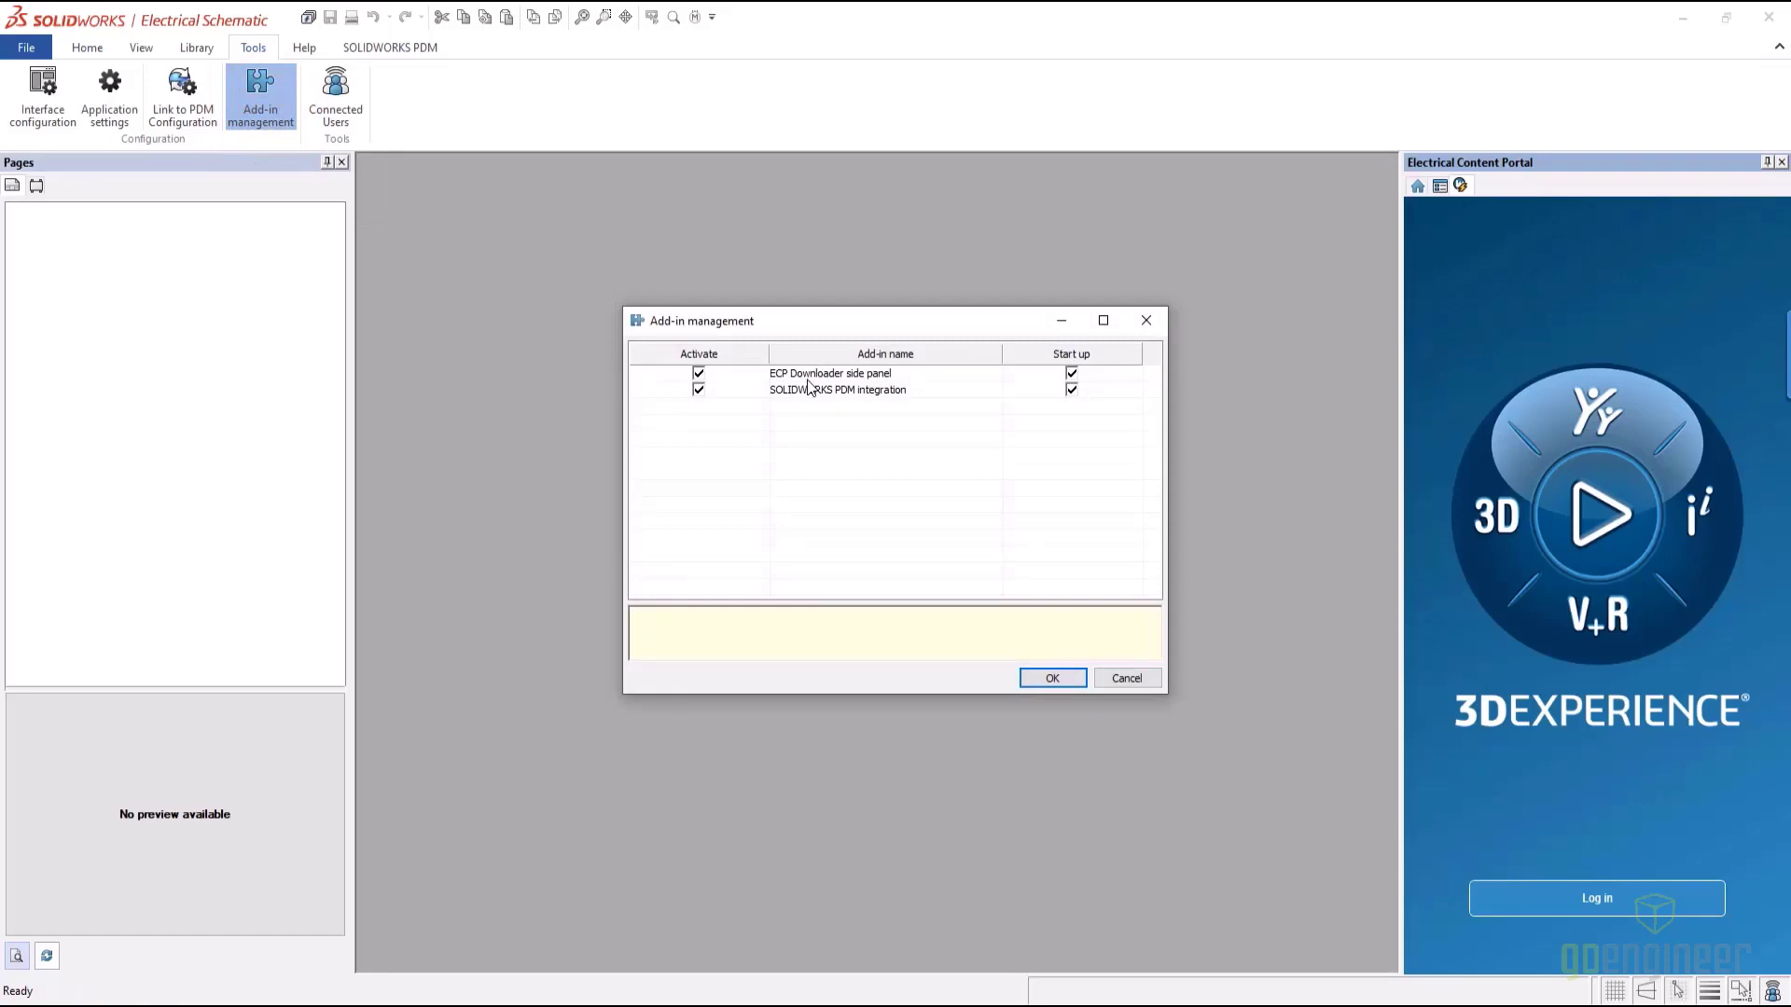
Log in to the Electrical Content Portal, browse the R catalogs, and search for '1769-L24er'
{"action": "left_click", "coordinate": [1048, 680]}
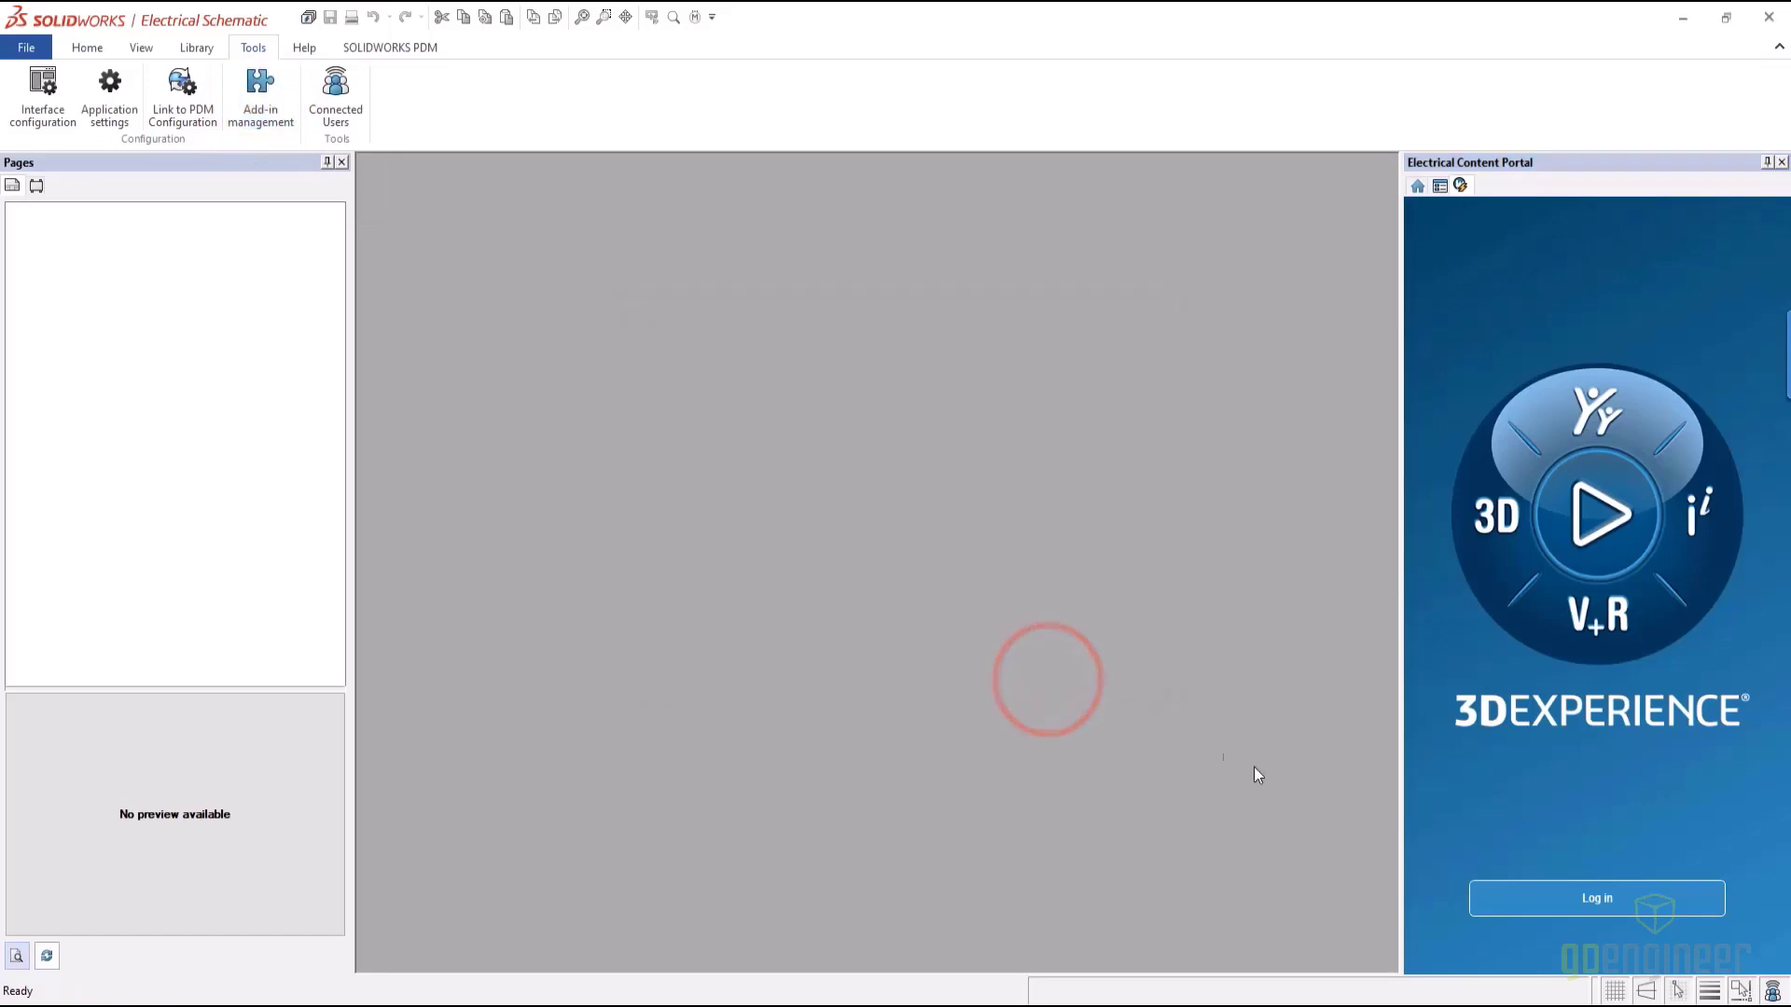
{"action": "left_click", "coordinate": [1557, 897]}
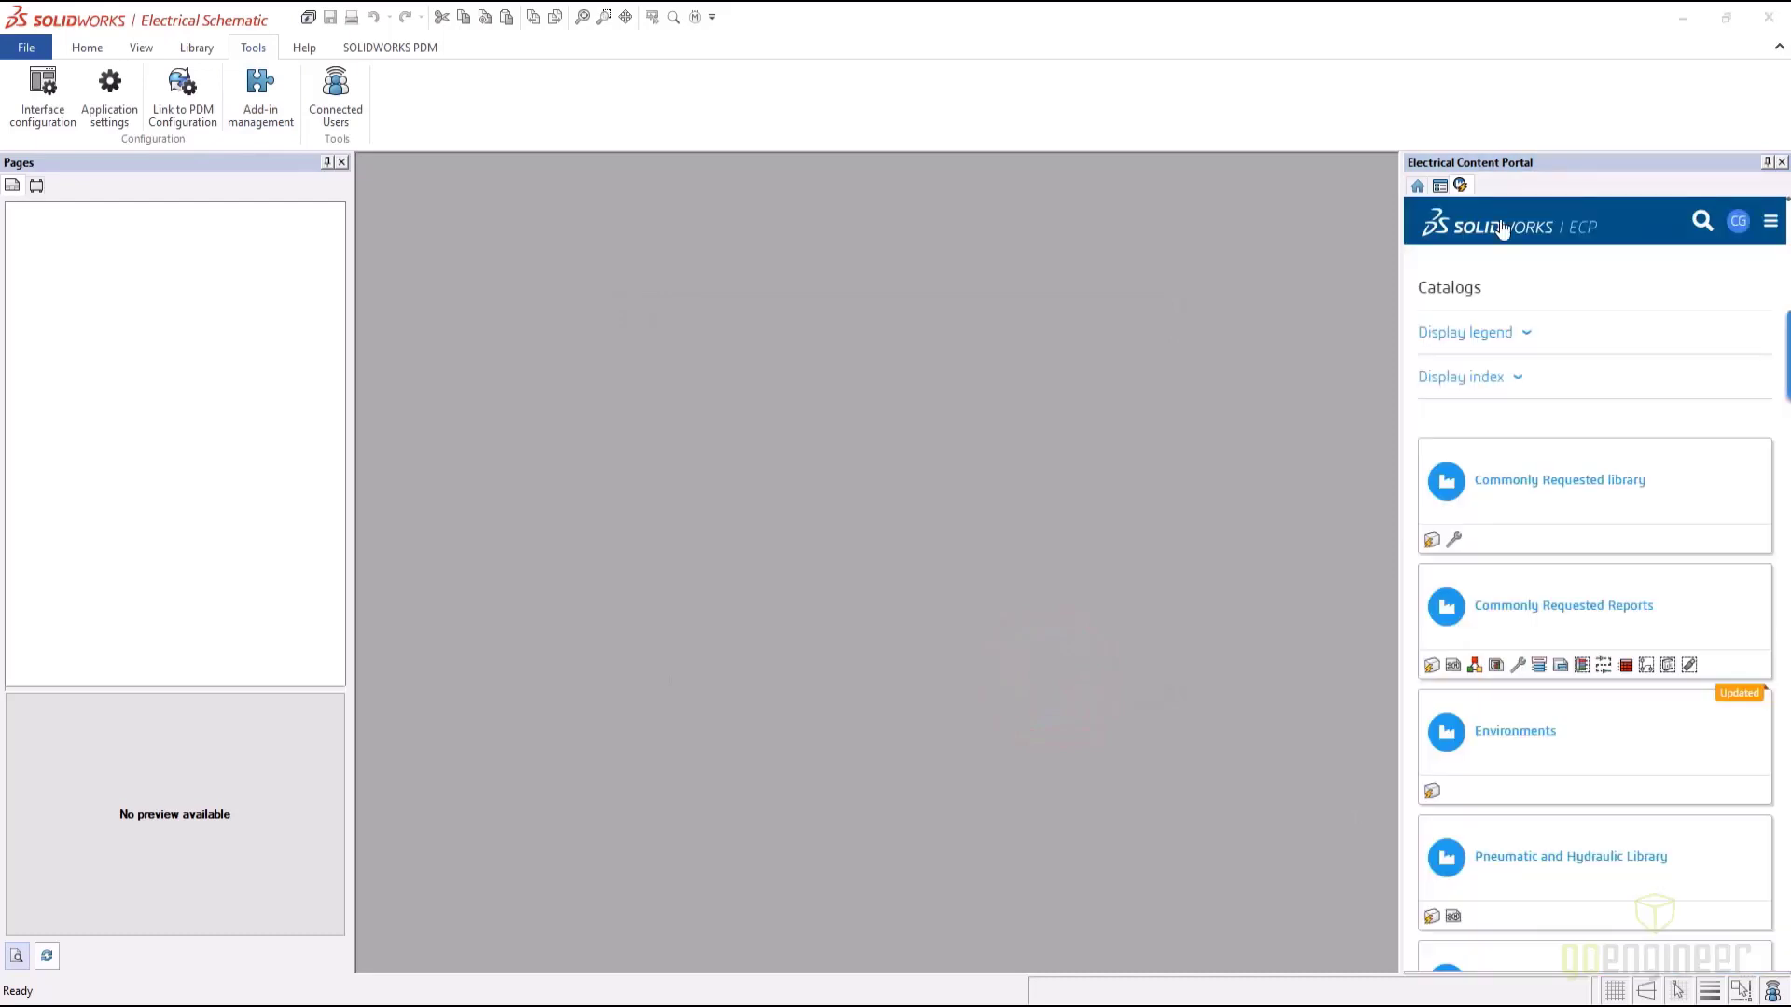
{"action": "left_click", "coordinate": [1516, 377]}
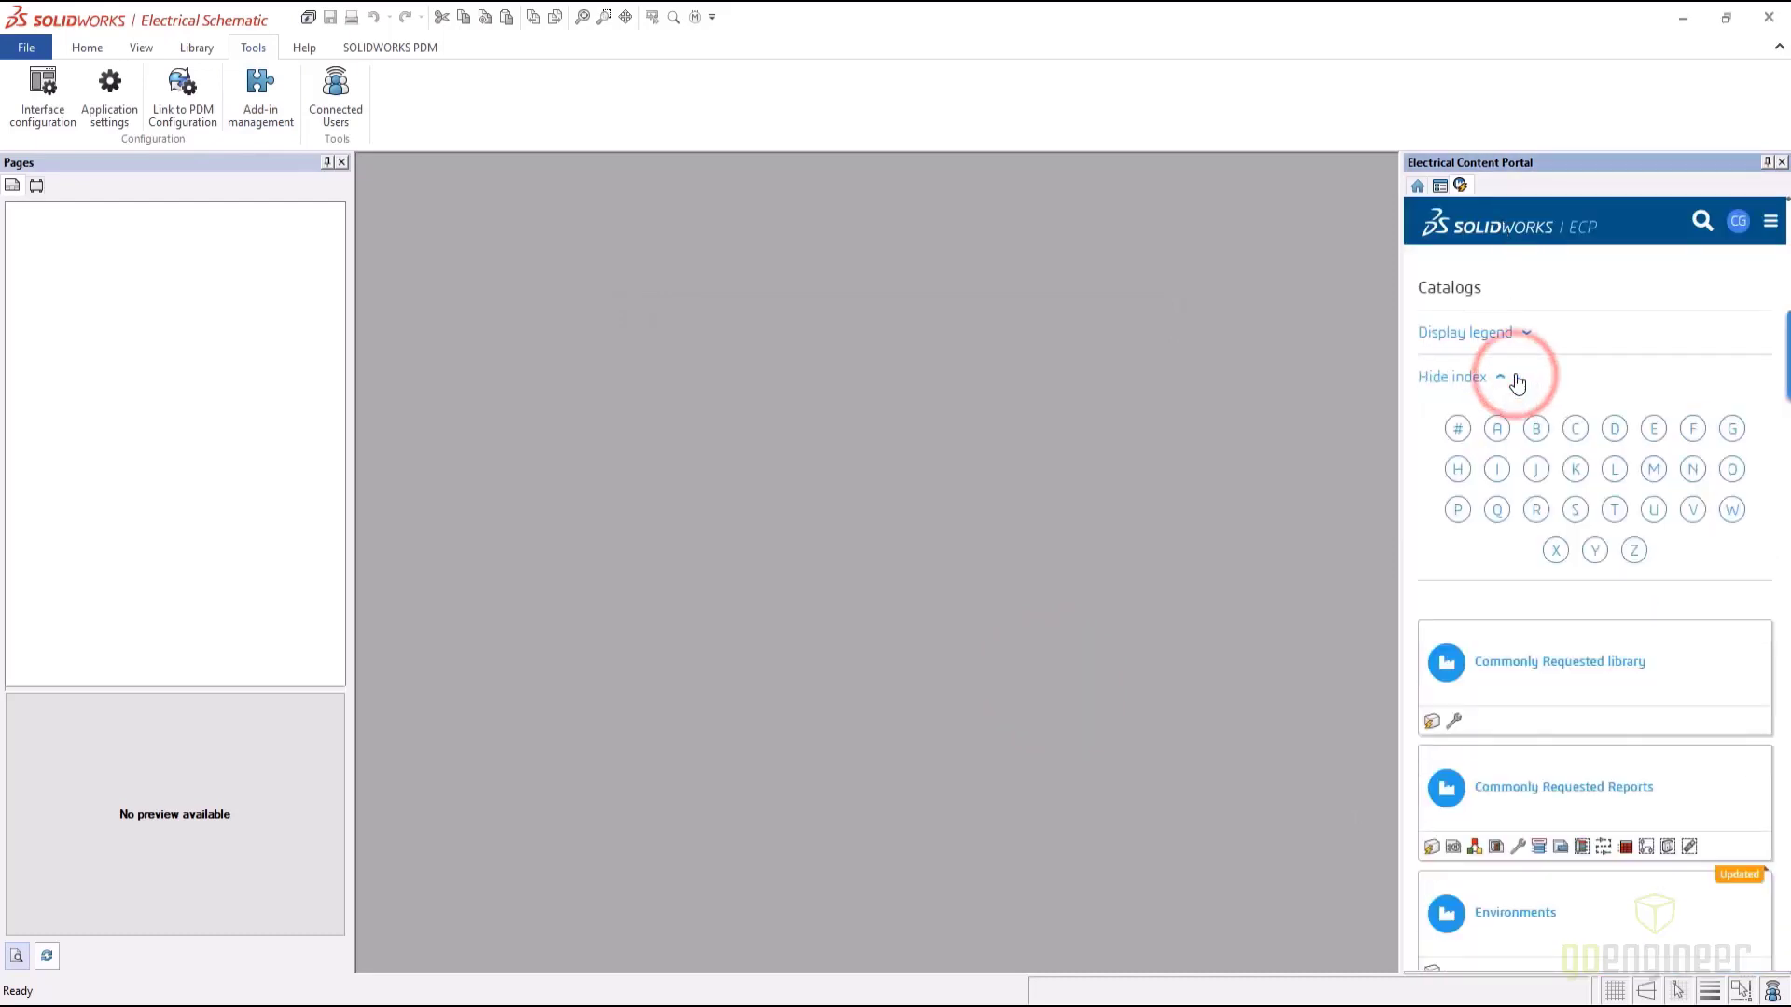
{"action": "left_click", "coordinate": [1536, 513]}
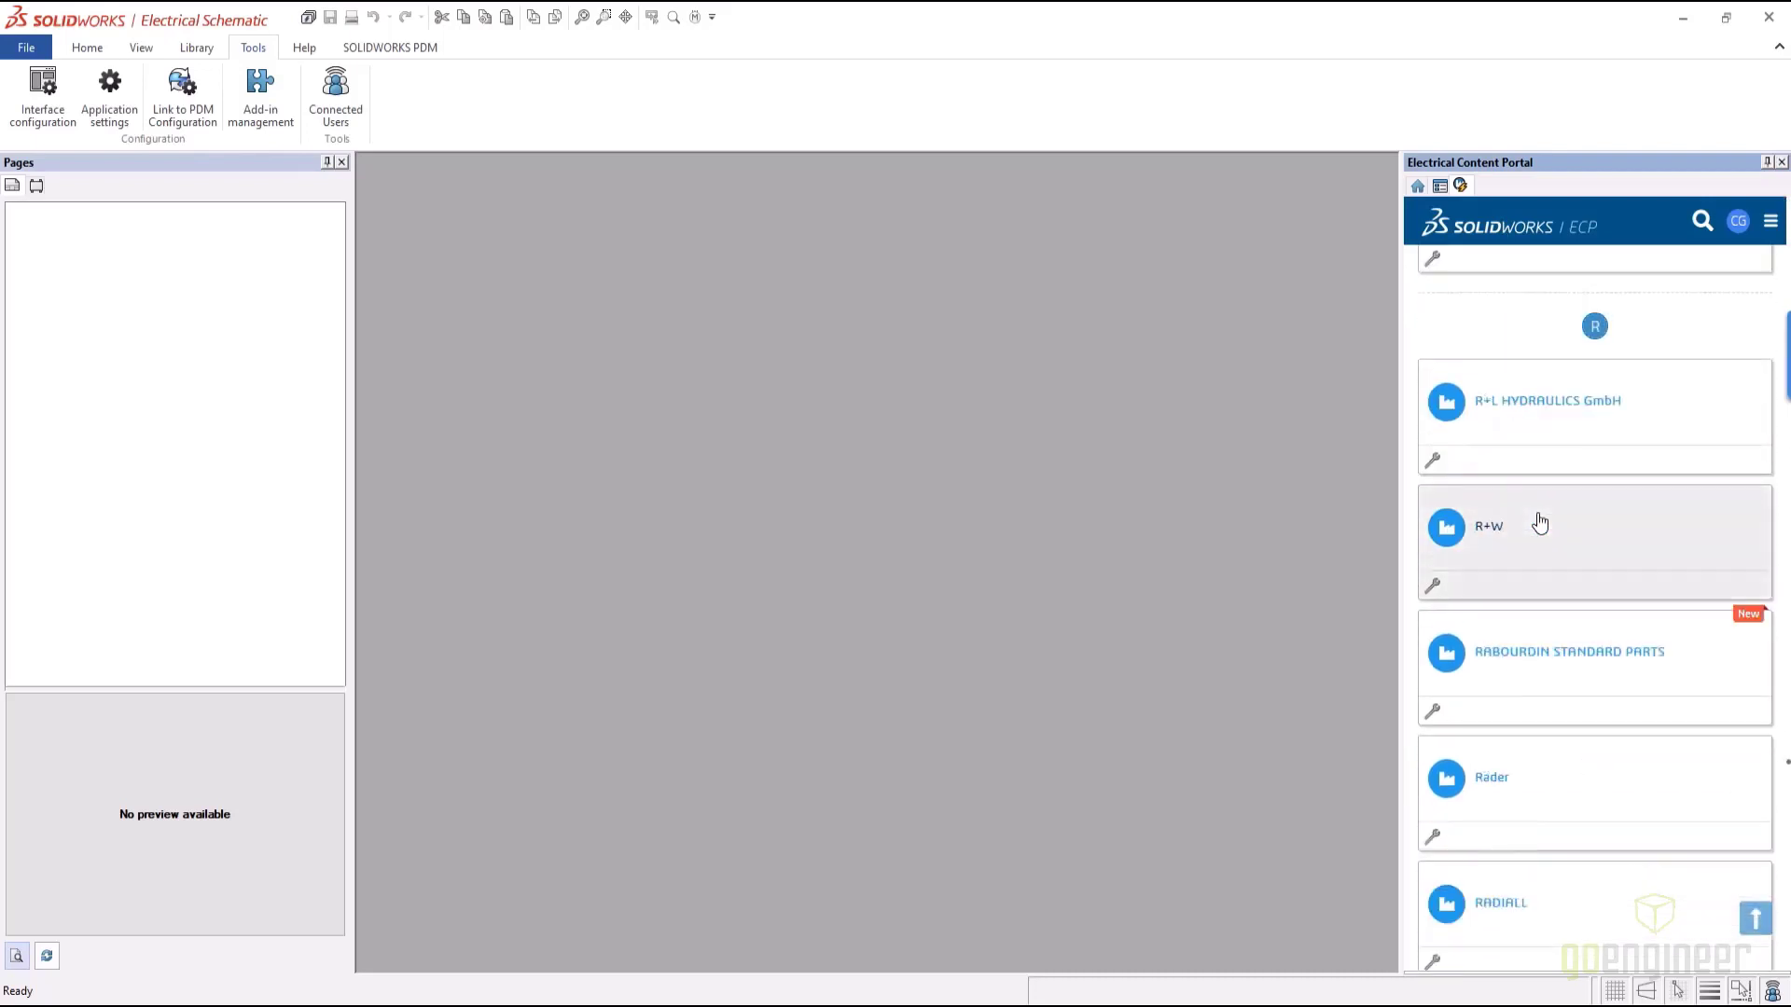
{"action": "left_click", "coordinate": [1702, 221]}
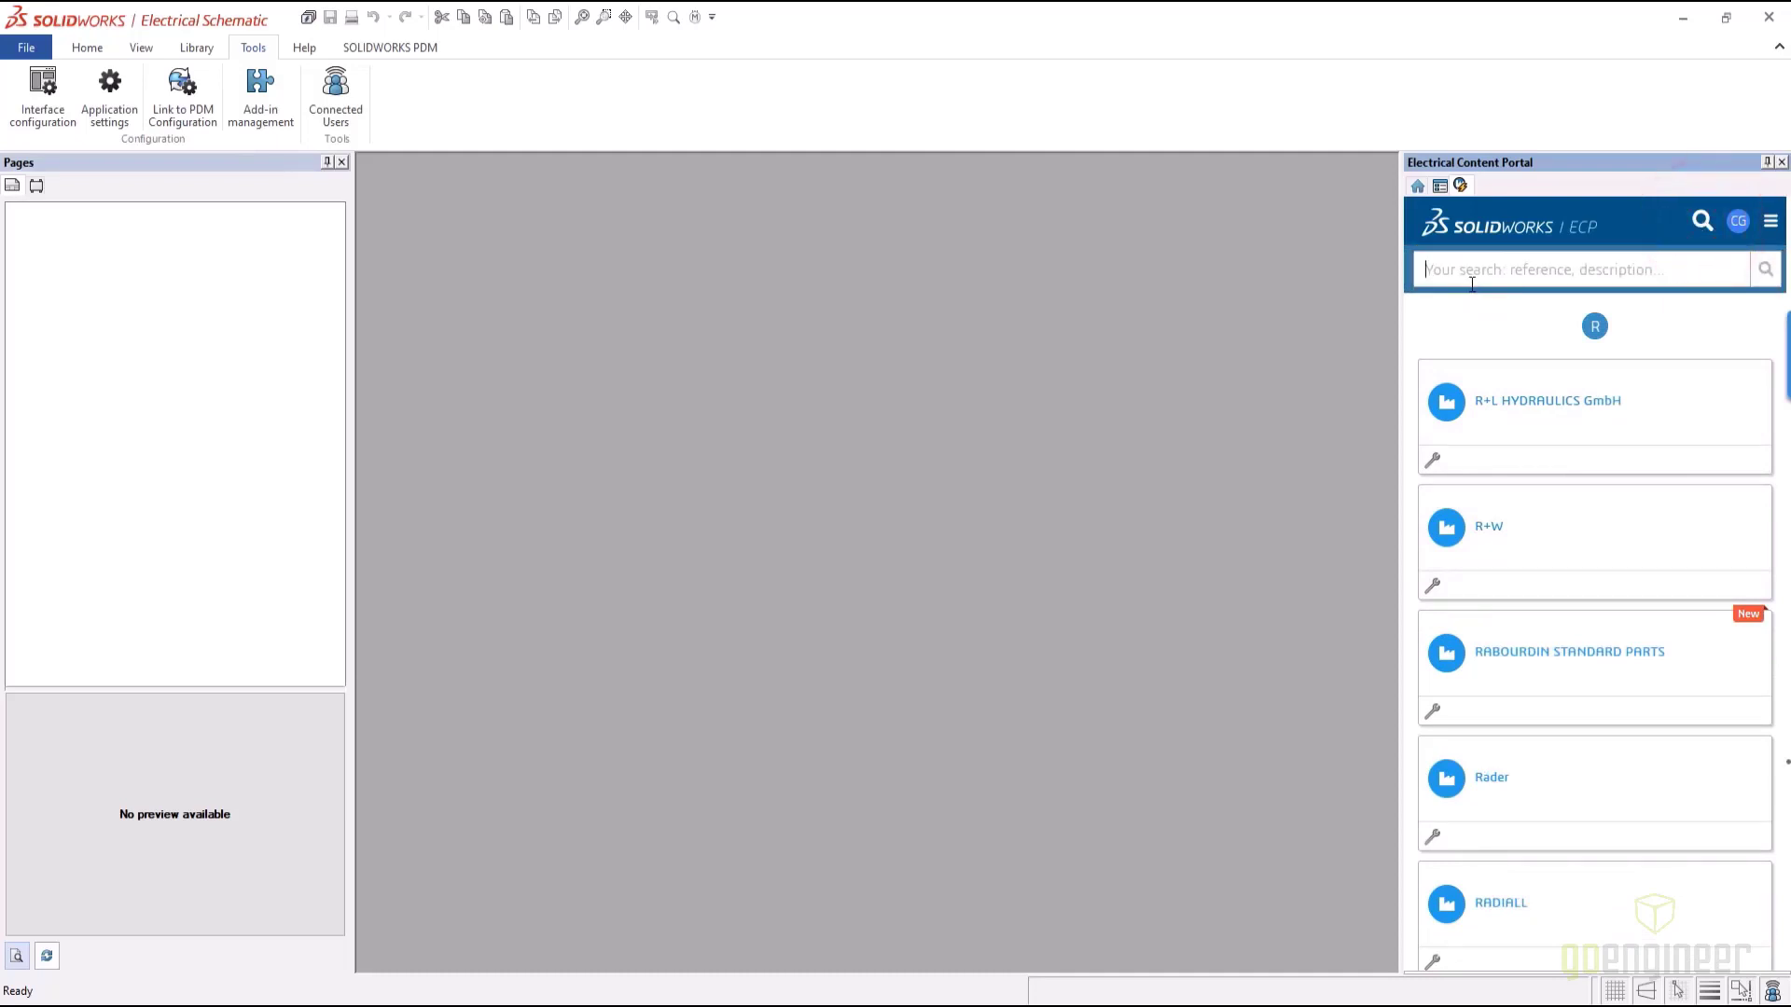
{"action": "type", "text": "176"}
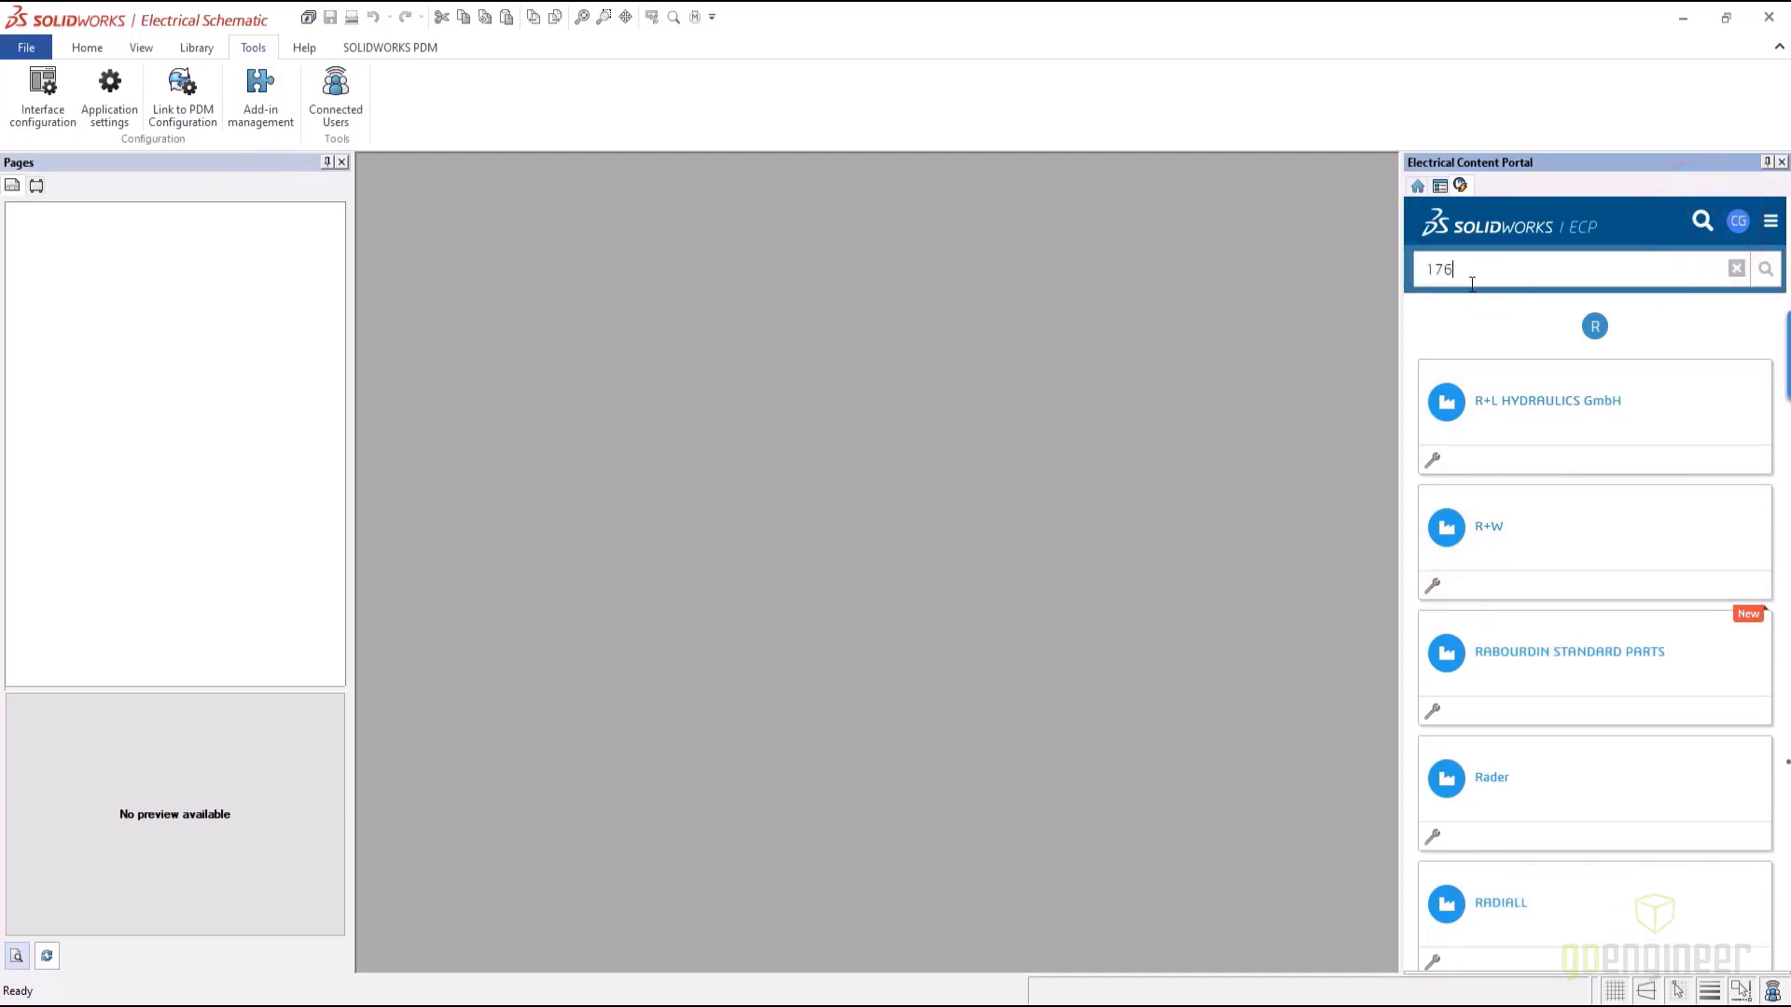
{"action": "type", "text": "9-"}
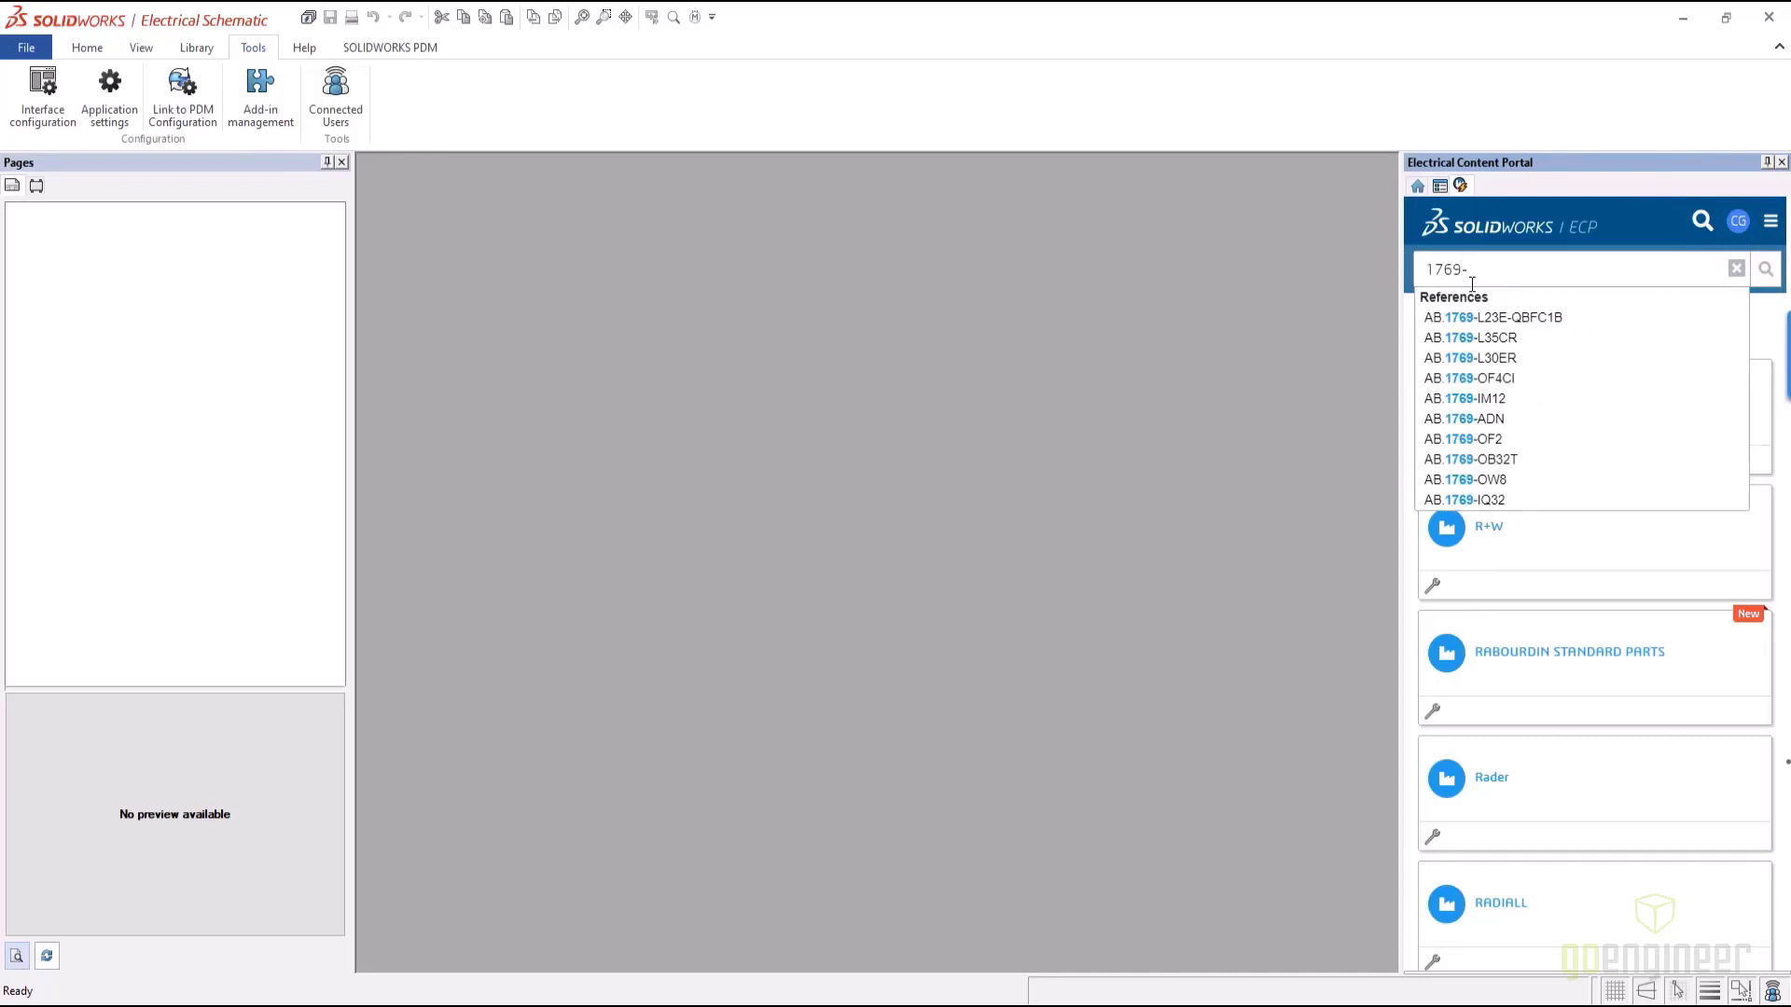
{"action": "type", "text": "L24"}
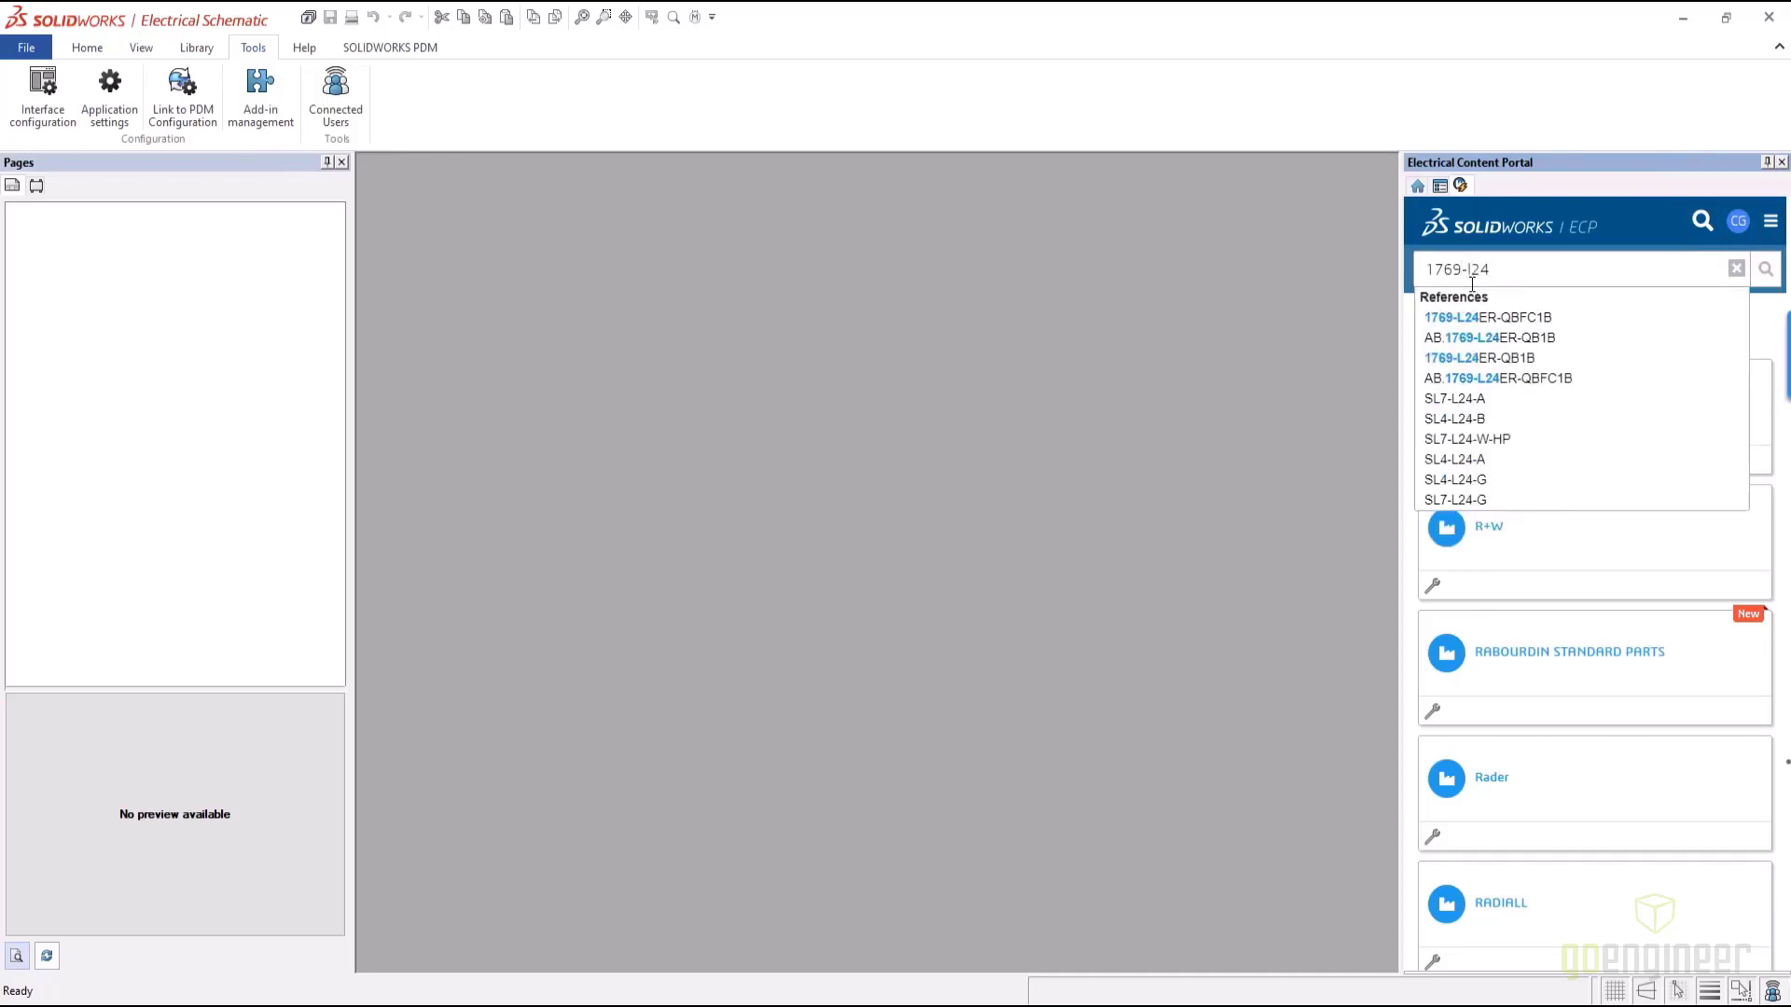
{"action": "type", "text": "er"}
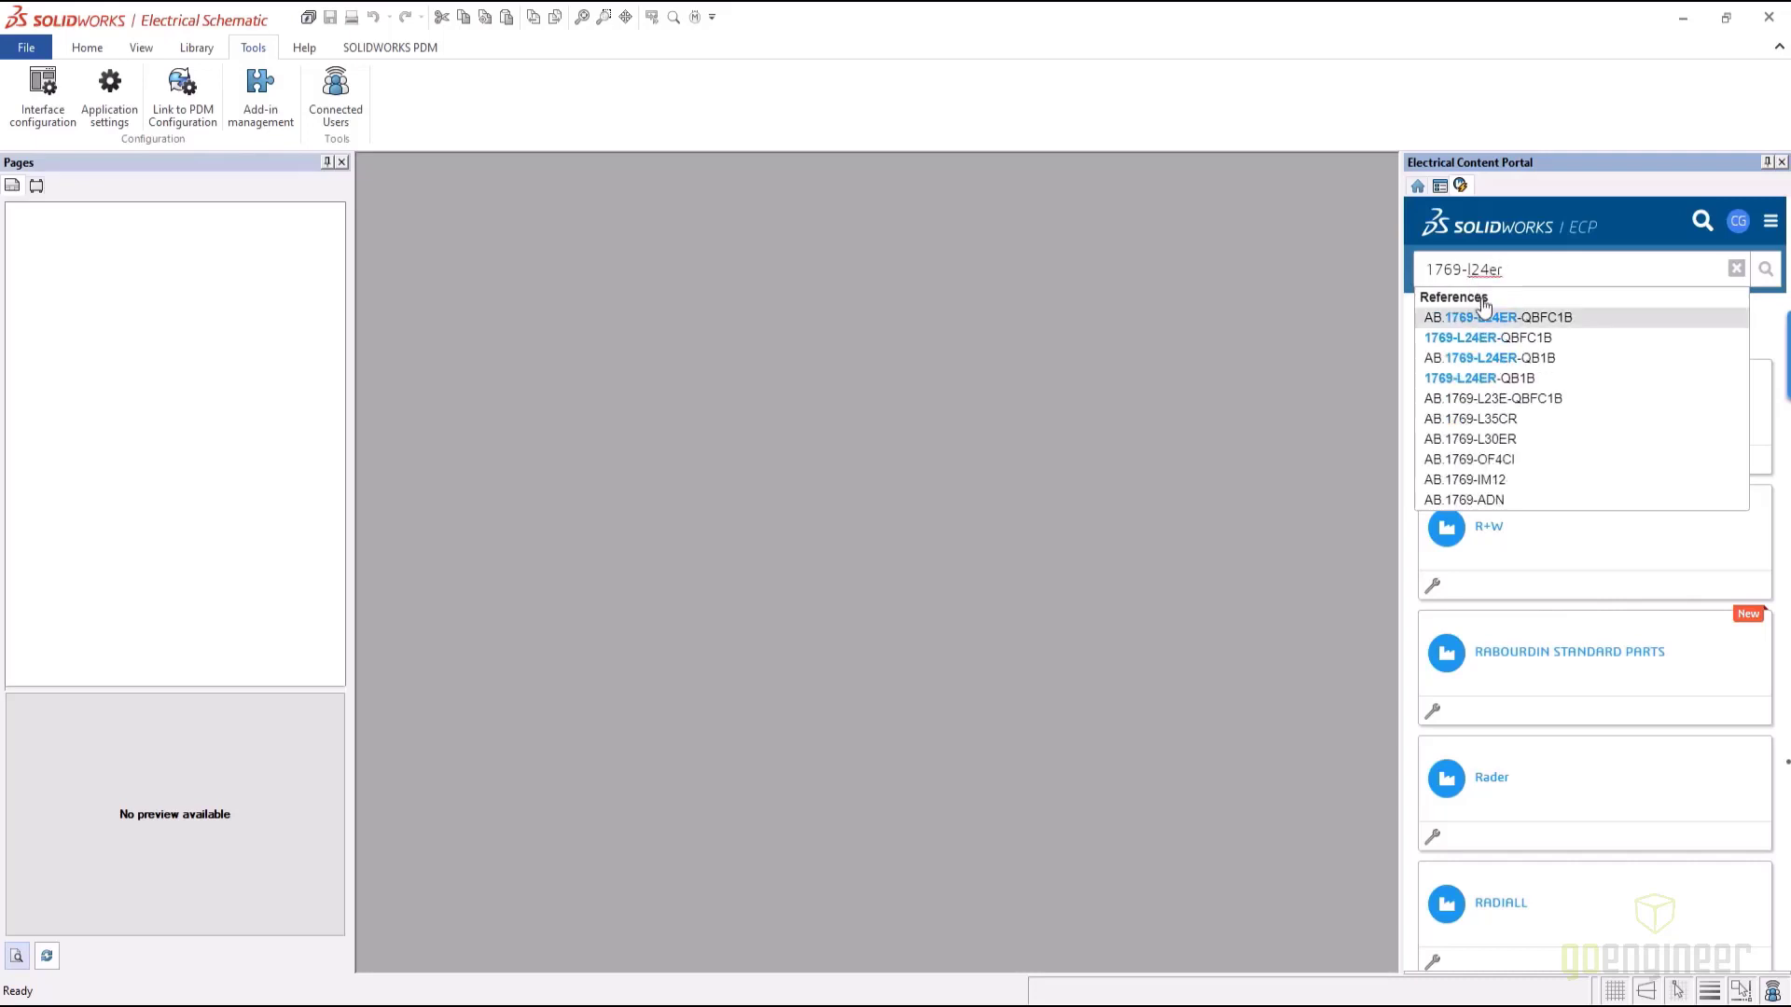
Search for 1769-L24ER-QBFC1B and download the Allen-Bradley AB.1769-L24ER-QBFC1B part
{"action": "left_click", "coordinate": [1512, 341]}
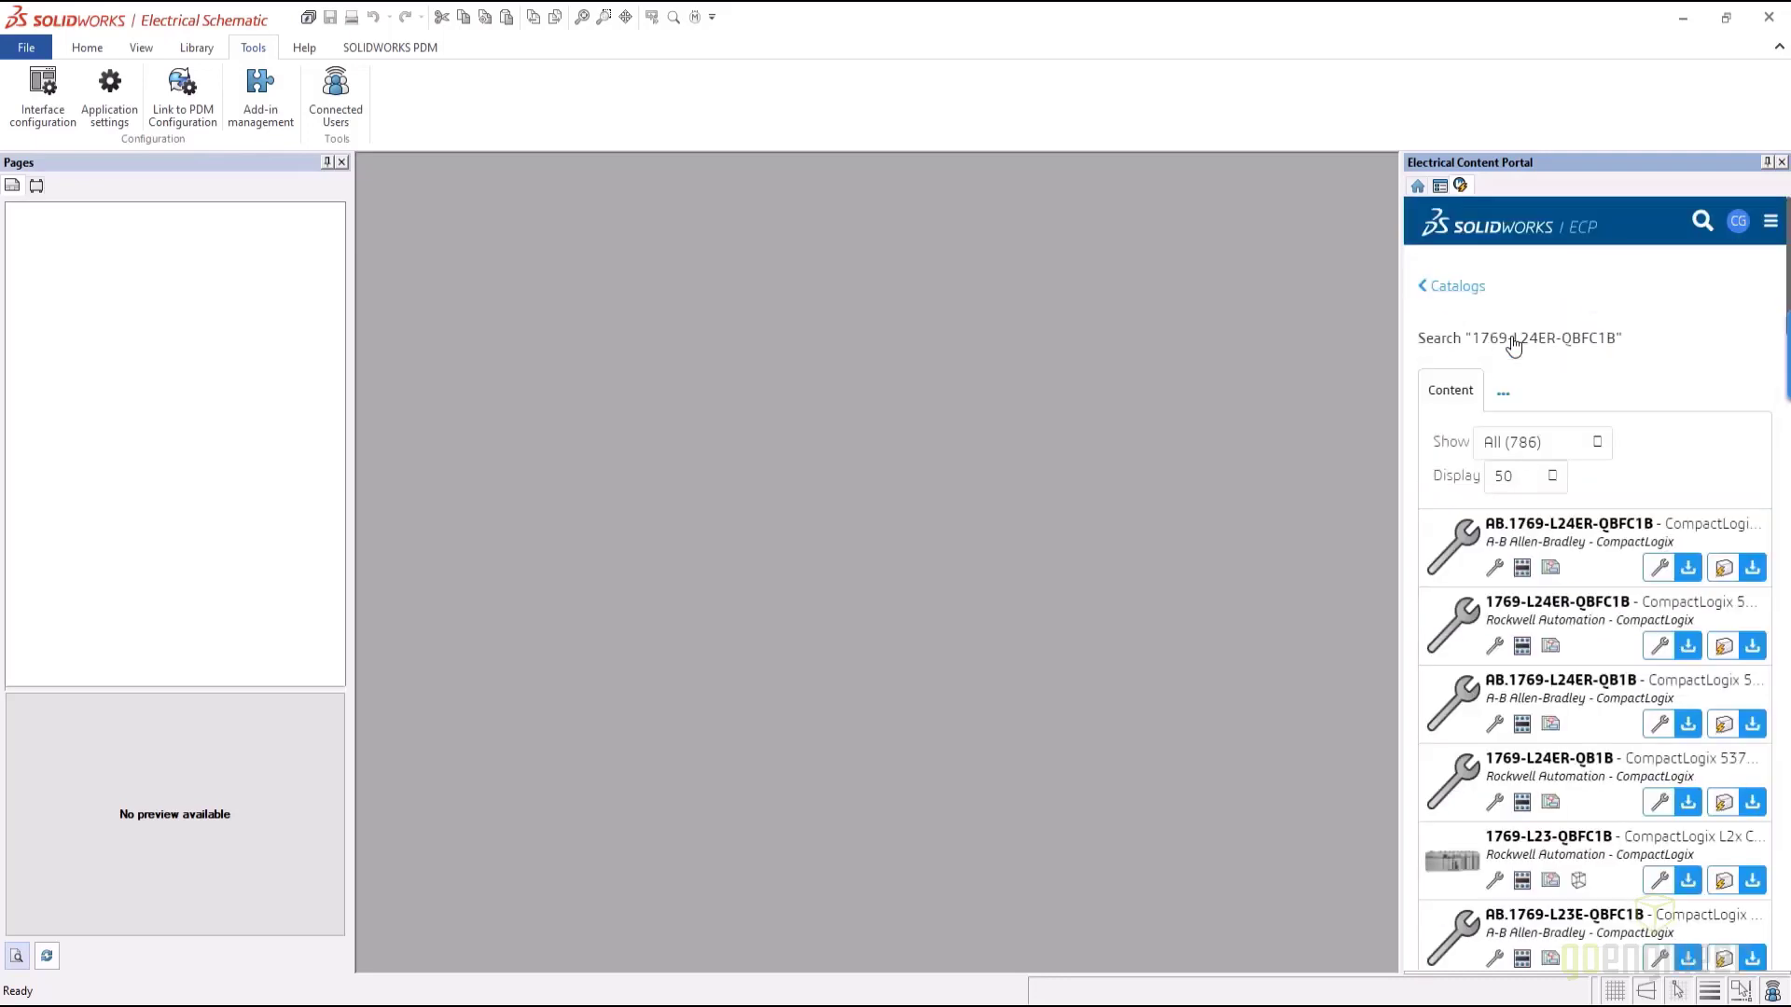
{"action": "left_click", "coordinate": [1688, 568]}
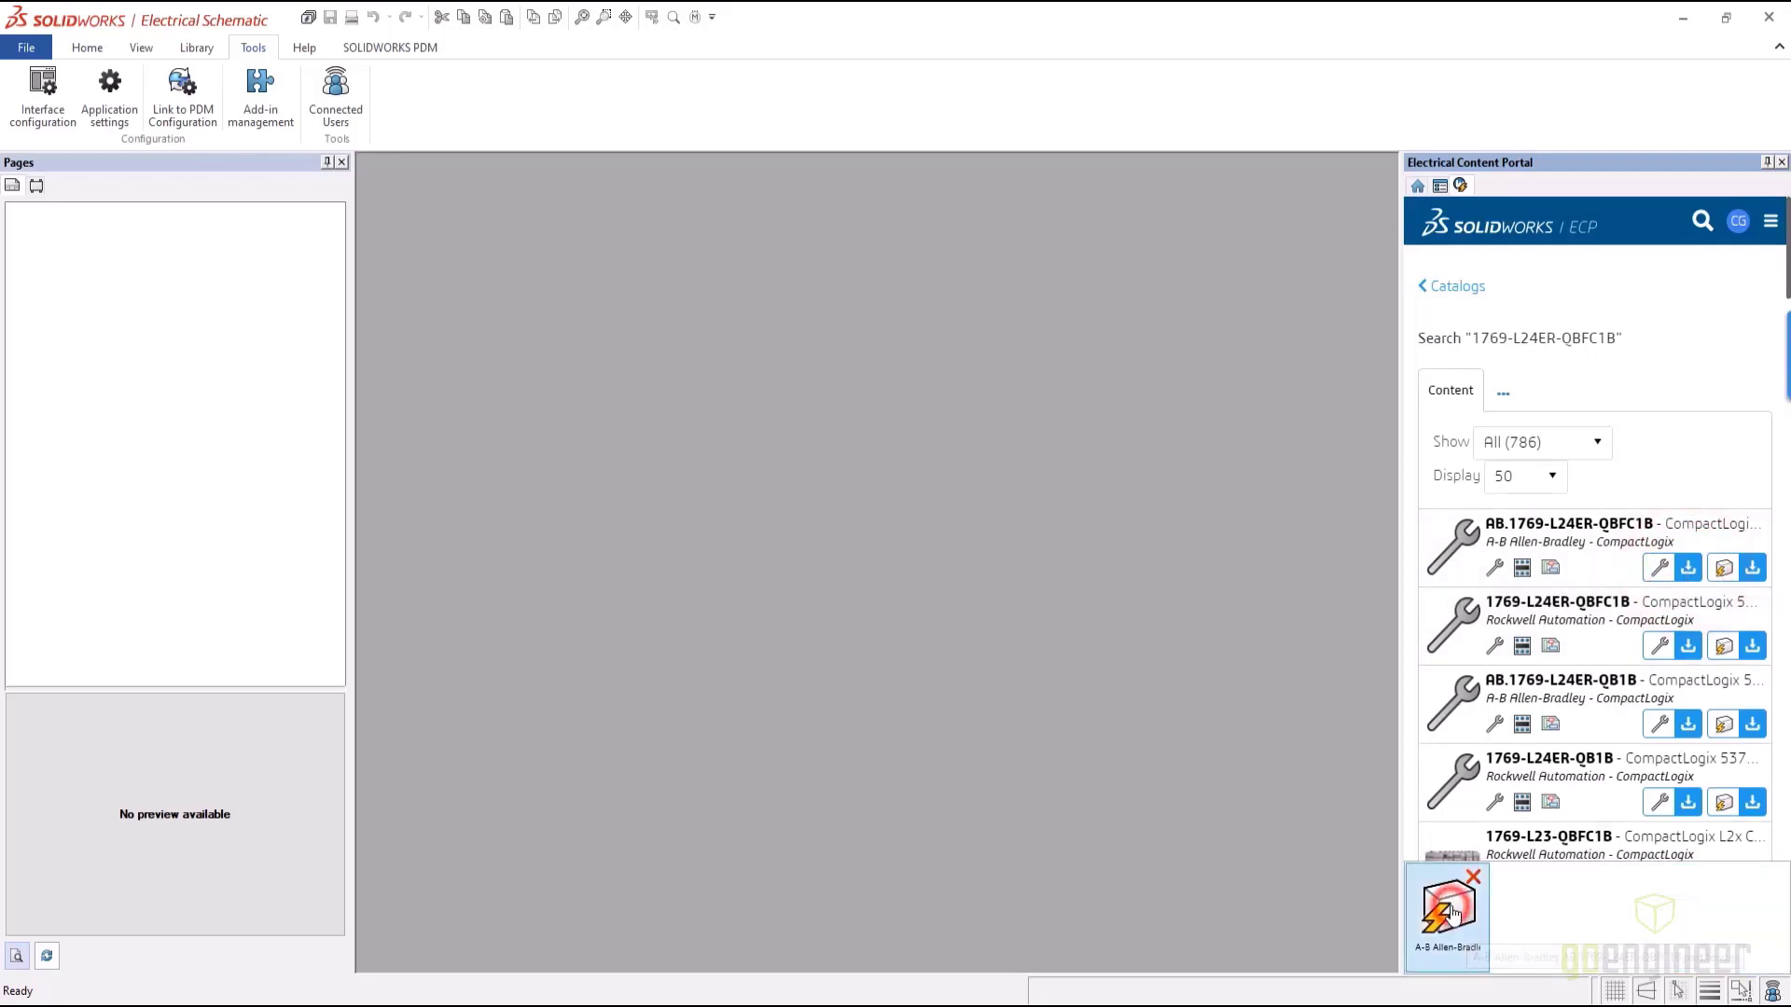
Unarchive the downloaded AB.1769-L24ER-QBFC1B package, adding one manufacturer part to the database
{"action": "double_click", "coordinate": [1451, 912]}
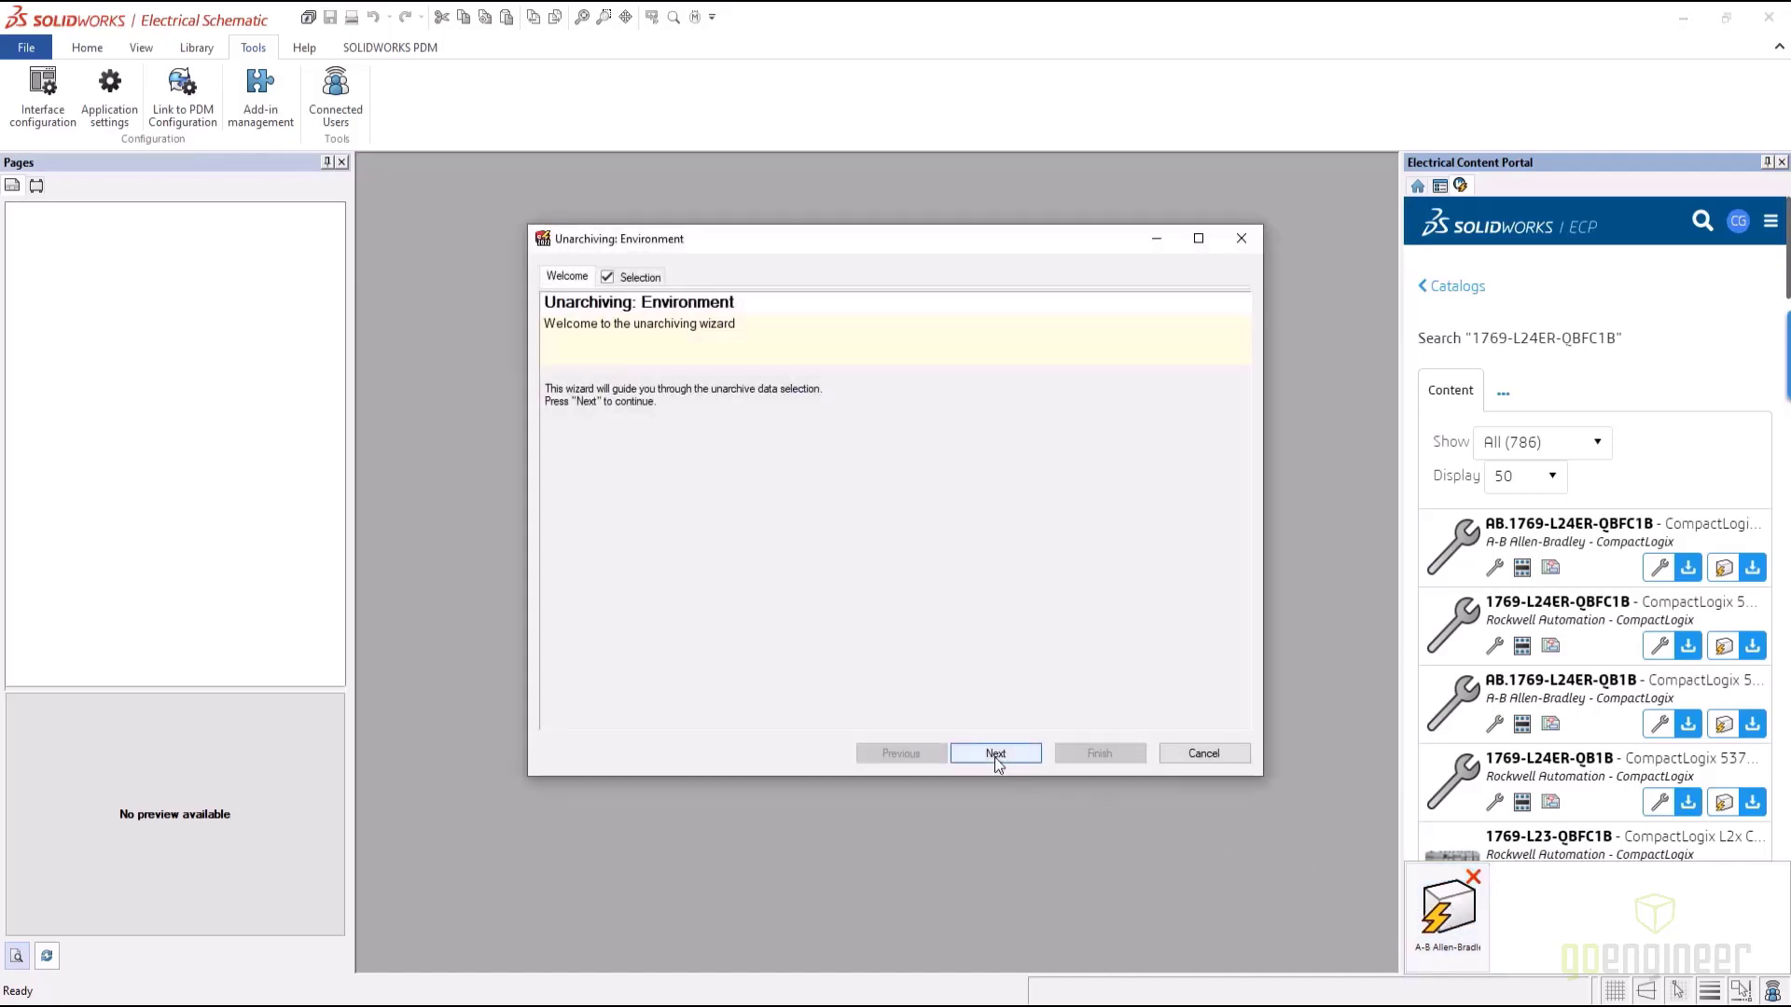
{"action": "left_click", "coordinate": [994, 758]}
{"action": "left_click", "coordinate": [996, 755]}
{"action": "left_click", "coordinate": [1018, 754]}
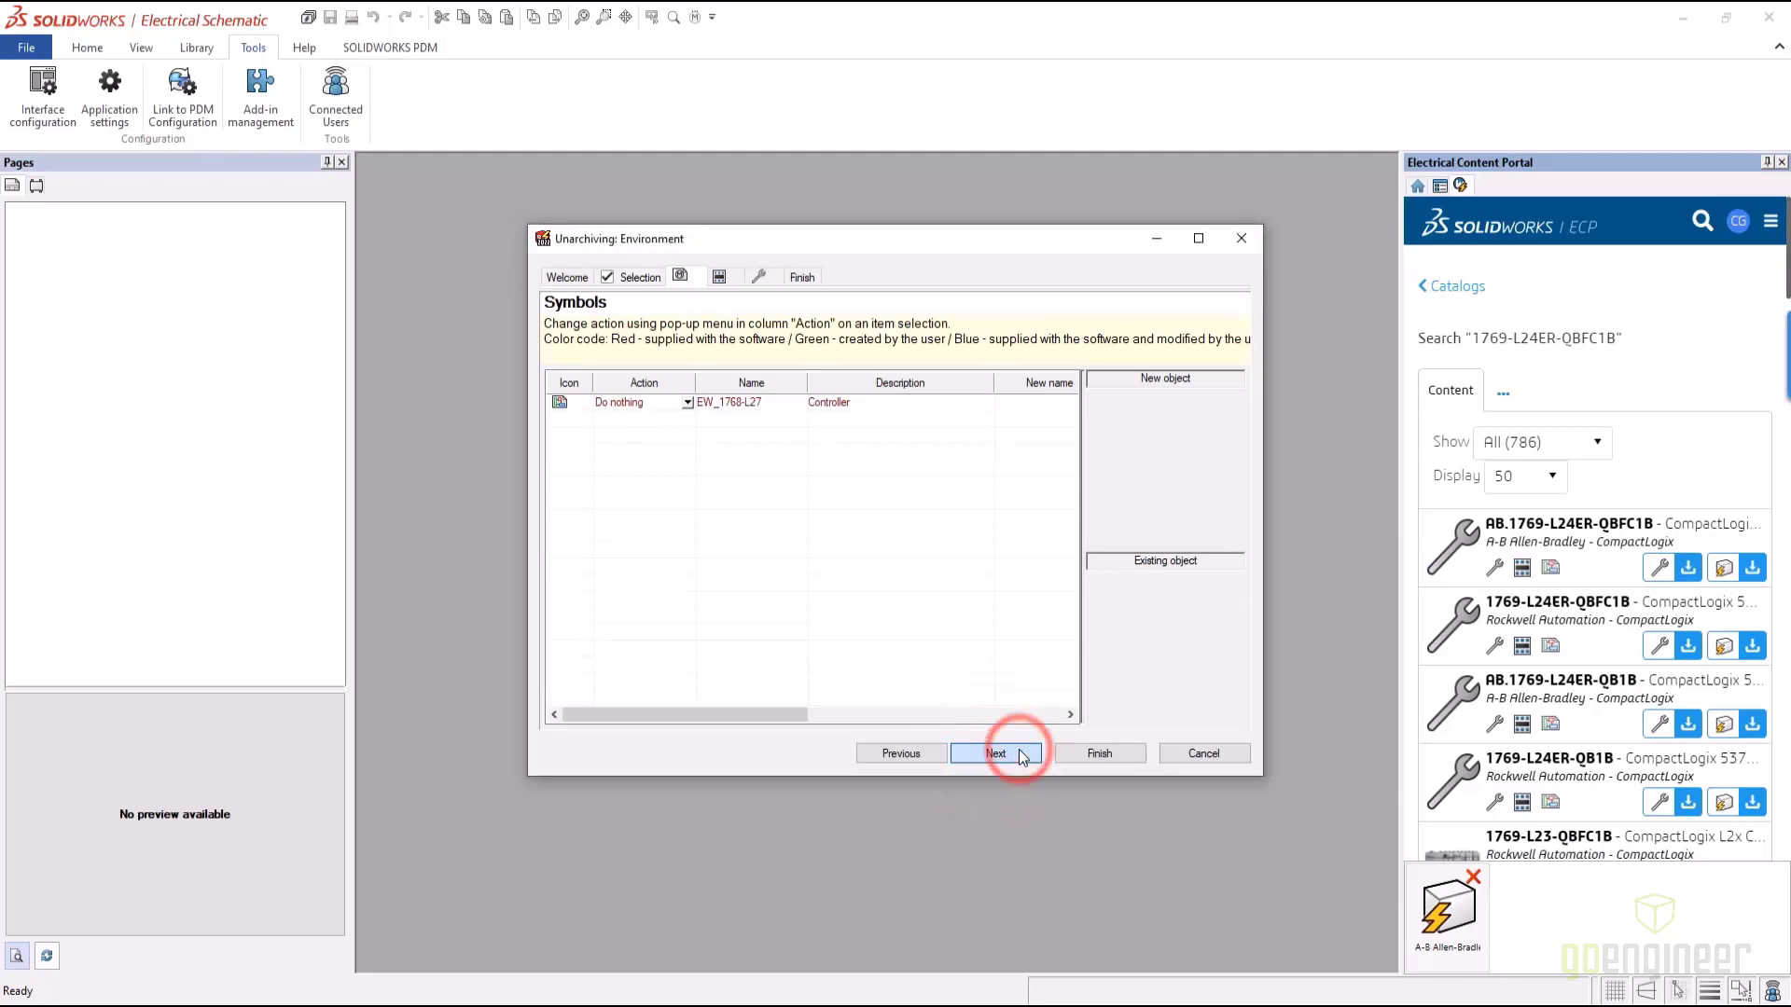
{"action": "left_click", "coordinate": [1018, 754]}
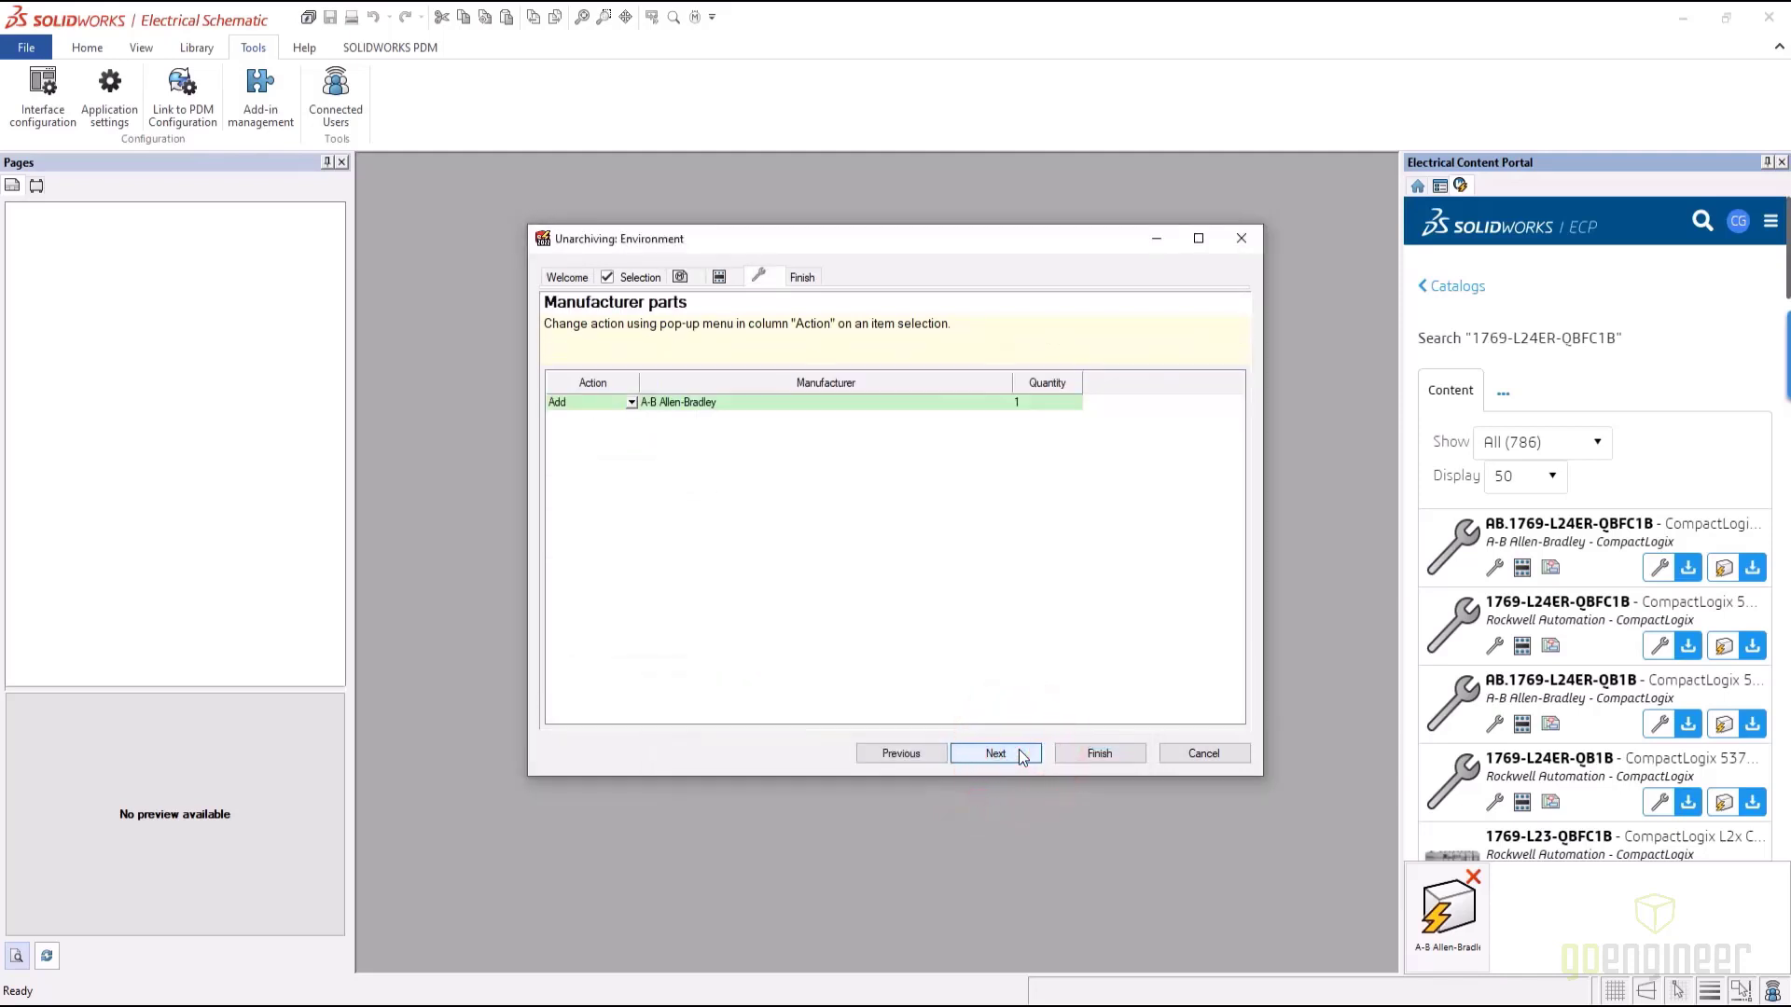
{"action": "left_click", "coordinate": [1093, 755]}
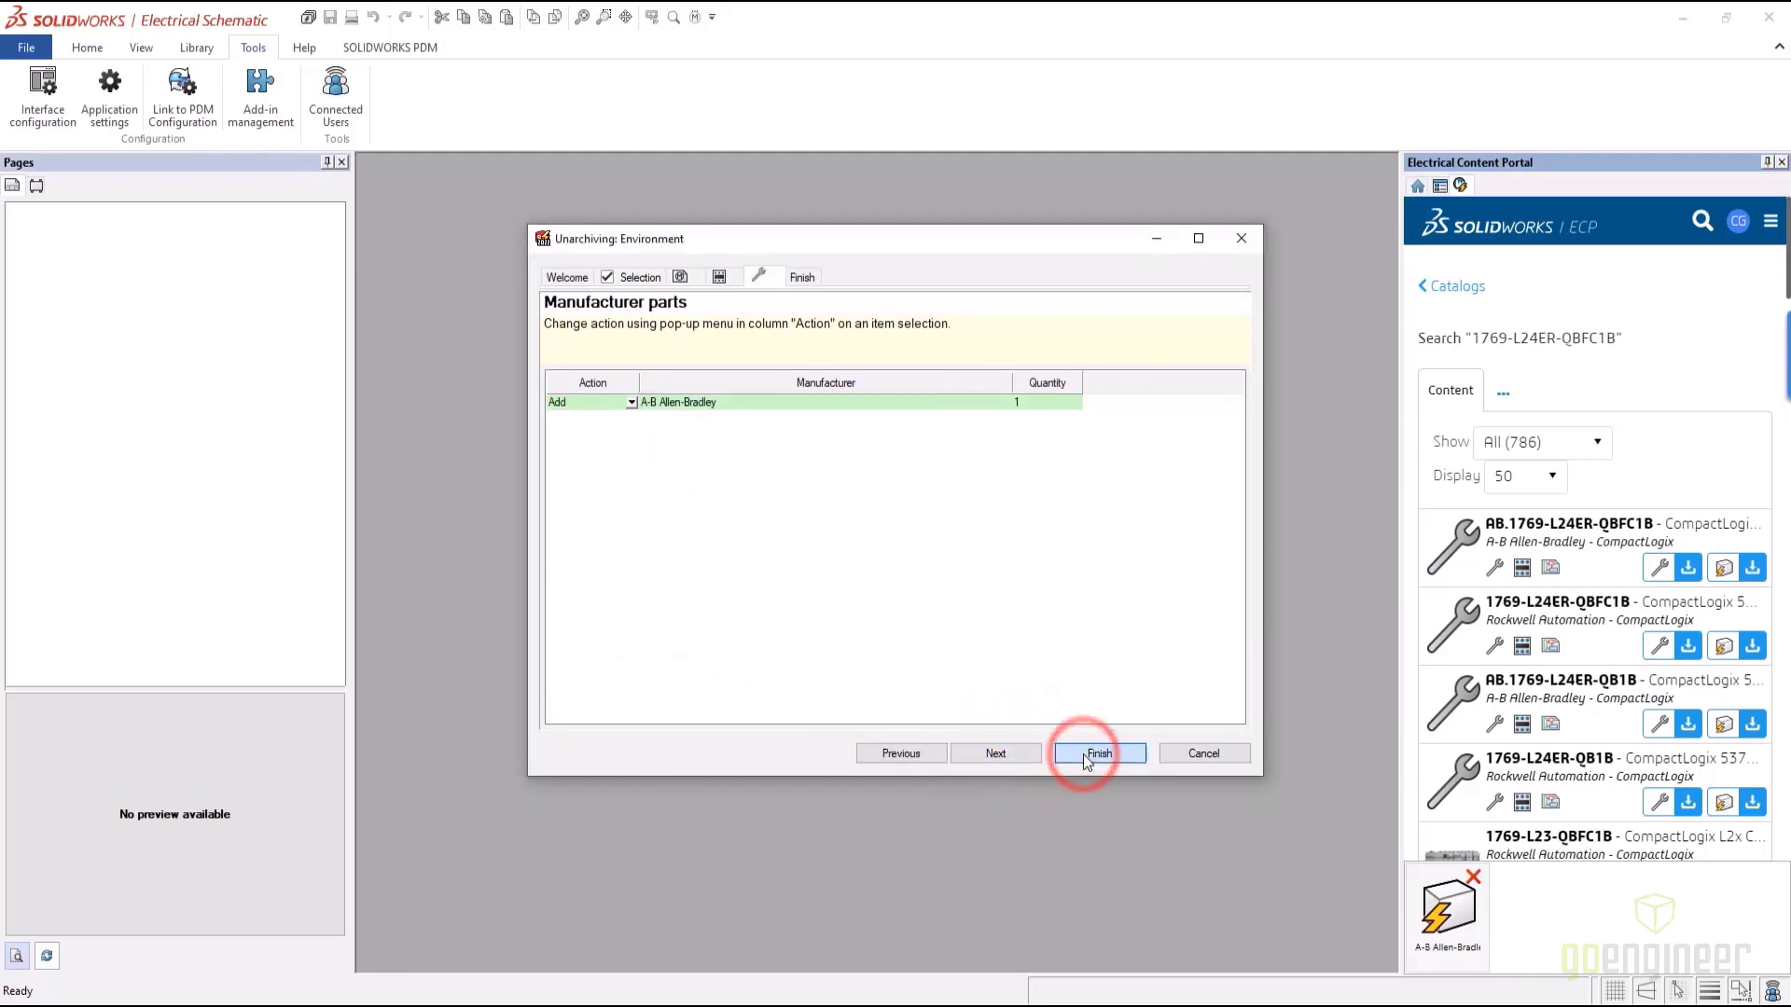
{"action": "left_click", "coordinate": [1102, 754]}
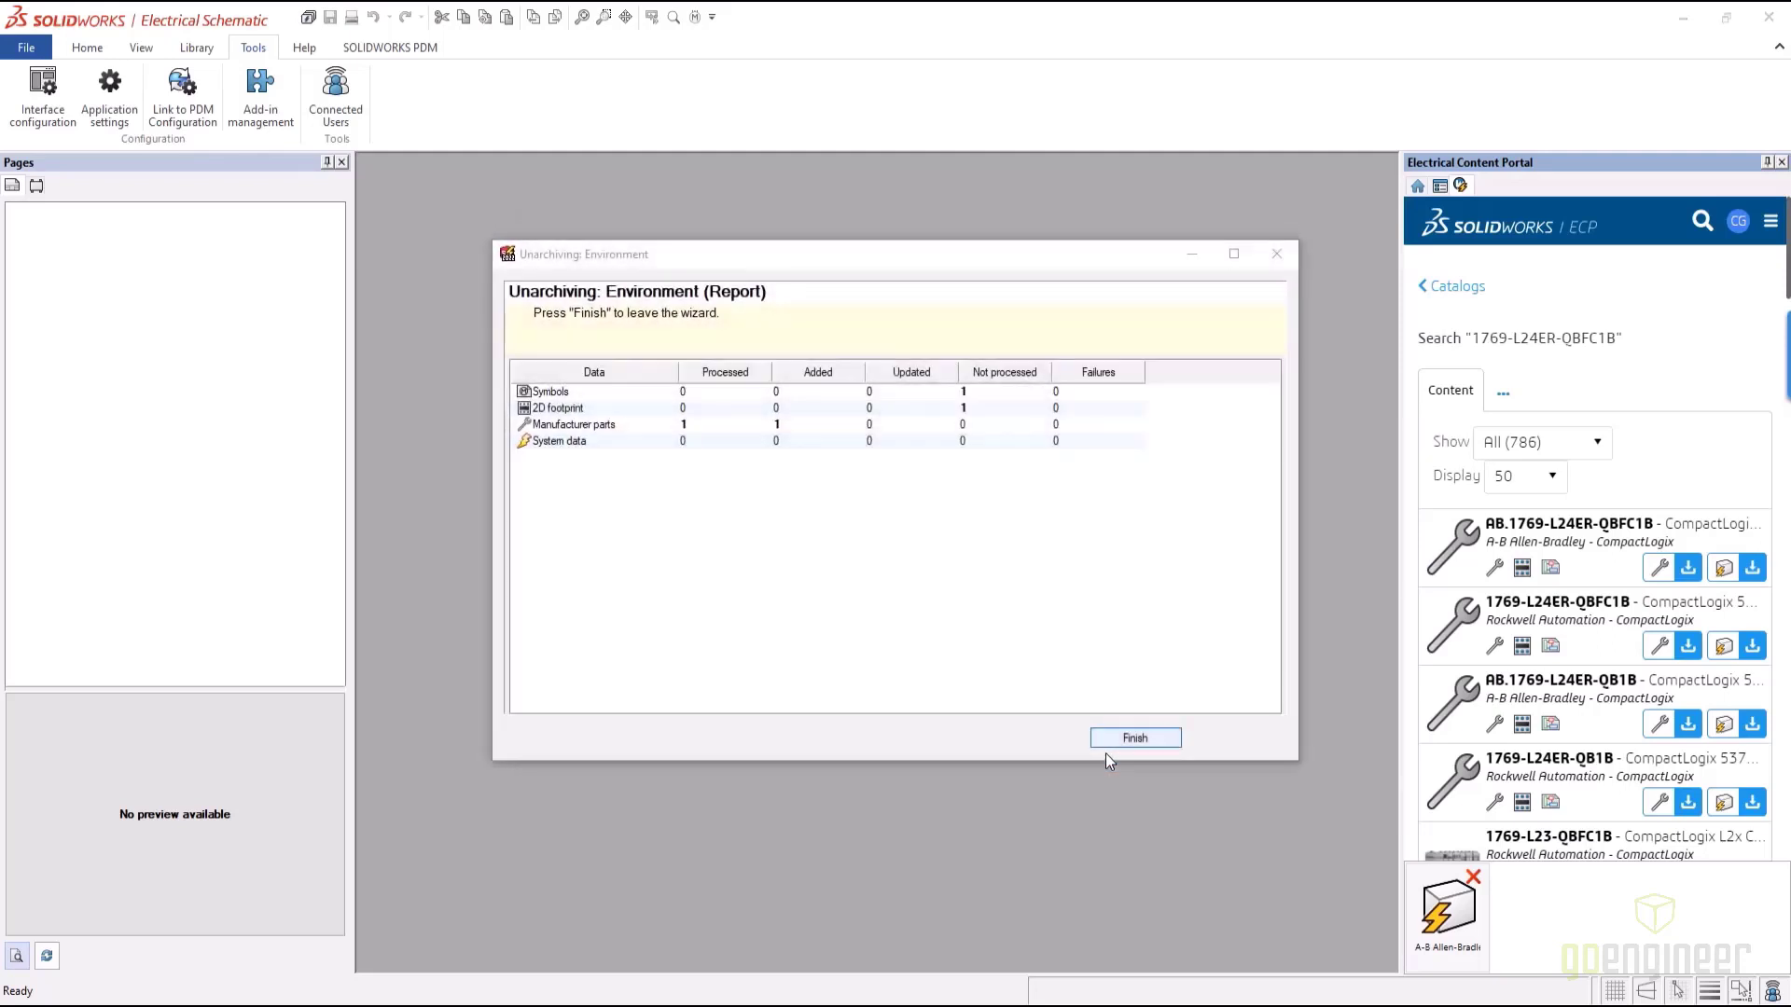
{"action": "left_click", "coordinate": [1136, 738]}
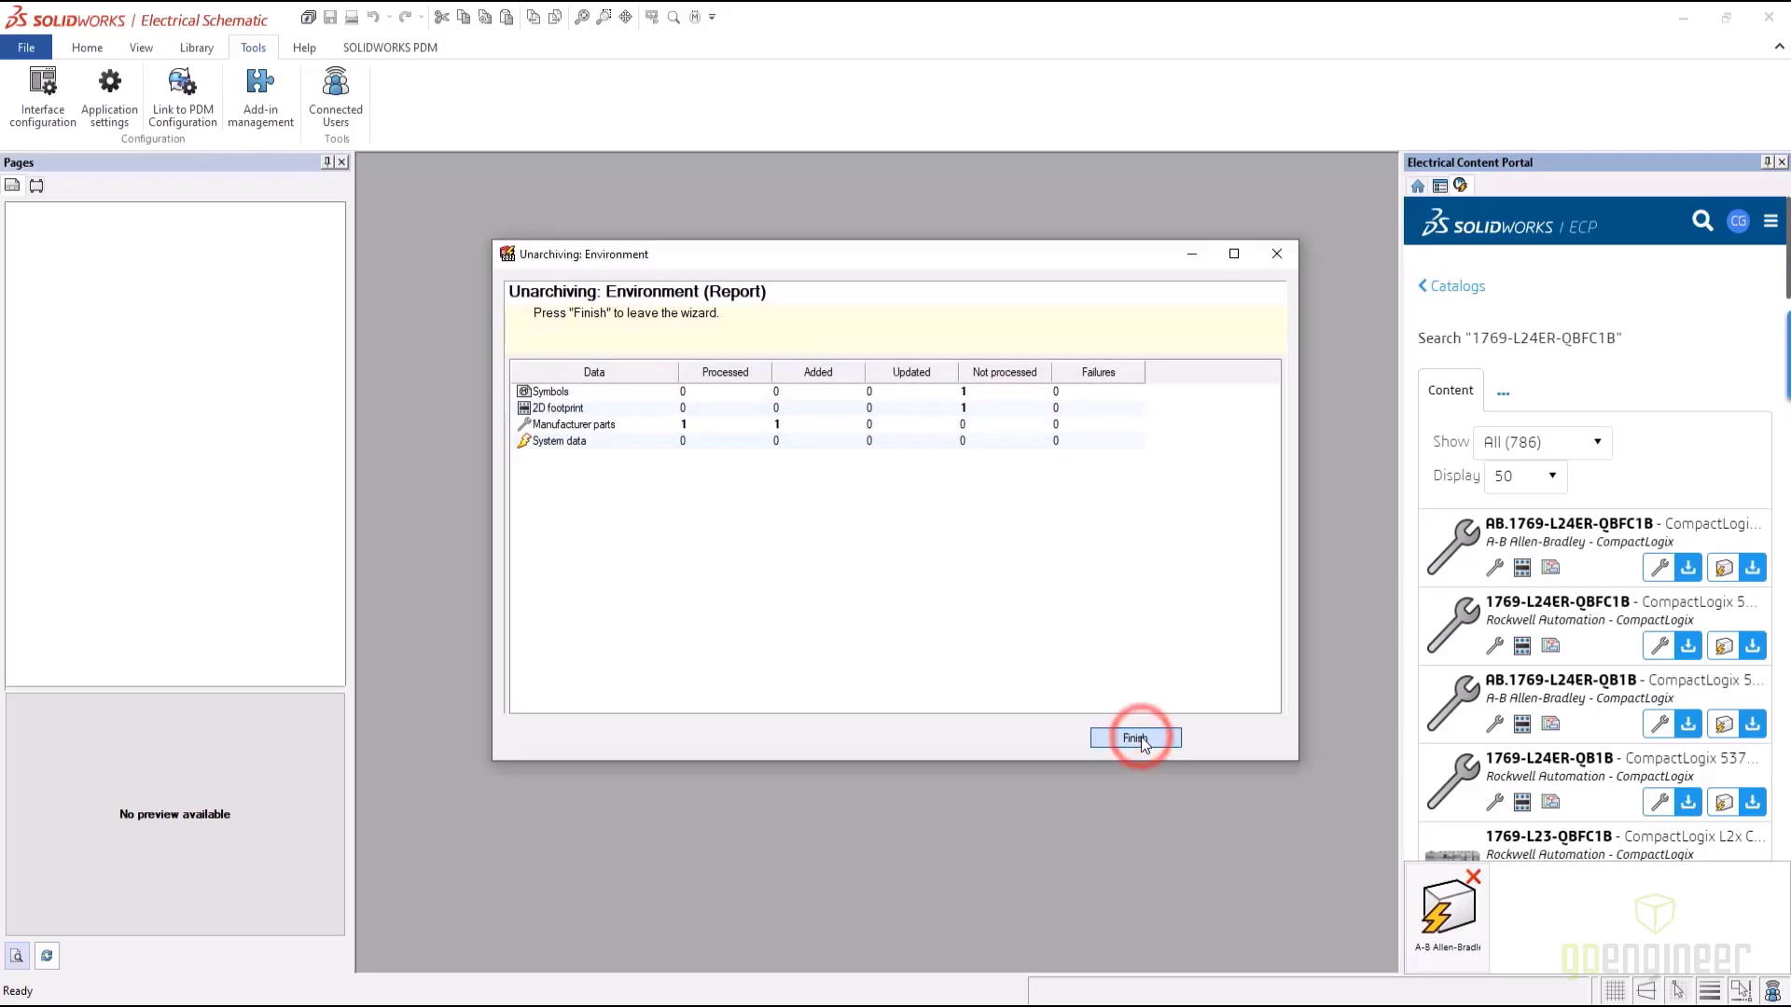
{"action": "left_click", "coordinate": [199, 48]}
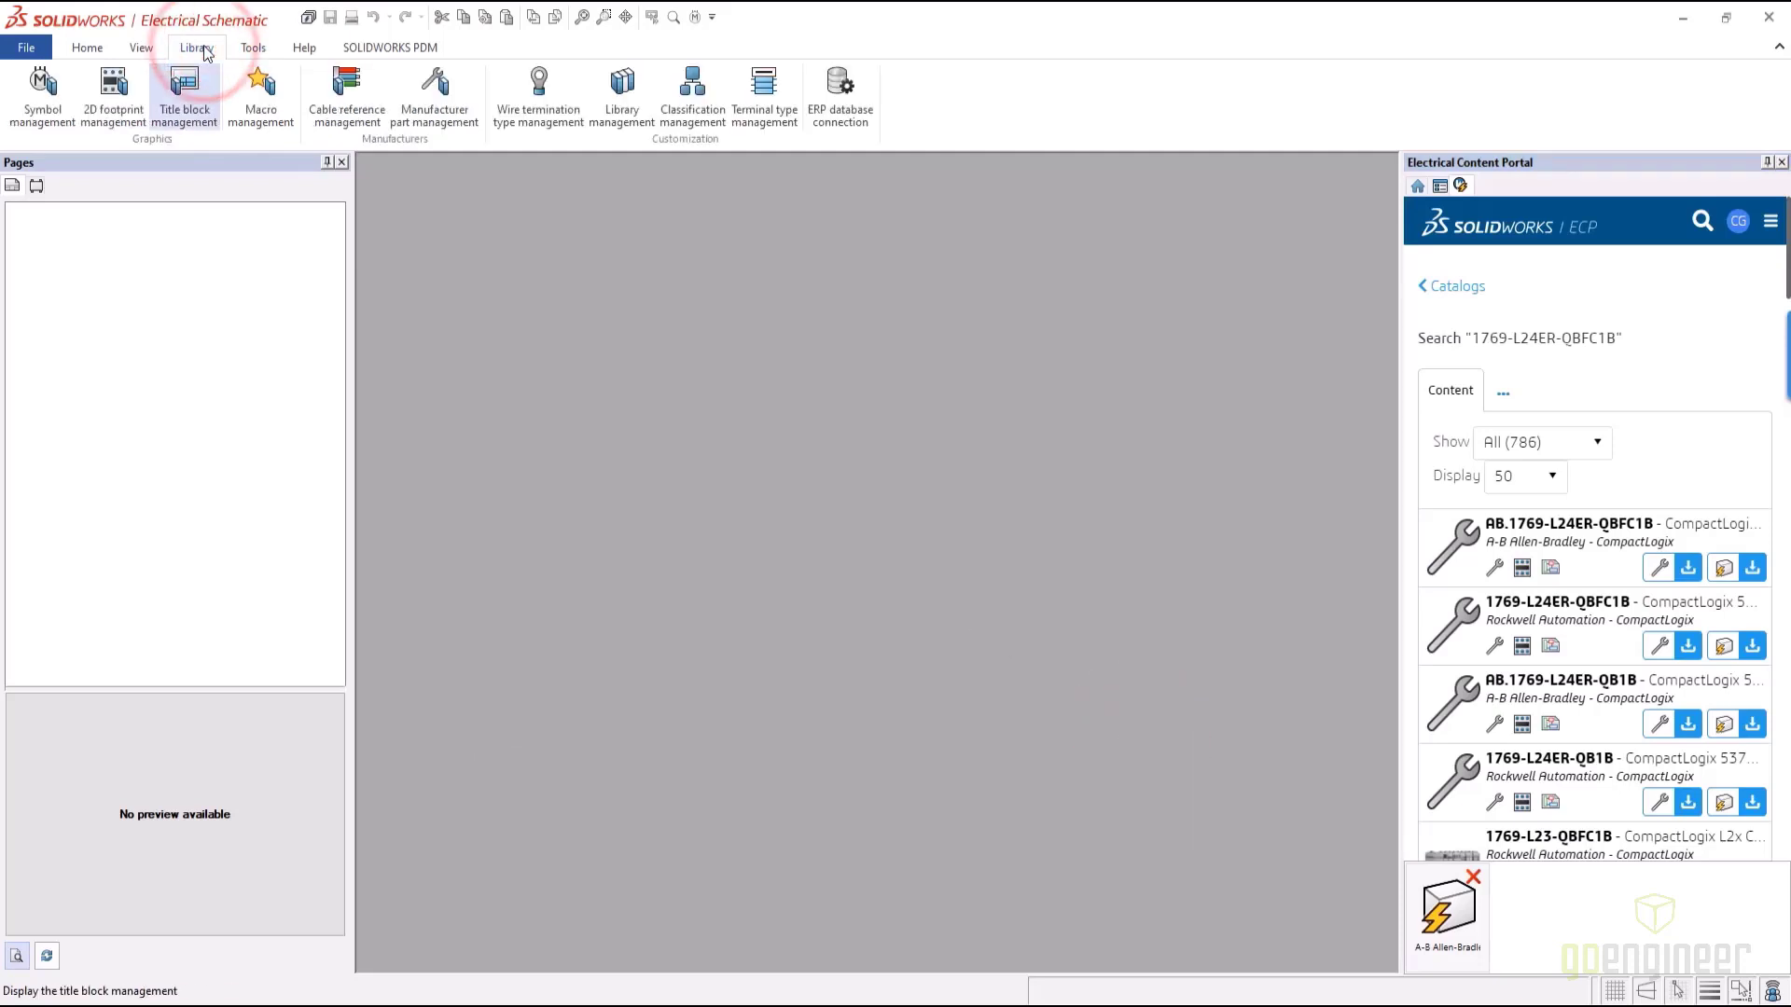
Filter manufacturer parts by reference '1769-L24E' in any class and open 1769-L24ER-QBFC1B's properties
{"action": "left_click", "coordinate": [429, 101]}
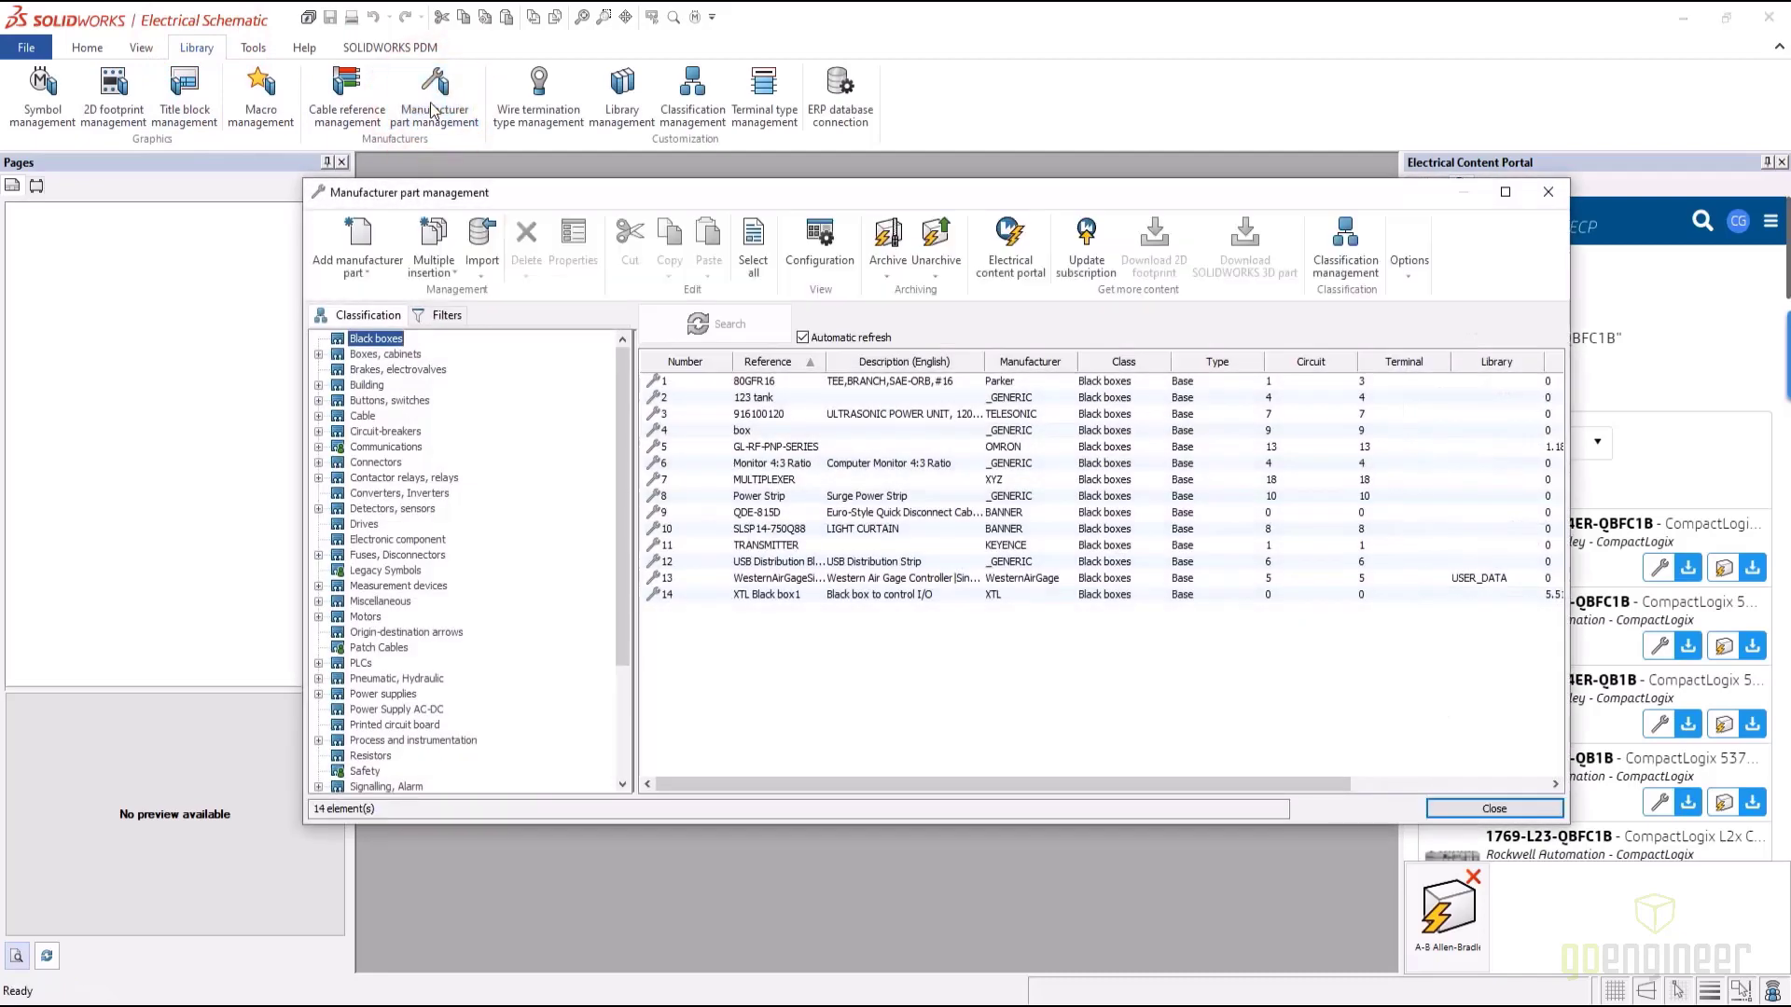
{"action": "left_click", "coordinate": [448, 315]}
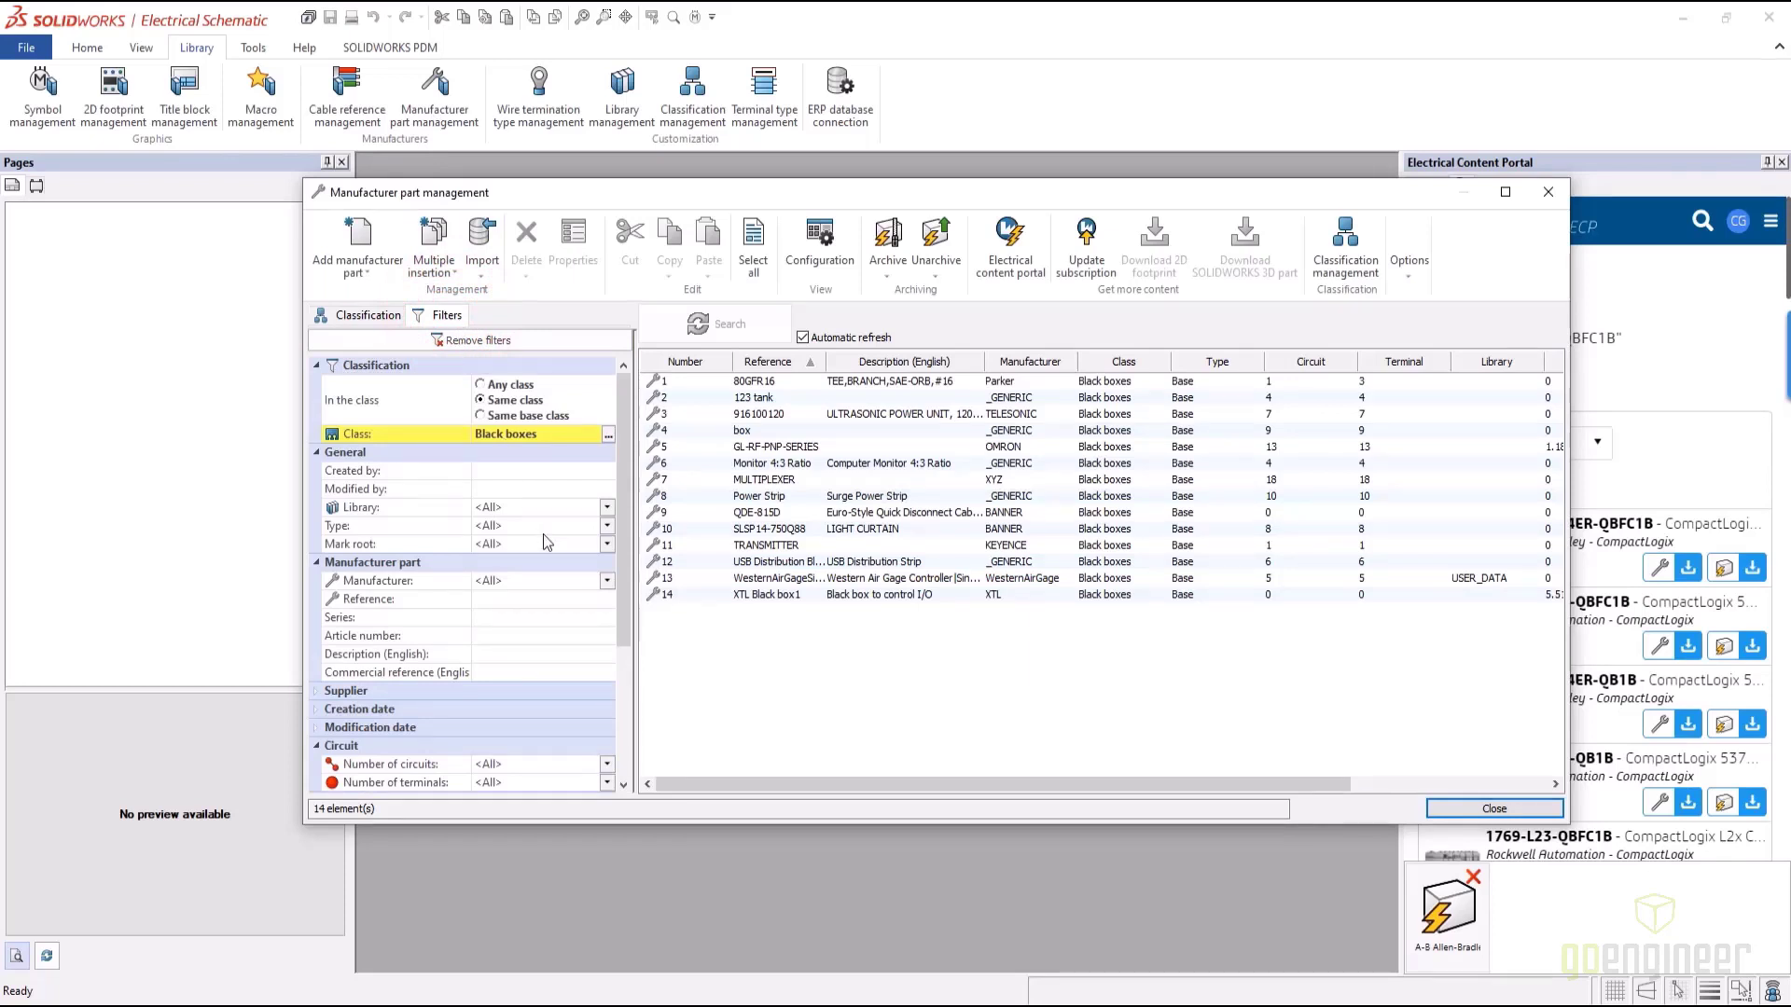
{"action": "left_click", "coordinate": [517, 599]}
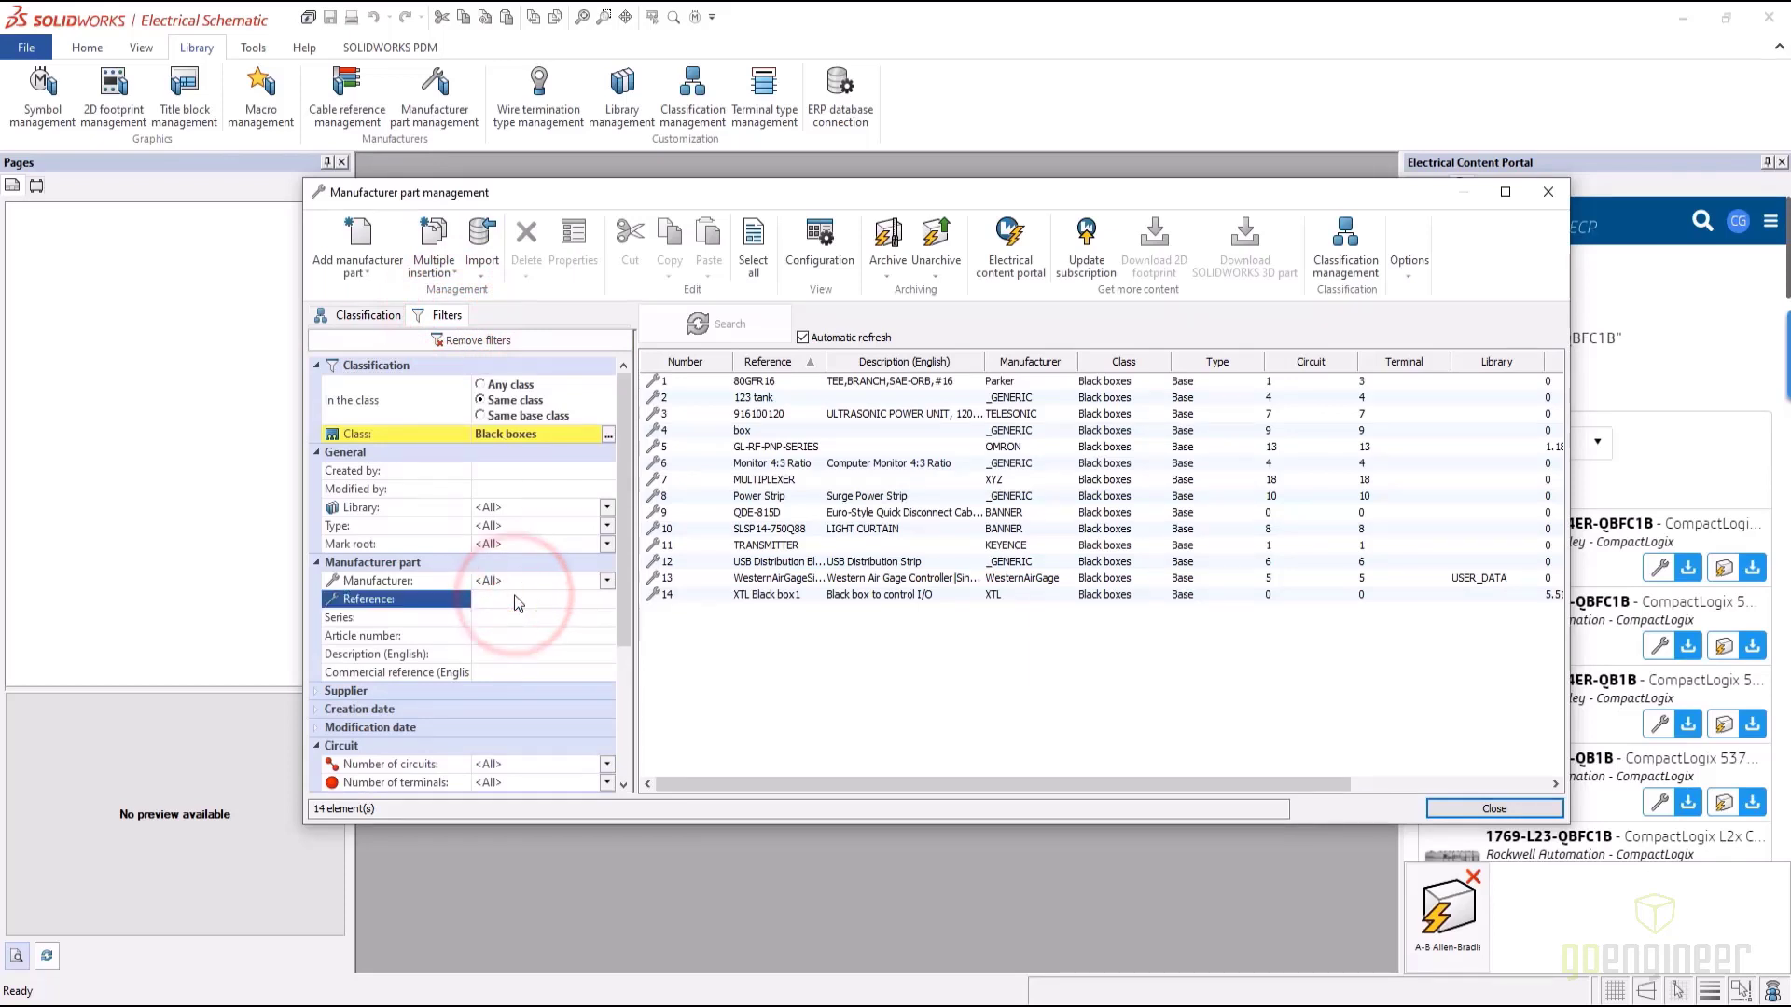
{"action": "type", "text": "1"}
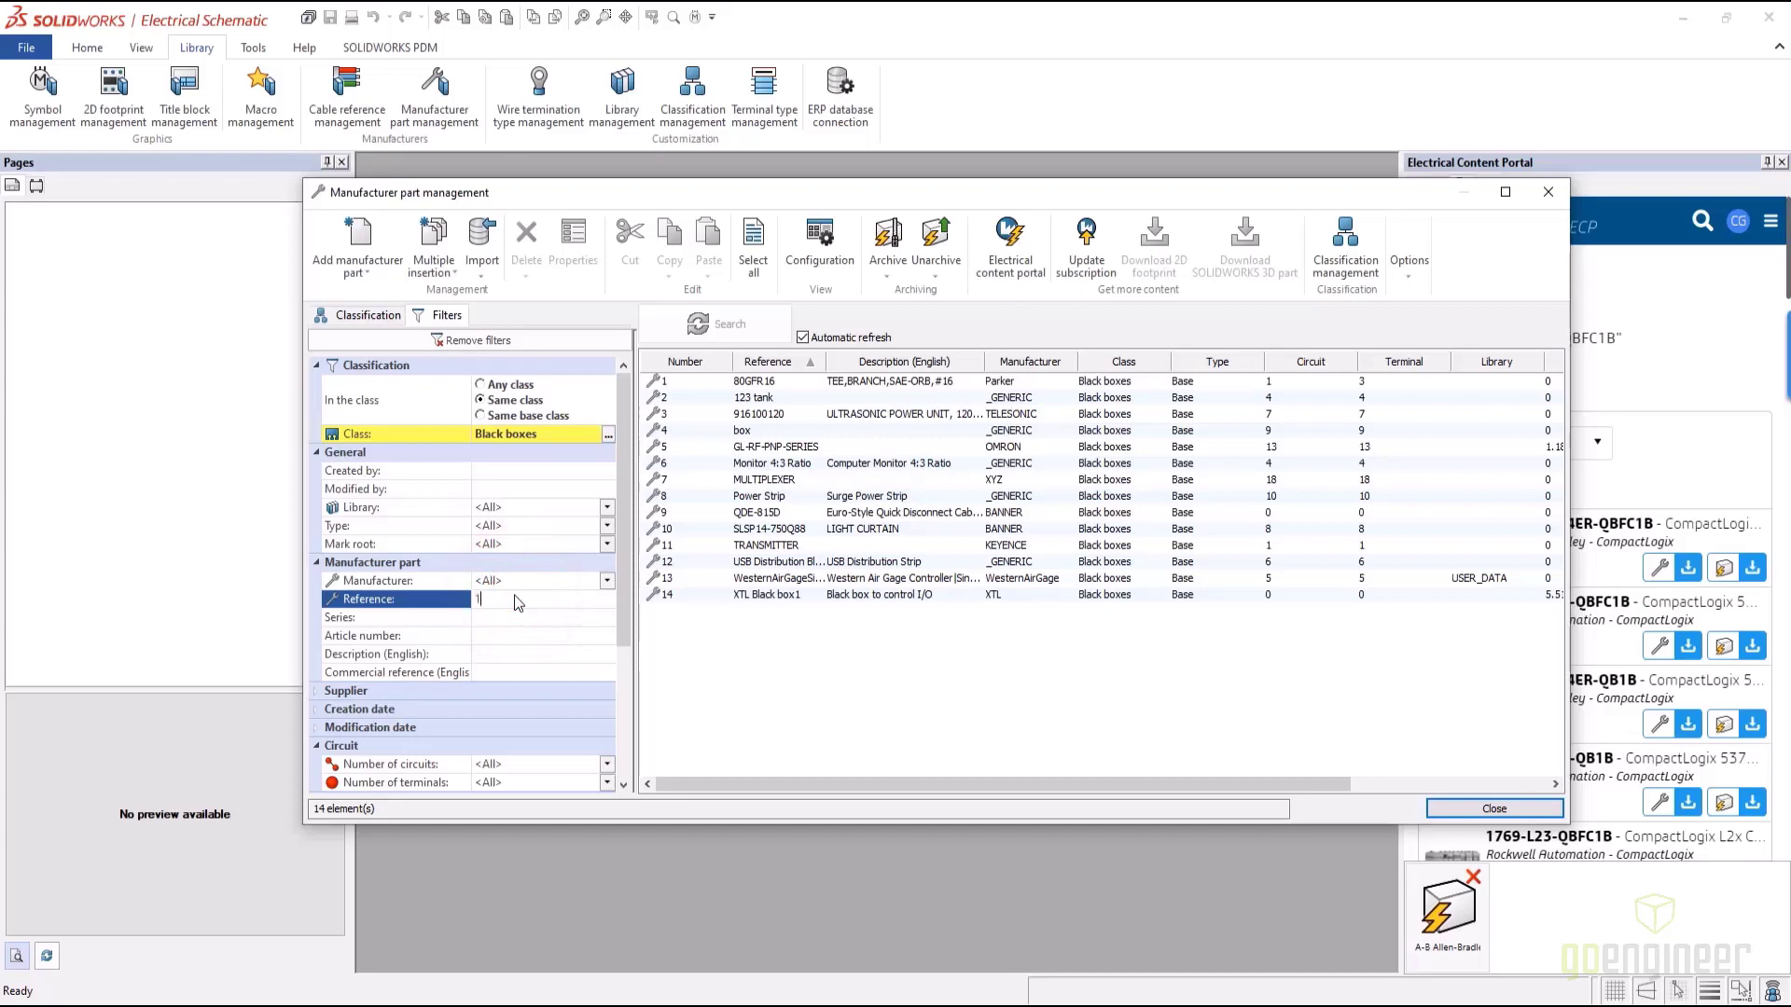
{"action": "type", "text": "769-L2"}
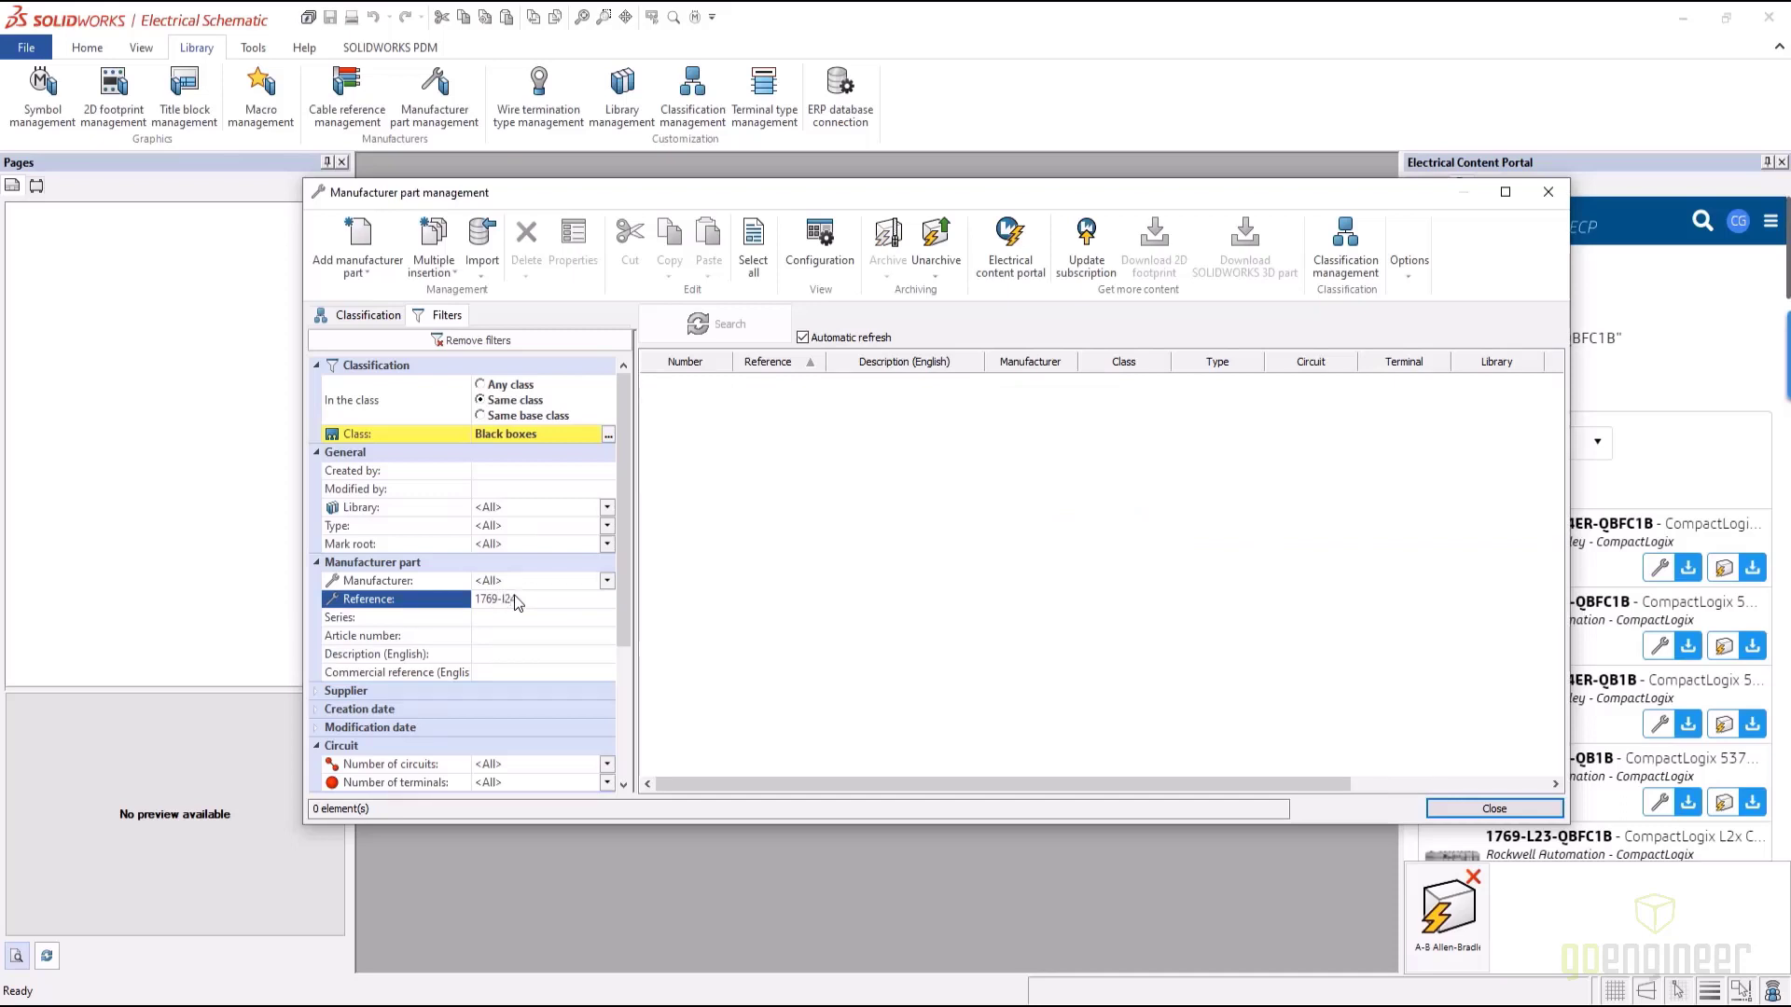
{"action": "type", "text": "4E"}
{"action": "left_click", "coordinate": [487, 392]}
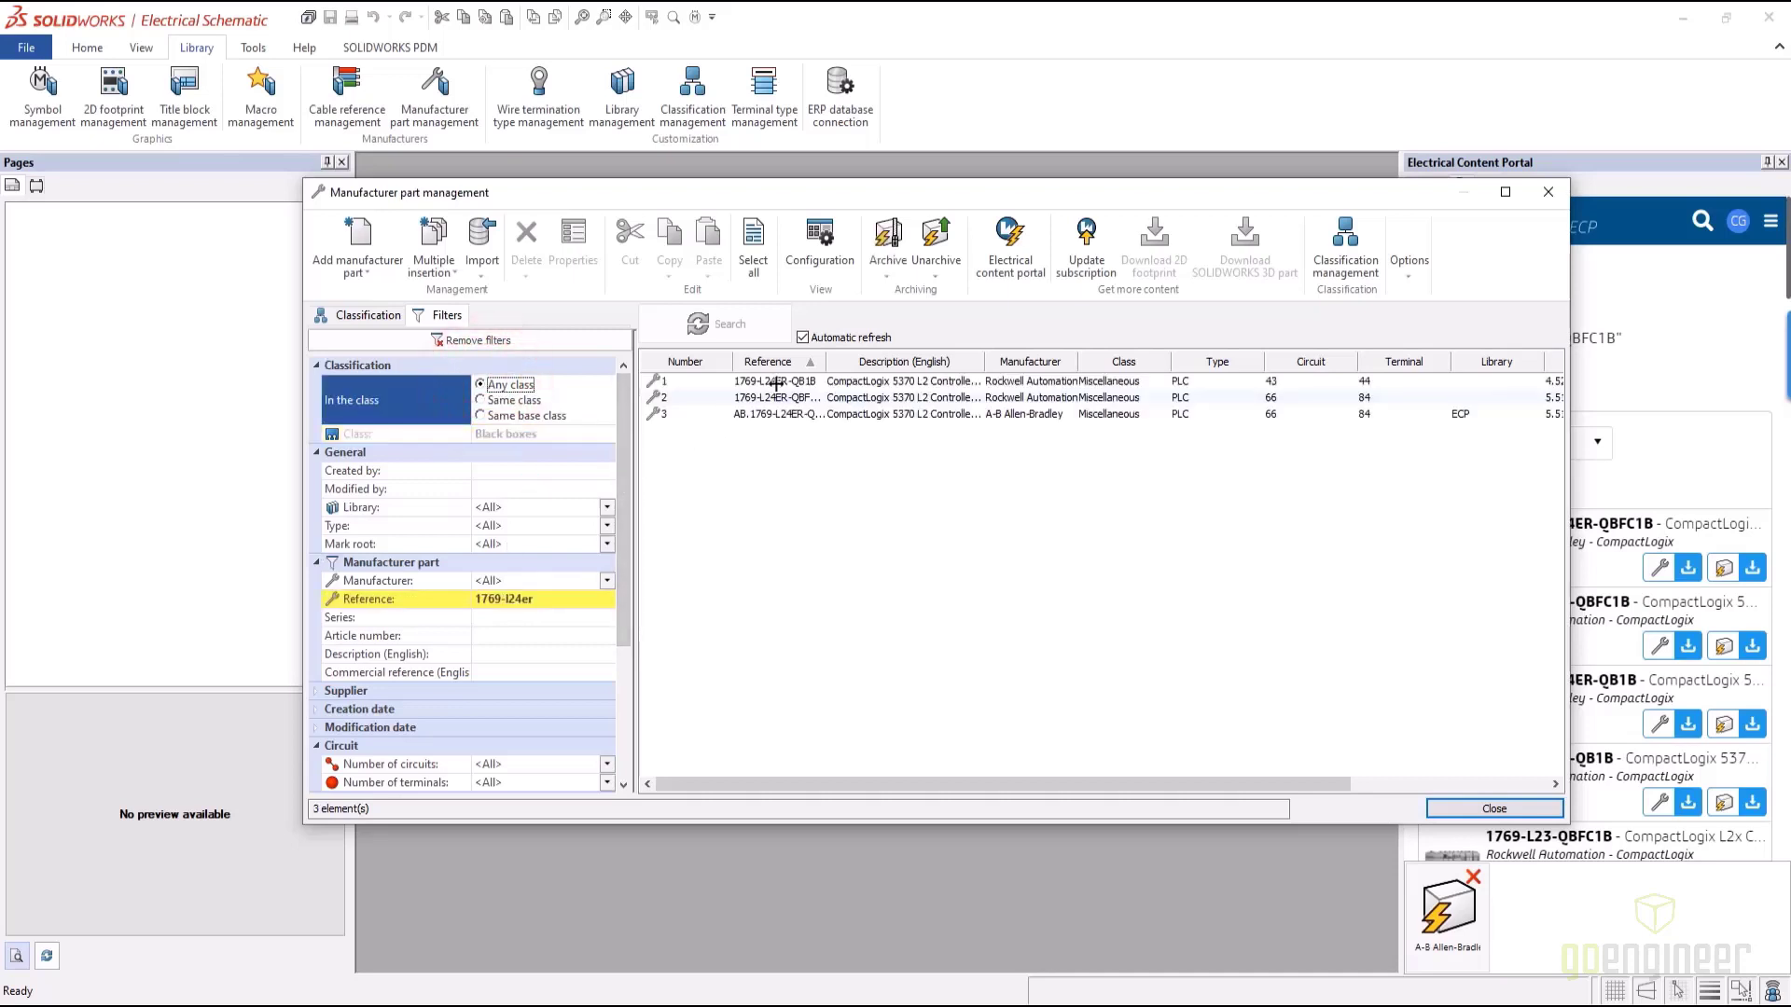
{"action": "left_click_drag", "start_coordinate": [827, 356], "coordinate": [882, 355]}
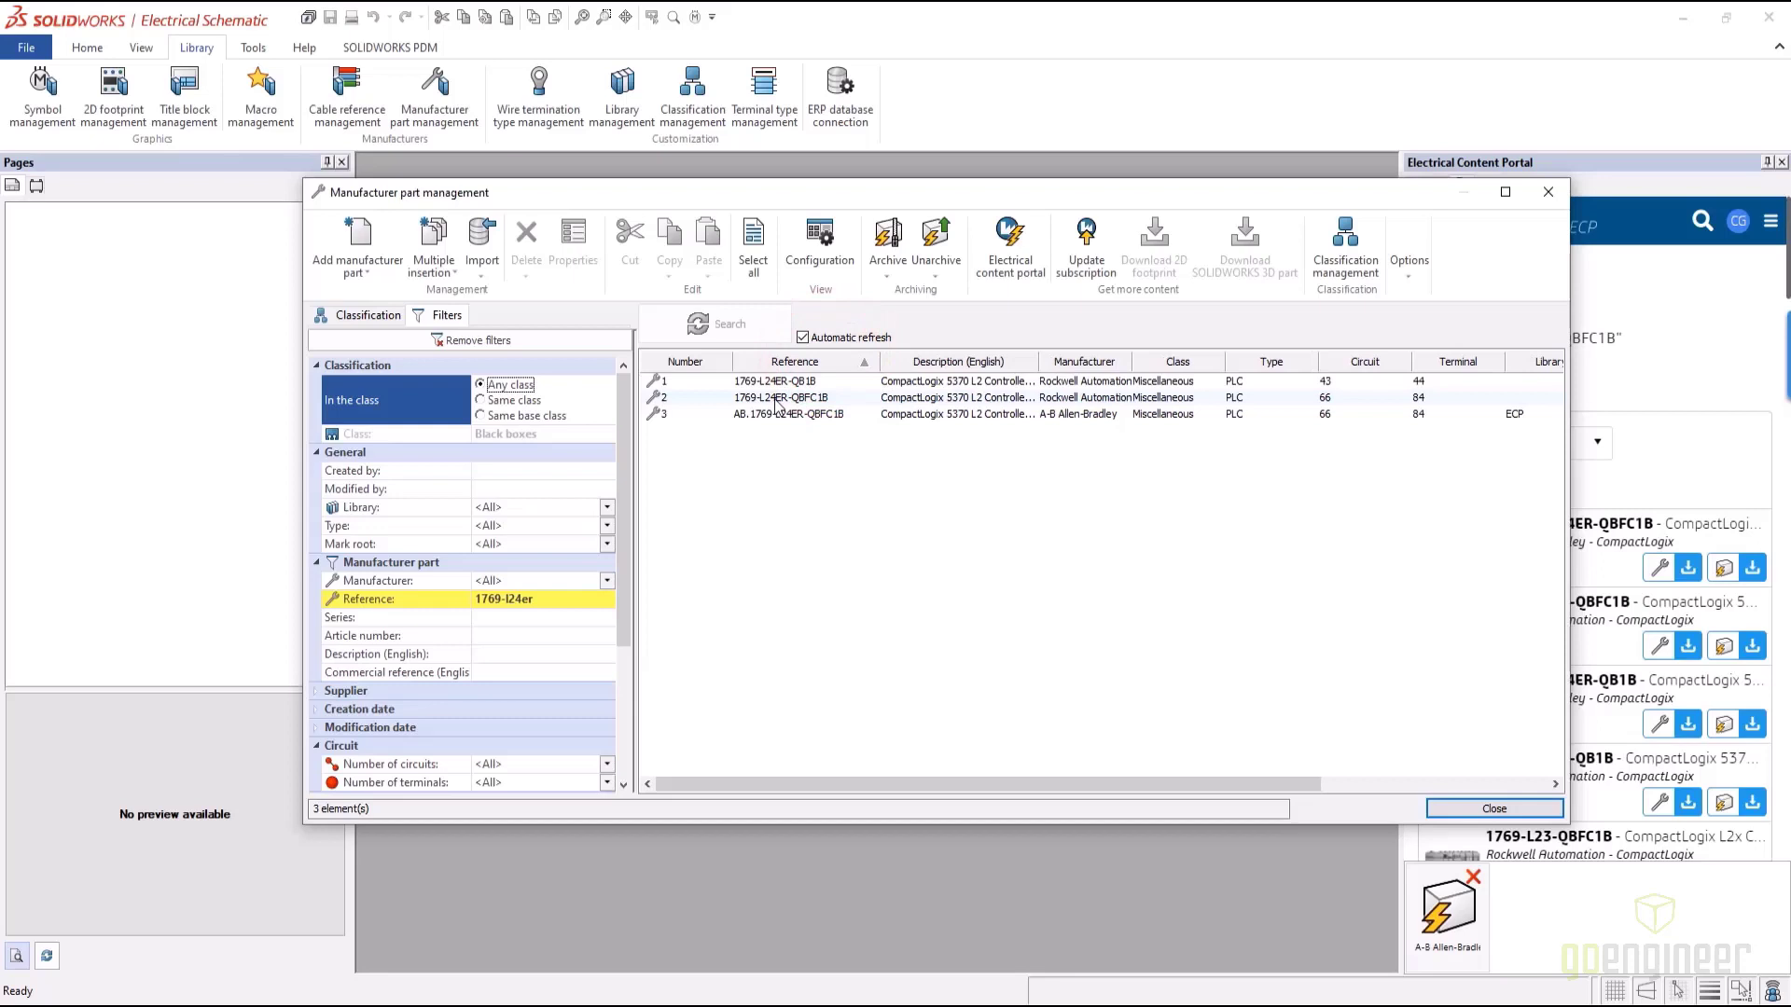
{"action": "left_click", "coordinate": [775, 399]}
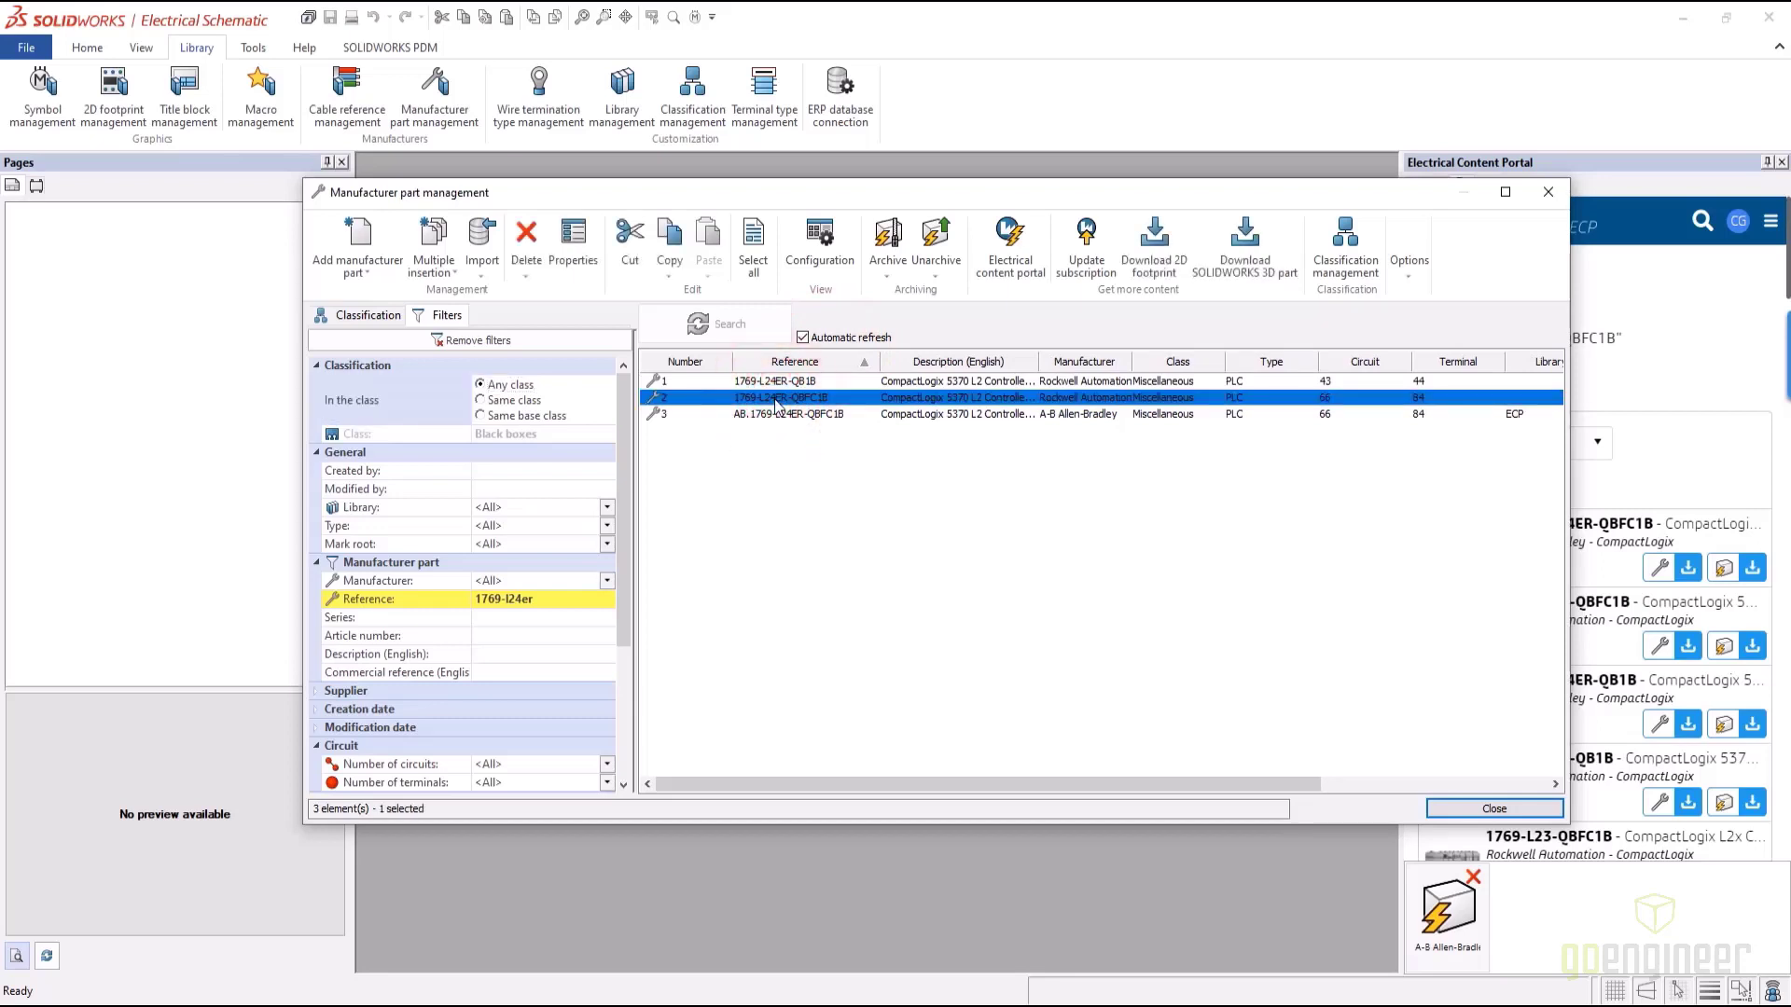
{"action": "left_click", "coordinate": [573, 244]}
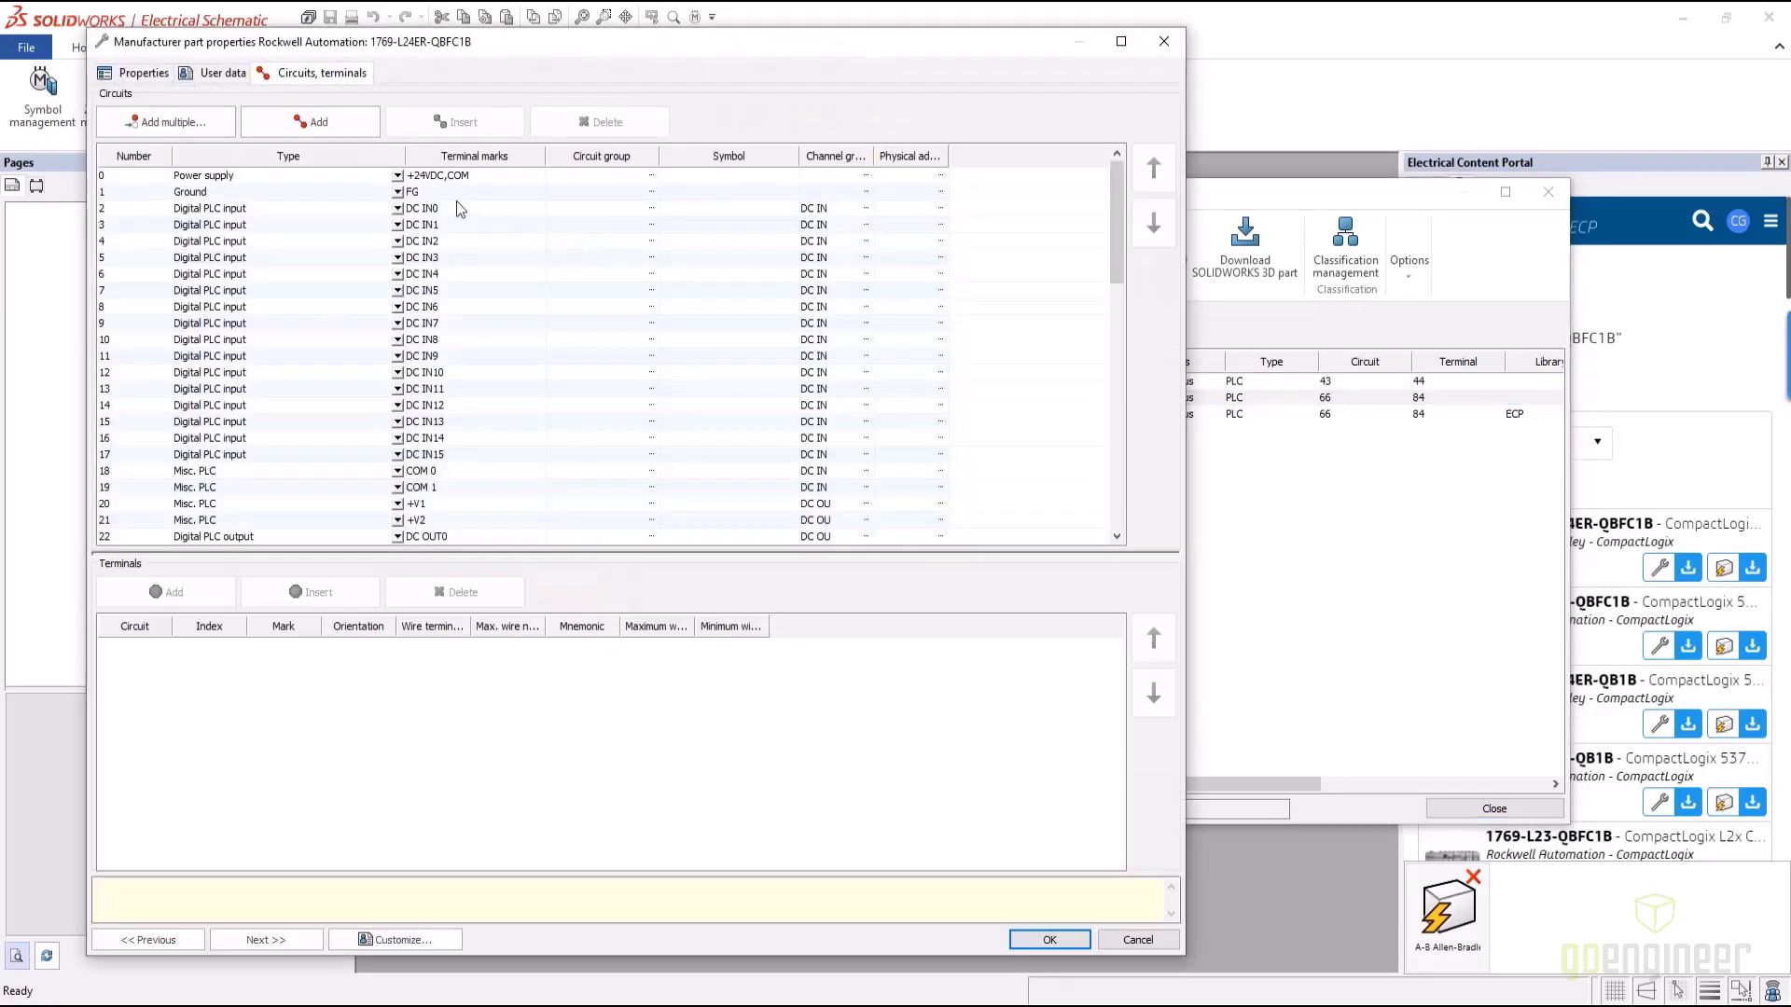
Set the 1769-L24ER-QBFC1B part's class to PLCs
{"action": "left_click", "coordinate": [158, 74]}
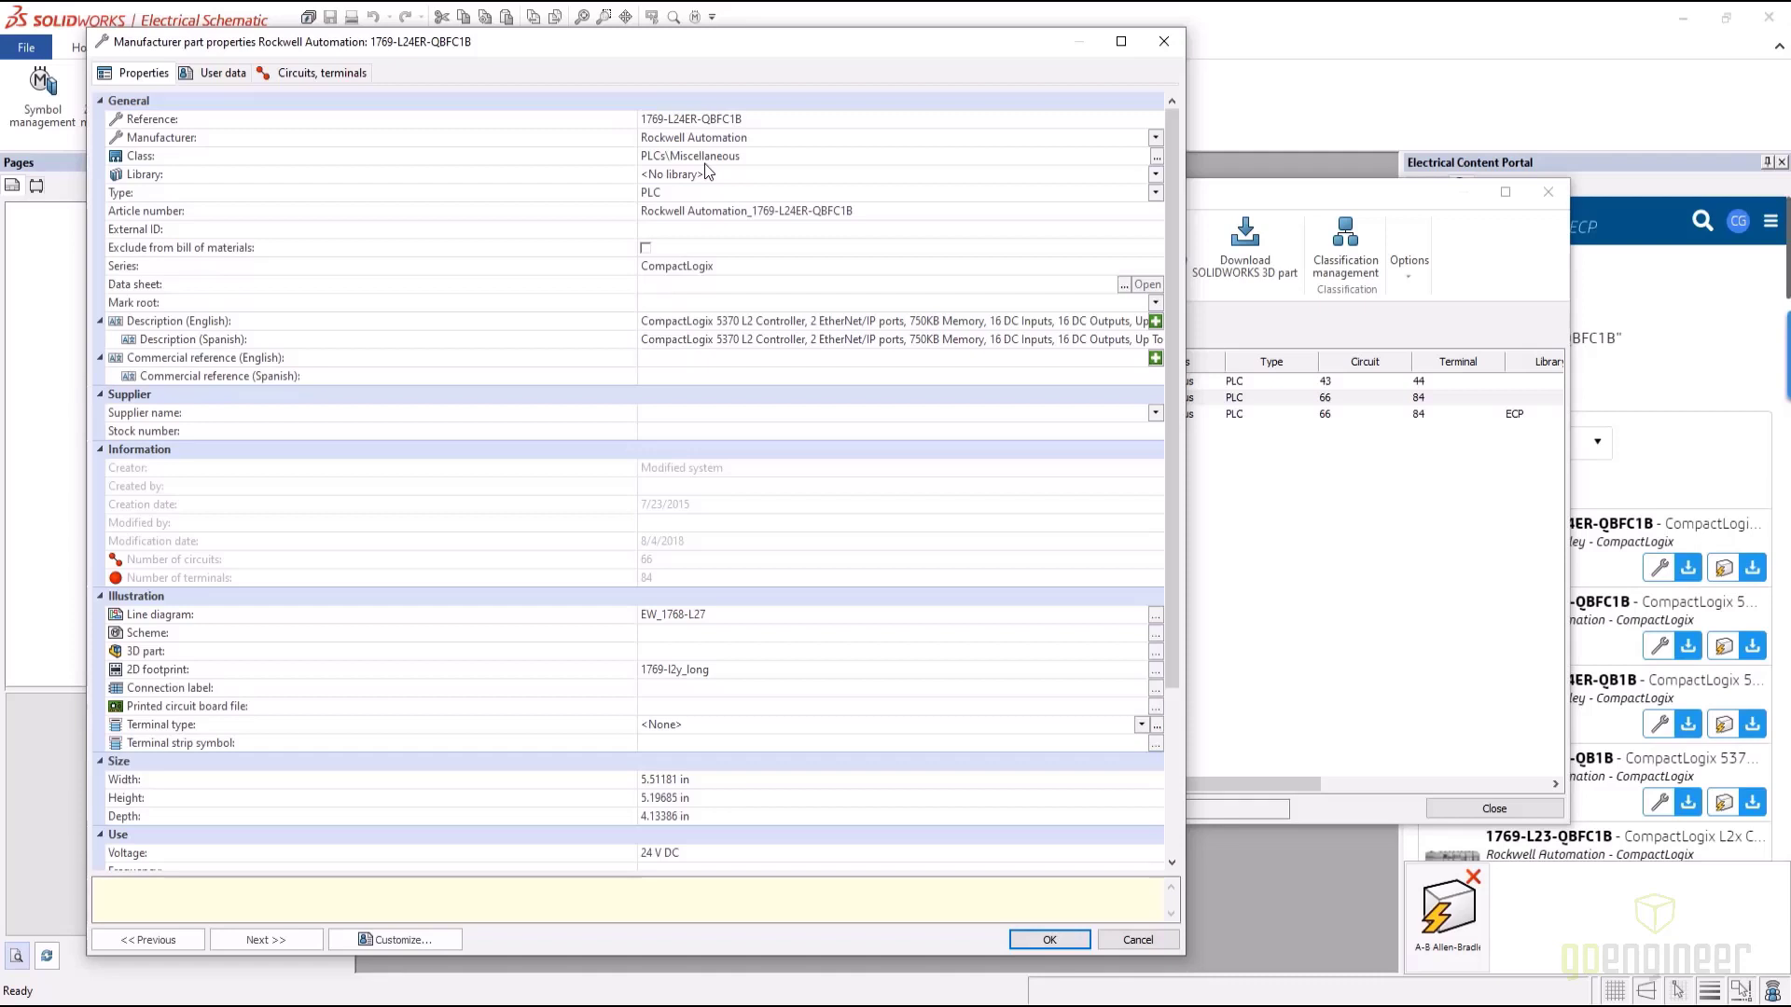
{"action": "left_click", "coordinate": [703, 163]}
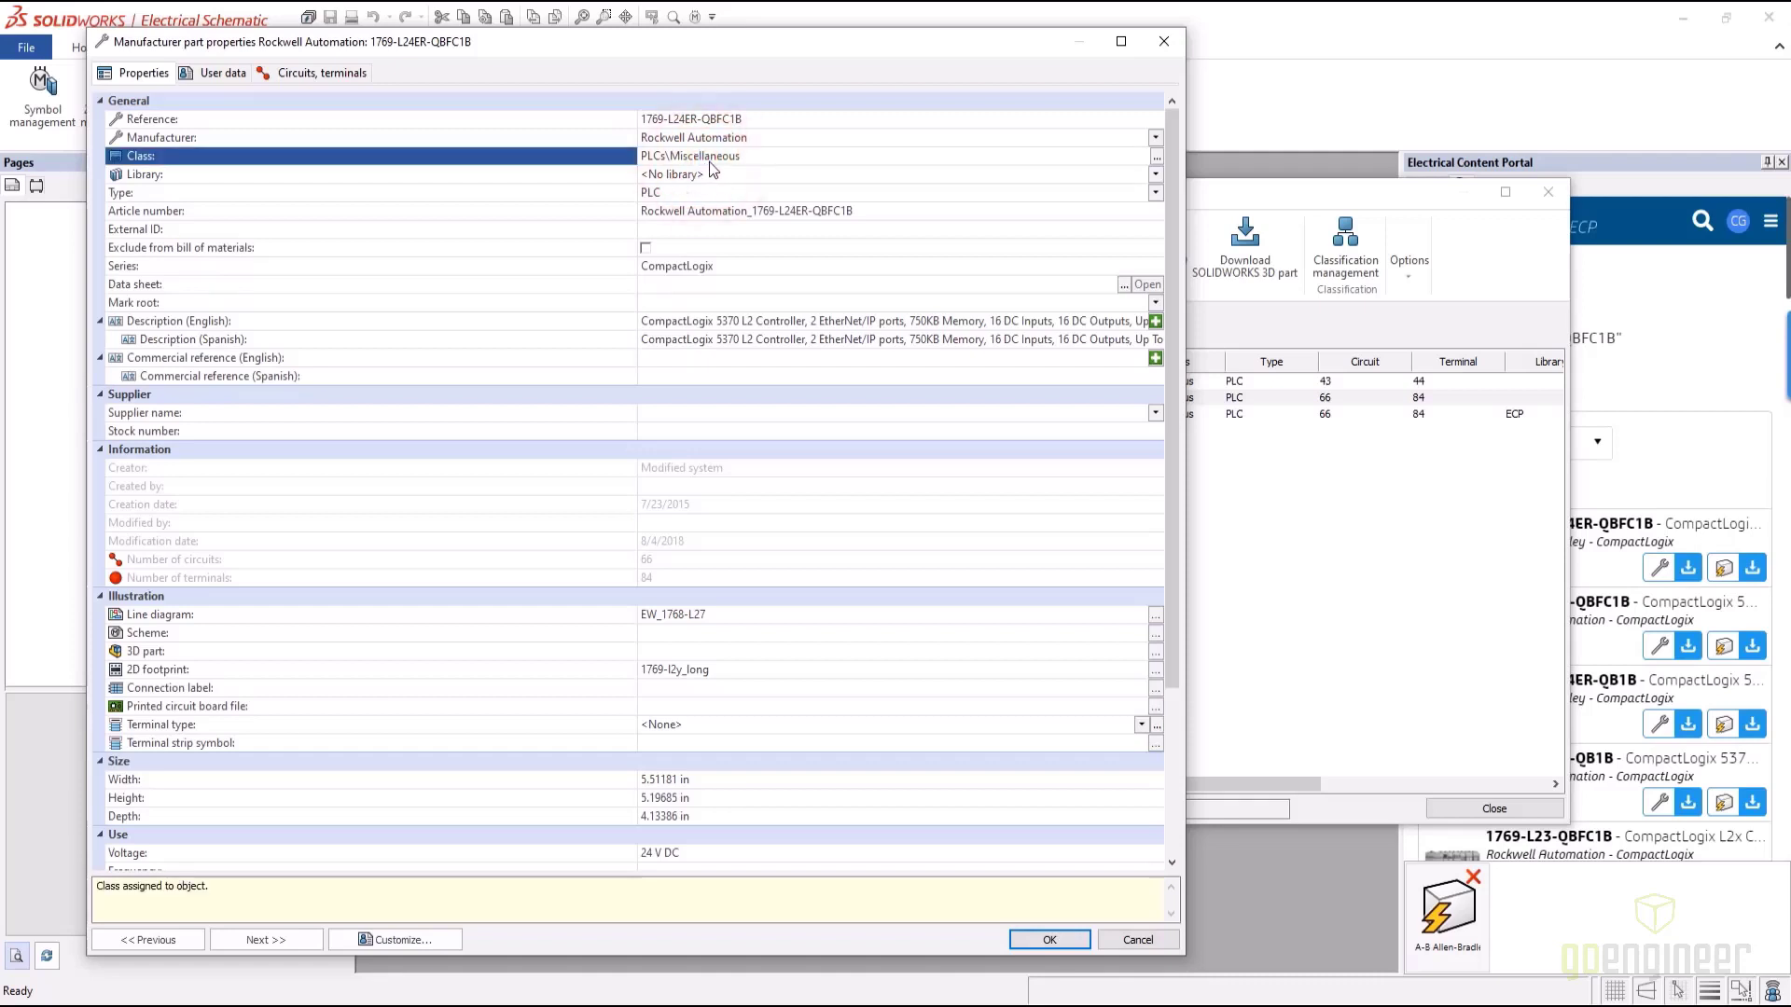
{"action": "left_click", "coordinate": [1155, 157]}
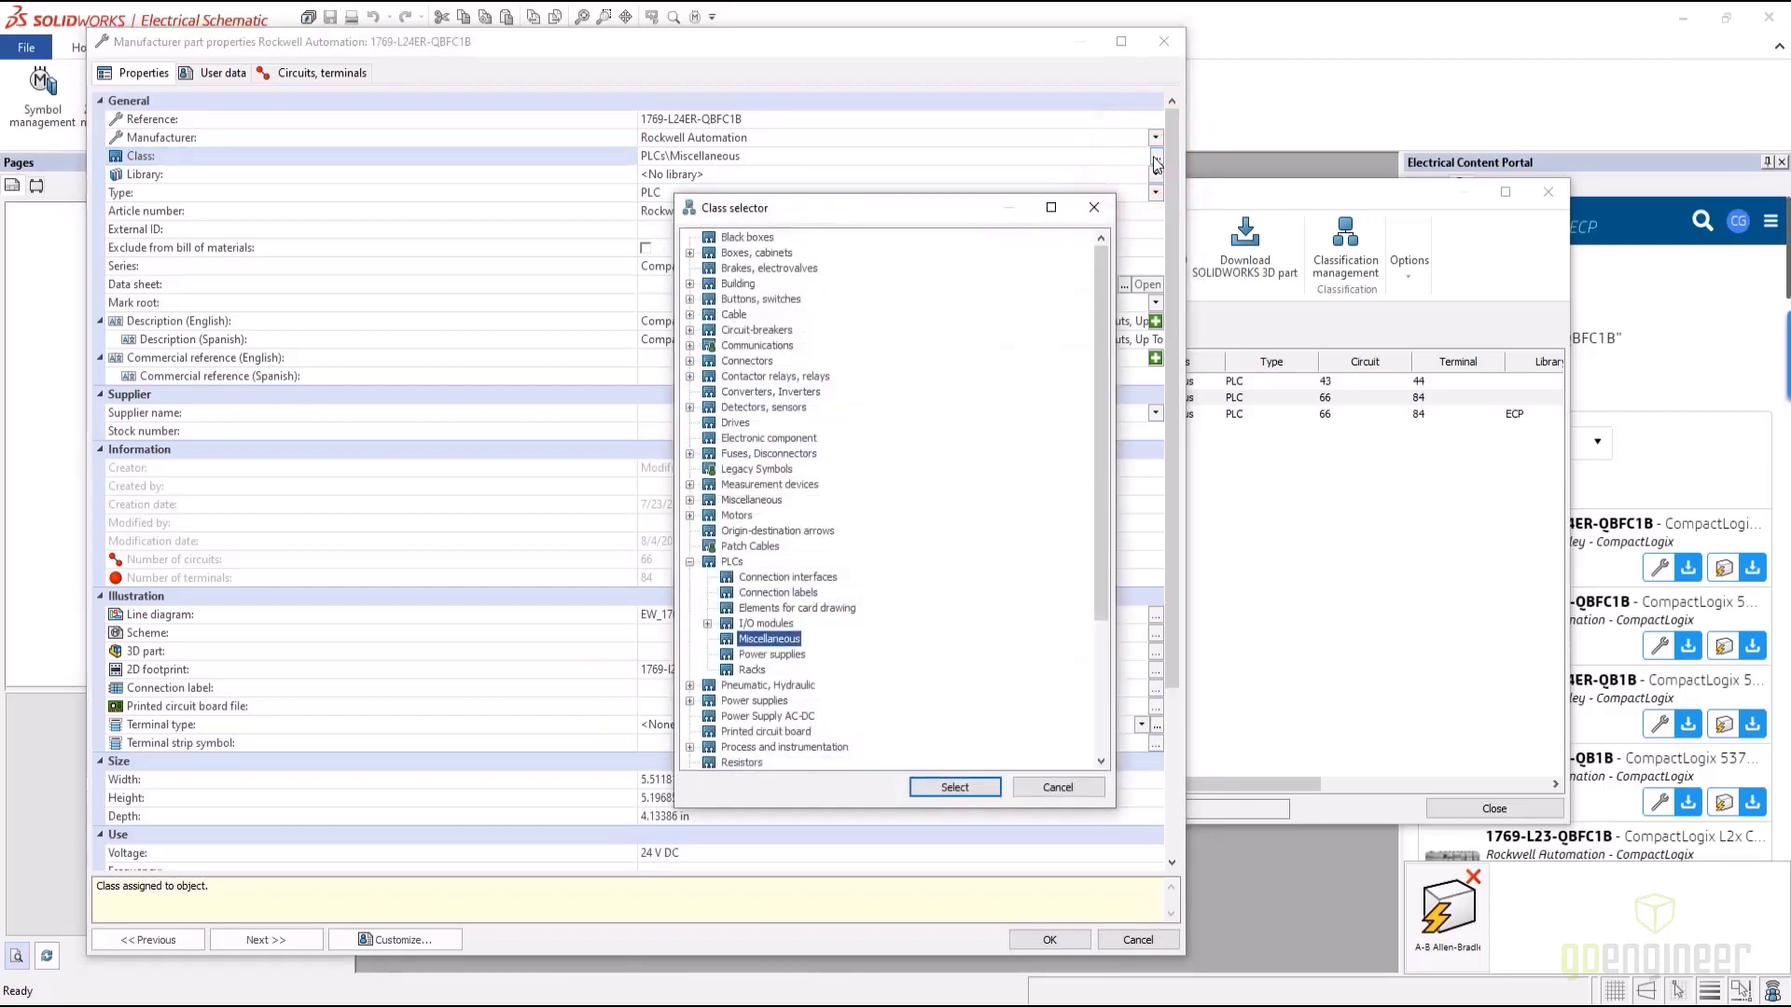
{"action": "left_click", "coordinate": [732, 563]}
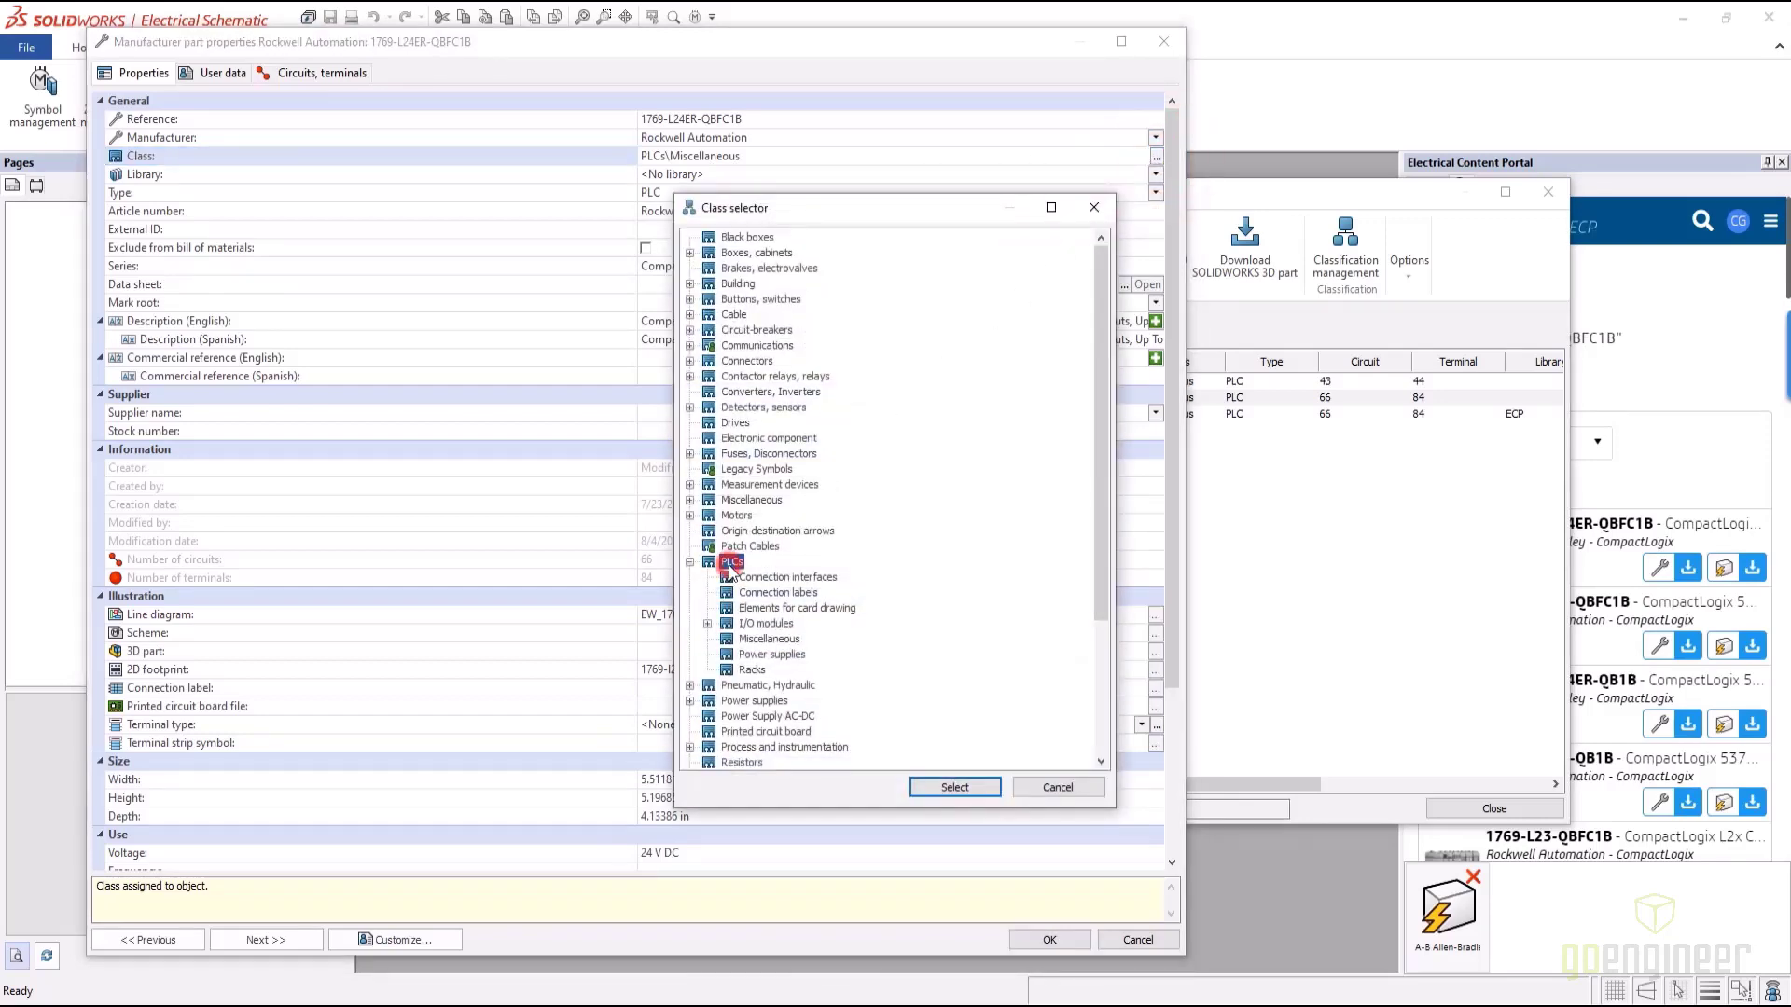
{"action": "left_click", "coordinate": [955, 788]}
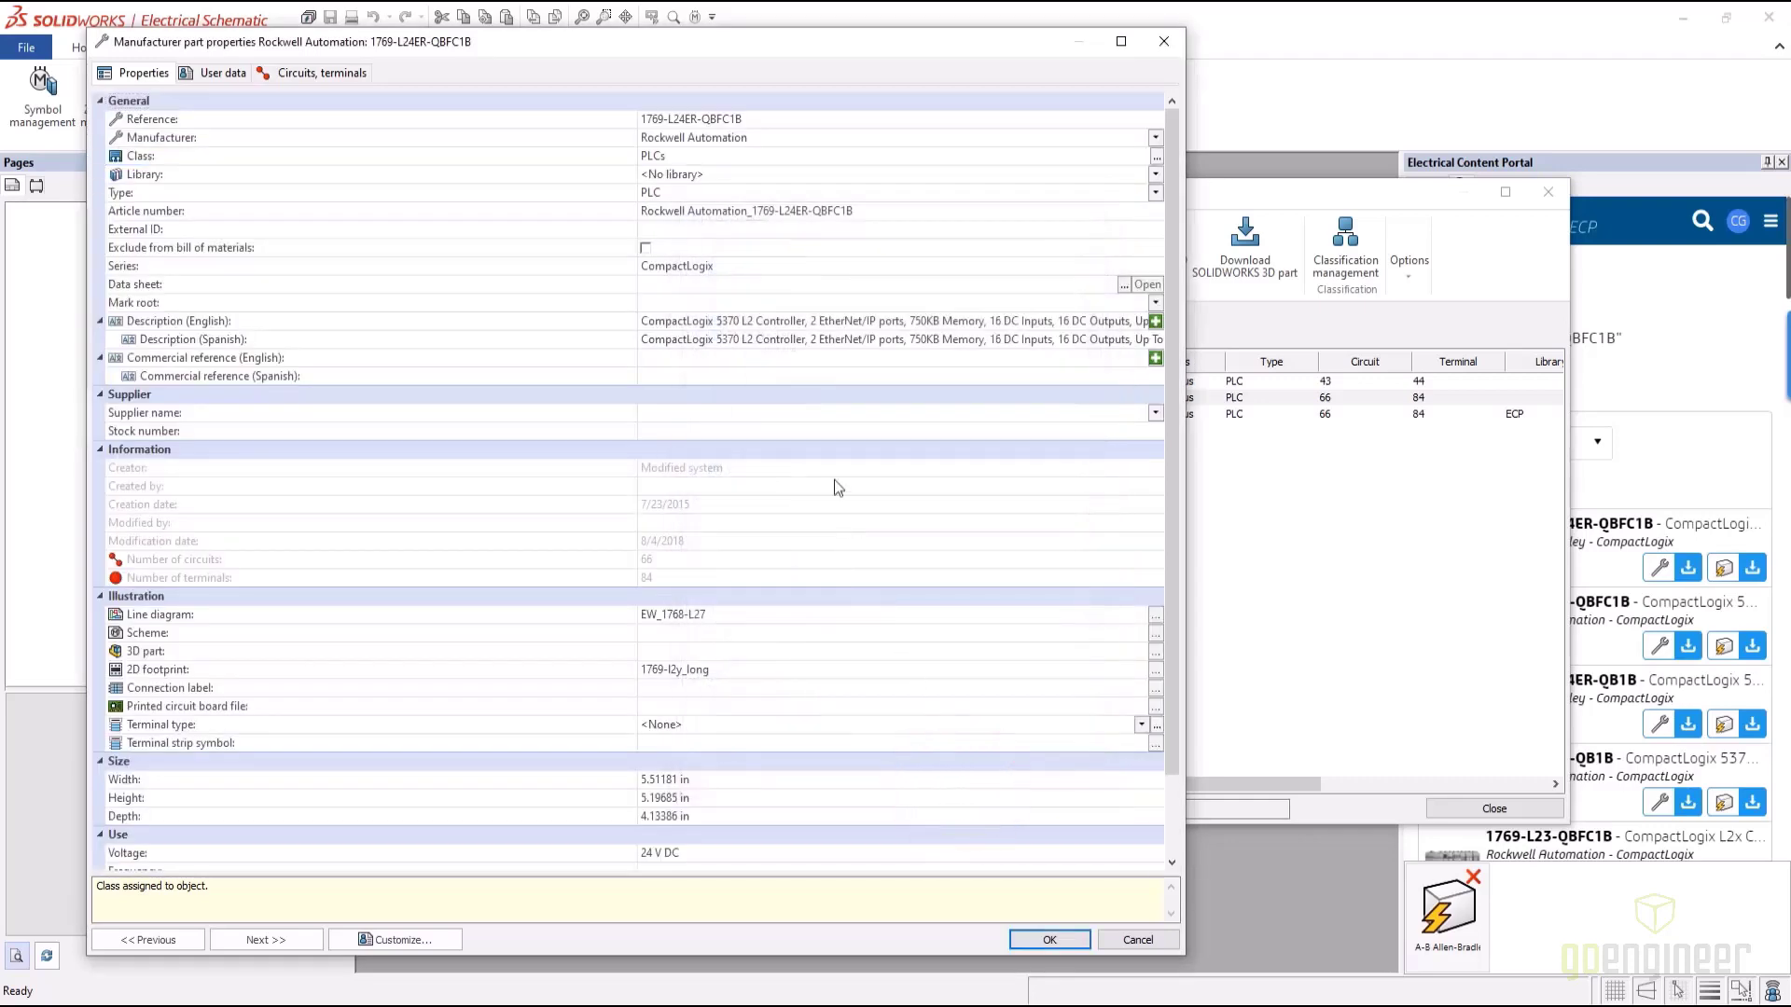
Assign the part to the USER library
{"action": "left_click", "coordinate": [713, 174]}
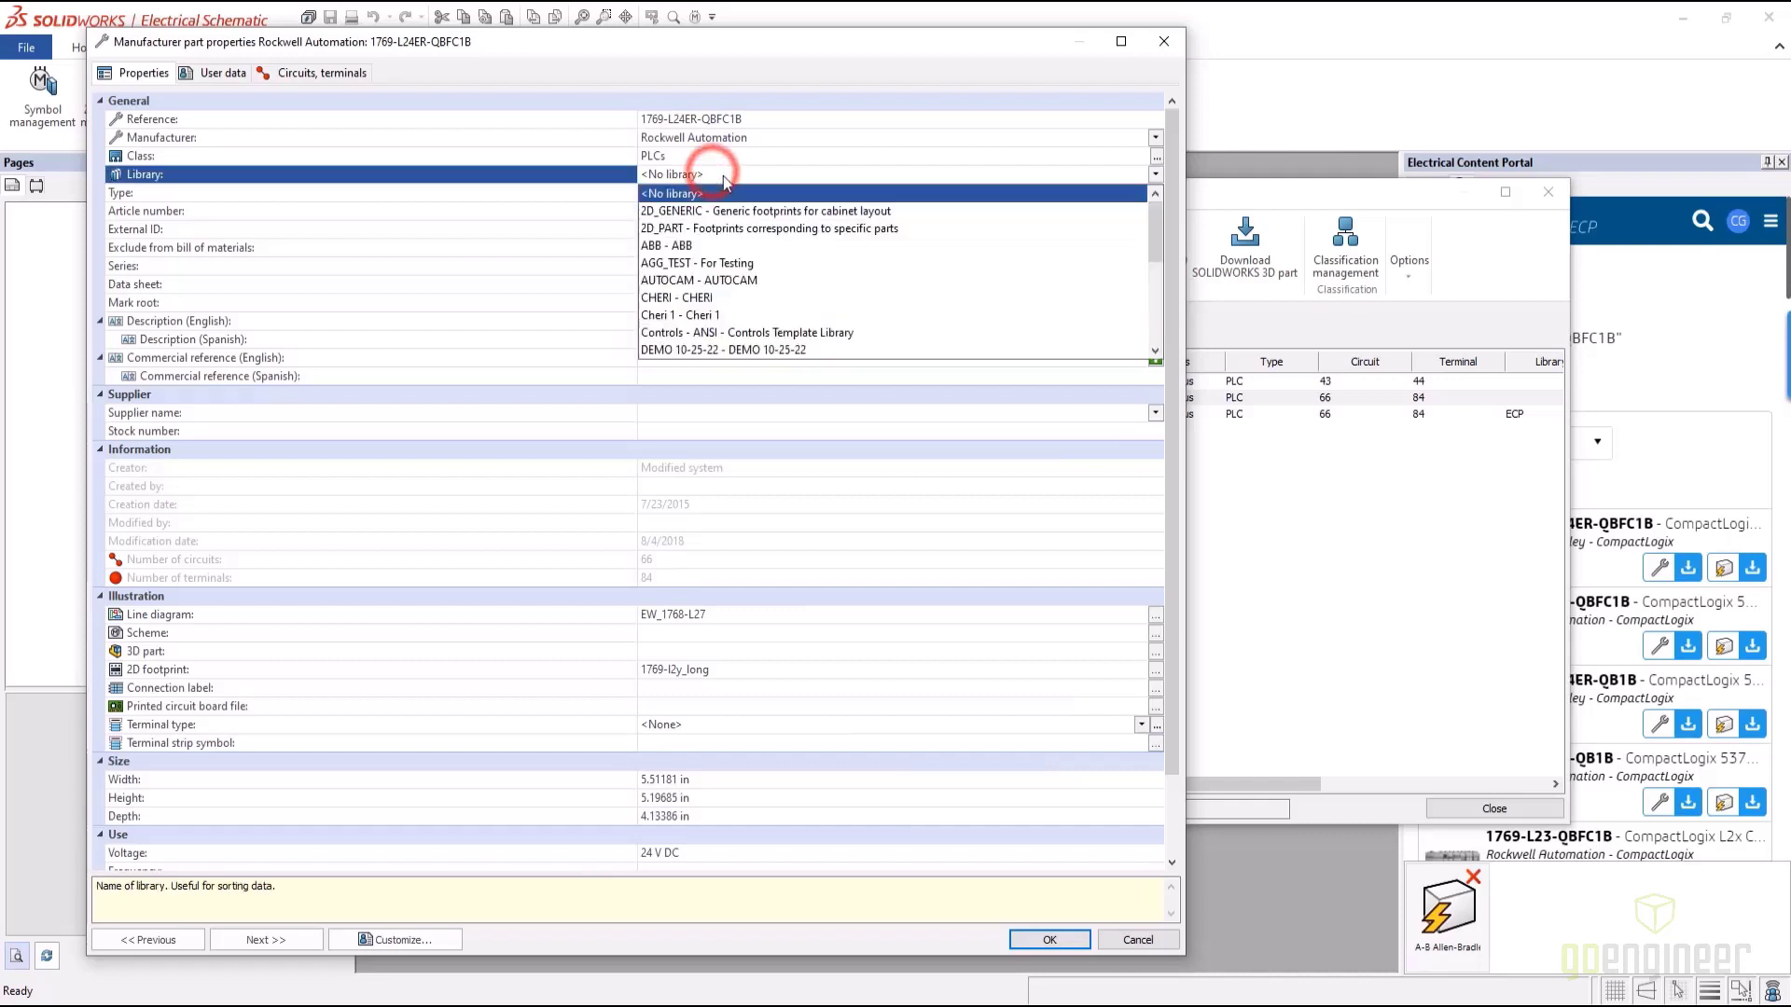
{"action": "scroll", "coordinate": [742, 187], "scroll_direction": "down", "scroll_amount": 6}
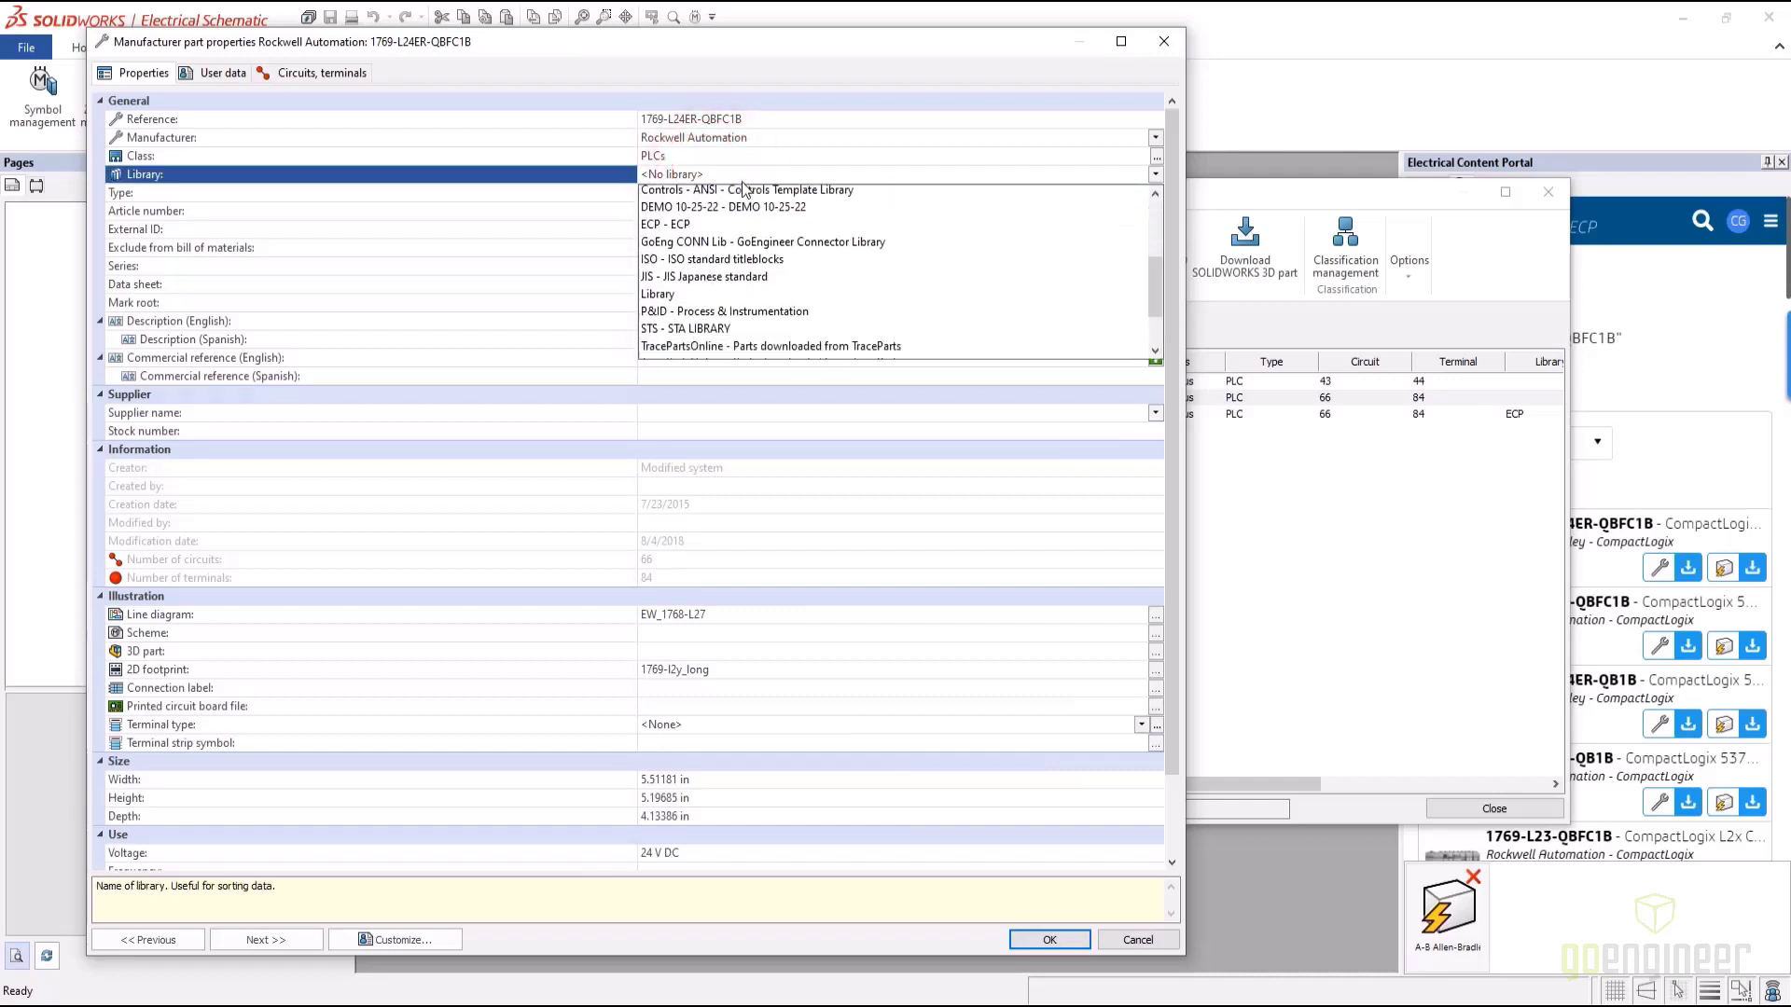
{"action": "left_click", "coordinate": [664, 332]}
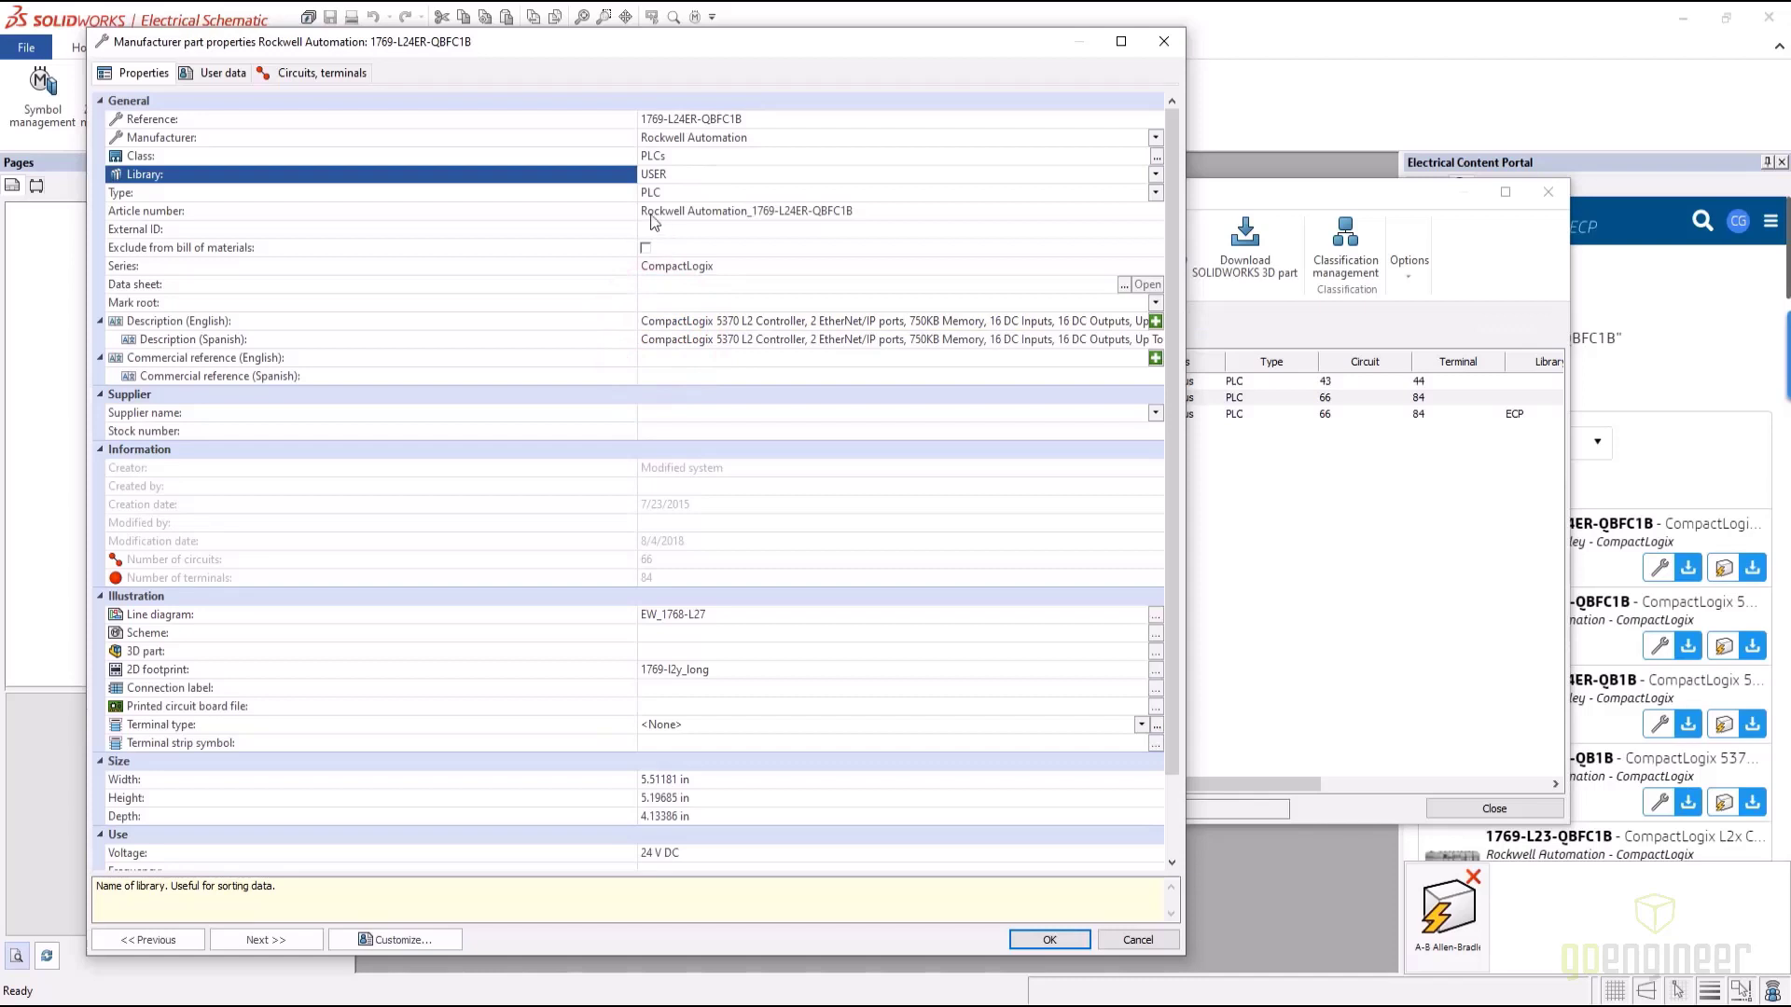
Set the part's mark root to 'PLC'
{"action": "left_click", "coordinate": [528, 192]}
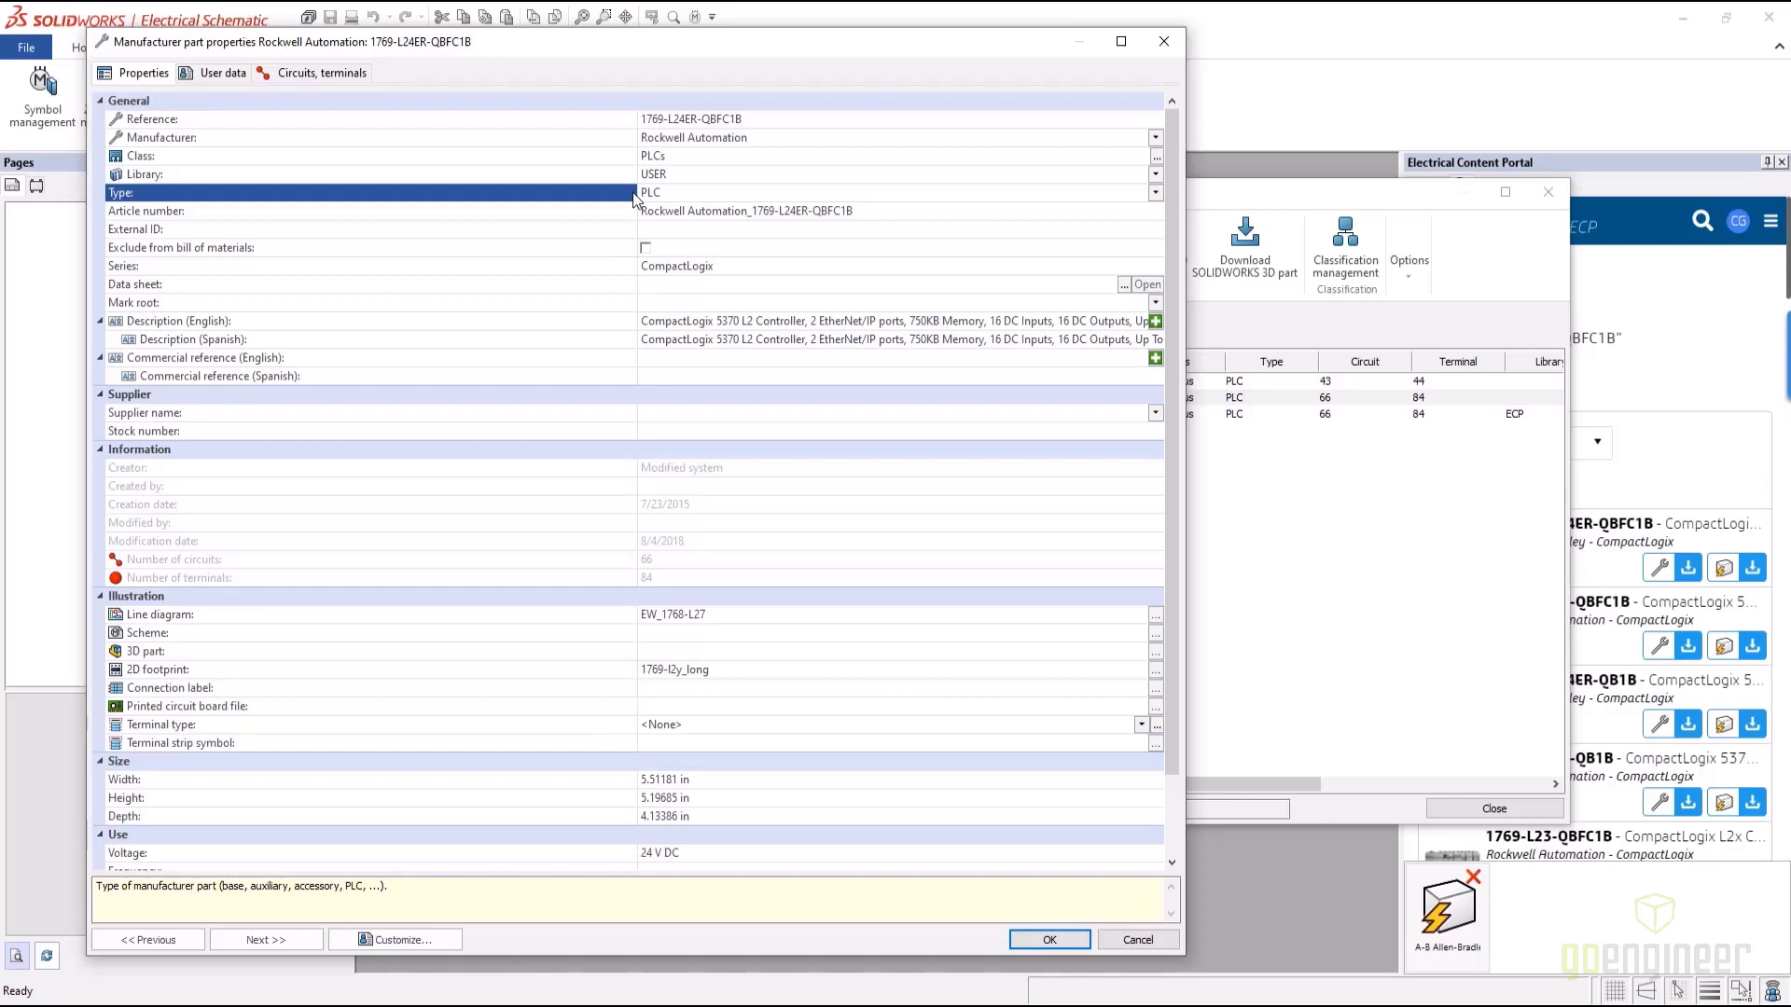
{"action": "left_click", "coordinate": [662, 302]}
{"action": "type", "text": "PLC"}
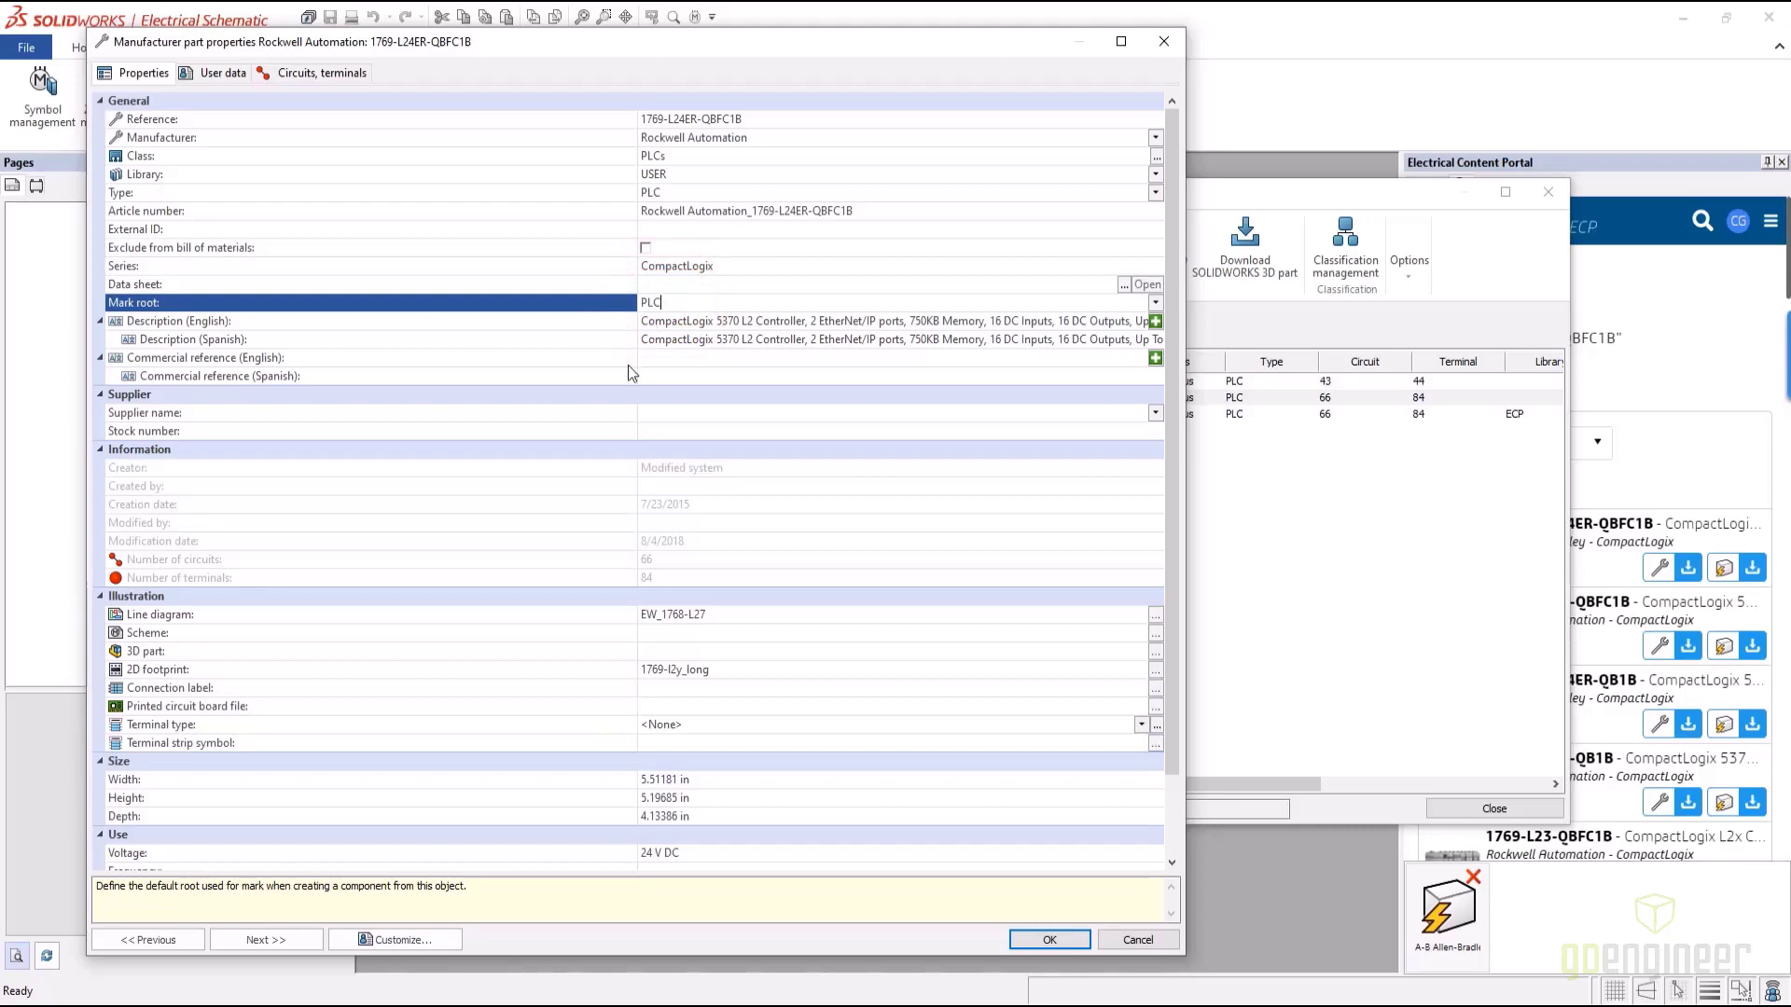
{"action": "scroll", "coordinate": [700, 589], "scroll_direction": "down", "scroll_amount": 1}
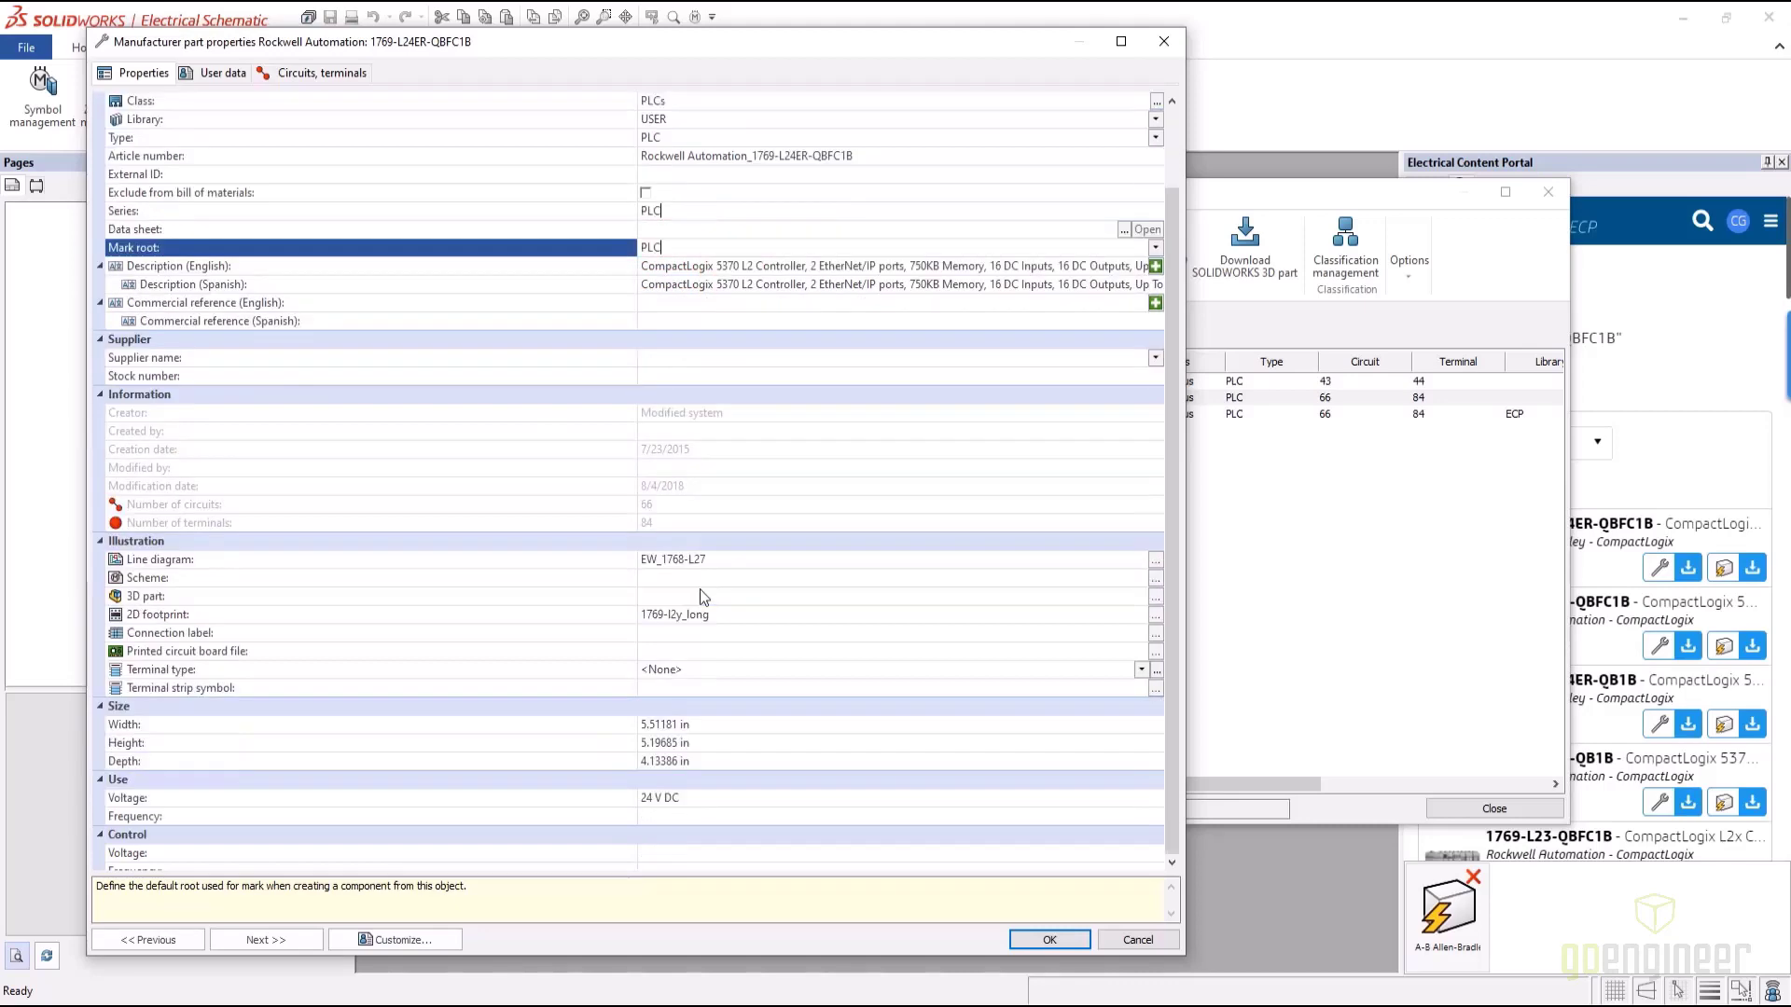
{"action": "scroll", "coordinate": [699, 590], "scroll_direction": "down", "scroll_amount": 1}
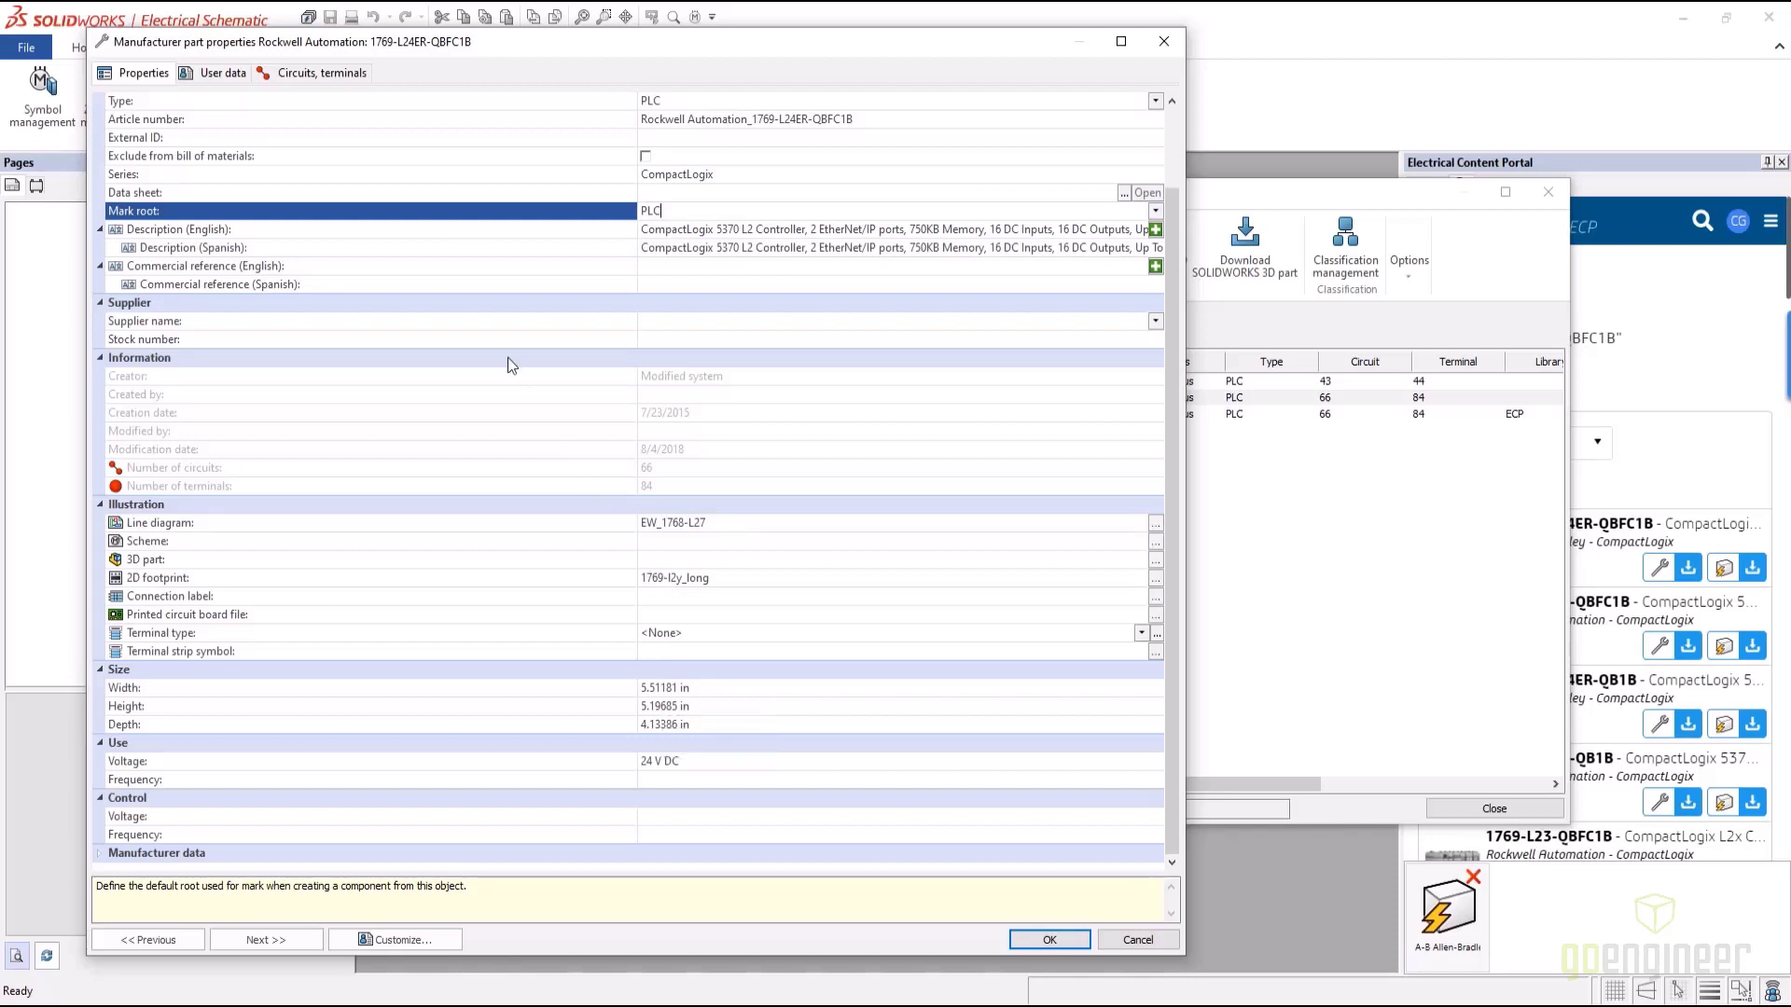
Give the DC input circuits physical addresses I00, I01, I02… and apply the part properties
{"action": "left_click", "coordinate": [312, 73]}
{"action": "left_click", "coordinate": [887, 208]}
{"action": "left_click", "coordinate": [887, 208]}
{"action": "type", "text": "I00"}
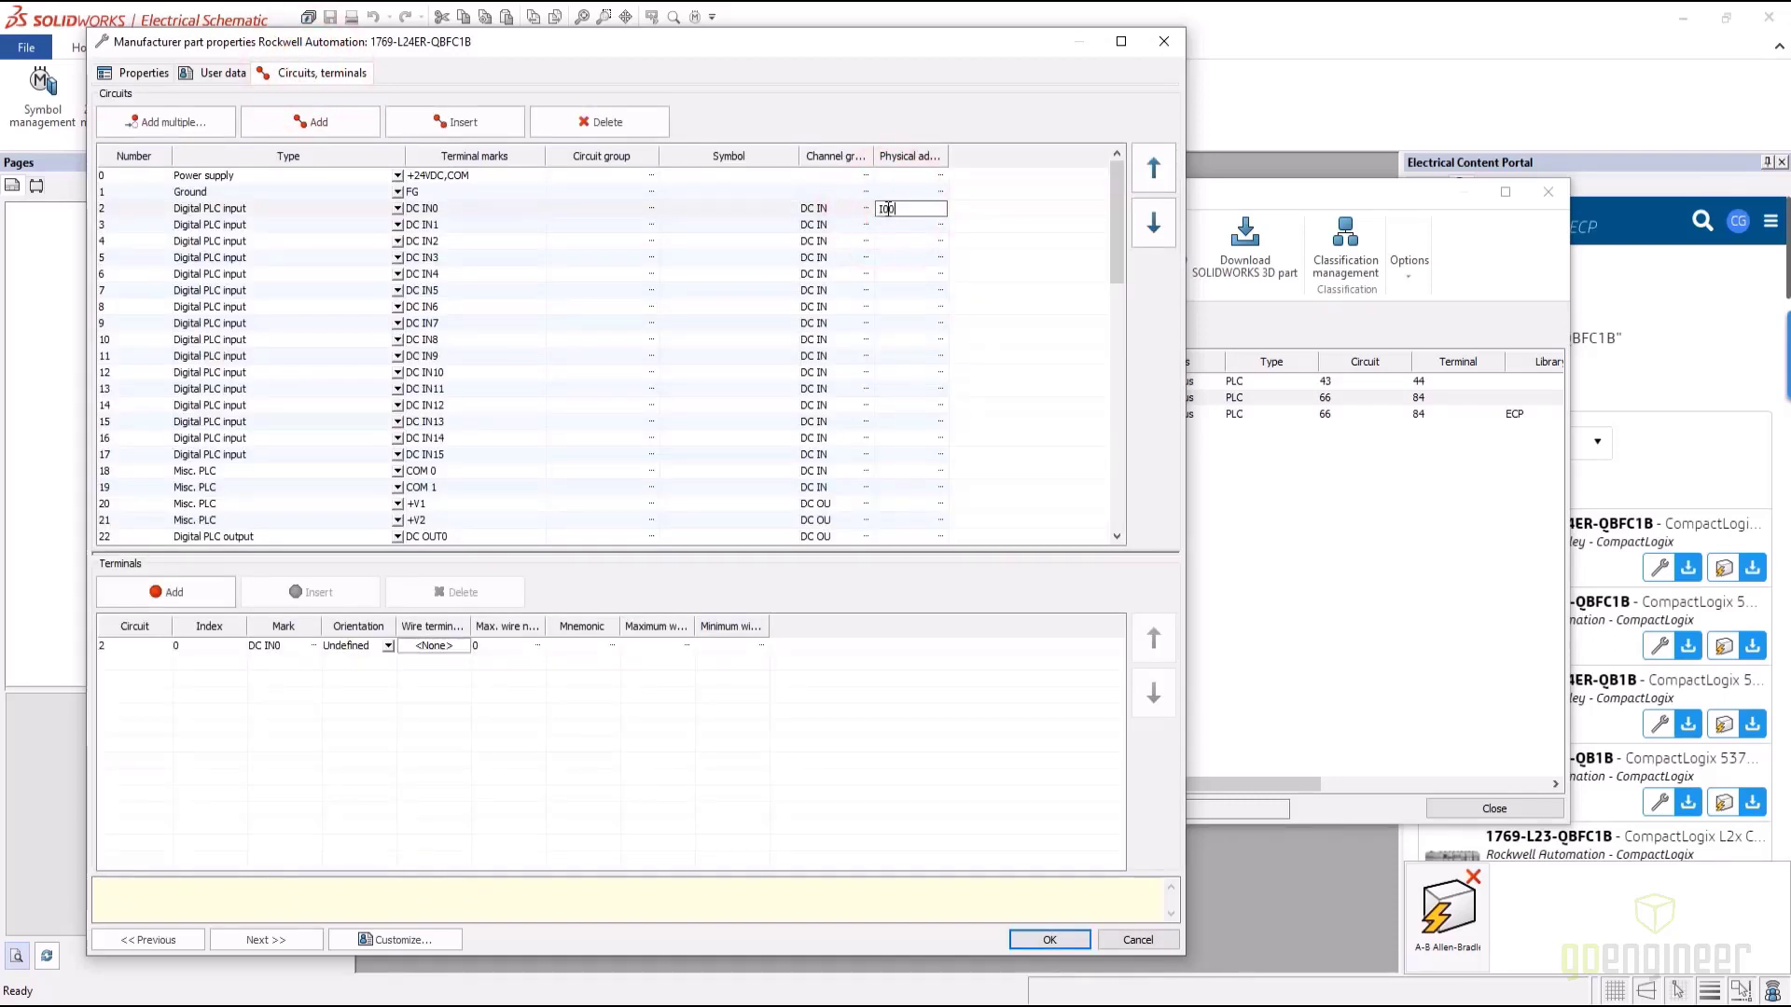
{"action": "key", "text": "Return"}
{"action": "type", "text": "I01"}
{"action": "key", "text": "Return"}
{"action": "type", "text": "I02"}
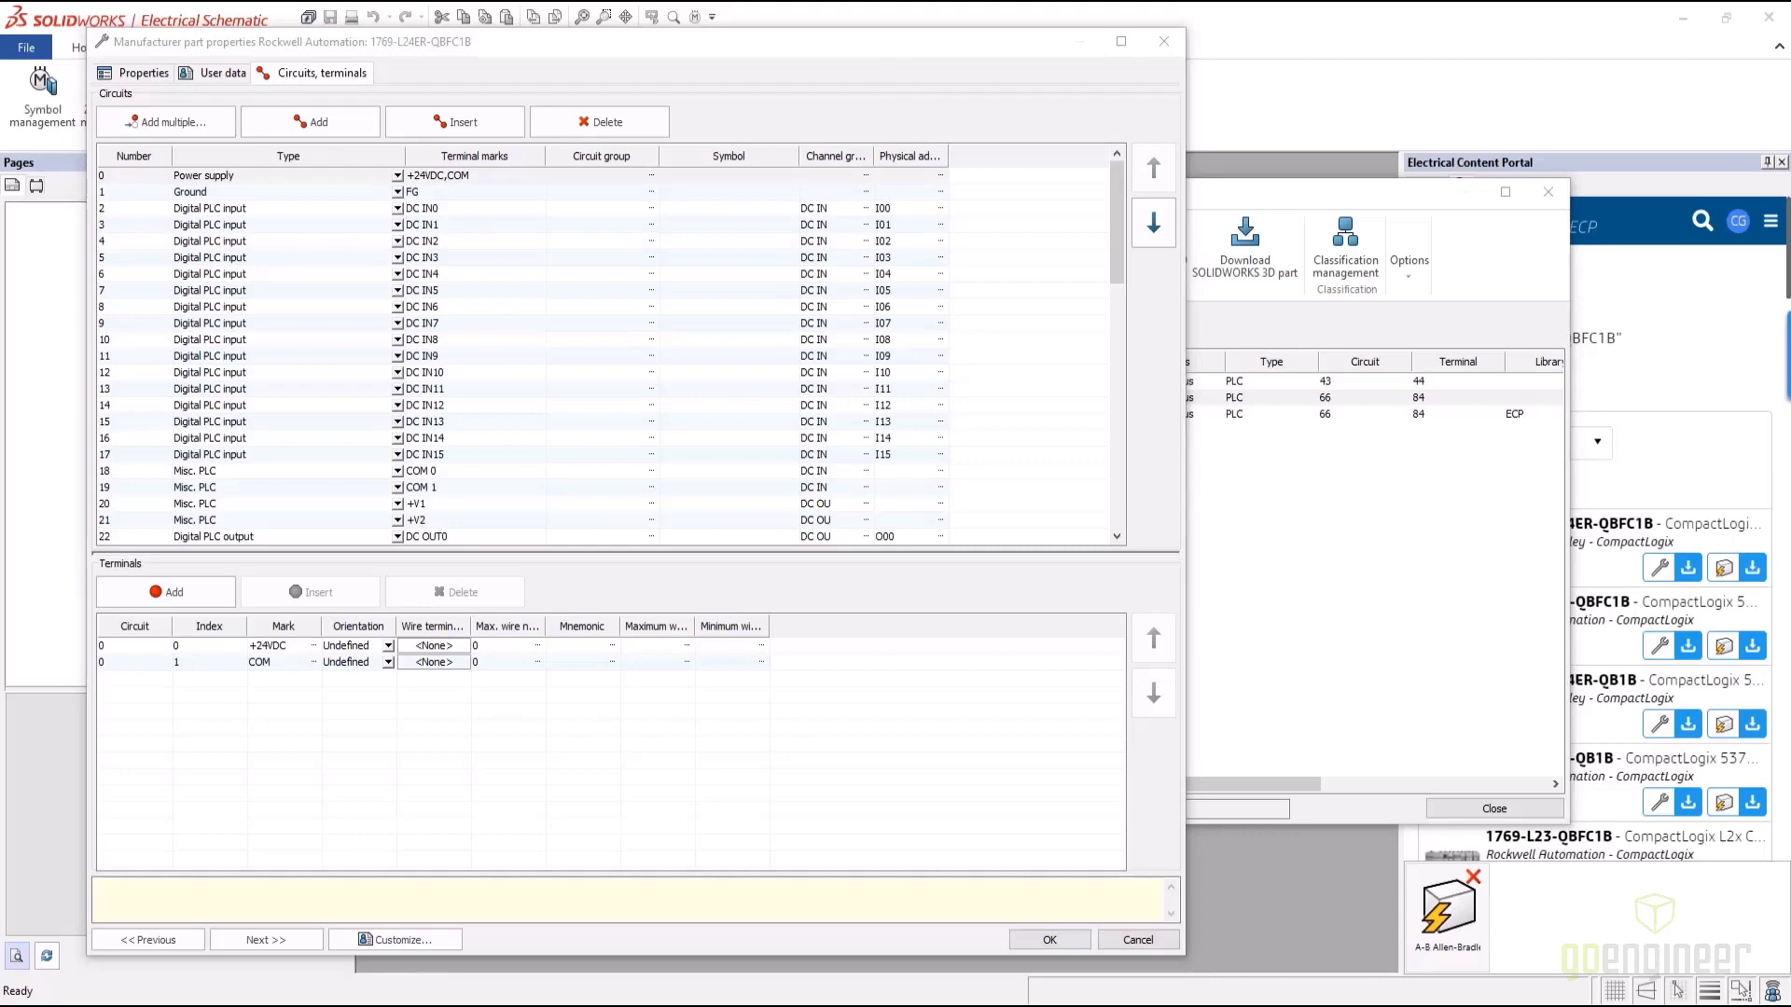
{"action": "left_click", "coordinate": [1049, 940]}
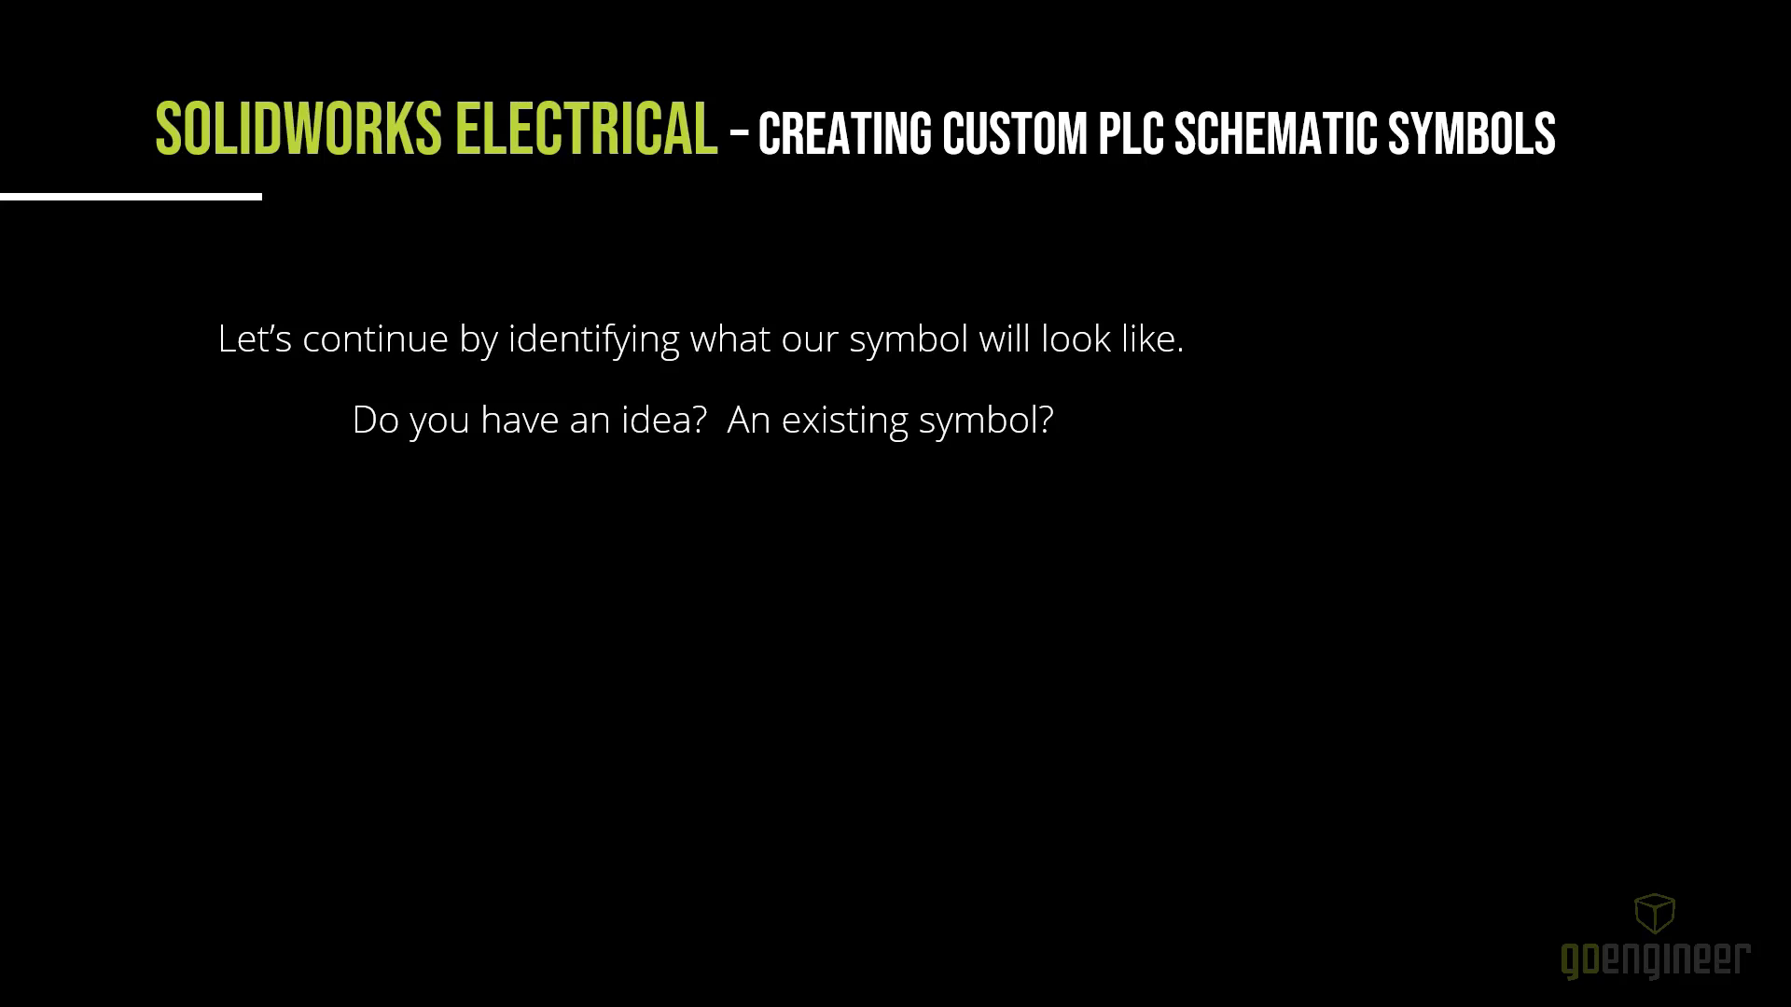
Reveal the No (Content Portal or manufacturer website) and Yes answer lines on the slide
{"action": "key", "text": "Right"}
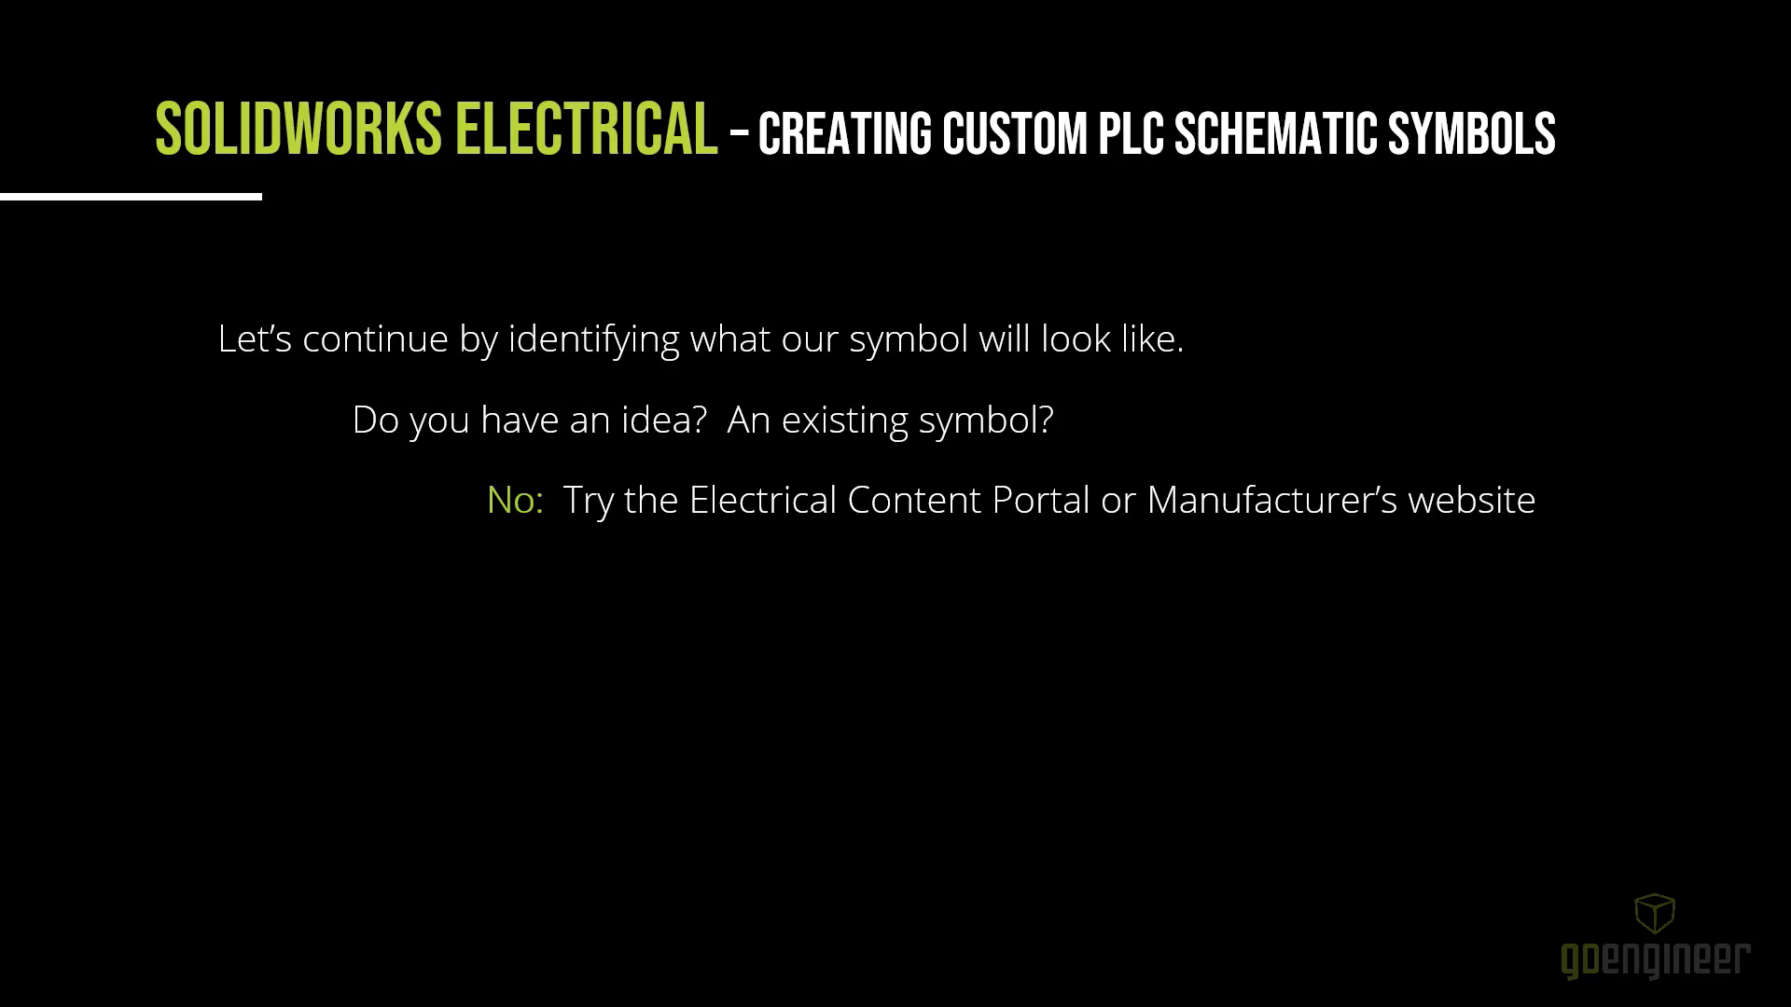
{"action": "key", "text": "Right"}
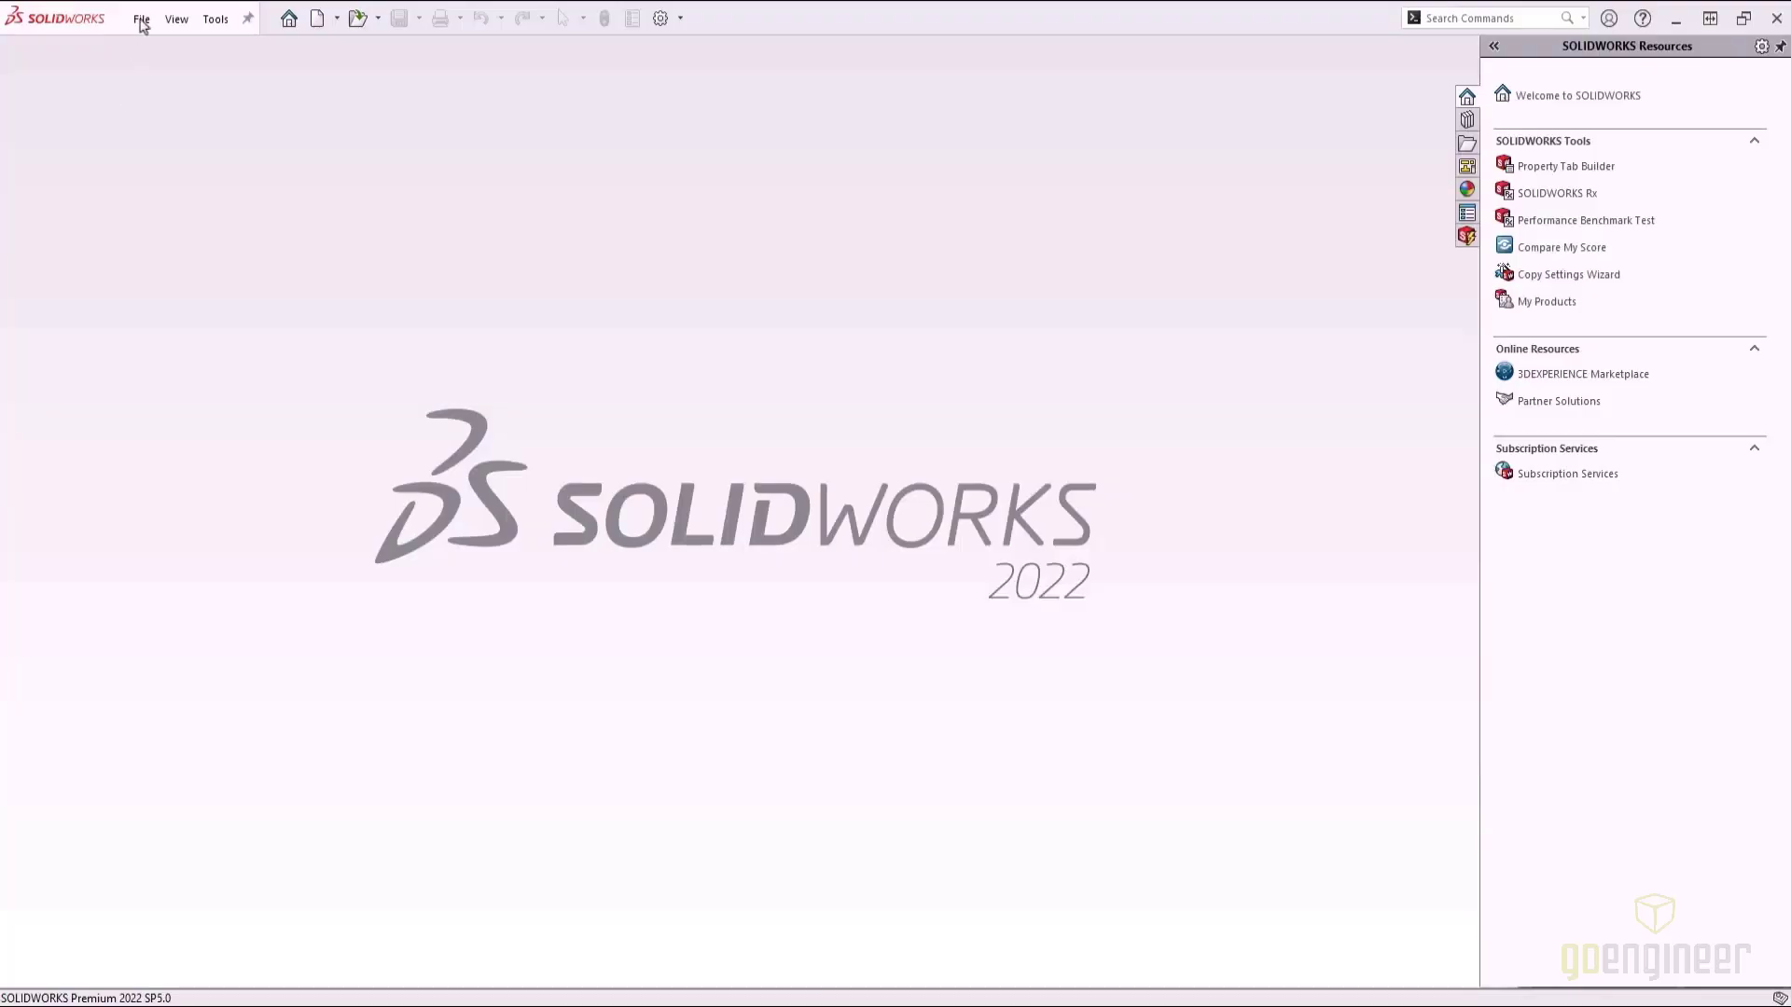
Open L2Y_long.stp without running import diagnostics
{"action": "left_click", "coordinate": [143, 25]}
{"action": "left_click", "coordinate": [299, 68]}
{"action": "left_click", "coordinate": [320, 141]}
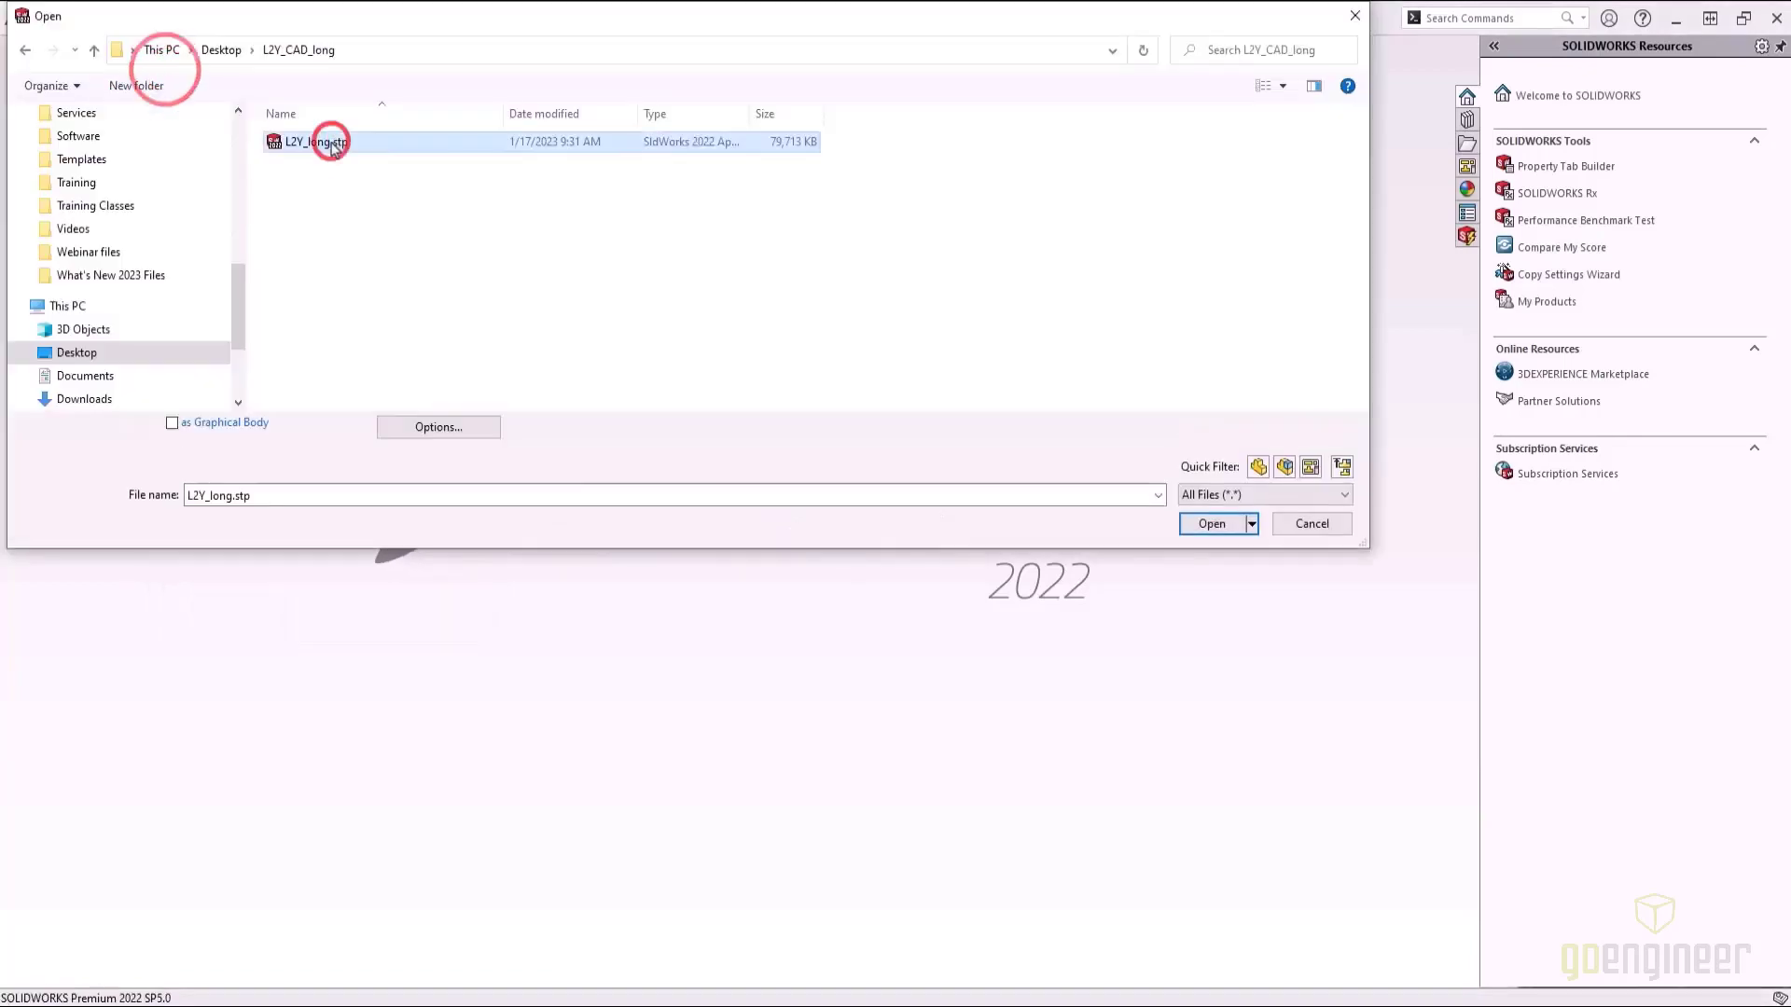
{"action": "left_click", "coordinate": [1213, 525]}
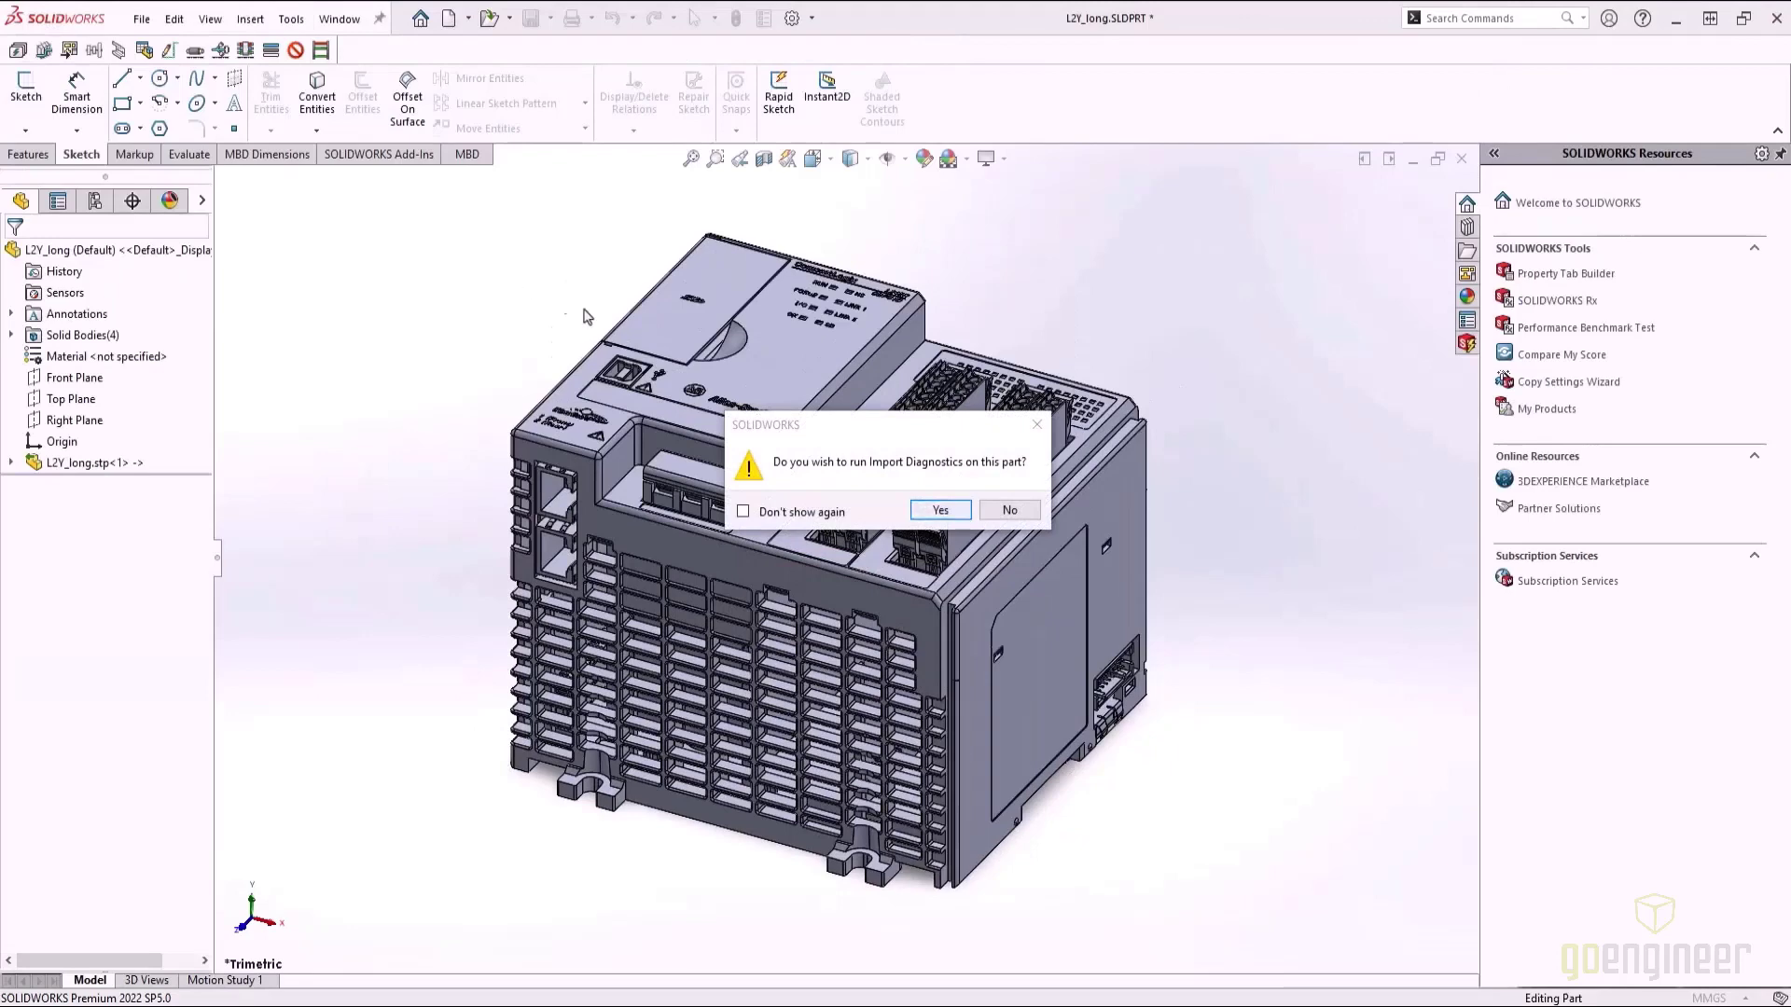
{"action": "left_click", "coordinate": [1009, 511]}
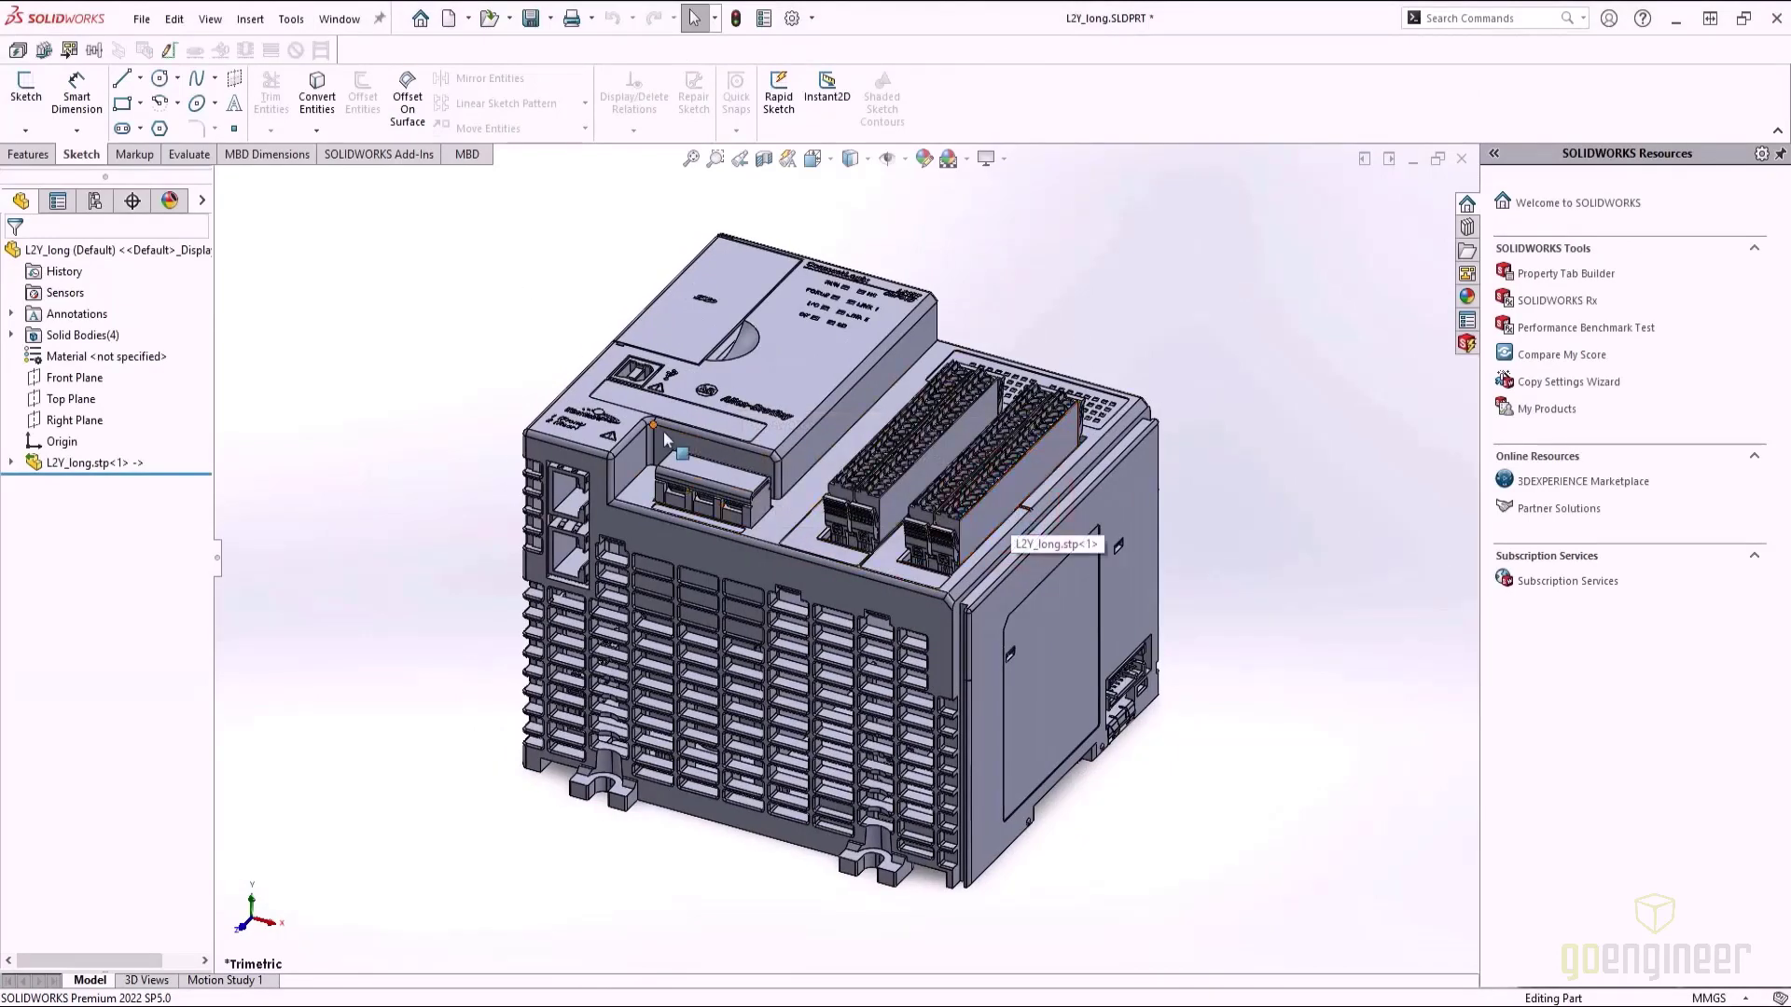
Orient the PLC model to the standard Top view
{"action": "middle_click_drag", "start_coordinate": [664, 440], "coordinate": [634, 532]}
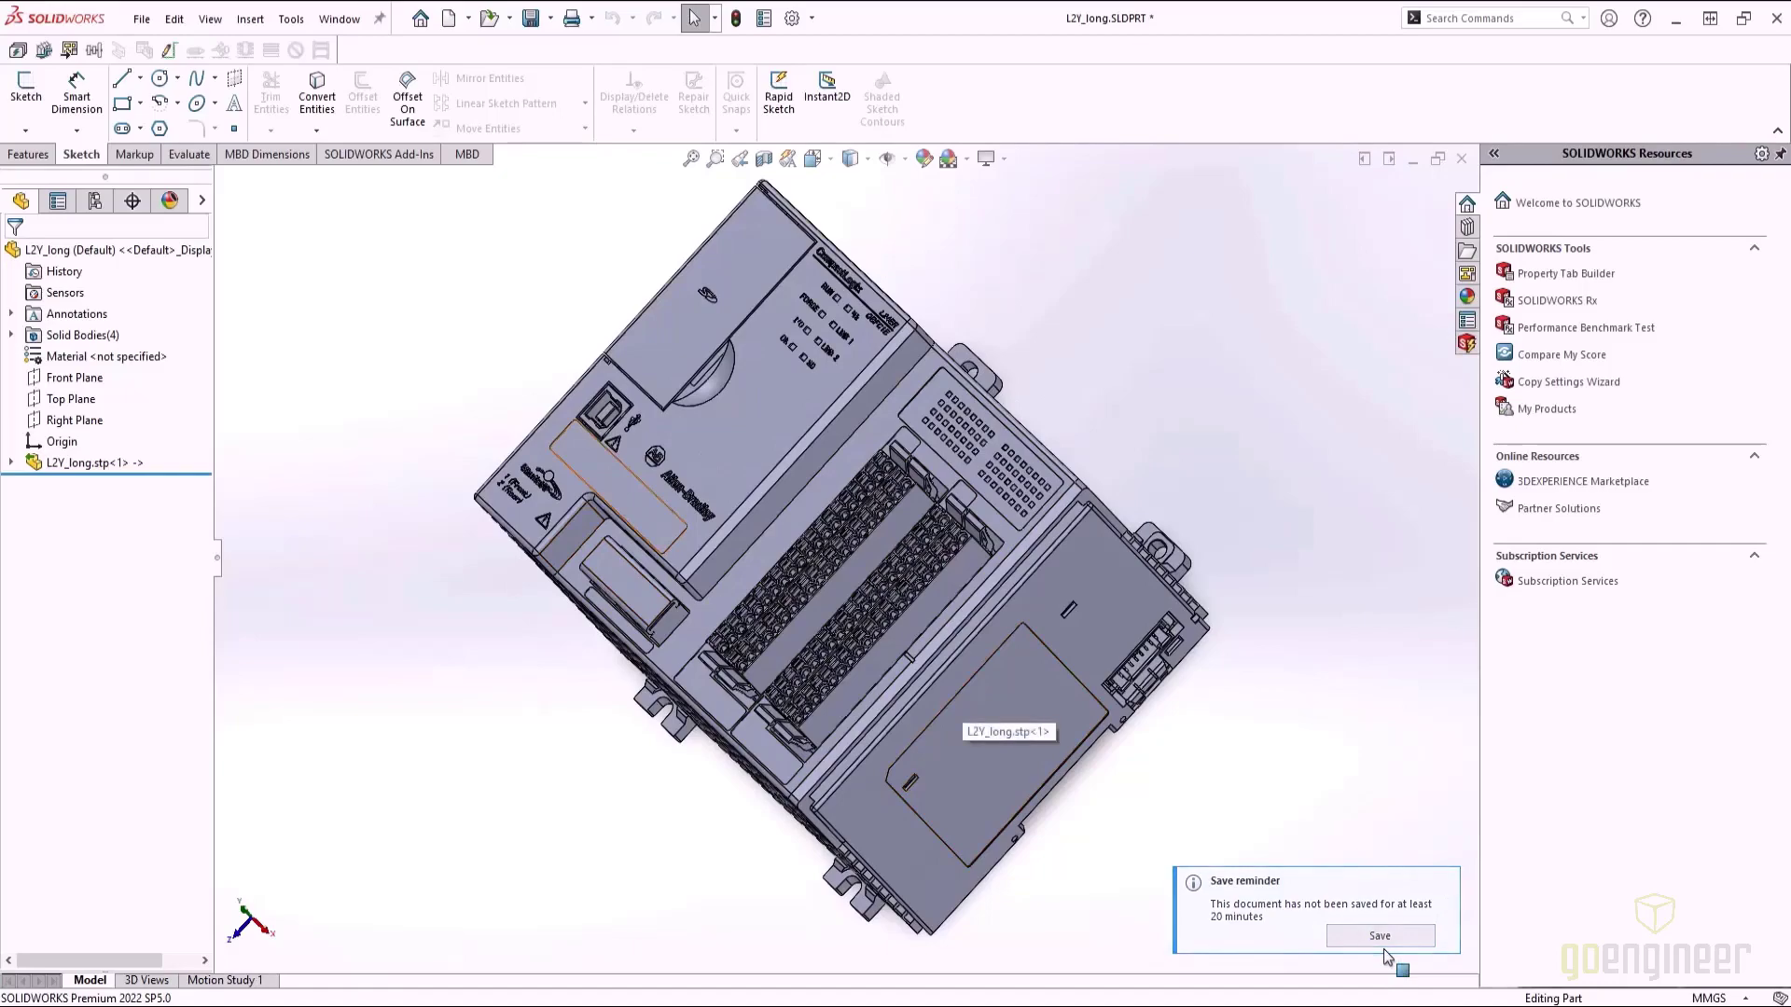
{"action": "key", "text": "space"}
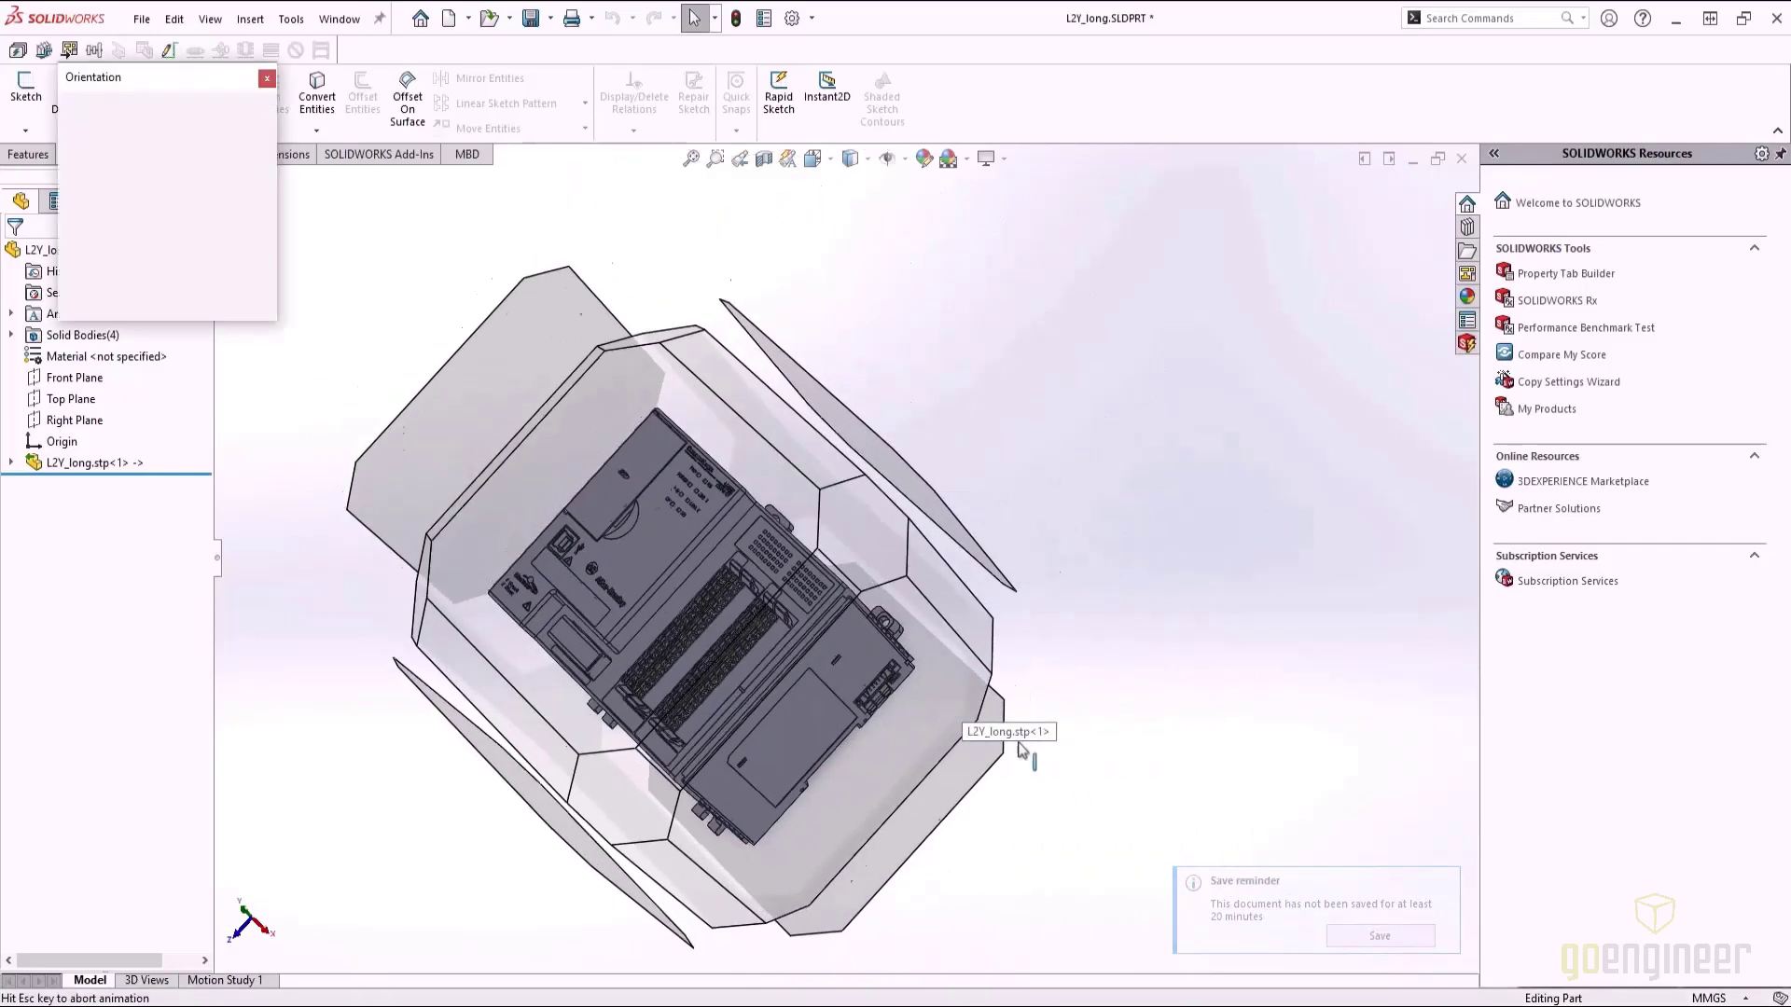
{"action": "left_click", "coordinate": [573, 488]}
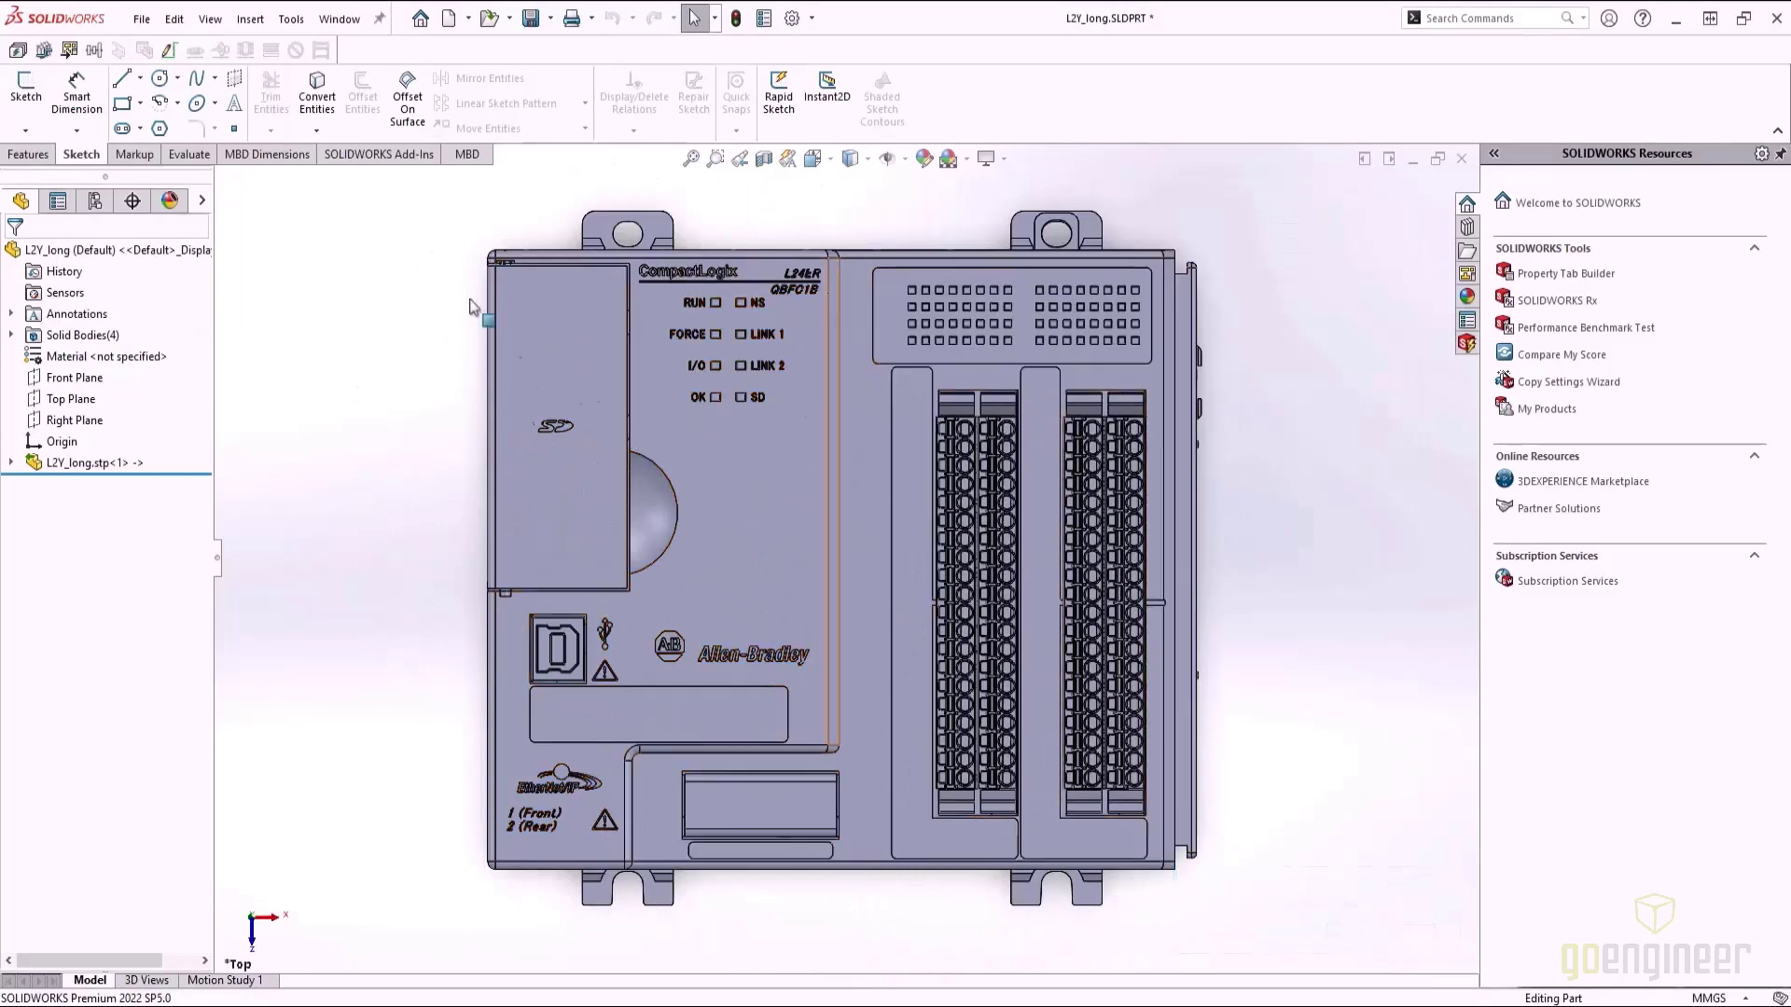
Save the model as the part L2Y_long.SLDPRT in the L2Y_CAD_long folder
{"action": "left_click", "coordinate": [141, 28]}
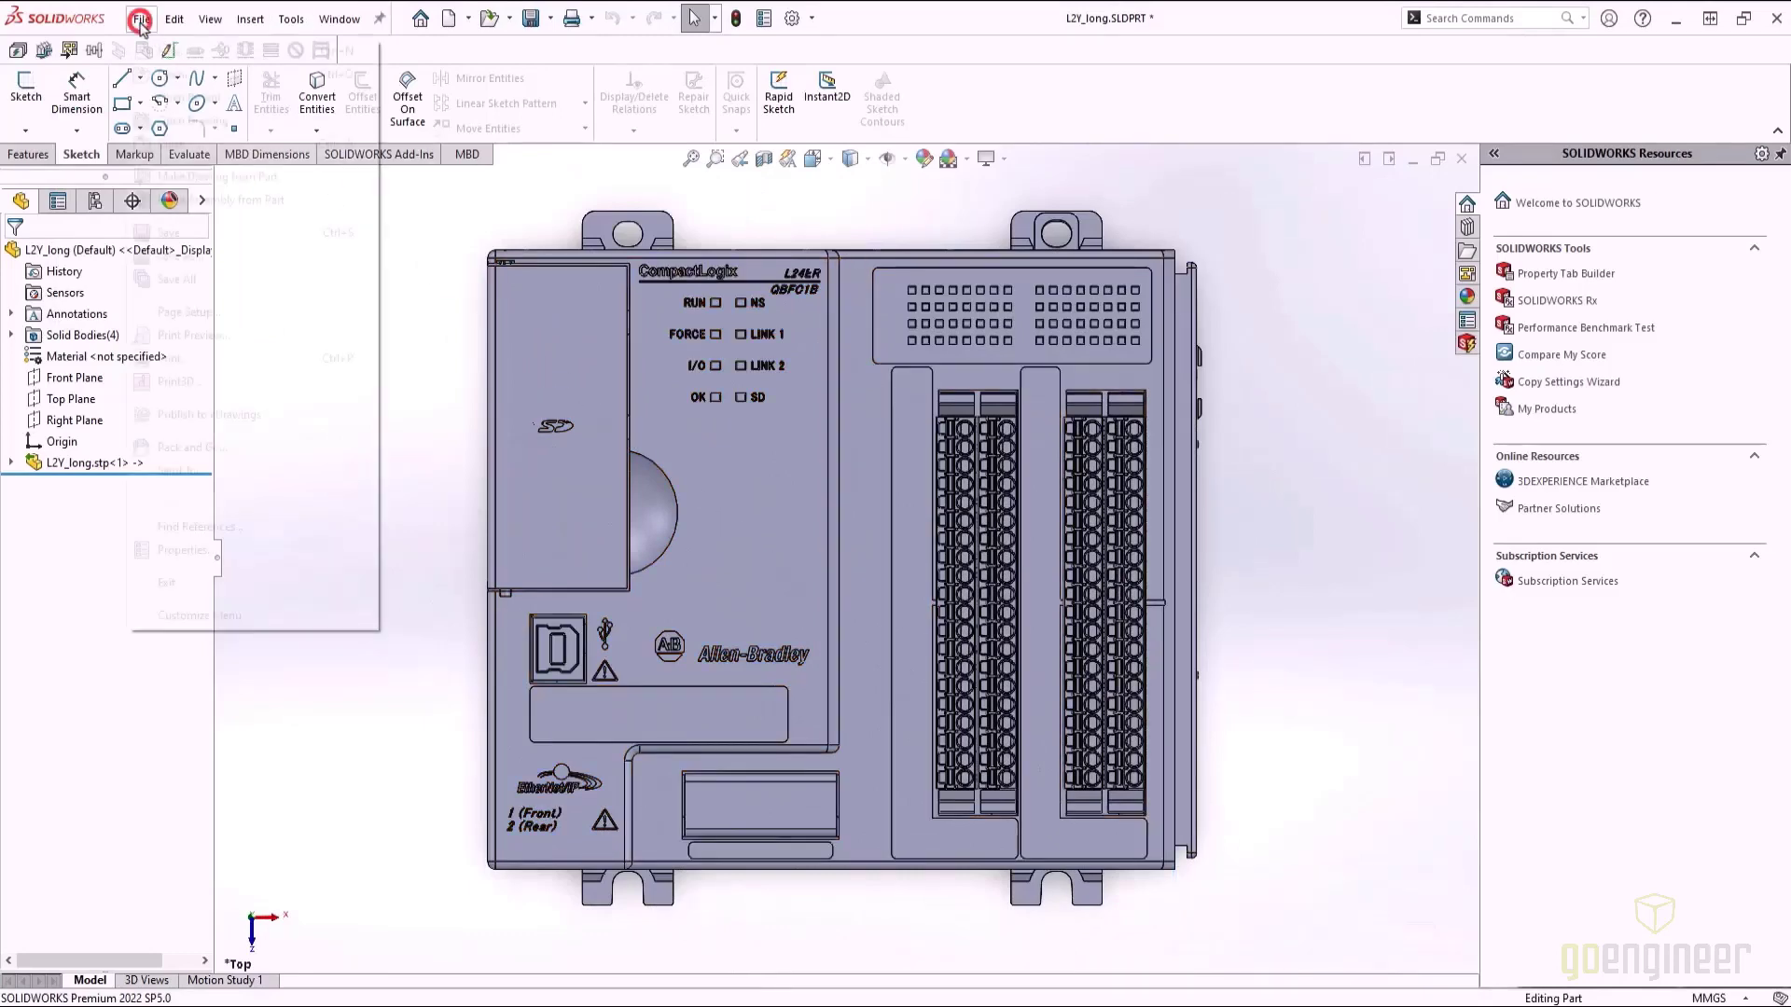
{"action": "left_click", "coordinate": [175, 256]}
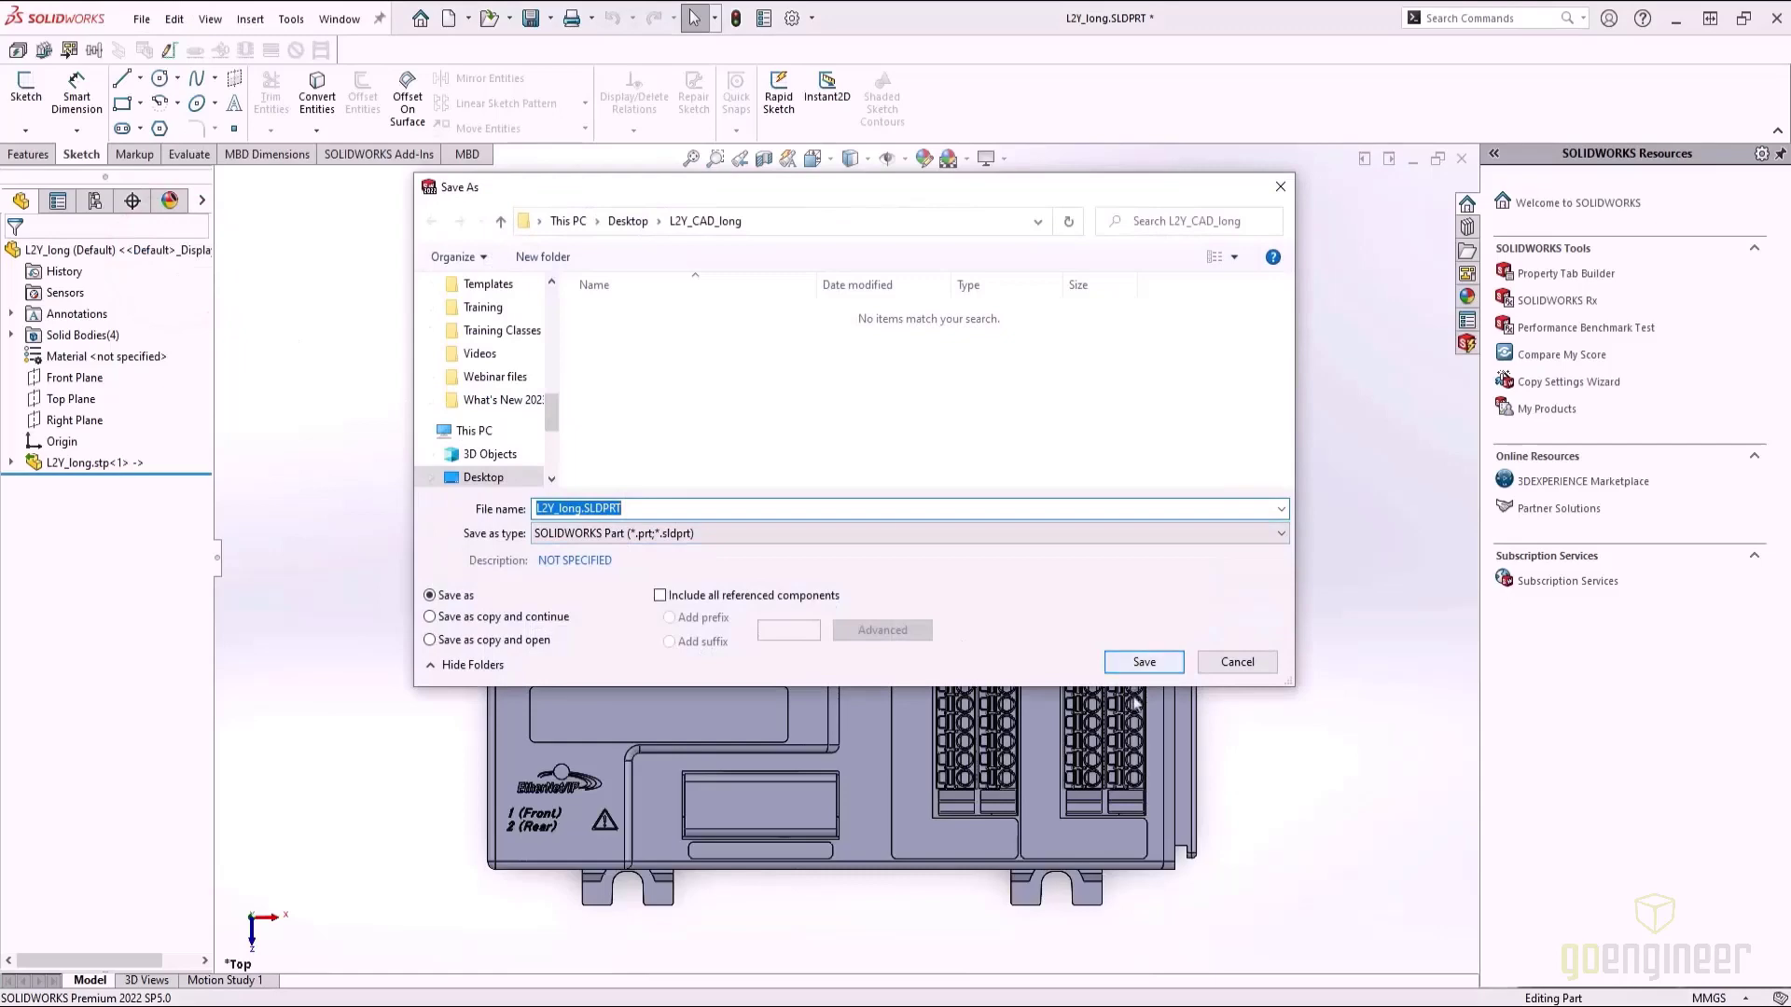
{"action": "left_click", "coordinate": [1137, 664]}
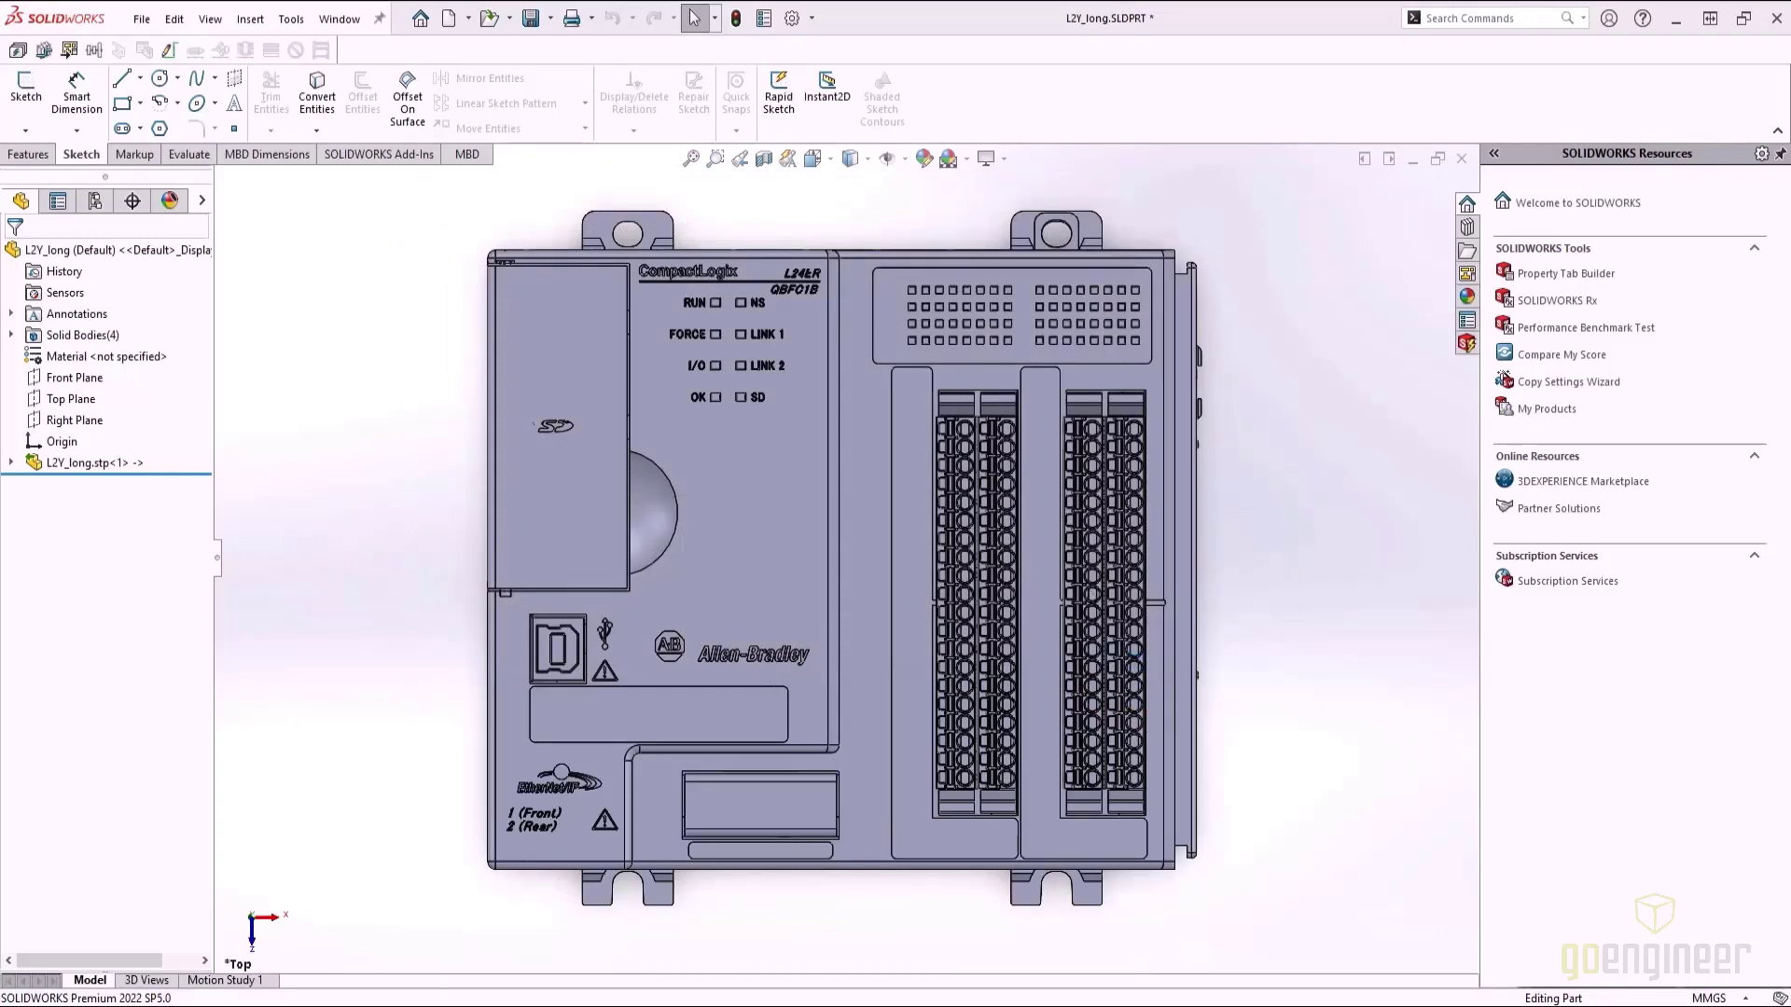
{"action": "left_click", "coordinate": [143, 21]}
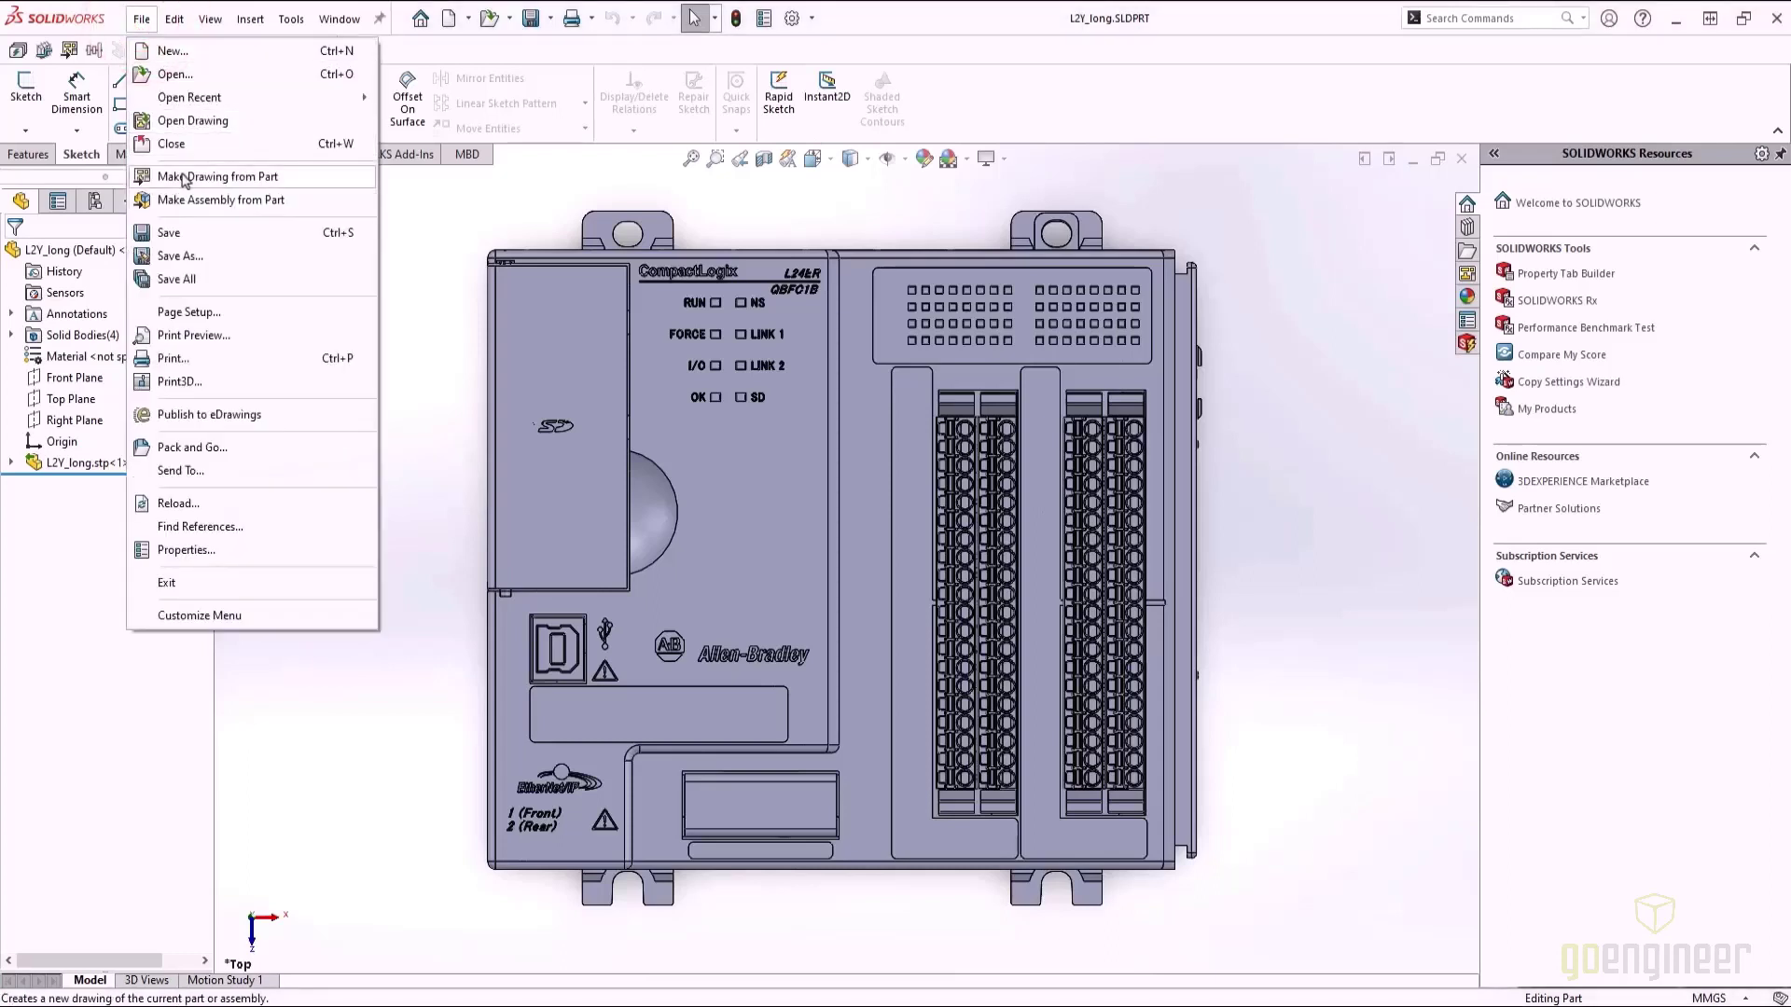
Create a new drawing from the L2Y_long part with the sheet format border turned off
{"action": "left_click", "coordinate": [184, 177]}
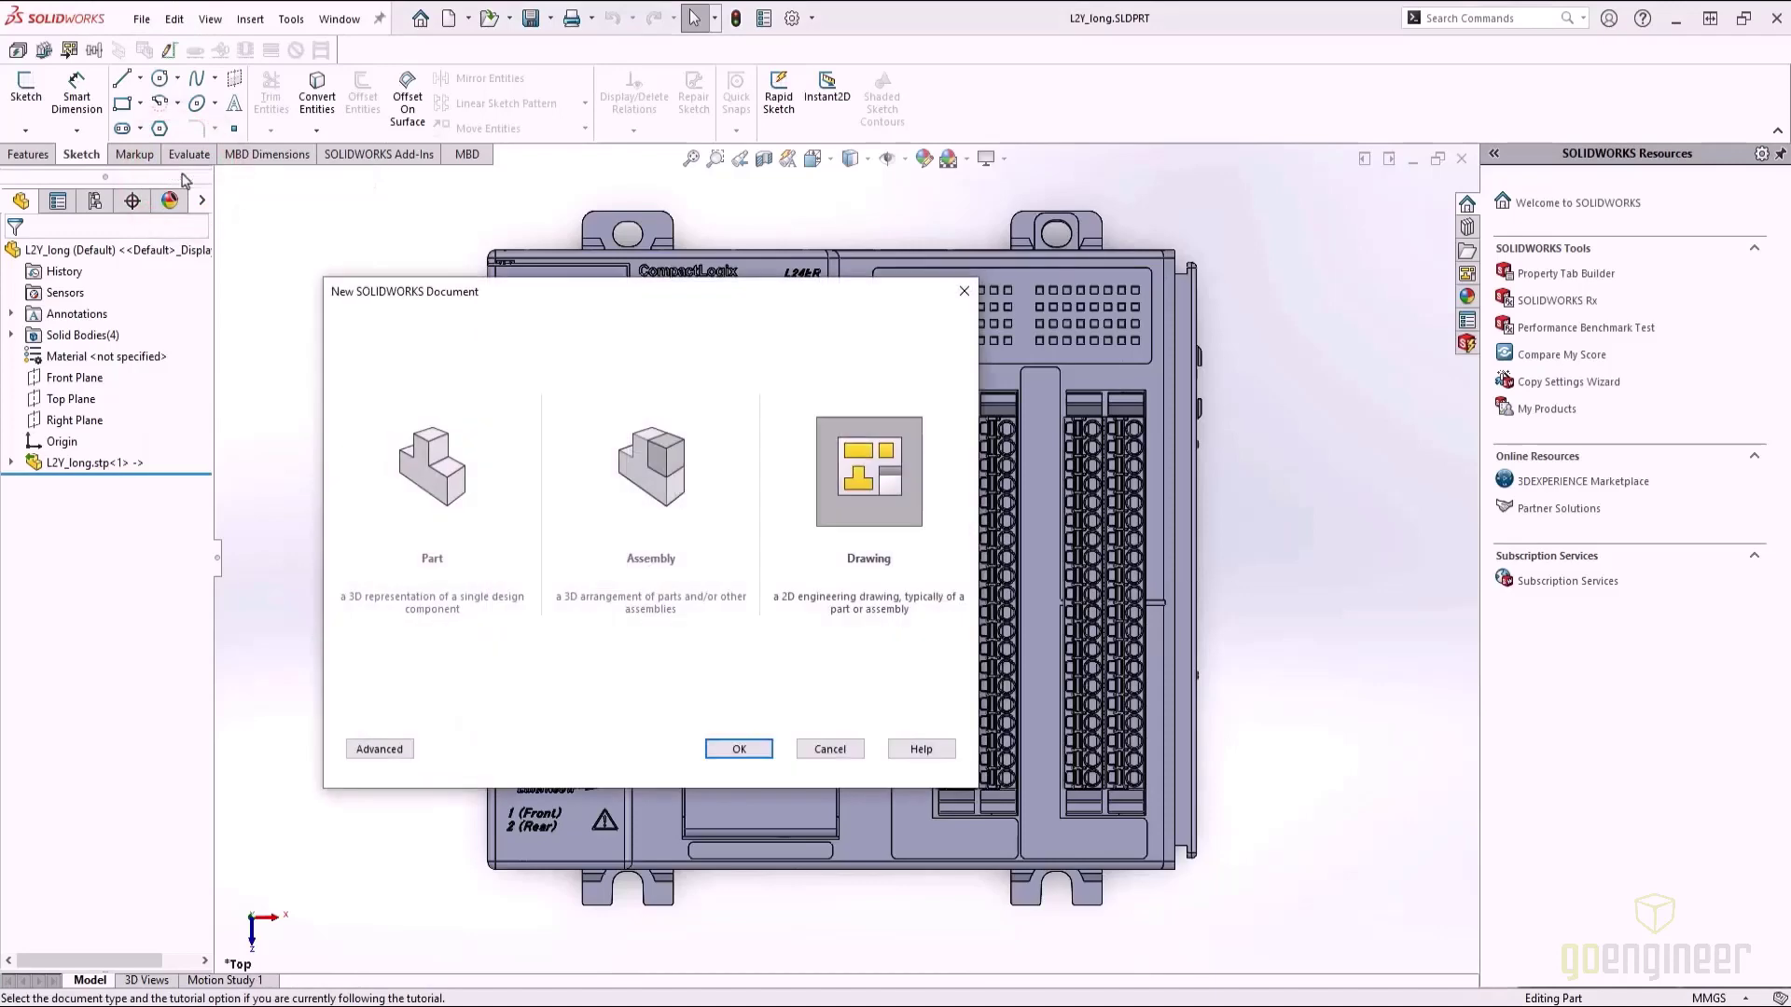
{"action": "left_click", "coordinate": [851, 480]}
{"action": "left_click", "coordinate": [733, 746]}
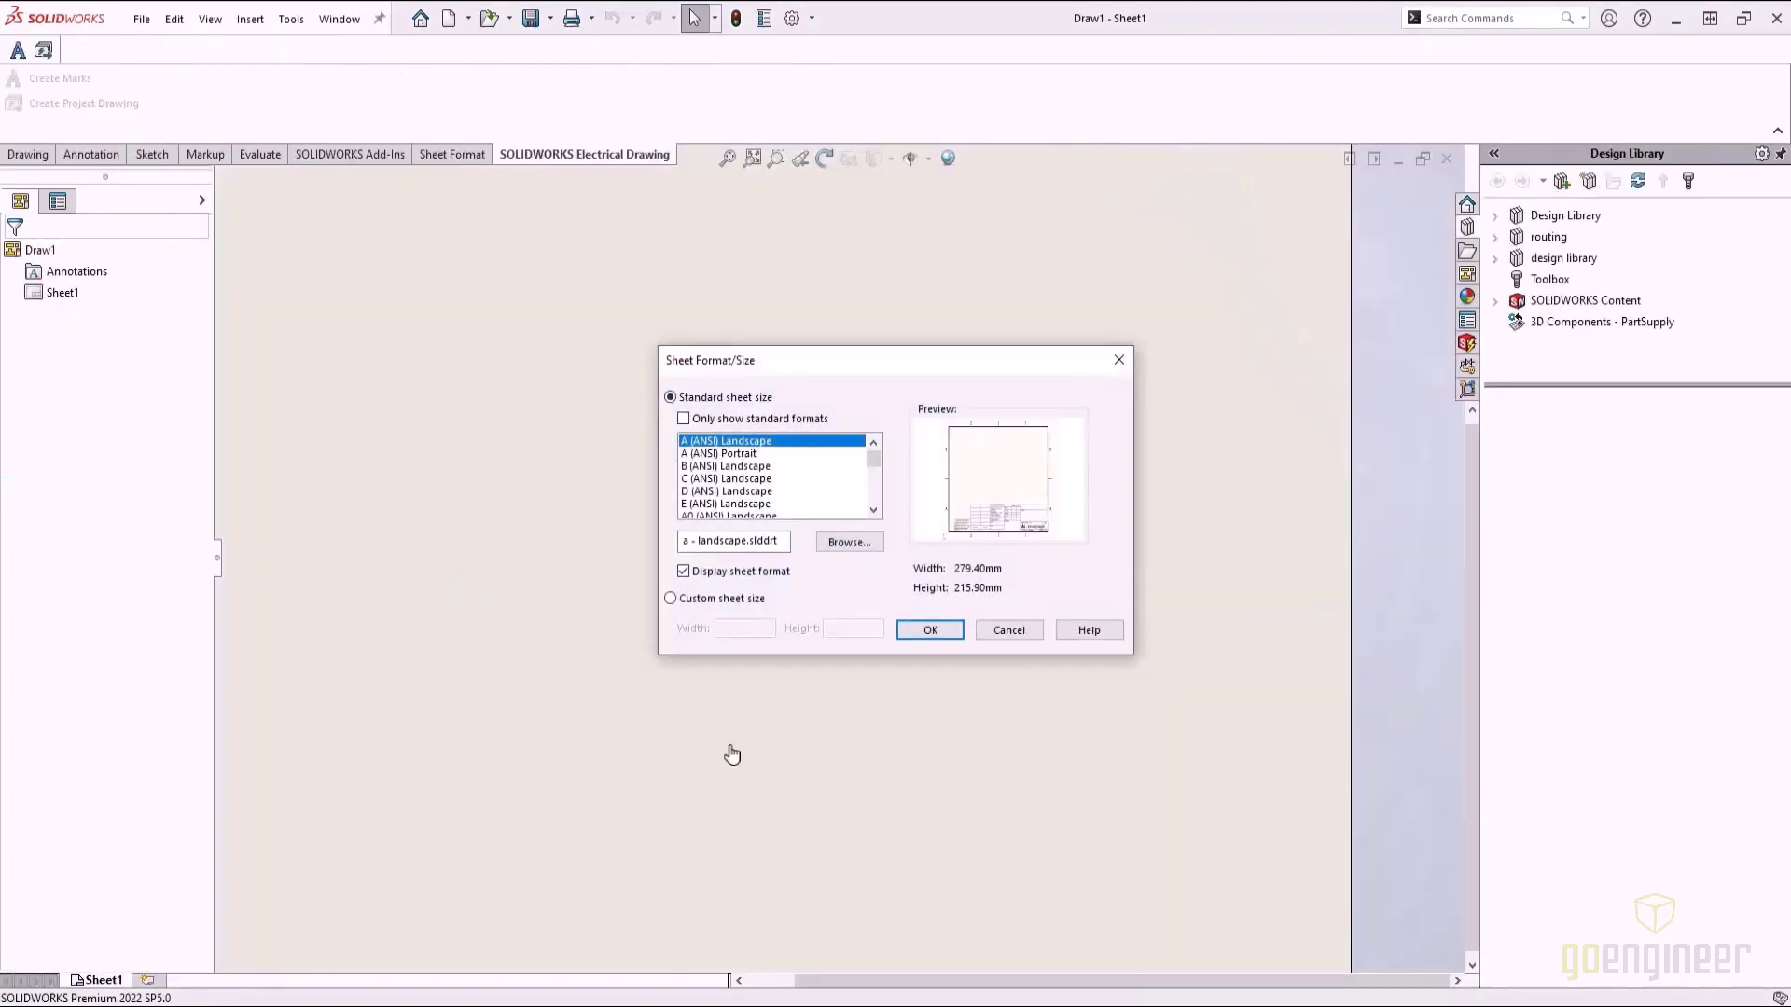
{"action": "left_click", "coordinate": [684, 573]}
{"action": "left_click", "coordinate": [930, 631]}
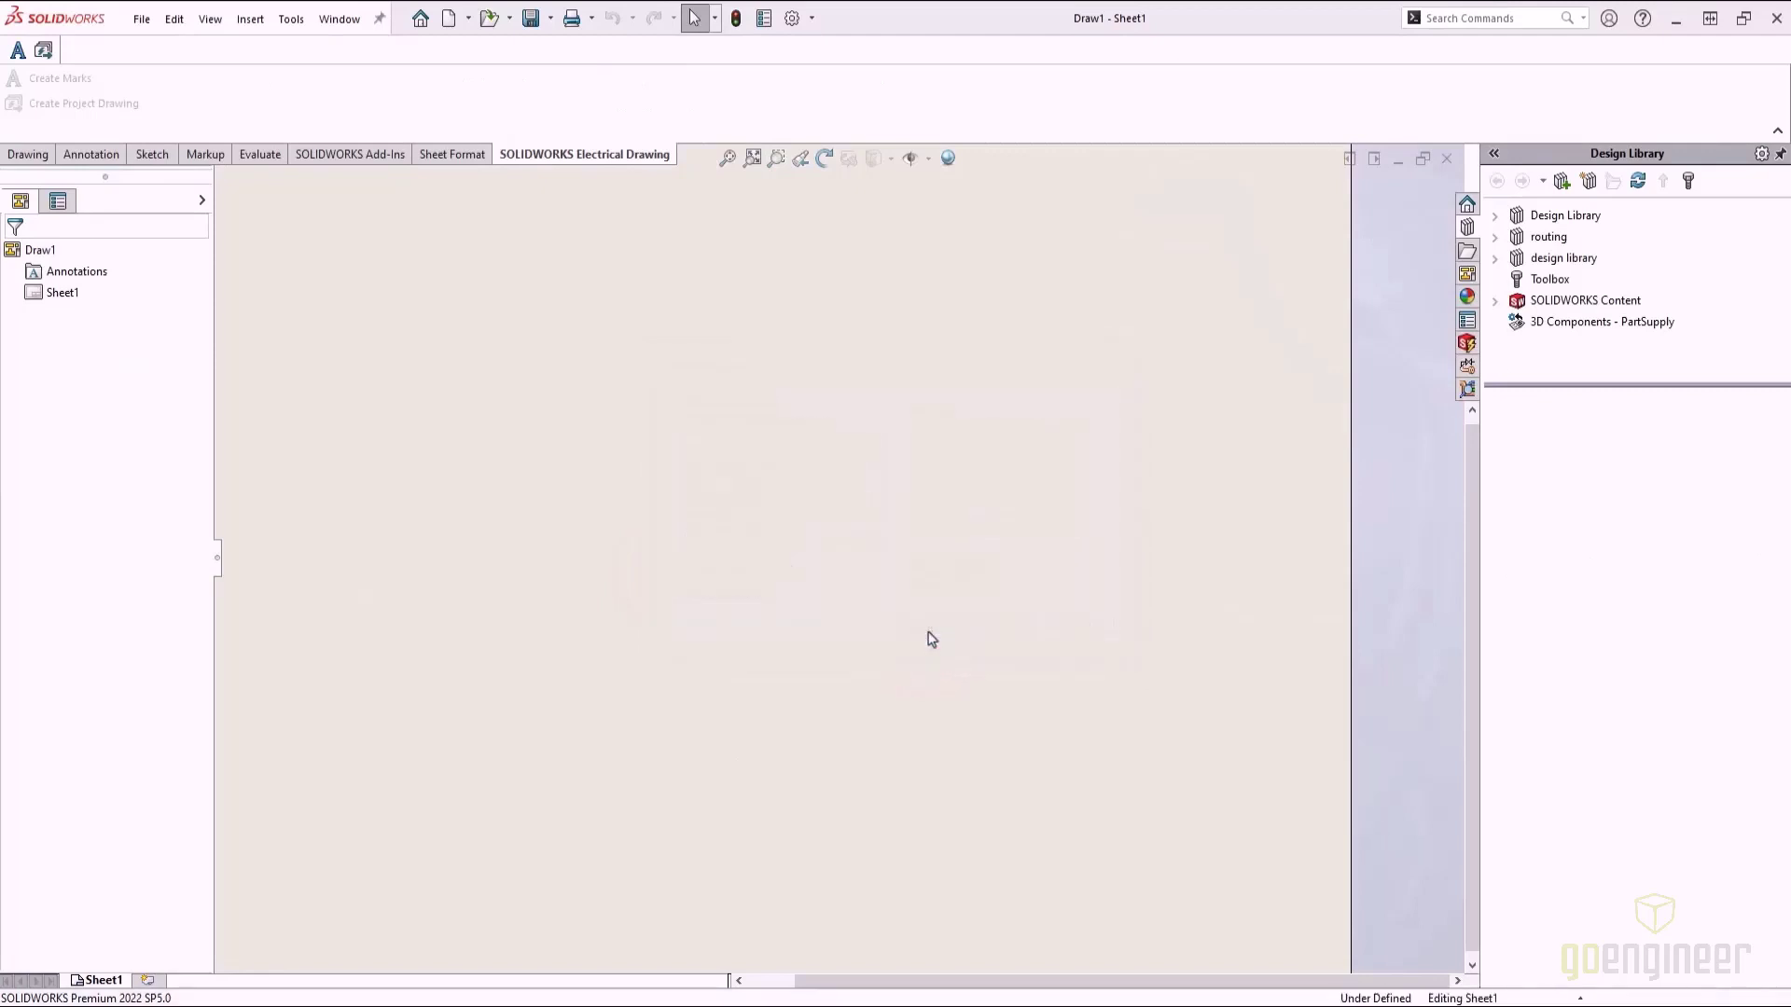
Place the PLC's Top view on Sheet1 as Drawing View1
{"action": "mouse_move", "coordinate": [1684, 413]}
{"action": "left_mouse_down"}
{"action": "mouse_move", "coordinate": [706, 508]}
{"action": "mouse_move", "coordinate": [794, 520]}
{"action": "left_mouse_up"}
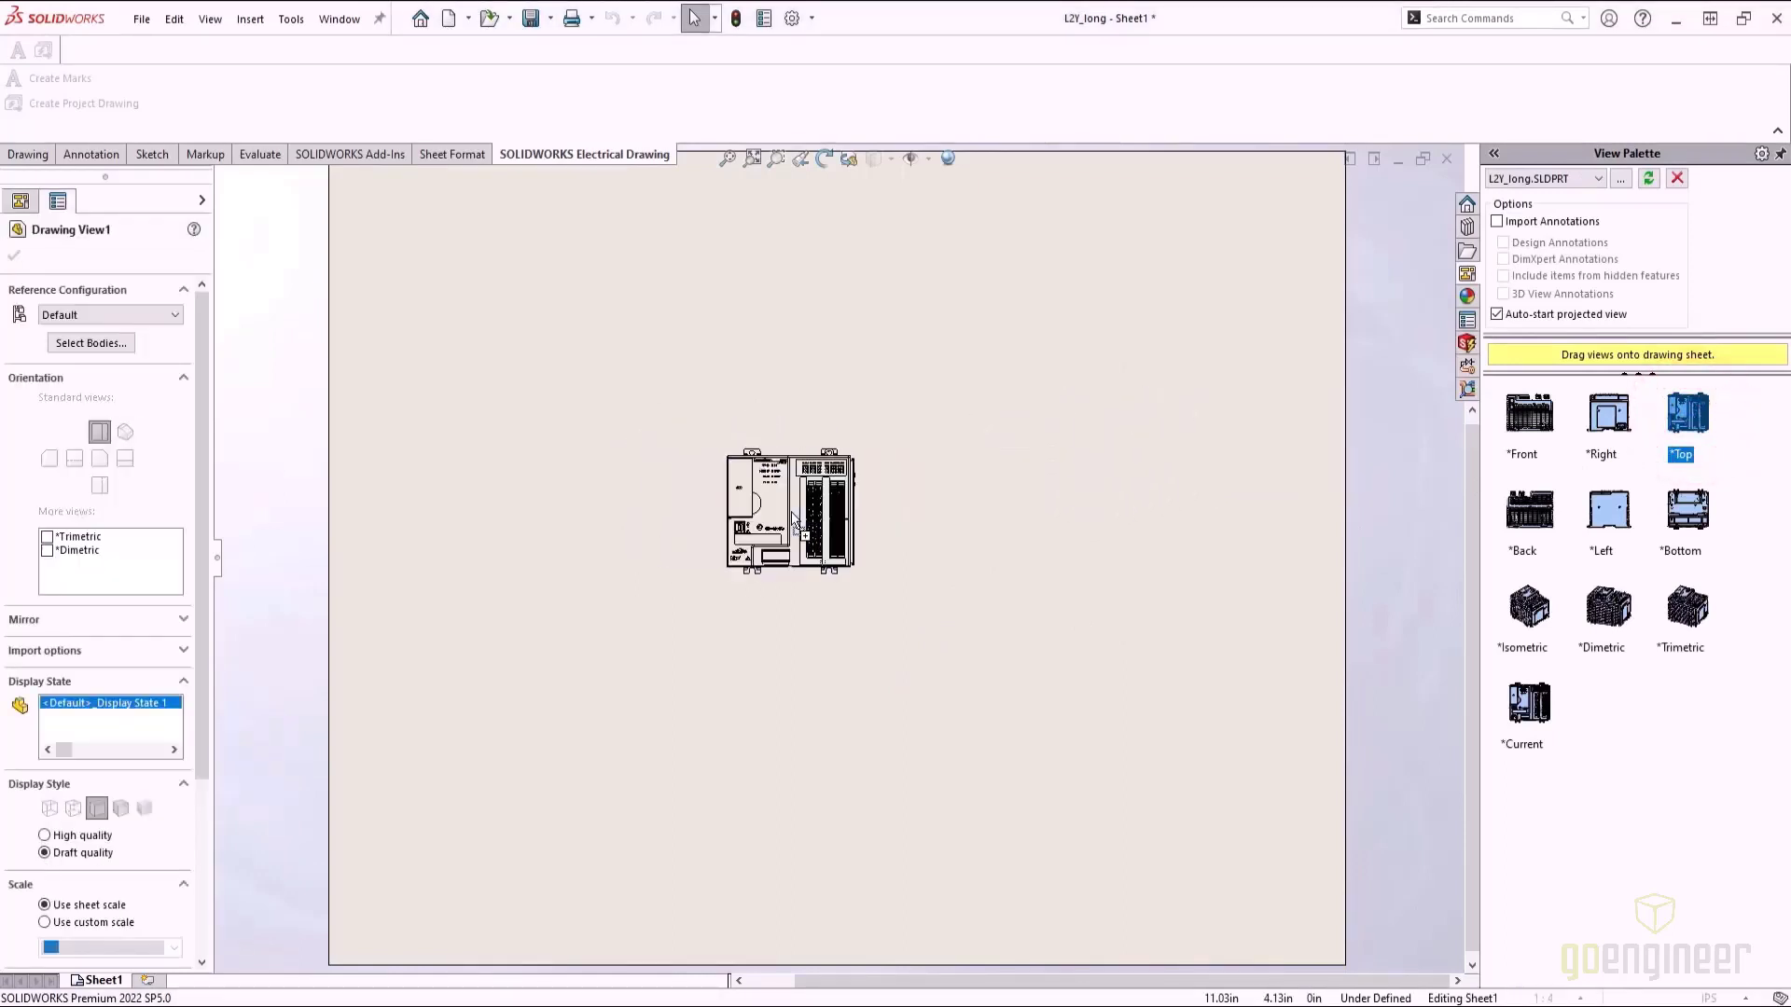
{"action": "key", "text": "Escape"}
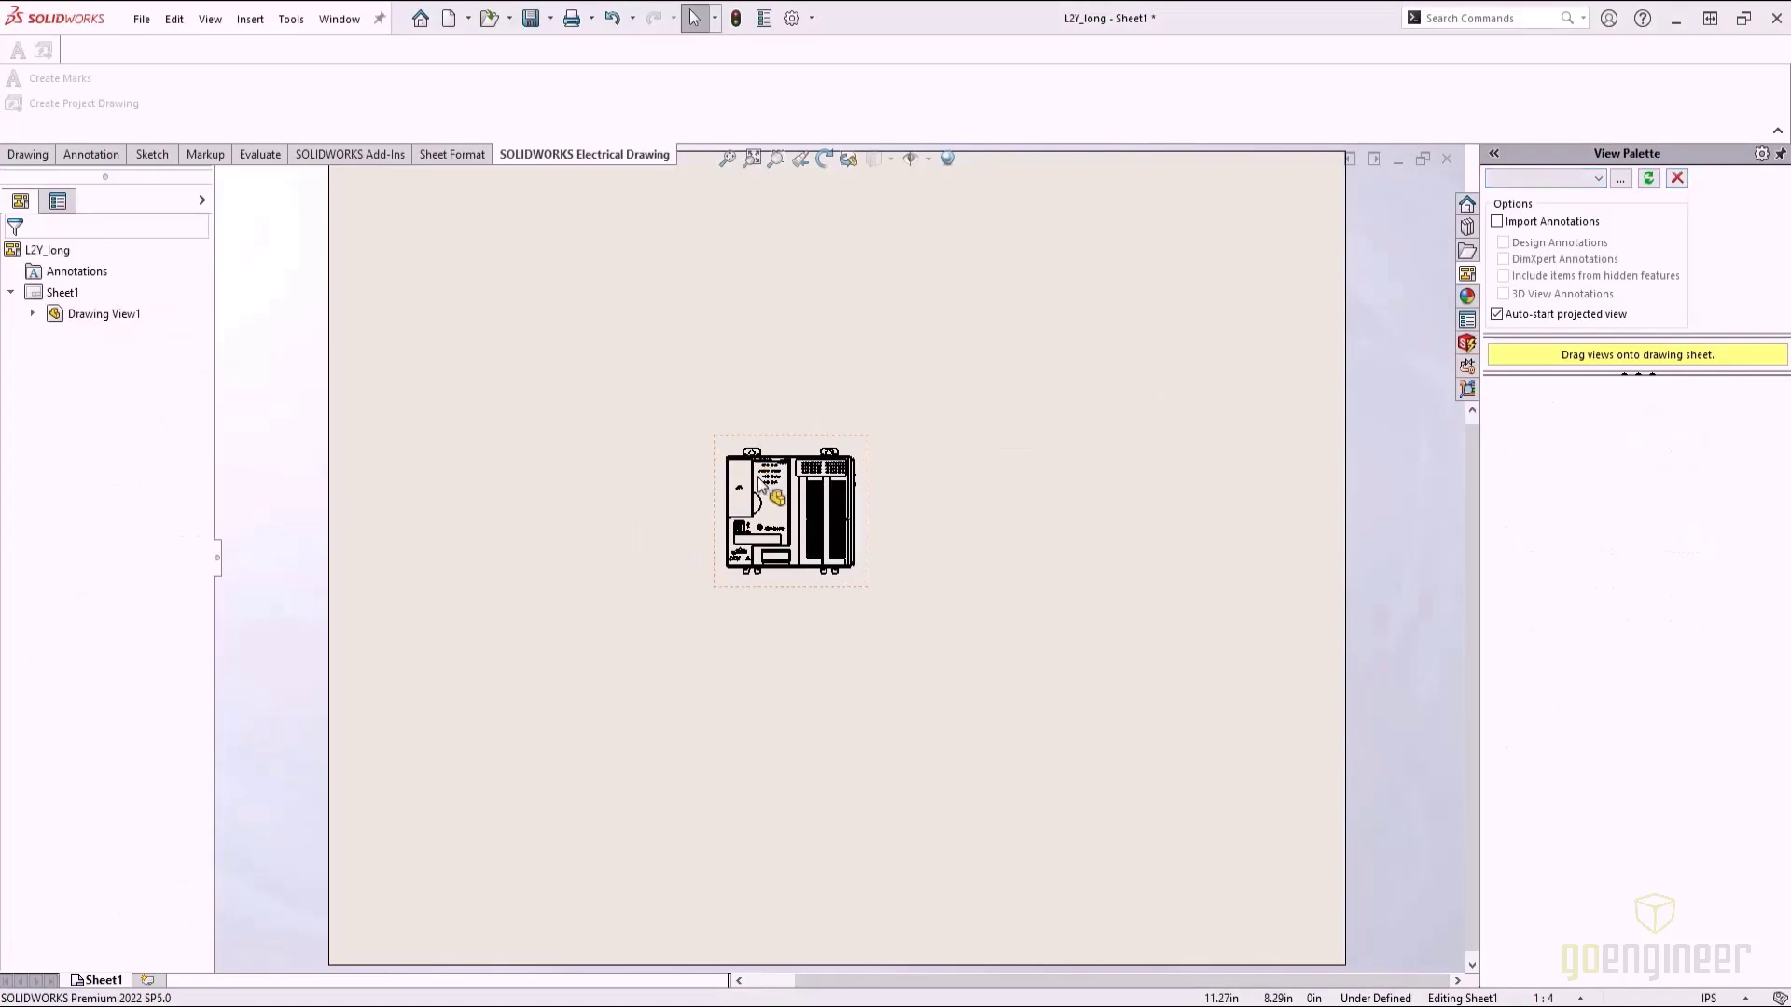
{"action": "scroll", "coordinate": [761, 481], "scroll_direction": "down", "scroll_amount": 4}
{"action": "scroll", "coordinate": [761, 480], "scroll_direction": "down", "scroll_amount": 2}
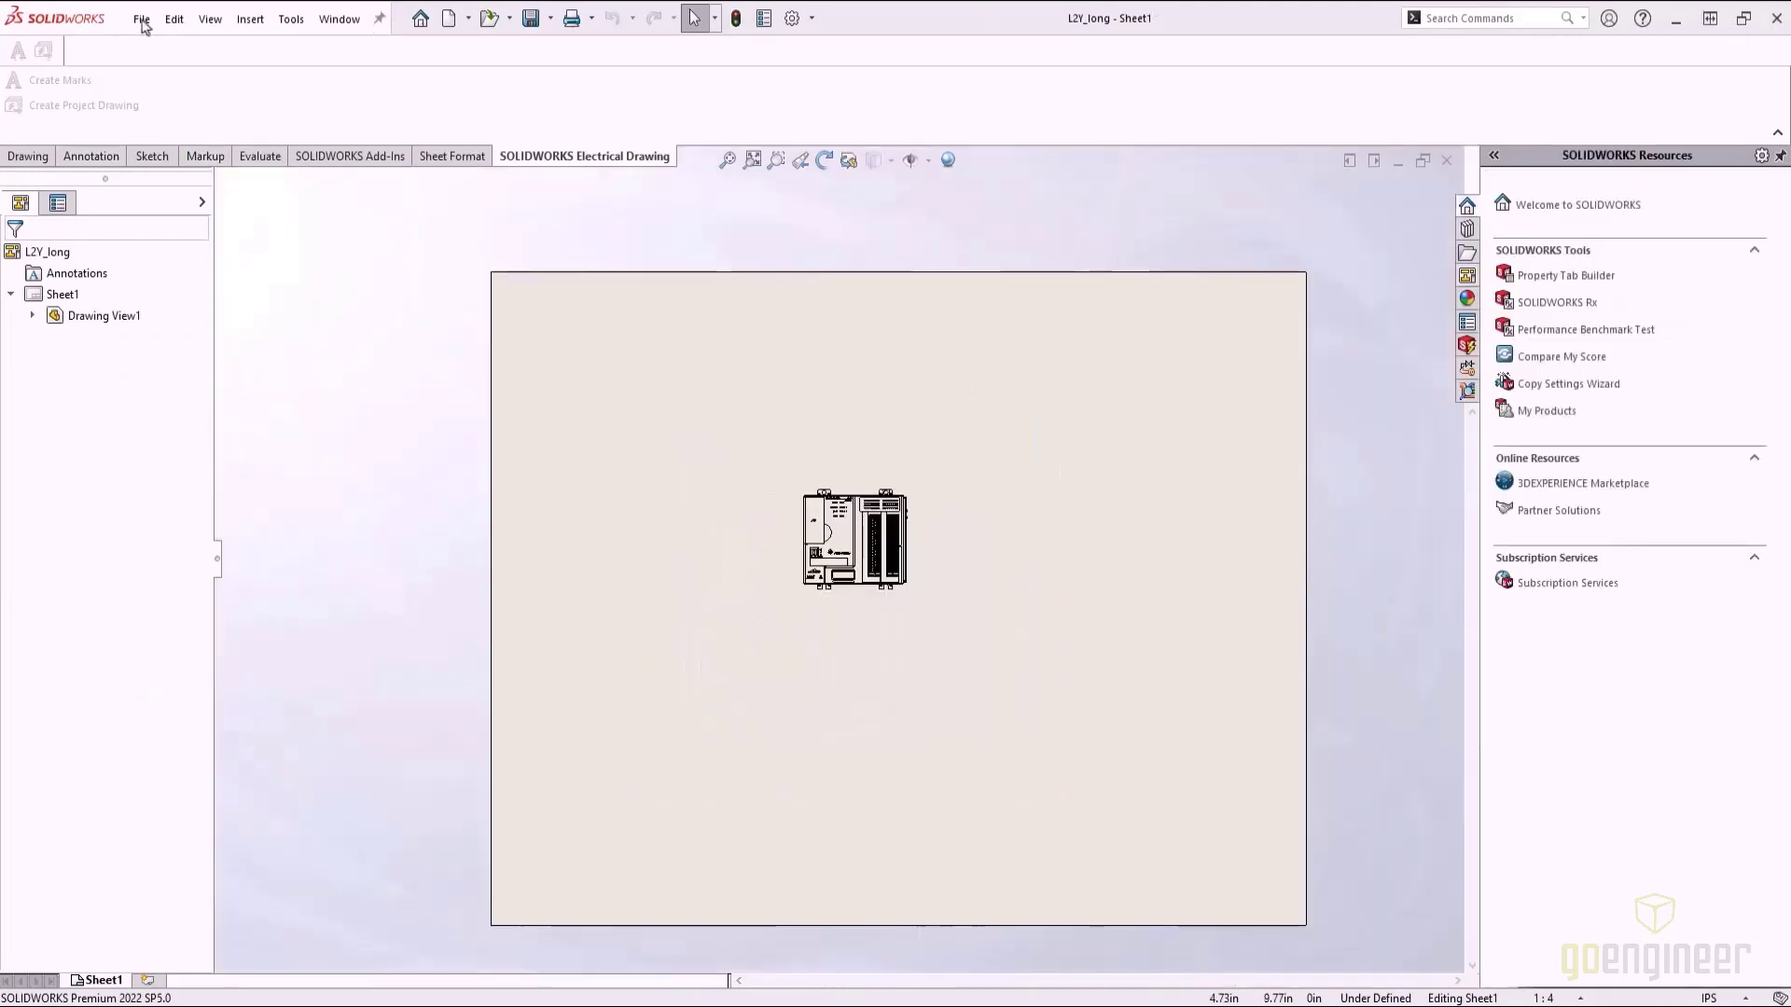
Save the drawing as L2Y_long.DWG, type Dwg (*.dwg), in the L2Y_CAD_long folder
{"action": "left_click", "coordinate": [142, 21]}
{"action": "left_click", "coordinate": [211, 181]}
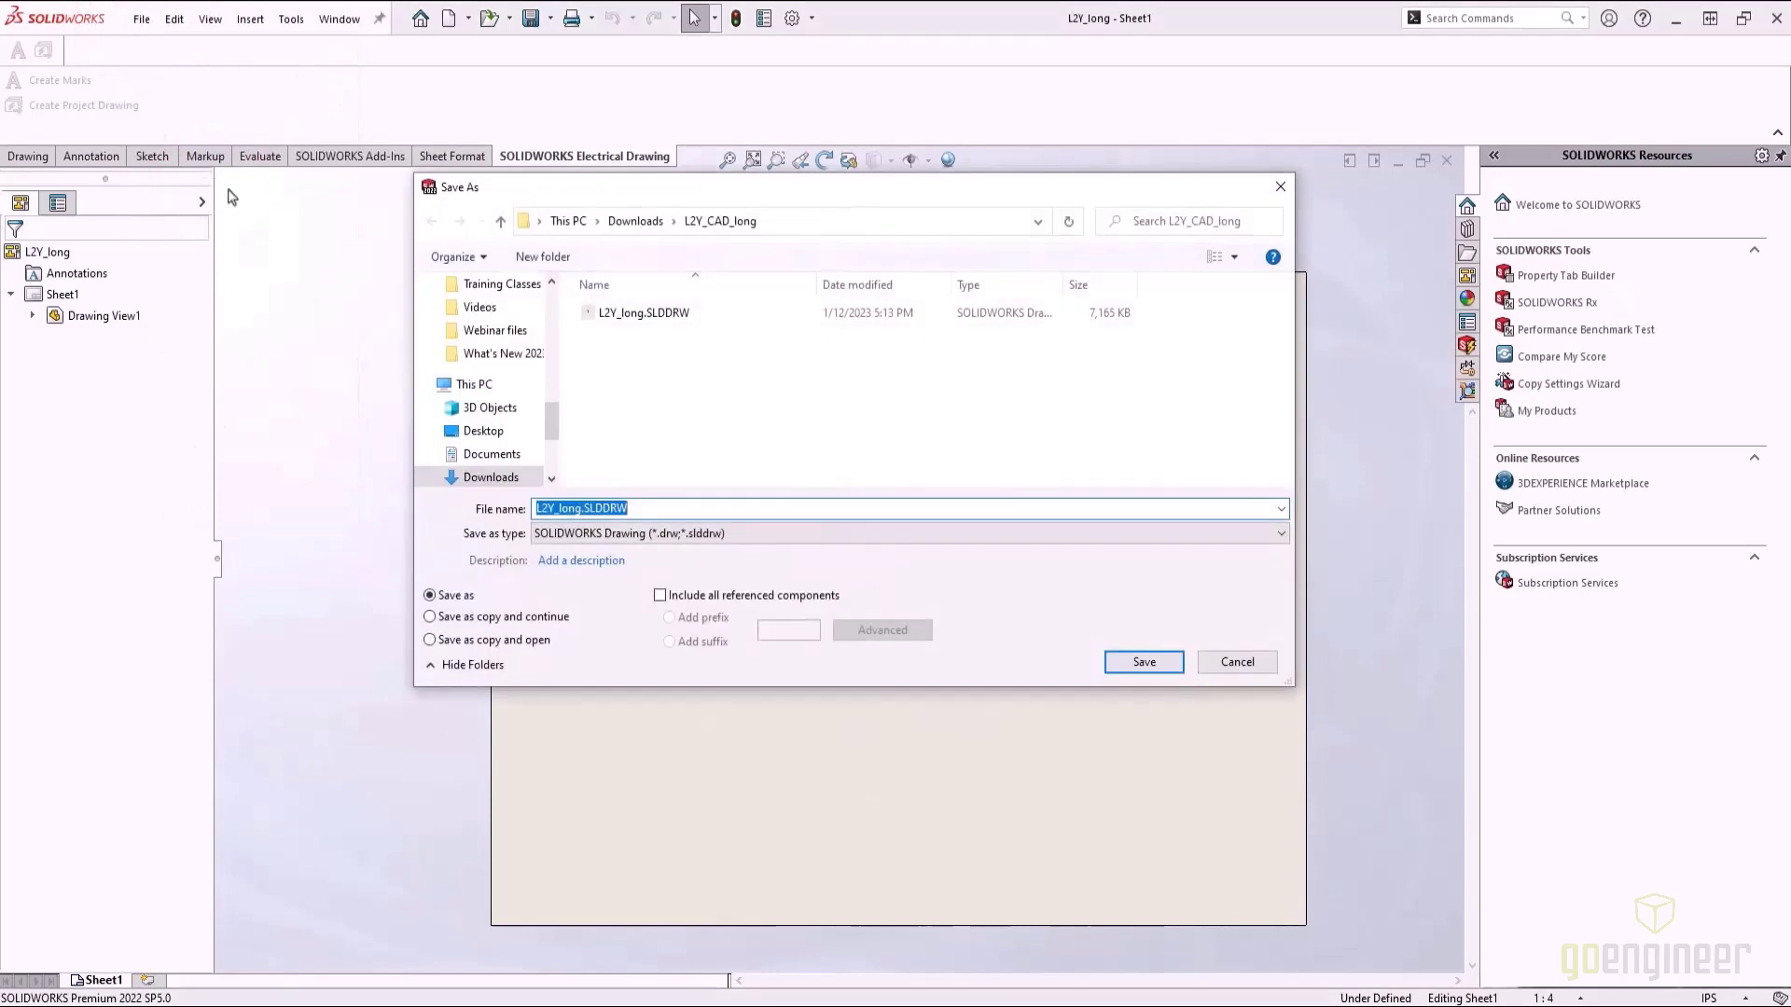
{"action": "left_click", "coordinate": [1280, 540]}
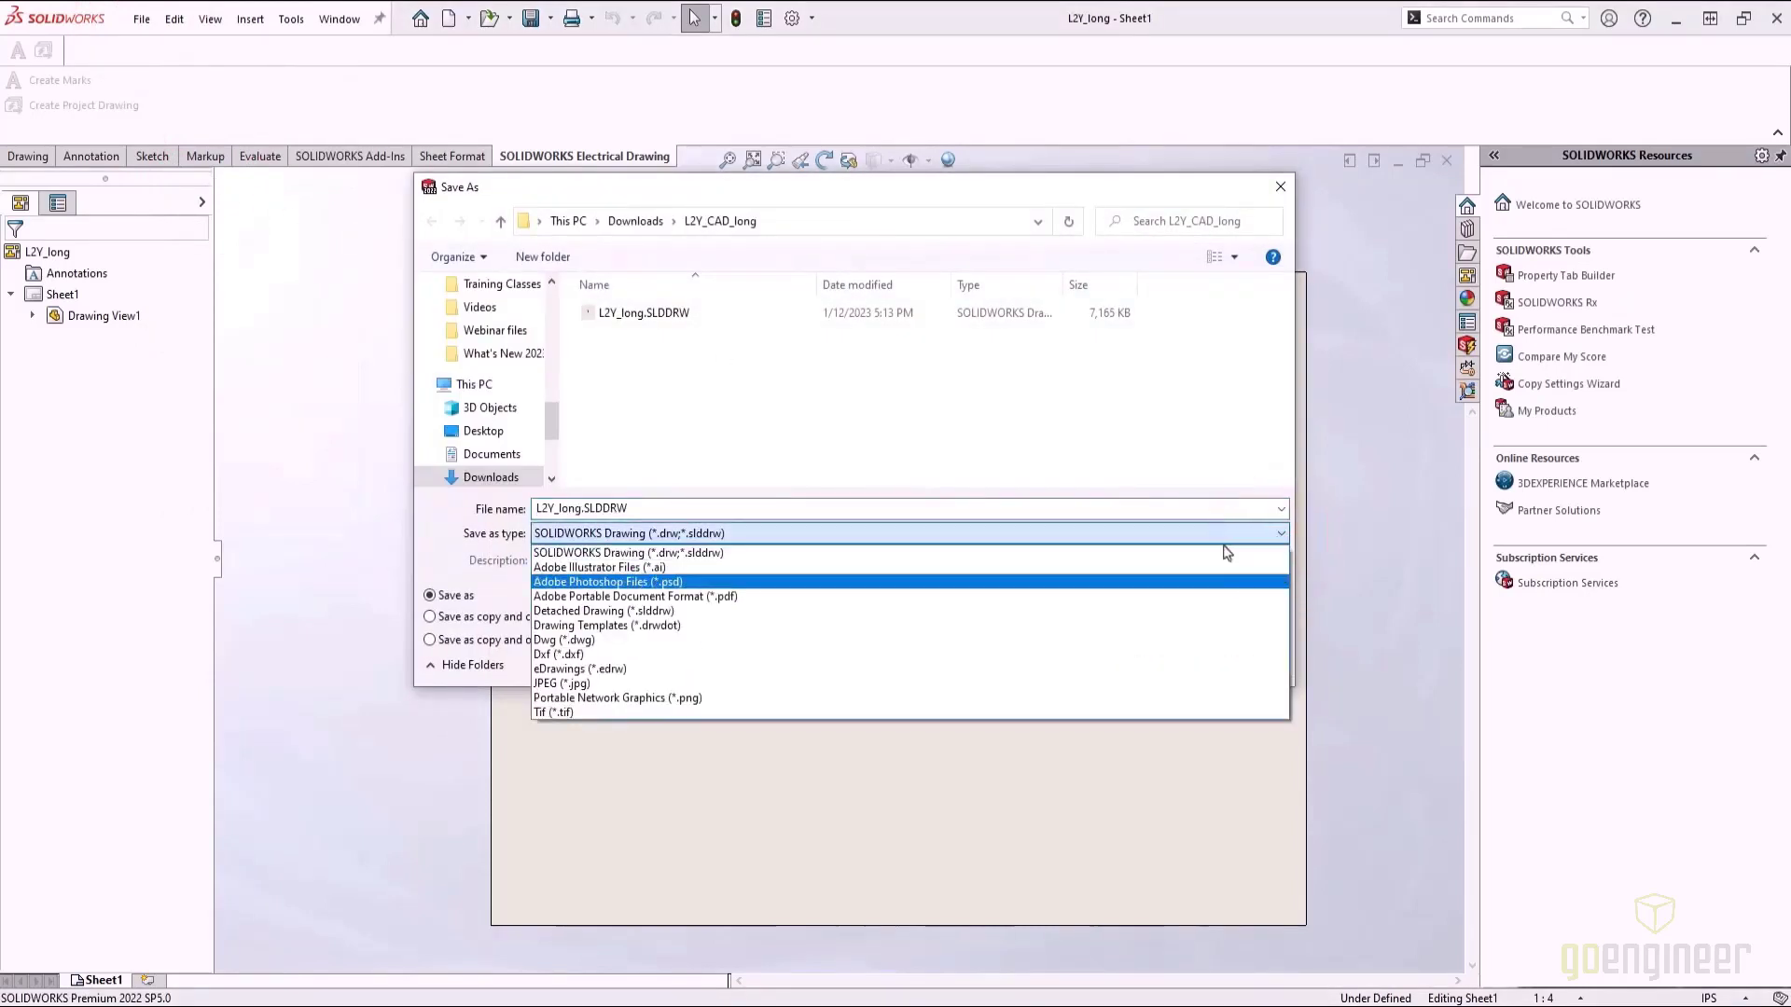
{"action": "left_click", "coordinate": [611, 639]}
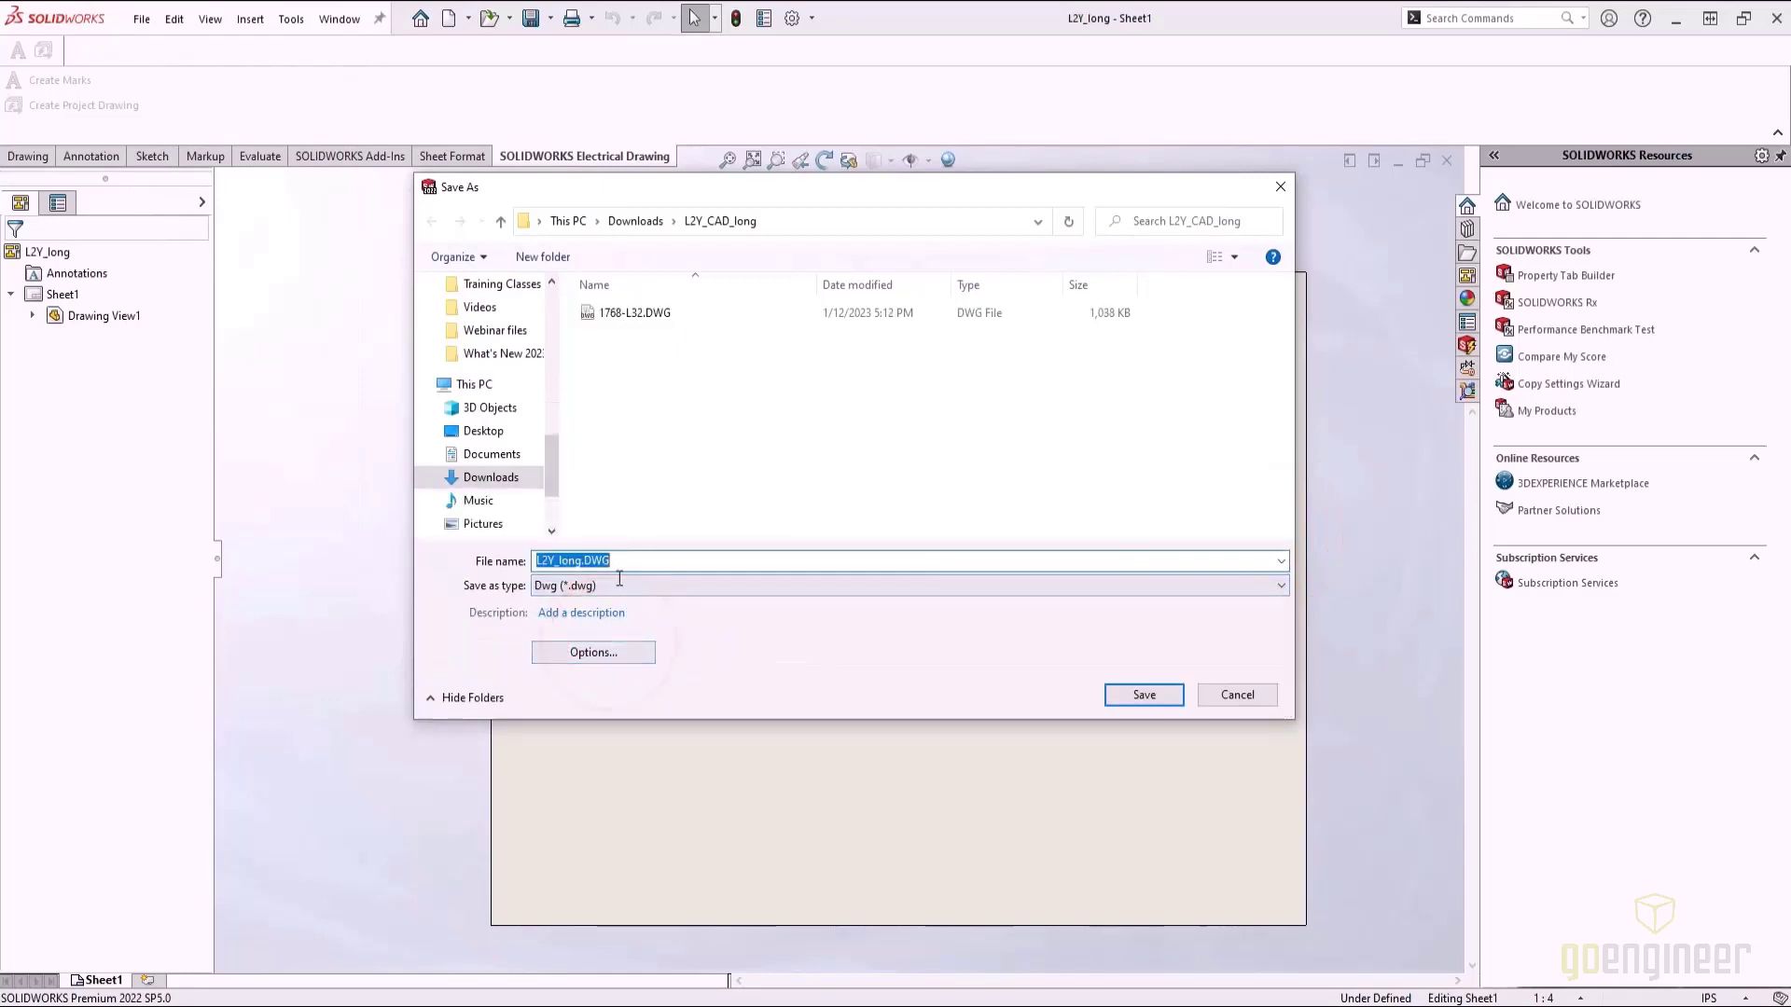
{"action": "left_click", "coordinate": [1144, 696]}
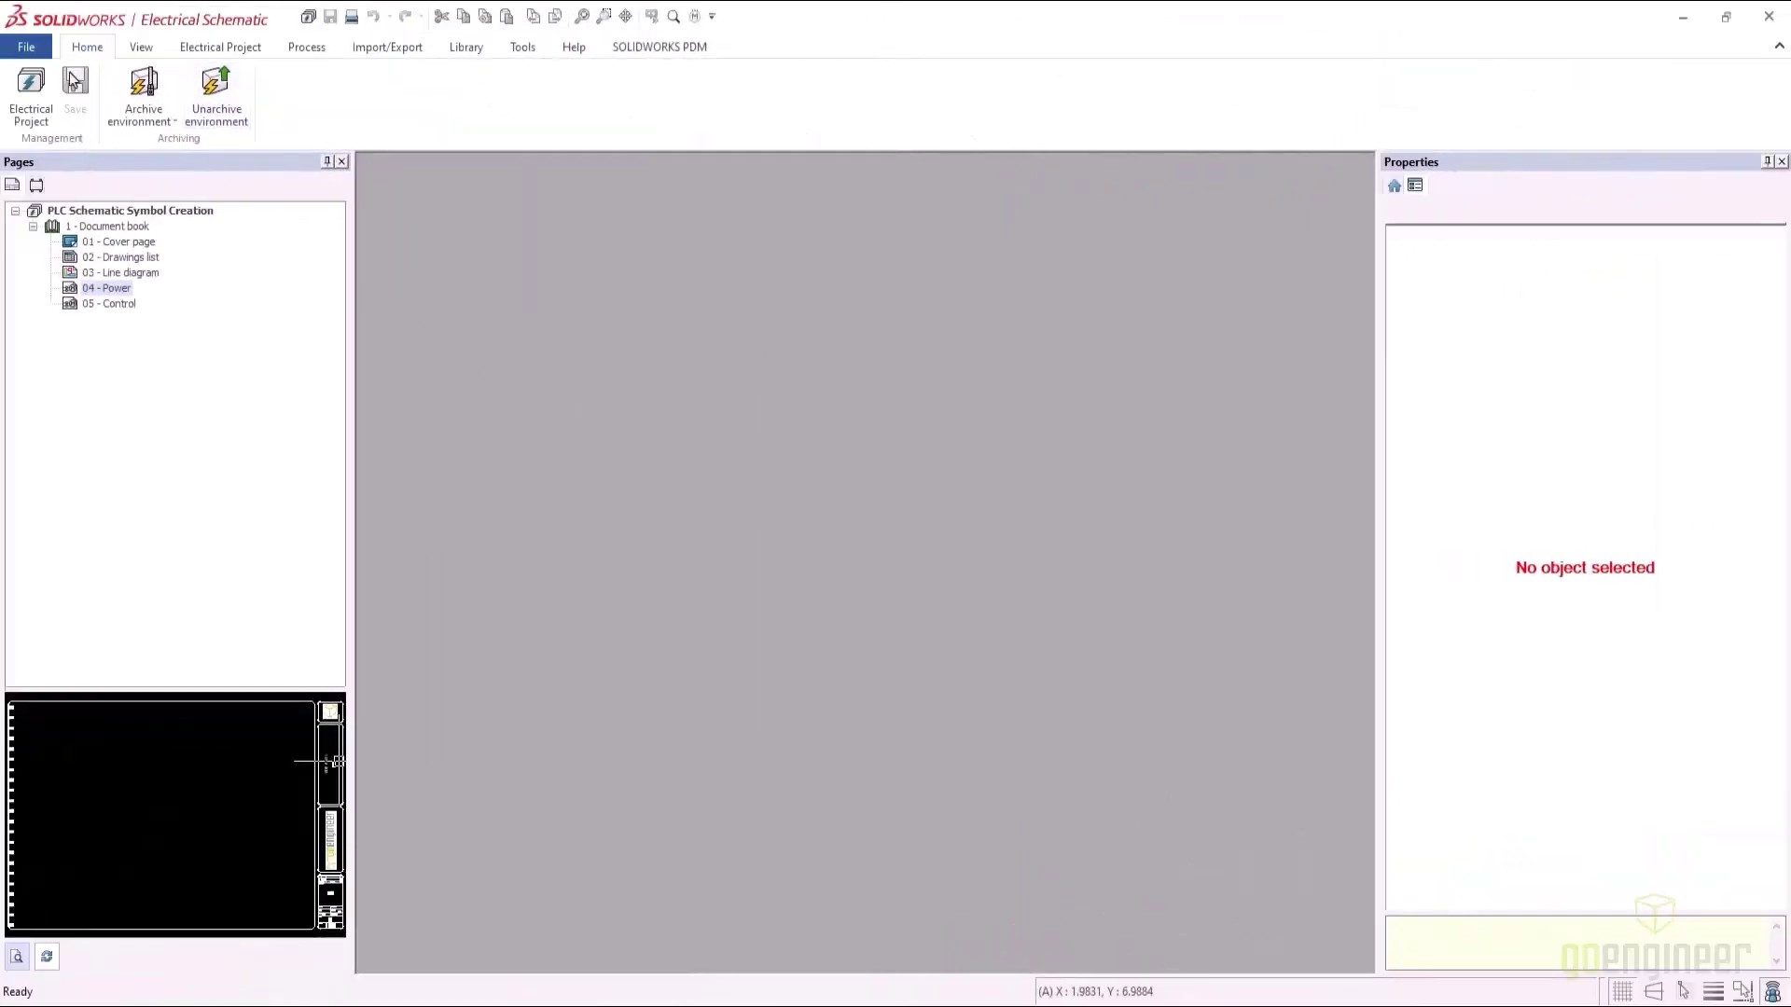
Open L2Y_long.DWG from the Desktop's L2Y_CAD_long folder
{"action": "left_click", "coordinate": [26, 47]}
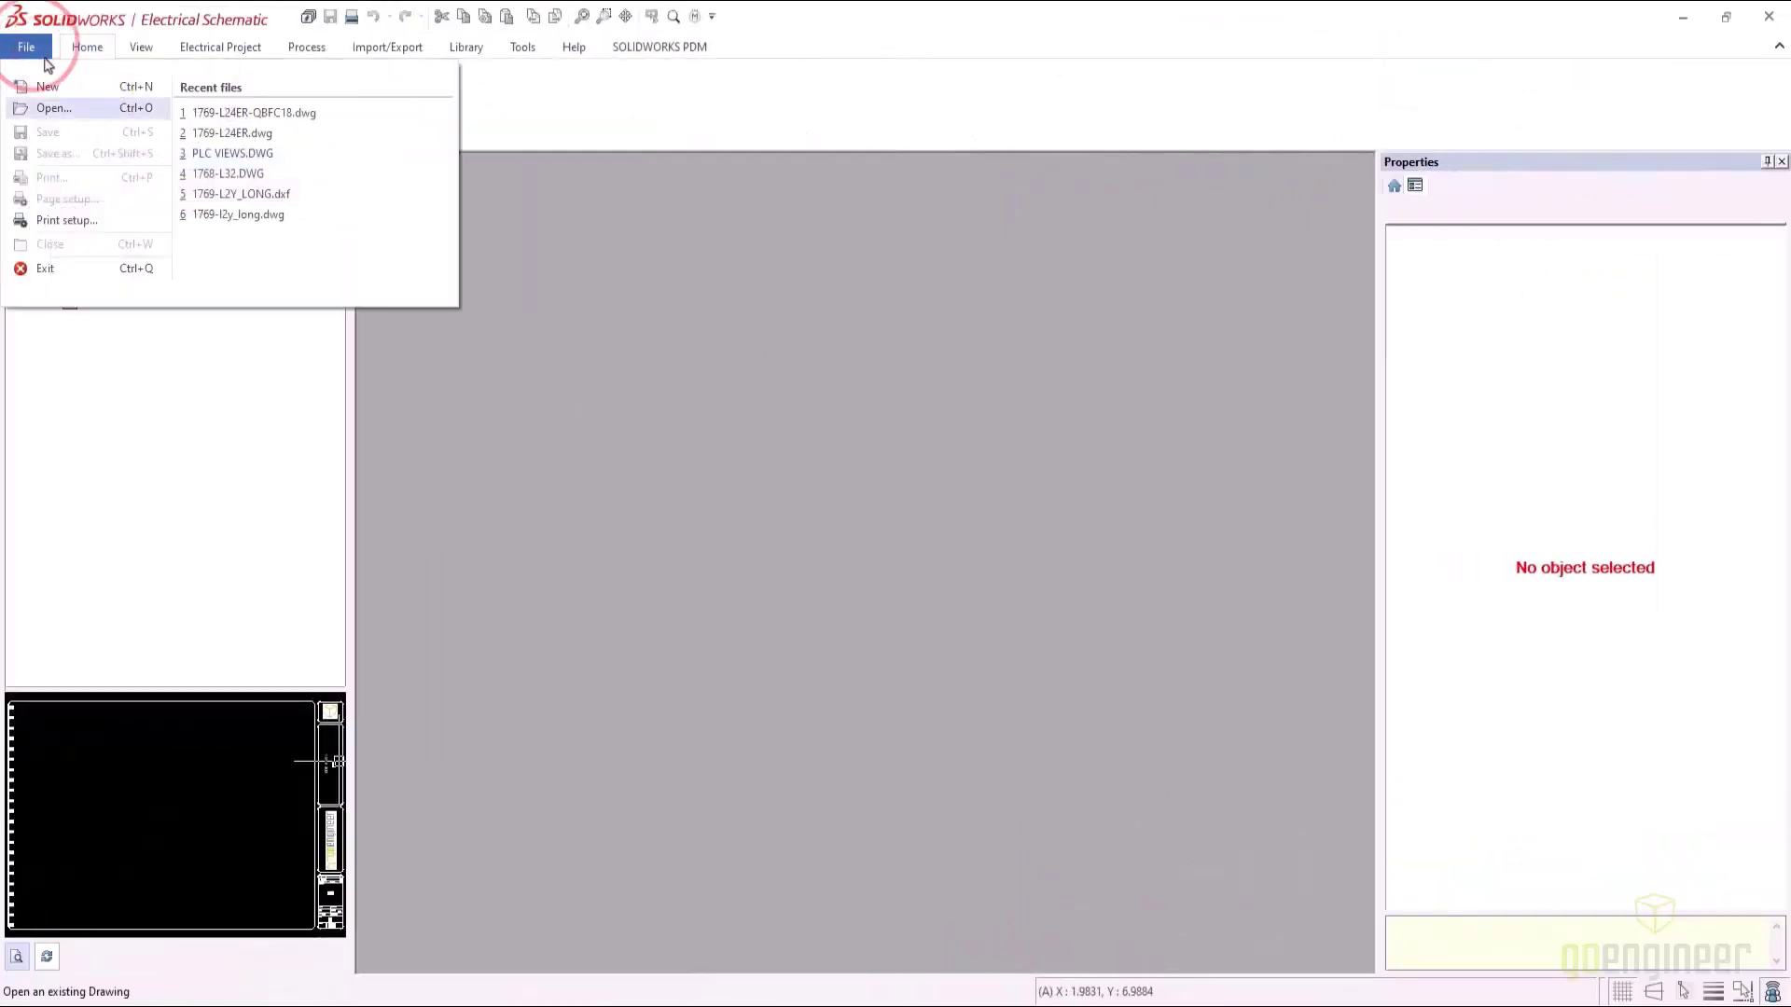
{"action": "left_click", "coordinate": [100, 120]}
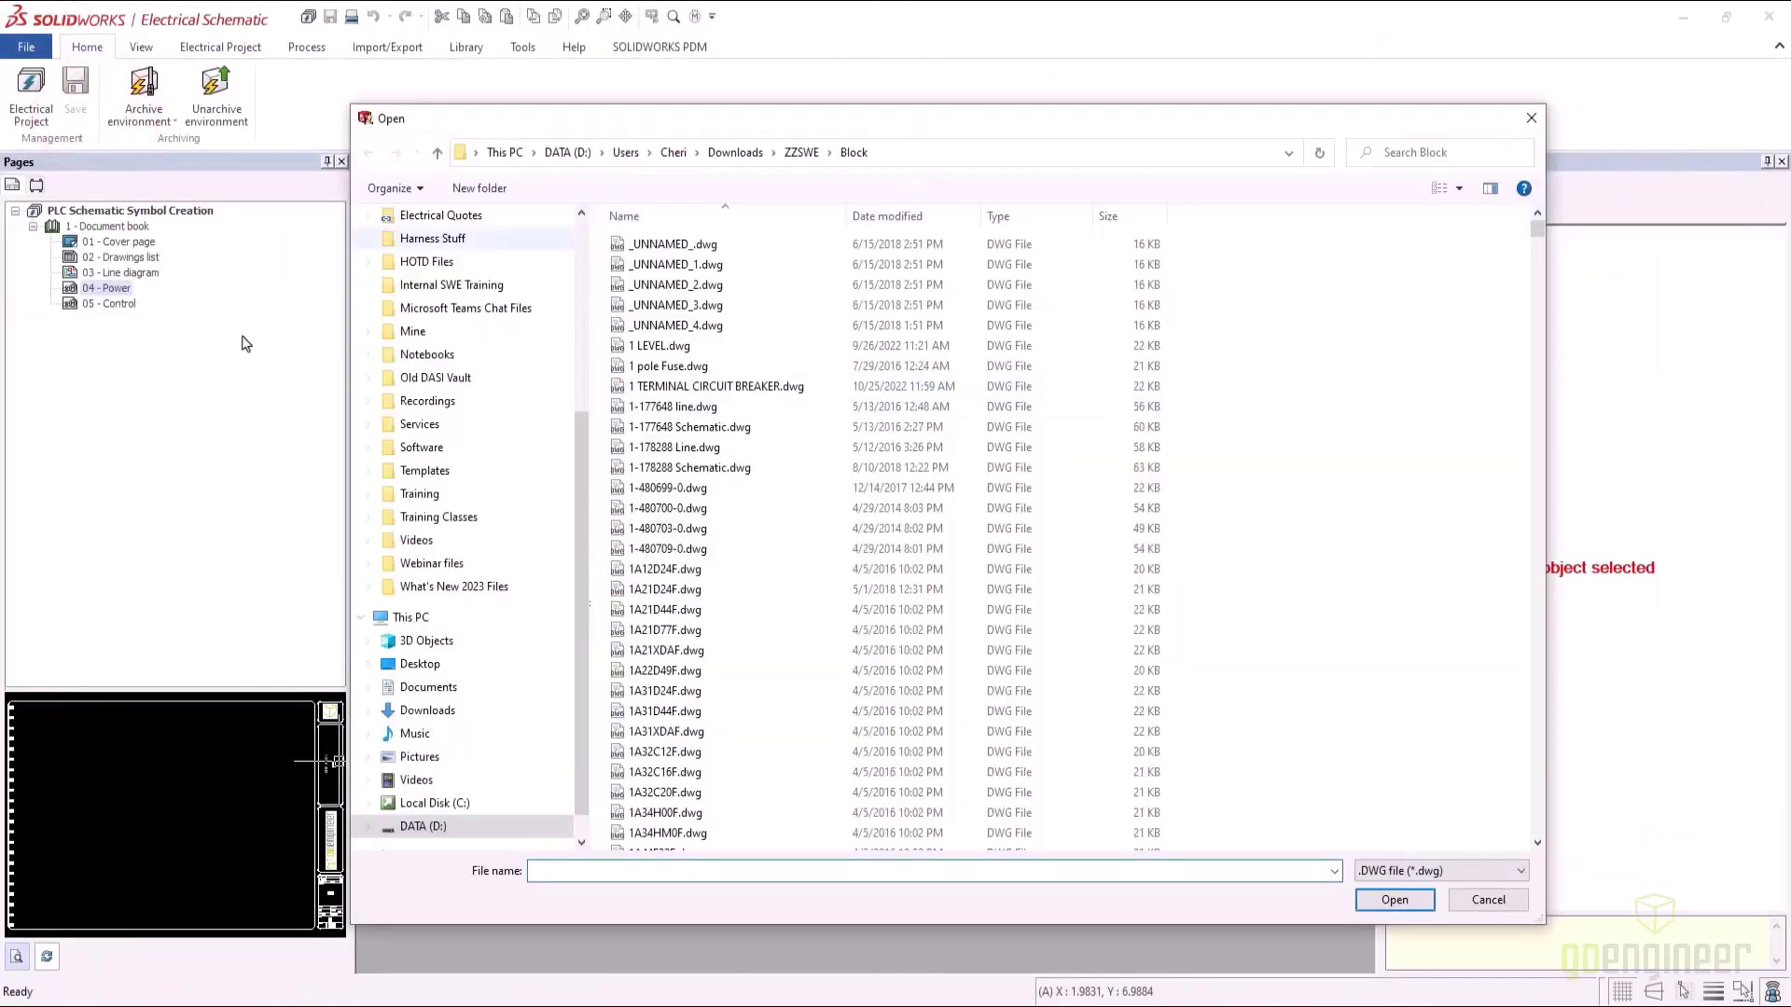
{"action": "left_click", "coordinate": [456, 664]}
{"action": "double_click", "coordinate": [650, 305]}
{"action": "left_click", "coordinate": [663, 244]}
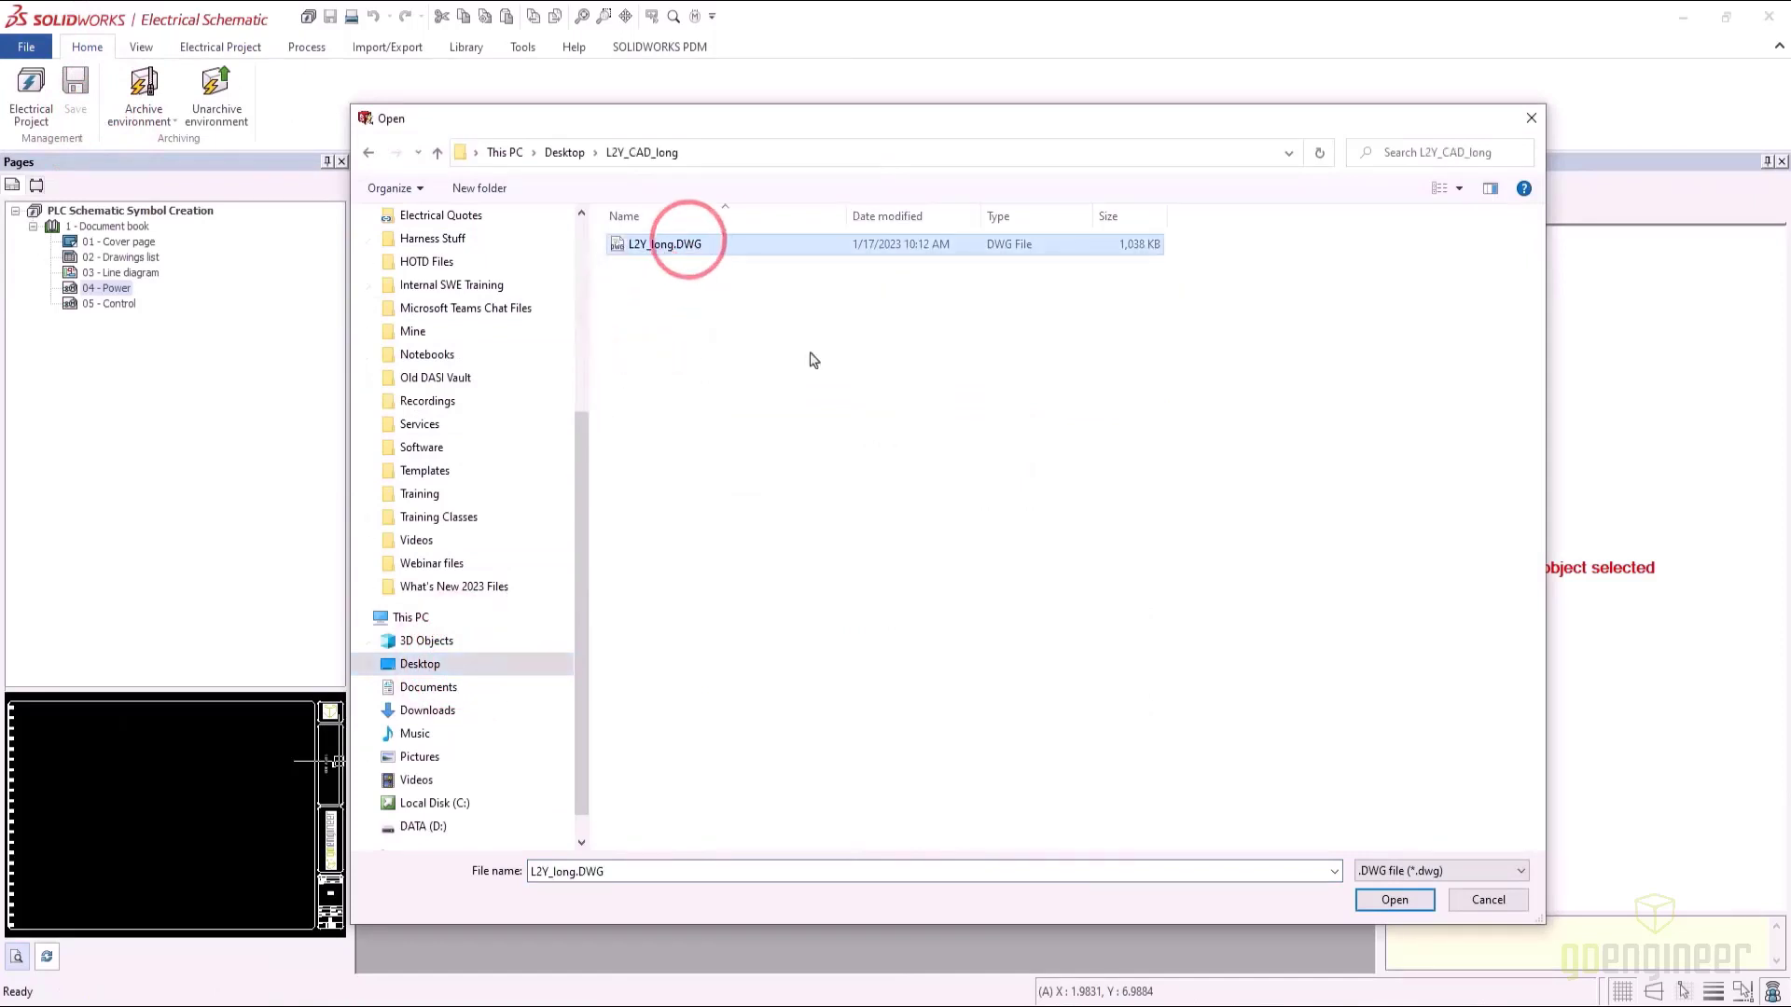
{"action": "left_click", "coordinate": [1399, 899]}
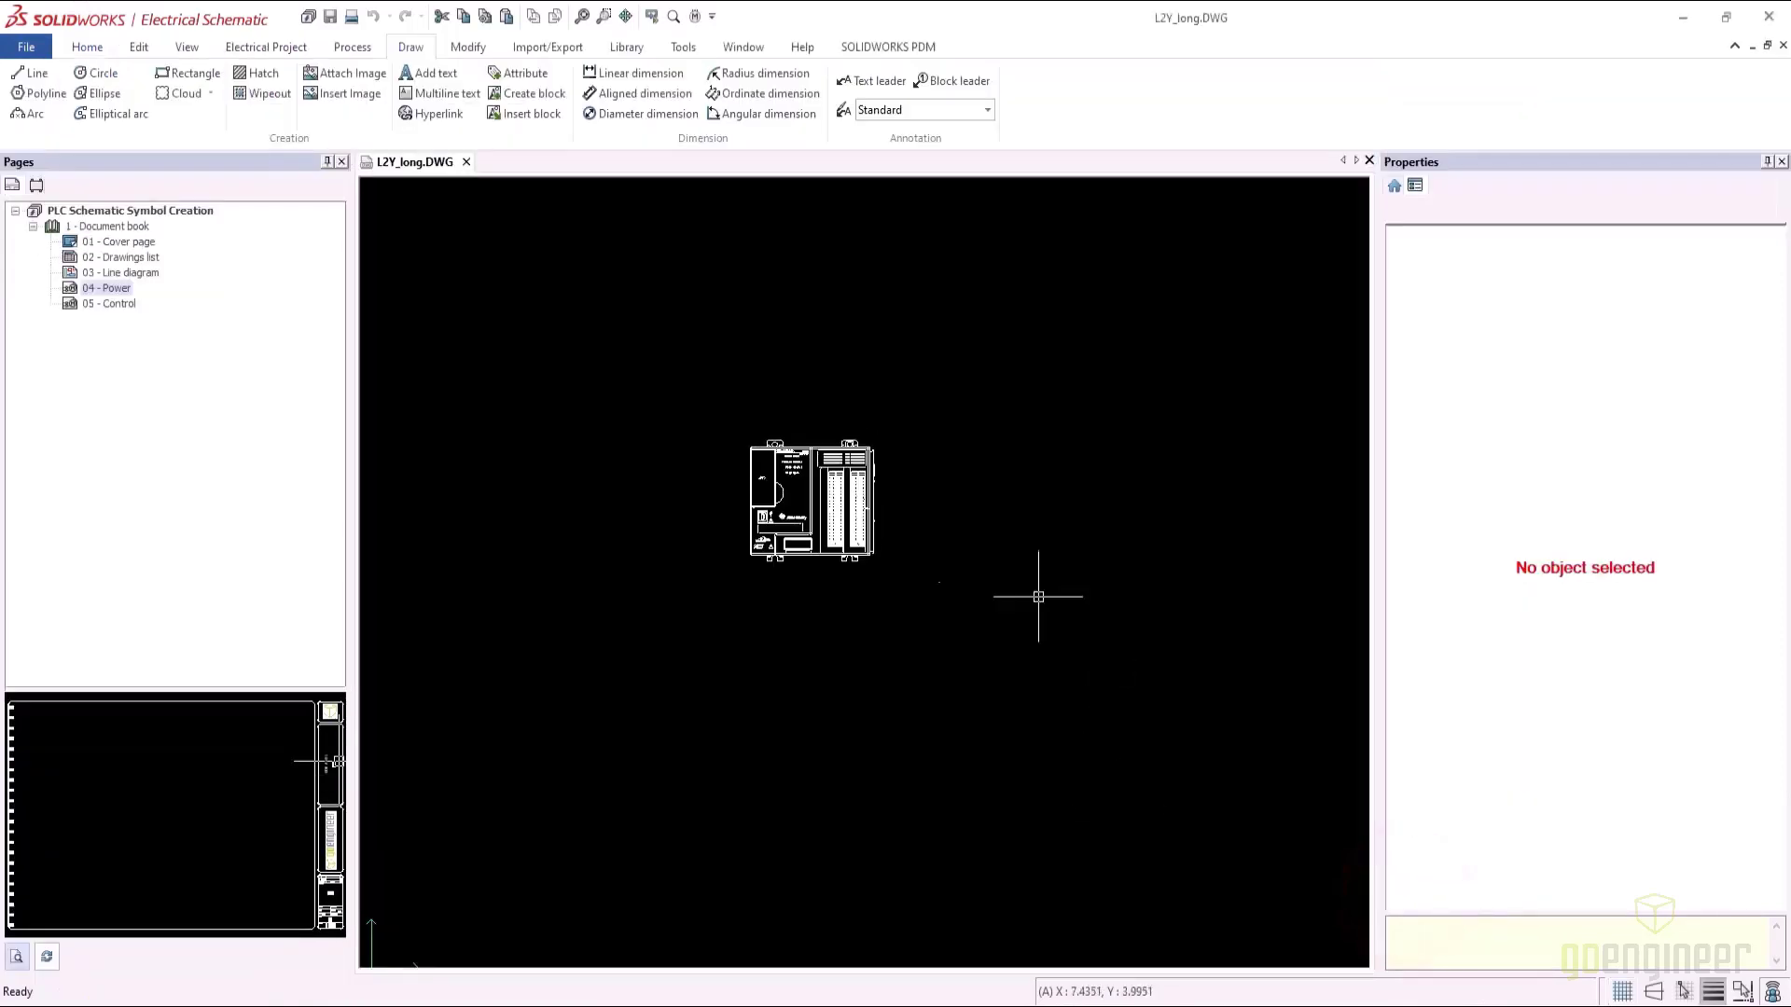
{"action": "scroll", "coordinate": [801, 491], "scroll_direction": "up", "scroll_amount": 5}
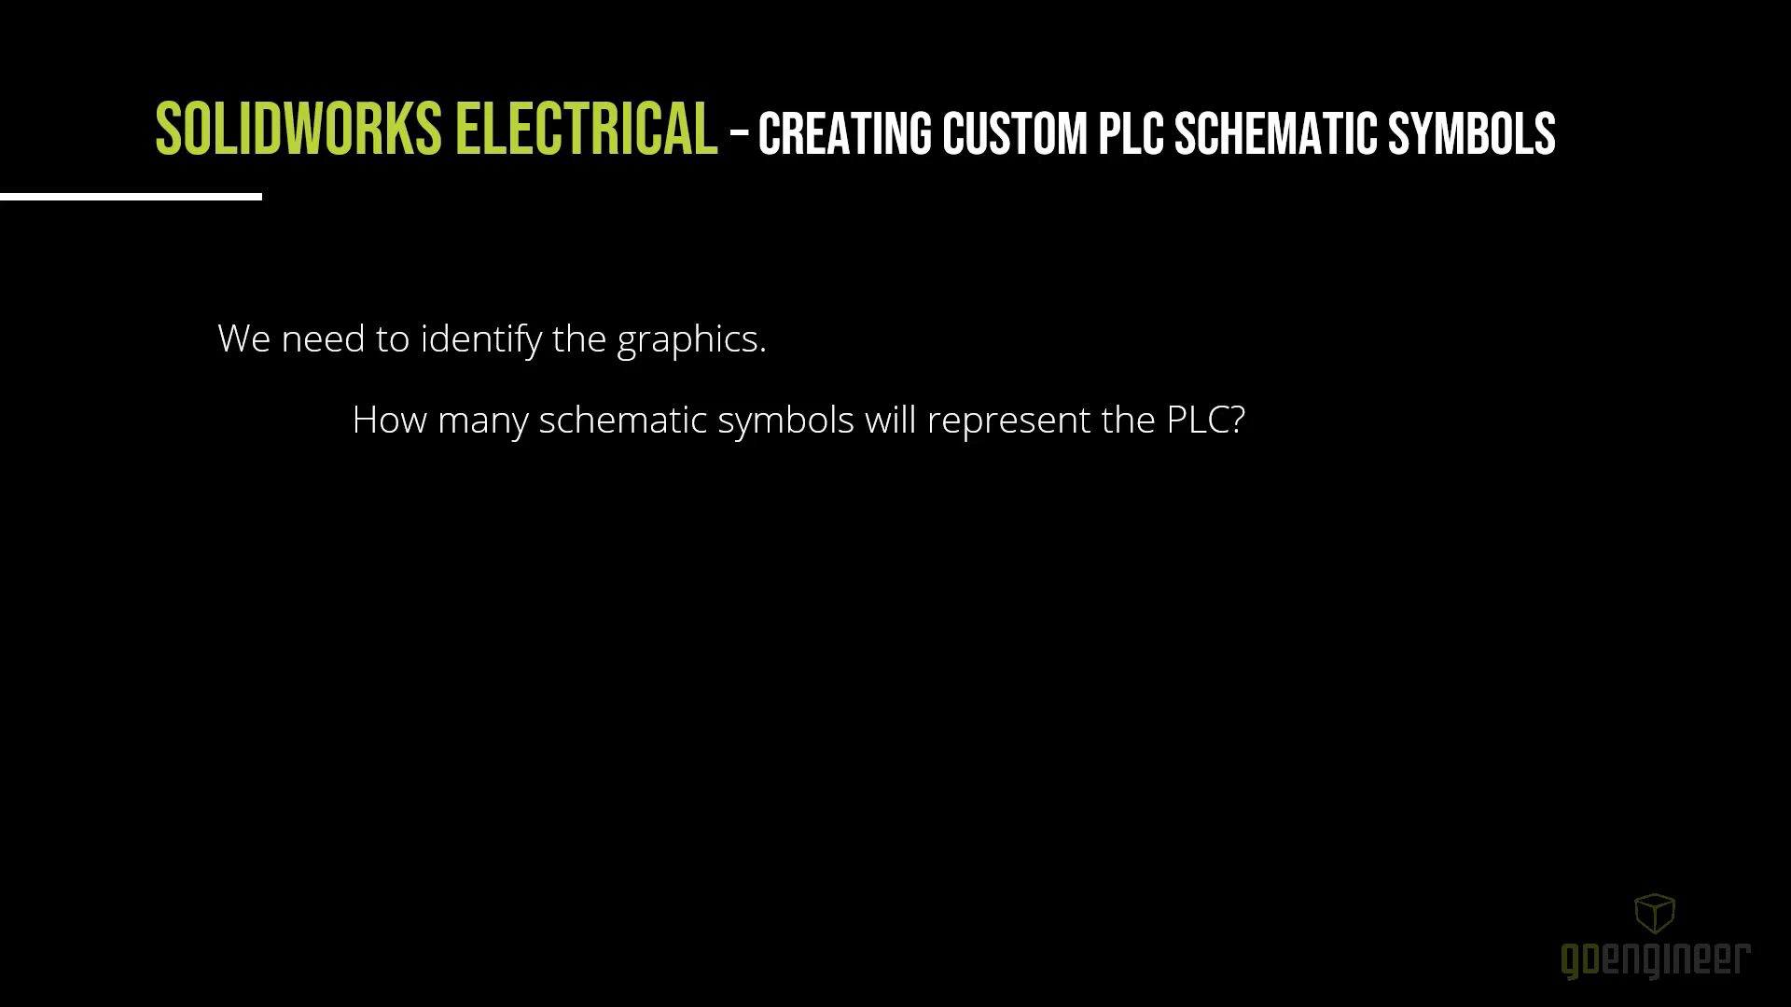
Advance the tutorial slides on one symbol versus multiple symbols for the PLC
{"action": "left_click", "coordinate": [572, 45]}
{"action": "left_click", "coordinate": [588, 110]}
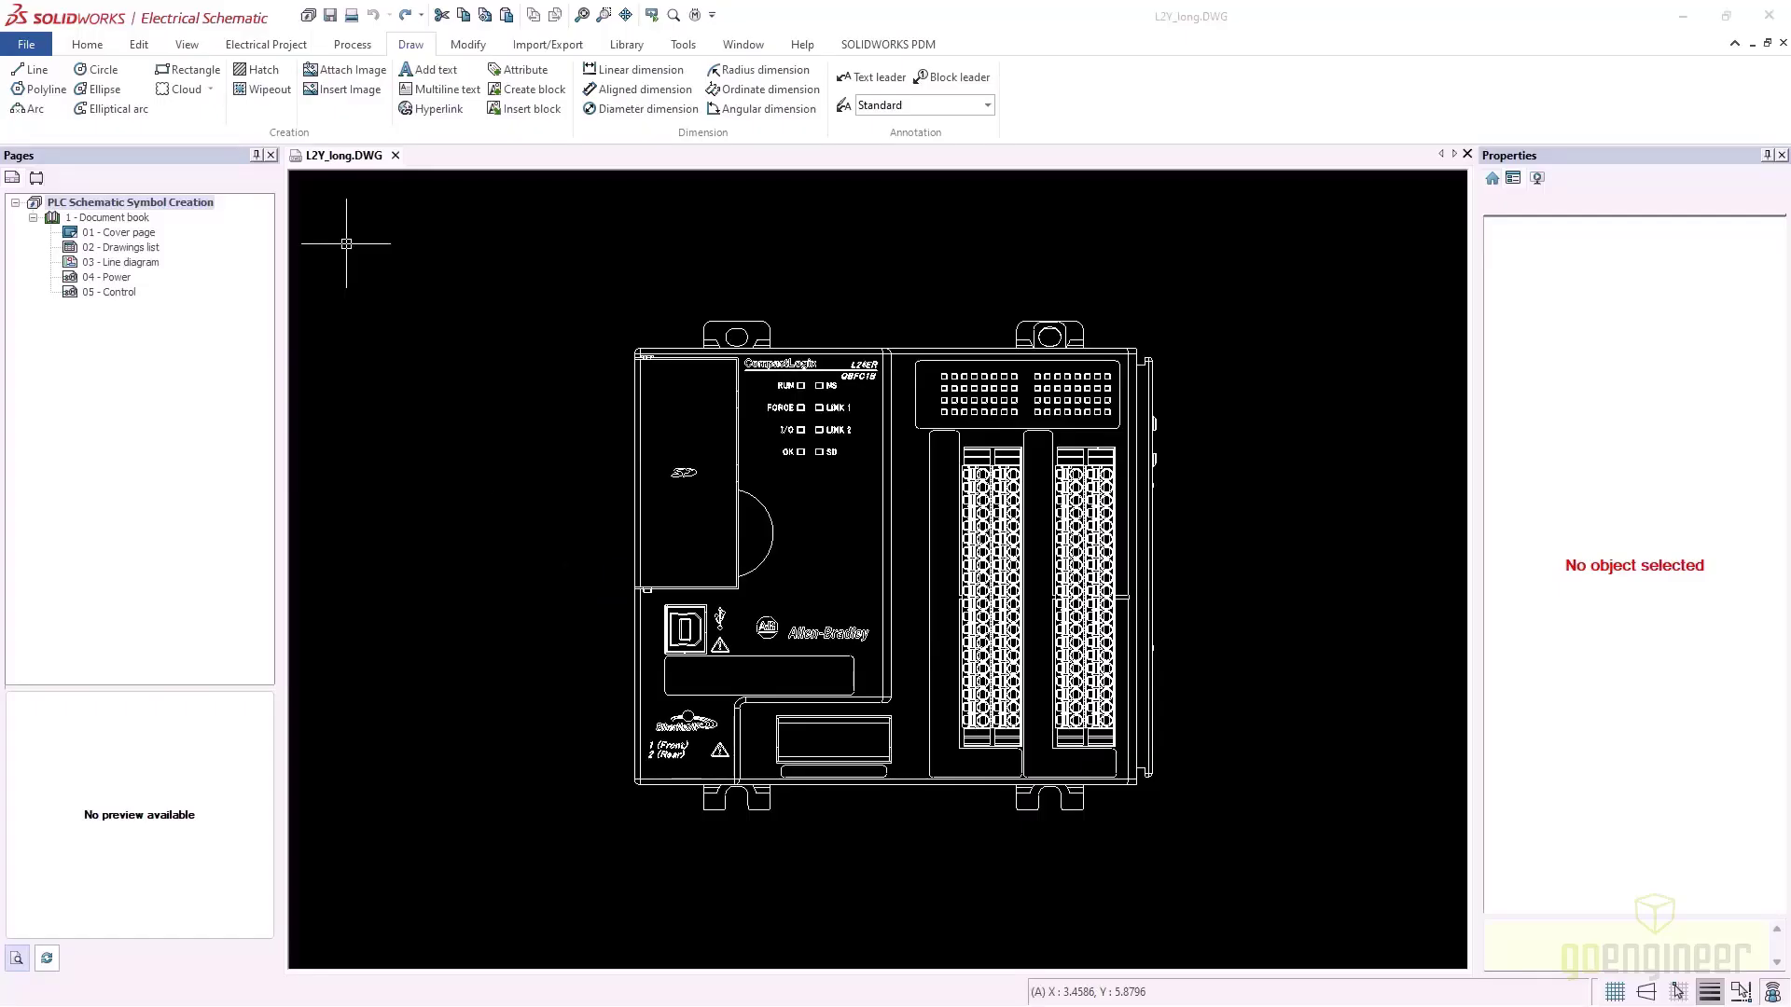
Window-select the whole PLC drawing, then the top-right mounting tab, to inspect them
{"action": "left_click", "coordinate": [557, 286]}
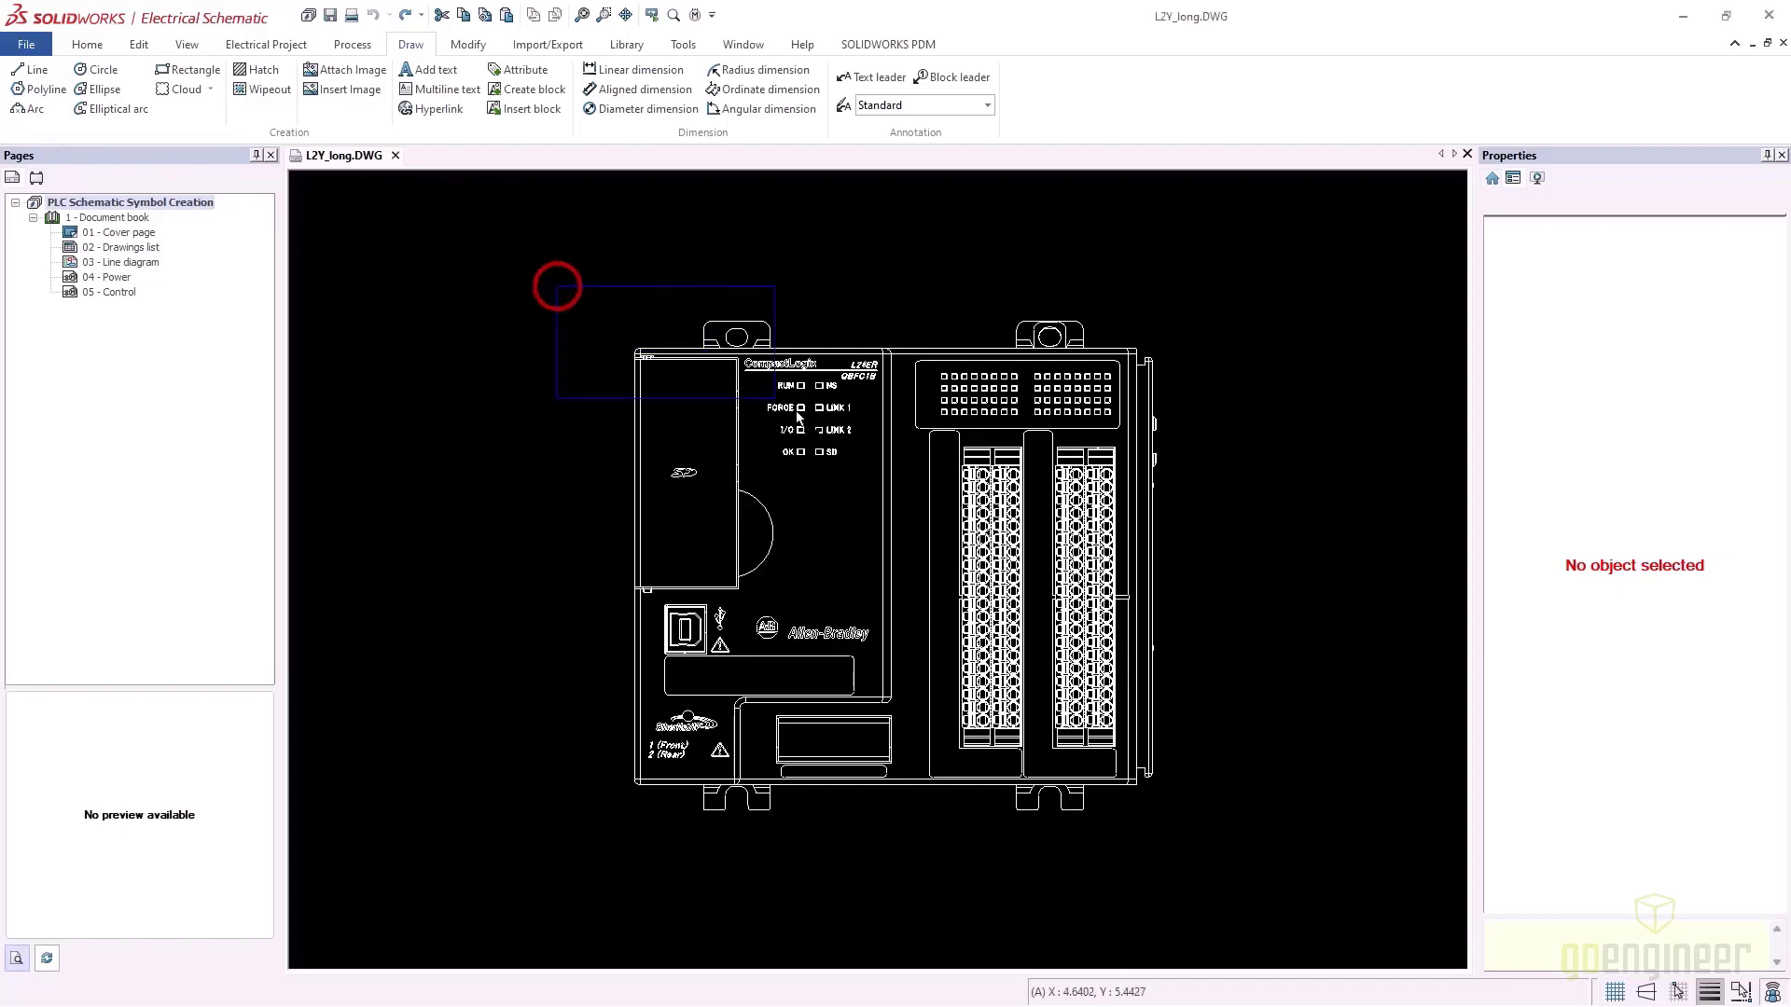
{"action": "left_click", "coordinate": [1244, 847]}
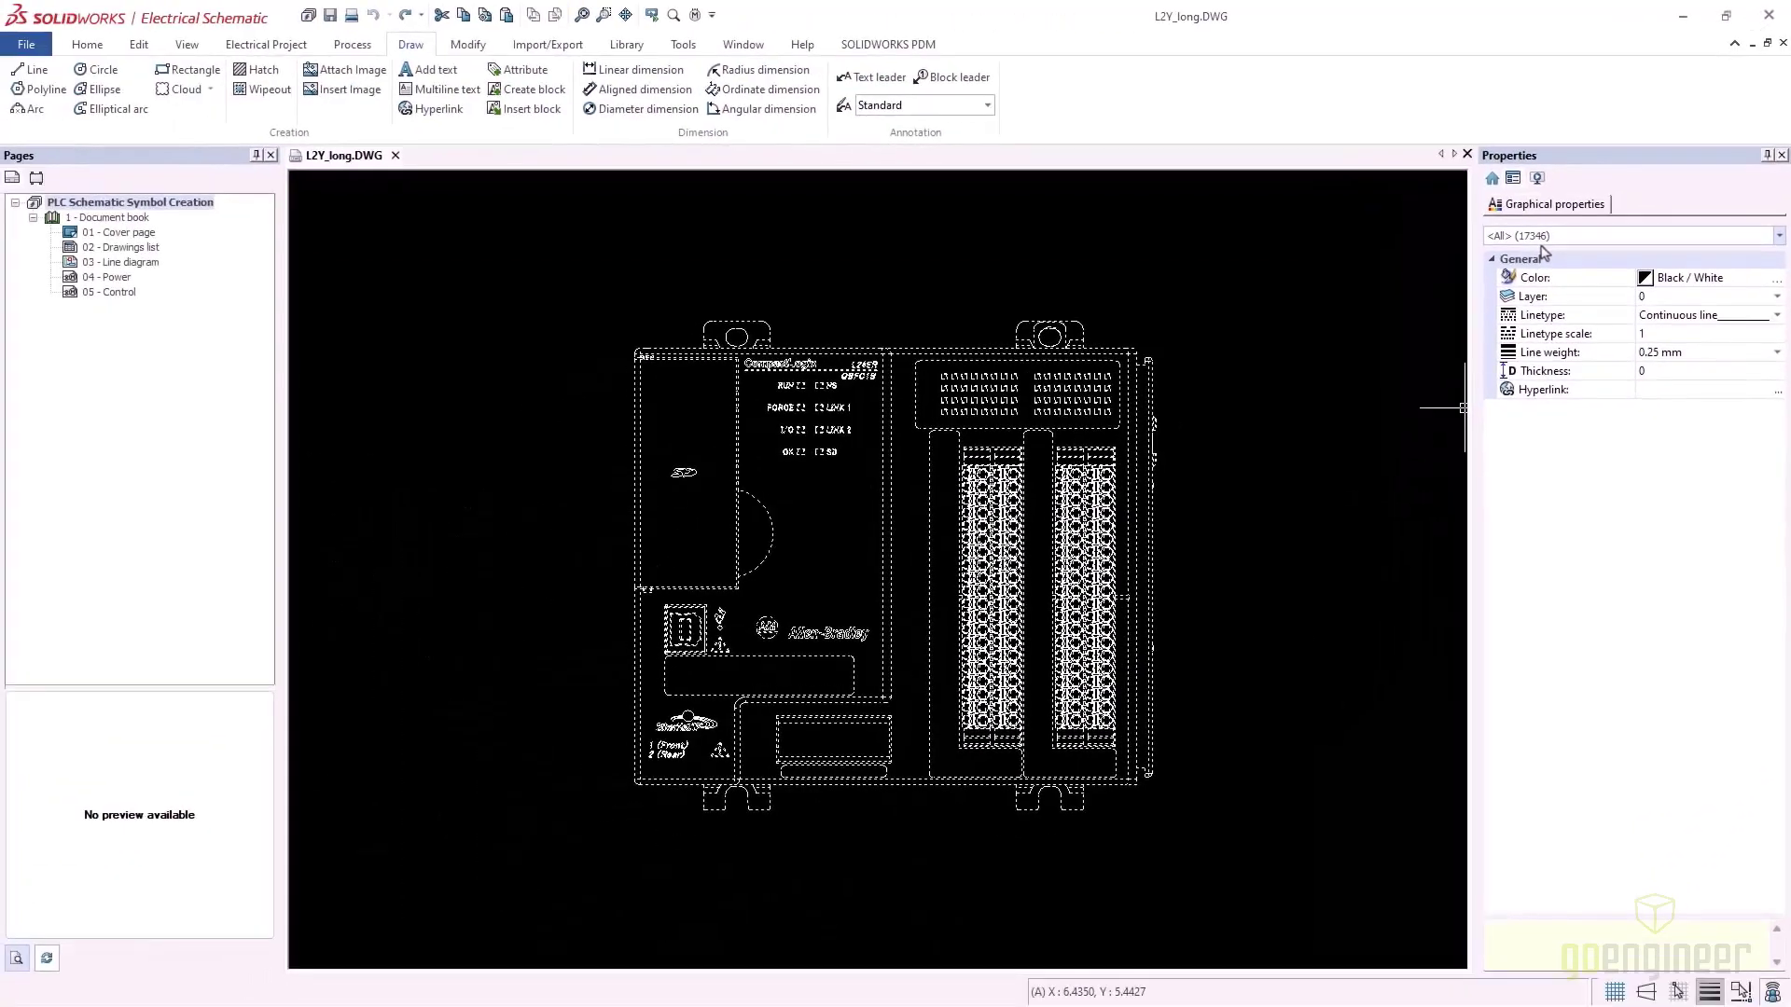
{"action": "left_click", "coordinate": [988, 281]}
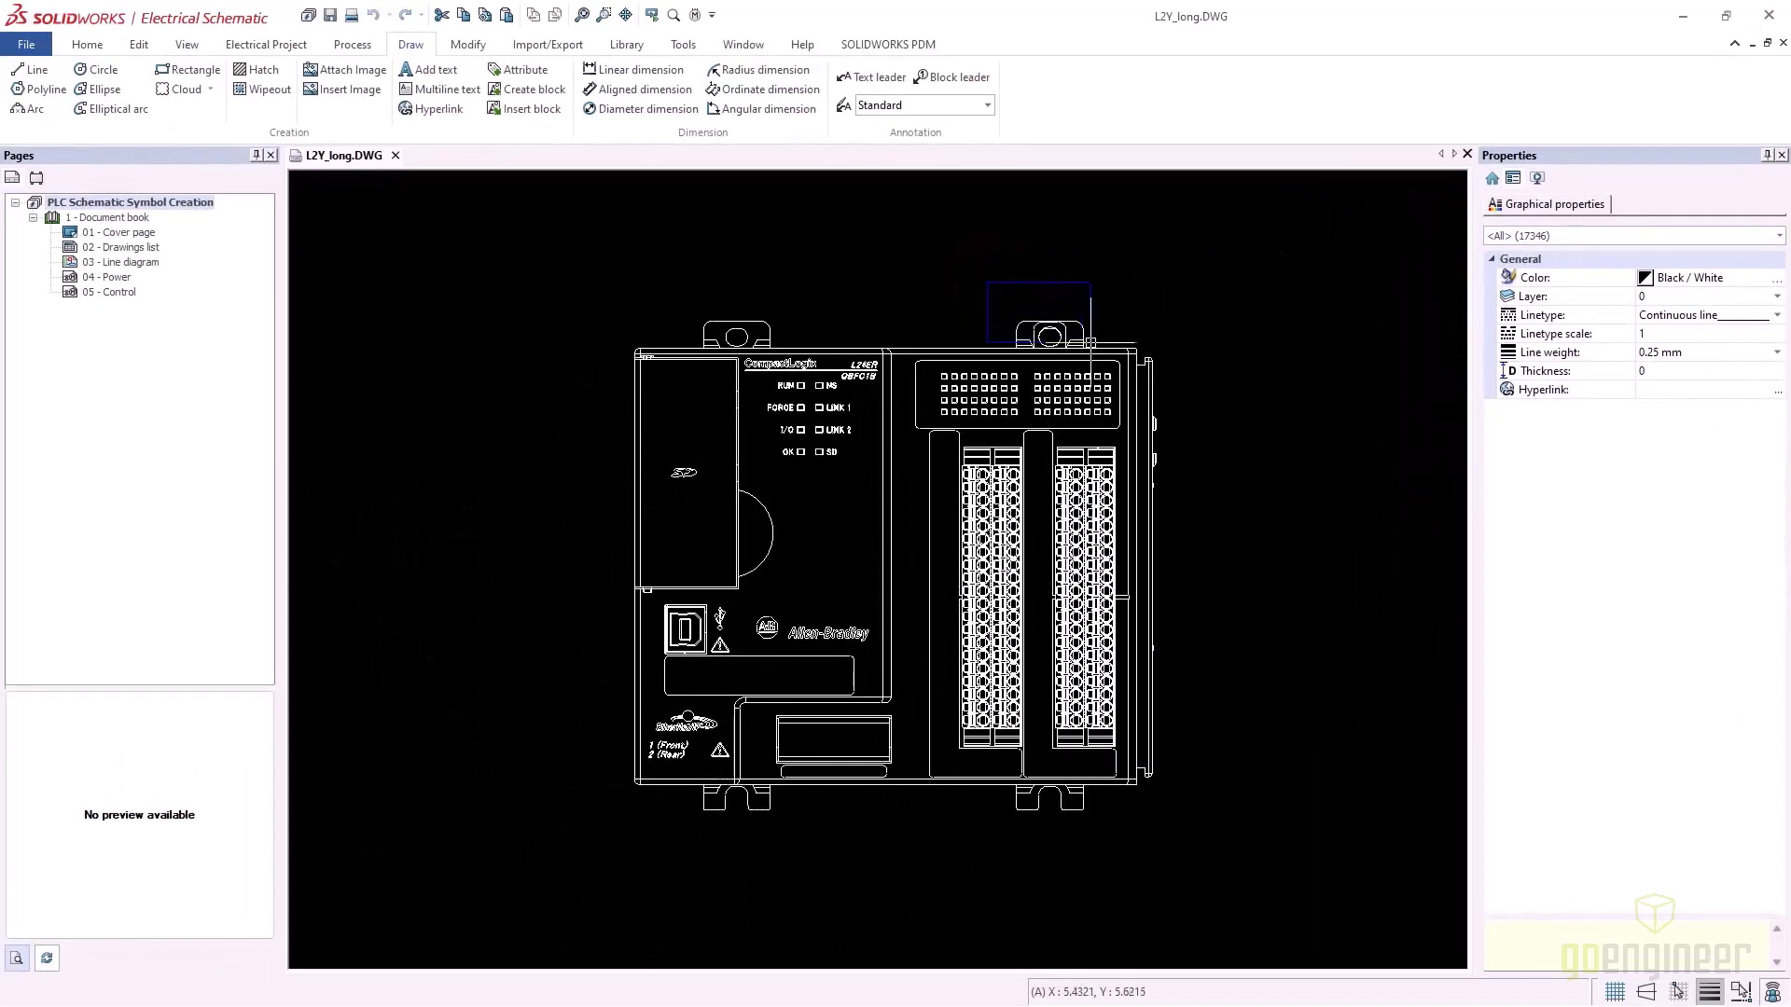
{"action": "left_click", "coordinate": [1102, 344]}
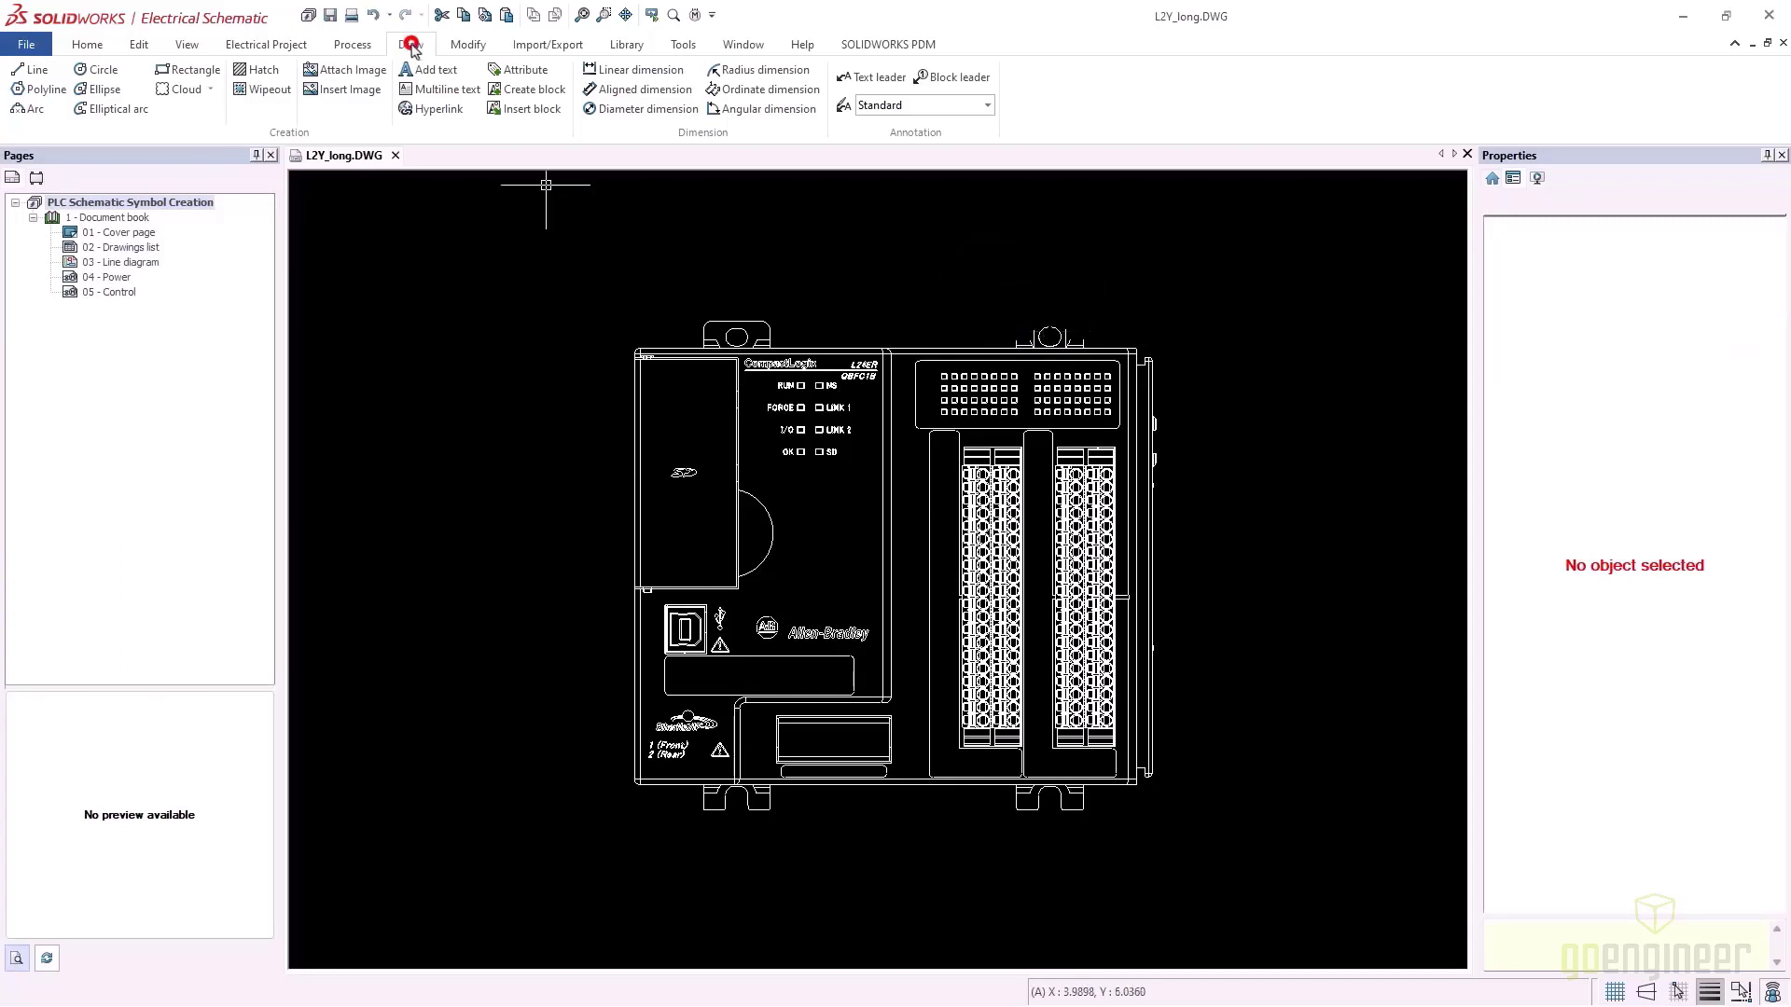
Bring up the Open dialog showing the L2Y_CAD_long folder's drawings
{"action": "left_click", "coordinate": [465, 45]}
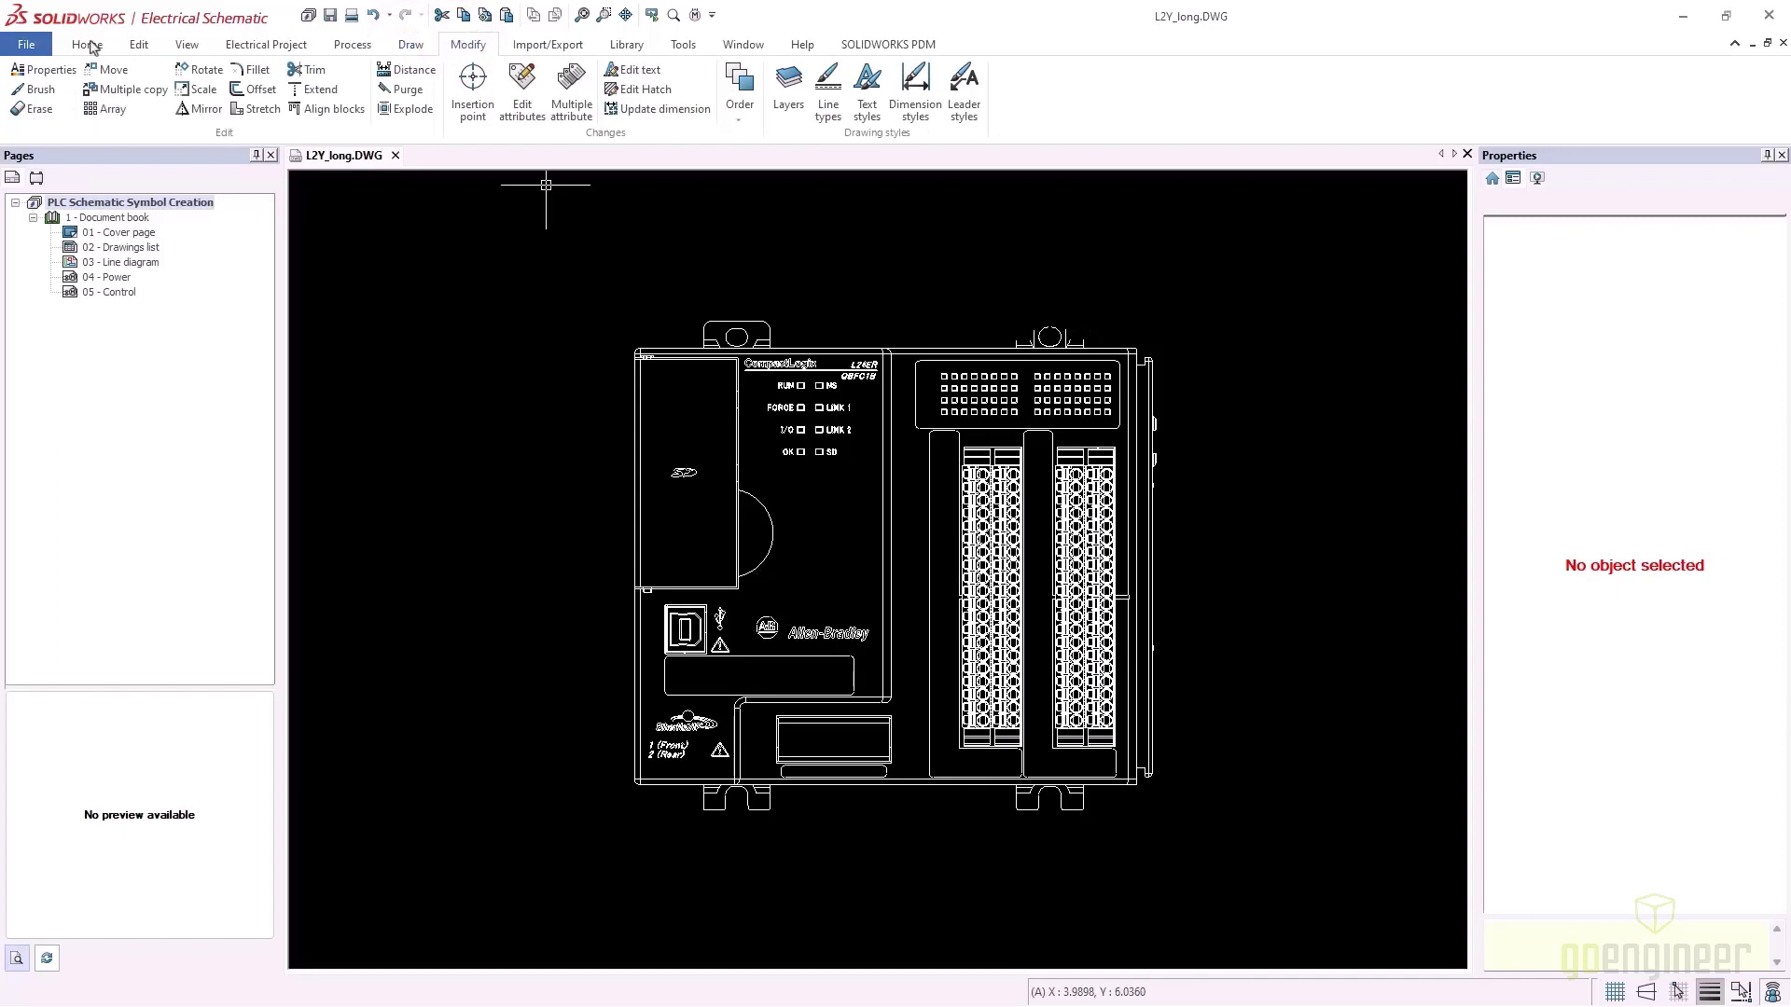
{"action": "left_click", "coordinate": [26, 44]}
{"action": "left_click", "coordinate": [40, 105]}
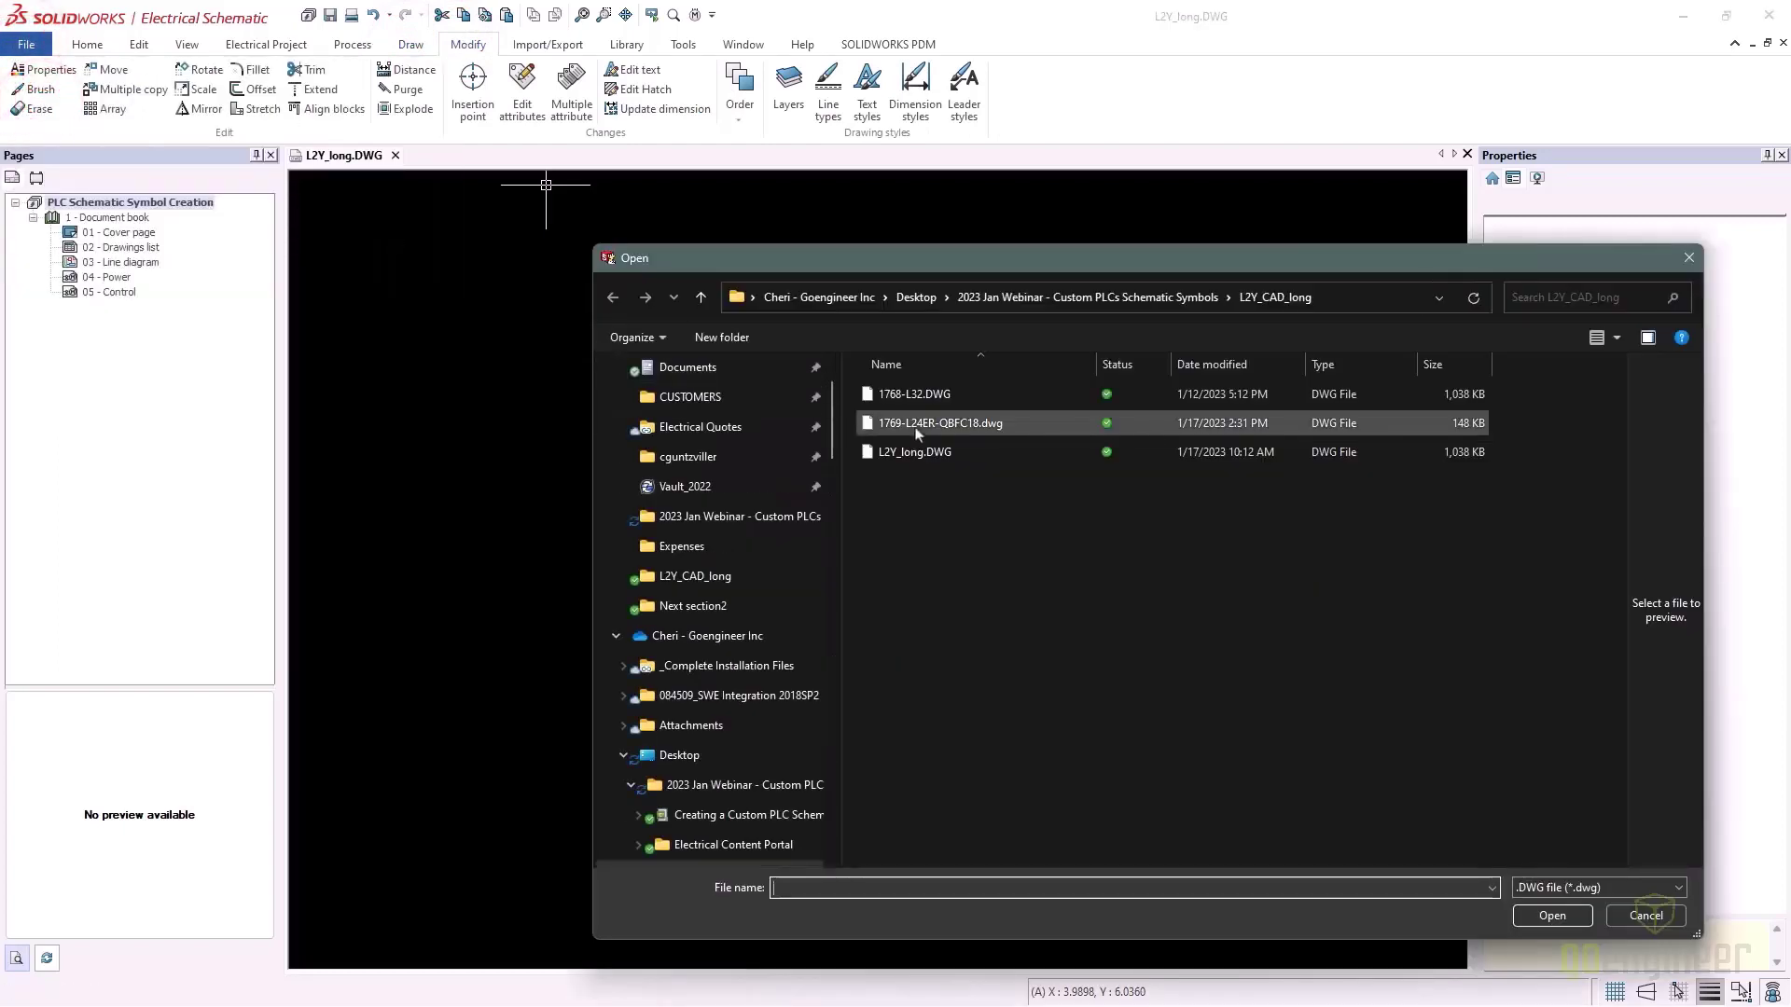
Open 1769-L24ER-QBFC18.dwg as a second drawing beside L2Y_long.DWG
{"action": "left_click", "coordinate": [917, 425]}
{"action": "left_click", "coordinate": [1552, 915]}
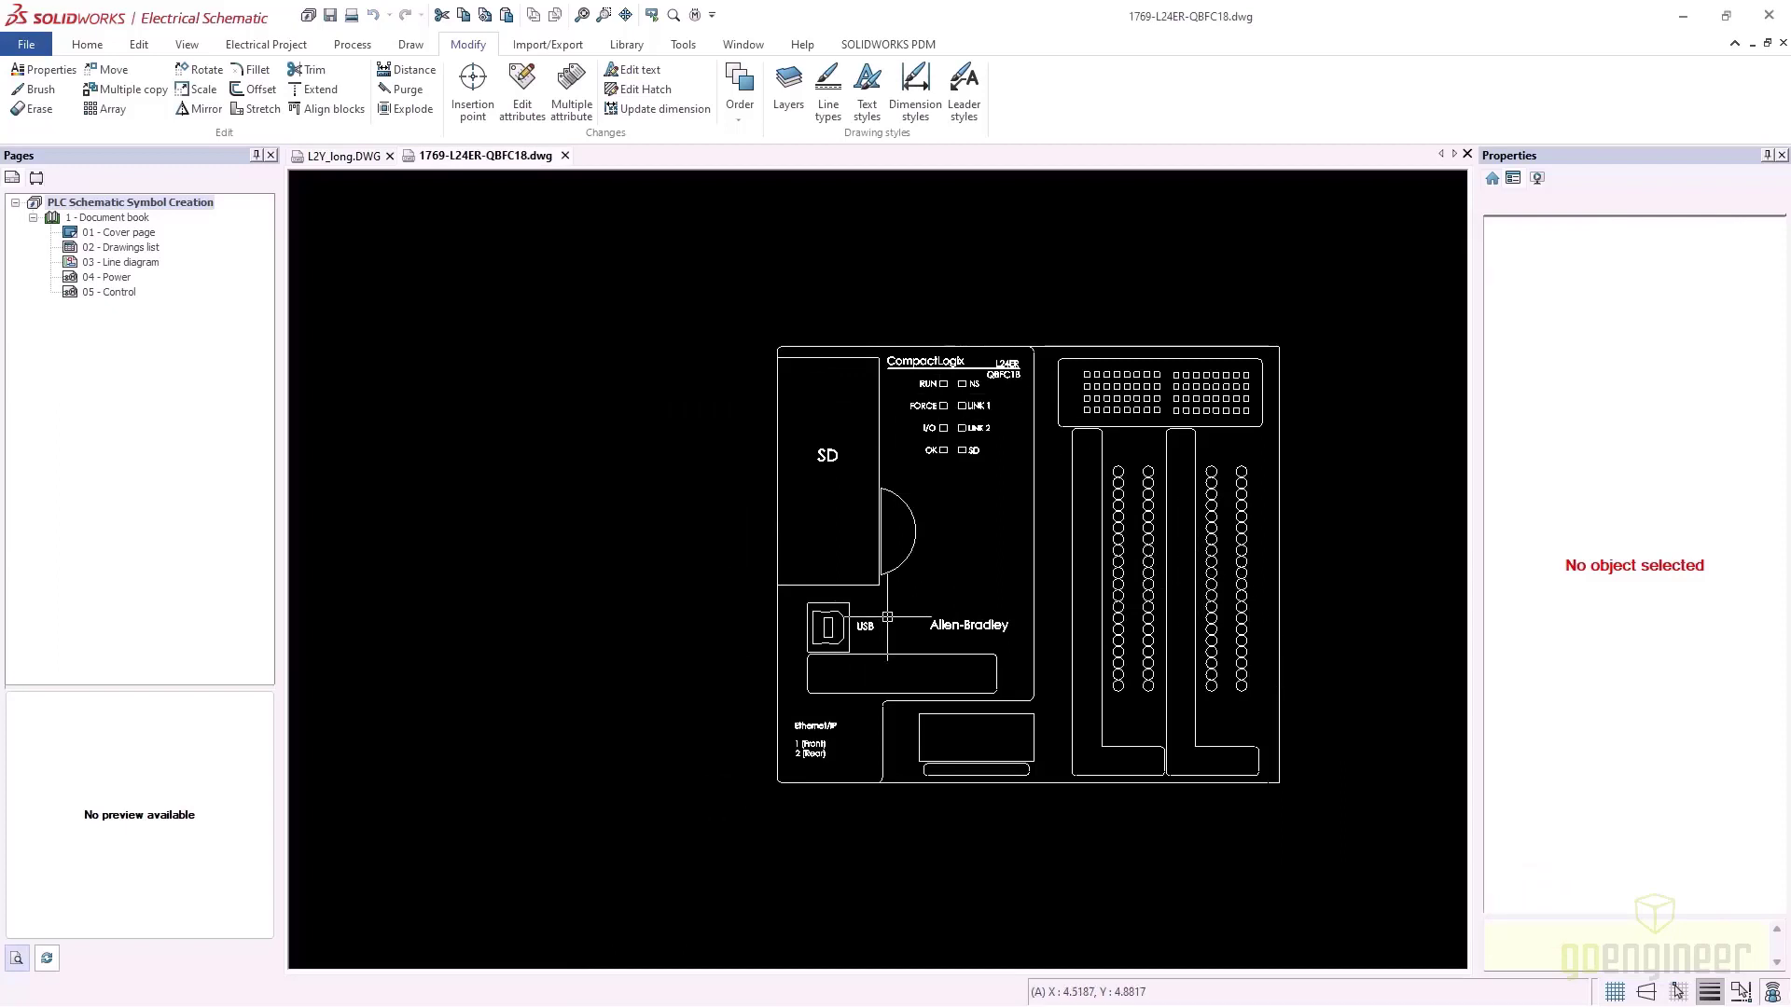
{"action": "left_click", "coordinate": [625, 44]}
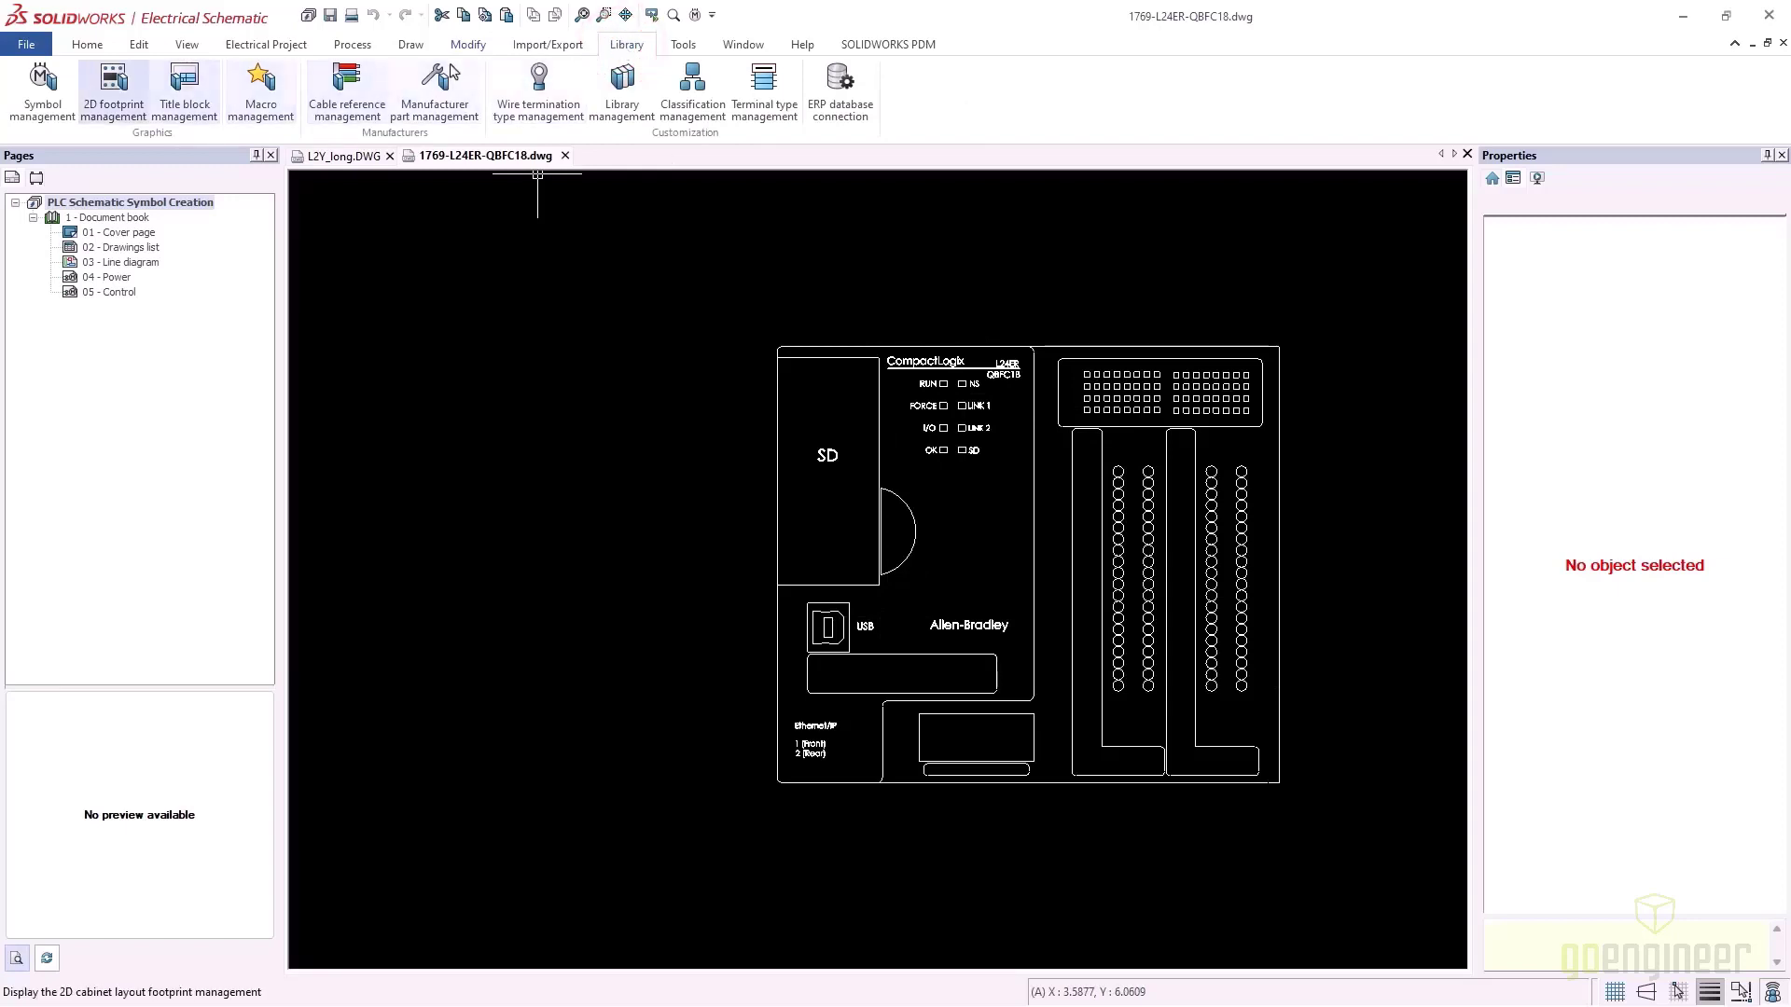
Create a new symbol titled 1769 TEST and file it in the USER library
{"action": "left_click", "coordinate": [42, 86]}
{"action": "left_click", "coordinate": [418, 262]}
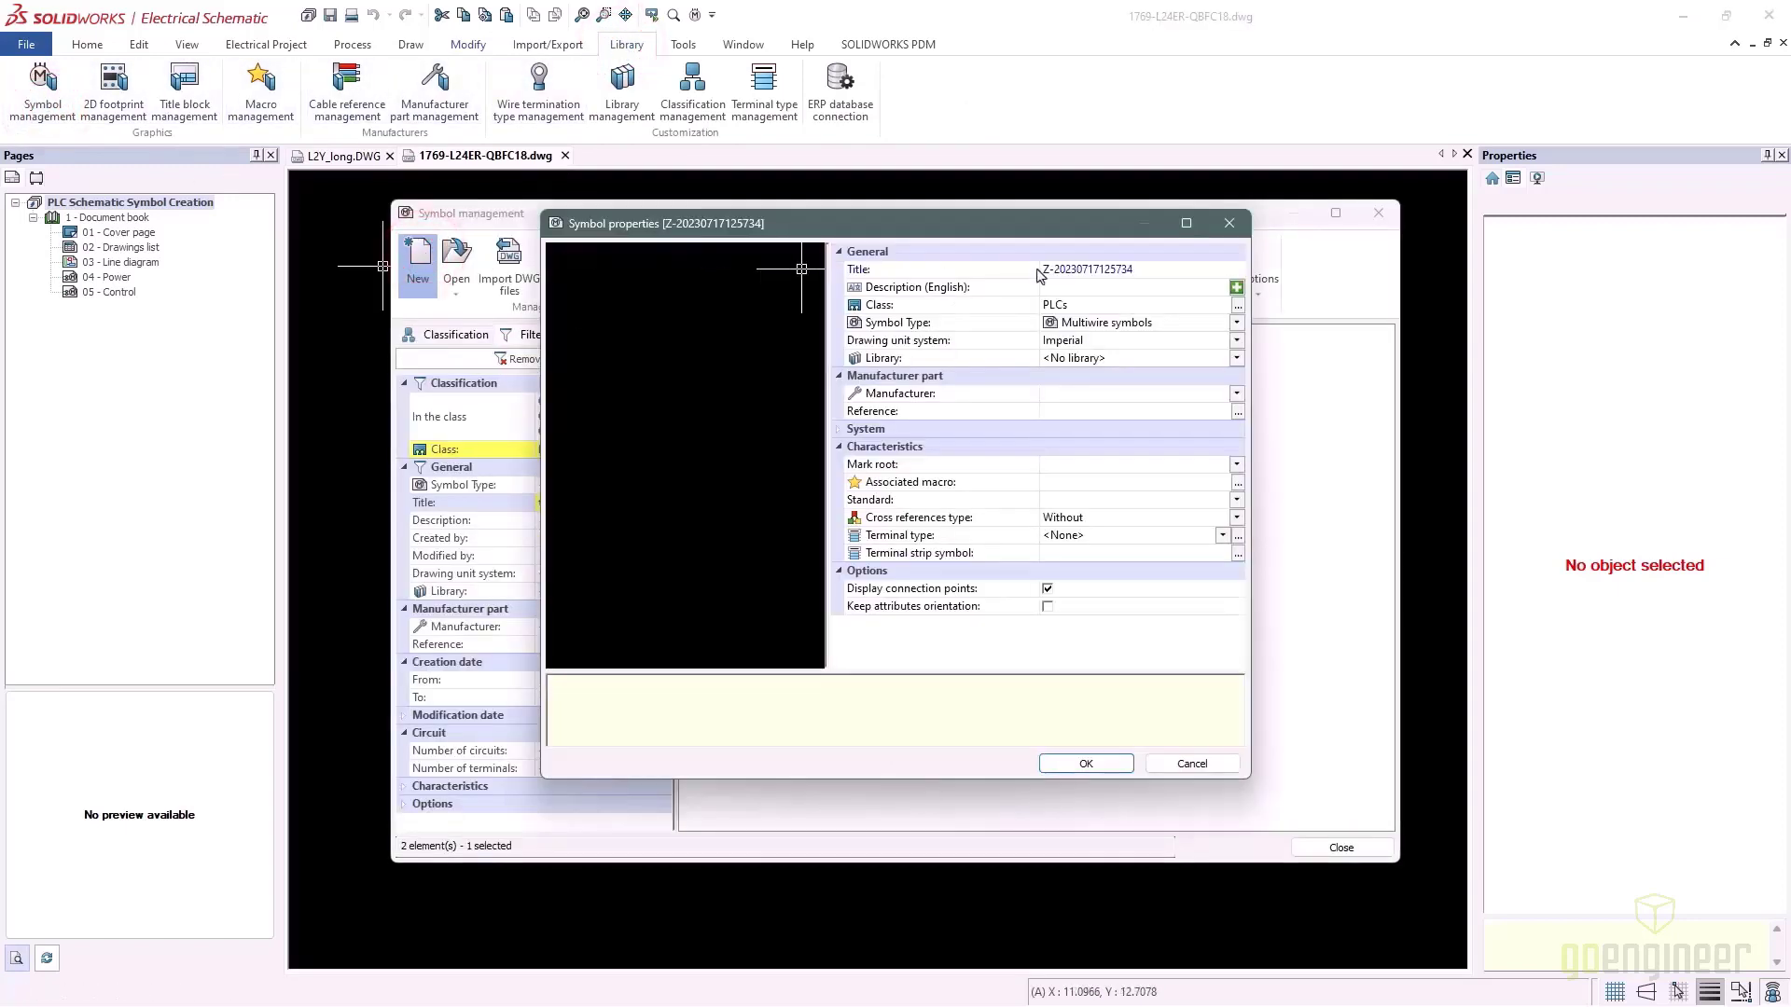
{"action": "left_click", "coordinate": [1164, 272]}
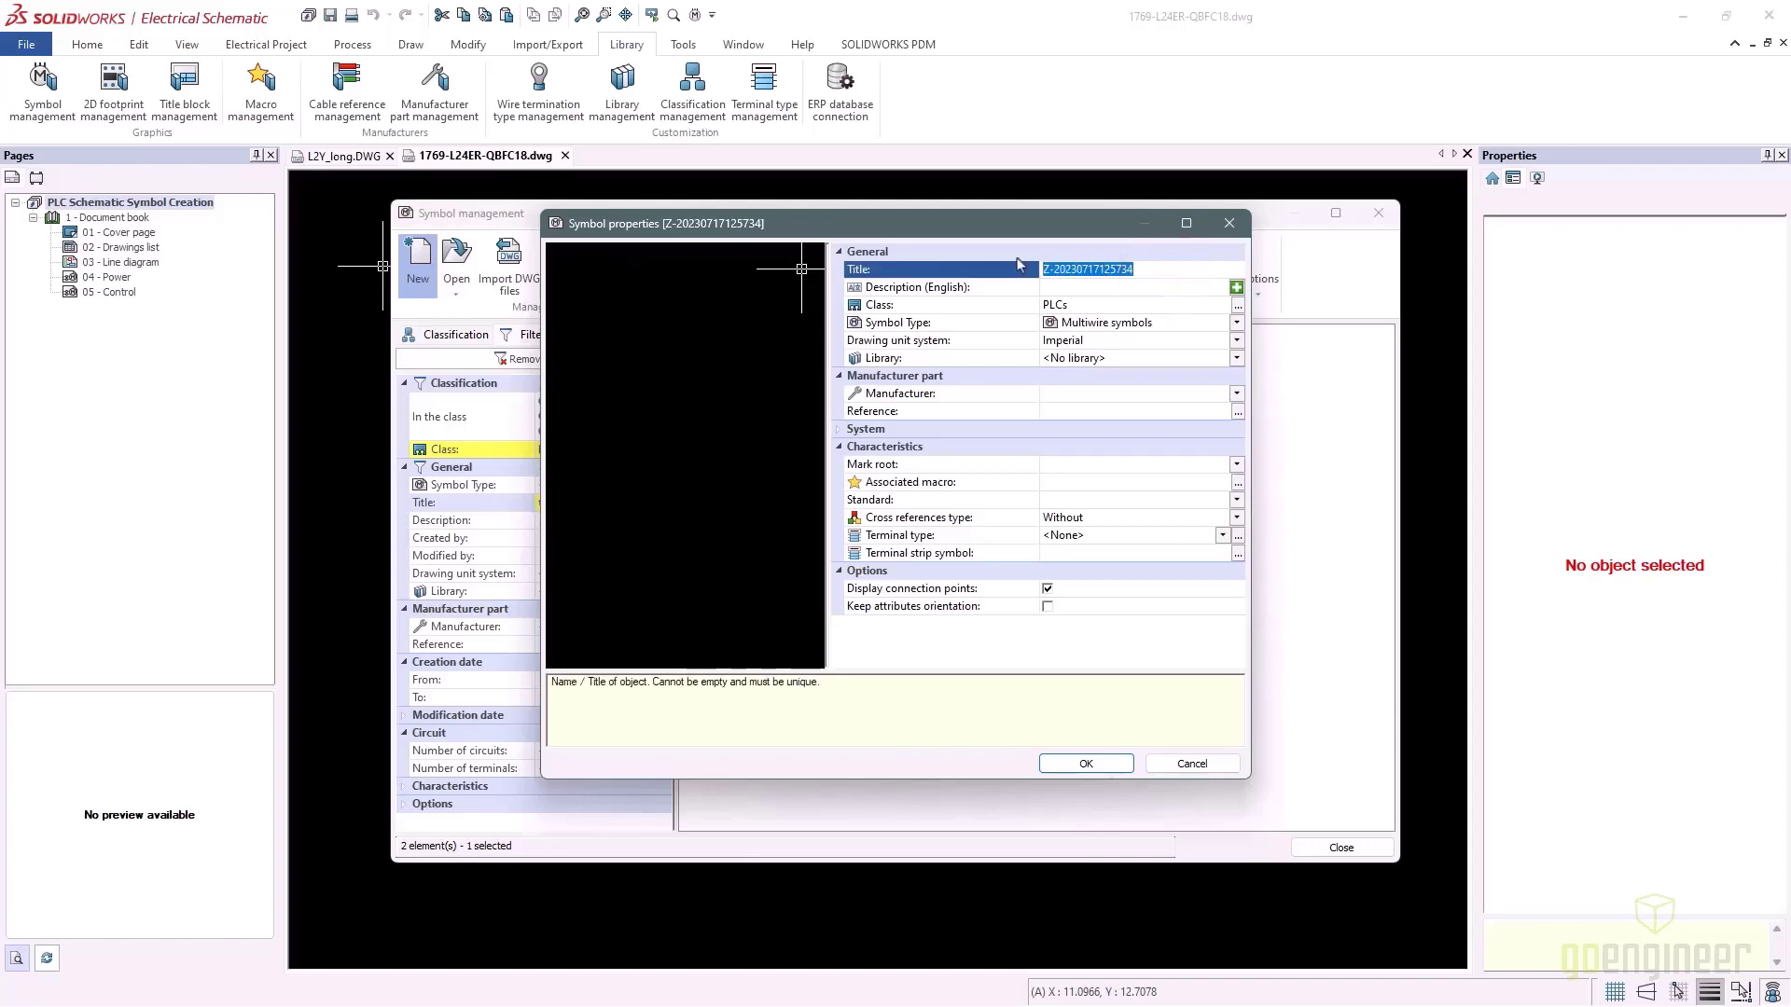
{"action": "type", "text": "1"}
{"action": "left_click", "coordinate": [1117, 360]}
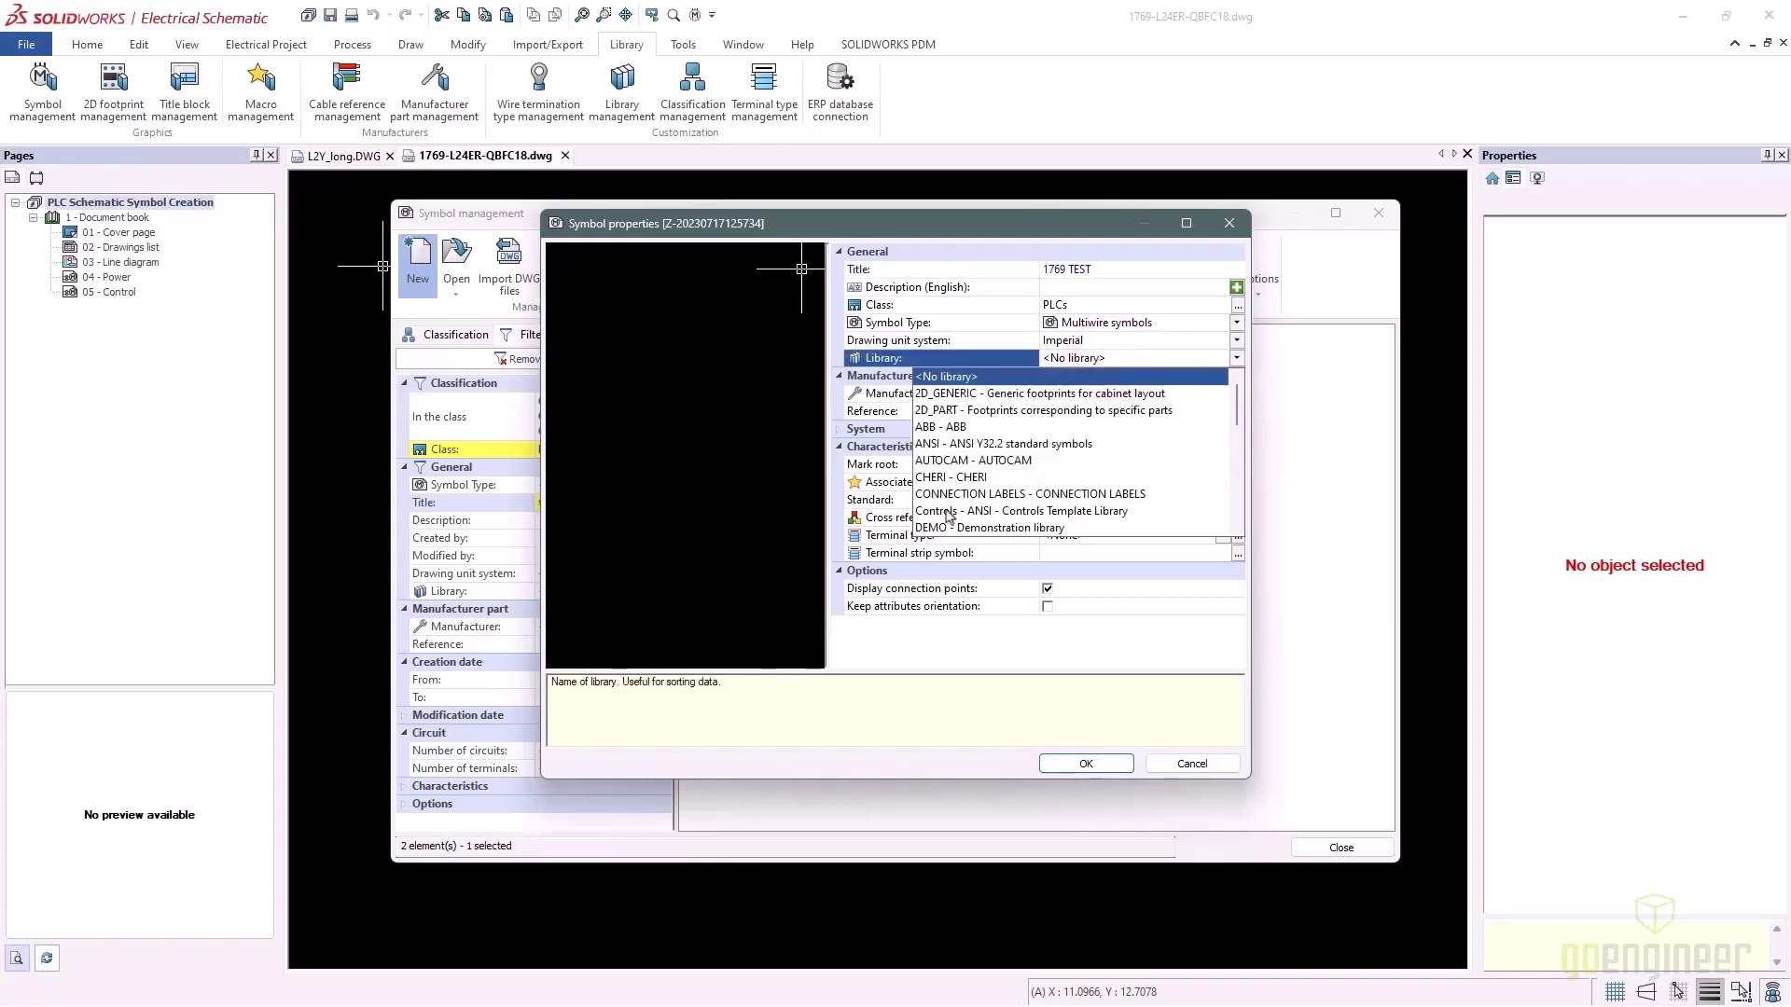
{"action": "scroll", "coordinate": [949, 515], "scroll_direction": "down", "scroll_amount": 1}
{"action": "scroll", "coordinate": [949, 515], "scroll_direction": "down", "scroll_amount": 5}
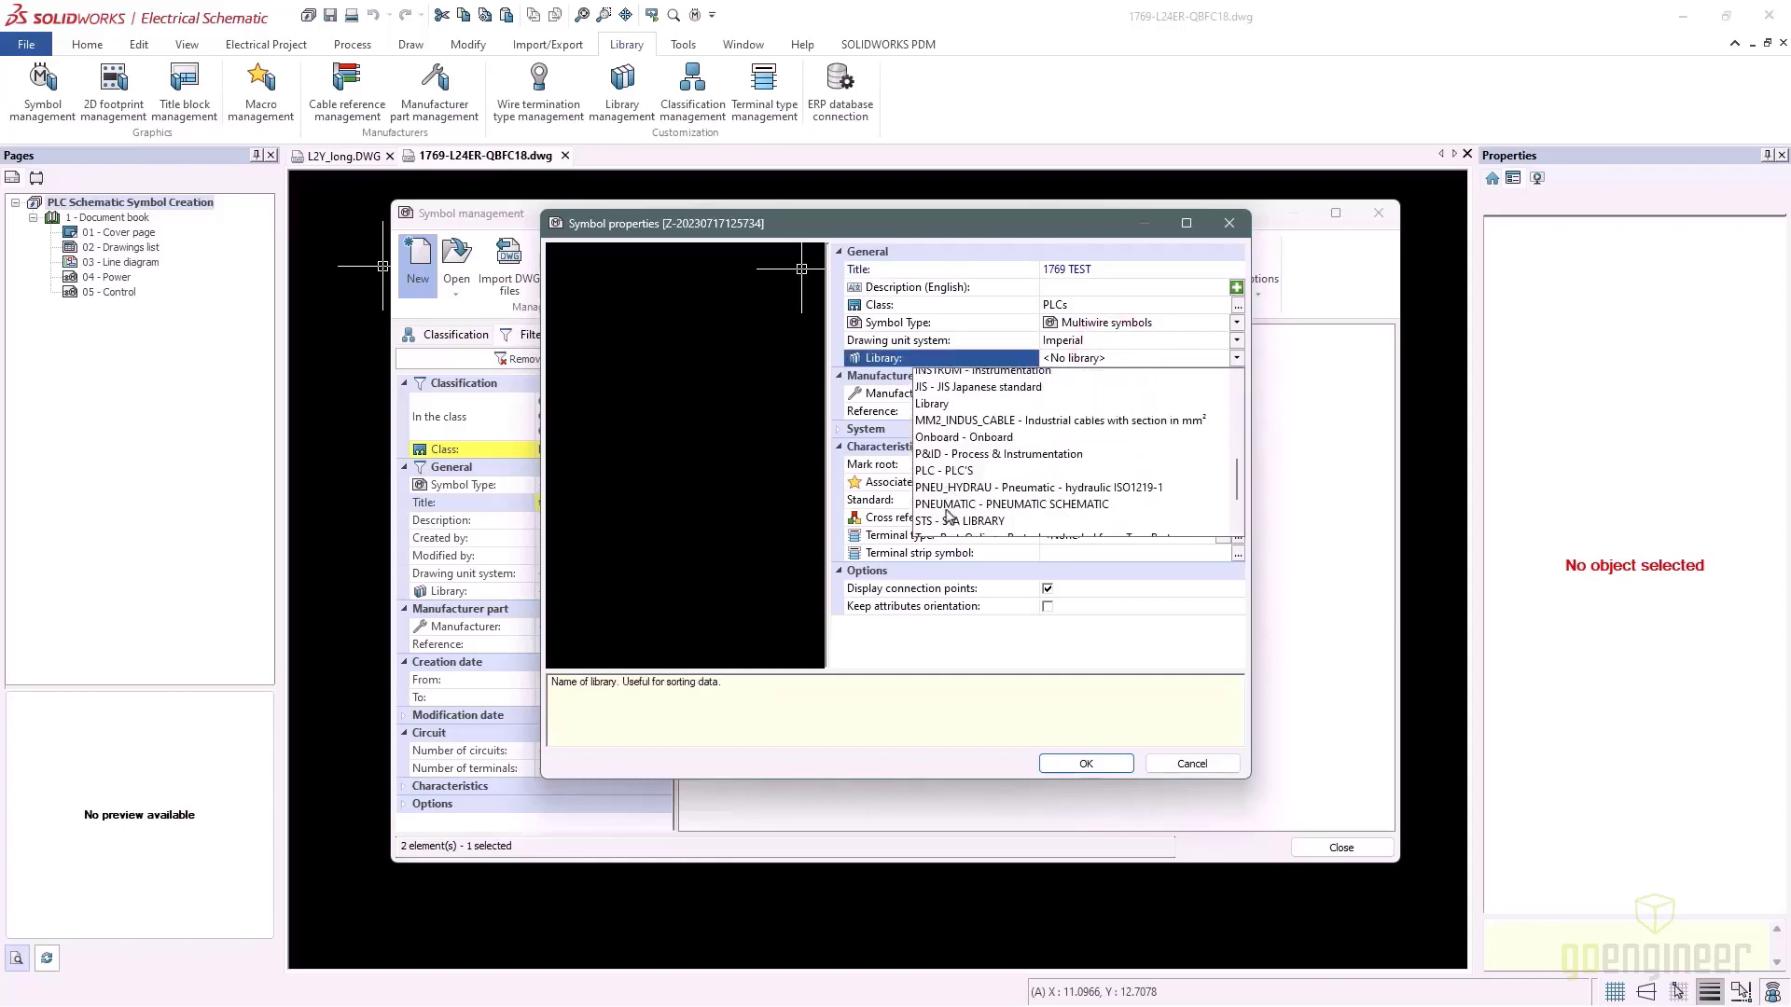
{"action": "scroll", "coordinate": [948, 514], "scroll_direction": "down", "scroll_amount": 2}
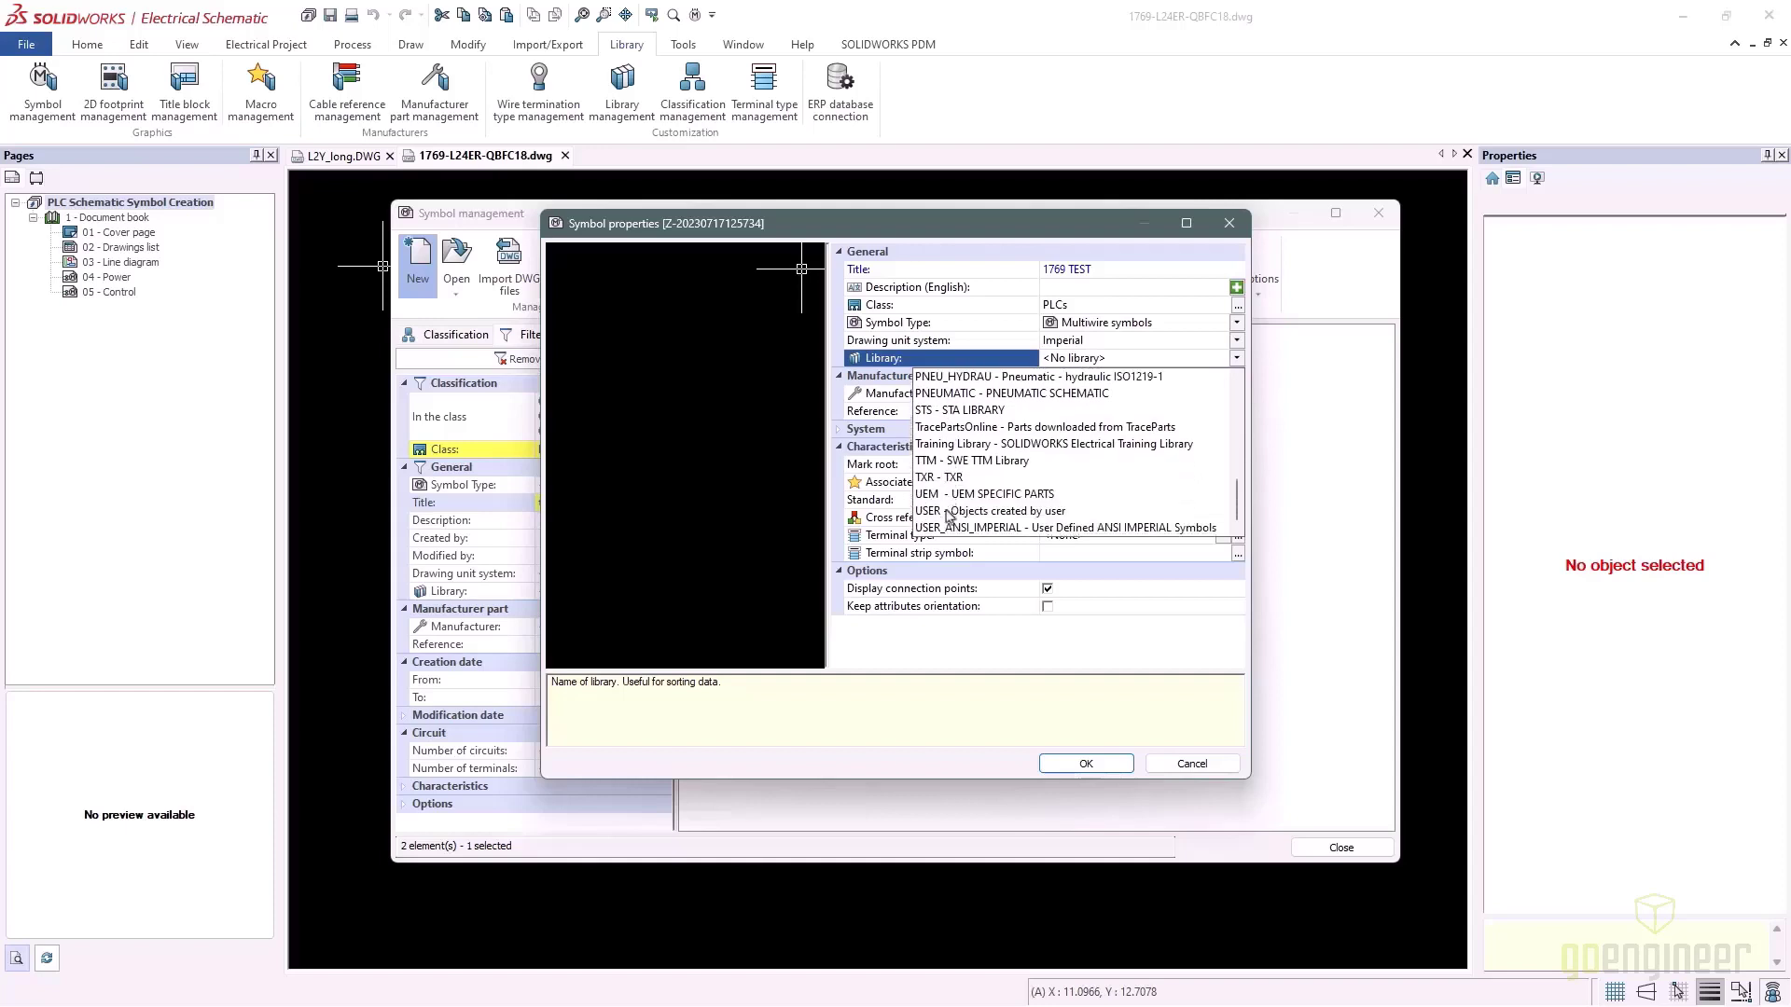
{"action": "left_click", "coordinate": [948, 512]}
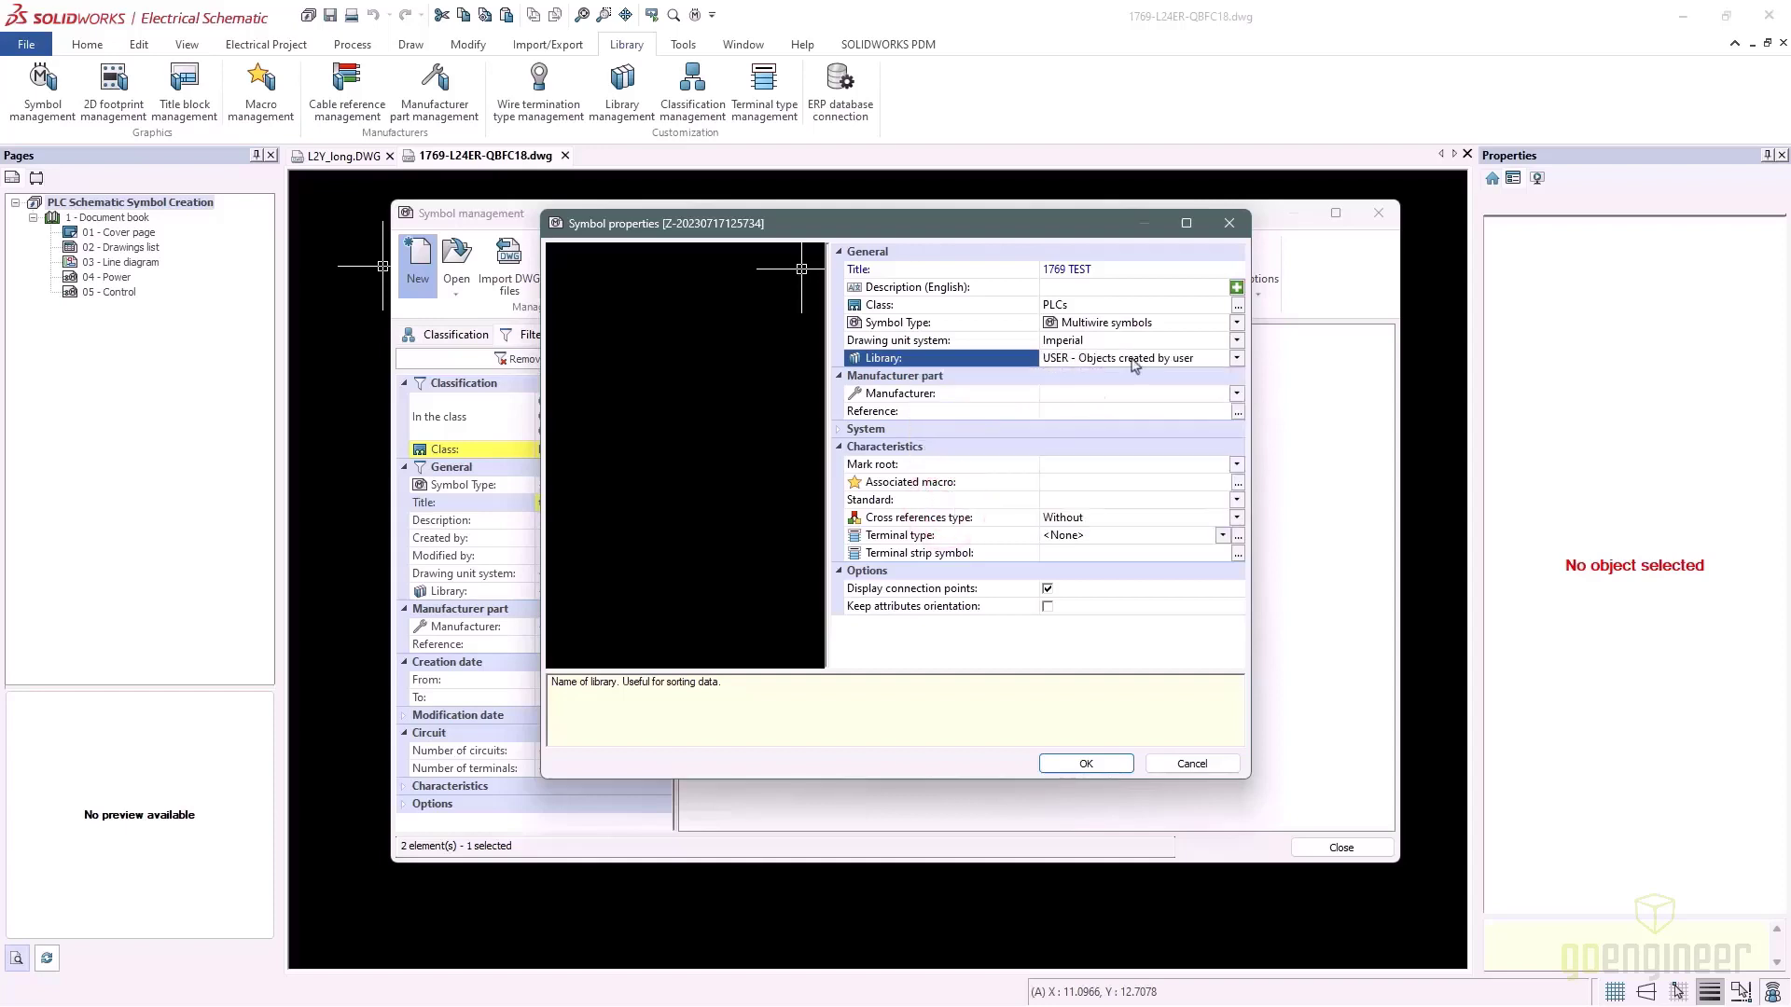
Enter the English description, confirm the PLCs multiwire symbol, and open it for editing
{"action": "left_click", "coordinate": [1069, 286]}
{"action": "type", "text": "1769 test"}
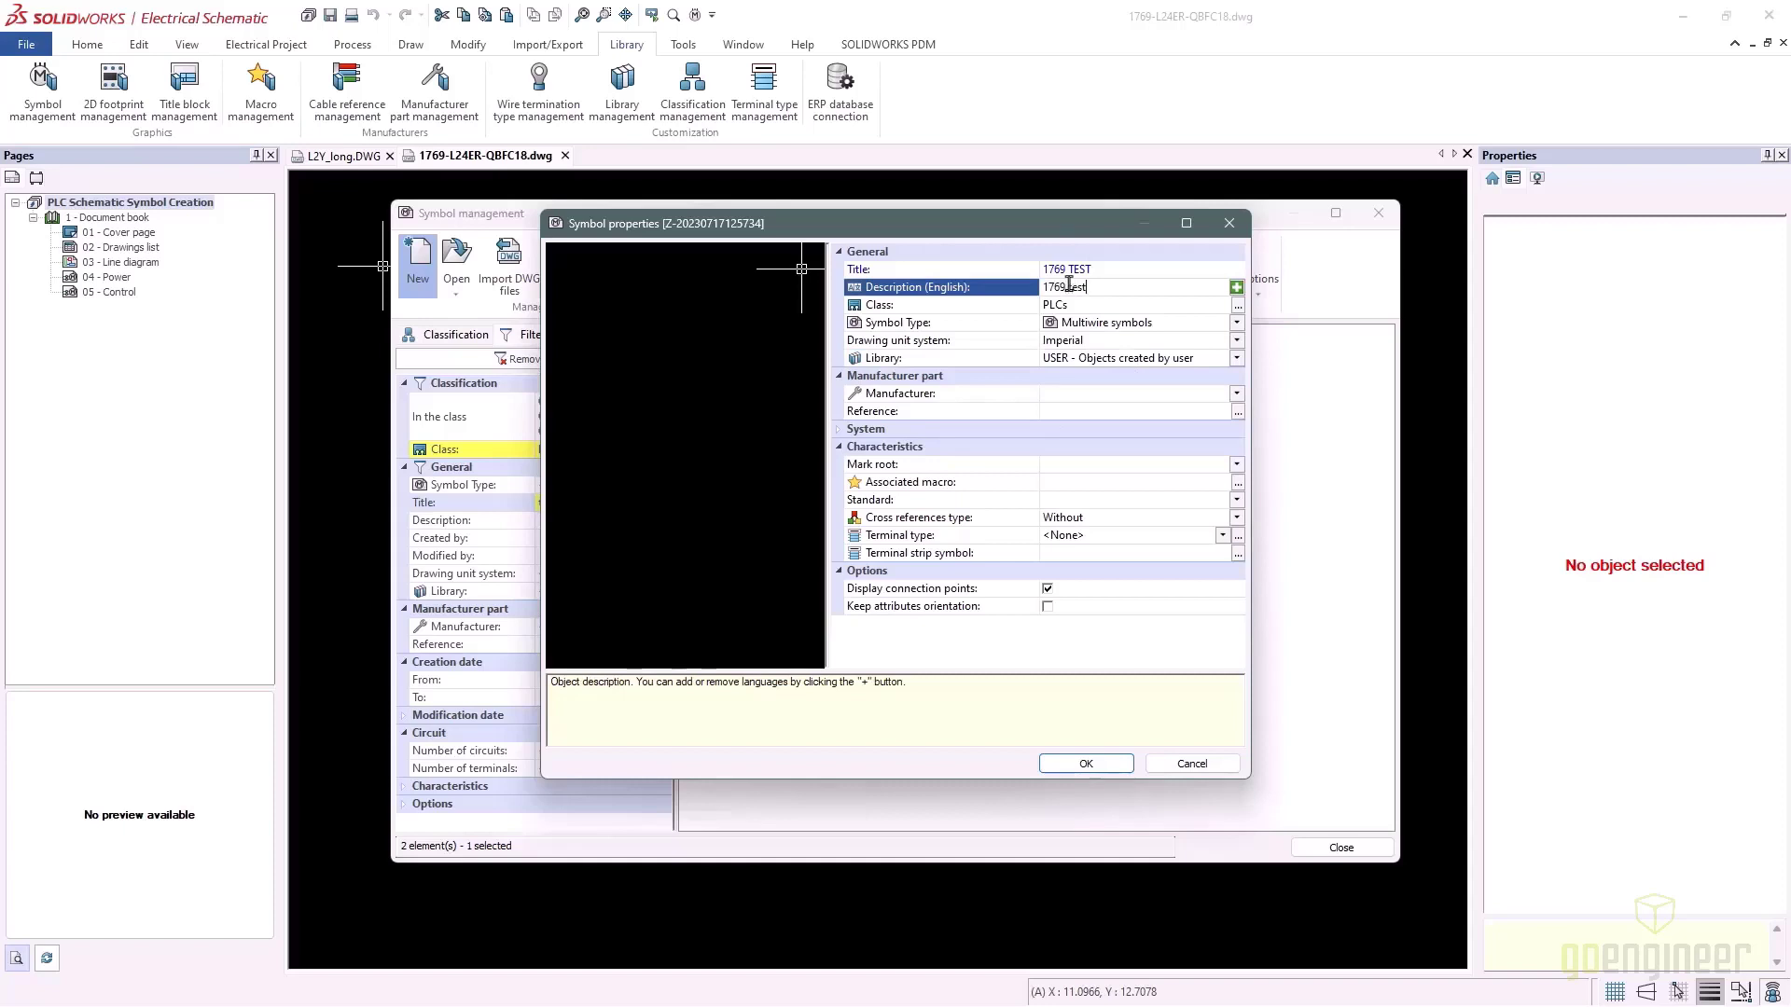
{"action": "left_click", "coordinate": [1084, 763]}
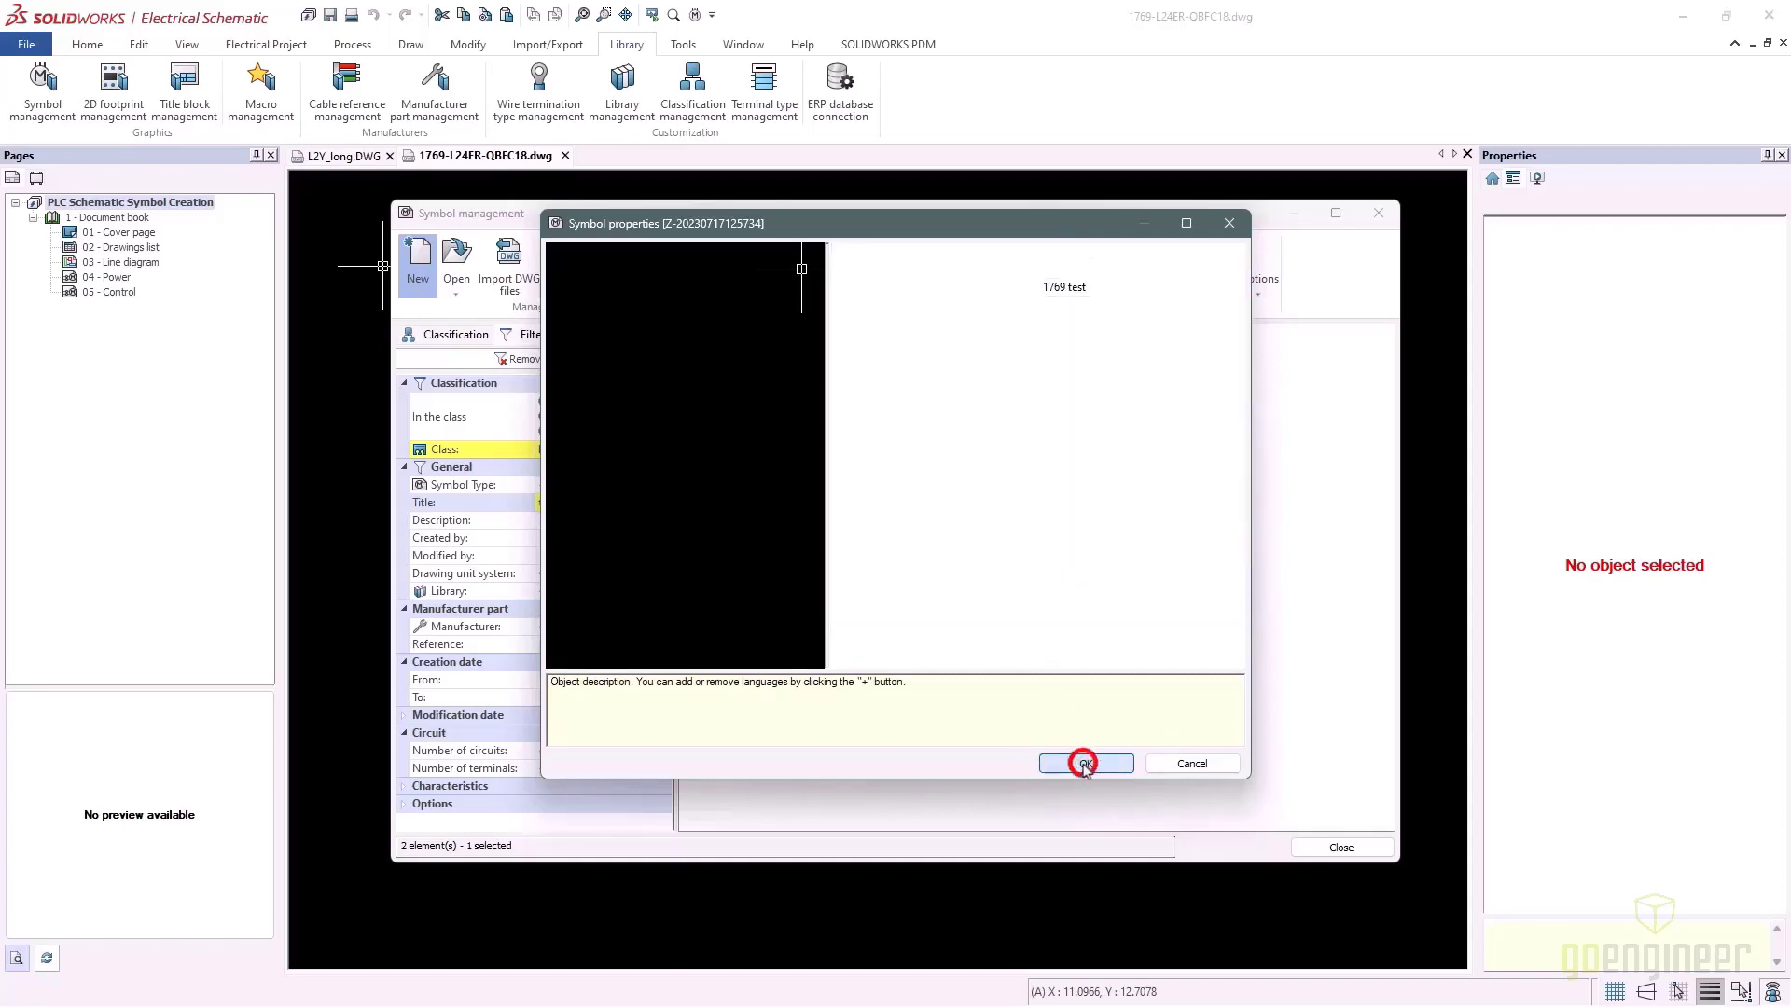
{"action": "left_click", "coordinate": [967, 411]}
{"action": "double_click", "coordinate": [968, 410]}
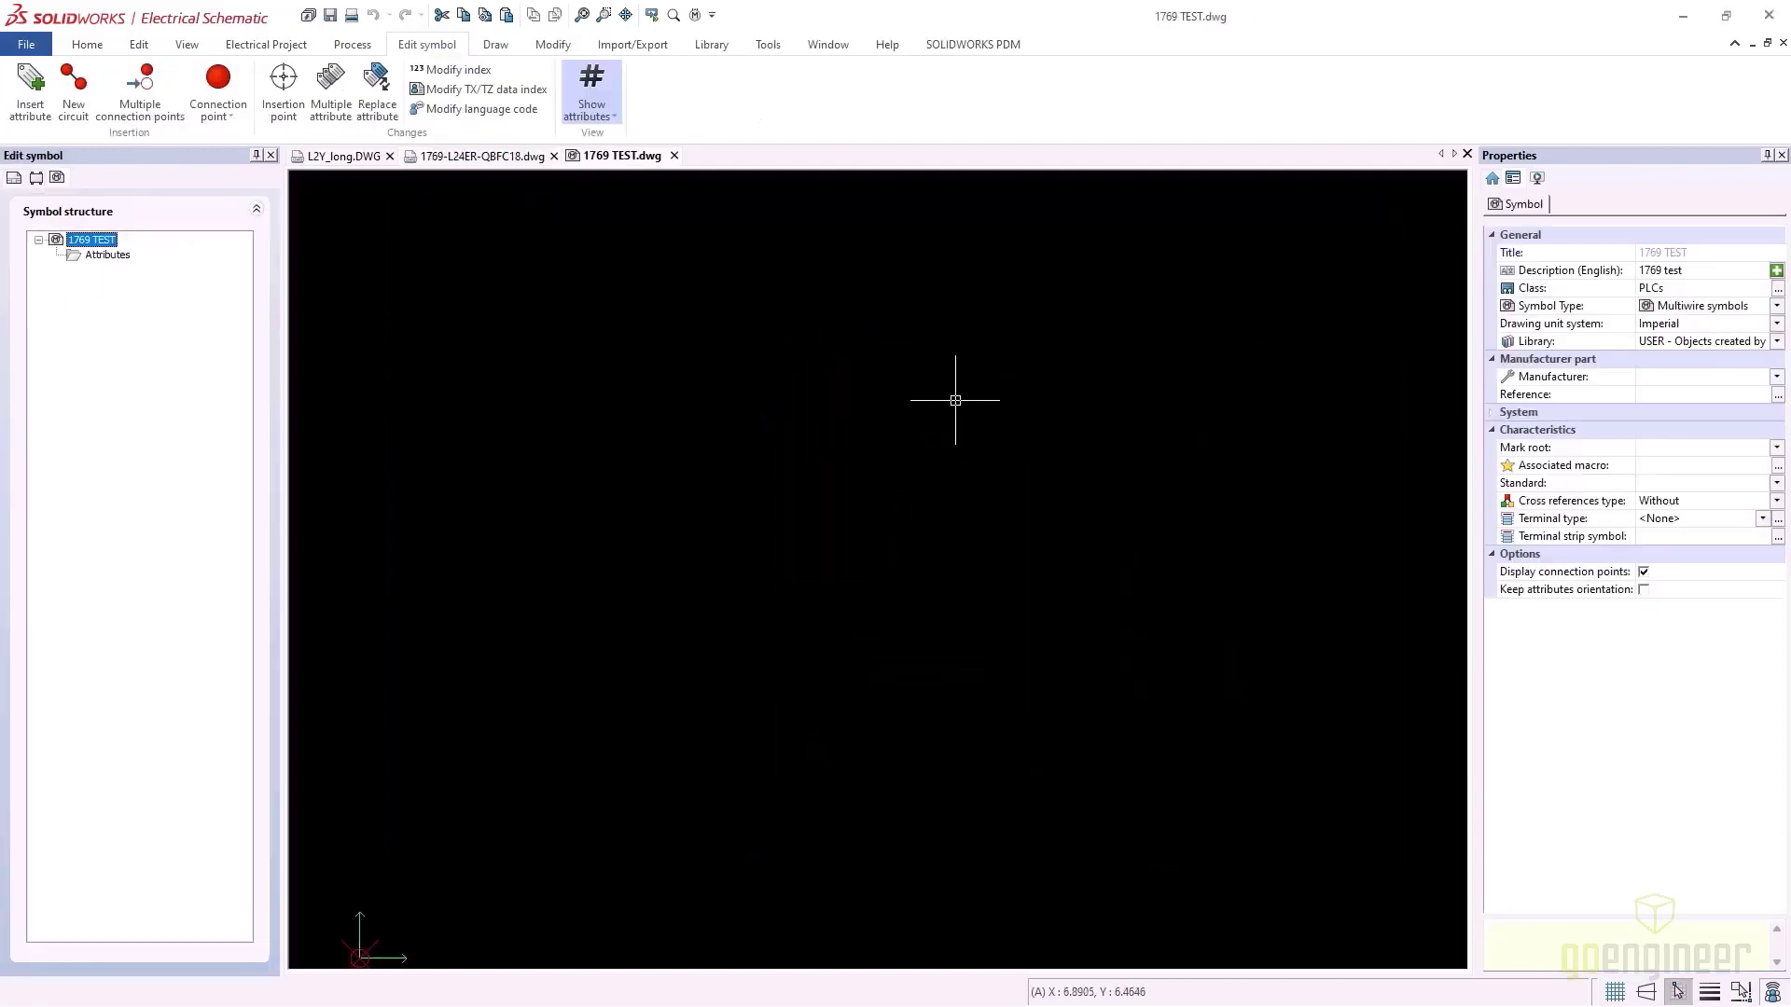
Copy the whole 1769-L24ER-QBFC18 outline with its top-left corner as base point
{"action": "left_click", "coordinate": [474, 157]}
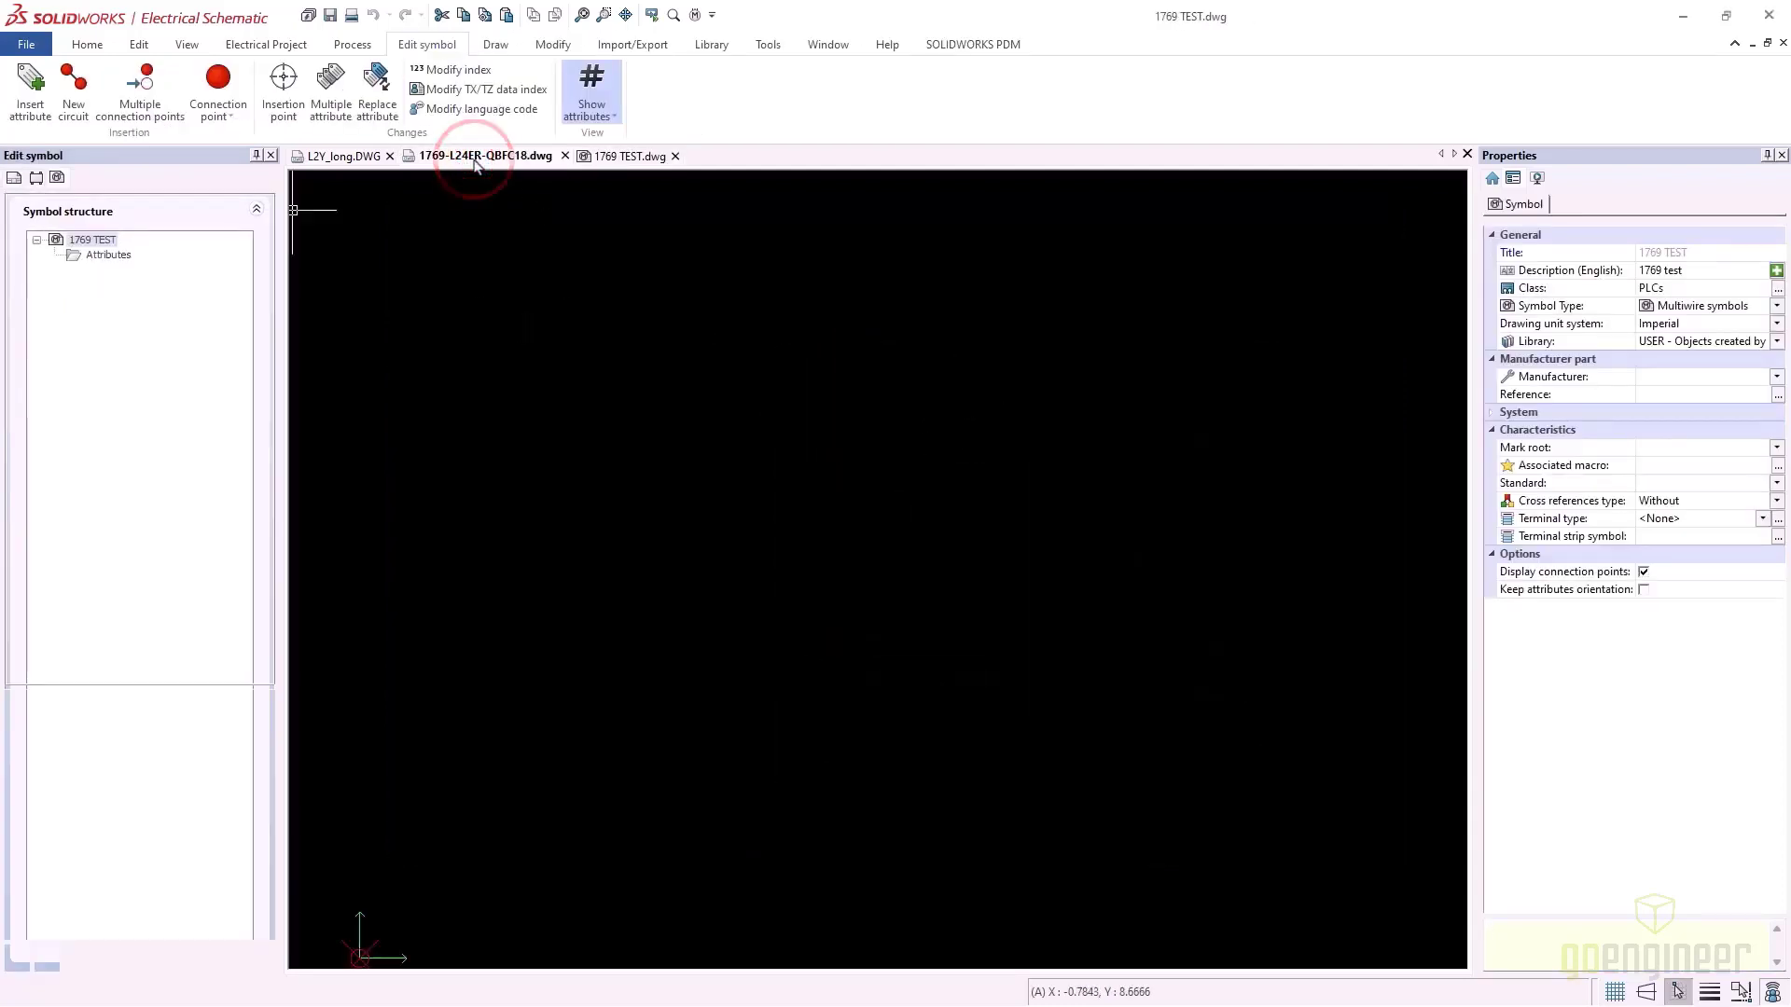
{"action": "left_click", "coordinate": [680, 268]}
{"action": "left_click", "coordinate": [1378, 824]}
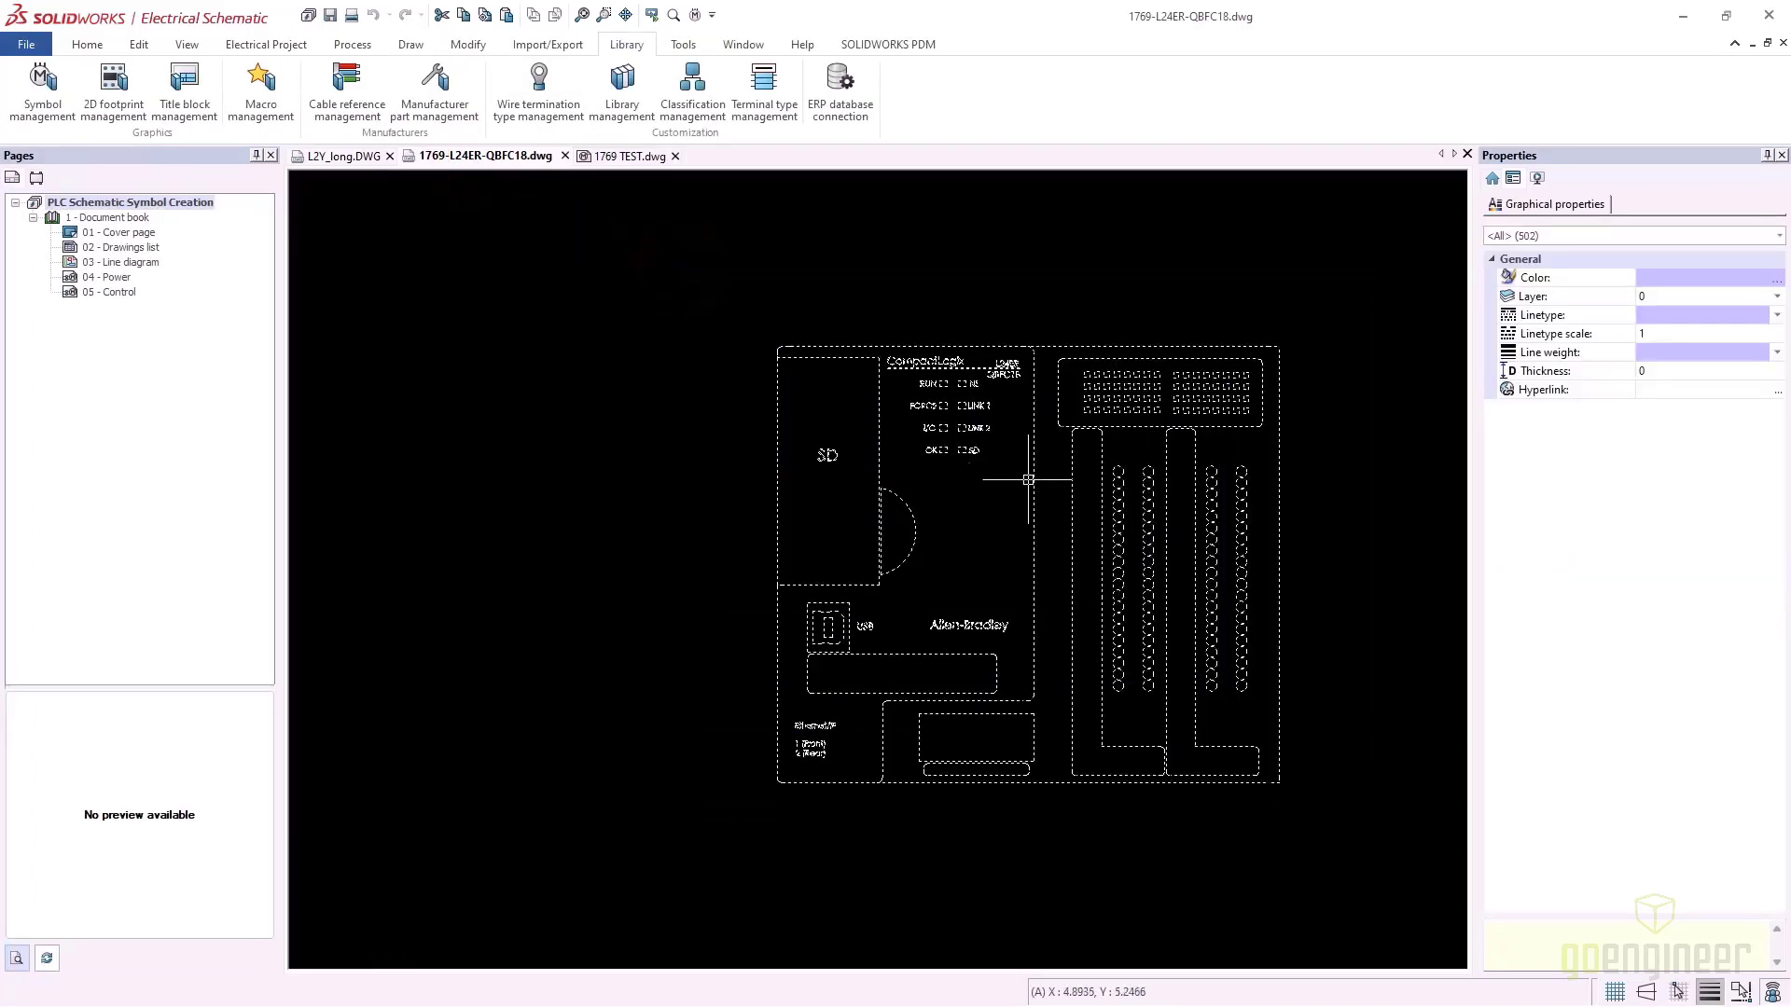
{"action": "right_click", "coordinate": [880, 410]}
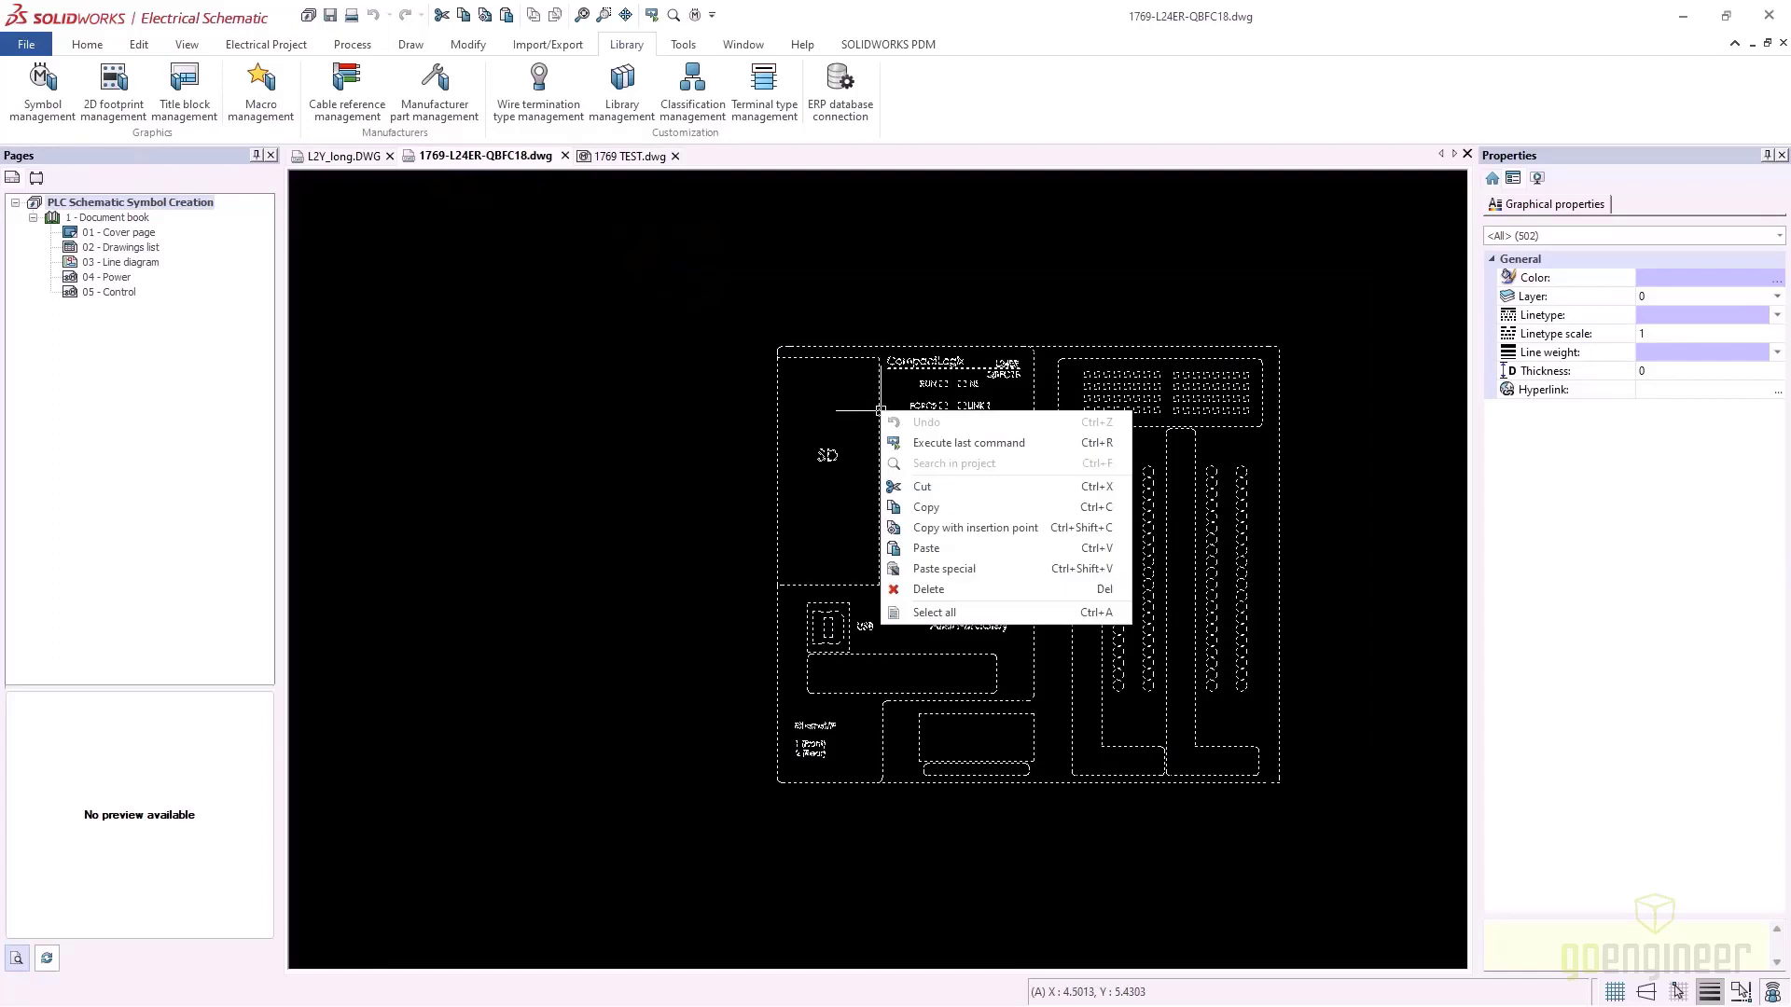
{"action": "left_click", "coordinate": [953, 528]}
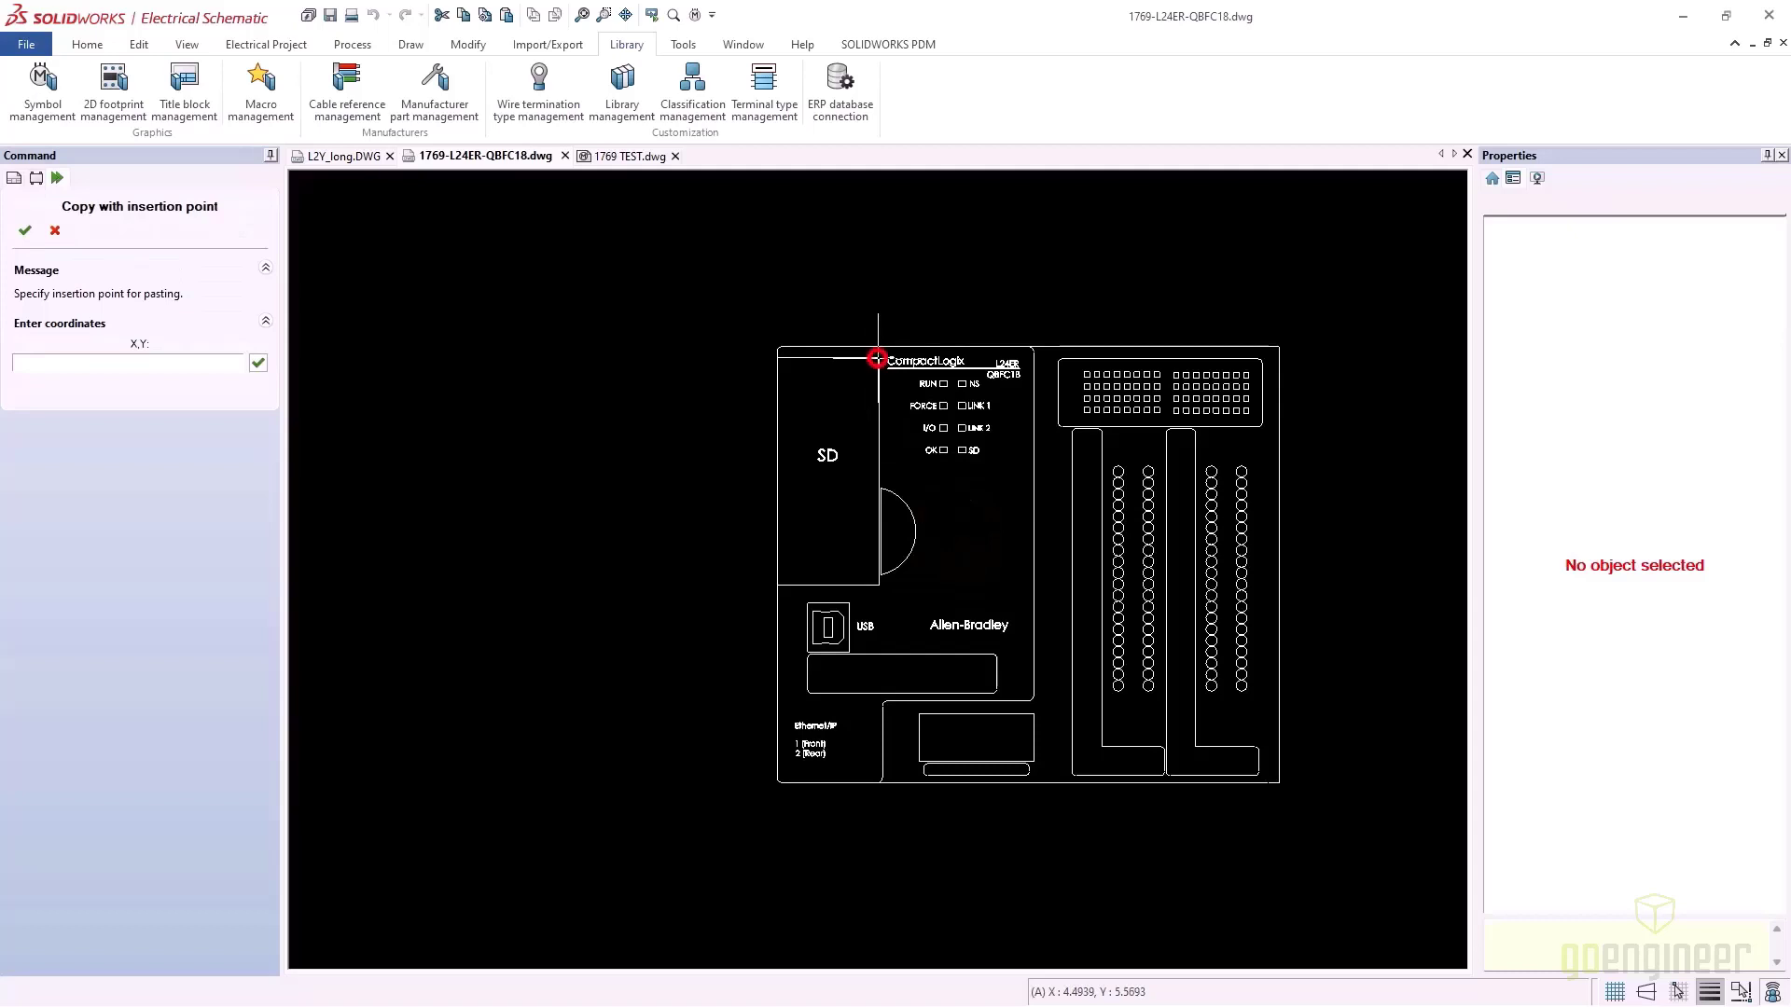
{"action": "left_click", "coordinate": [876, 358]}
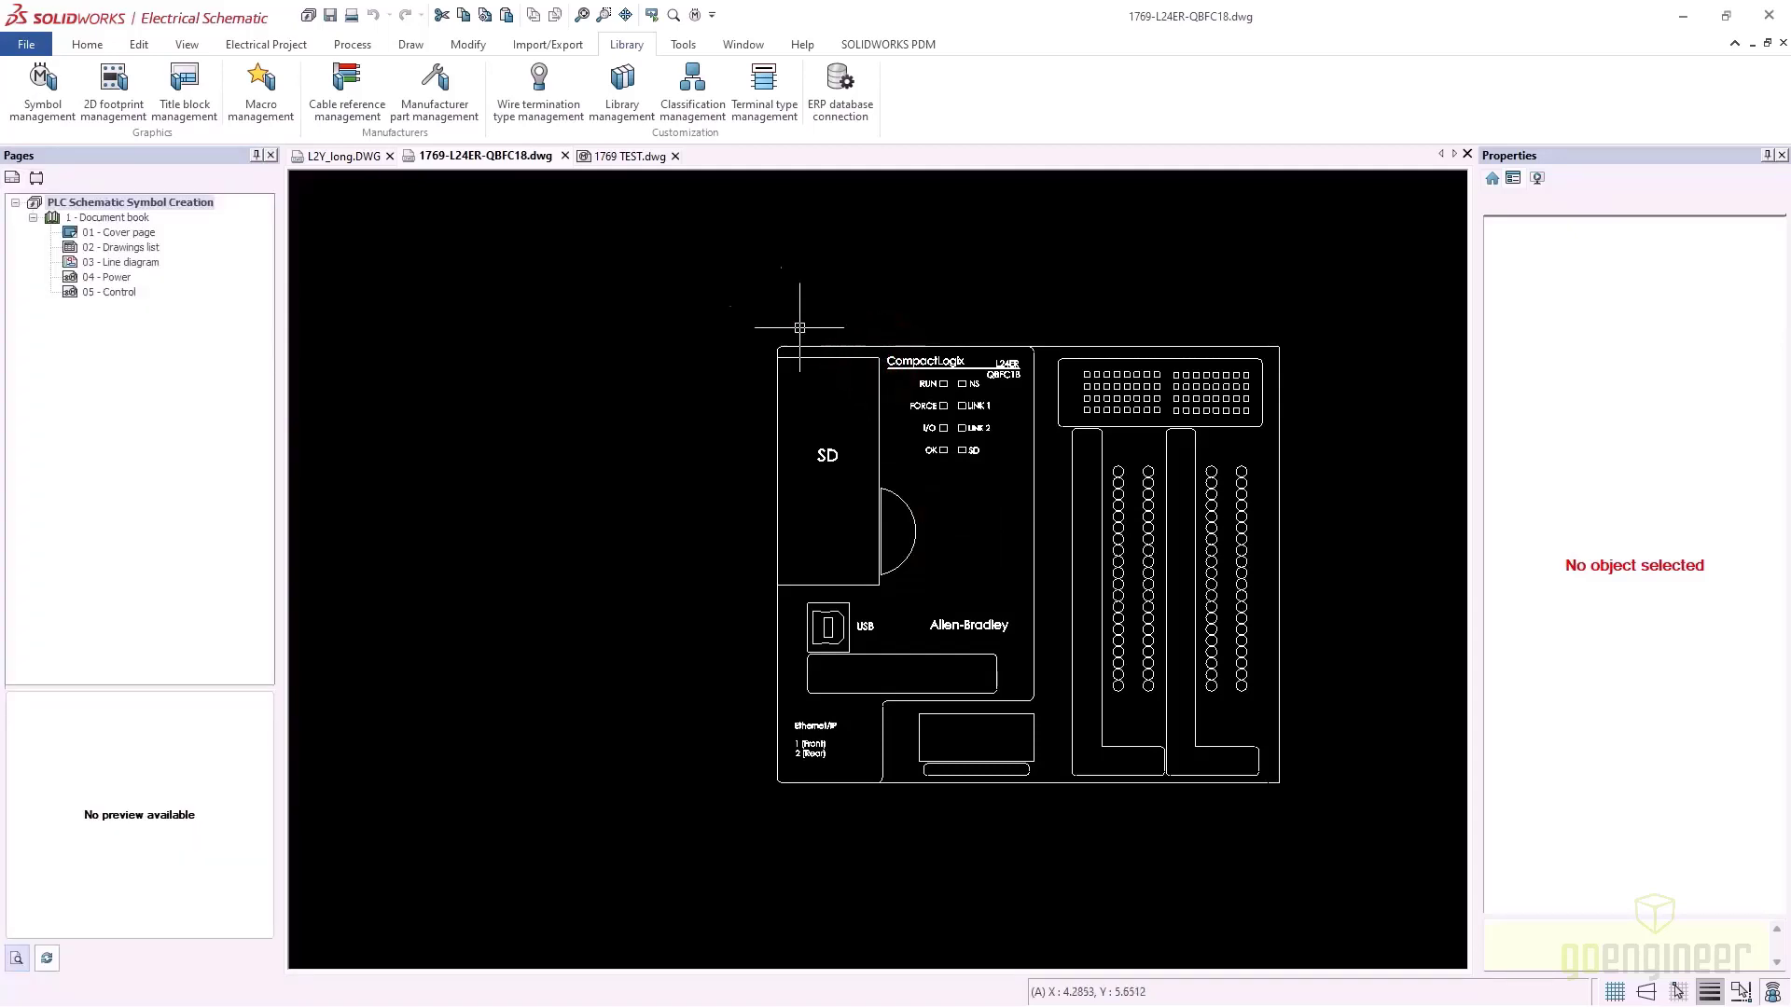
Paste the outline into 1769 TEST.dwg and set the insertion point at its top-left corner
{"action": "left_click", "coordinate": [634, 155]}
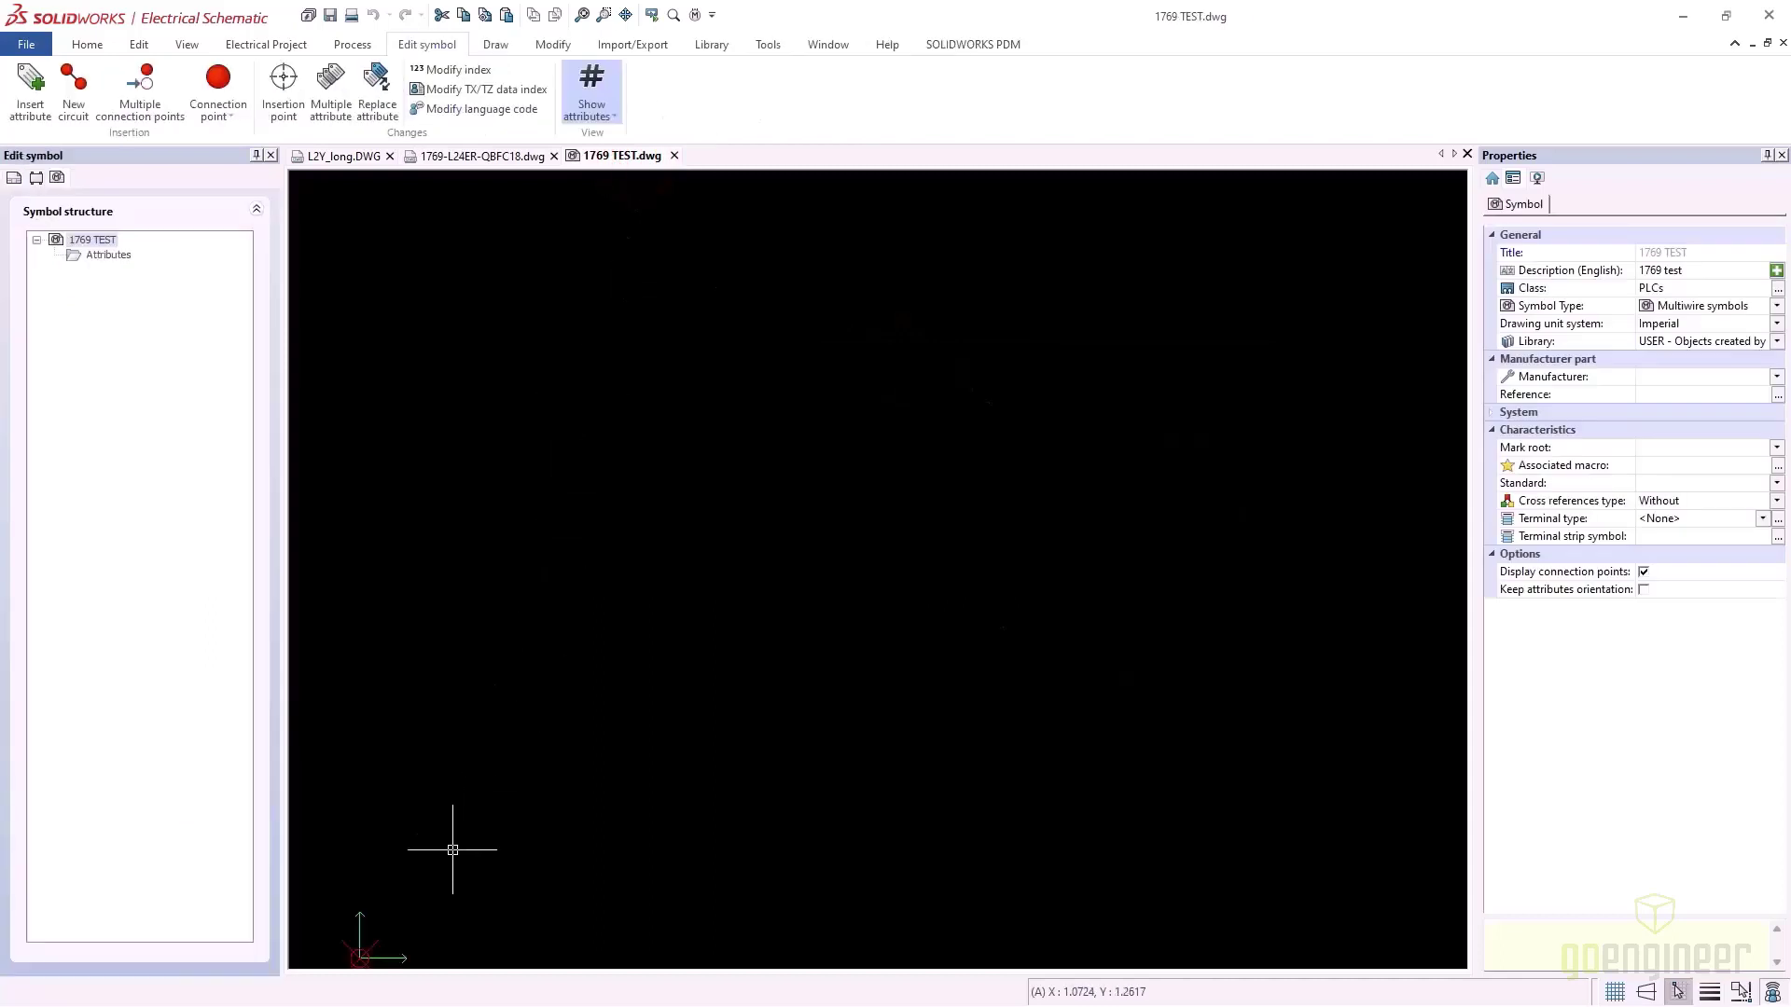
{"action": "right_click", "coordinate": [404, 911]}
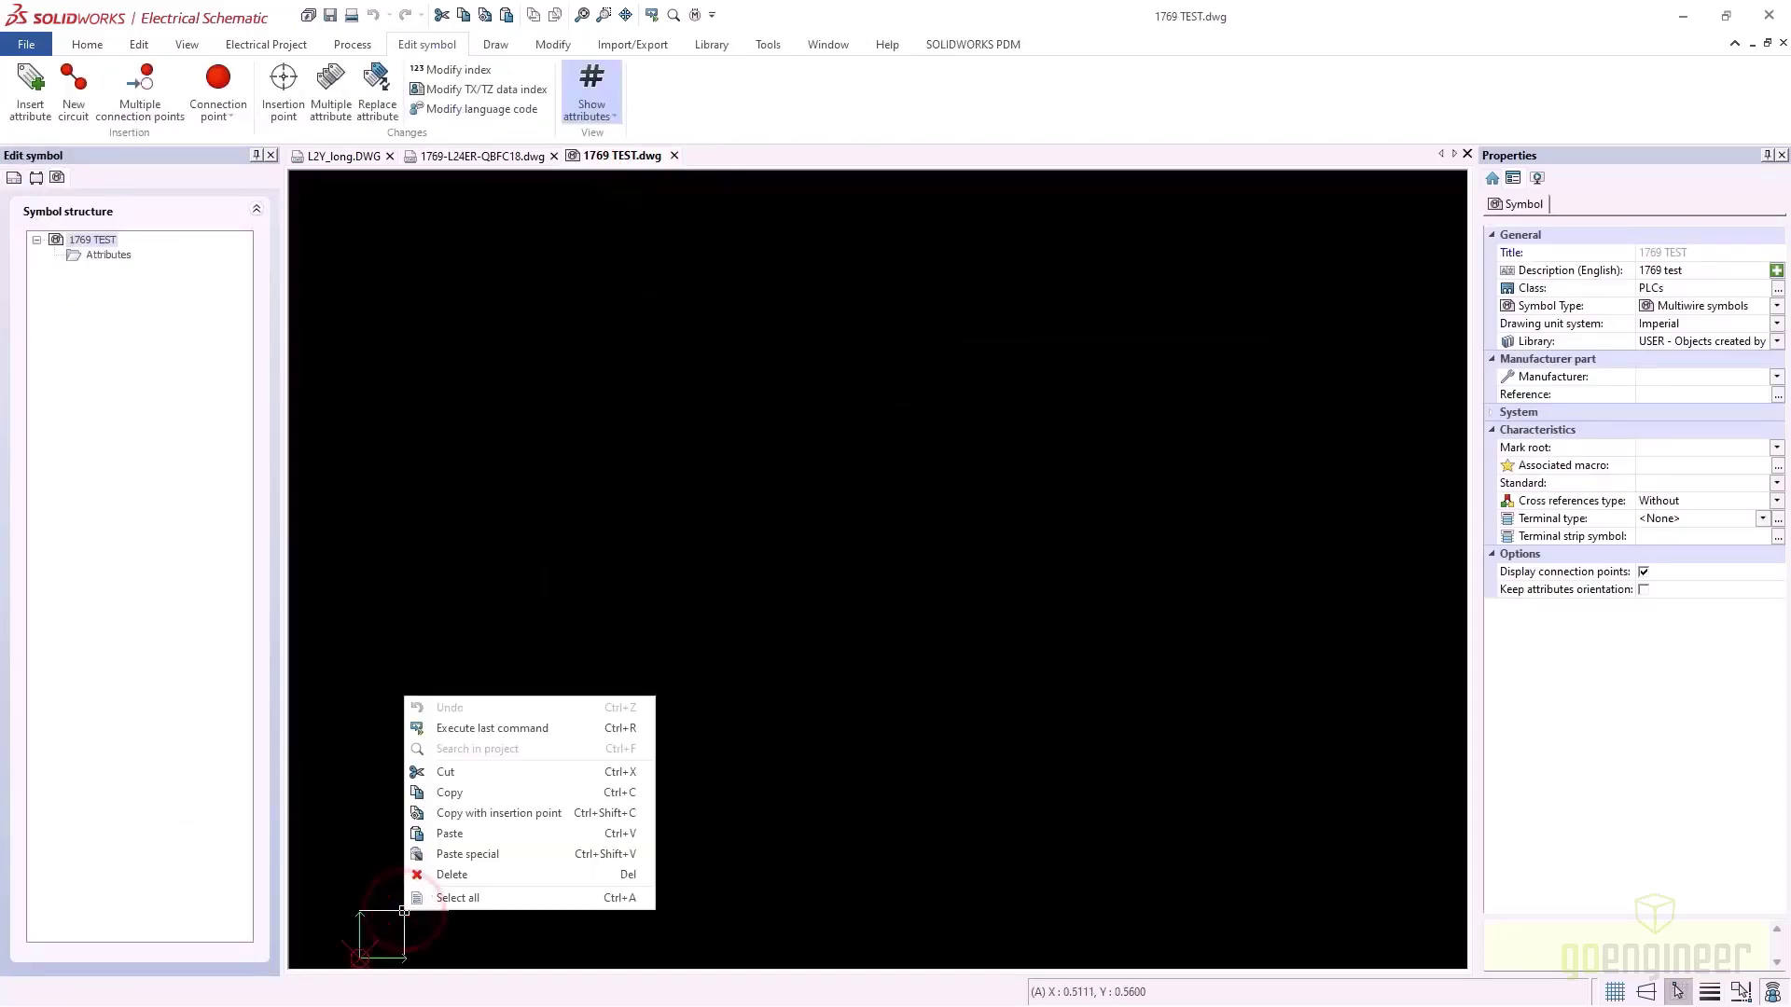
{"action": "left_click", "coordinate": [468, 833]}
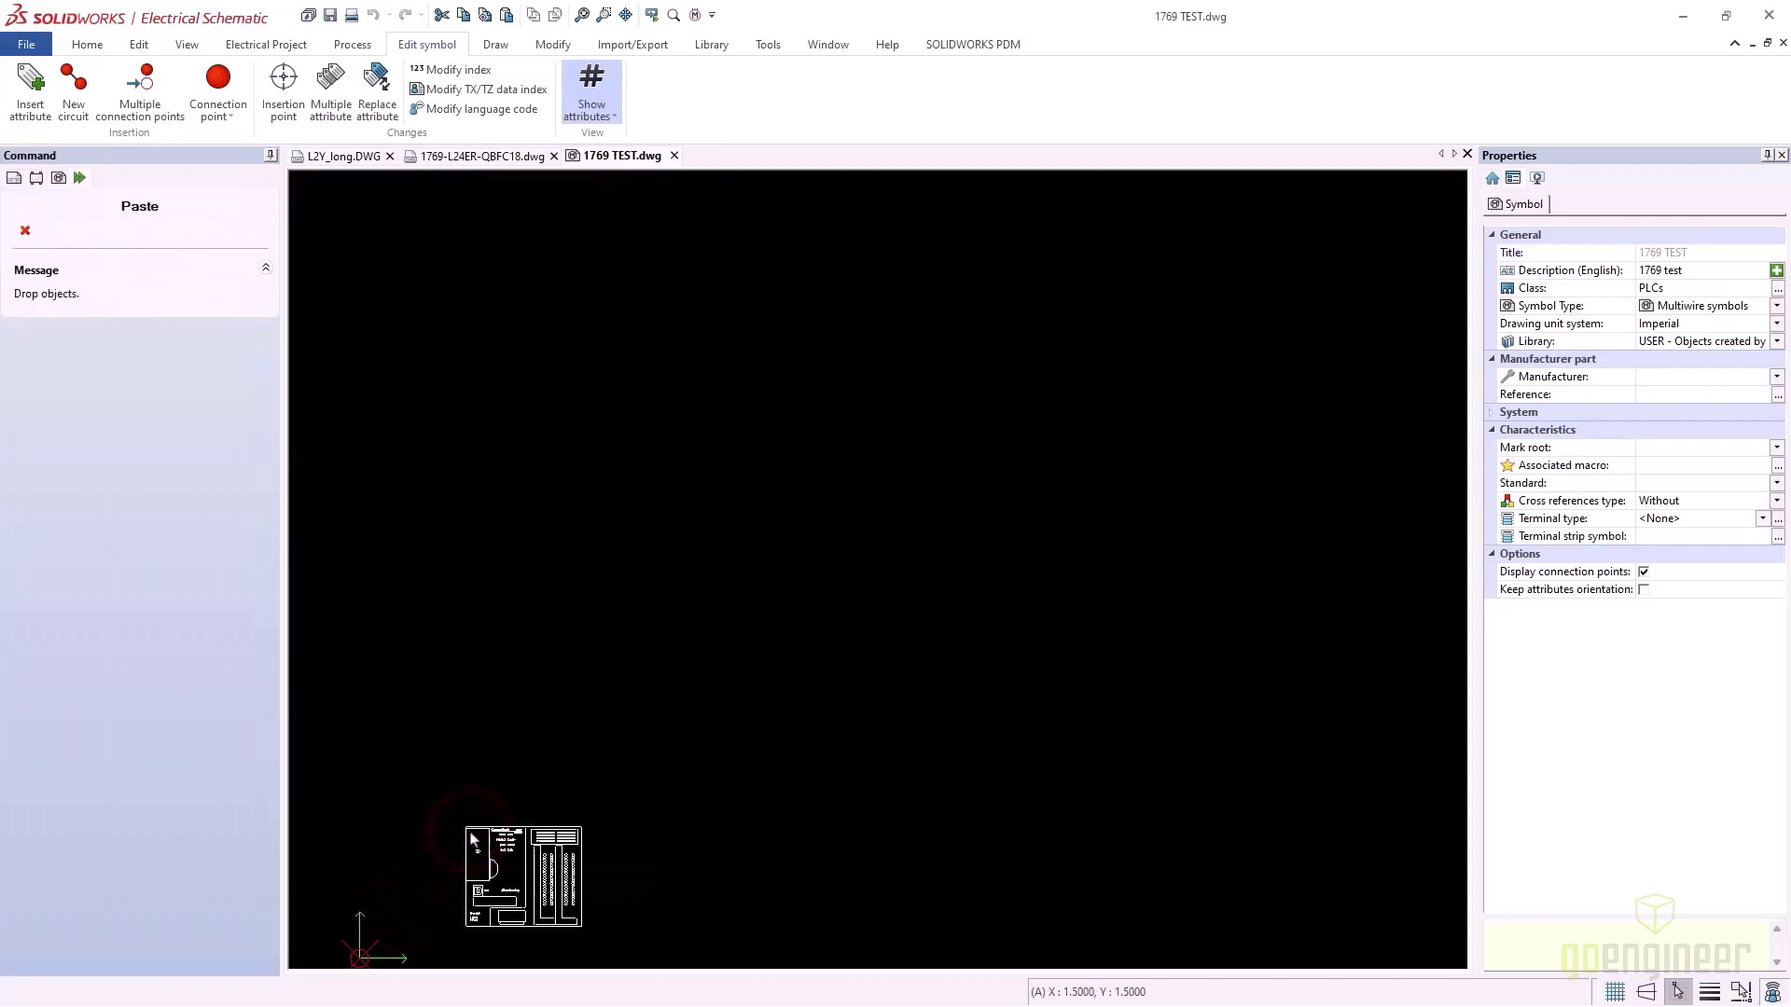
{"action": "left_click", "coordinate": [403, 829]}
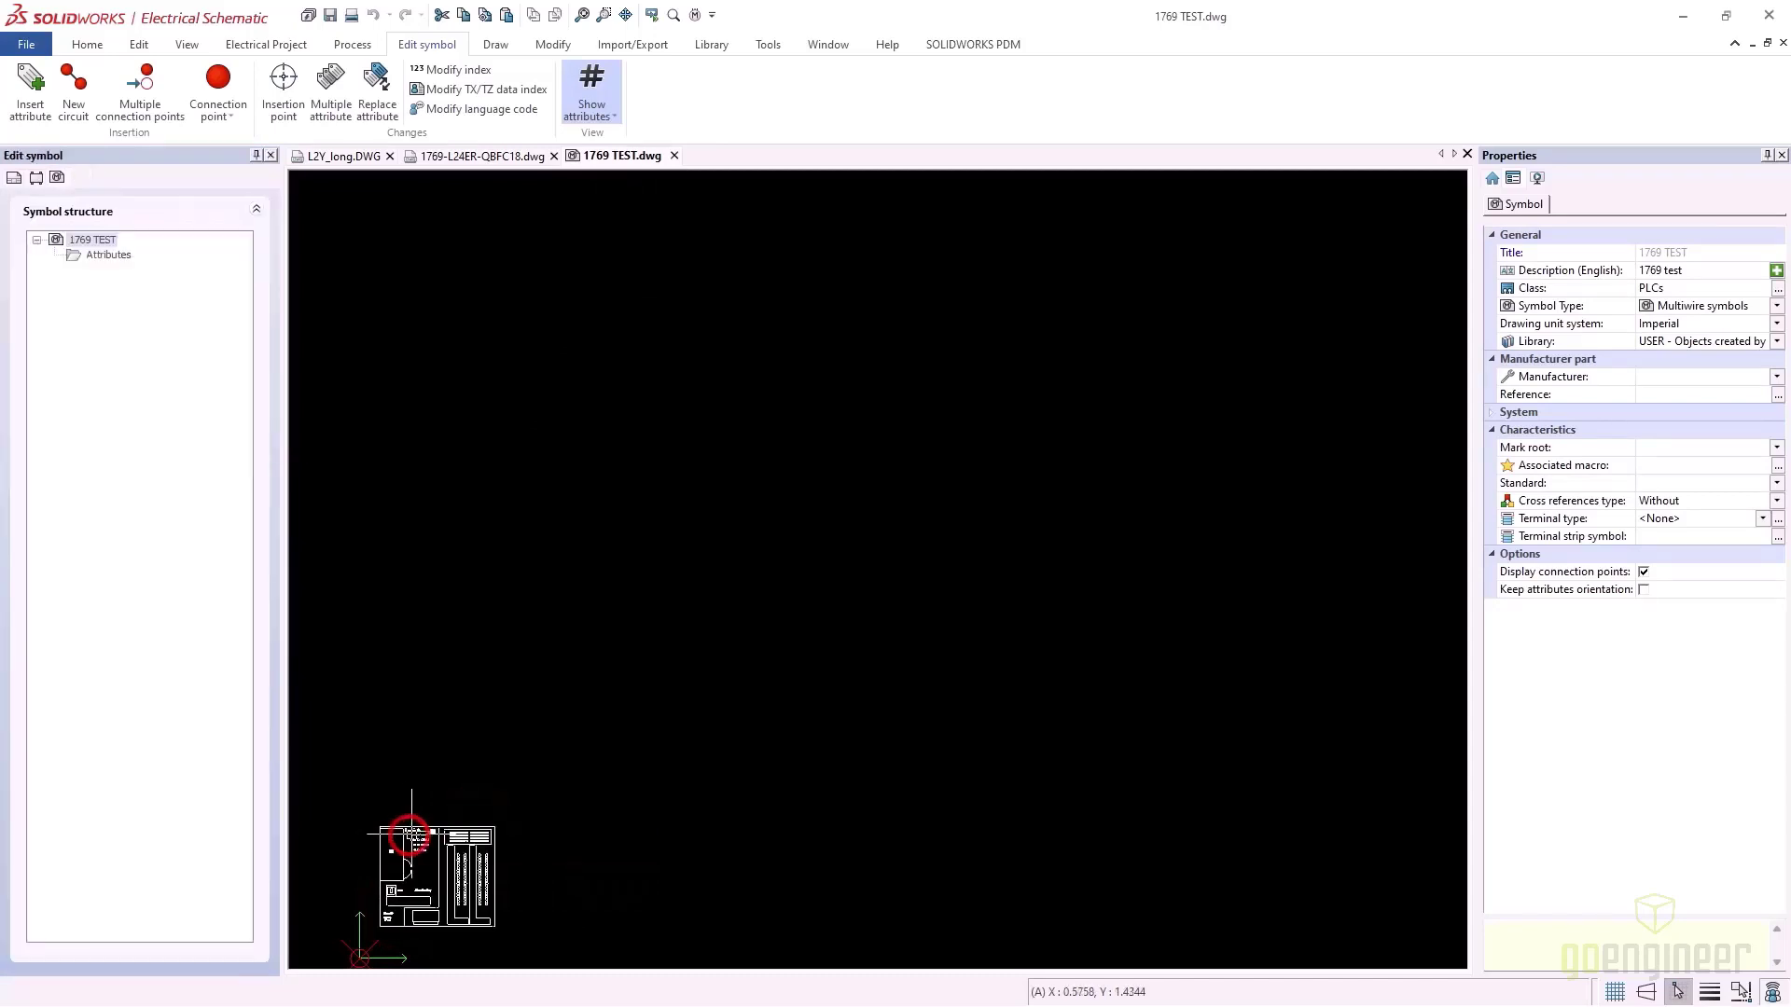
{"action": "mouse_move", "coordinate": [432, 683]}
{"action": "middle_mouse_down"}
{"action": "mouse_move", "coordinate": [479, 433]}
{"action": "mouse_move", "coordinate": [590, 318]}
{"action": "middle_mouse_up"}
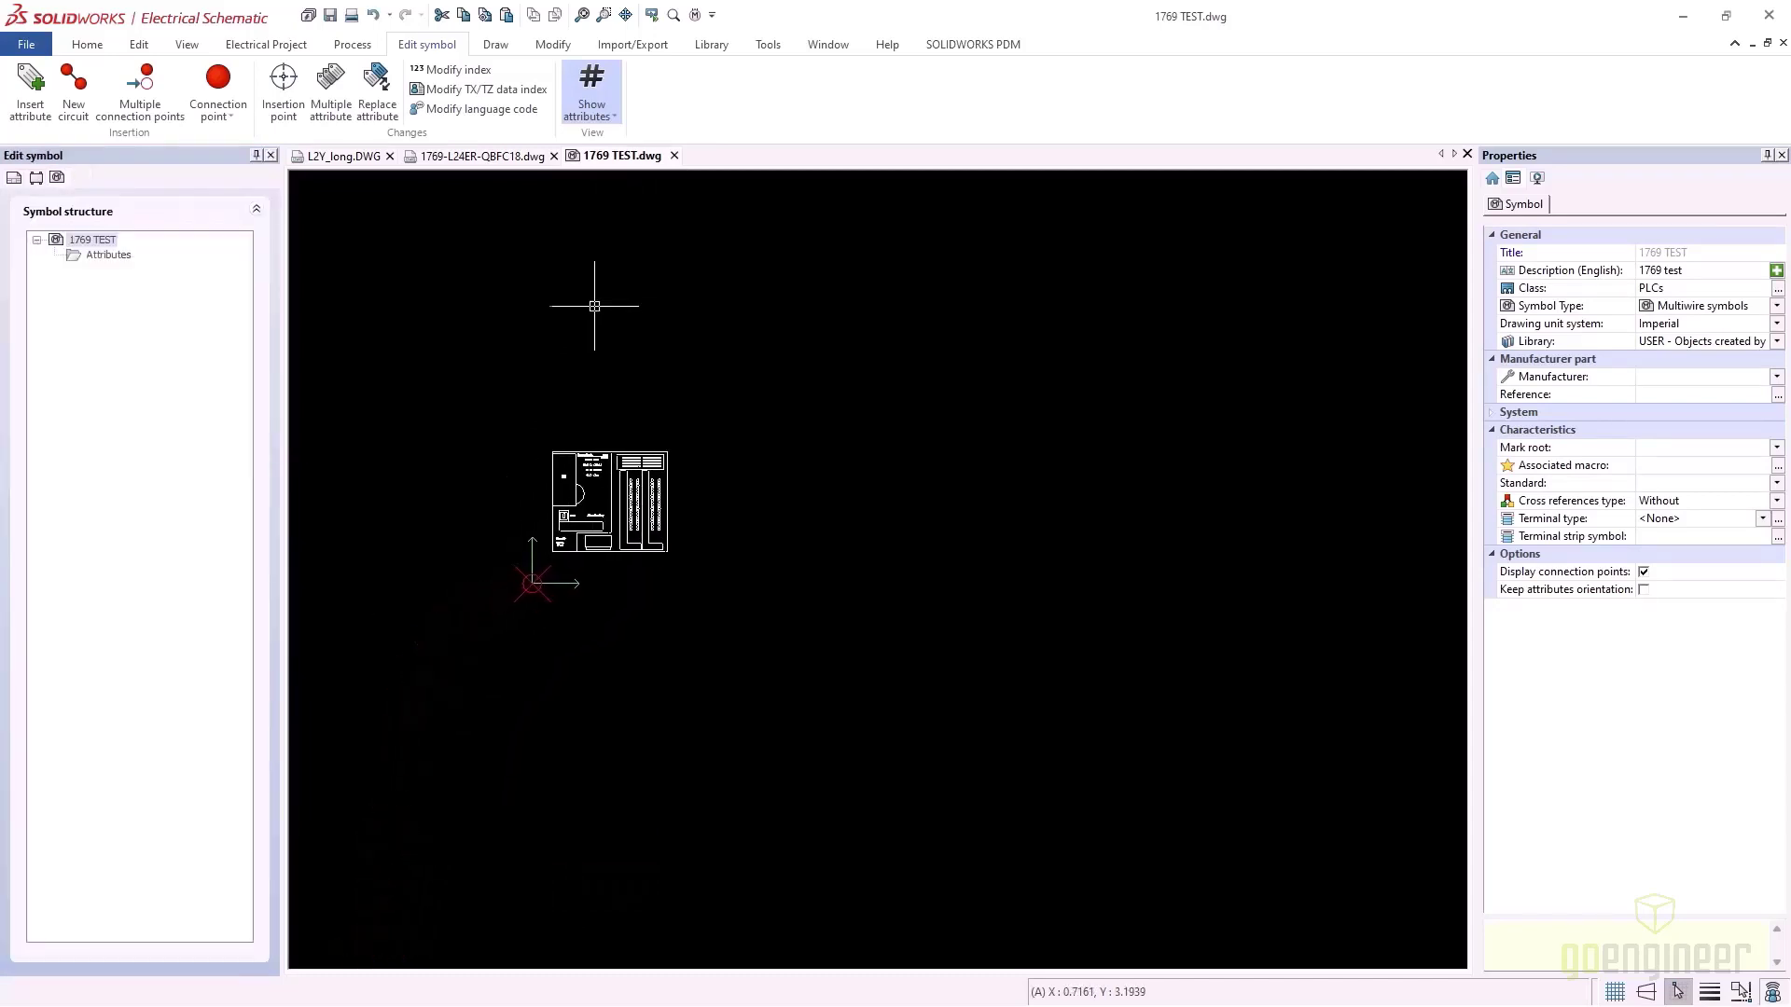
{"action": "left_click", "coordinate": [283, 84]}
{"action": "left_click", "coordinate": [552, 455]}
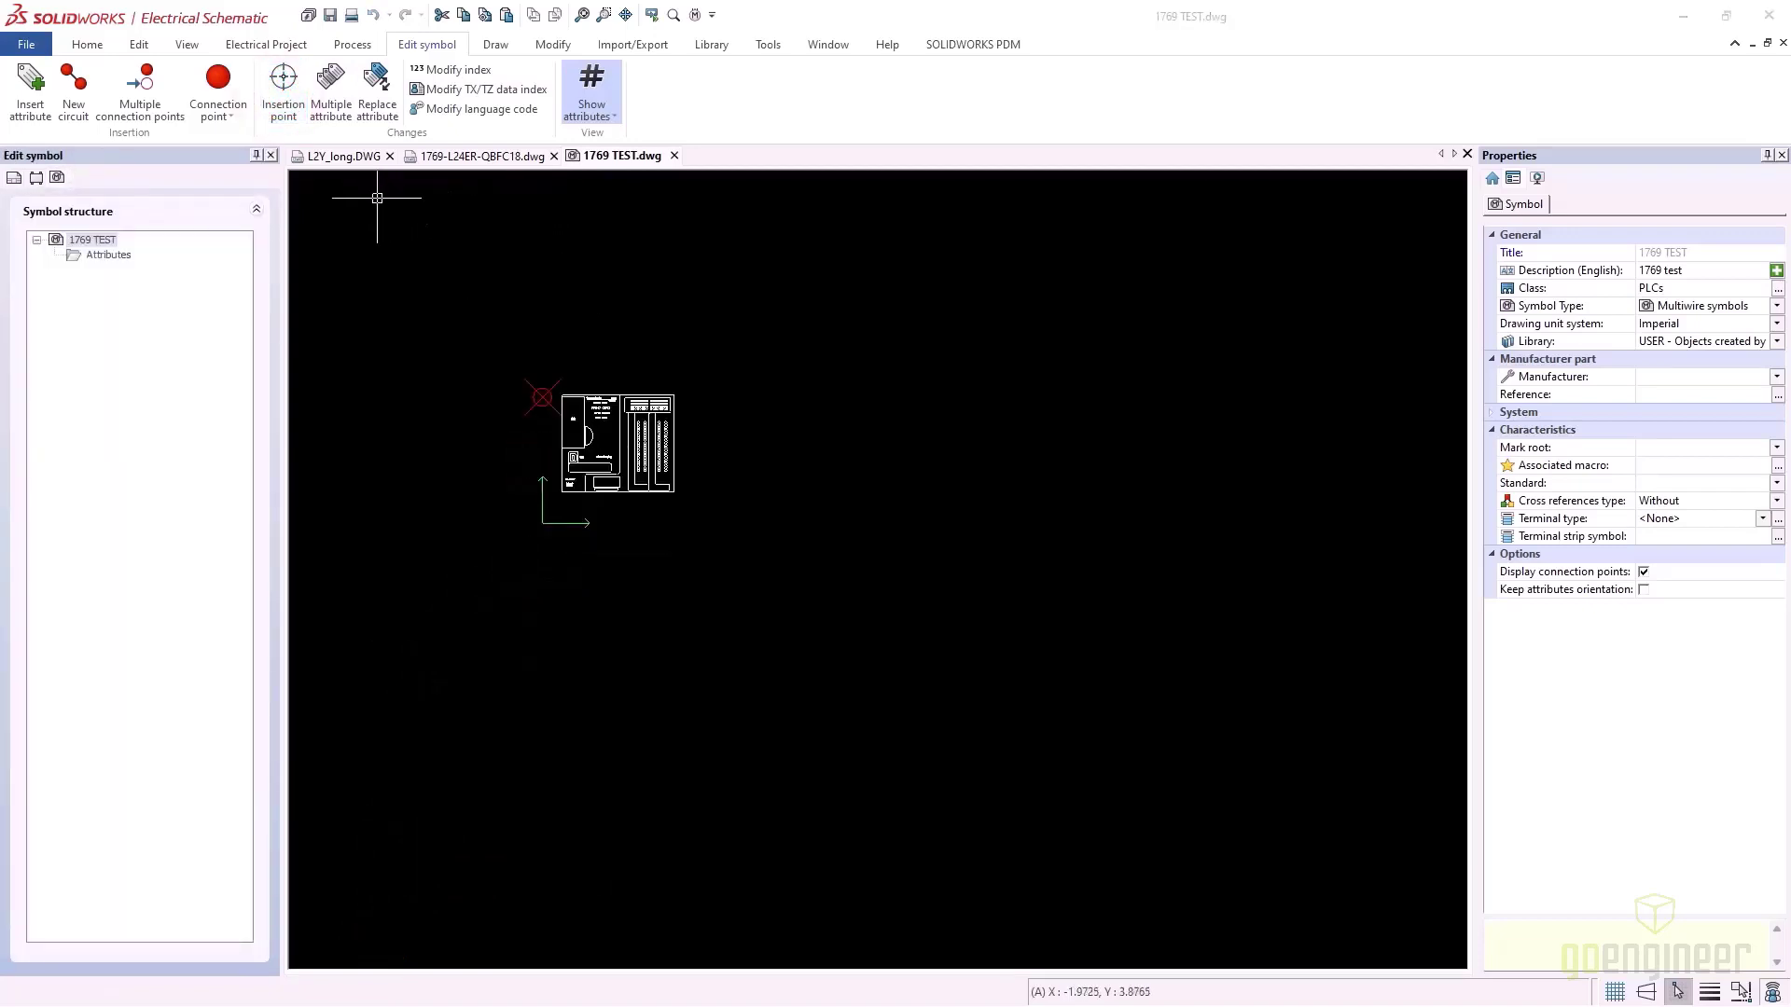
Save and close 1769 TEST, close 1769-L24ER-QBFC18, and close L2Y_long.DWG without saving
{"action": "left_click", "coordinate": [675, 156]}
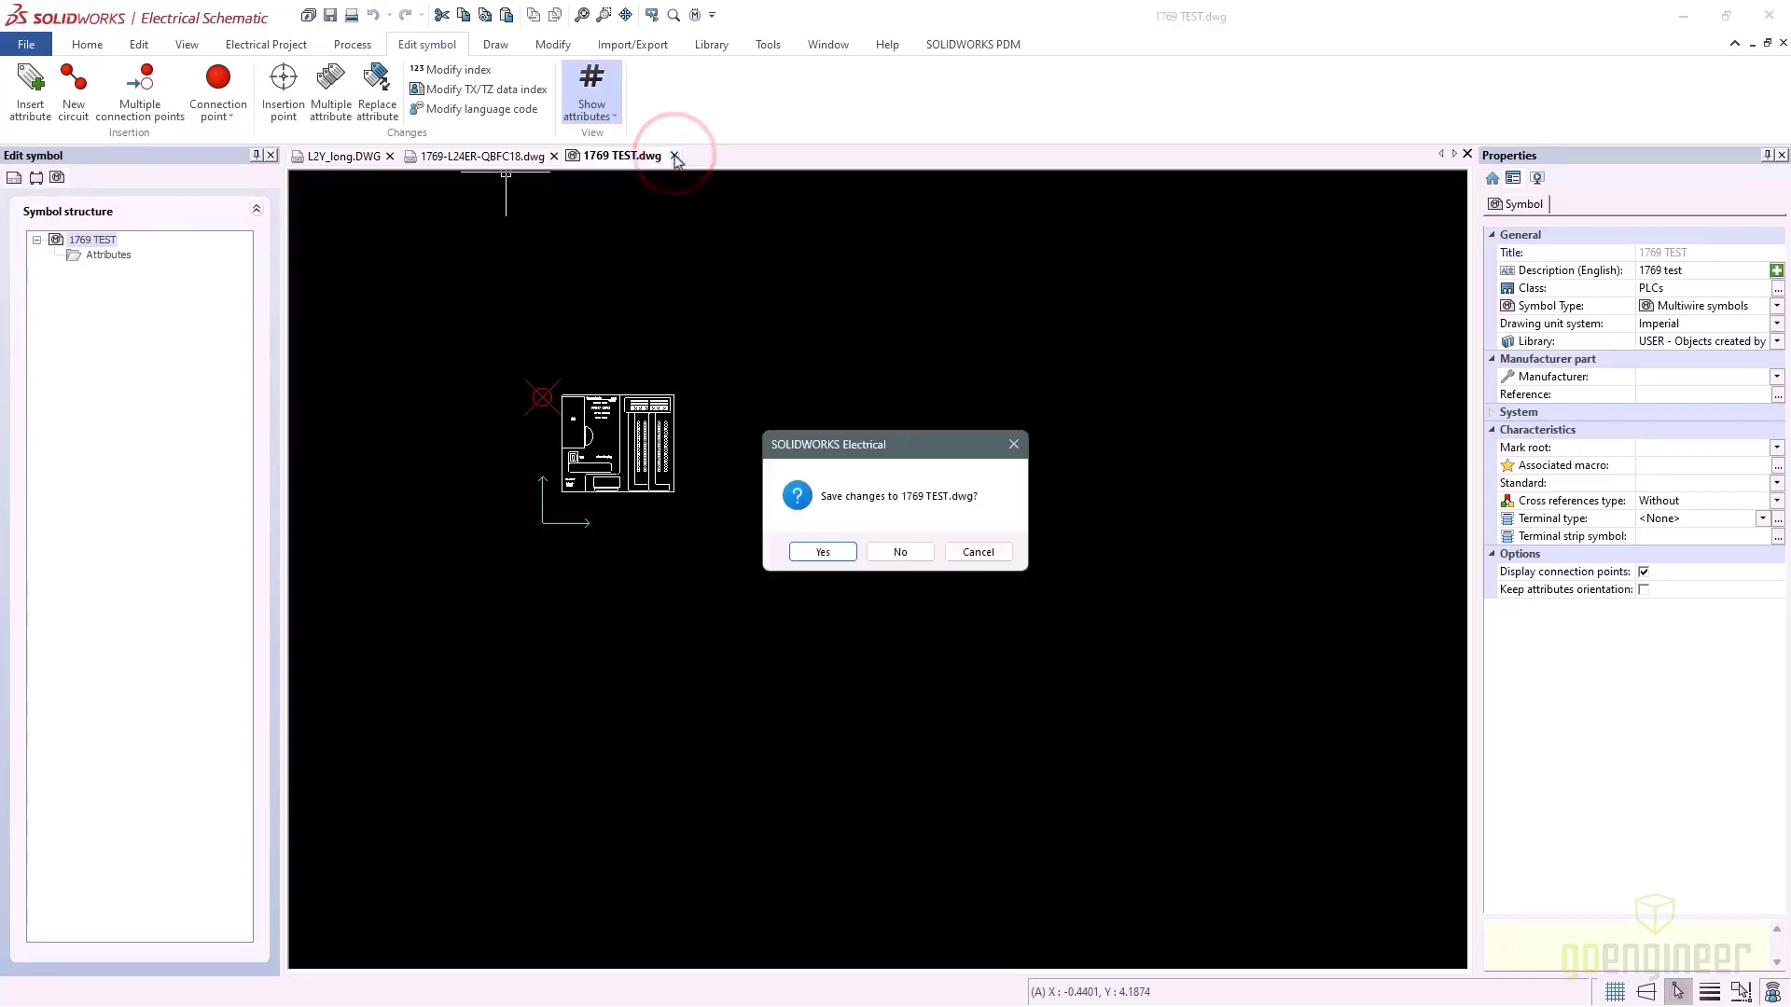
{"action": "left_click", "coordinate": [820, 551]}
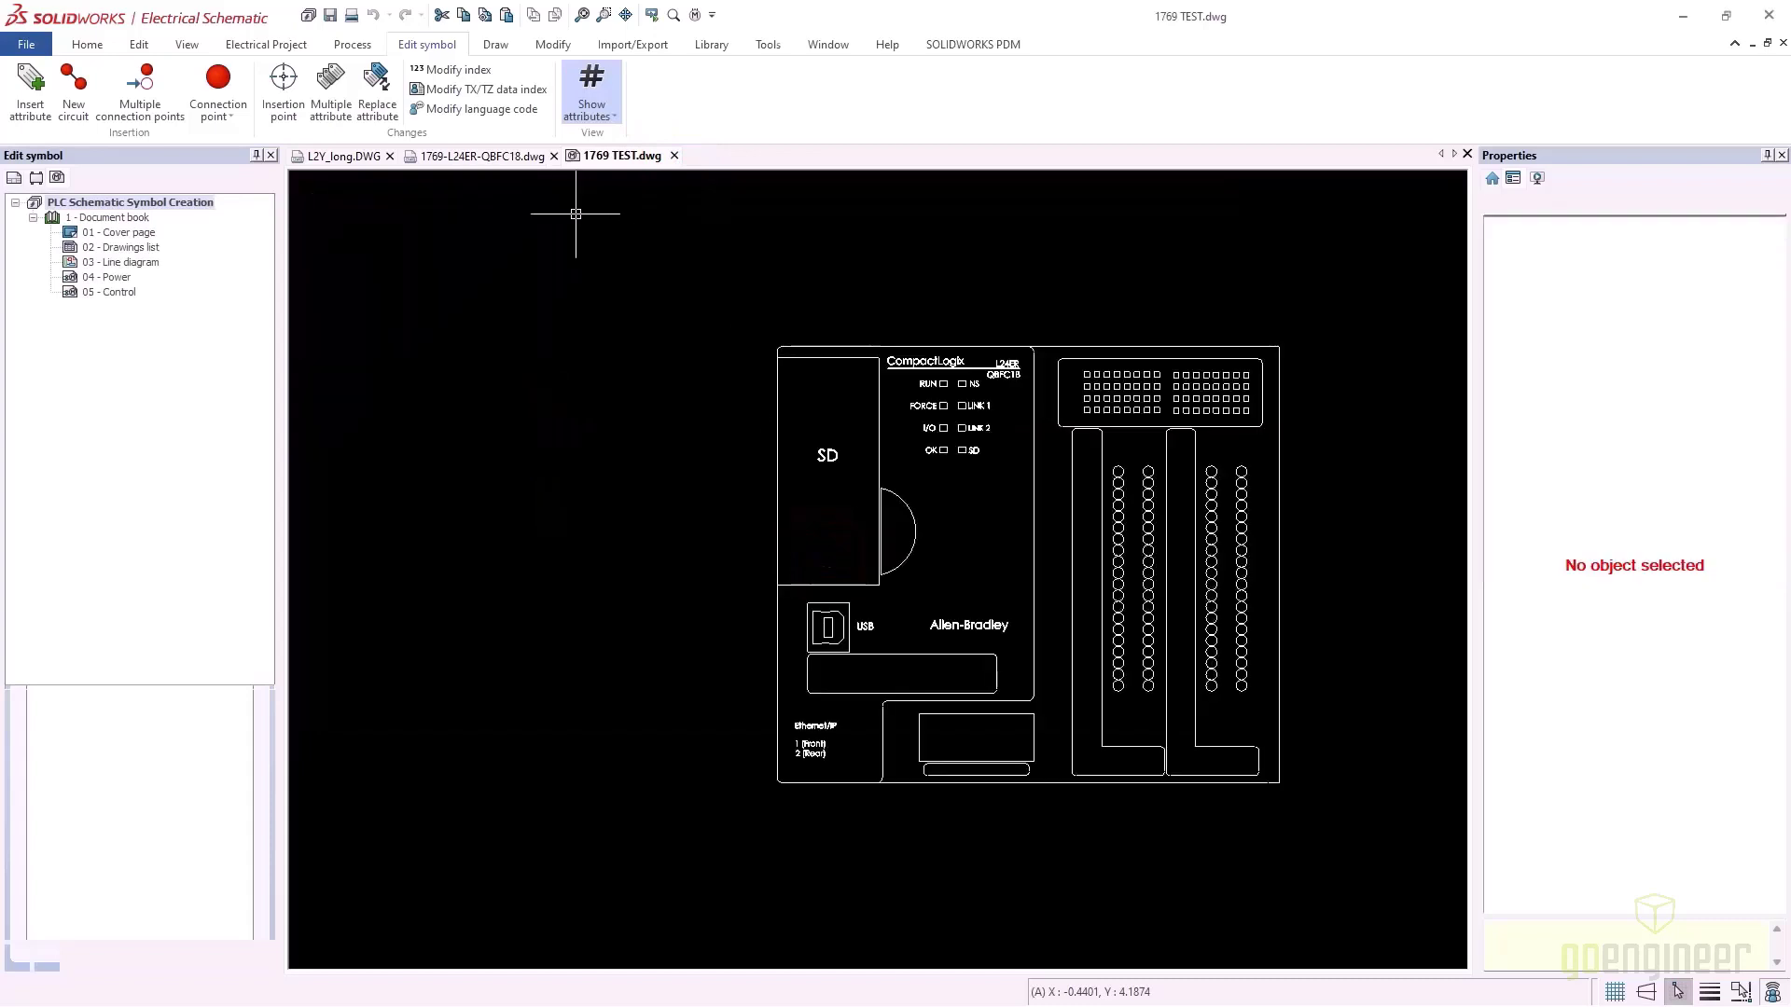
{"action": "left_click", "coordinate": [564, 156]}
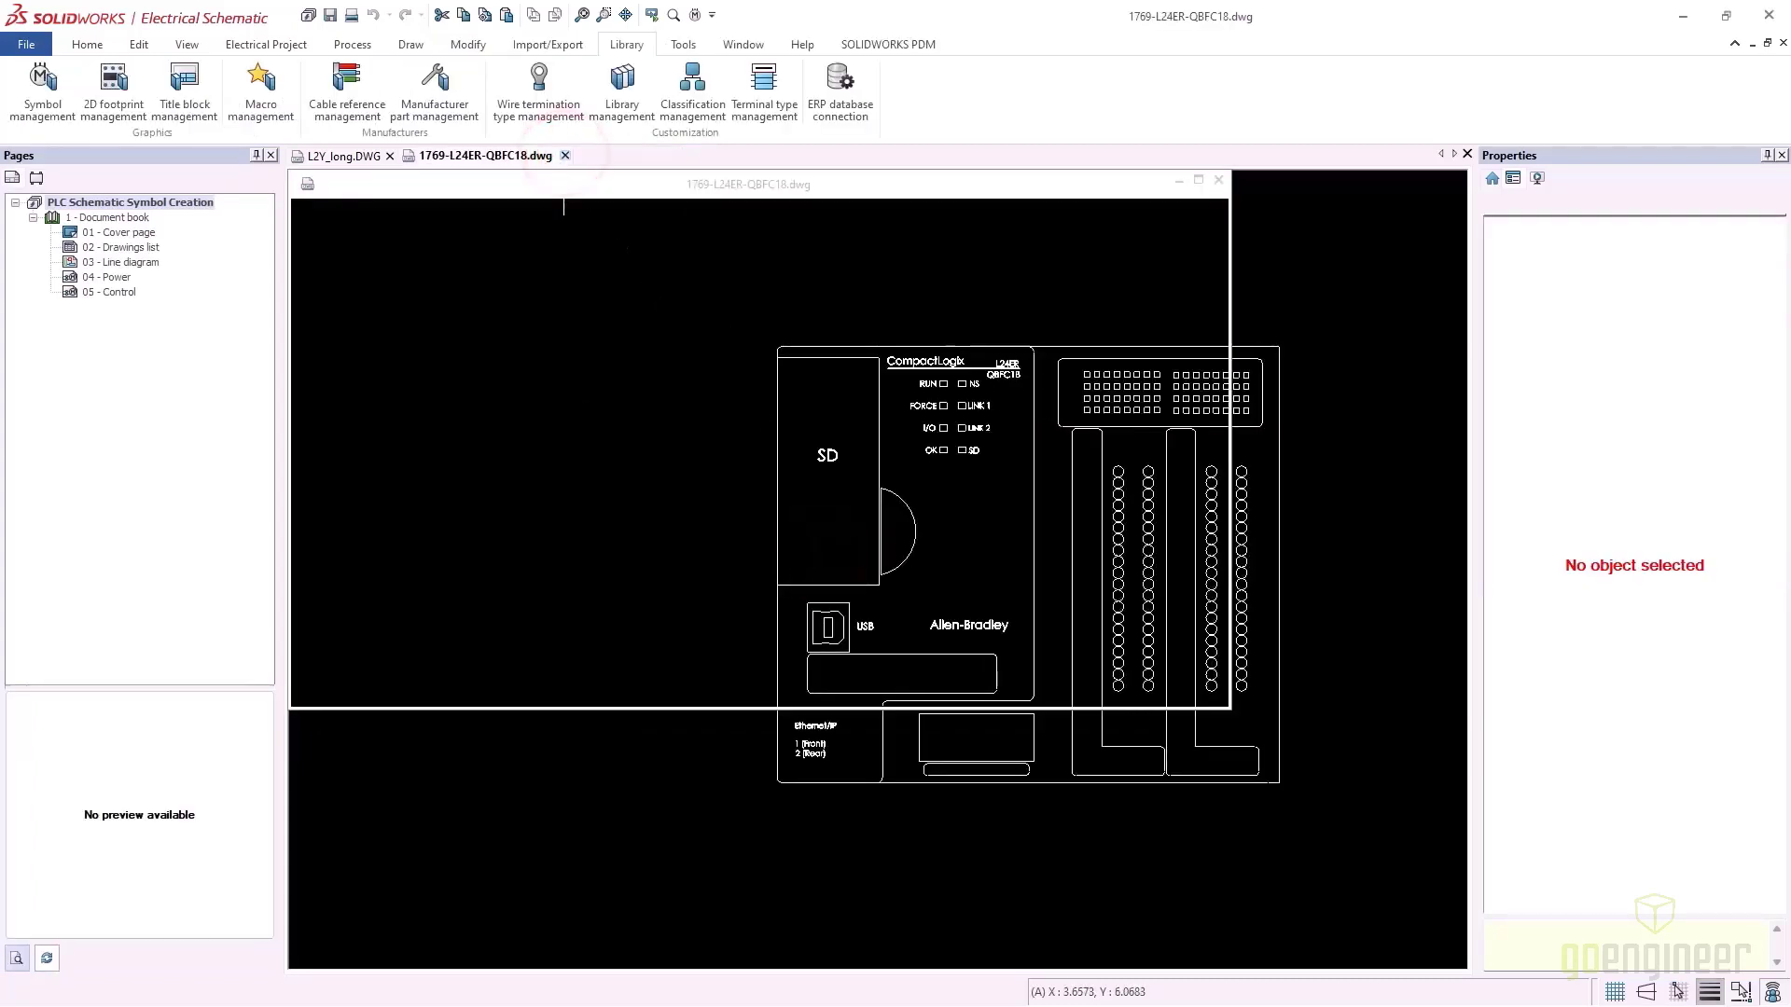
{"action": "left_click", "coordinate": [396, 155]}
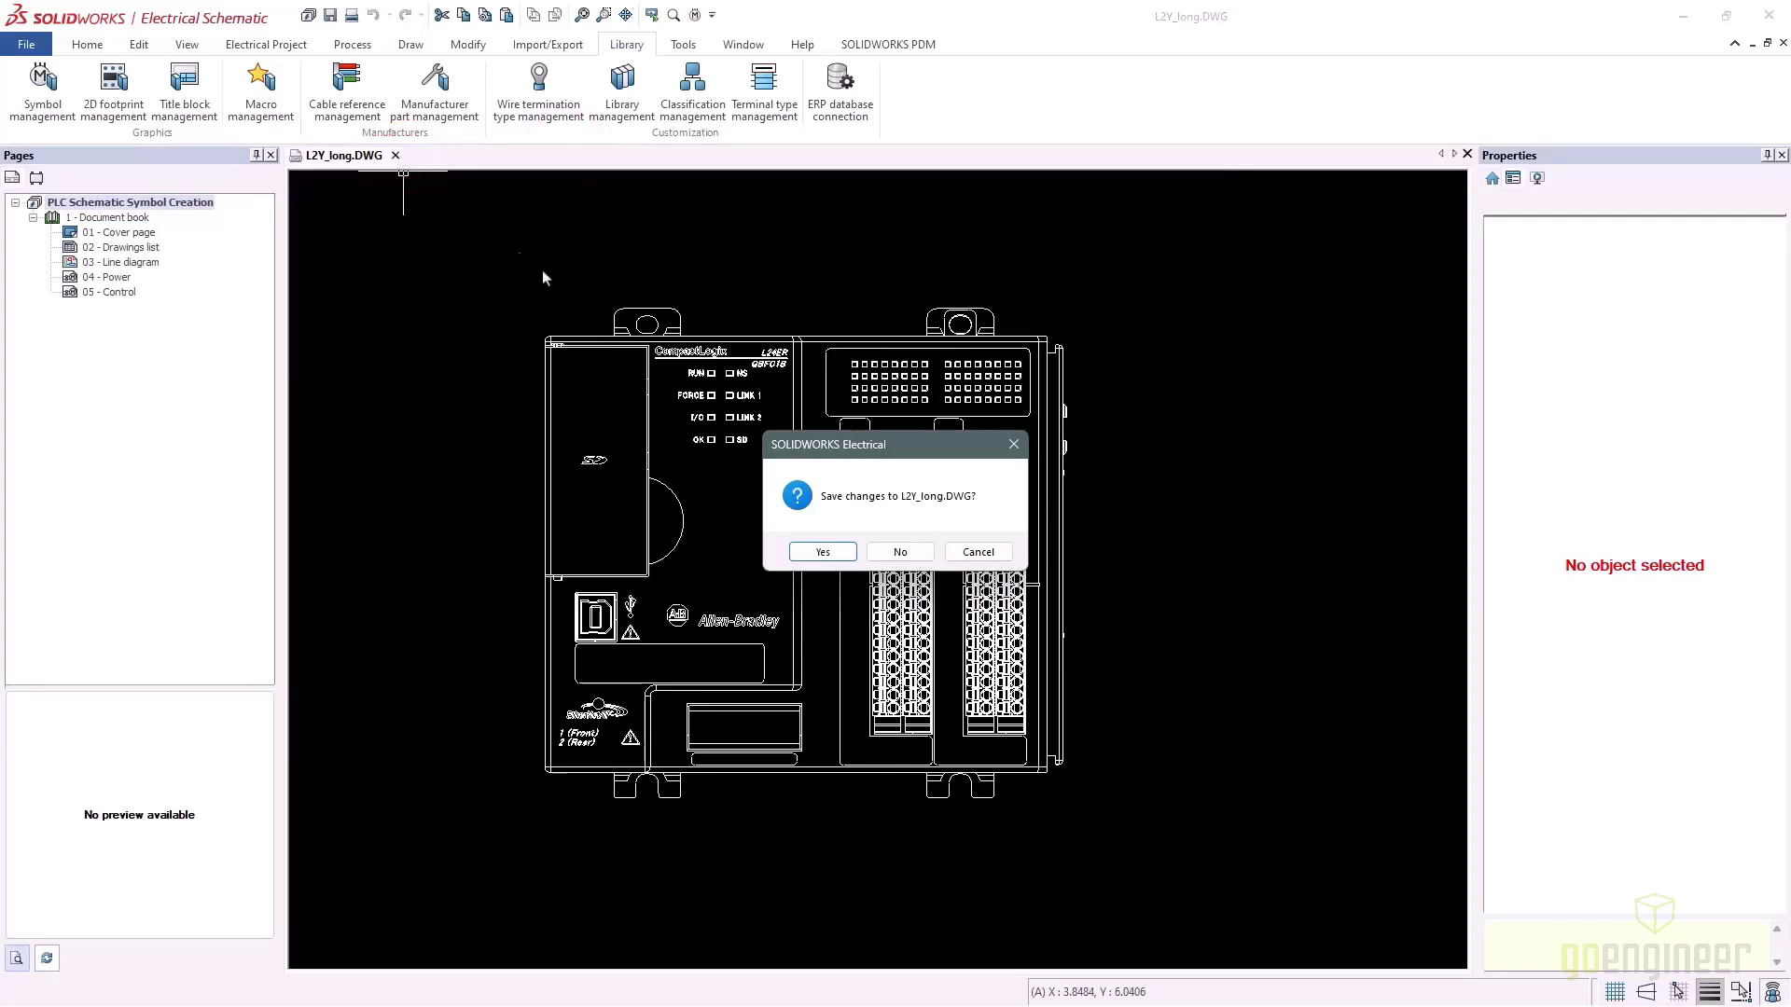
{"action": "left_click", "coordinate": [873, 551]}
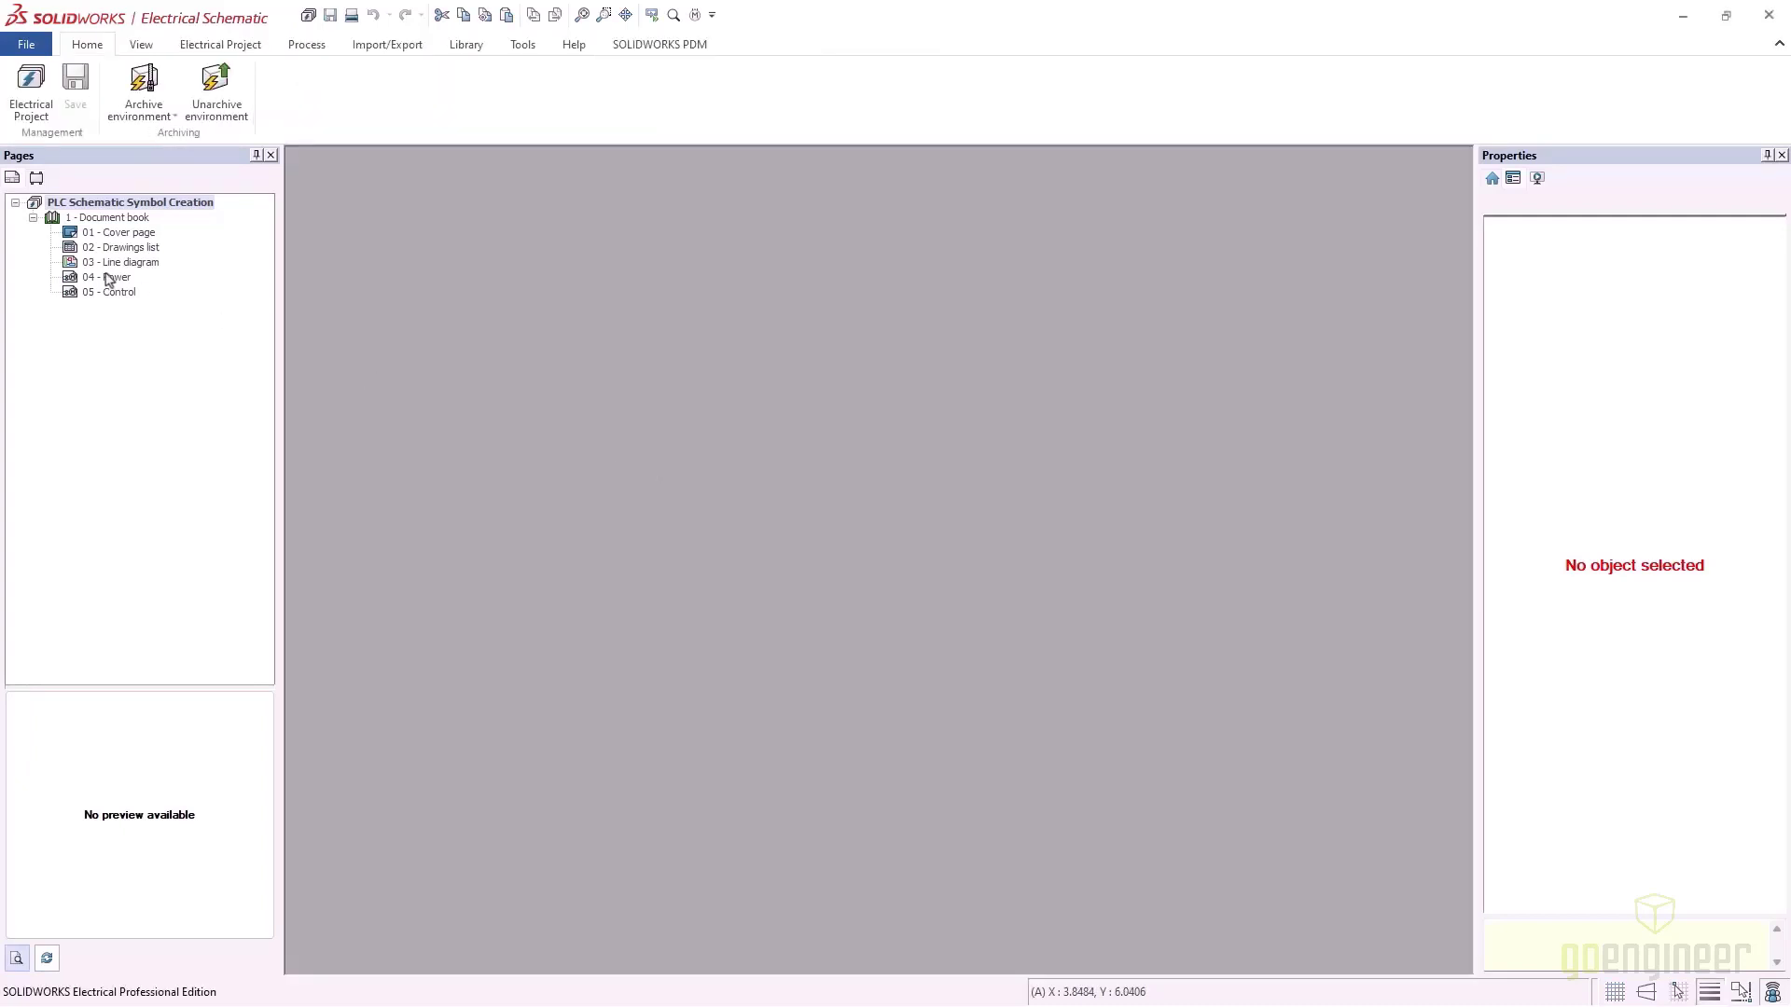
{"action": "double_click", "coordinate": [108, 277]}
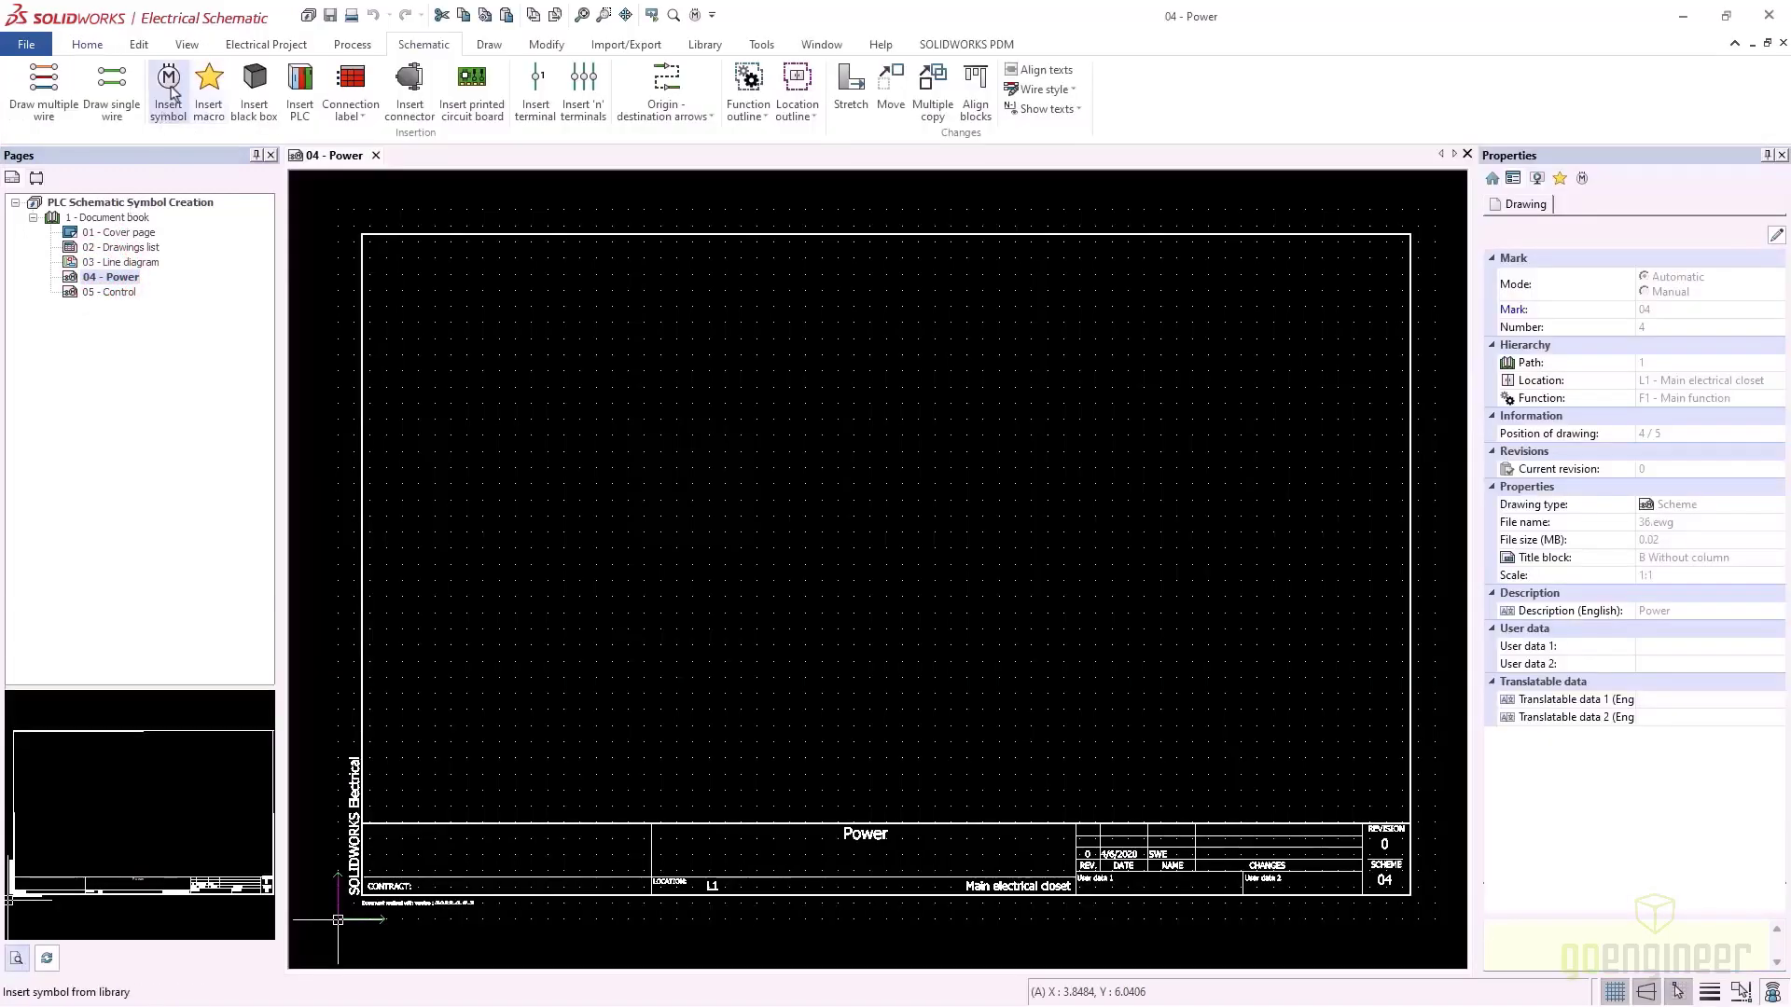
Choose the 1769 test symbol from any class, filtering titles by 'test'
{"action": "left_click", "coordinate": [169, 84]}
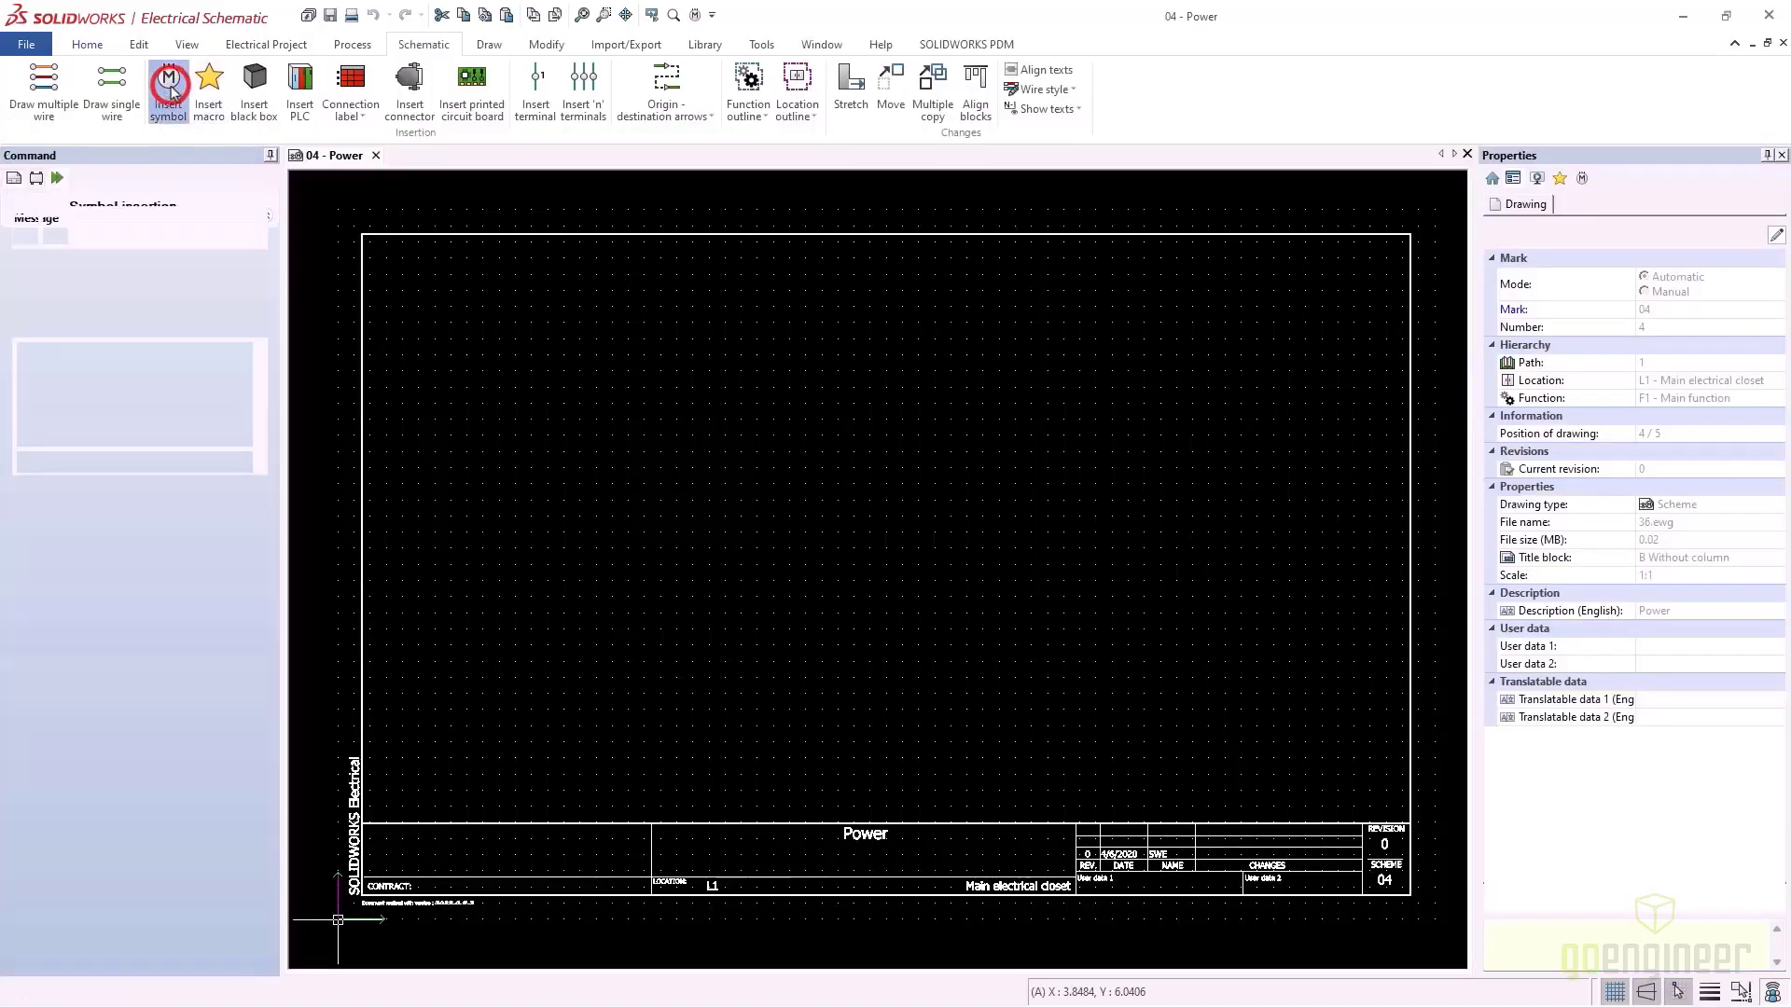
{"action": "left_click", "coordinate": [111, 478]}
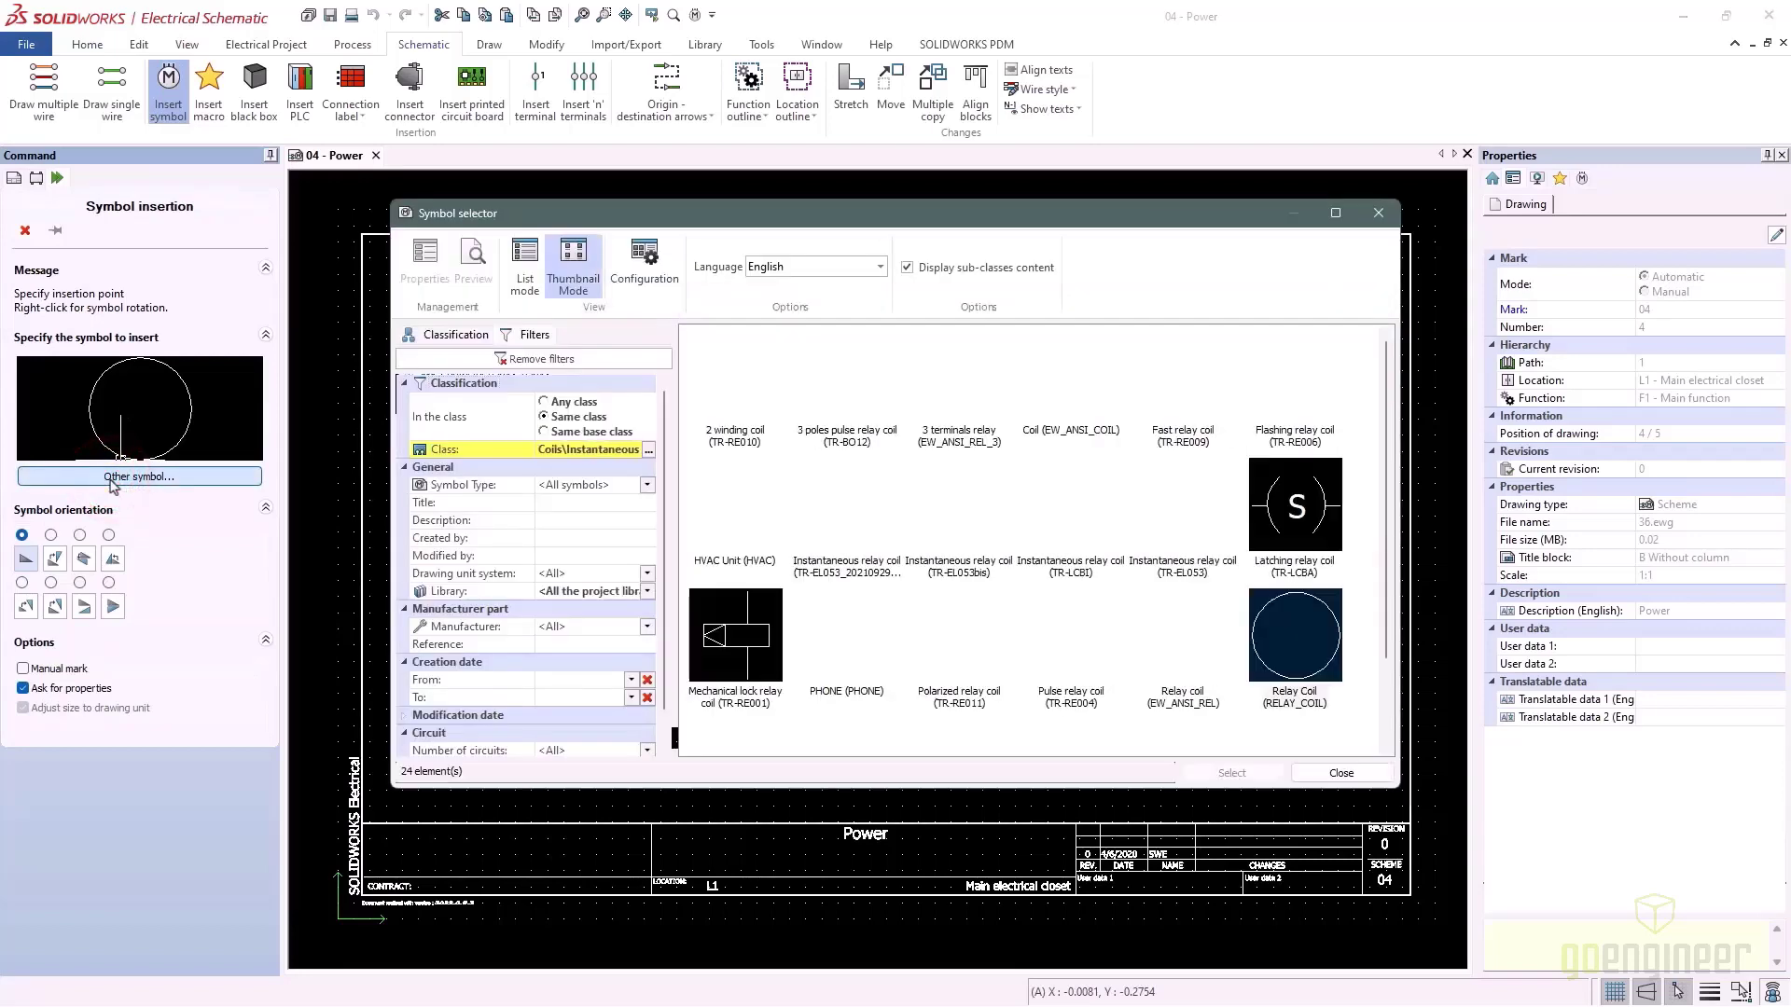
{"action": "left_click", "coordinate": [545, 402]}
{"action": "left_click", "coordinate": [560, 506]}
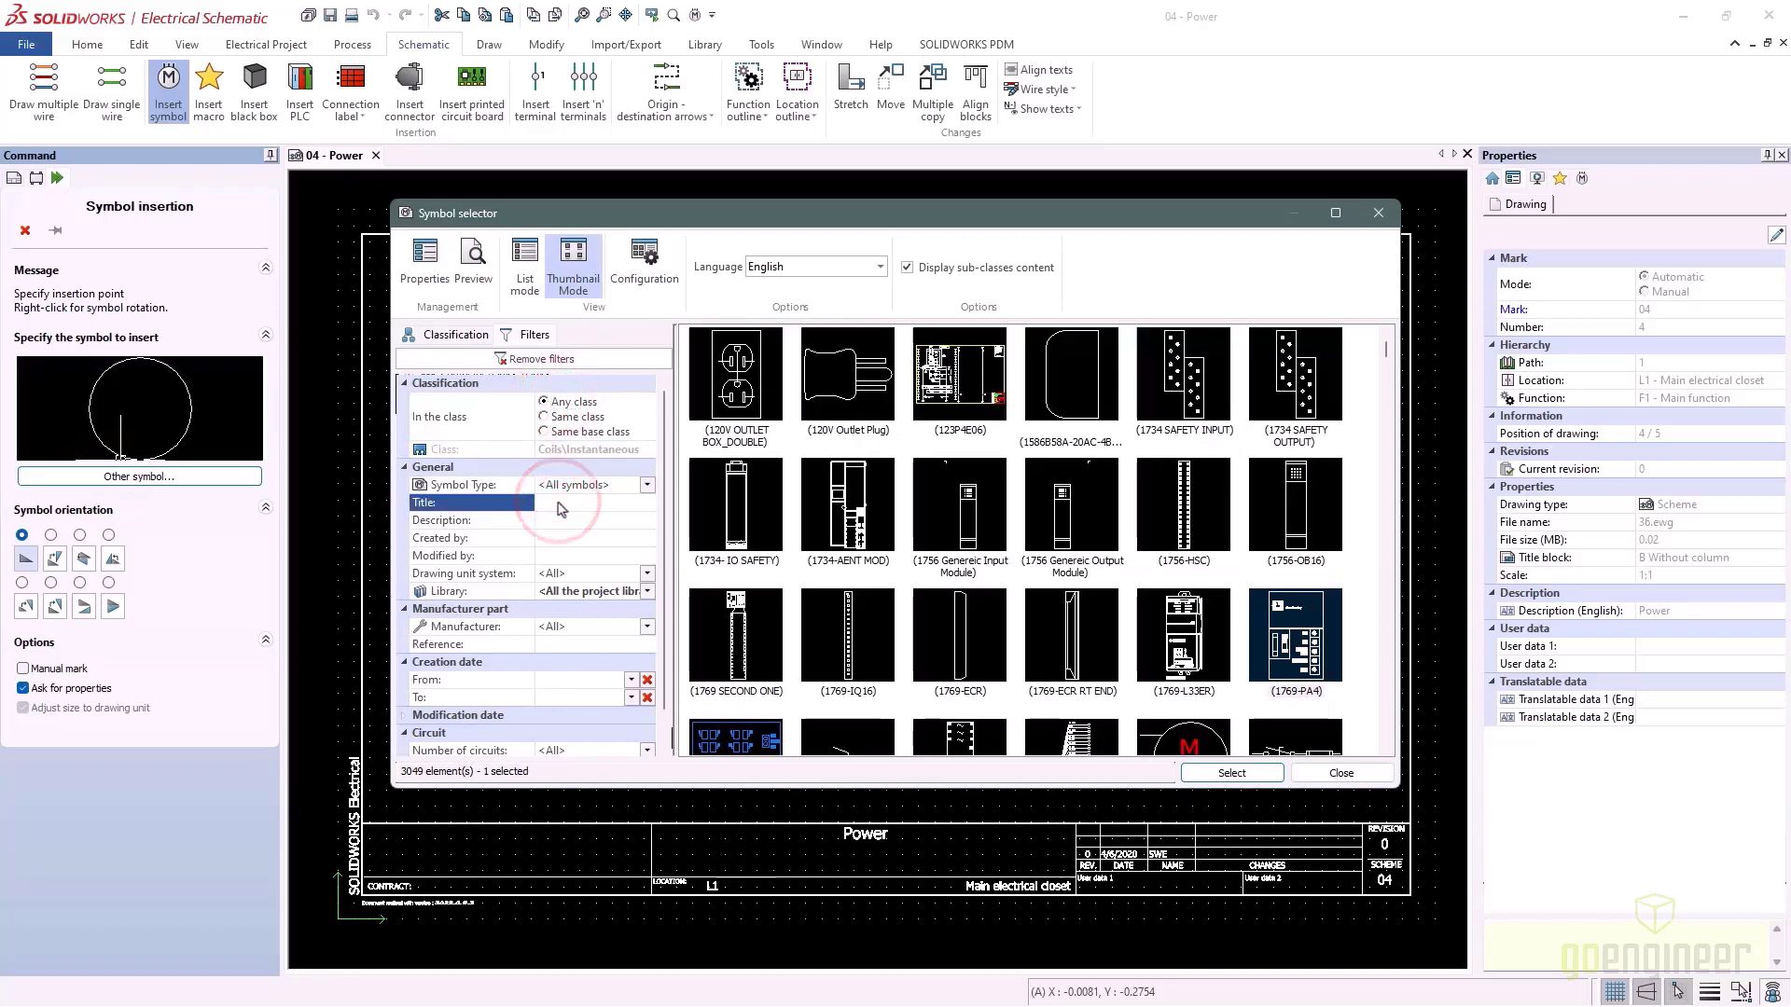
{"action": "type", "text": "test"}
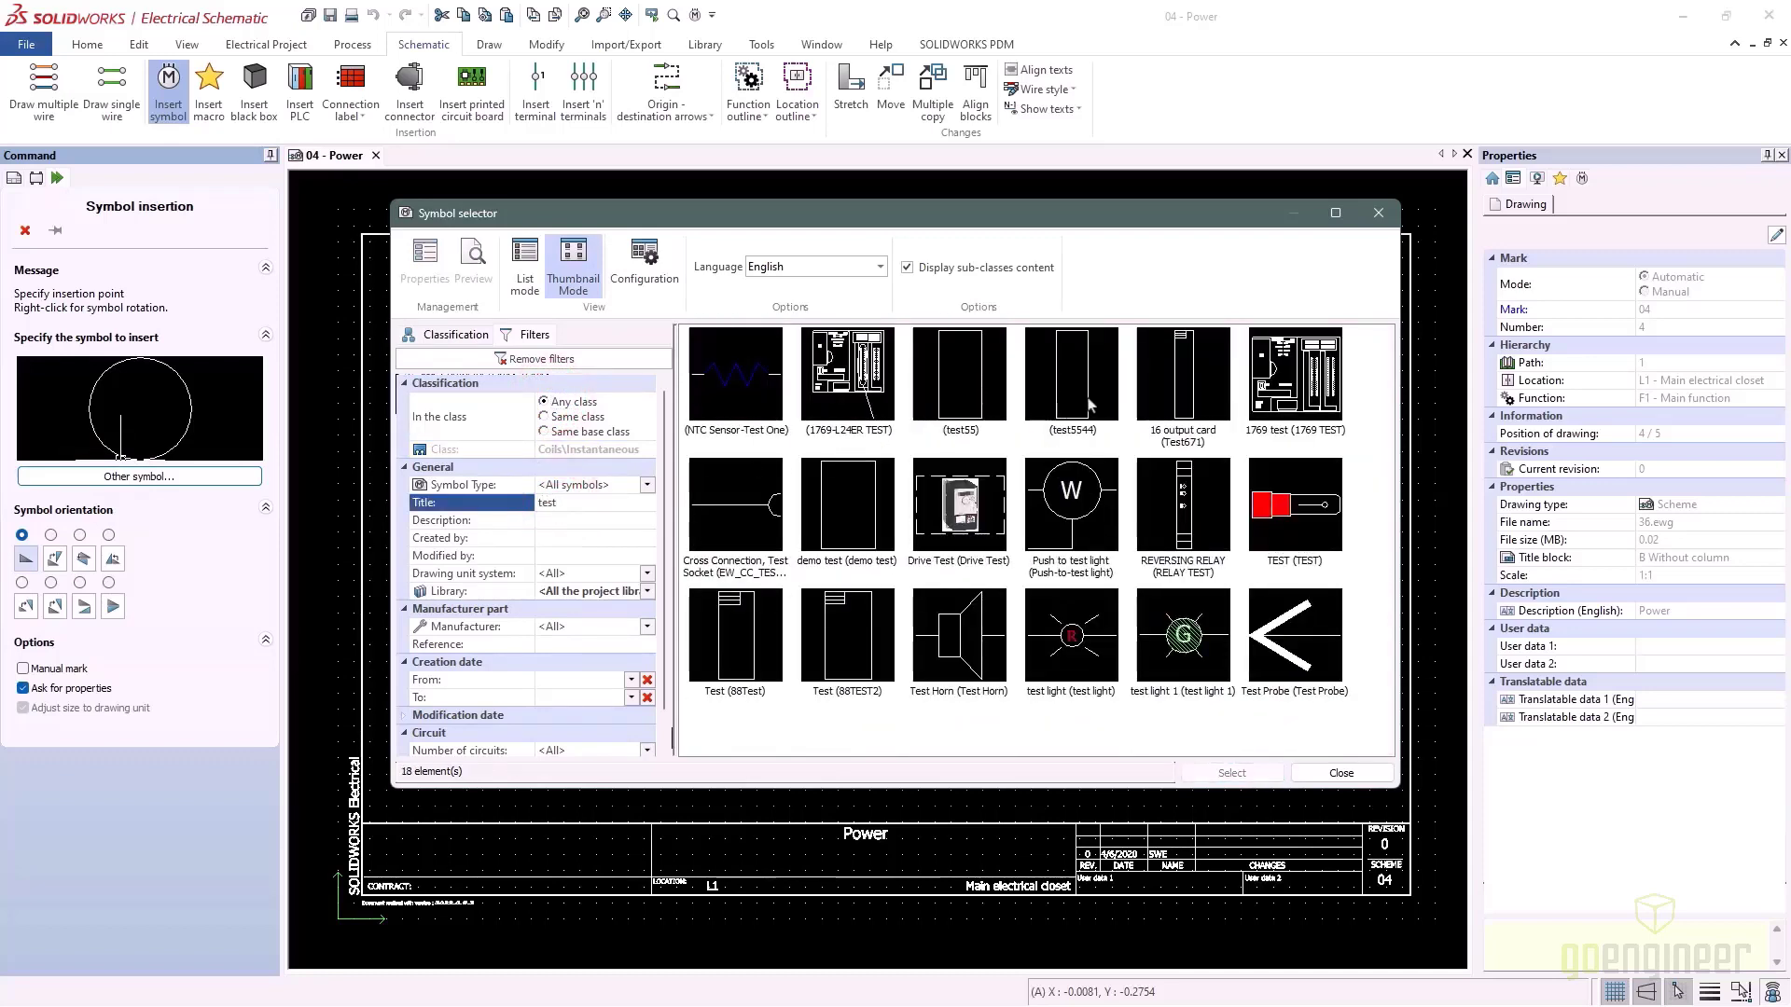
{"action": "key", "text": "Return"}
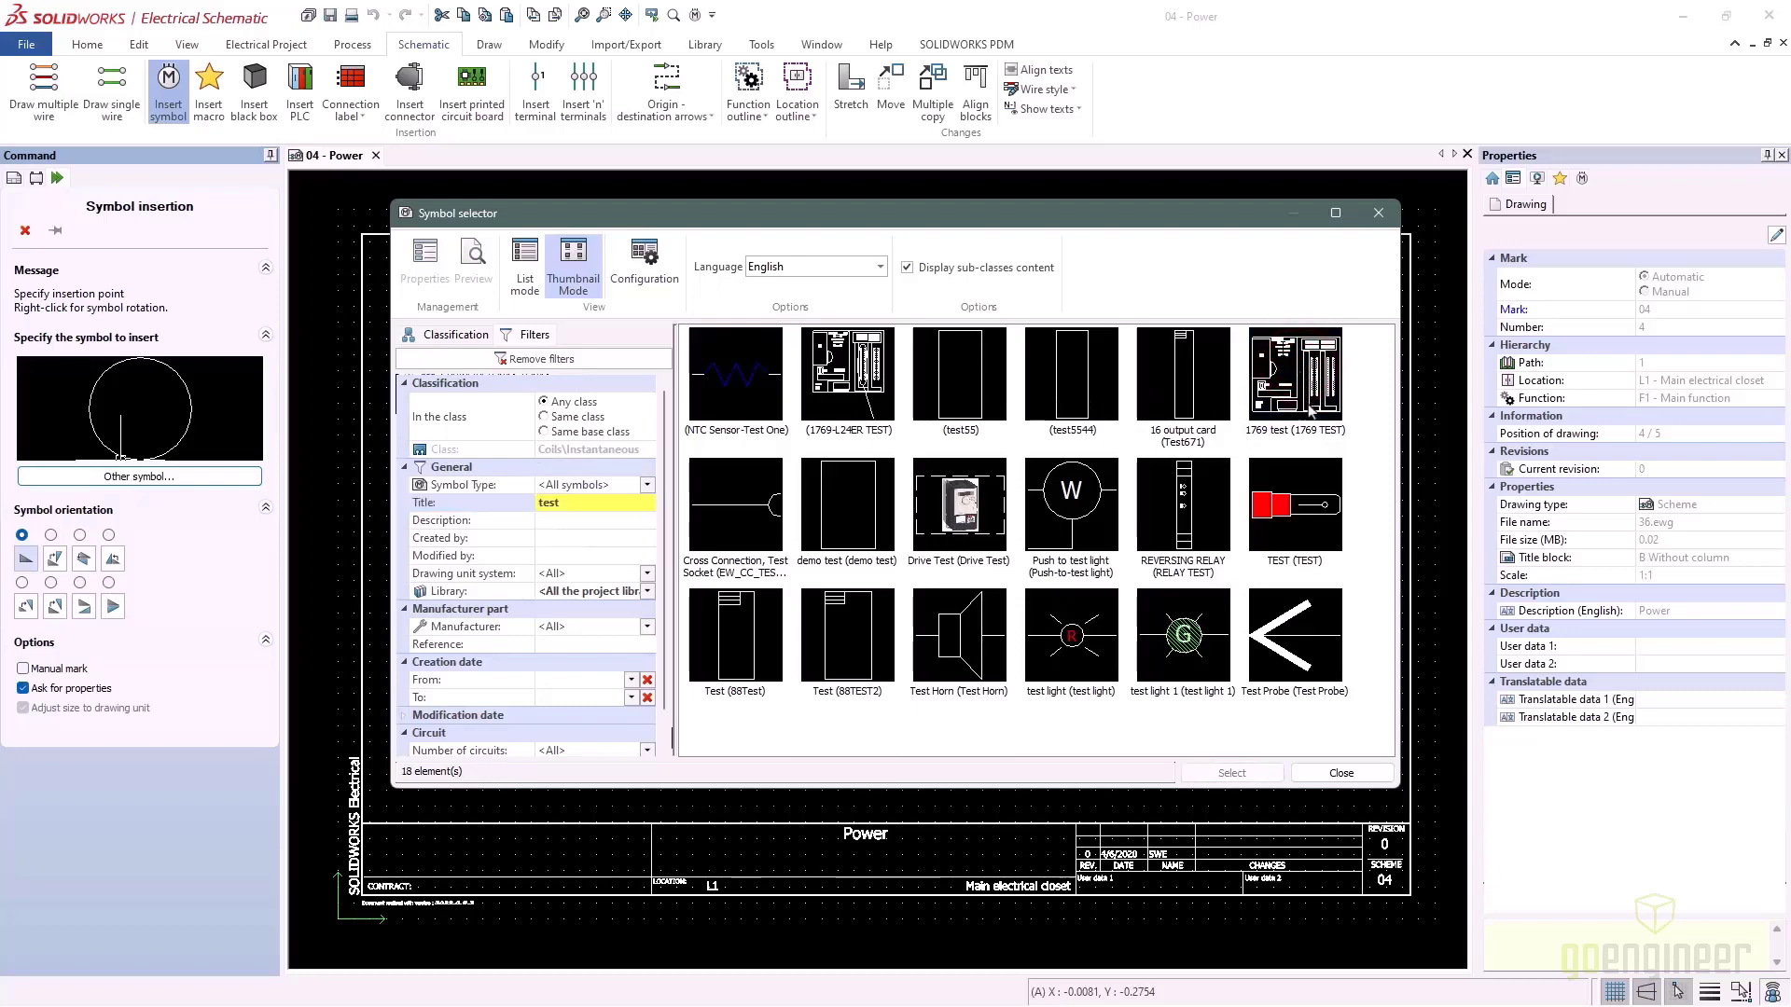
{"action": "left_click", "coordinate": [1296, 373]}
{"action": "left_click", "coordinate": [1230, 773]}
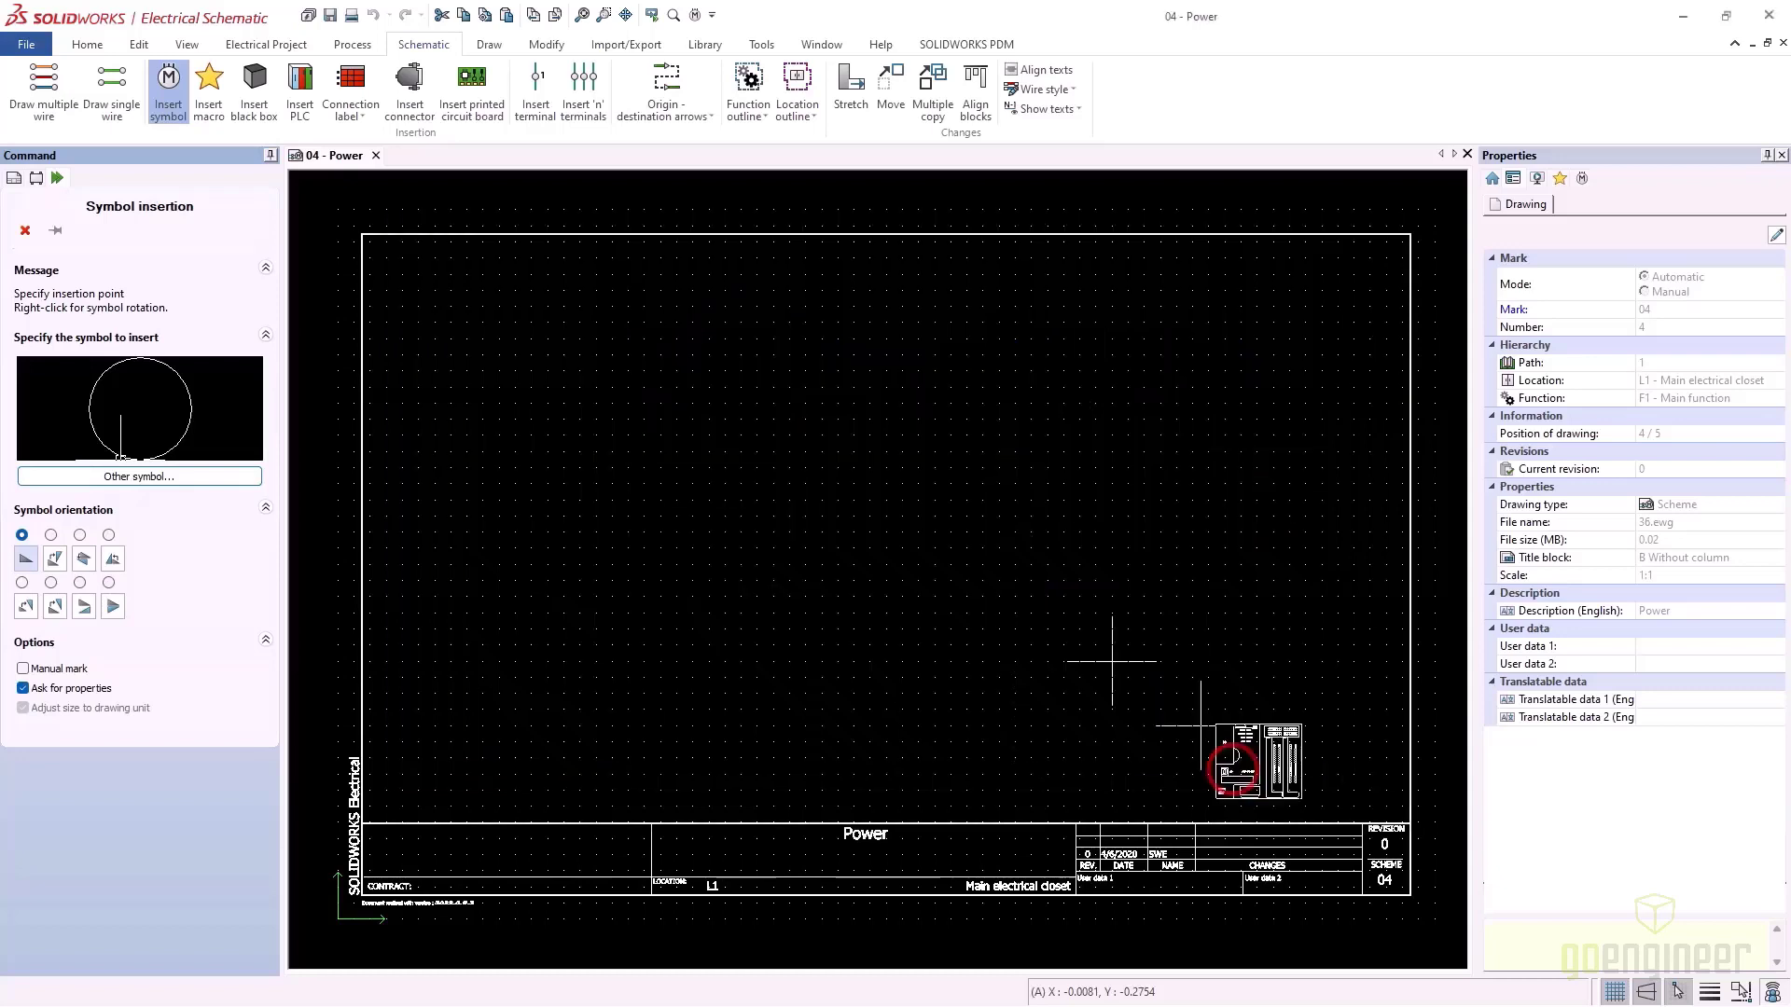
Place the 1769 test symbol near the top-left of 04 - Power as component N1
{"action": "left_click", "coordinate": [402, 316]}
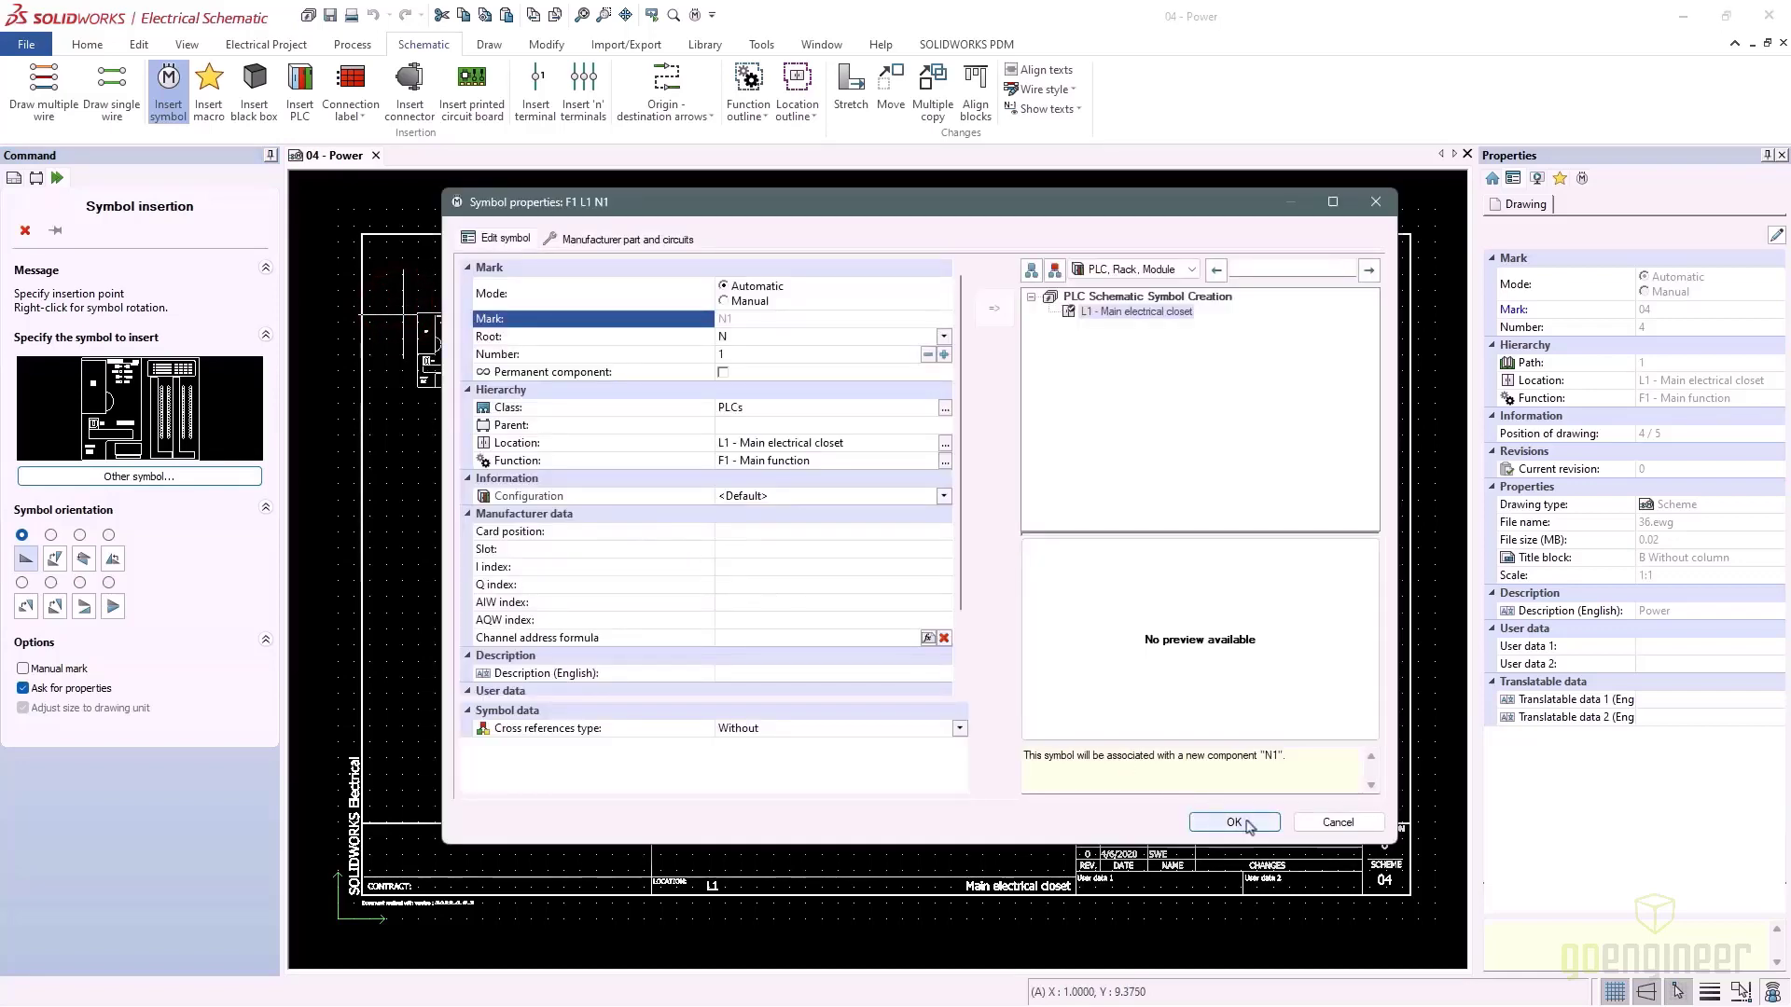
{"action": "left_click", "coordinate": [1234, 821]}
{"action": "scroll", "coordinate": [498, 417], "scroll_direction": "up", "scroll_amount": 1}
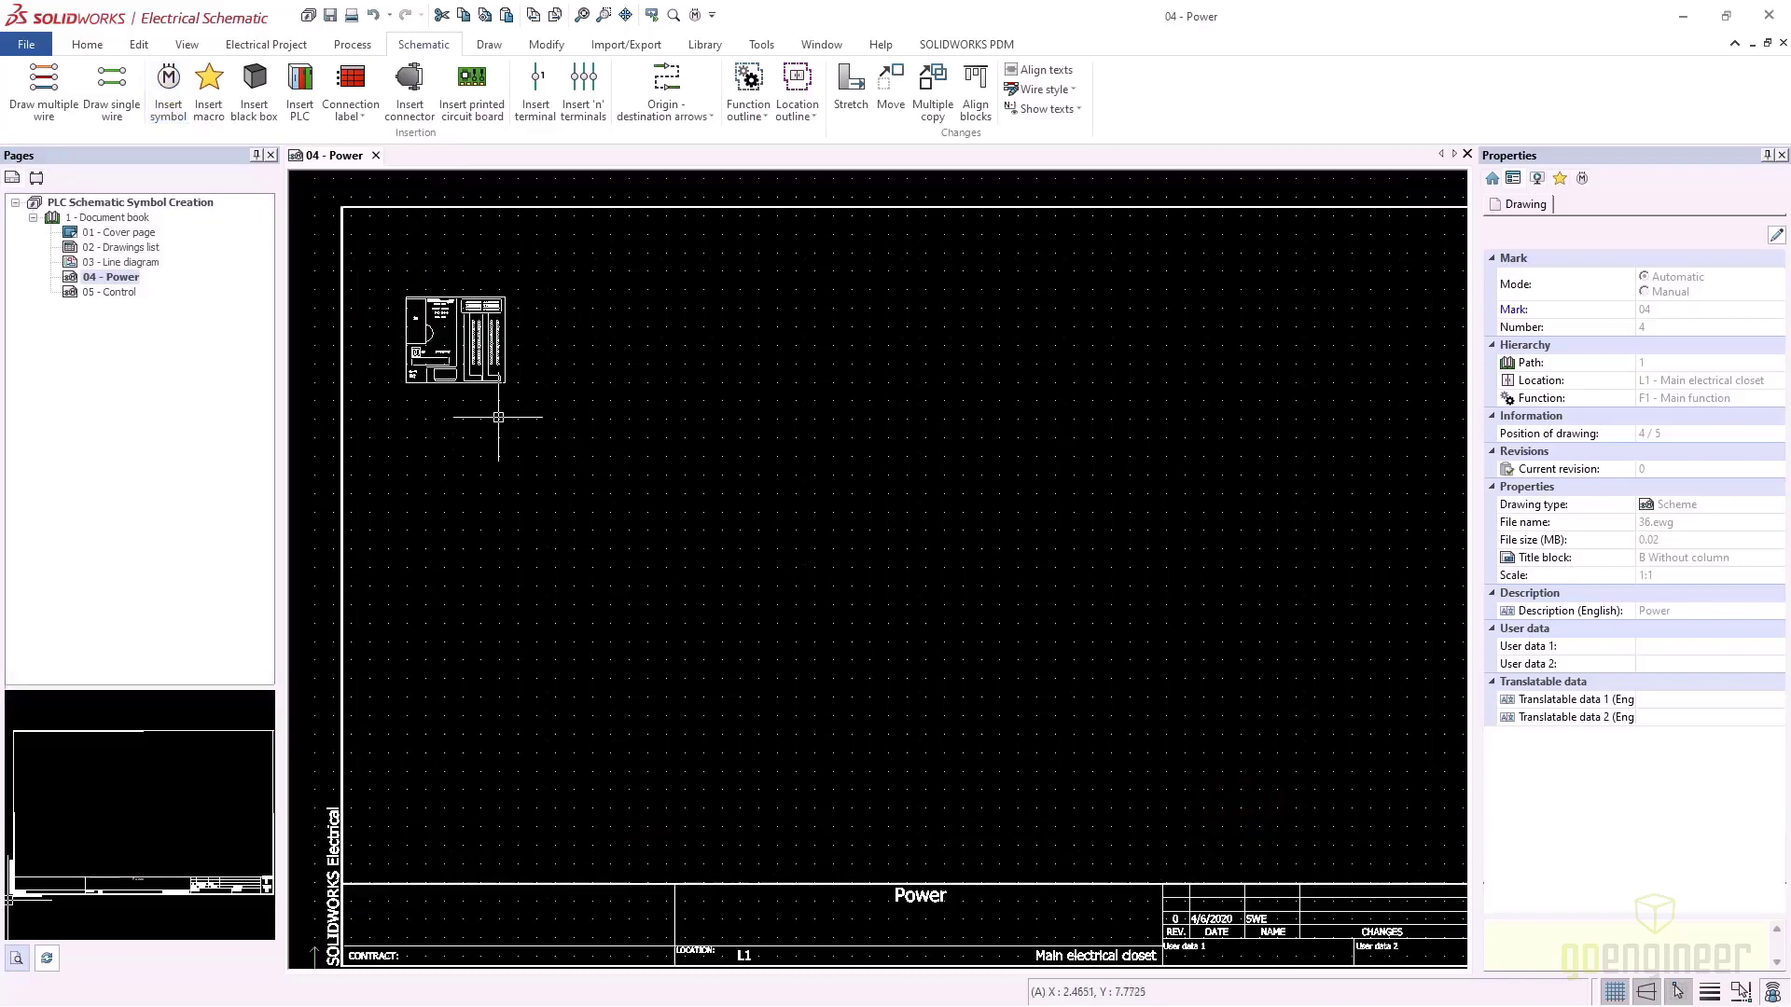
{"action": "scroll", "coordinate": [500, 416], "scroll_direction": "up", "scroll_amount": 1}
{"action": "middle_click_drag", "start_coordinate": [513, 412], "coordinate": [608, 389]}
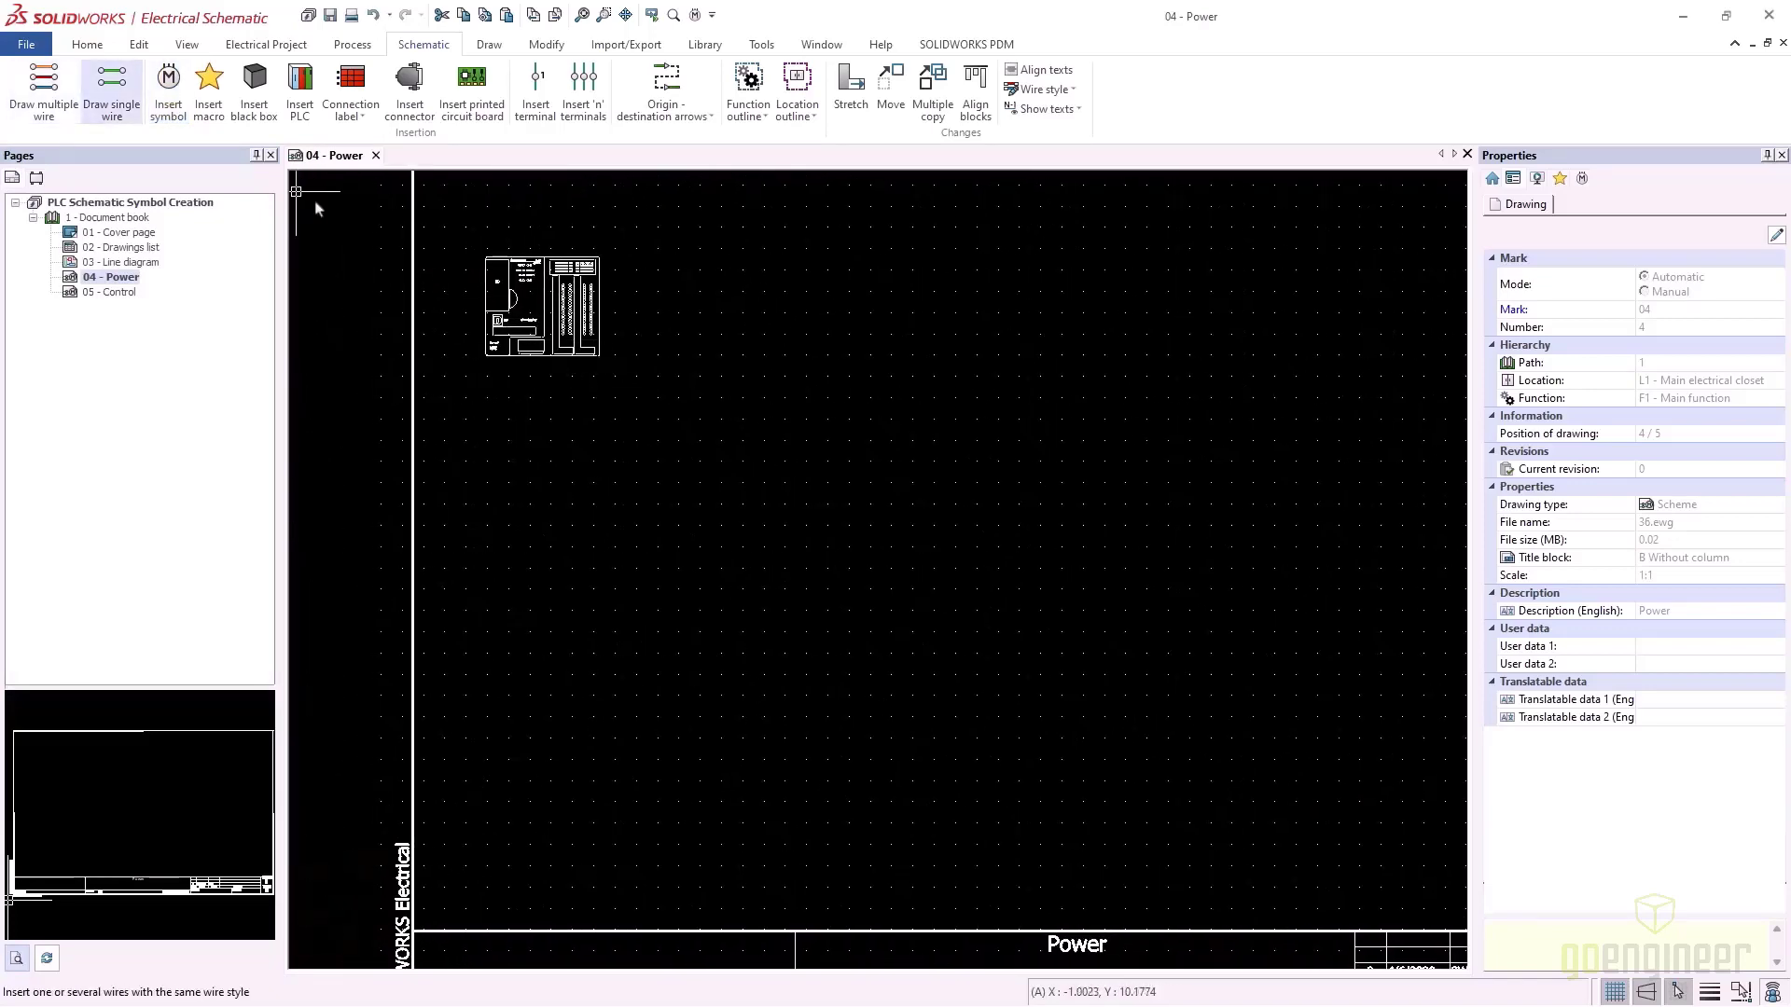
Draw 16 parallel 24V DC wires, 0.25 apart, below the PLC symbol
{"action": "left_click", "coordinate": [114, 89]}
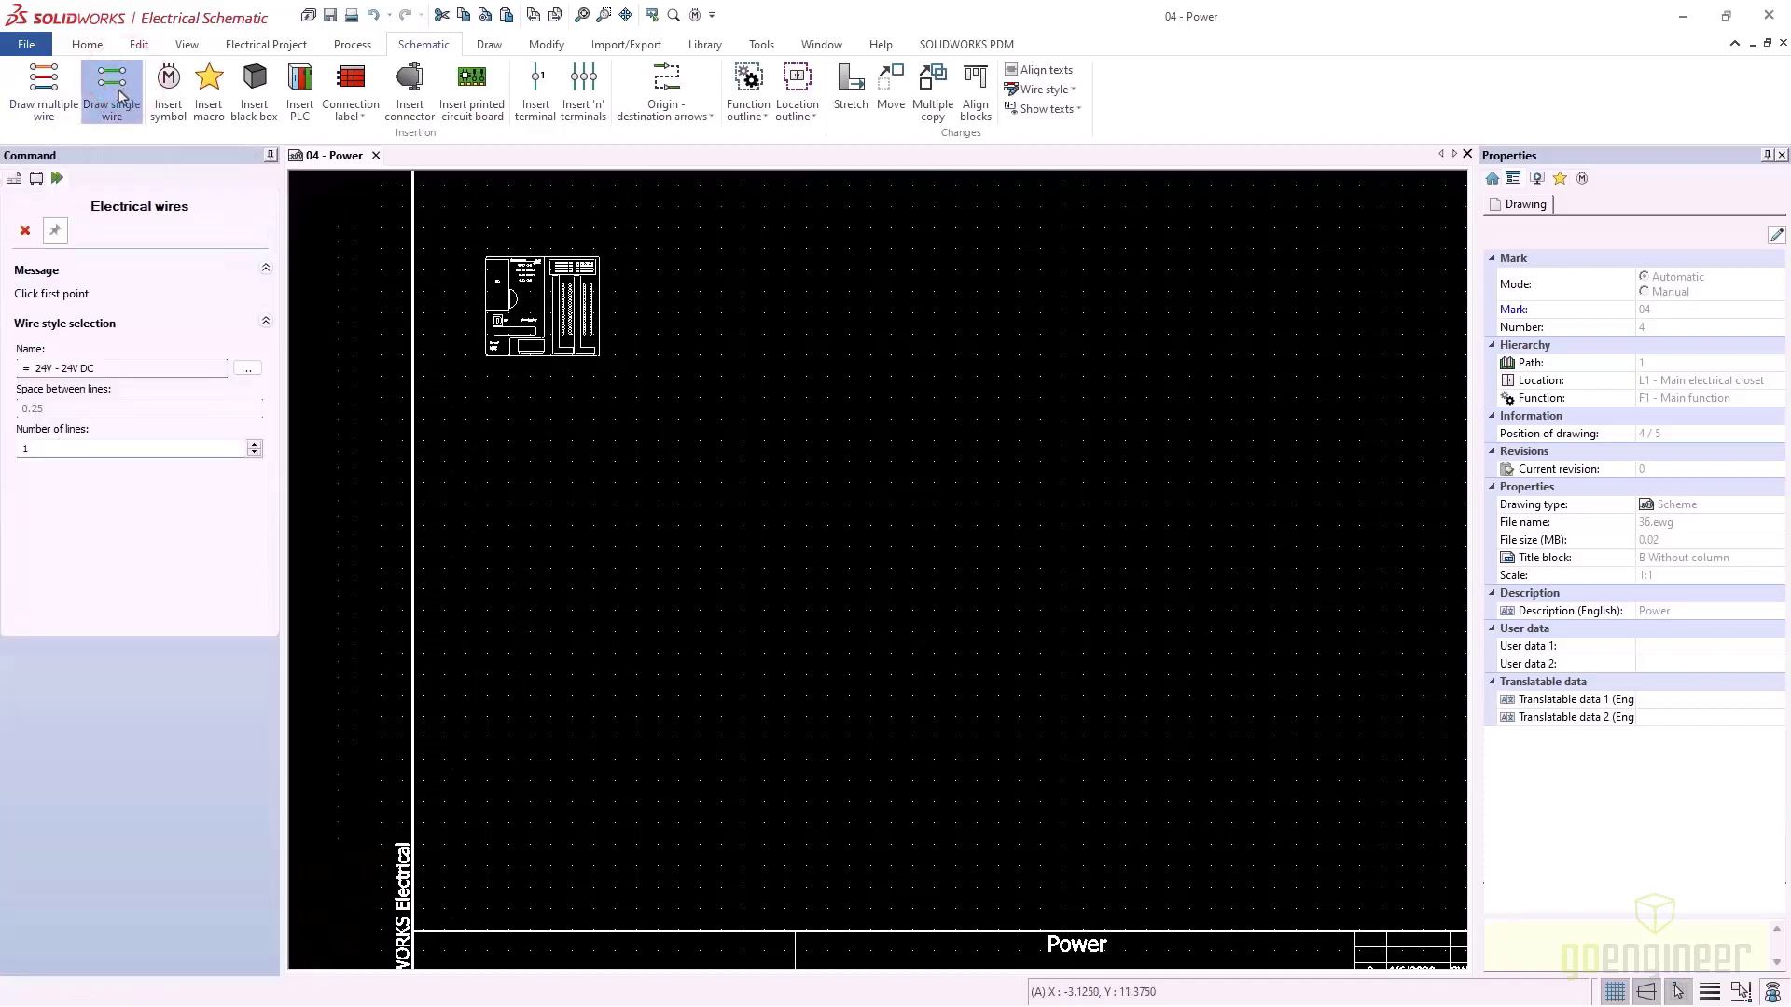
{"action": "left_click", "coordinate": [64, 448]}
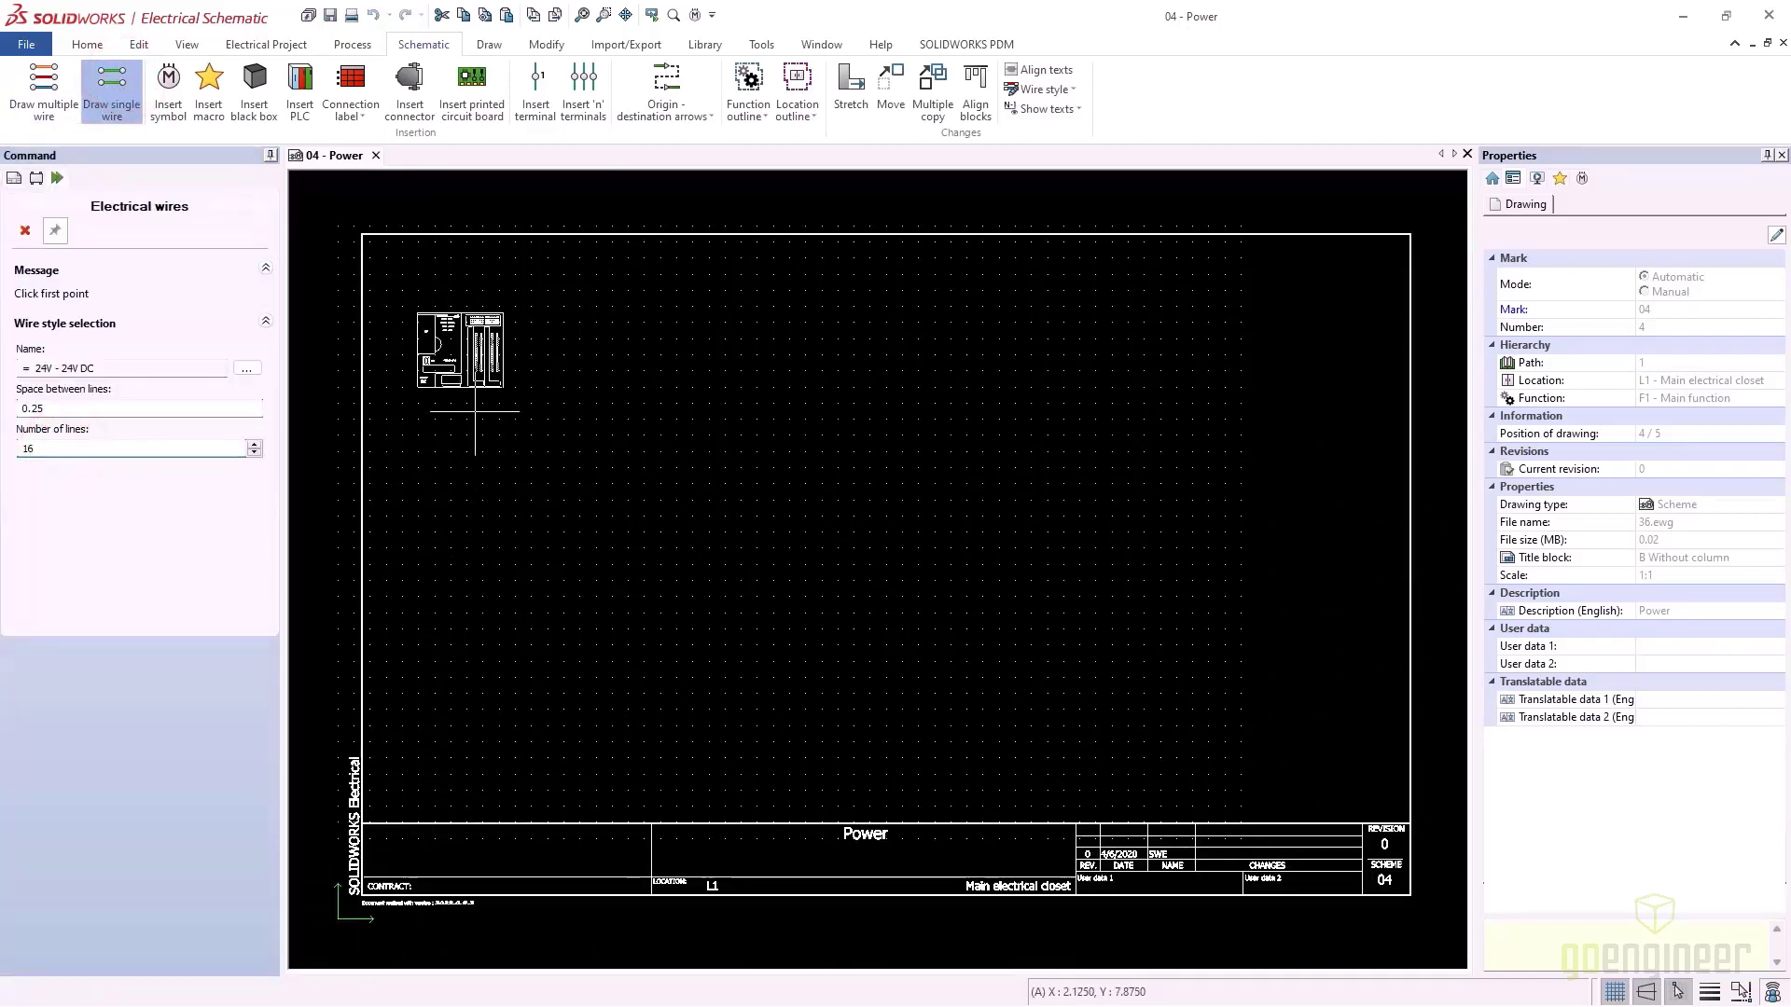
{"action": "left_click", "coordinate": [403, 420]}
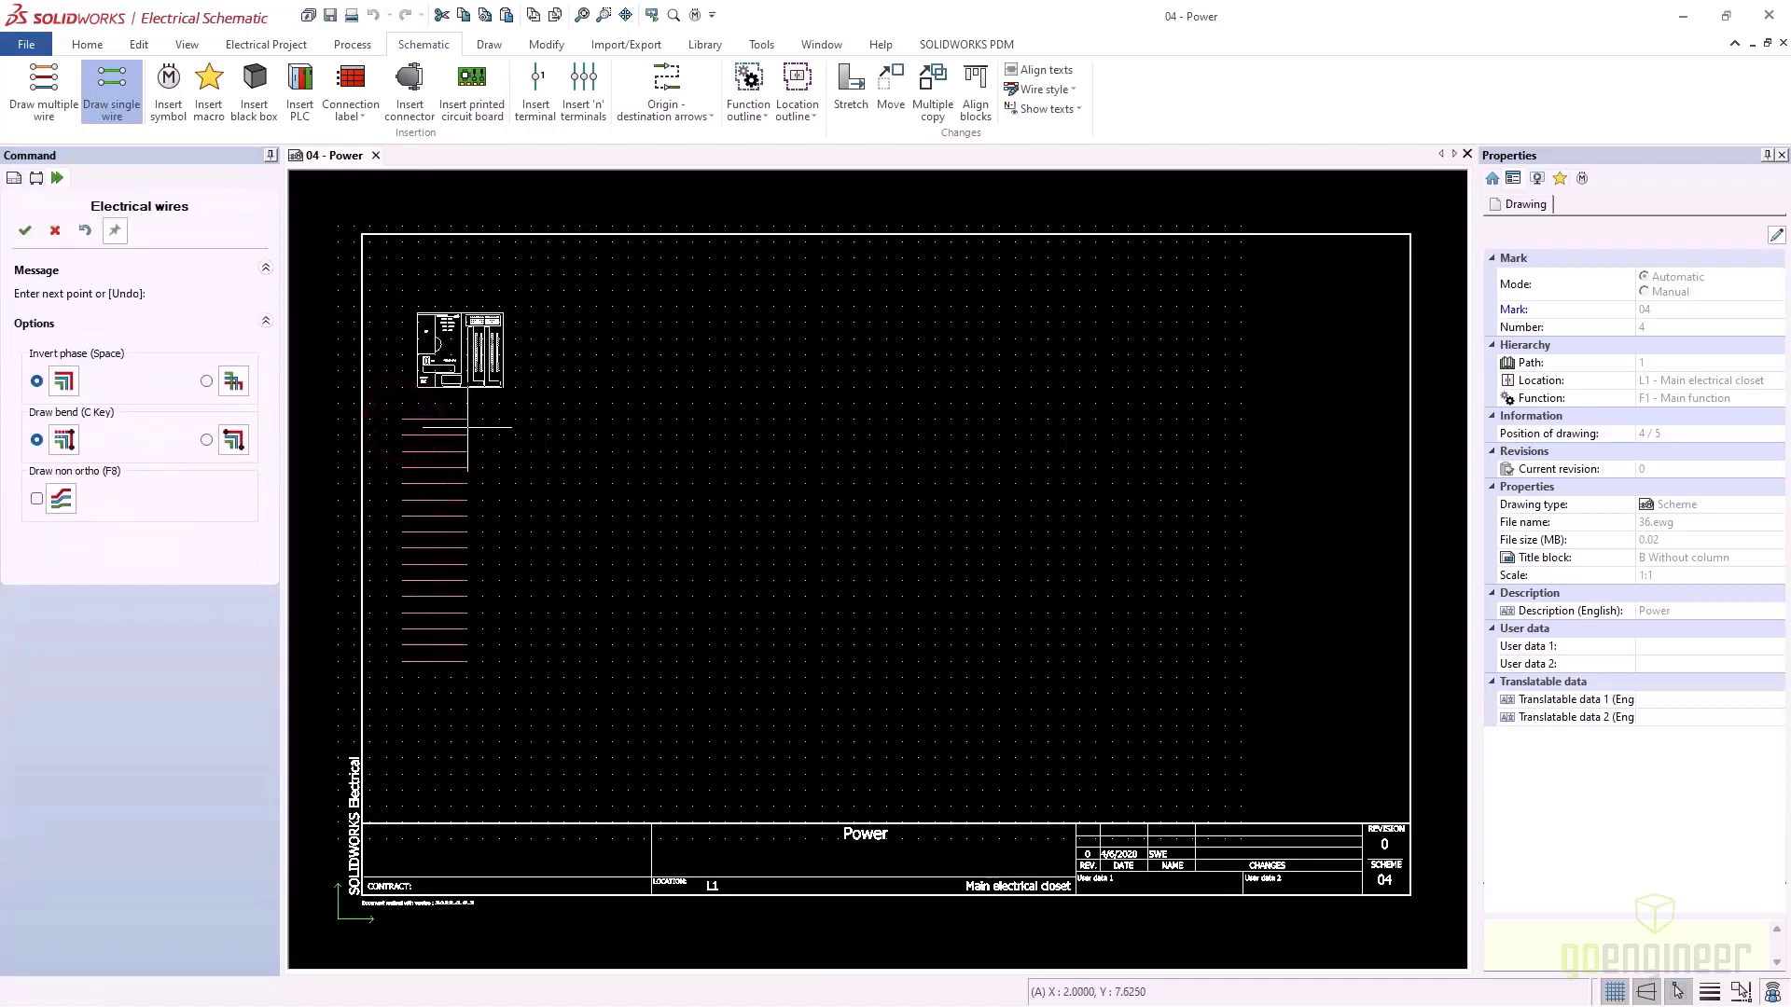
{"action": "left_click", "coordinate": [467, 428]}
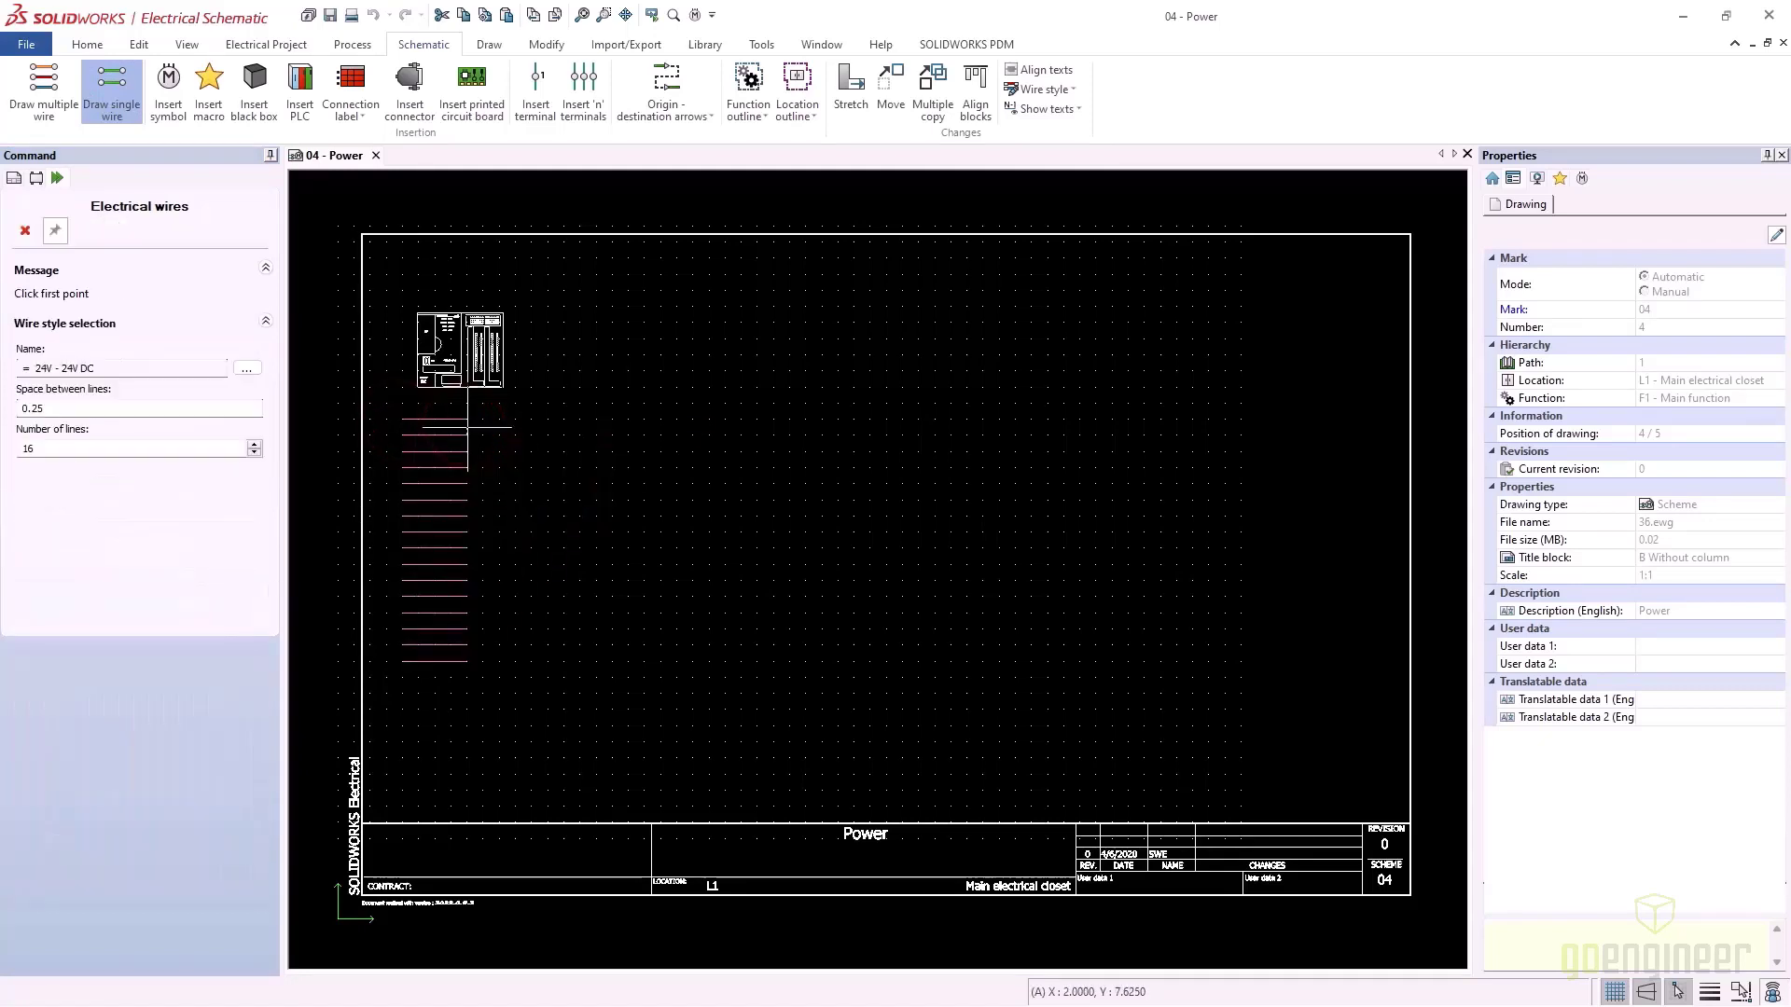
{"action": "key", "text": "Escape"}
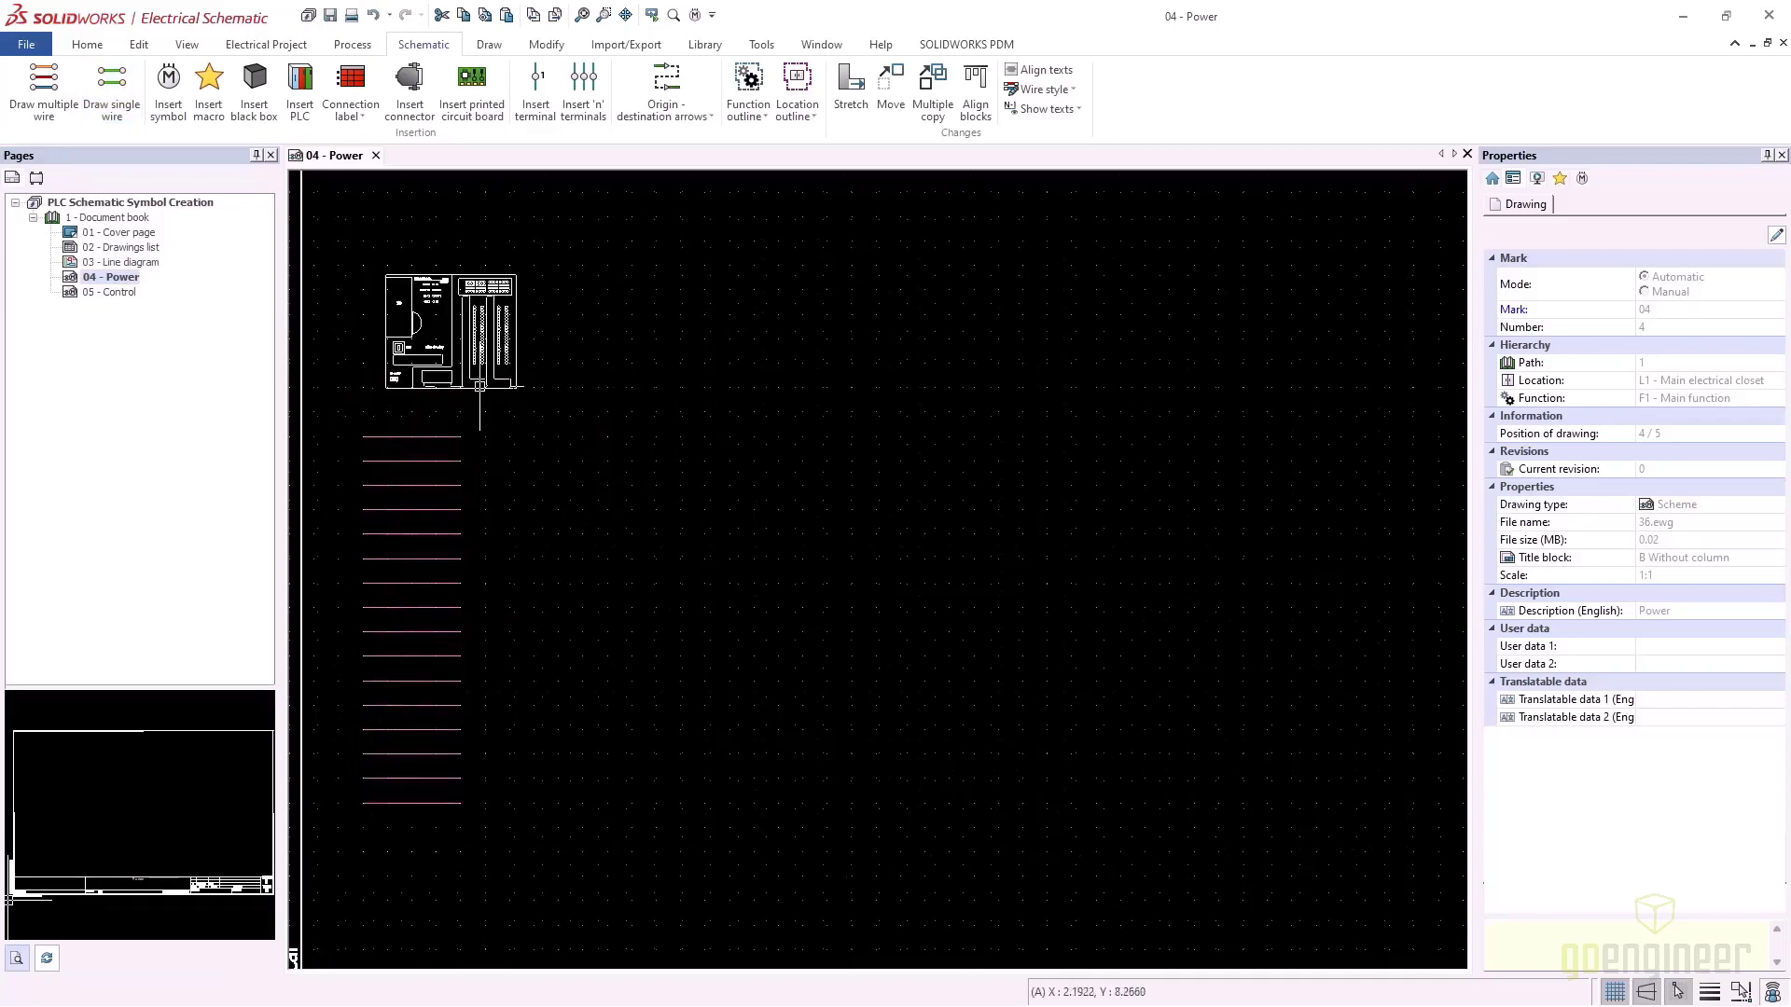
{"action": "scroll", "coordinate": [480, 391], "scroll_direction": "up", "scroll_amount": 3}
{"action": "scroll", "coordinate": [480, 385], "scroll_direction": "up", "scroll_amount": 2}
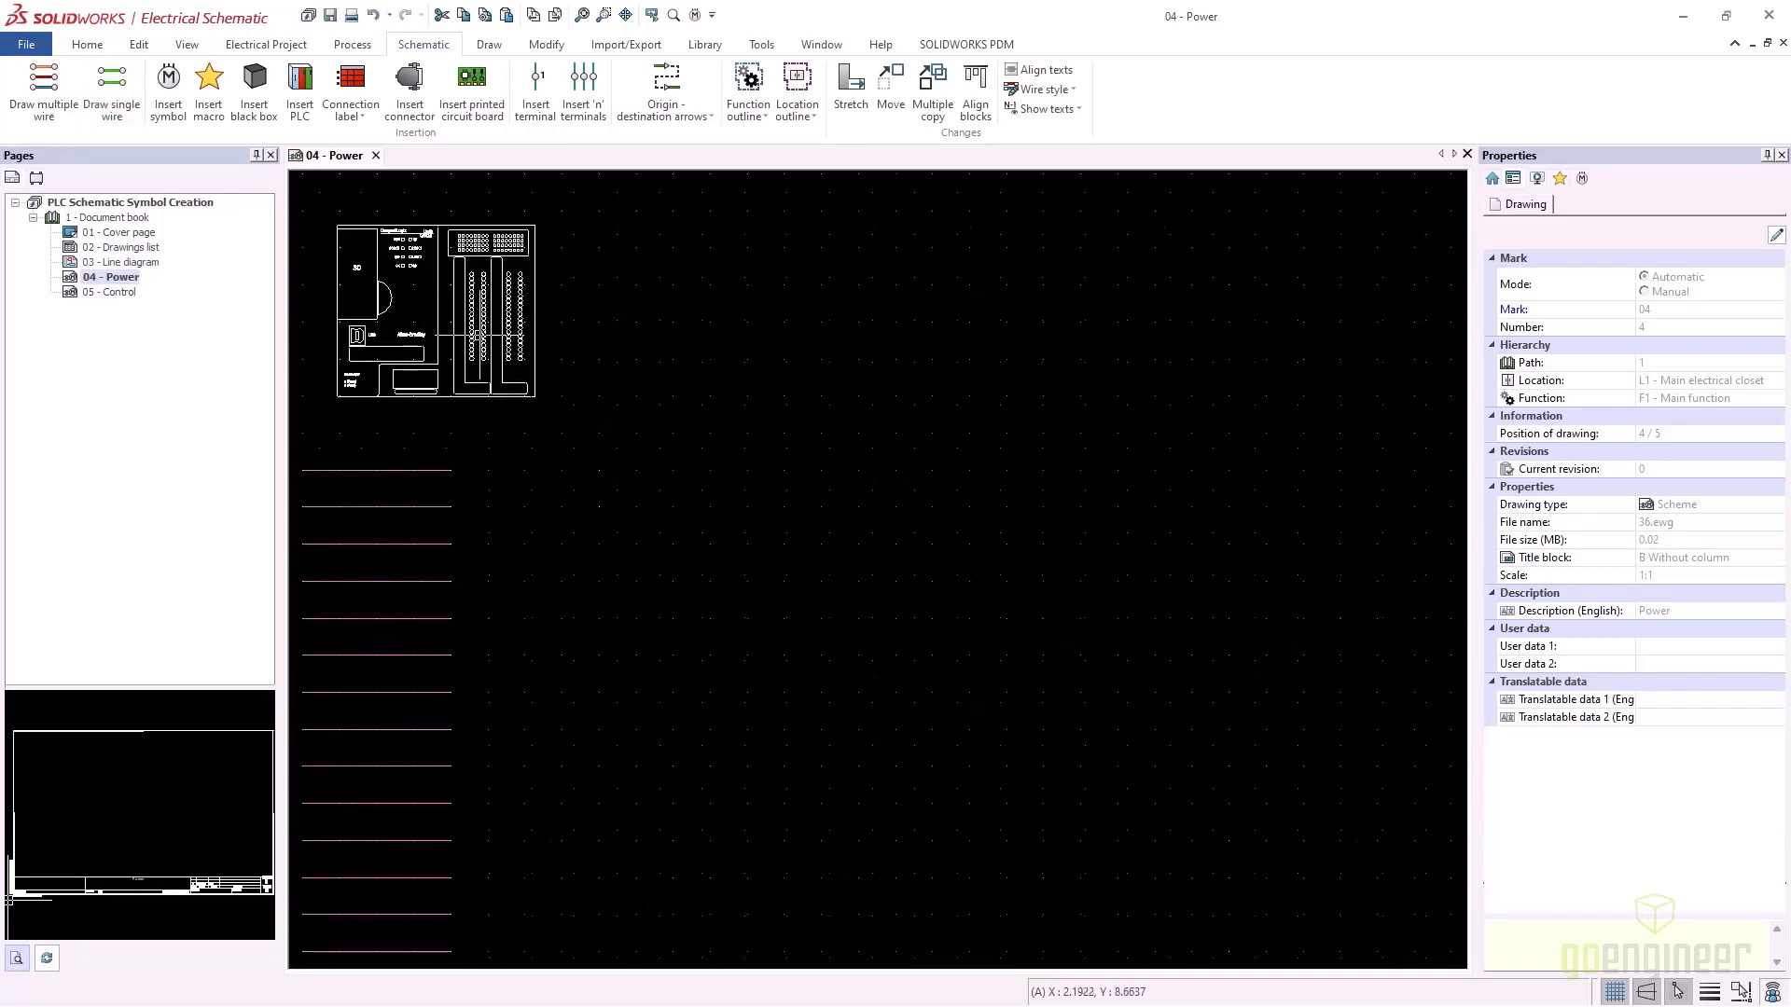
{"action": "middle_click_drag", "start_coordinate": [451, 331], "coordinate": [555, 341]}
{"action": "left_click", "coordinate": [487, 46]}
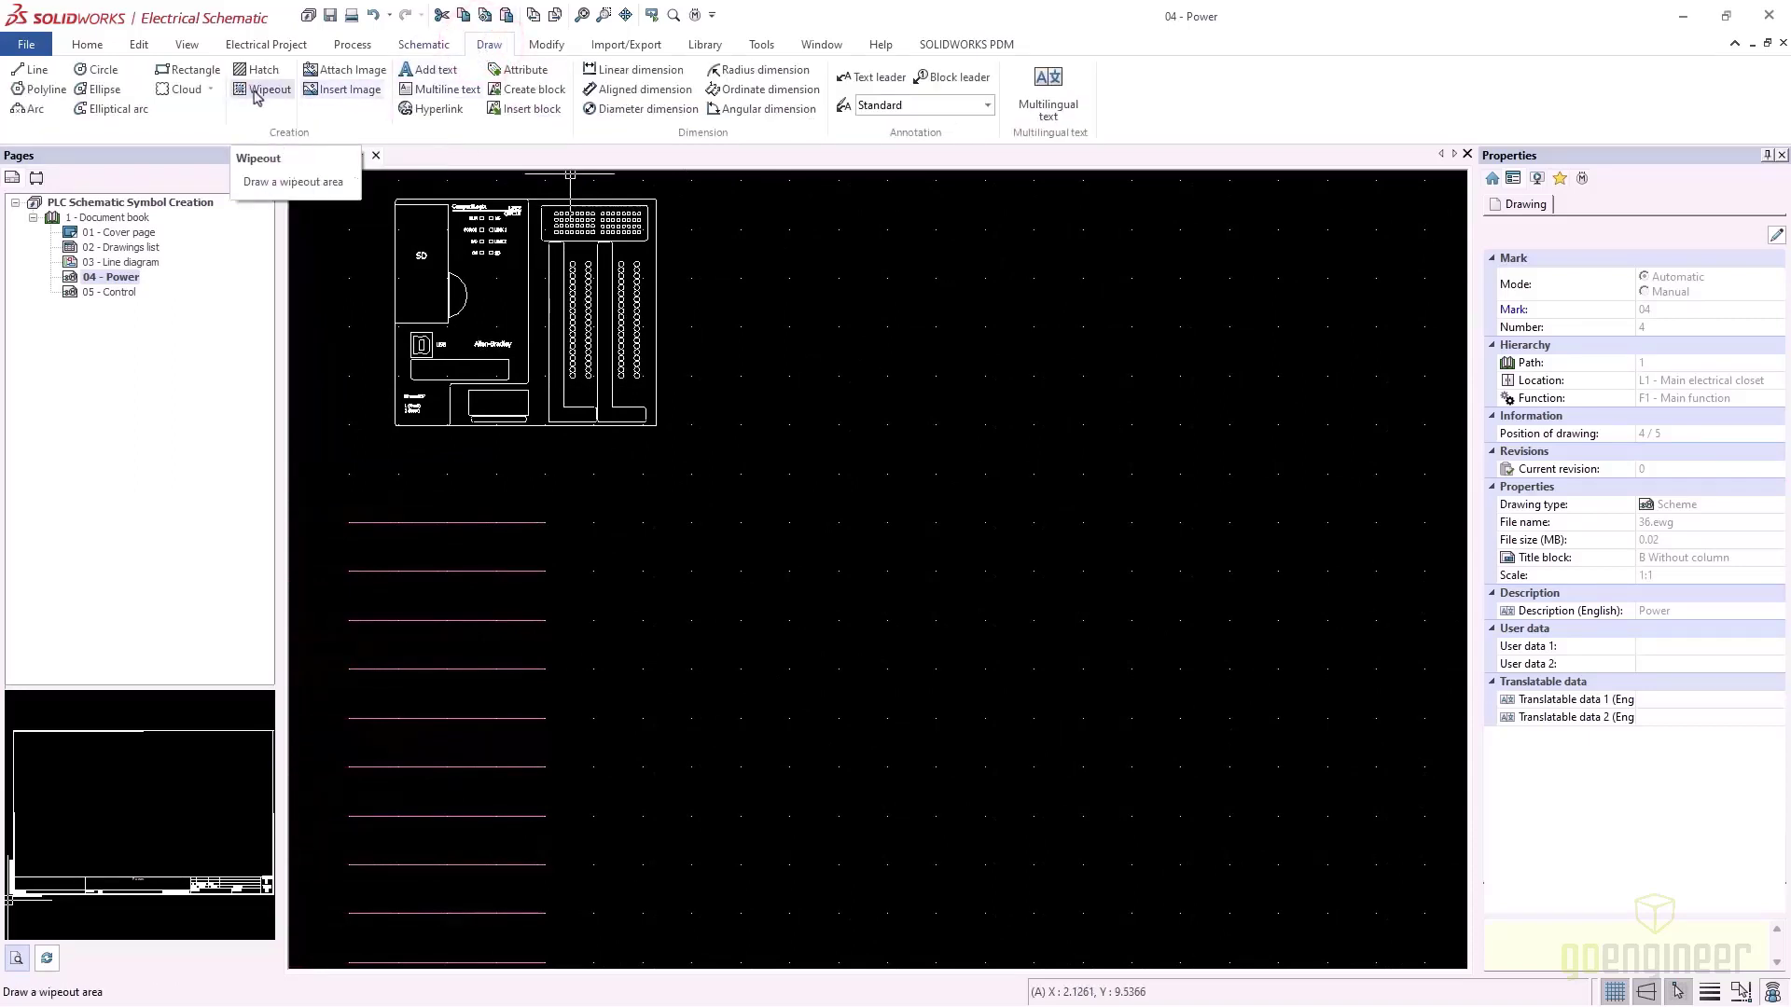
Draw an ellipse around the PLC's left terminal column and stretch it to cover the whole column
{"action": "left_click", "coordinate": [99, 88]}
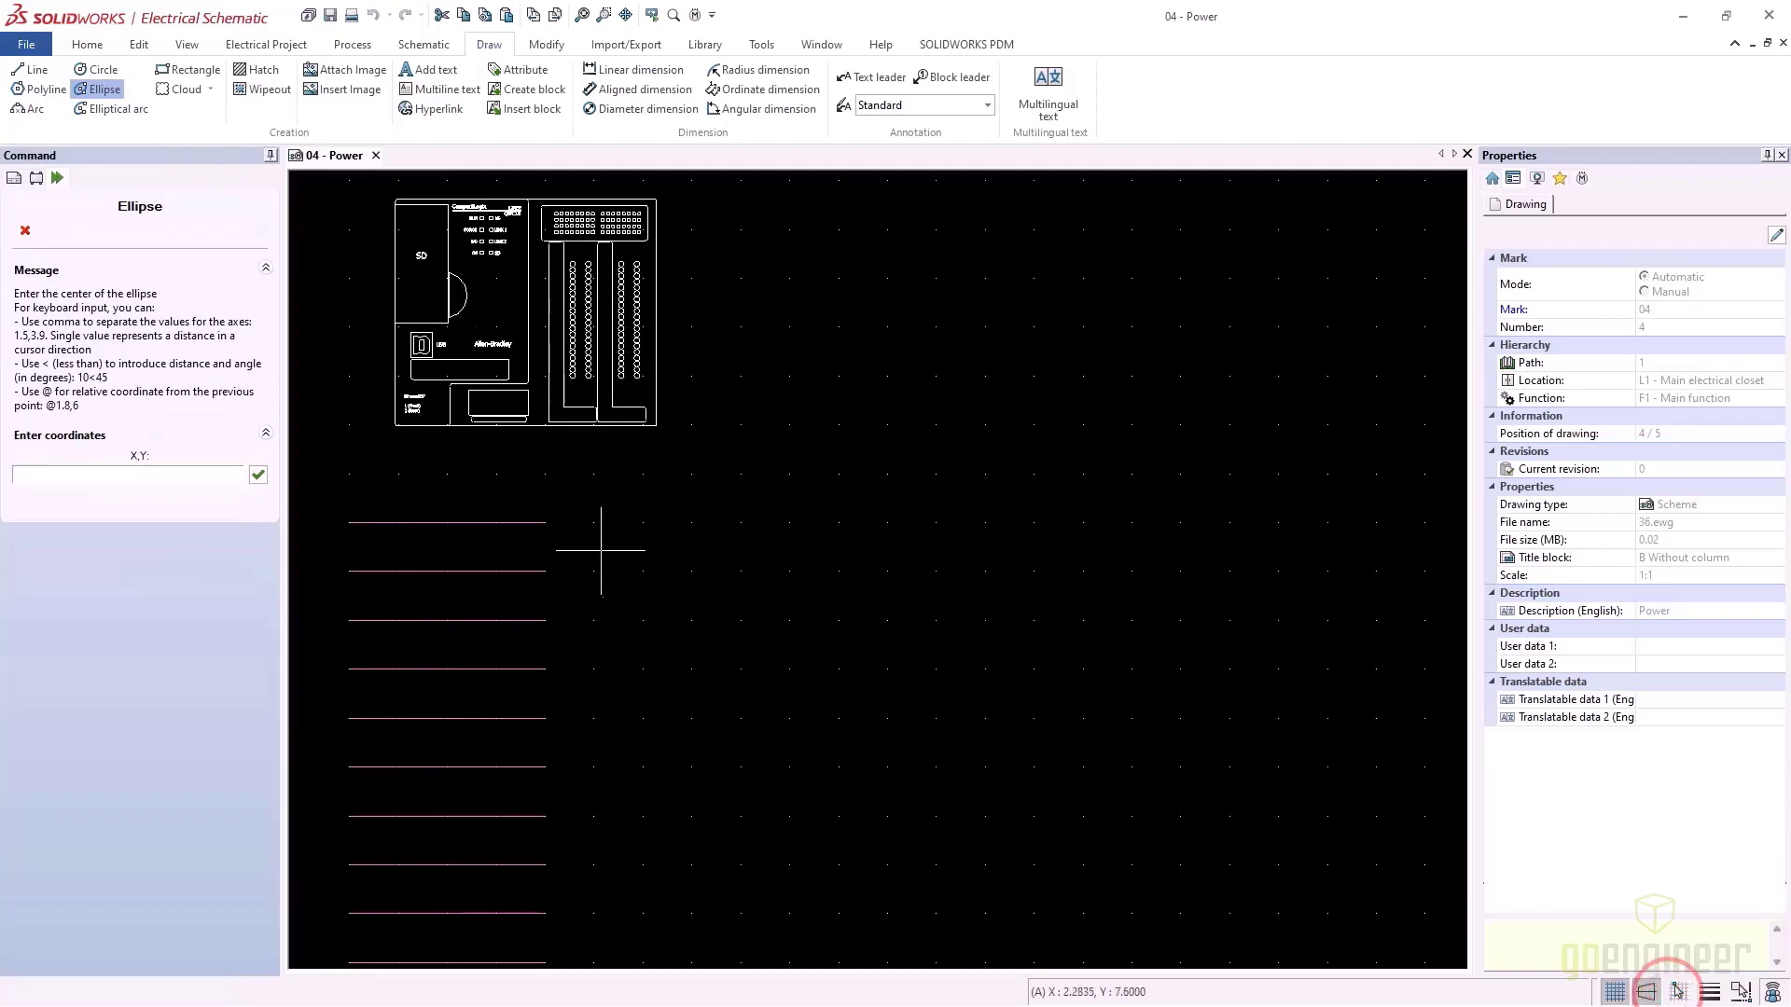
{"action": "scroll", "coordinate": [573, 306], "scroll_direction": "up", "scroll_amount": 3}
{"action": "scroll", "coordinate": [584, 312], "scroll_direction": "up", "scroll_amount": 1}
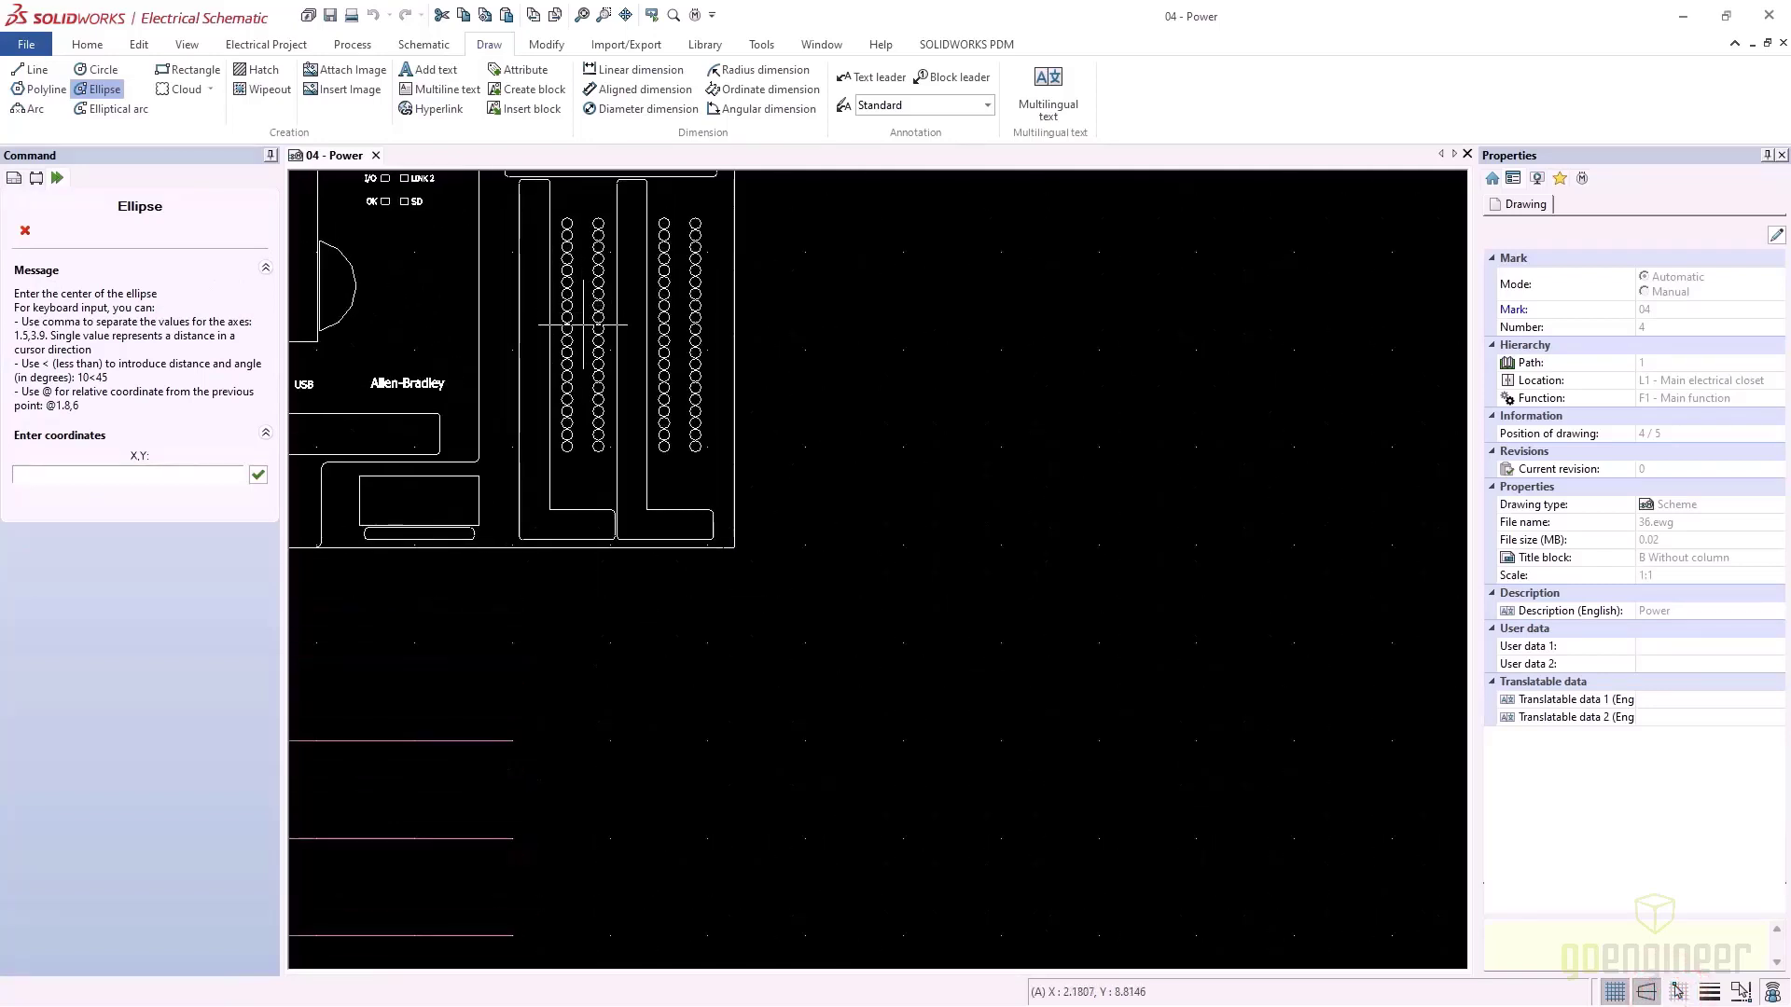
{"action": "left_click", "coordinate": [583, 324]}
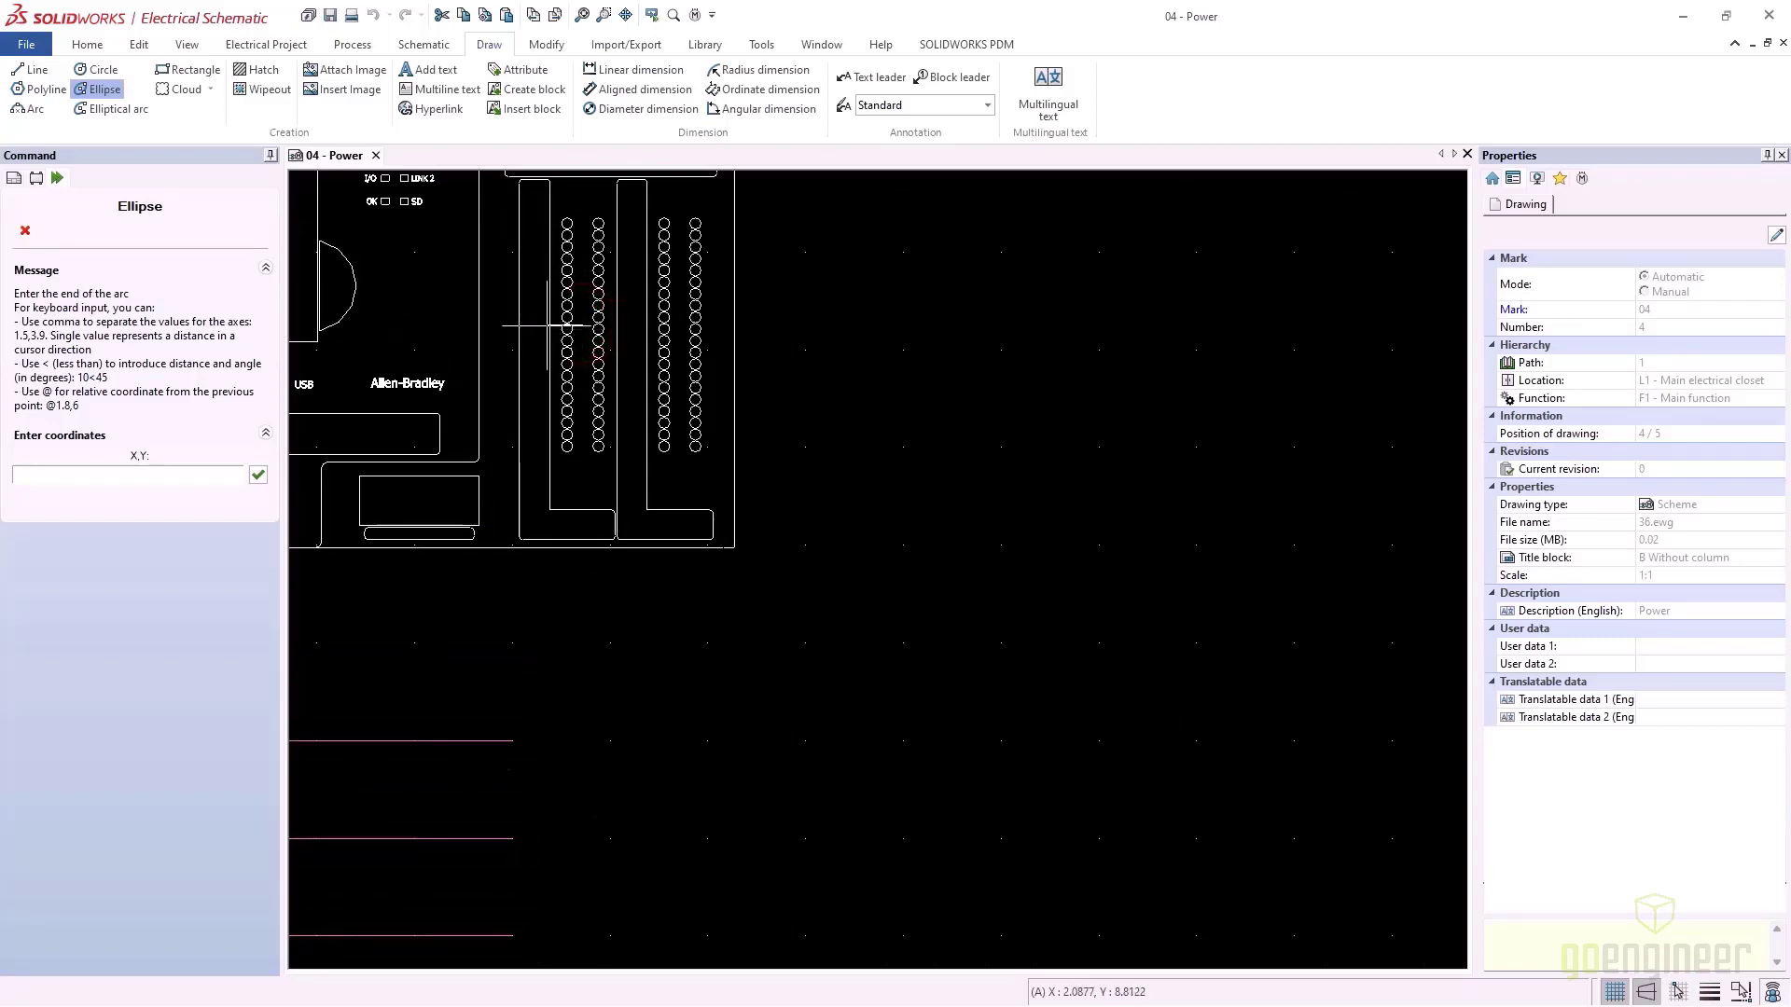
{"action": "left_click", "coordinate": [550, 324]}
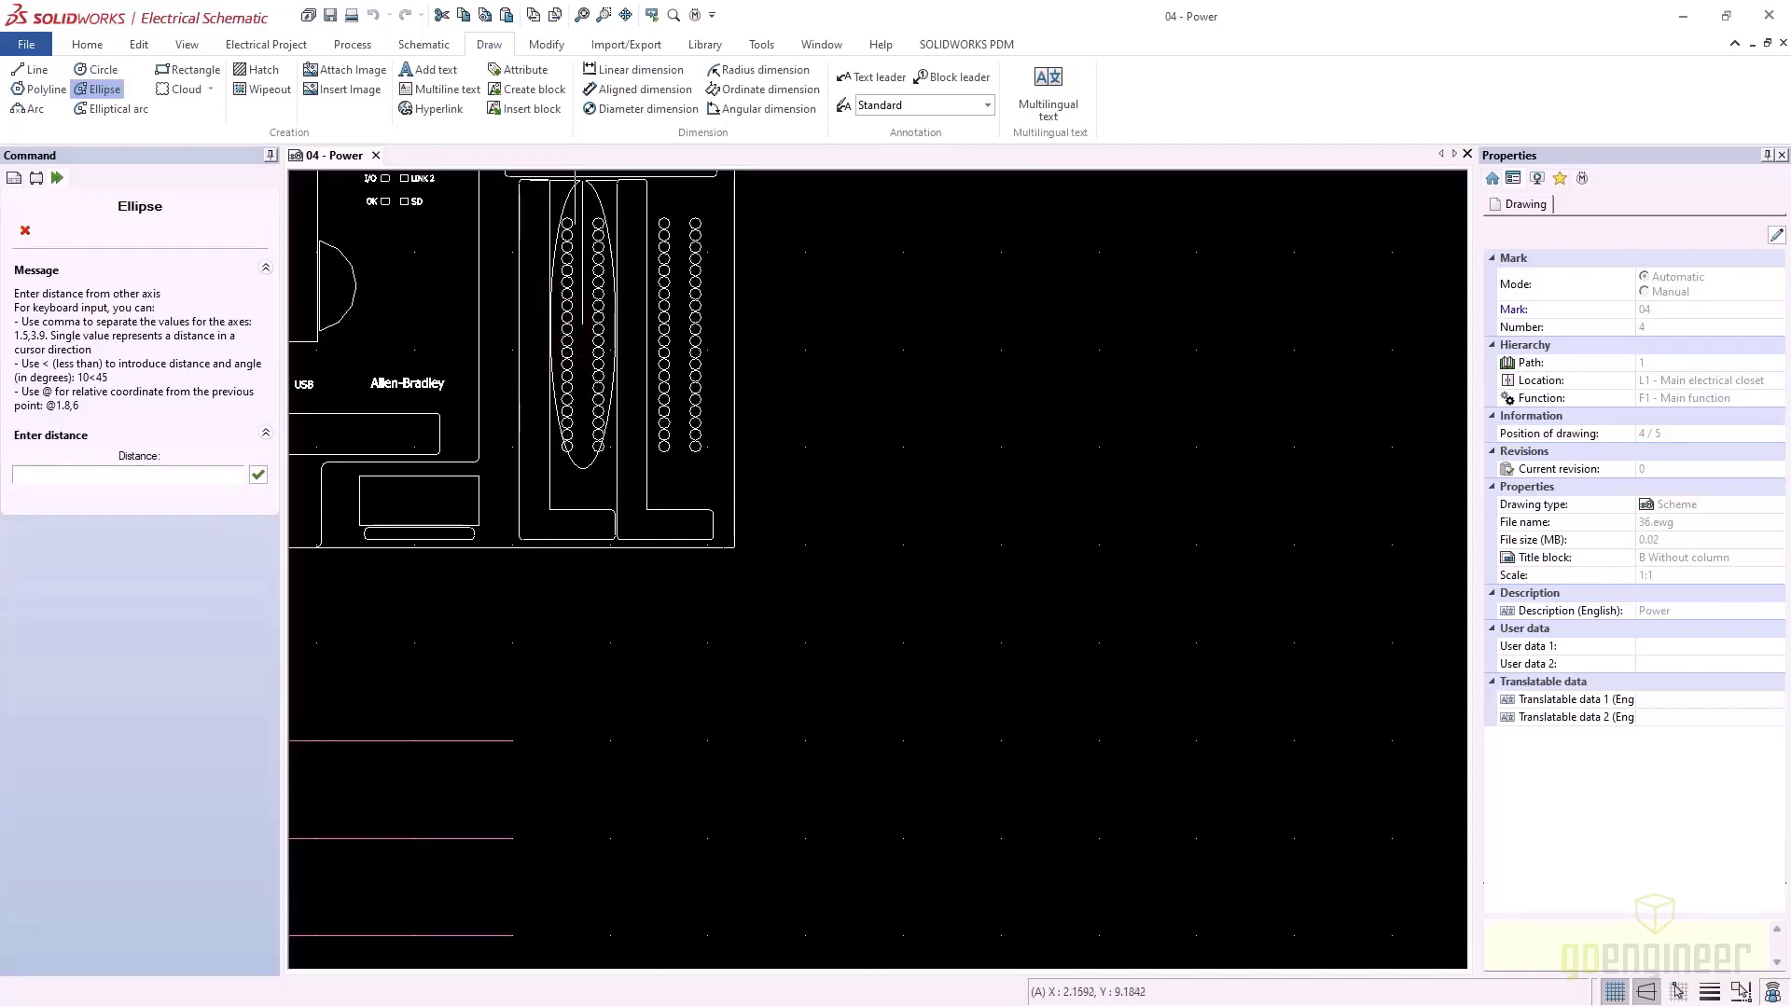
{"action": "left_click", "coordinate": [579, 177]}
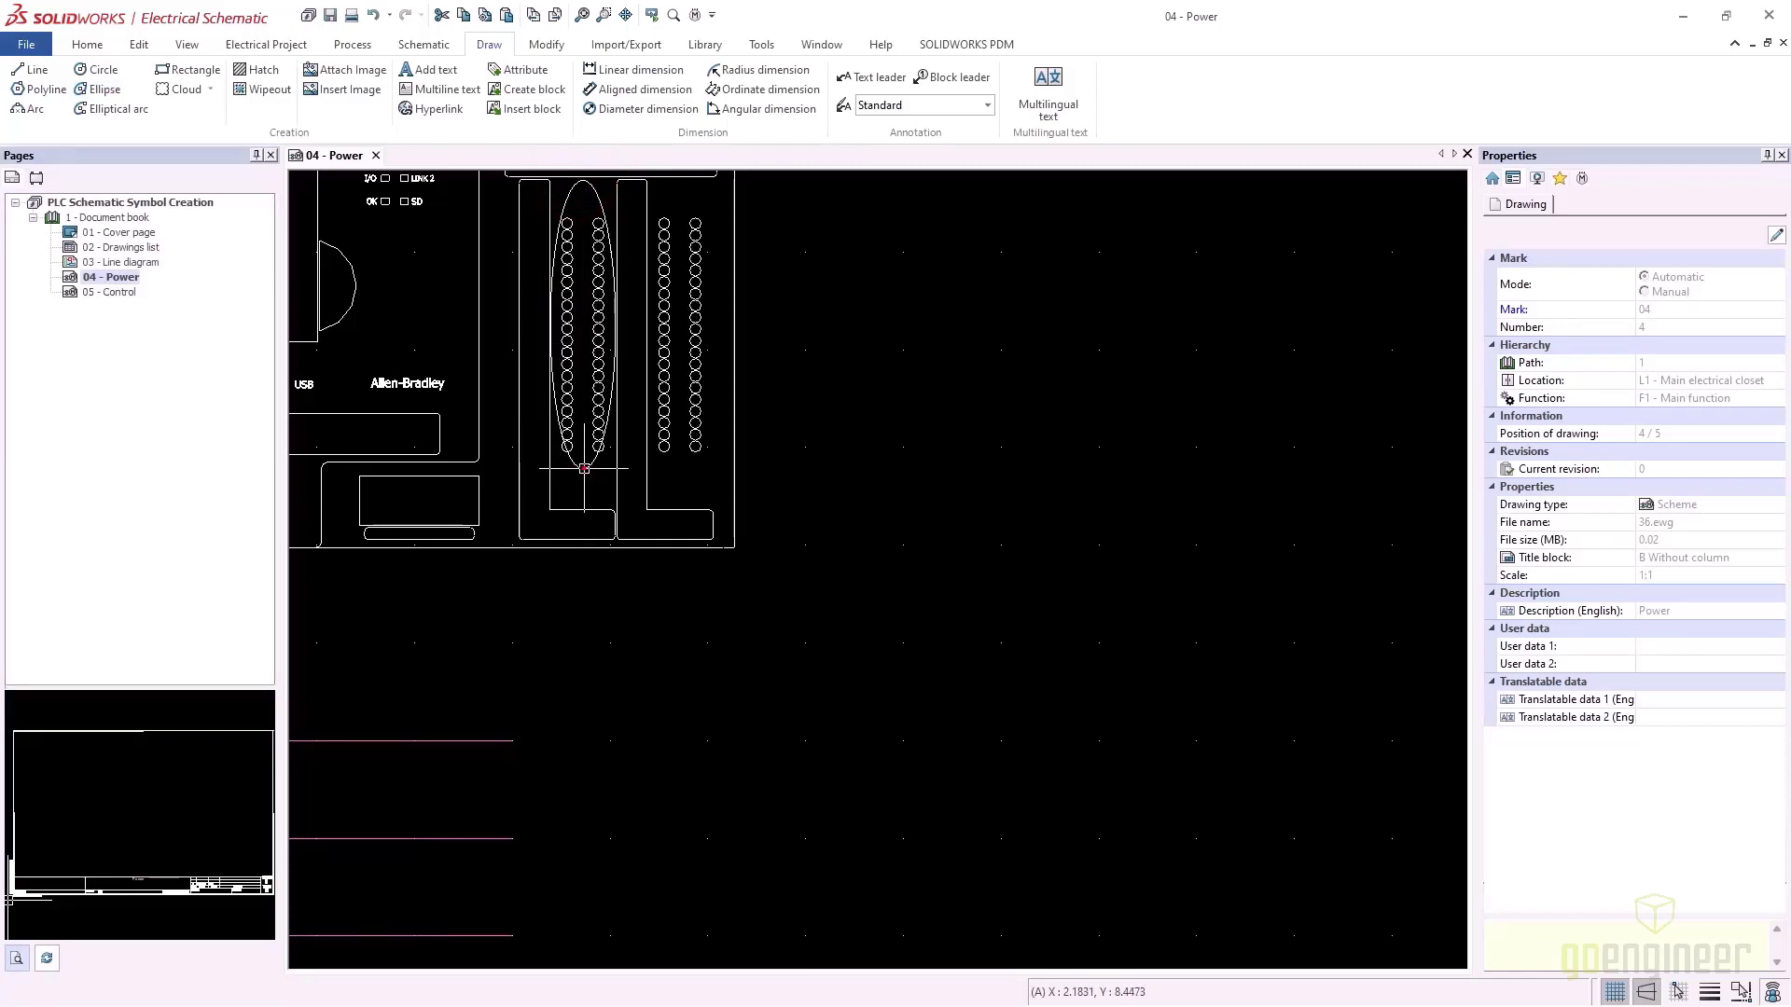
{"action": "left_click", "coordinate": [584, 468]}
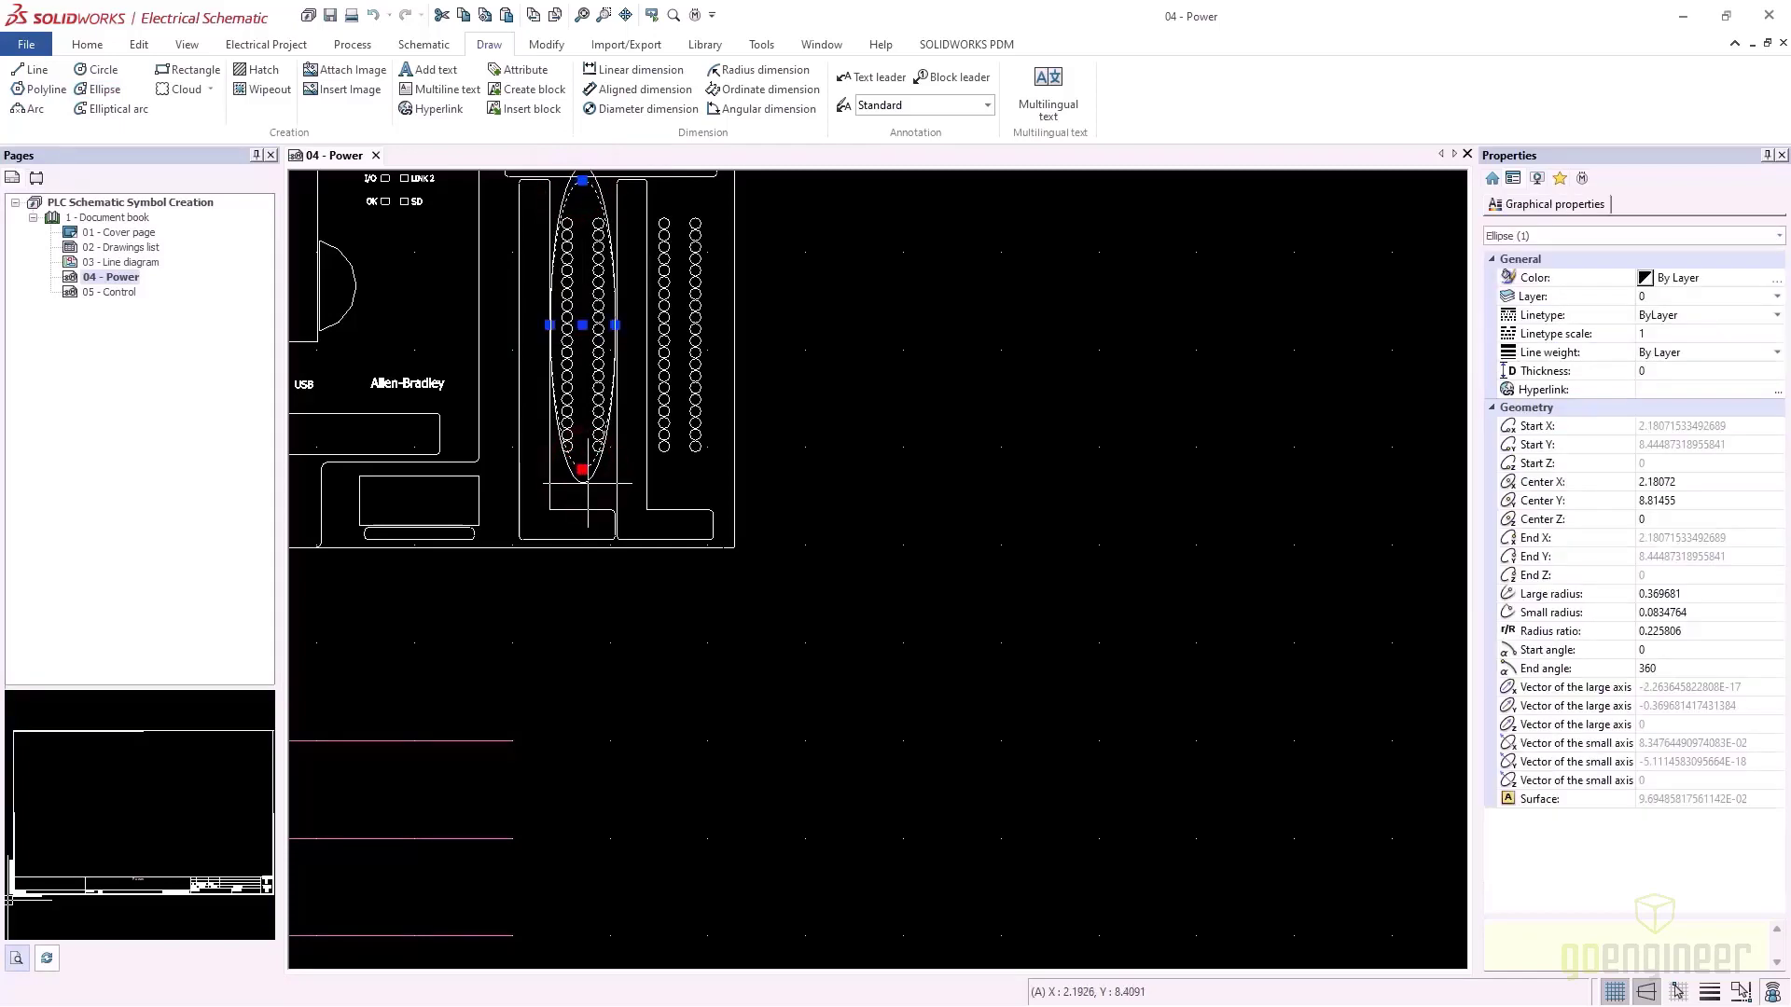
{"action": "left_click", "coordinate": [588, 483]}
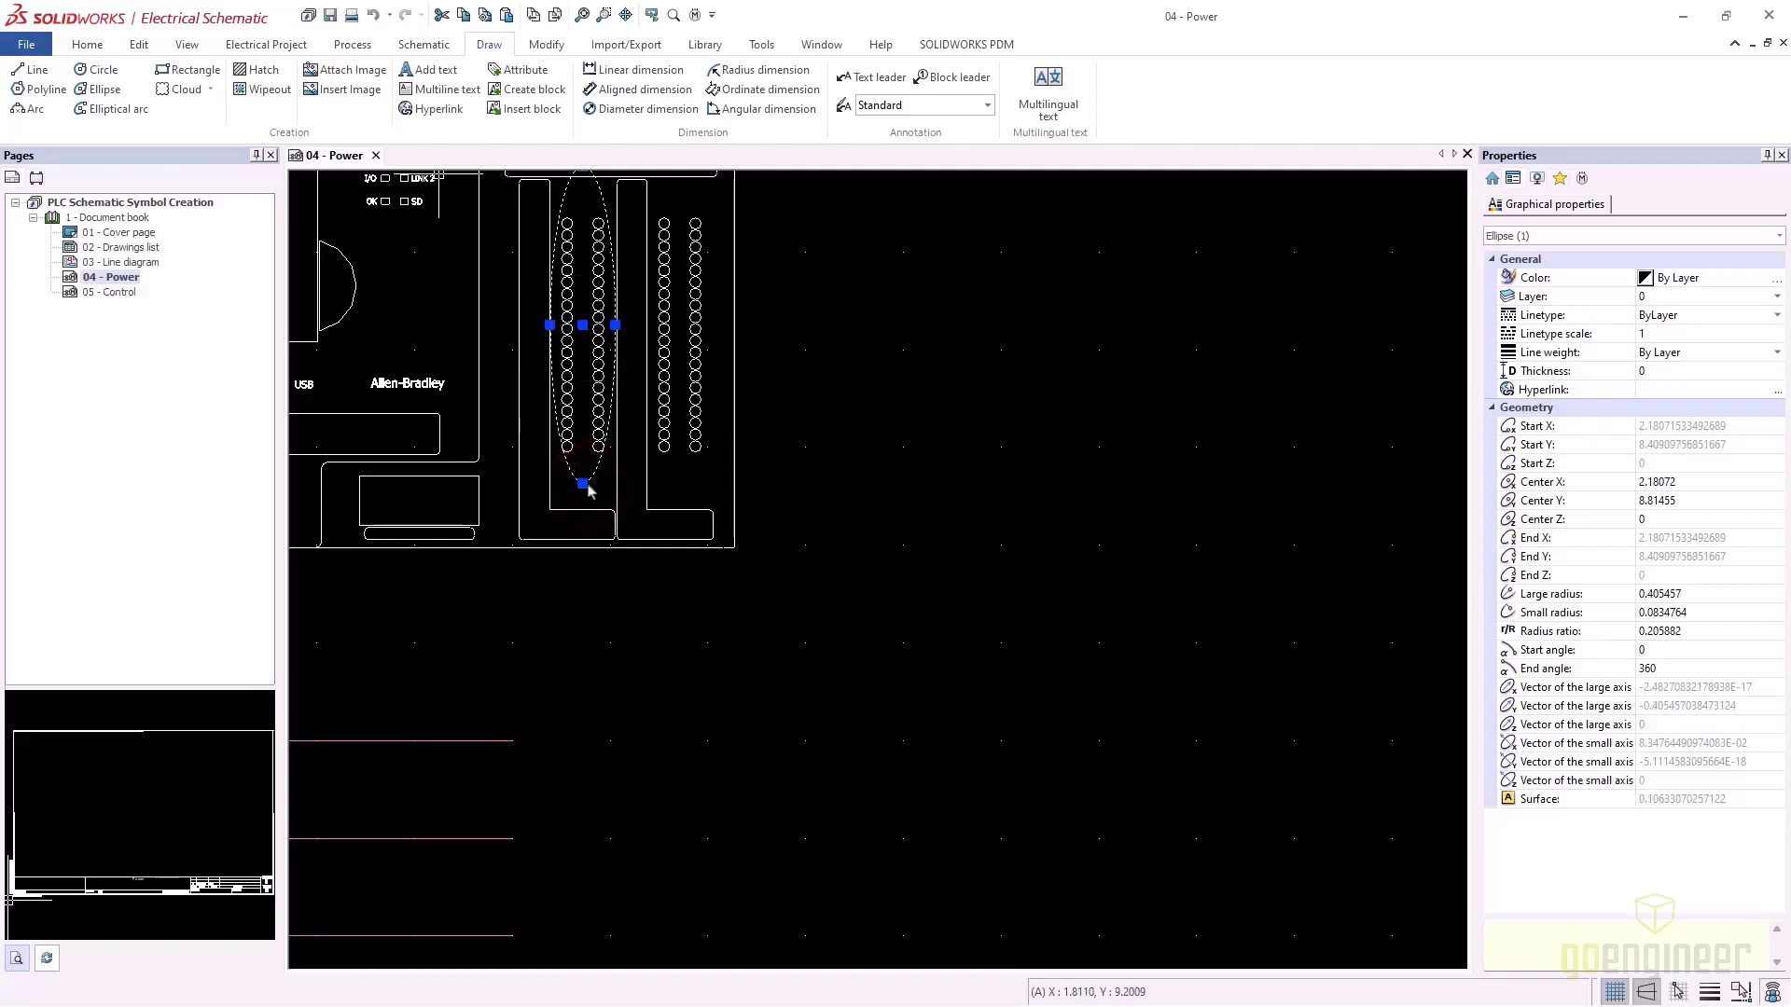
Draw a diagonal line from the ellipse down to a small square below the PLC
{"action": "left_click", "coordinate": [36, 69]}
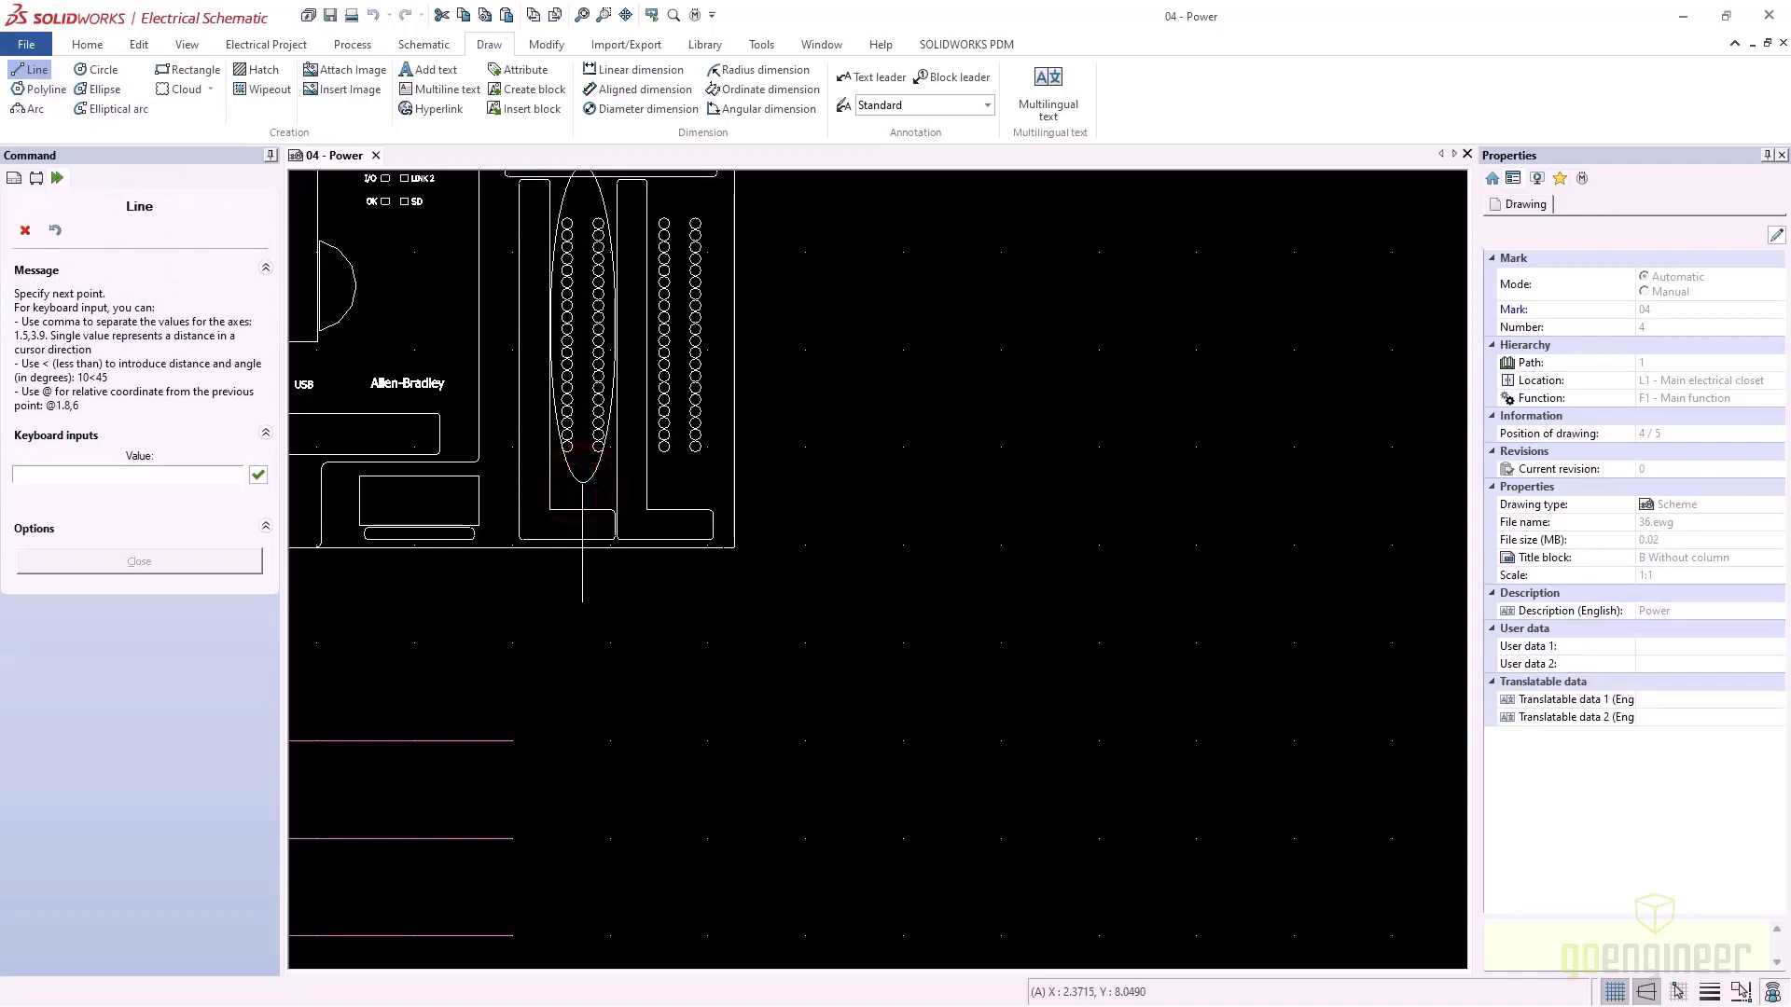
{"action": "left_click", "coordinate": [1647, 993]}
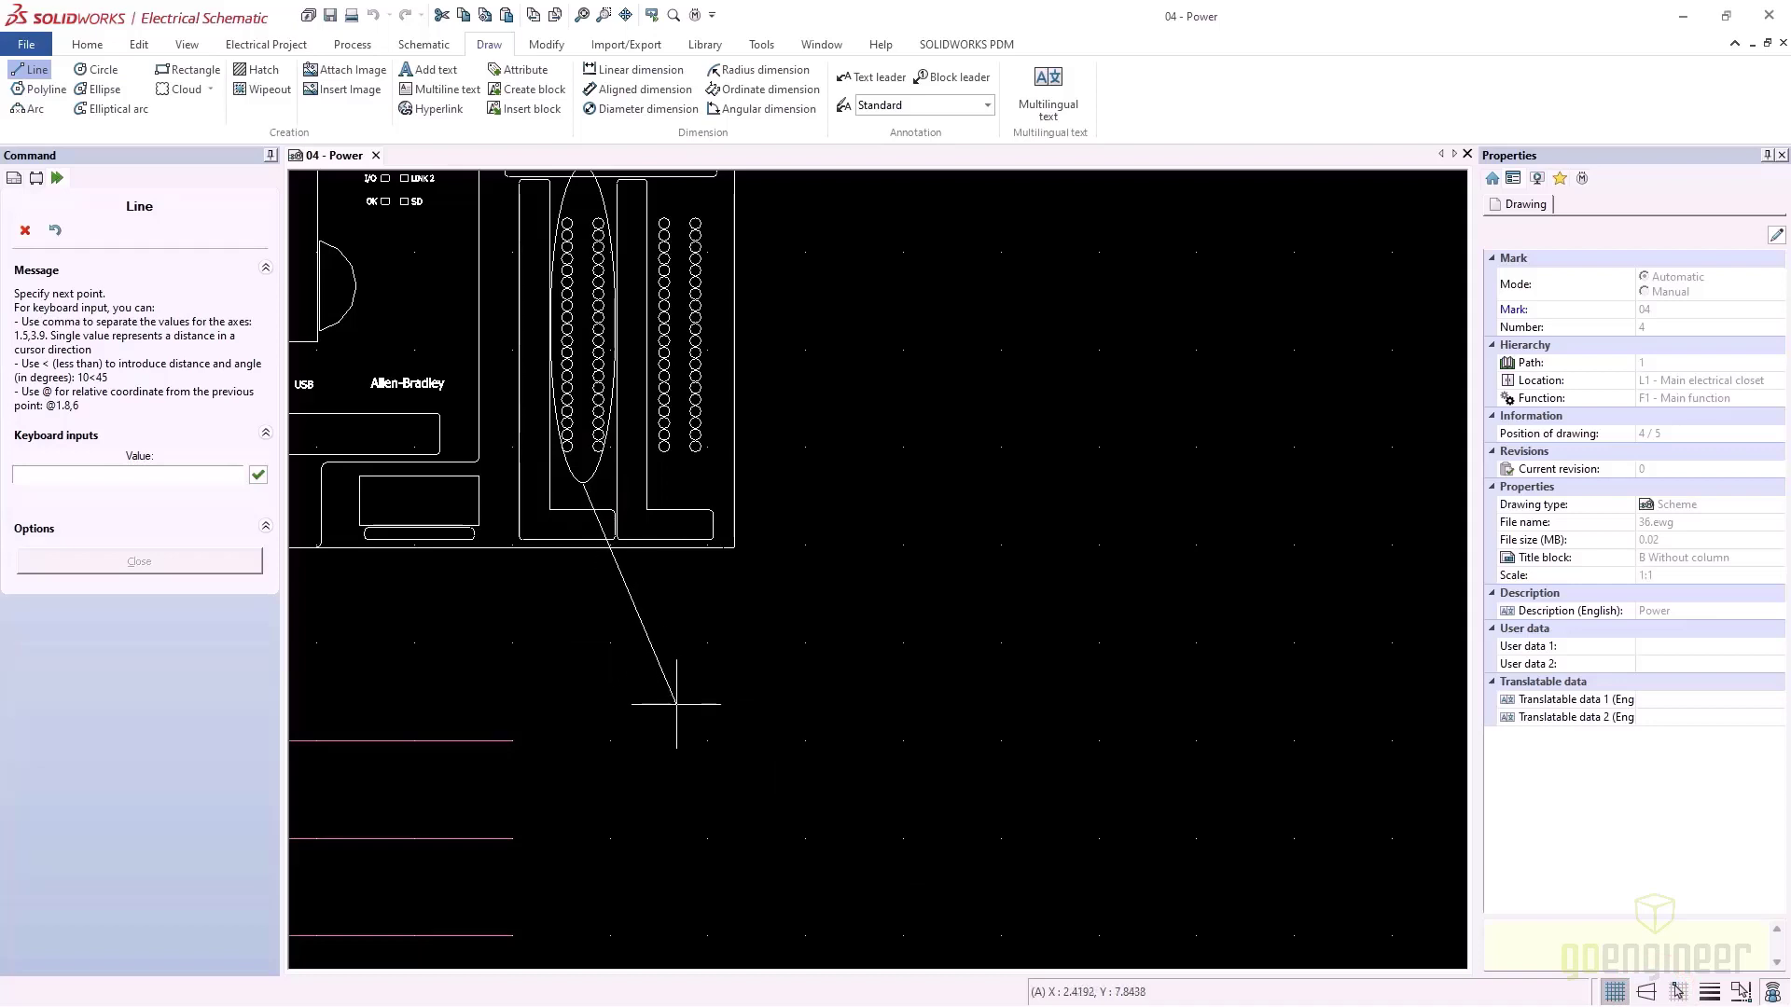
{"action": "left_click", "coordinate": [675, 705]}
{"action": "key", "text": "Escape"}
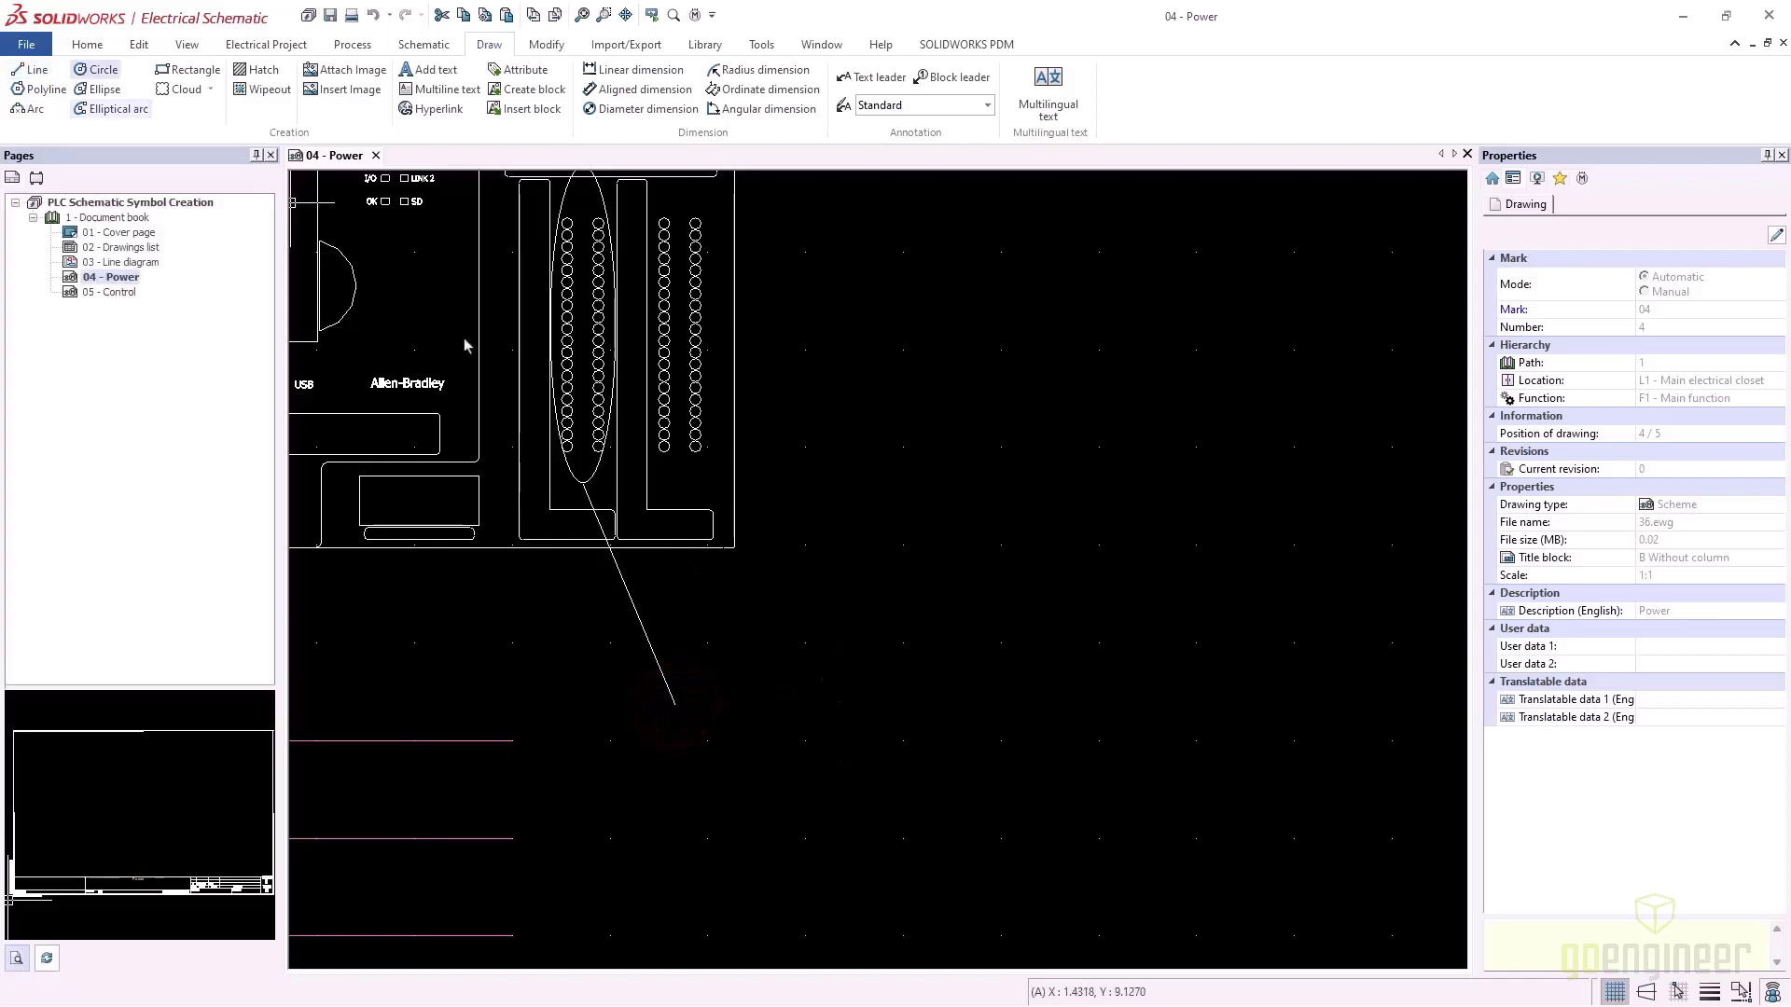
{"action": "left_click", "coordinate": [187, 75]}
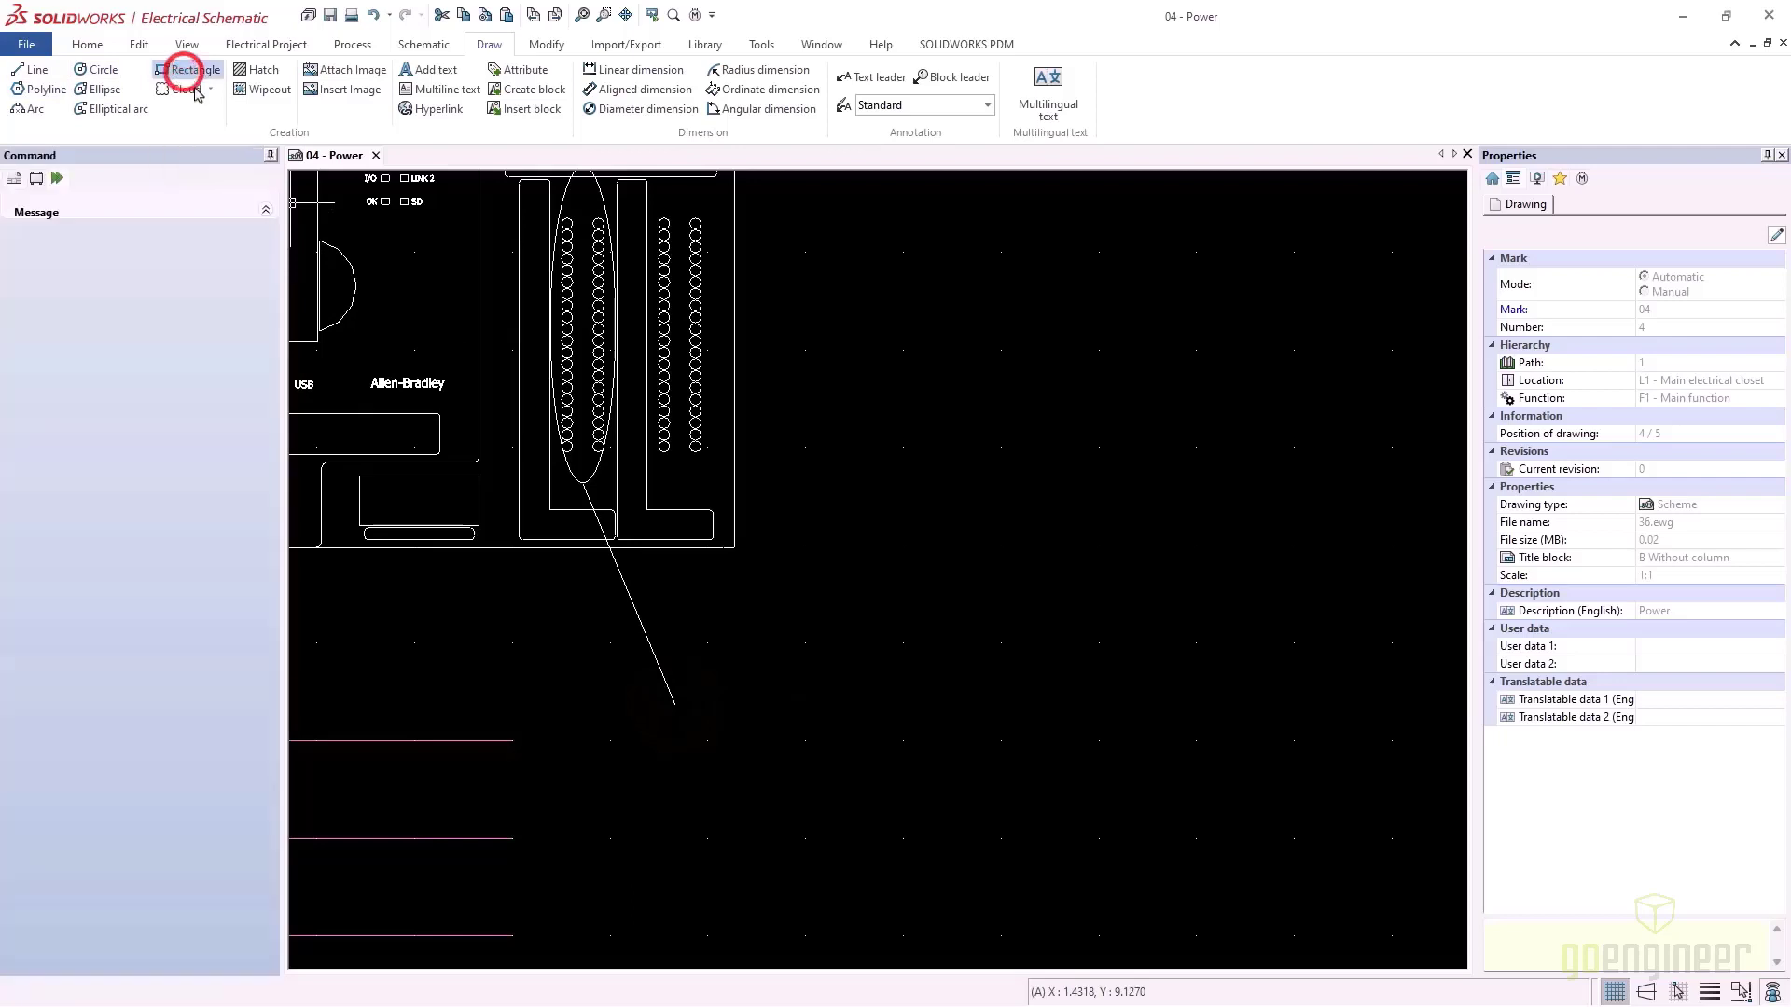
{"action": "left_click", "coordinate": [690, 758]}
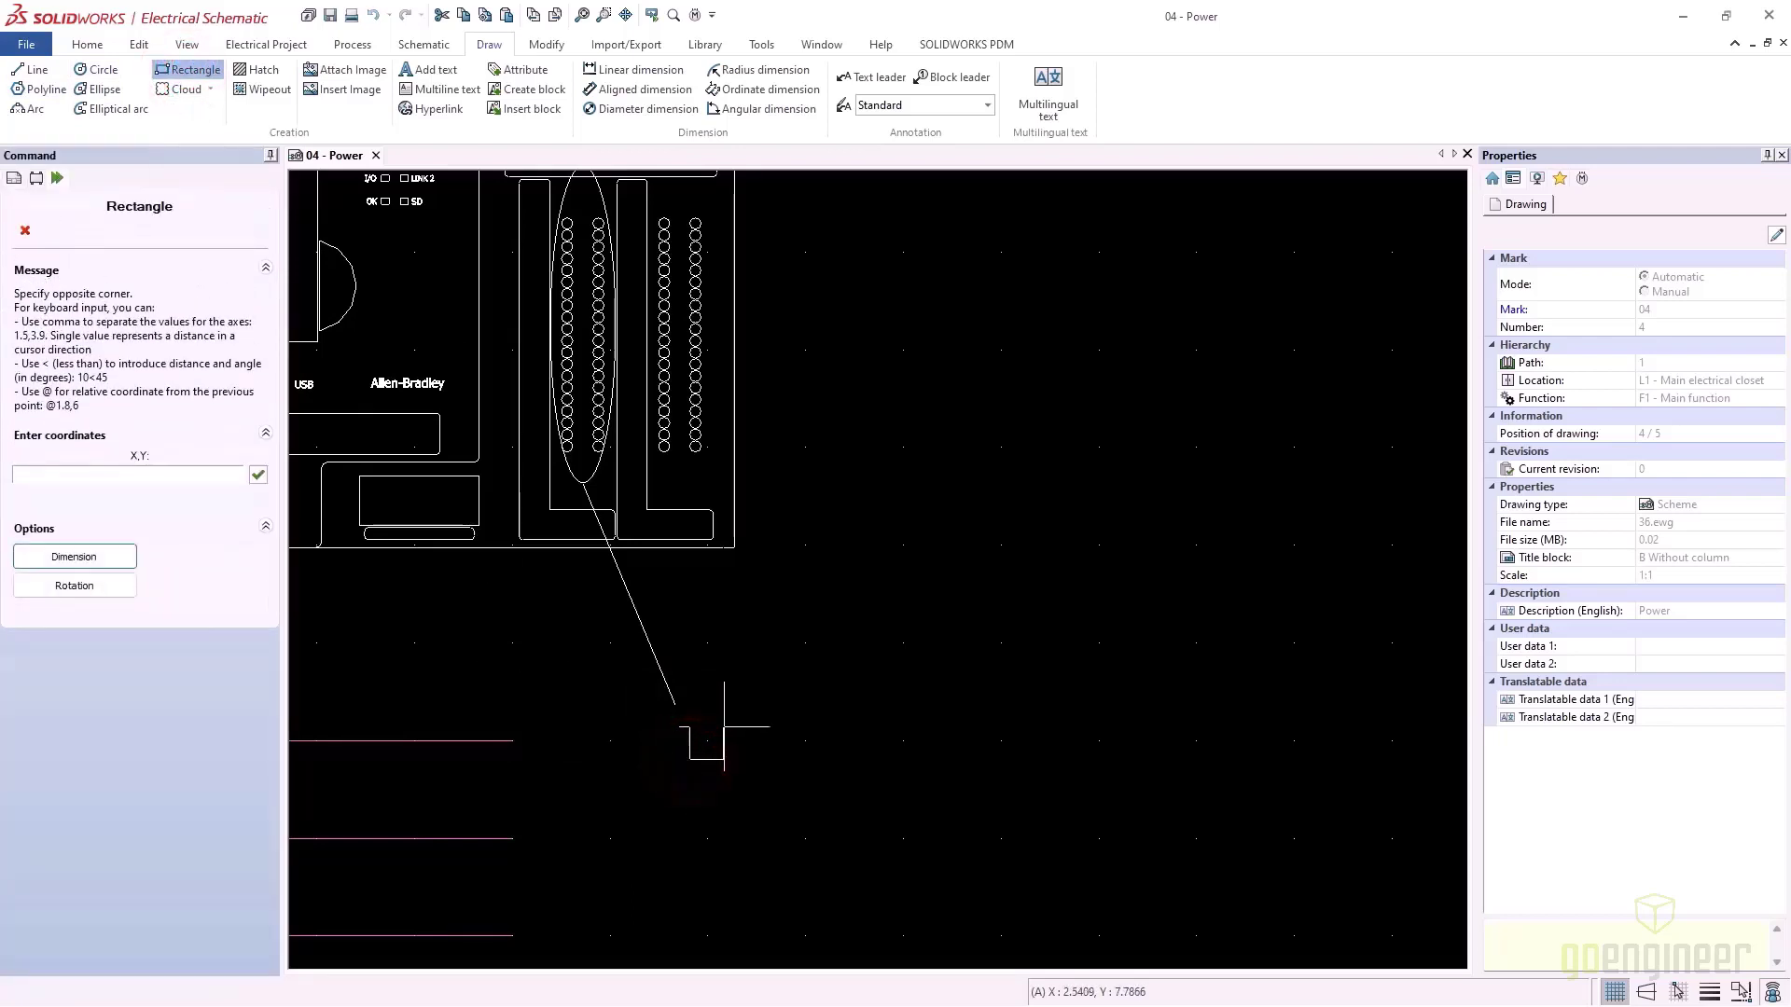
{"action": "left_click", "coordinate": [723, 724]}
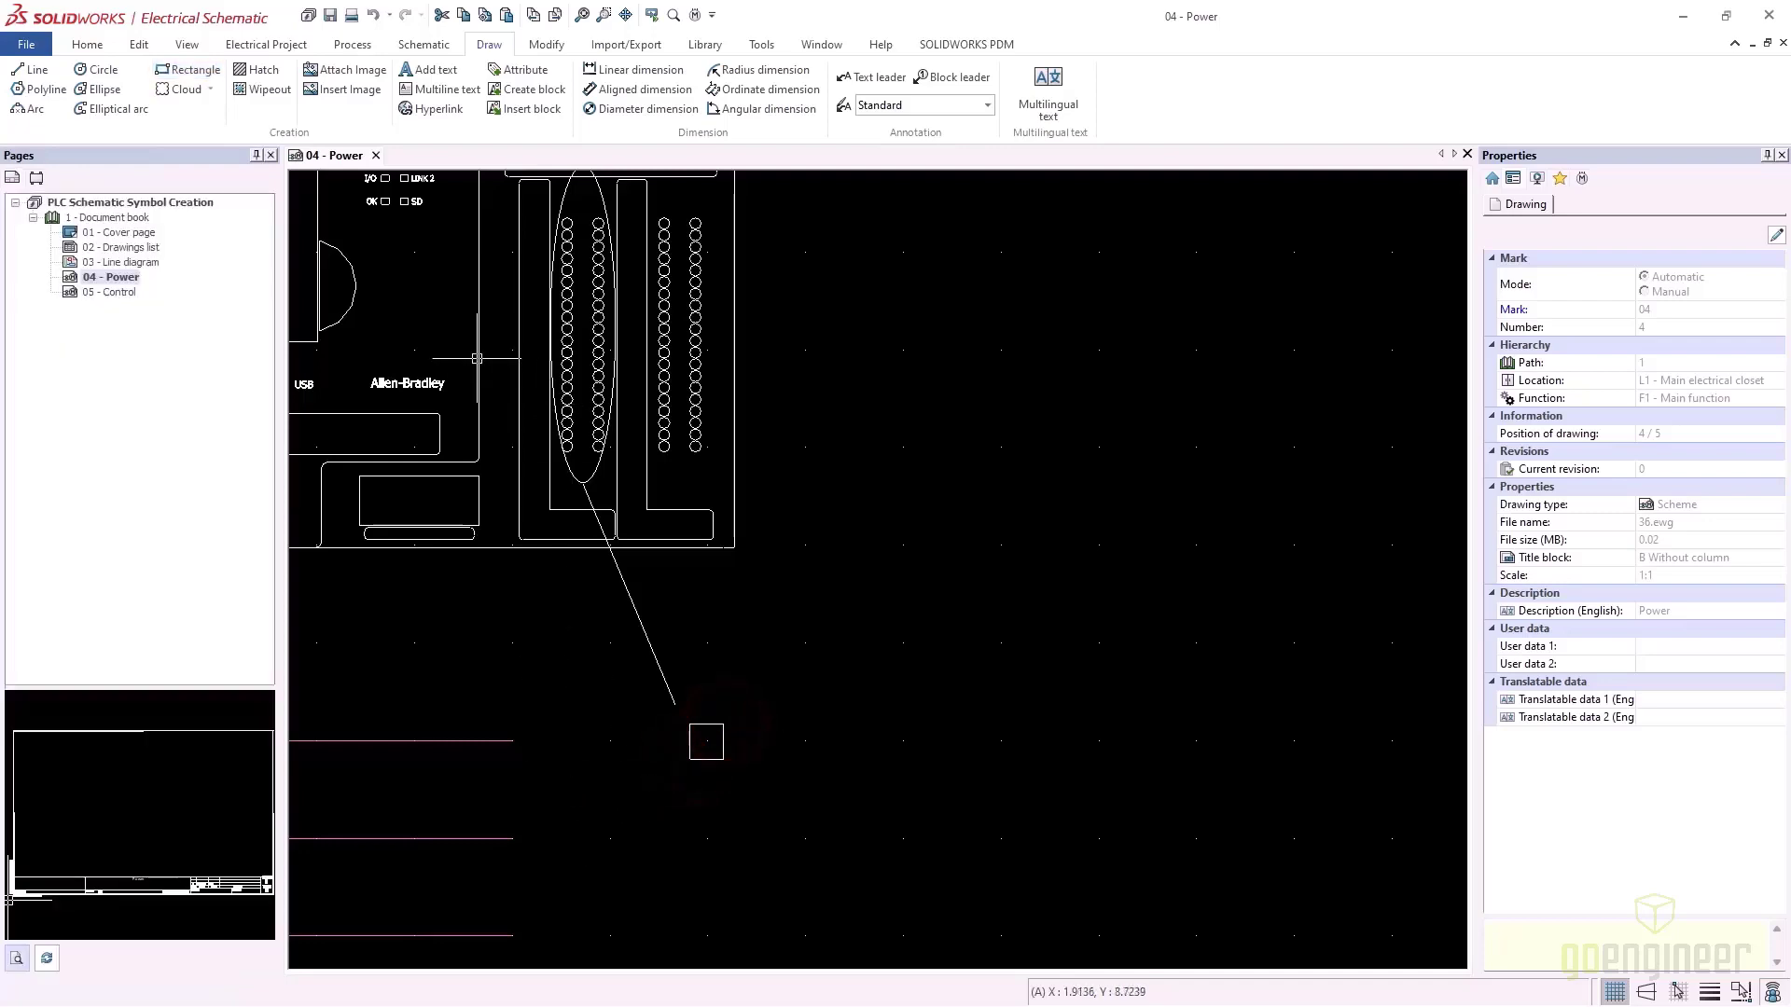
{"action": "scroll", "coordinate": [631, 595], "scroll_direction": "down", "scroll_amount": 3}
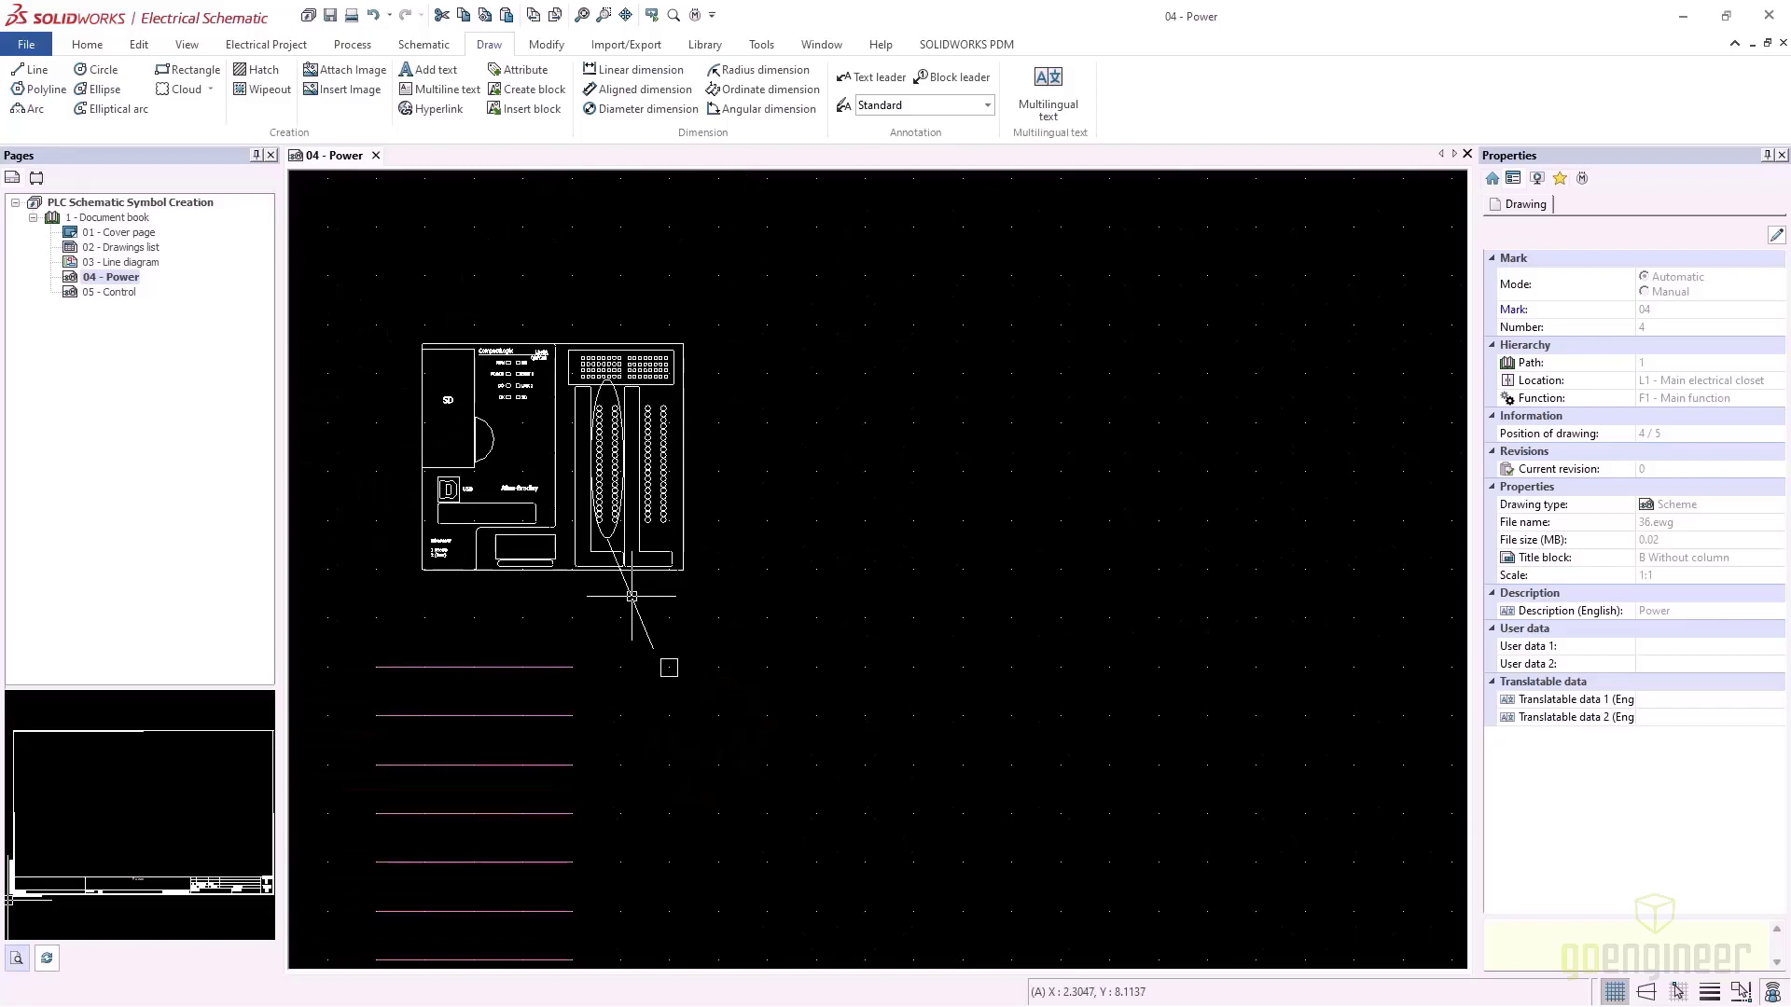
Open the PLC's 1769 TEST symbol for editing
{"action": "left_click", "coordinate": [706, 44]}
{"action": "left_click", "coordinate": [471, 341]}
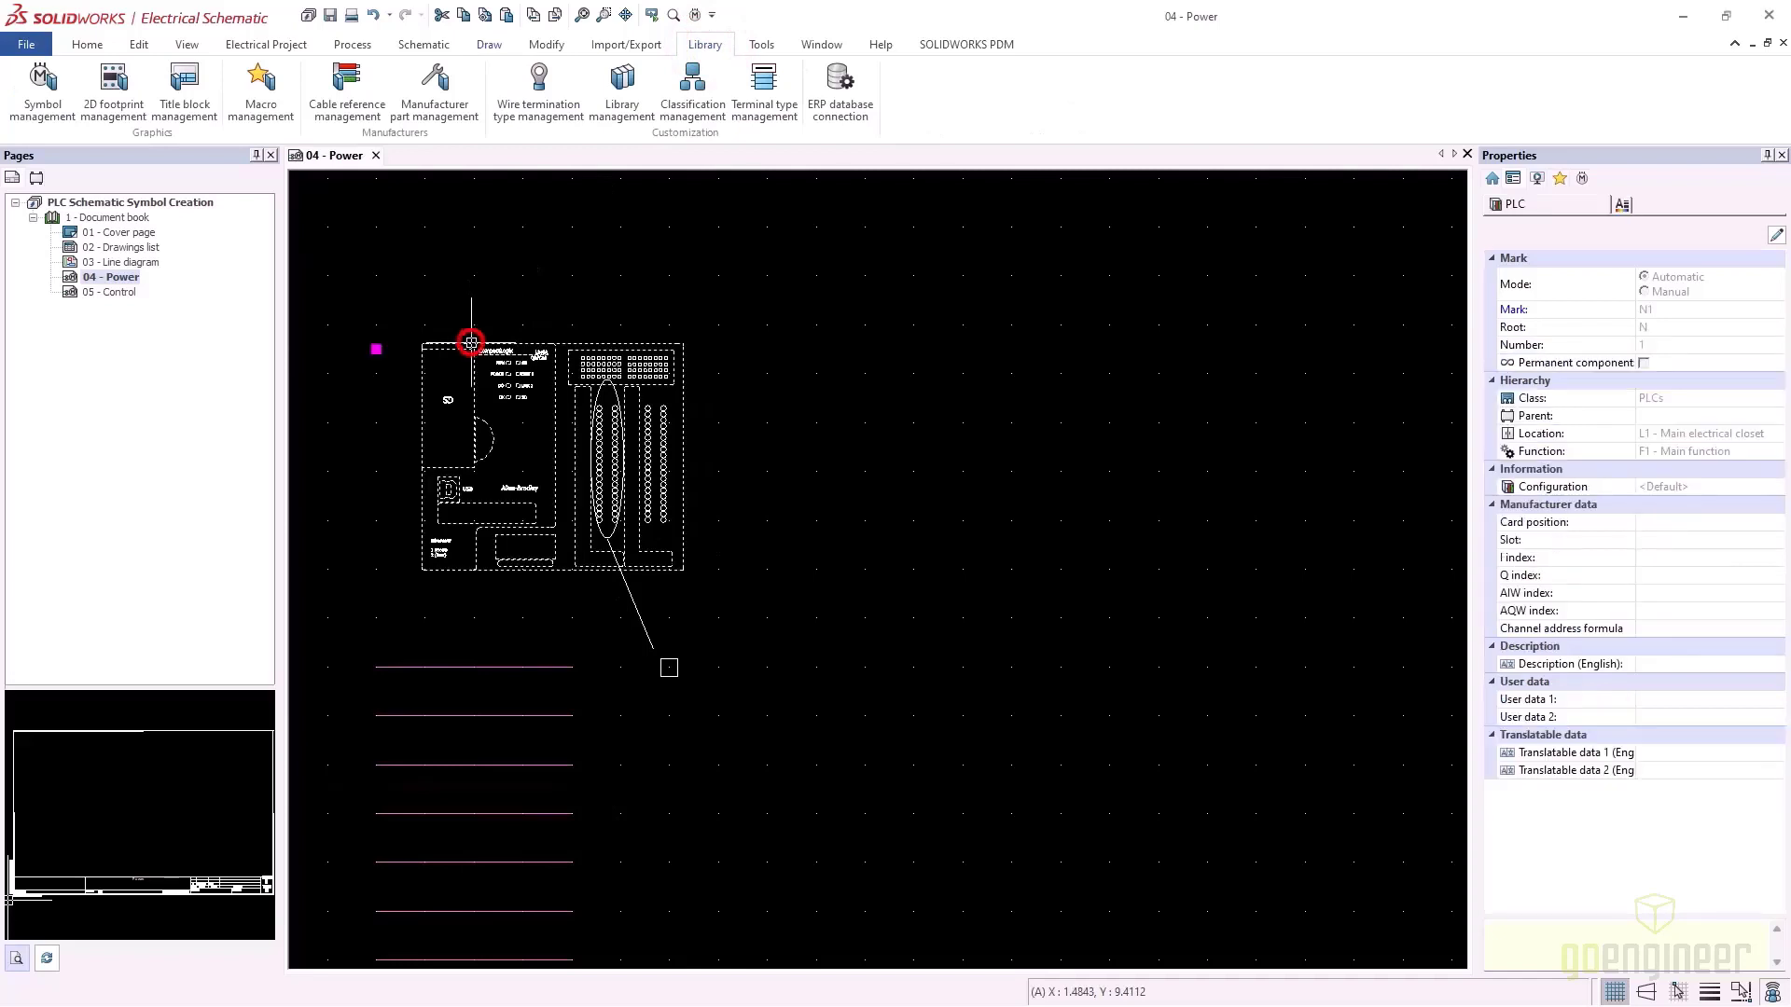
{"action": "right_click", "coordinate": [471, 342]}
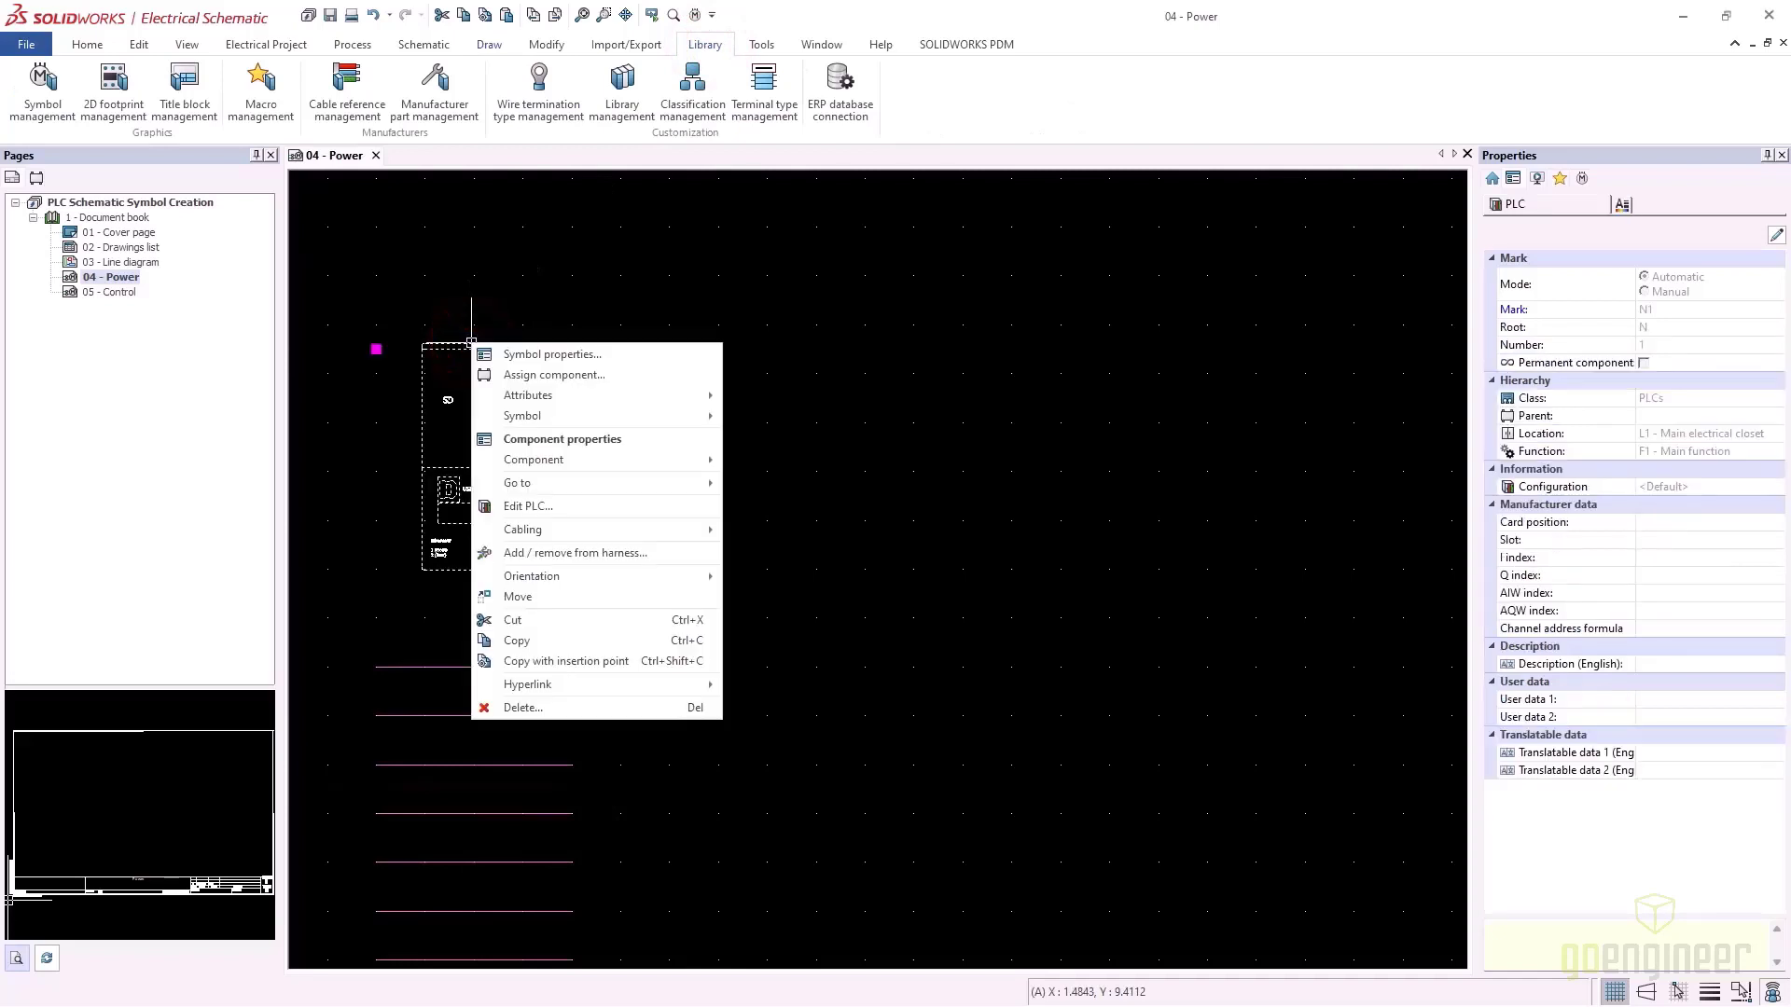
{"action": "left_click", "coordinate": [522, 416]}
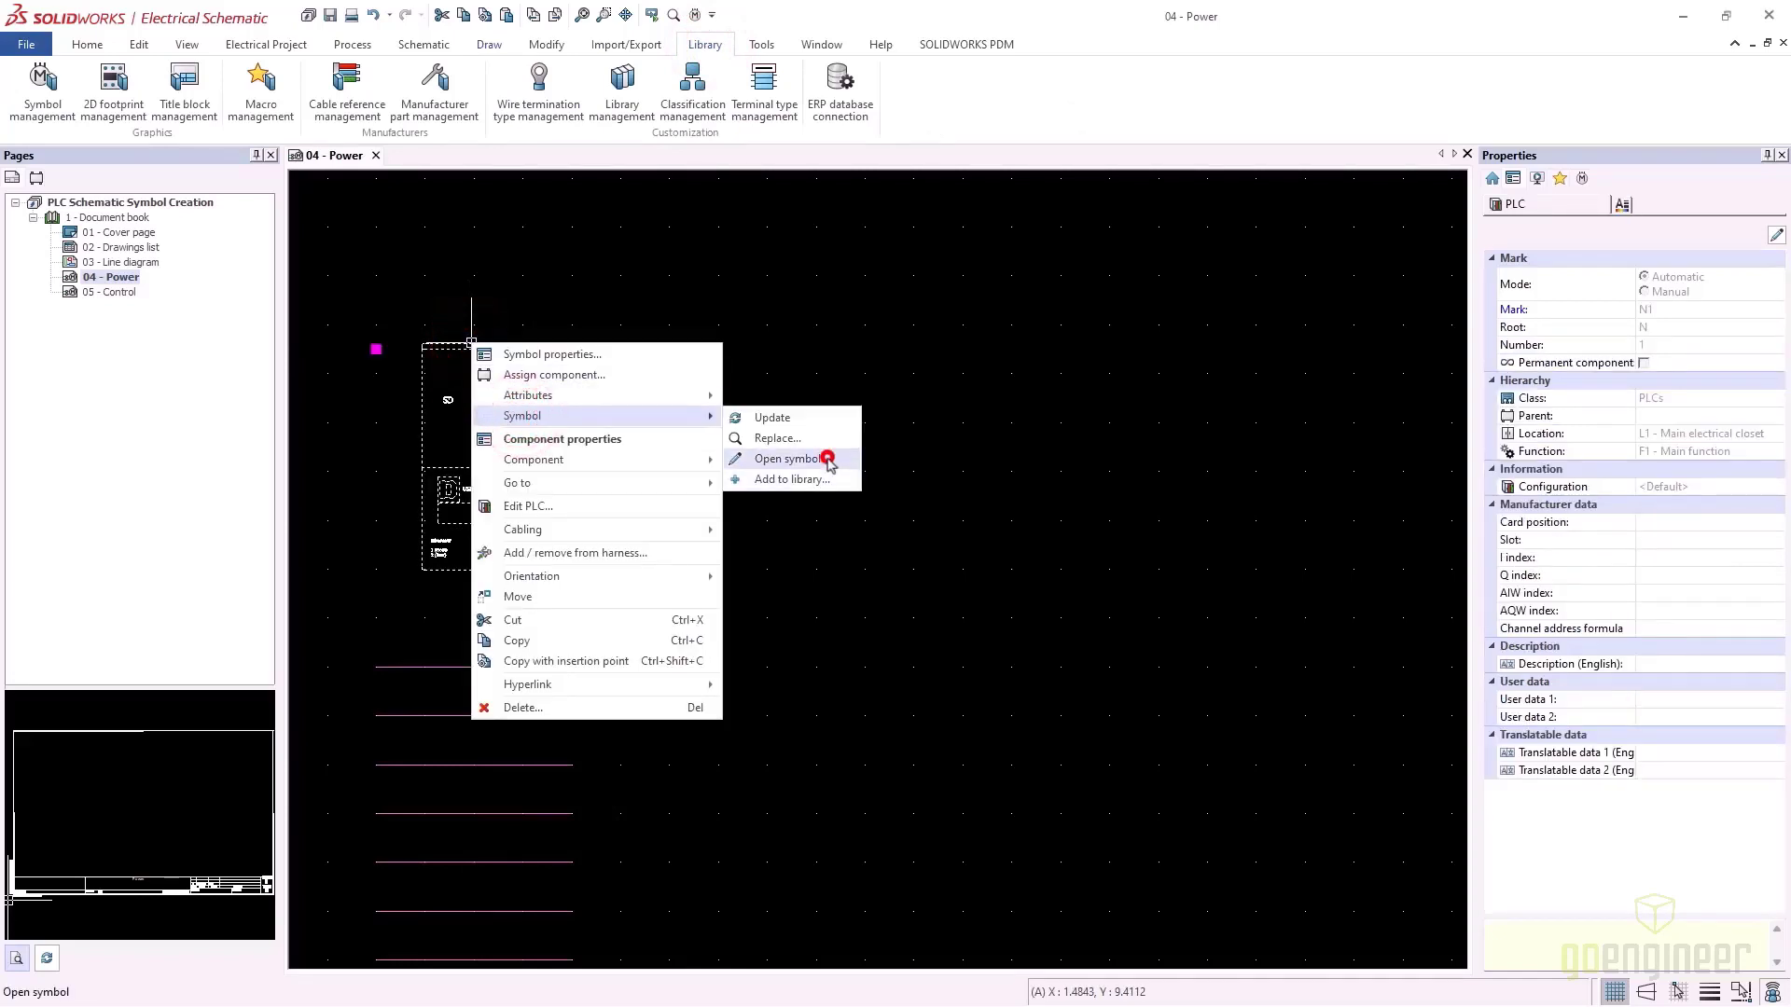
{"action": "left_click", "coordinate": [788, 459]}
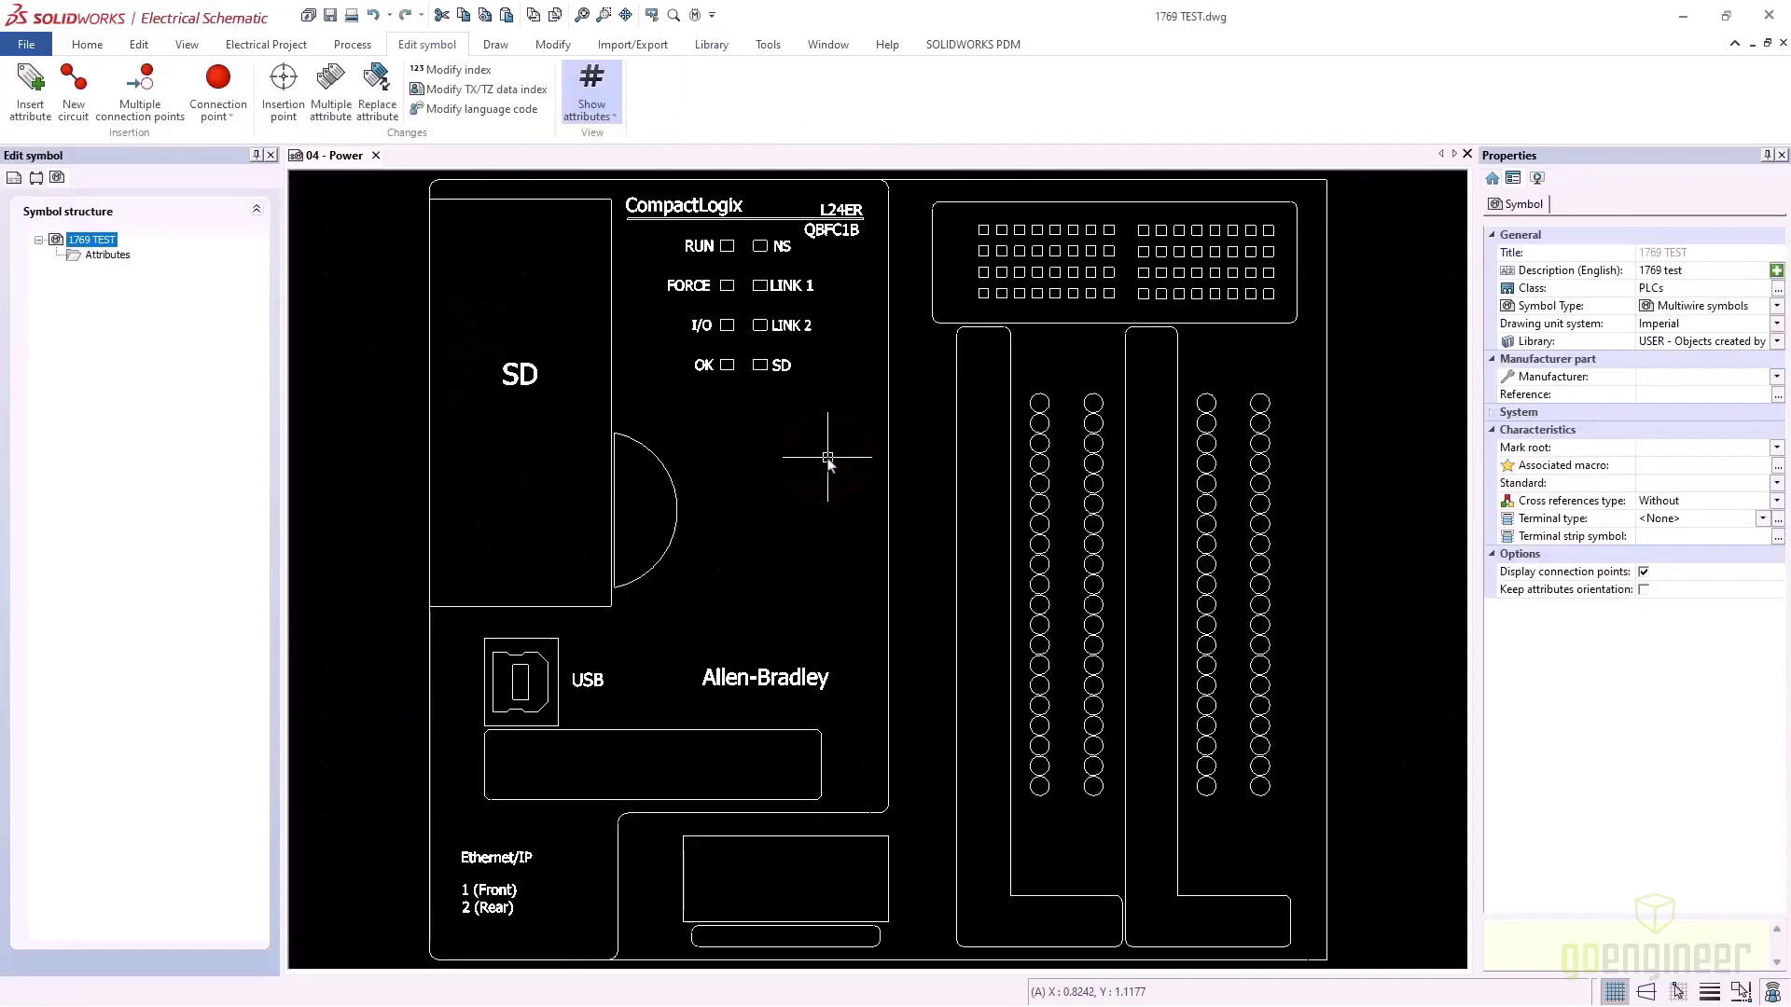
Delete all of the 1769 TEST symbol's graphics and return to the 04 - Power page
{"action": "scroll", "coordinate": [932, 560], "scroll_direction": "down", "scroll_amount": 5}
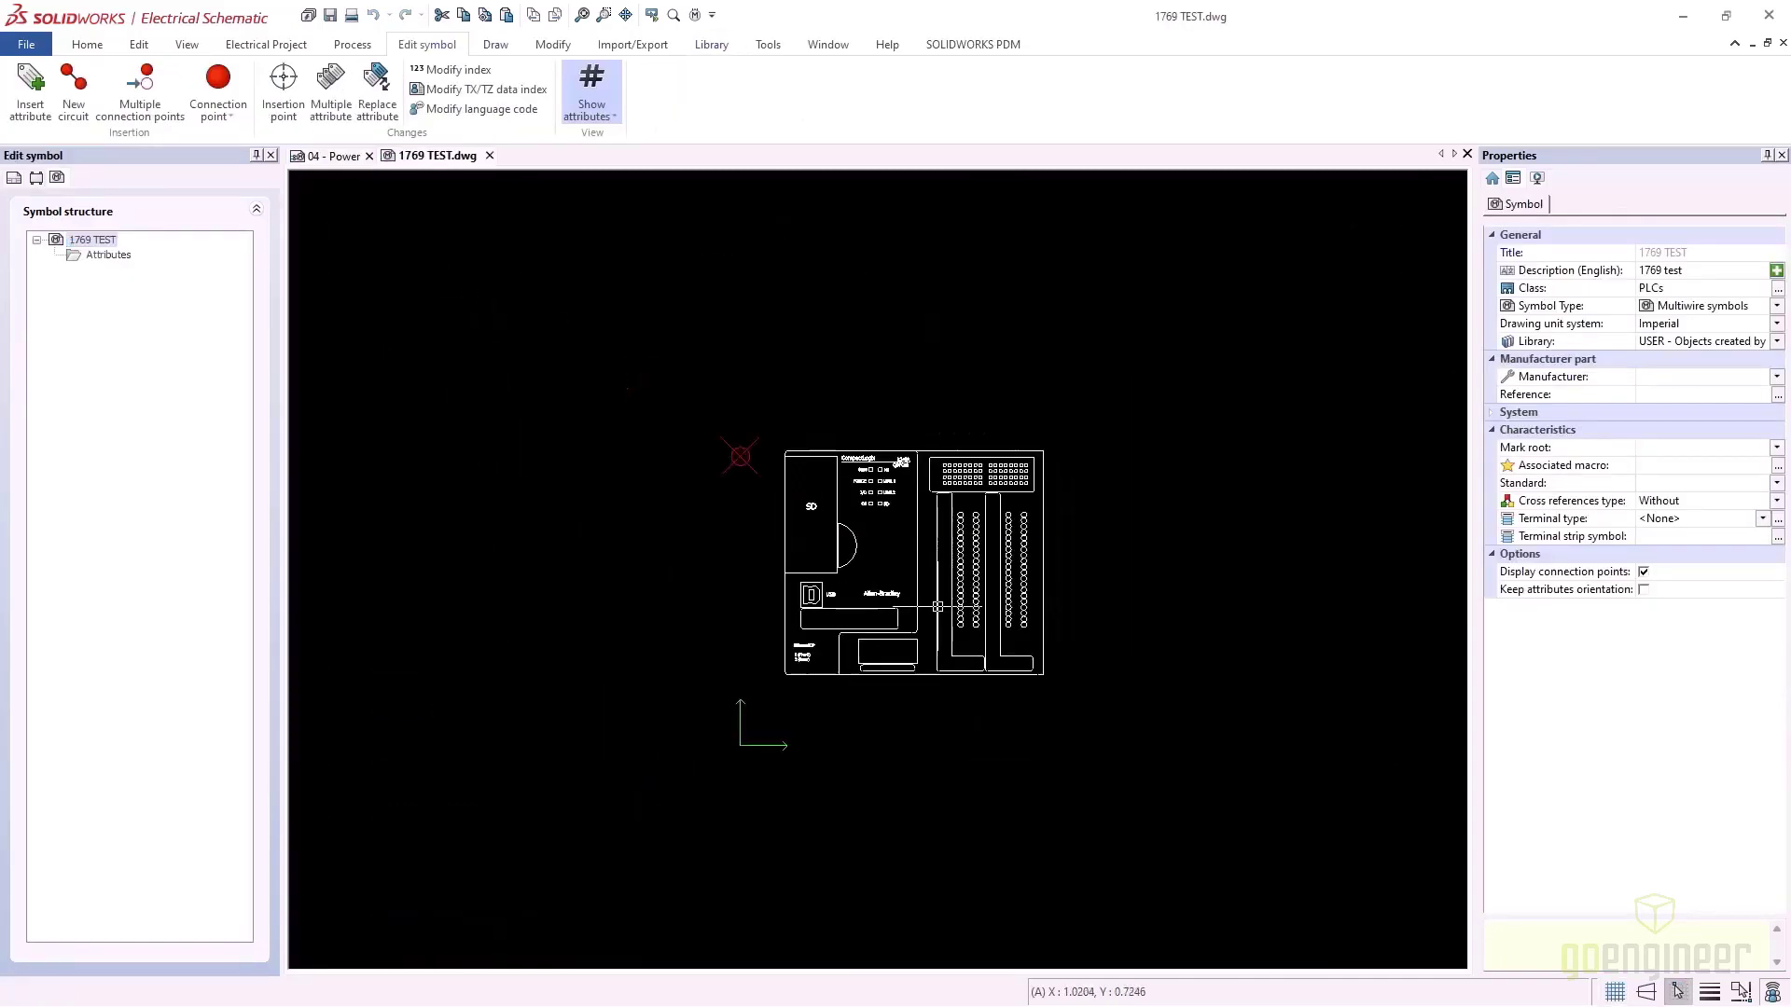
{"action": "left_click", "coordinate": [1078, 727]}
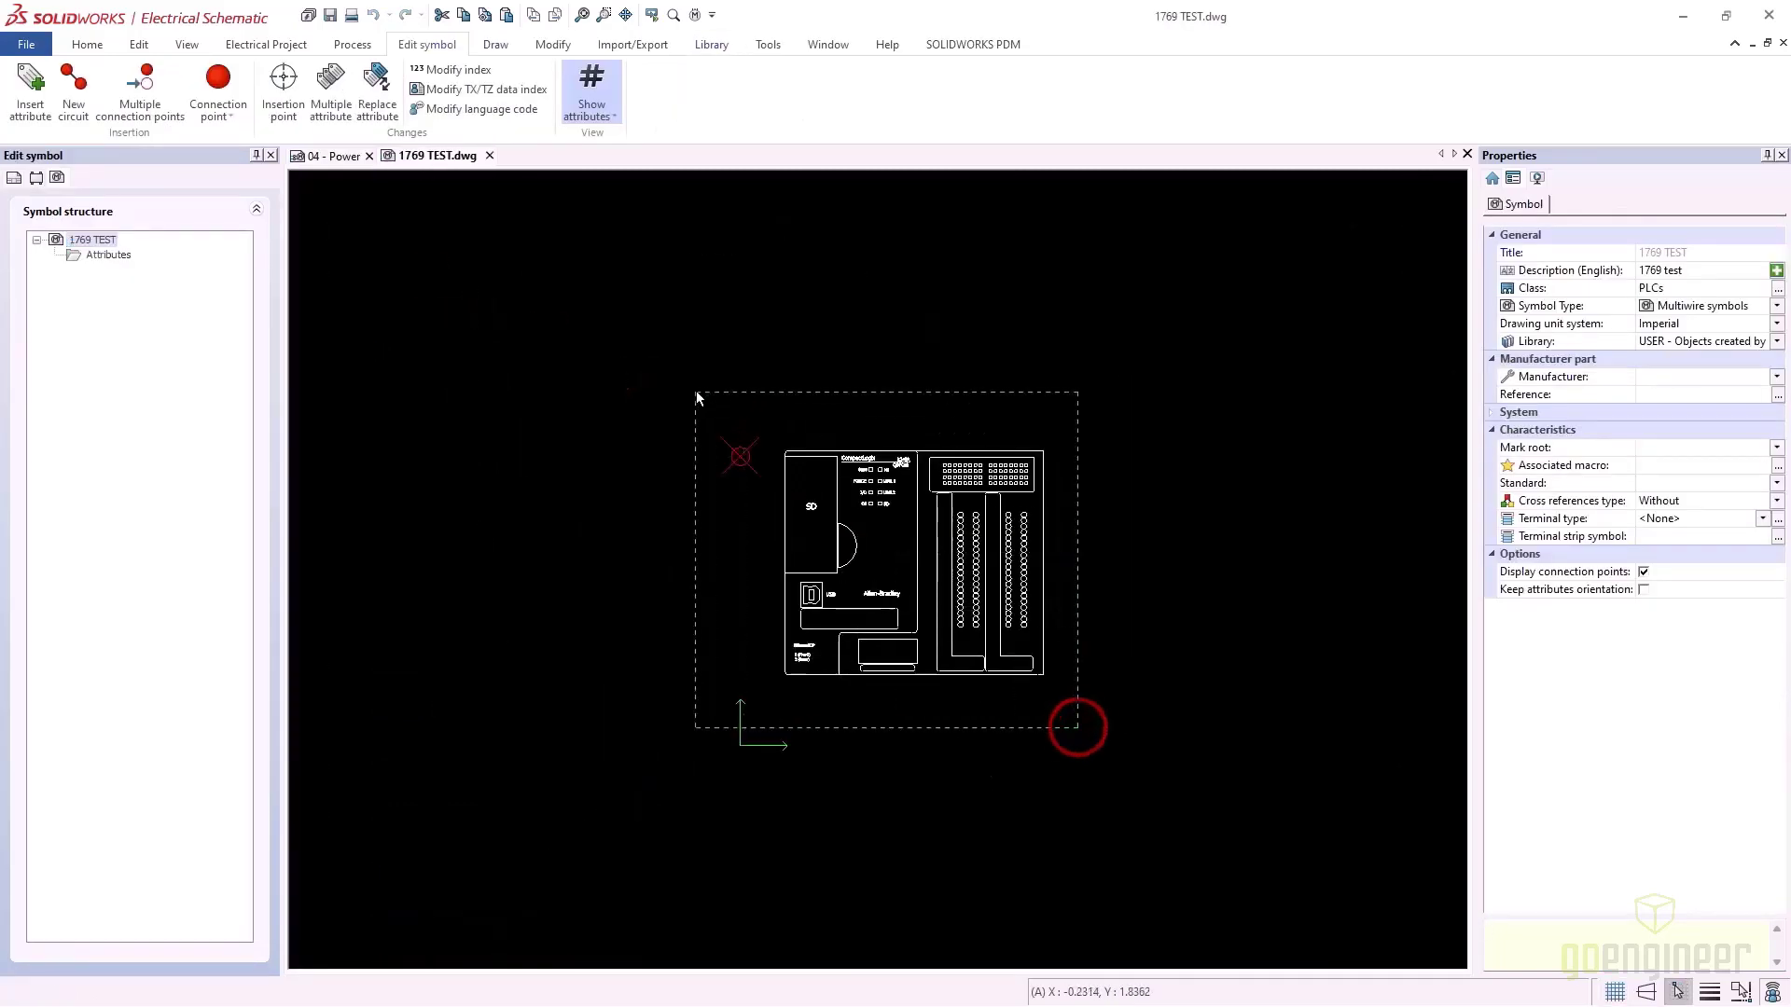
{"action": "left_click", "coordinate": [752, 376]}
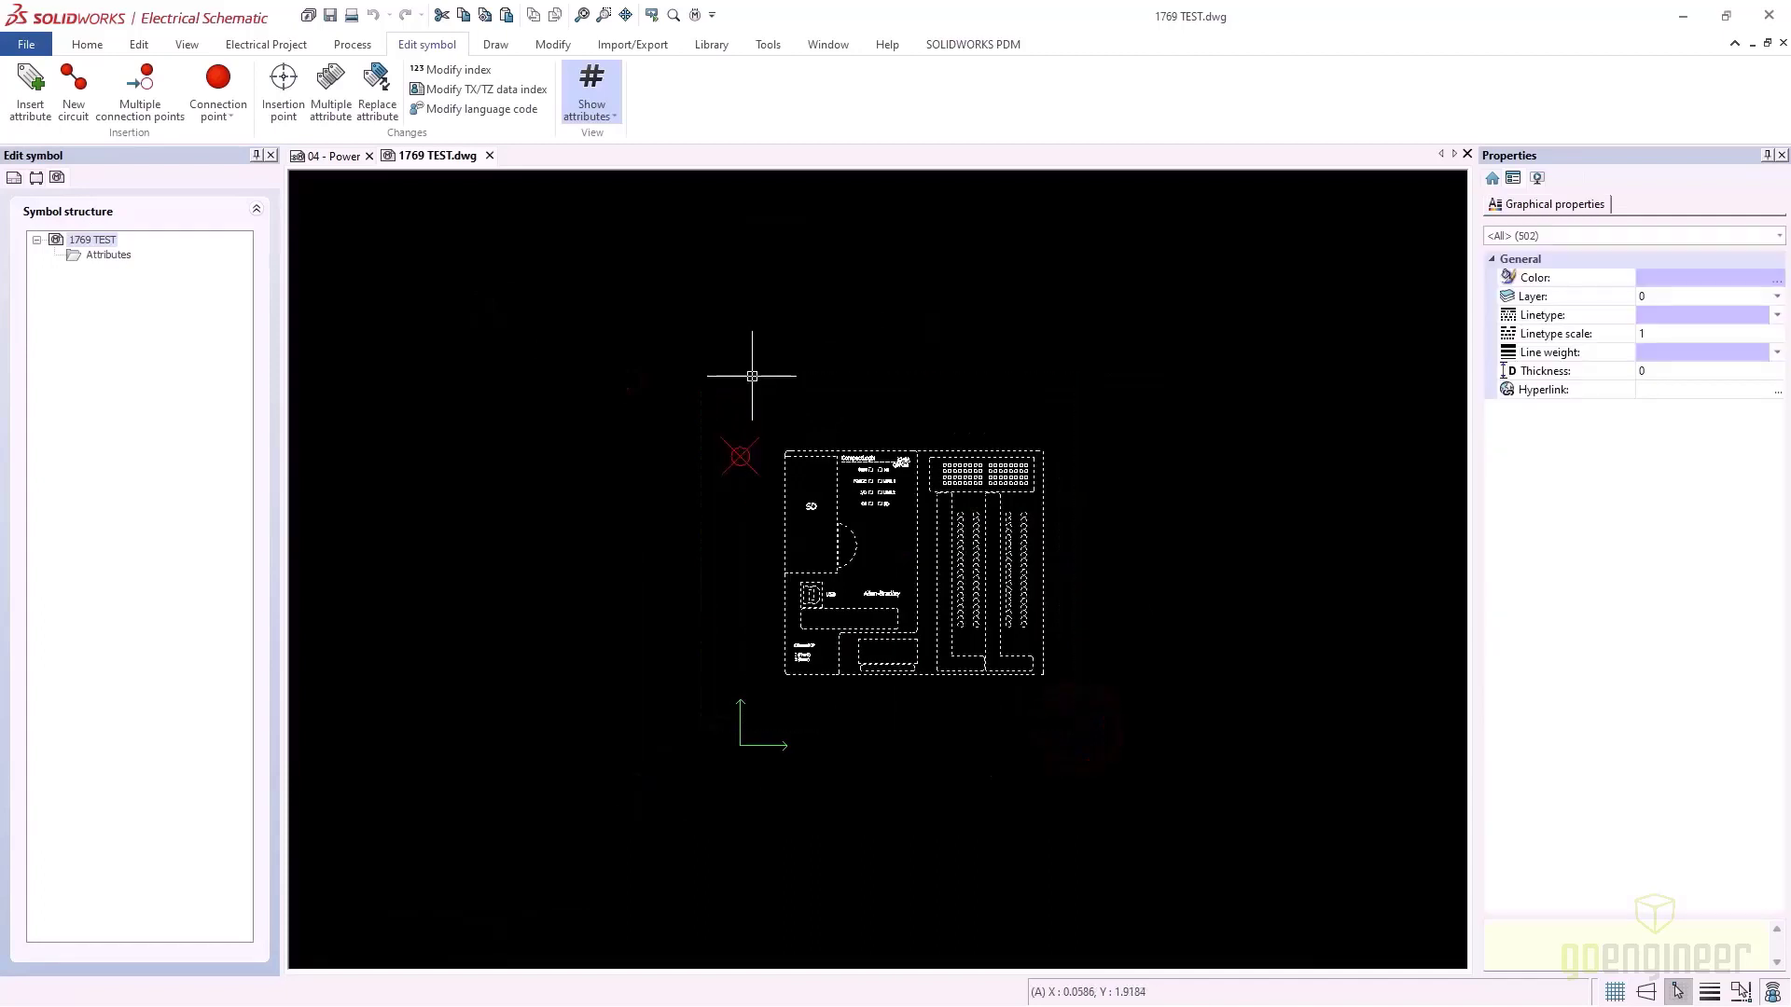
{"action": "key", "text": "Delete"}
{"action": "left_click", "coordinate": [321, 155]}
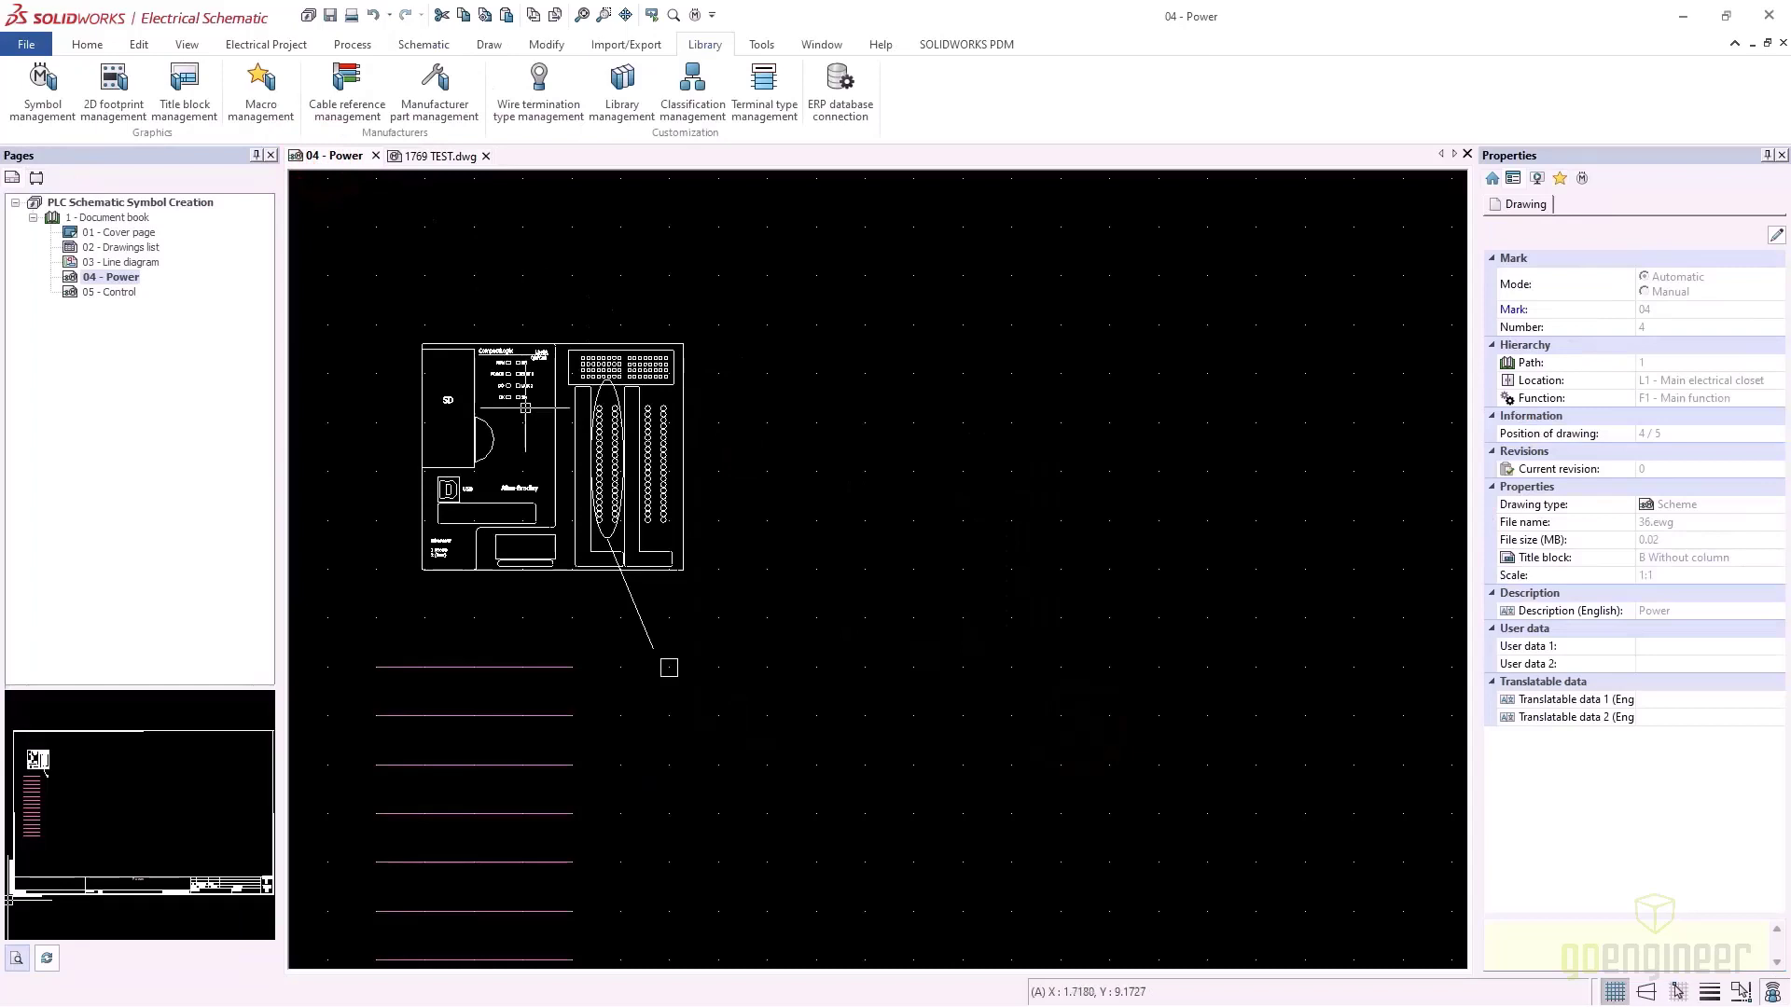
Copy the PLC with its ellipse, line and square, using the wire end as base point
{"action": "left_click", "coordinate": [833, 754]}
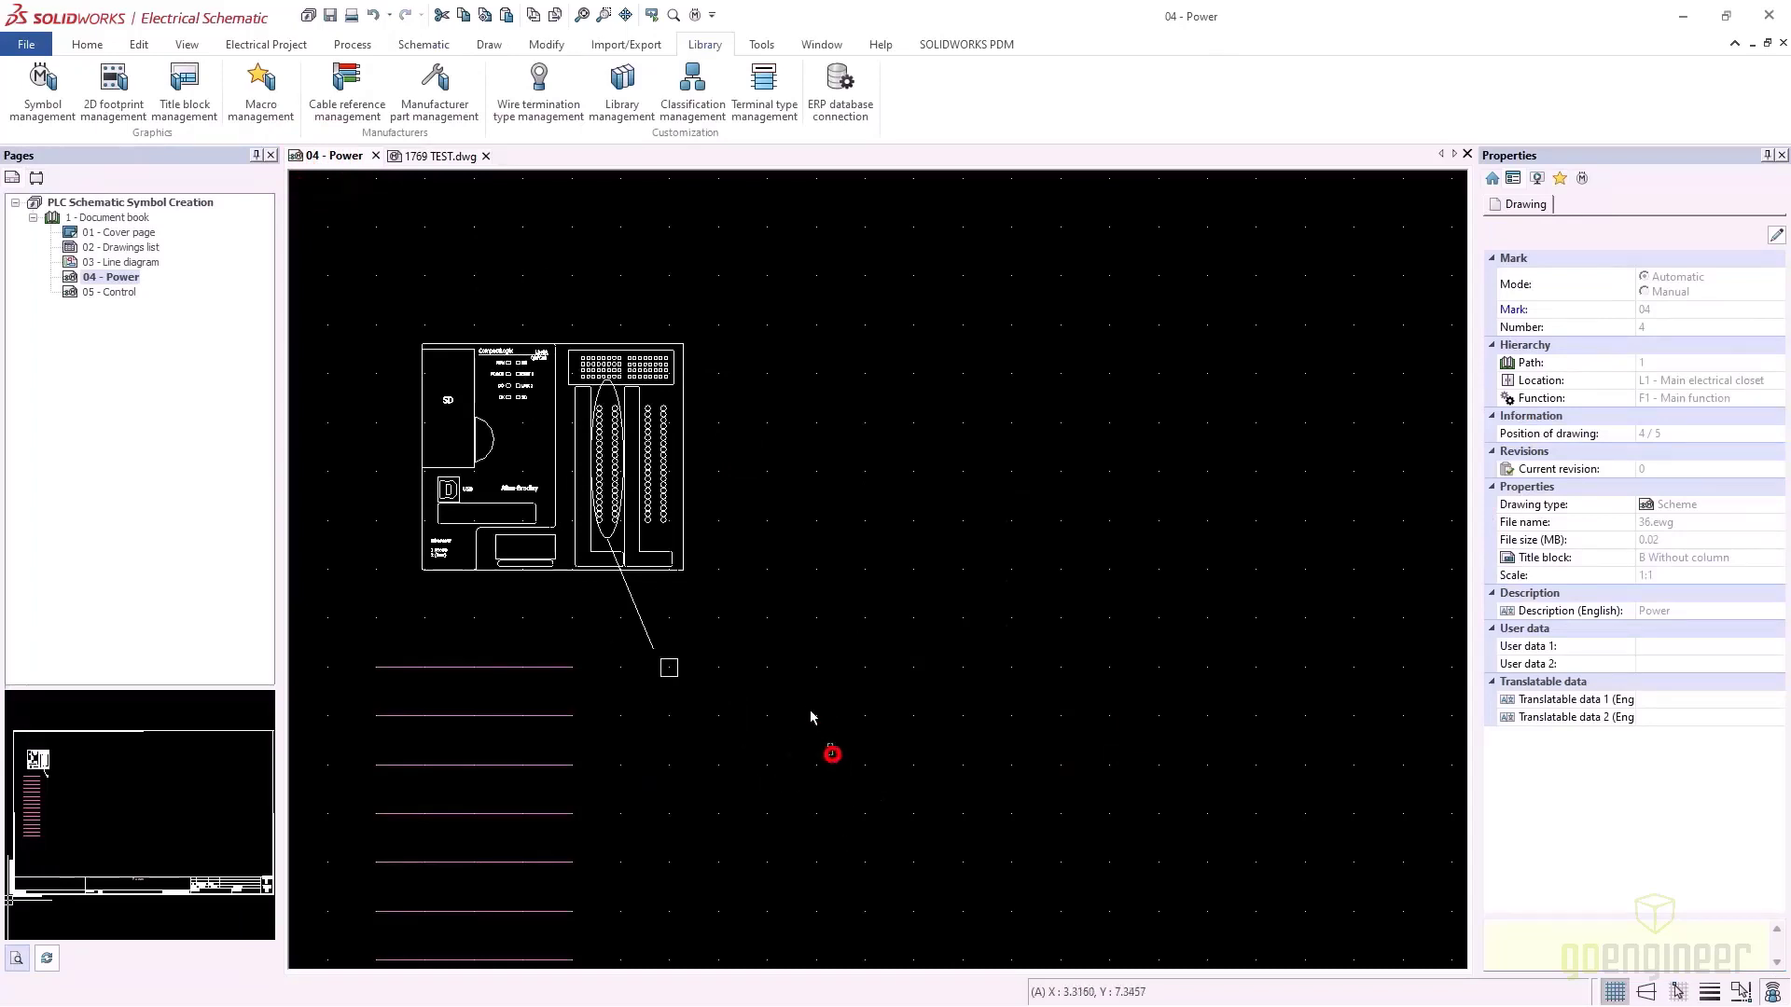
{"action": "left_click", "coordinate": [372, 247]}
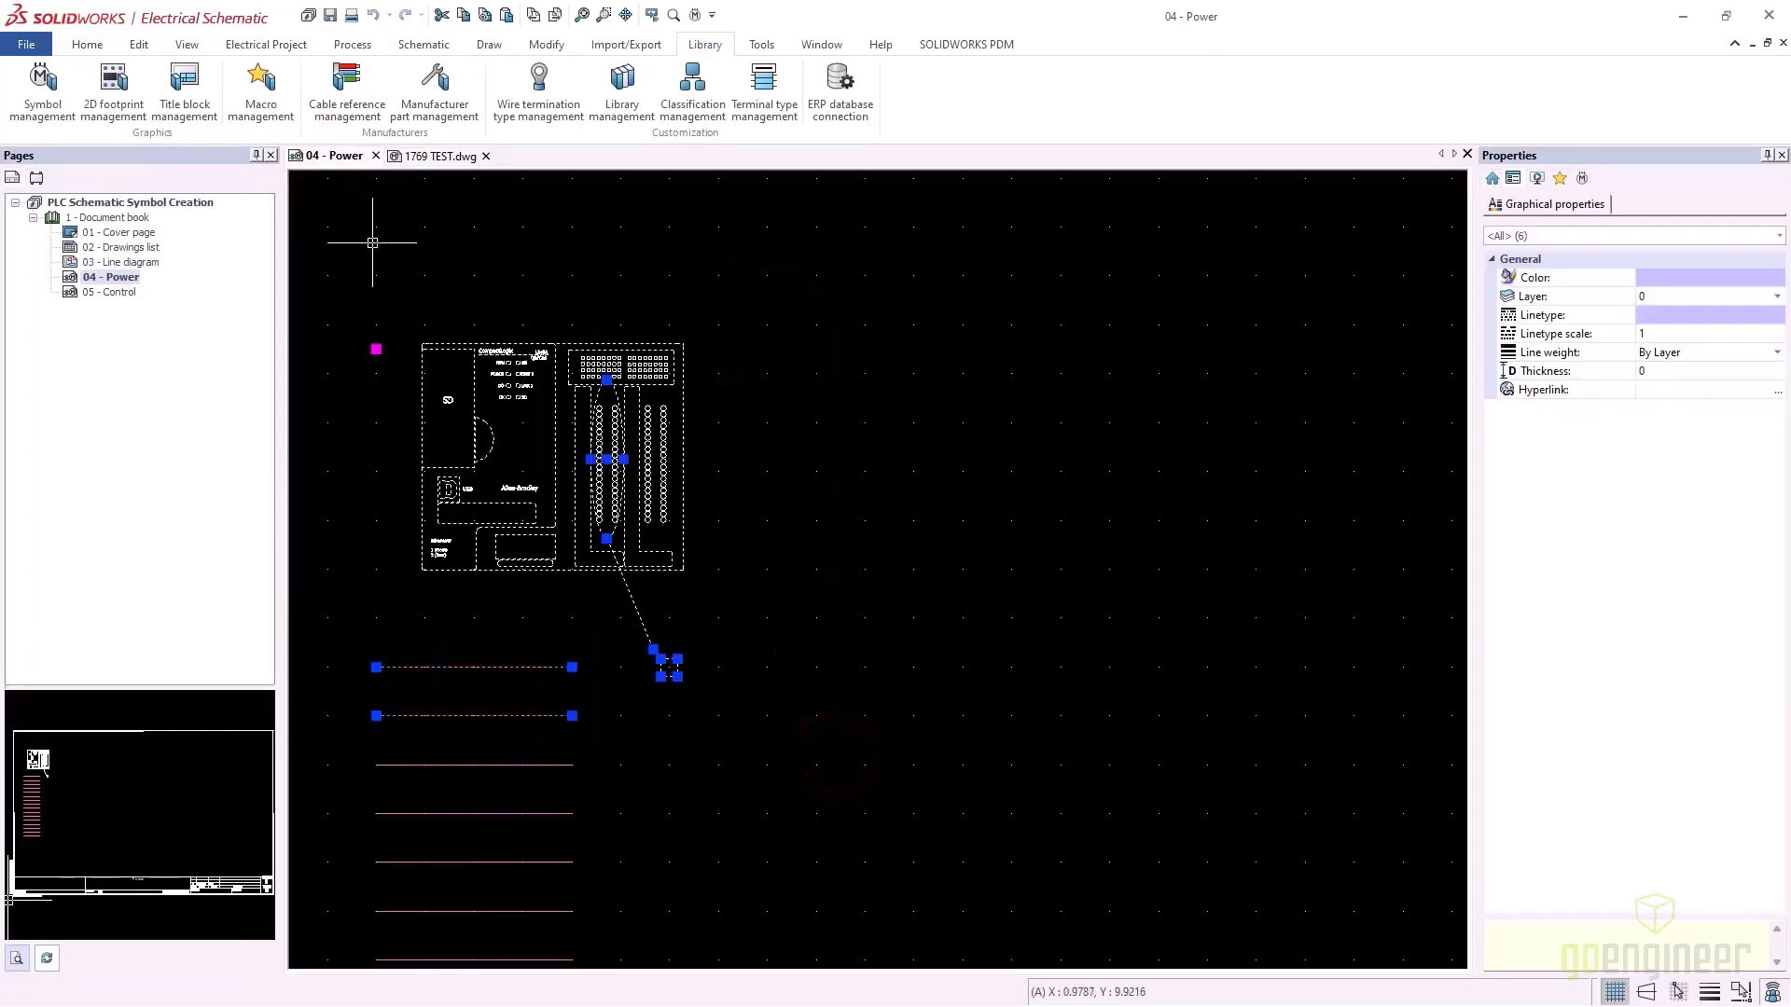
{"action": "right_click", "coordinate": [425, 344]}
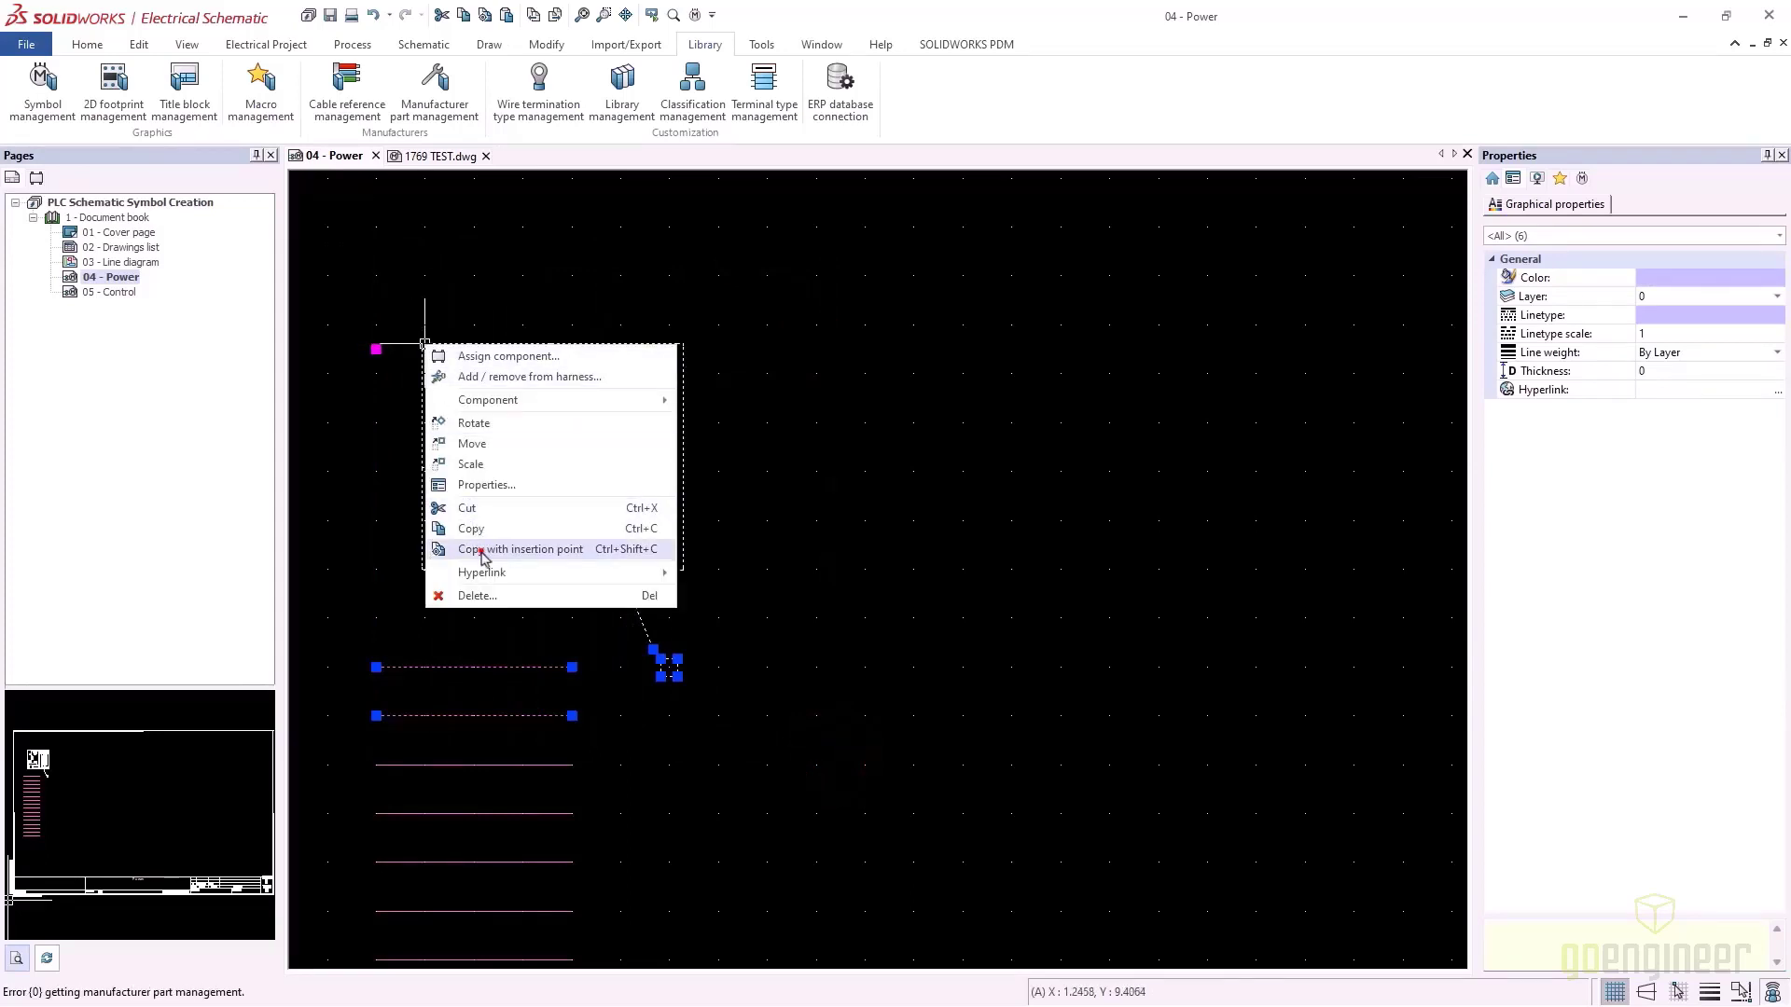
{"action": "left_click", "coordinate": [481, 552]}
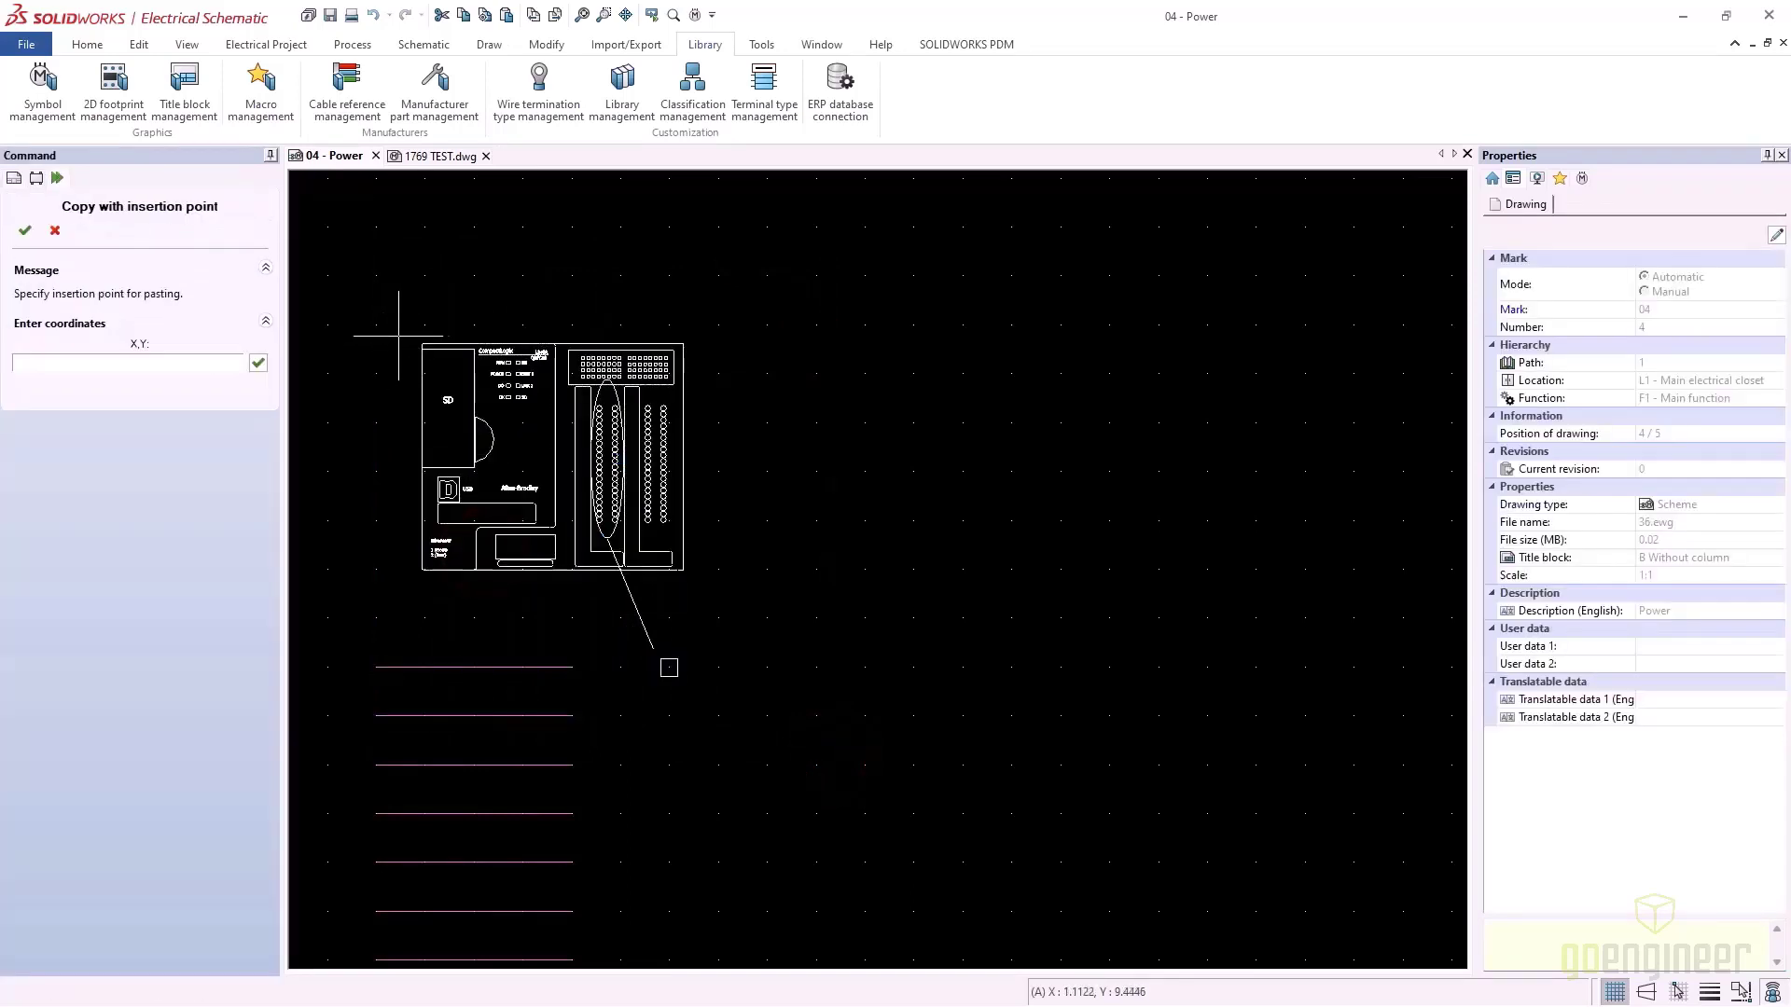
{"action": "scroll", "coordinate": [669, 668], "scroll_direction": "up", "scroll_amount": 2}
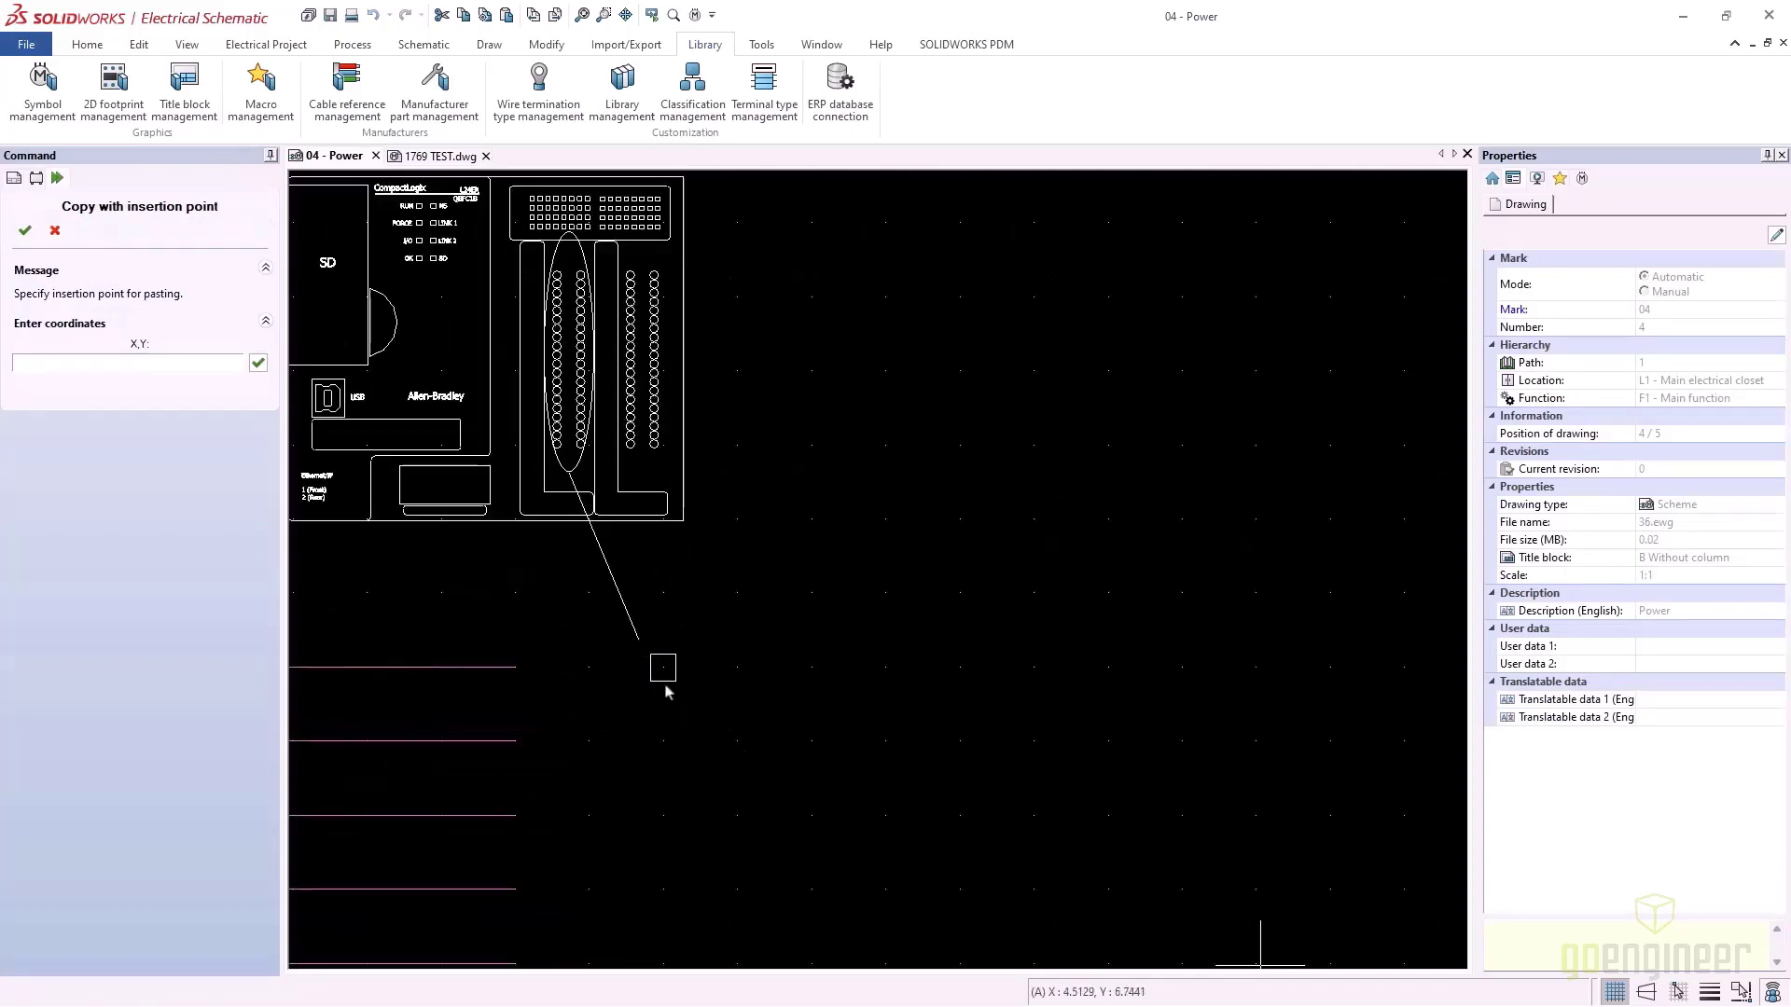
{"action": "left_click", "coordinate": [1676, 991]}
{"action": "left_click", "coordinate": [663, 666]}
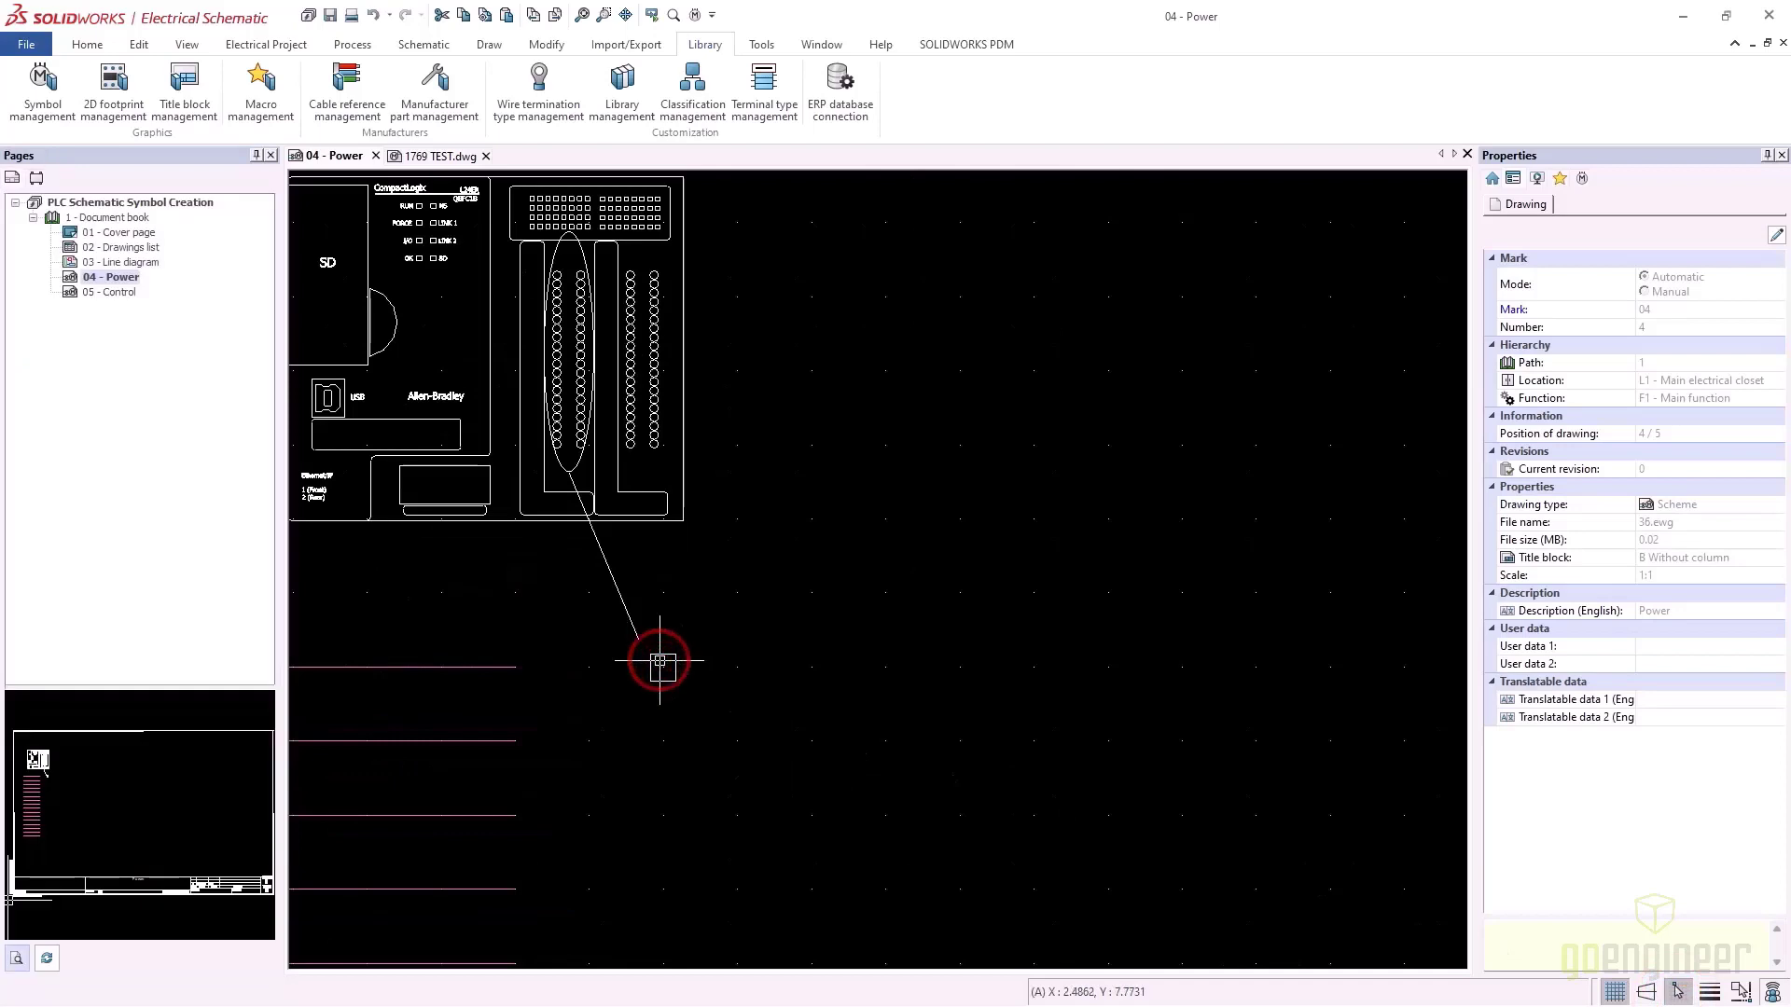
Paste the PLC drawing into the 1769 TEST symbol and select its two red wire lines
{"action": "left_click", "coordinate": [438, 155]}
{"action": "right_click", "coordinate": [731, 446]}
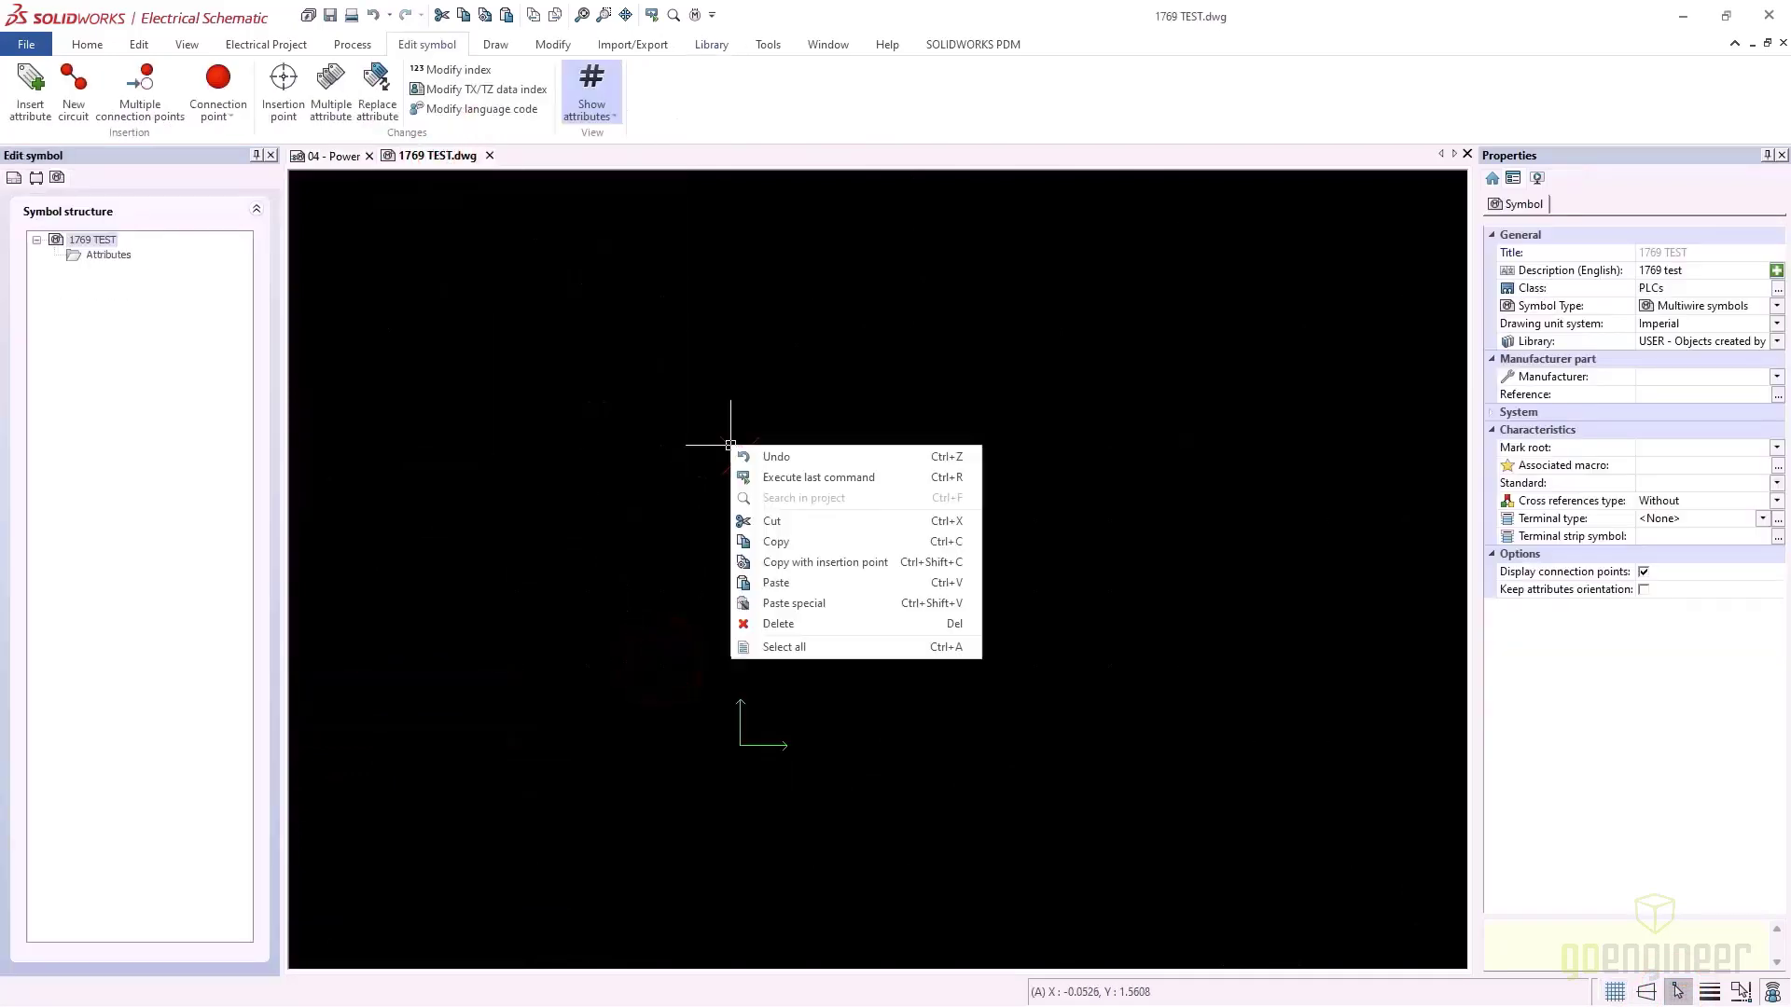
{"action": "left_click", "coordinate": [772, 583]}
{"action": "left_click", "coordinate": [737, 456]}
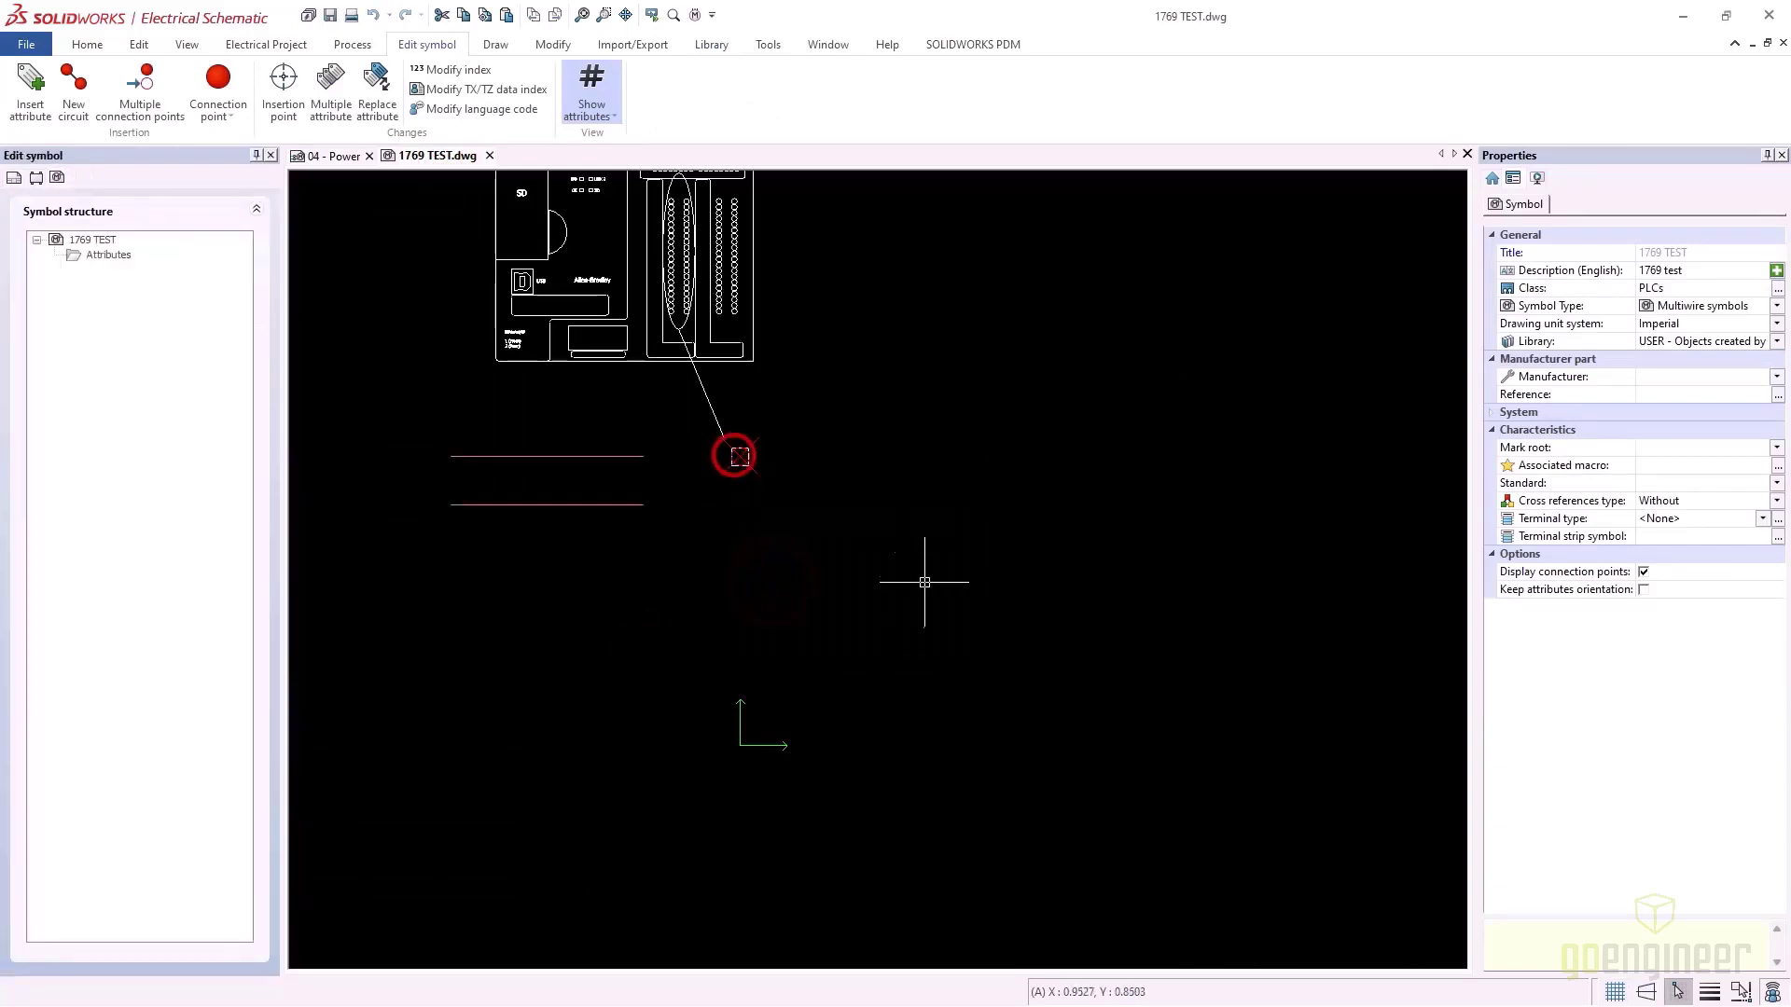
{"action": "left_click", "coordinate": [678, 548]}
{"action": "left_click", "coordinate": [425, 443]}
Delete the two red lines and set up a 16-row, 2-column array with 0.5 offsets
{"action": "key", "text": "Delete"}
{"action": "scroll", "coordinate": [460, 472], "scroll_direction": "up", "scroll_amount": 2}
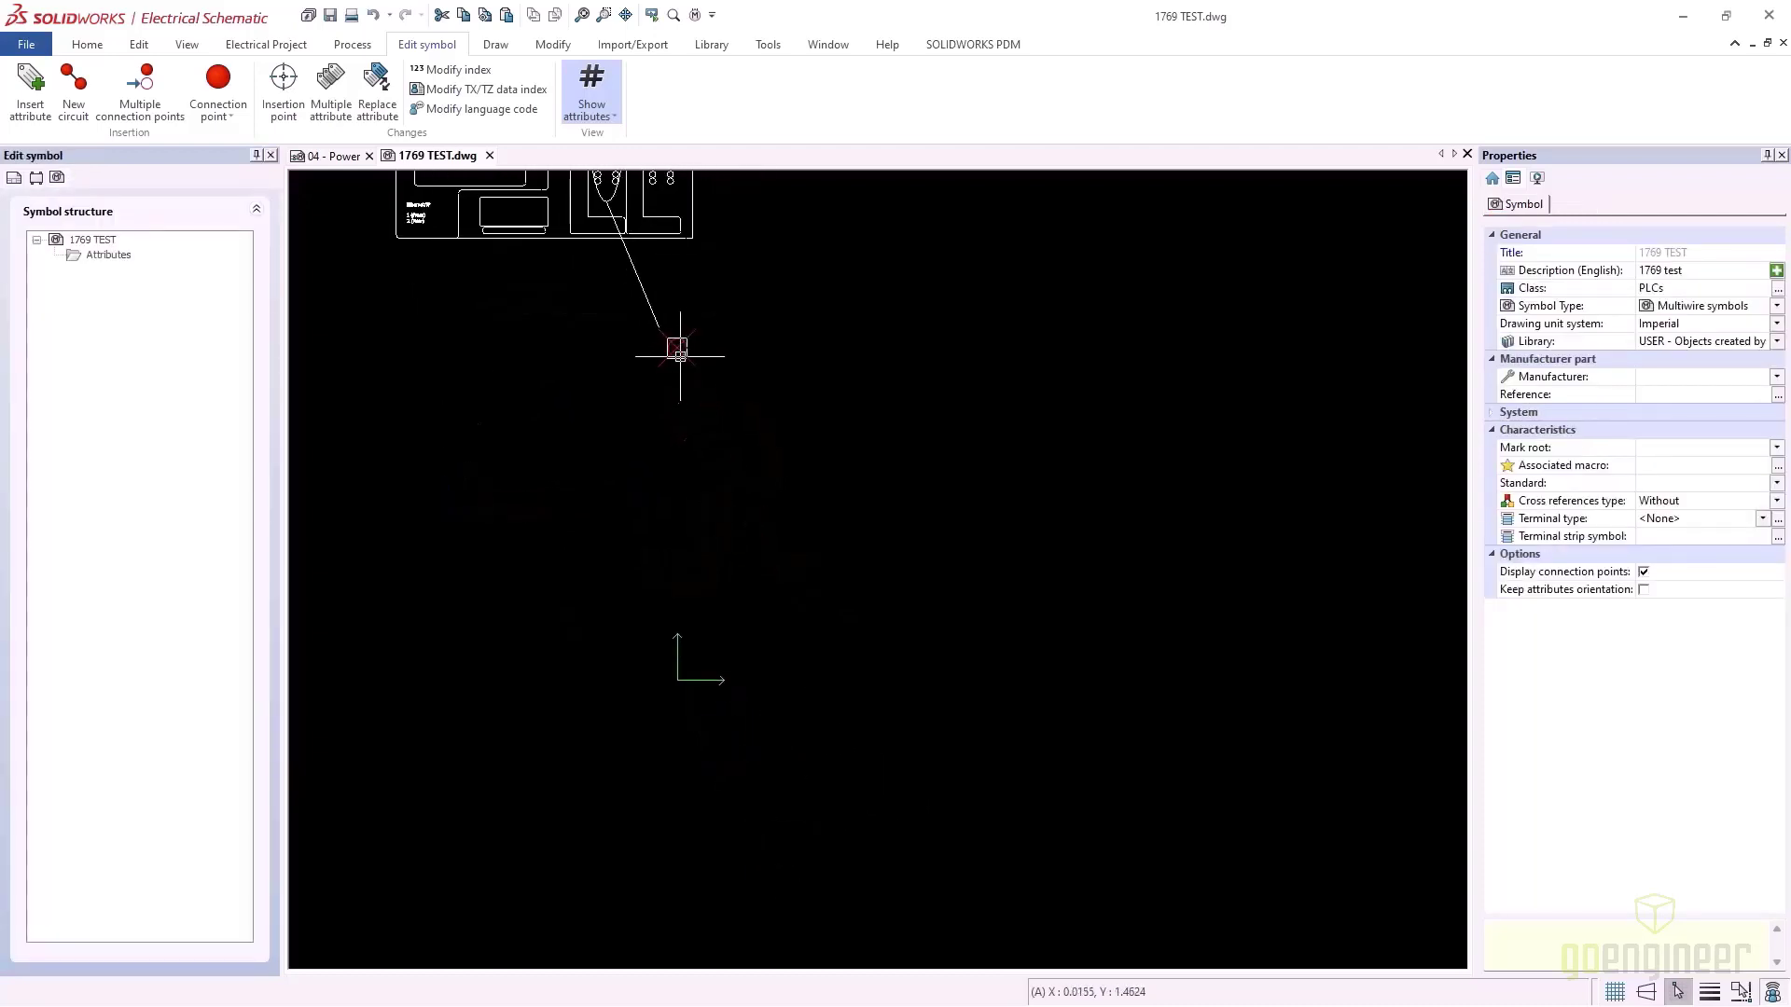
{"action": "left_click", "coordinate": [554, 45]}
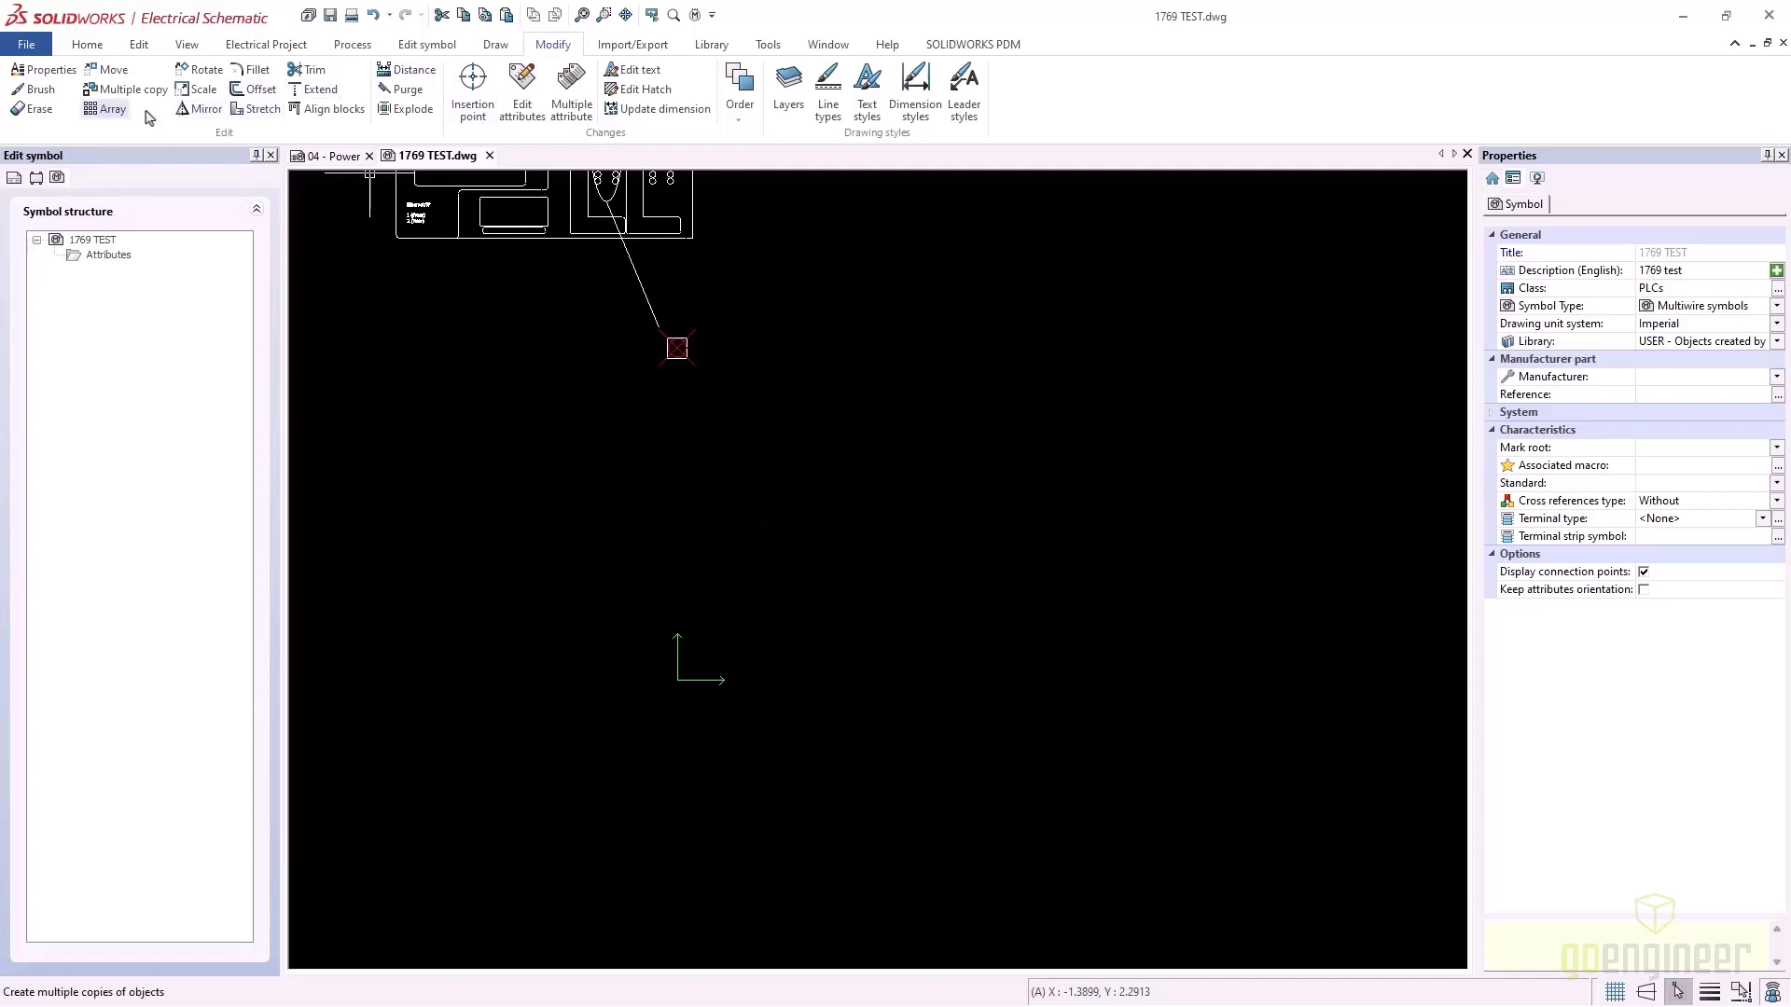
{"action": "left_click", "coordinate": [105, 109]}
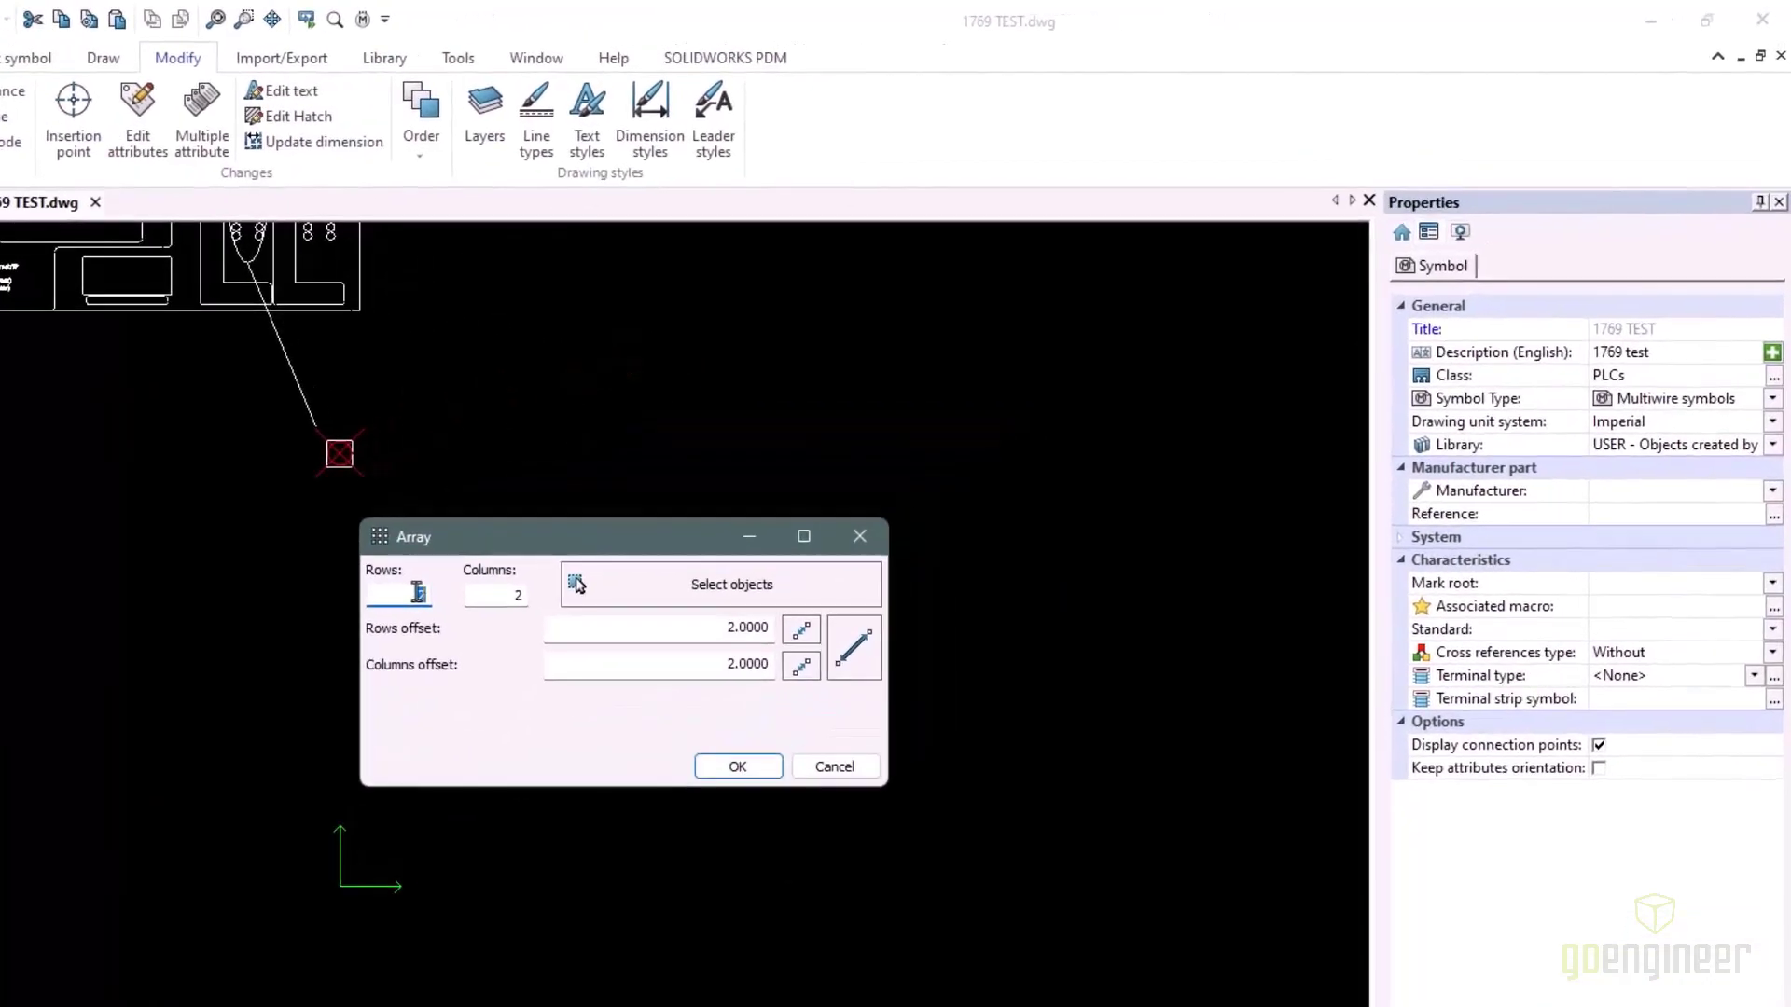
{"action": "left_click", "coordinate": [735, 453]}
{"action": "double_click", "coordinate": [416, 592]}
{"action": "left_click_drag", "start_coordinate": [722, 630], "coordinate": [789, 648]}
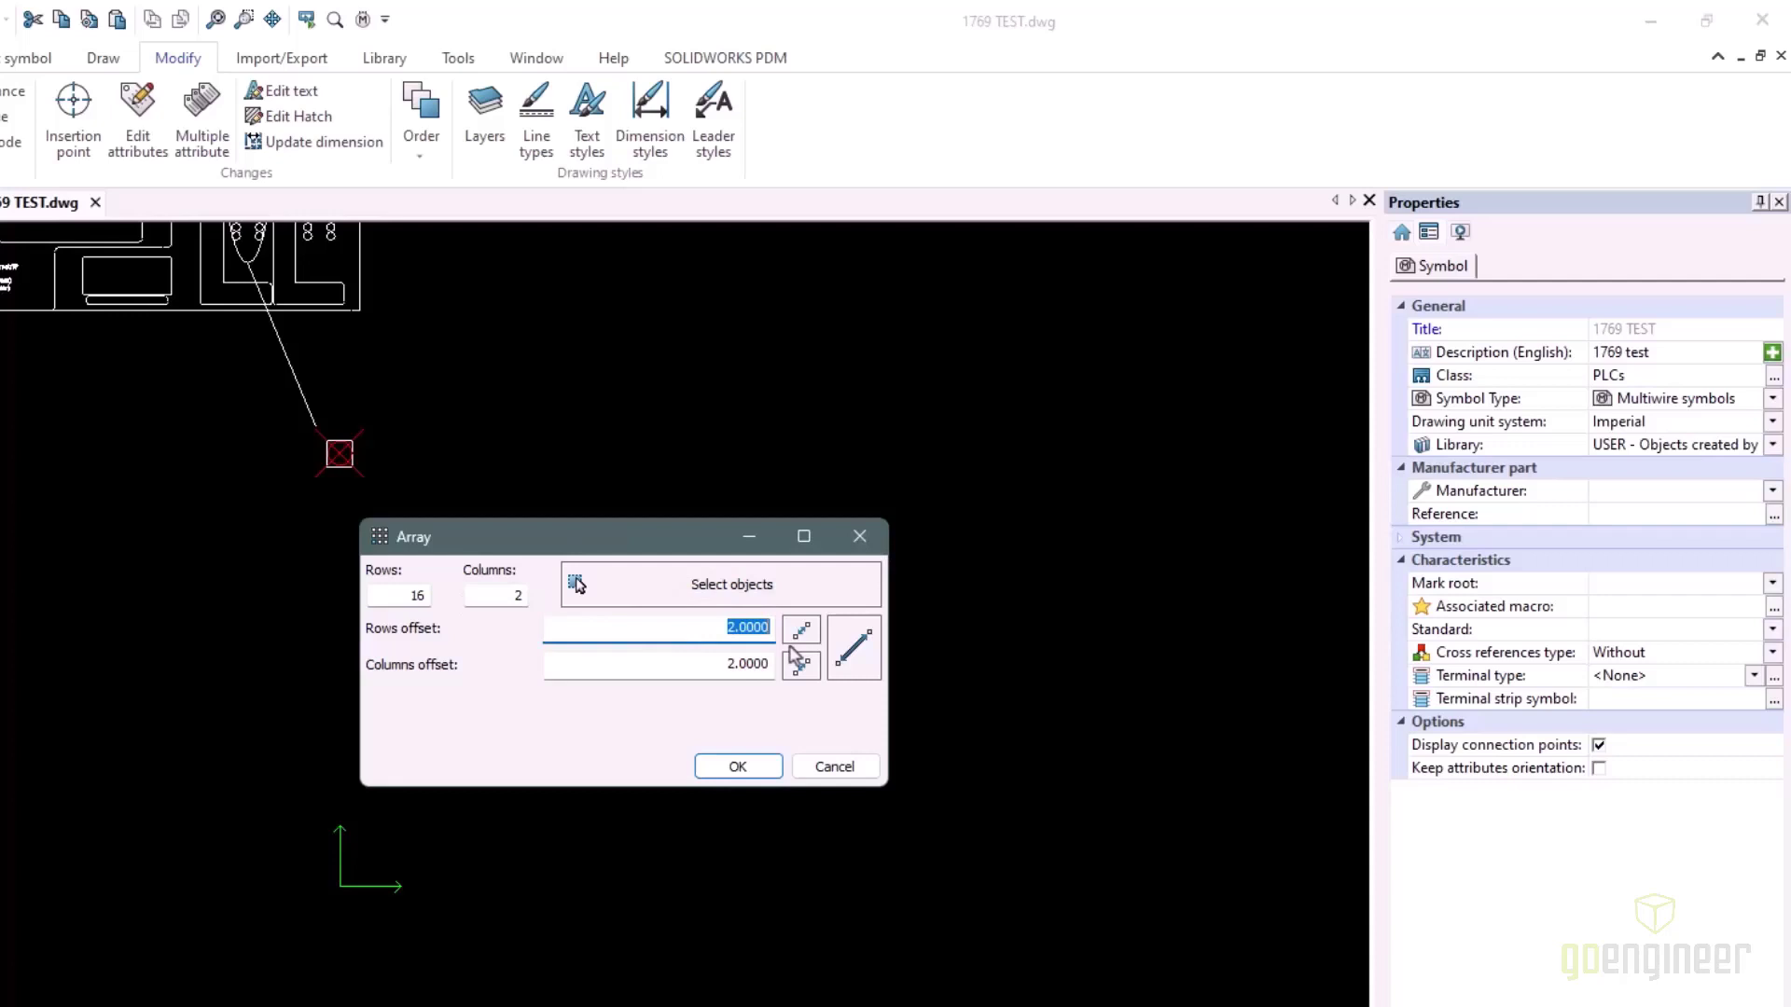
{"action": "type", "text": "0.5000"}
{"action": "left_click", "coordinate": [723, 663]}
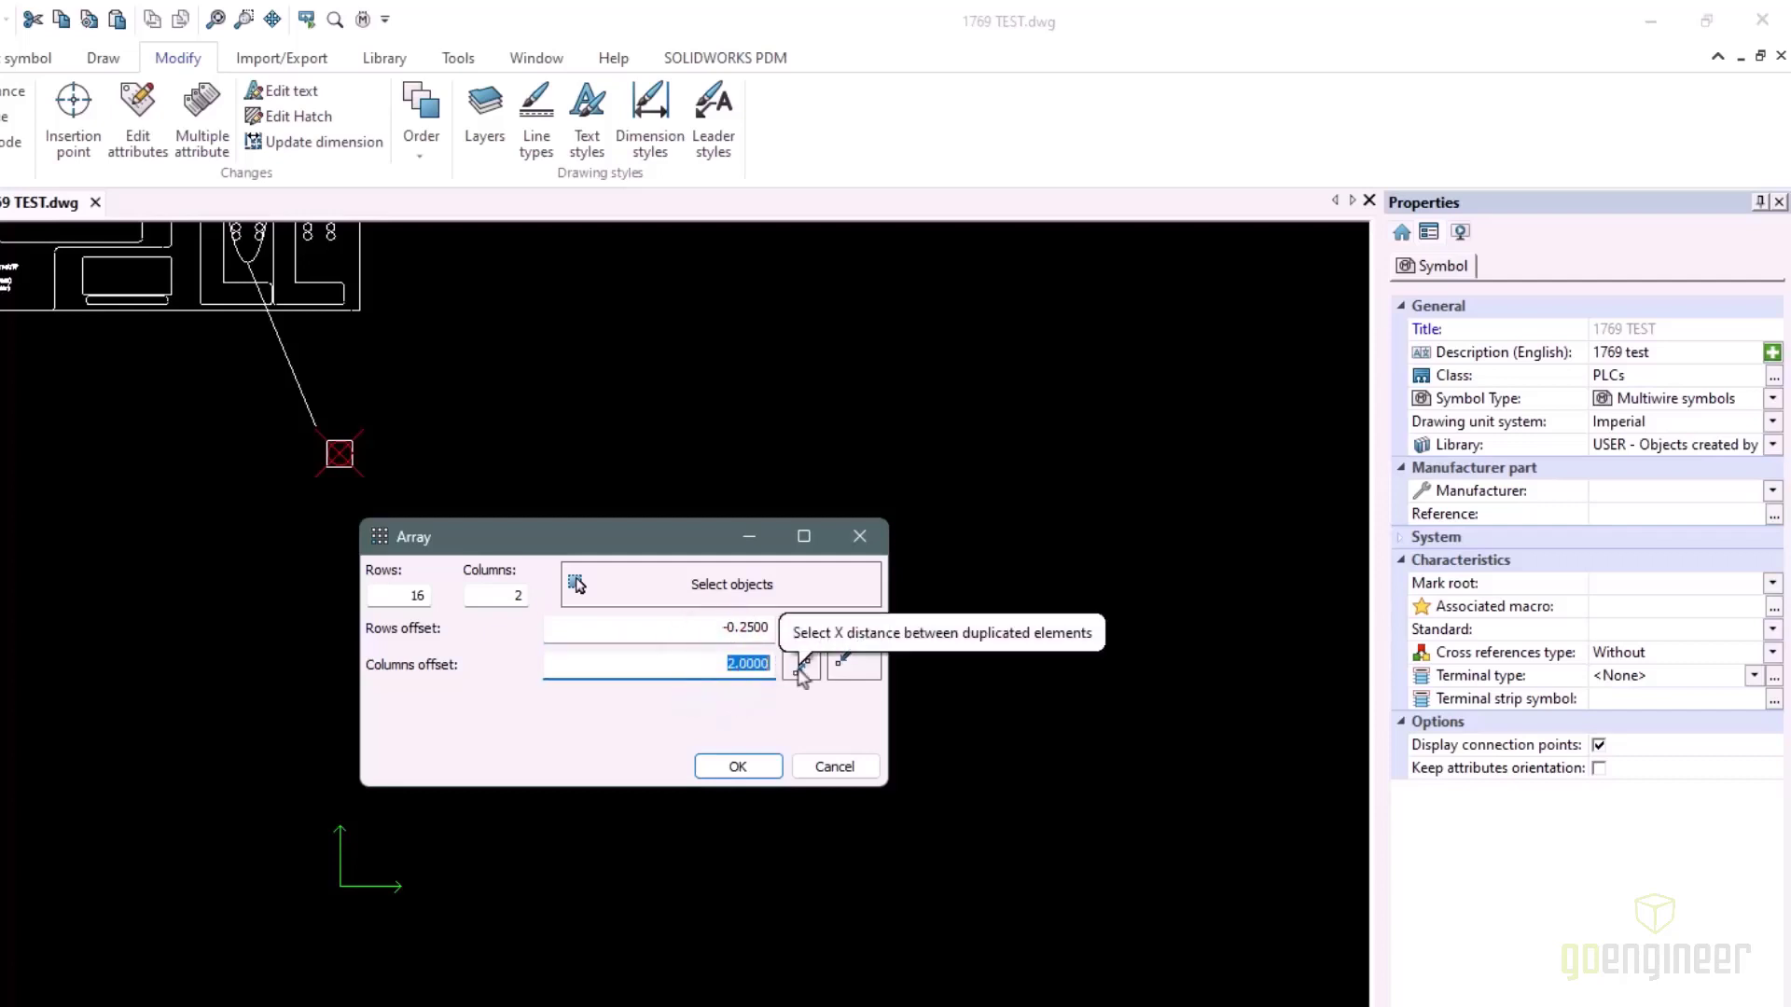
{"action": "type", "text": "0.5"}
Select the connection point as the array object and create the 16 by 2 pin array
{"action": "left_click", "coordinate": [670, 586]}
{"action": "left_click", "coordinate": [400, 506]}
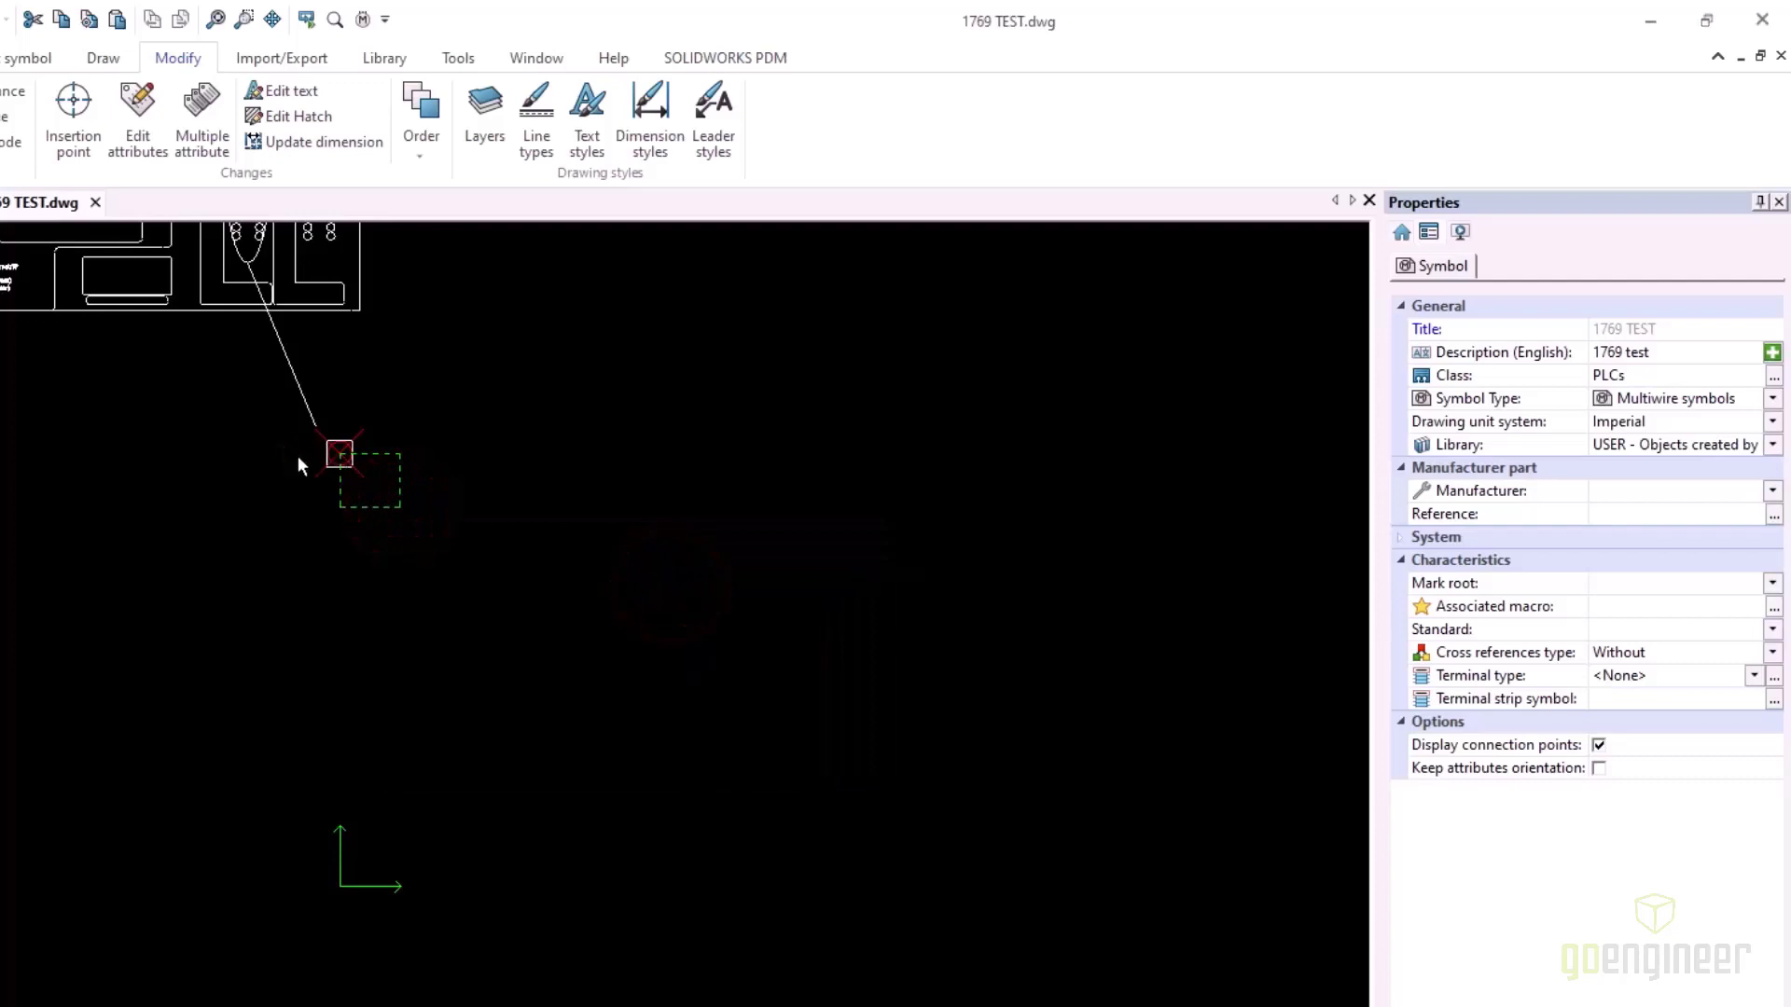
{"action": "left_click", "coordinate": [326, 466]}
{"action": "key", "text": "Return"}
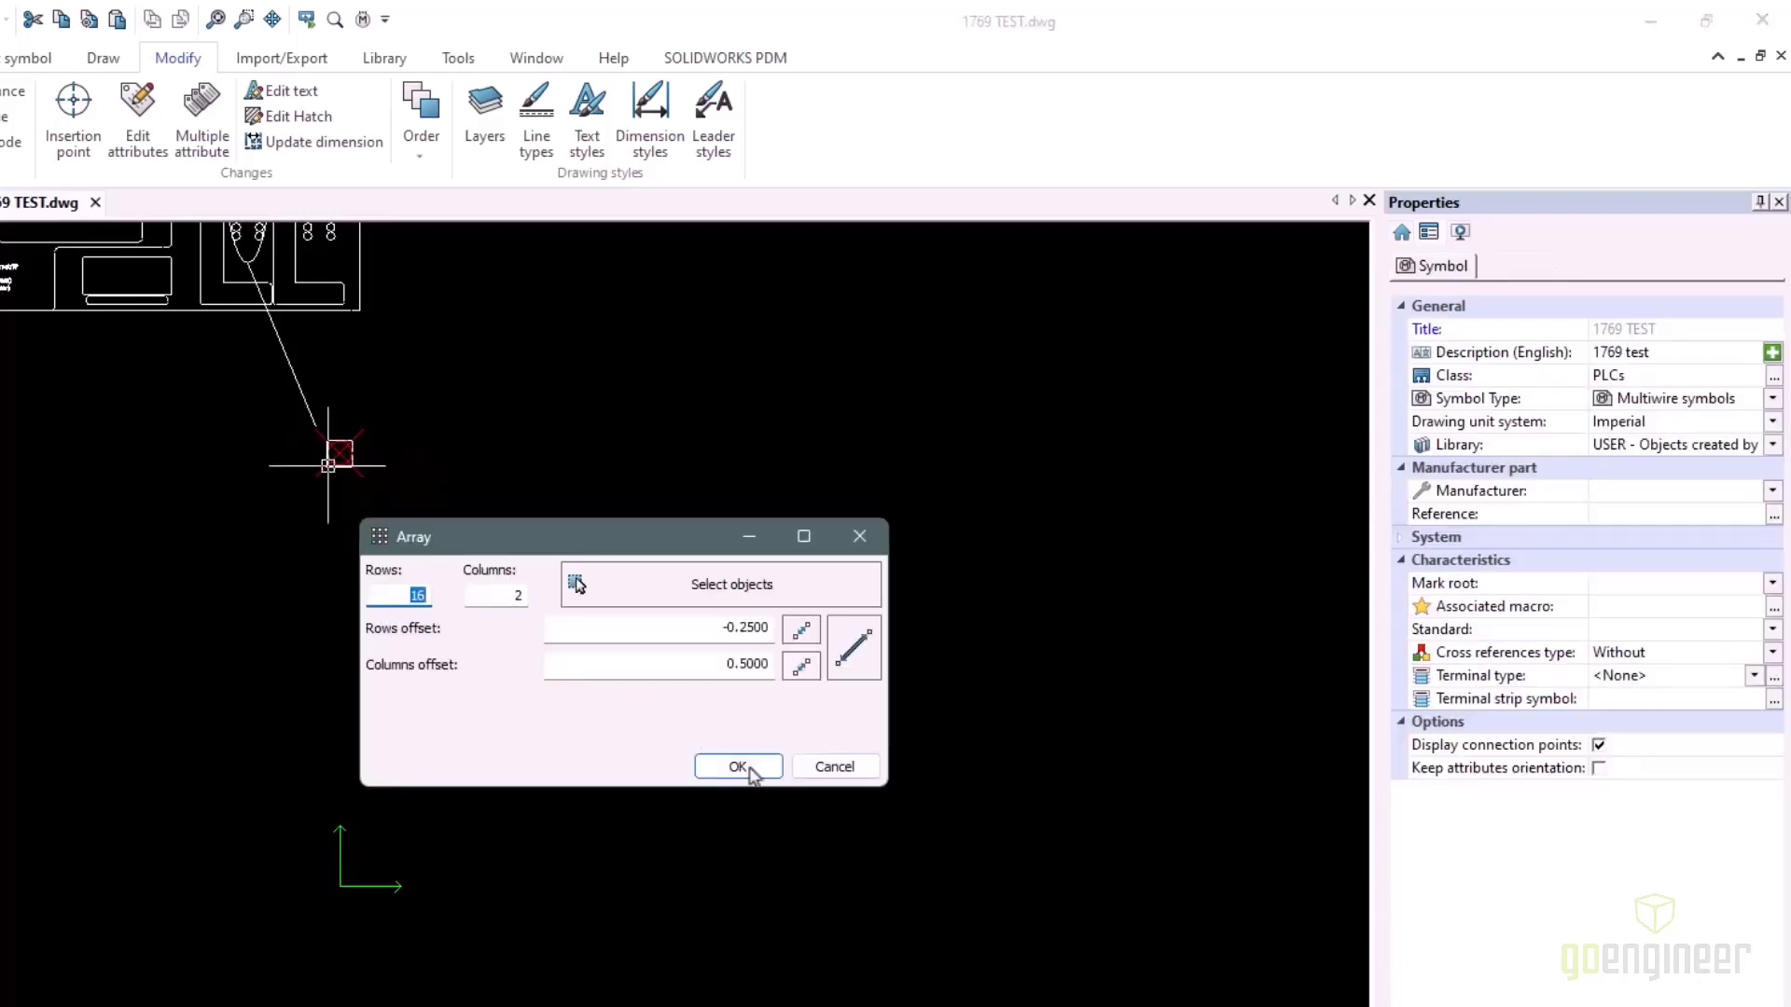
{"action": "left_click", "coordinate": [736, 766]}
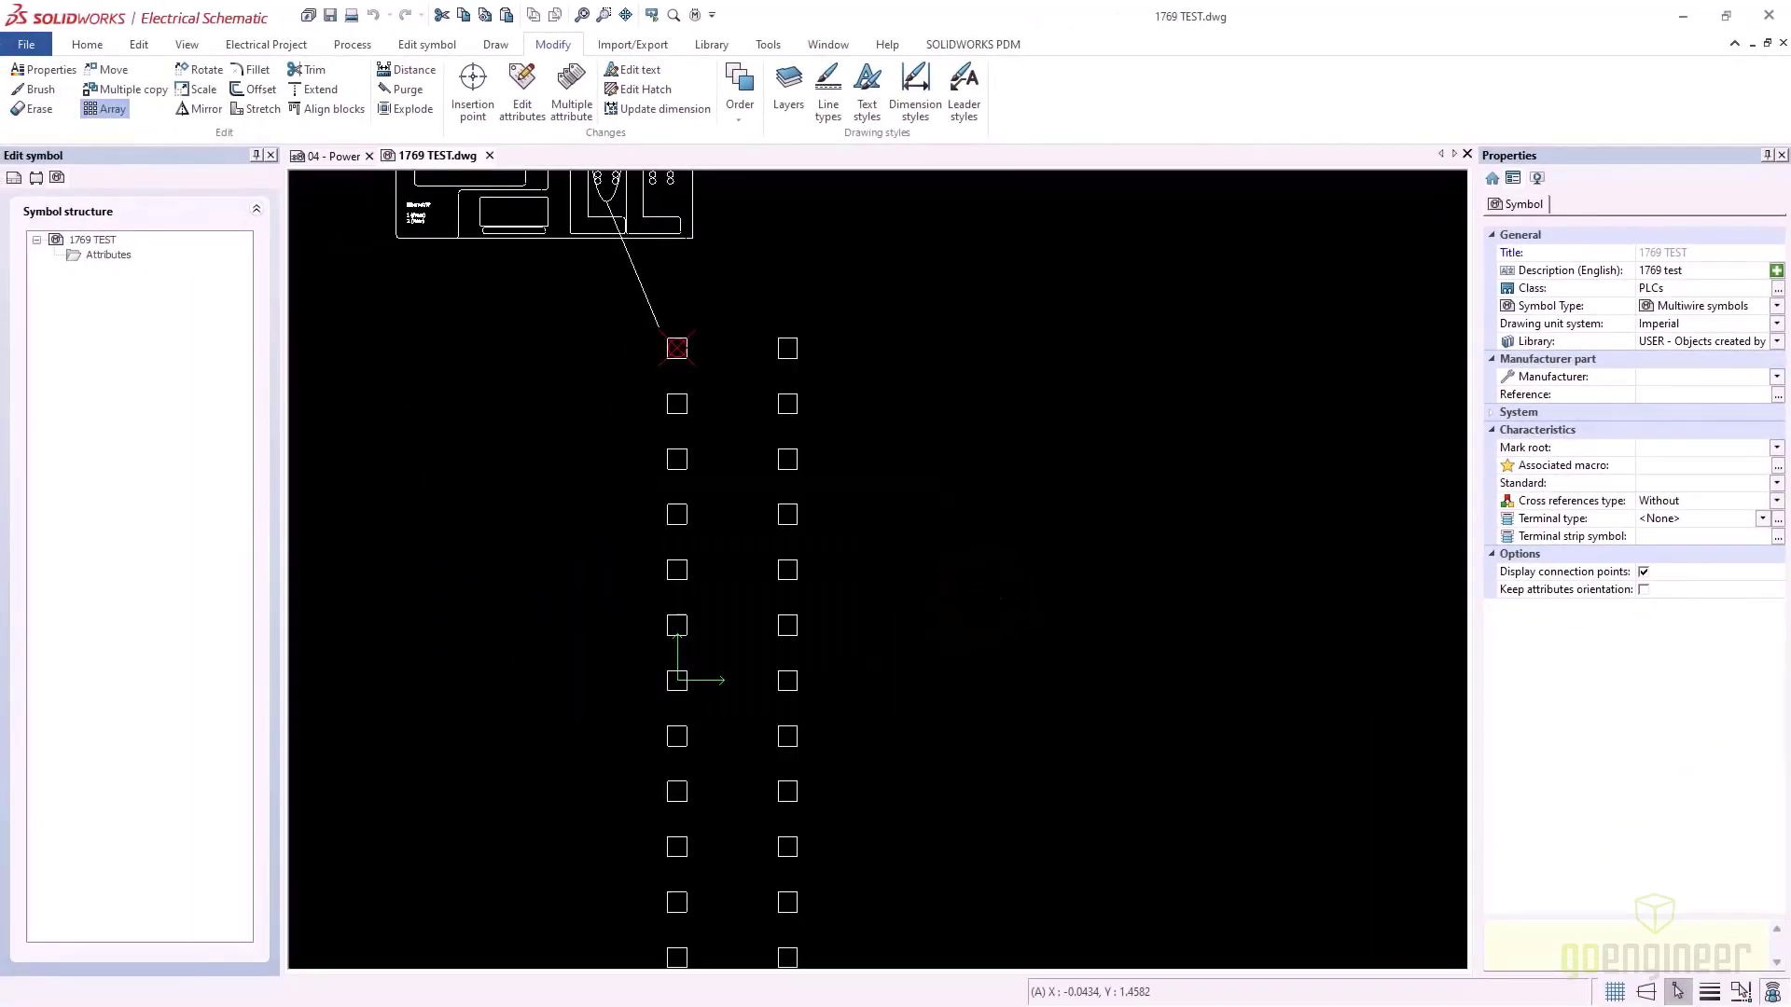
{"action": "scroll", "coordinate": [970, 658], "scroll_direction": "down", "scroll_amount": 4}
{"action": "middle_click_drag", "start_coordinate": [918, 575], "coordinate": [883, 465]}
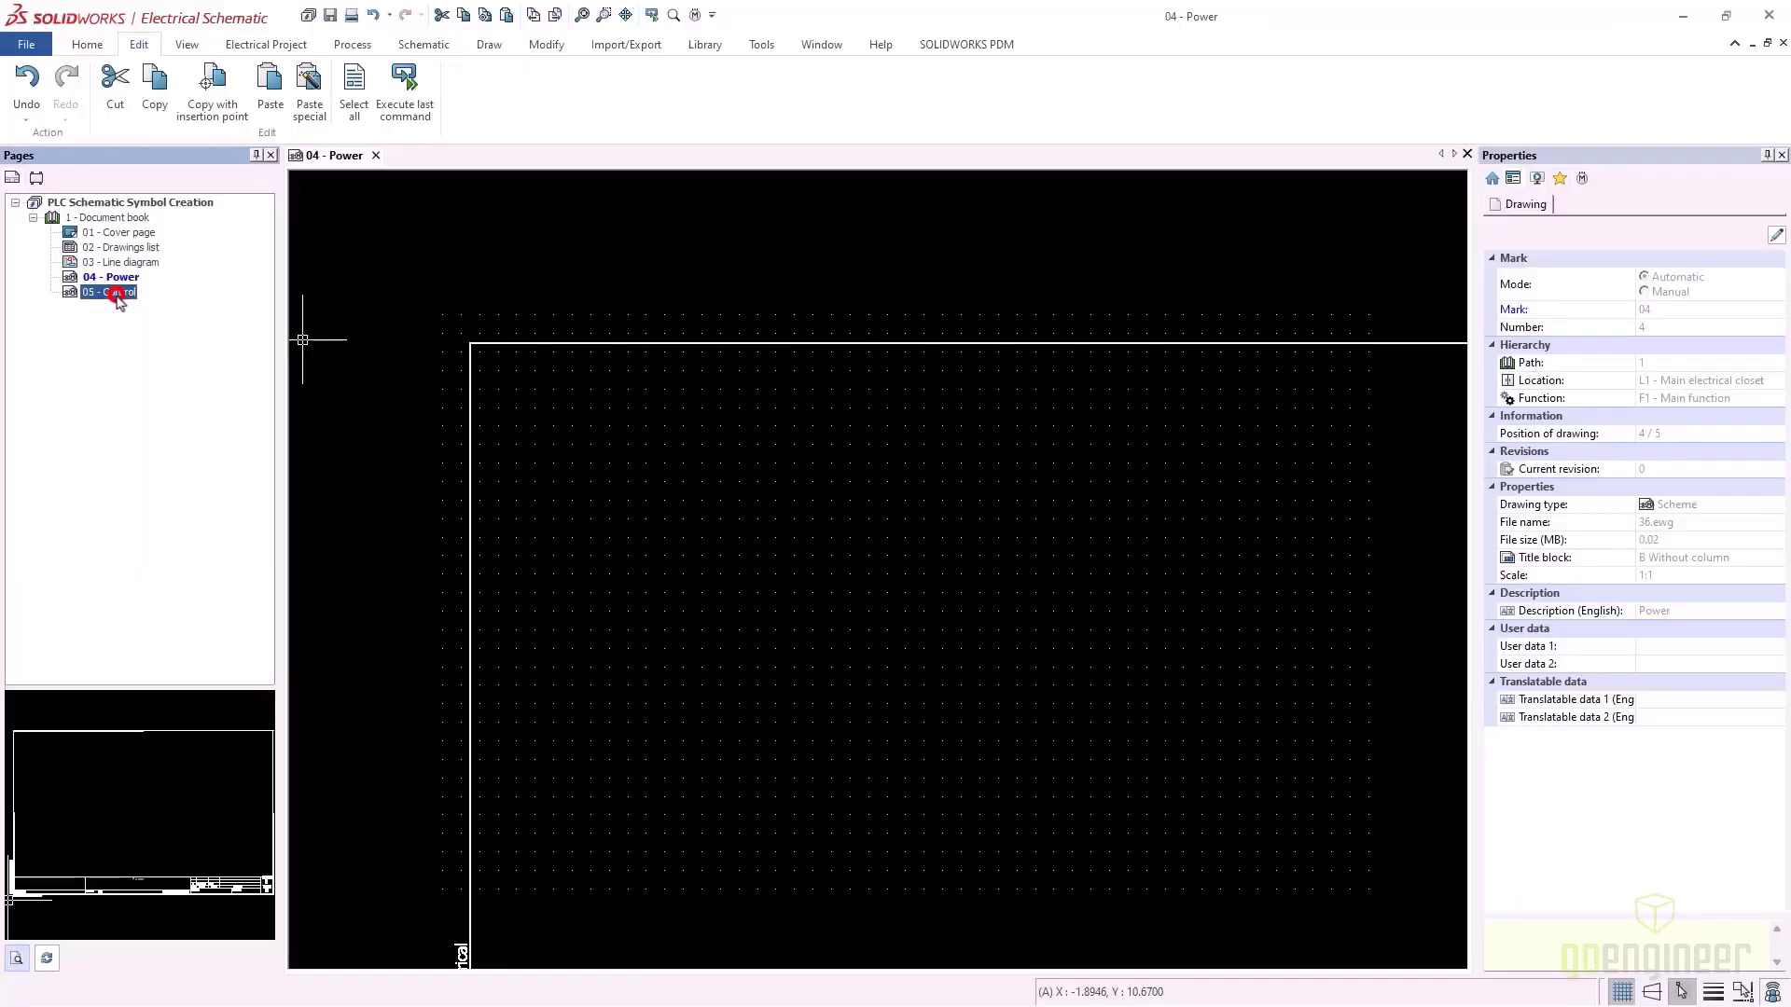
Open the 05 - Control page from the Pages tree
{"action": "left_click", "coordinate": [114, 293]}
{"action": "double_click", "coordinate": [117, 292]}
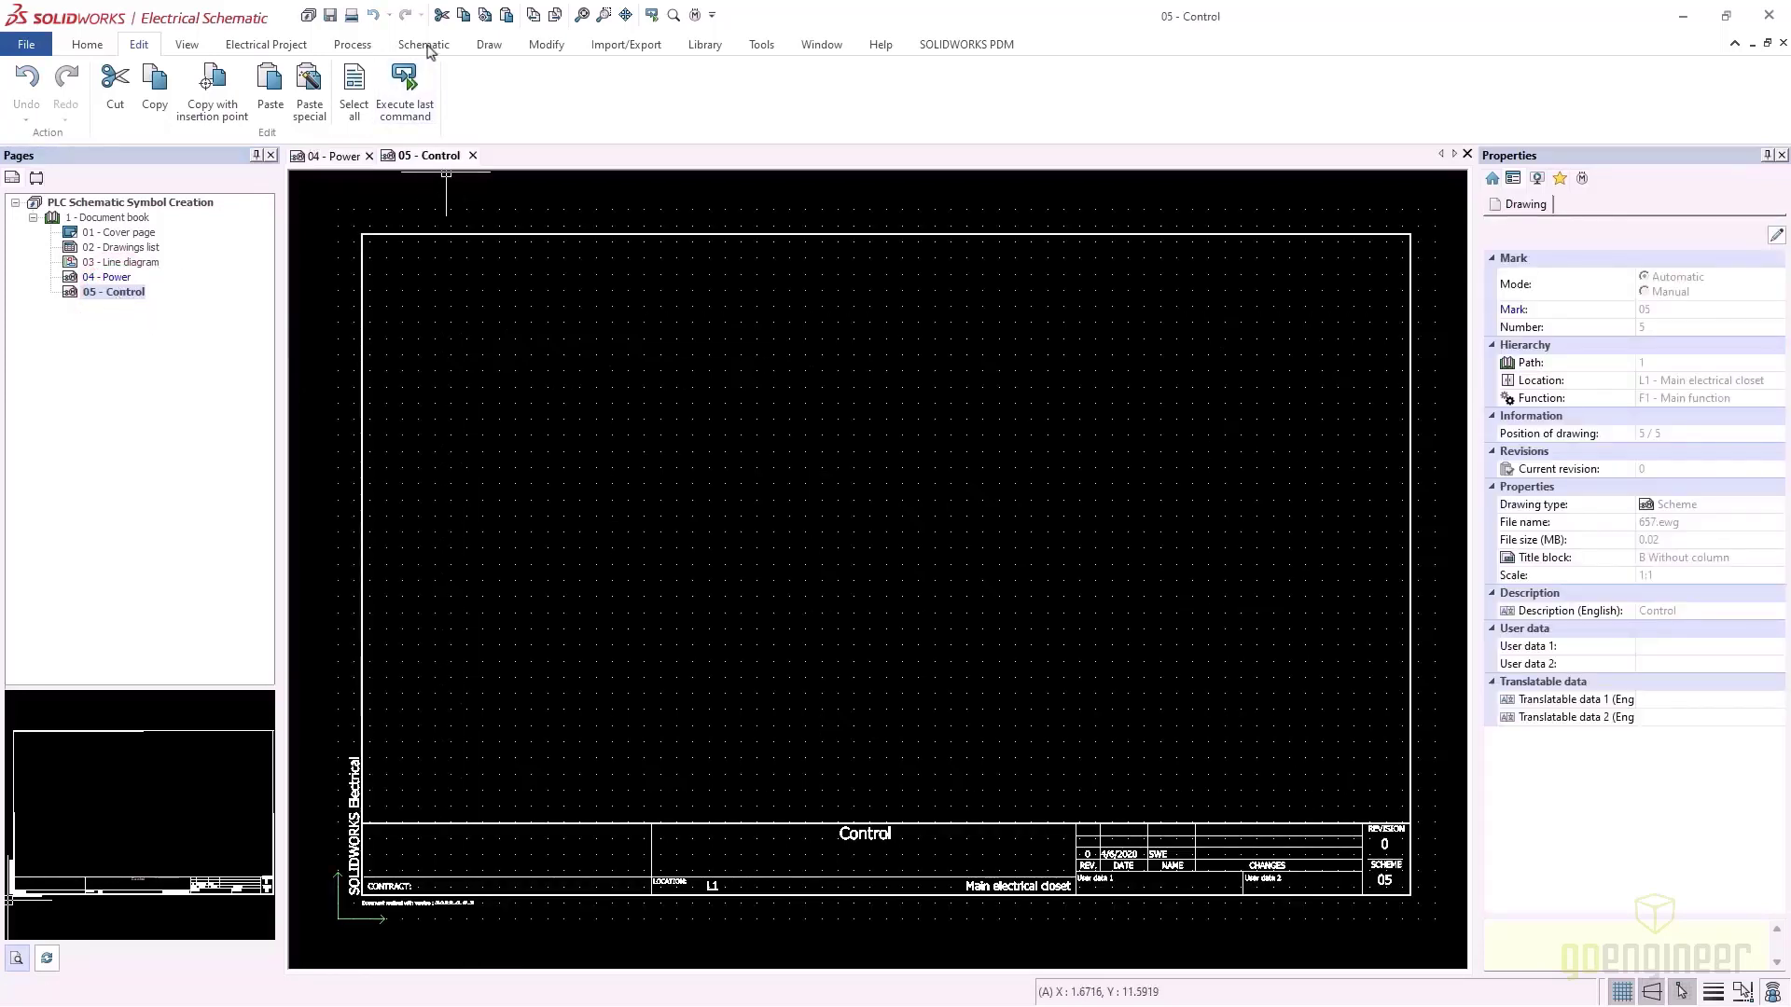
Start a dynamic PLC insertion and pick the Rockwell 1769-L24ER-QBFC1B part filtered by reference
{"action": "left_click", "coordinate": [425, 45]}
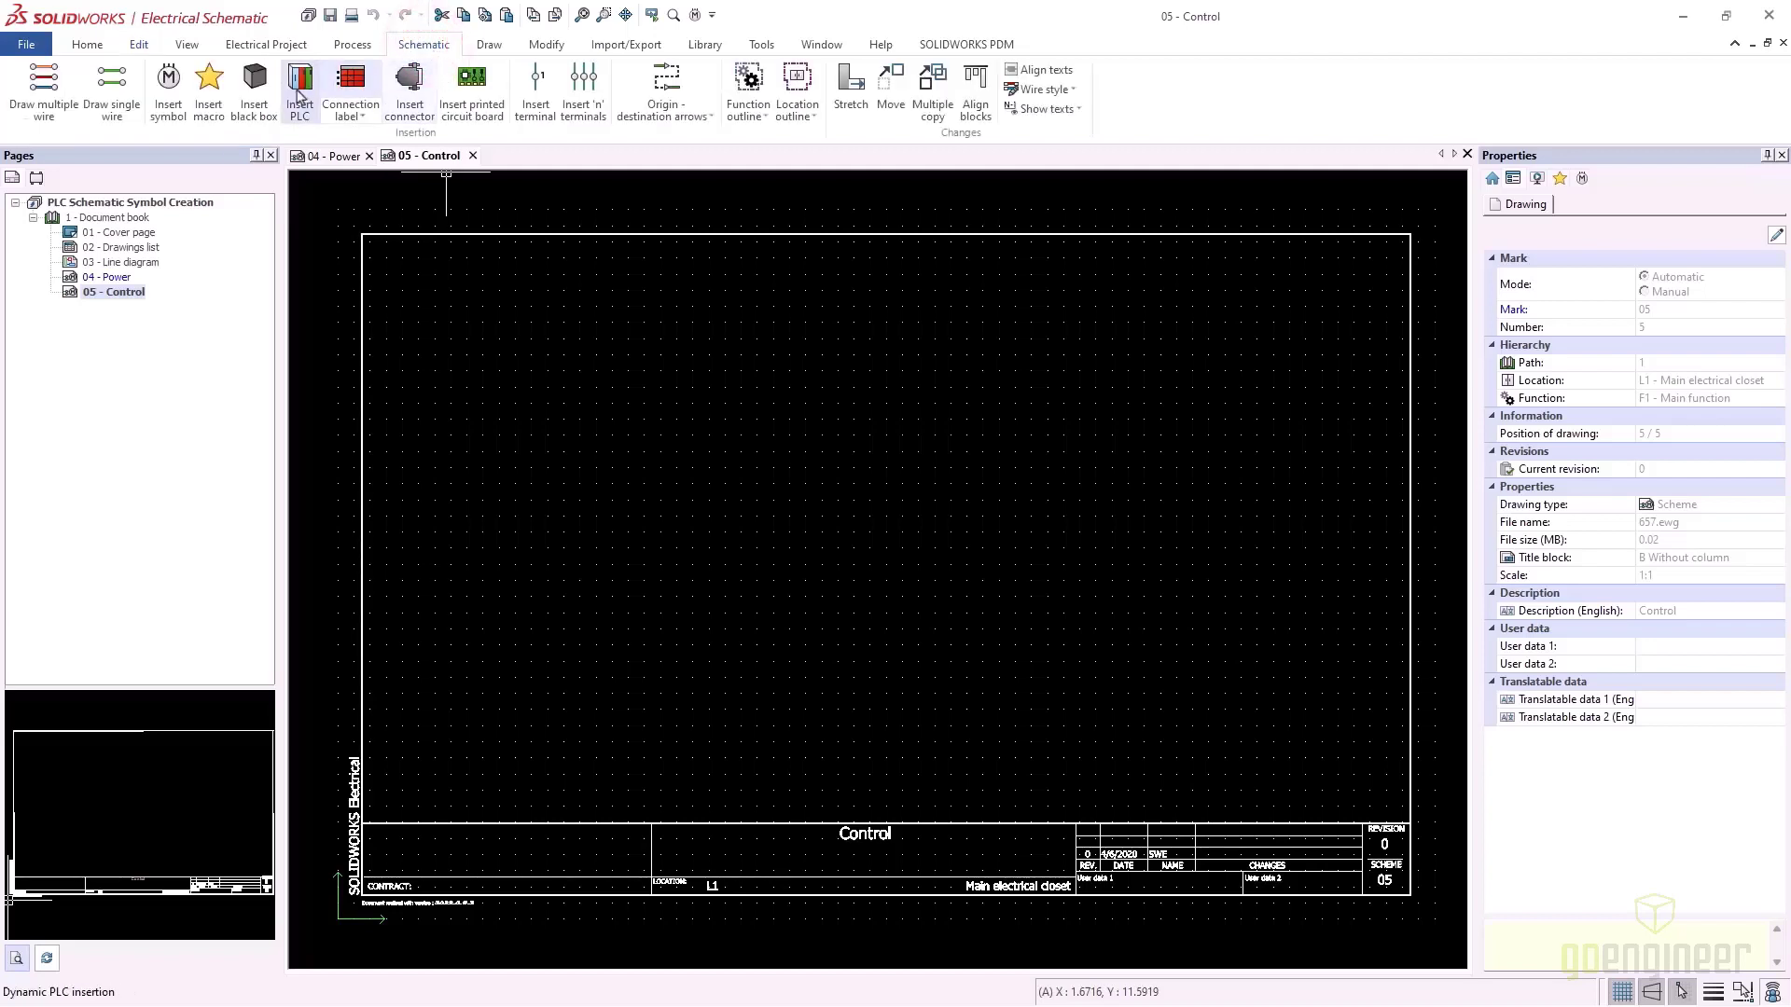
{"action": "left_click", "coordinate": [299, 93]}
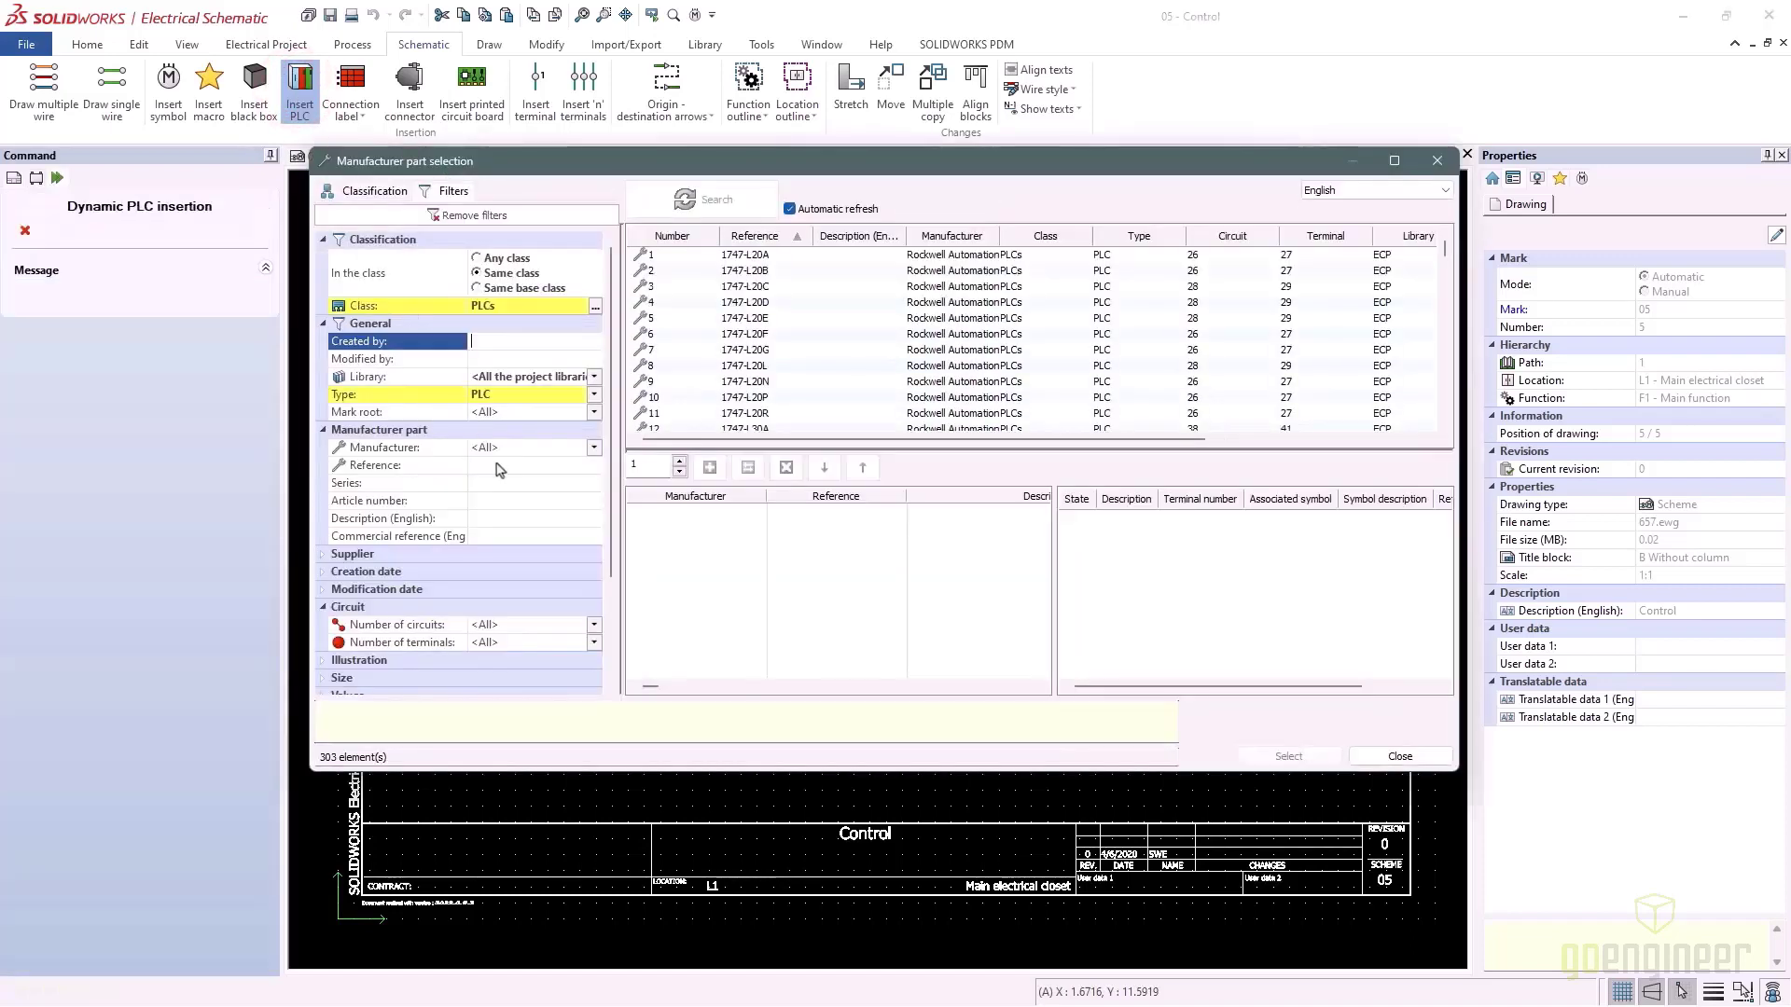
{"action": "left_click", "coordinate": [492, 464]}
{"action": "type", "text": "1769"}
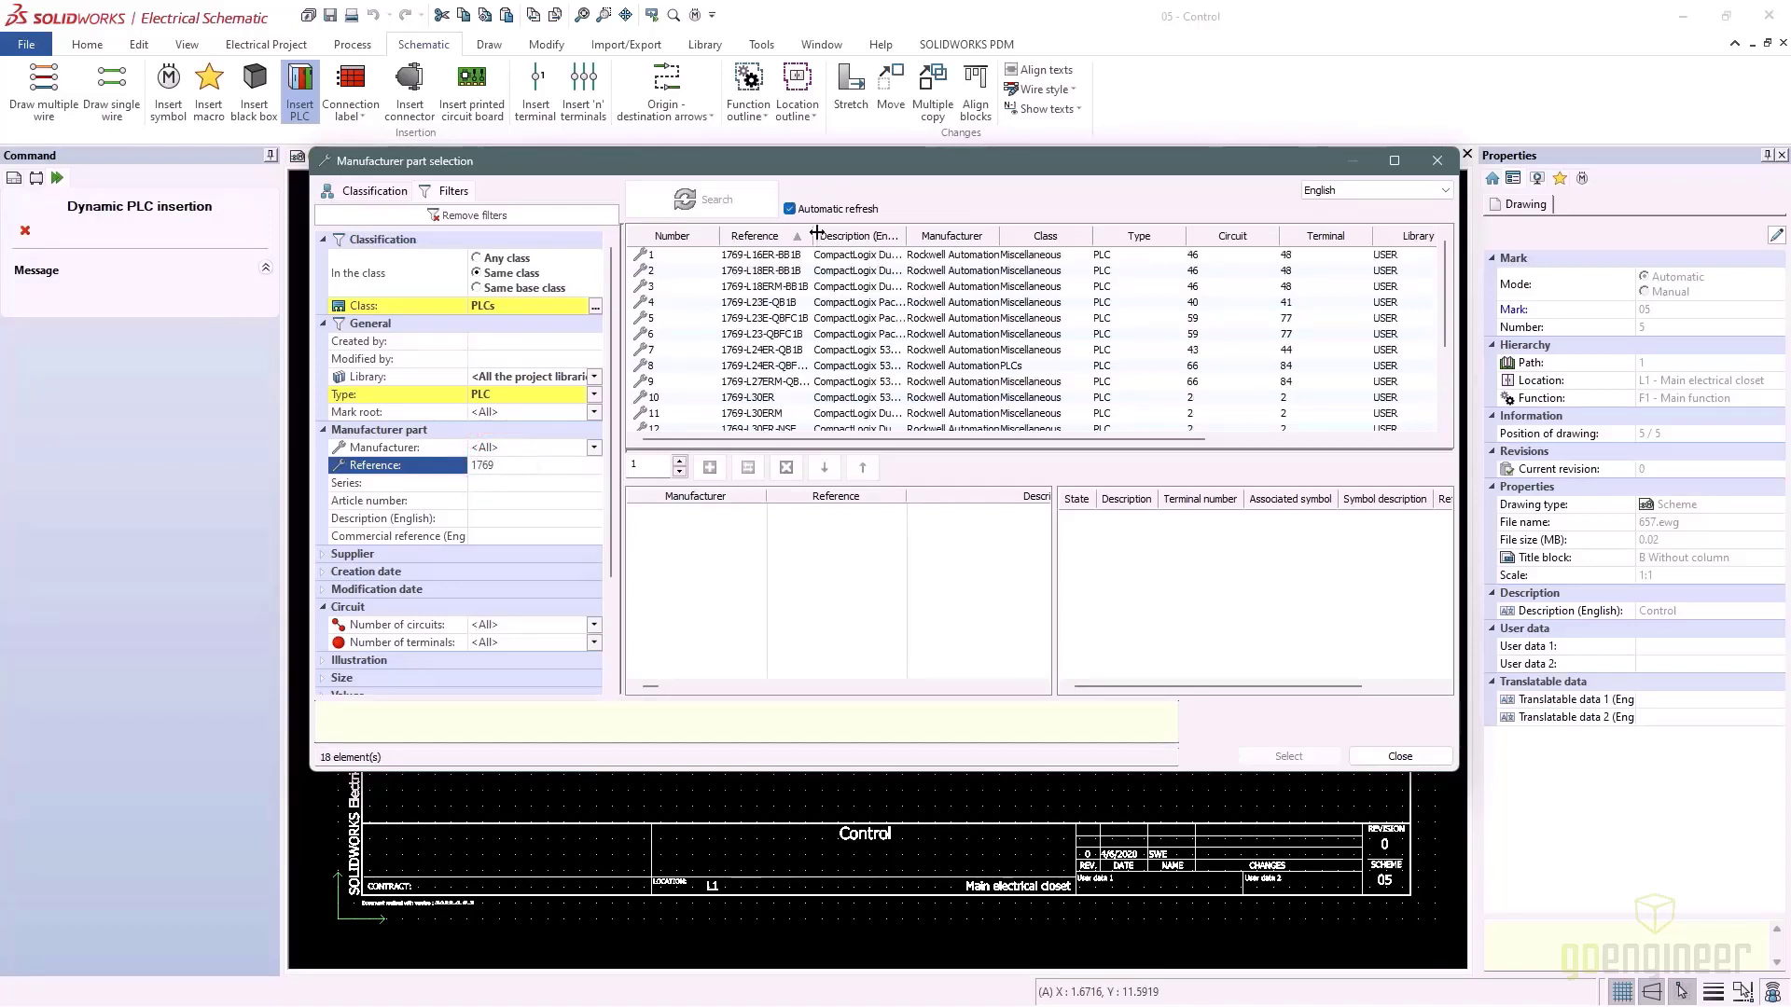
{"action": "left_click_drag", "start_coordinate": [816, 234], "coordinate": [932, 247]}
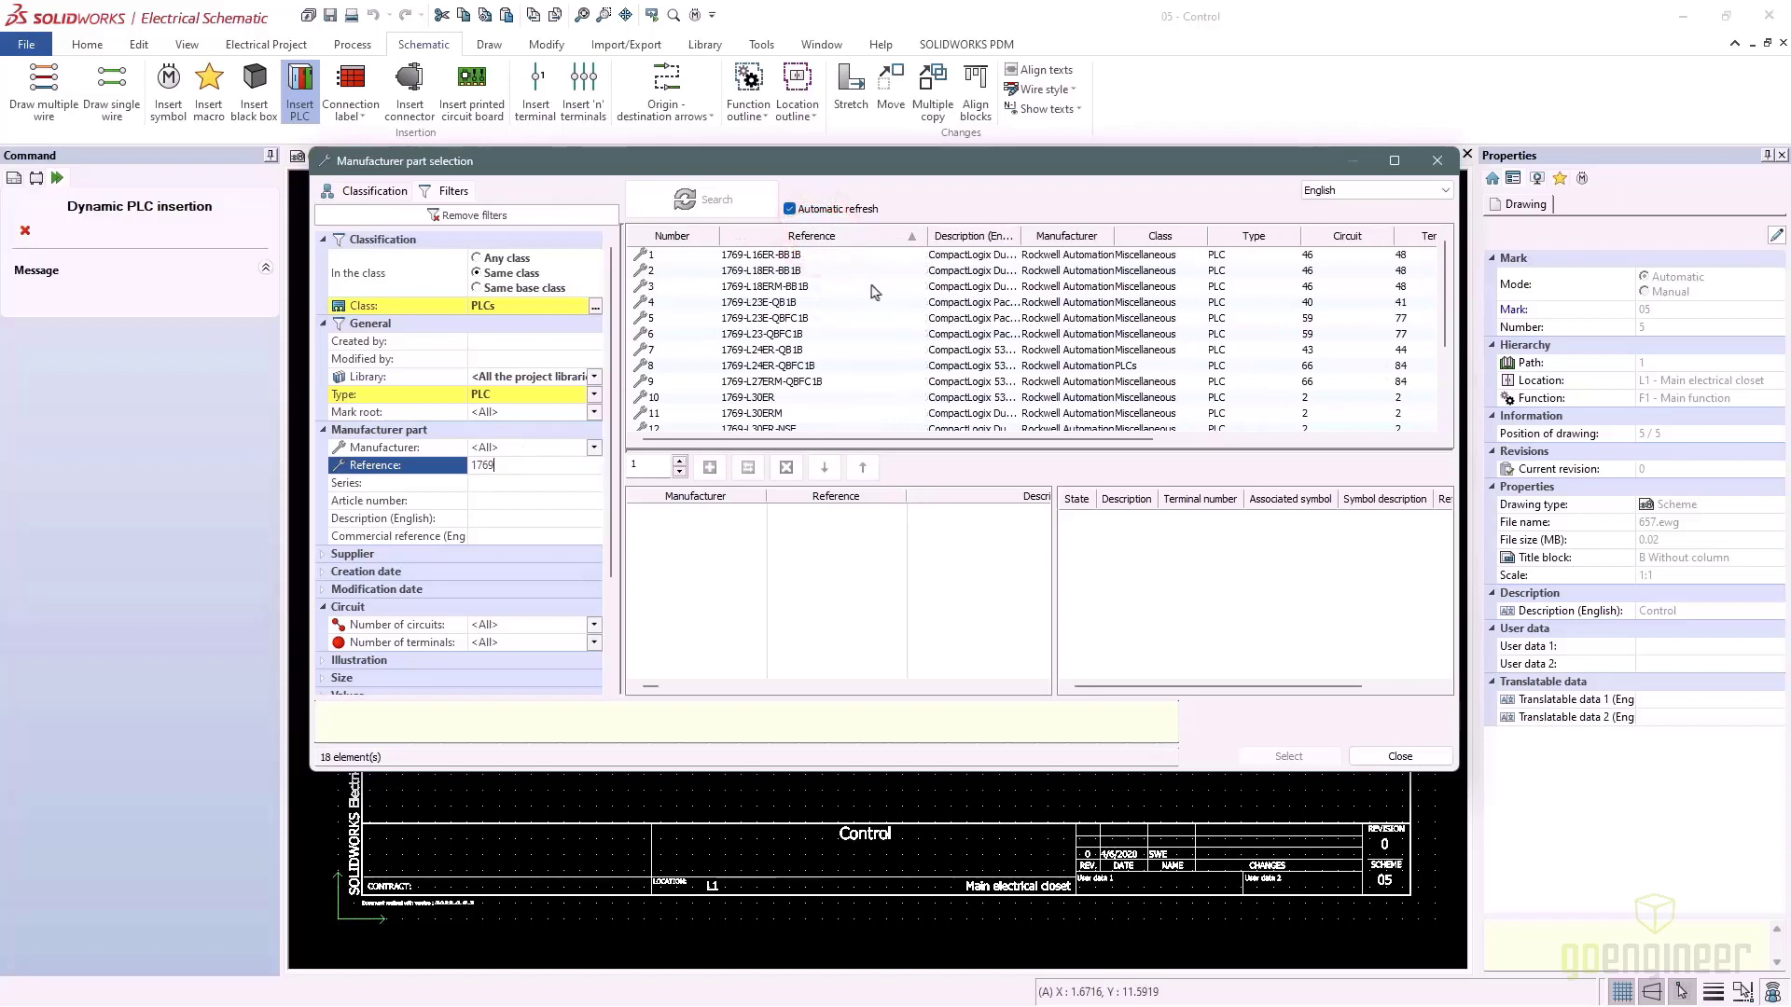
{"action": "left_click", "coordinate": [753, 371]}
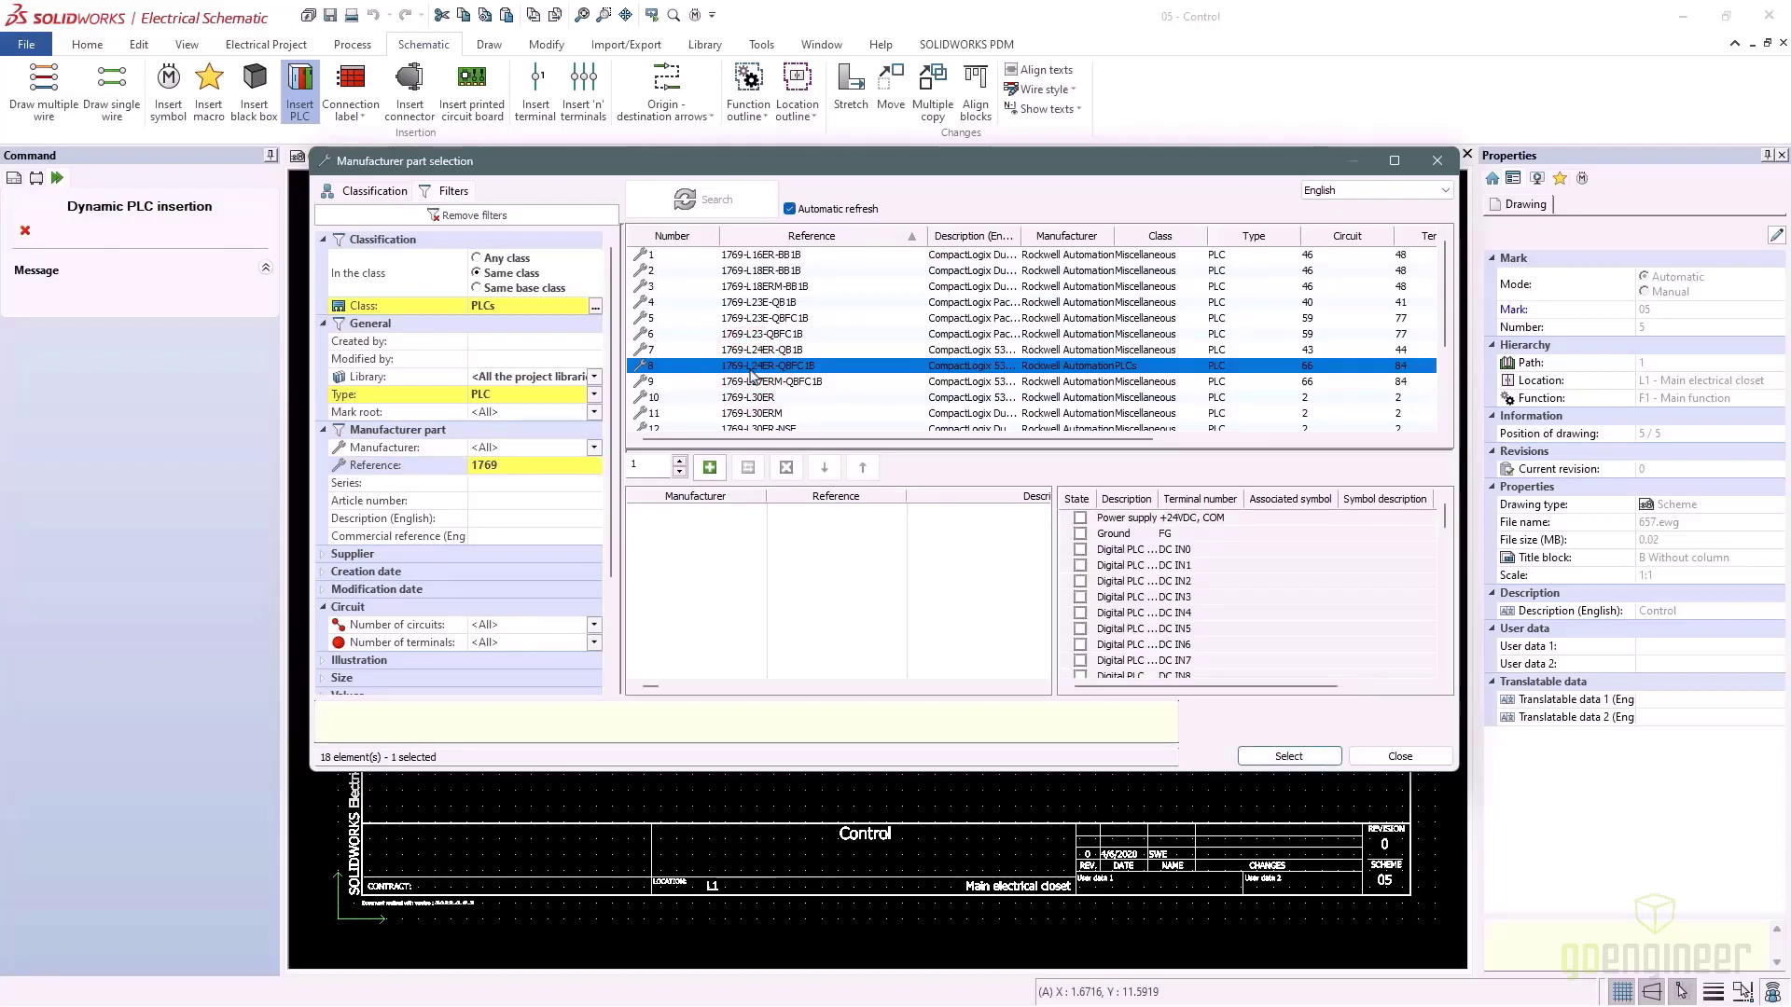
{"action": "left_click", "coordinate": [710, 469]}
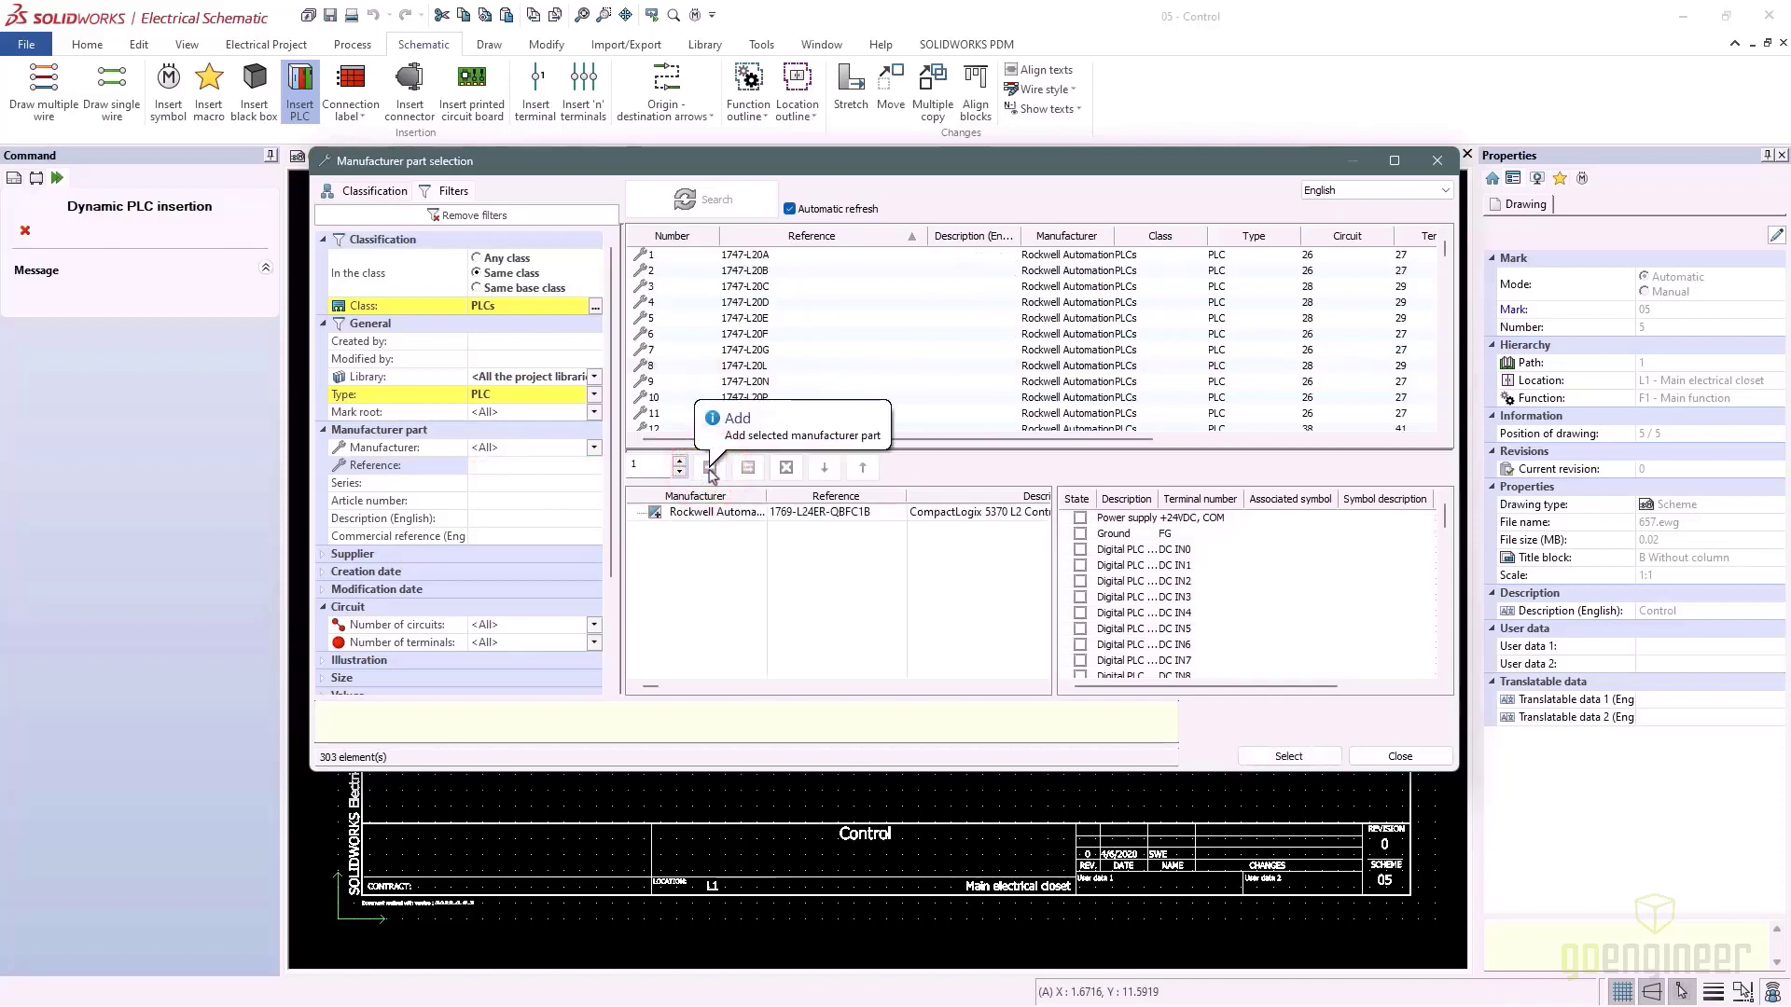
{"action": "left_click", "coordinate": [1276, 754]}
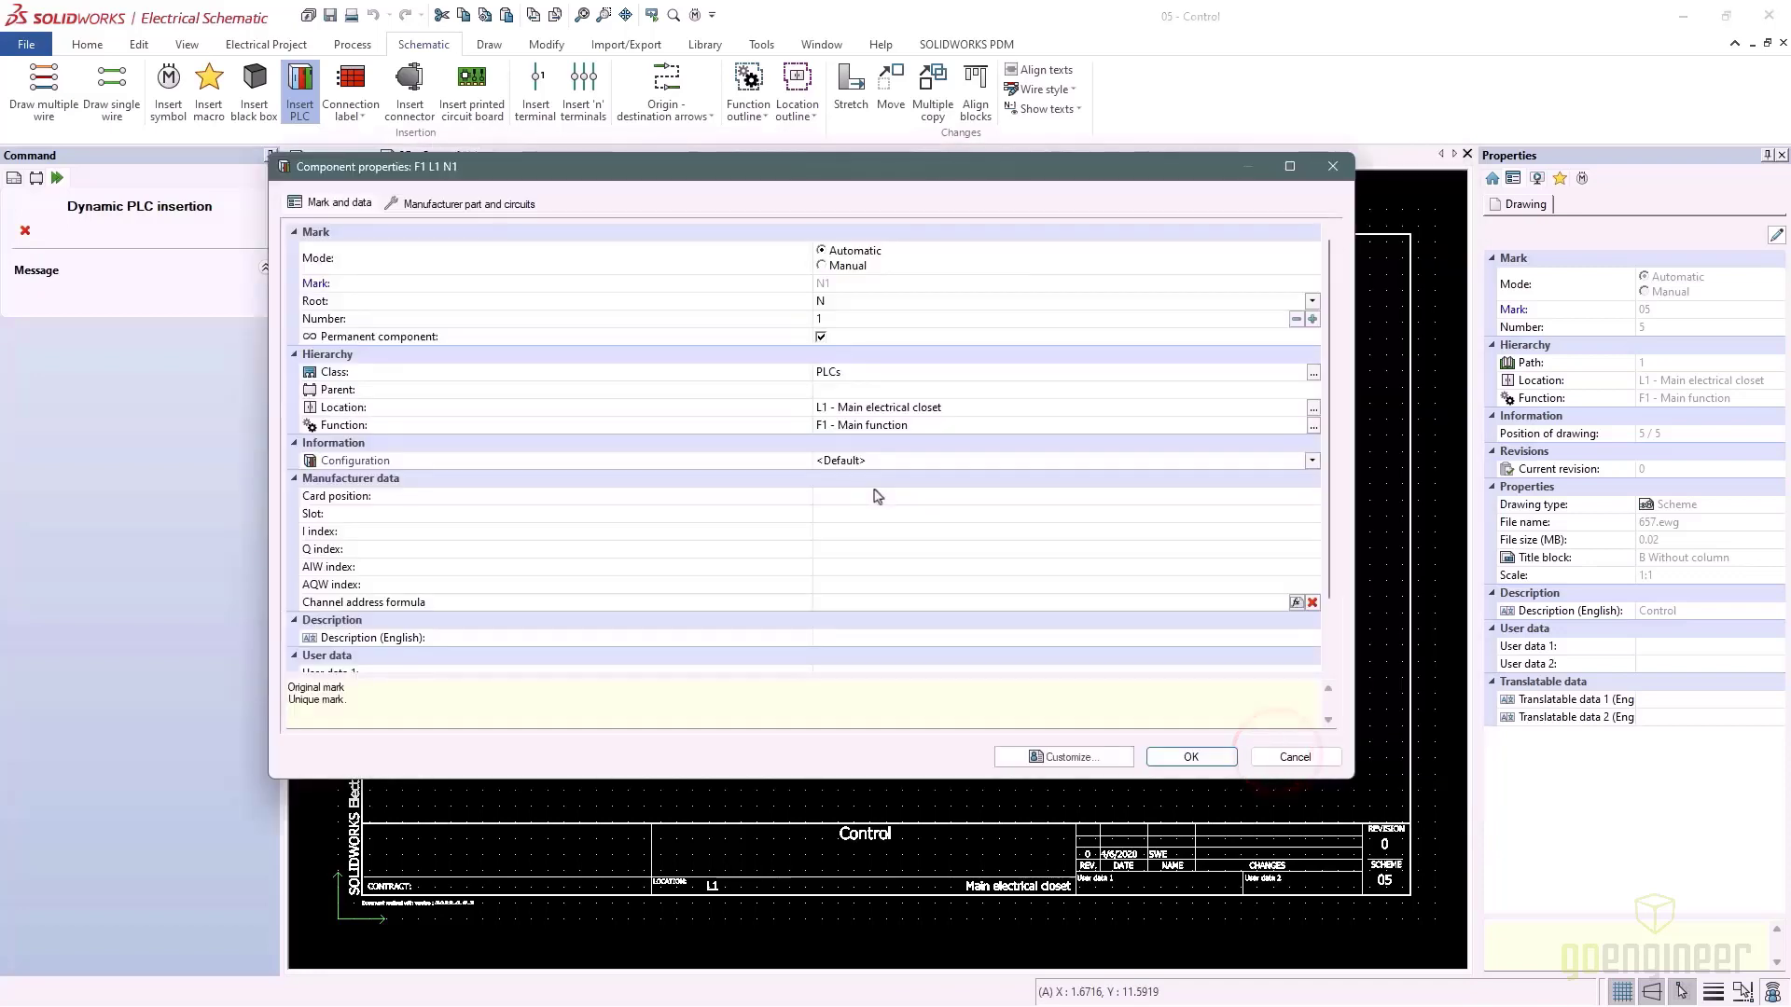
Set the PLC's mark root to PLC and its English description to MAIN PLC
{"action": "left_click", "coordinate": [843, 298]}
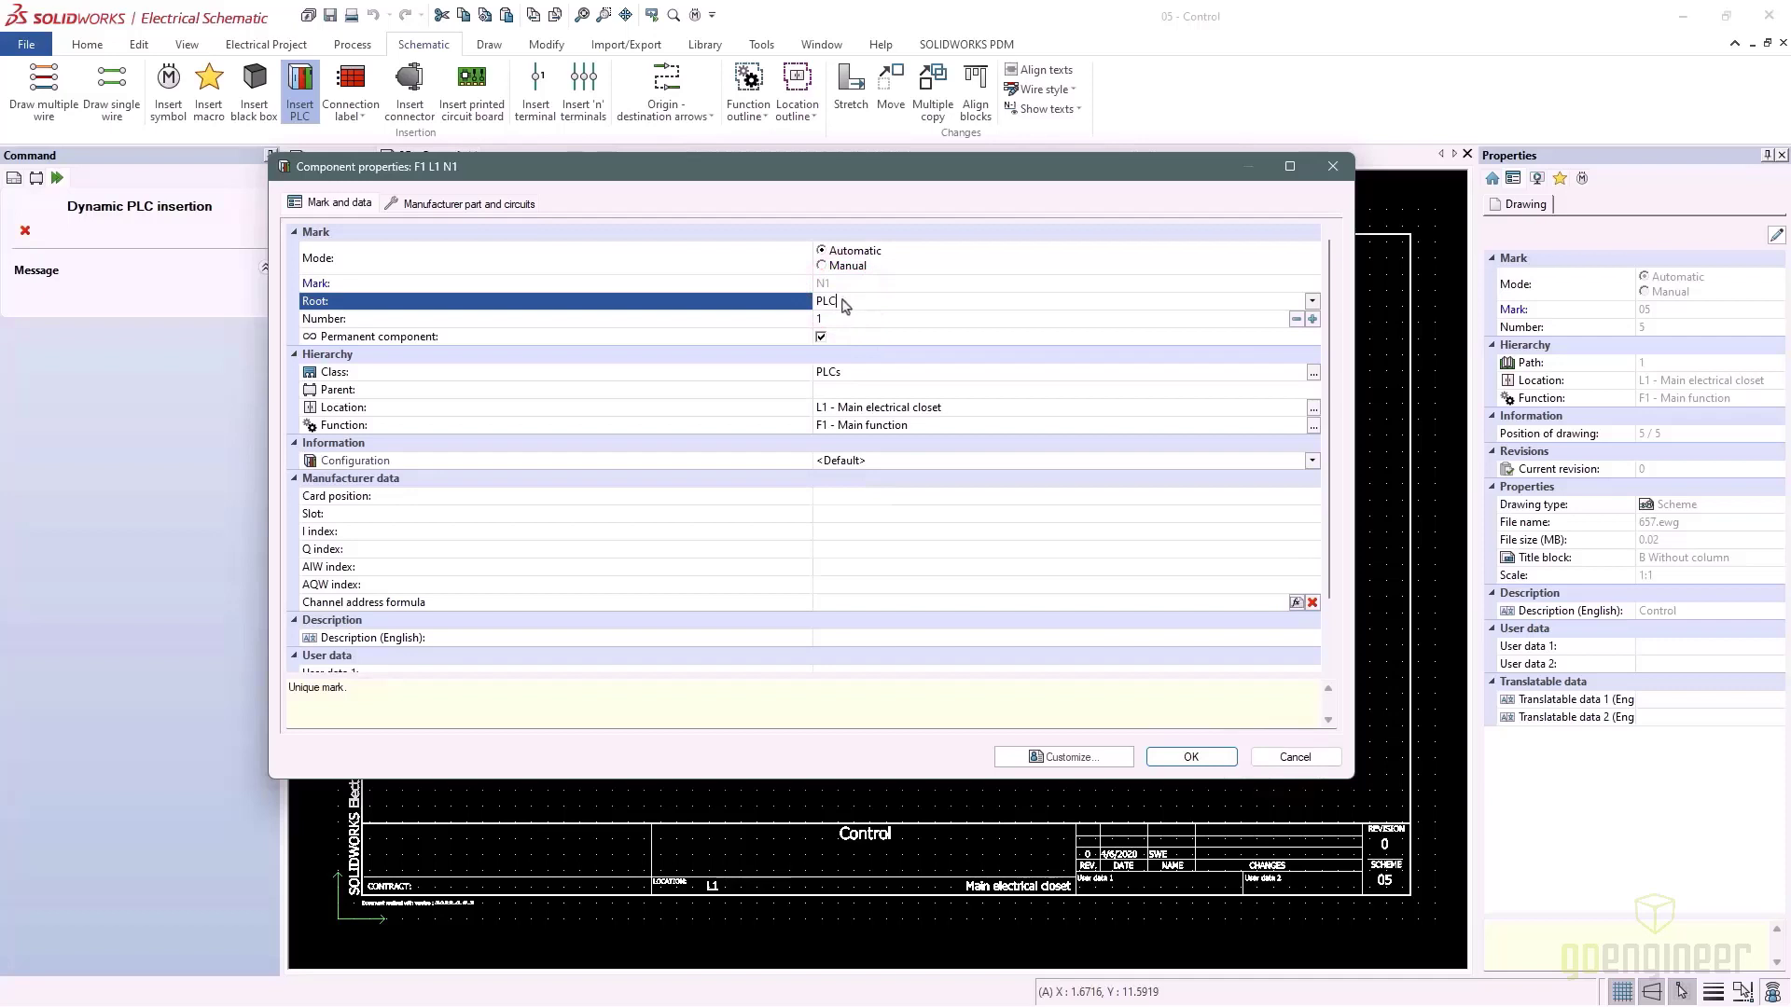
{"action": "scroll", "coordinate": [873, 516], "scroll_direction": "down", "scroll_amount": 2}
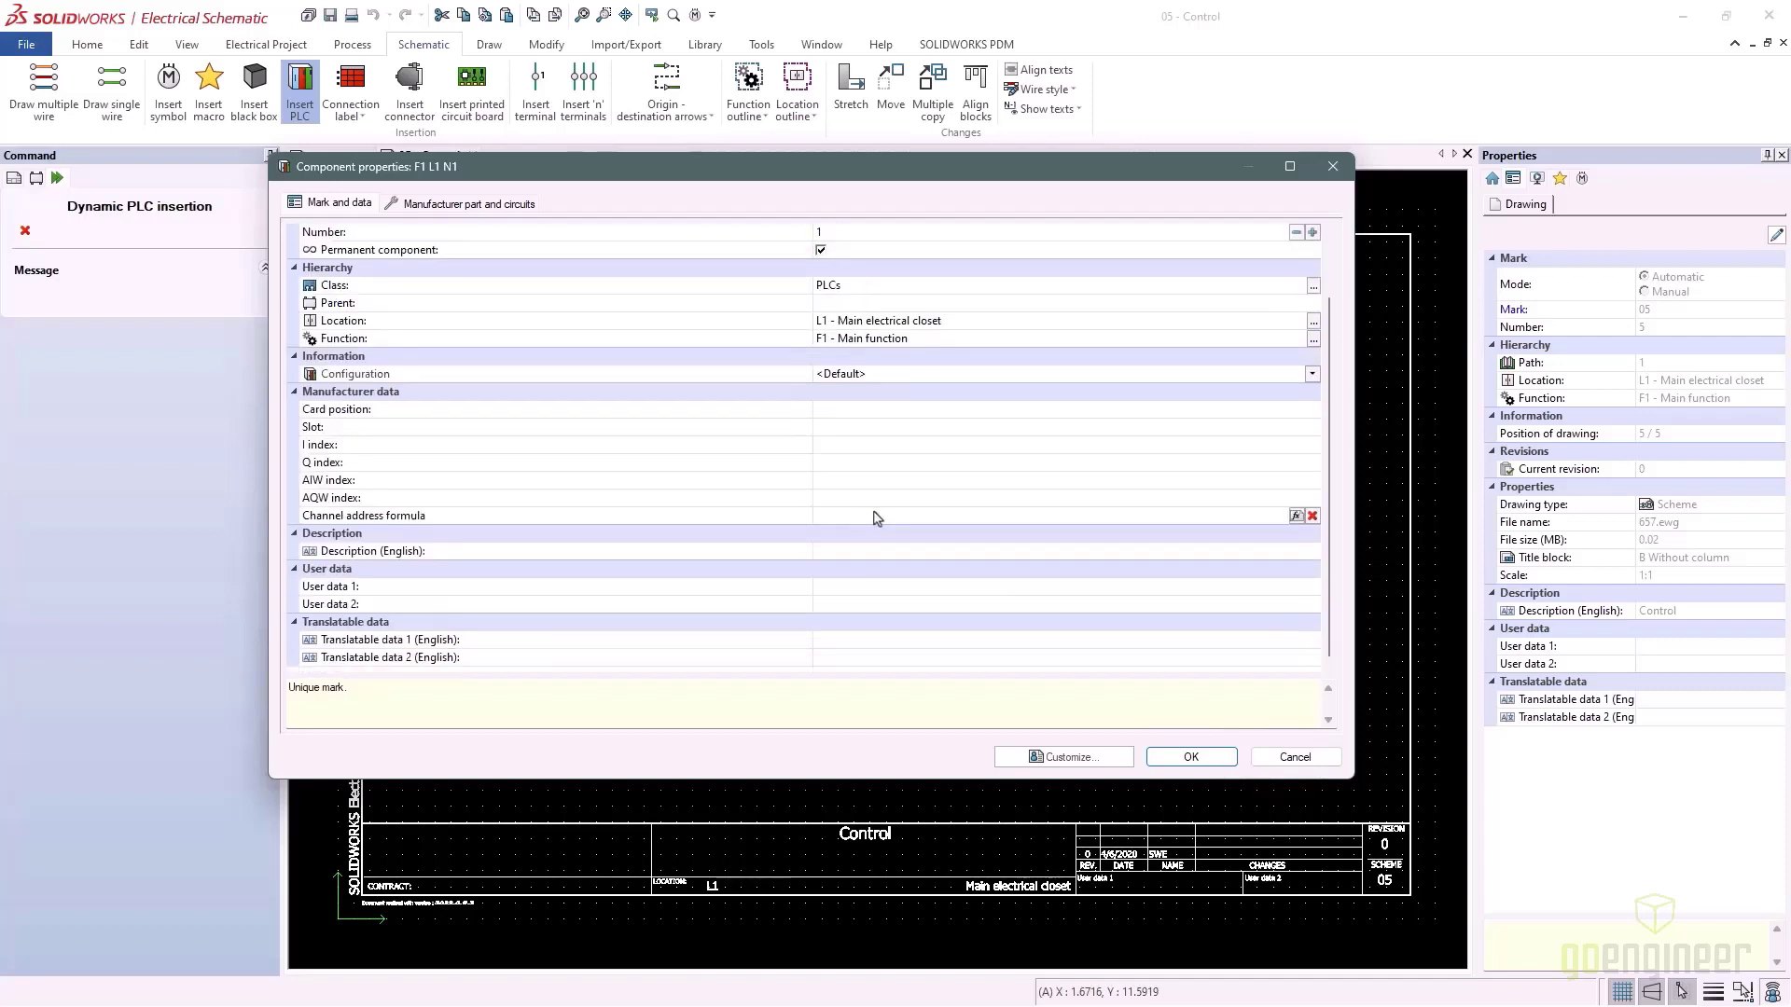
{"action": "left_click", "coordinate": [853, 551]}
{"action": "type", "text": "MAIN PLC"}
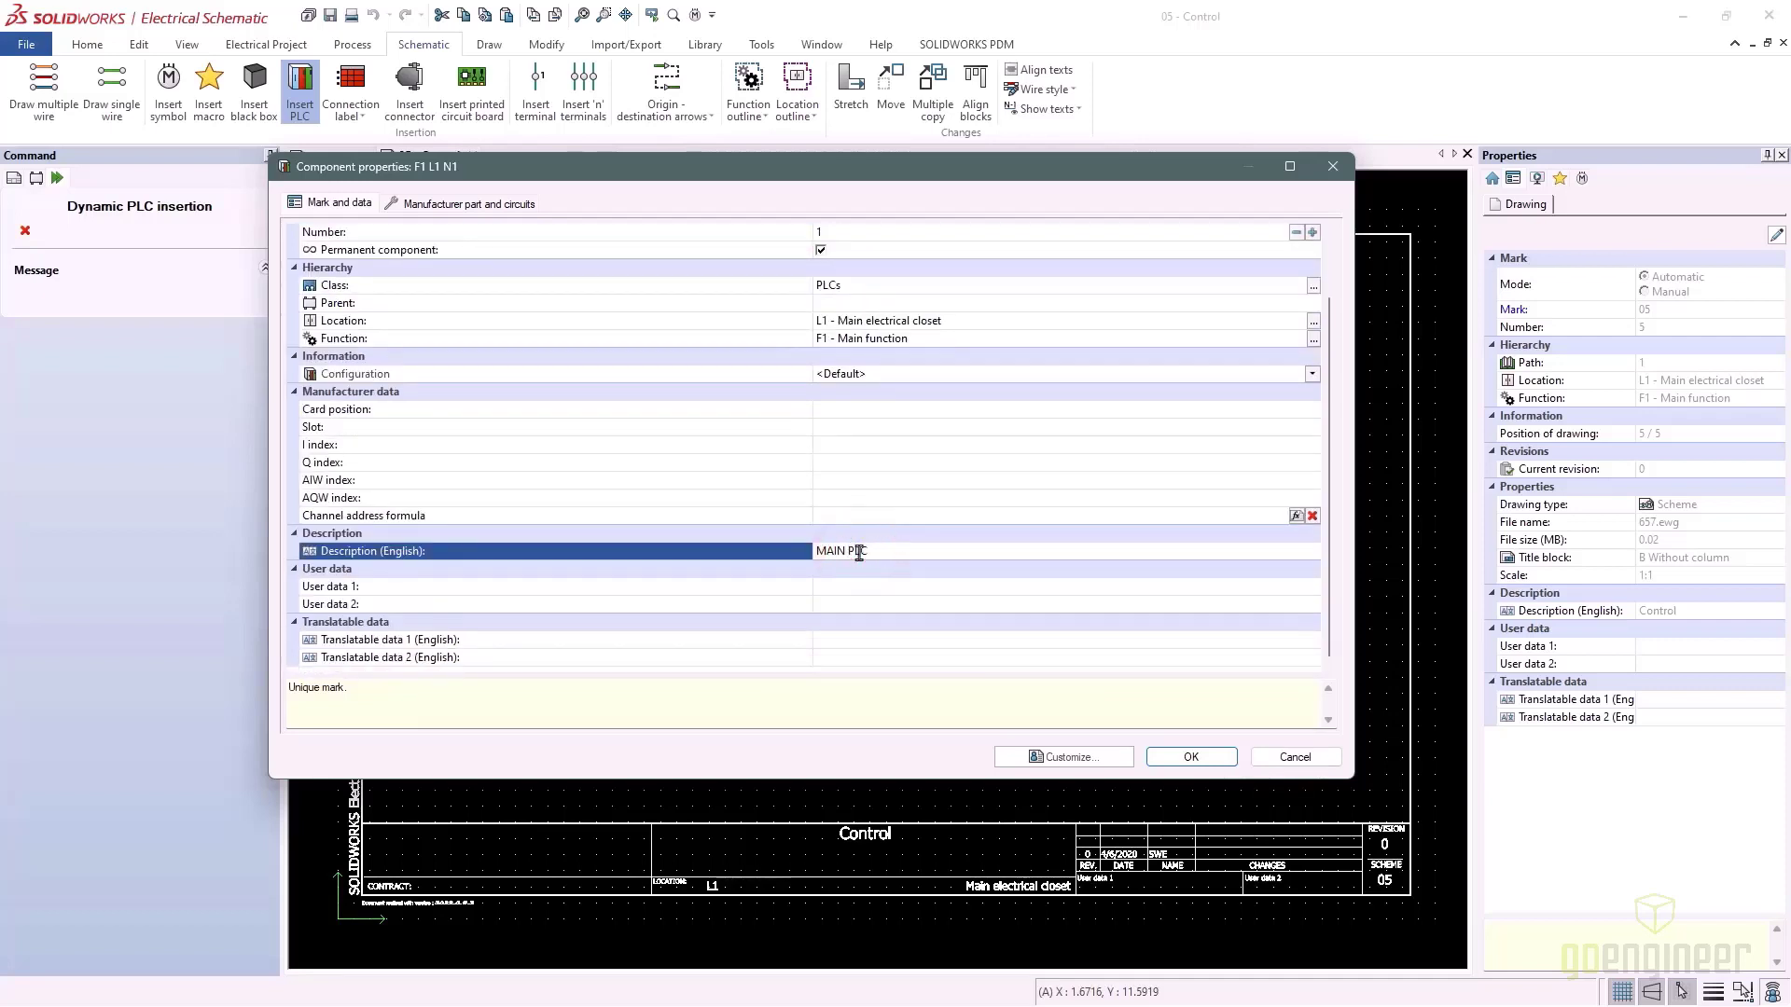
{"action": "left_click", "coordinate": [1203, 762]}
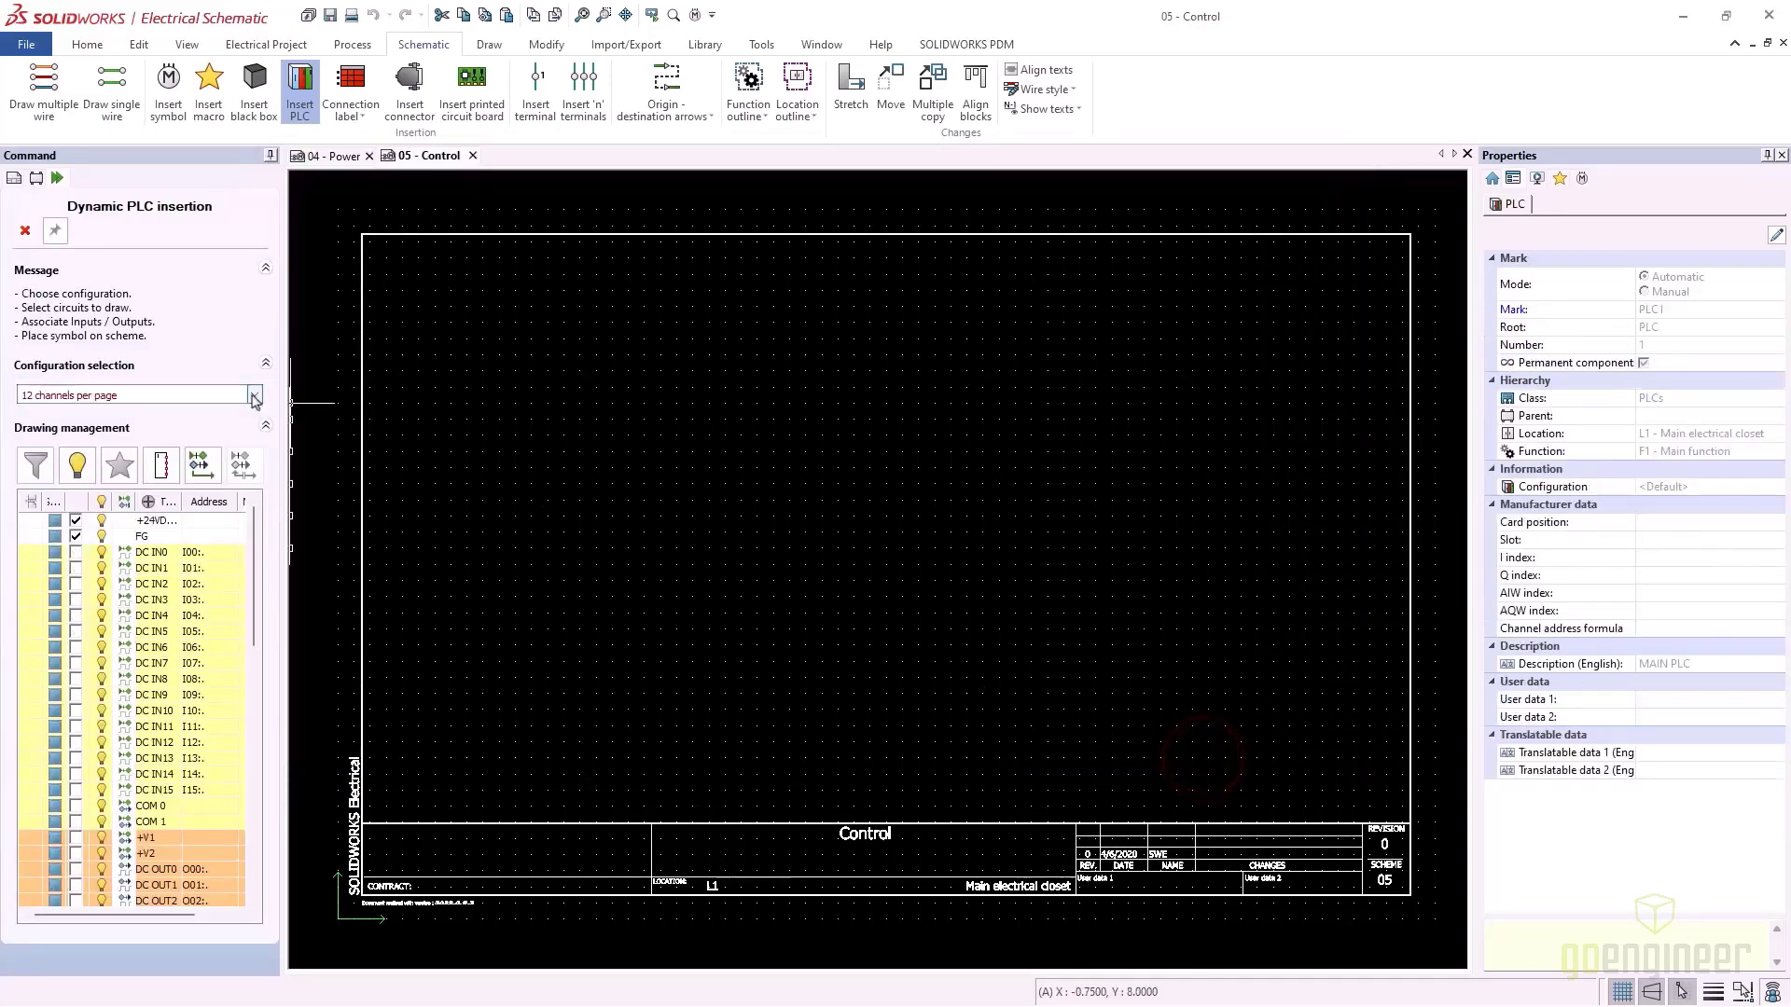
Choose the drawing configuration and leave DC input channels IN0 to IN15 out of this block
{"action": "left_click", "coordinate": [255, 397]}
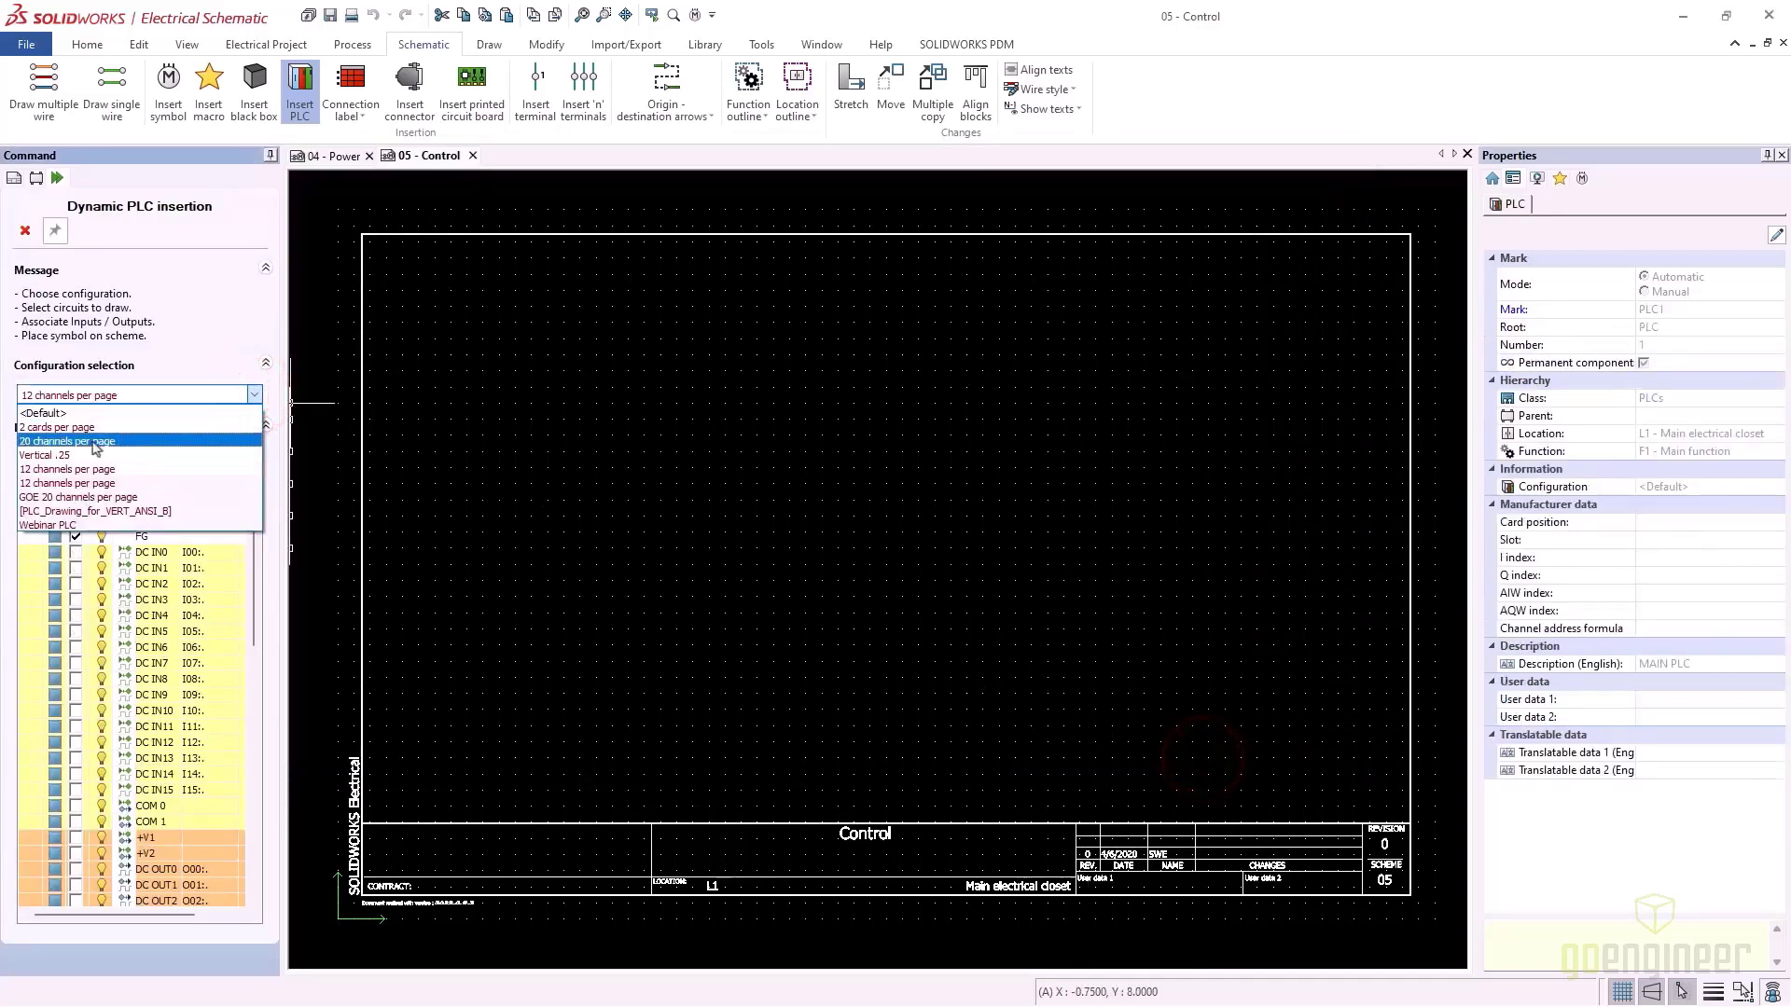
{"action": "left_click", "coordinate": [94, 445]}
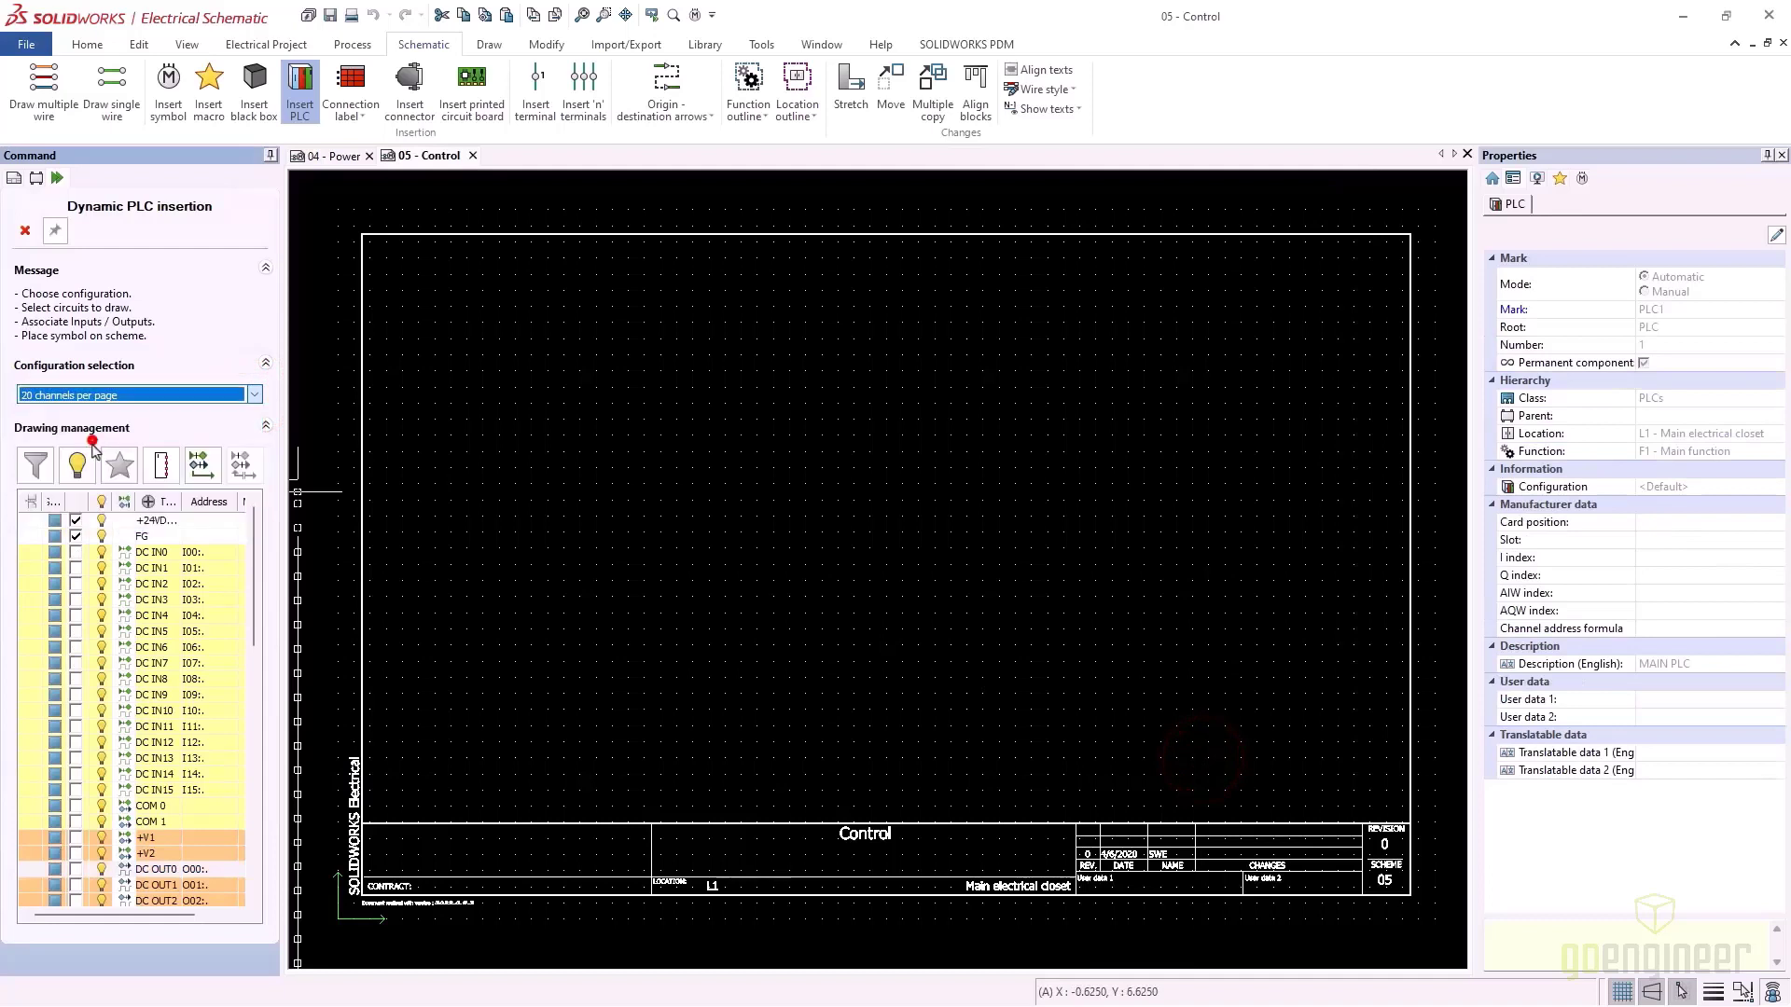
{"action": "left_click", "coordinate": [75, 552]}
{"action": "left_click", "coordinate": [75, 568]}
{"action": "left_click", "coordinate": [74, 584]}
{"action": "left_click", "coordinate": [74, 600]}
{"action": "left_click", "coordinate": [75, 616]}
{"action": "left_click", "coordinate": [74, 632]}
{"action": "left_click", "coordinate": [76, 662]}
{"action": "left_click", "coordinate": [75, 678]}
{"action": "left_click", "coordinate": [76, 694]}
{"action": "left_click", "coordinate": [76, 709]}
{"action": "left_click", "coordinate": [76, 725]}
{"action": "left_click", "coordinate": [75, 742]}
{"action": "left_click", "coordinate": [75, 757]}
{"action": "left_click", "coordinate": [75, 773]}
{"action": "left_click", "coordinate": [75, 789]}
Include USB, Port1 and Port2, flip the block to face right, and place it top left
{"action": "scroll", "coordinate": [80, 821], "scroll_direction": "down", "scroll_amount": 15}
{"action": "left_click", "coordinate": [76, 853]}
{"action": "left_click", "coordinate": [75, 869]}
{"action": "left_click", "coordinate": [76, 885]}
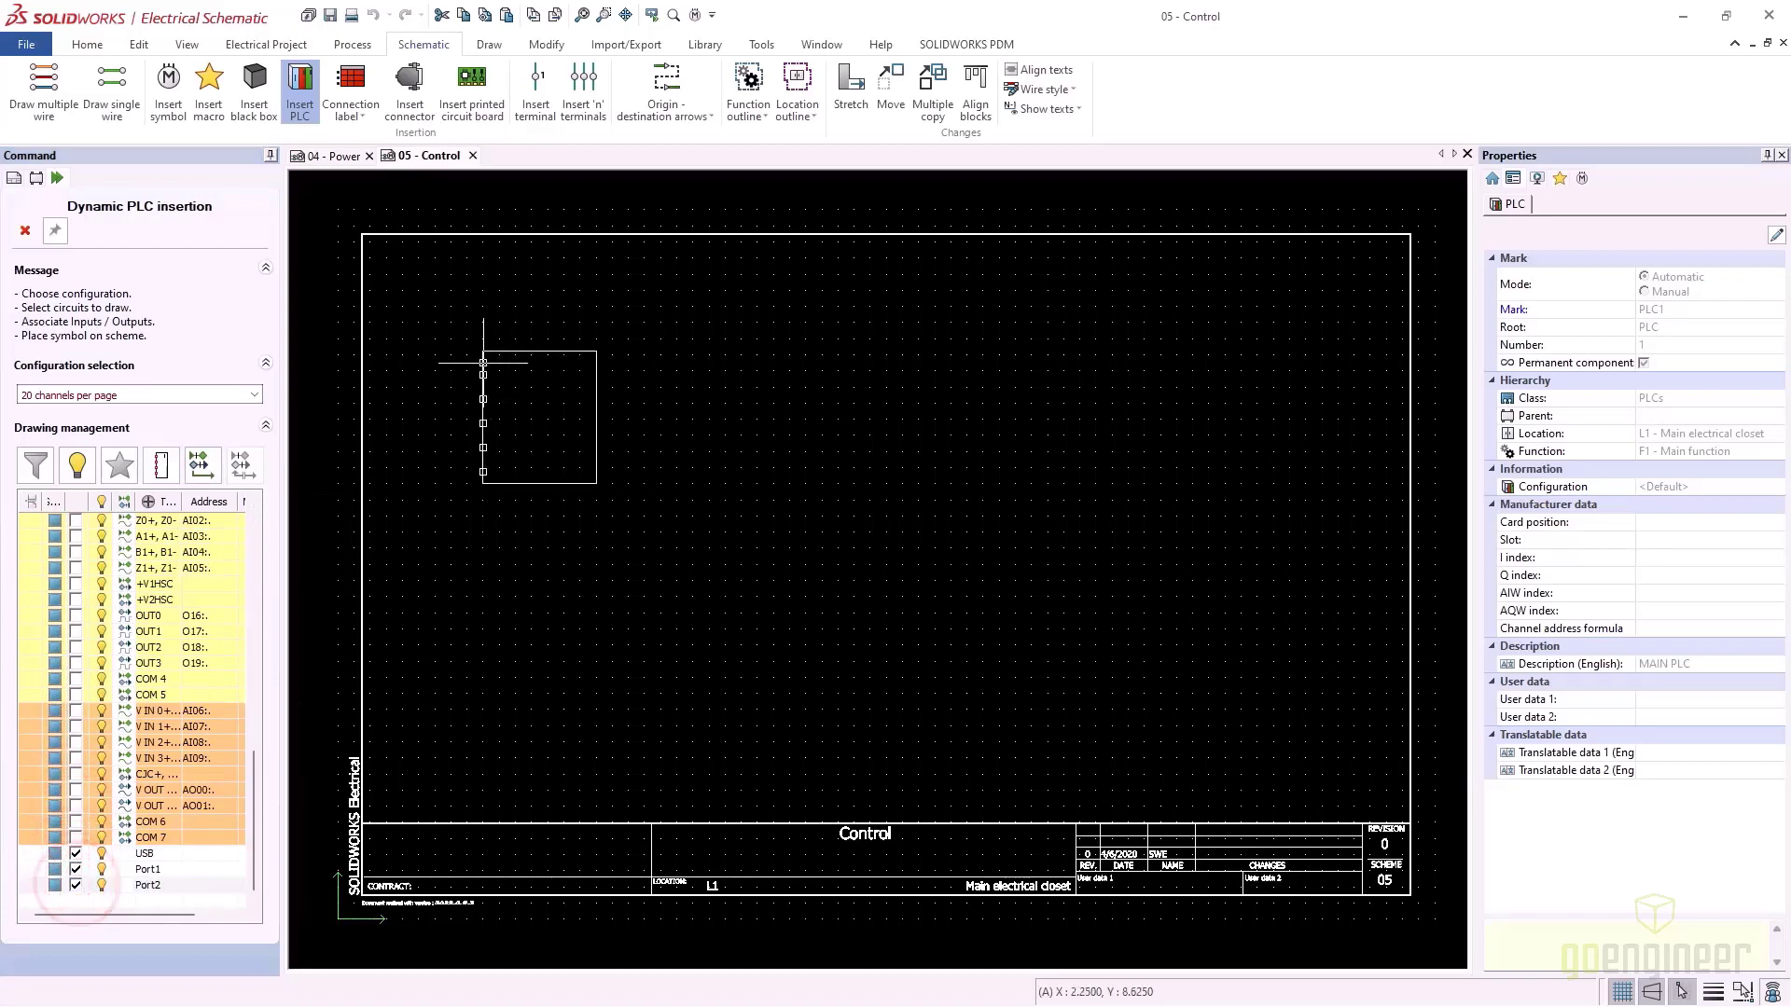
{"action": "left_click", "coordinate": [161, 463]}
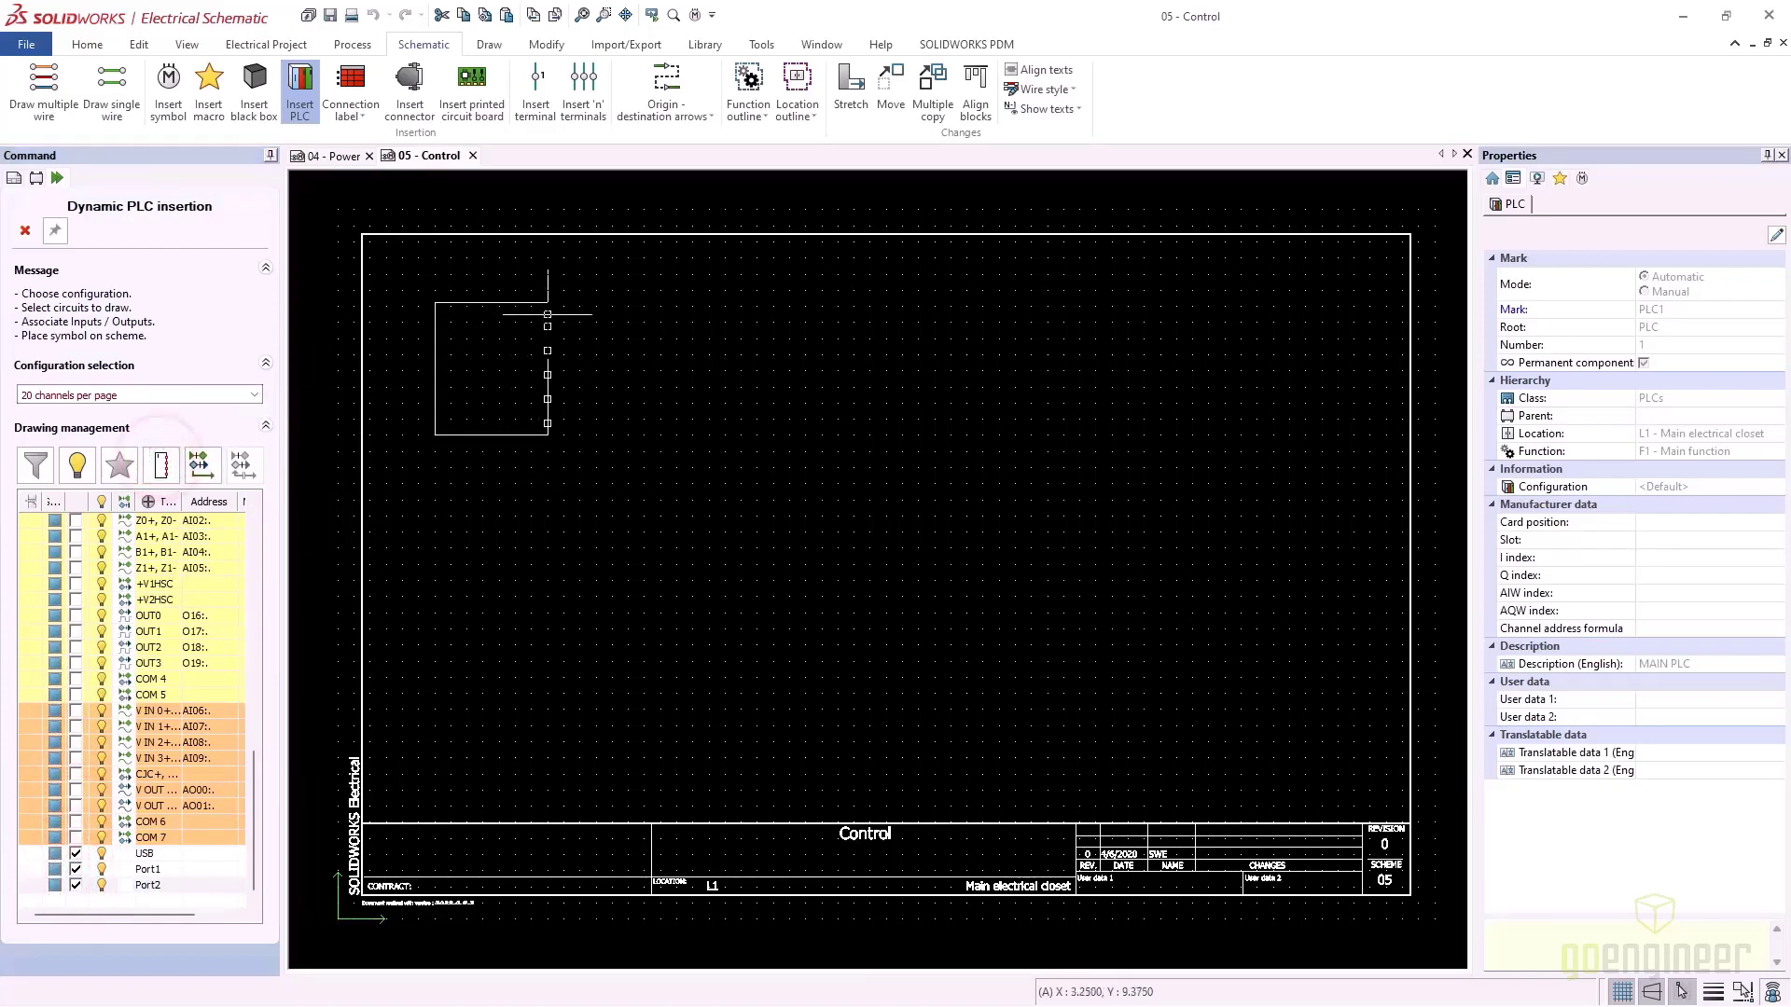
{"action": "left_click", "coordinate": [540, 300]}
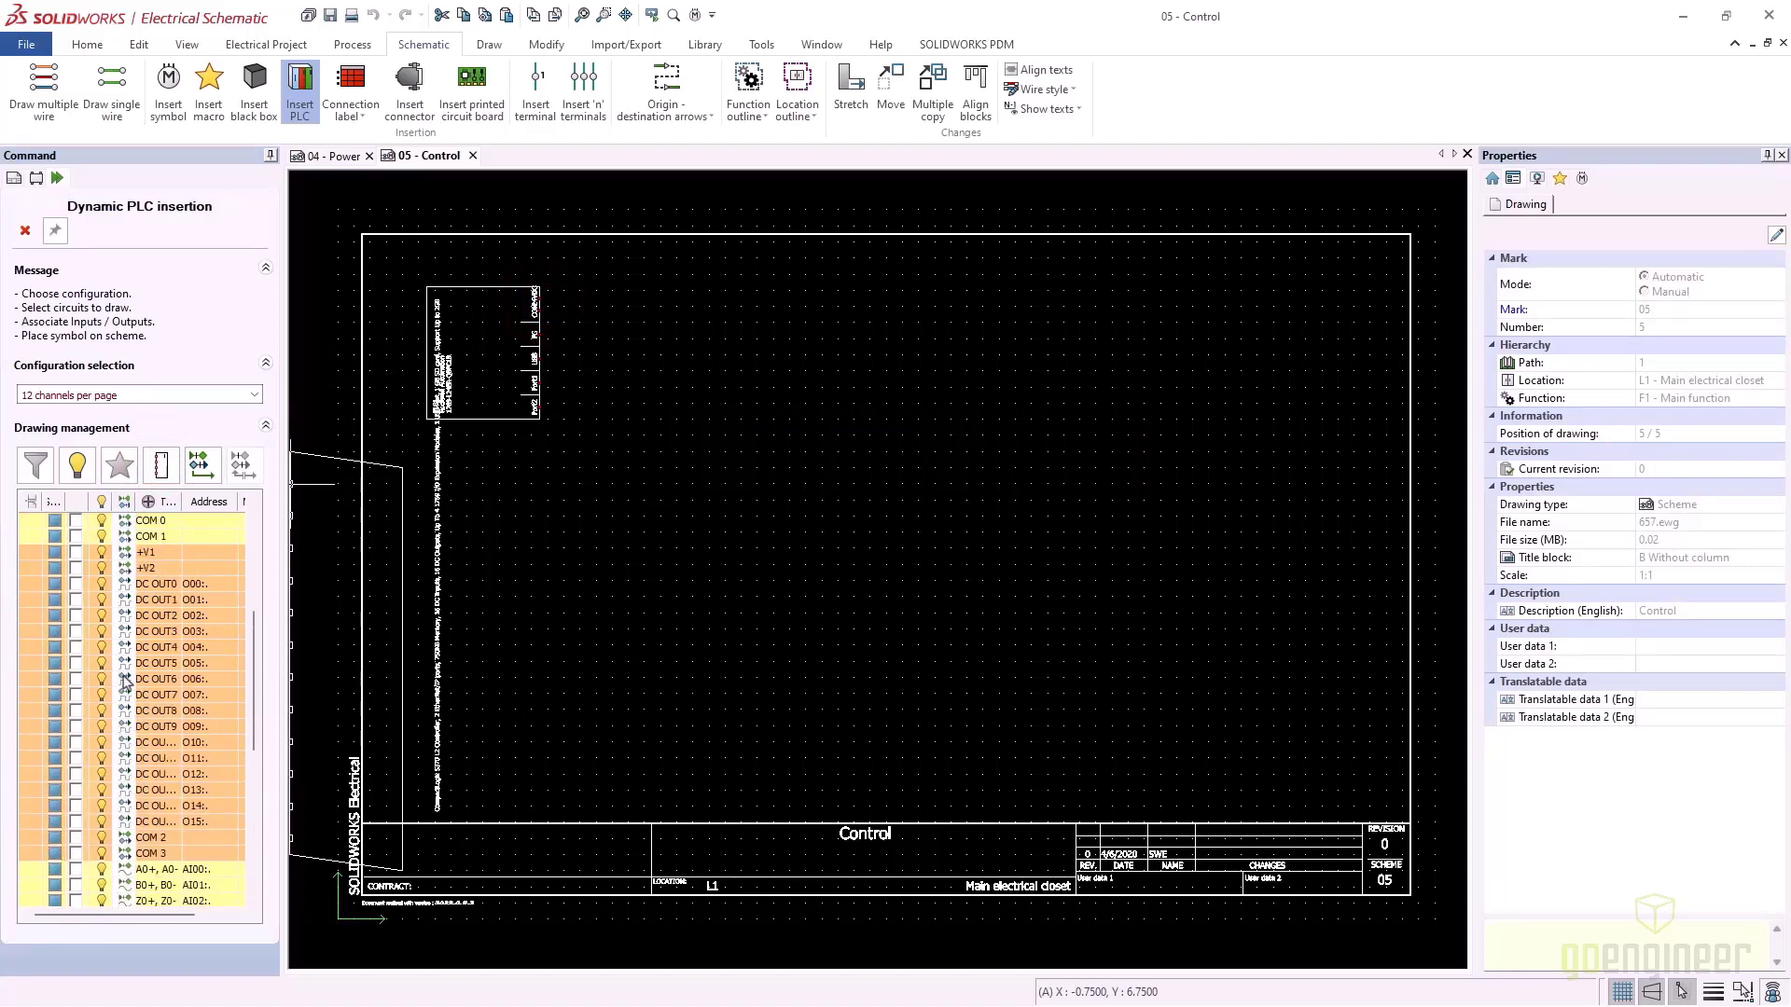
Place the DC input block at 20 channels per page, leaving out +V1 and +V2
{"action": "left_click", "coordinate": [250, 395]}
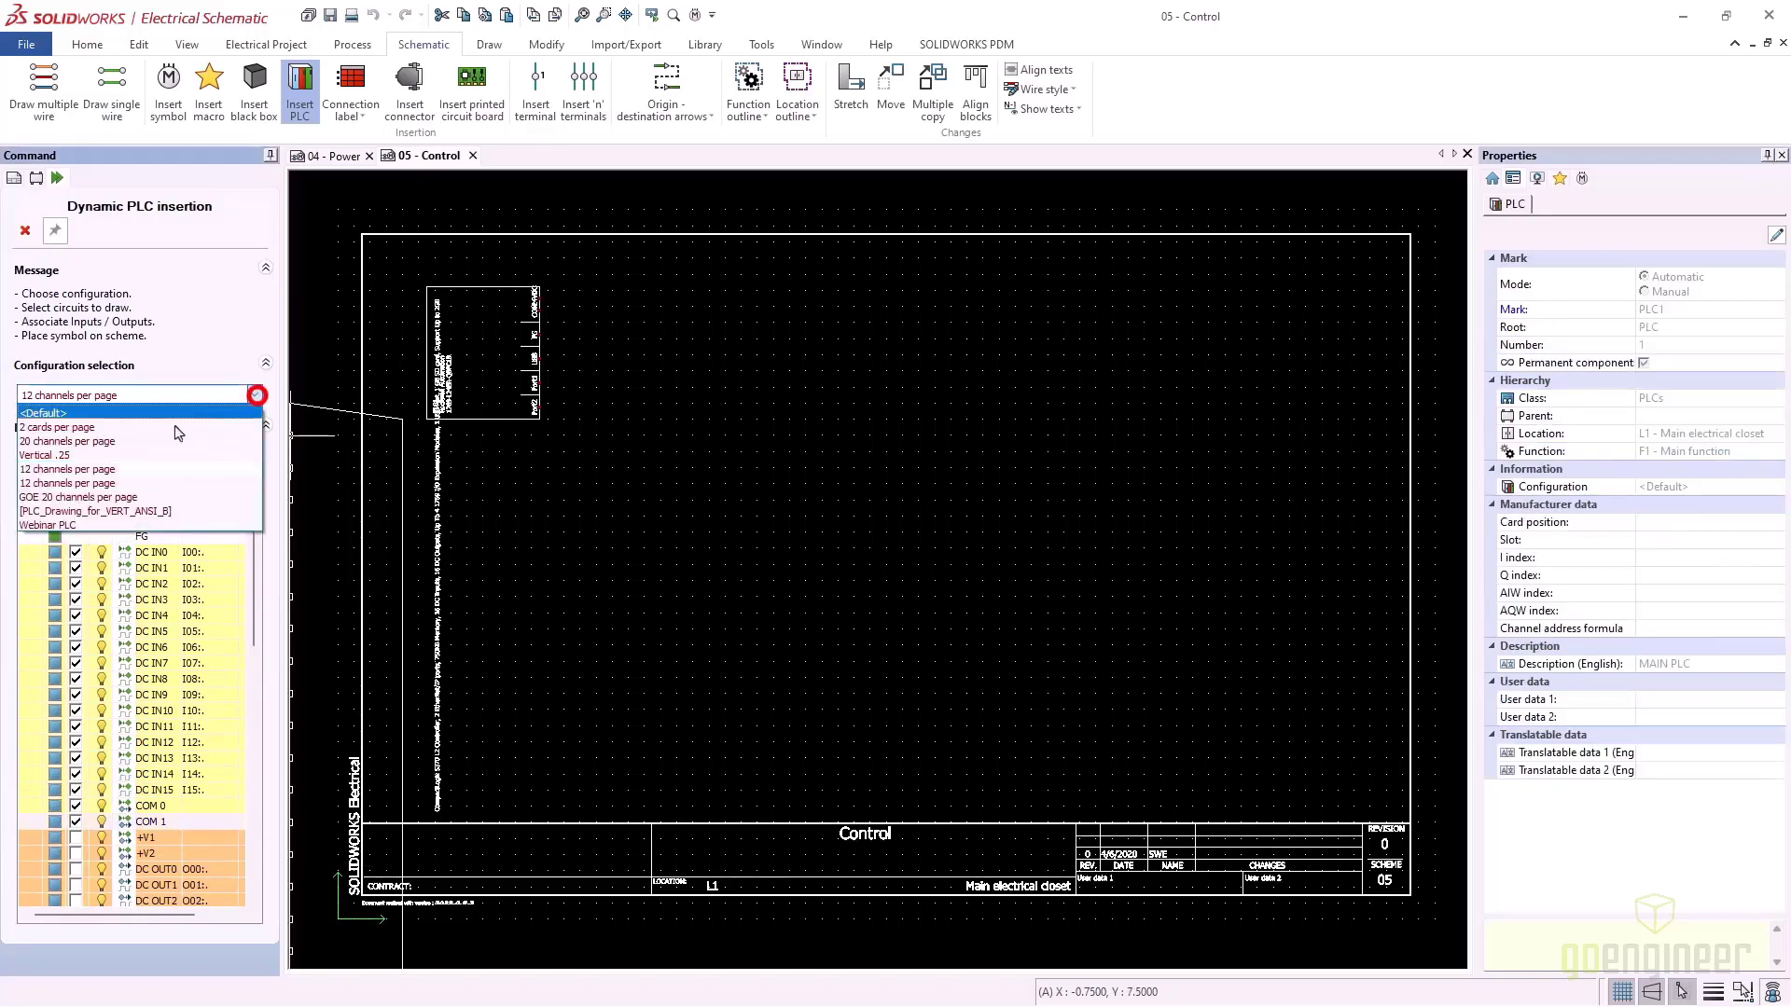
{"action": "left_click", "coordinate": [123, 442]}
{"action": "left_click", "coordinate": [75, 852]}
{"action": "left_click", "coordinate": [77, 839]}
{"action": "left_click", "coordinate": [741, 314]}
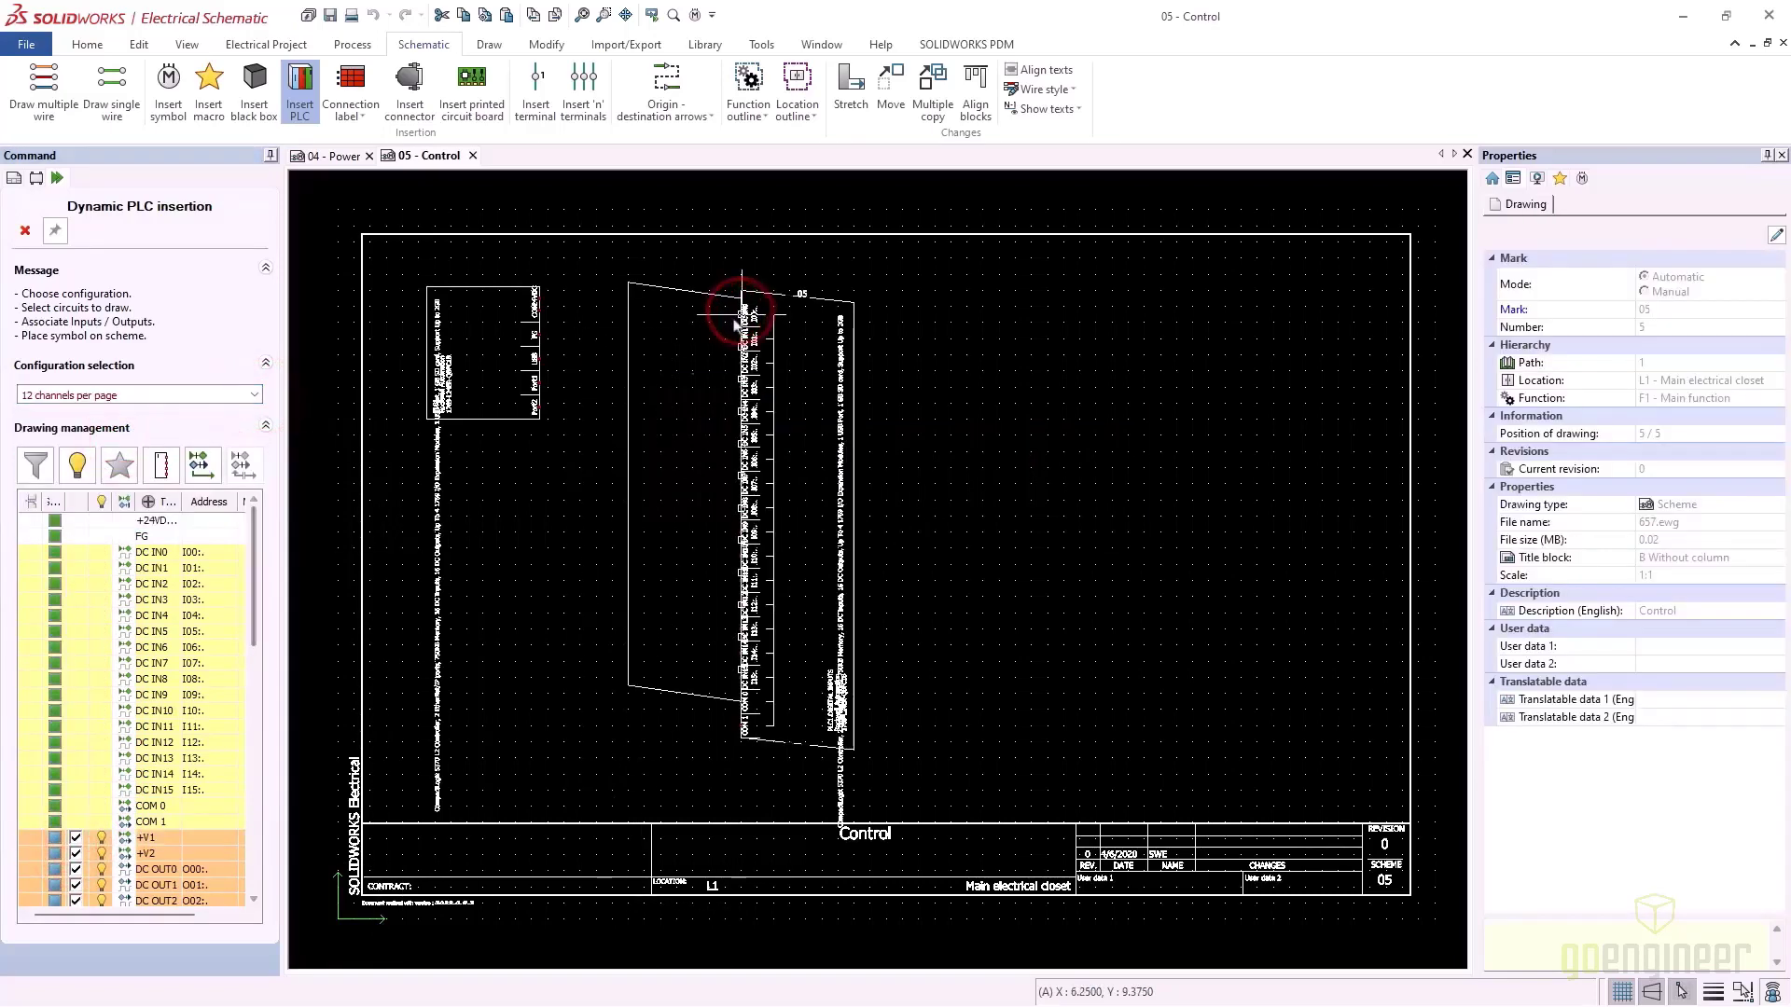
Place the DC output block, including OUT13, OUT15, COM 2 and COM 3, right of the inputs
{"action": "scroll", "coordinate": [128, 833], "scroll_direction": "down", "scroll_amount": 2}
{"action": "left_click", "coordinate": [74, 692]}
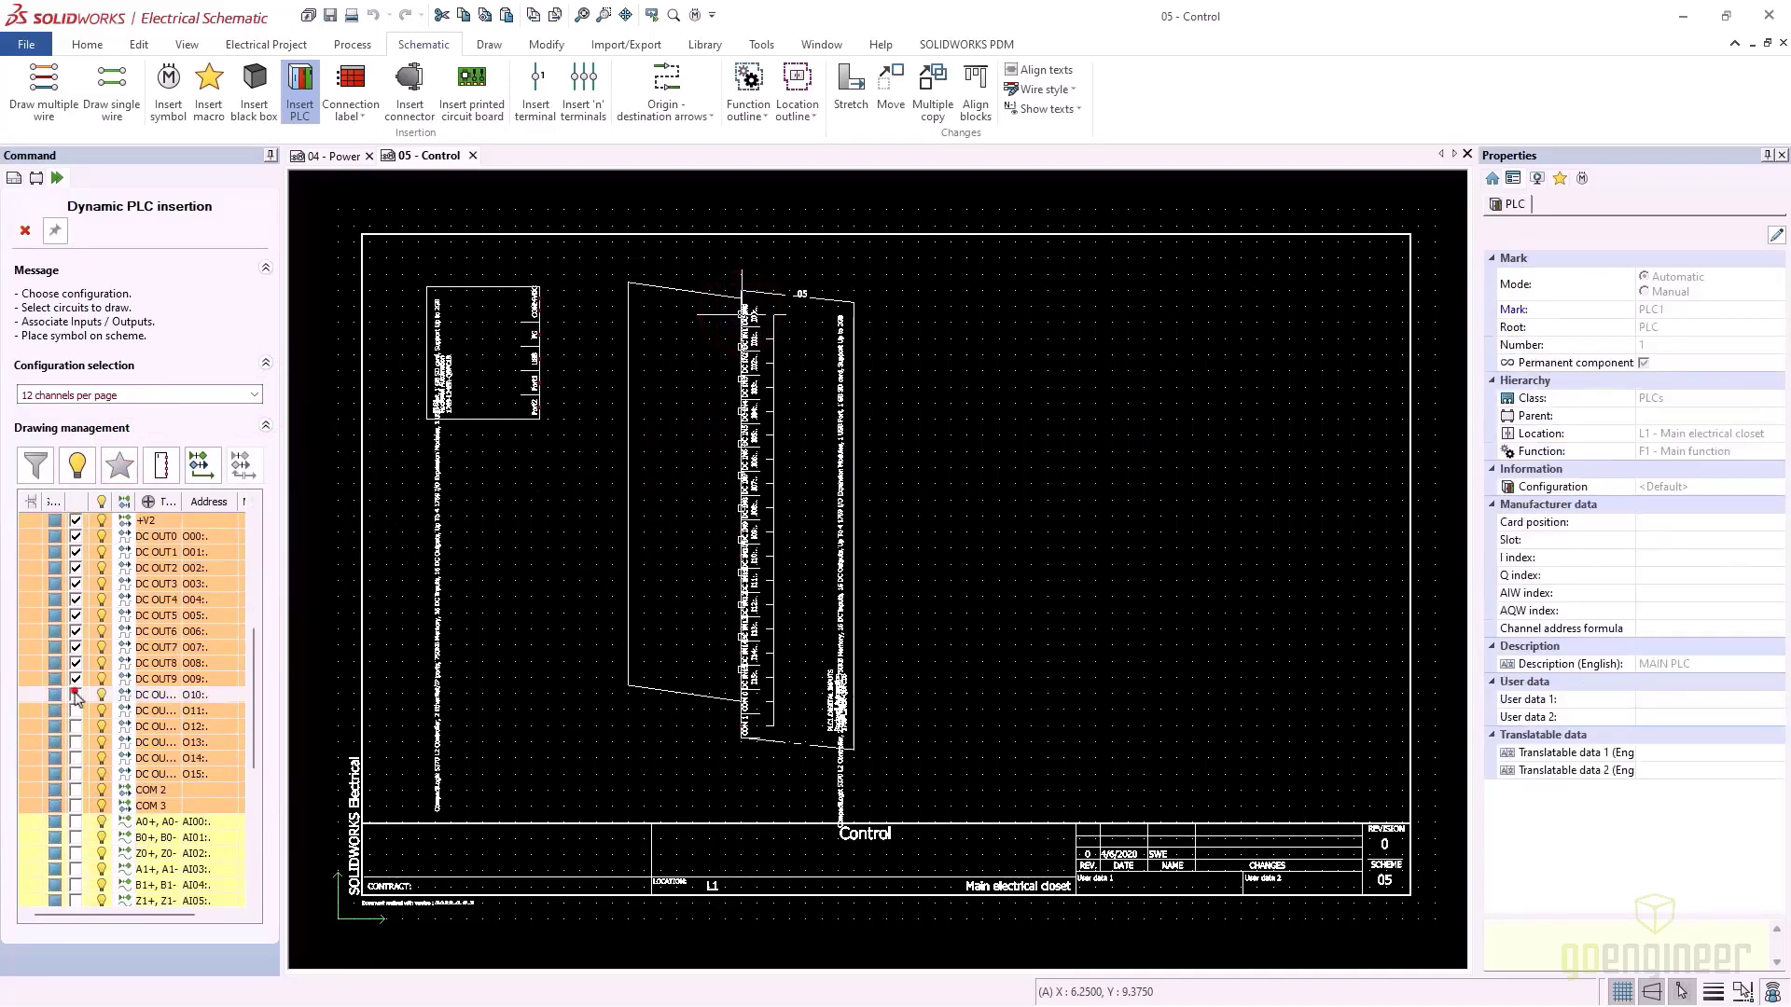
{"action": "left_click", "coordinate": [74, 711]}
{"action": "left_click", "coordinate": [70, 732]}
{"action": "left_click", "coordinate": [67, 753]}
{"action": "left_click", "coordinate": [74, 743]}
{"action": "left_click", "coordinate": [74, 774]}
{"action": "left_click", "coordinate": [74, 790]}
{"action": "left_click", "coordinate": [75, 805]}
{"action": "left_click", "coordinate": [252, 394]}
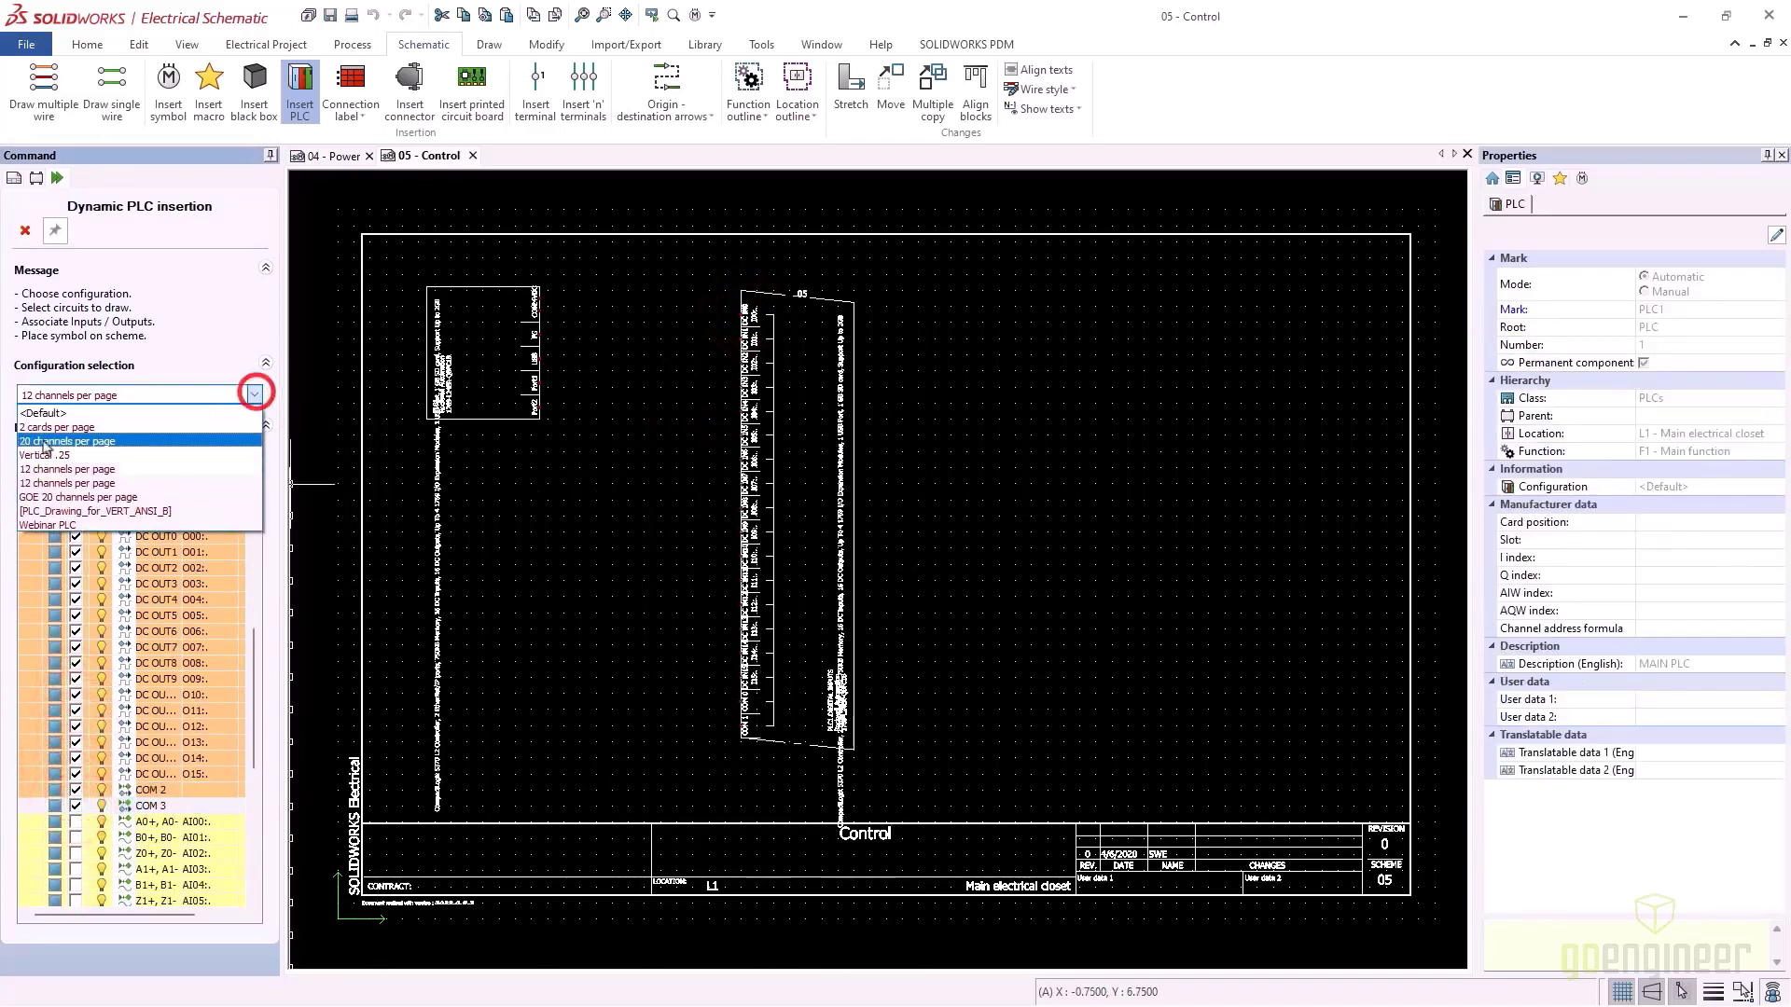
{"action": "left_click", "coordinate": [40, 435]}
{"action": "left_click", "coordinate": [1008, 306]}
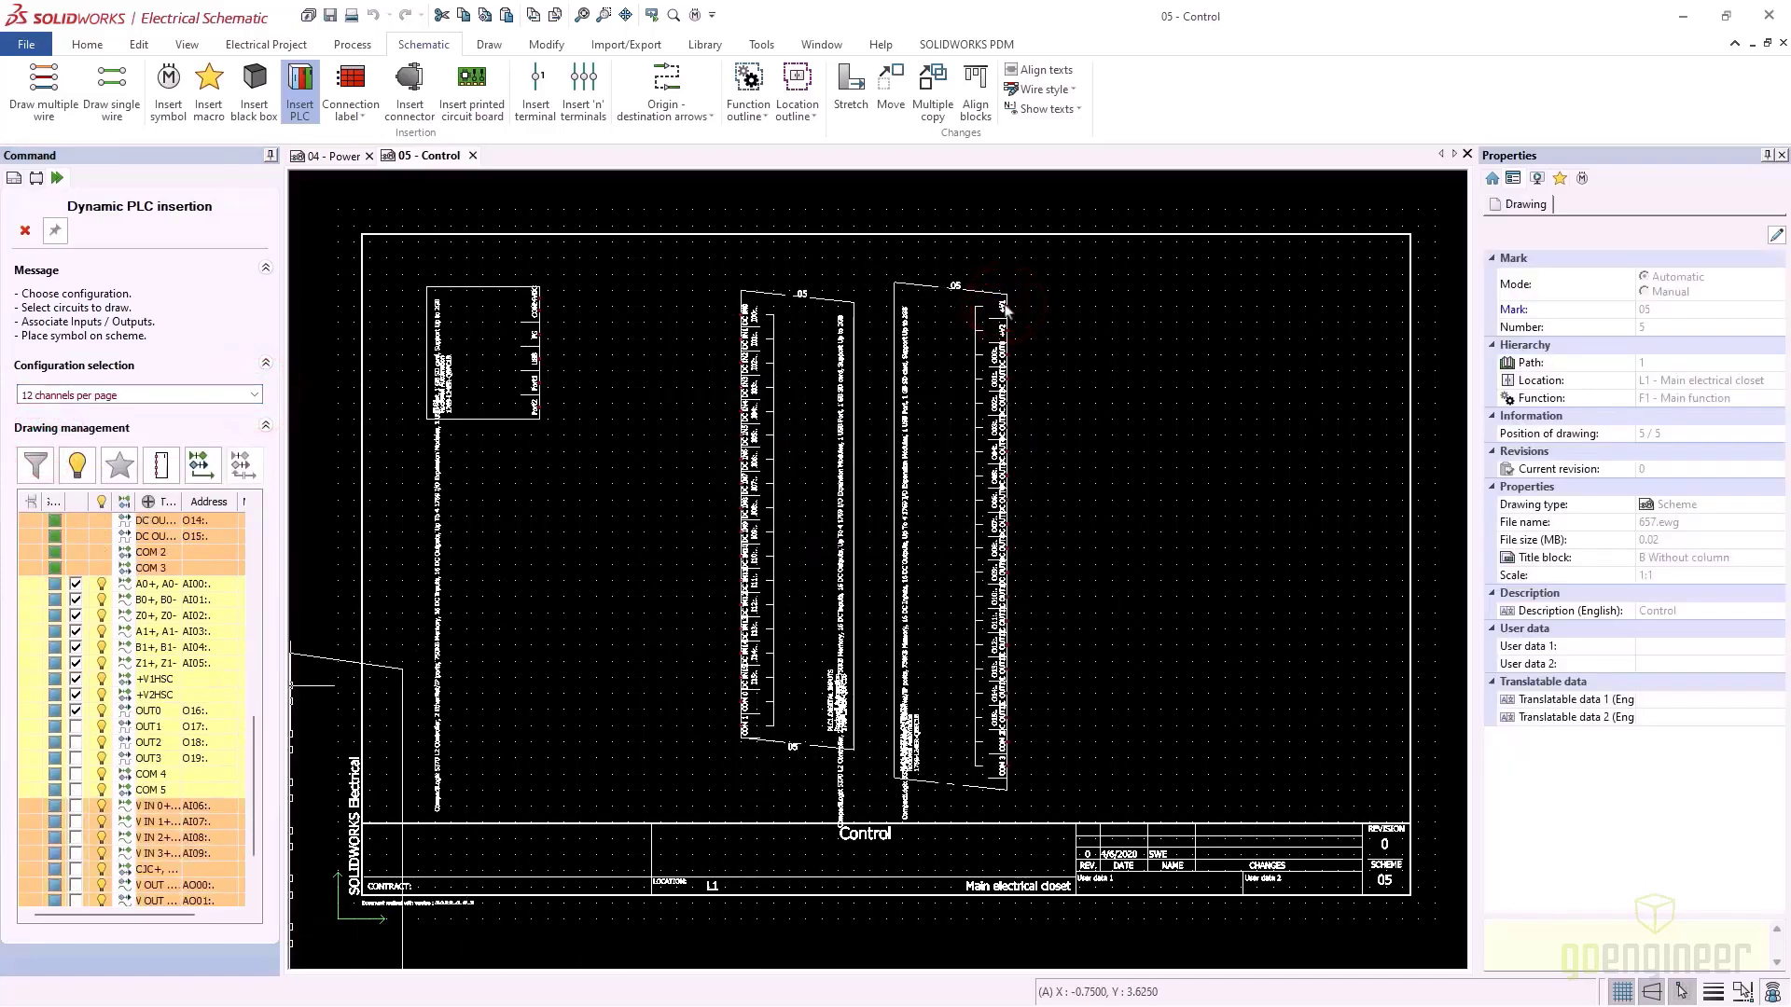
Place the counter and analog block after adjusting its CJC+, V IN, V OUT and COM channels
{"action": "left_click", "coordinate": [213, 392]}
{"action": "left_click", "coordinate": [210, 410]}
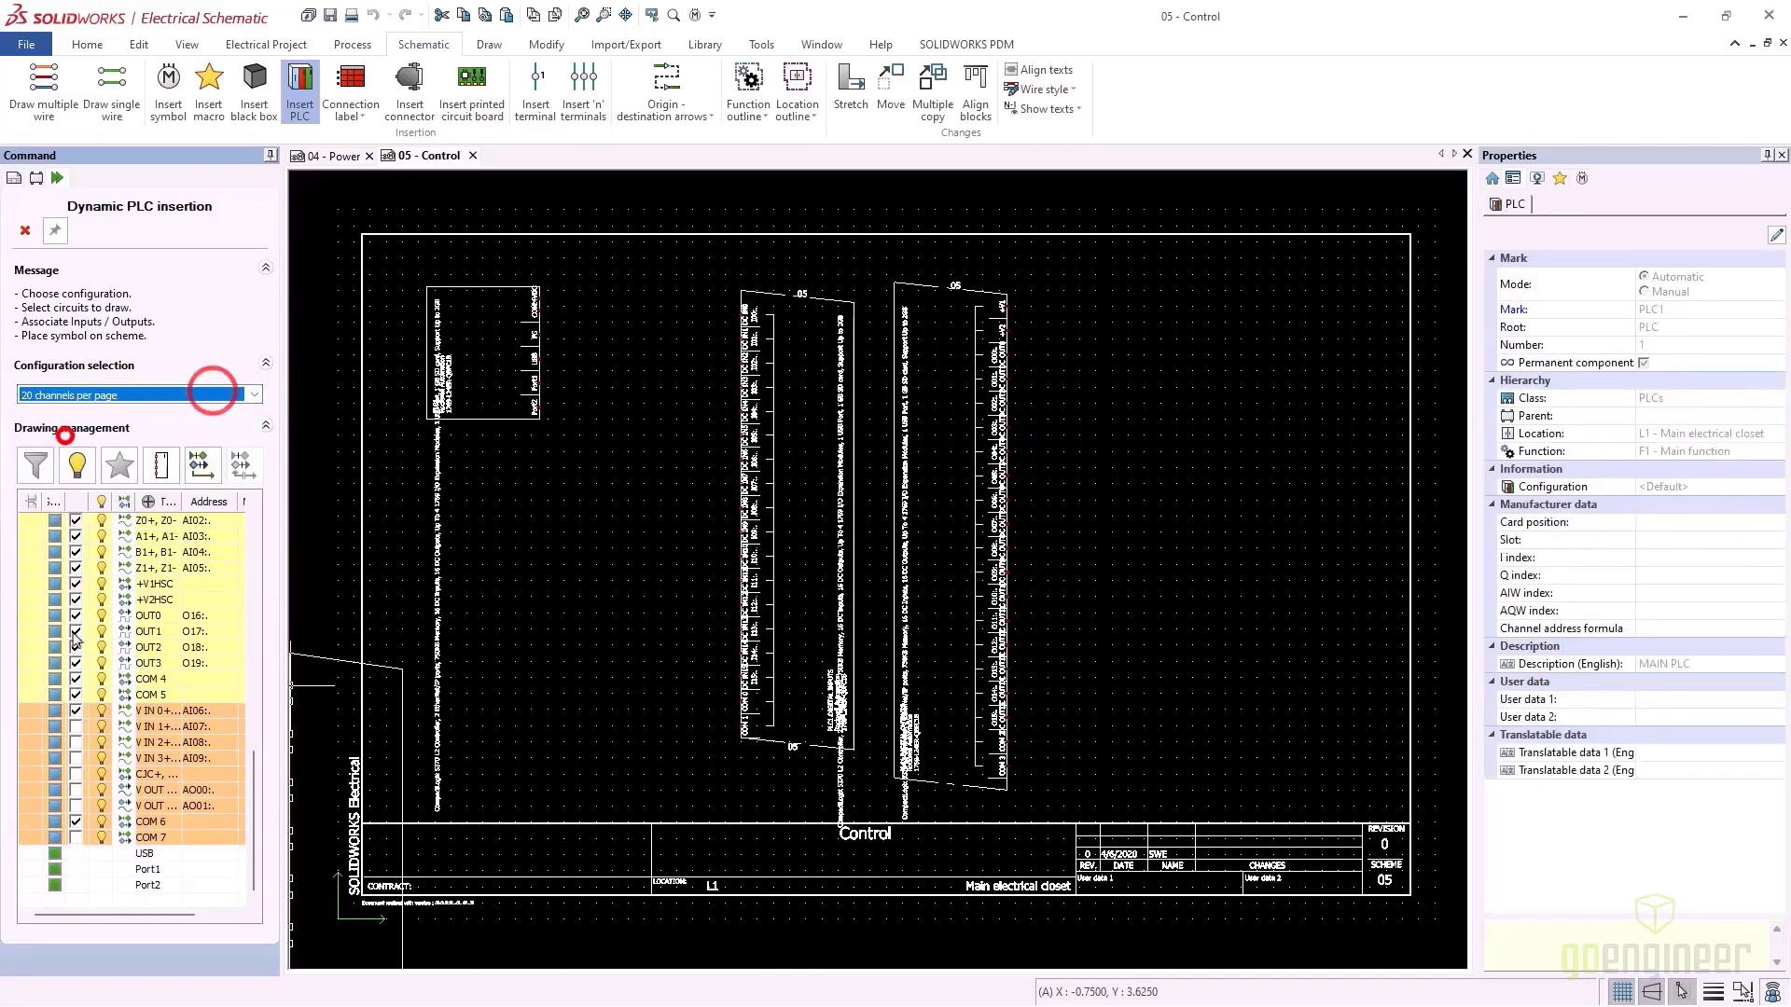
{"action": "left_click", "coordinate": [75, 757]}
{"action": "left_click", "coordinate": [76, 773]}
{"action": "left_click", "coordinate": [76, 789]}
{"action": "left_click", "coordinate": [76, 805]}
{"action": "left_click", "coordinate": [76, 837]}
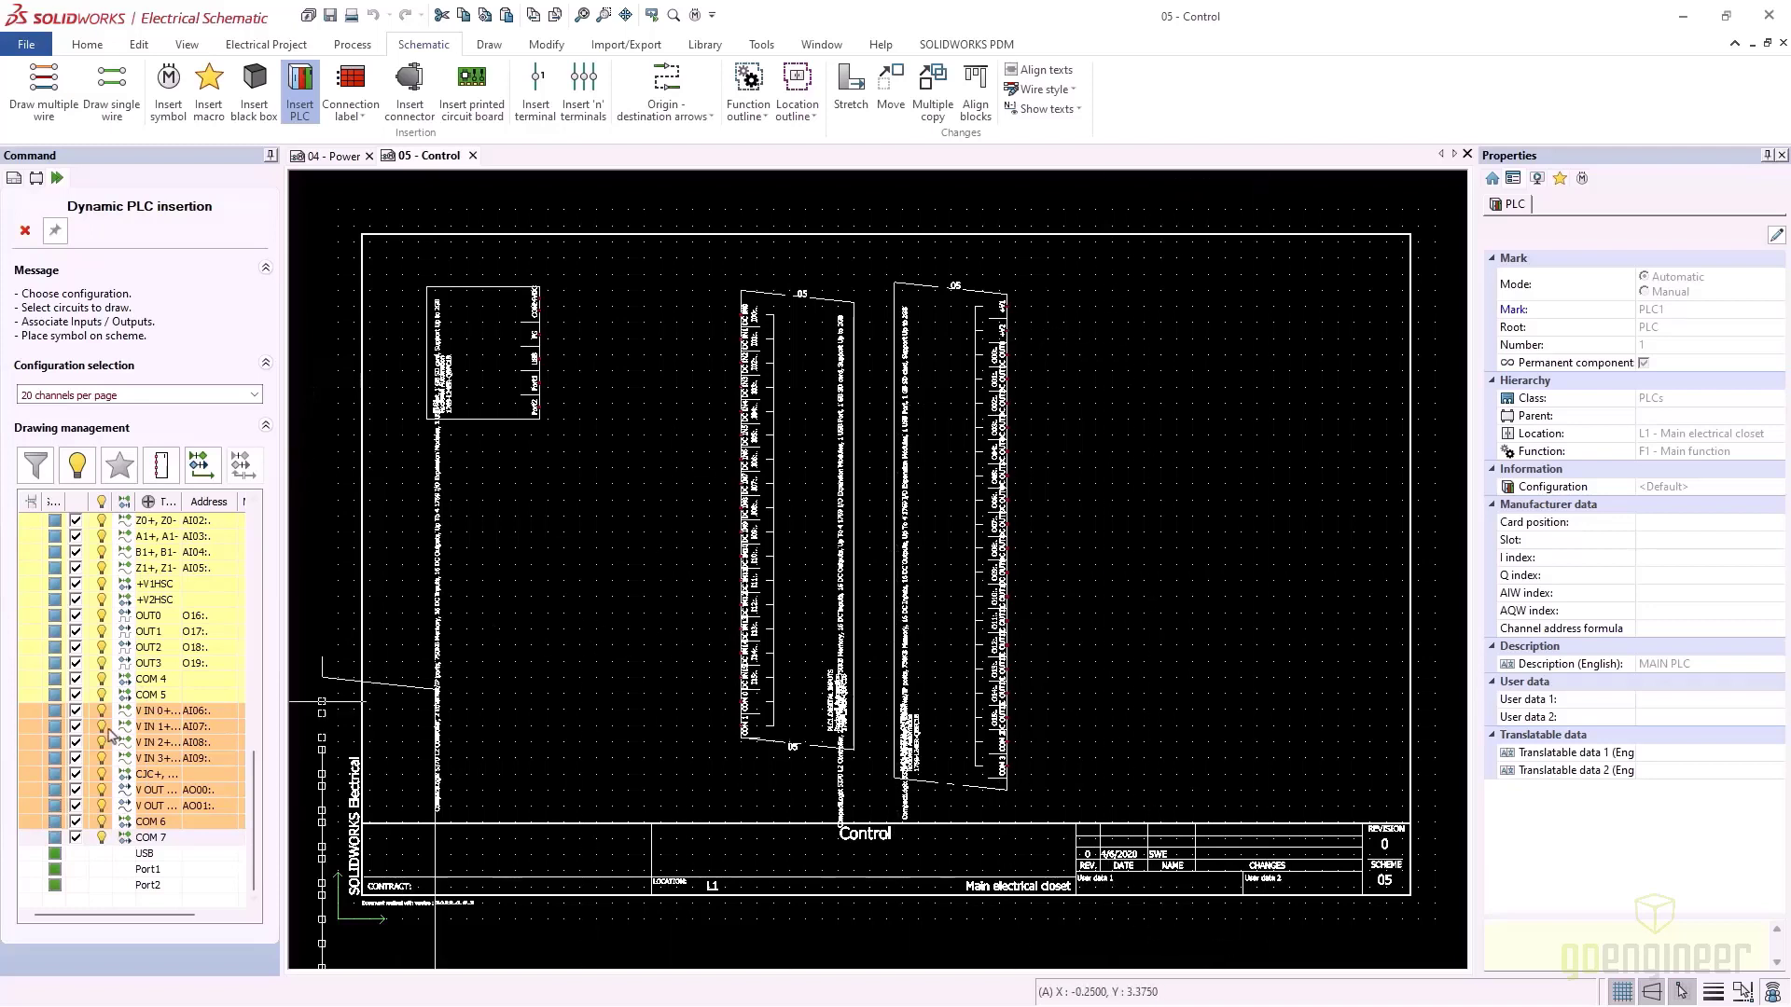
{"action": "left_click", "coordinate": [75, 839]}
{"action": "left_click", "coordinate": [76, 822]}
{"action": "left_click", "coordinate": [75, 807]}
{"action": "left_click", "coordinate": [74, 792]}
{"action": "left_click", "coordinate": [76, 775]}
{"action": "left_click", "coordinate": [75, 759]}
{"action": "left_click", "coordinate": [76, 744]}
{"action": "left_click", "coordinate": [76, 728]}
{"action": "left_click", "coordinate": [76, 712]}
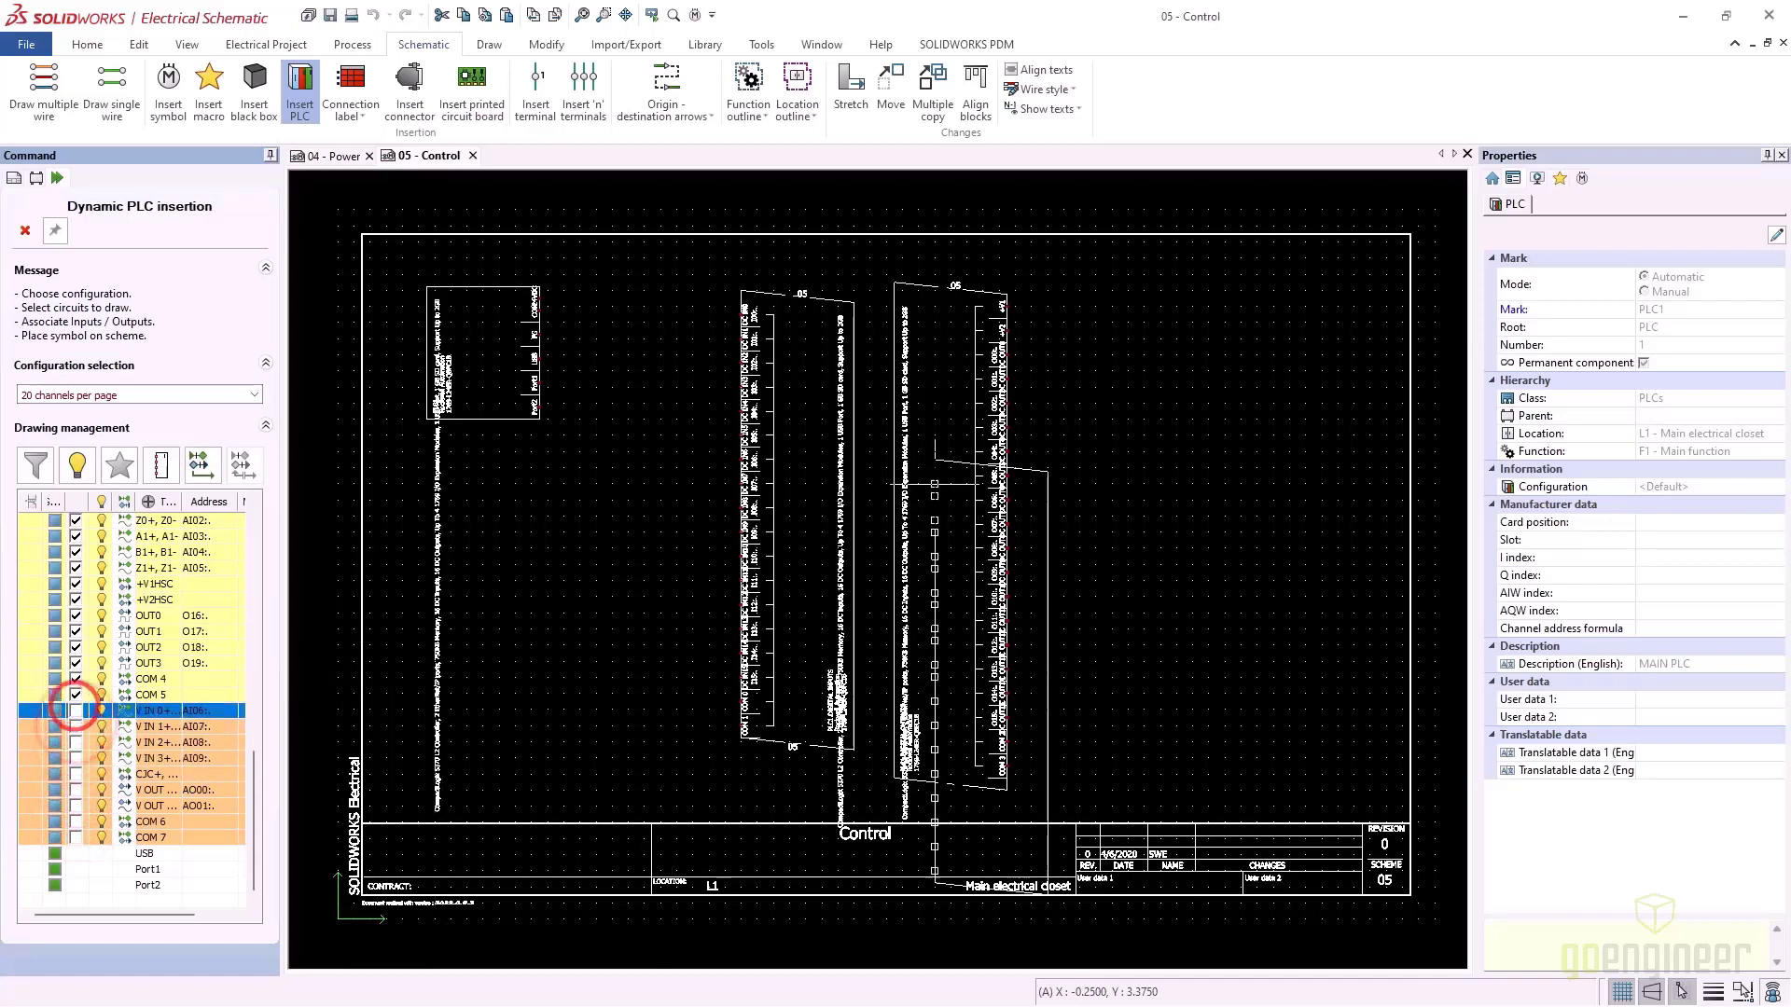
{"action": "left_click", "coordinate": [1094, 339]}
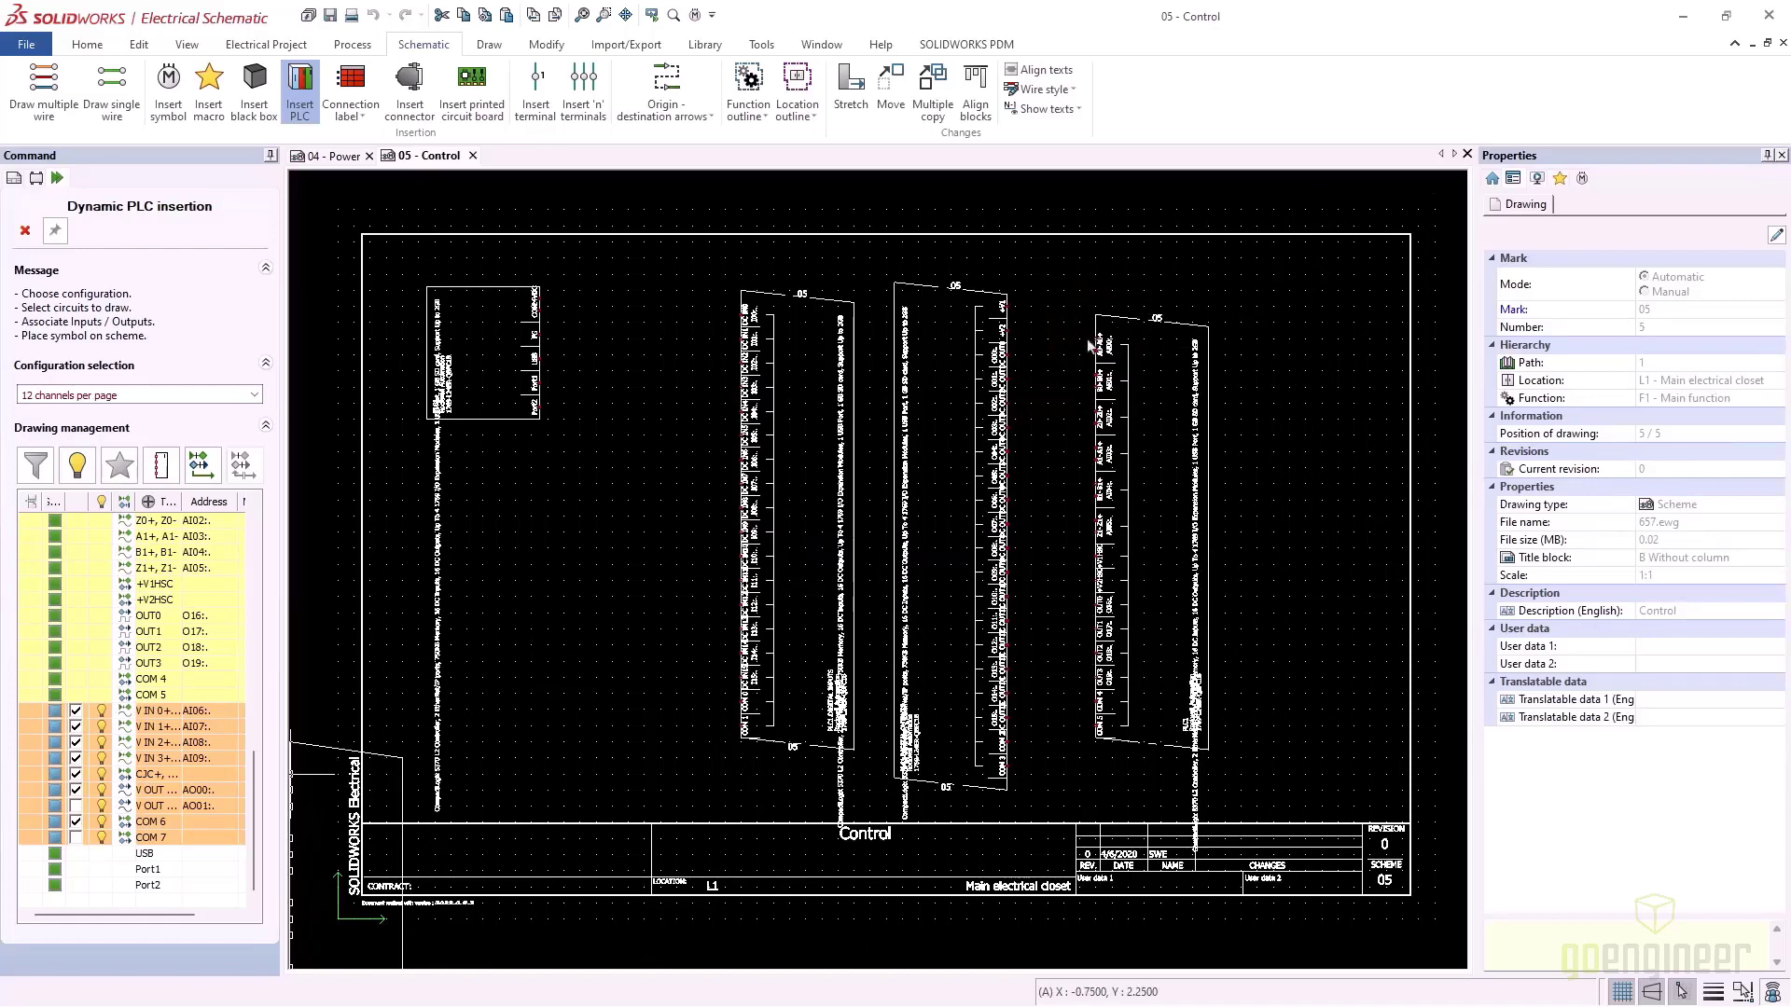
Place the analog voltage block with V OUT AO01 and COM 7 at the far right
{"action": "left_click", "coordinate": [76, 806]}
{"action": "left_click", "coordinate": [76, 836]}
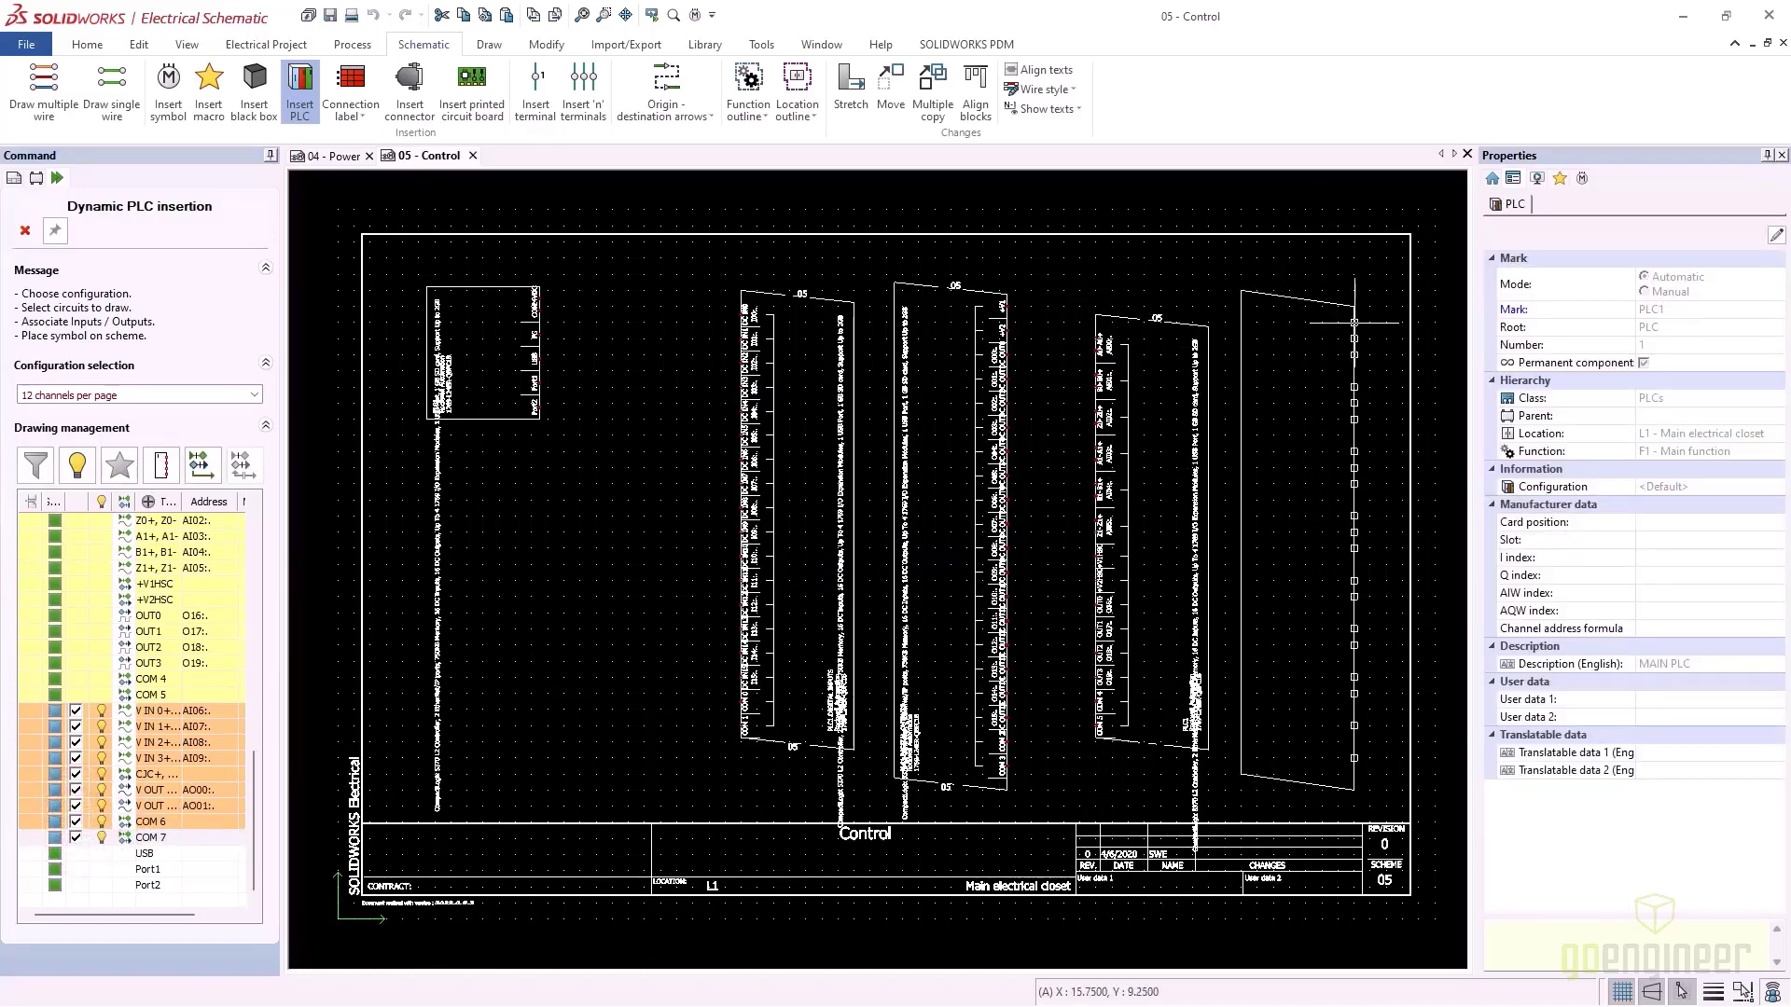
{"action": "left_click", "coordinate": [1356, 326]}
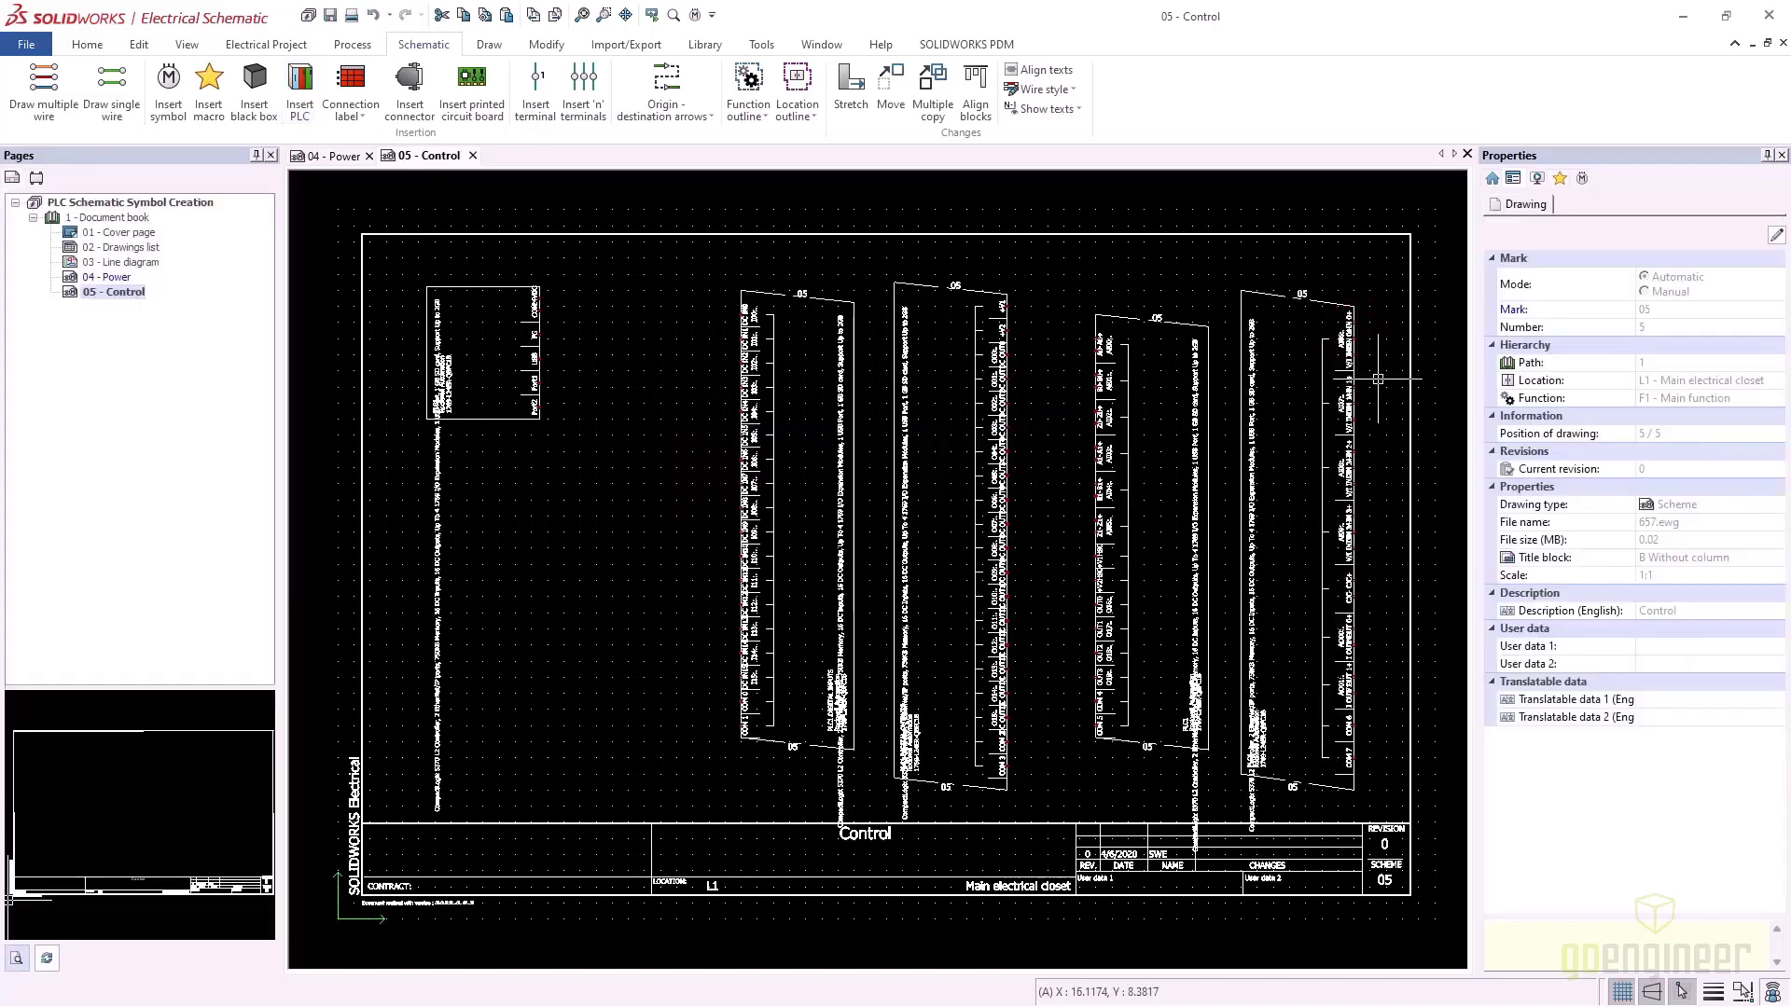
Zoom and pan the 05 - Control page to bring the left PLC block fully into view
{"action": "scroll", "coordinate": [1362, 373], "scroll_direction": "up", "scroll_amount": 2}
{"action": "scroll", "coordinate": [1309, 308], "scroll_direction": "up", "scroll_amount": 5}
{"action": "scroll", "coordinate": [1329, 597], "scroll_direction": "down", "scroll_amount": 2}
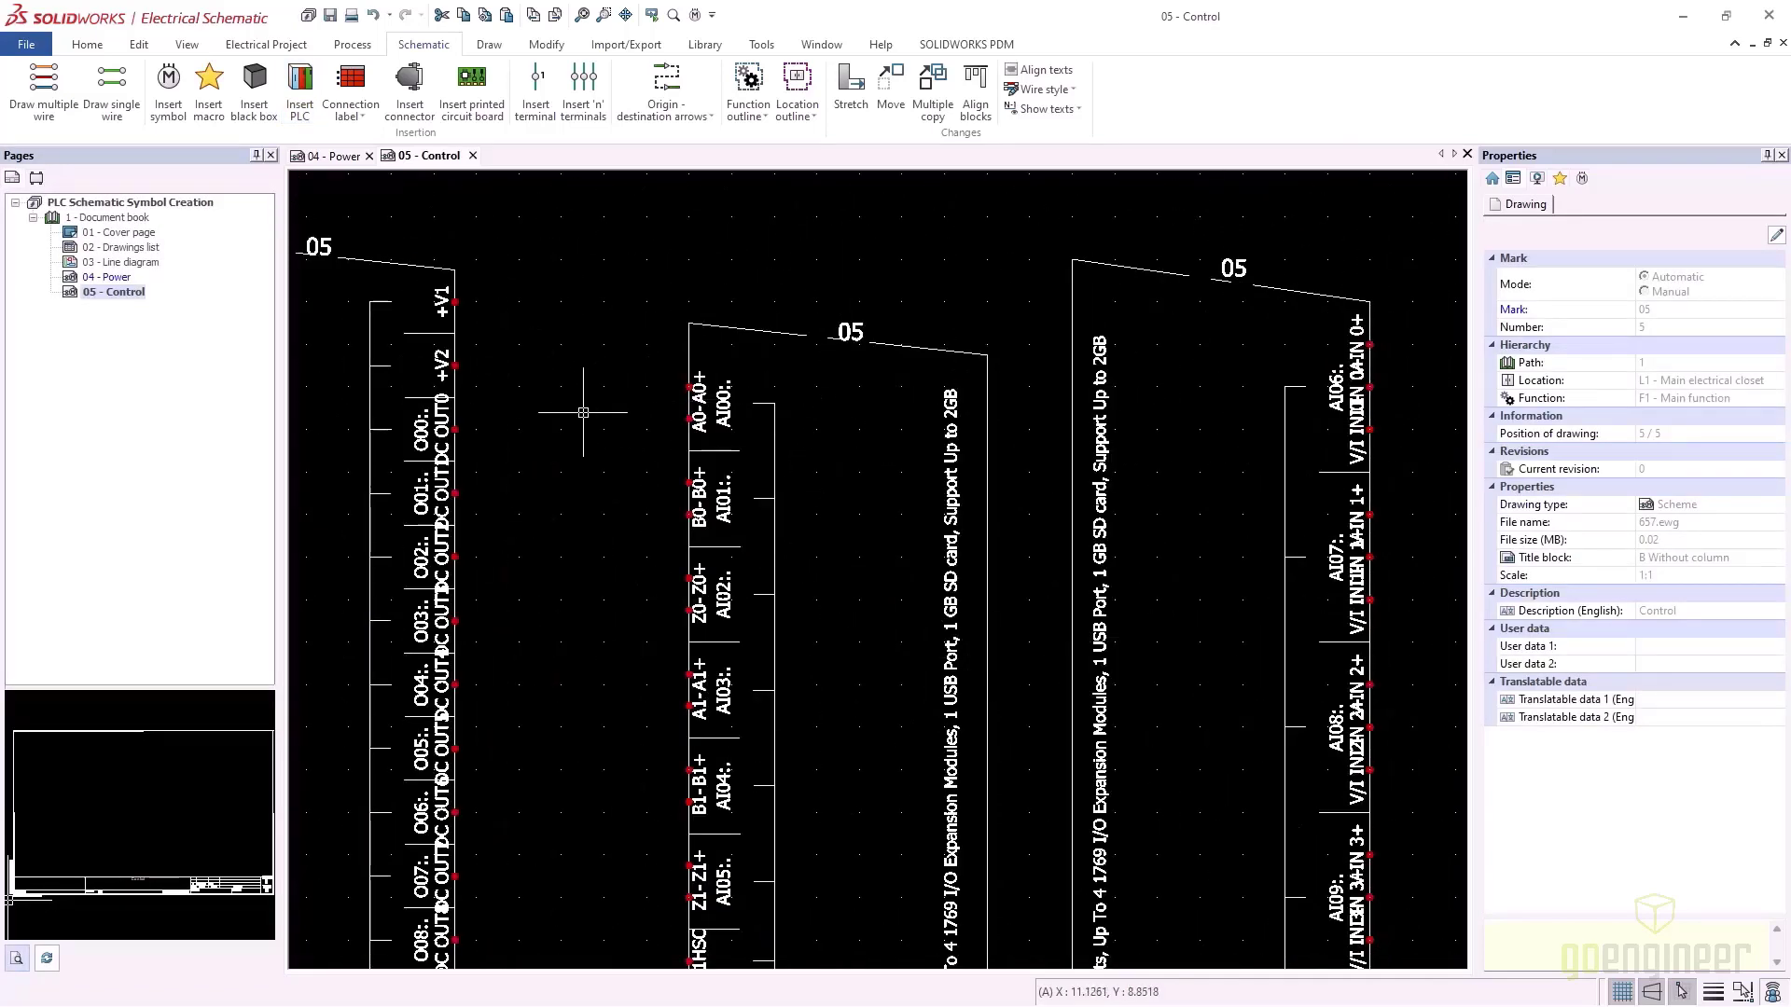
{"action": "middle_click_drag", "start_coordinate": [532, 431], "coordinate": [1117, 393]}
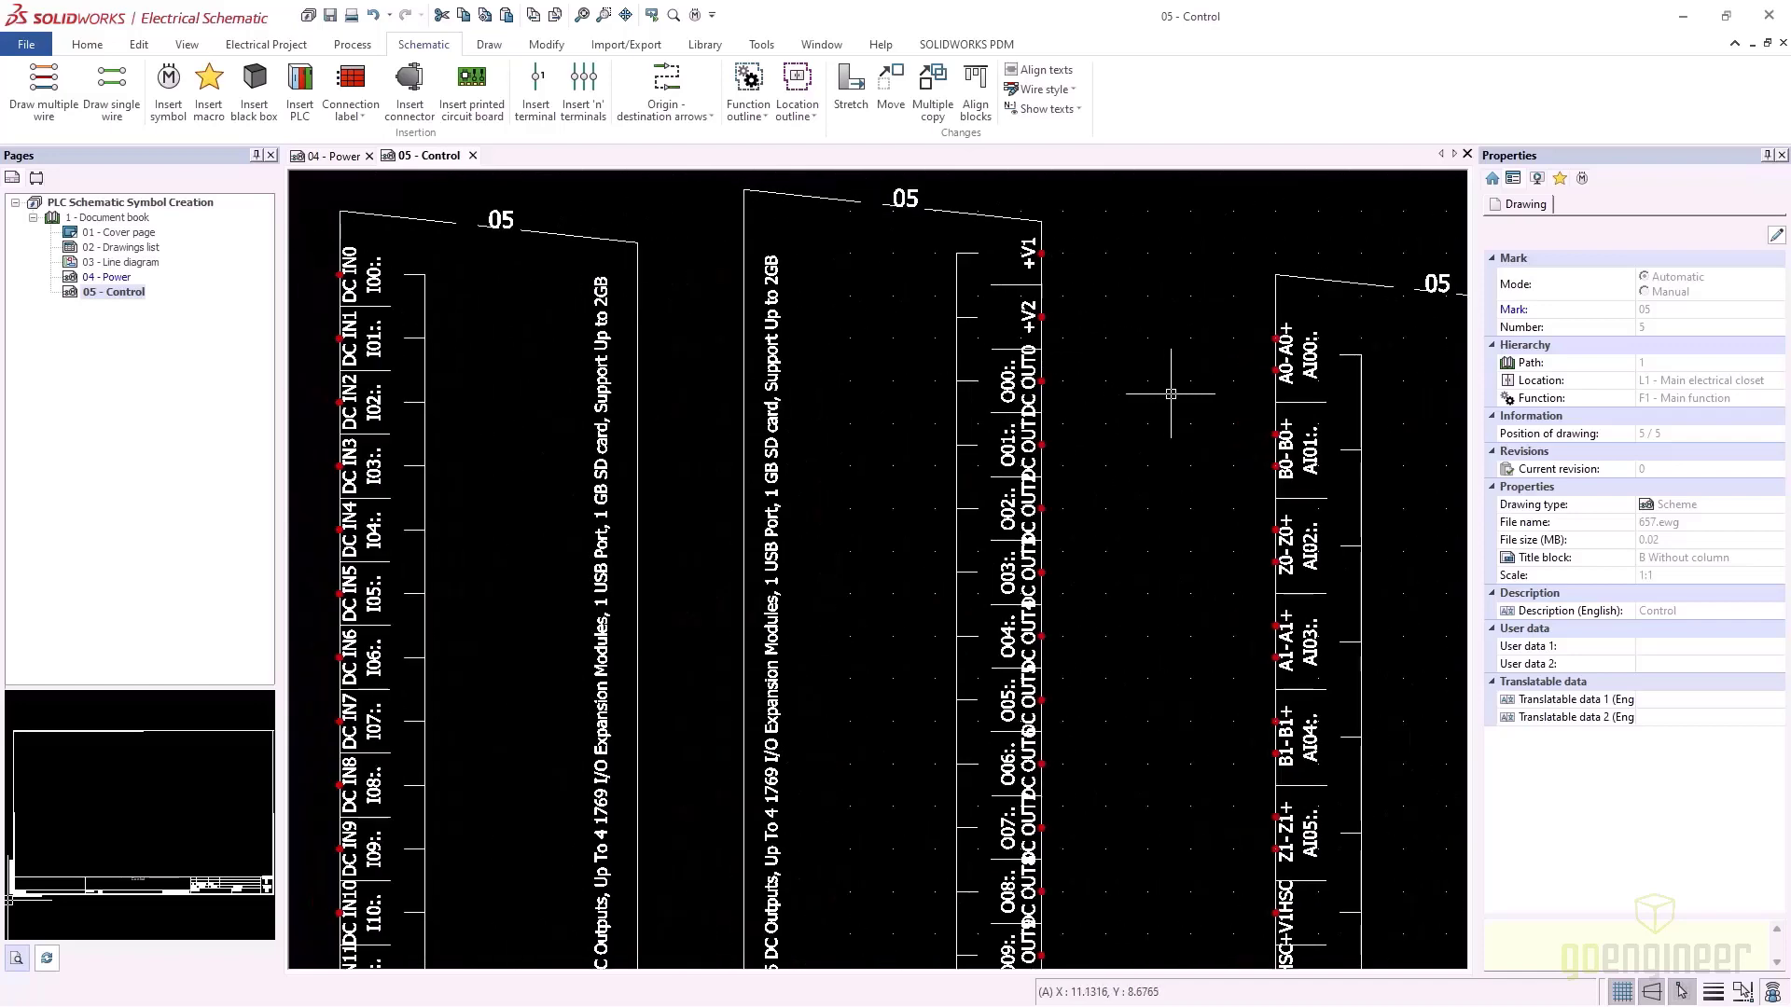
{"action": "scroll", "coordinate": [427, 434], "scroll_direction": "down", "scroll_amount": 3}
{"action": "scroll", "coordinate": [428, 434], "scroll_direction": "down", "scroll_amount": 3}
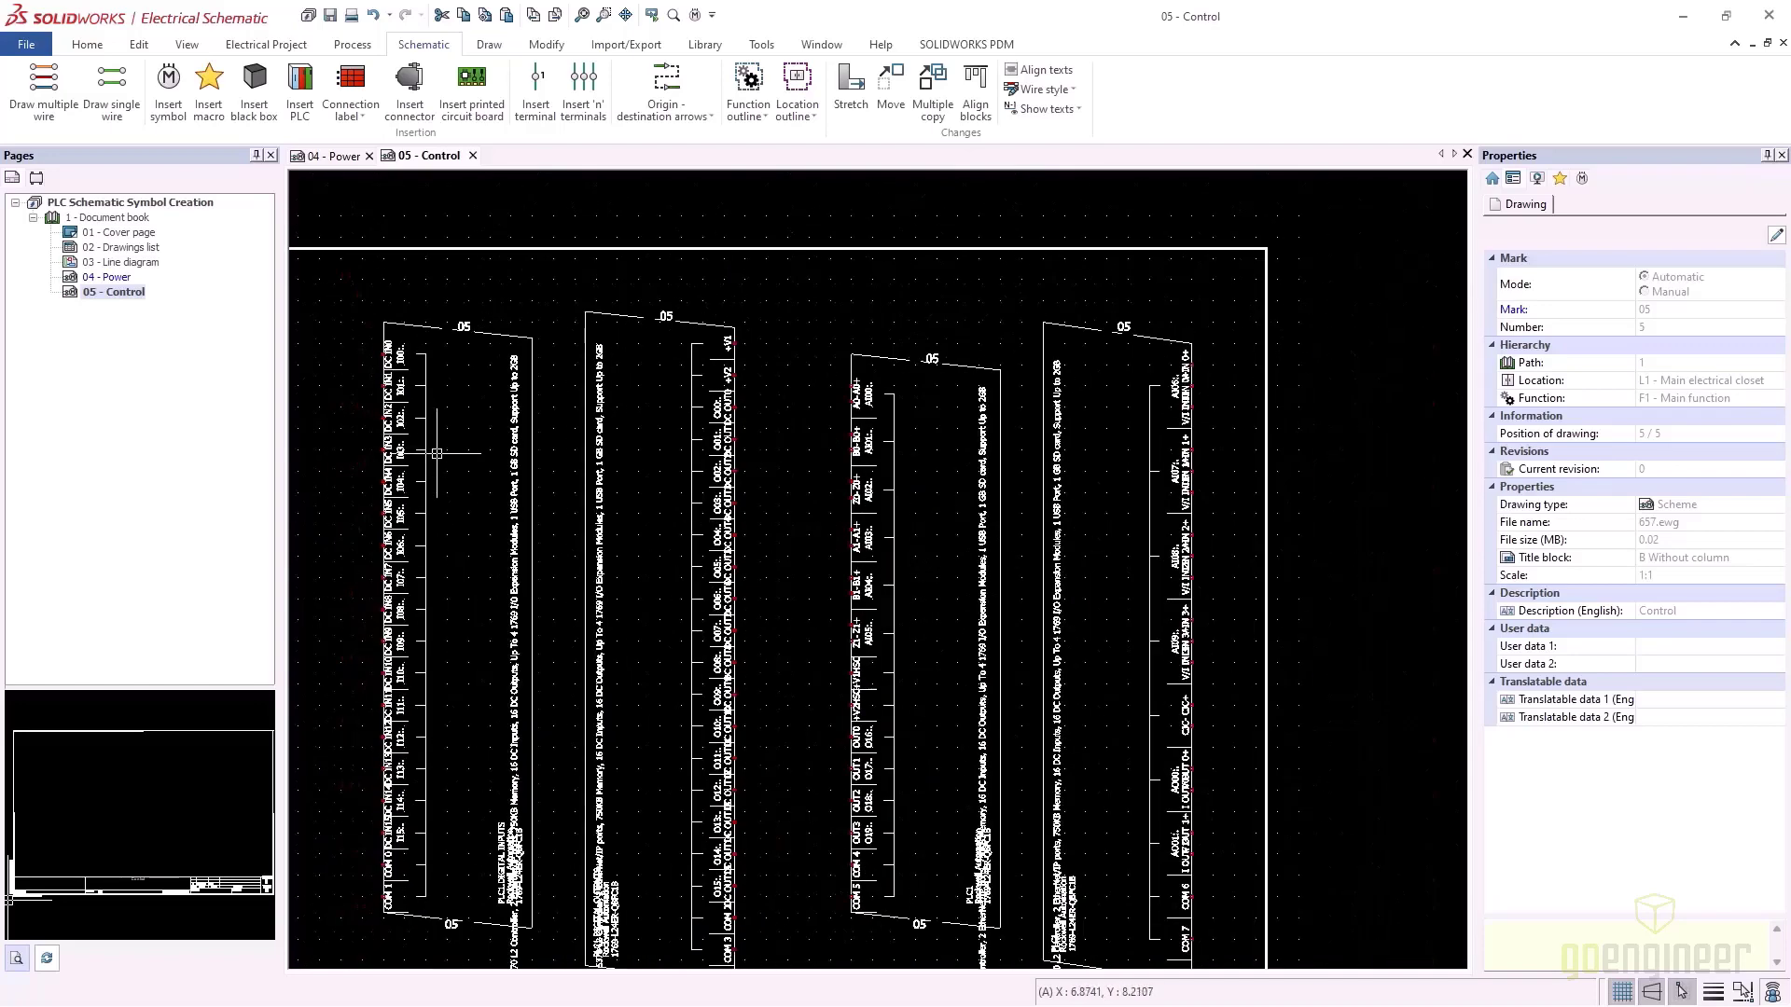
{"action": "middle_click_drag", "start_coordinate": [466, 507], "coordinate": [748, 439]}
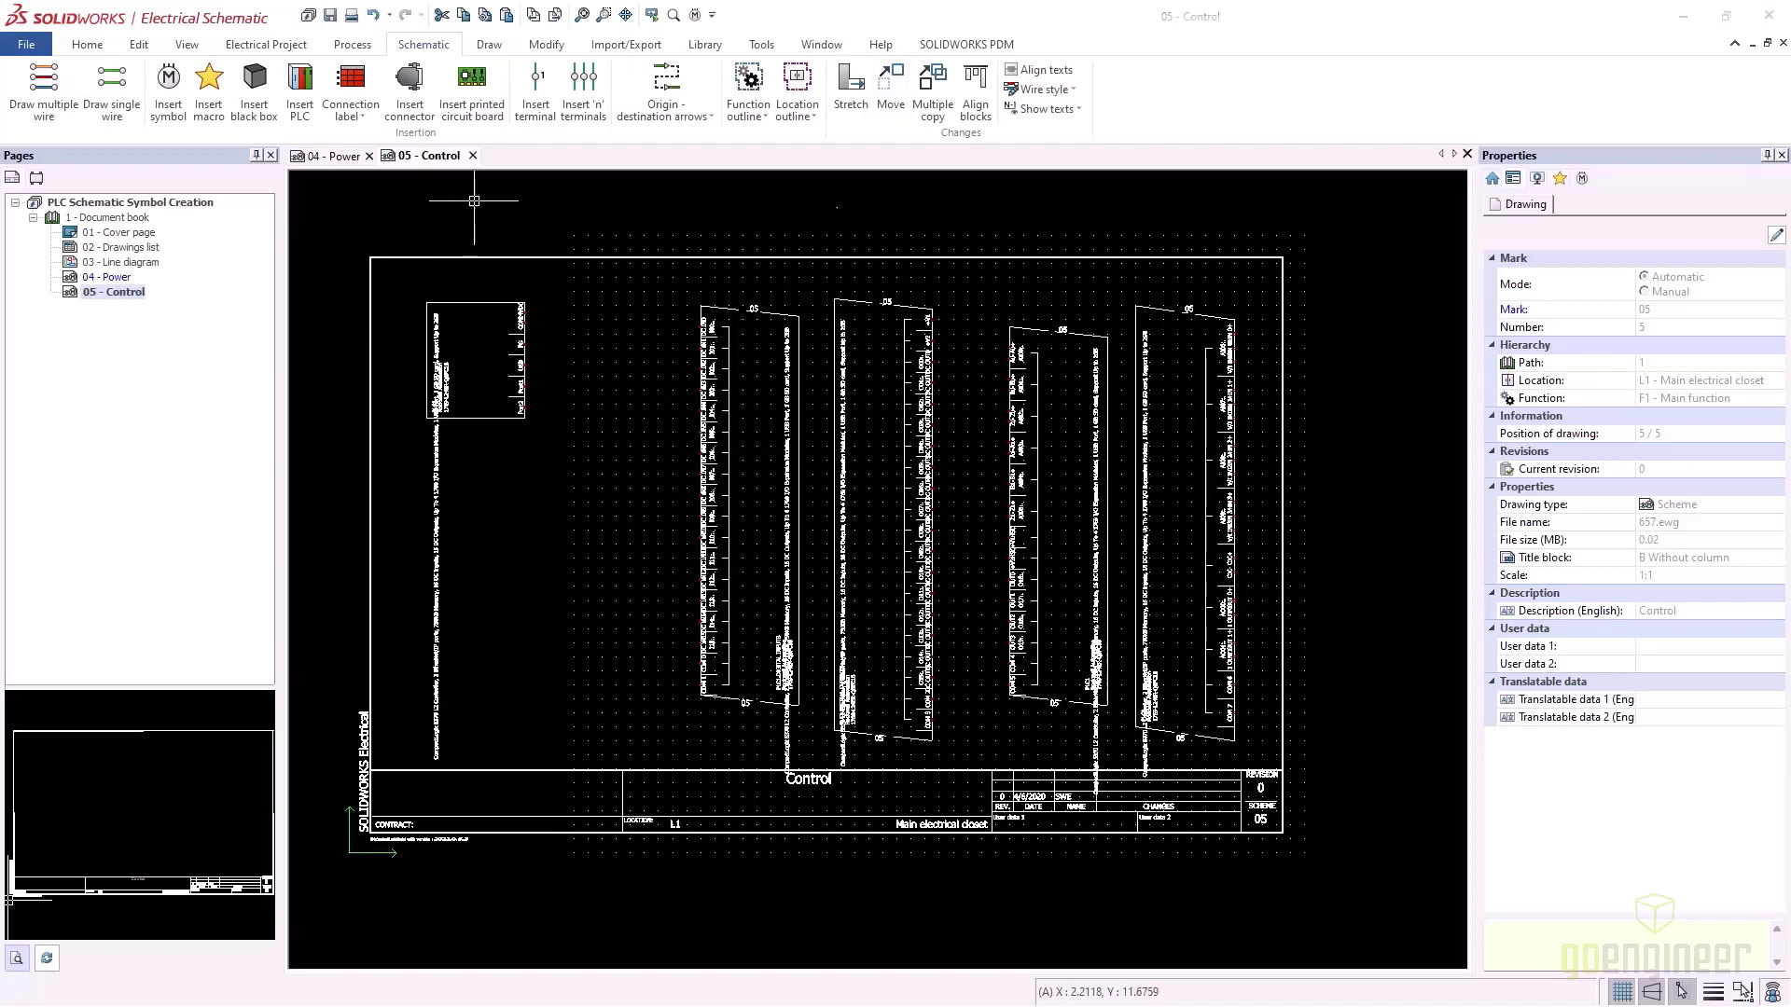
{"action": "scroll", "coordinate": [490, 294], "scroll_direction": "up", "scroll_amount": 5}
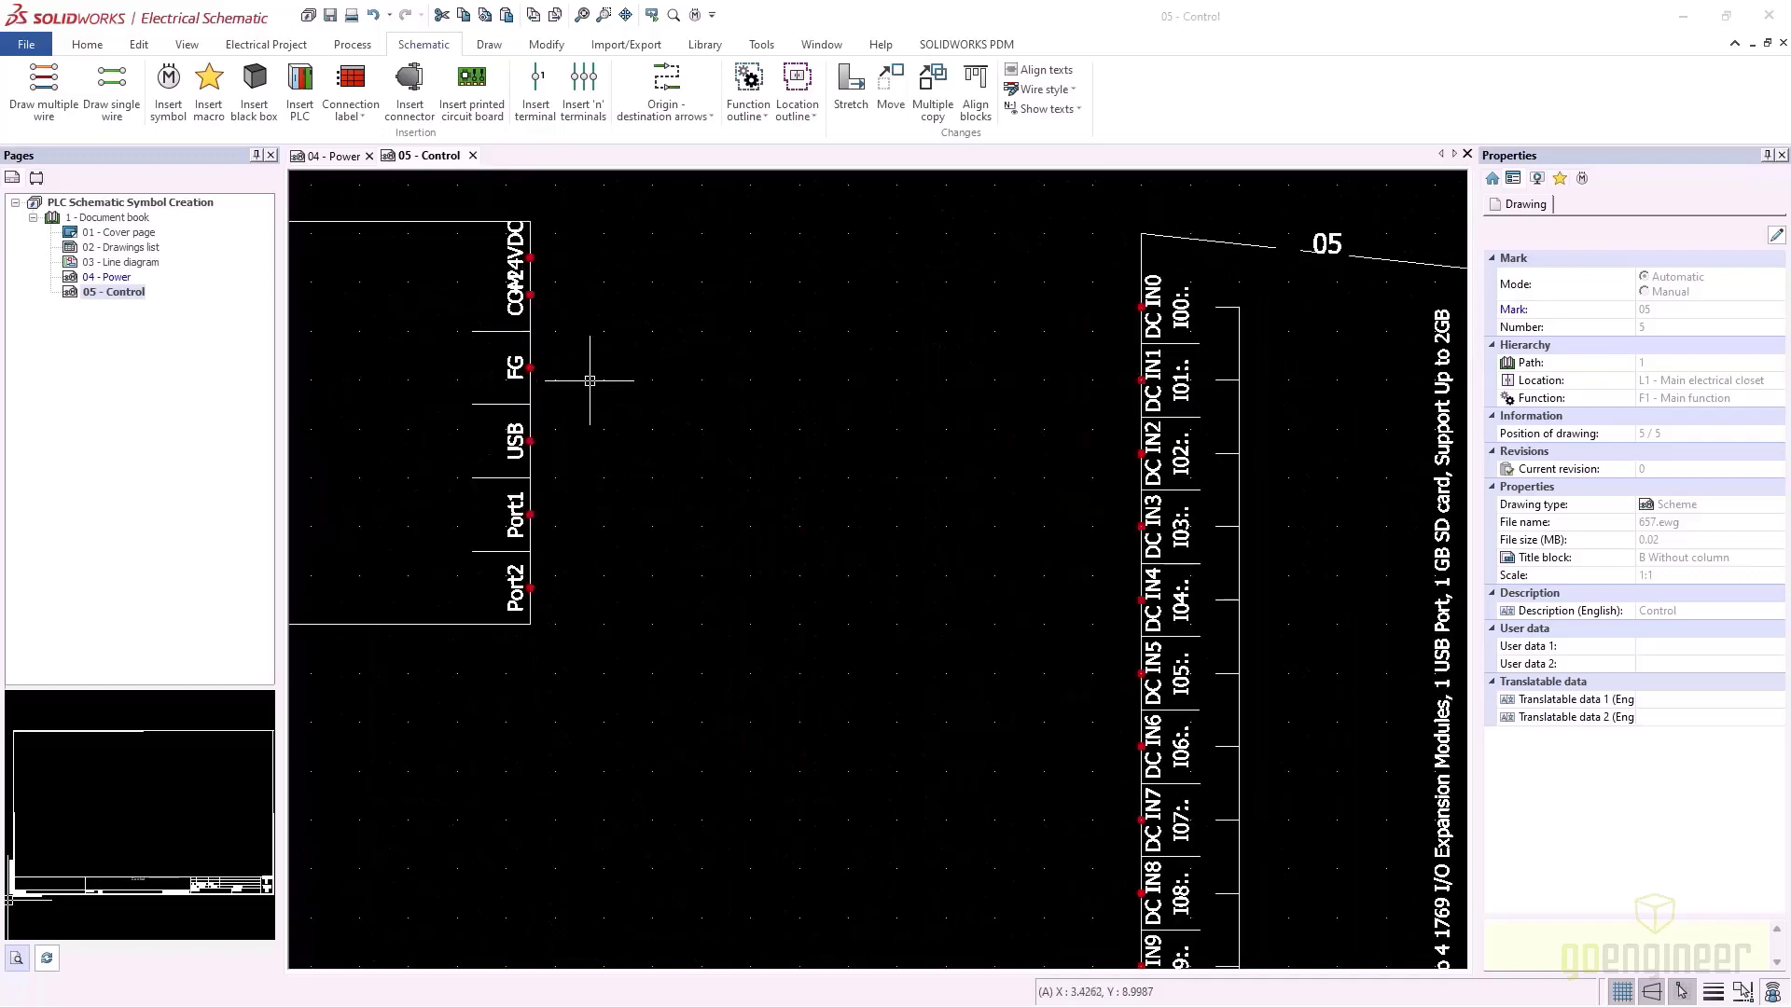
{"action": "middle_click_drag", "start_coordinate": [353, 433], "coordinate": [600, 399]}
{"action": "middle_click_drag", "start_coordinate": [452, 440], "coordinate": [650, 416]}
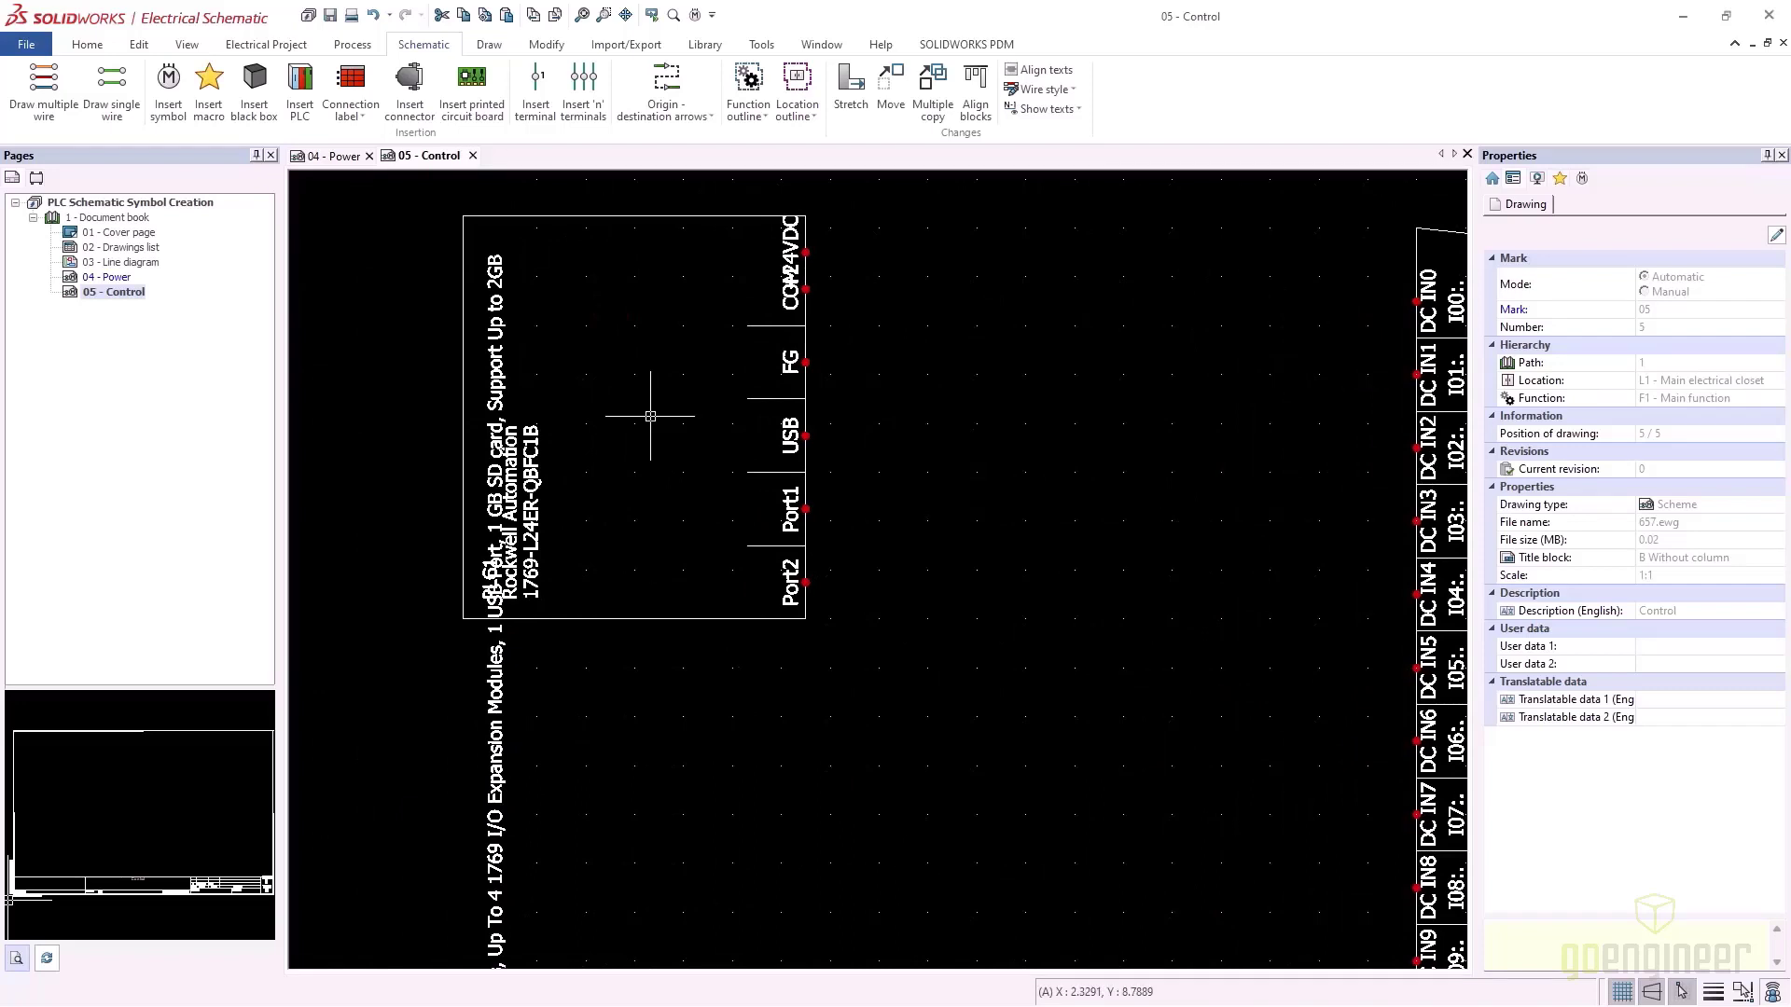
Move the PLC power block slightly up and shift its description text left, clear of the block
{"action": "left_click_drag", "start_coordinate": [493, 352], "coordinate": [499, 229]}
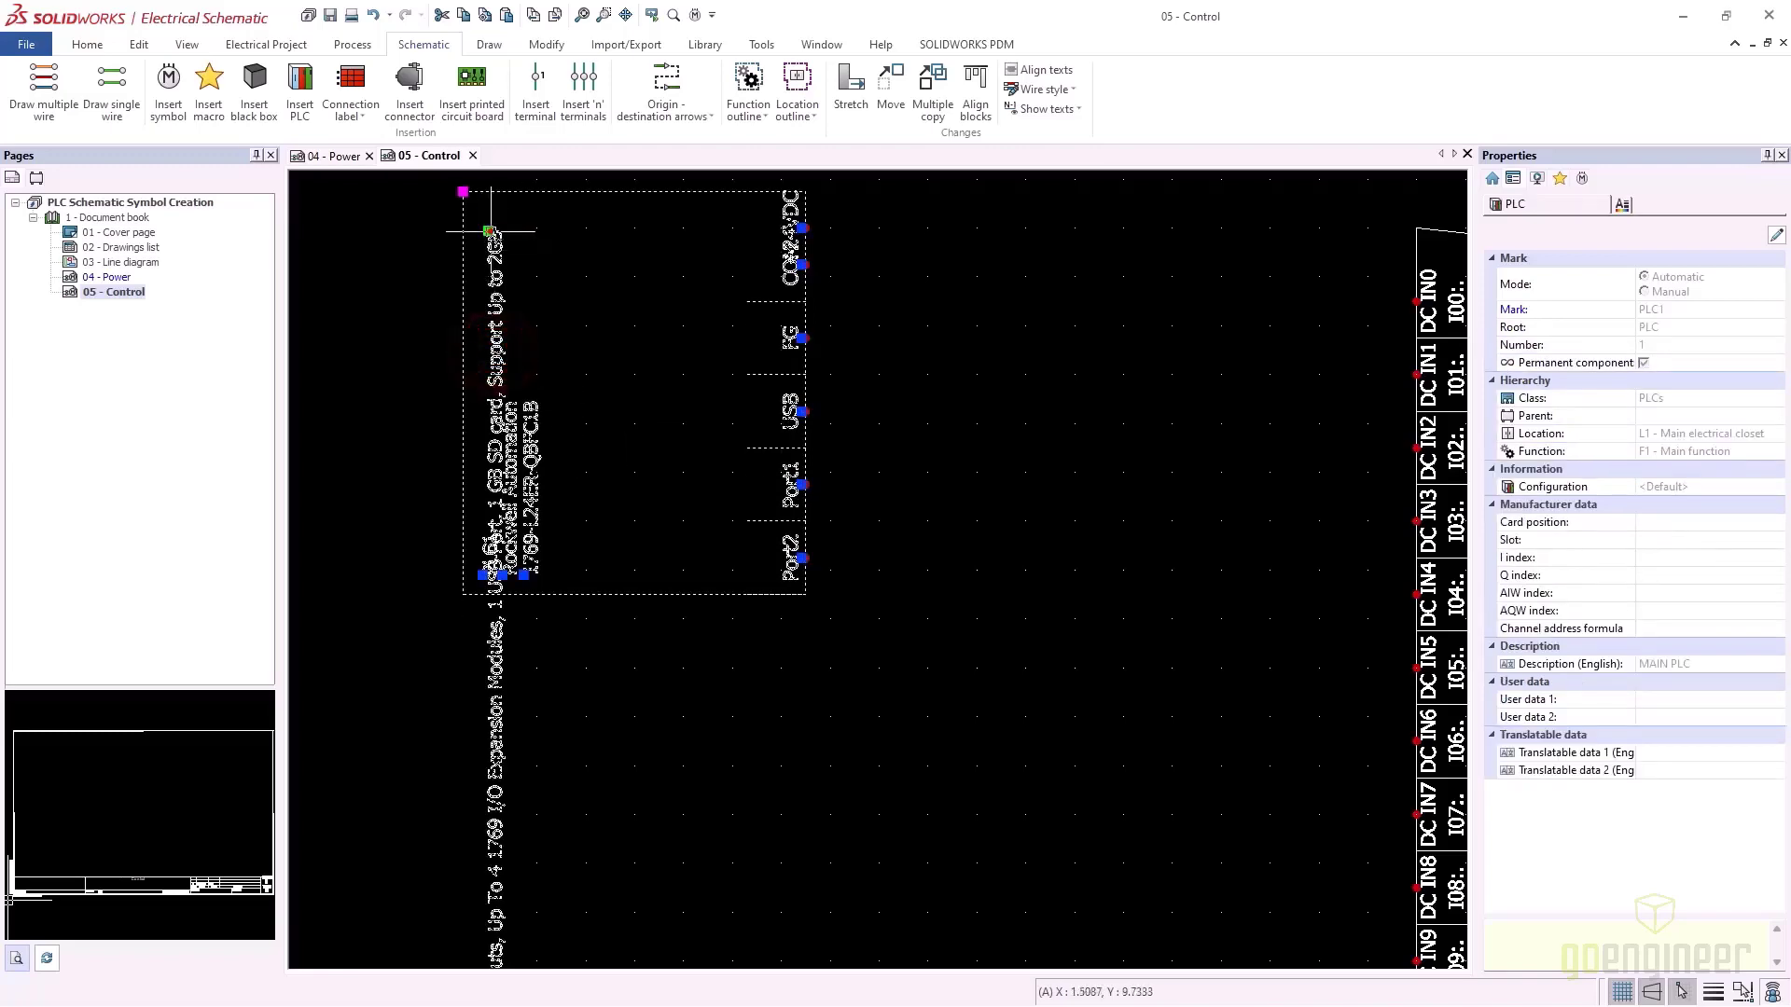
{"action": "left_click", "coordinate": [488, 230]}
{"action": "left_click", "coordinate": [389, 230]}
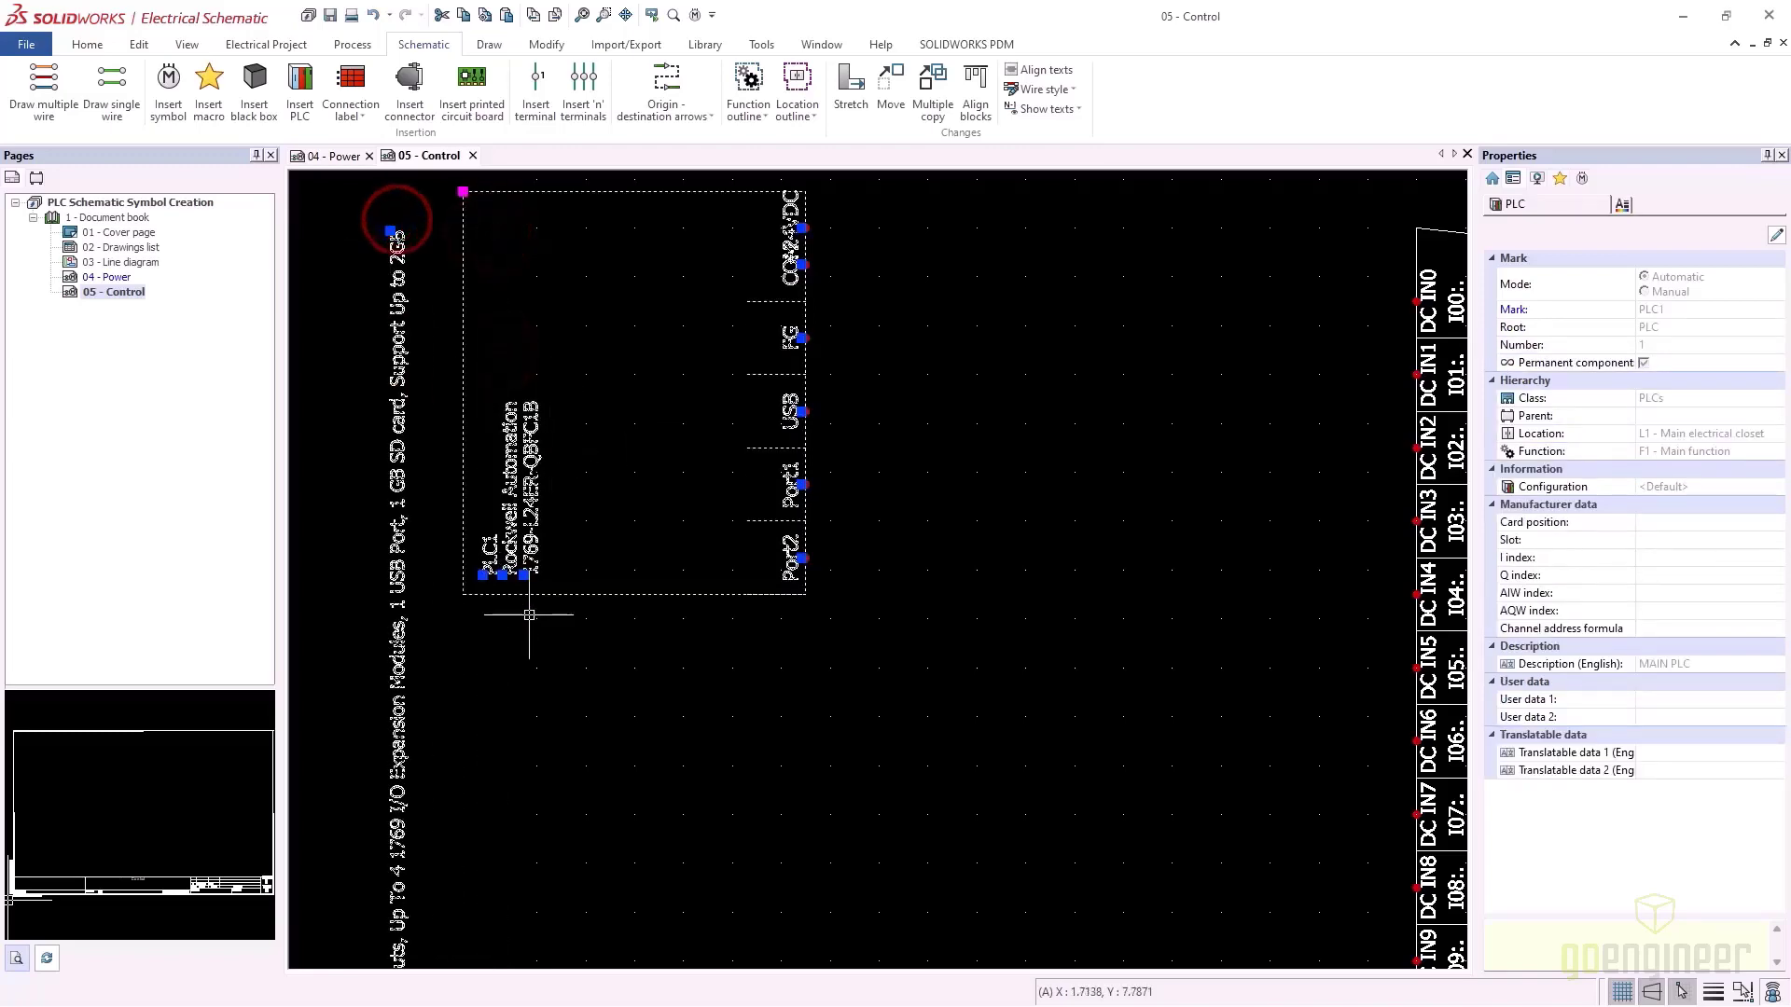
{"action": "left_click", "coordinate": [496, 664]}
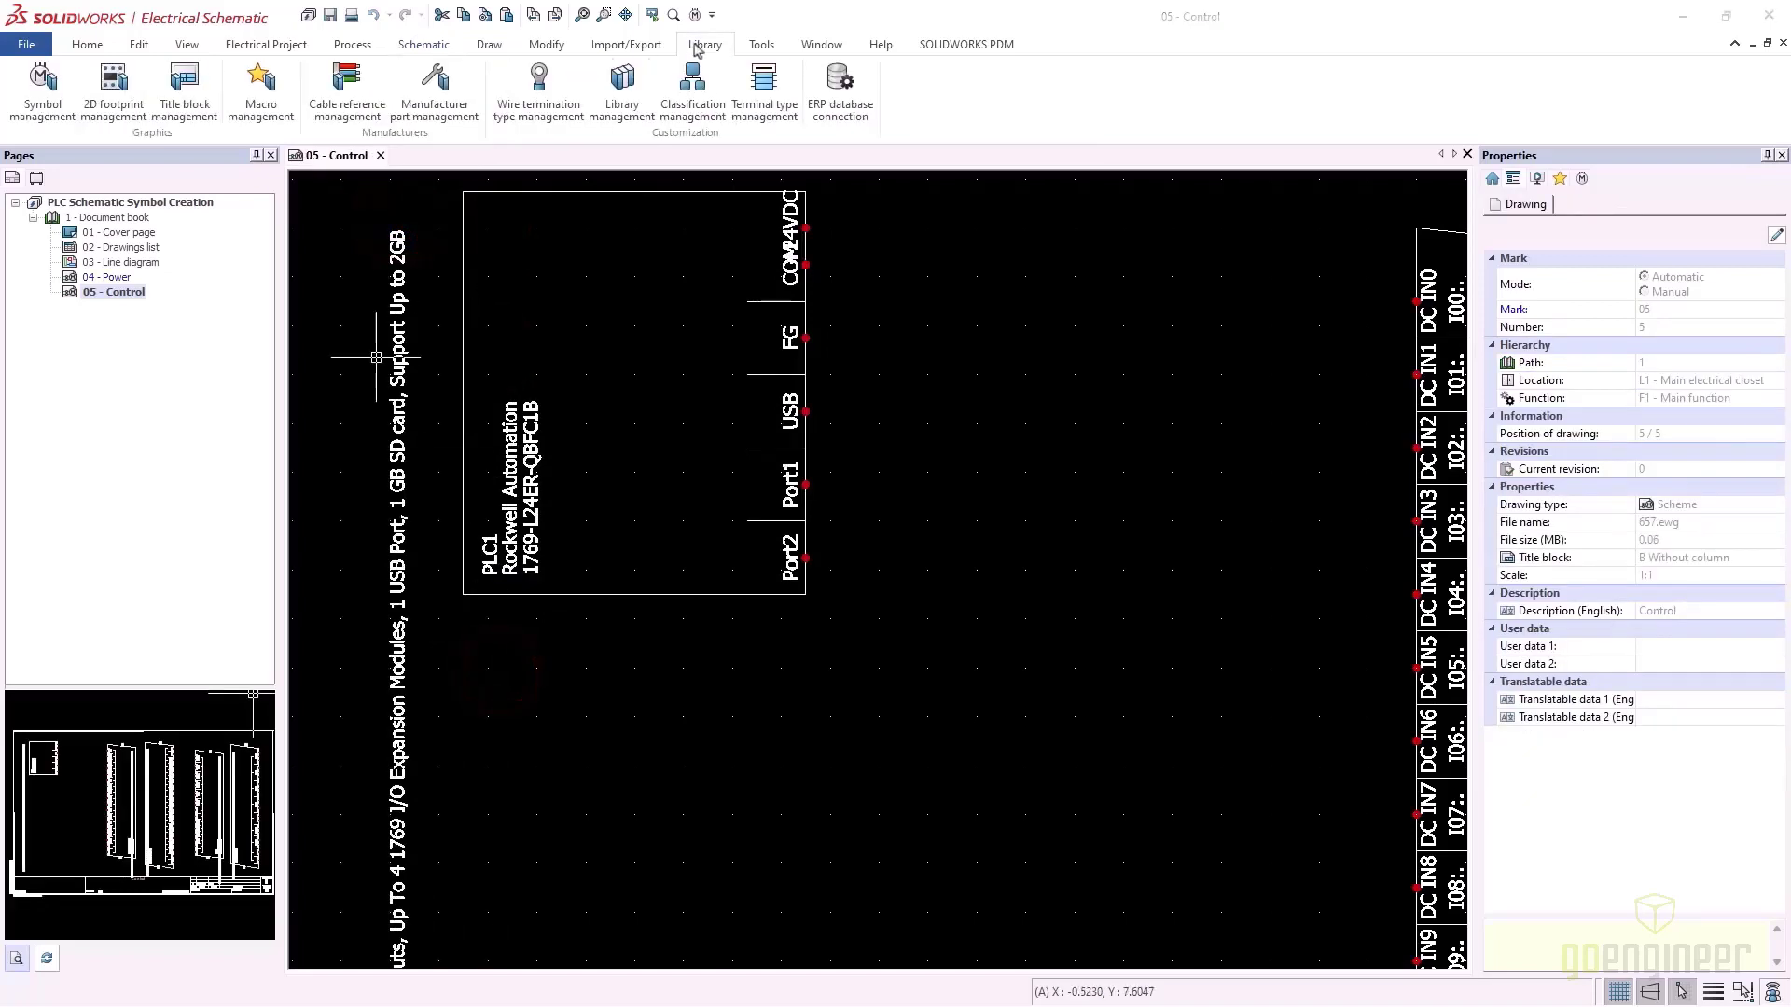
{"action": "left_click", "coordinate": [699, 45]}
In Symbol management, duplicate the 1769 test symbol as 1769 TEST1+1
{"action": "left_click", "coordinate": [41, 110]}
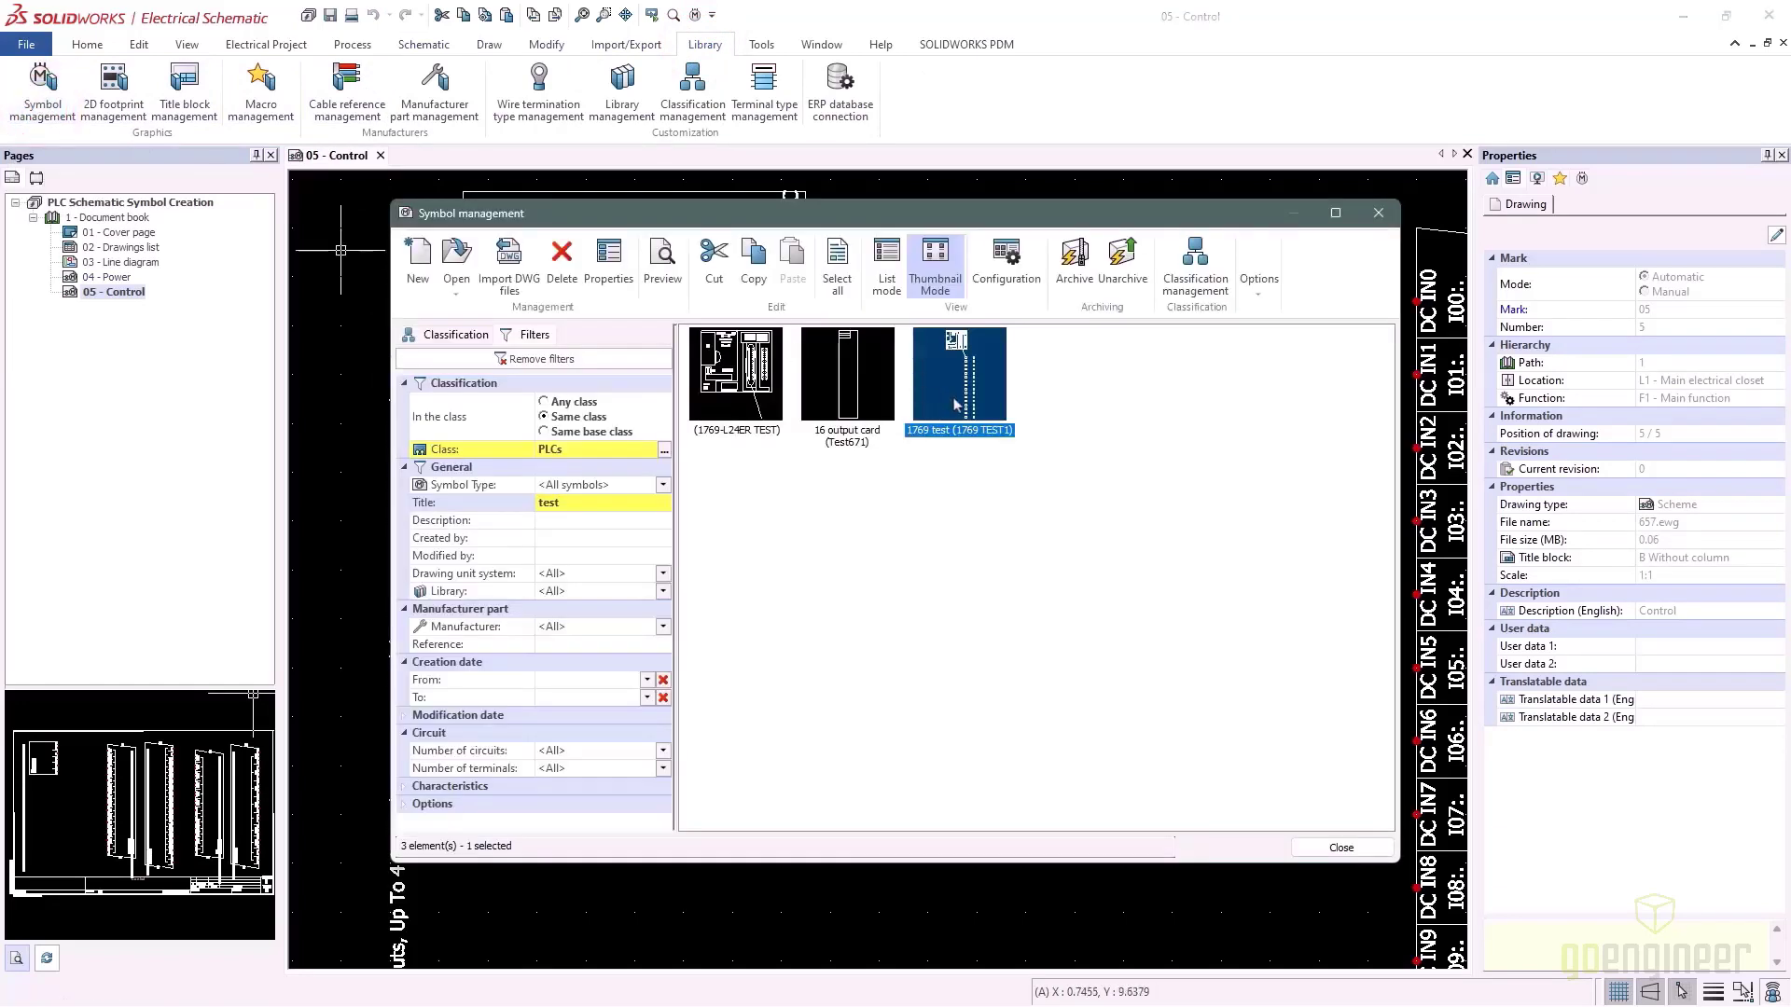
{"action": "right_click", "coordinate": [956, 405]}
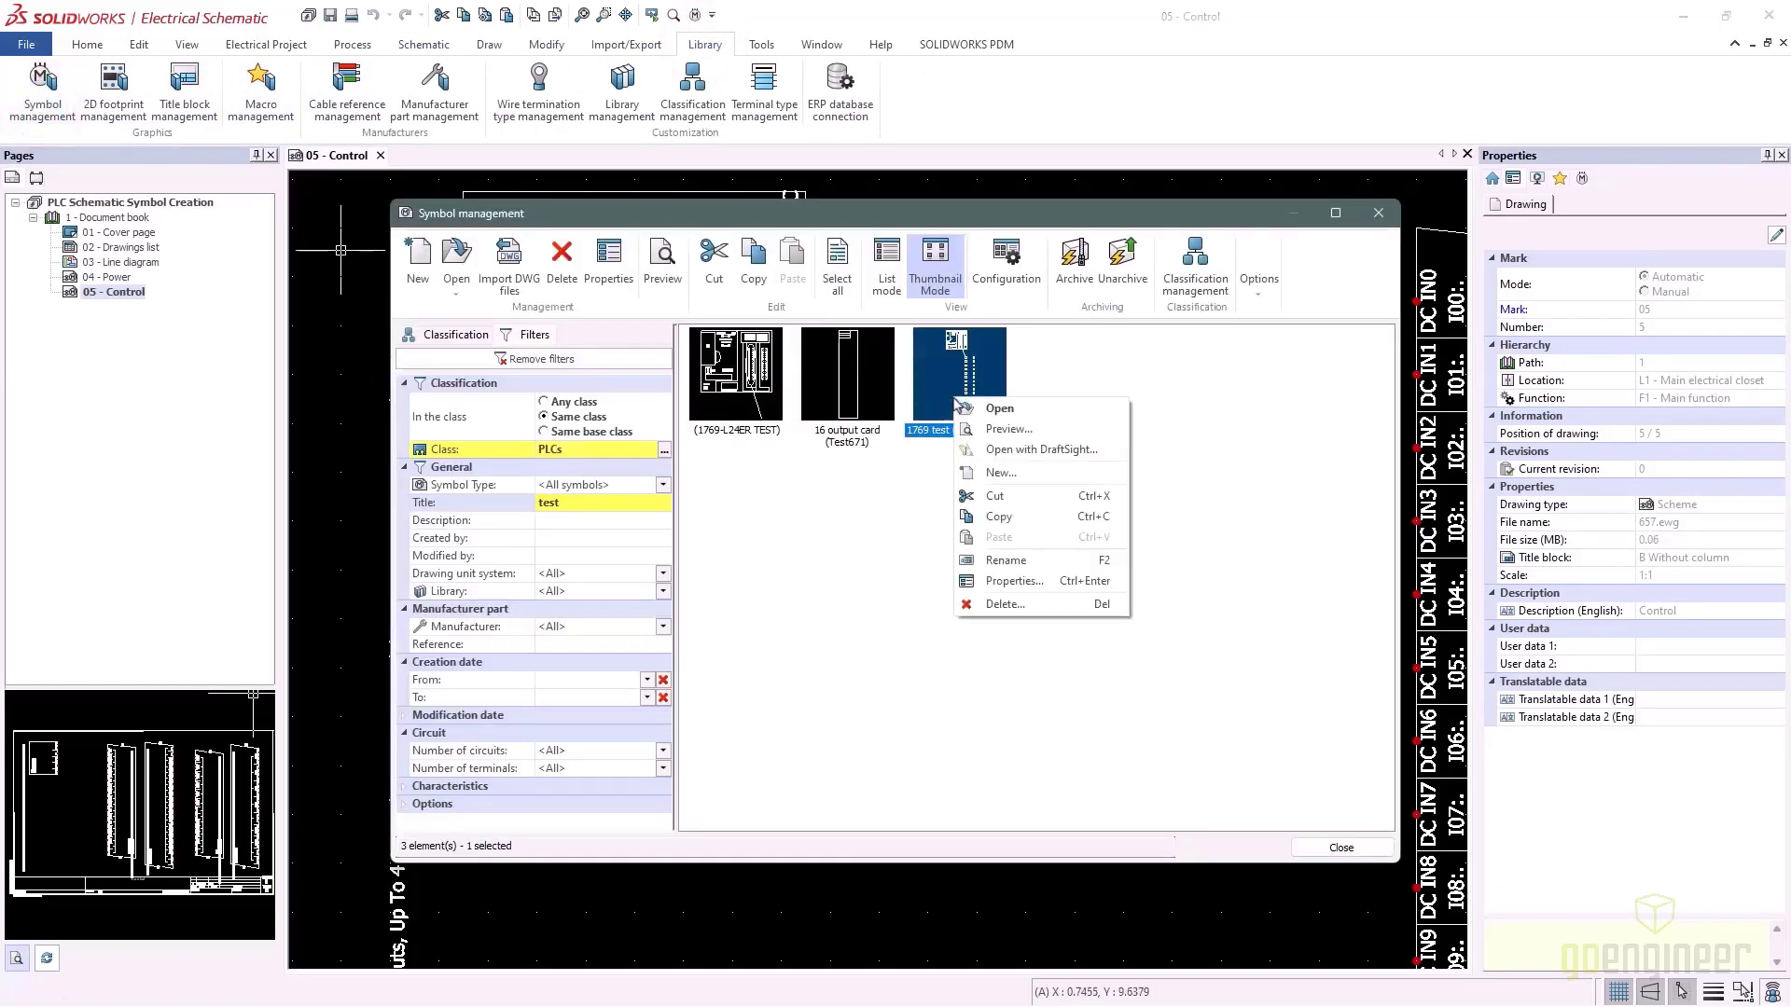
{"action": "left_click", "coordinate": [995, 516]}
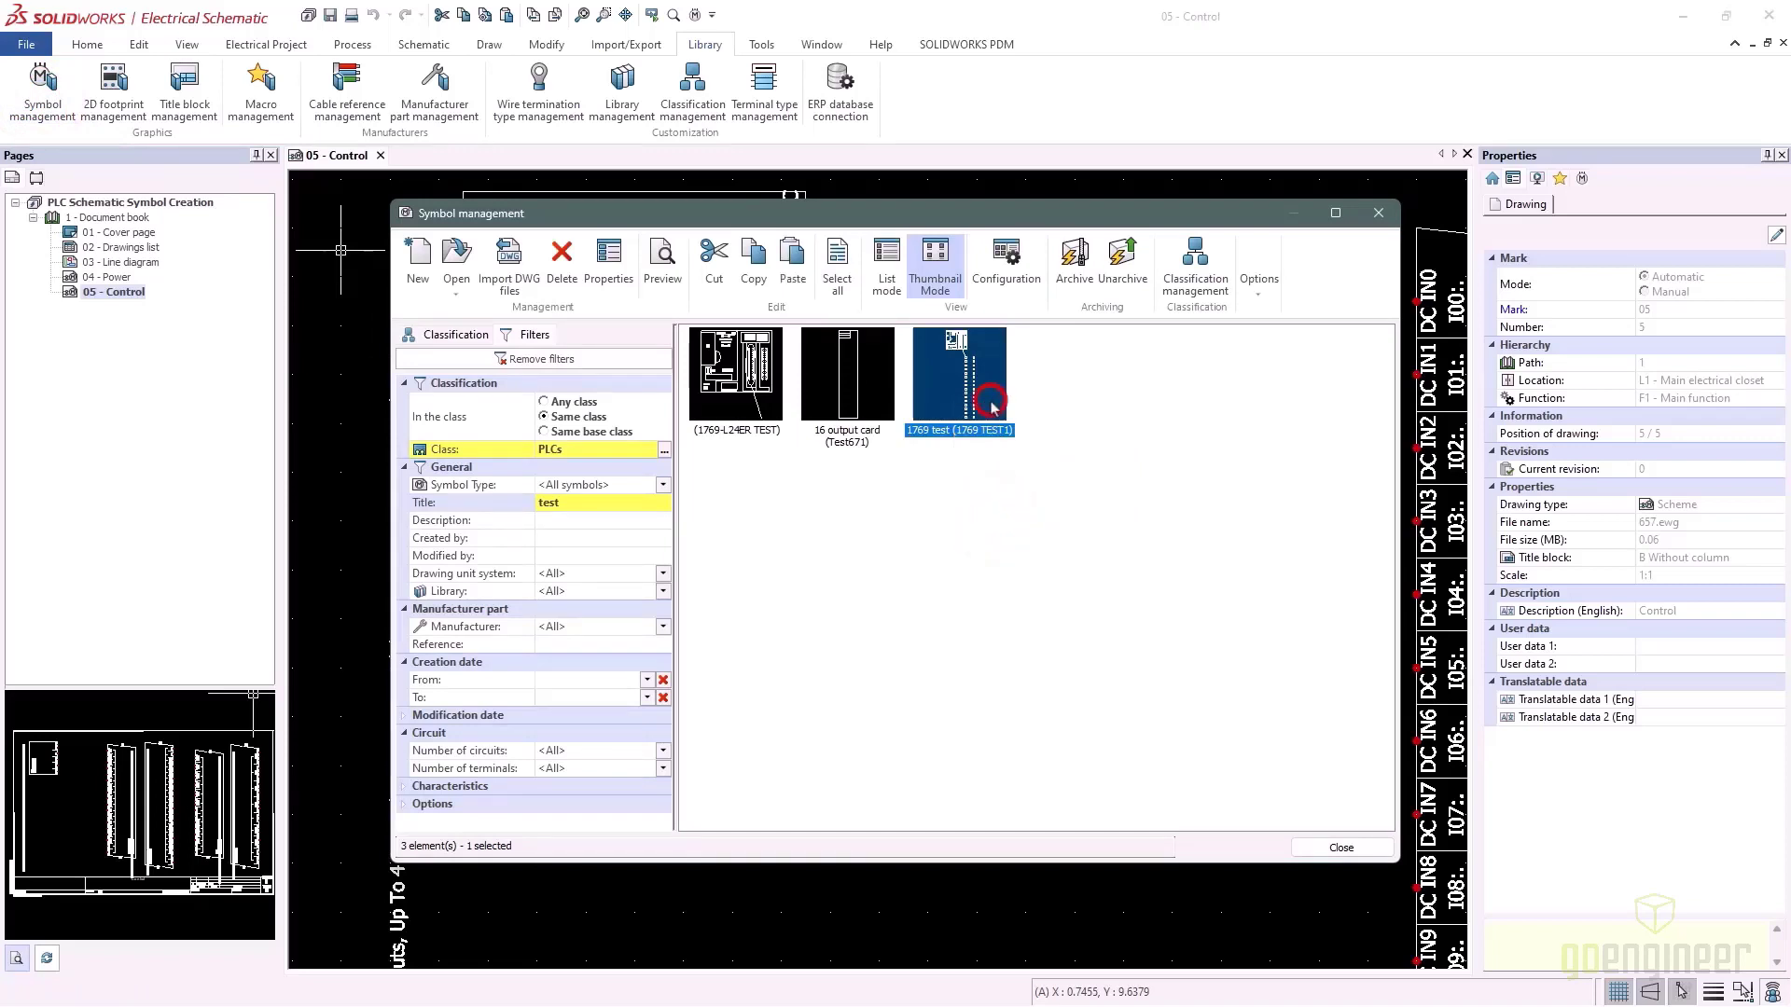
{"action": "right_click", "coordinate": [992, 403]}
{"action": "left_click", "coordinate": [1053, 541]}
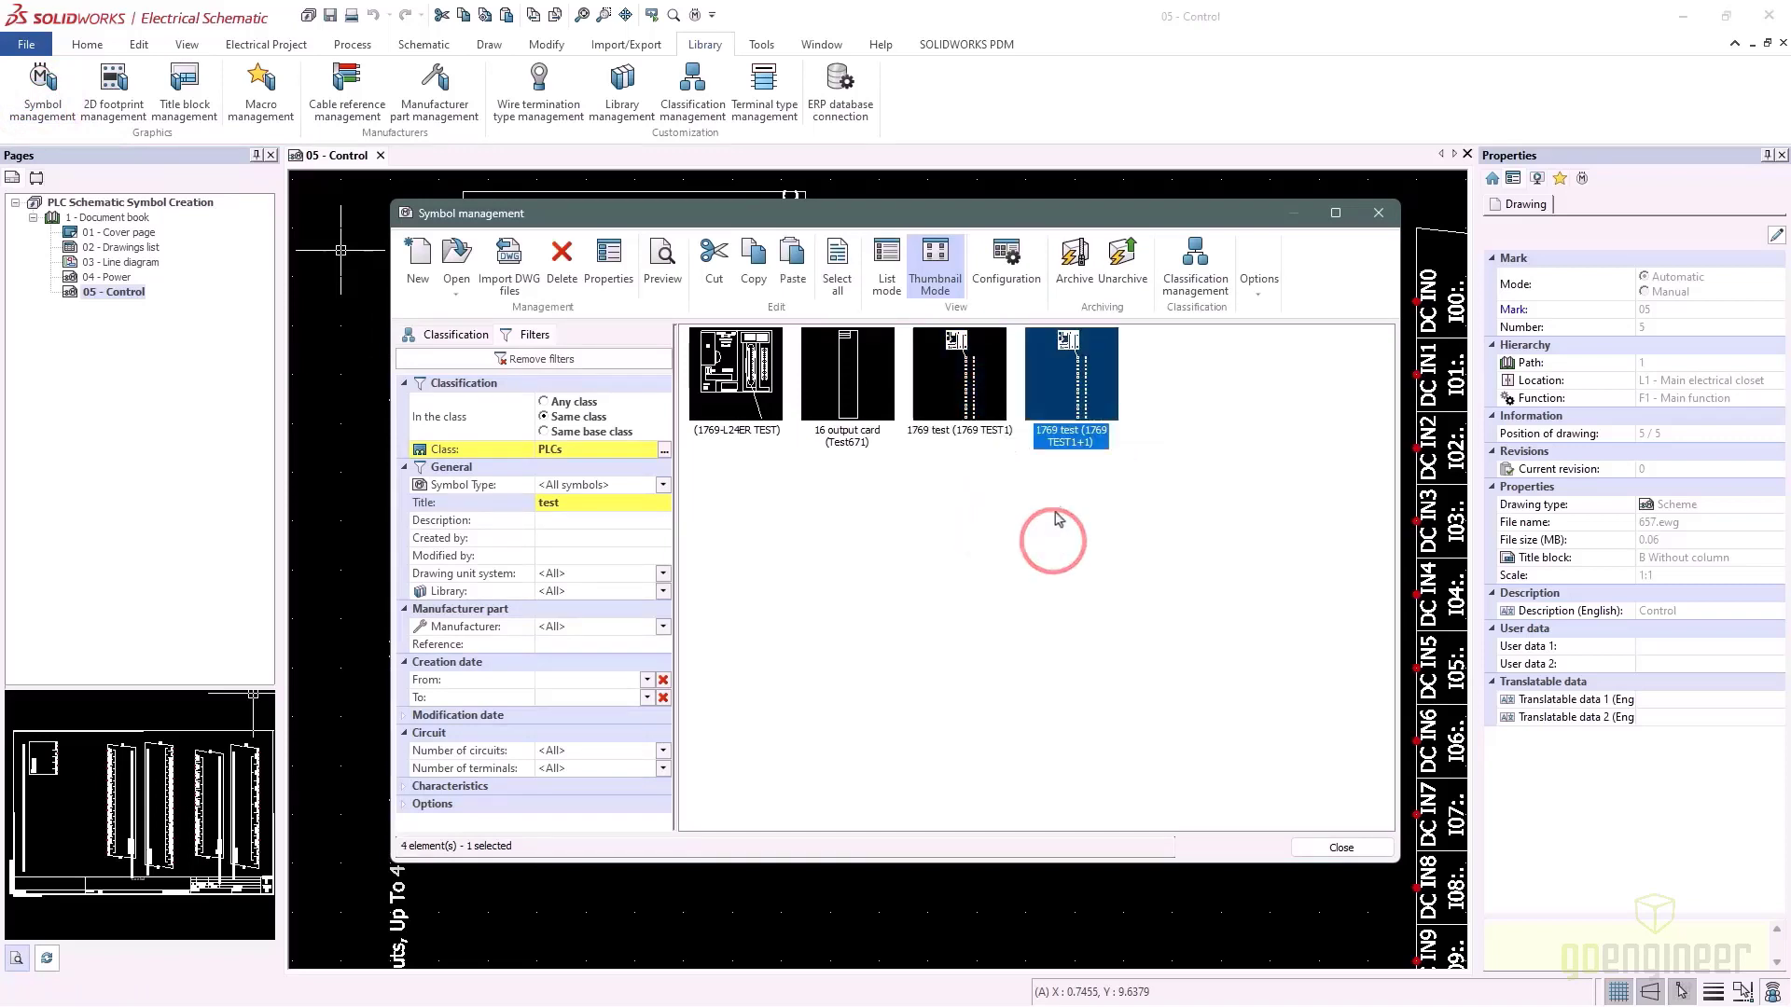
Paste a second copy, 1769 TEST1+2, and open the properties of 1769 TEST1+1
{"action": "right_click", "coordinate": [1064, 403]}
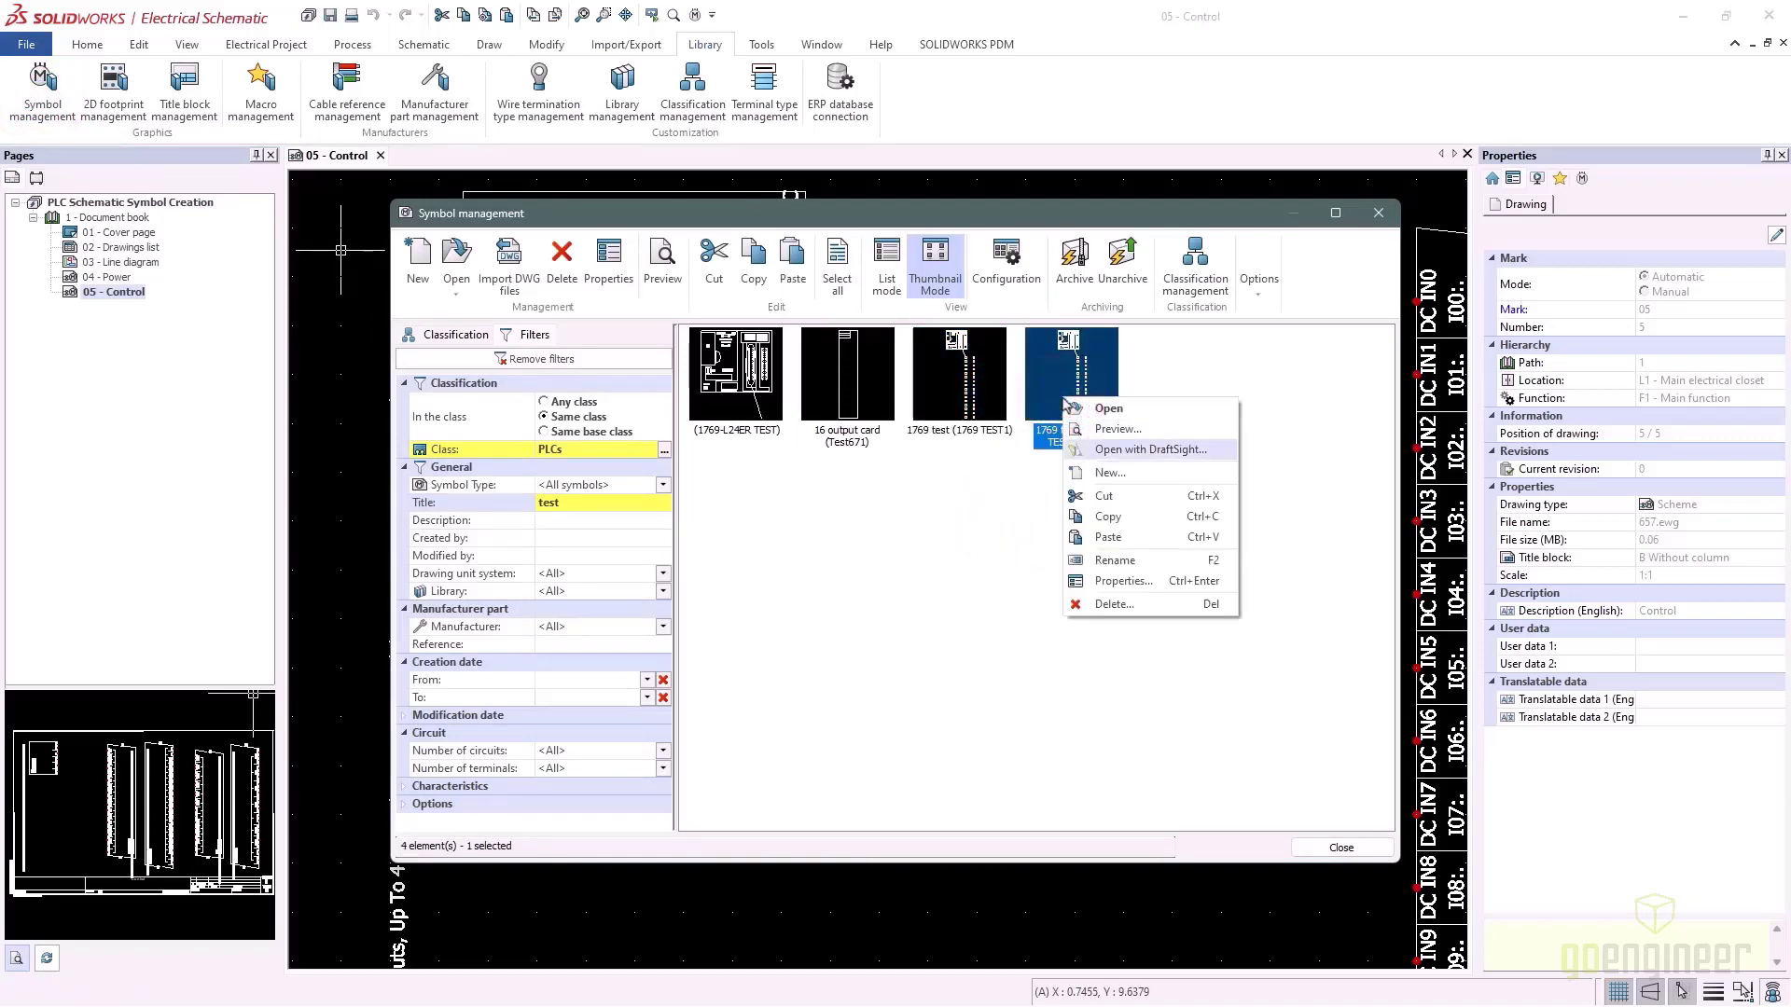
{"action": "left_click", "coordinate": [1109, 537]}
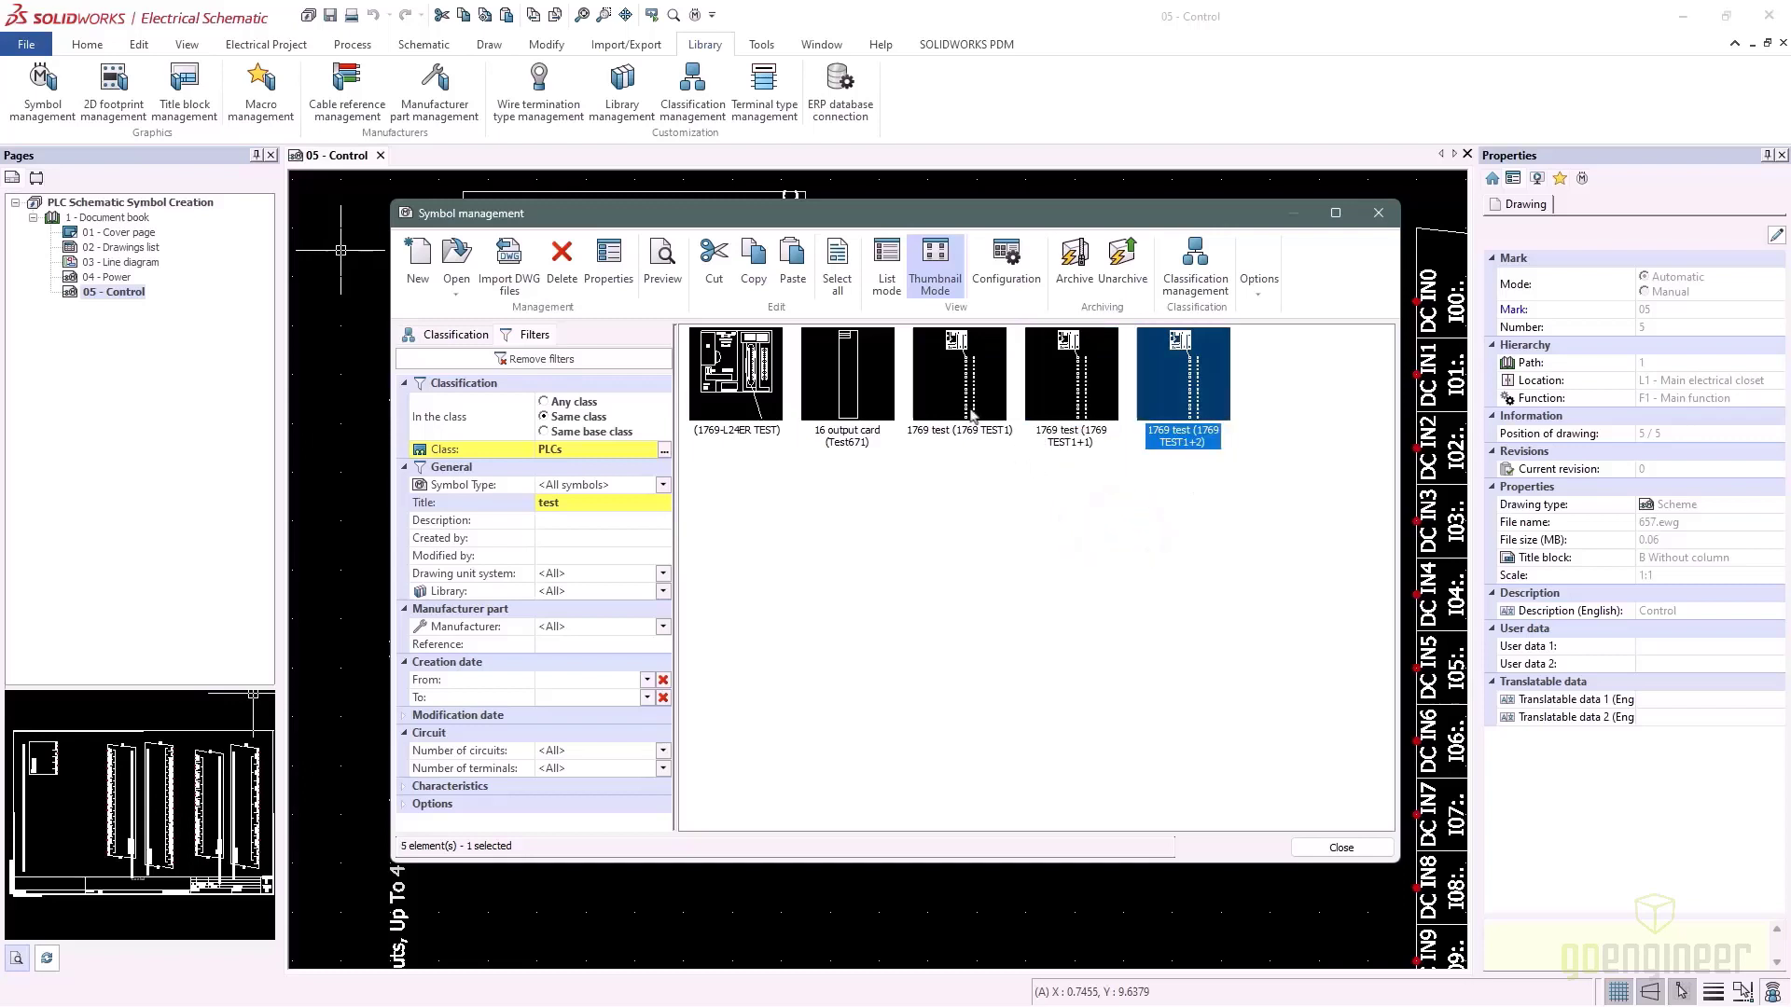
{"action": "right_click", "coordinate": [1075, 432]}
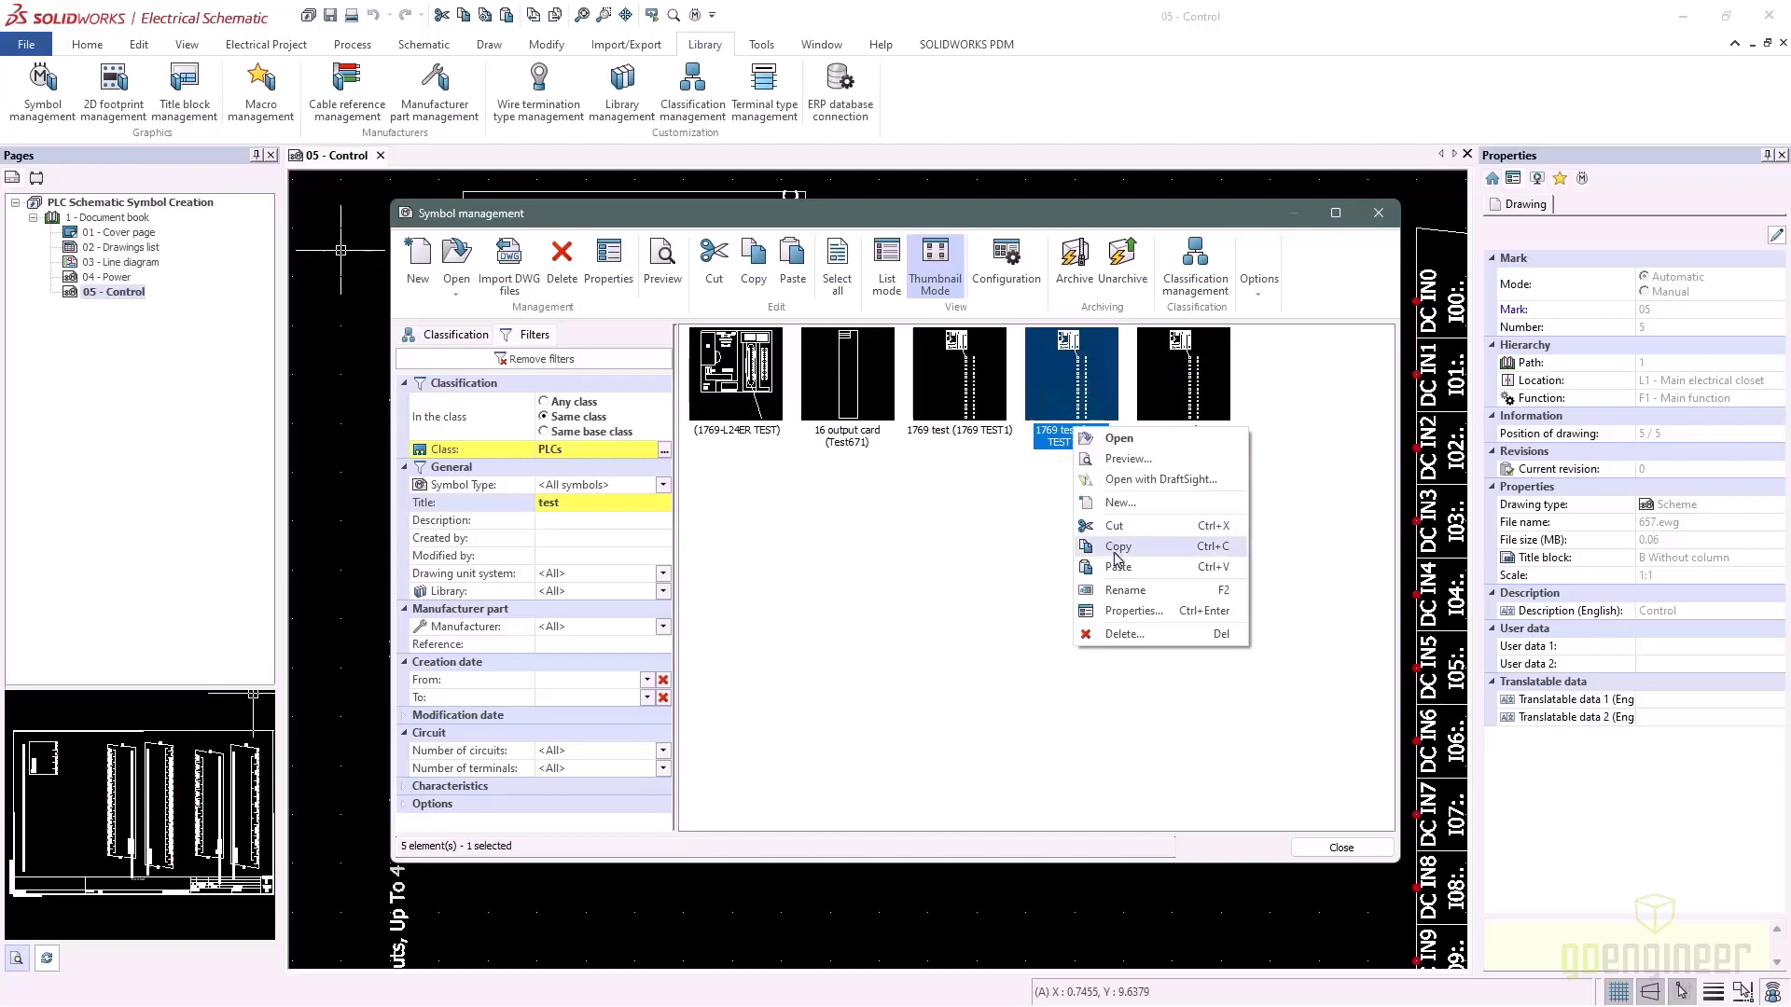
{"action": "left_click", "coordinate": [1135, 615]}
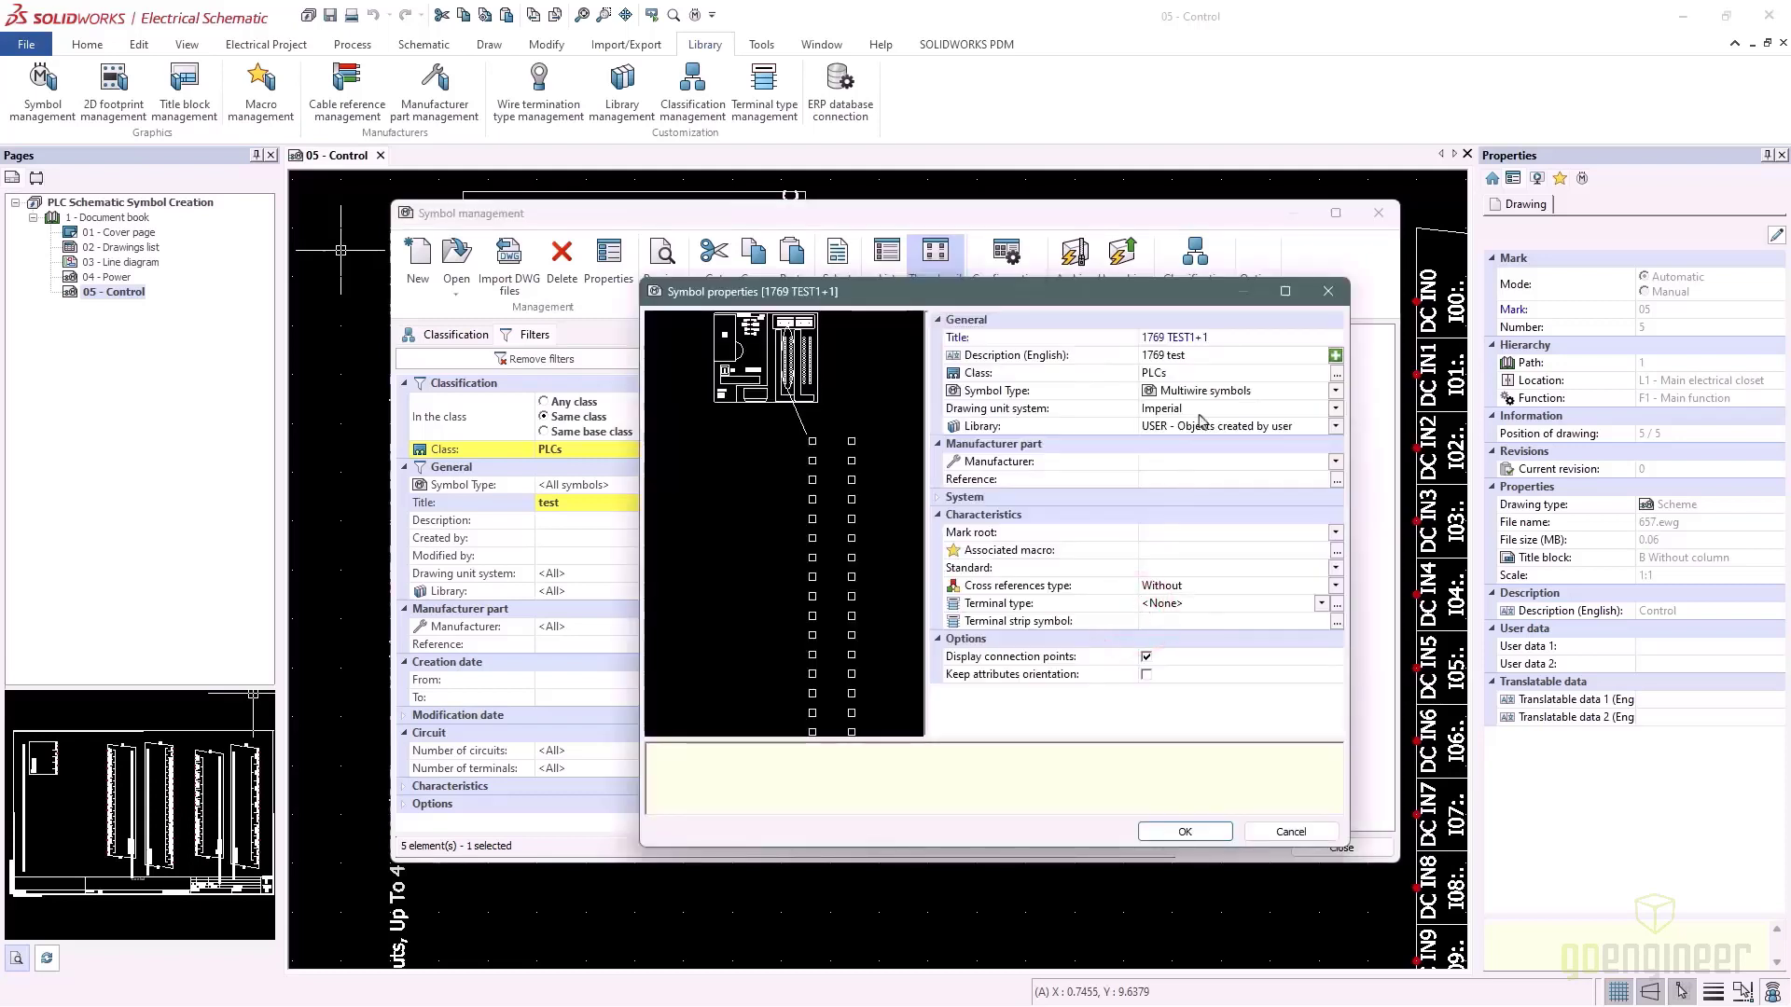
Rename the 1769 TEST1+1 copy to '1769 TEST inputs' with a matching English description
{"action": "left_click", "coordinate": [1225, 339]}
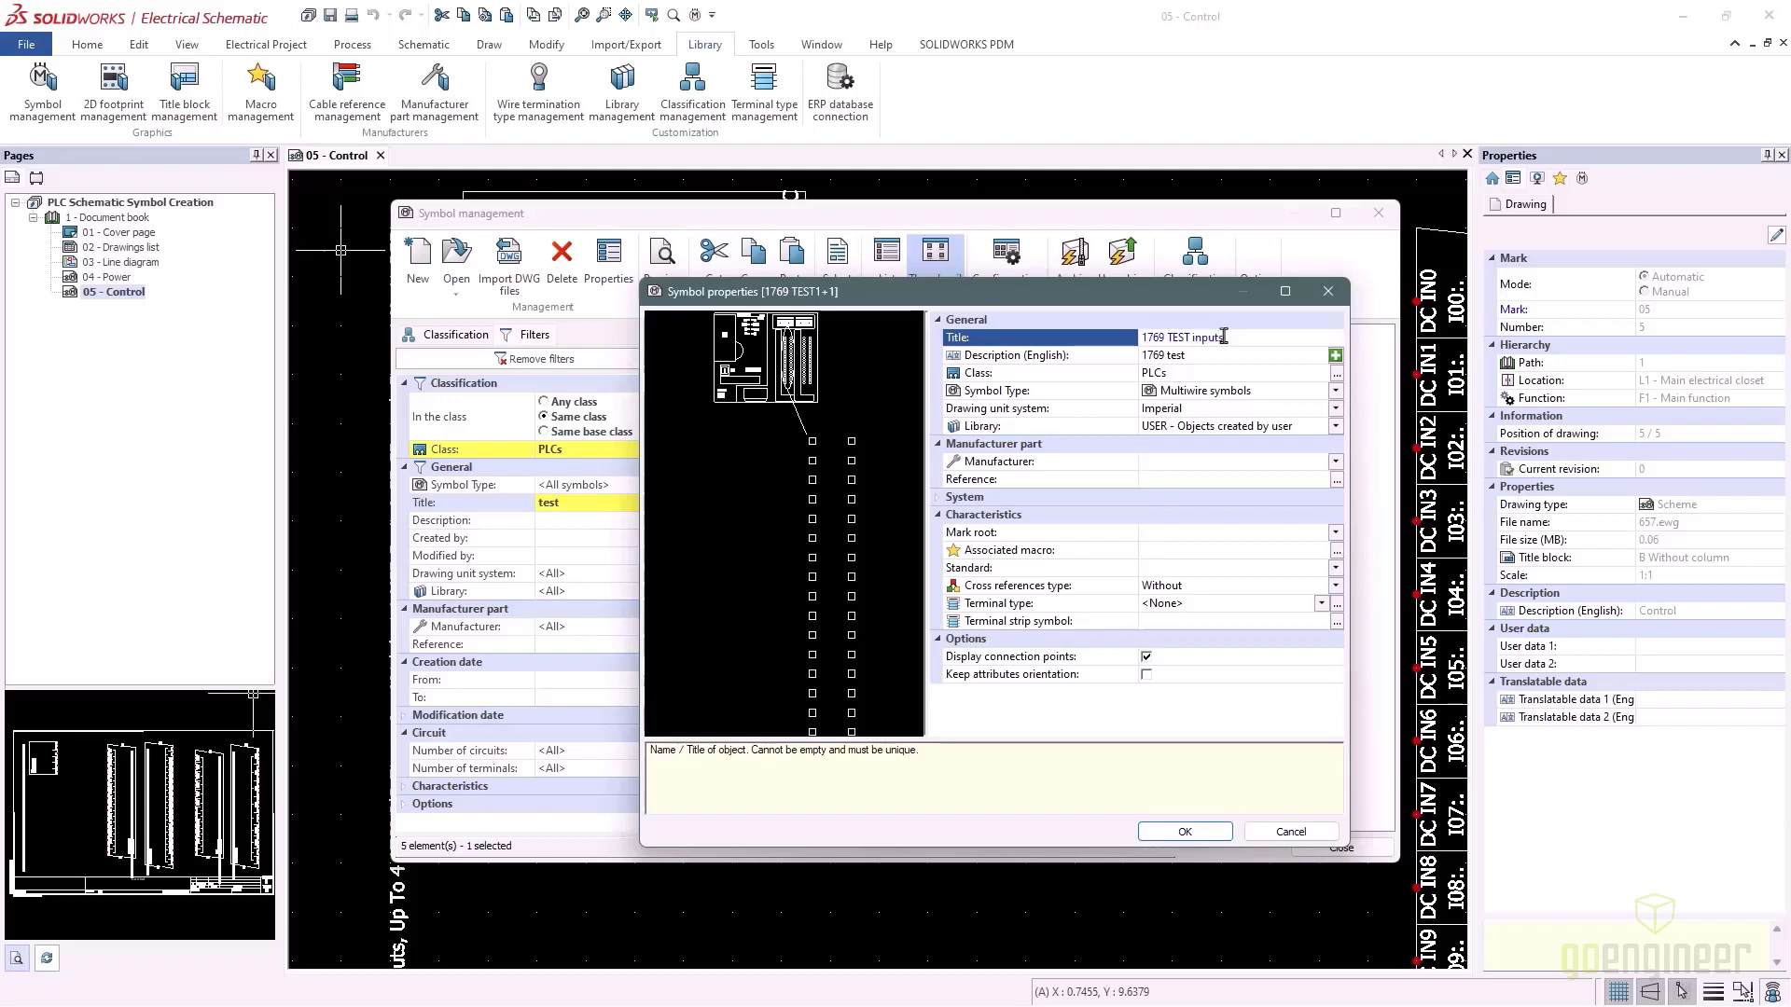
{"action": "left_click", "coordinate": [1203, 356]}
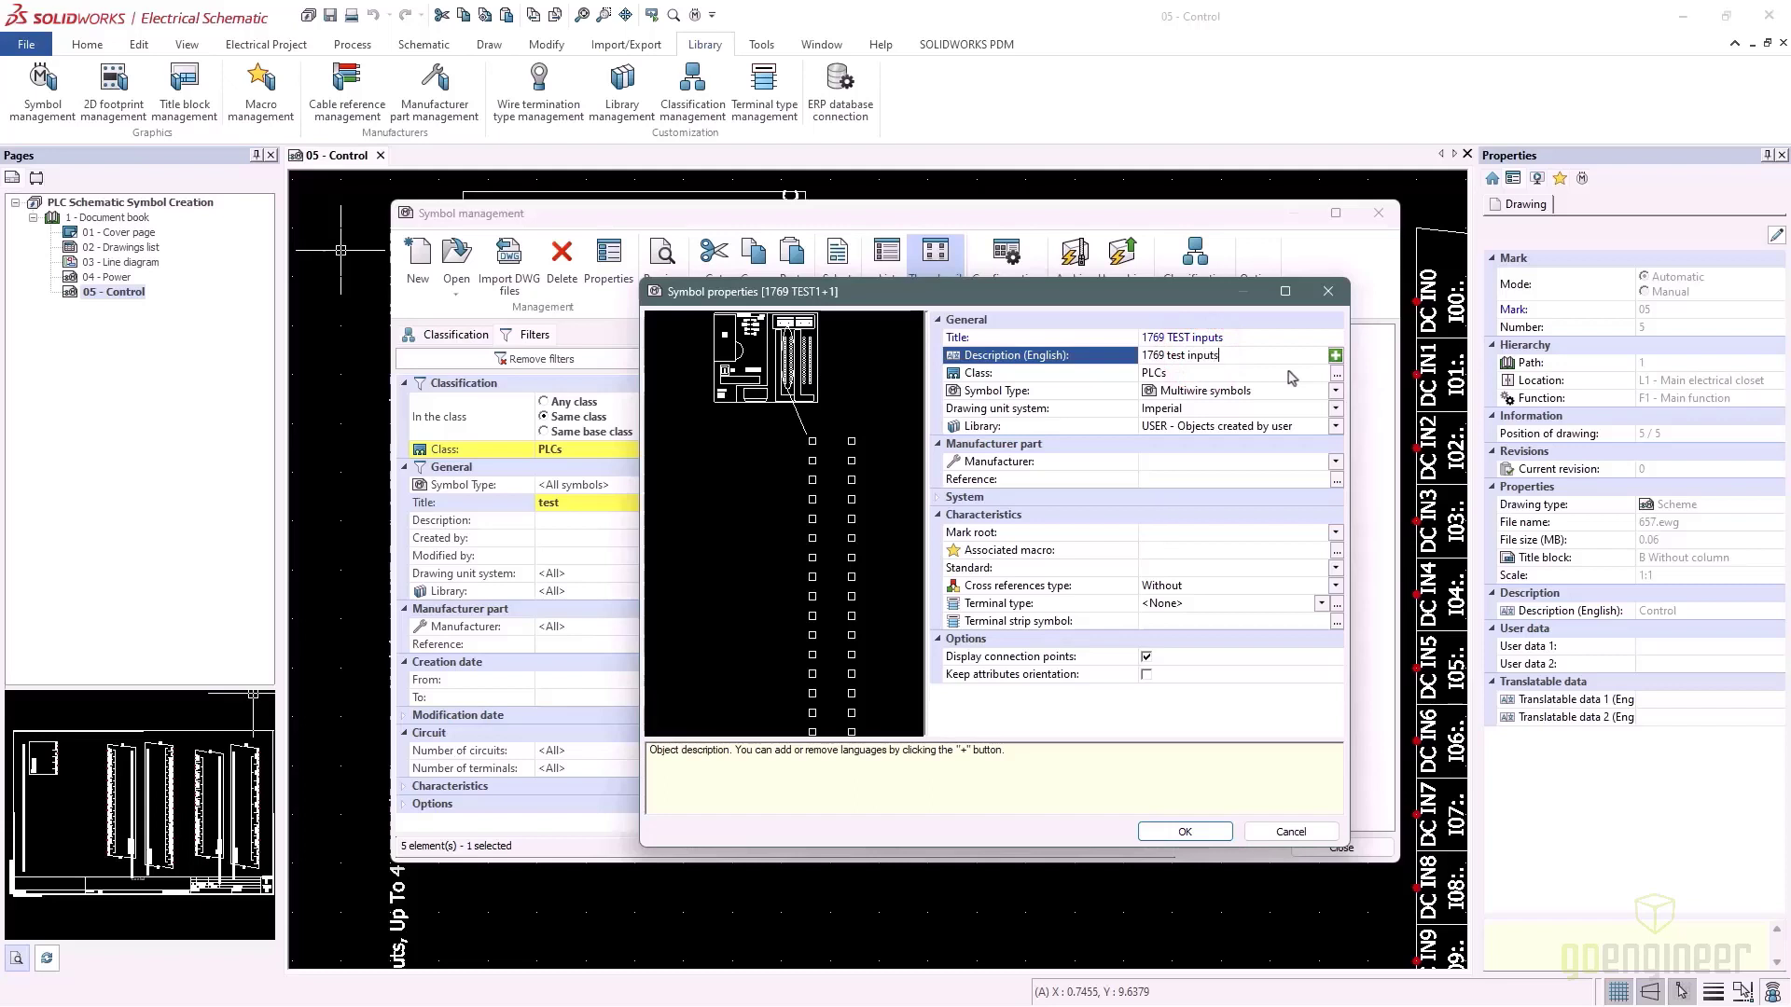
{"action": "left_click", "coordinate": [1196, 832]}
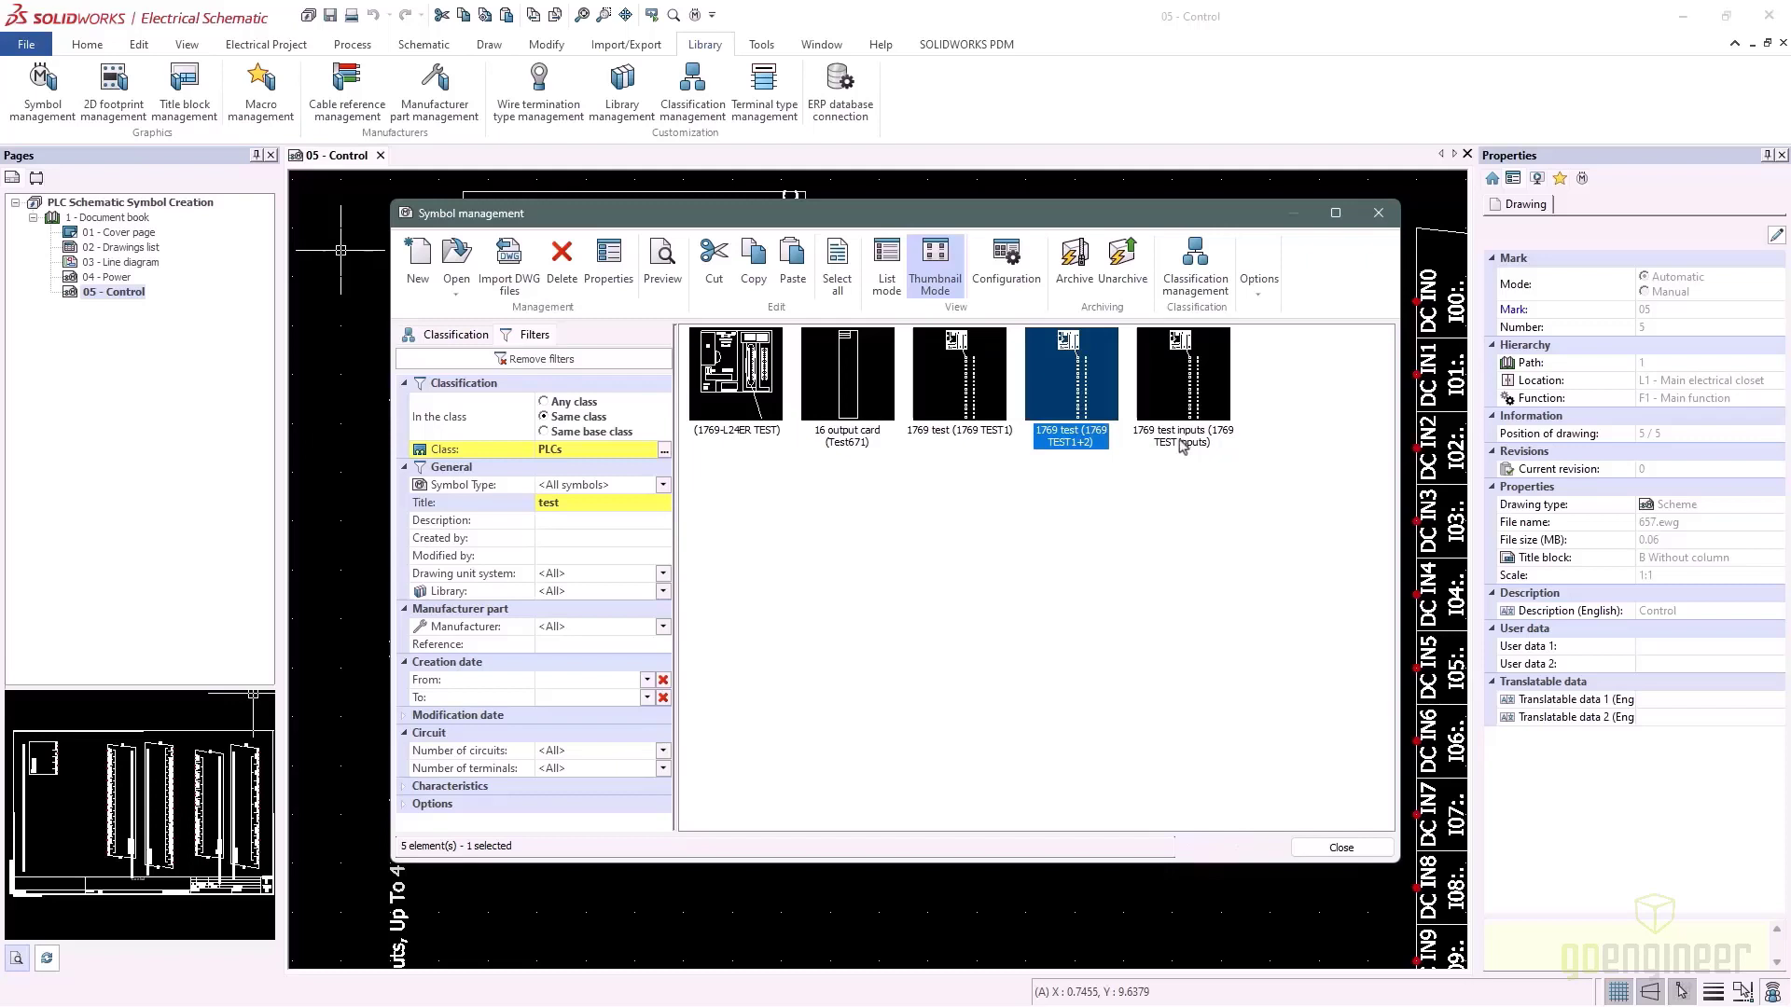
Rename the 1769 TEST1+2 copy to '1769 TEST outputs' with a matching English description
{"action": "right_click", "coordinate": [1063, 432]}
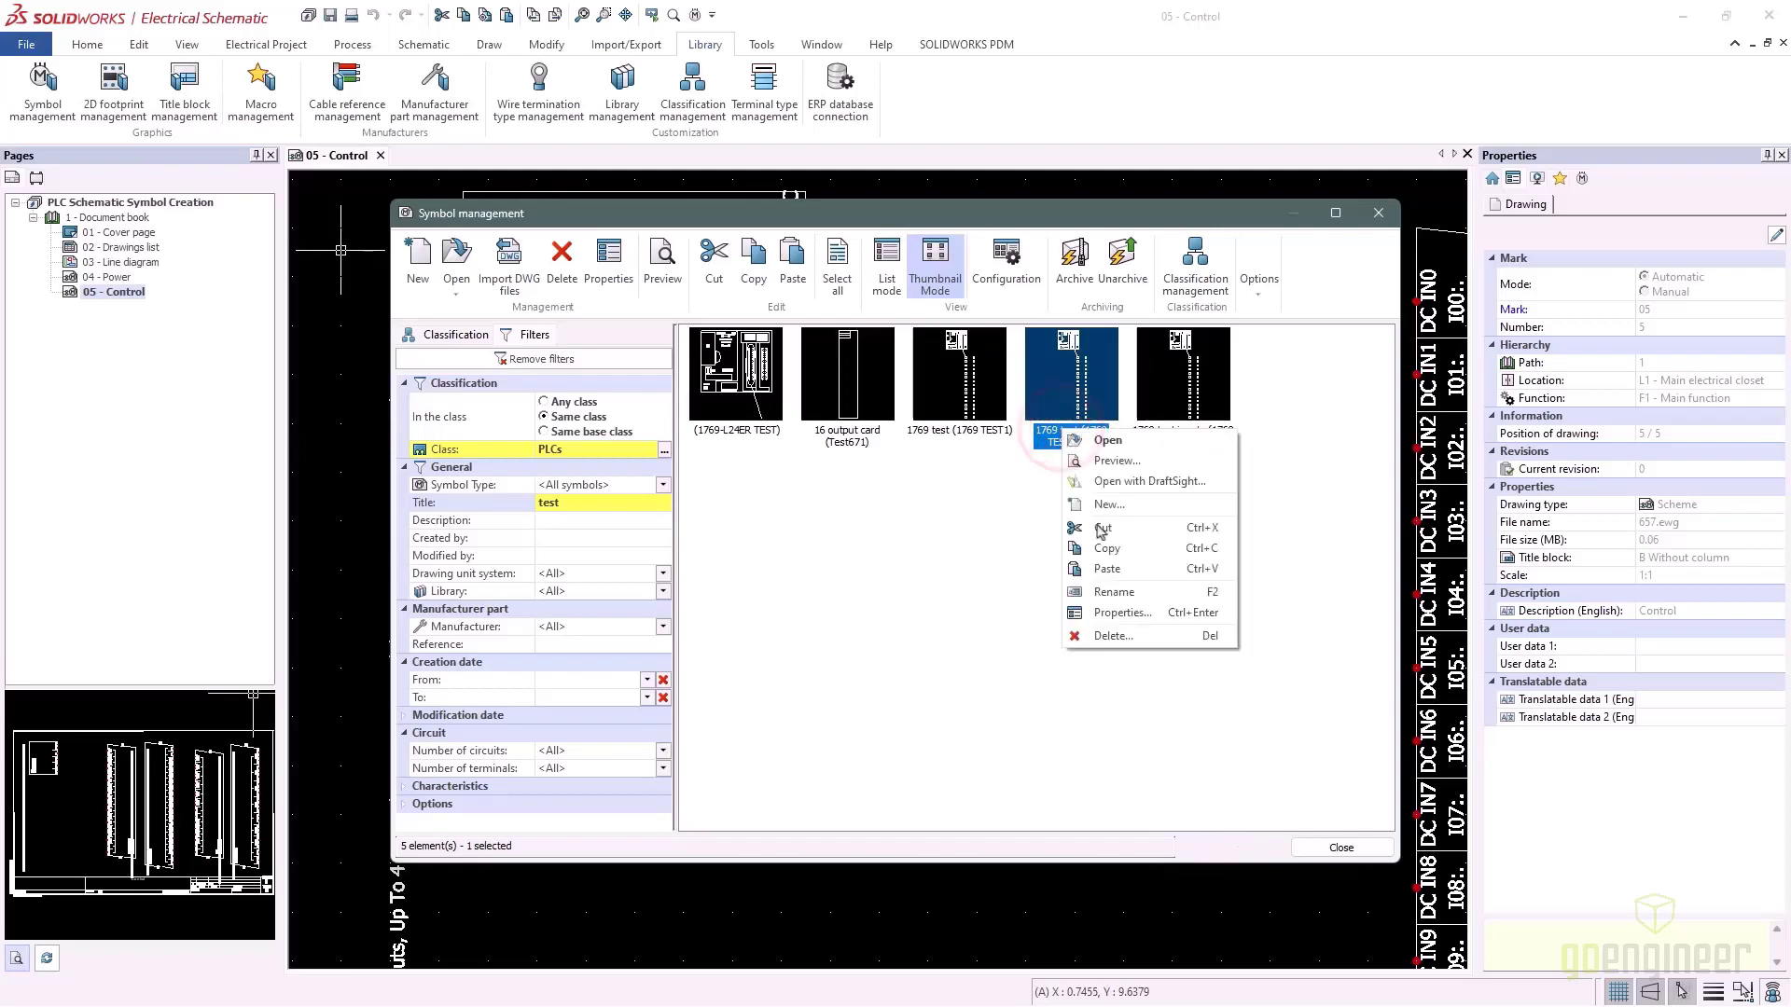
{"action": "left_click", "coordinate": [1122, 613]}
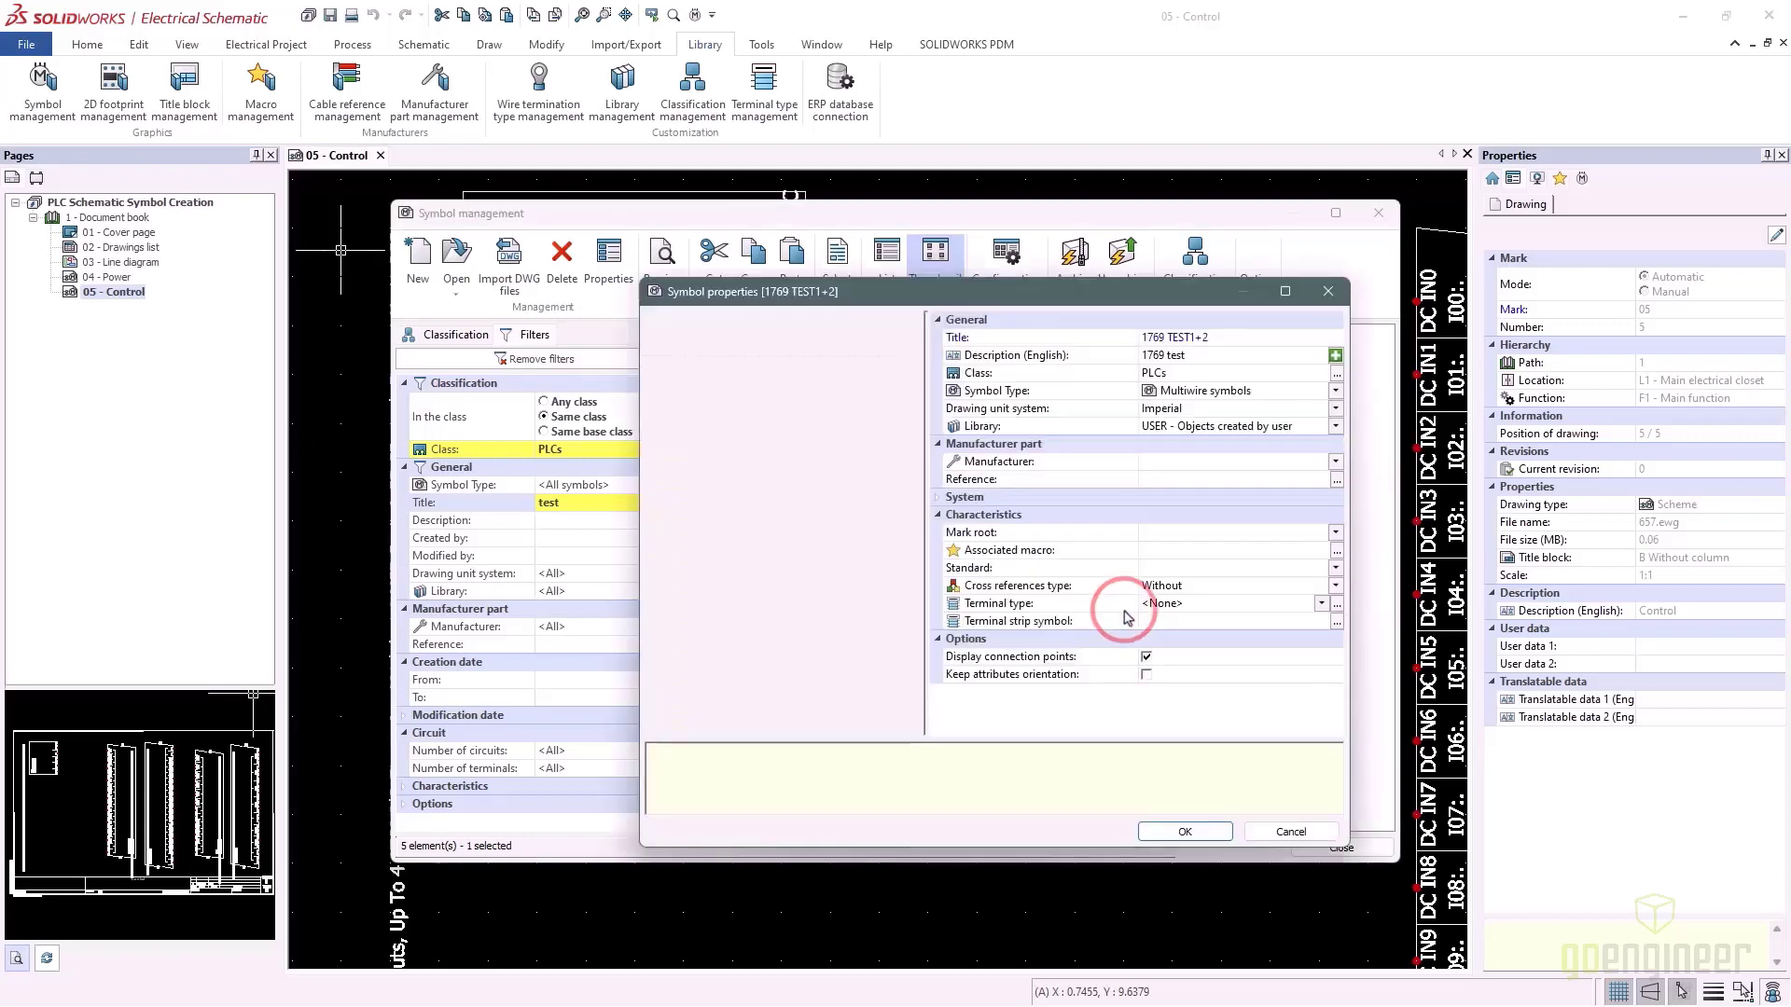
{"action": "left_click", "coordinate": [1236, 337]}
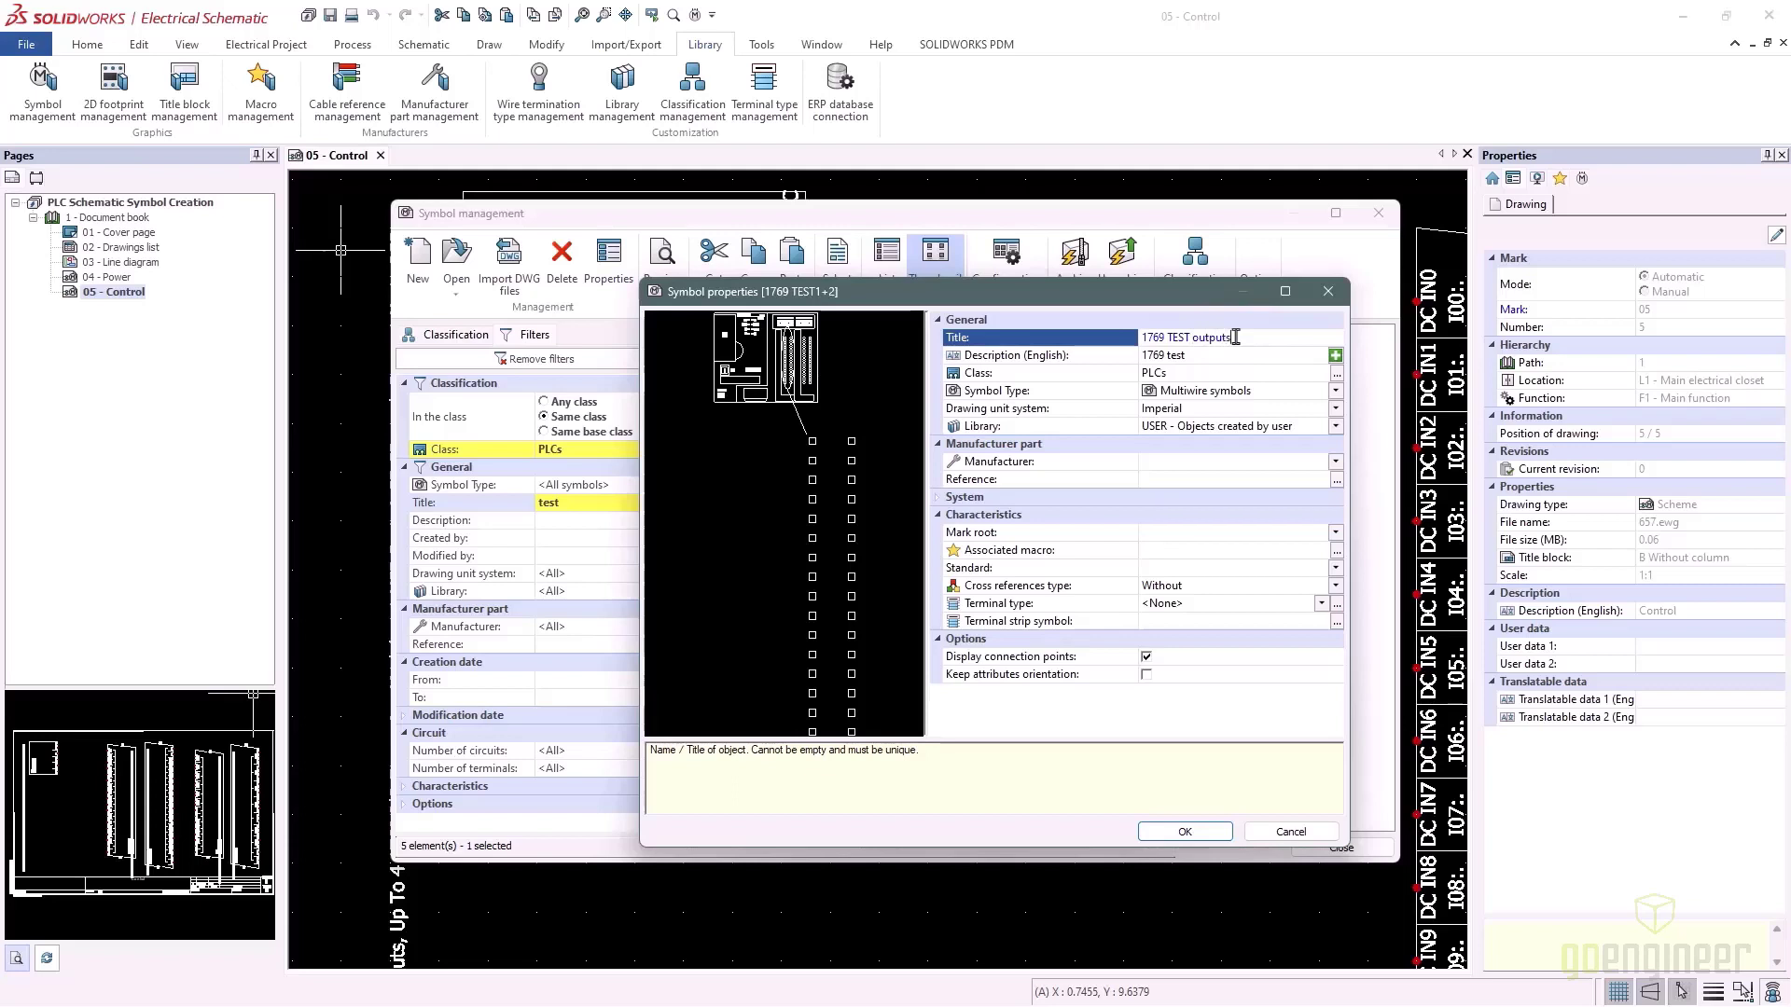
{"action": "left_click", "coordinate": [1243, 358]}
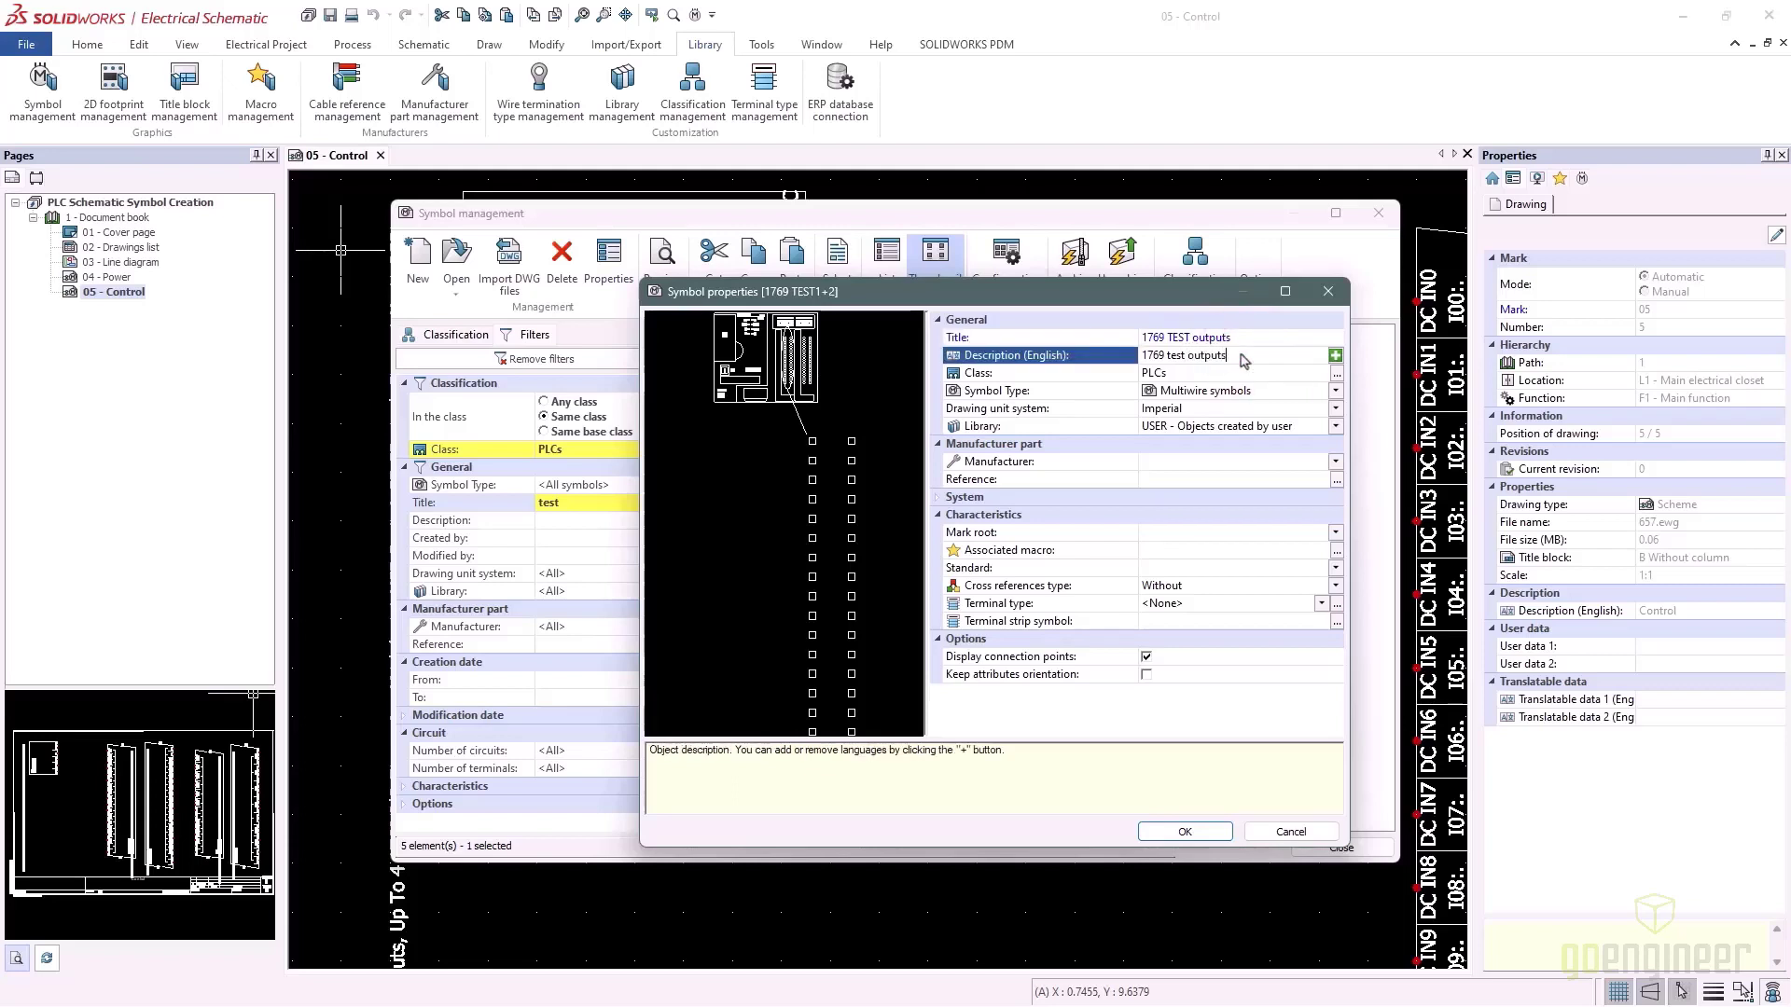
{"action": "left_click", "coordinate": [1201, 833]}
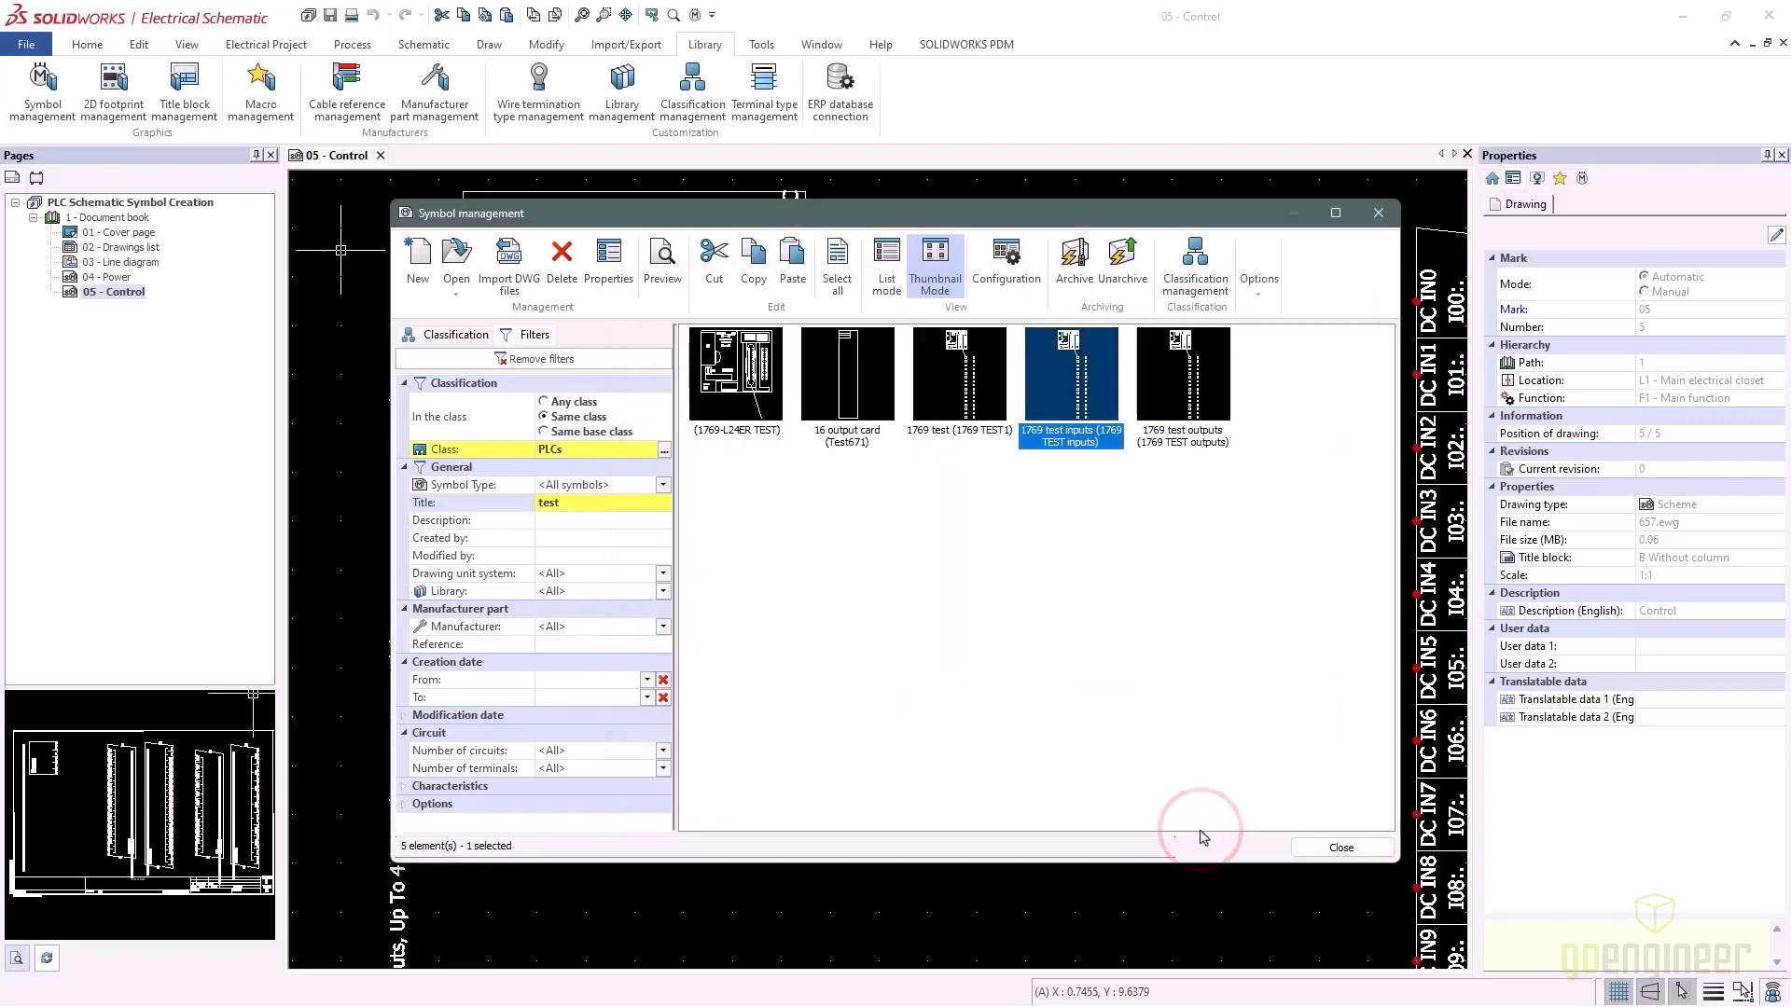
{"action": "right_click", "coordinate": [957, 401]}
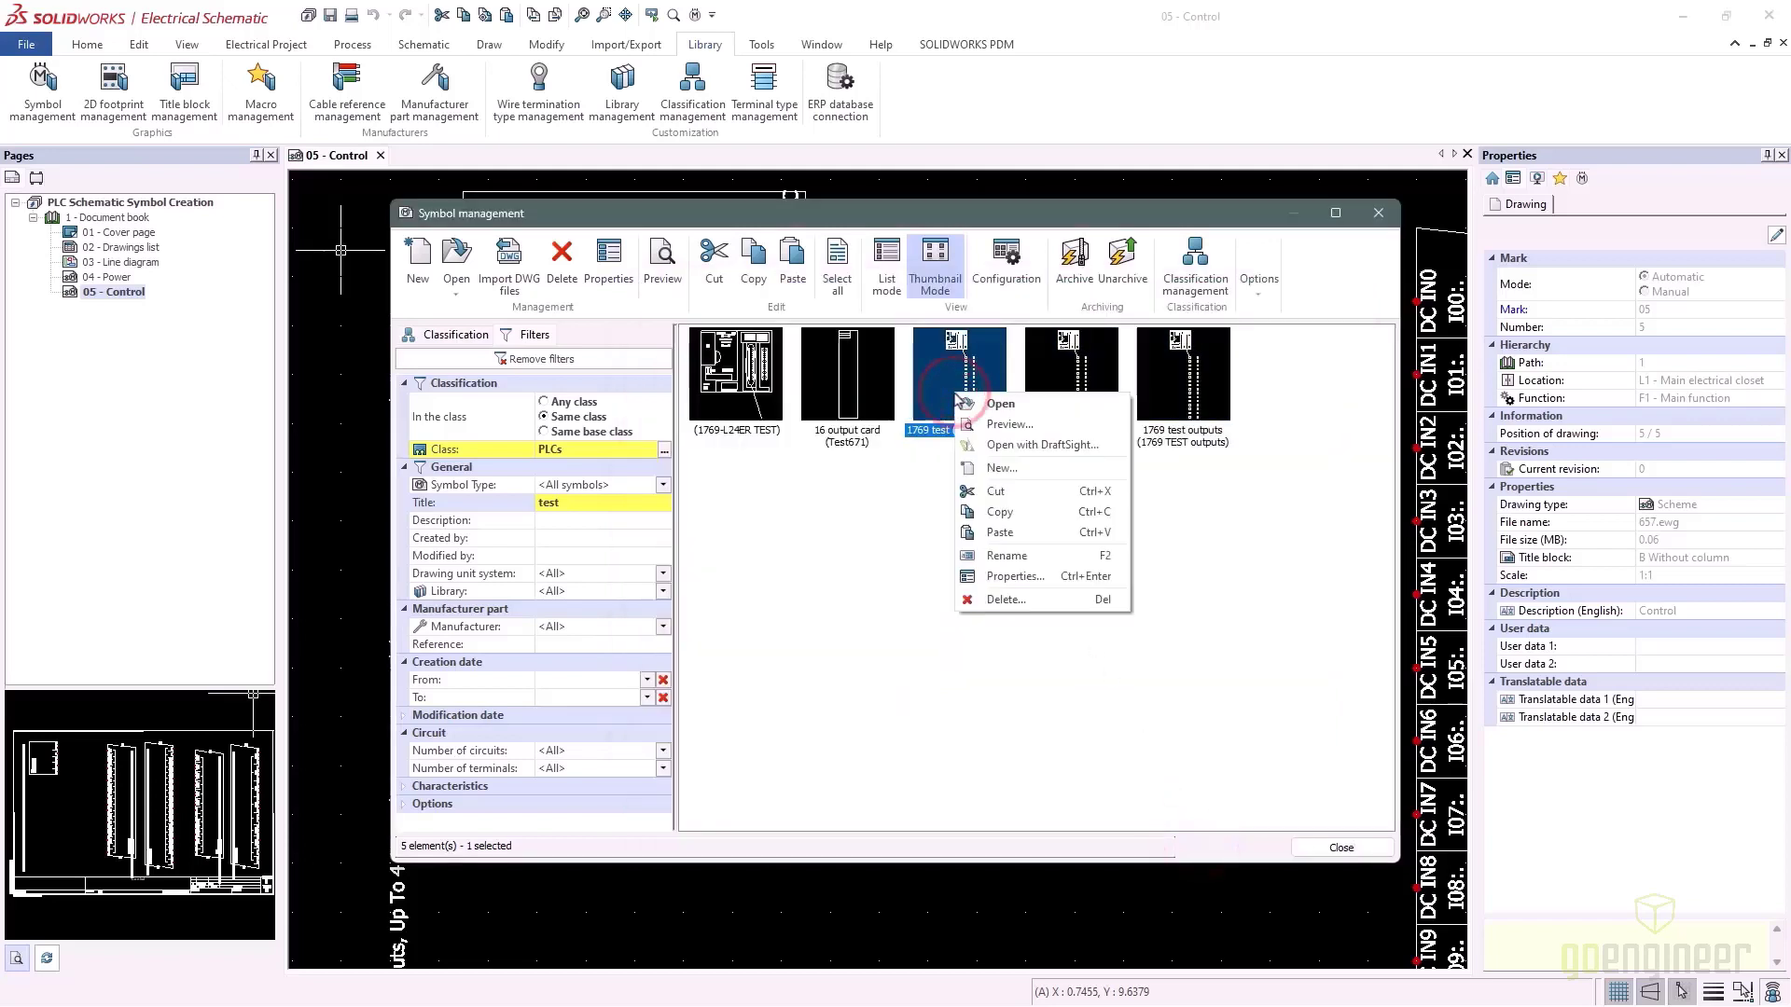
Duplicate the 1769 test symbol and title it '1769 TEST power' with a matching description
{"action": "left_click", "coordinate": [1026, 519]}
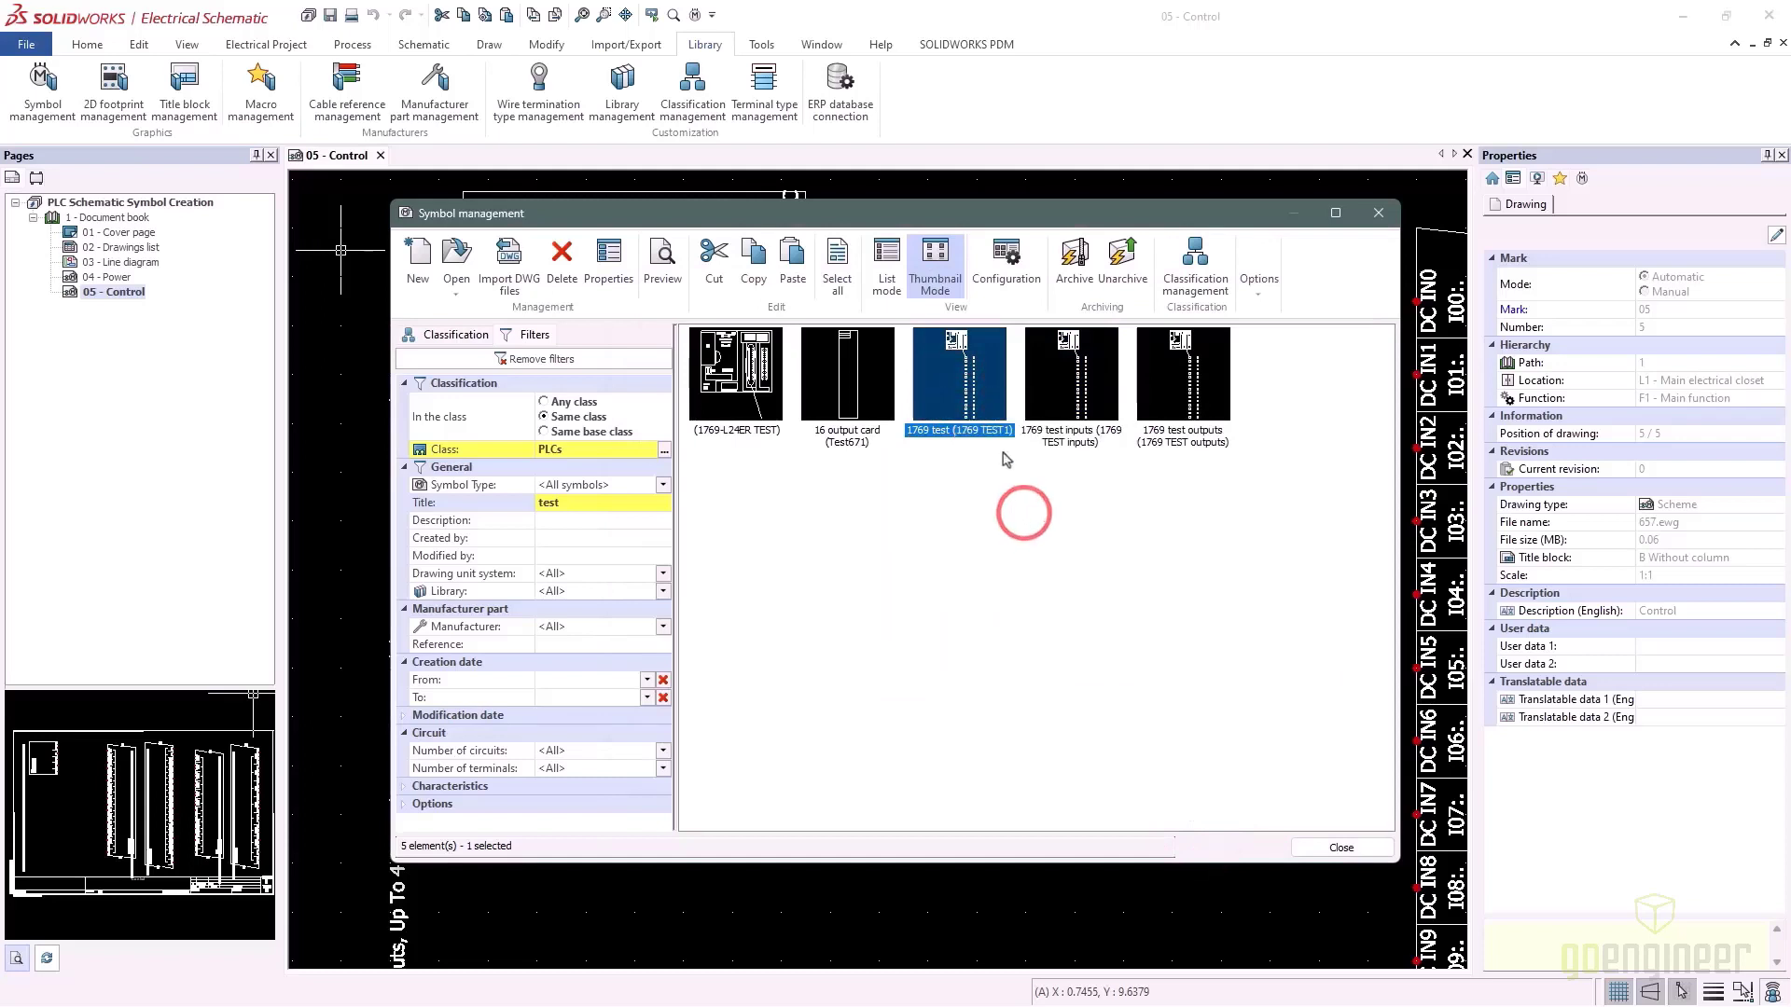
{"action": "right_click", "coordinate": [983, 403]}
{"action": "left_click", "coordinate": [1036, 538]}
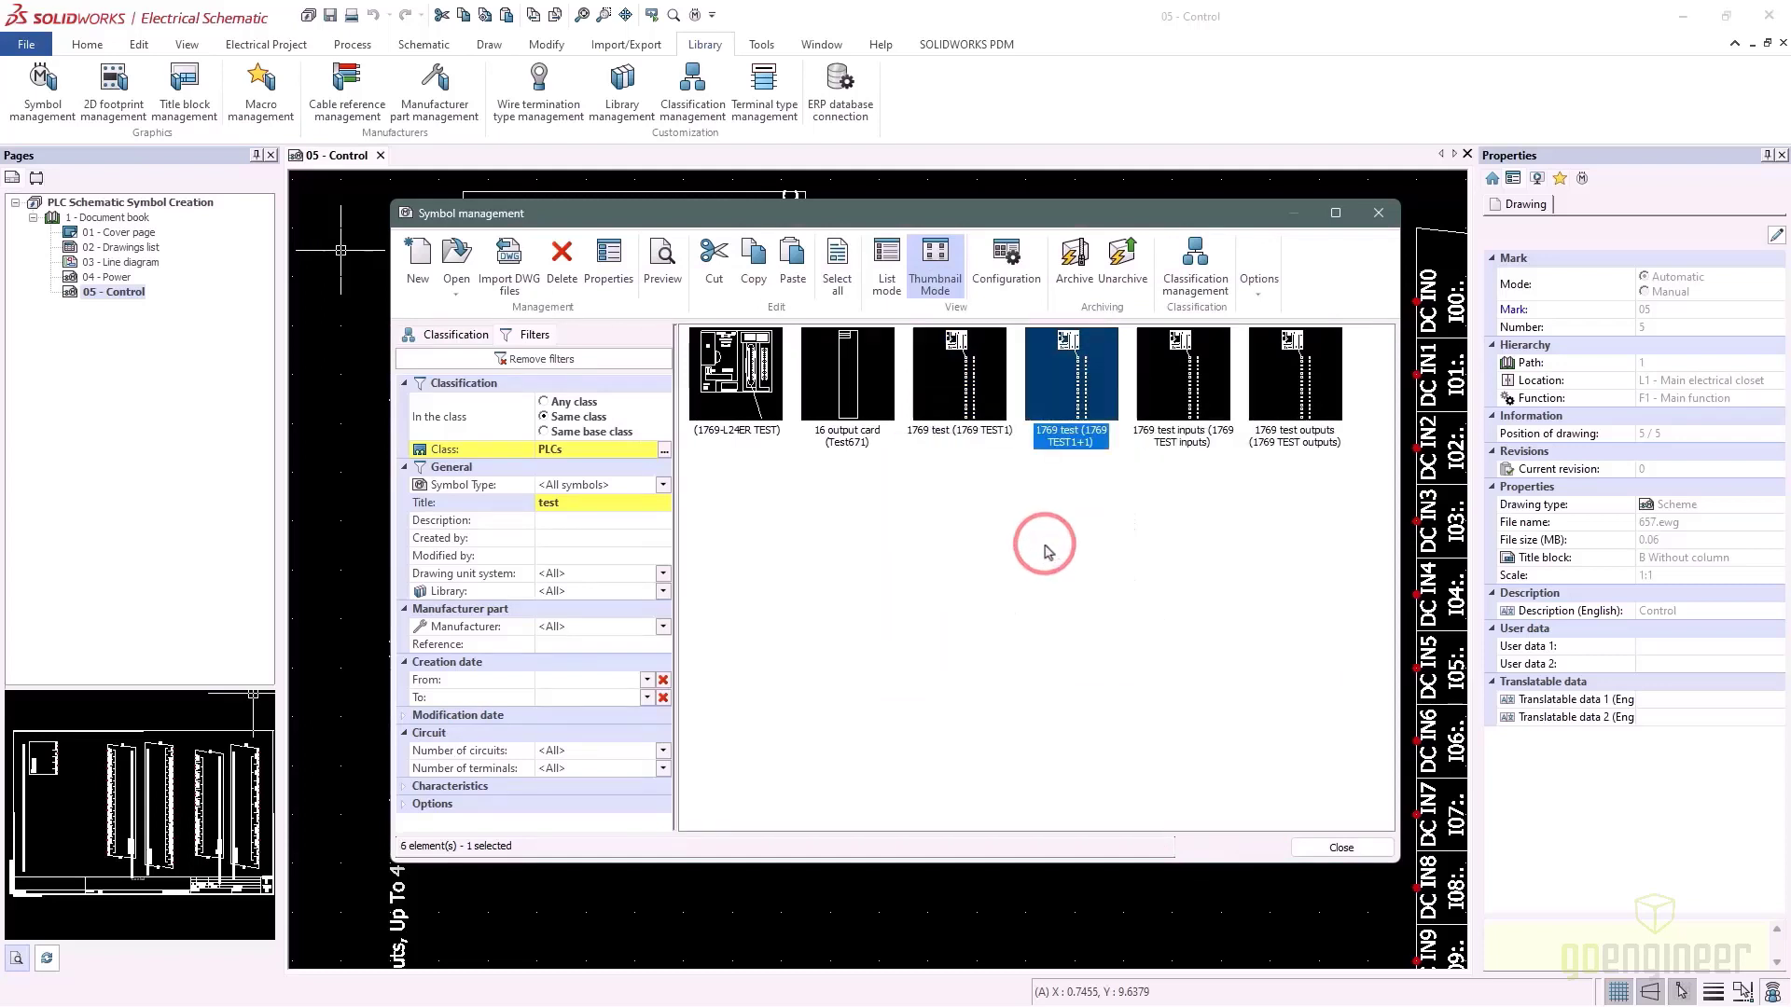
{"action": "right_click", "coordinate": [1057, 440]}
{"action": "left_click", "coordinate": [1116, 620]}
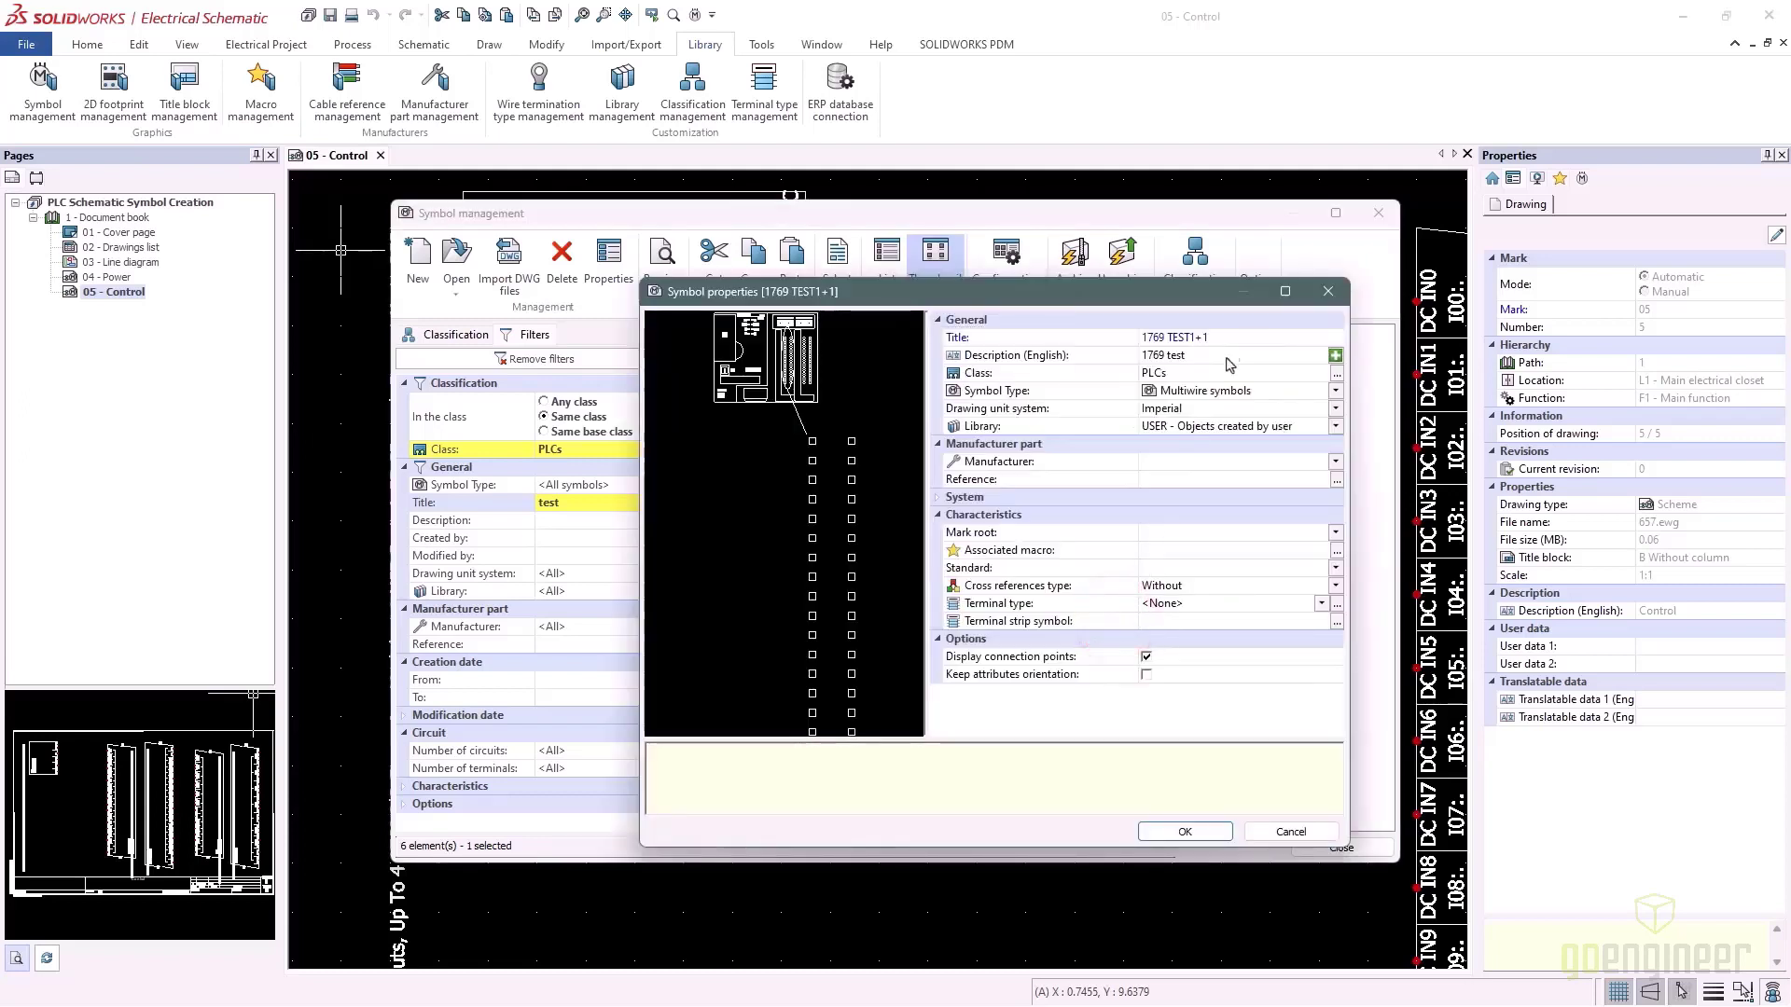
{"action": "left_click", "coordinate": [1234, 337]}
{"action": "key", "text": "BackSpace"}
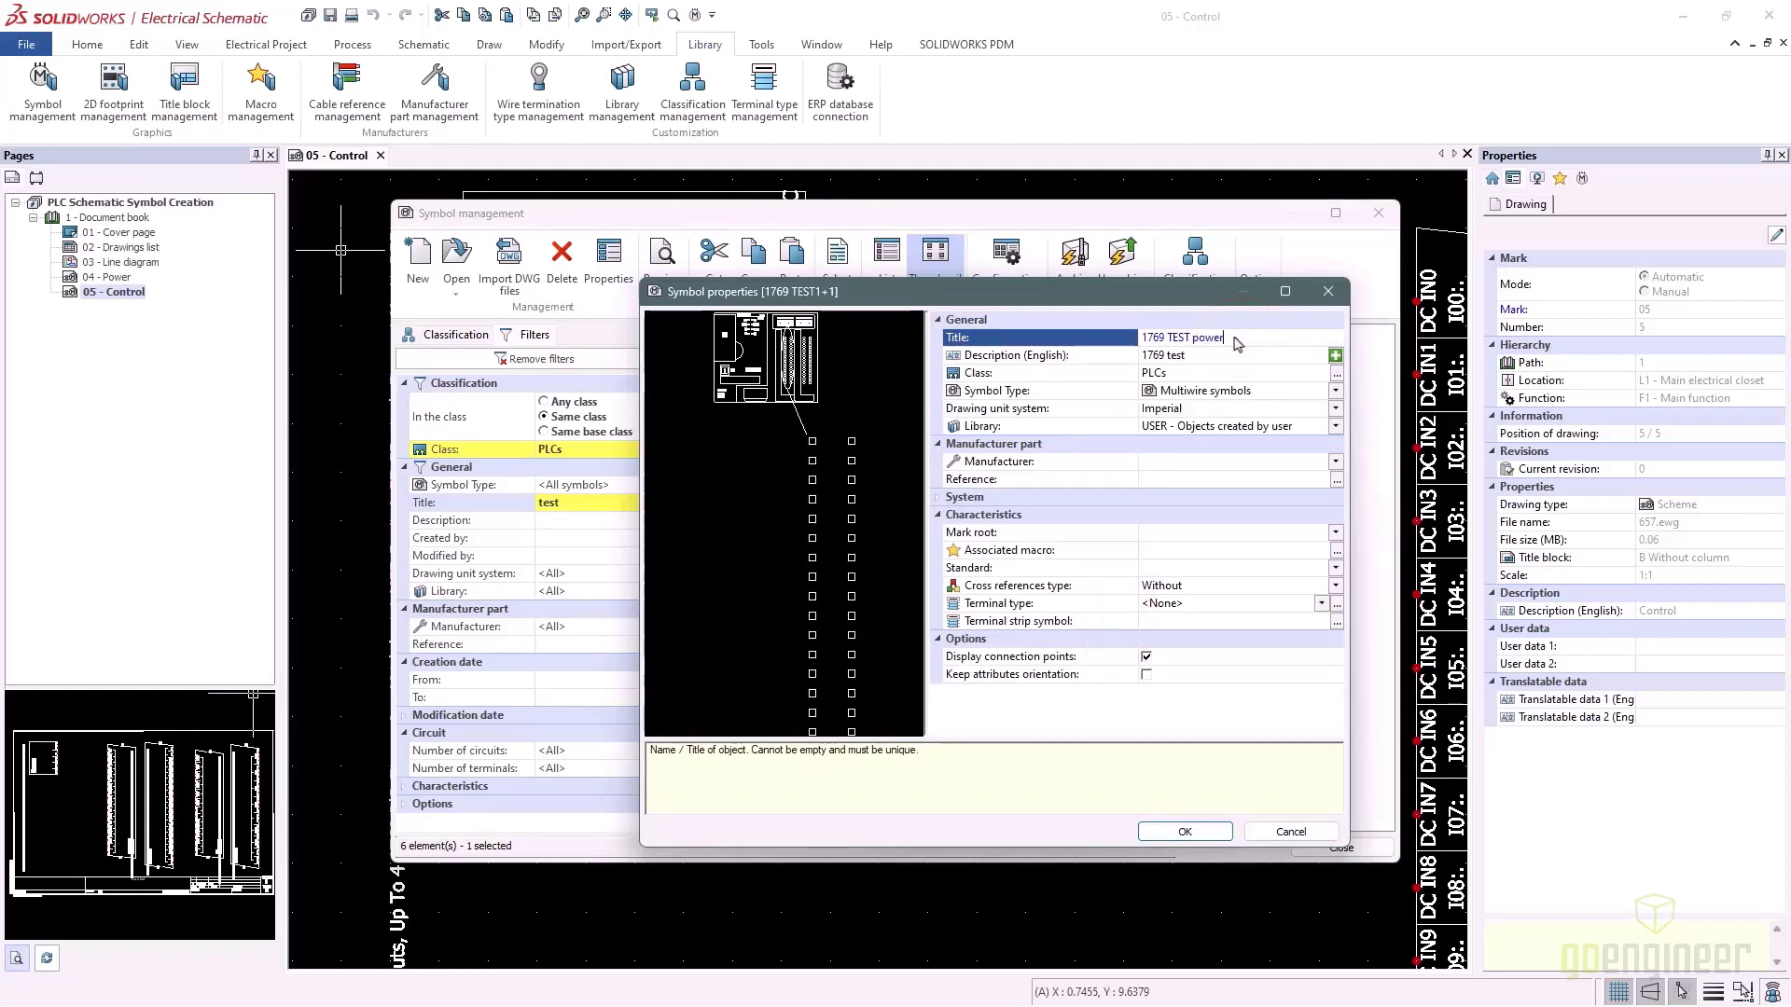
{"action": "left_click", "coordinate": [1212, 355]}
{"action": "type", "text": "power"}
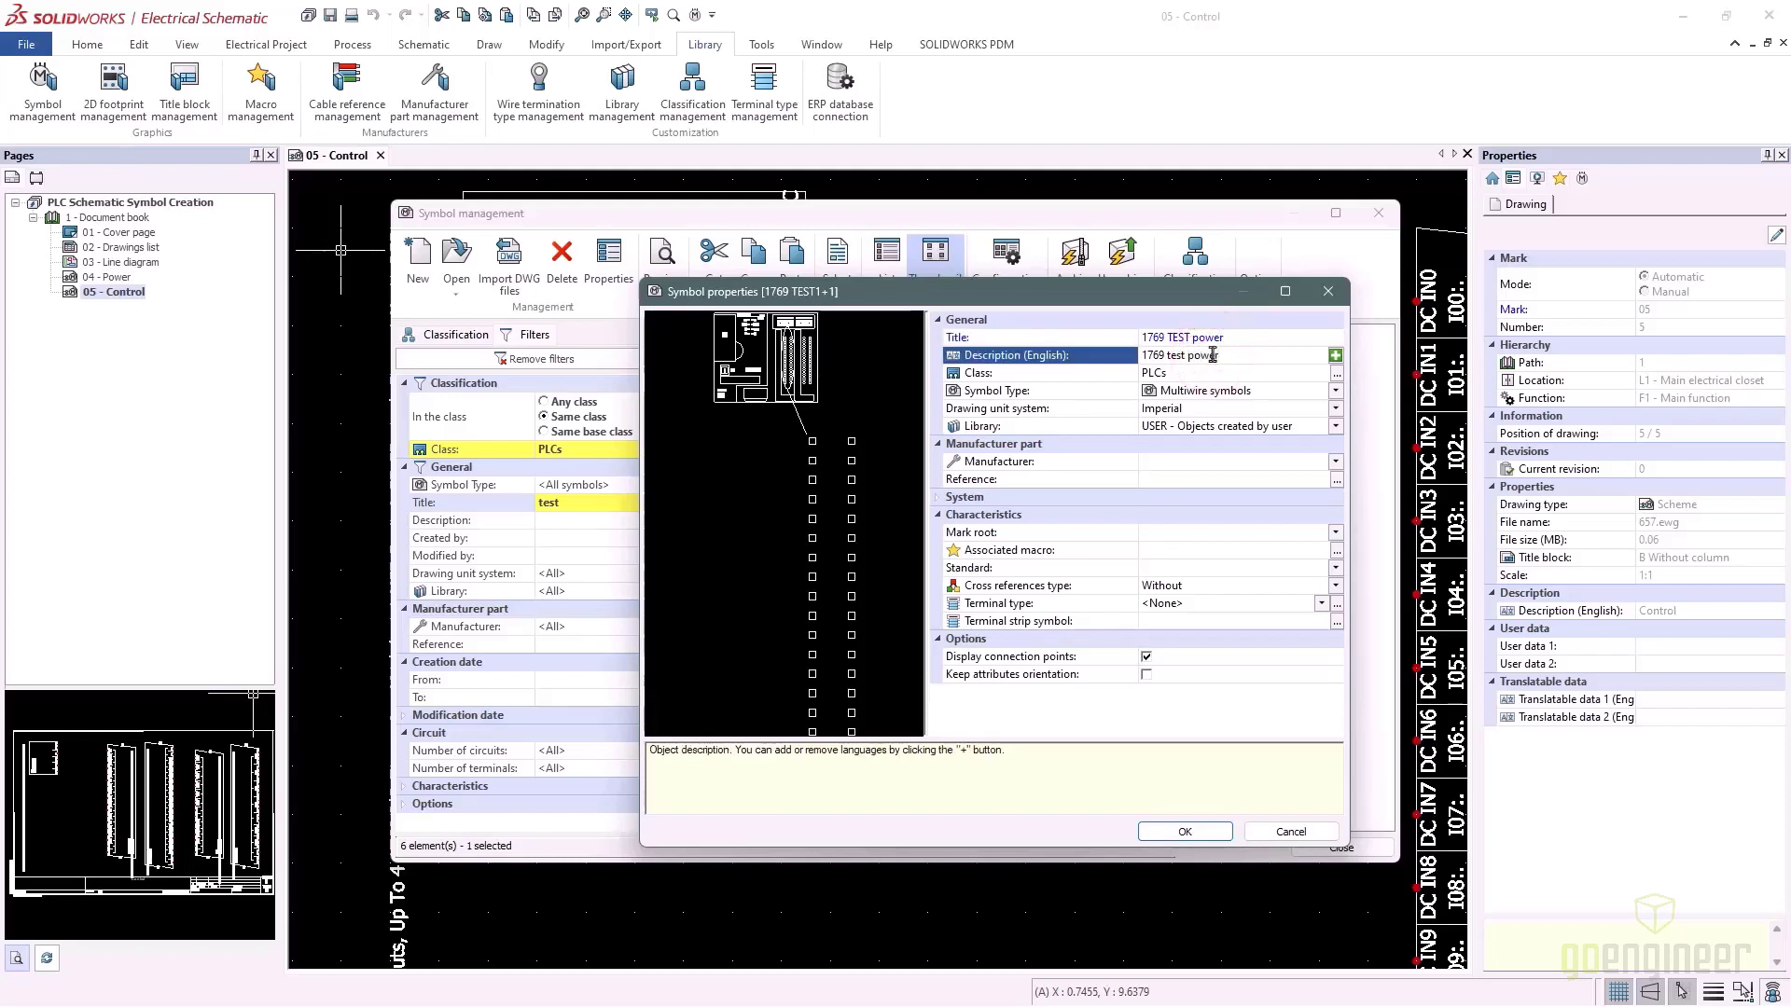
{"action": "left_click", "coordinate": [1198, 834]}
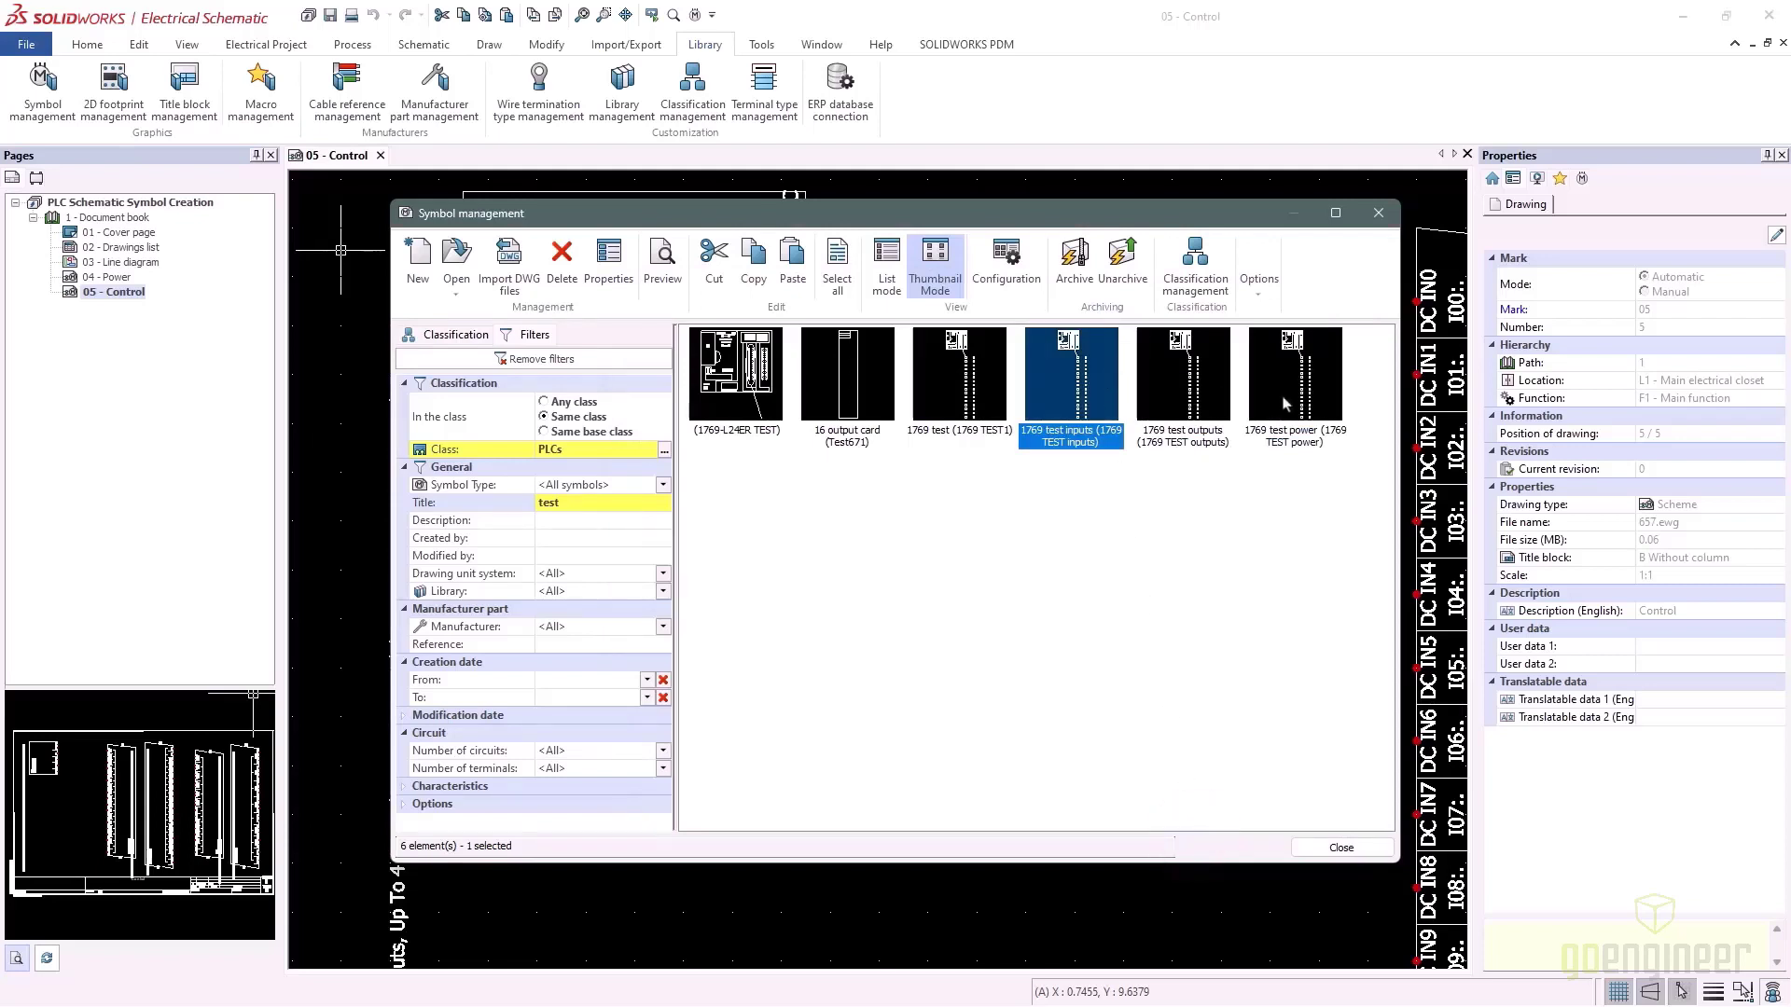
Open the 1769 TEST power symbol drawing, then return to the 05 - Control page
{"action": "left_click", "coordinate": [1285, 403]}
{"action": "double_click", "coordinate": [1284, 403]}
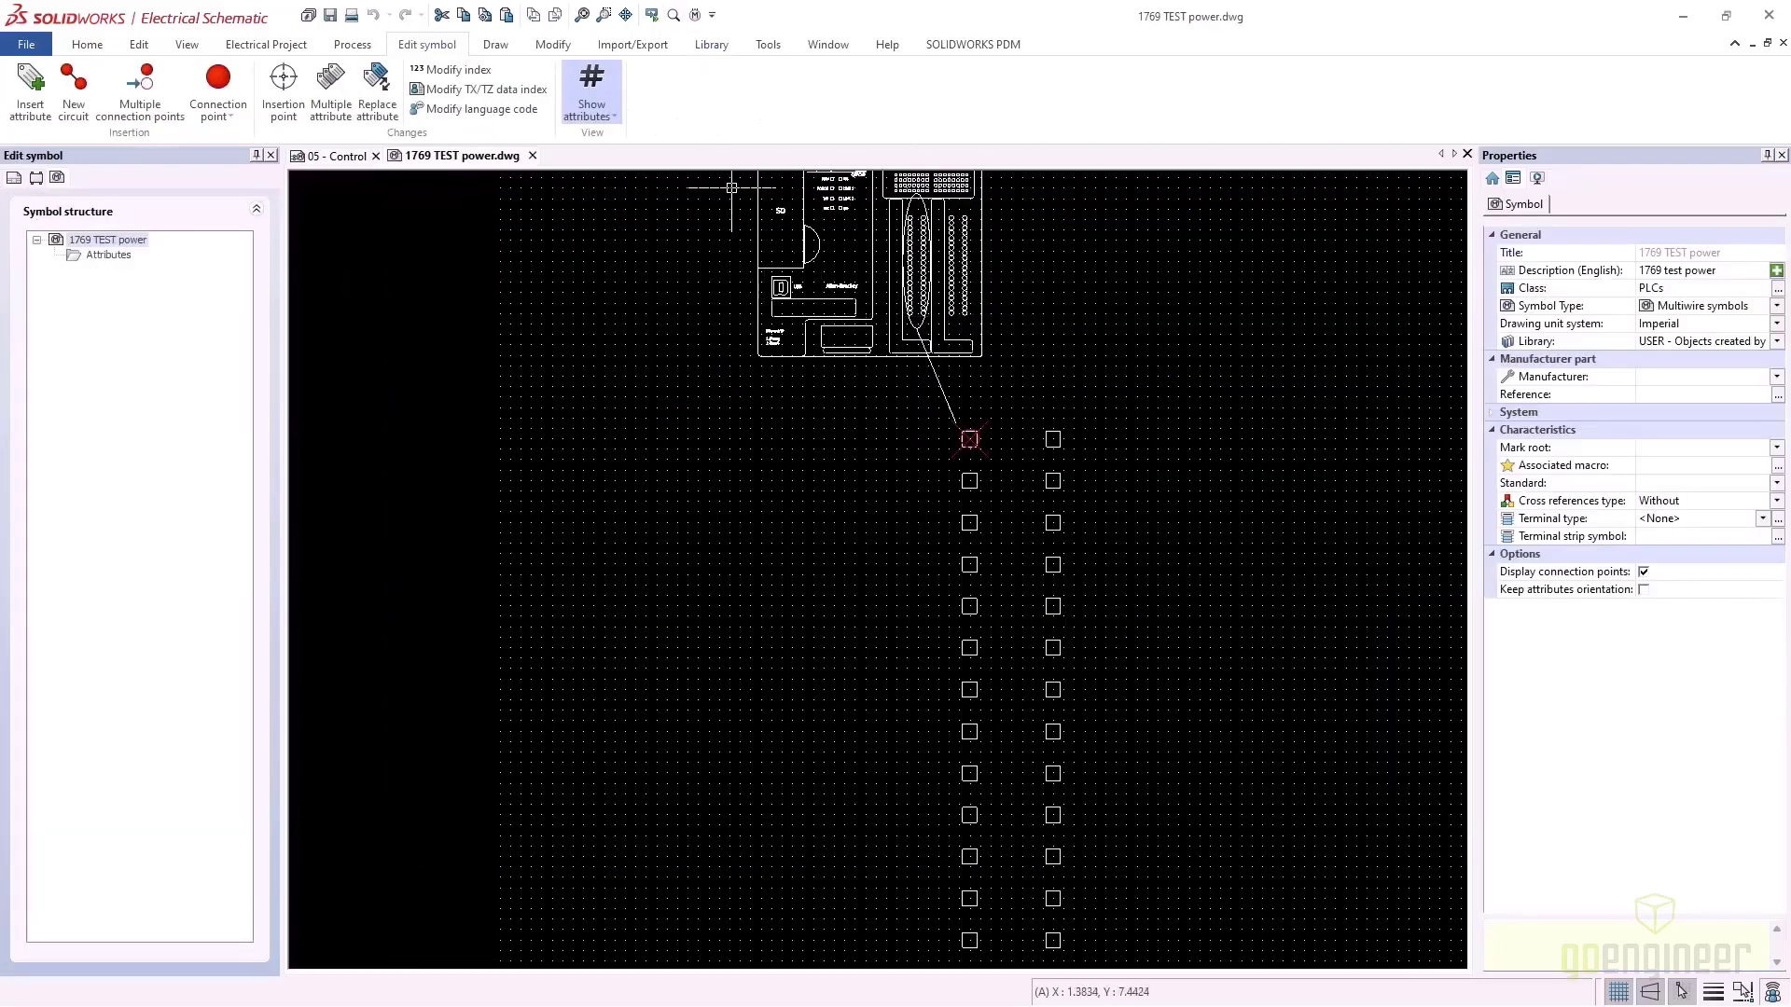
{"action": "left_click", "coordinate": [353, 155]}
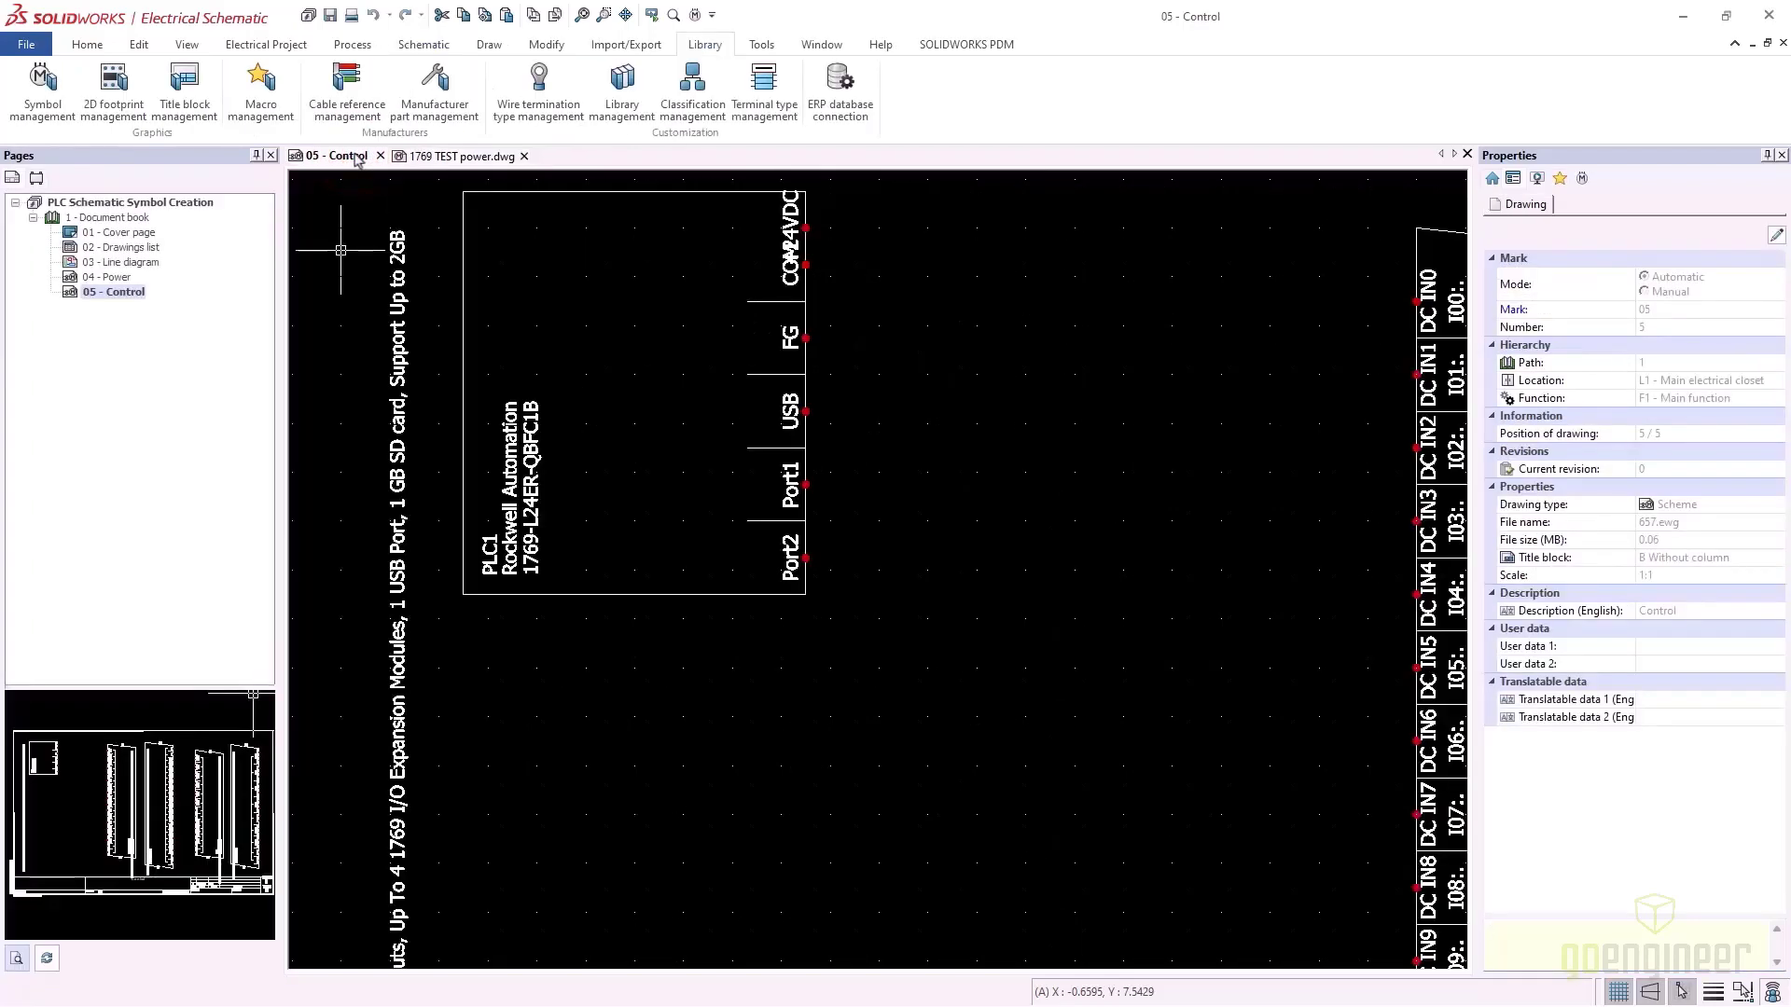
Add the Control-page PLC symbol to the library with the title 'PLC TEMP POWER'
{"action": "left_click", "coordinate": [464, 392]}
{"action": "right_click", "coordinate": [464, 392]}
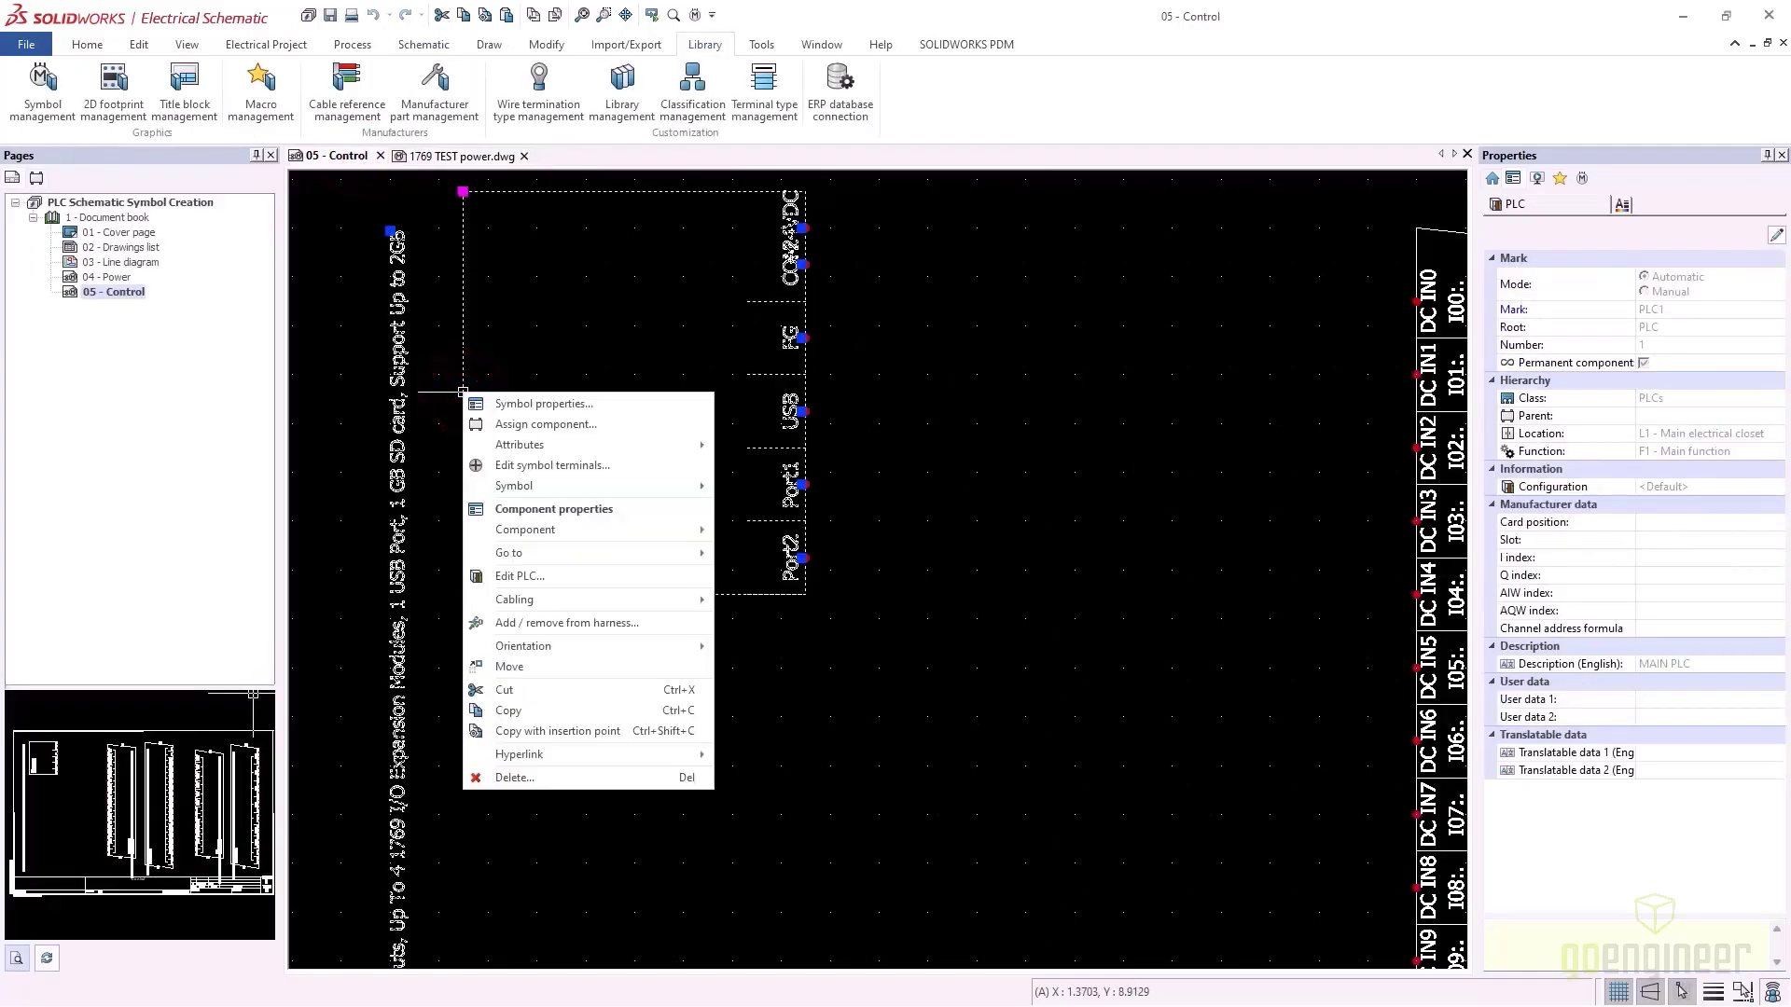
{"action": "left_click", "coordinate": [520, 485]}
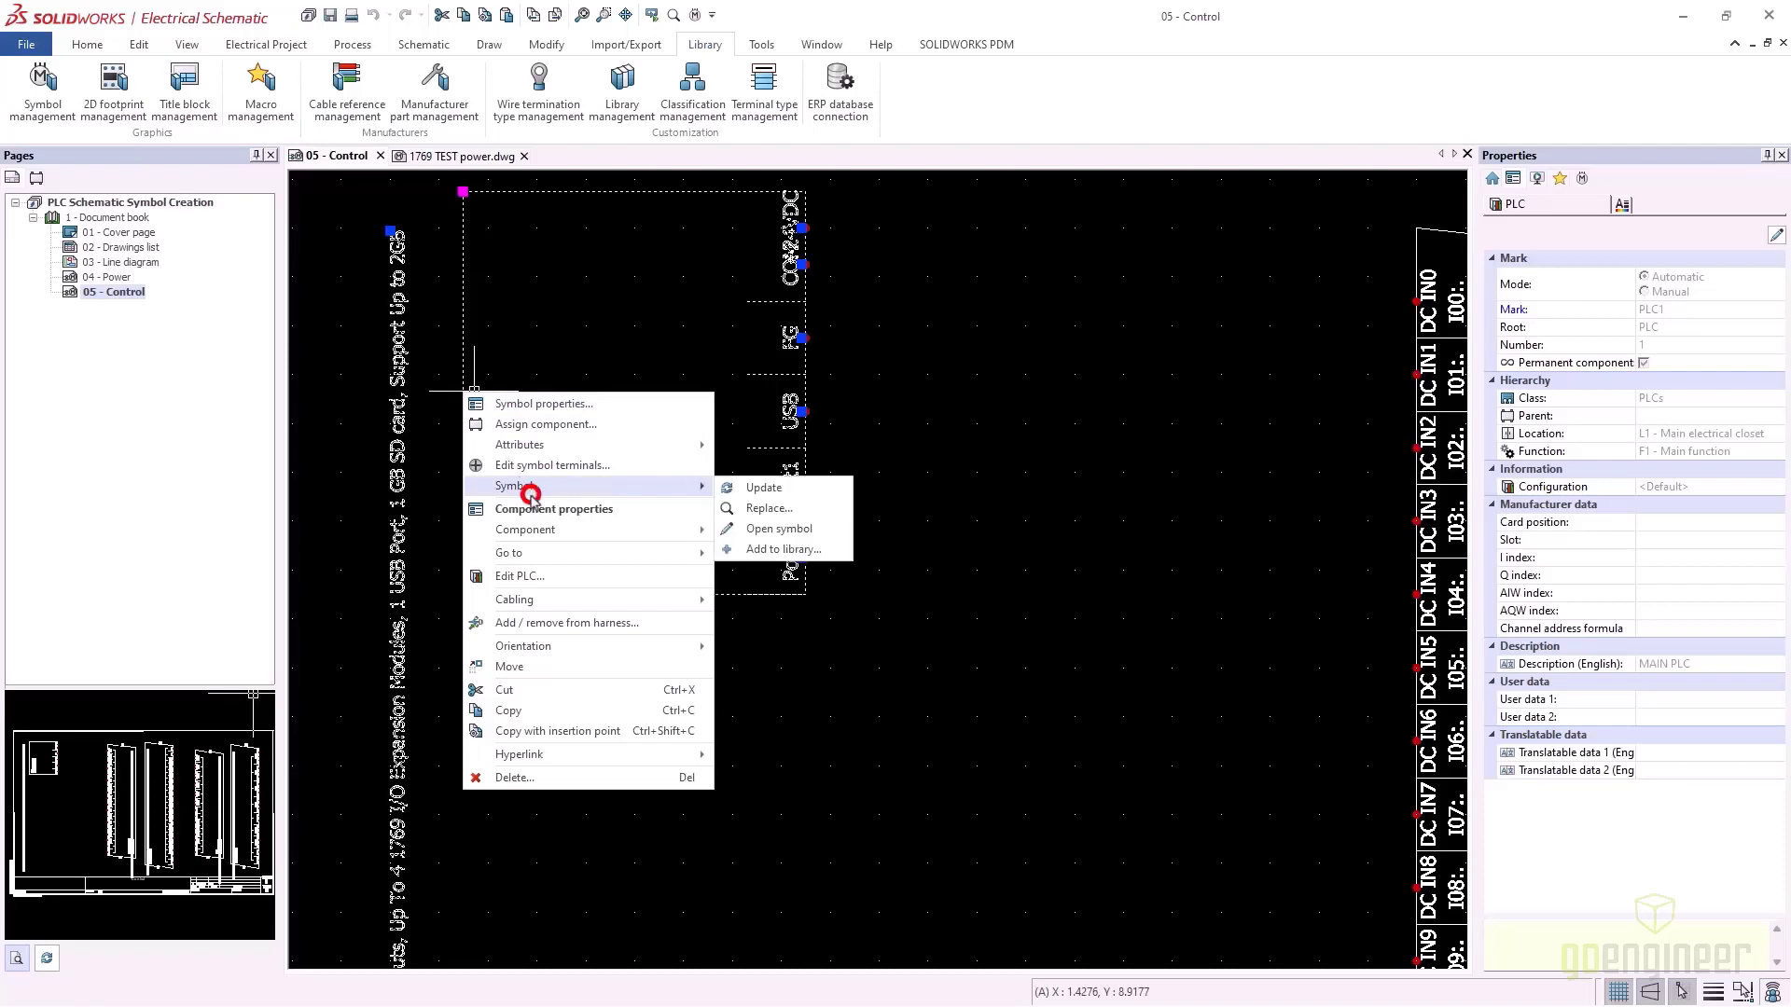
{"action": "left_click", "coordinate": [755, 550]}
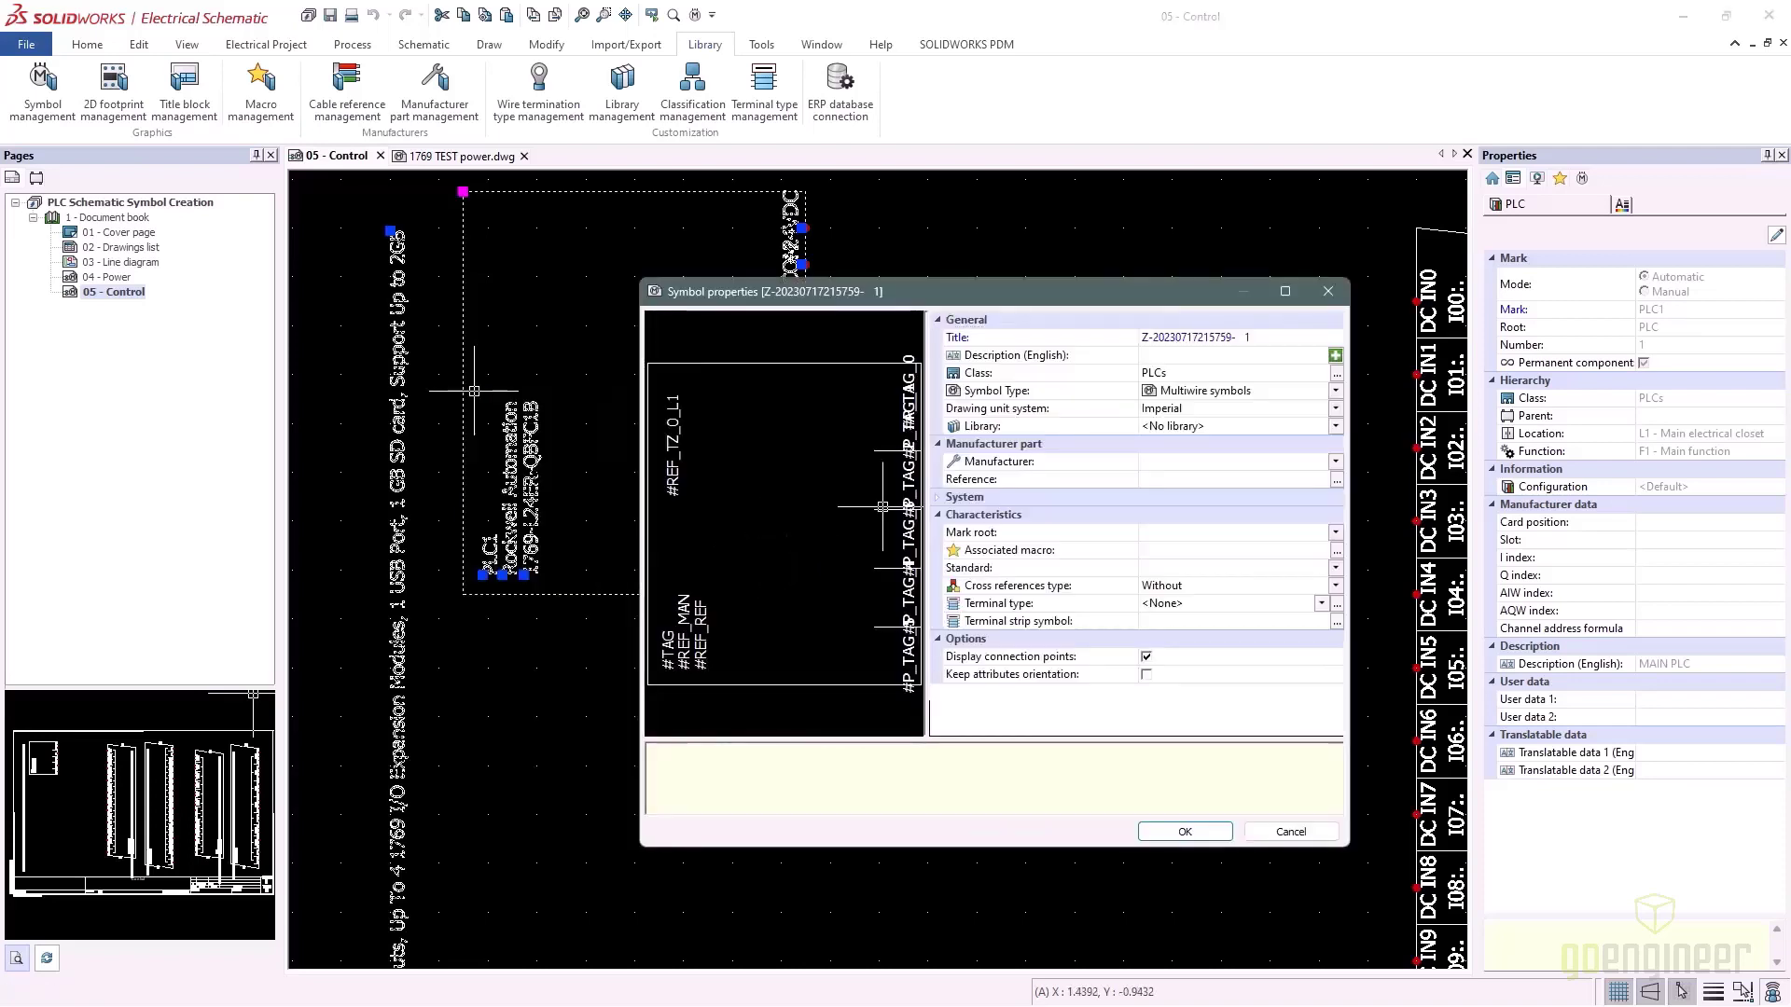
{"action": "left_click", "coordinate": [1271, 342]}
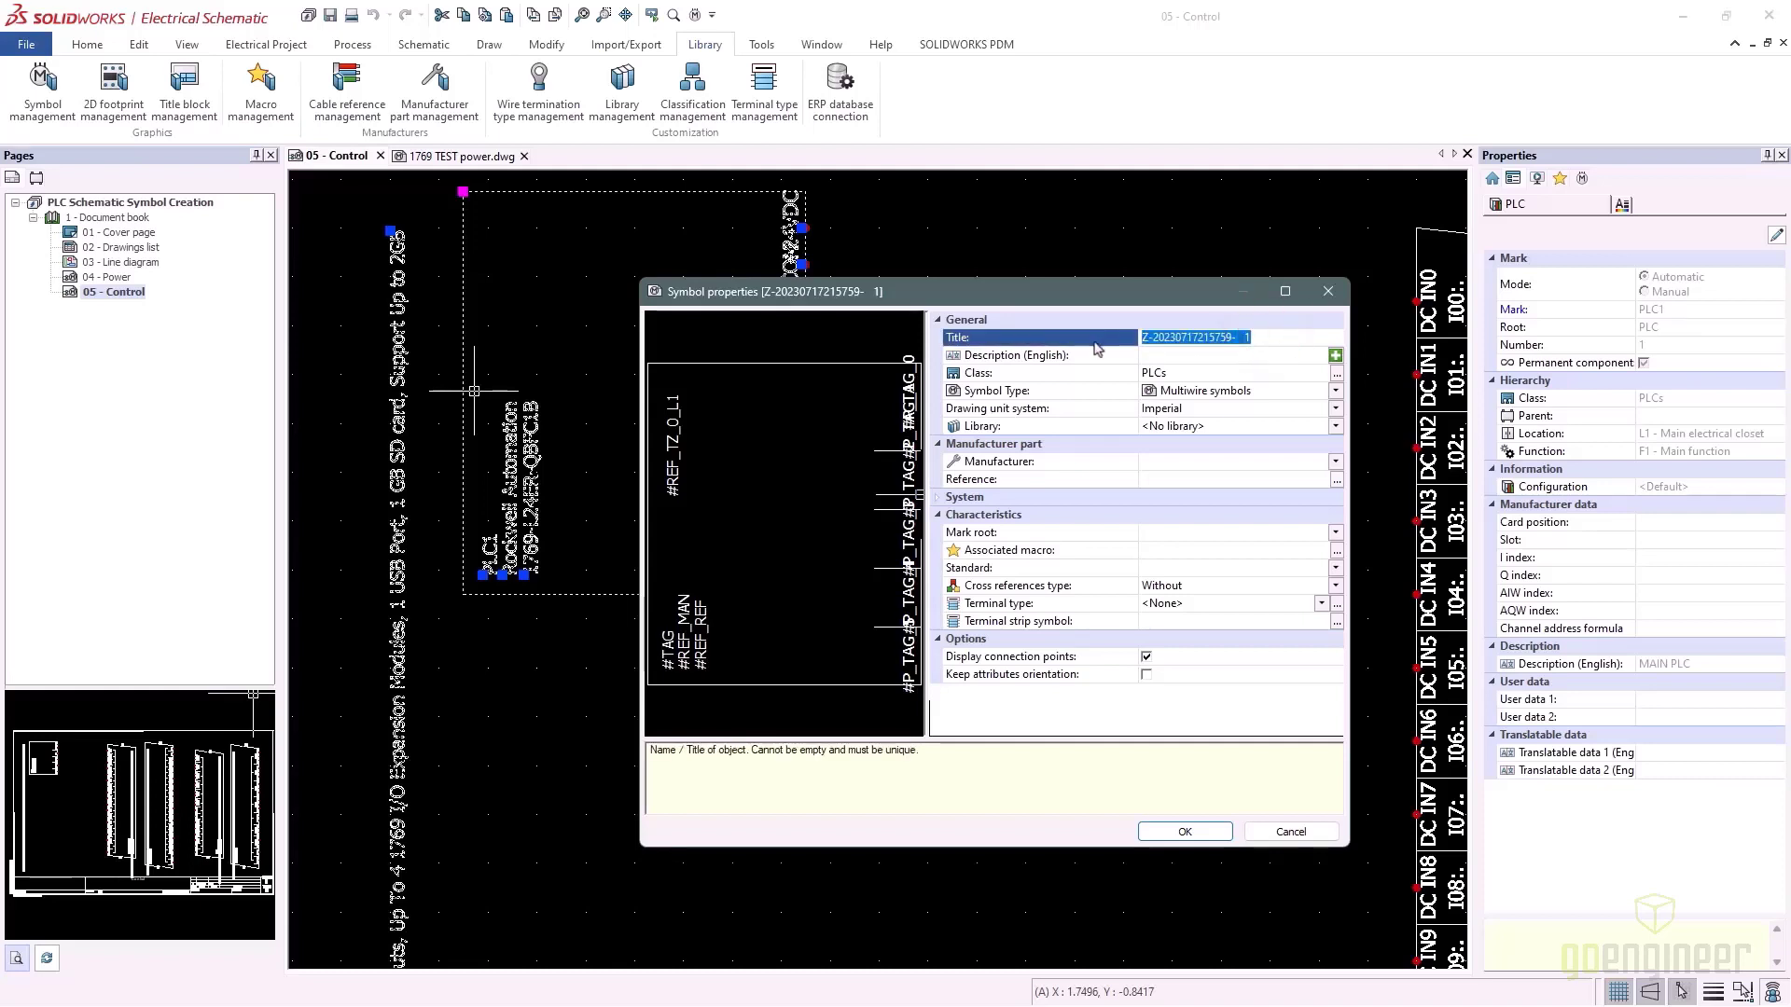
{"action": "type", "text": "PLC TEMP POWER"}
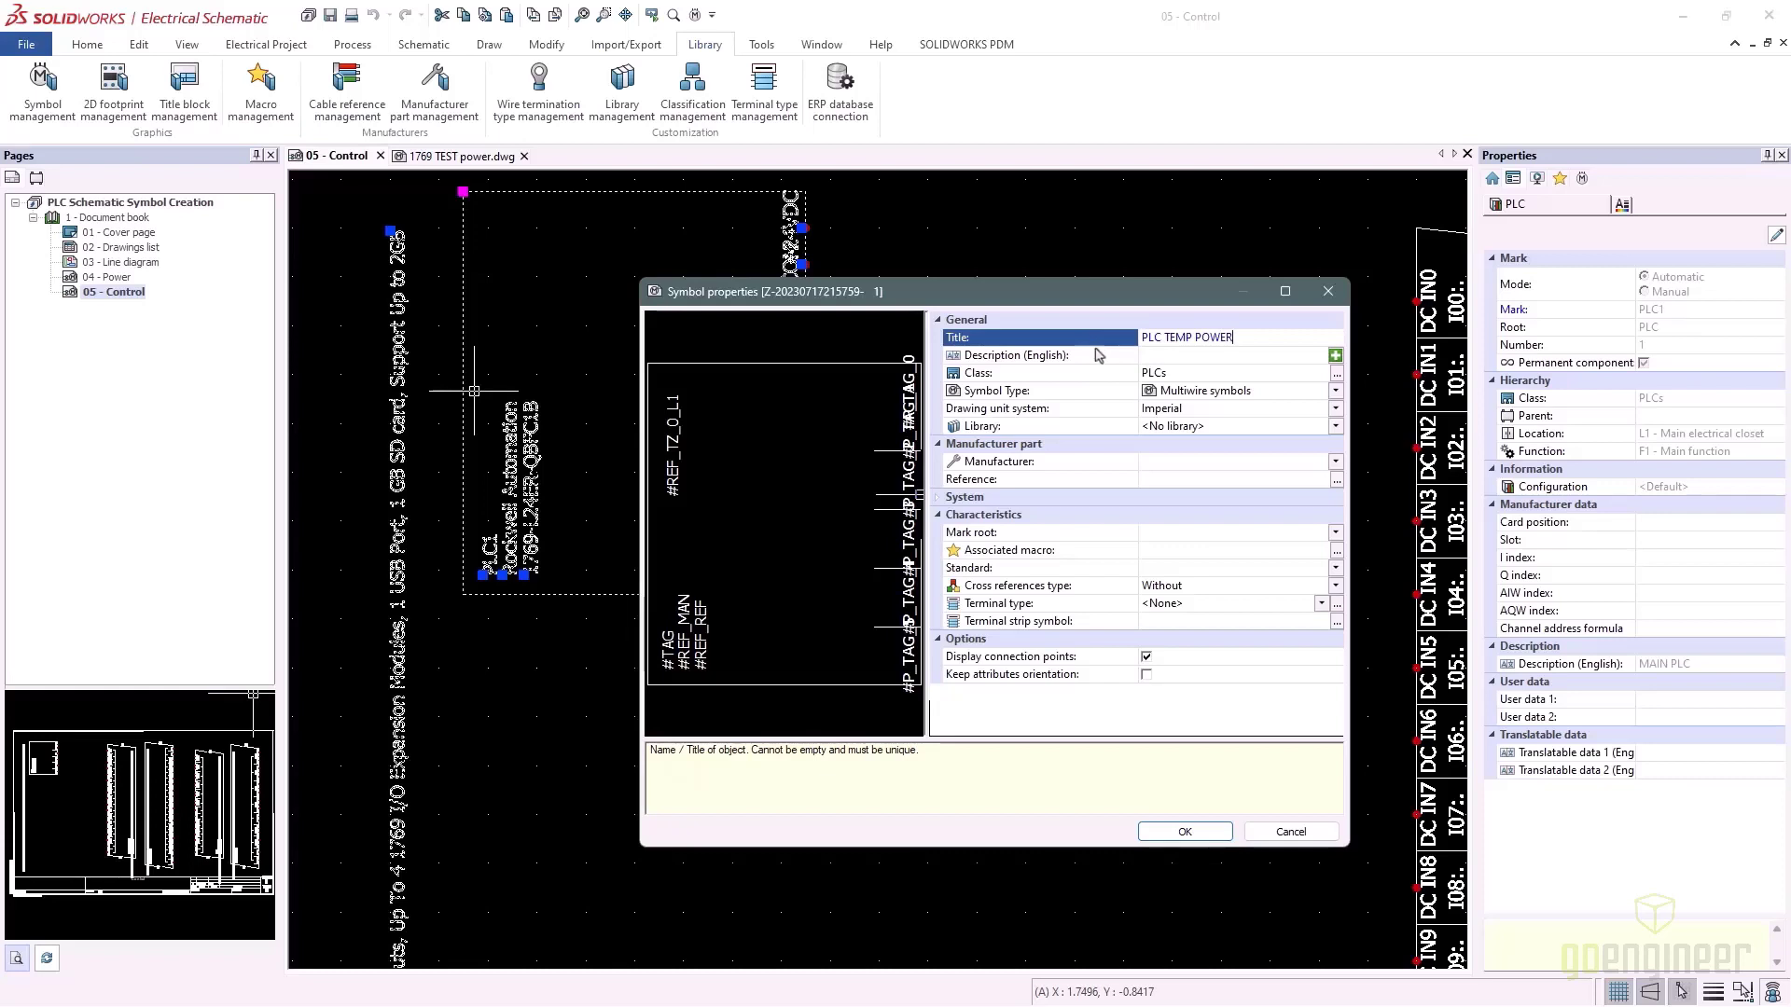
{"action": "left_click", "coordinate": [1183, 832]}
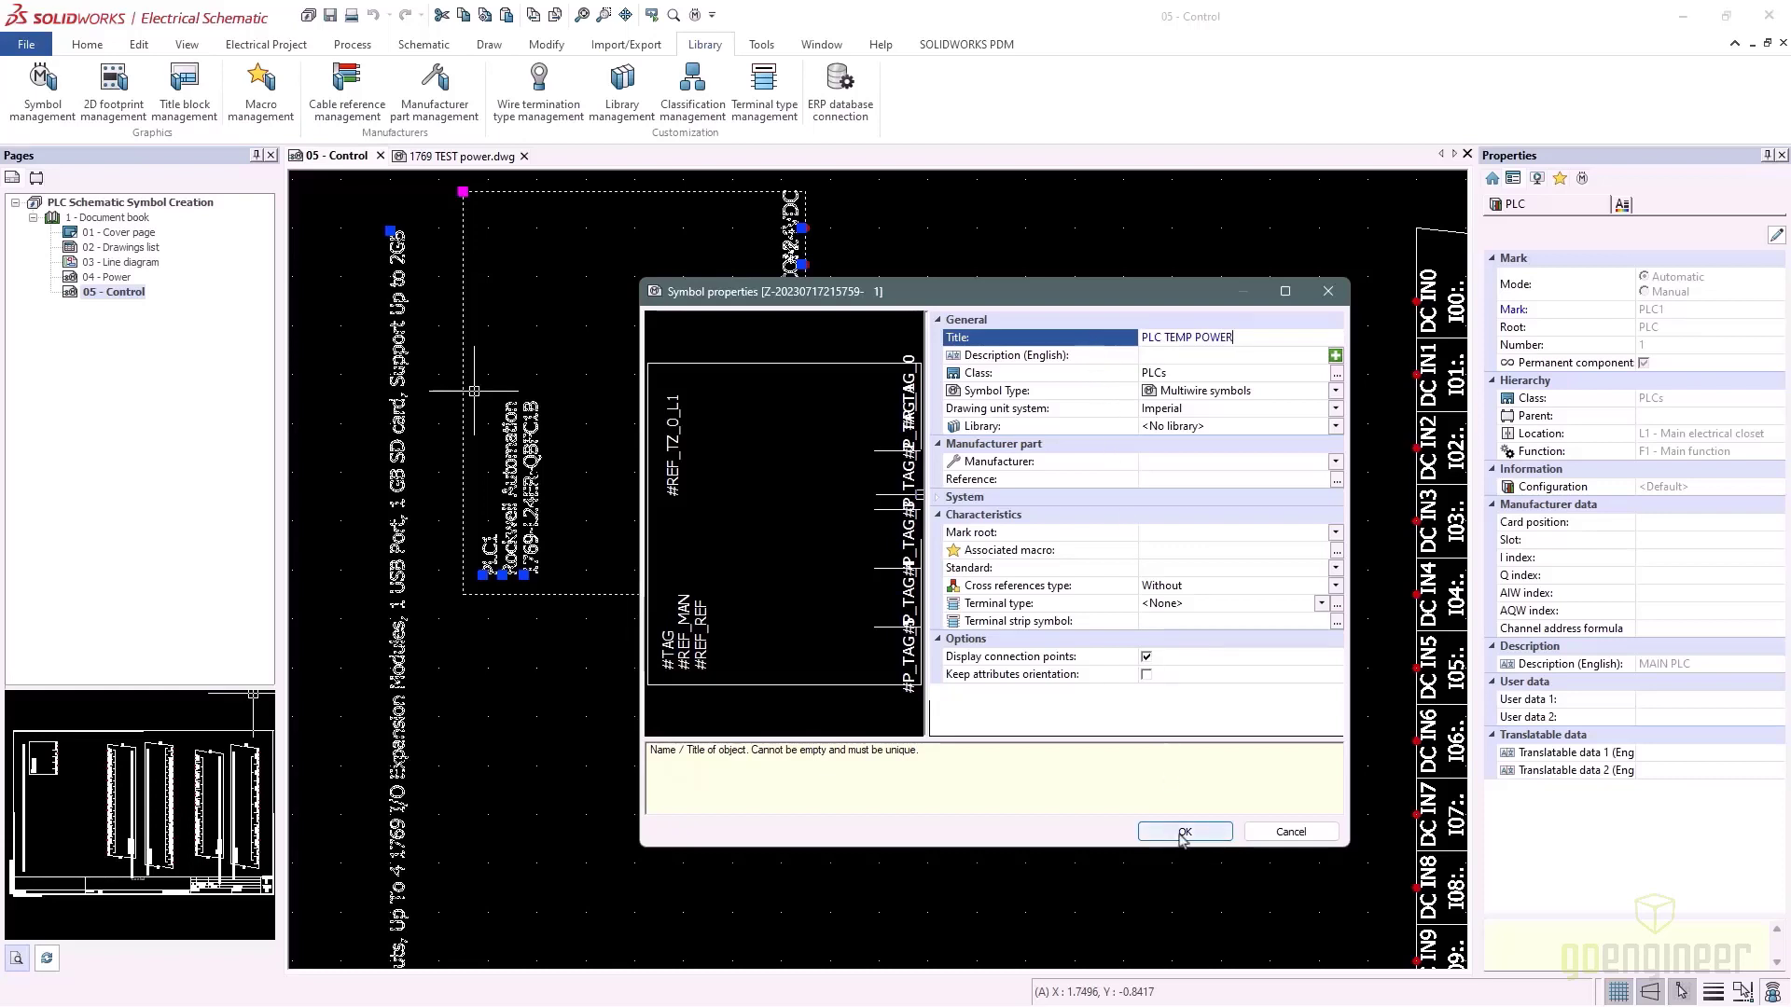
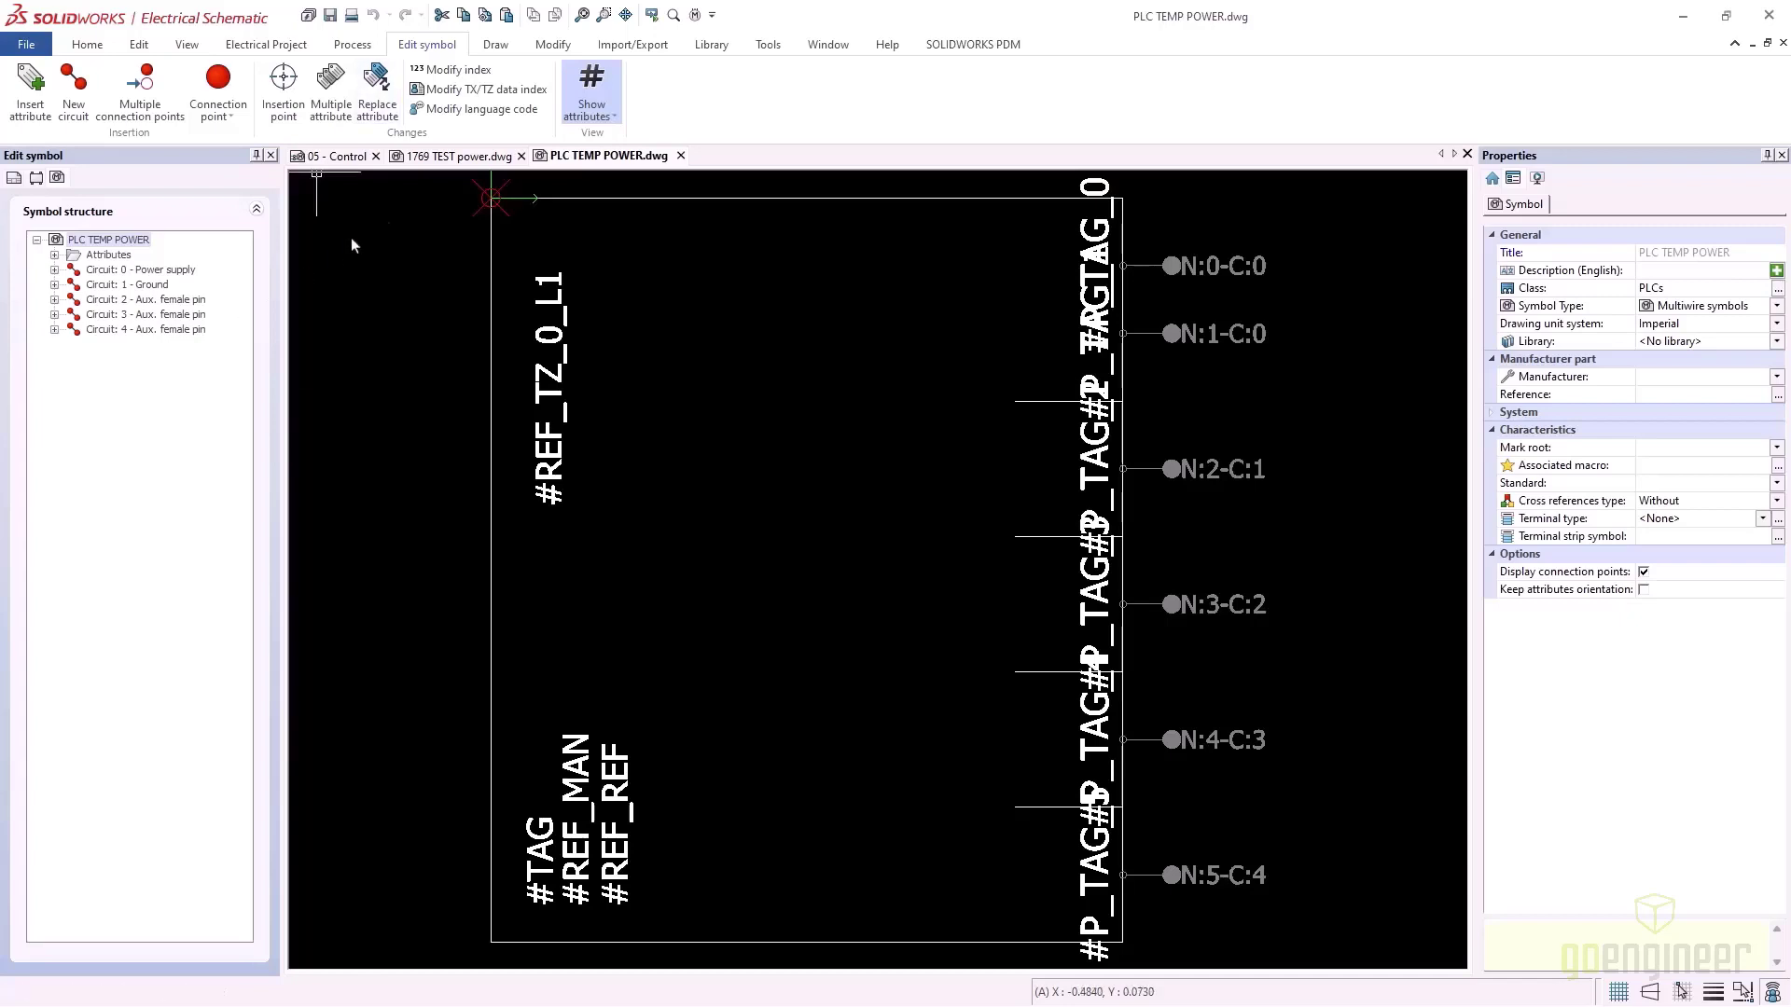
Add a Power supply circuit and a Ground circuit to the 1769 TEST power symbol
{"action": "left_click", "coordinate": [482, 158]}
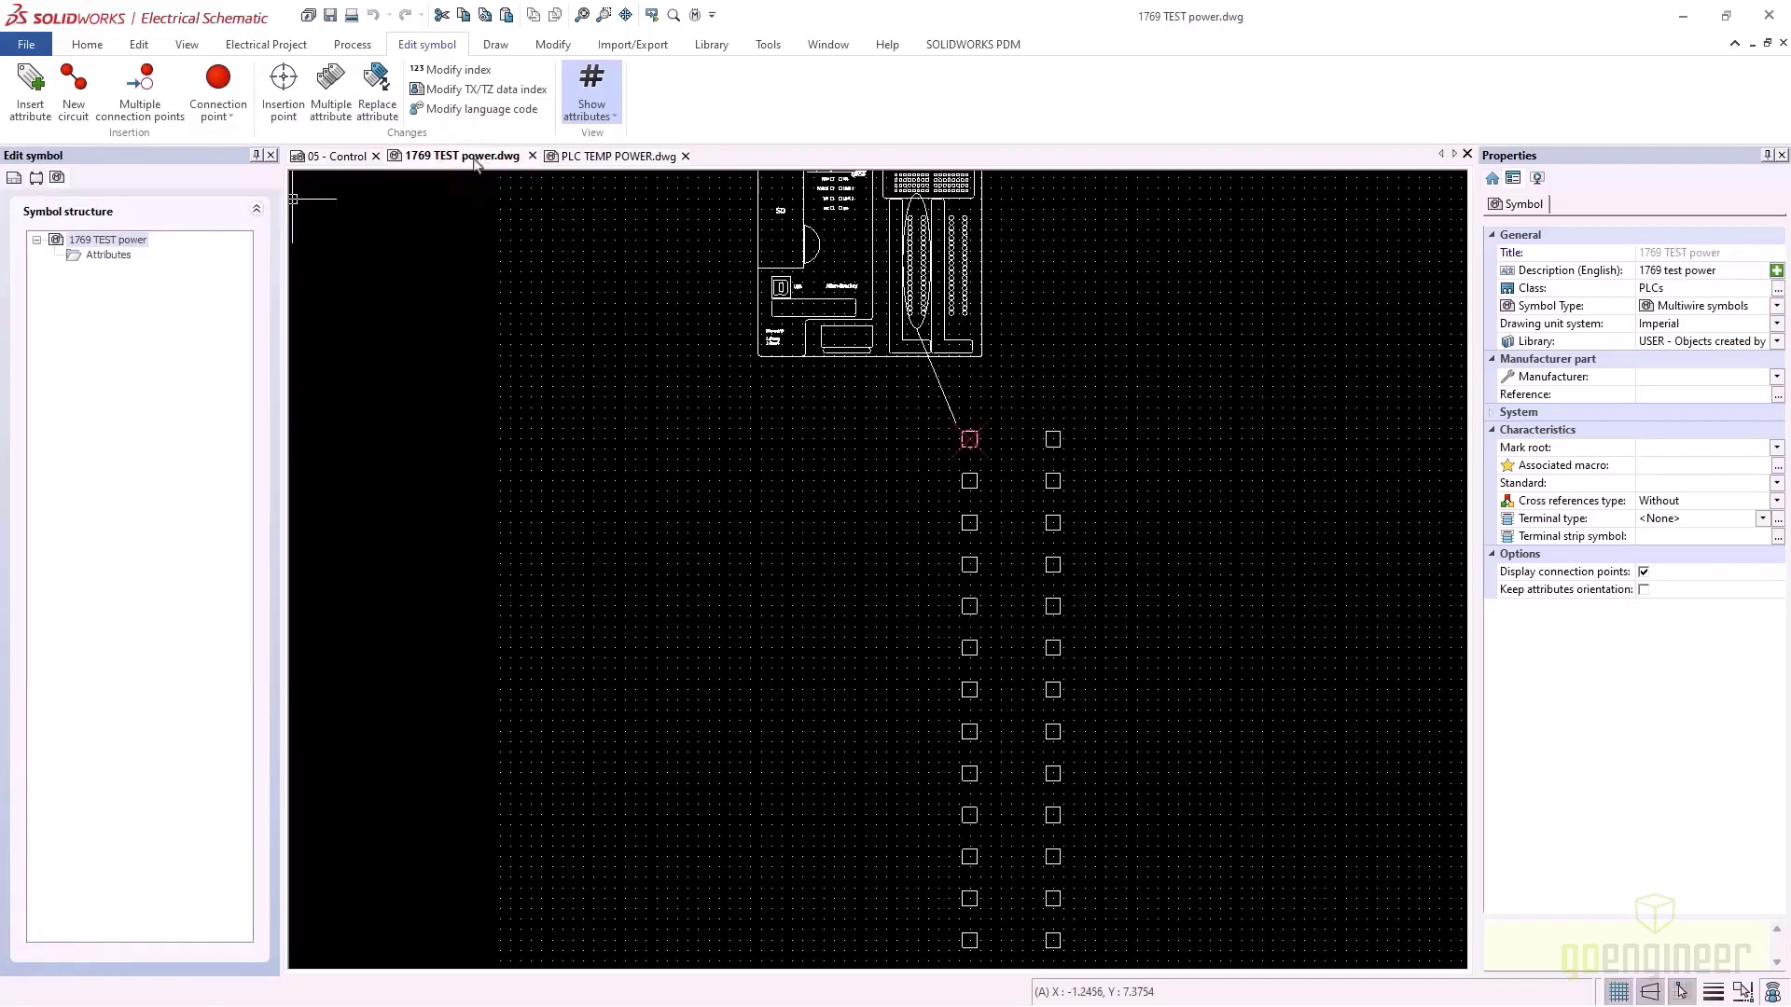
{"action": "right_click", "coordinate": [87, 242]}
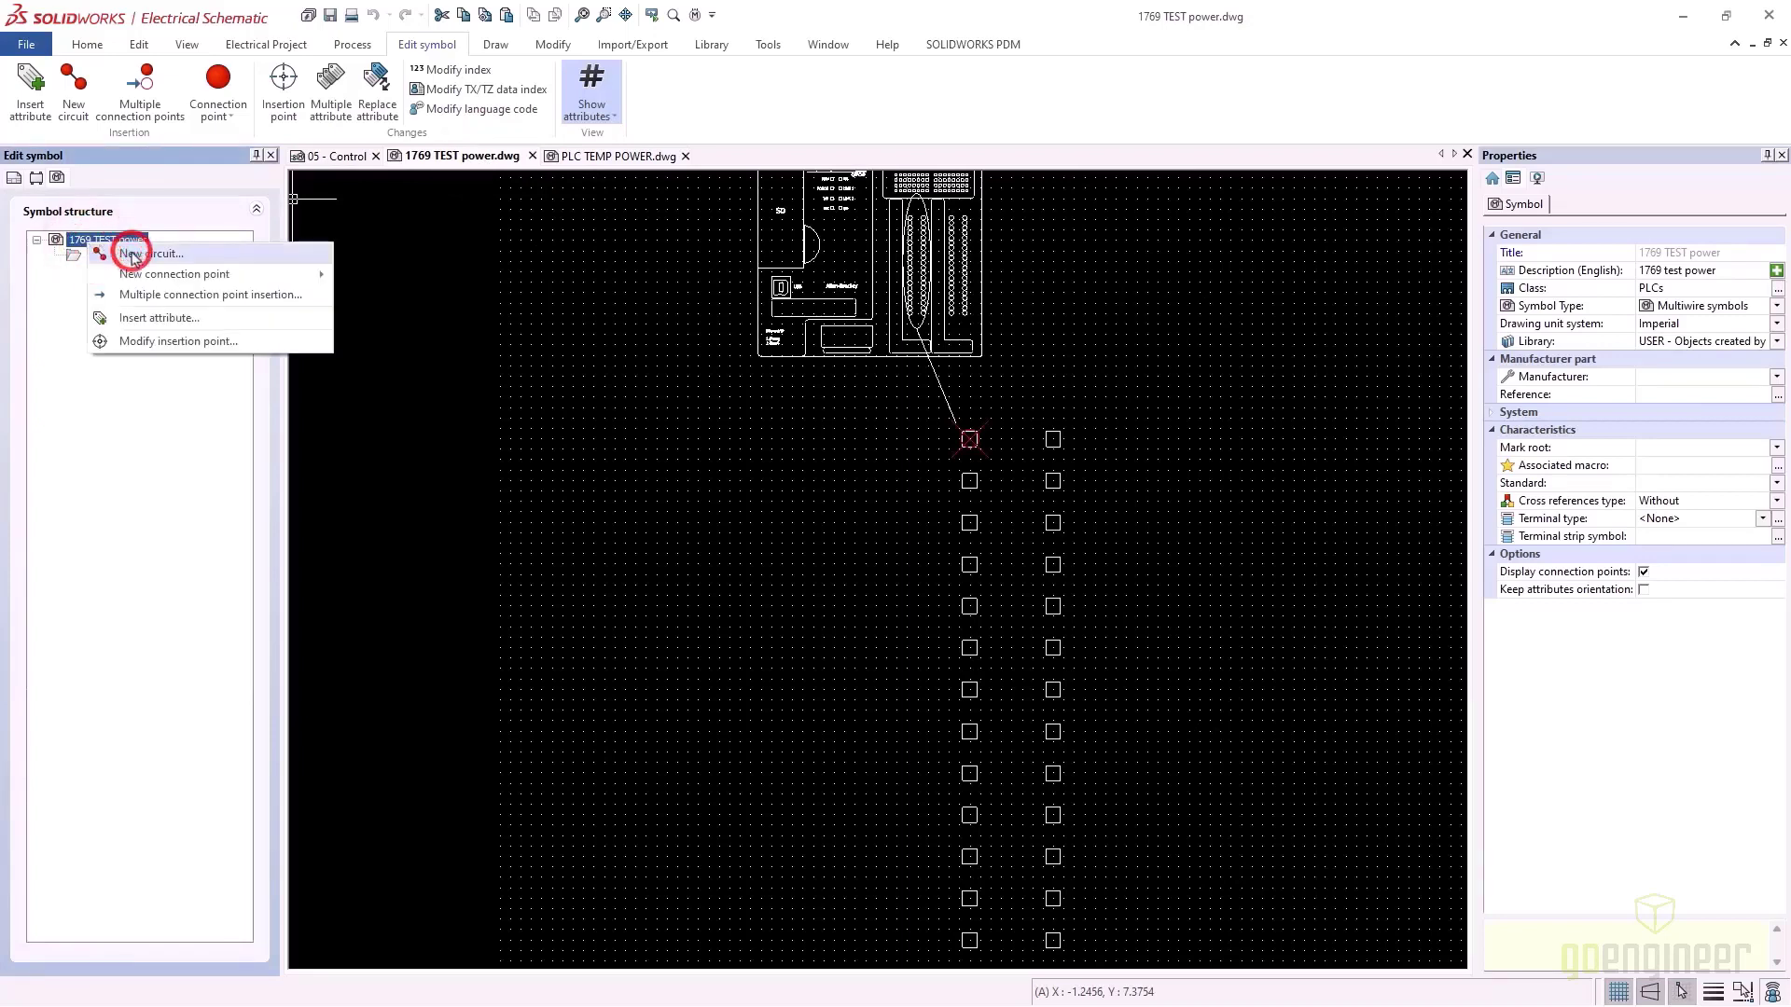
{"action": "left_click", "coordinate": [131, 257]}
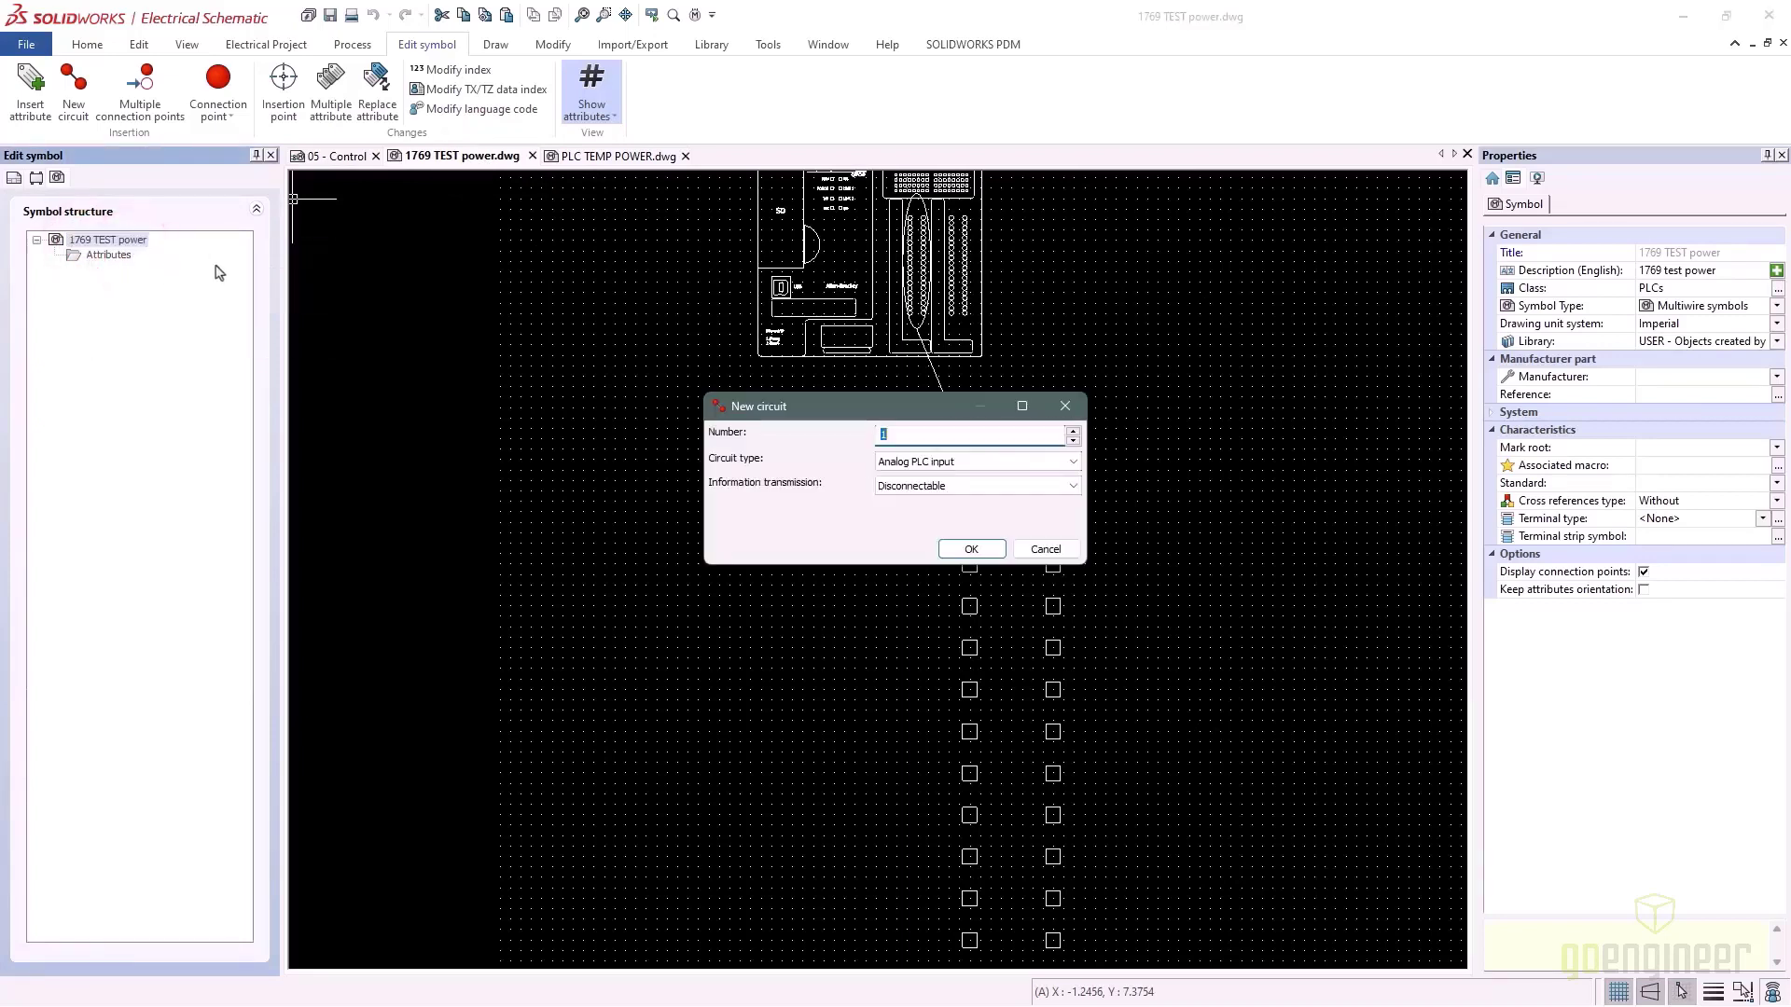
{"action": "left_click", "coordinate": [984, 464]}
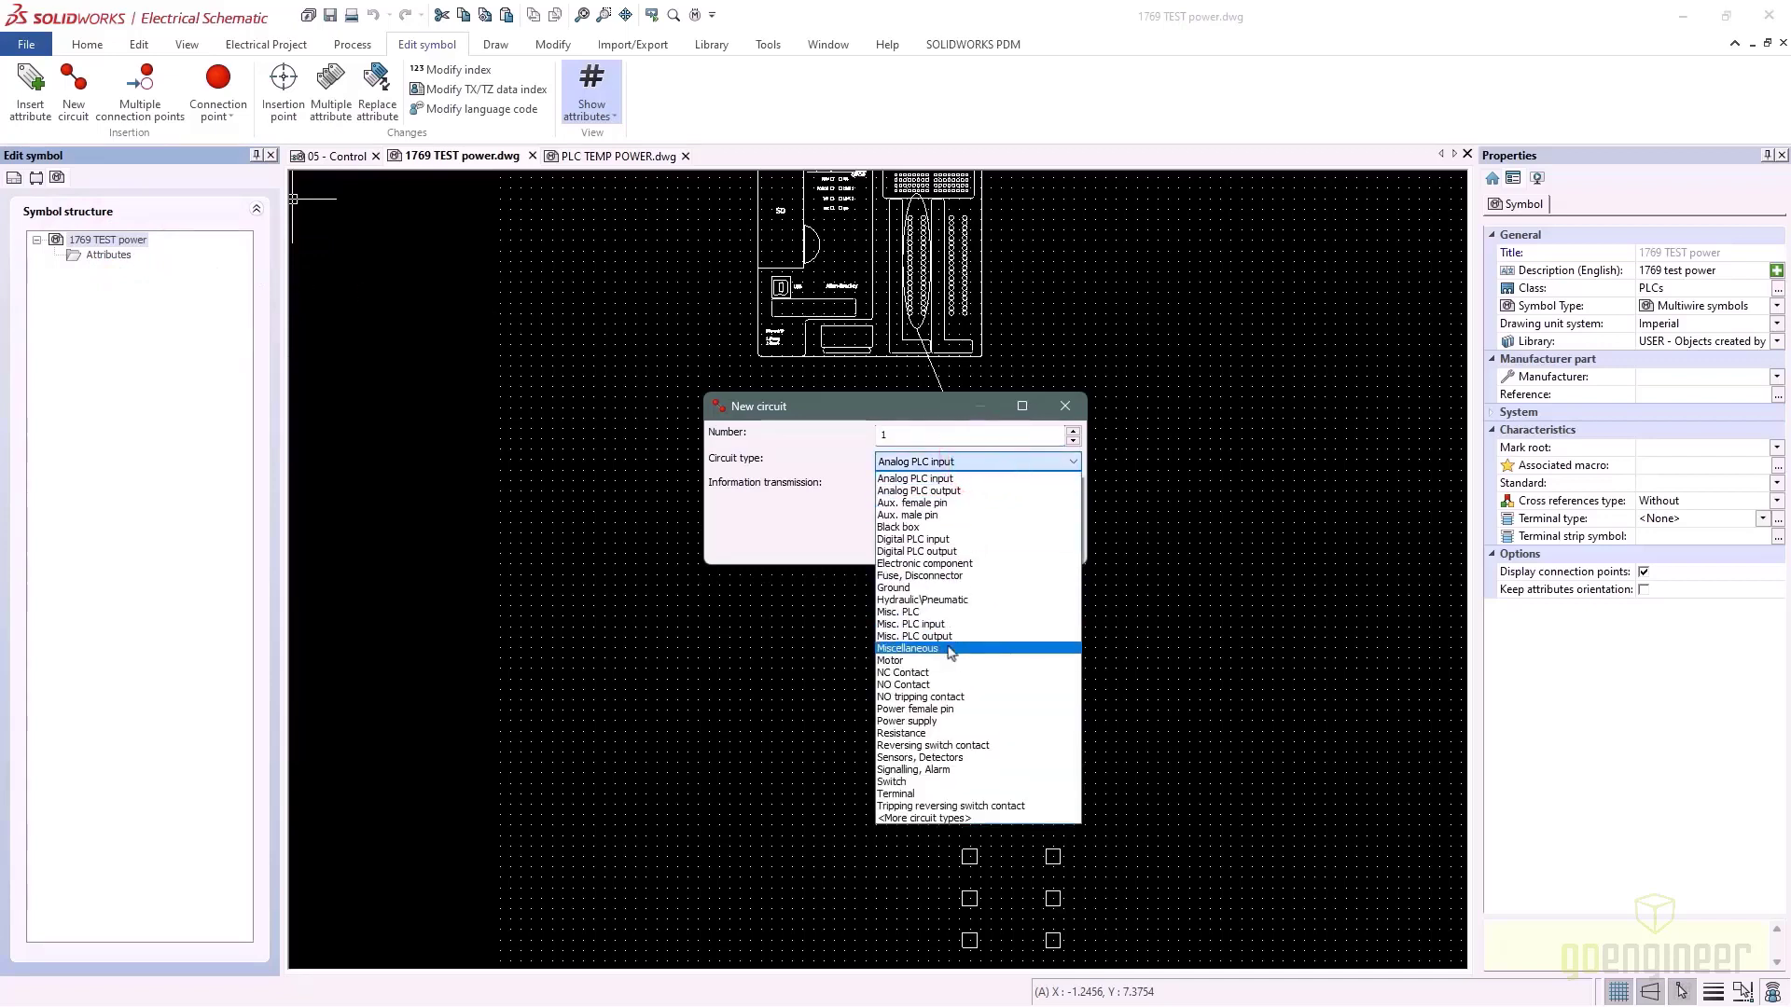
{"action": "left_click", "coordinate": [914, 721]}
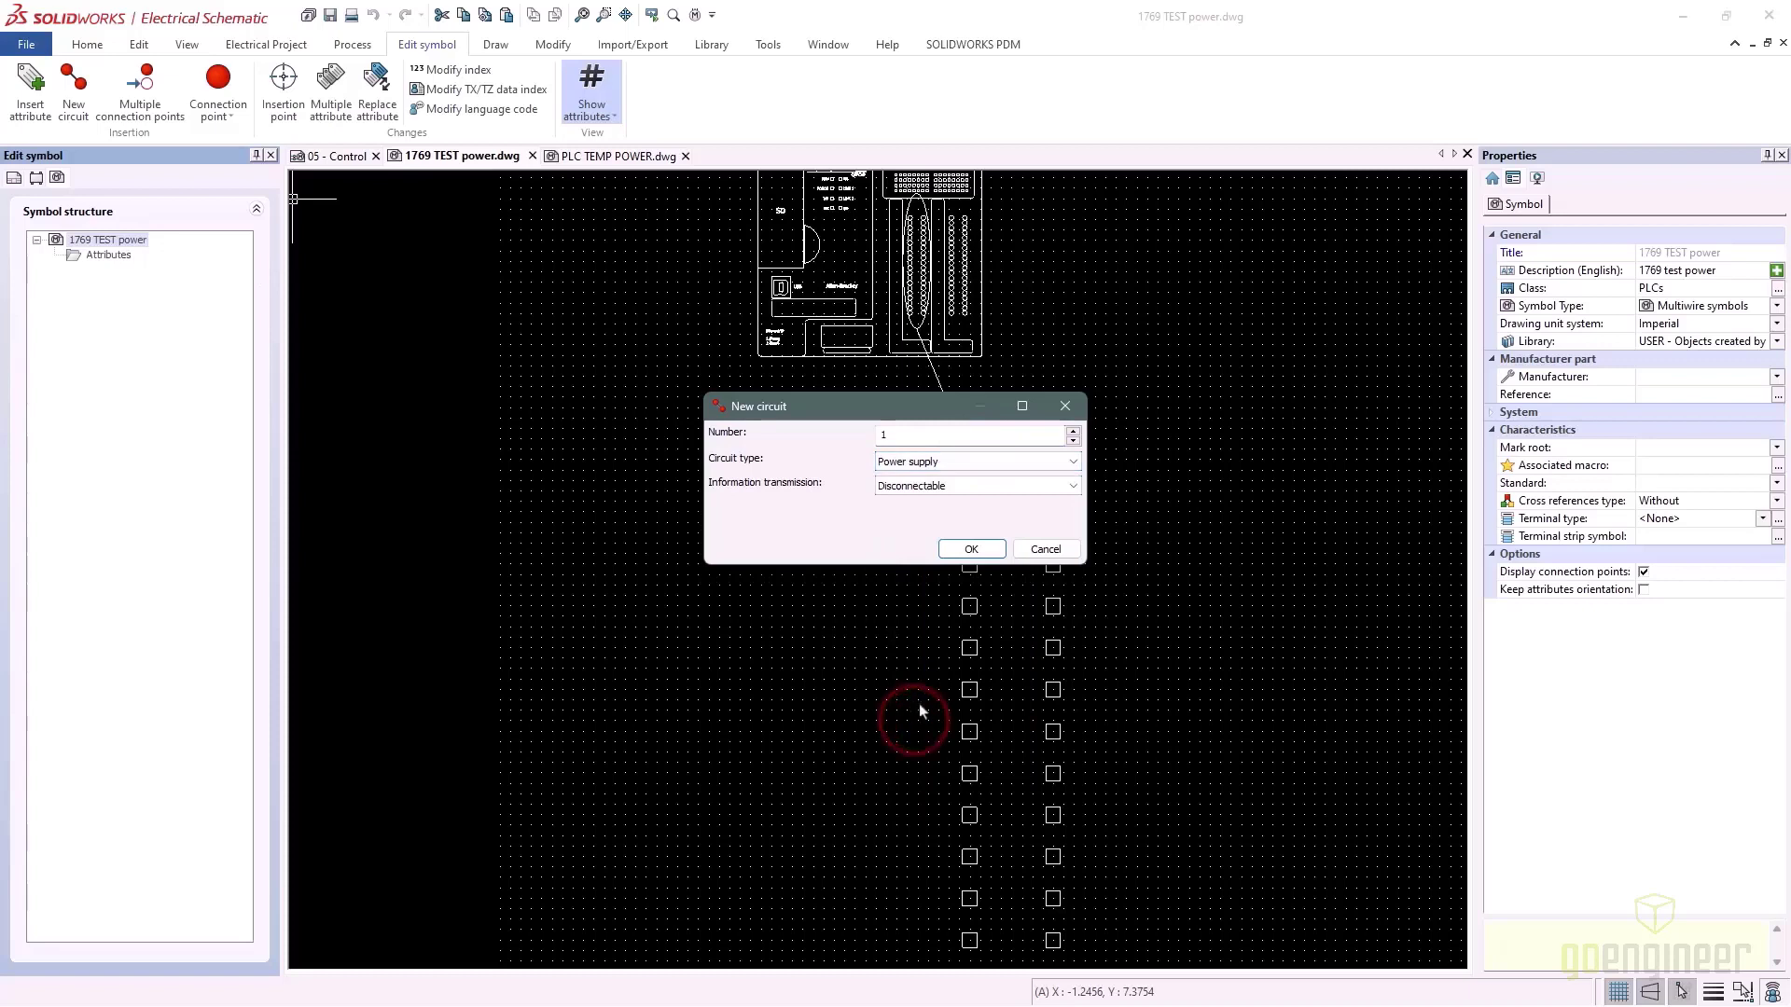
{"action": "left_click", "coordinate": [971, 549]}
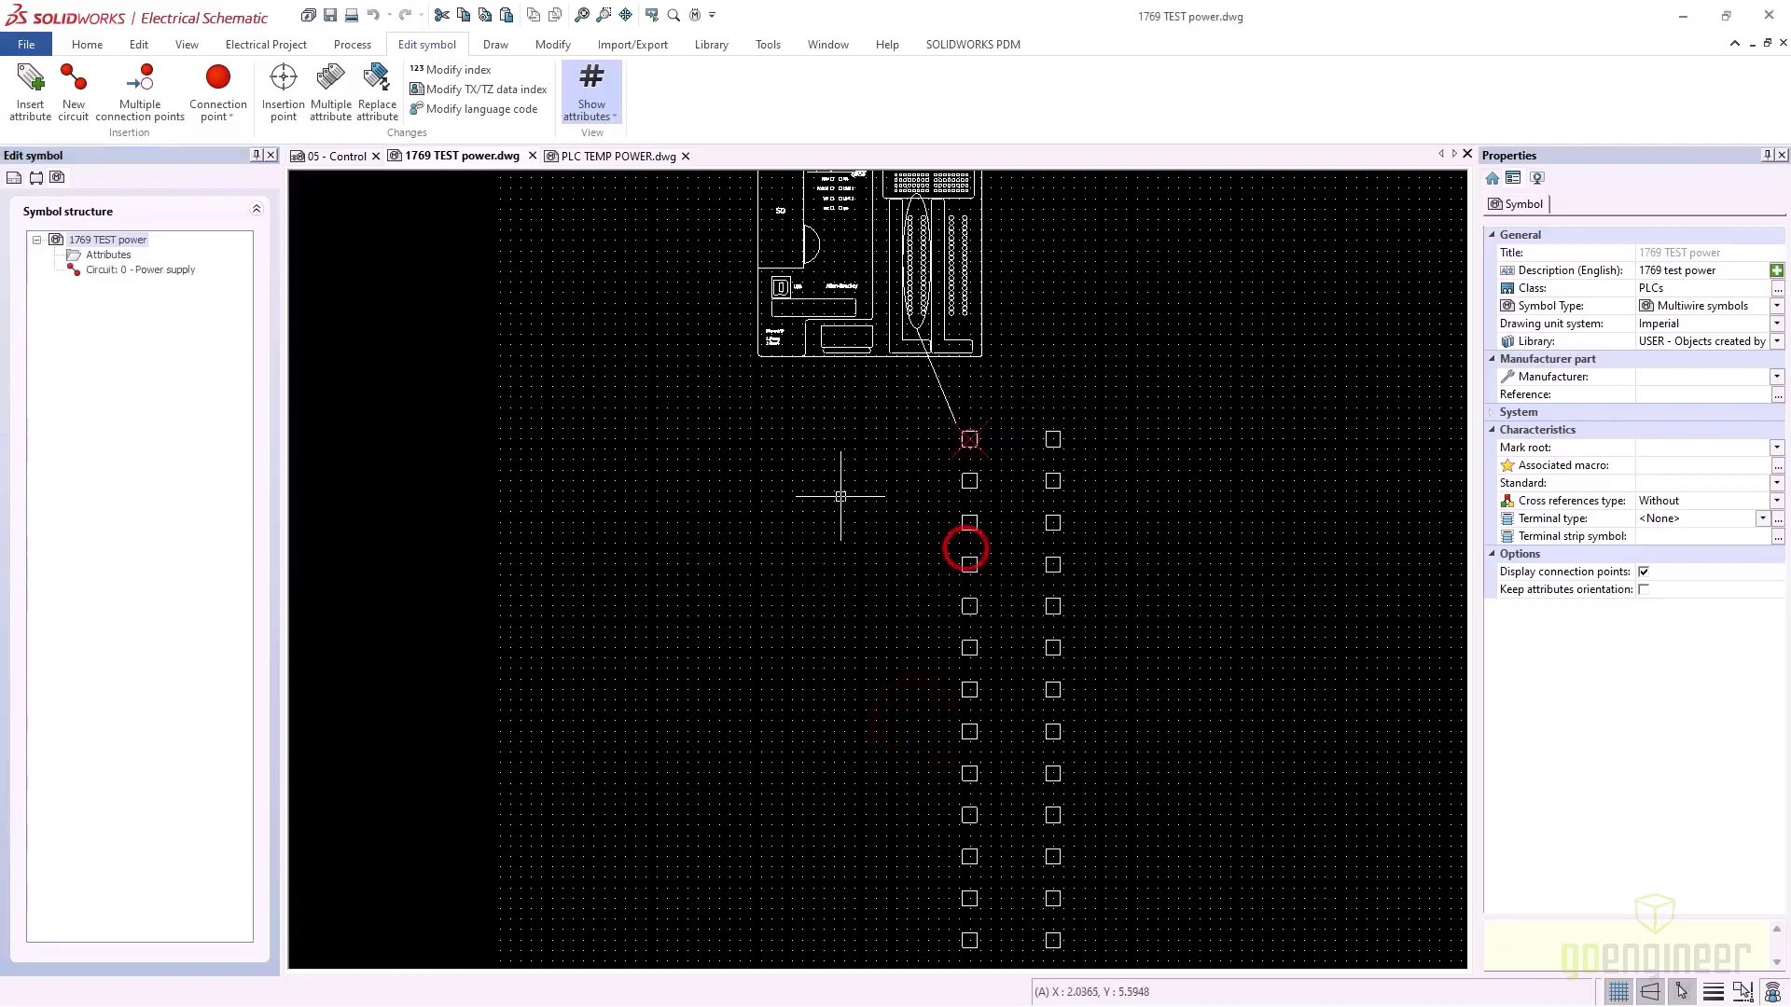
{"action": "right_click", "coordinate": [79, 243]}
{"action": "left_click", "coordinate": [120, 250]}
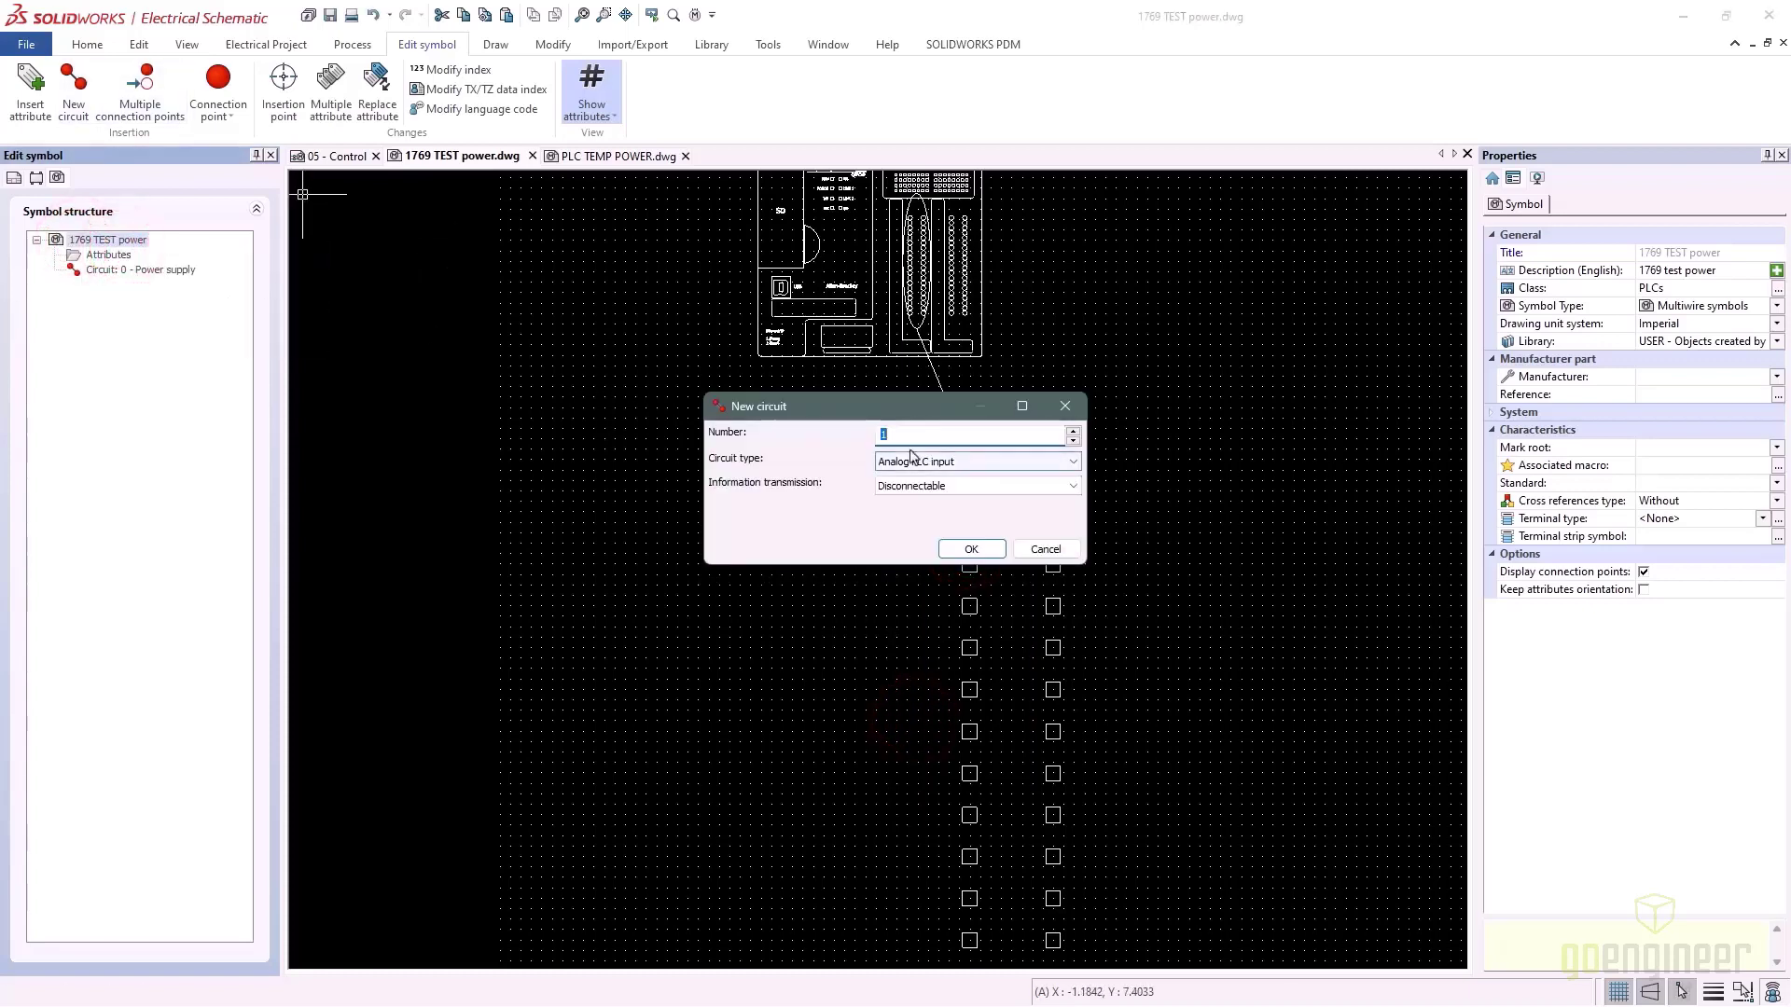
{"action": "left_click", "coordinate": [914, 461]}
{"action": "left_click", "coordinate": [933, 589]}
{"action": "left_click", "coordinate": [968, 549]}
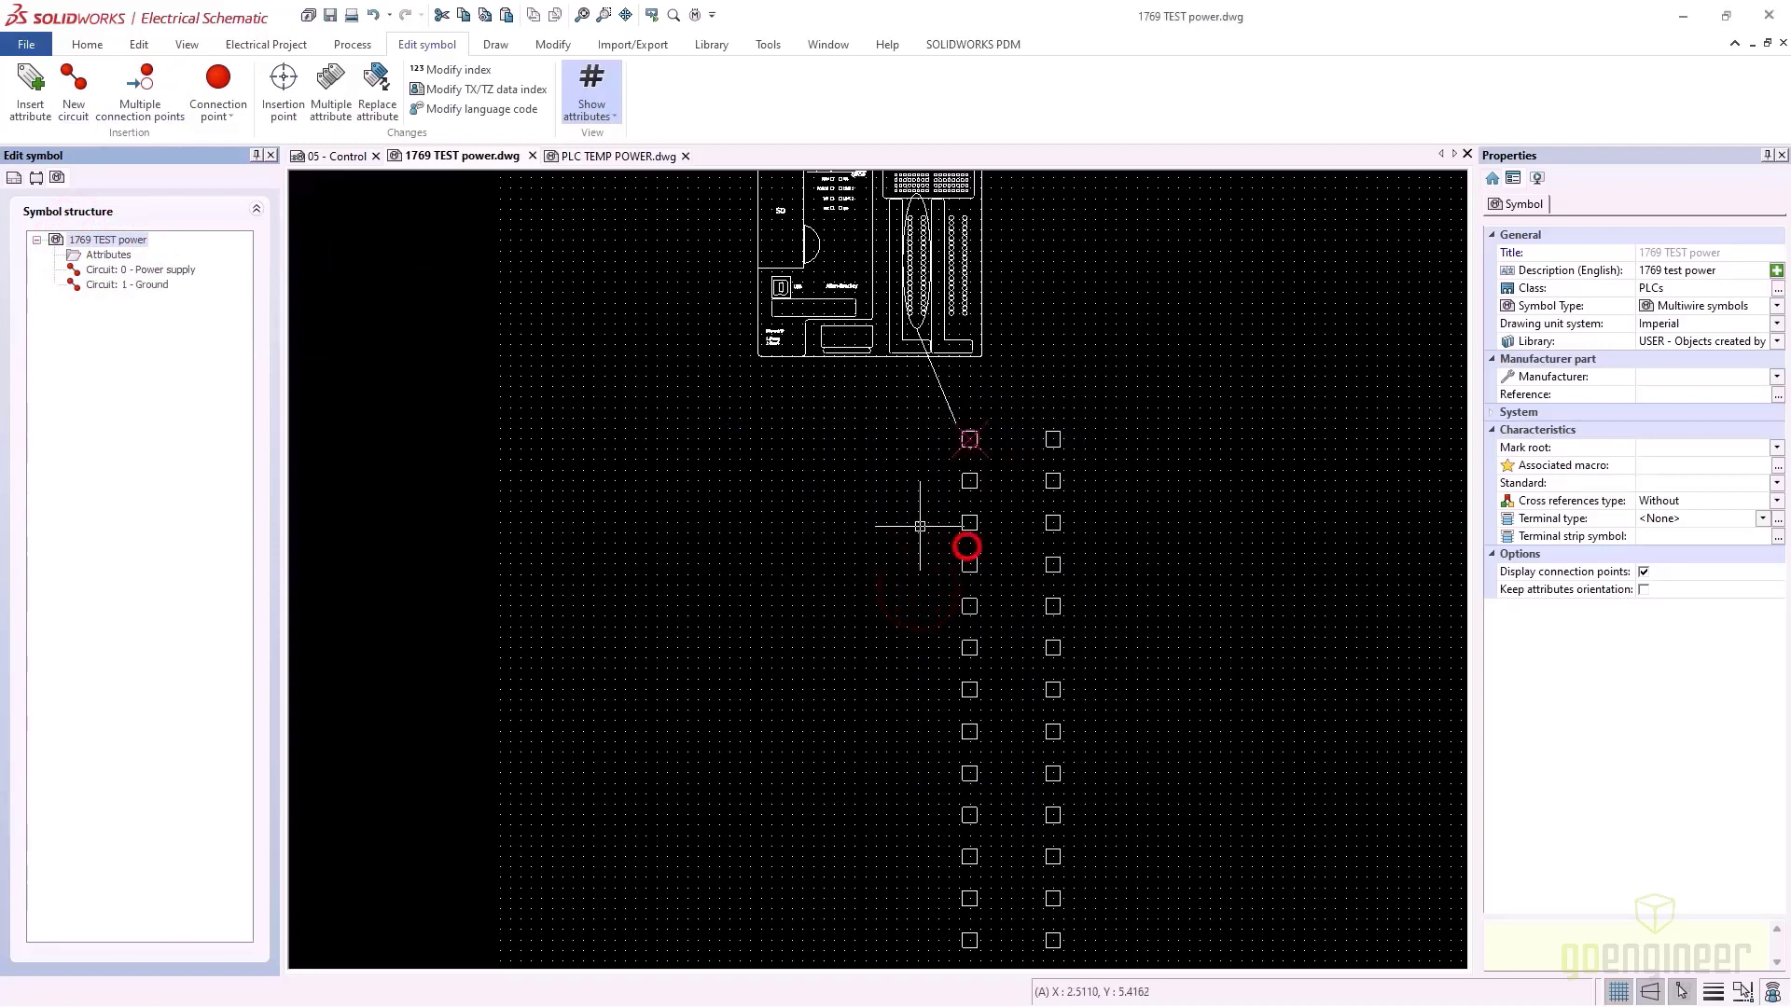
Add three Aux. female pin circuits to the symbol at once
{"action": "right_click", "coordinate": [139, 241]}
{"action": "left_click", "coordinate": [185, 249]}
{"action": "double_click", "coordinate": [900, 432]}
{"action": "type", "text": "3"}
{"action": "left_click", "coordinate": [979, 461]}
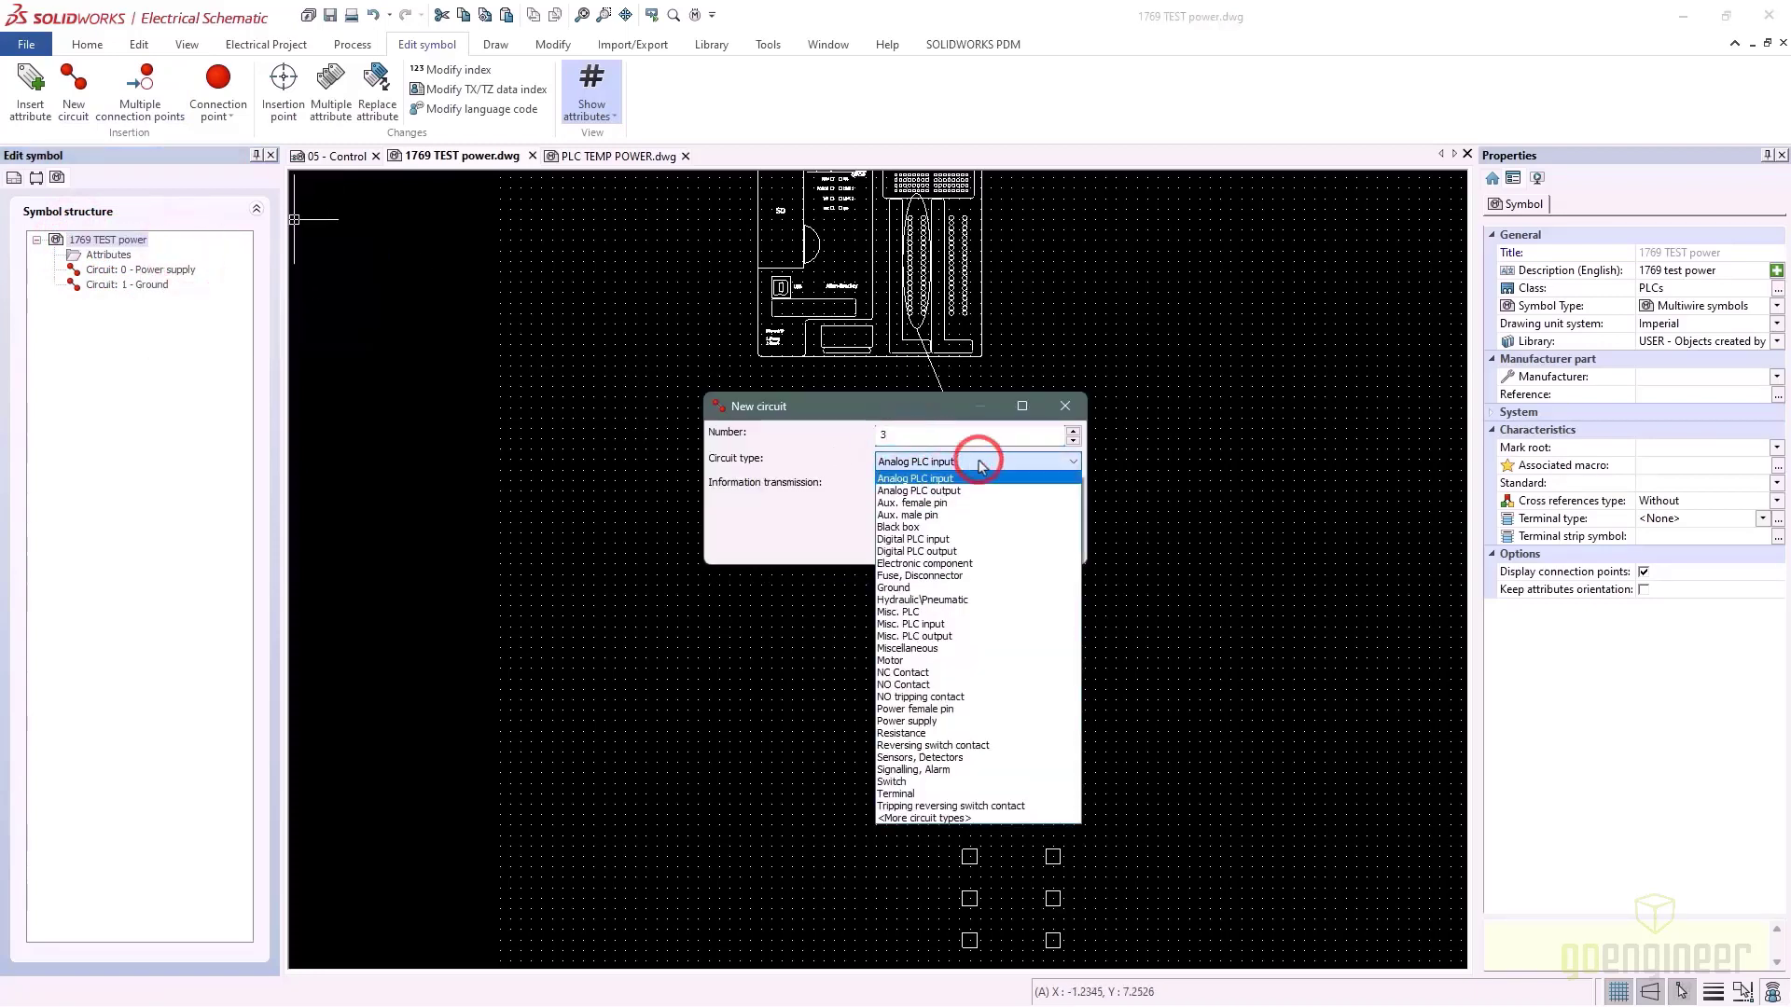
{"action": "key", "text": "Down"}
{"action": "key", "text": "Down"}
{"action": "left_click", "coordinate": [947, 505]}
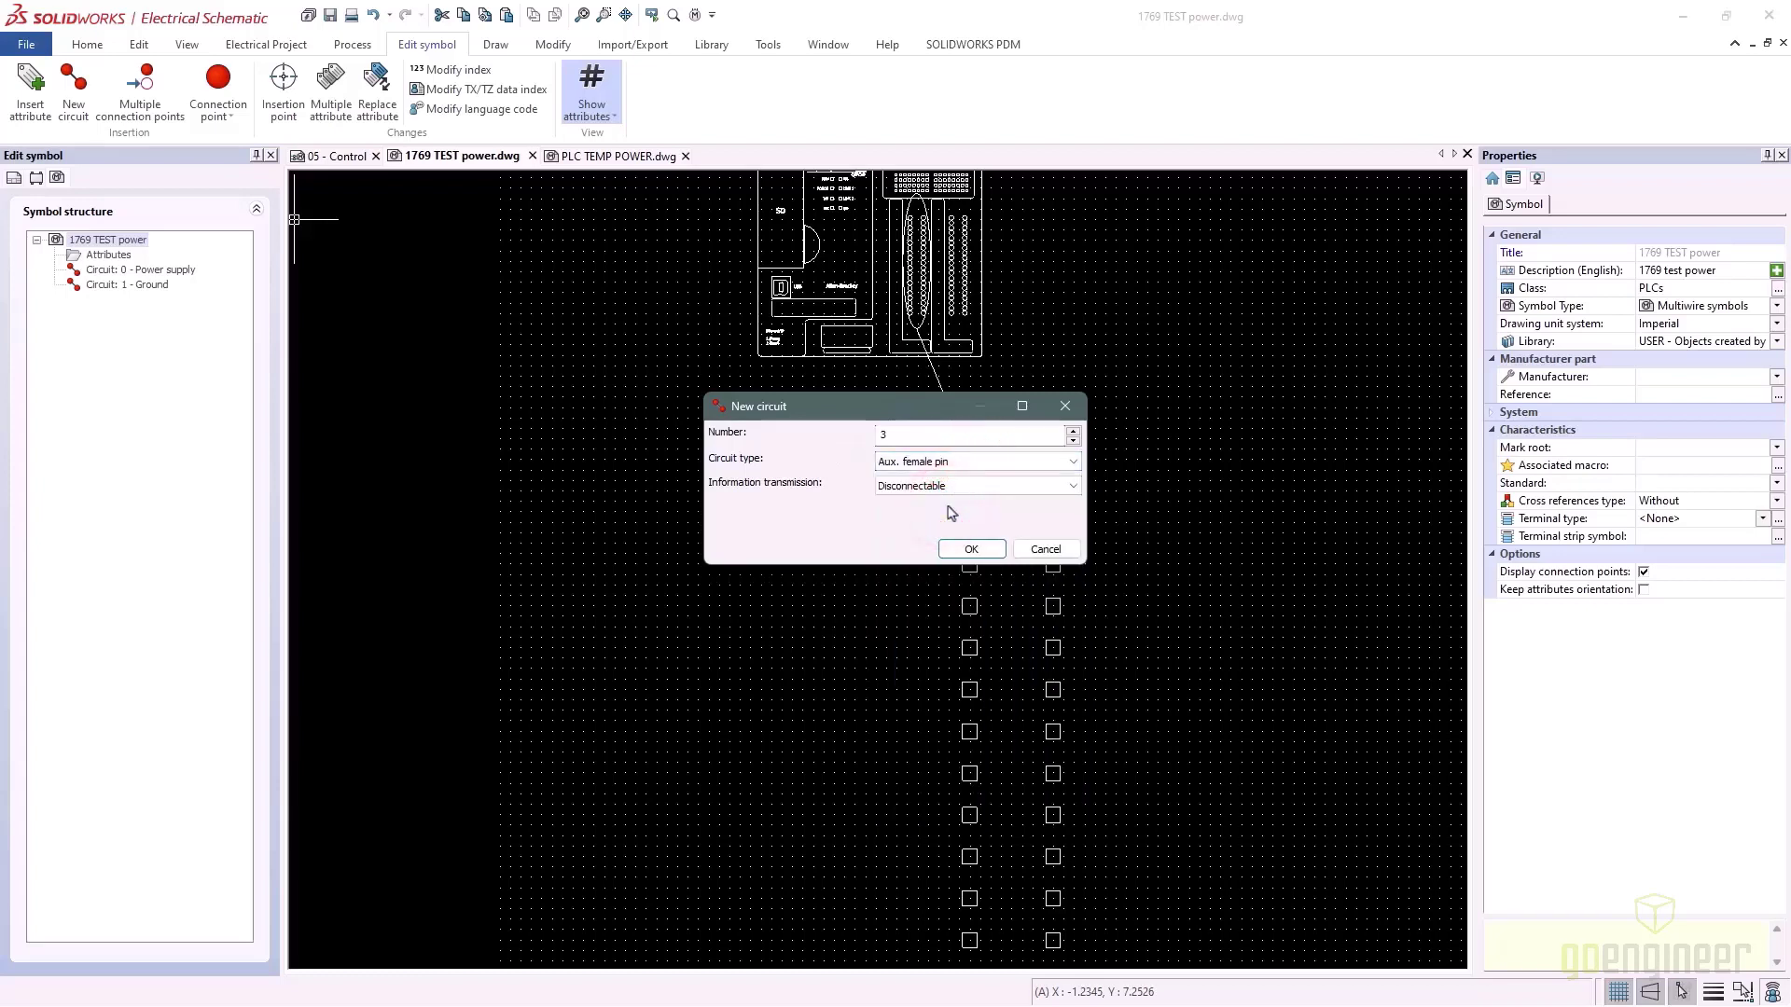
{"action": "left_click", "coordinate": [971, 549]}
Compare against the PLC TEMP POWER tree by expanding its Power supply, Ground and Aux. pin circuits
{"action": "left_click", "coordinate": [584, 158]}
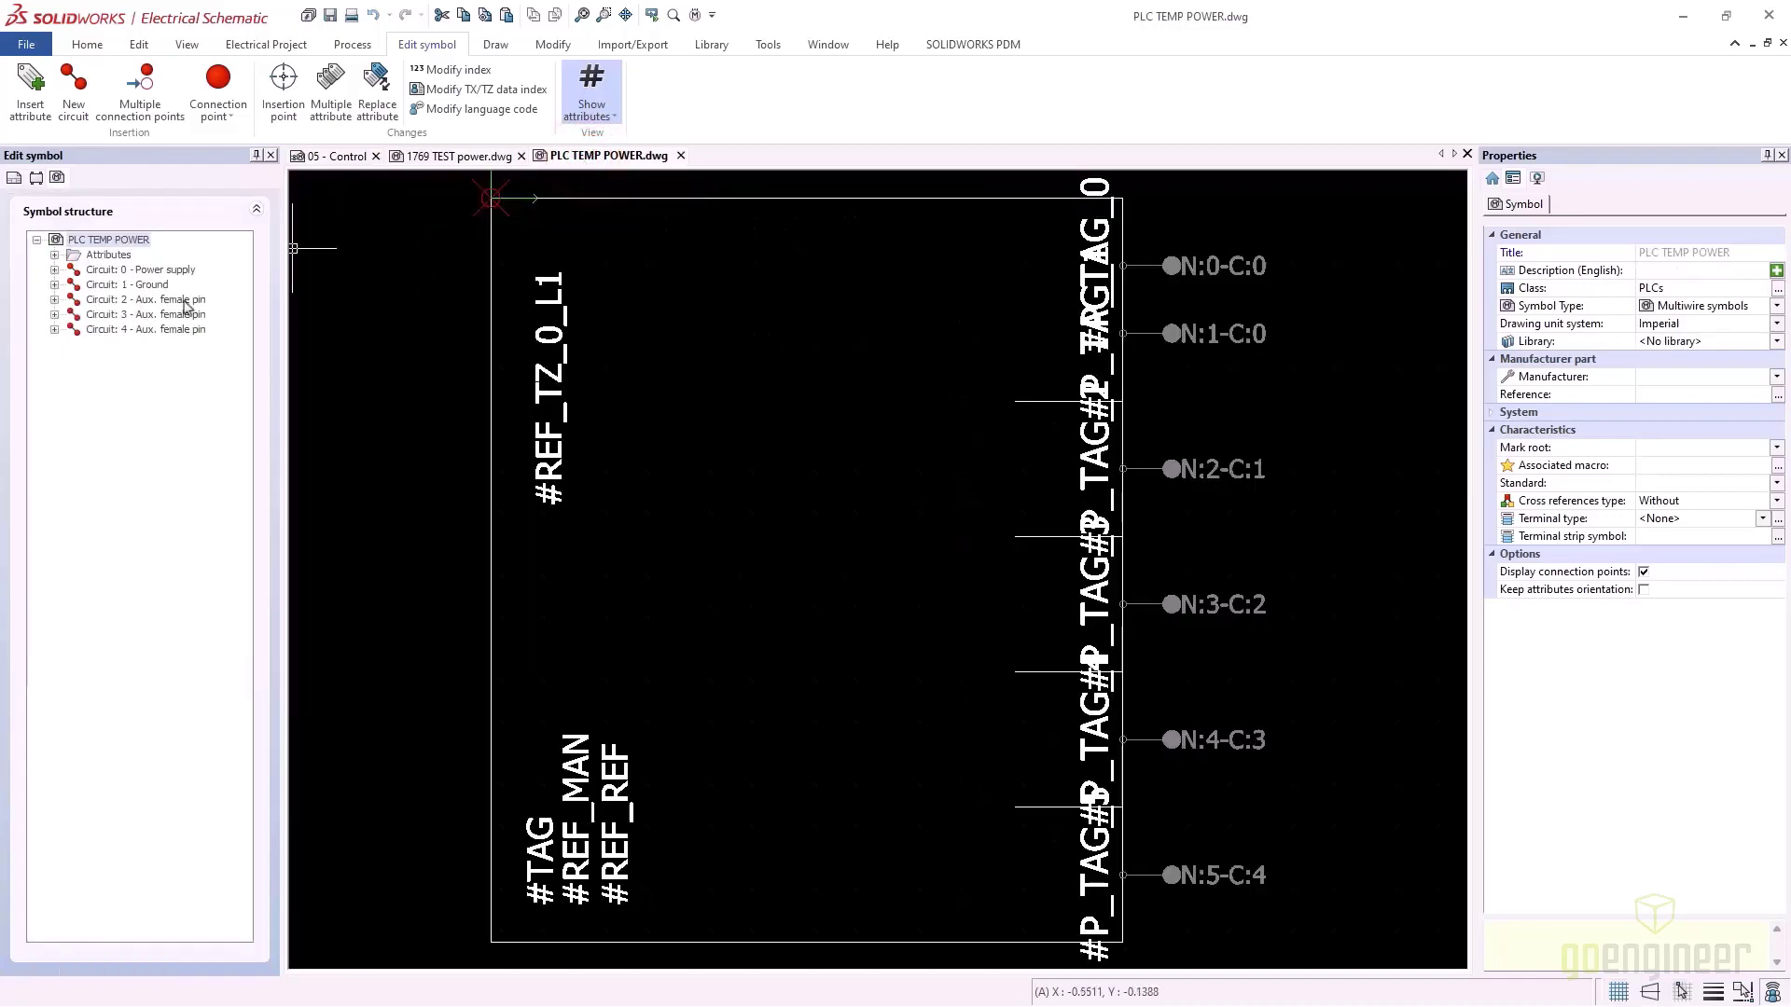
{"action": "left_click", "coordinate": [54, 284]}
{"action": "left_click", "coordinate": [54, 269]}
{"action": "left_click", "coordinate": [54, 344]}
{"action": "left_click", "coordinate": [54, 374]}
{"action": "left_click", "coordinate": [54, 404]}
{"action": "left_click", "coordinate": [463, 156]}
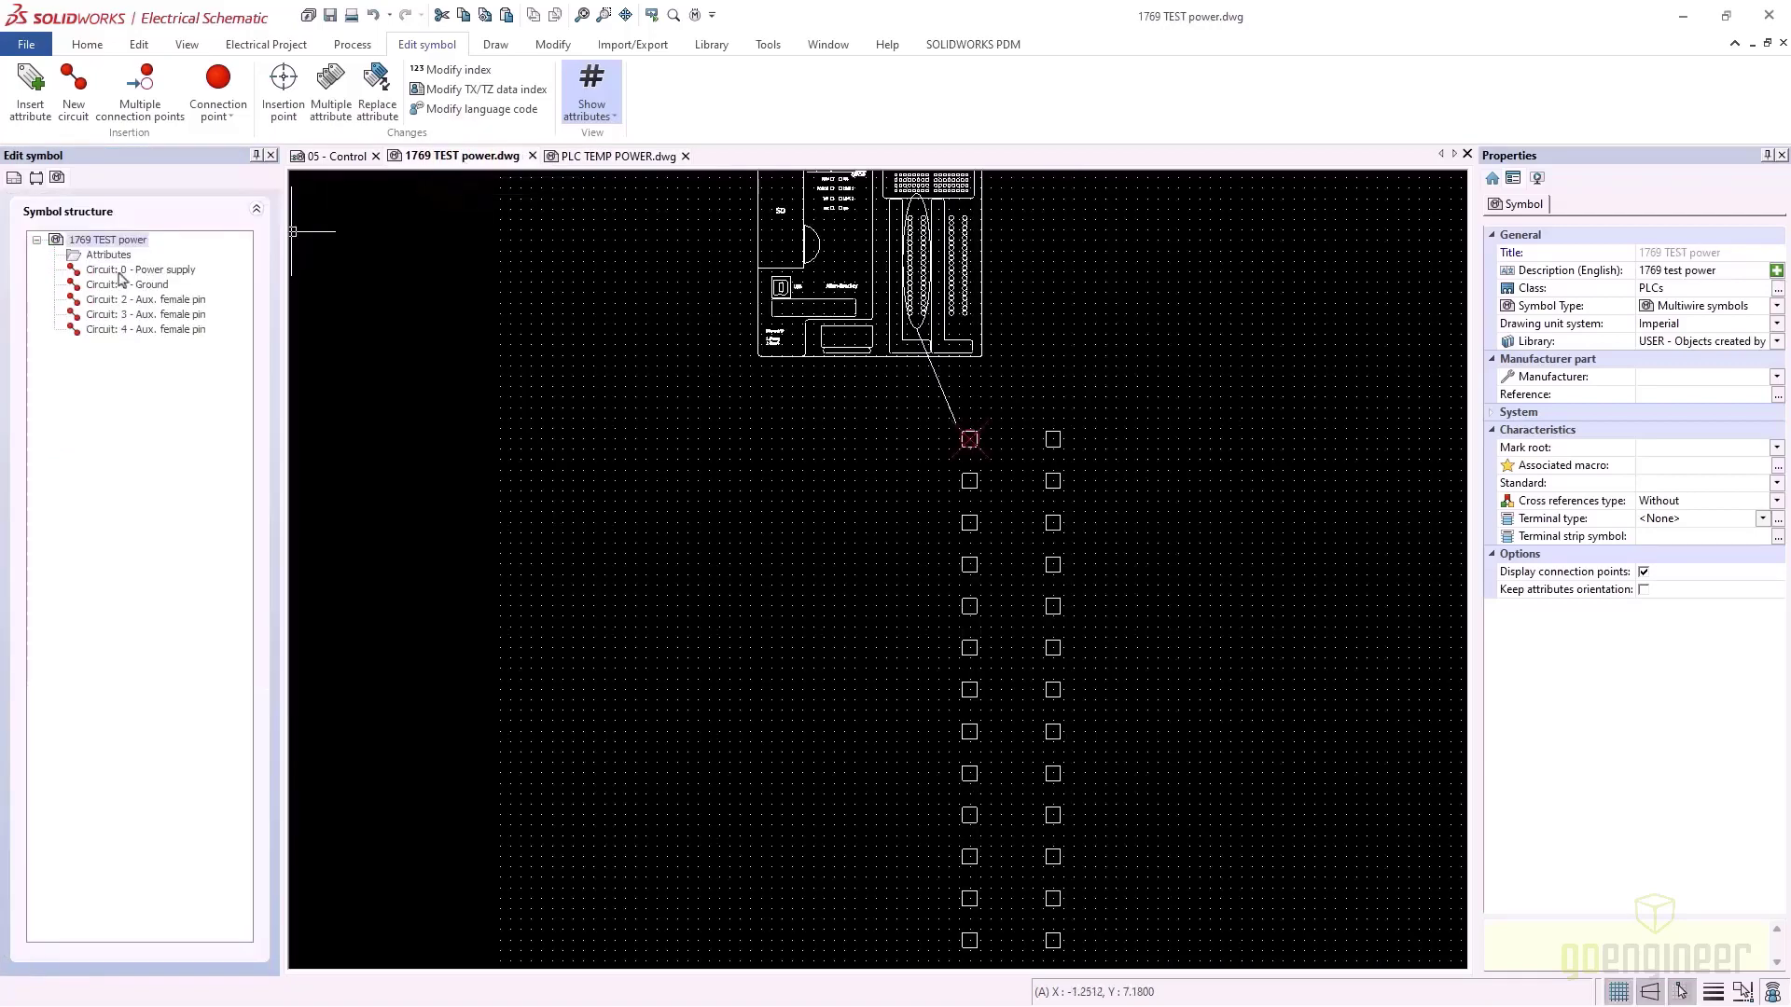
Place two undefined connection points for the Power supply circuit on the top two squares
{"action": "left_click", "coordinate": [121, 271]}
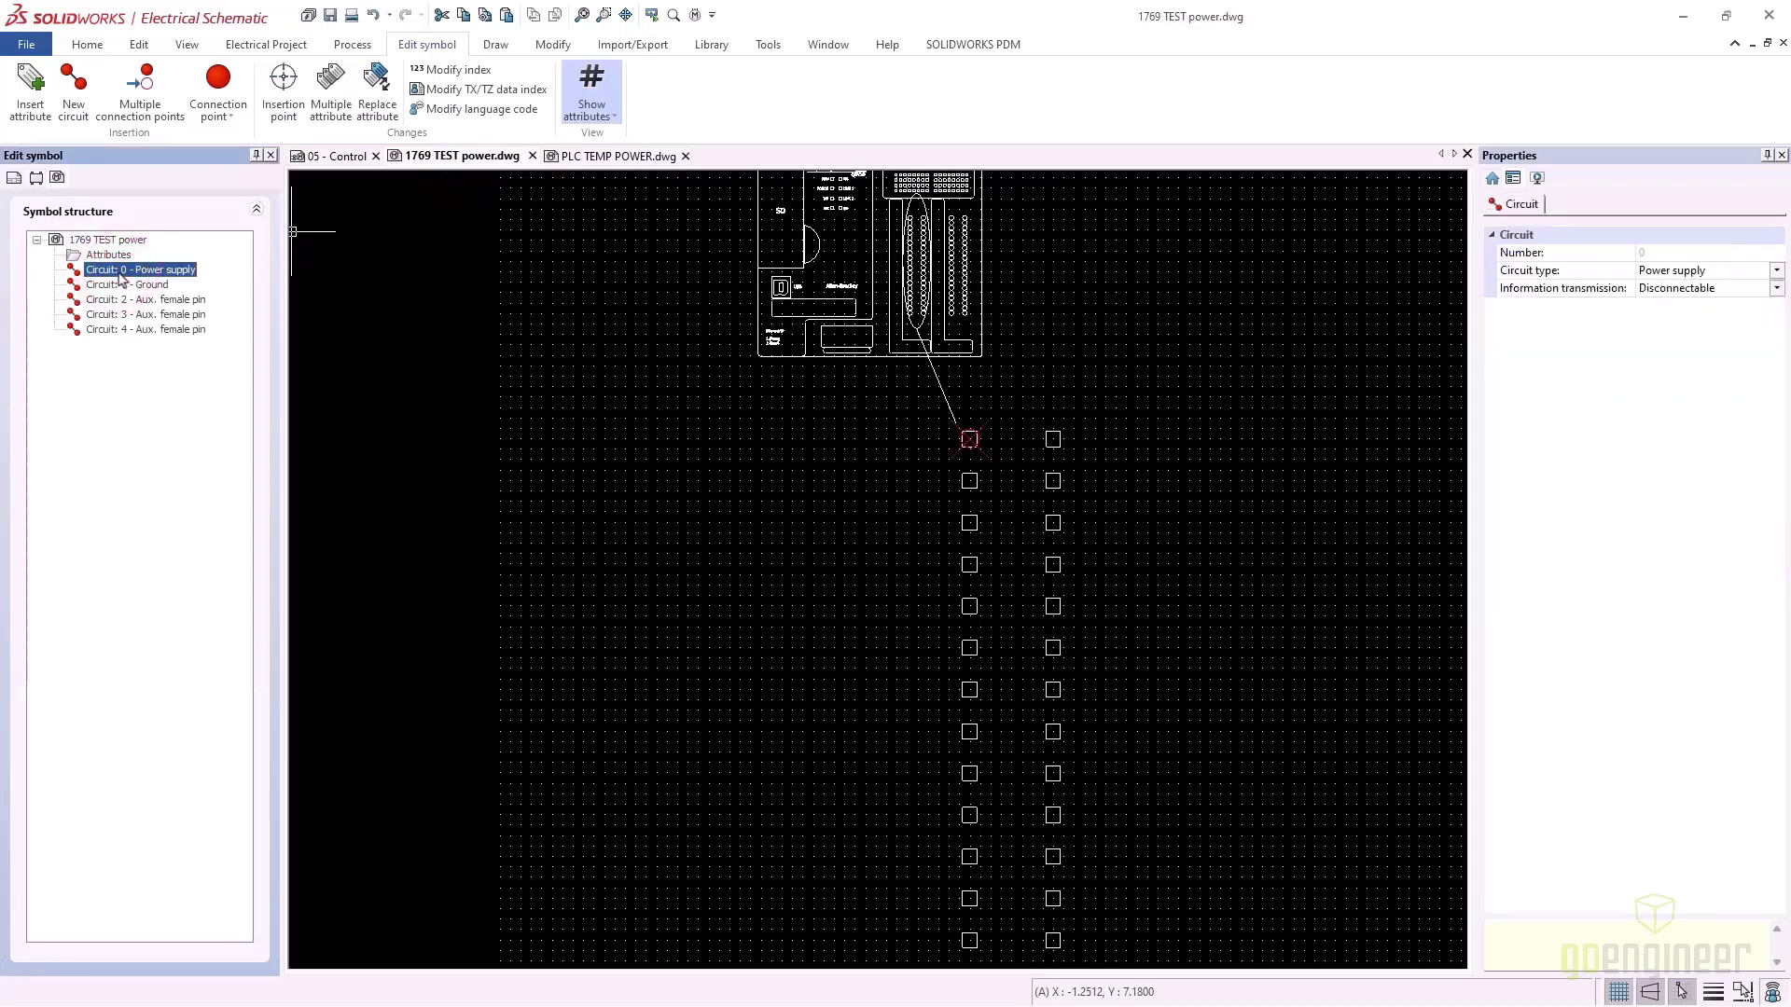
{"action": "right_click", "coordinate": [120, 276]}
{"action": "mouse_move", "coordinate": [261, 284]}
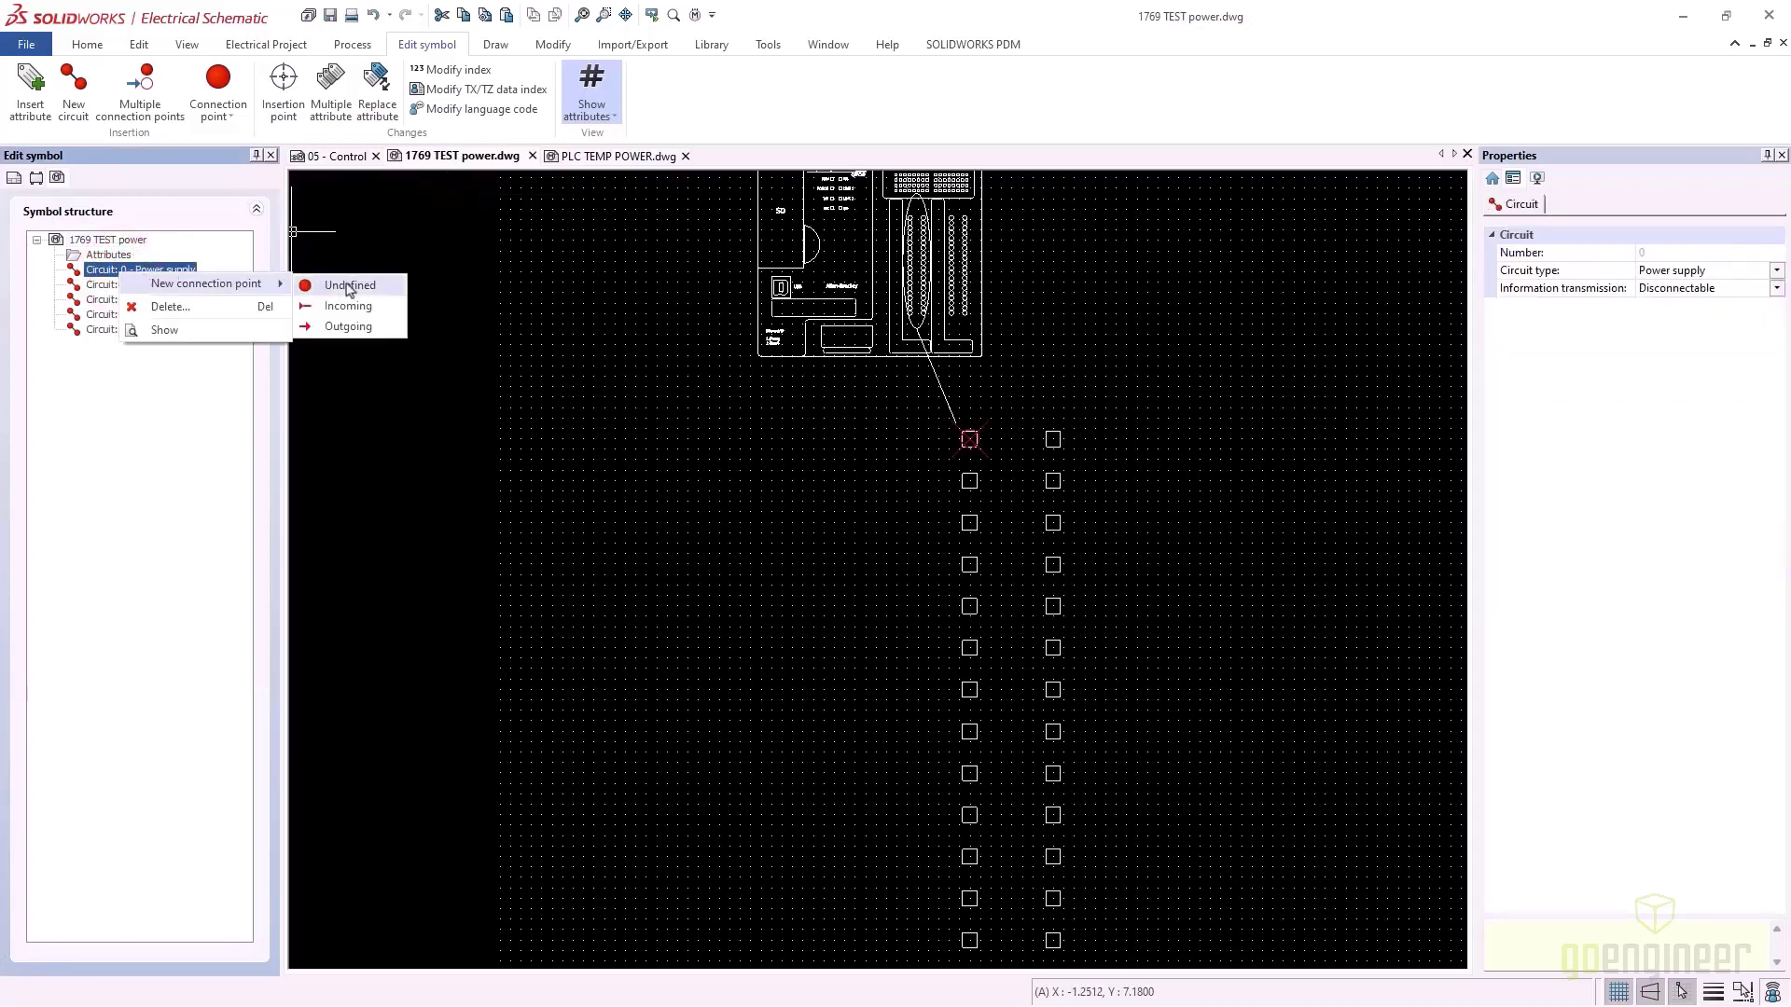
{"action": "left_click", "coordinate": [349, 285]}
{"action": "scroll", "coordinate": [737, 410], "scroll_direction": "up", "scroll_amount": 1}
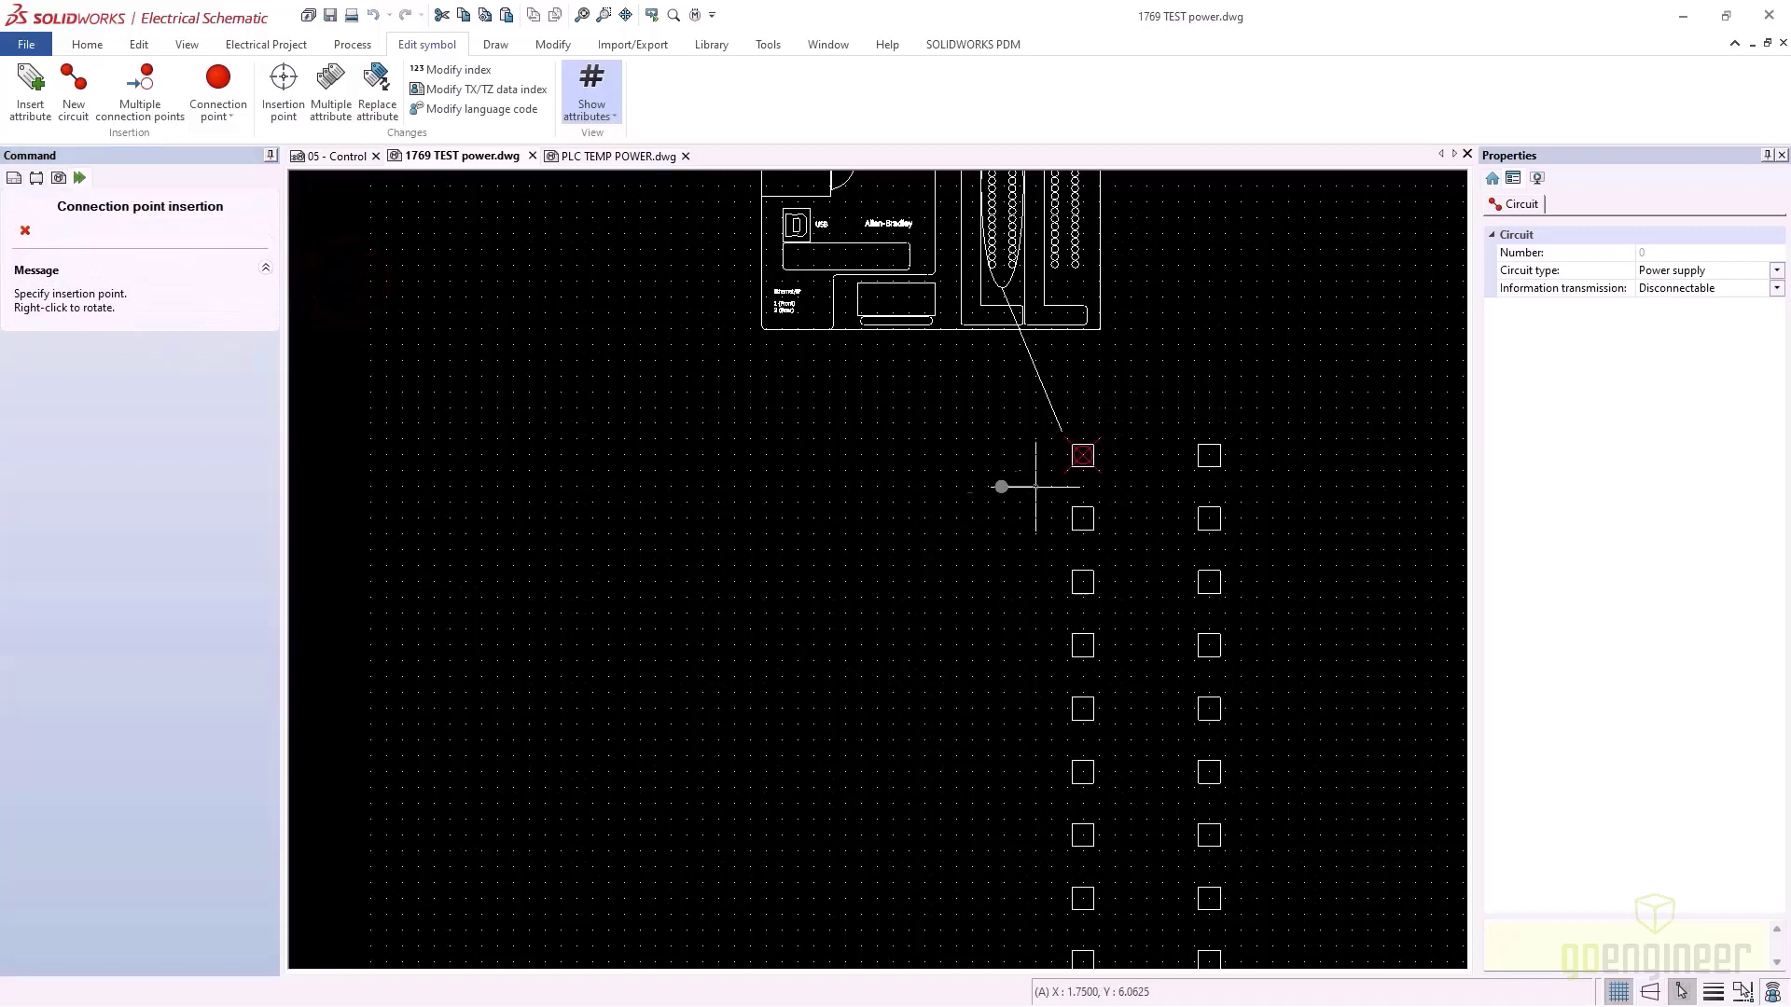
{"action": "left_click", "coordinate": [1083, 455]}
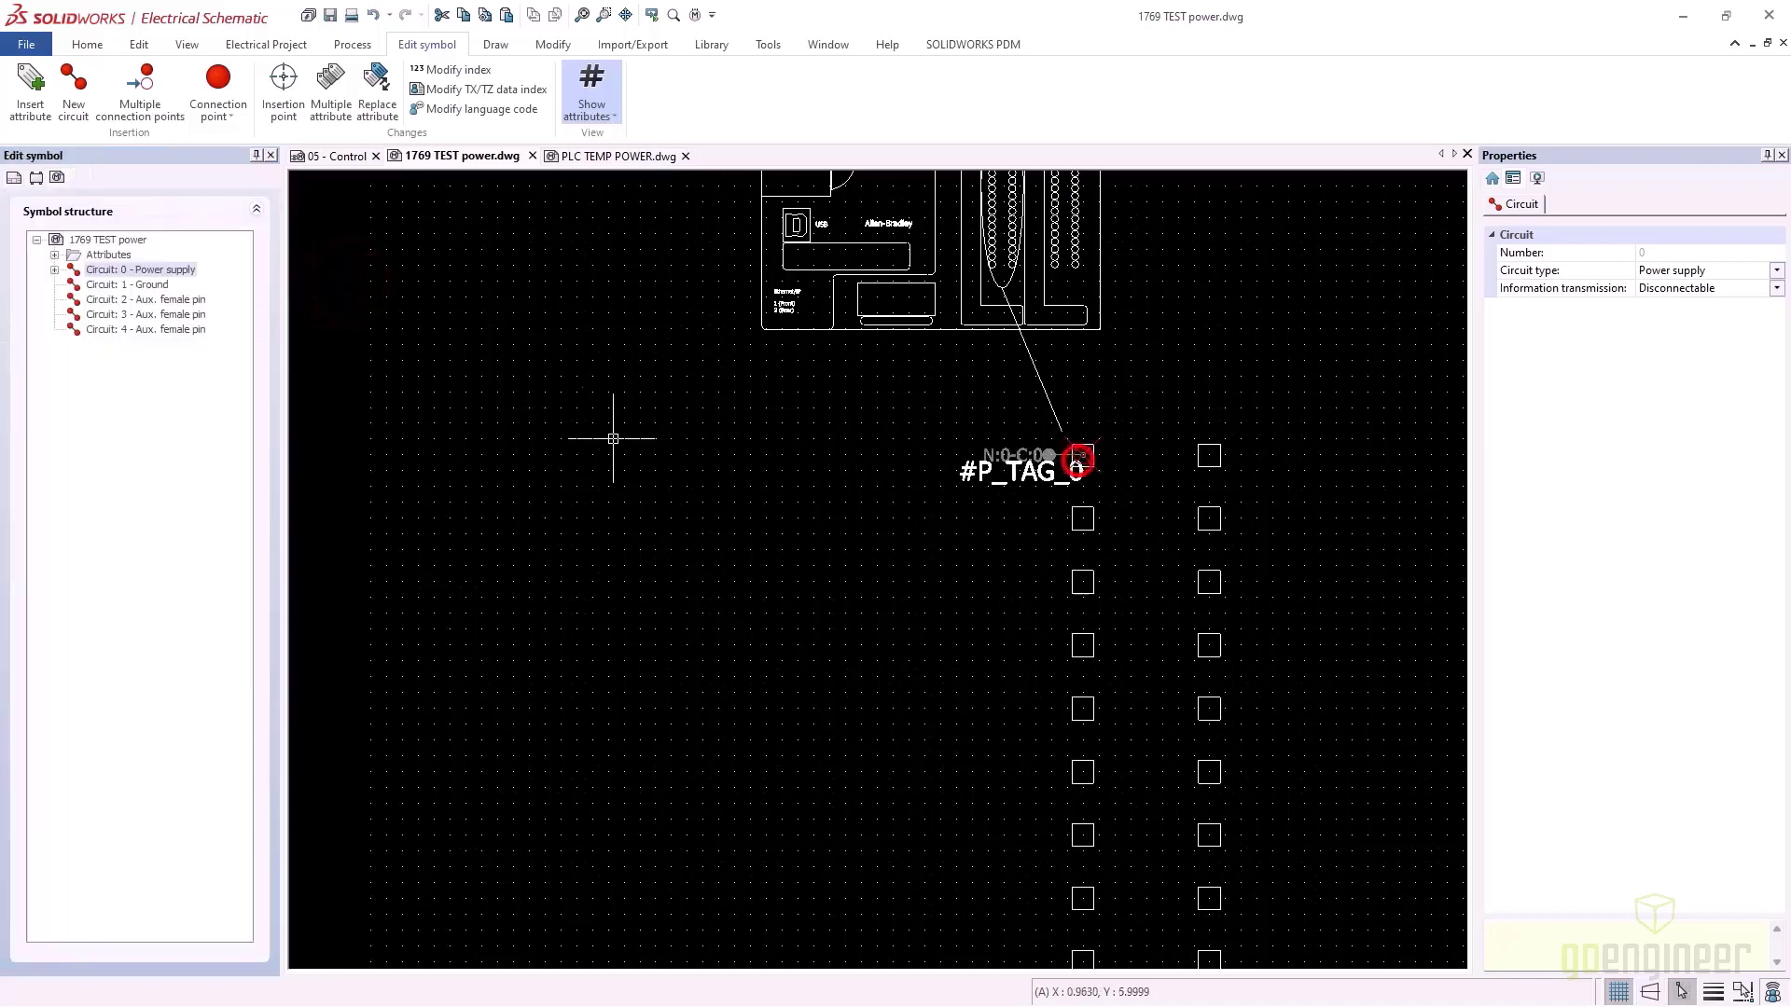
{"action": "right_click", "coordinate": [103, 276]}
{"action": "mouse_move", "coordinate": [160, 279]}
{"action": "left_click", "coordinate": [368, 278]}
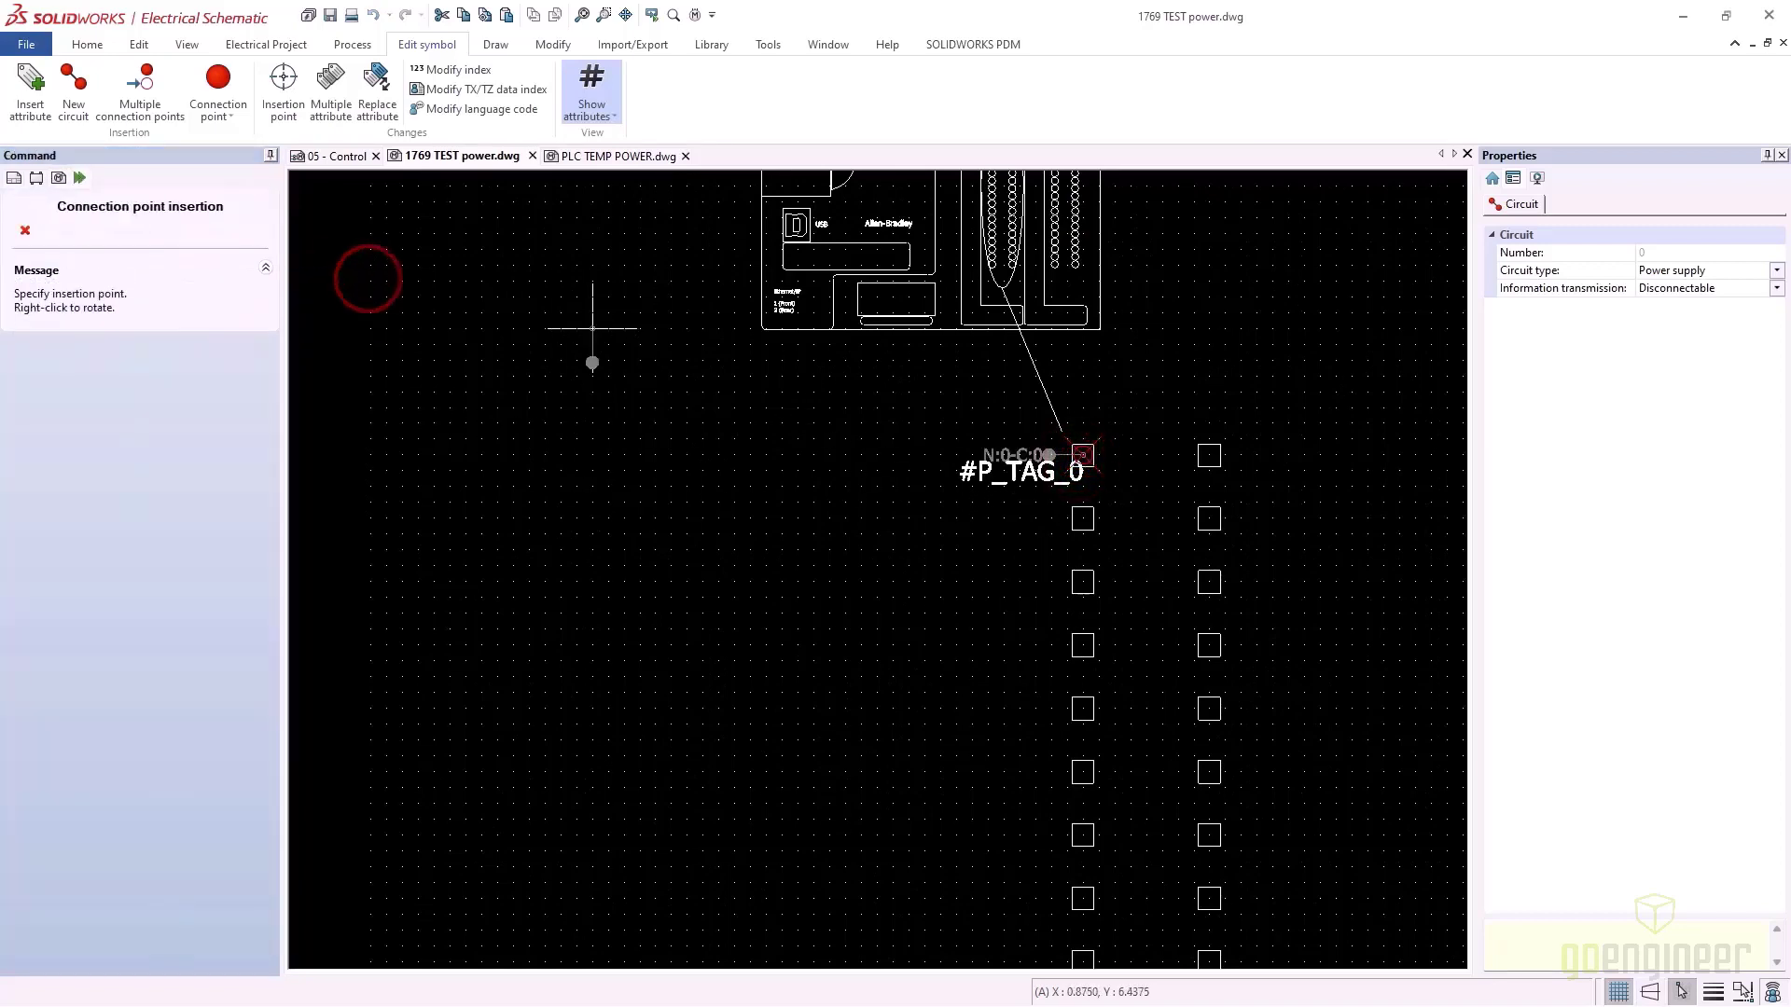
{"action": "left_click", "coordinate": [1081, 519]}
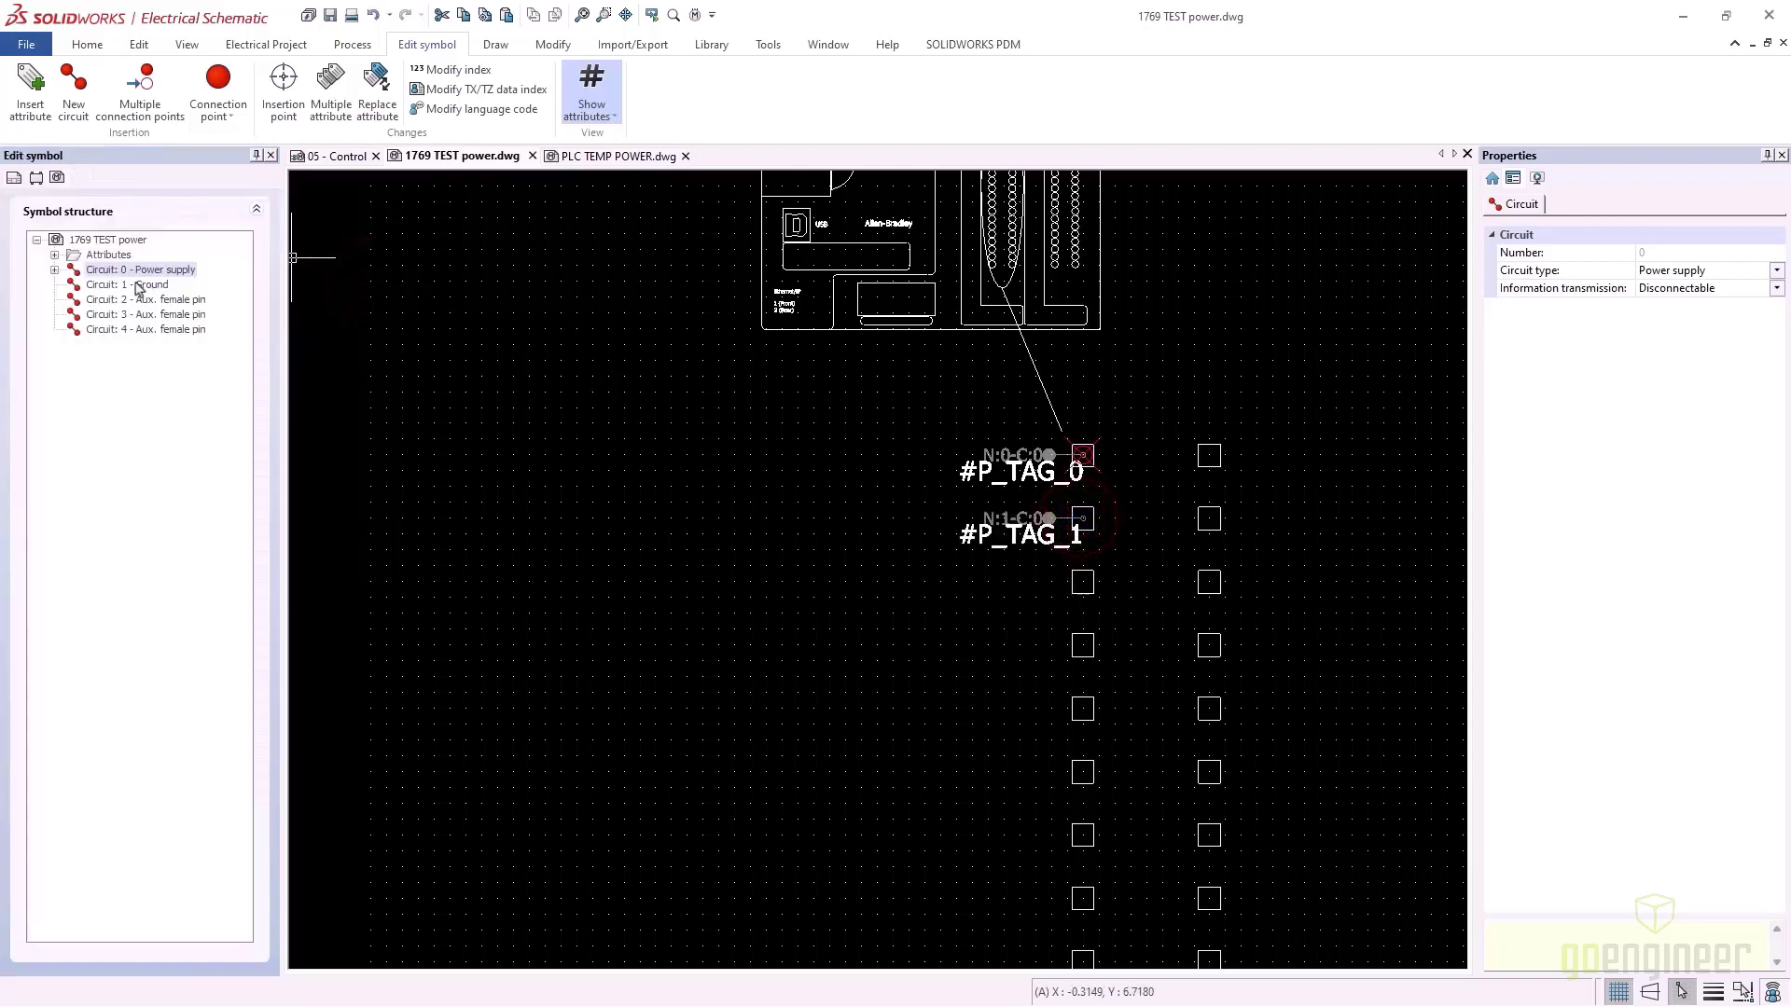
Place connection points for Ground and circuit 2 on the third and fourth squares
{"action": "right_click", "coordinate": [137, 286]}
{"action": "mouse_move", "coordinate": [270, 287]}
{"action": "left_click", "coordinate": [352, 290]}
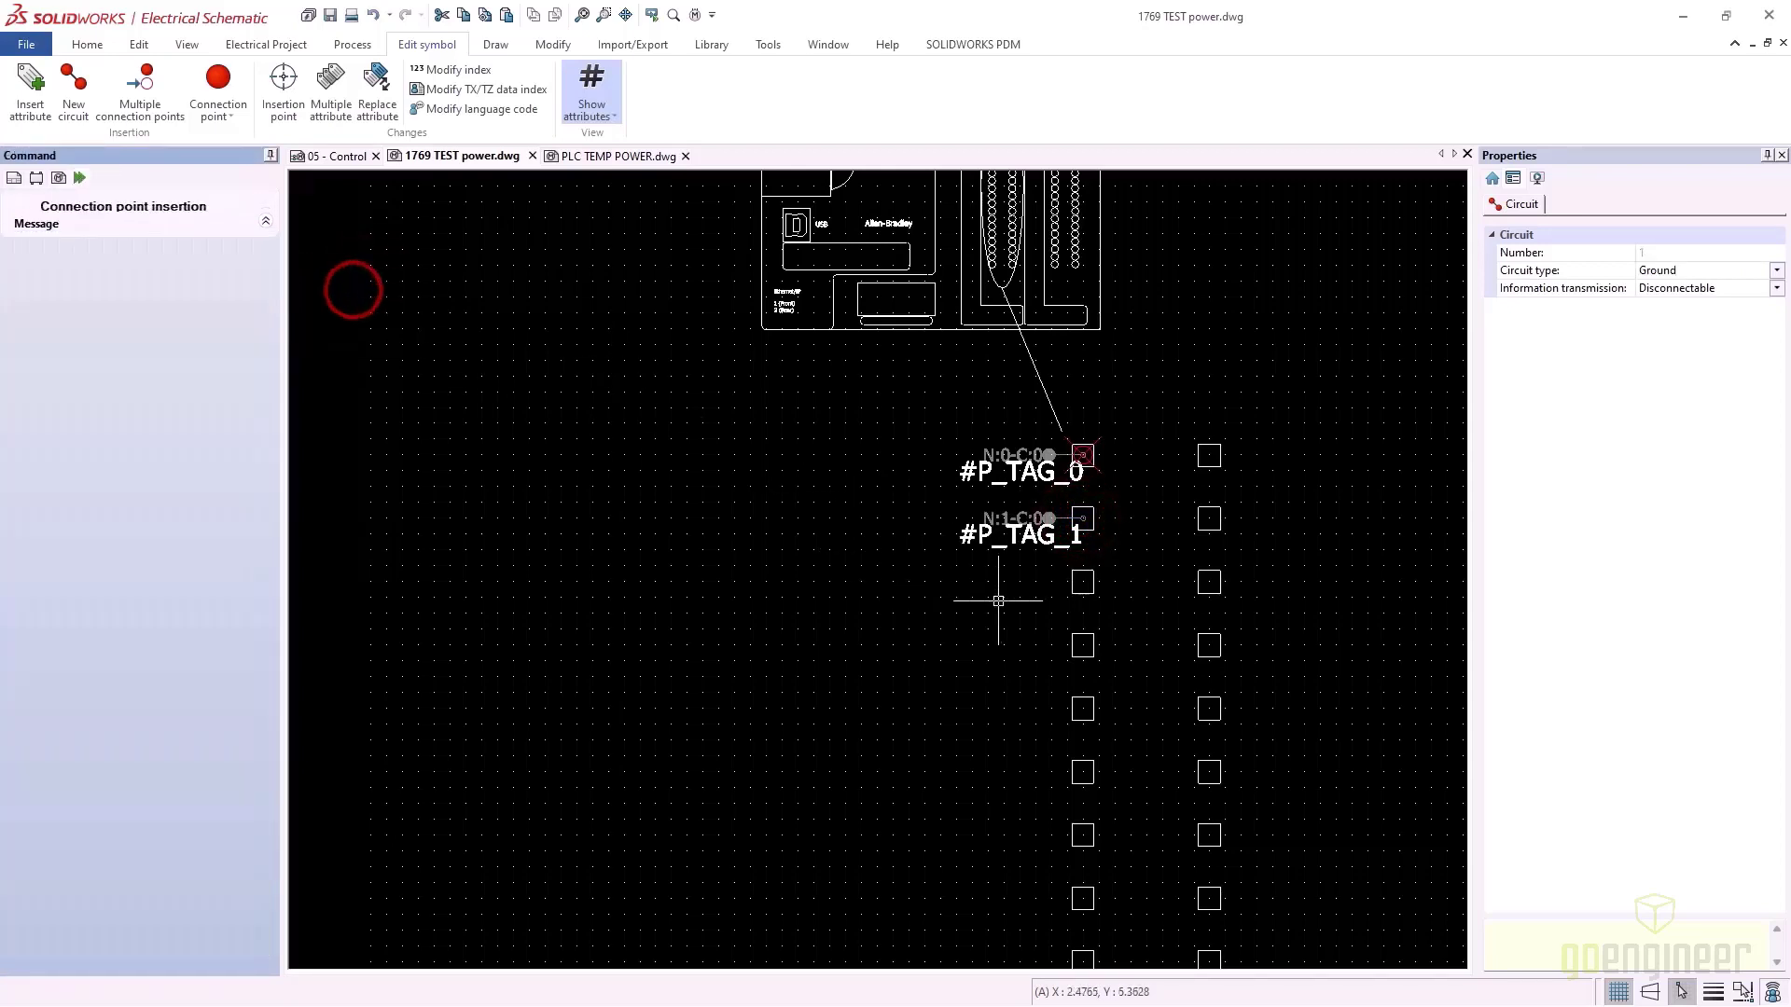
{"action": "left_click", "coordinate": [1082, 582]}
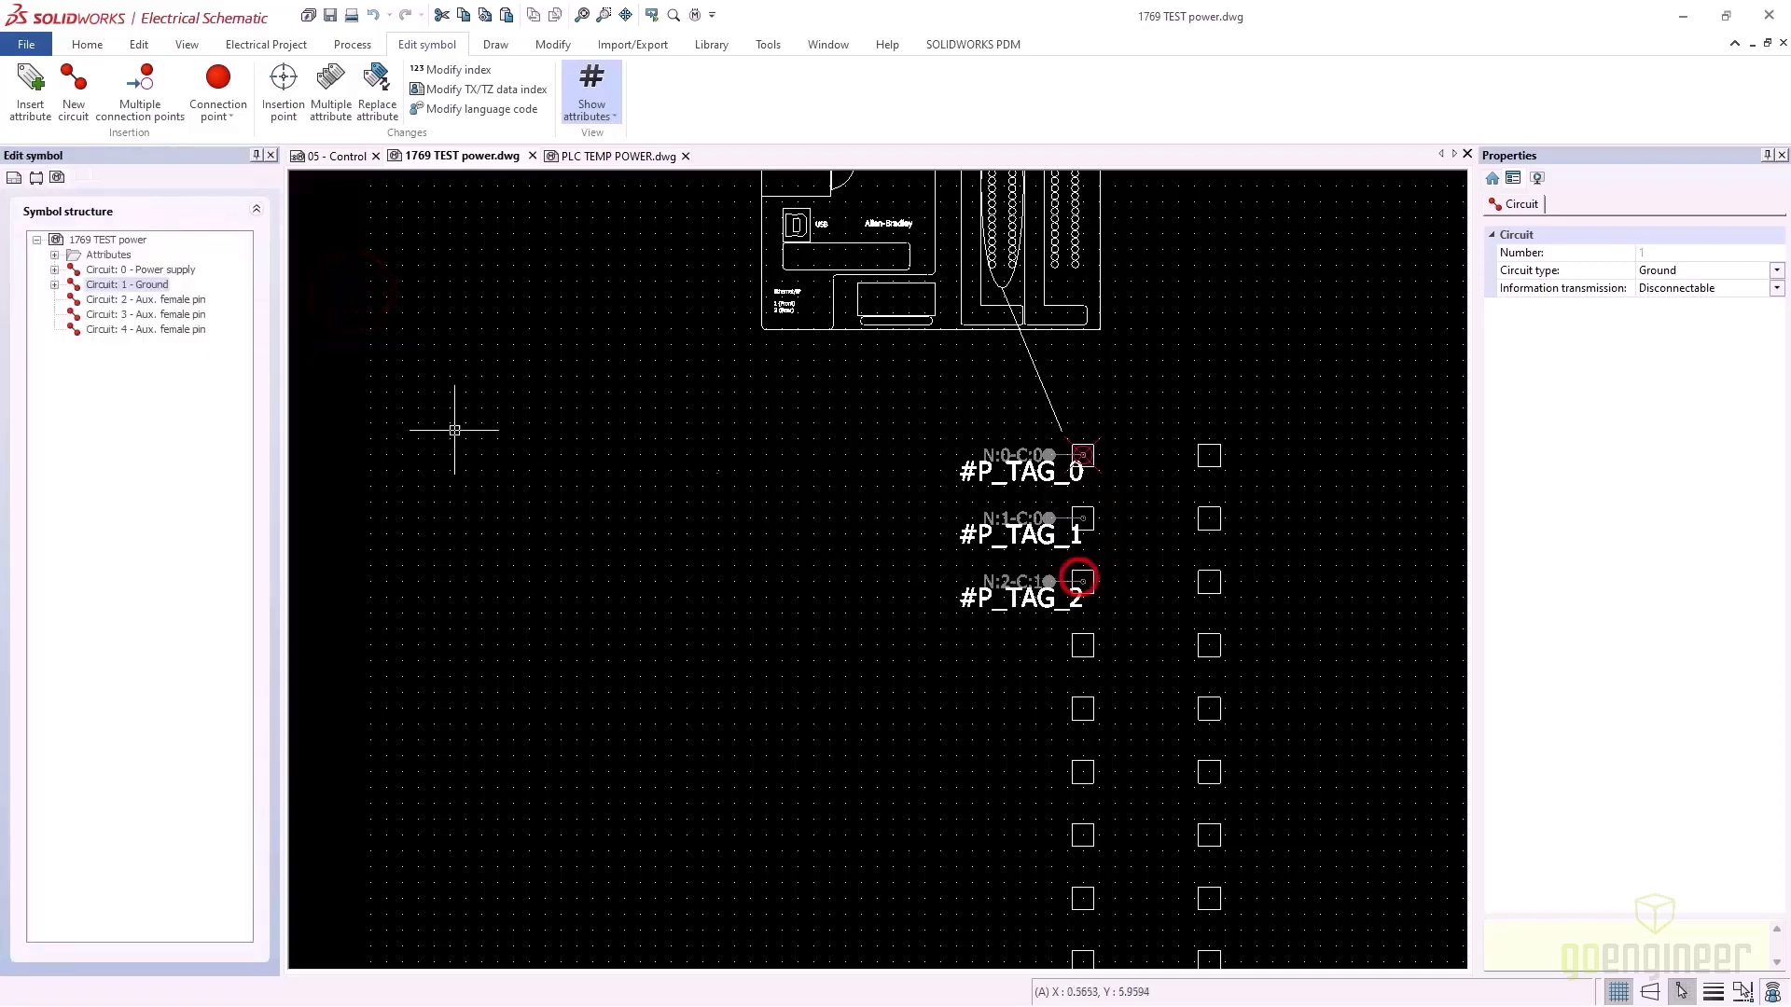
{"action": "right_click", "coordinate": [173, 300]}
{"action": "mouse_move", "coordinate": [264, 312]}
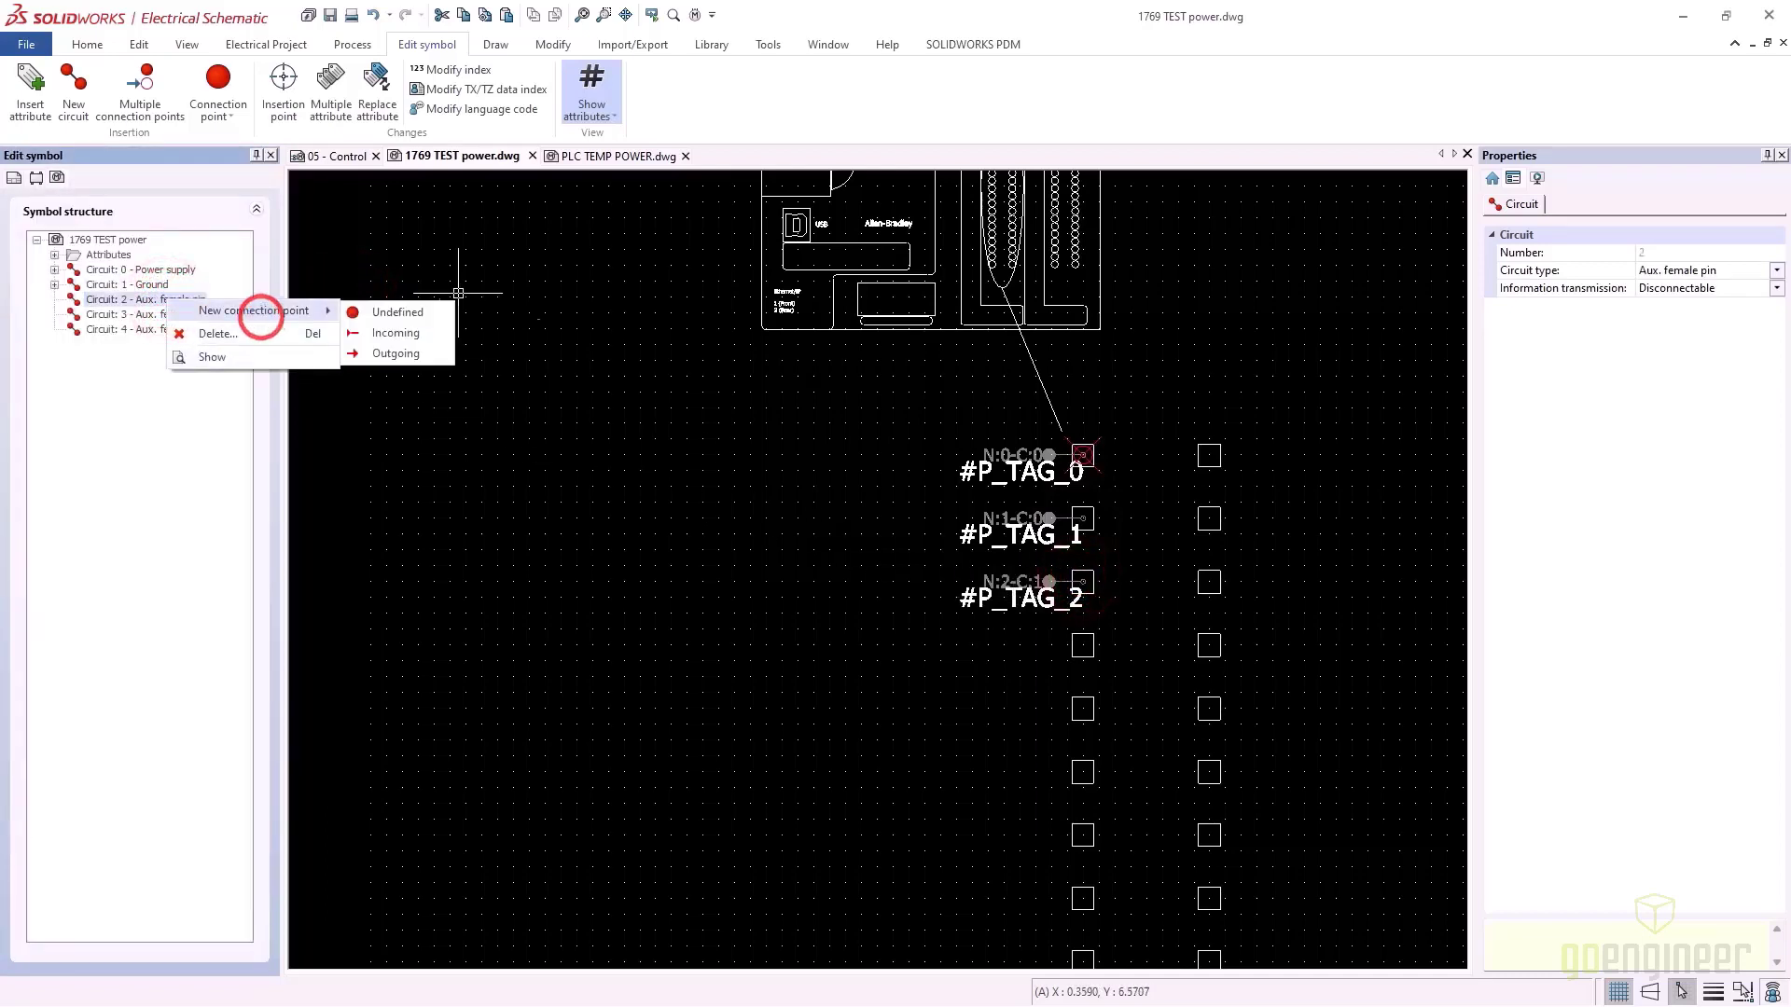
{"action": "left_click", "coordinate": [359, 311]}
{"action": "left_click", "coordinate": [1082, 646]}
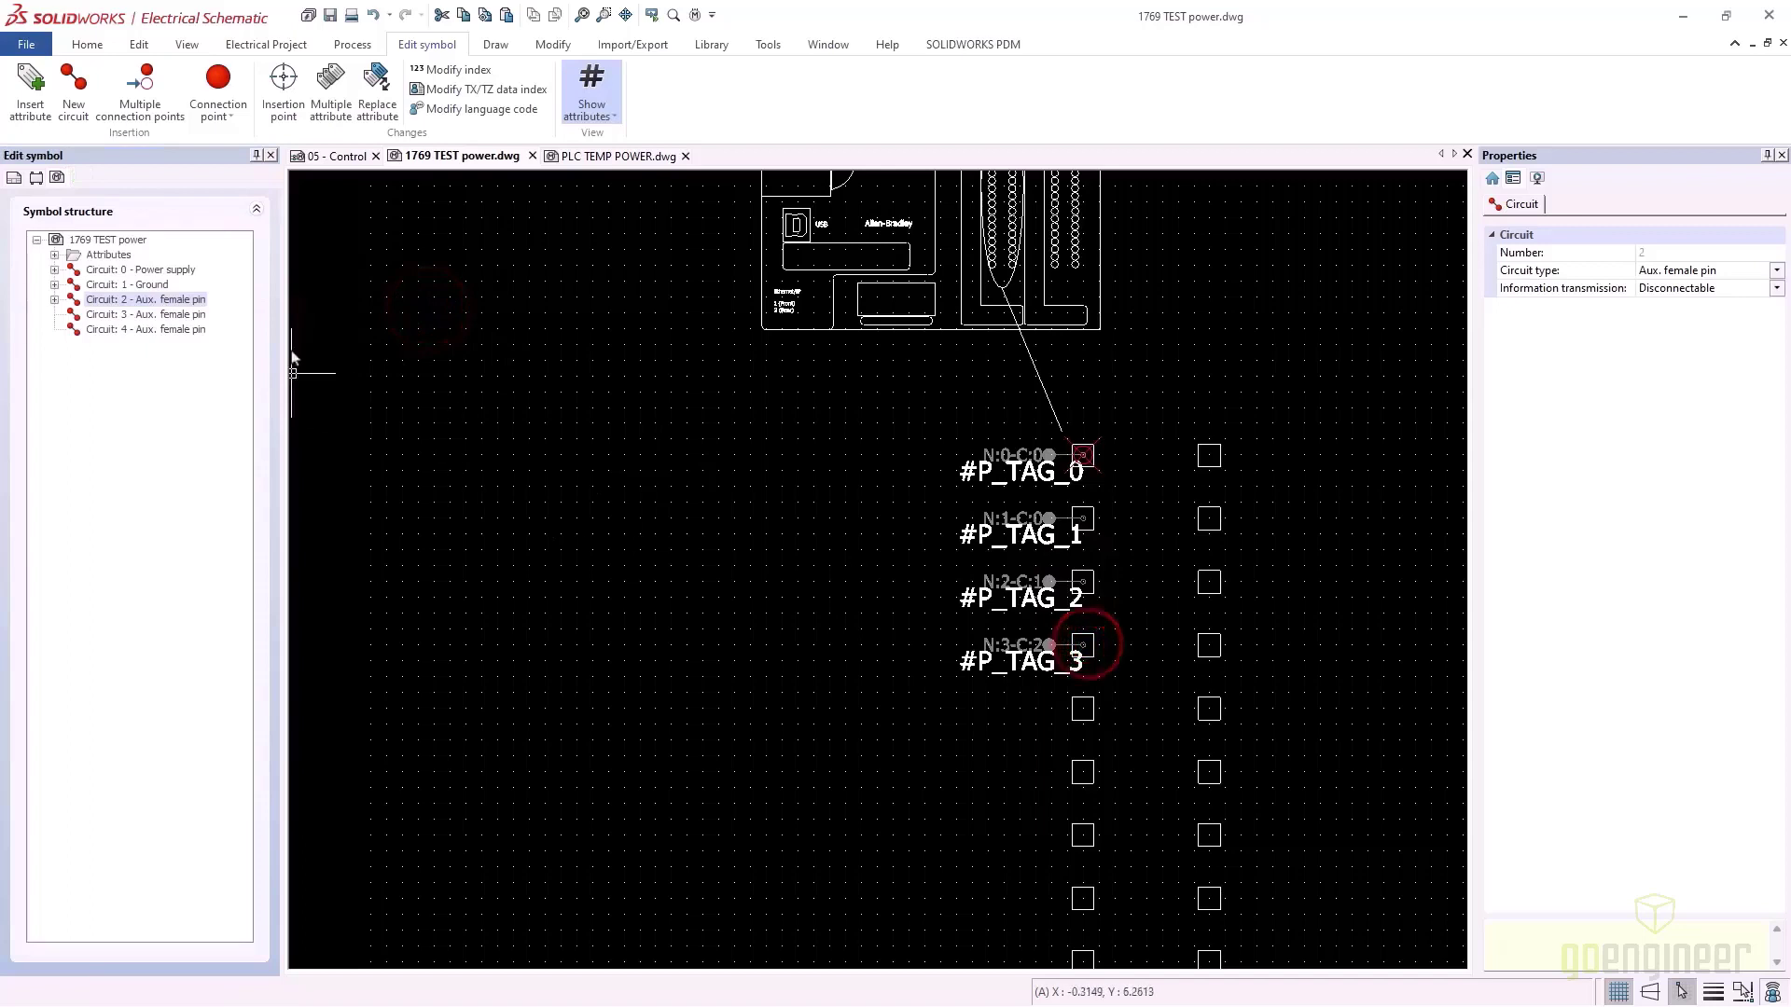
Place connection points for circuits 3 and 4 on the fifth and sixth squares
{"action": "right_click", "coordinate": [149, 314]}
{"action": "mouse_move", "coordinate": [279, 324]}
{"action": "left_click", "coordinate": [413, 332]}
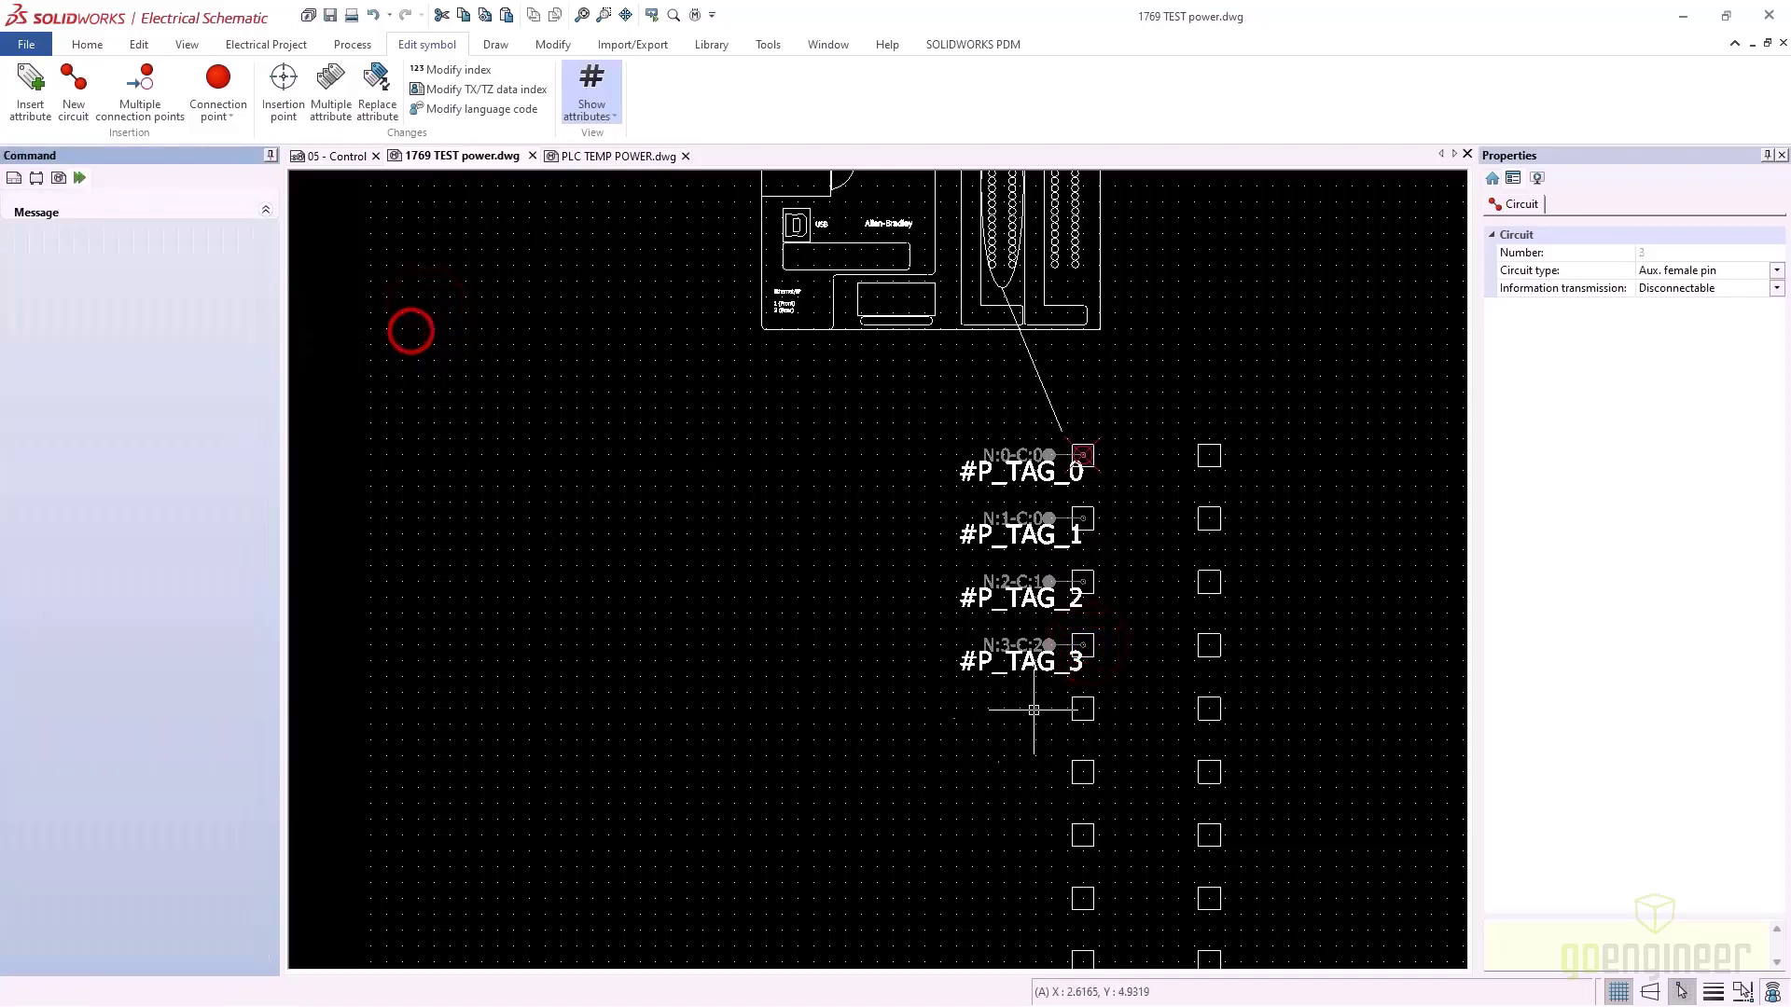
{"action": "left_click", "coordinate": [1082, 708]}
{"action": "right_click", "coordinate": [168, 330]}
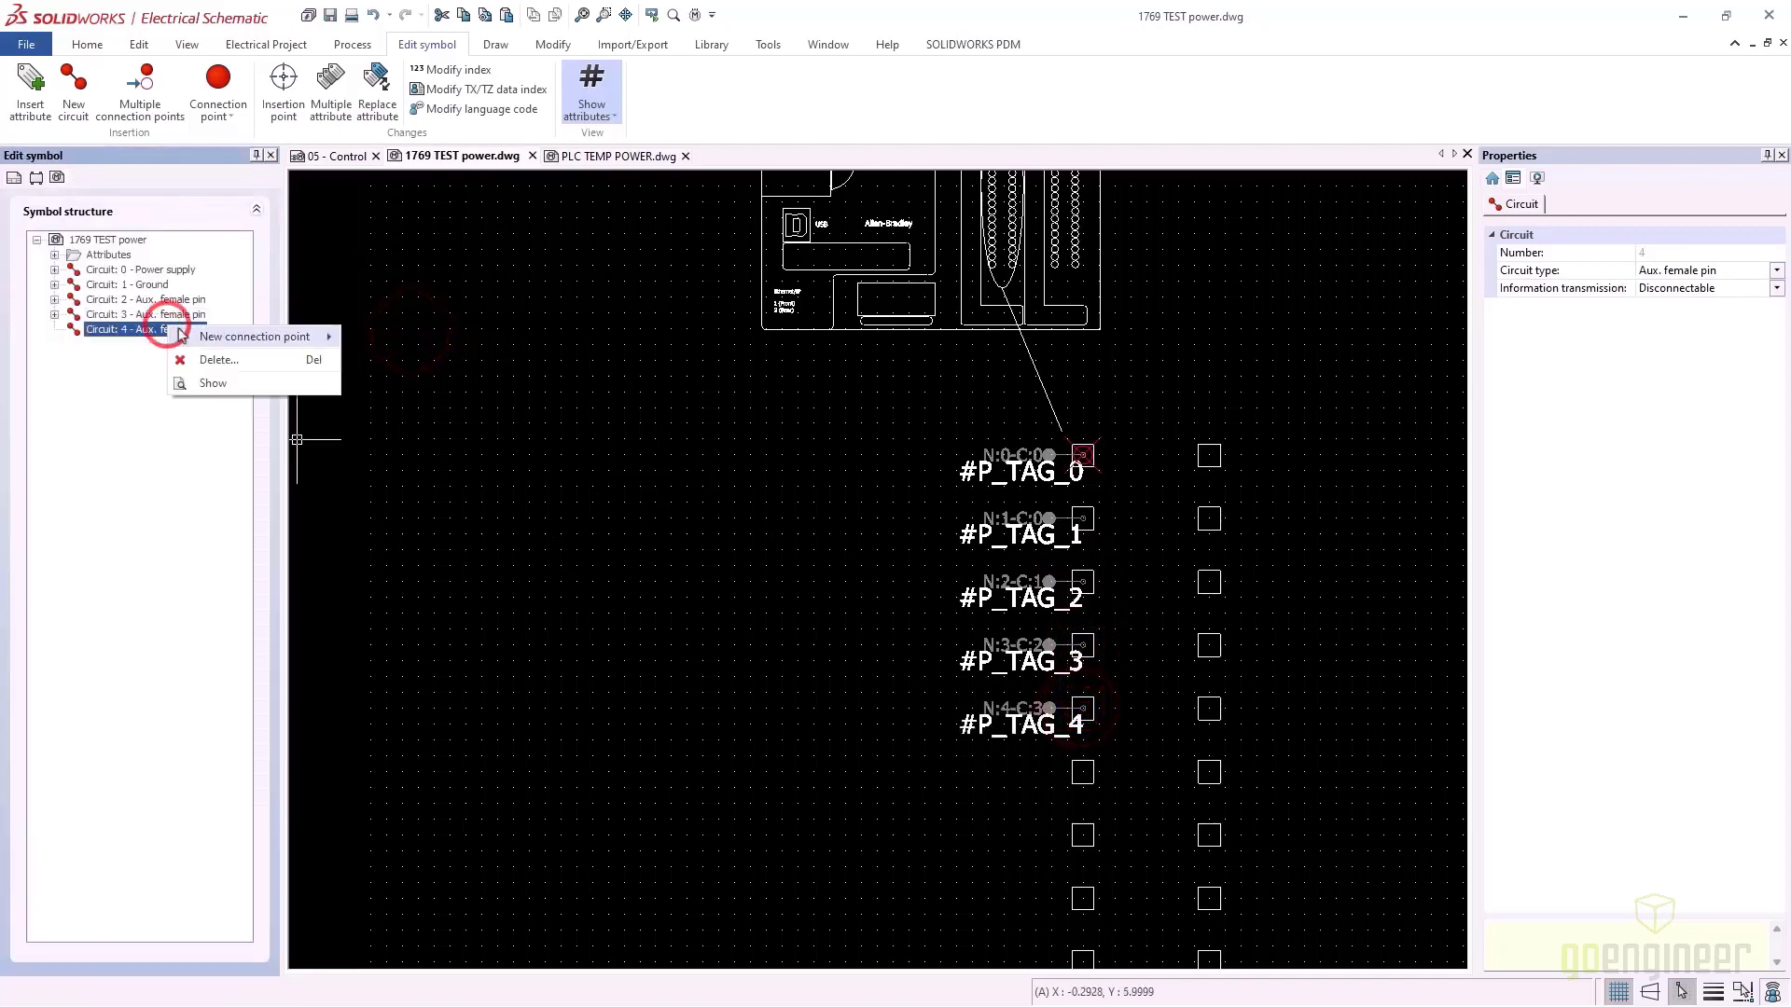
{"action": "mouse_move", "coordinate": [261, 341]}
{"action": "left_click", "coordinate": [387, 342]}
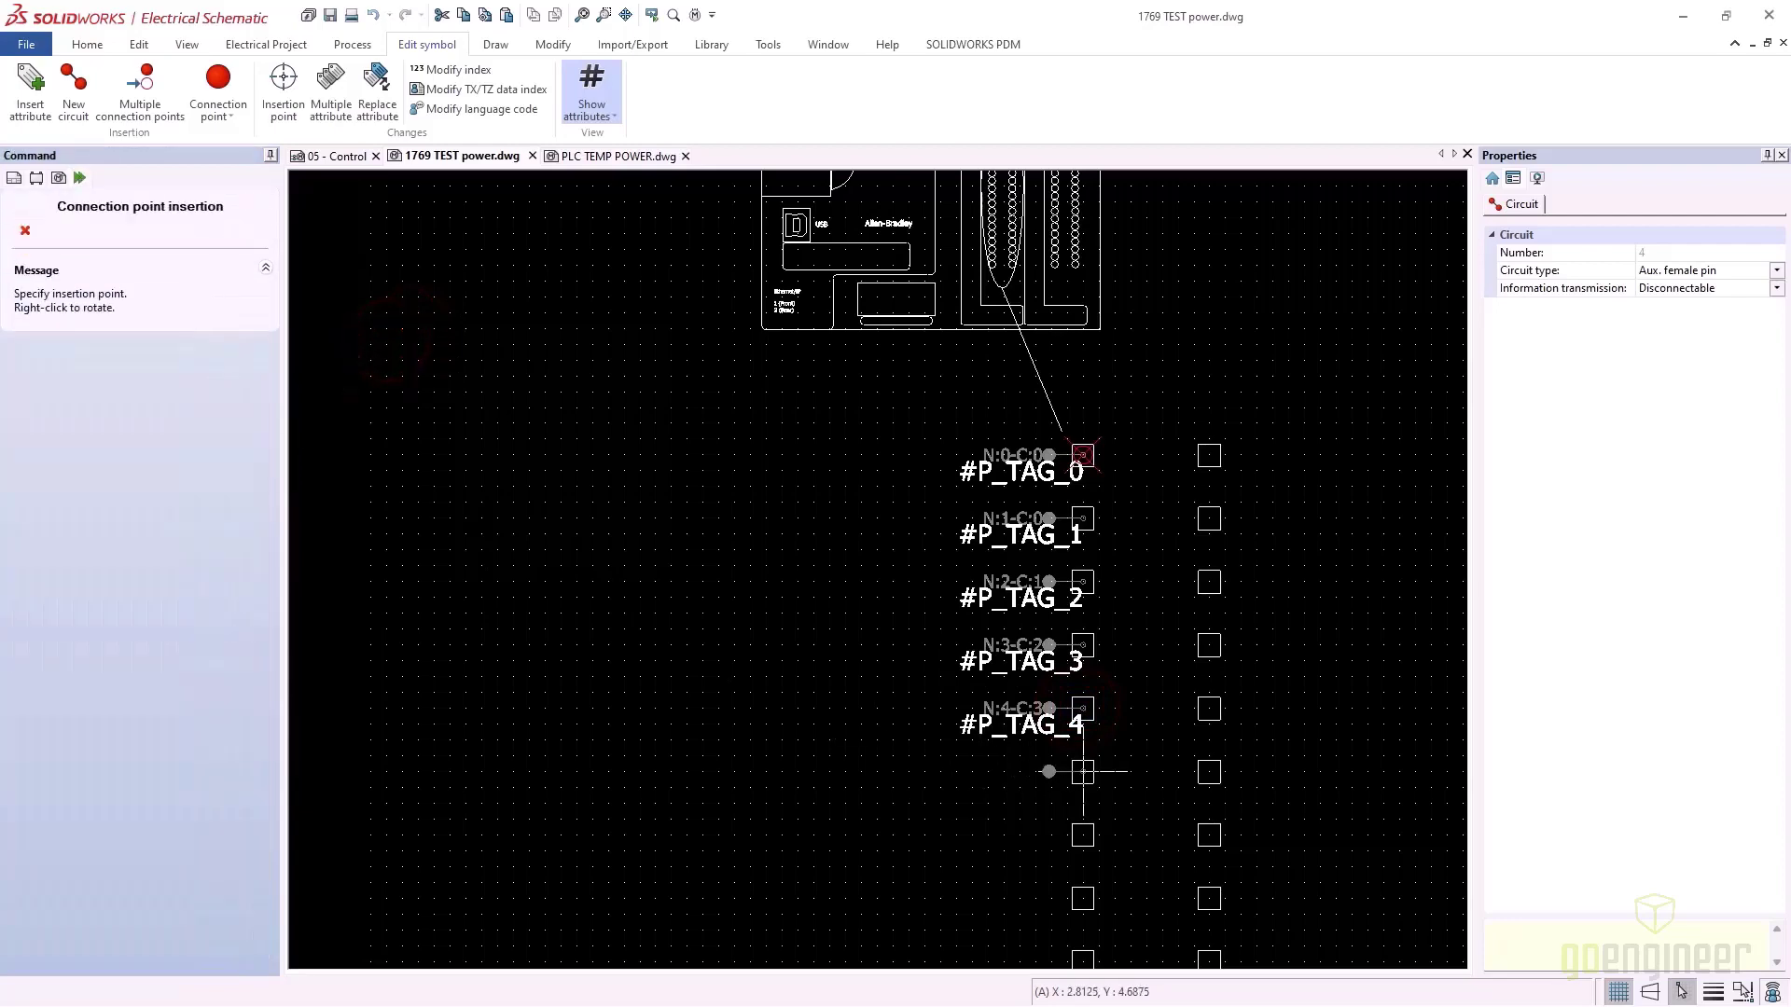
{"action": "left_click", "coordinate": [1081, 772]}
Delete the unused square markers in the right column and below the tags
{"action": "scroll", "coordinate": [1111, 698], "scroll_direction": "down", "scroll_amount": 3}
{"action": "middle_click_drag", "start_coordinate": [1111, 697], "coordinate": [853, 551]}
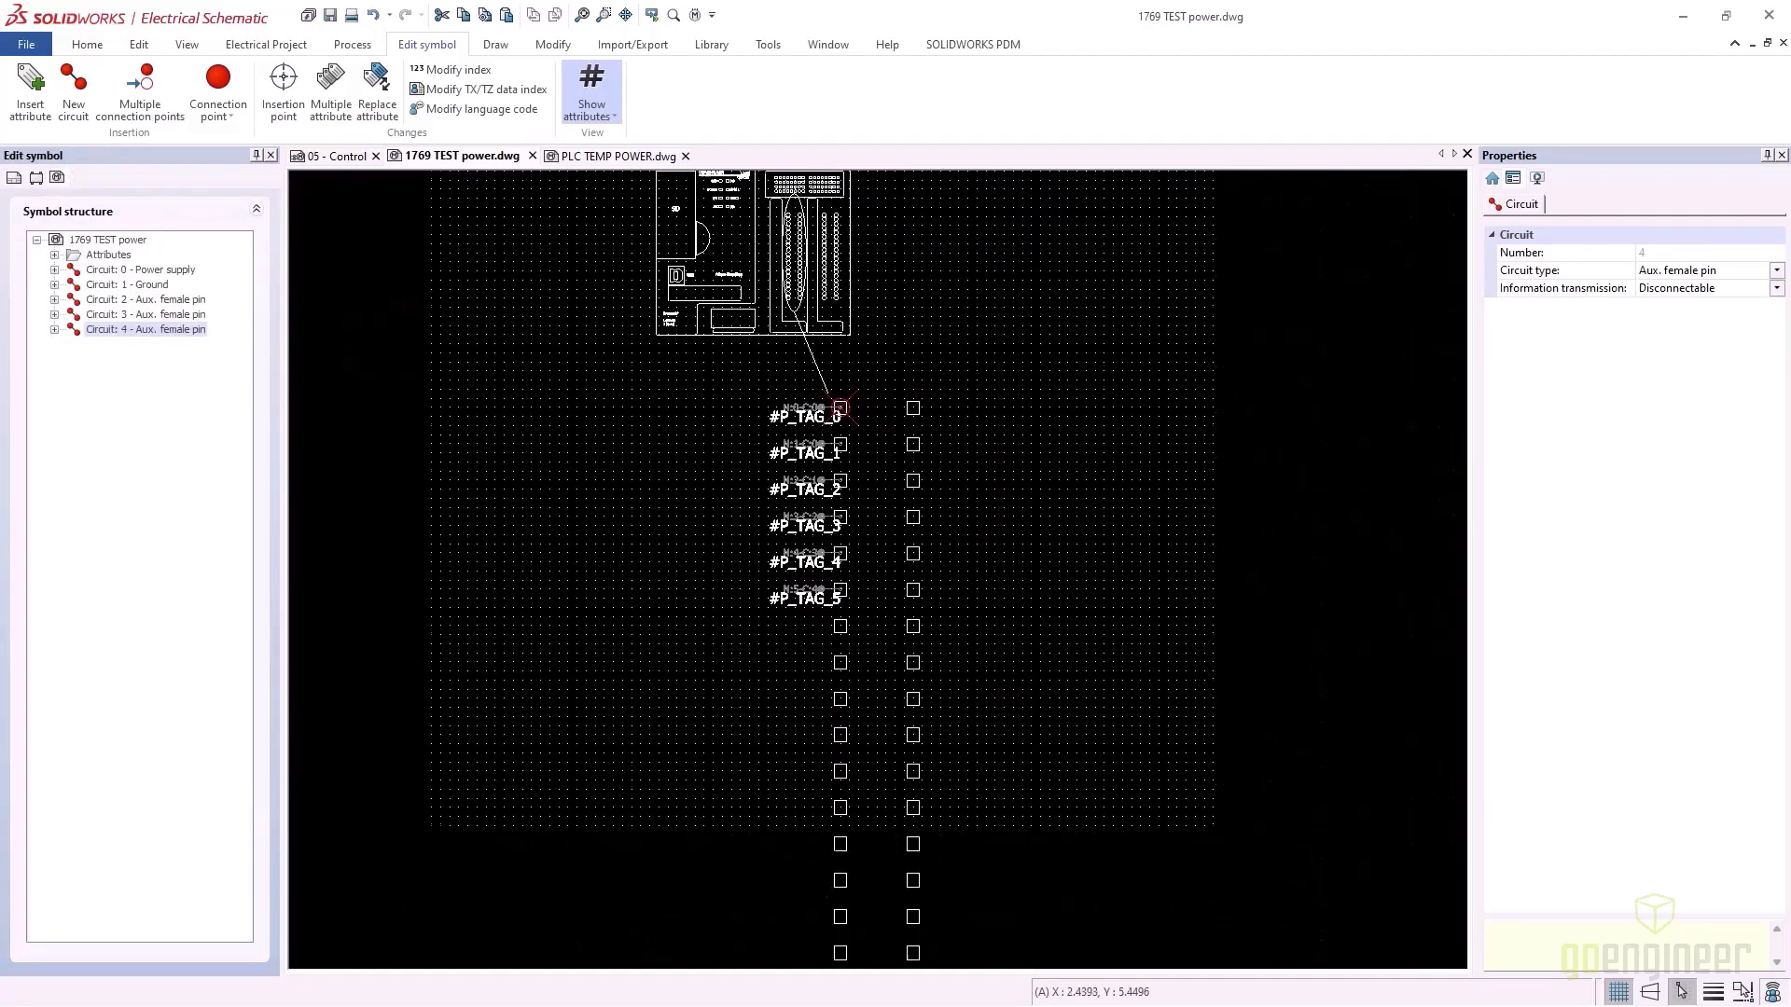
{"action": "left_click", "coordinate": [983, 819]}
{"action": "left_click", "coordinate": [870, 378]}
{"action": "key", "text": "Delete"}
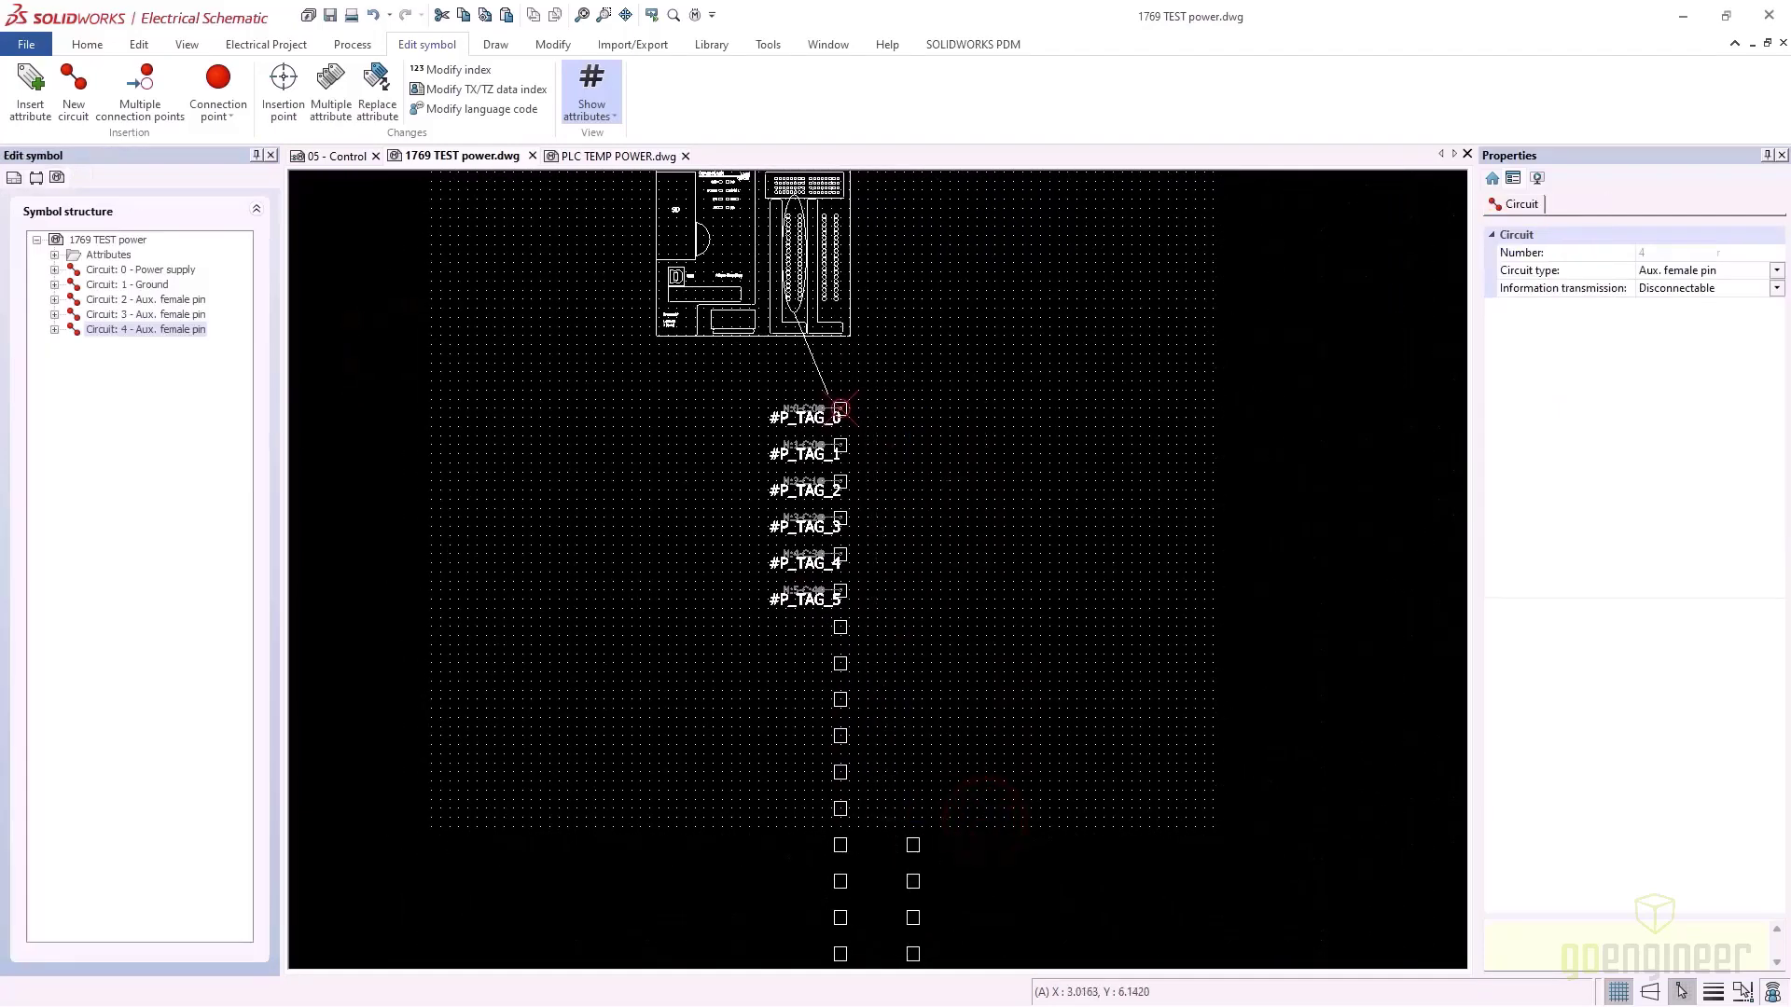
{"action": "scroll", "coordinate": [965, 830], "scroll_direction": "down", "scroll_amount": 1}
{"action": "middle_click_drag", "start_coordinate": [966, 830], "coordinate": [930, 754]}
{"action": "left_click", "coordinate": [935, 859]}
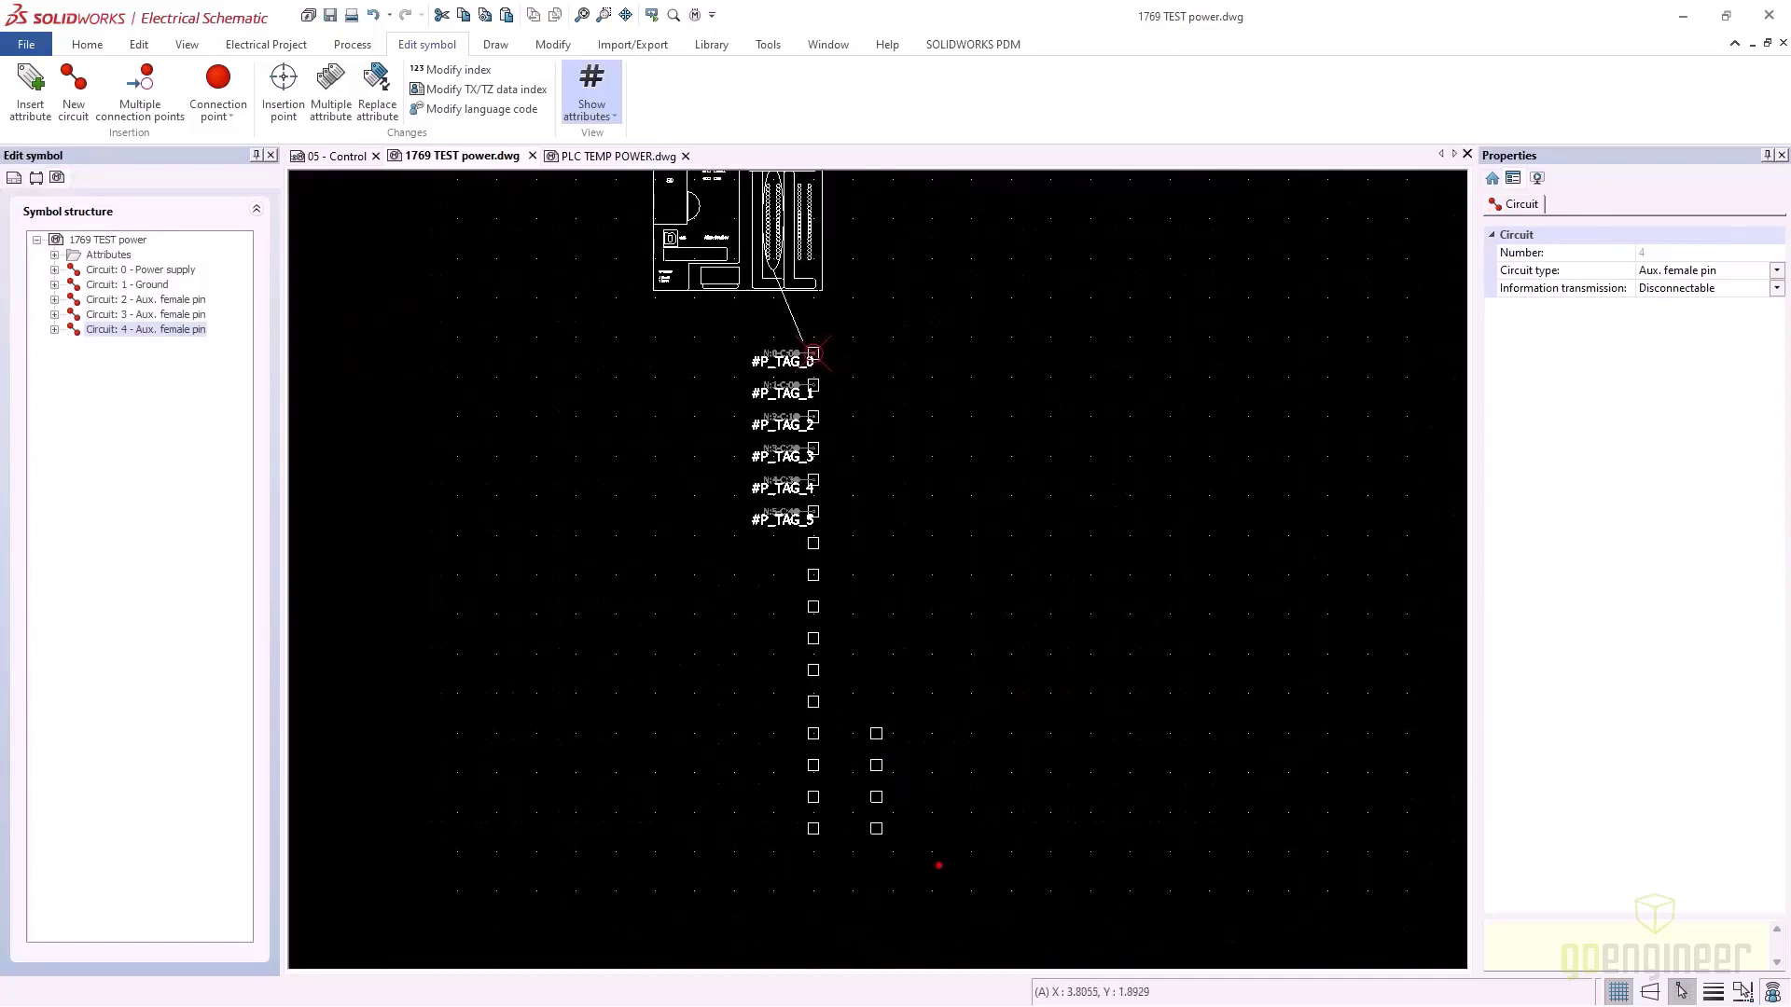
{"action": "left_click", "coordinate": [770, 537]}
{"action": "key", "text": "Delete"}
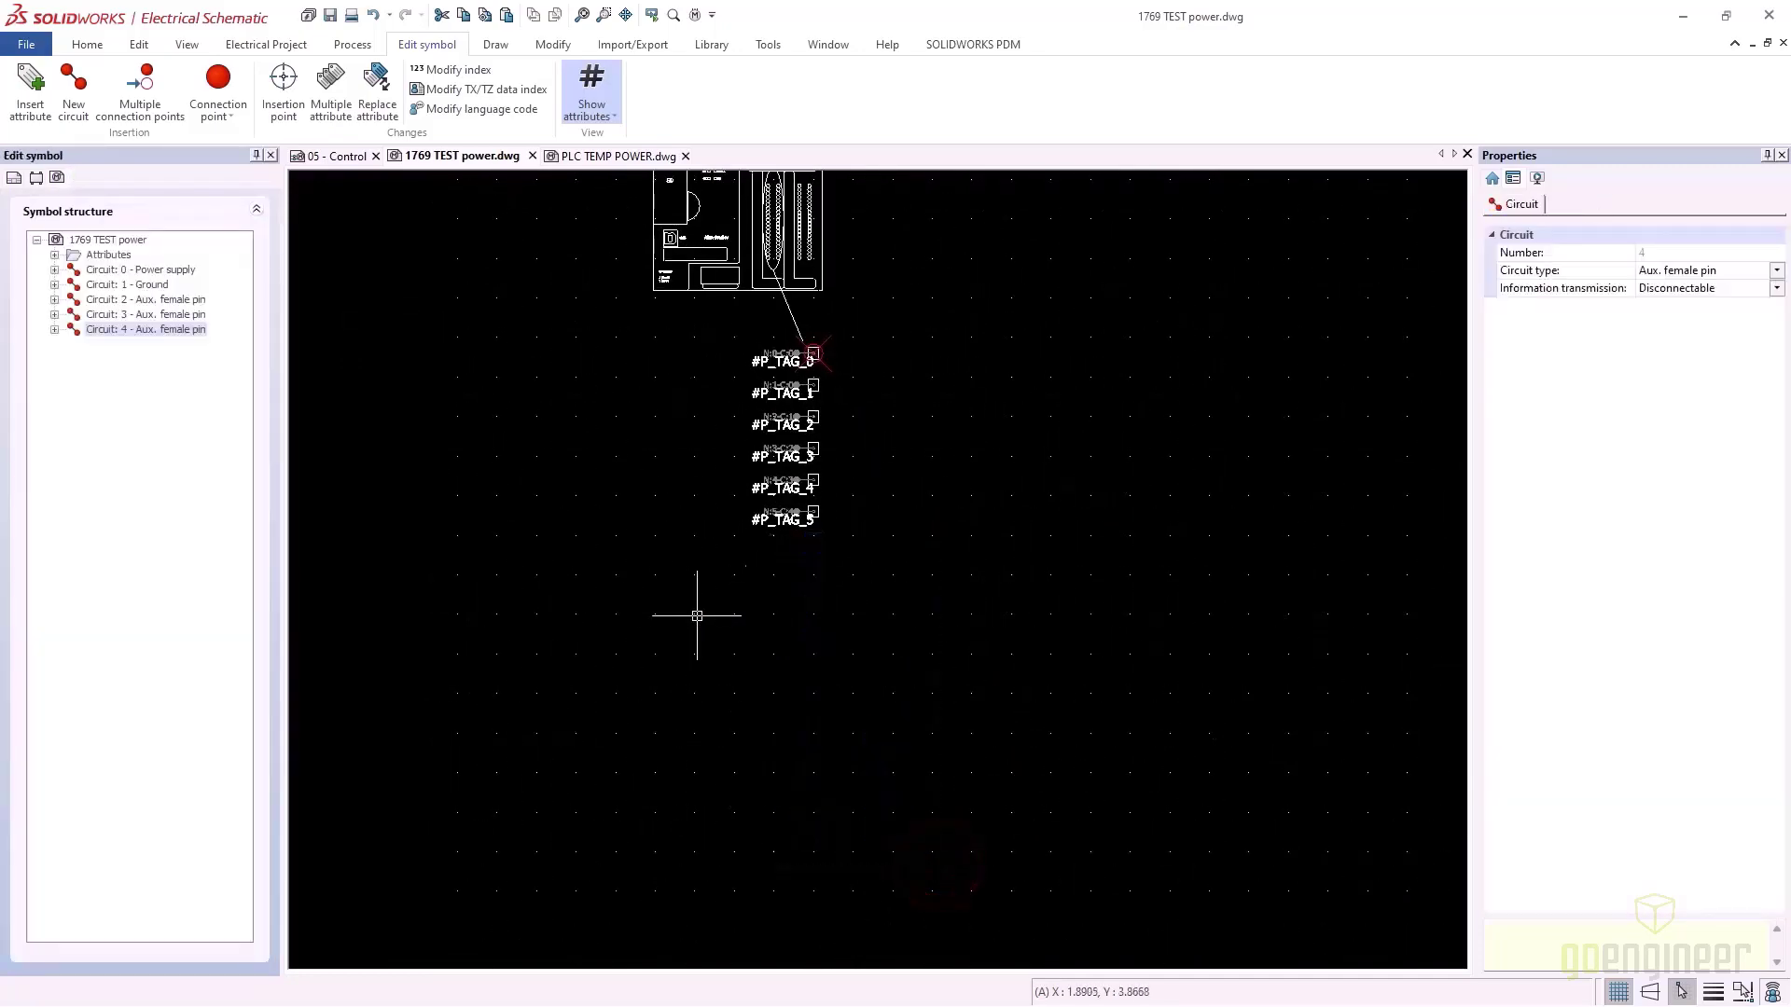
{"action": "scroll", "coordinate": [800, 541], "scroll_direction": "up", "scroll_amount": 4}
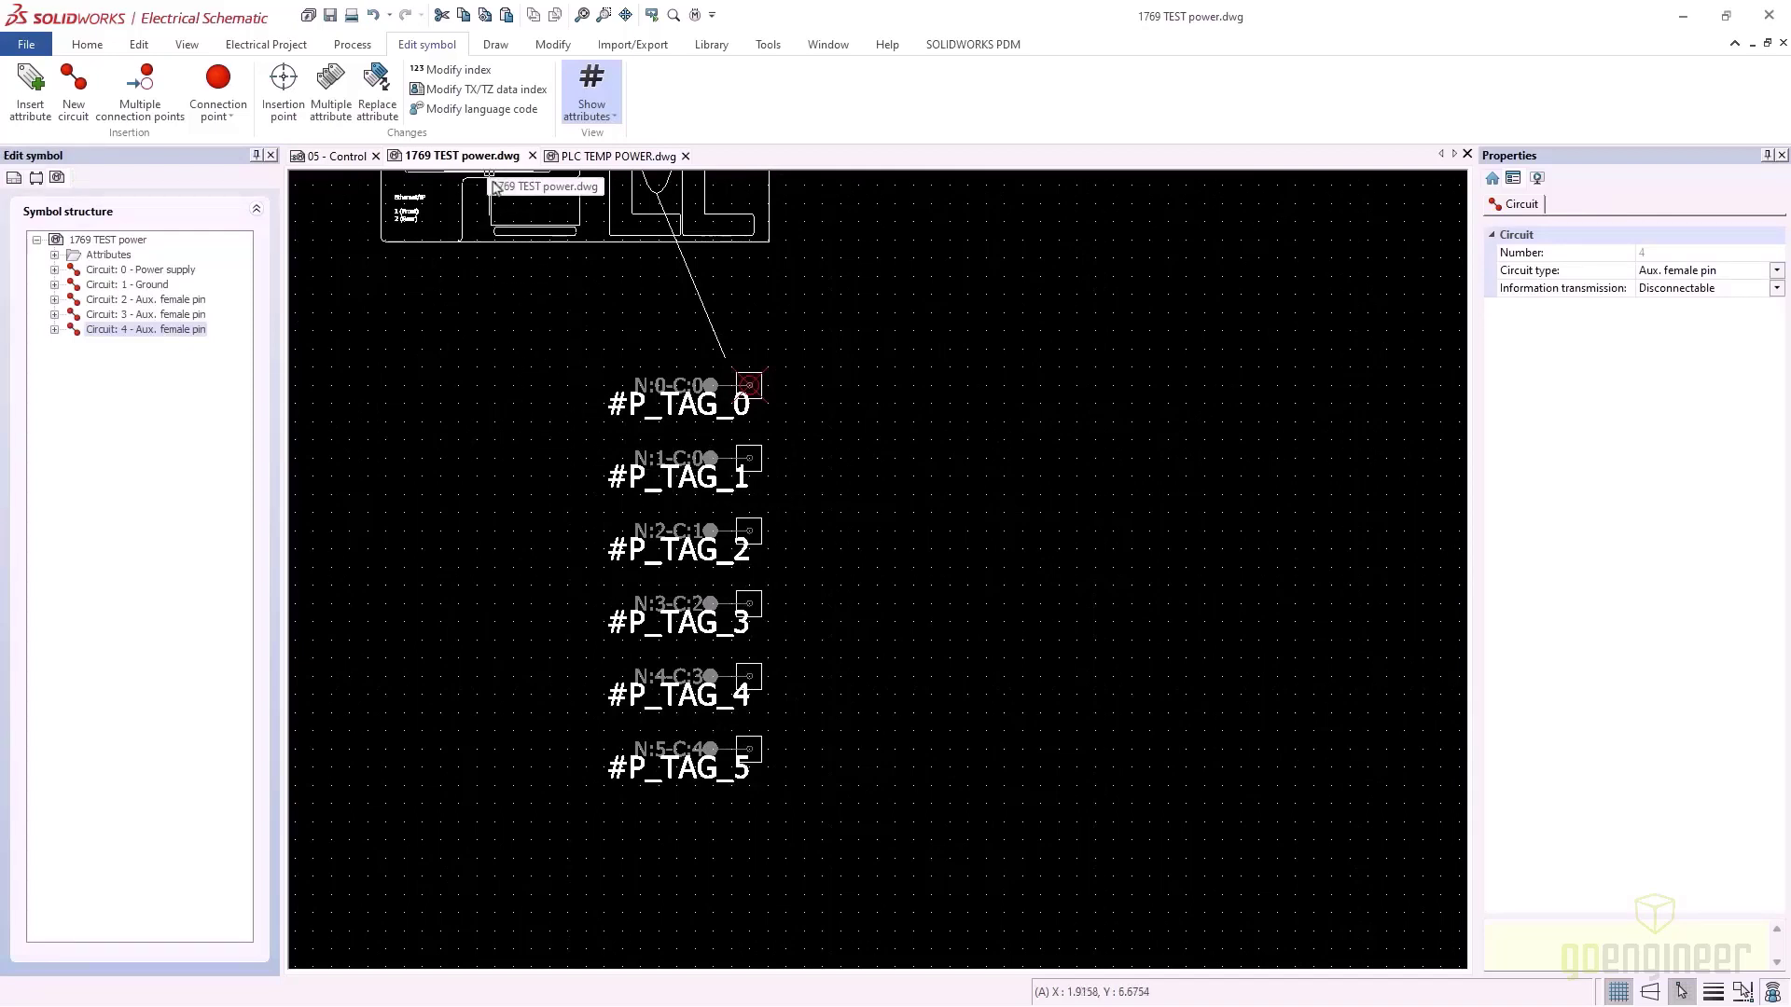
Copy #TAG, #REF_MAN and #REF_REF from PLC TEMP POWER into the clipboard for 1769 TEST power
{"action": "left_click", "coordinate": [579, 157]}
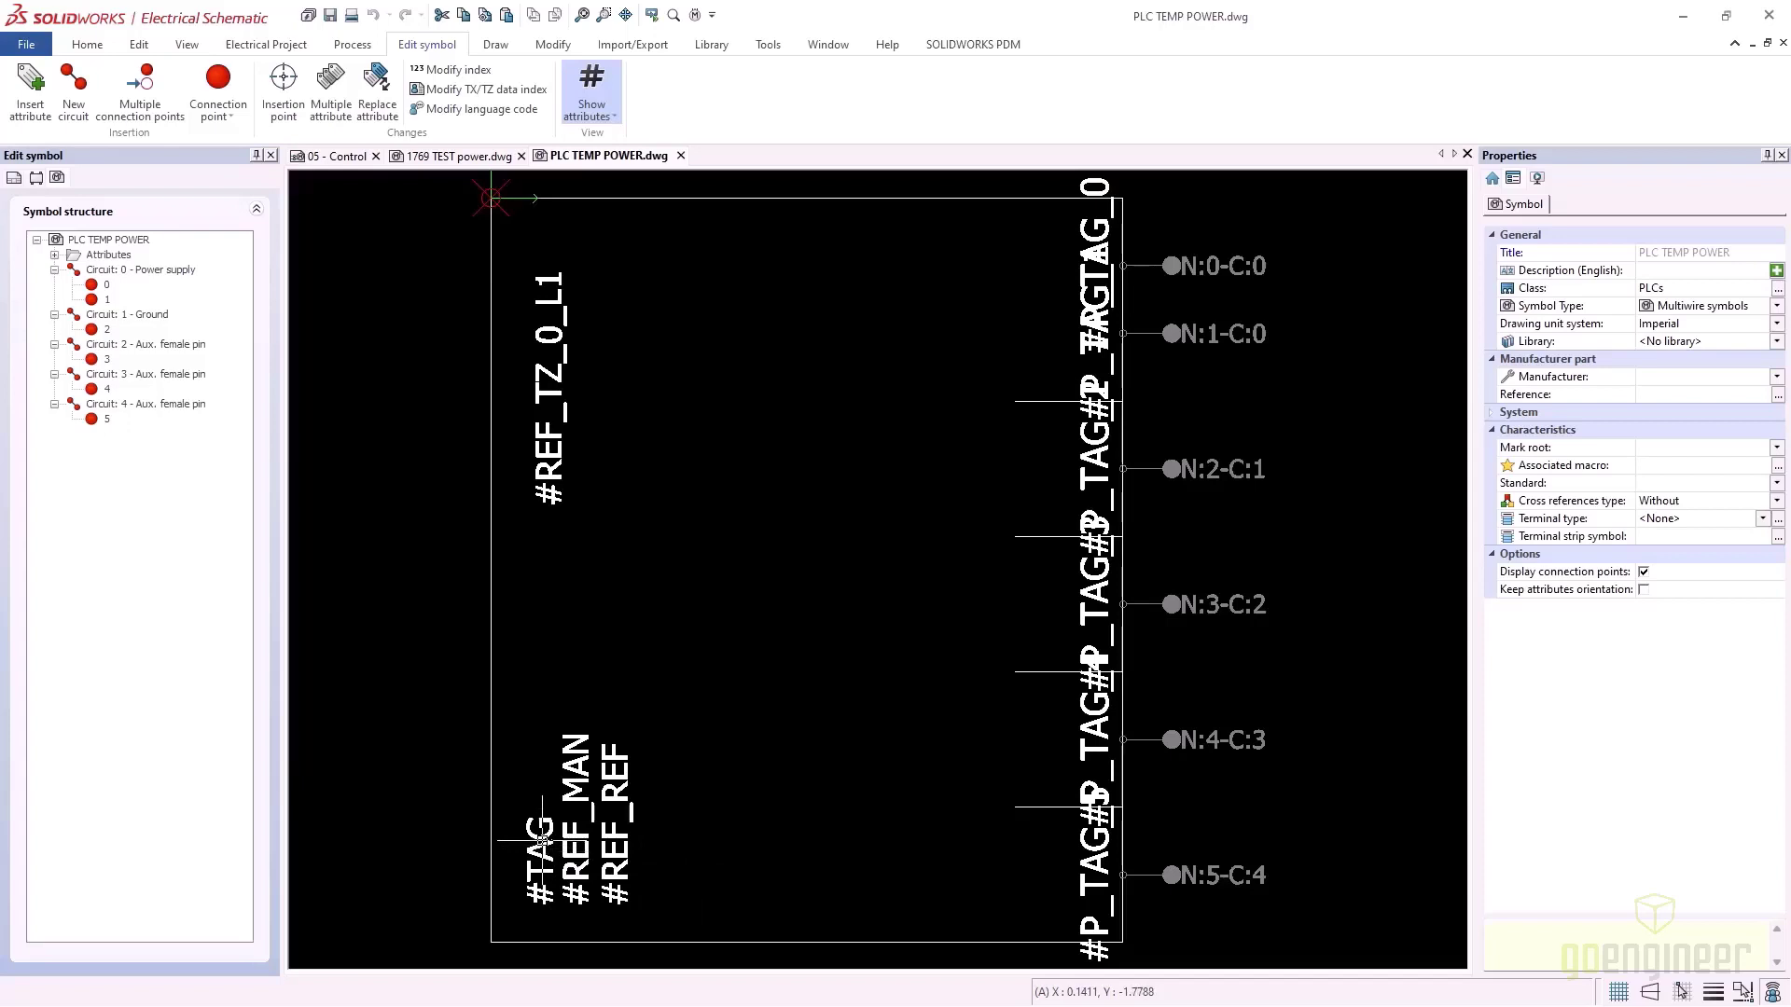
{"action": "left_click", "coordinate": [664, 894]}
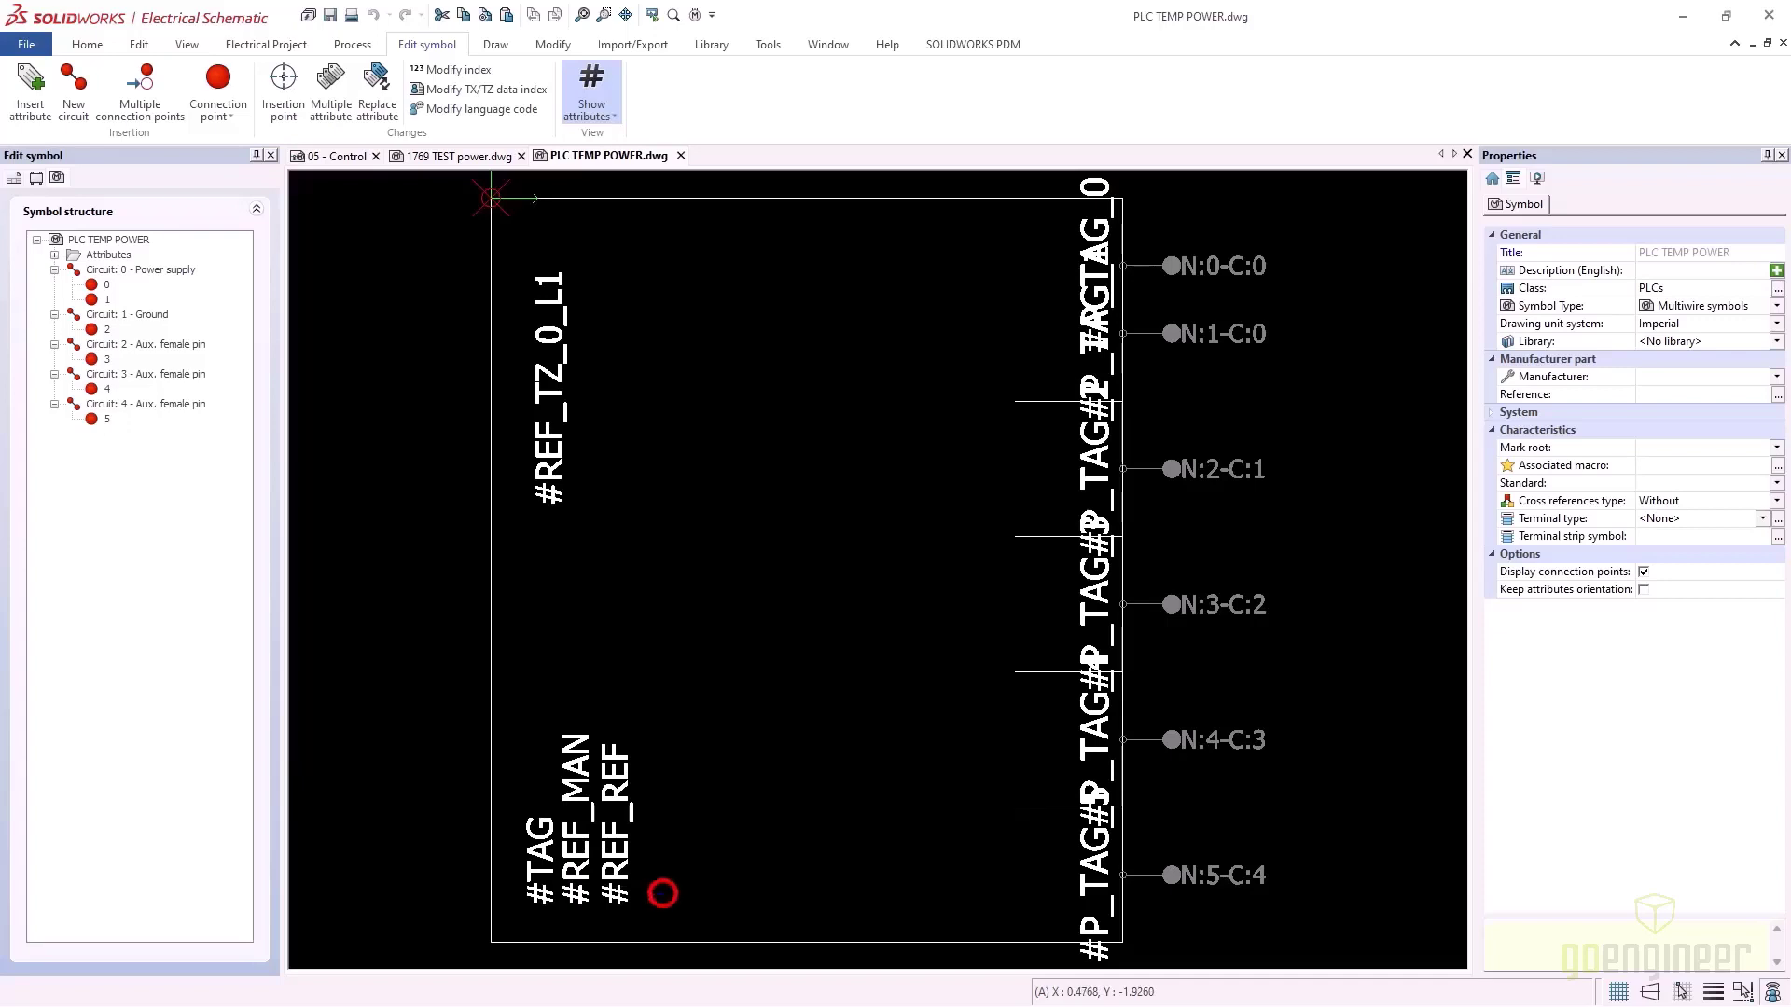
{"action": "left_click", "coordinate": [505, 839]}
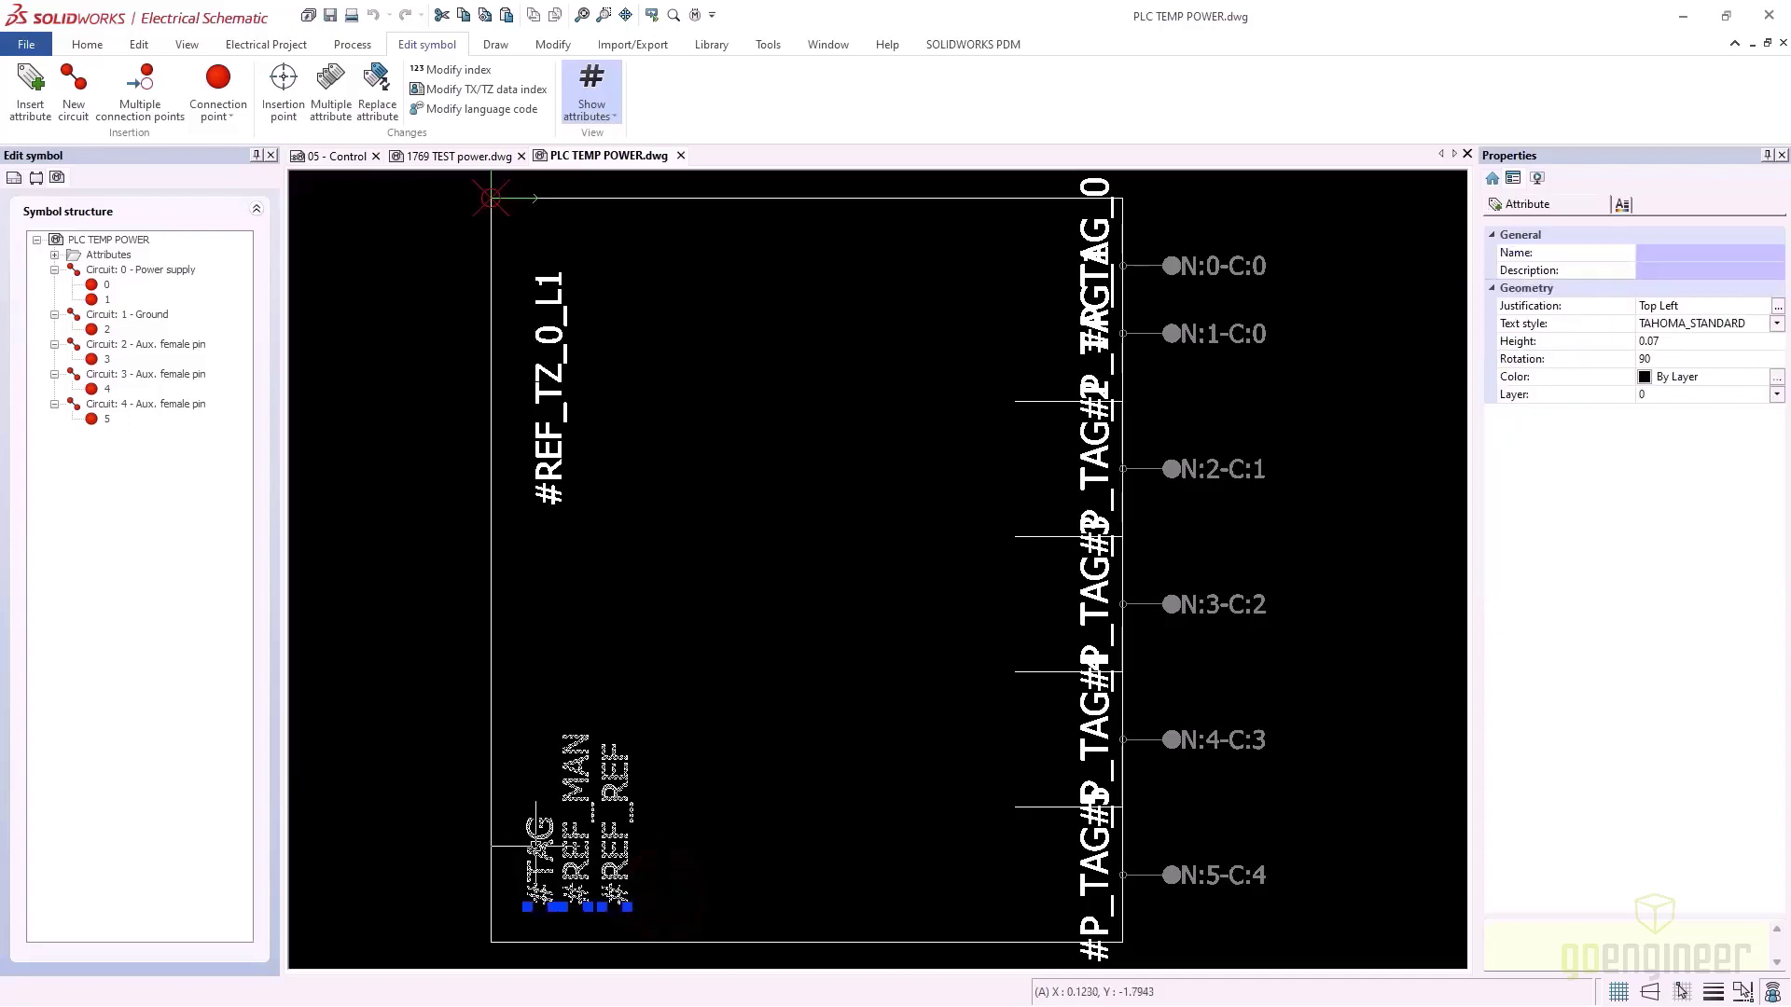
{"action": "right_click", "coordinate": [535, 846]}
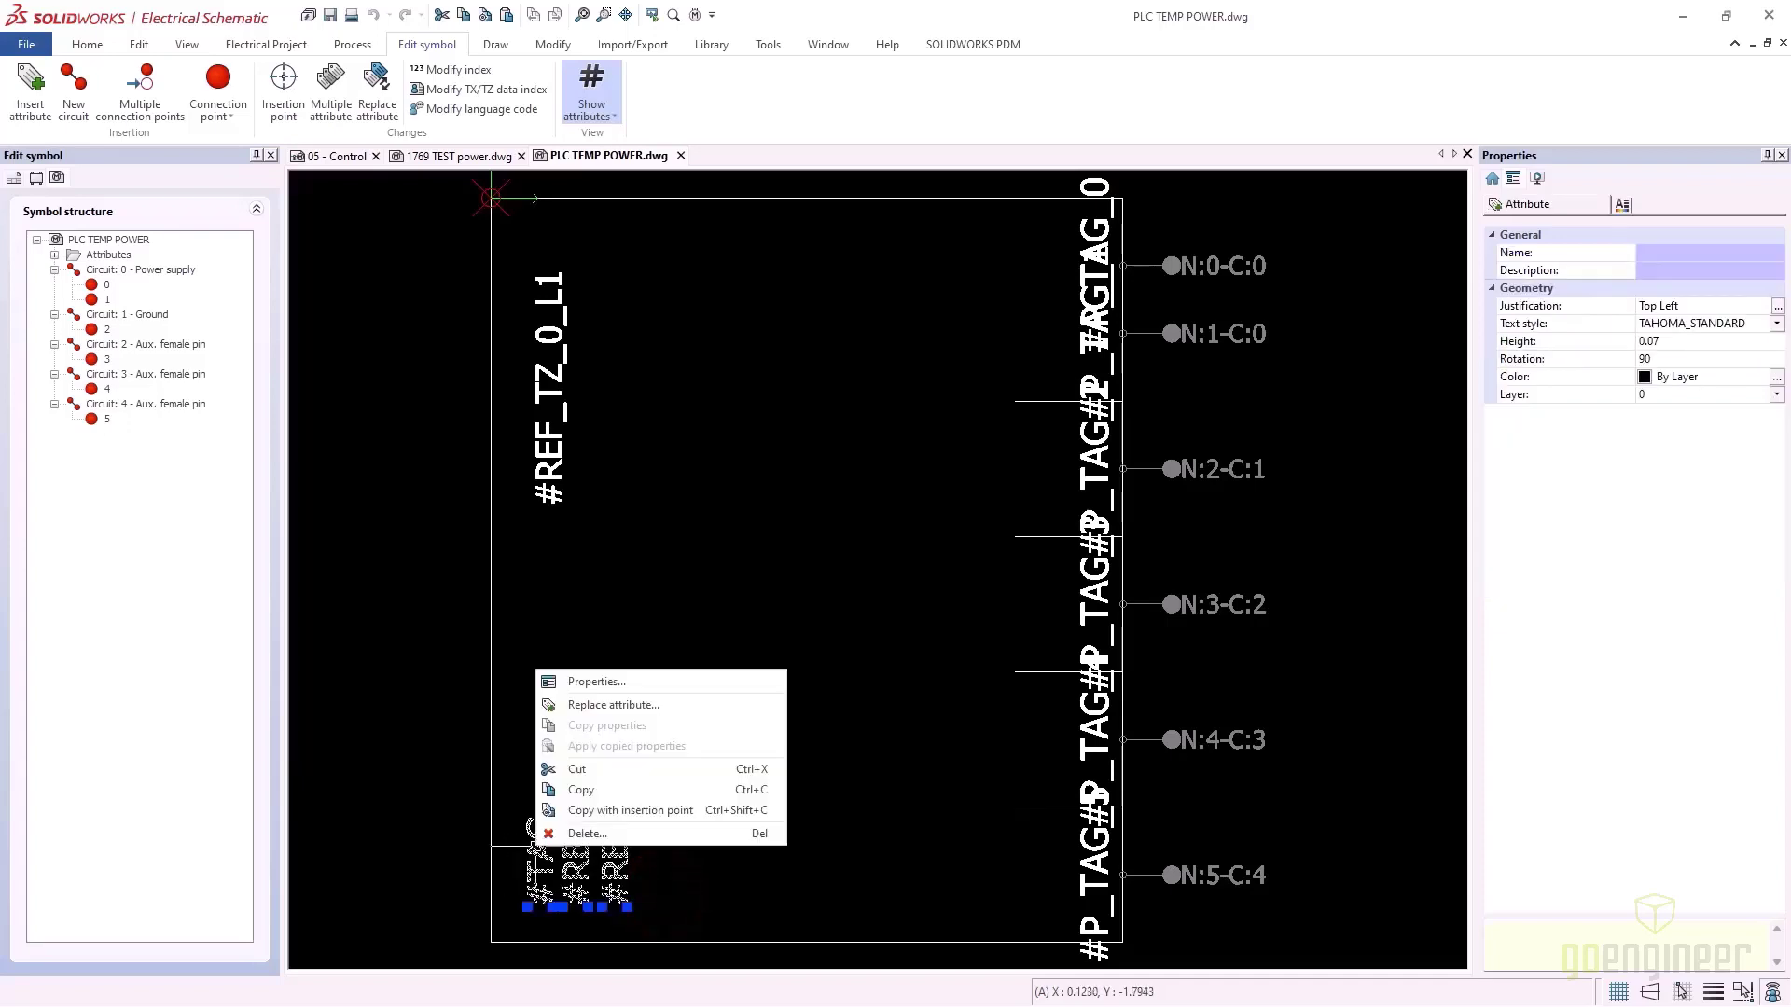
{"action": "left_click", "coordinate": [582, 790]}
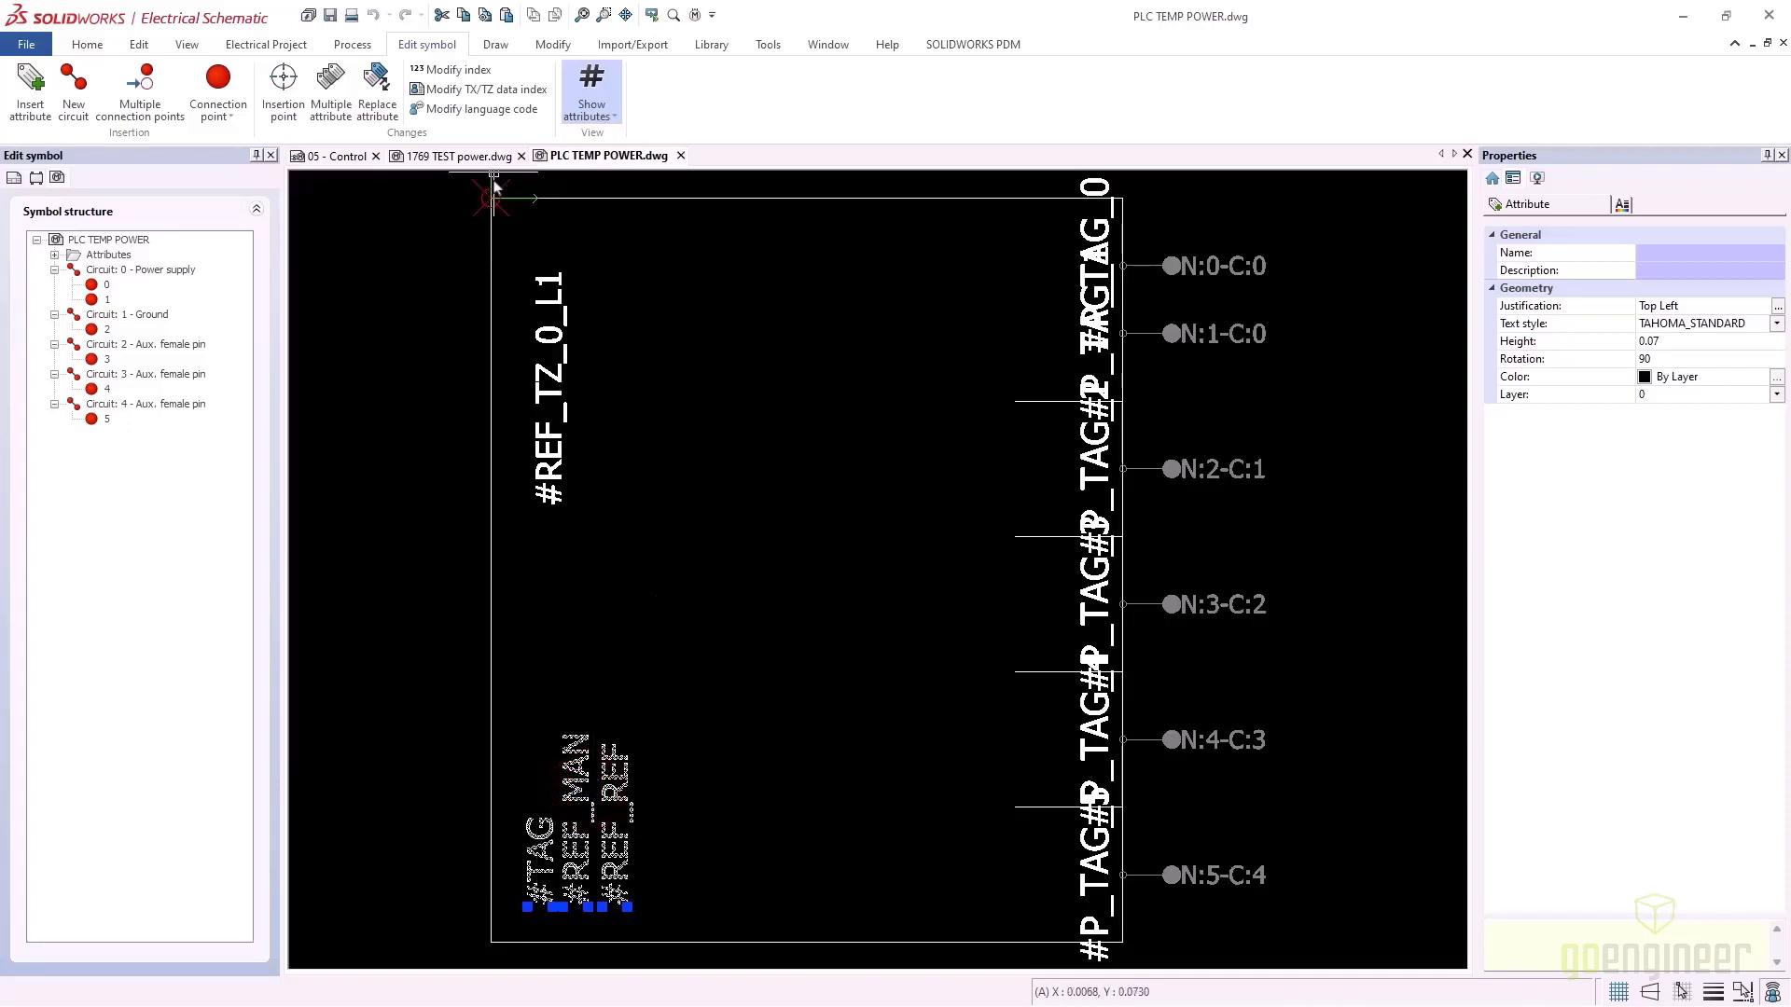
{"action": "left_click", "coordinate": [573, 159]}
{"action": "left_click", "coordinate": [495, 157]}
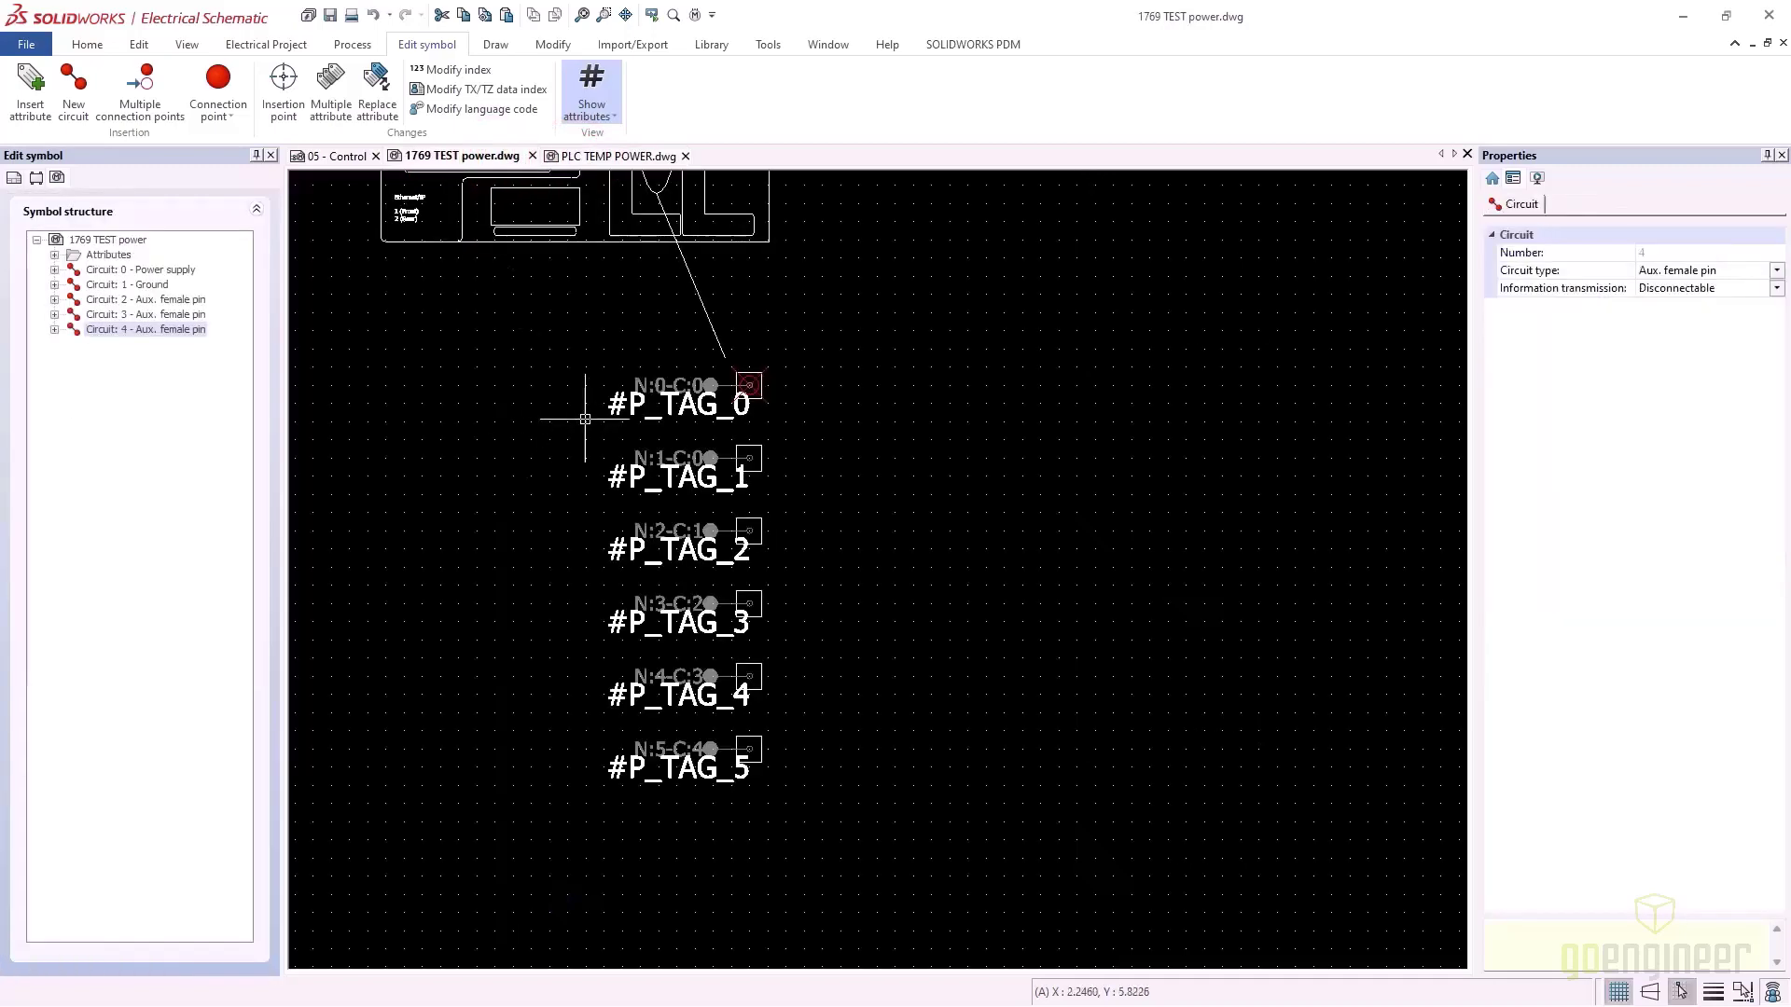
Paste the copied attributes above the PLC drawing in the 1769 TEST power symbol
{"action": "mouse_move", "coordinate": [811, 411]}
{"action": "middle_mouse_down"}
{"action": "mouse_move", "coordinate": [868, 703]}
{"action": "mouse_move", "coordinate": [889, 723]}
{"action": "mouse_move", "coordinate": [873, 851]}
{"action": "middle_mouse_up"}
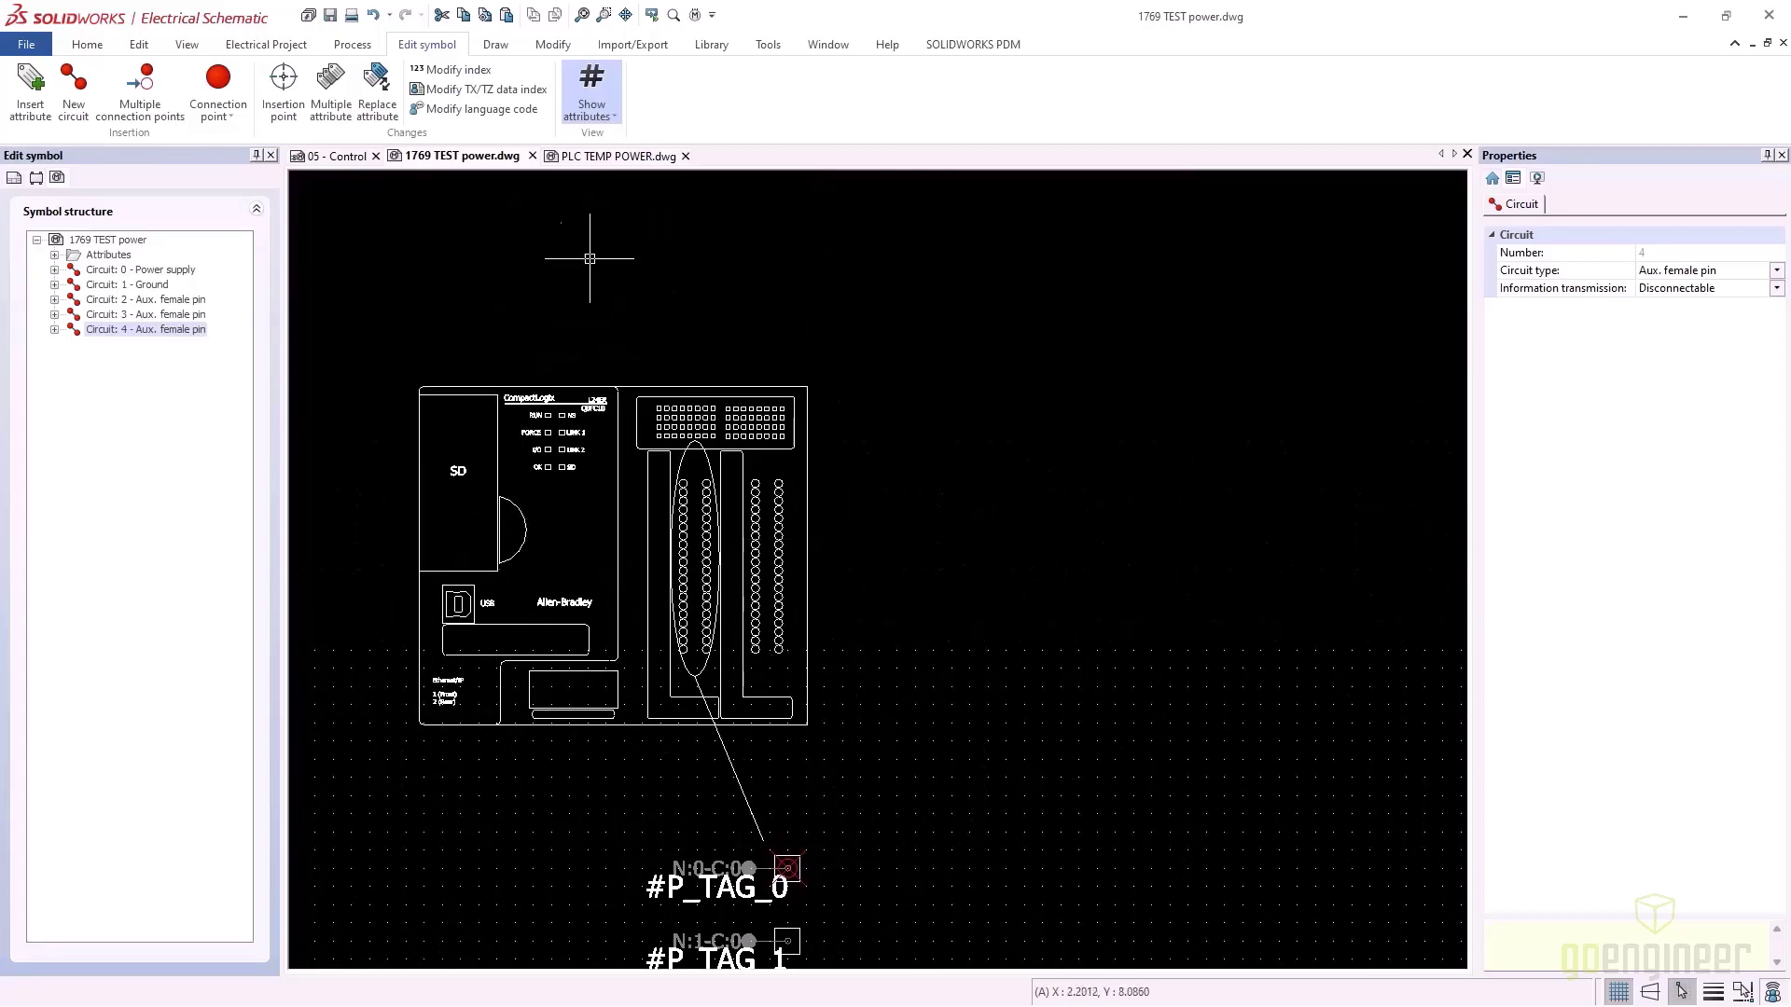
{"action": "right_click", "coordinate": [524, 253]}
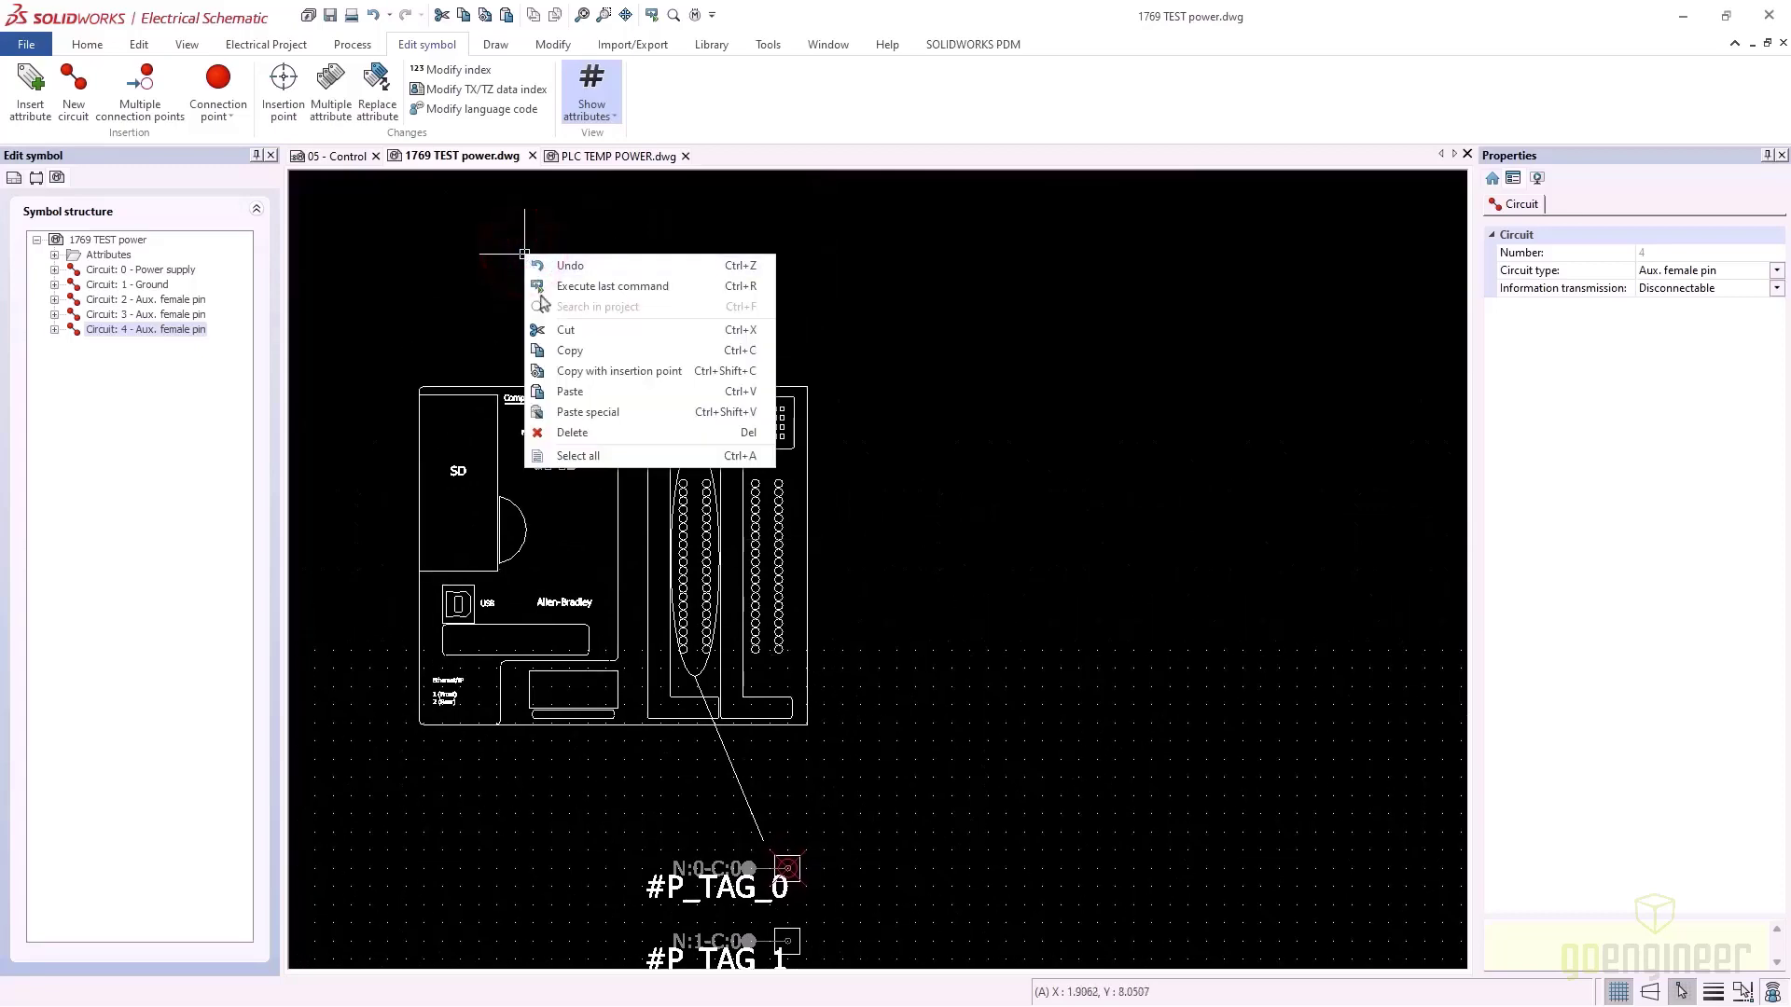
{"action": "left_click", "coordinate": [578, 392]}
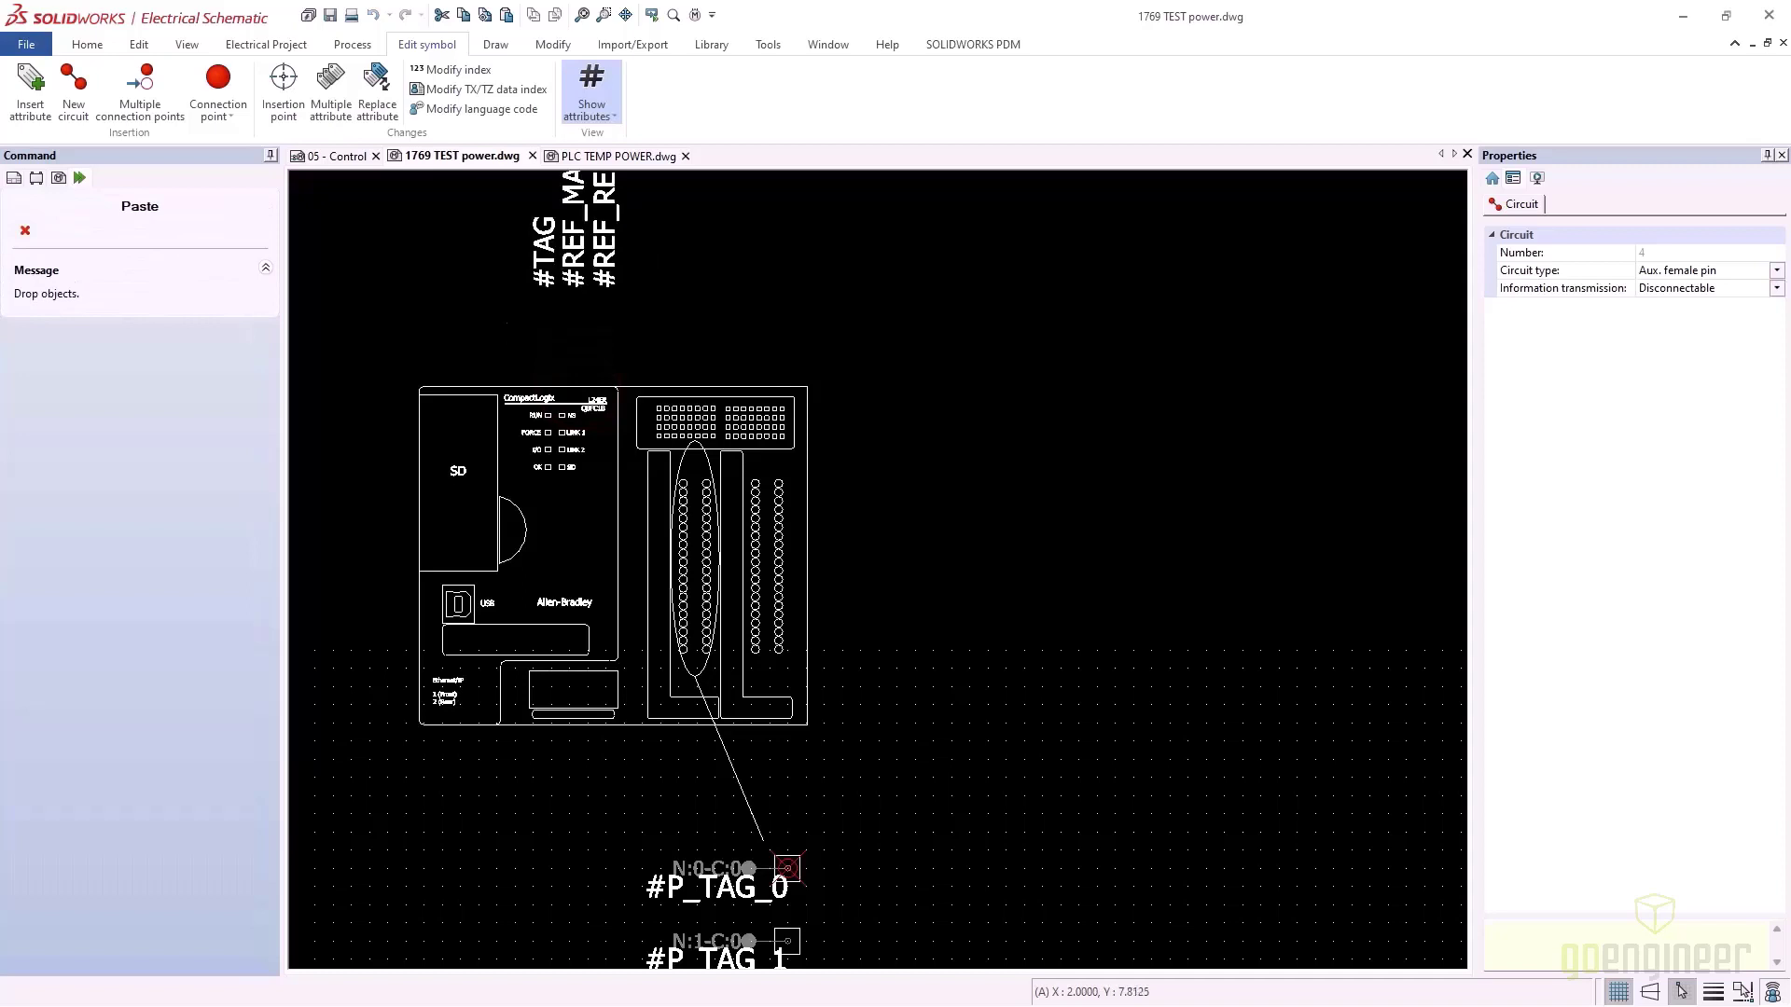
{"action": "left_click", "coordinate": [550, 319]}
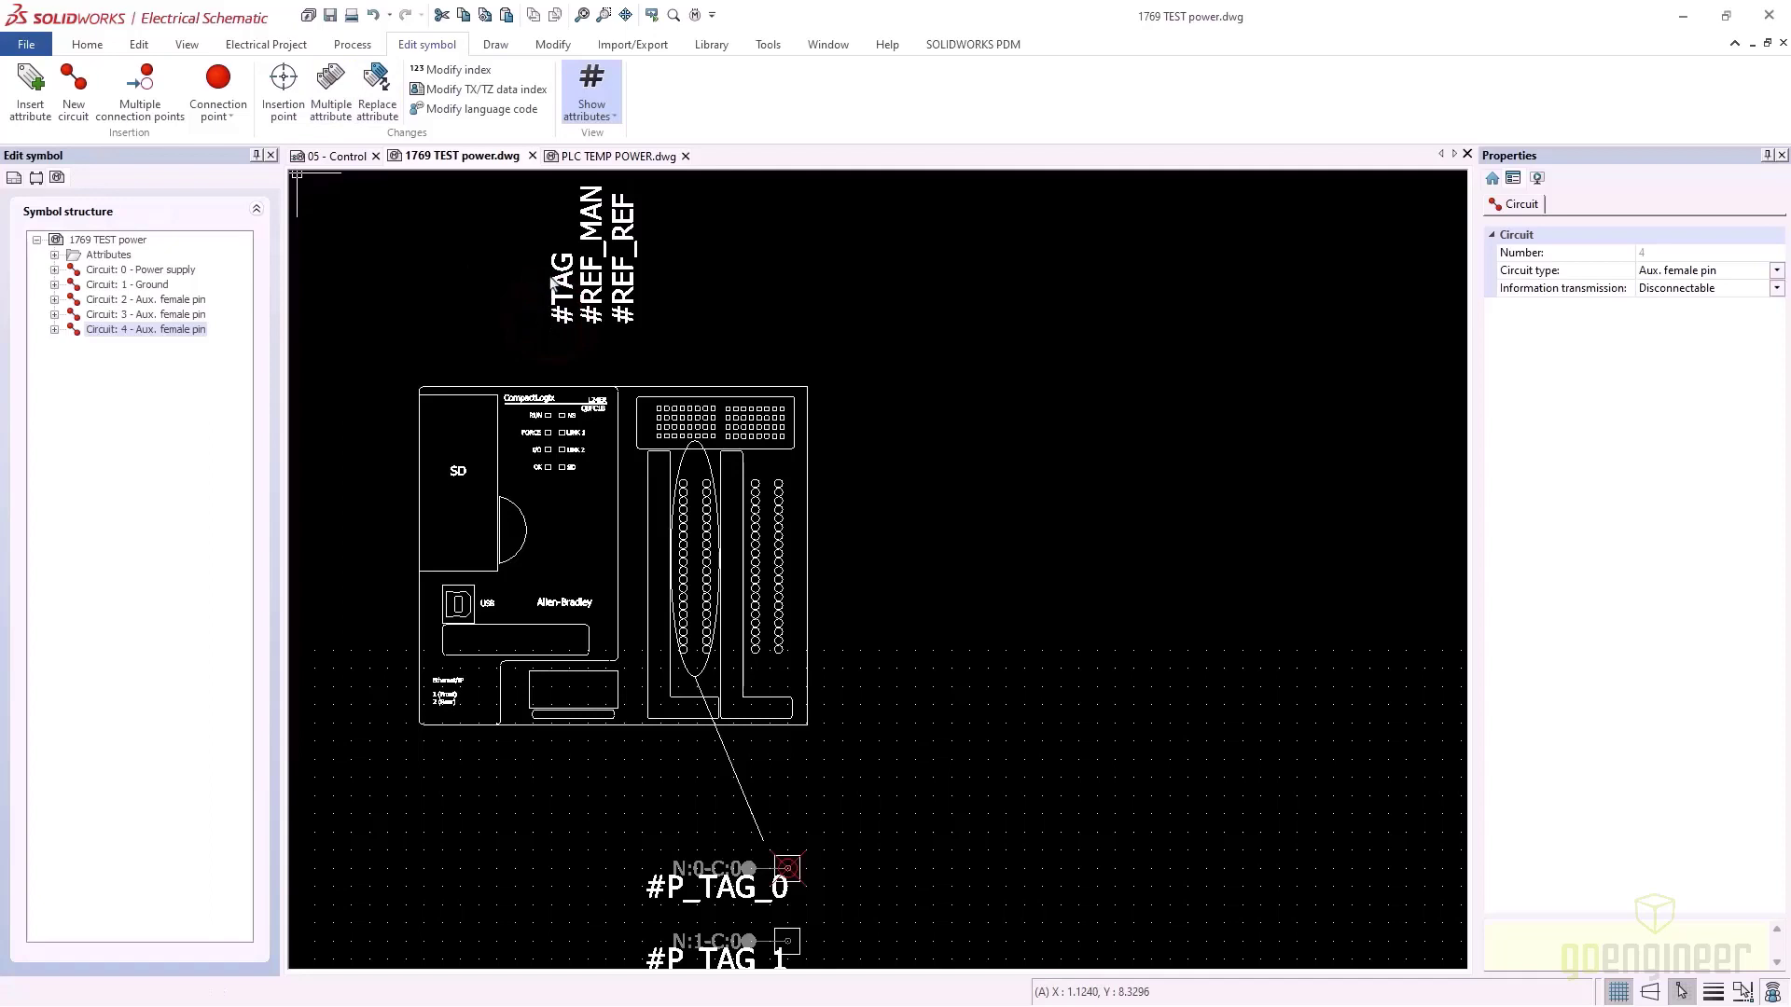
Rotate the pasted attributes so they read horizontally
{"action": "left_click", "coordinate": [552, 46]}
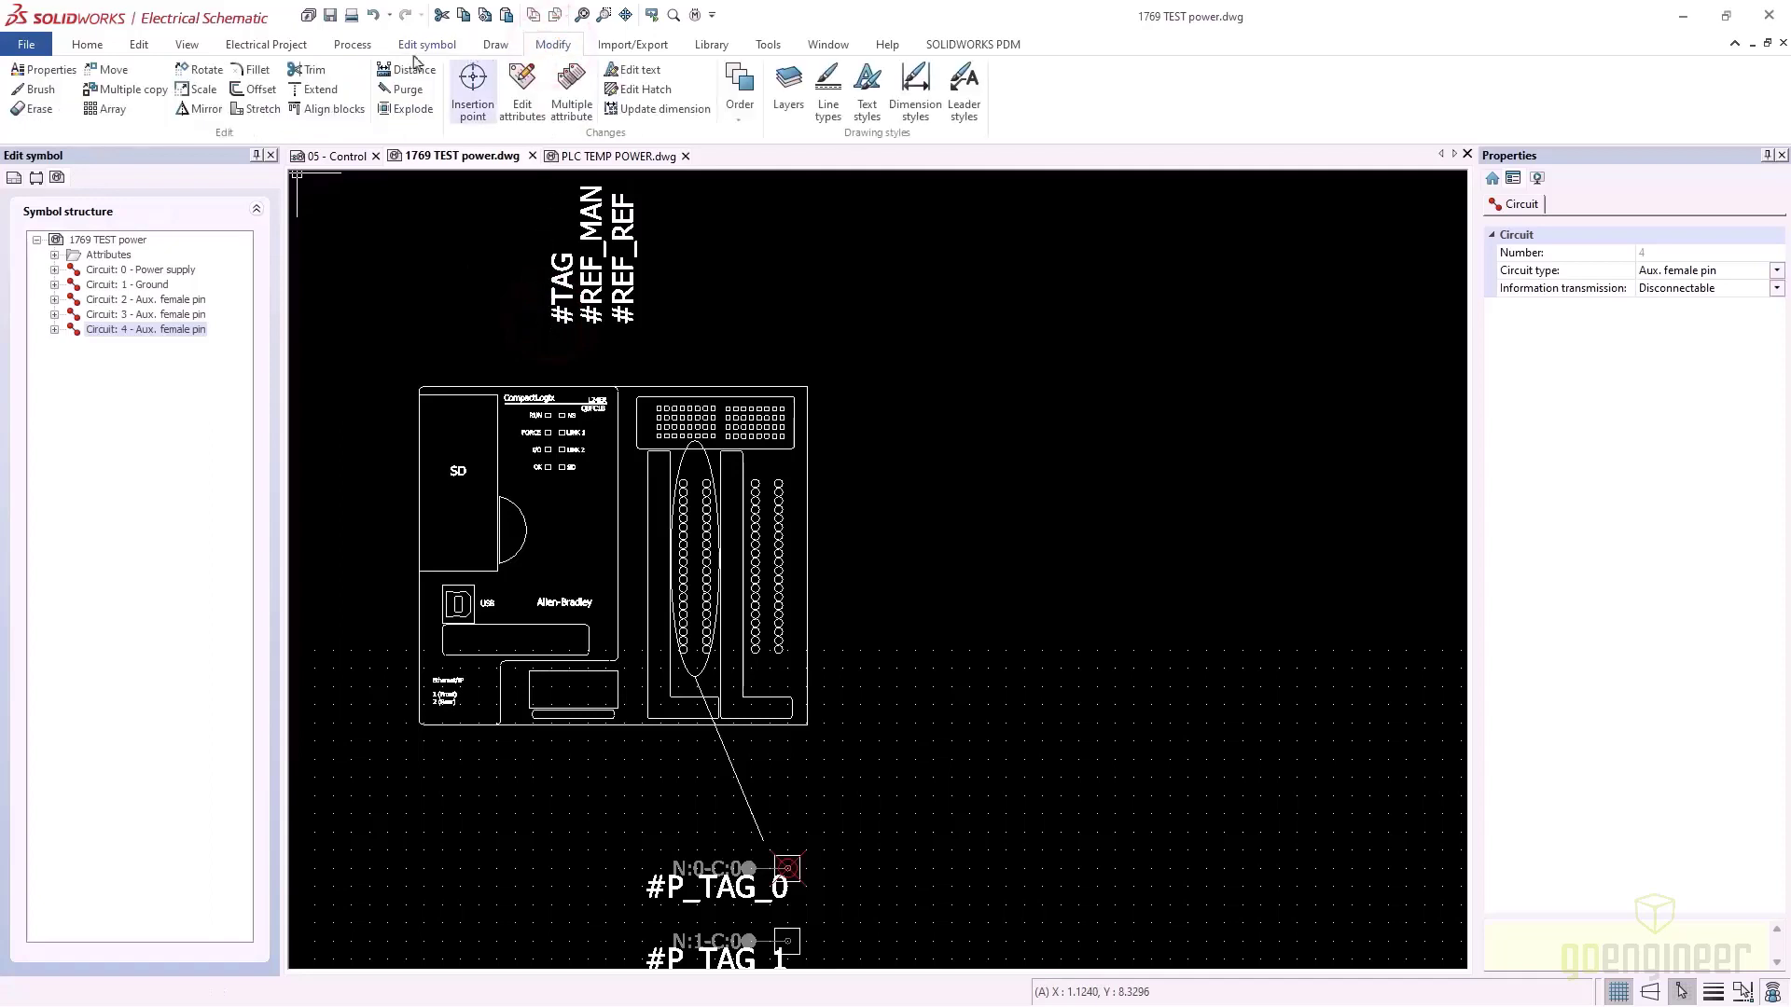
{"action": "left_click", "coordinate": [207, 70]}
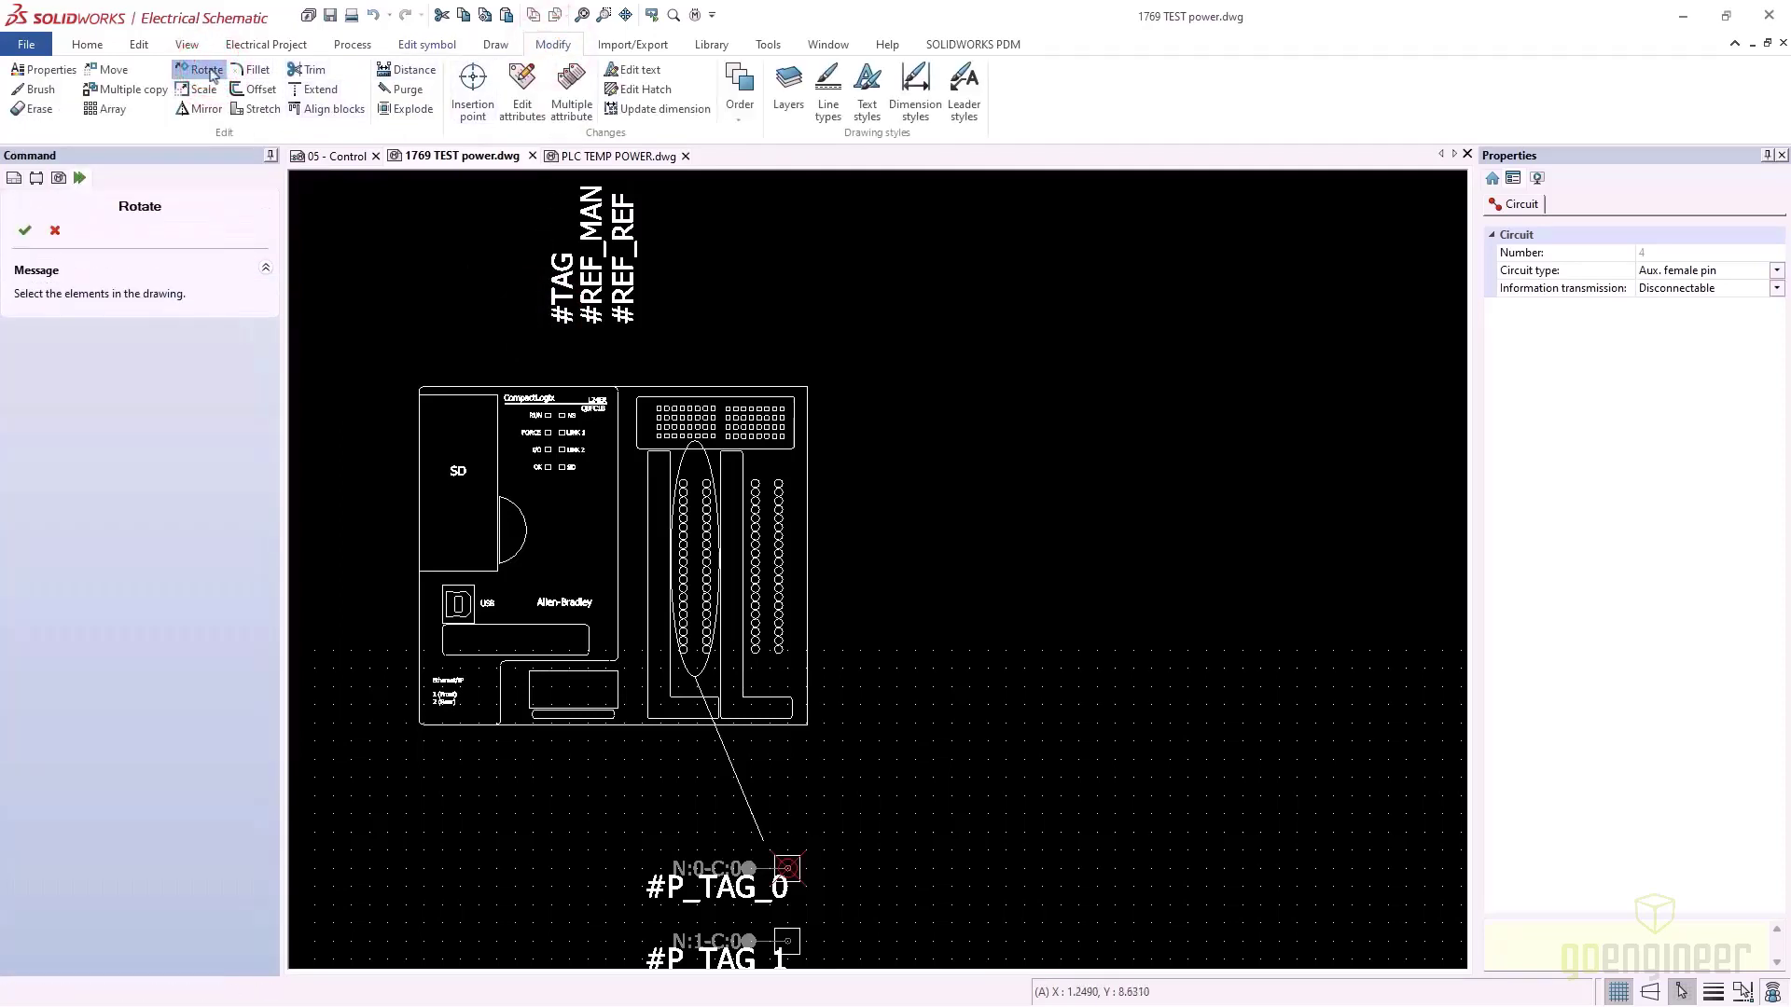
{"action": "left_click", "coordinate": [517, 277]}
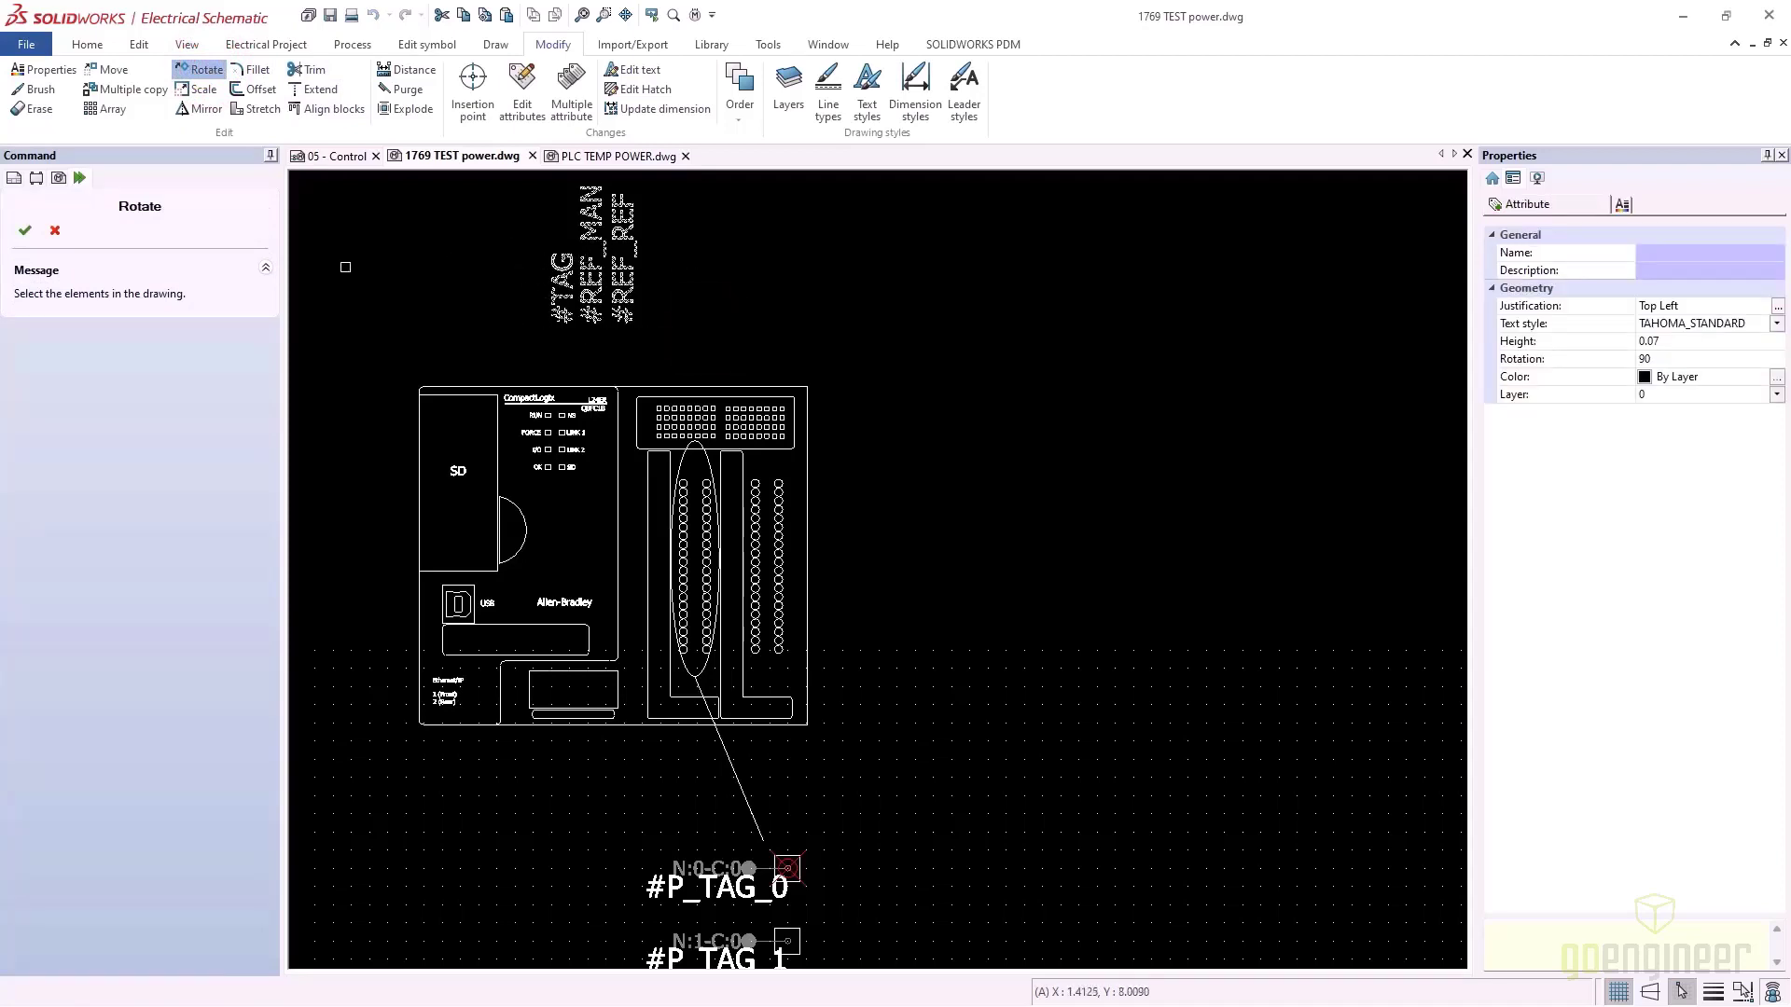
{"action": "left_click", "coordinate": [26, 230]}
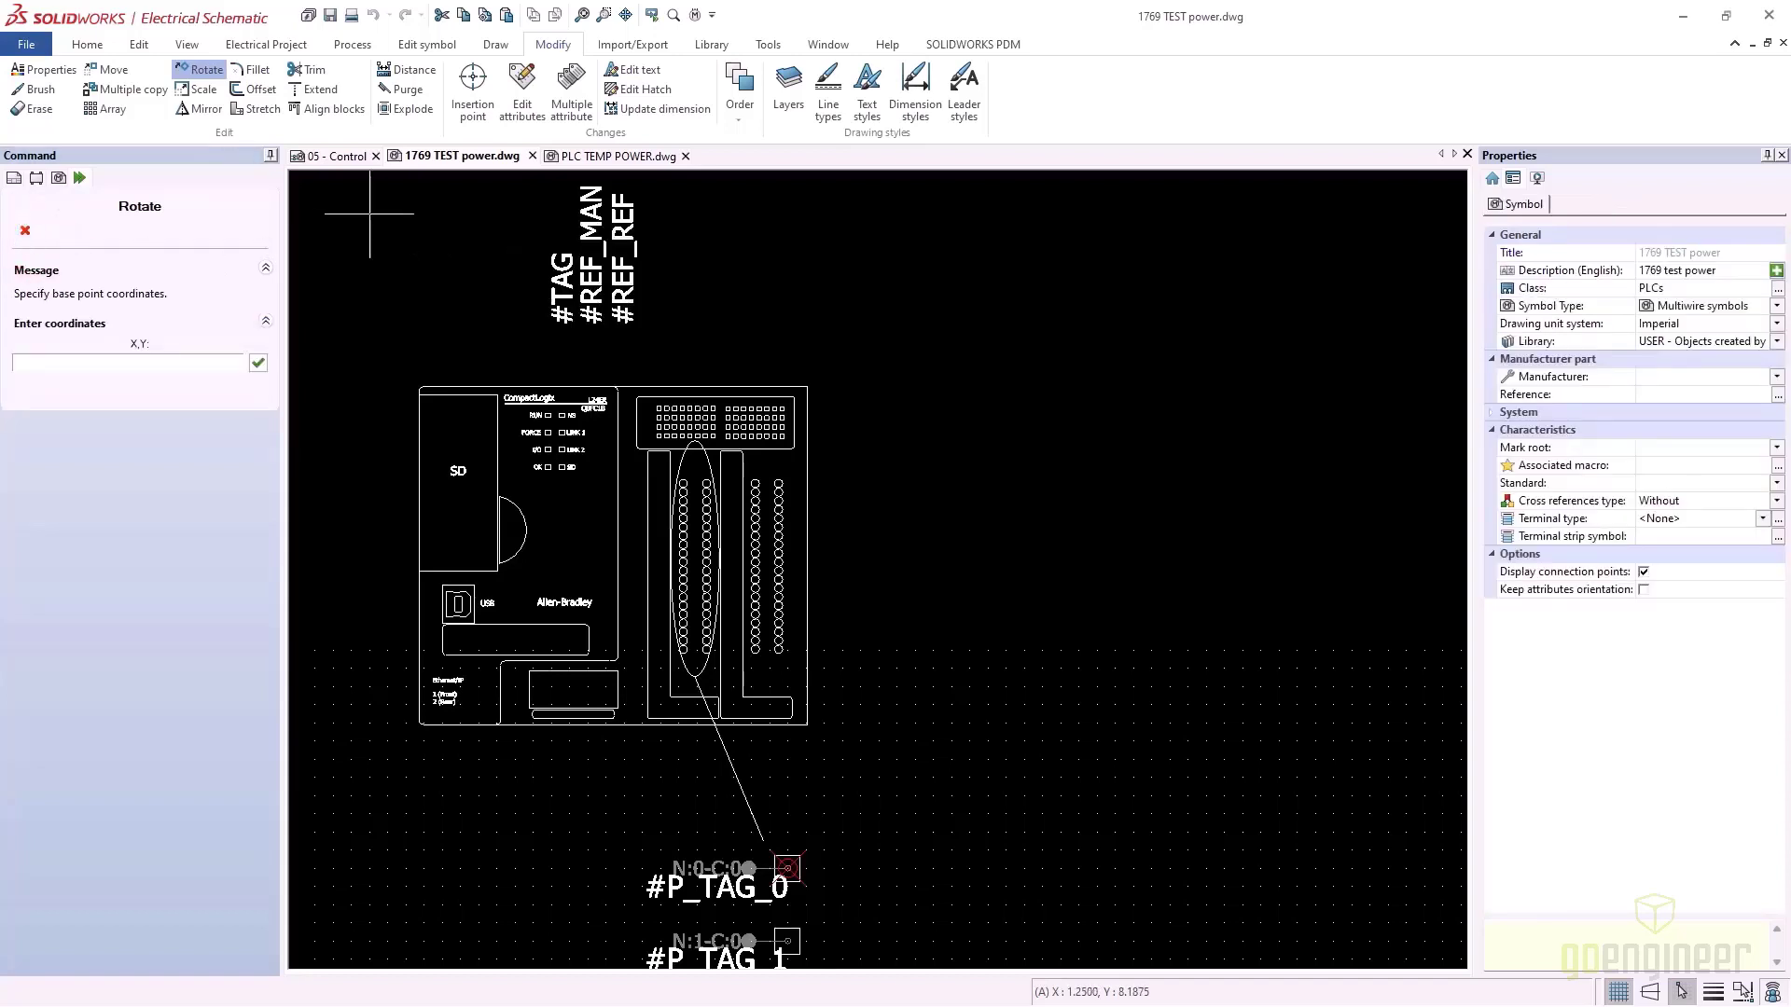
{"action": "left_click", "coordinate": [588, 250]}
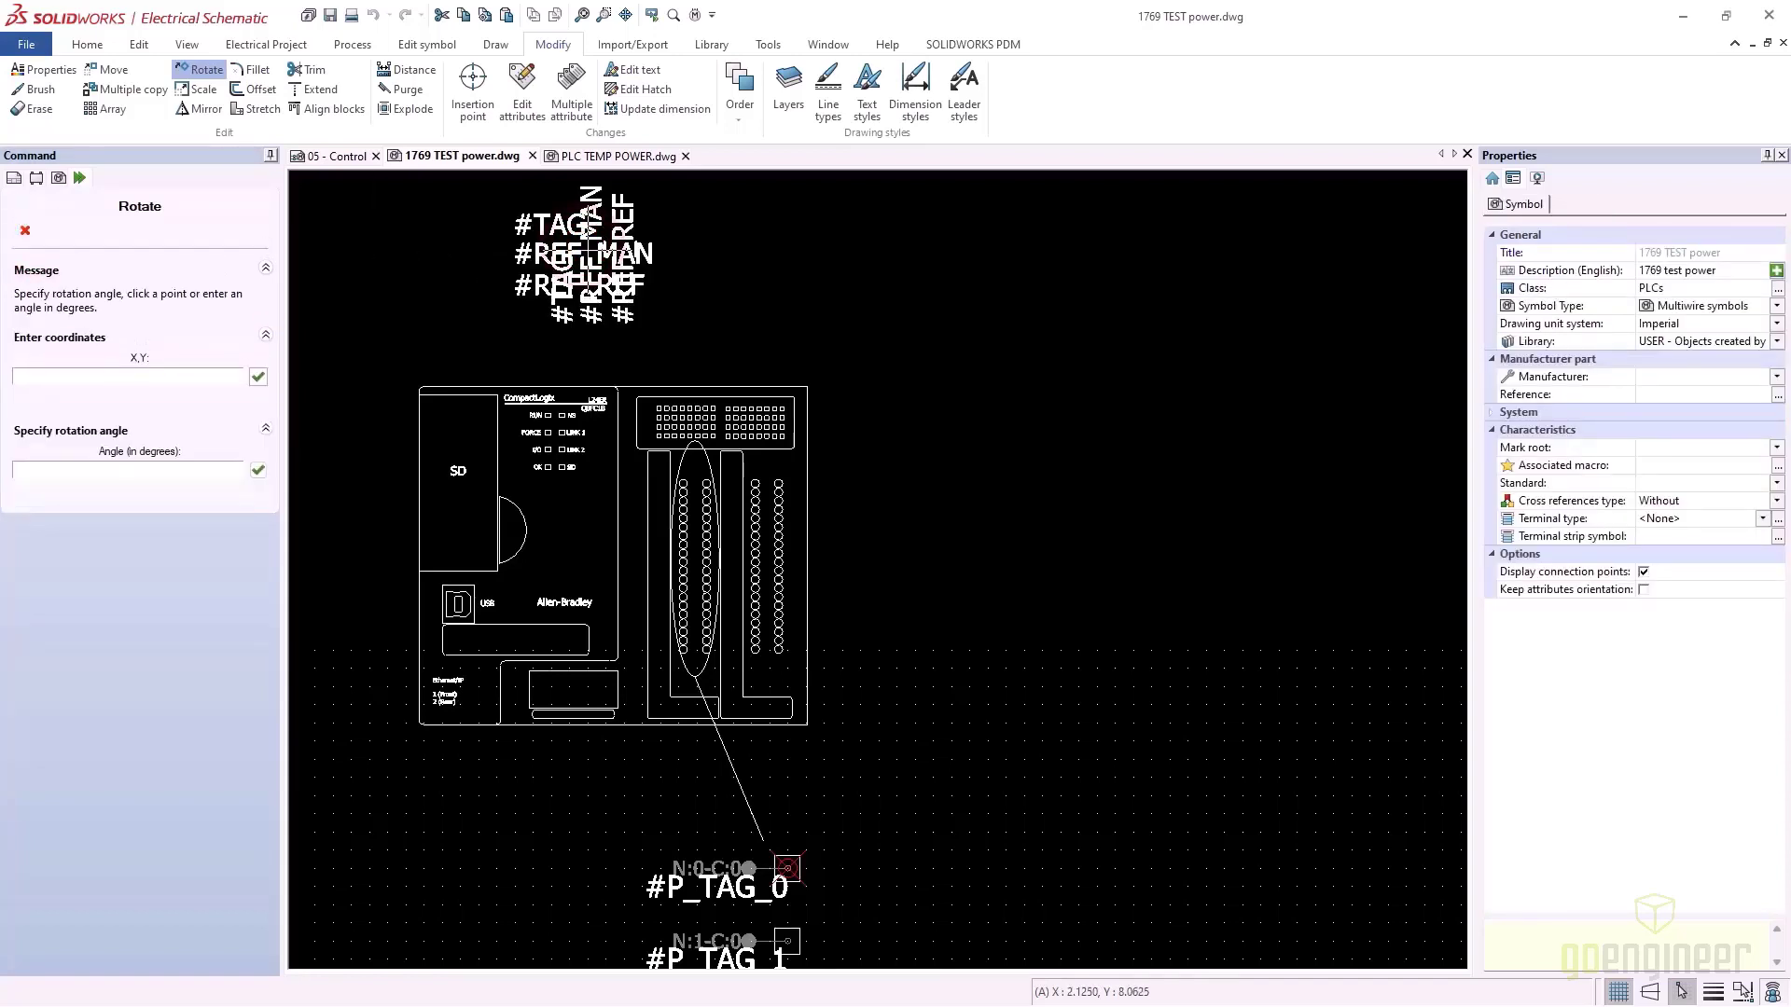
{"action": "left_click", "coordinate": [585, 246]}
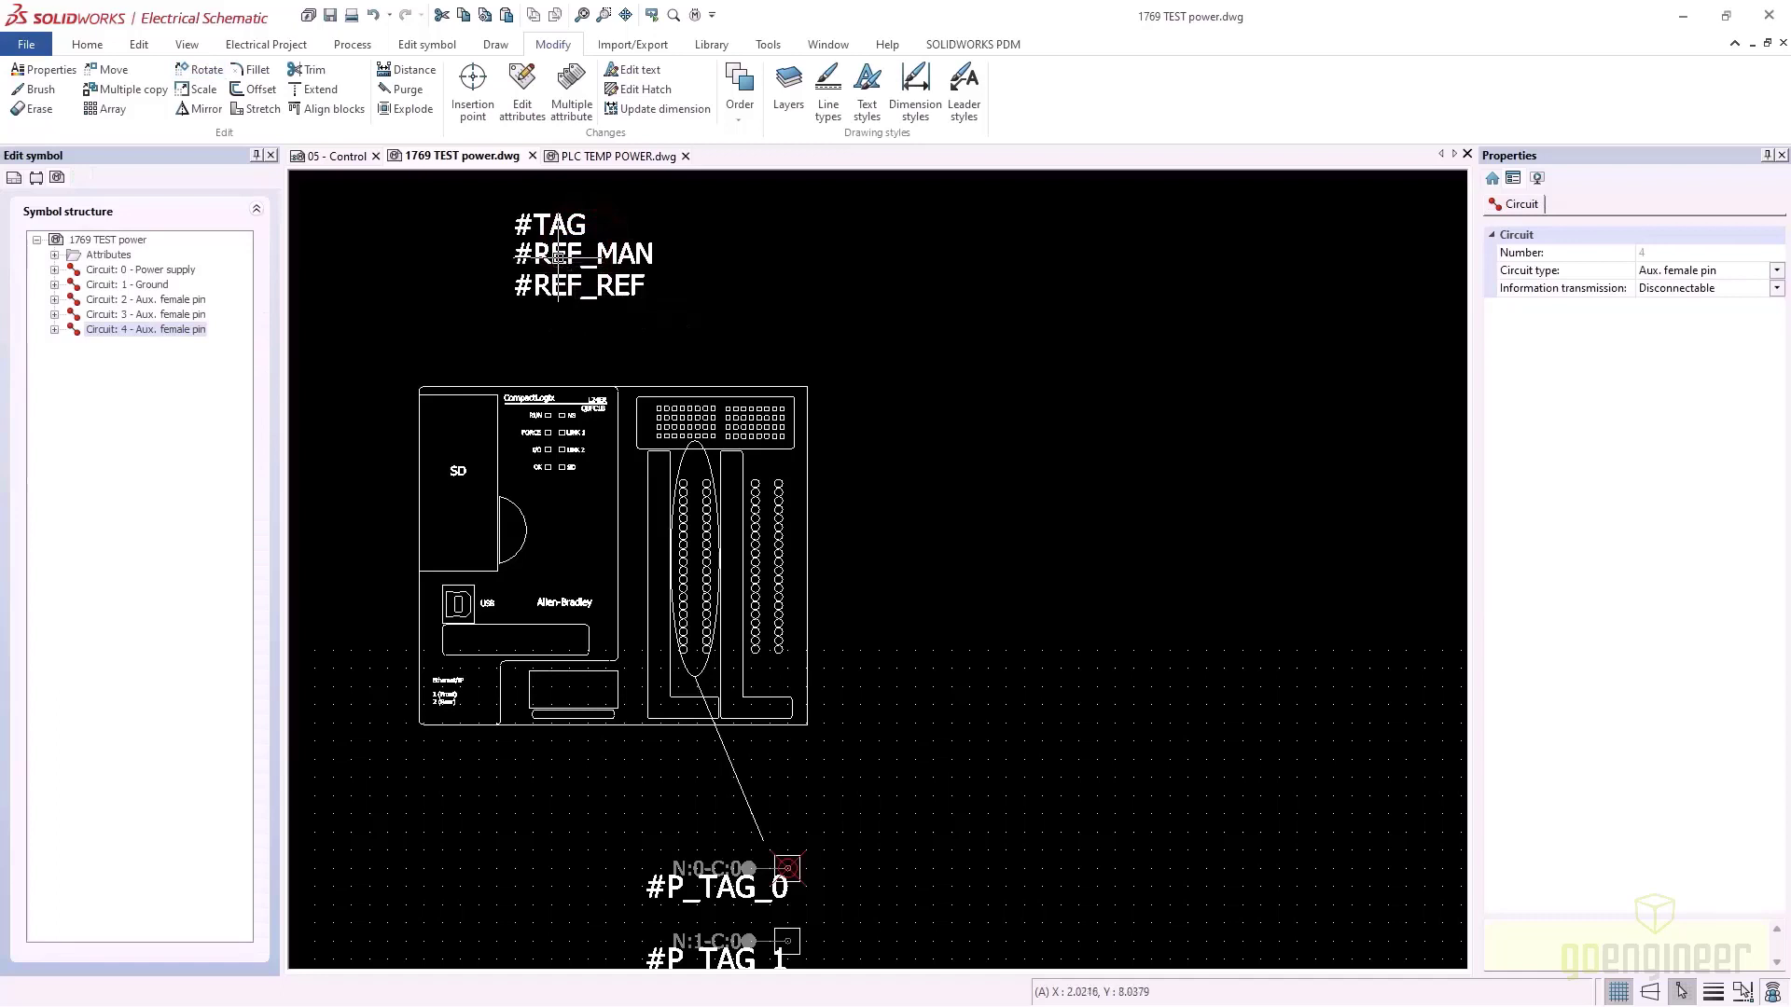
{"action": "left_click", "coordinate": [559, 254]}
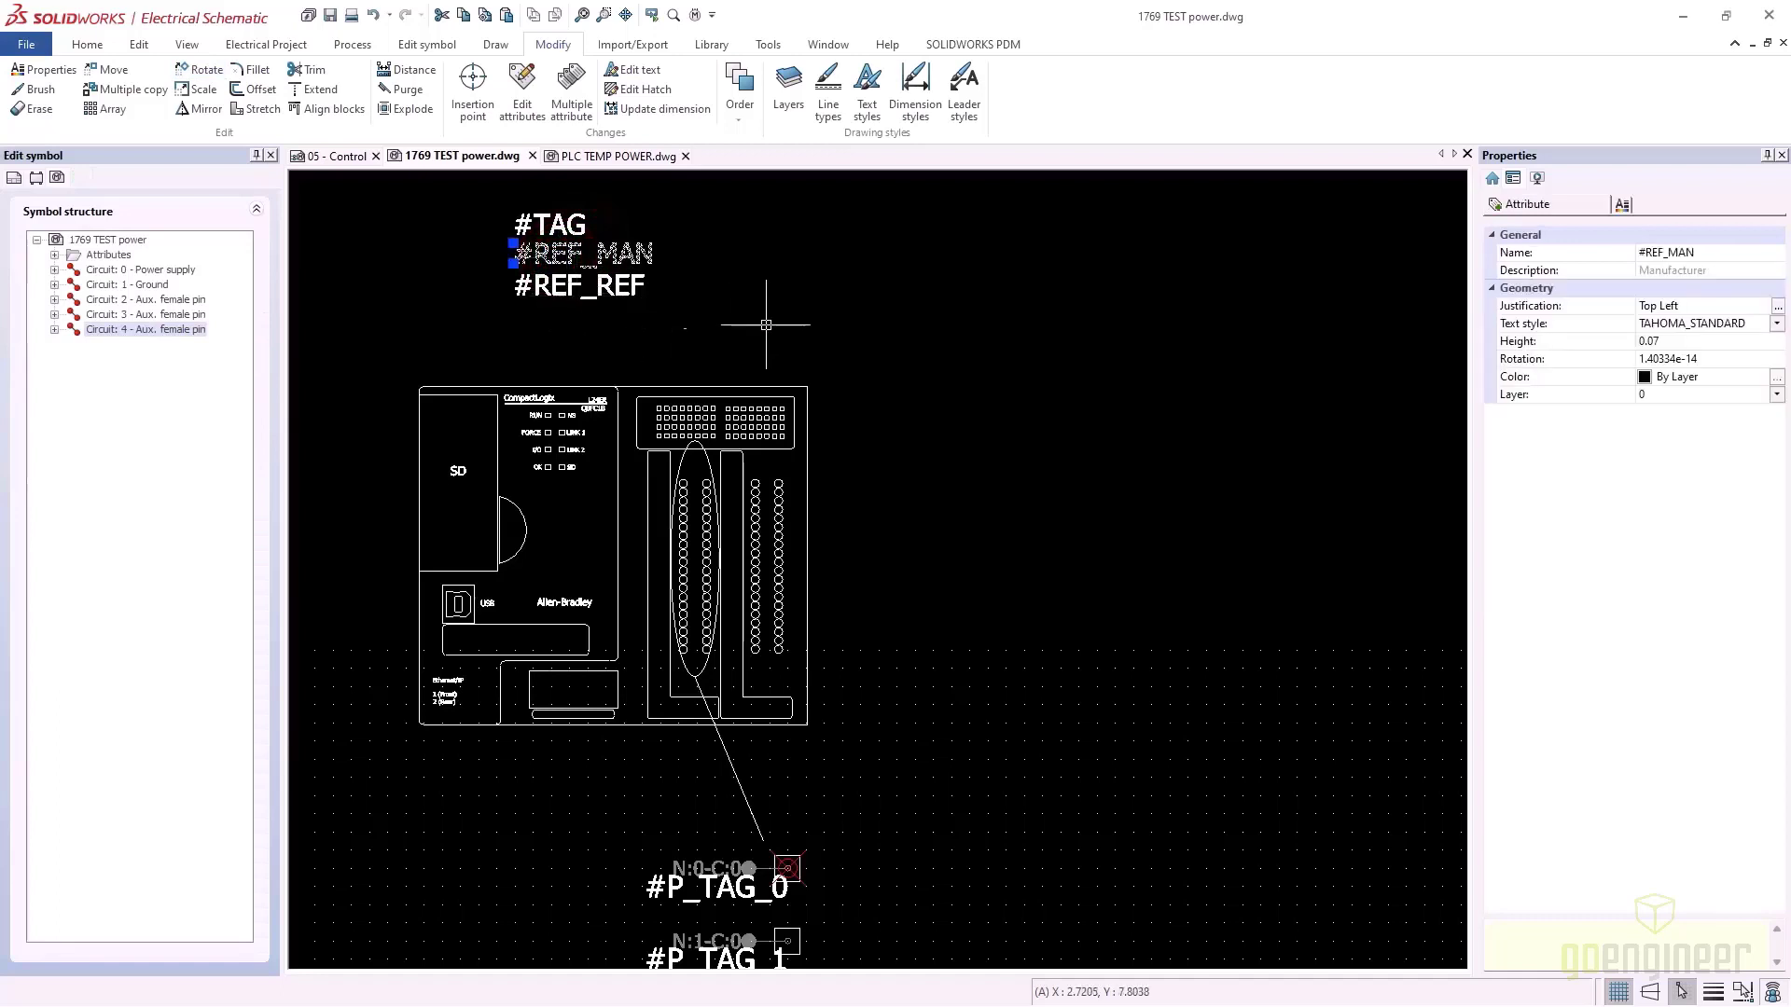
{"action": "key", "text": "Escape"}
Set the three attributes' justification to Middle Center
{"action": "left_click_drag", "start_coordinate": [781, 314], "coordinate": [540, 212]}
{"action": "left_click", "coordinate": [540, 213]}
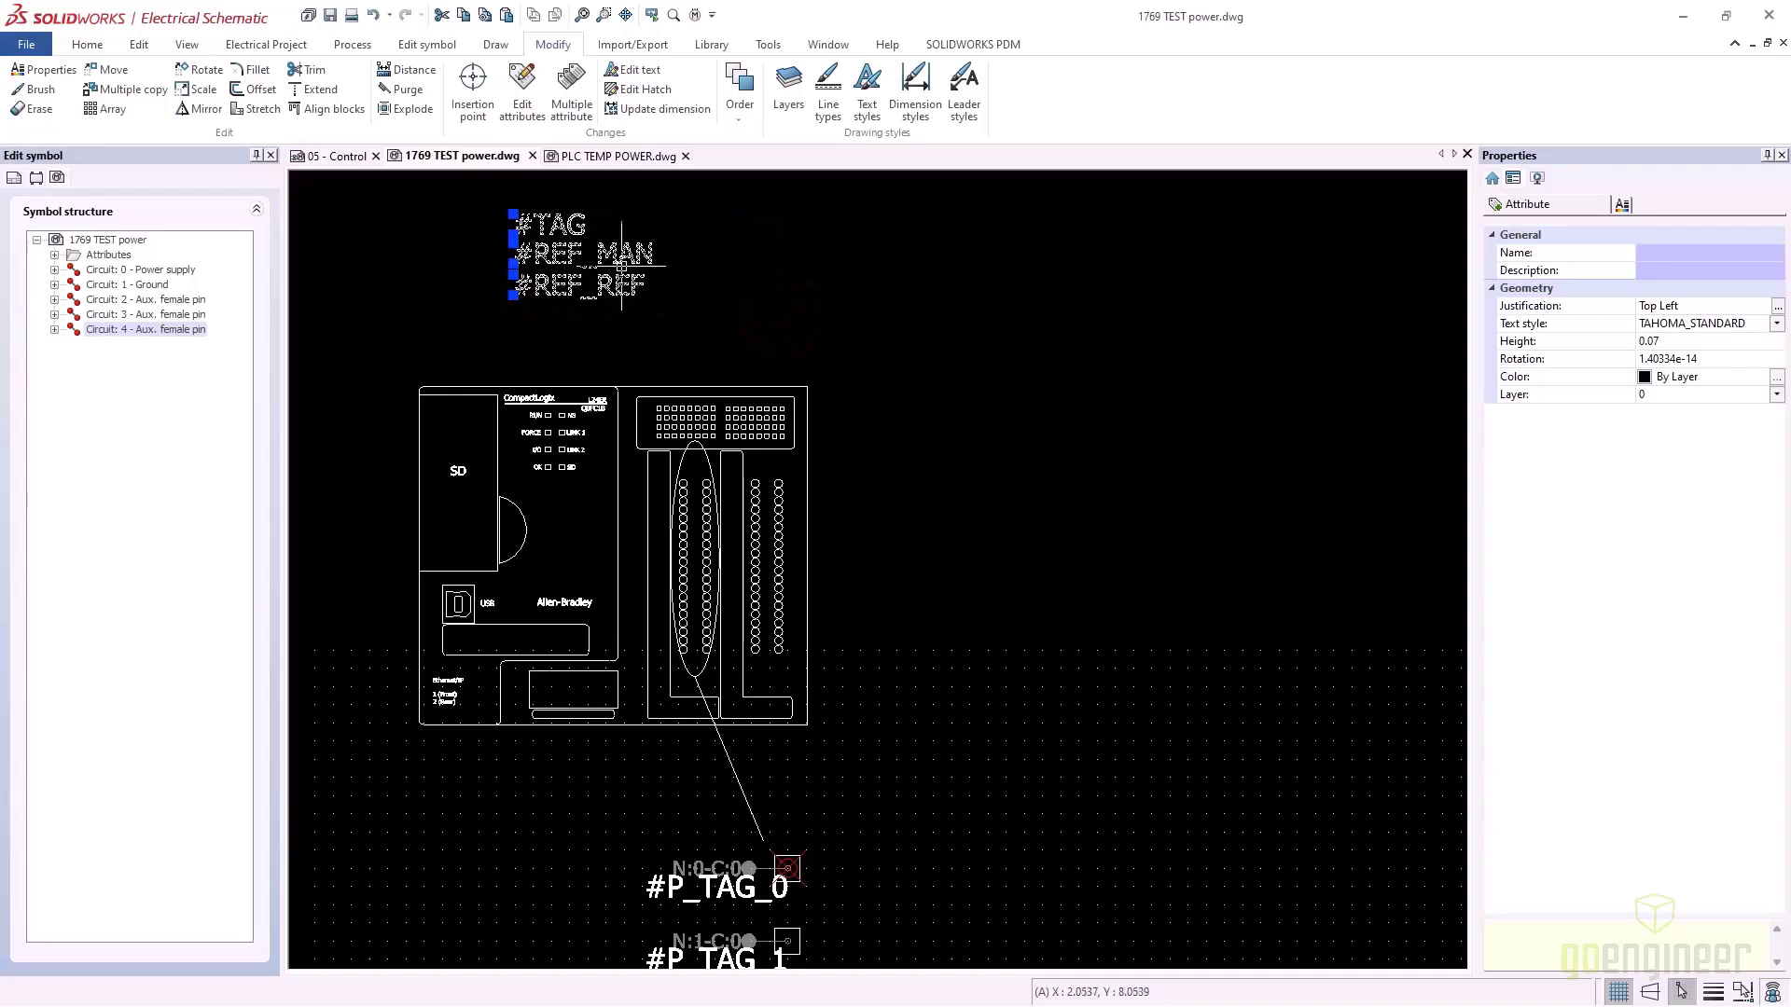
{"action": "left_click", "coordinate": [1780, 307]}
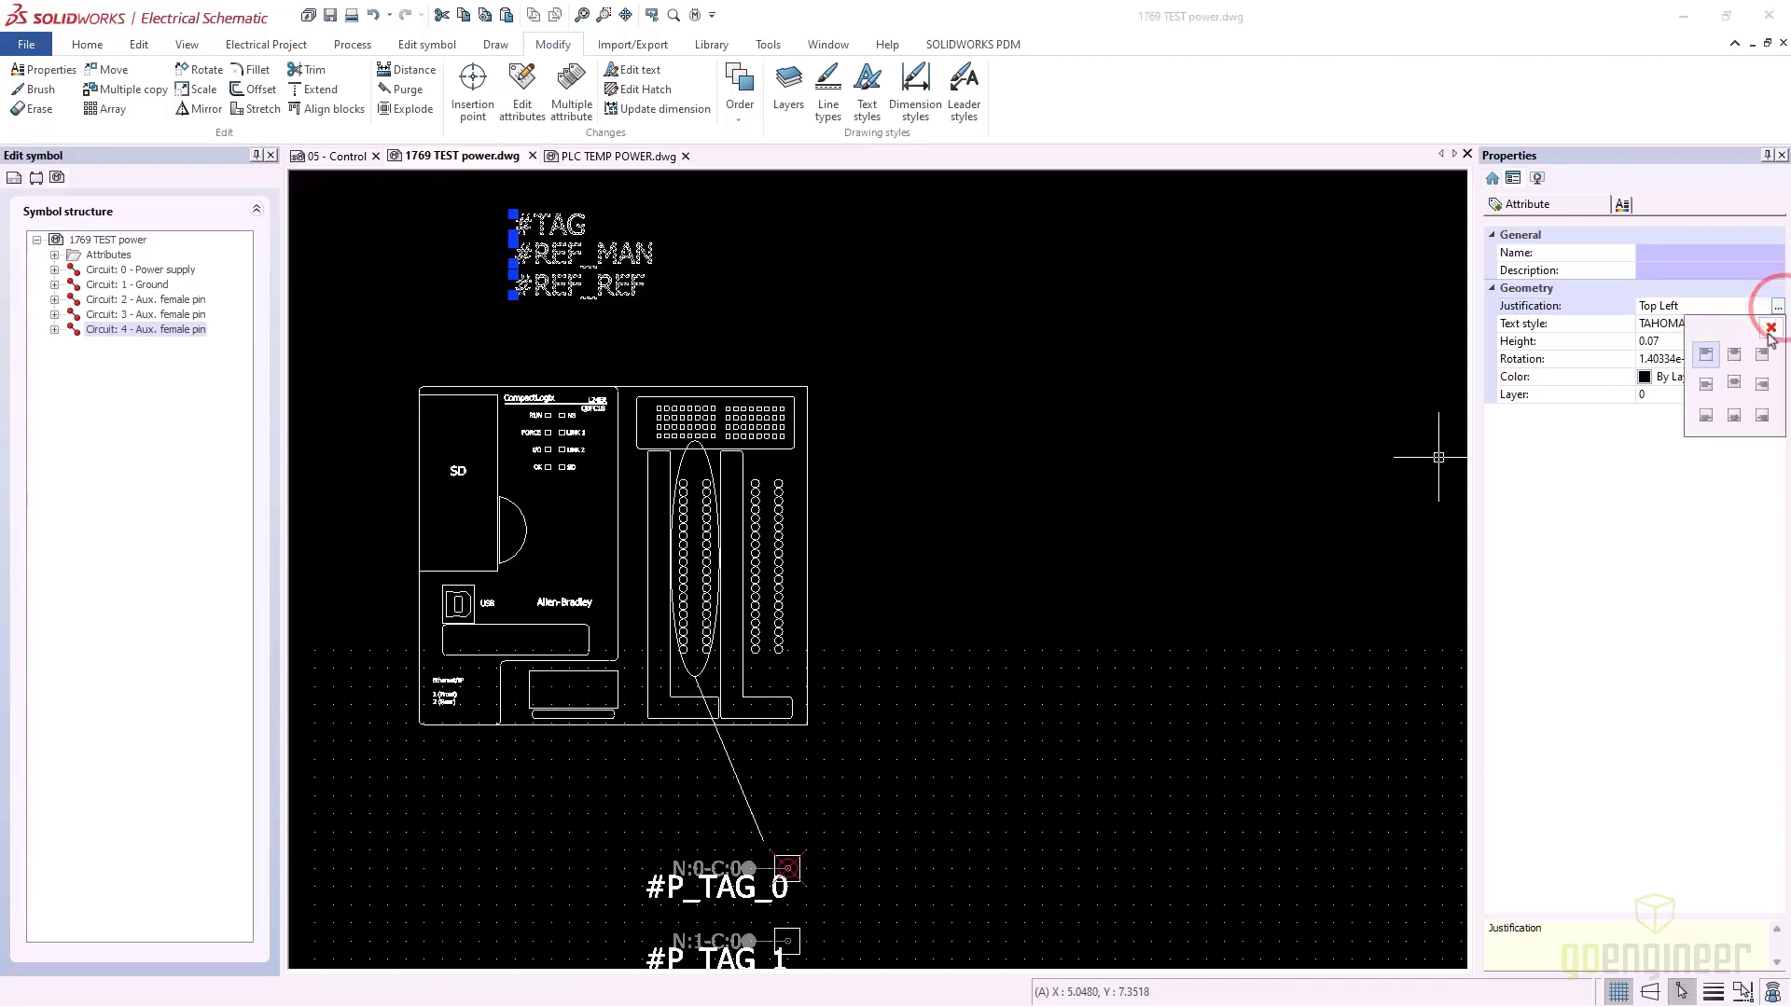
{"action": "left_click", "coordinate": [1737, 385]}
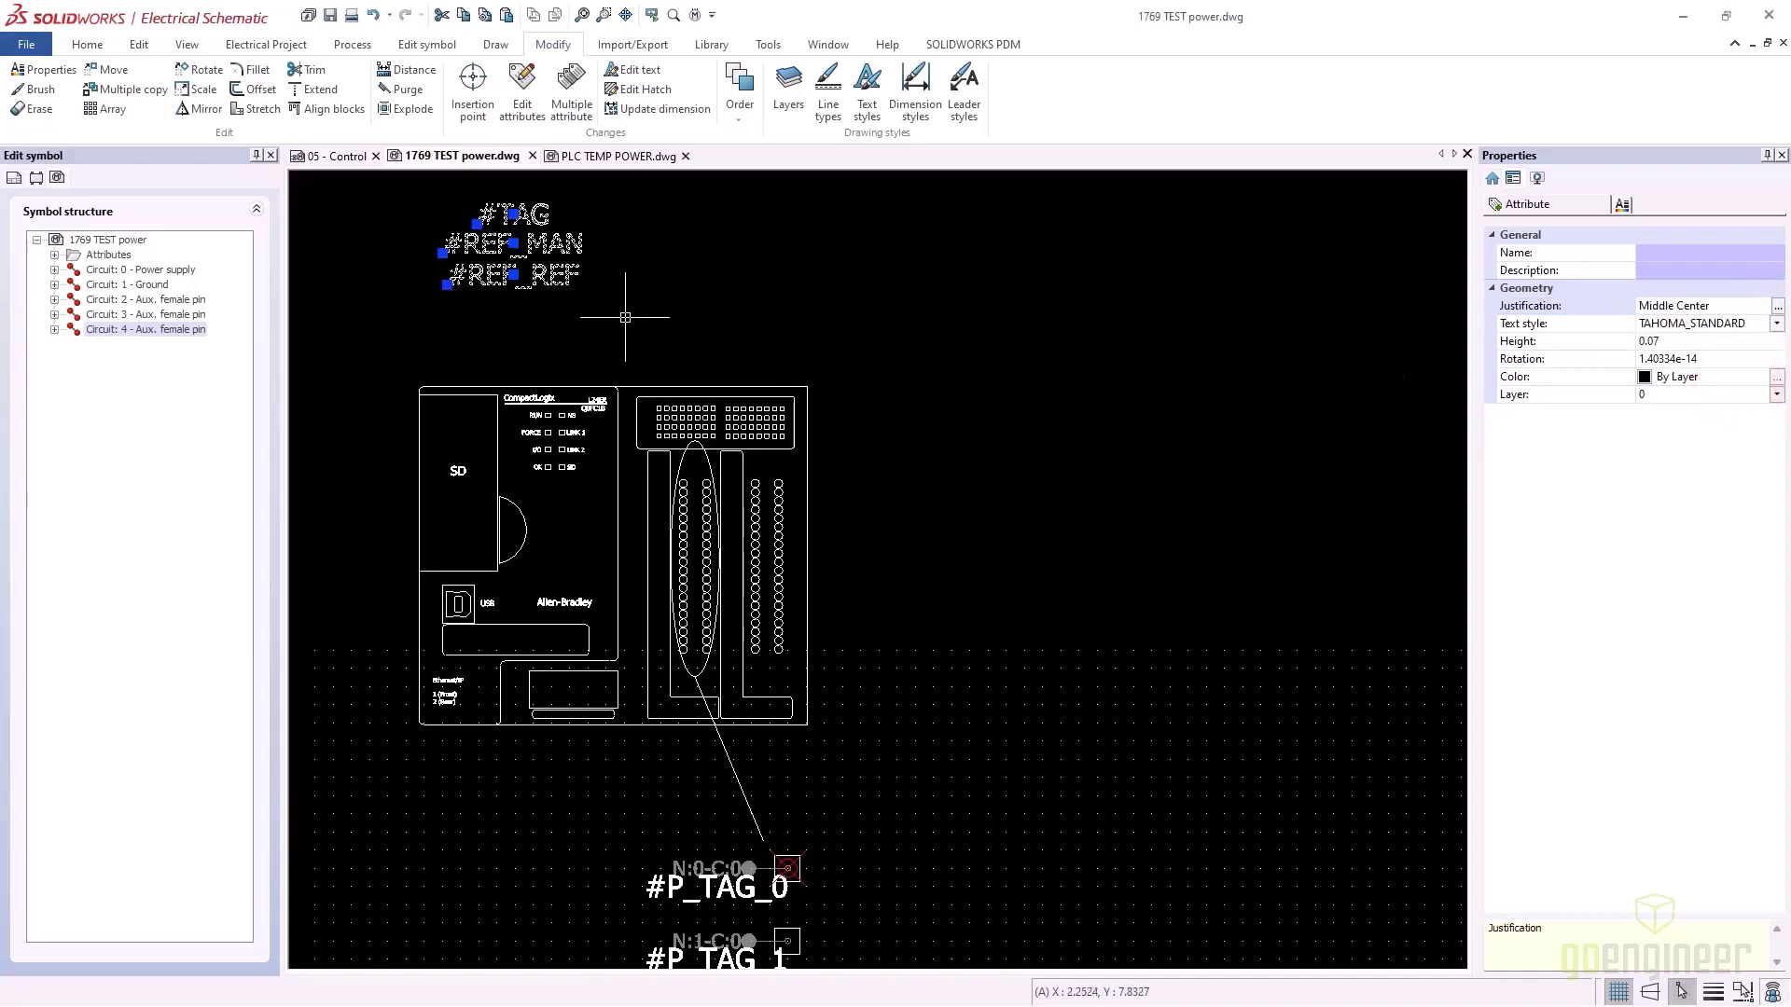
Centre the attributes above the PLC drawing and save the 1769 TEST power symbol
{"action": "left_click_drag", "start_coordinate": [565, 246], "coordinate": [650, 329]}
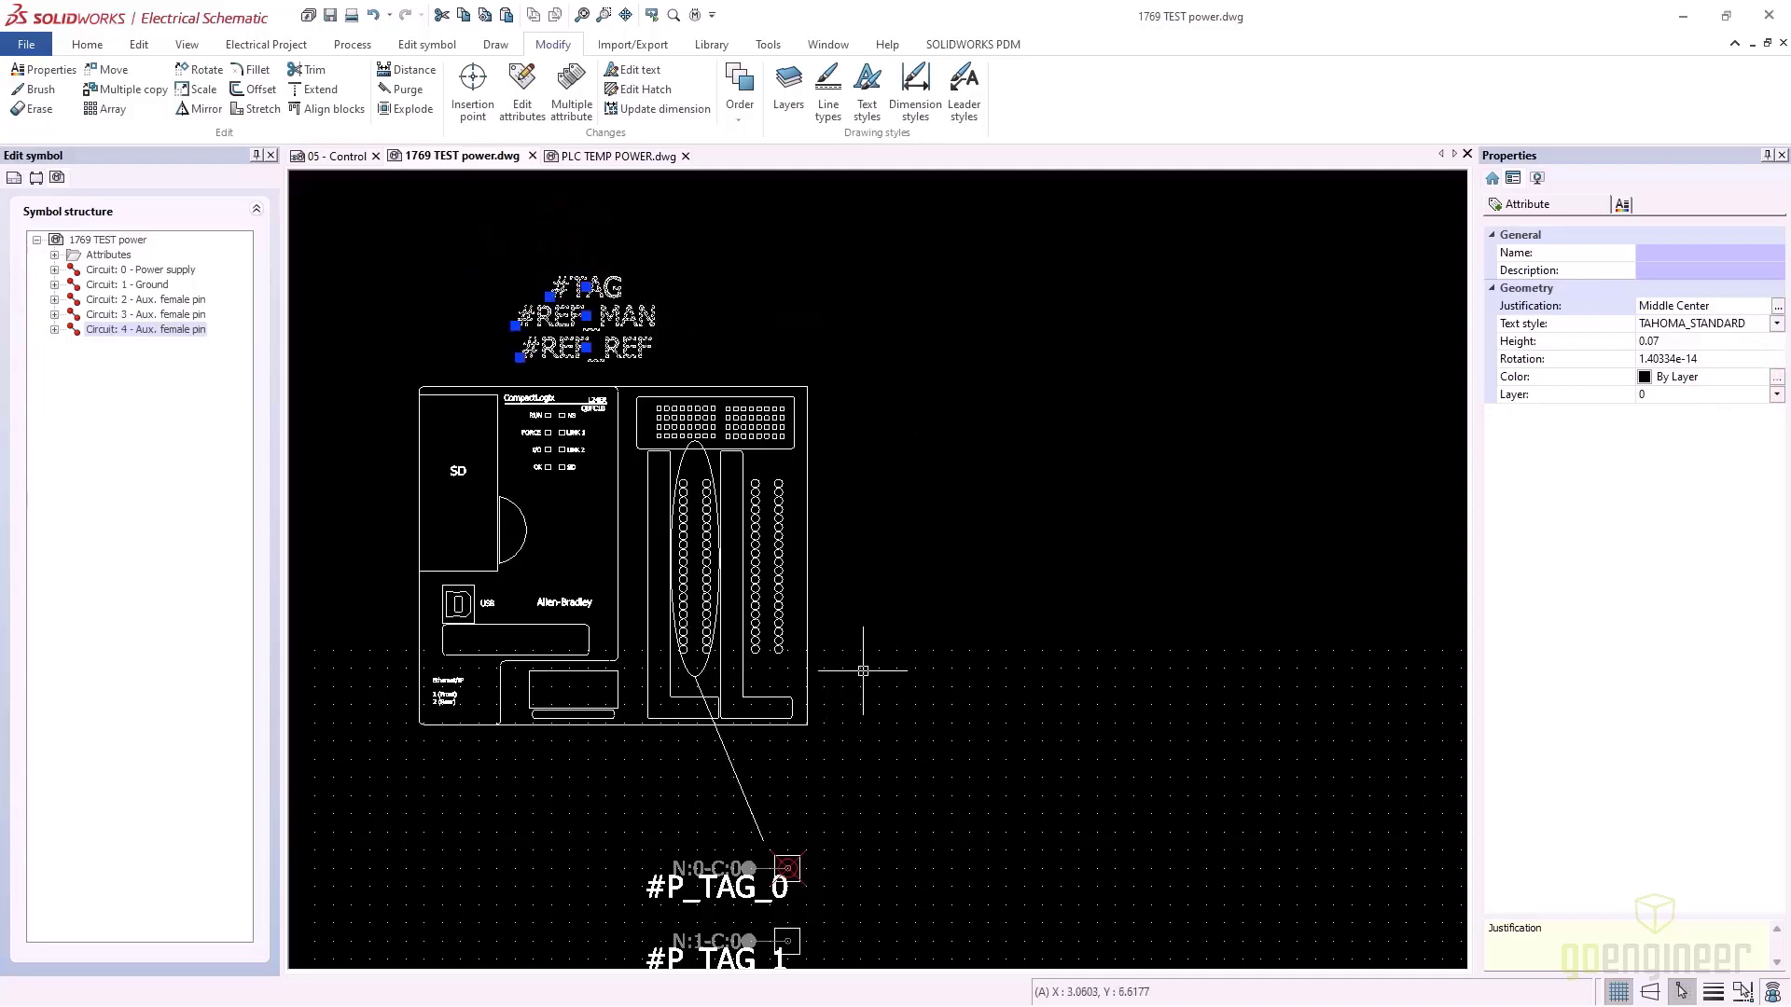
{"action": "scroll", "coordinate": [873, 671], "scroll_direction": "down", "scroll_amount": 1}
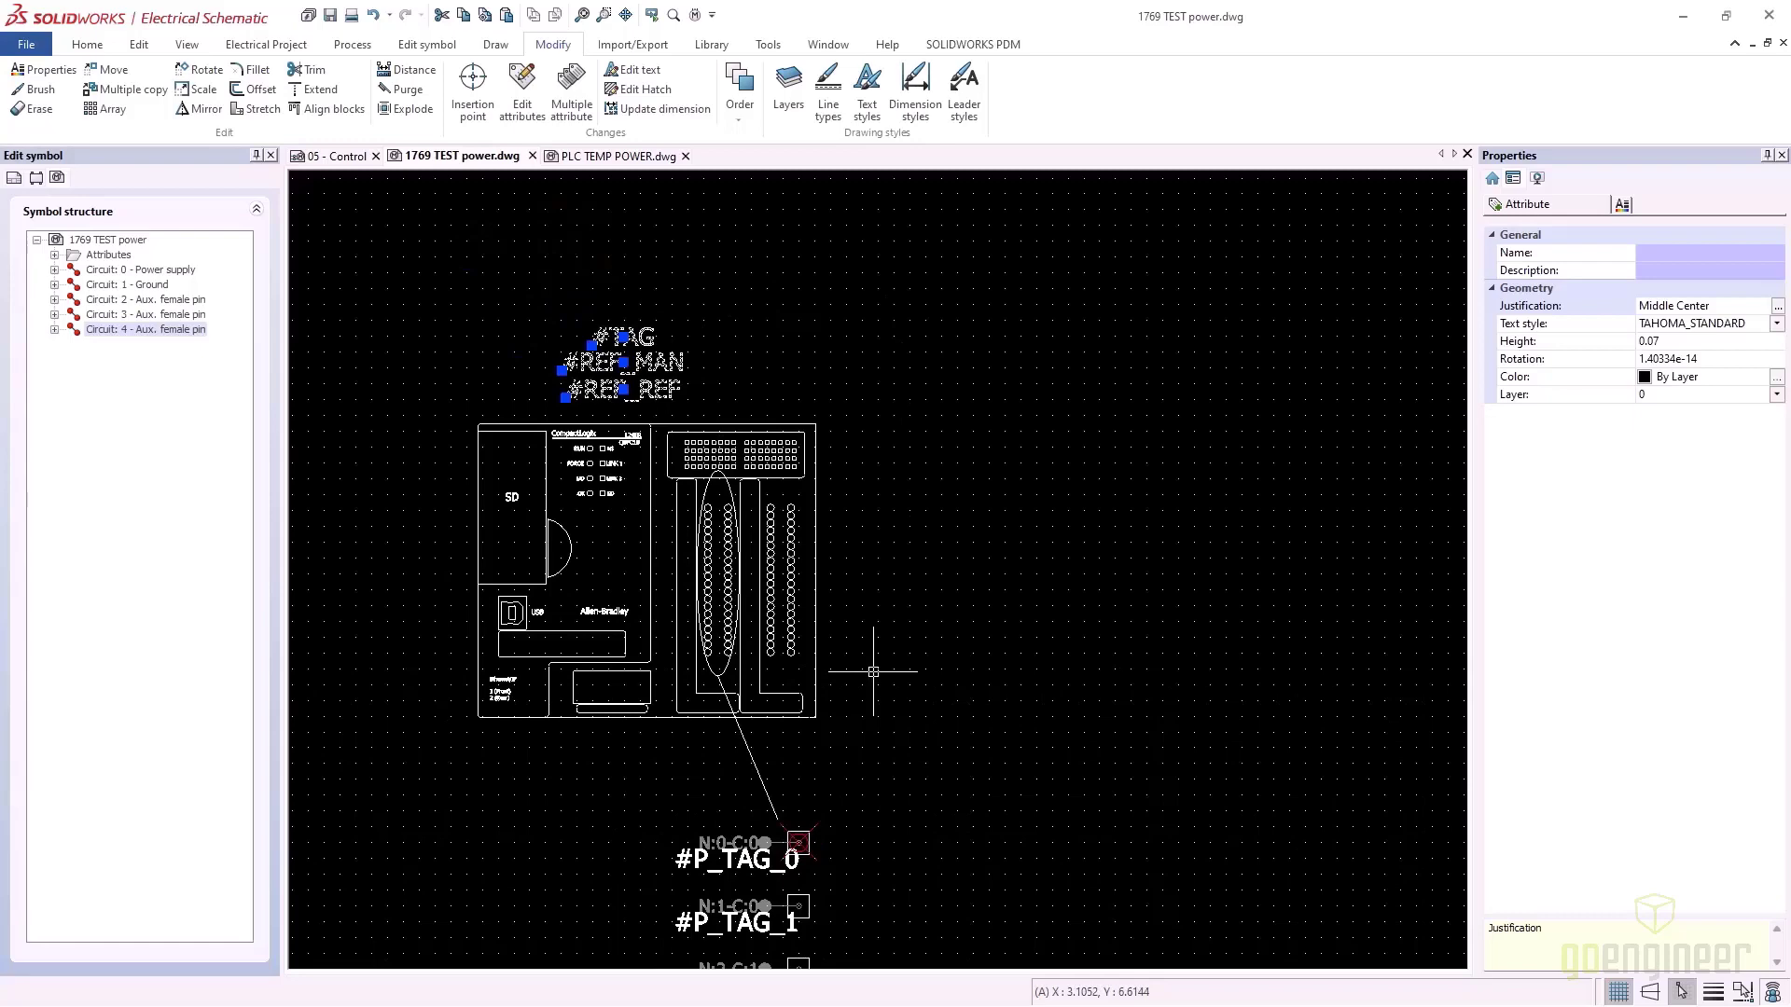
{"action": "scroll", "coordinate": [873, 672], "scroll_direction": "down", "scroll_amount": 2}
{"action": "middle_click_drag", "start_coordinate": [872, 753], "coordinate": [779, 518]}
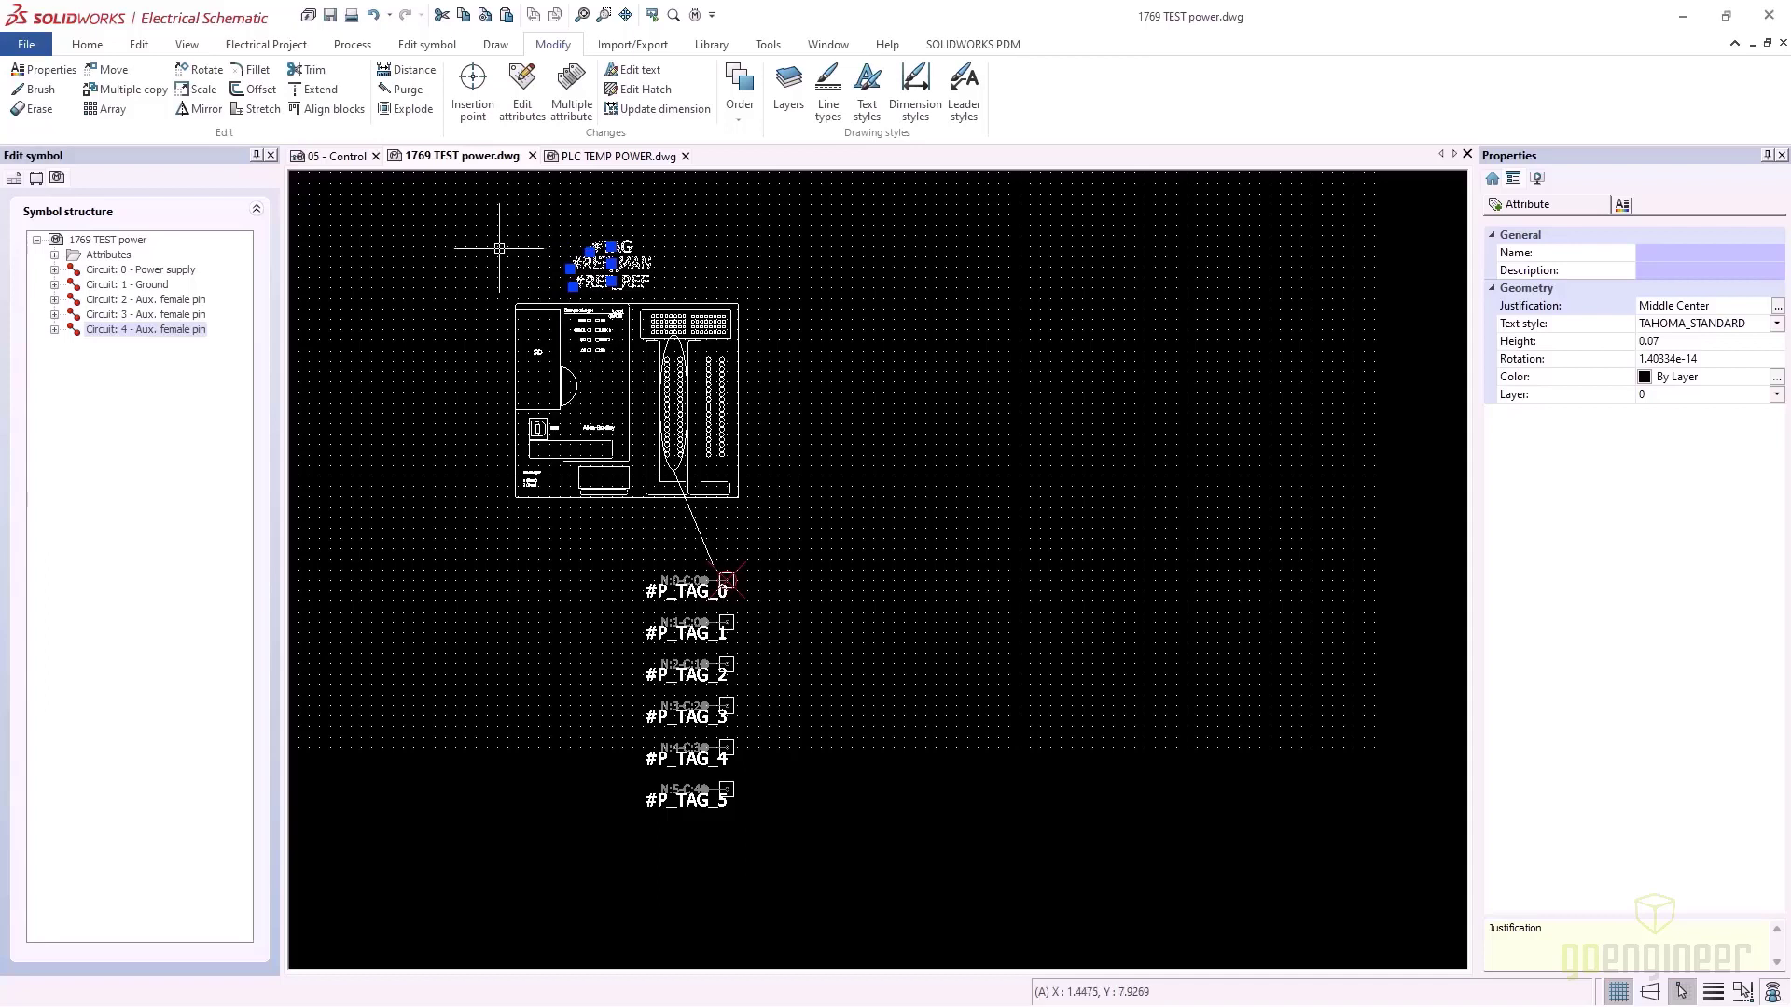
{"action": "left_click", "coordinate": [499, 249]}
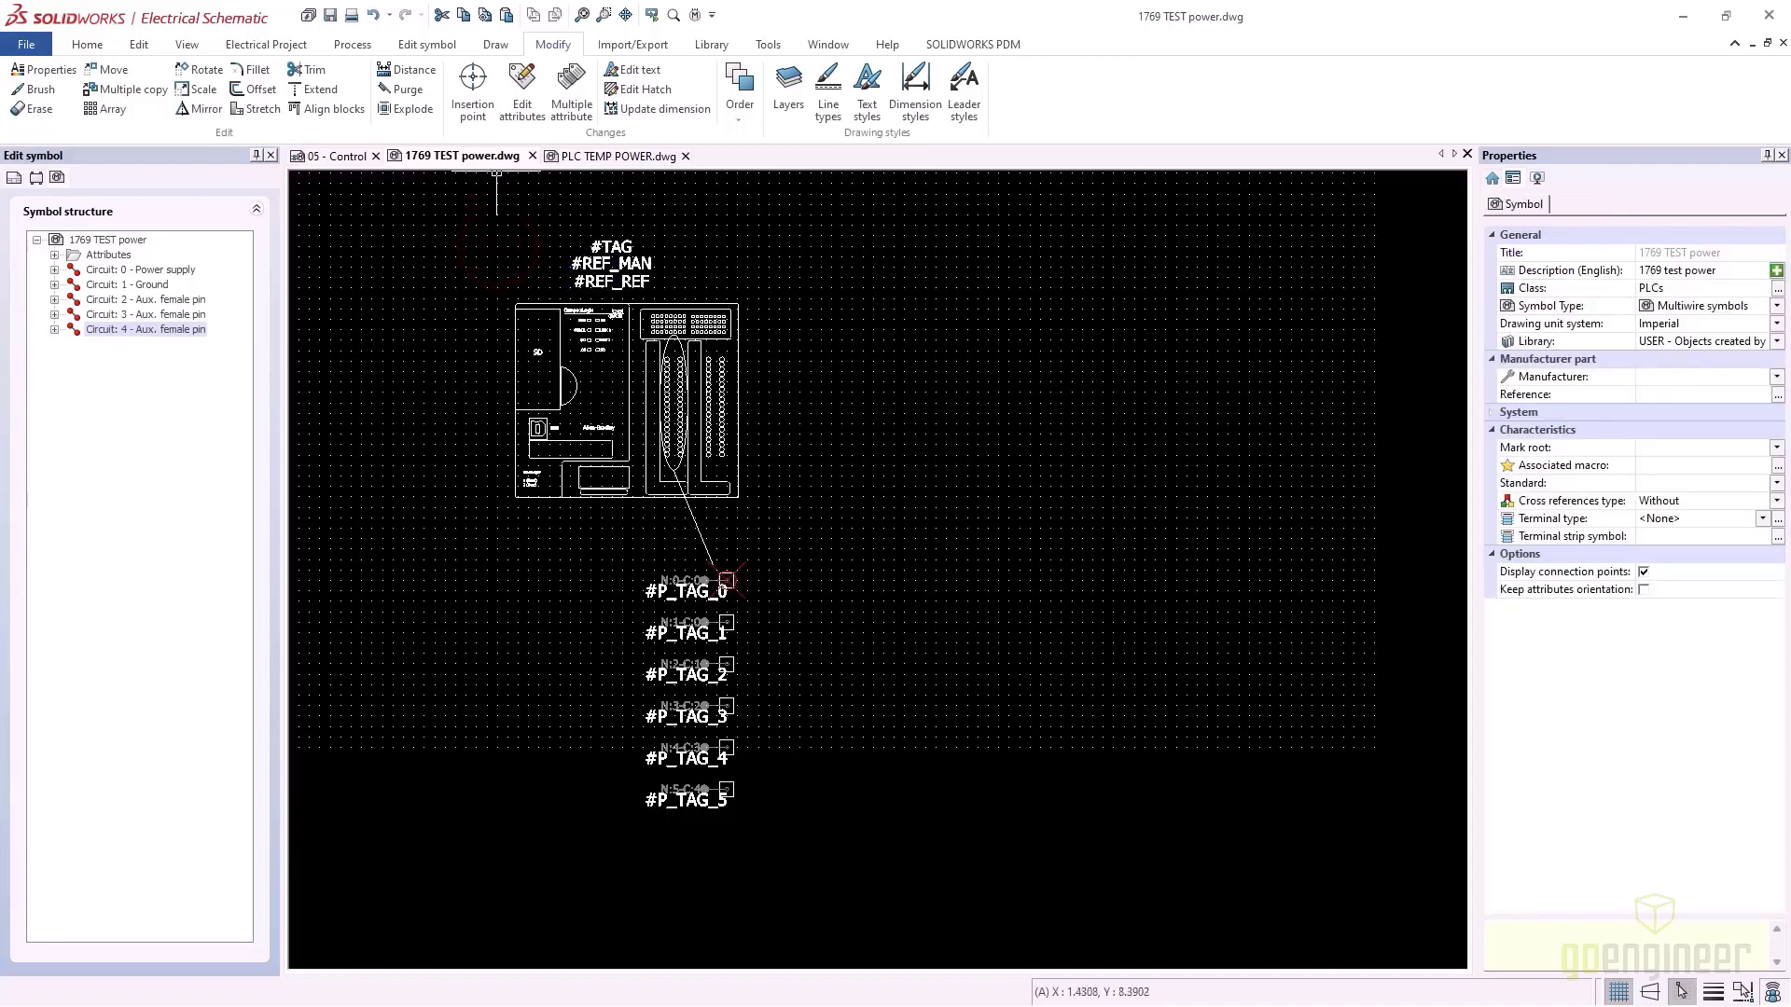
{"action": "left_click", "coordinate": [331, 16]}
Go to the 05 - Control page, bring the I/O cards into view and launch Insert symbol
{"action": "left_click", "coordinate": [341, 156]}
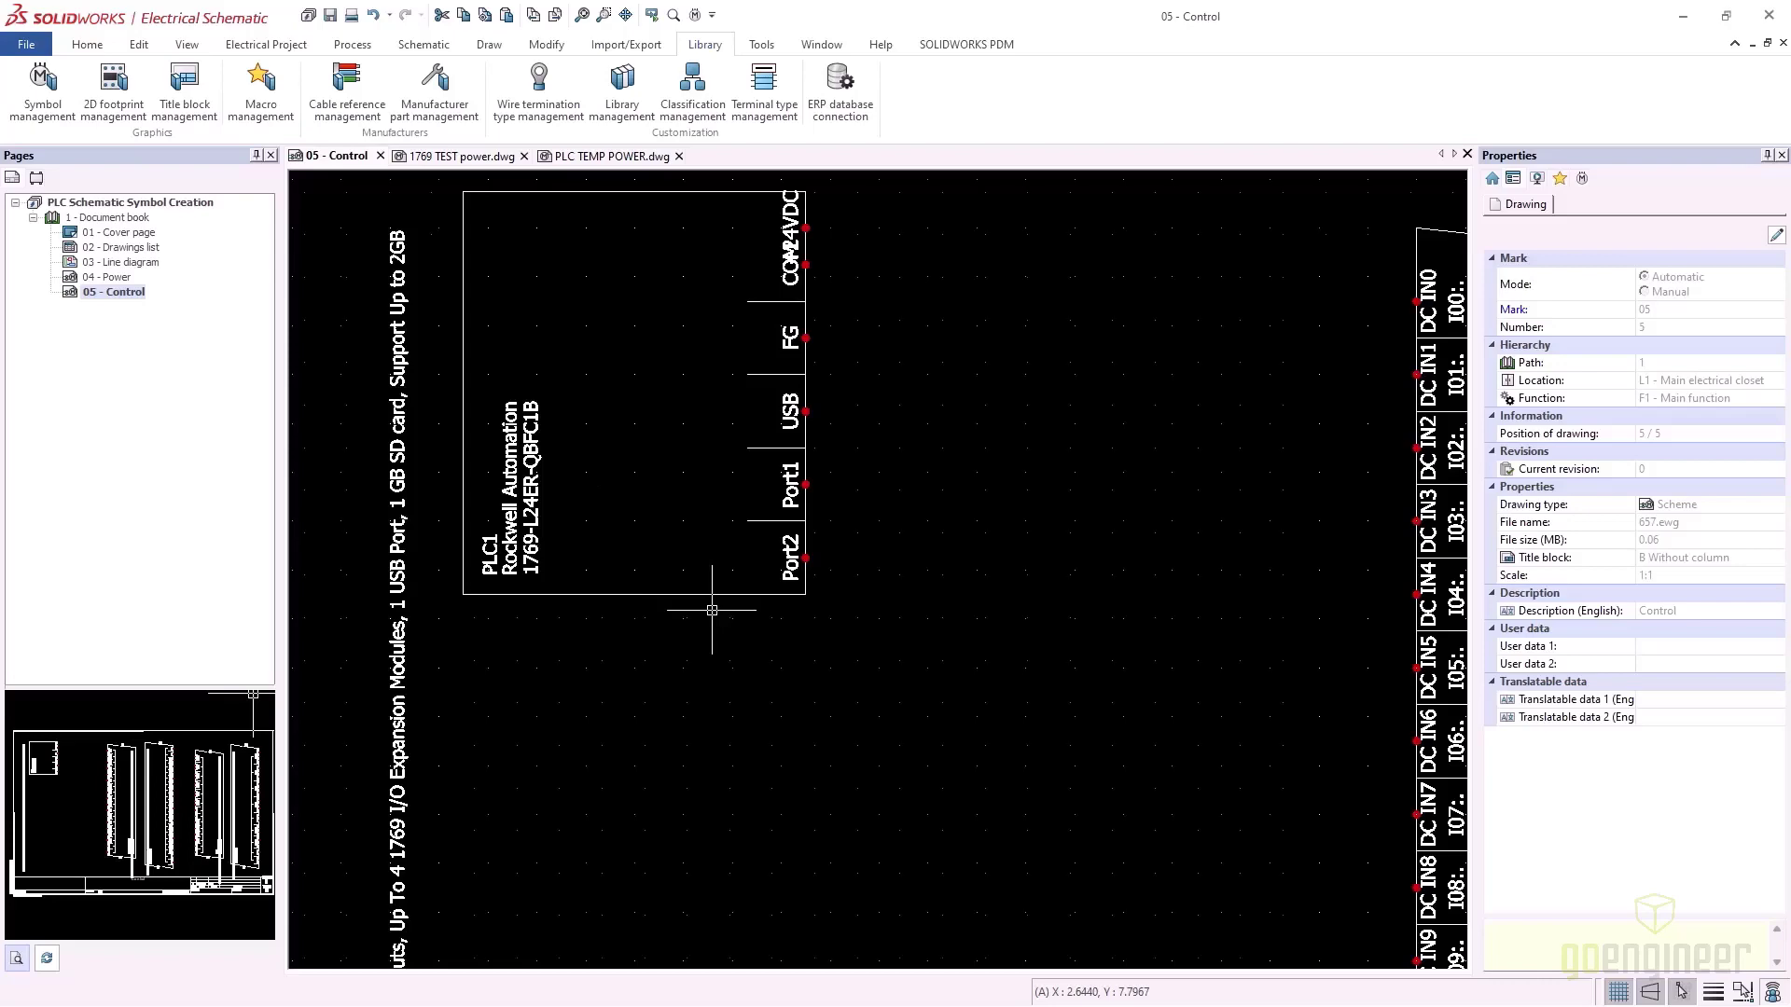
{"action": "scroll", "coordinate": [712, 610], "scroll_direction": "down", "scroll_amount": 2}
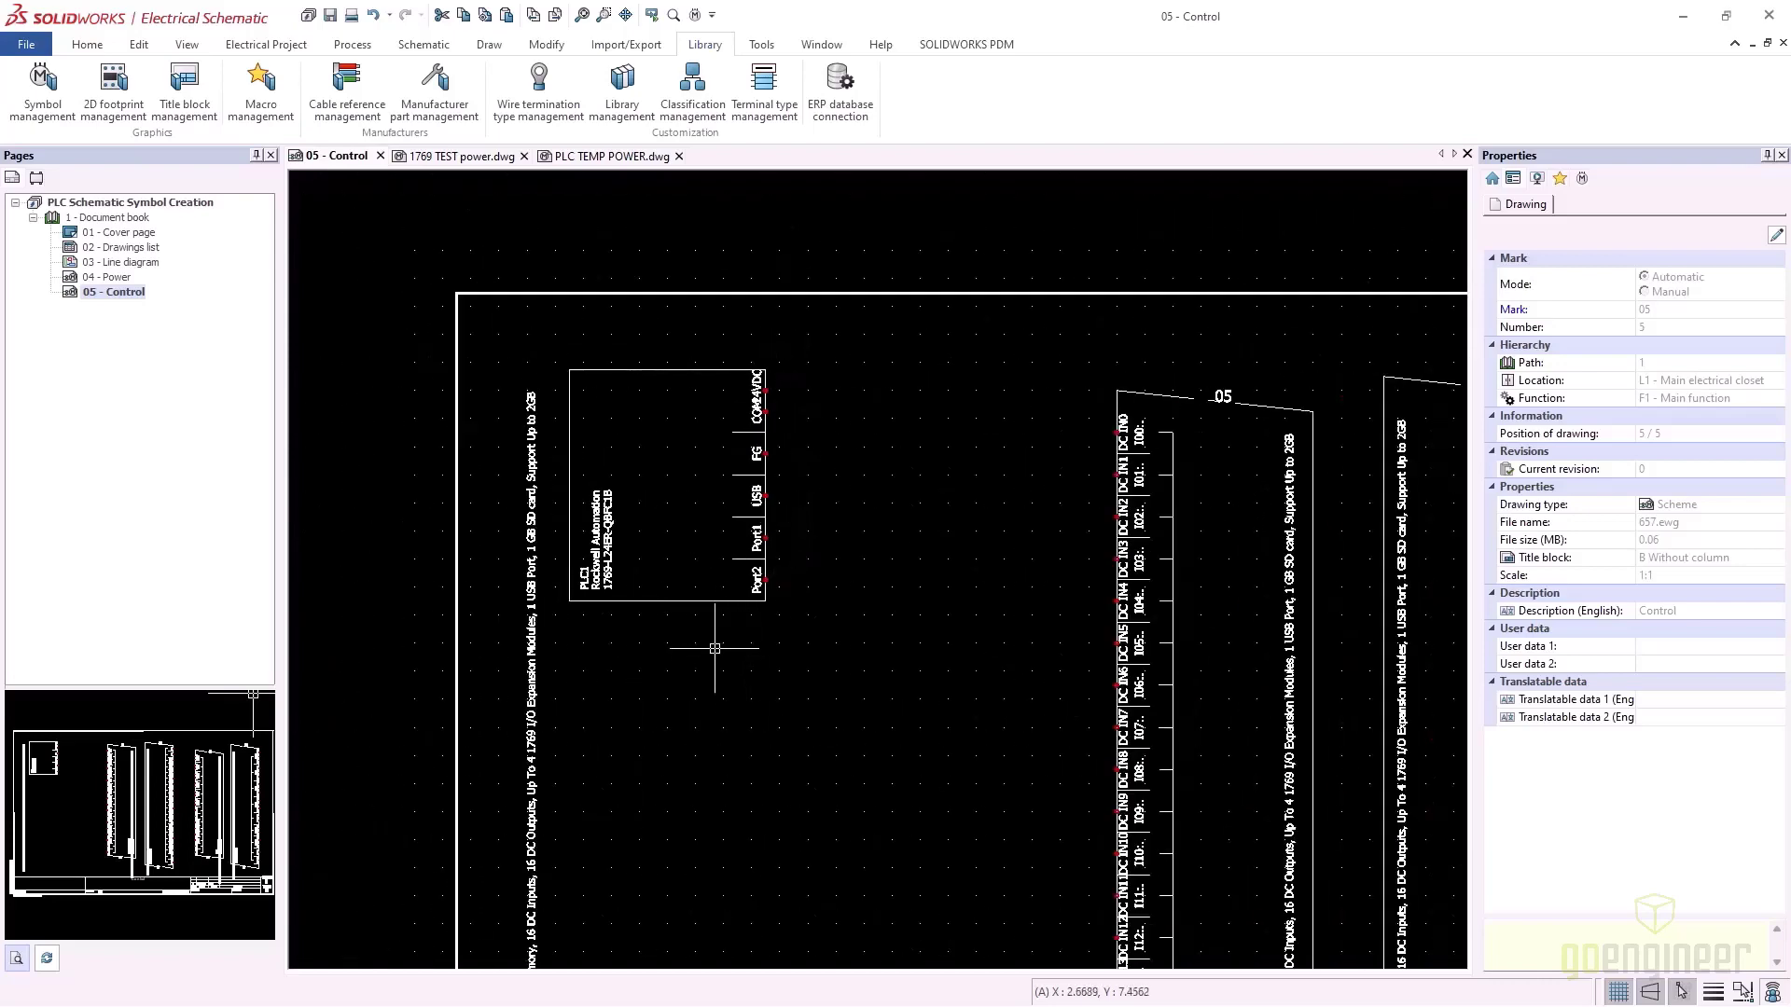
{"action": "mouse_move", "coordinate": [714, 647]}
{"action": "middle_mouse_down"}
{"action": "mouse_move", "coordinate": [677, 542]}
{"action": "mouse_move", "coordinate": [635, 513]}
{"action": "middle_mouse_up"}
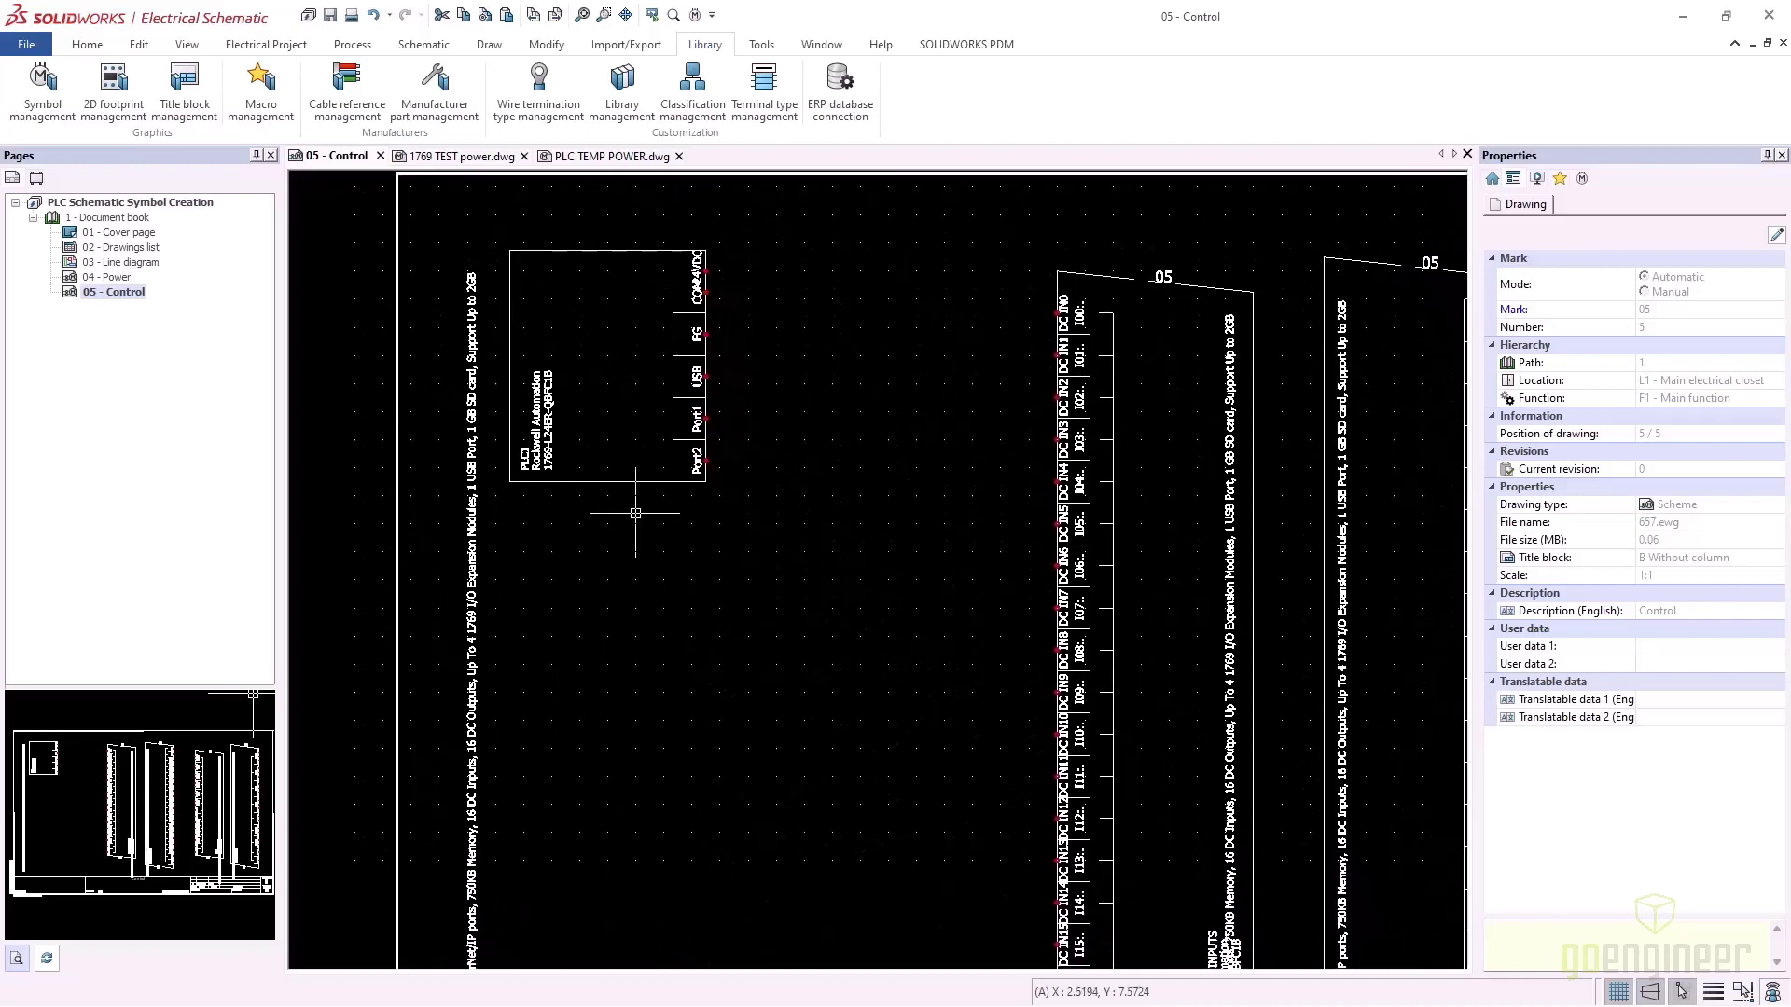
{"action": "left_click", "coordinate": [423, 46]}
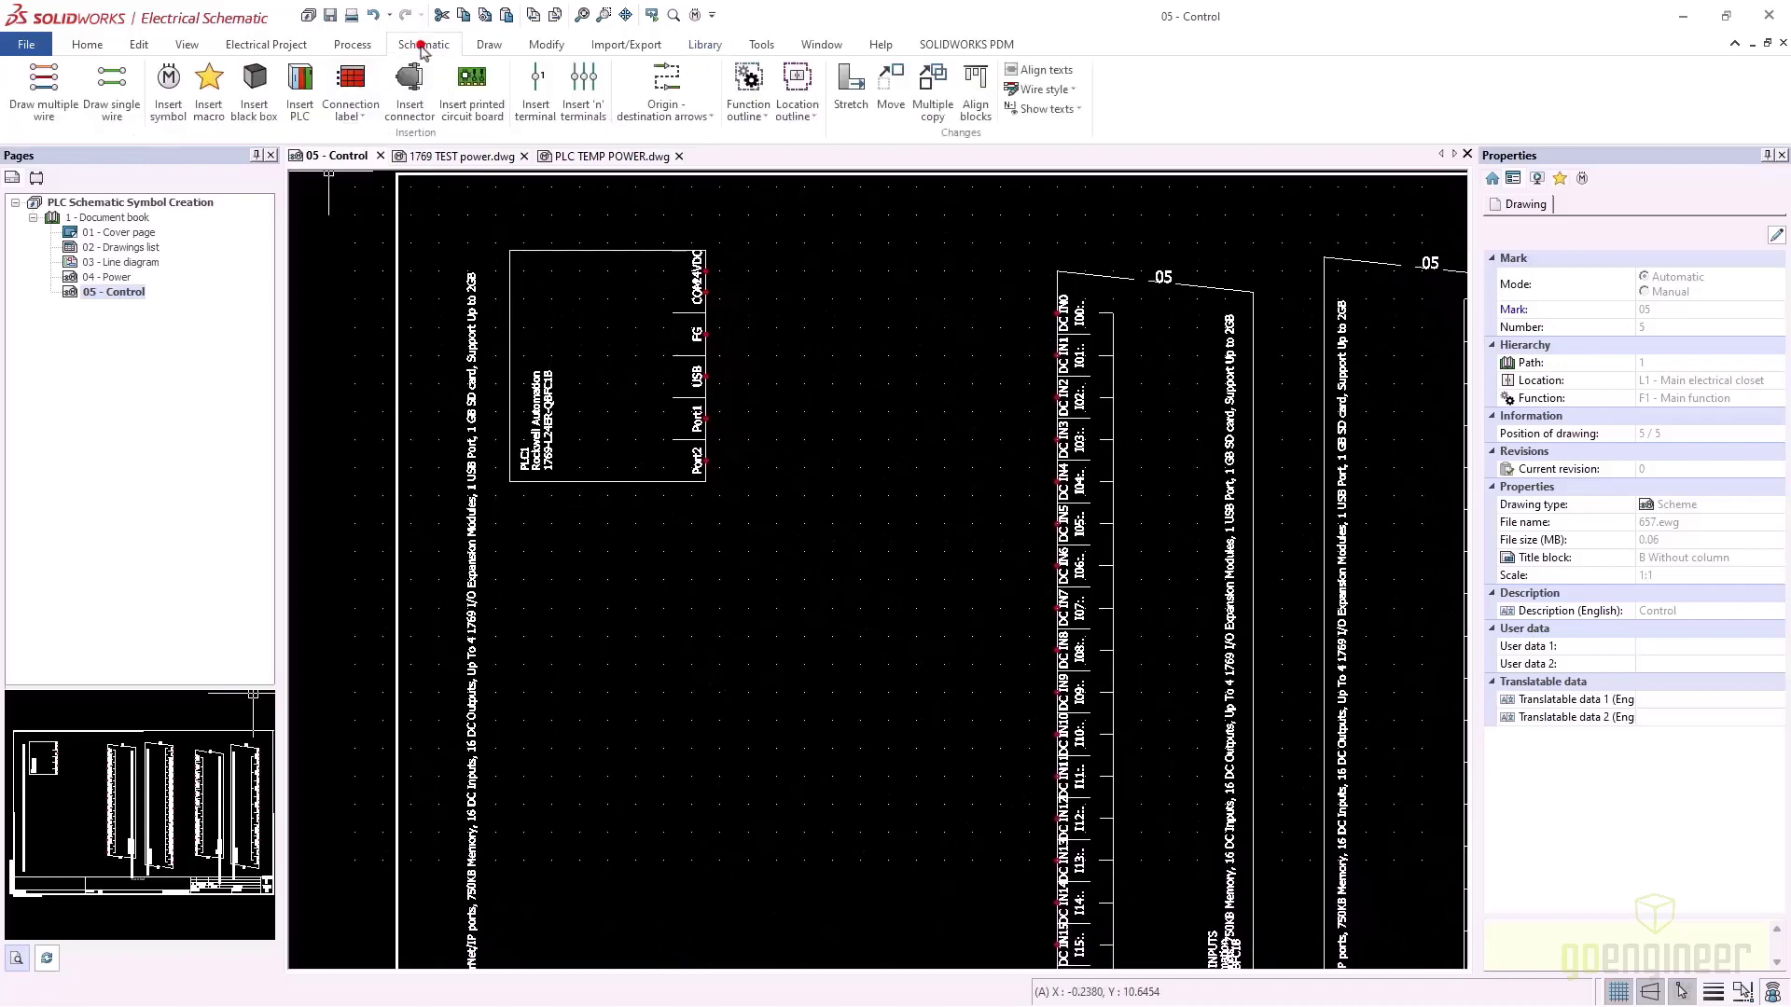
{"action": "left_click", "coordinate": [165, 88]}
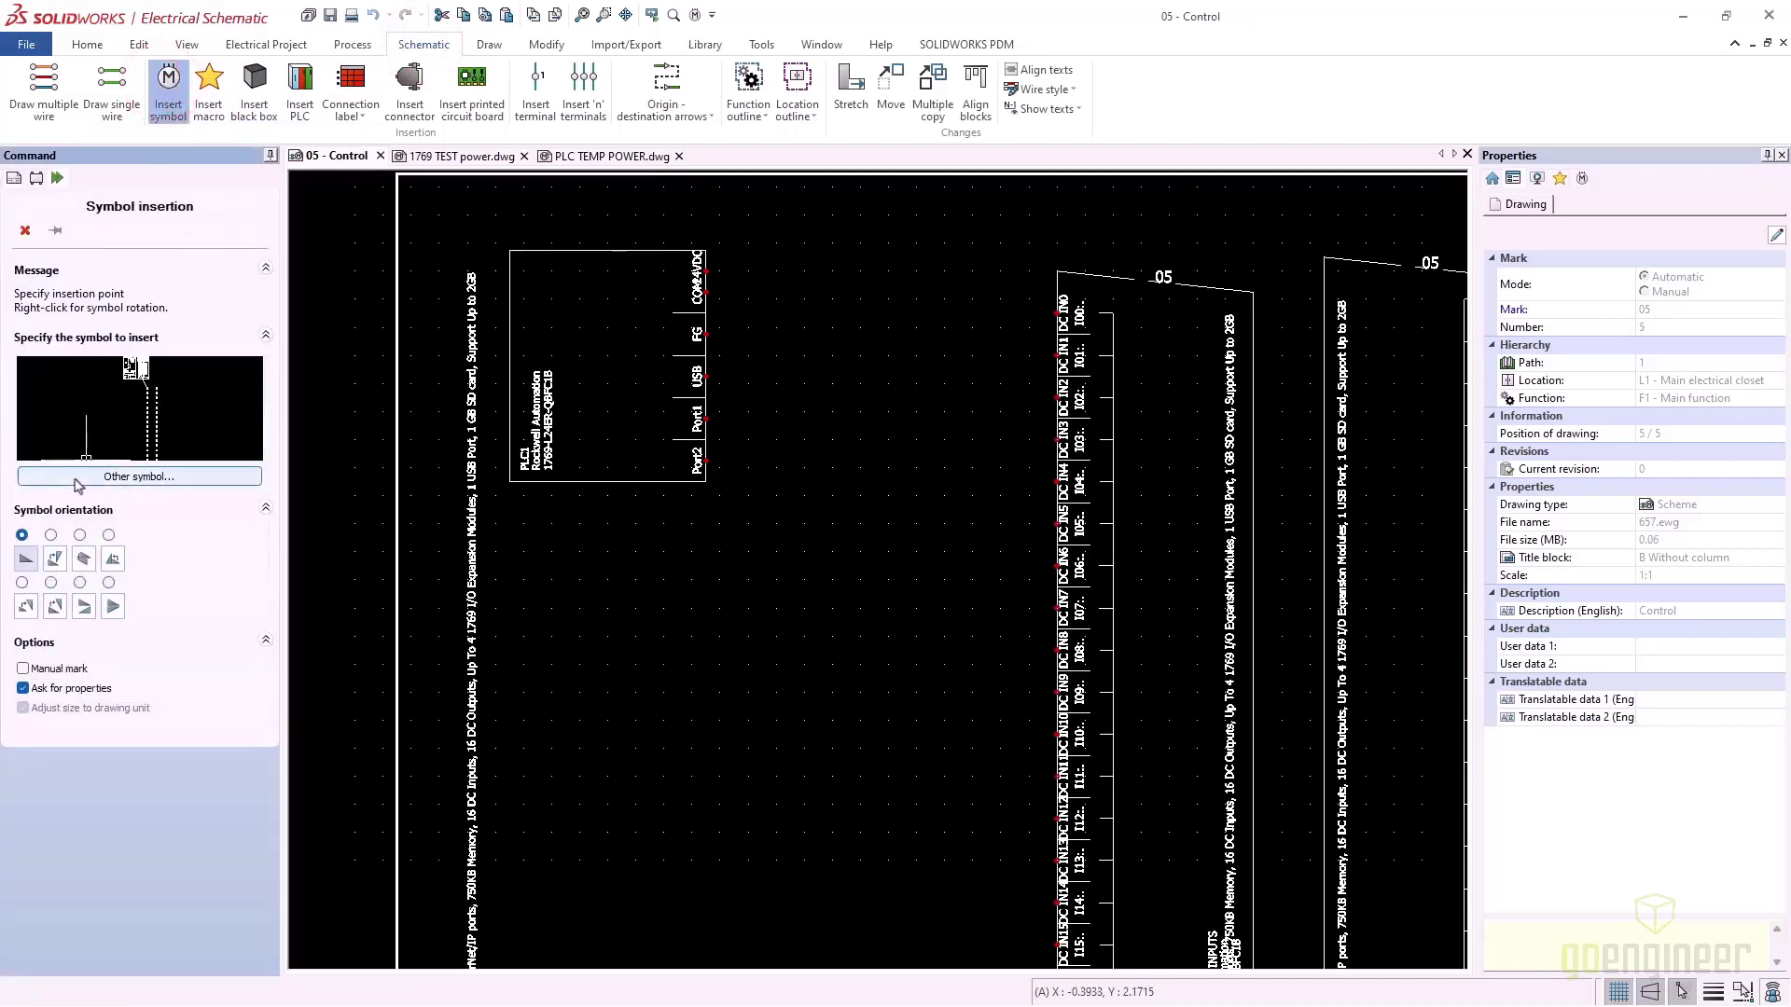
Filter the symbol library by title 'test' and select the 1769 test power symbol
{"action": "left_click", "coordinate": [76, 479]}
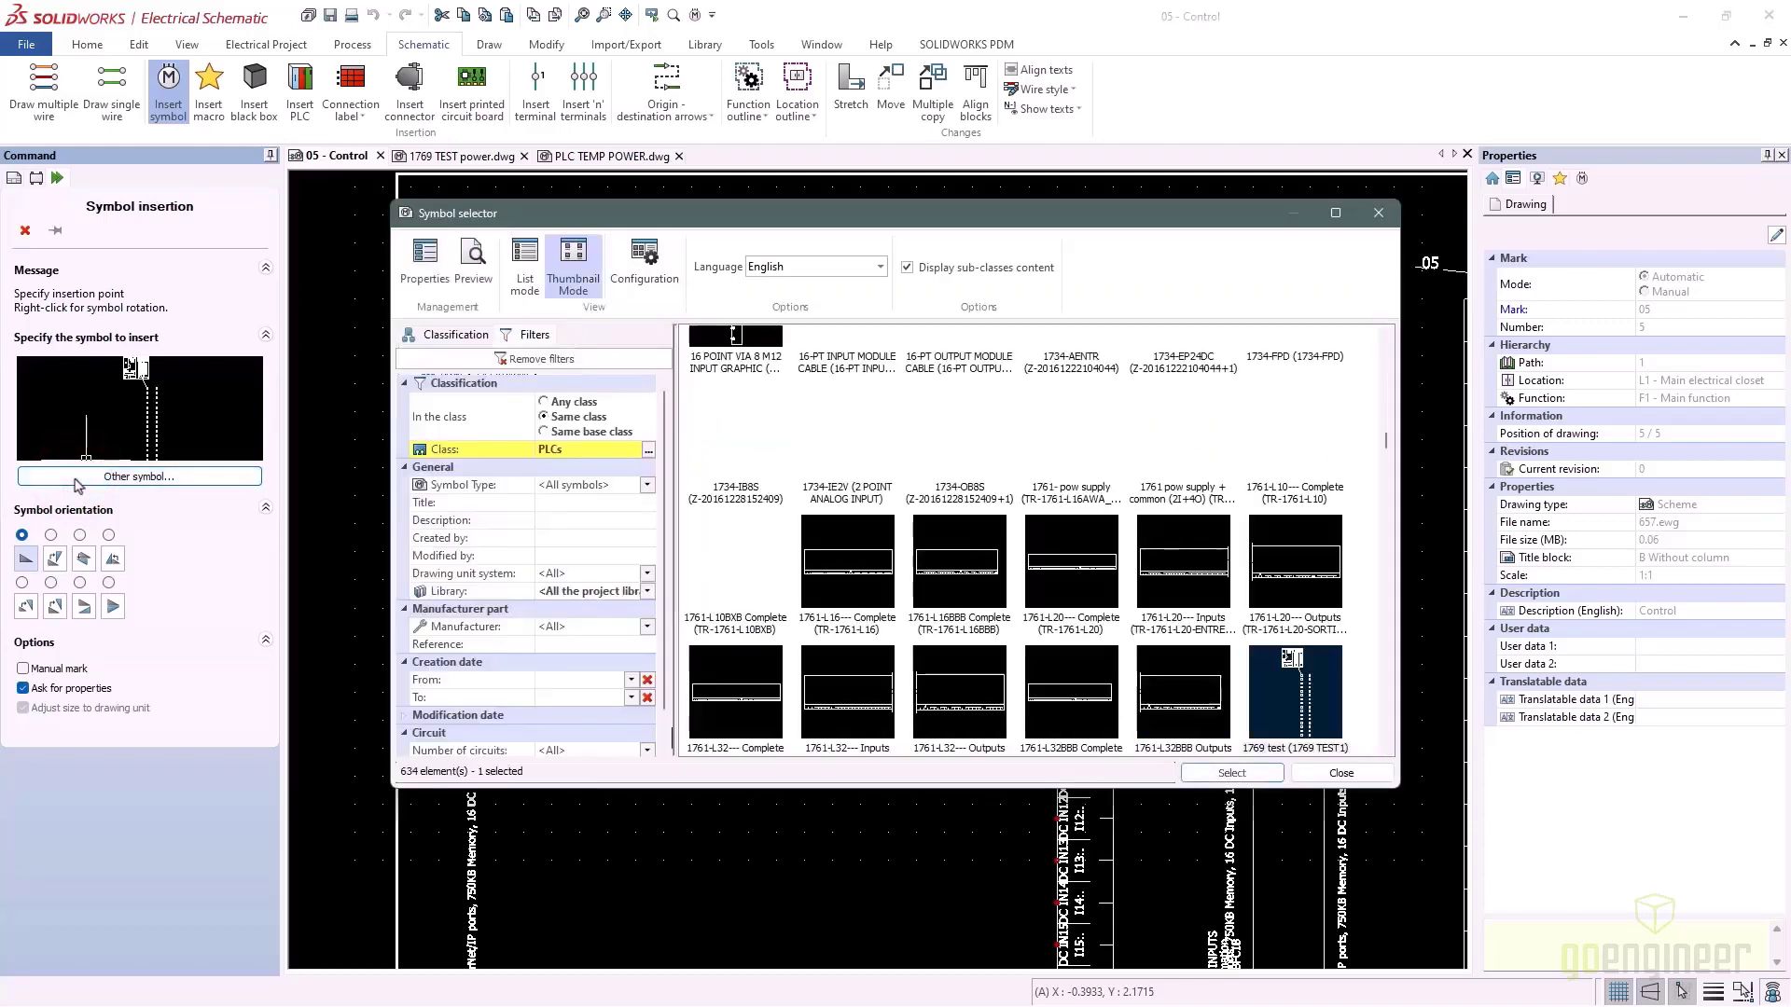
{"action": "left_click", "coordinate": [560, 507]}
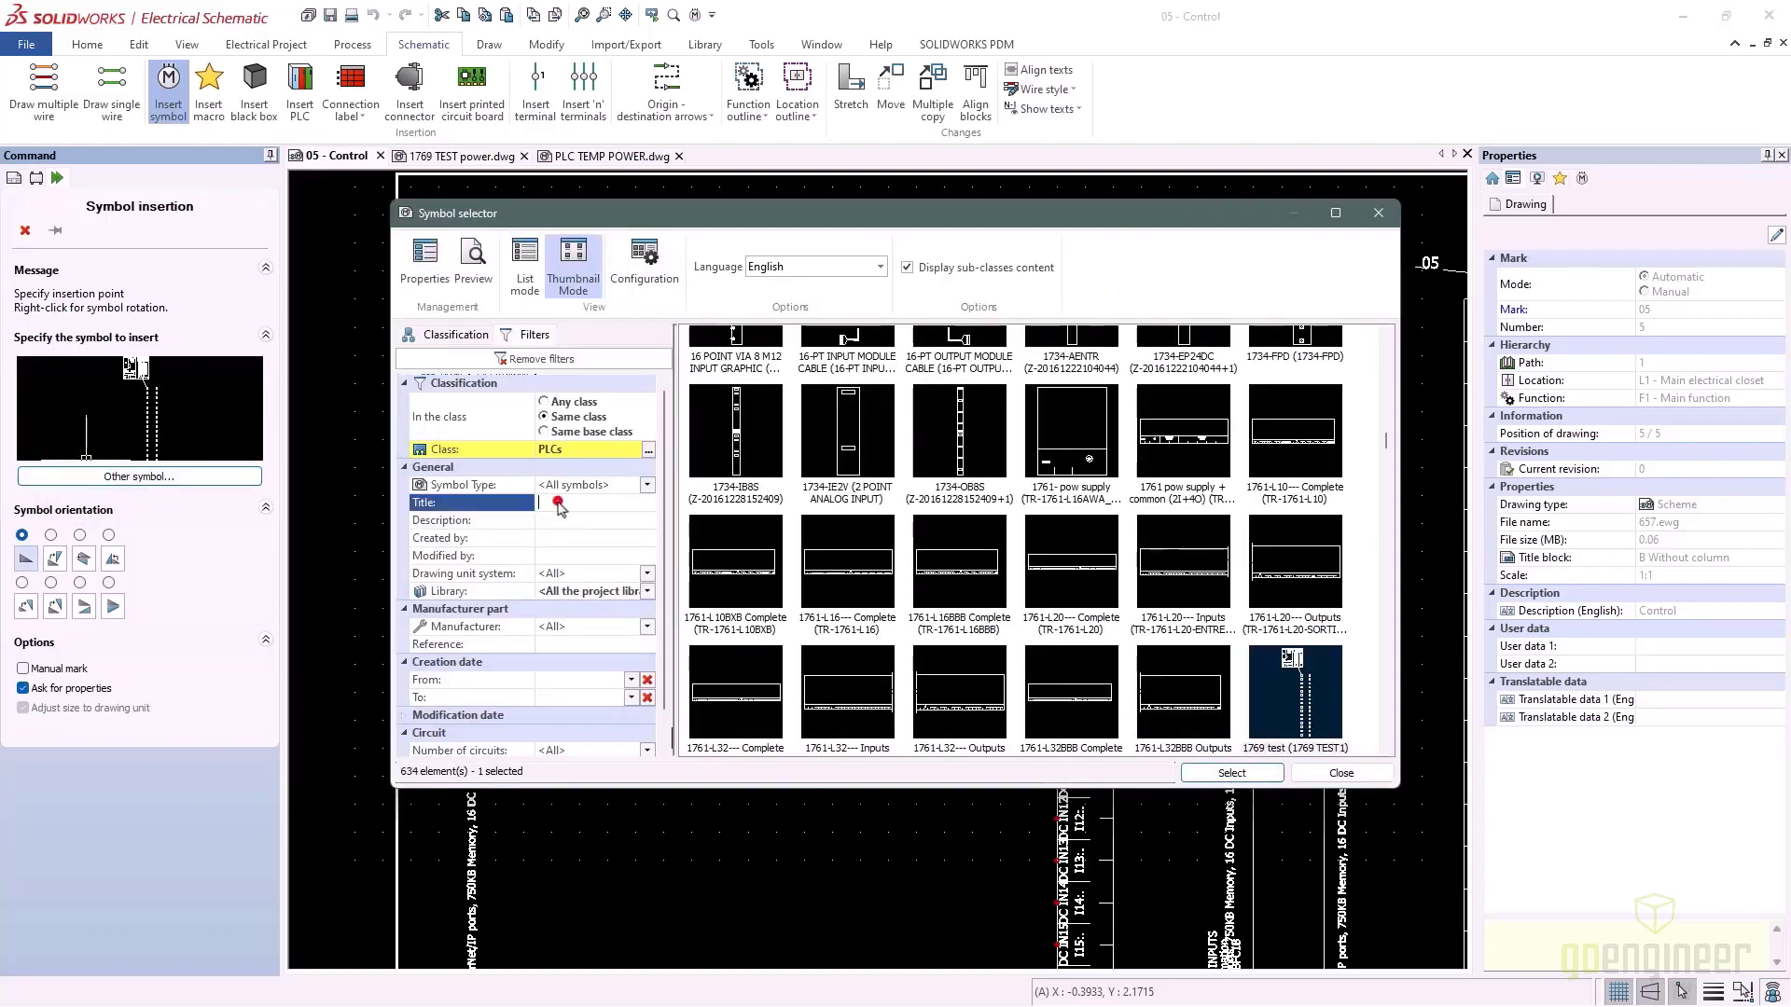
{"action": "type", "text": "test"}
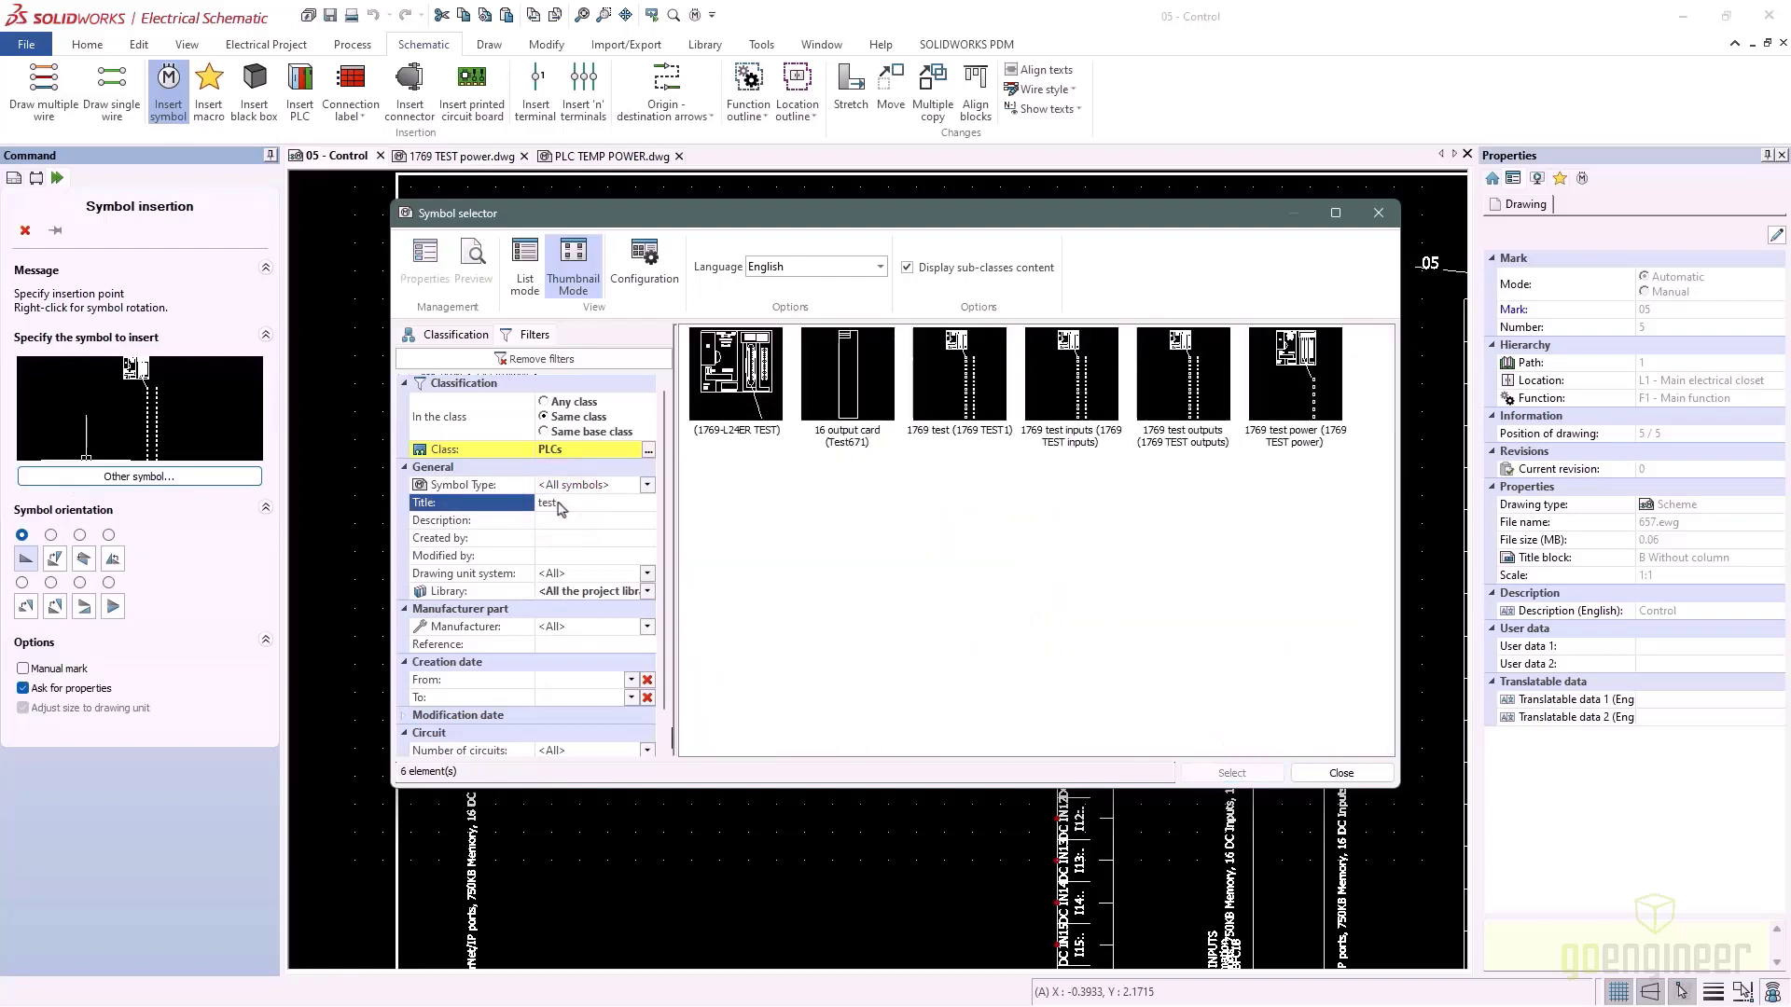
{"action": "key", "text": "Return"}
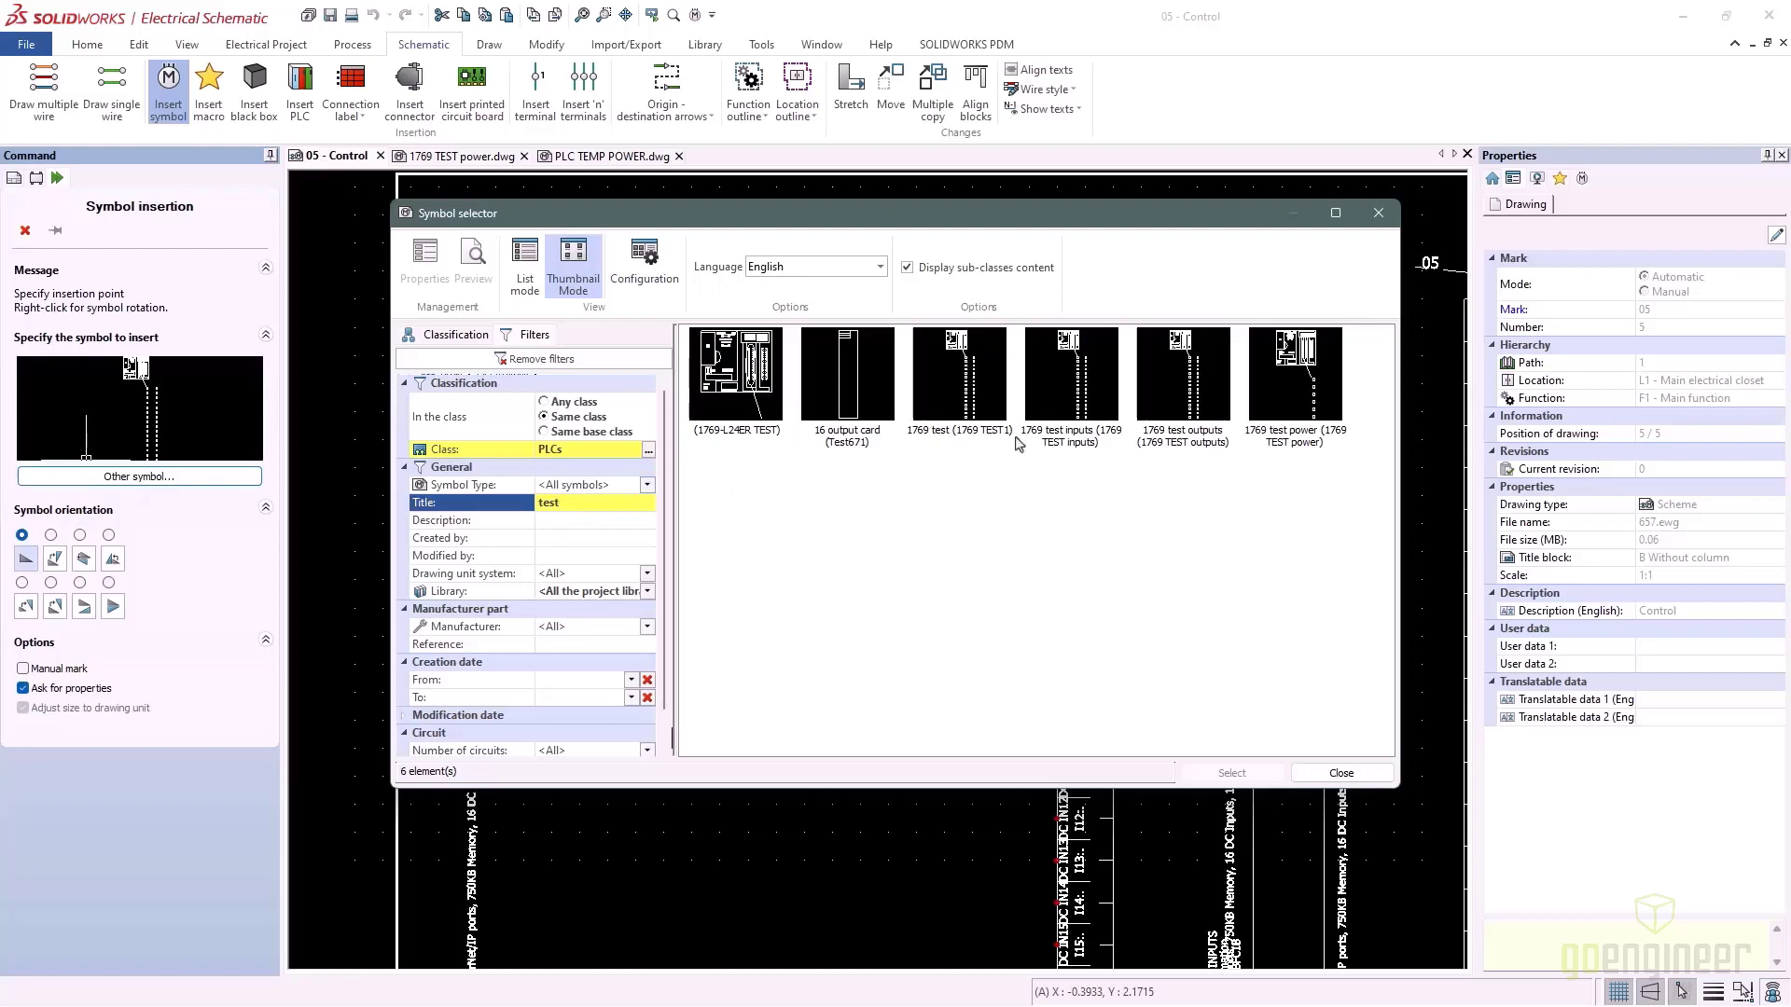
{"action": "left_click", "coordinate": [1303, 410]}
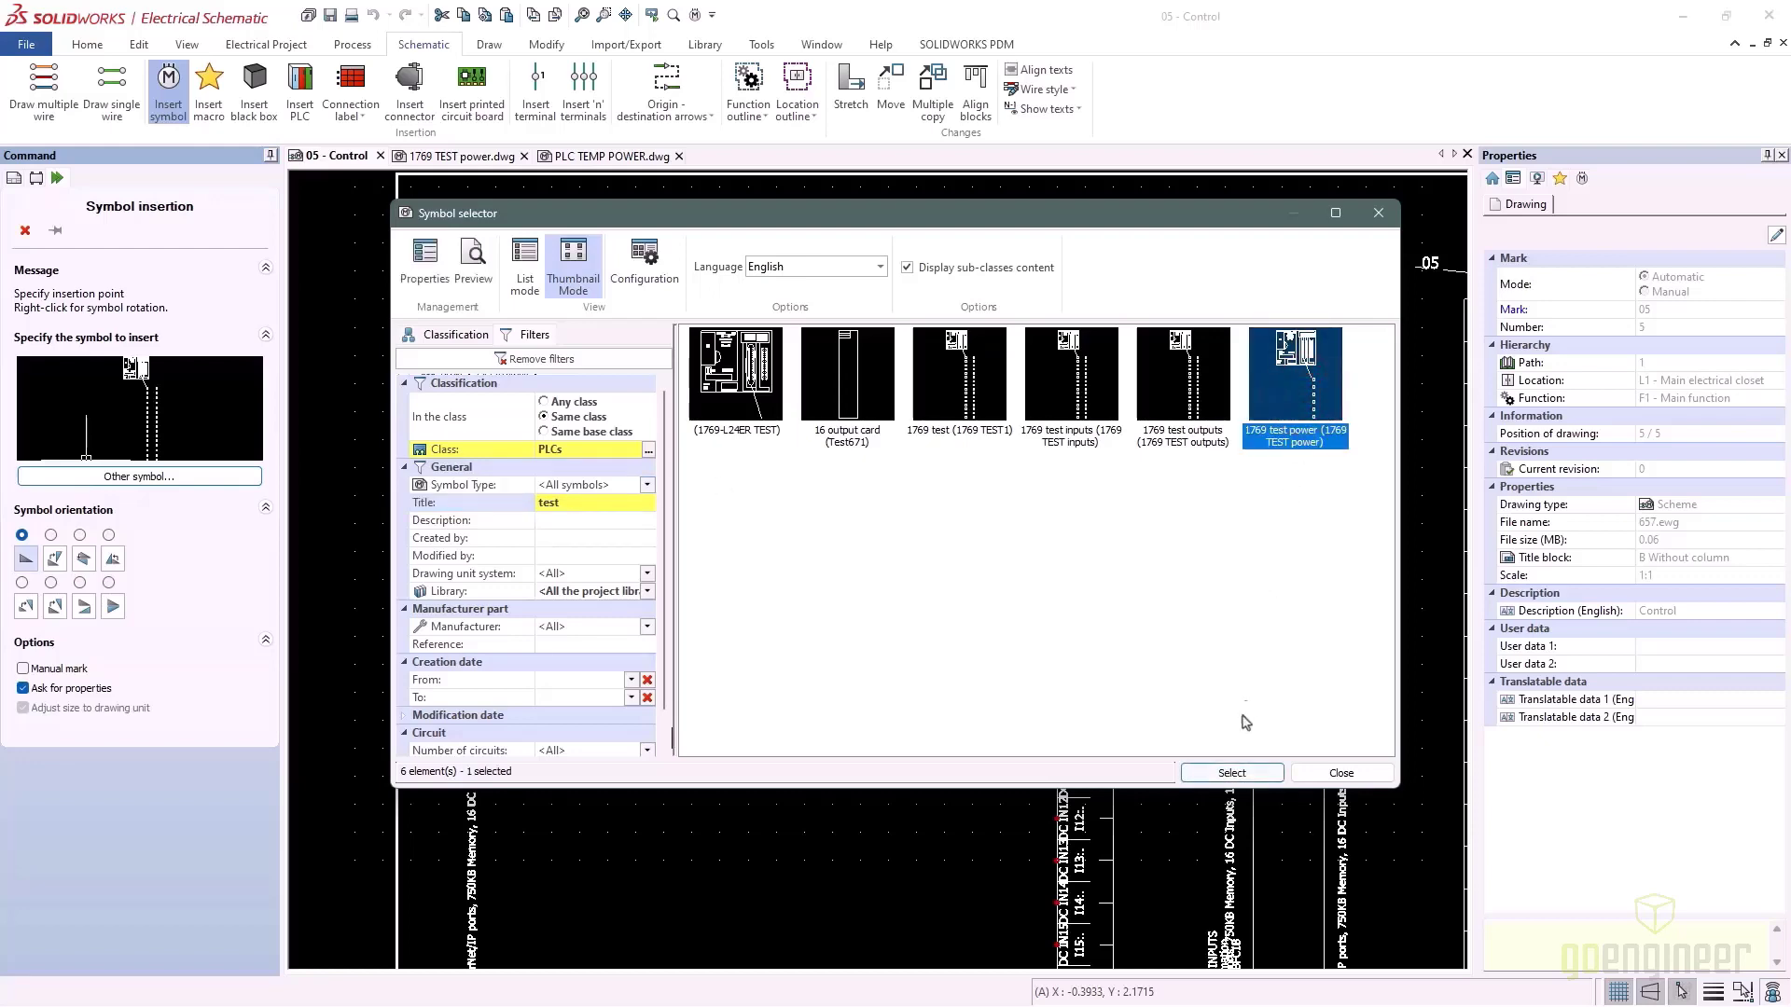
{"action": "left_click", "coordinate": [1231, 772]}
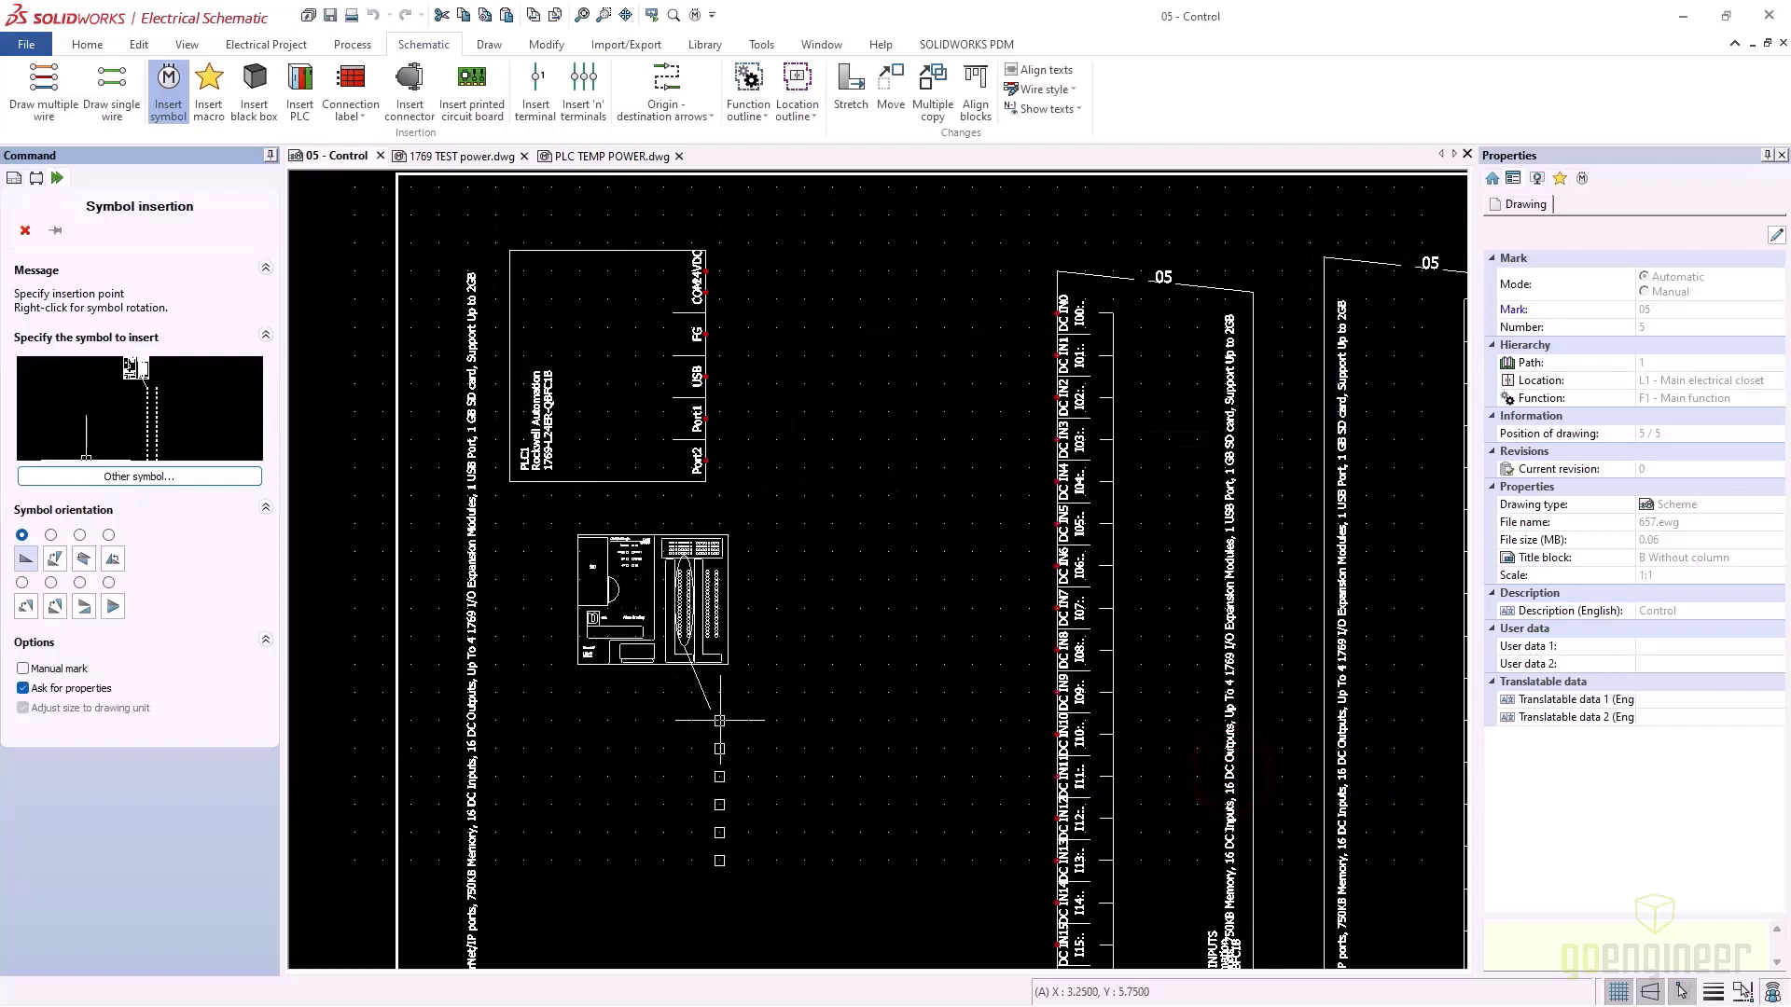
Place the symbol on the Control sheet with mark root PLC, then search for a manufacturer part
{"action": "left_click", "coordinate": [725, 722]}
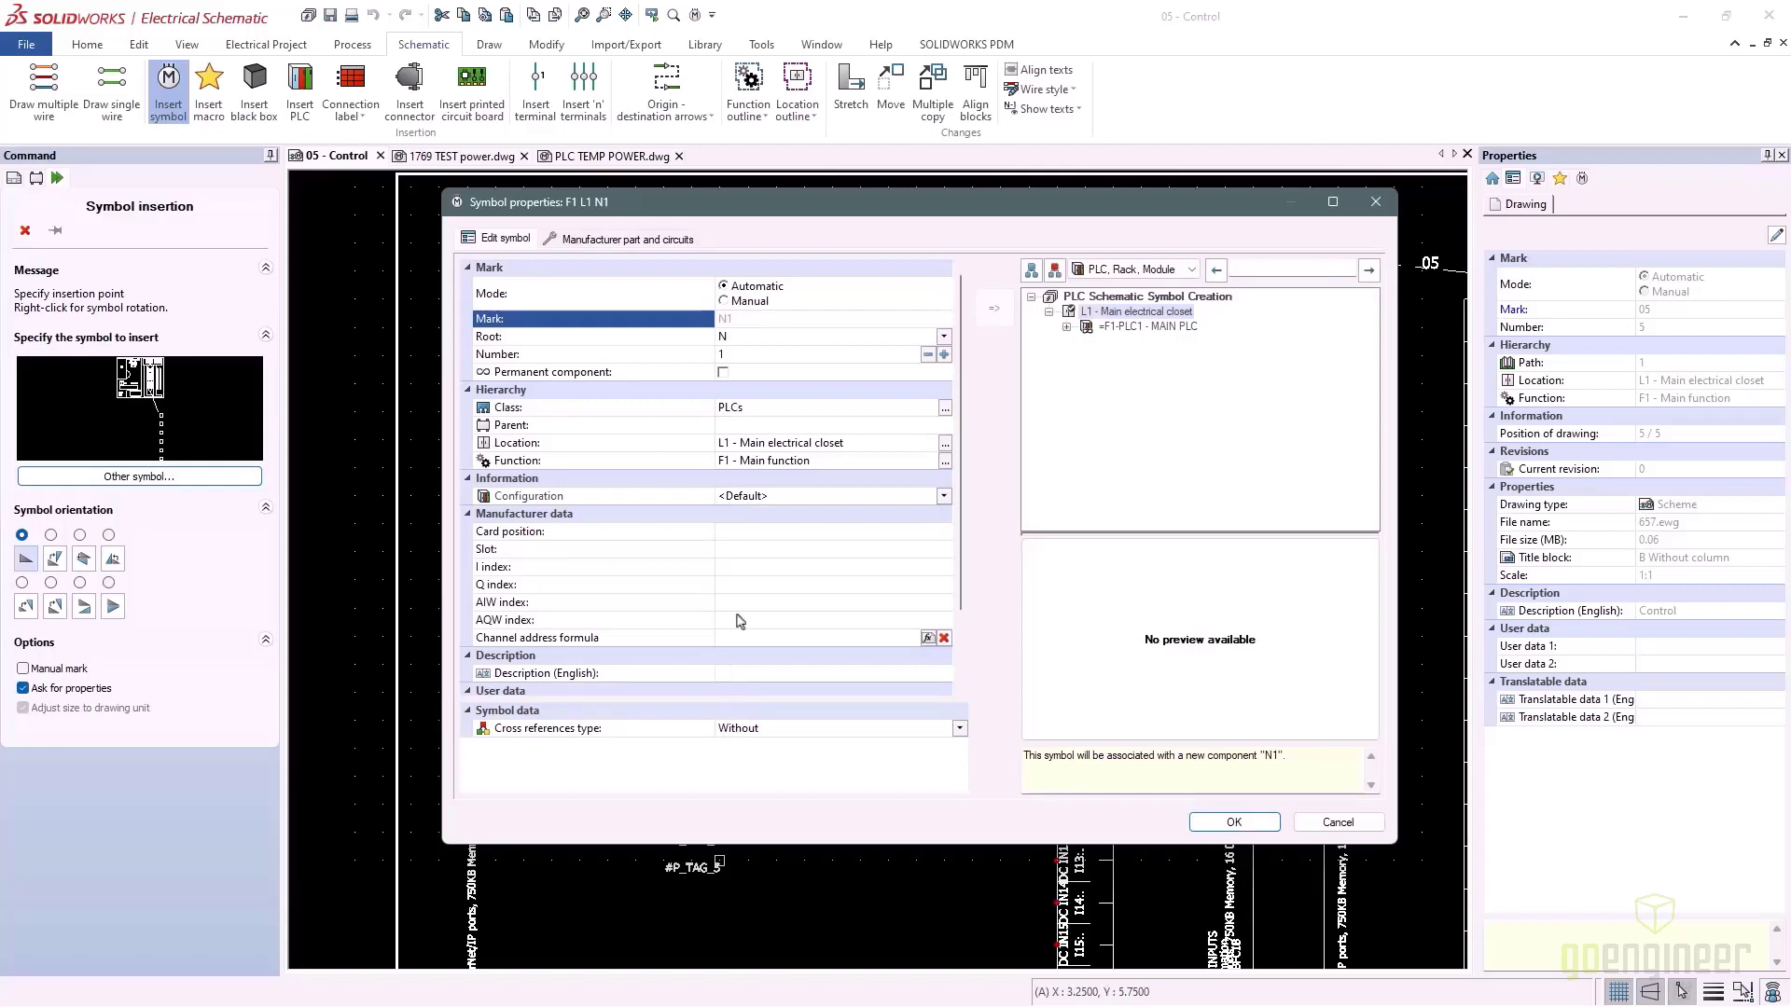
{"action": "left_click", "coordinate": [764, 335]}
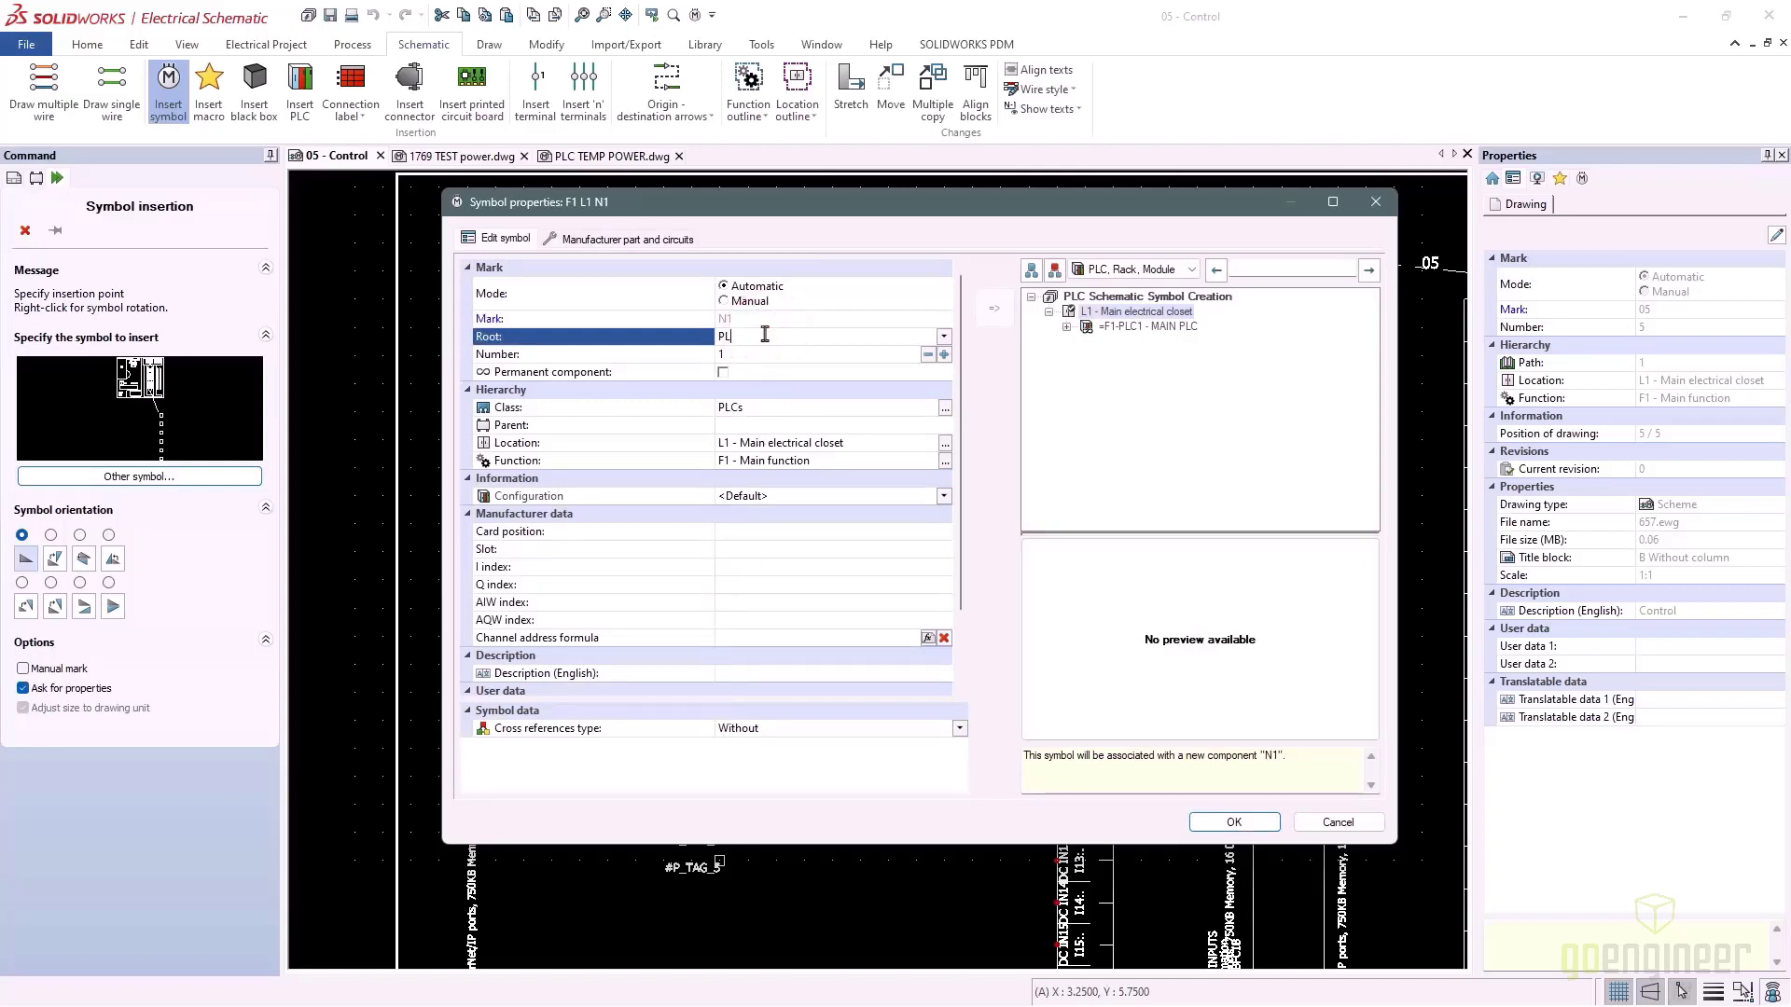
{"action": "left_click", "coordinate": [597, 308]}
{"action": "left_click", "coordinate": [607, 239]}
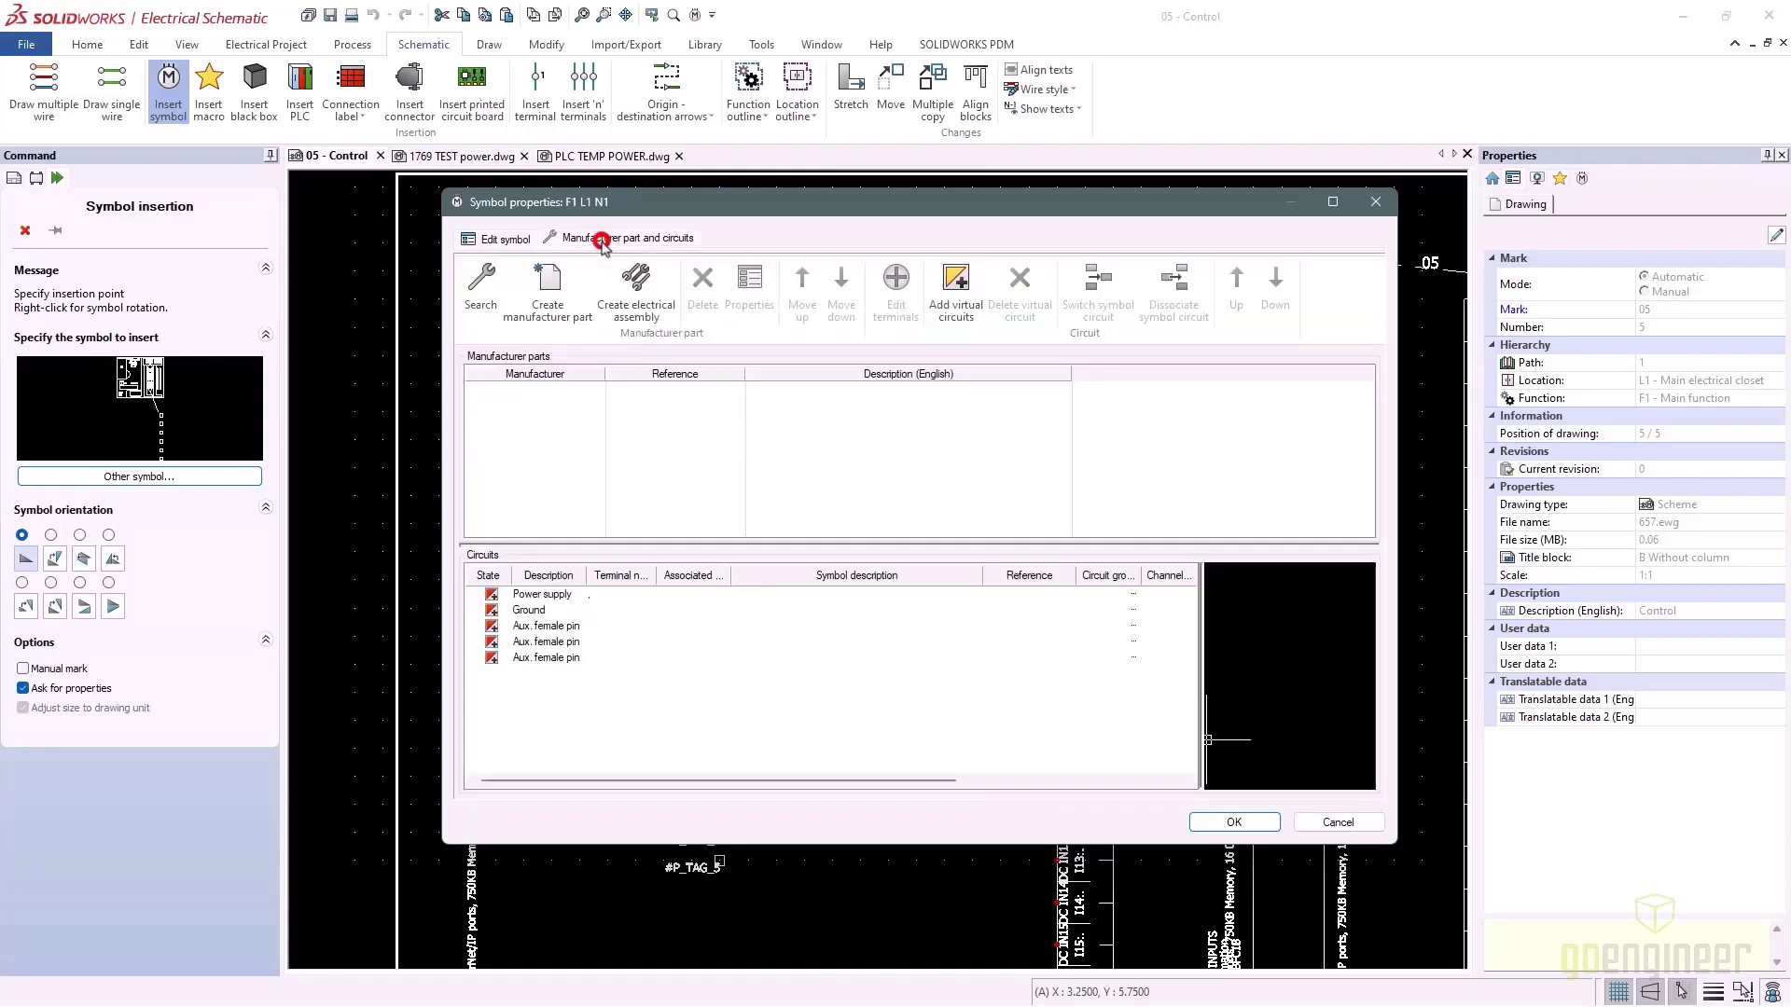
{"action": "left_click", "coordinate": [481, 289]}
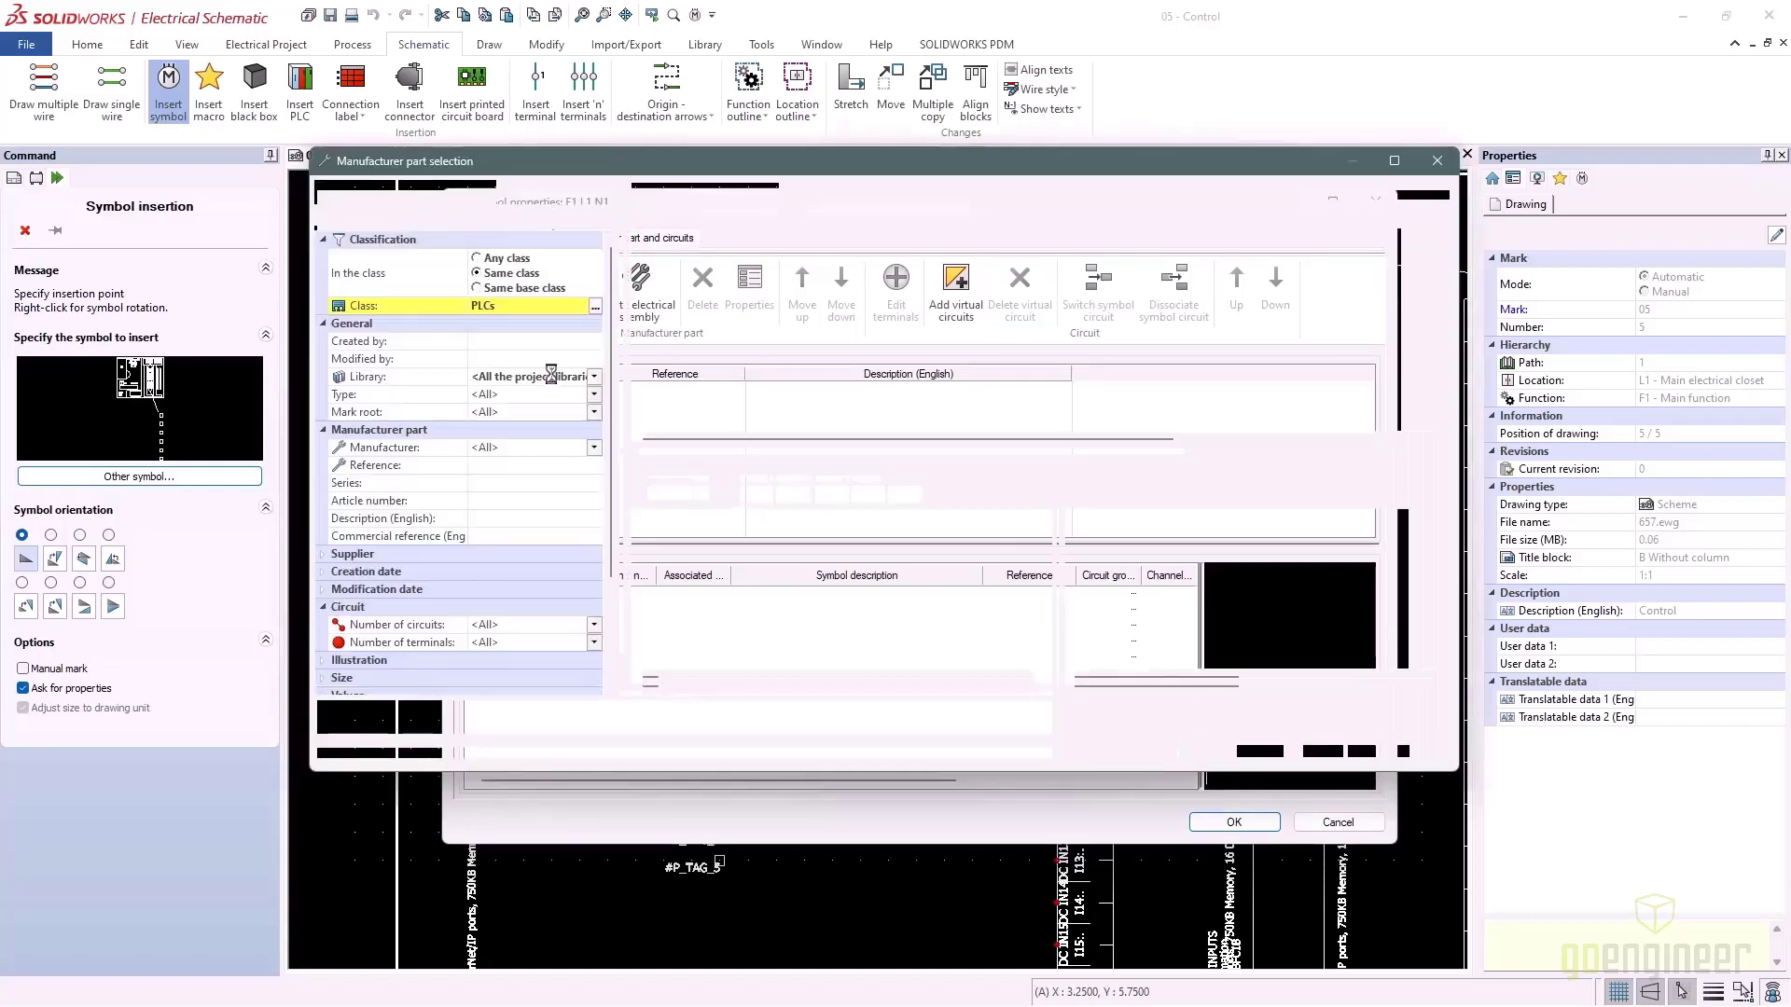
Filter manufacturer parts by reference '176' with all part types shown
{"action": "left_click", "coordinate": [493, 466]}
{"action": "type", "text": "1769"}
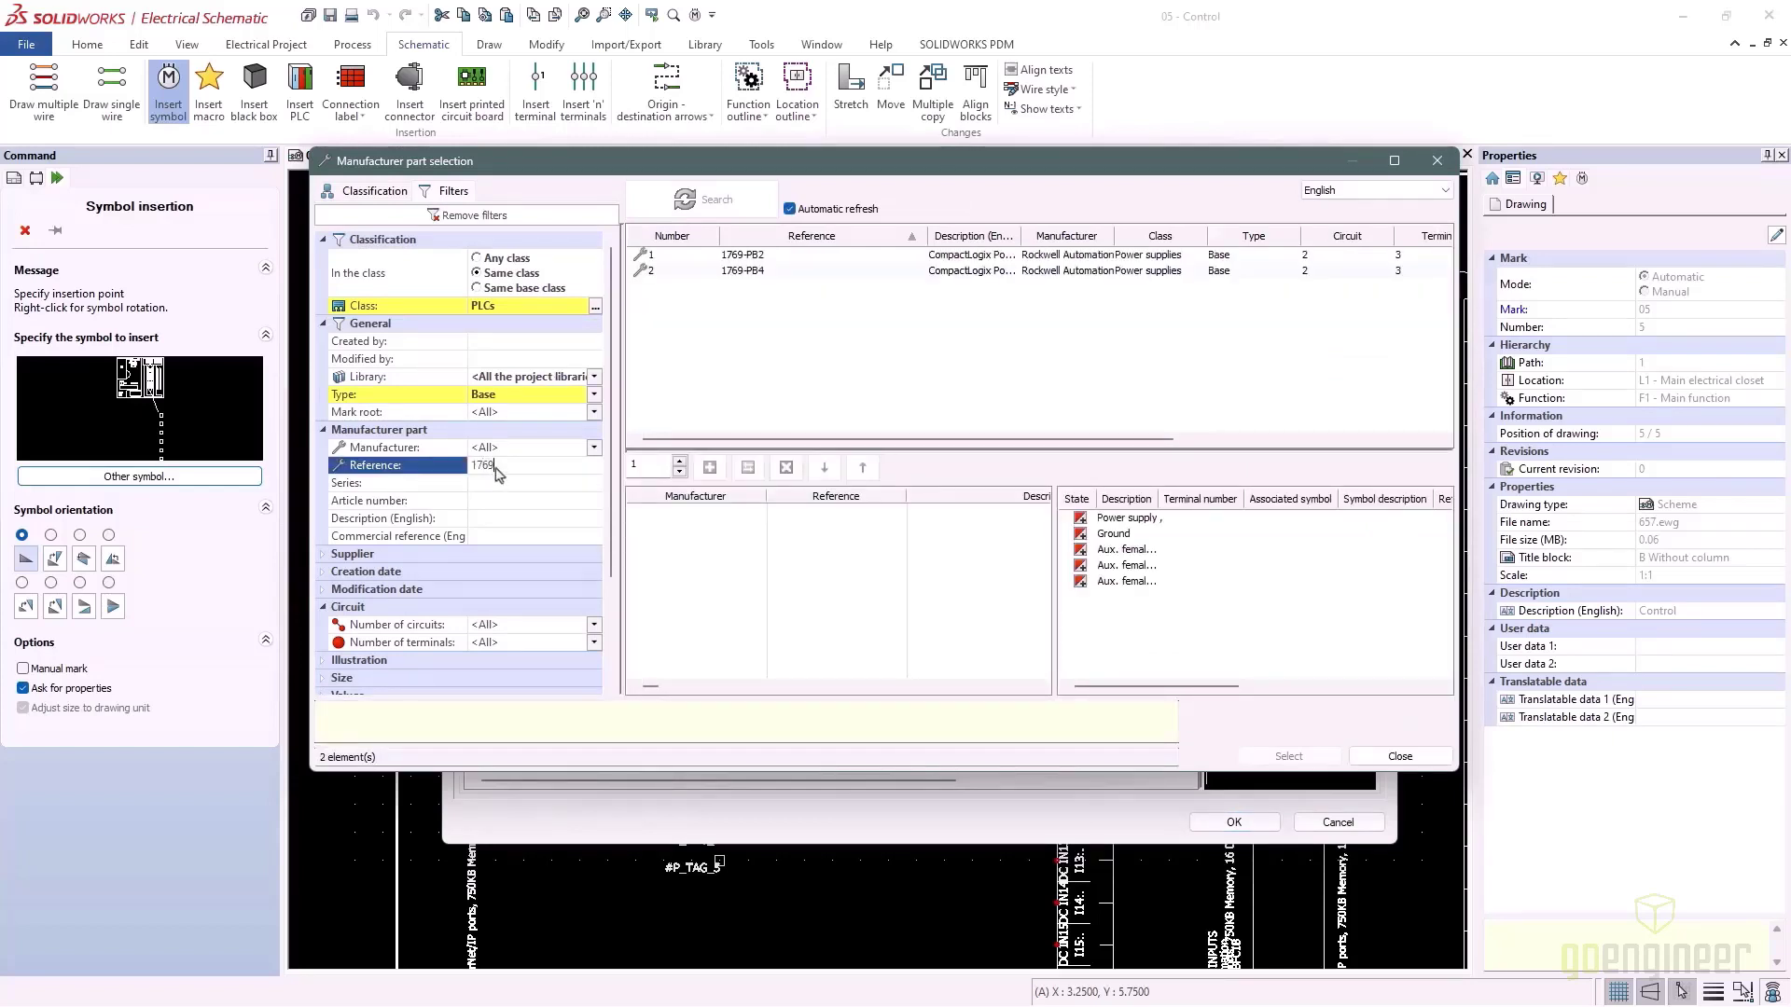
{"action": "left_click", "coordinate": [594, 394]}
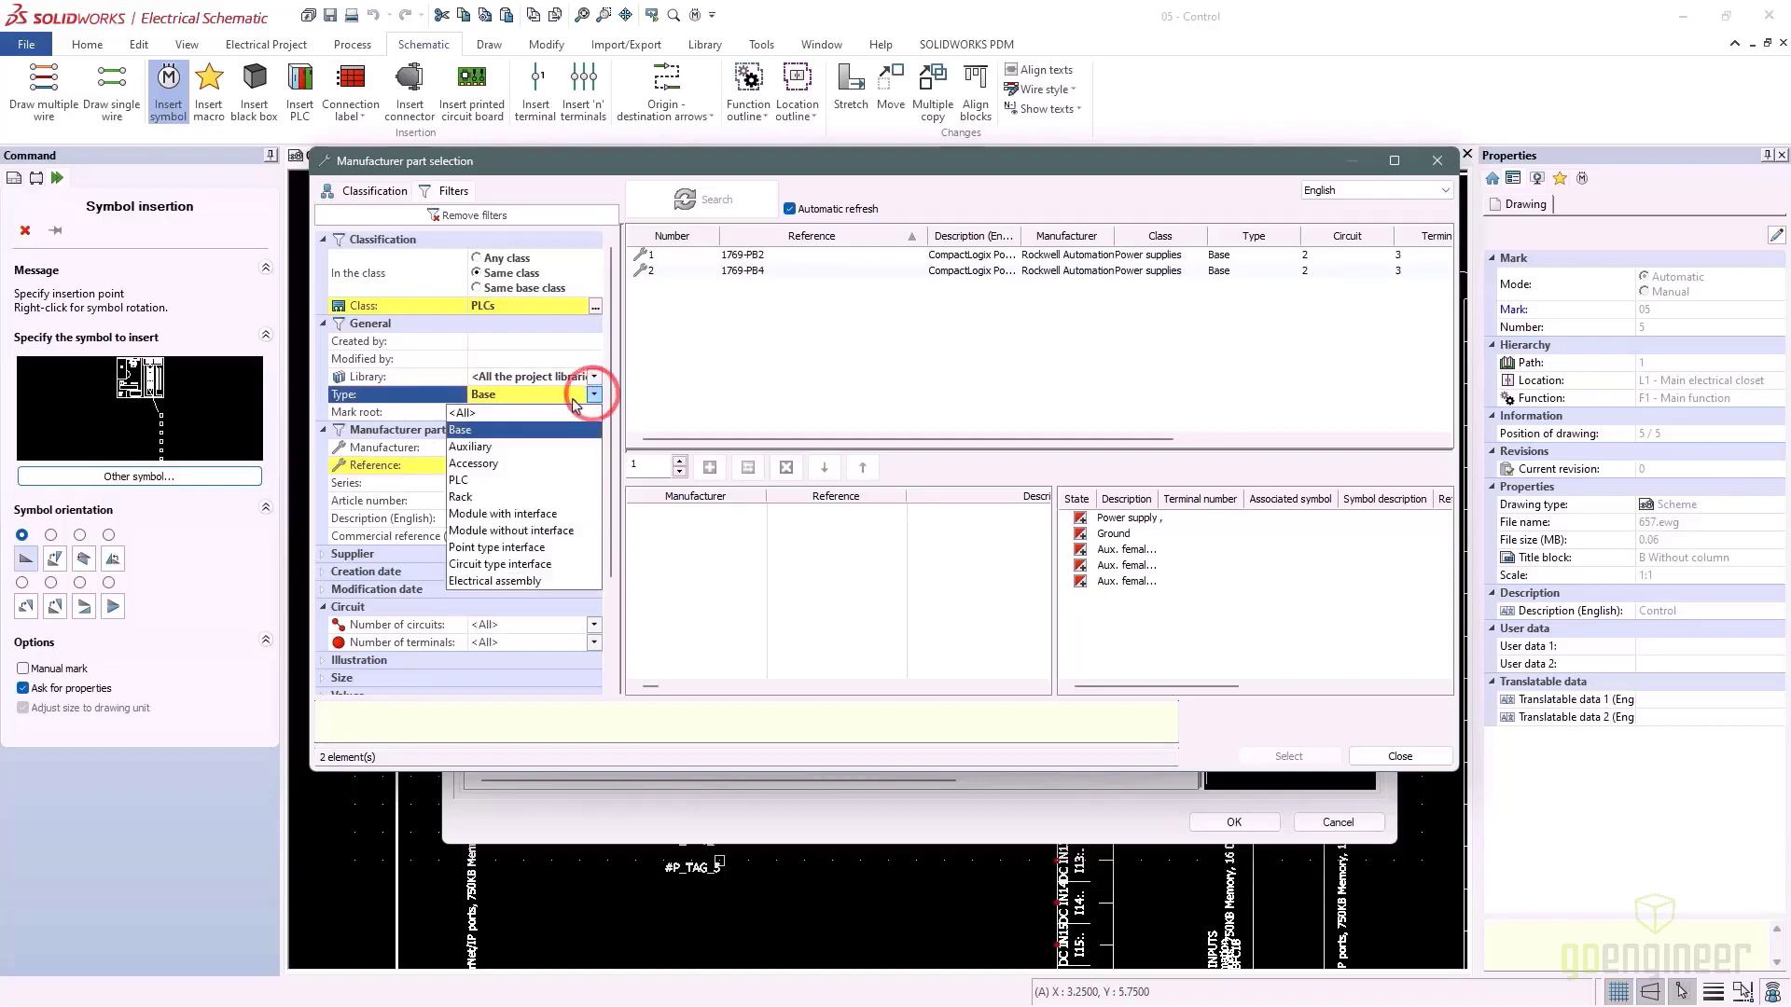
{"action": "left_click", "coordinate": [502, 420]}
{"action": "left_click", "coordinate": [501, 420]}
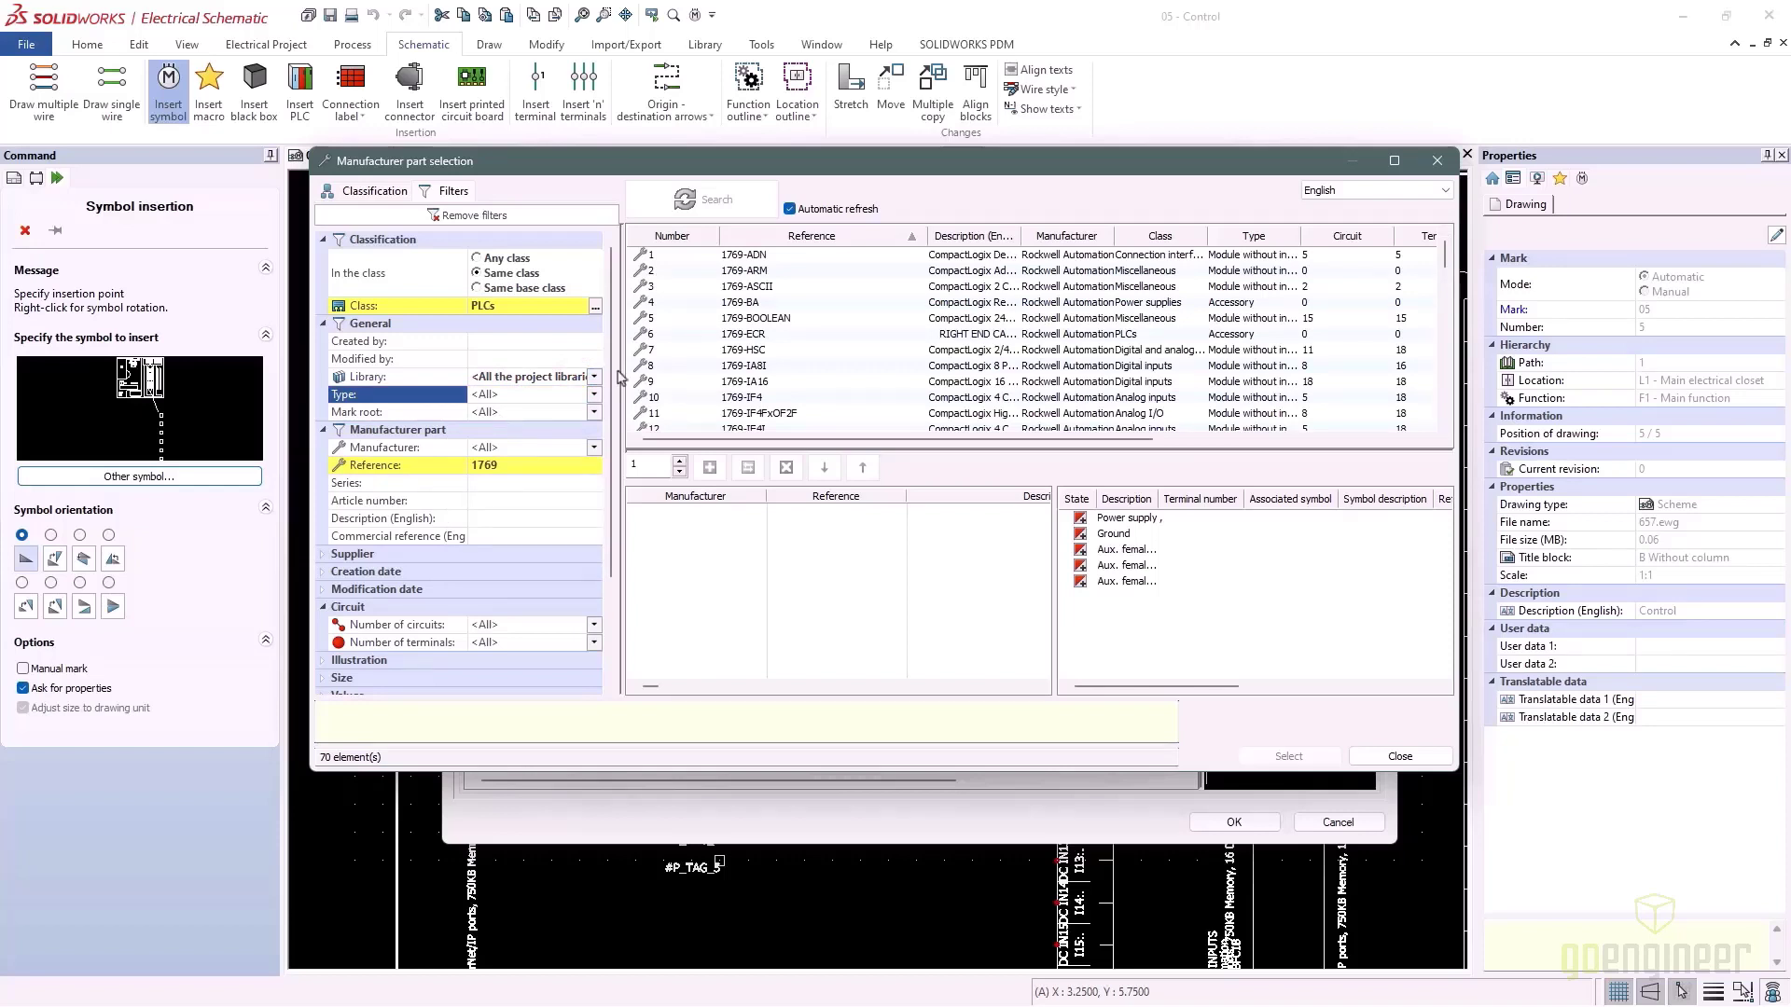
{"action": "scroll", "coordinate": [758, 355], "scroll_direction": "down", "scroll_amount": 5}
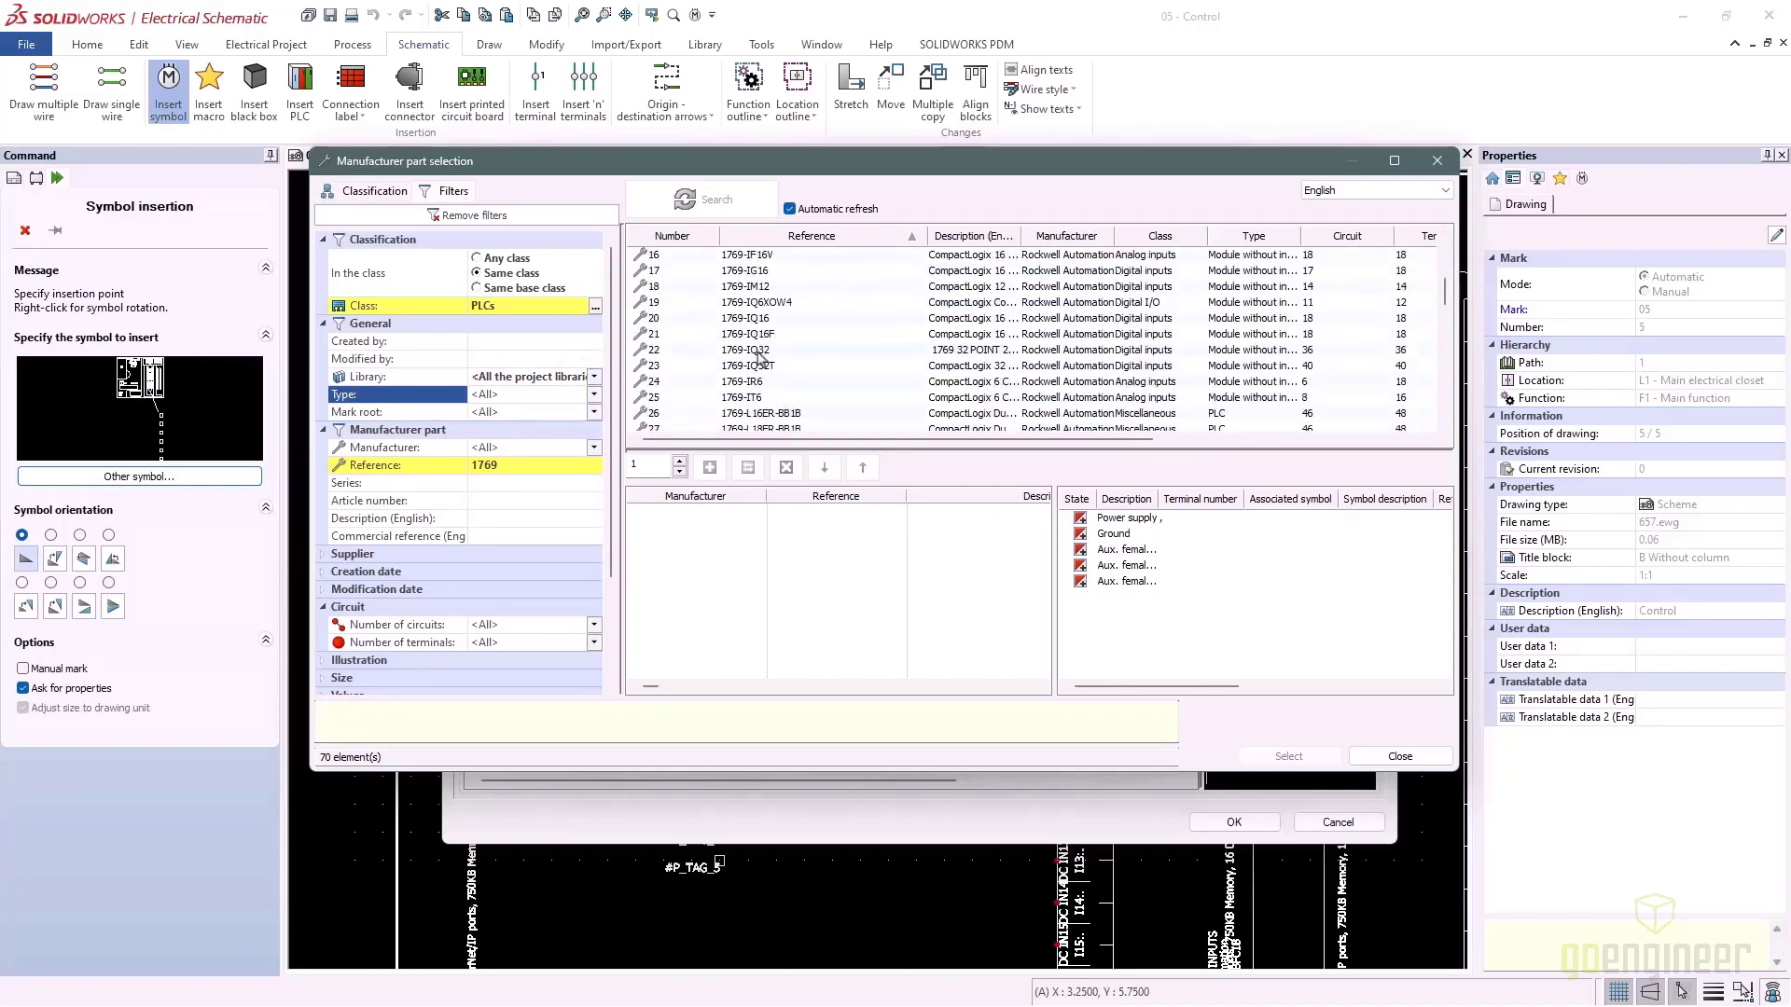
{"action": "scroll", "coordinate": [759, 355], "scroll_direction": "down", "scroll_amount": 3}
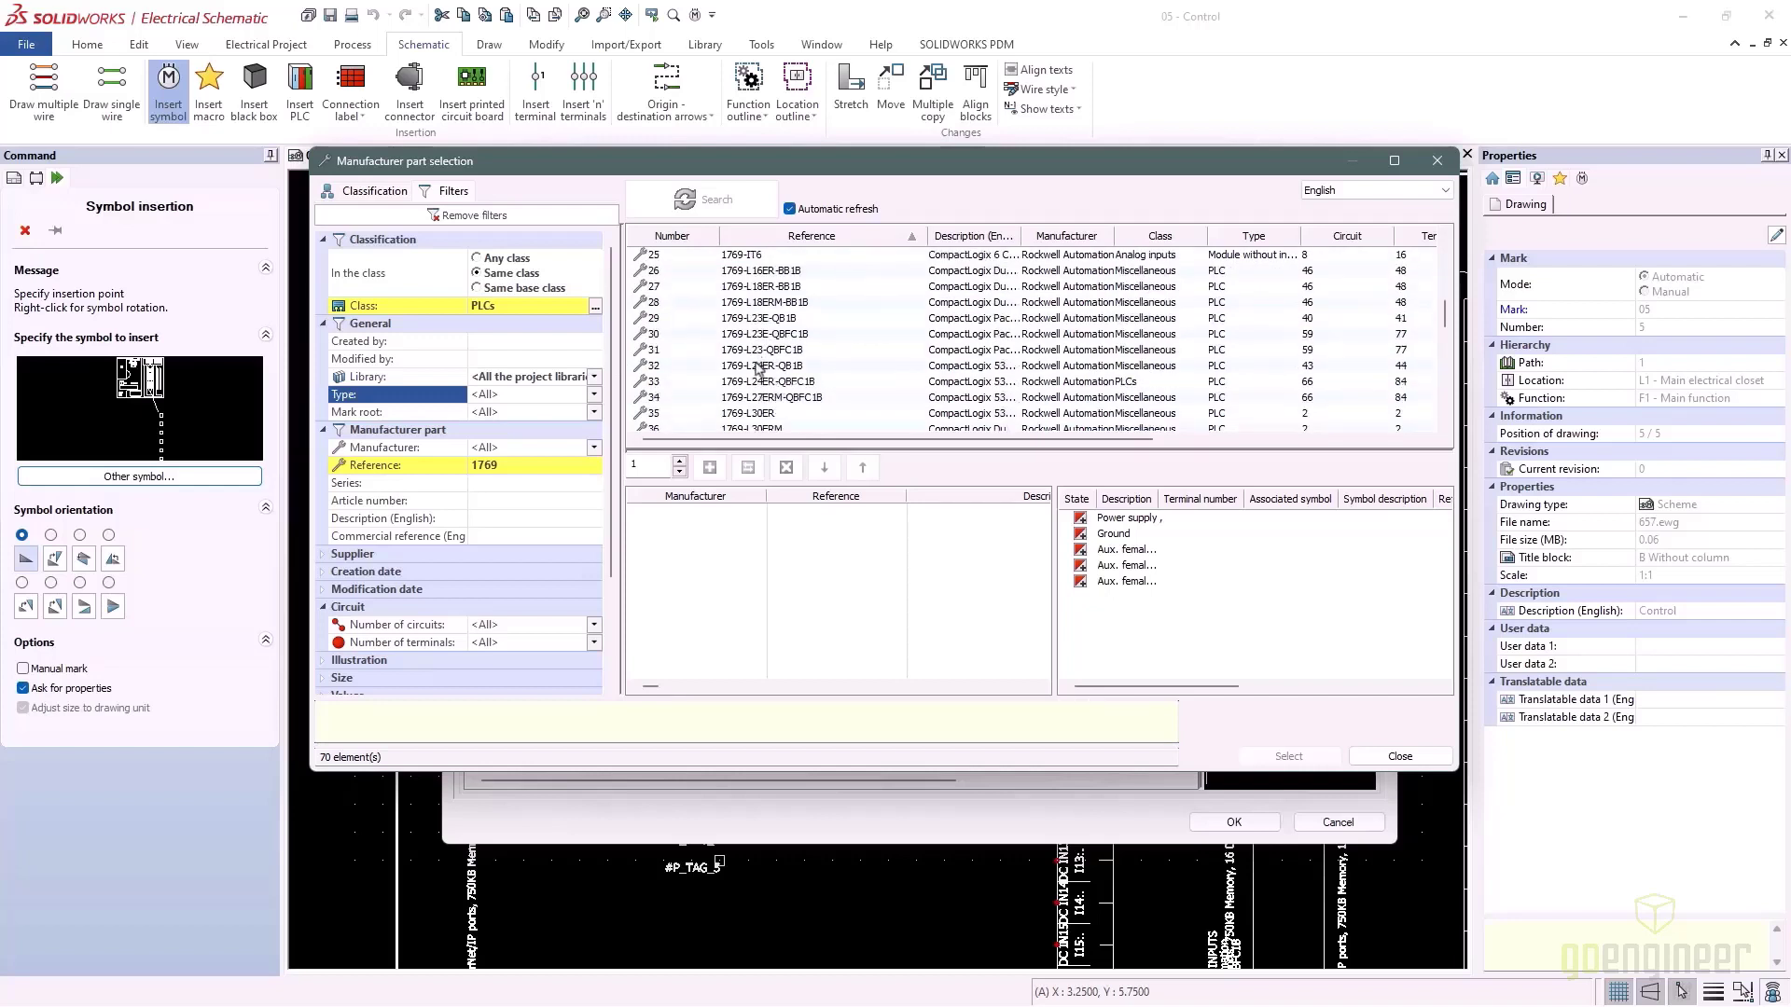
Add the 1769-L27ERM-QBFC1B part and accept the PLC2 symbol properties
{"action": "left_click", "coordinate": [749, 398]}
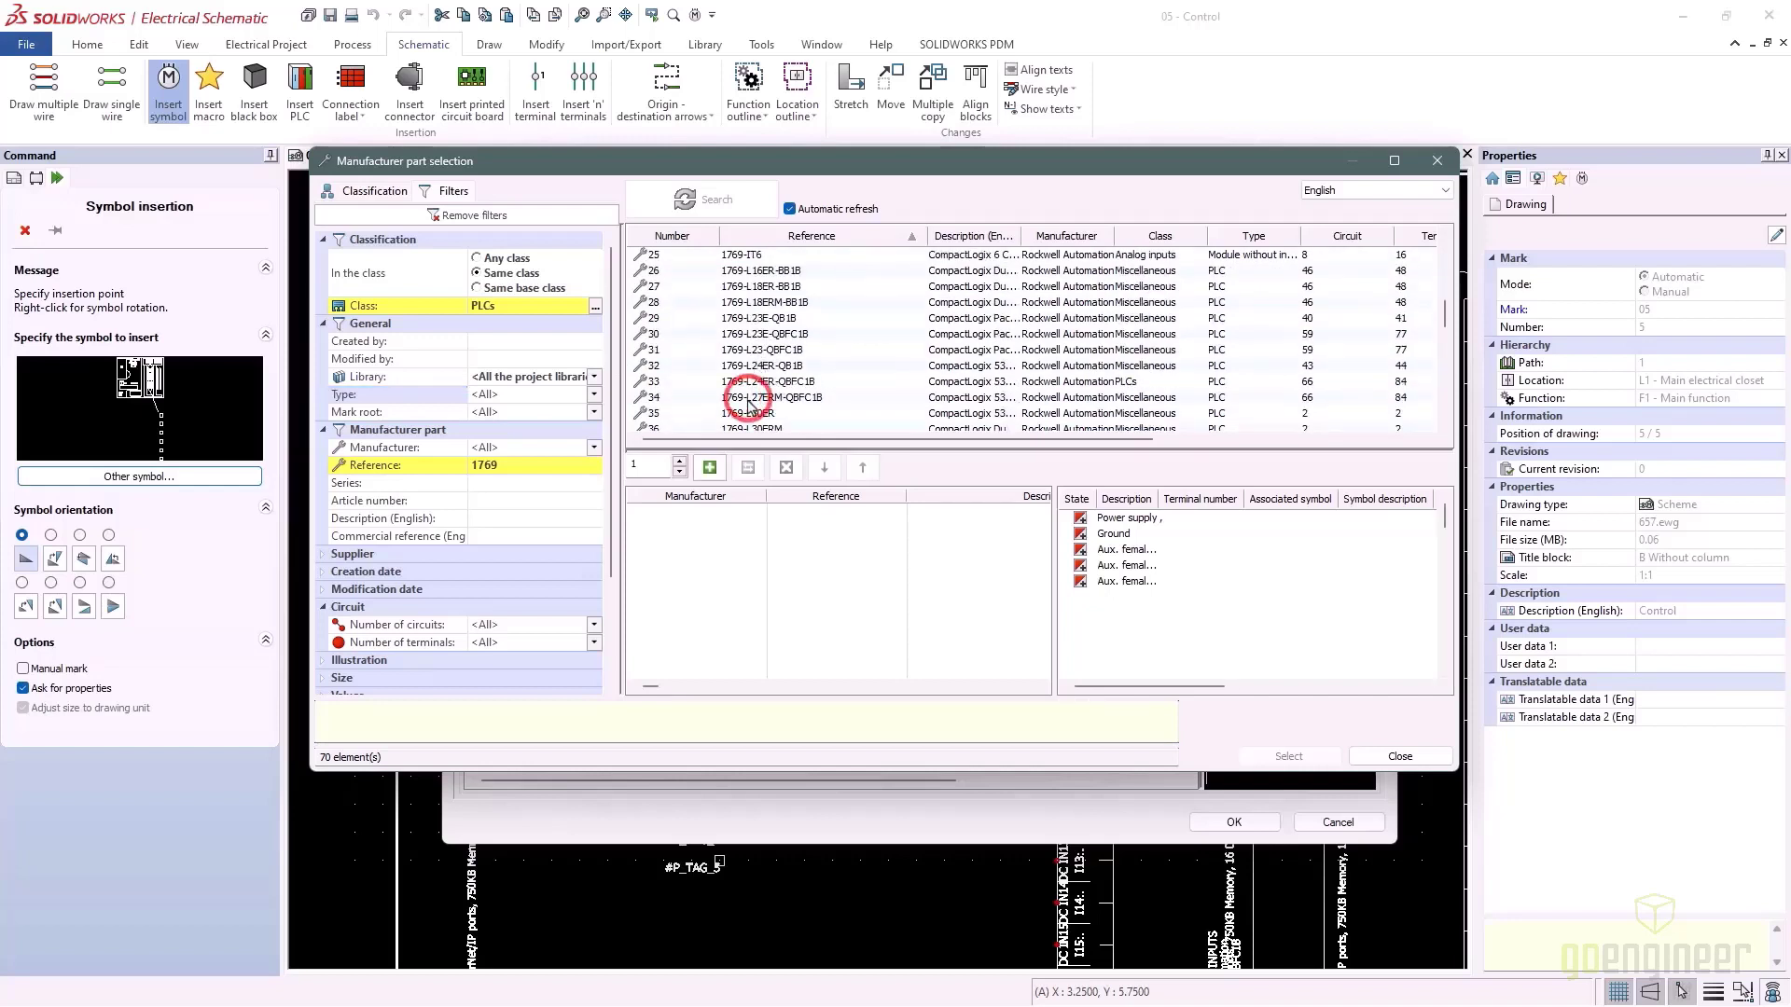
{"action": "left_click", "coordinate": [711, 468]}
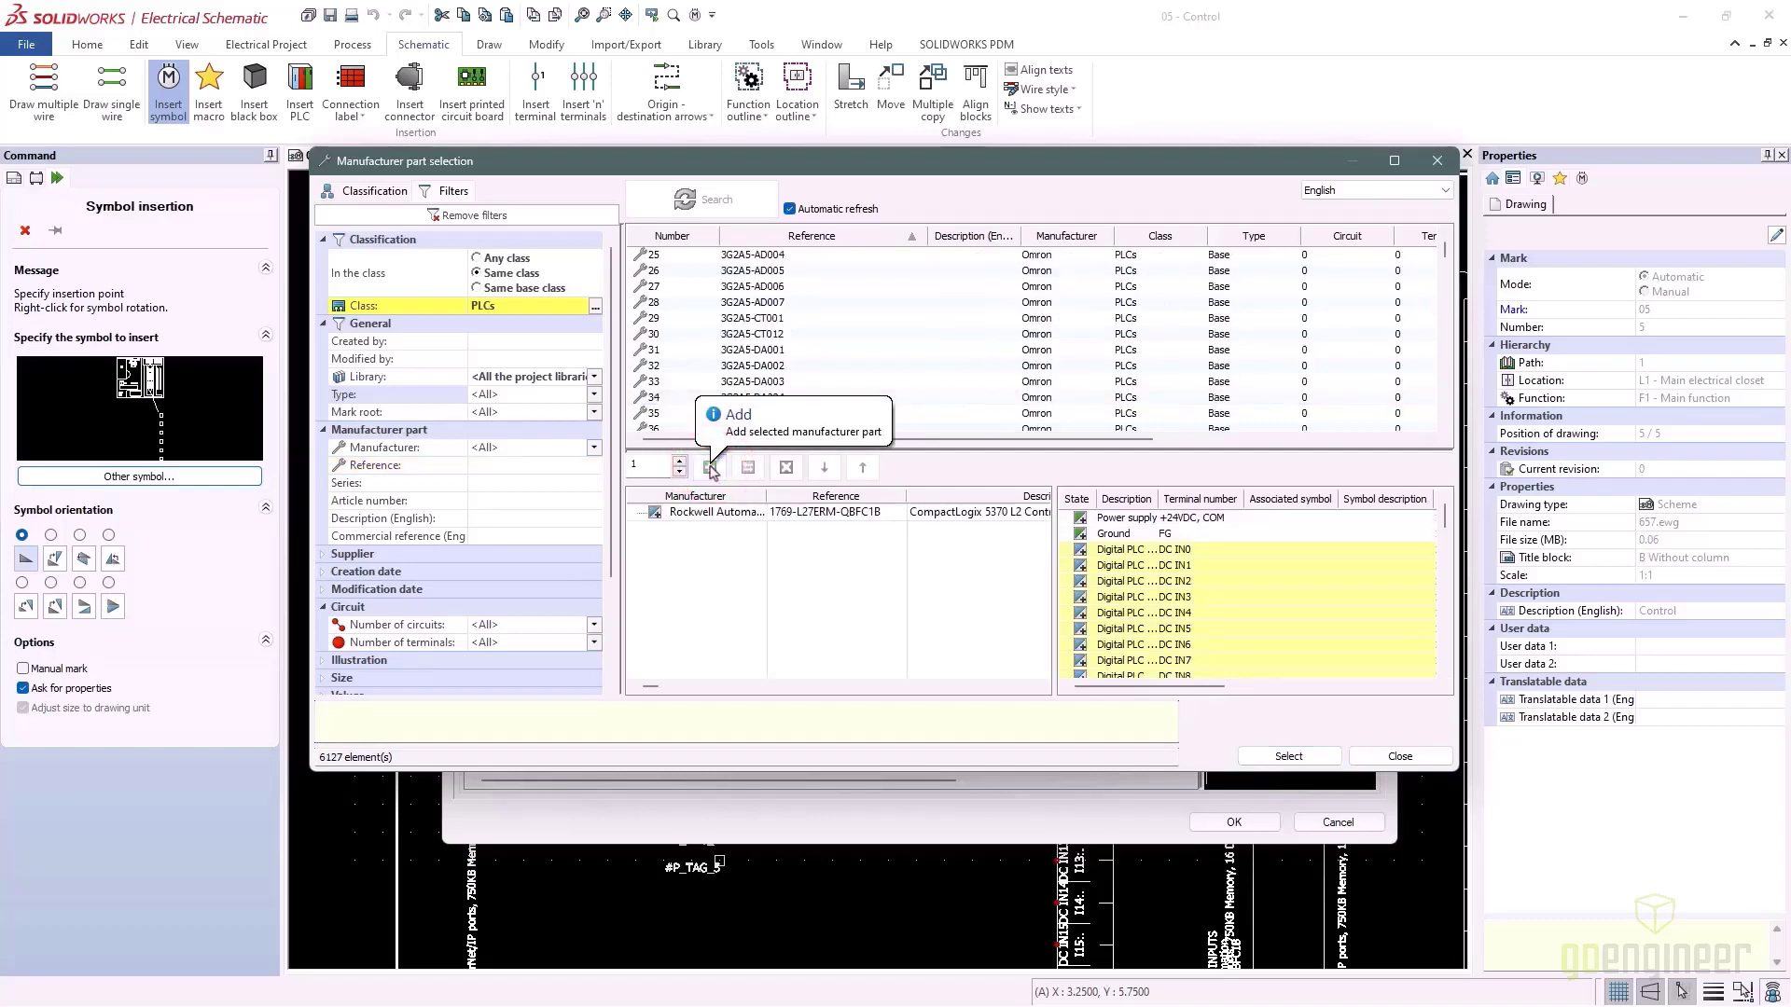
{"action": "left_click", "coordinate": [1261, 753]}
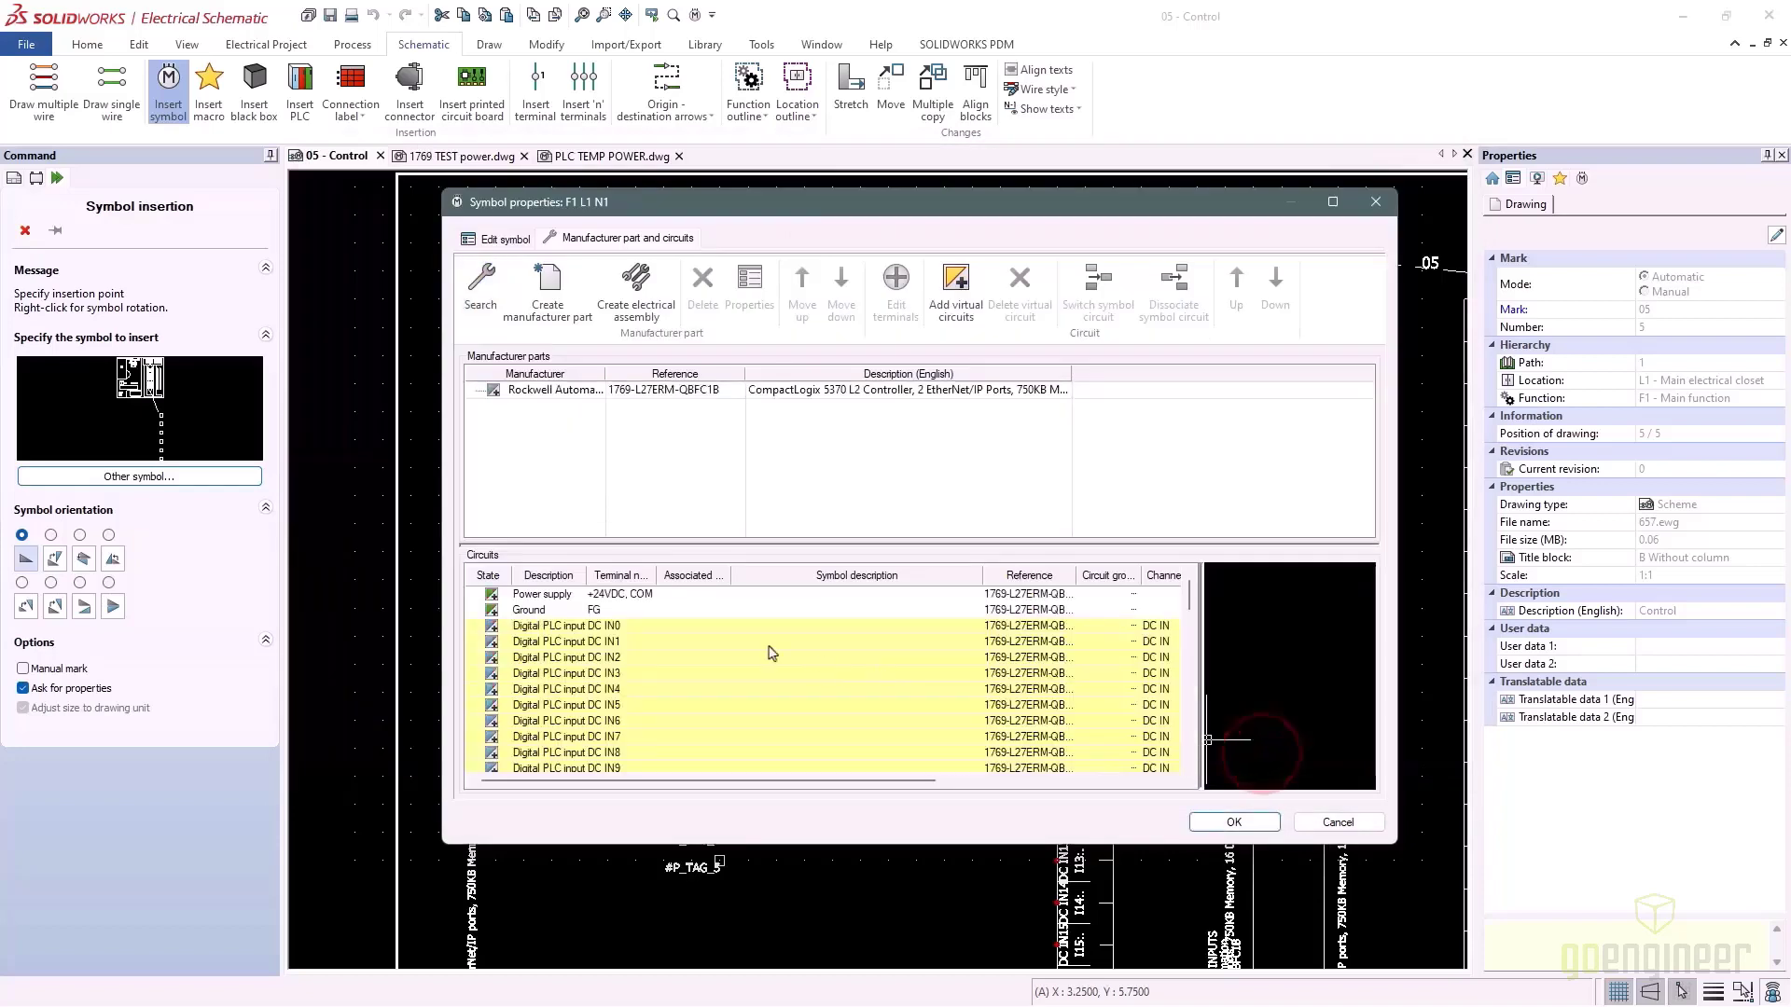
{"action": "scroll", "coordinate": [558, 605], "scroll_direction": "down", "scroll_amount": 10}
{"action": "scroll", "coordinate": [557, 605], "scroll_direction": "down", "scroll_amount": 5}
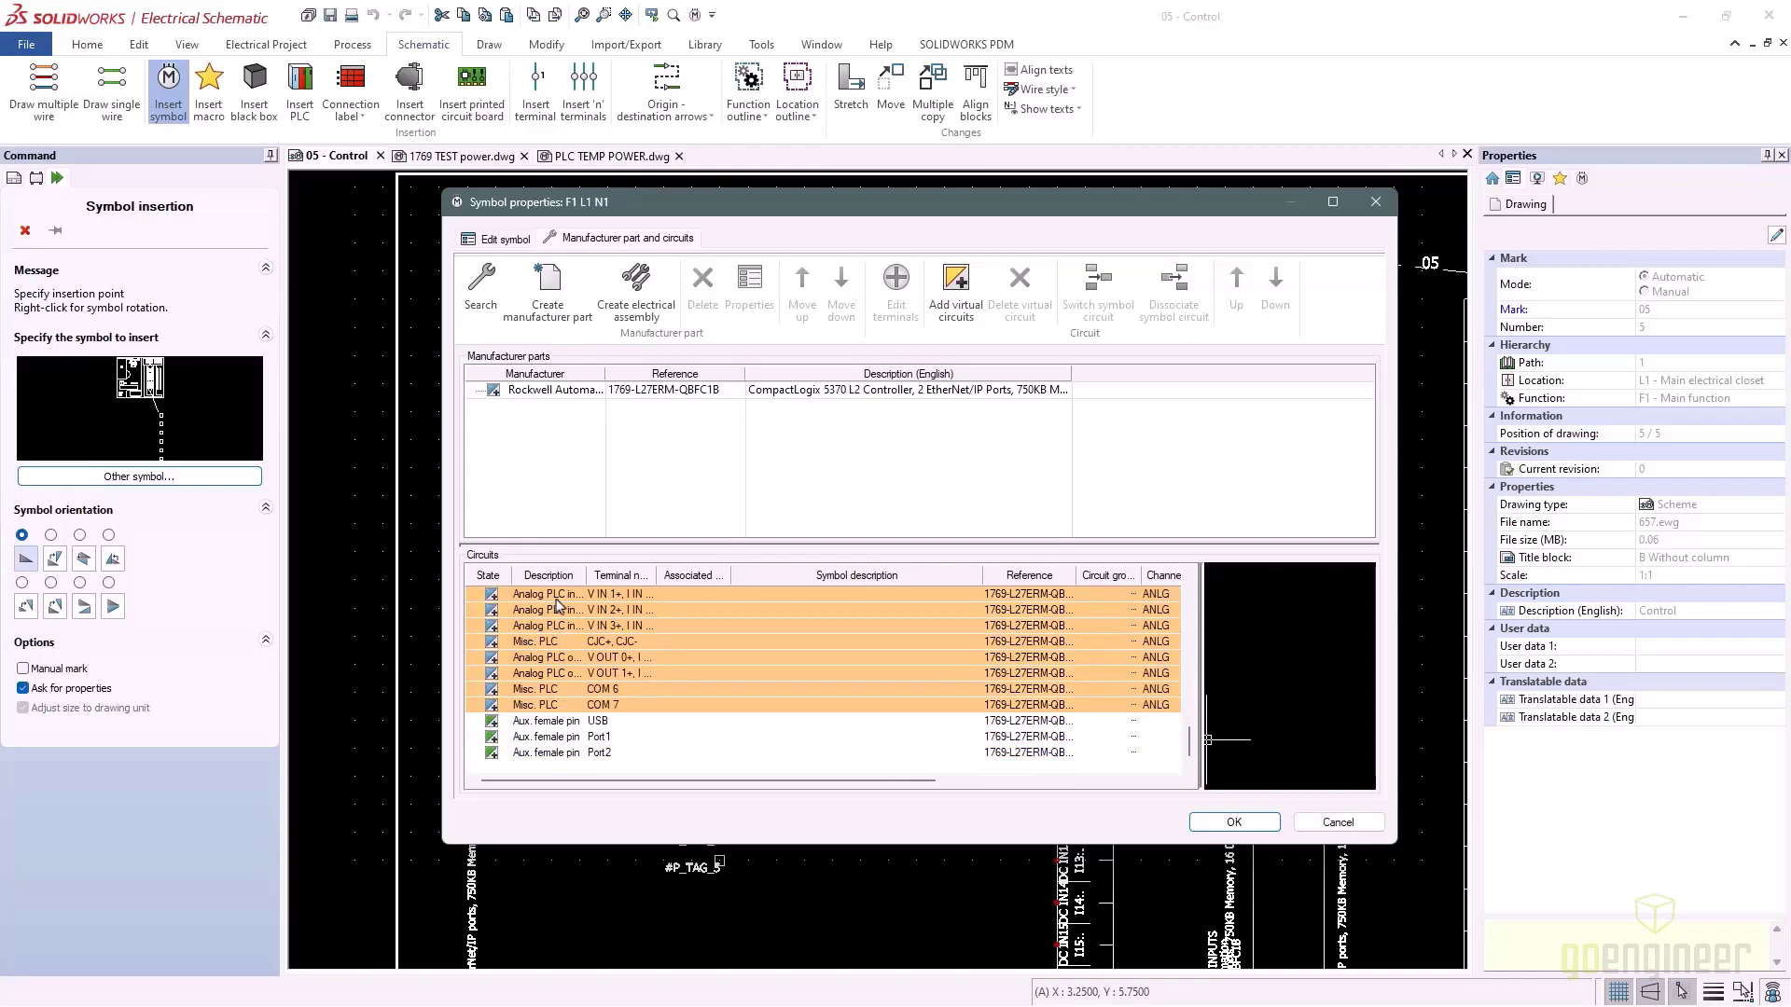
{"action": "left_click", "coordinate": [1234, 822]}
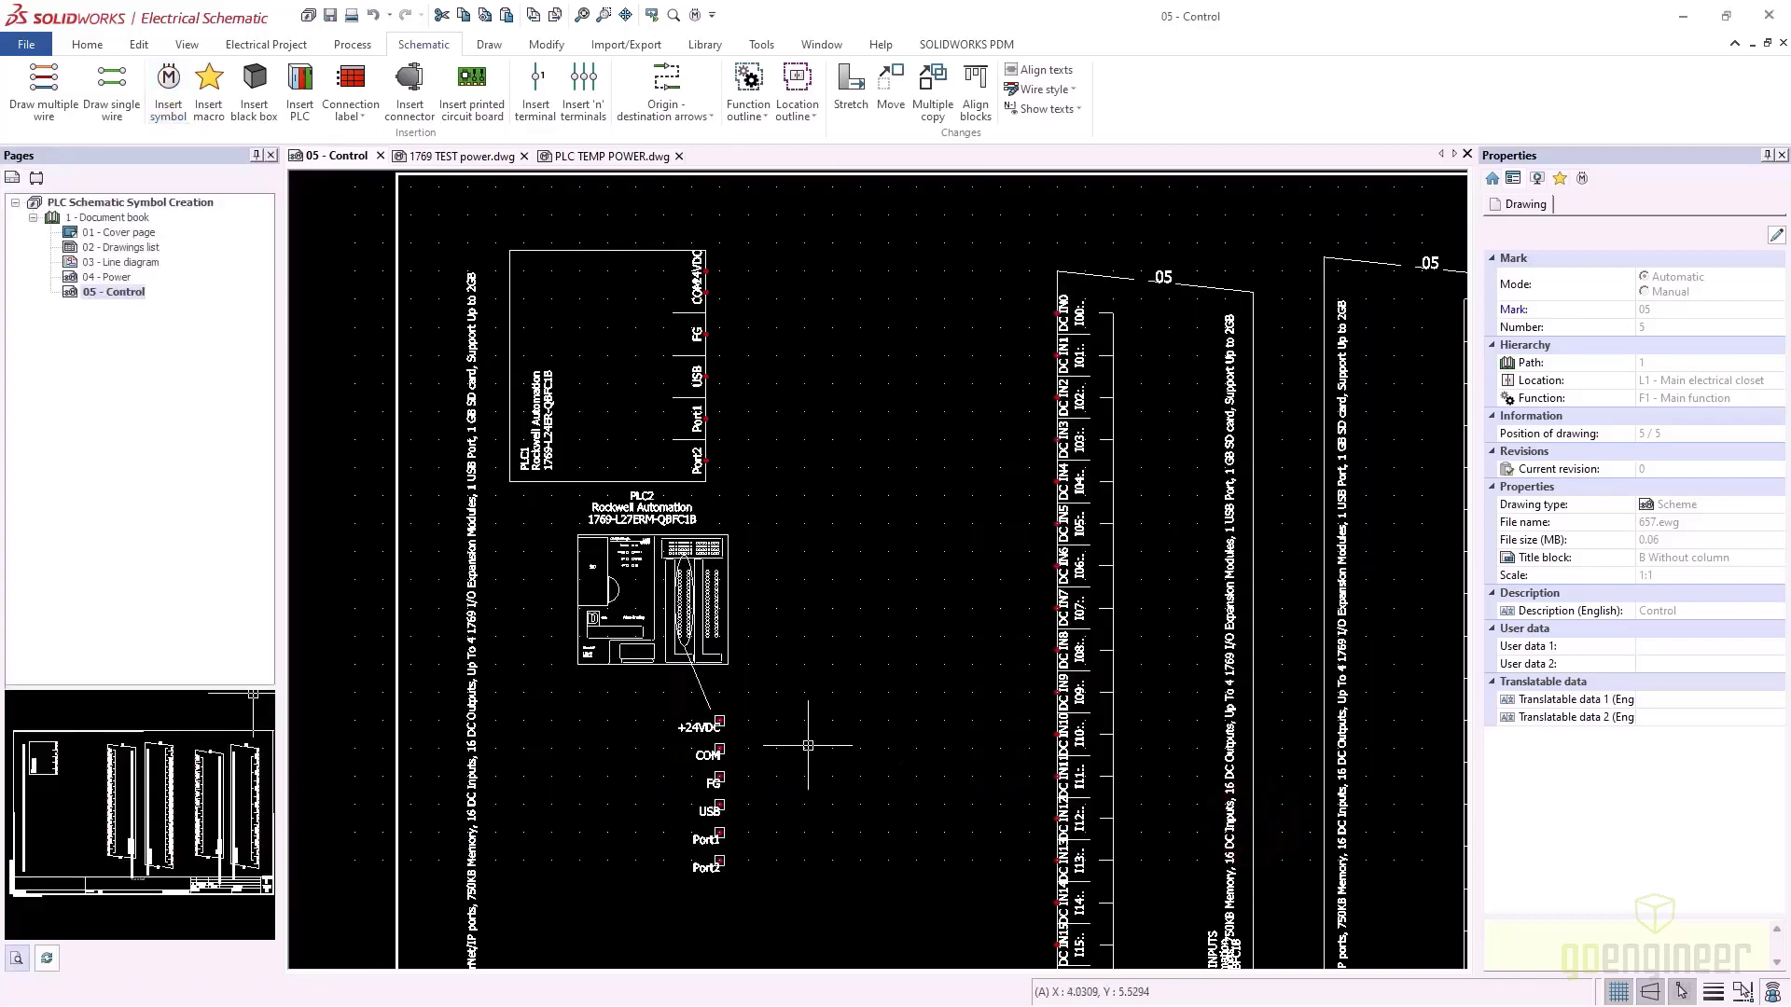
Review the title block and input PLC symbols, then close PLC TEMP POWER.dwg
{"action": "middle_click_drag", "start_coordinate": [807, 745], "coordinate": [756, 421]}
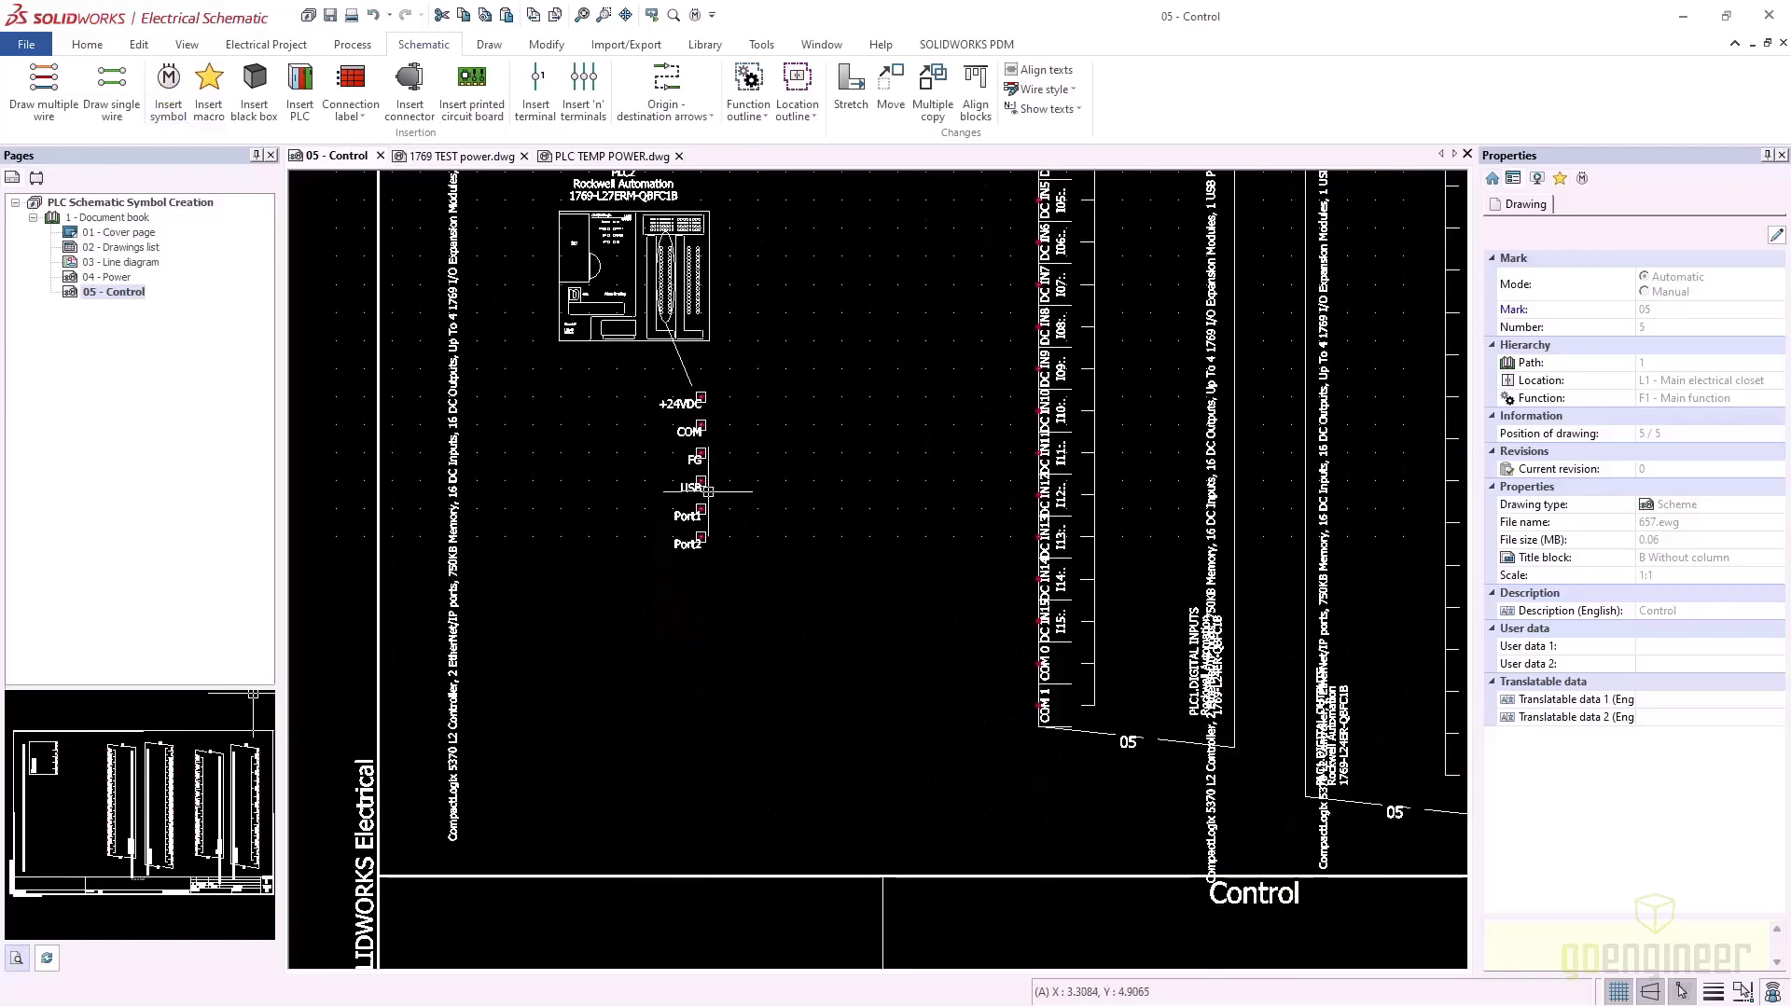
{"action": "scroll", "coordinate": [679, 407], "scroll_direction": "up", "scroll_amount": 3}
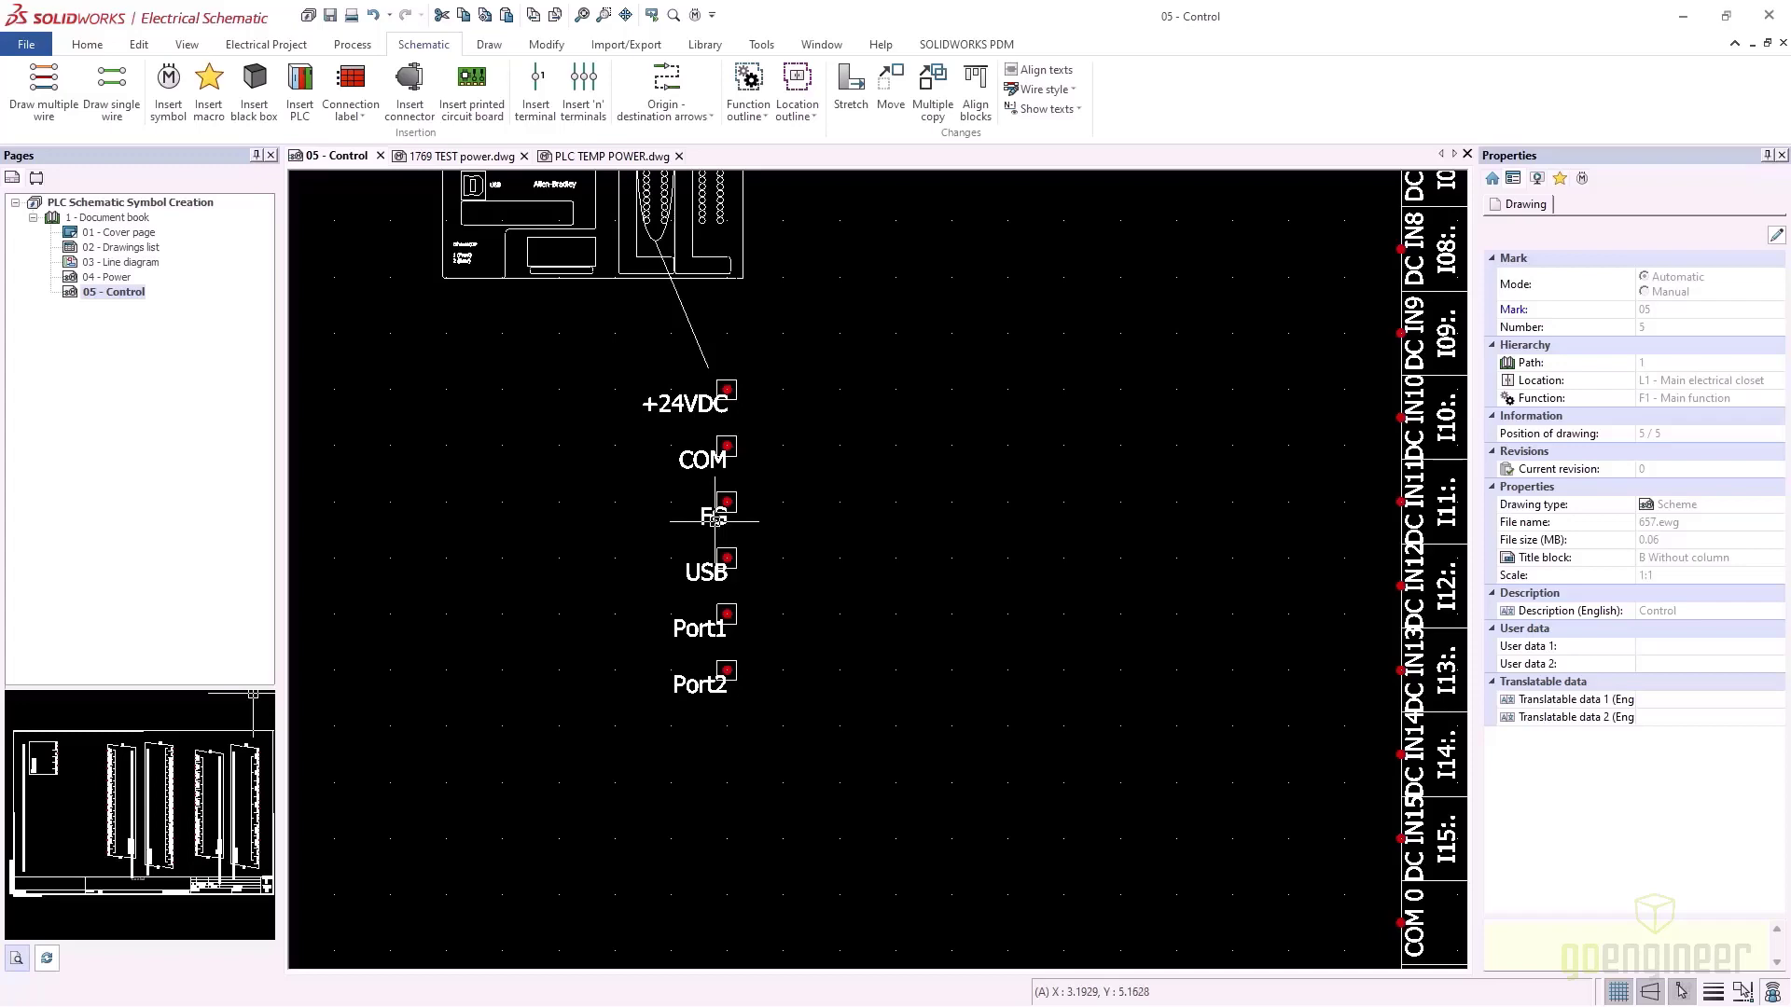
{"action": "scroll", "coordinate": [720, 392], "scroll_direction": "down", "scroll_amount": 3}
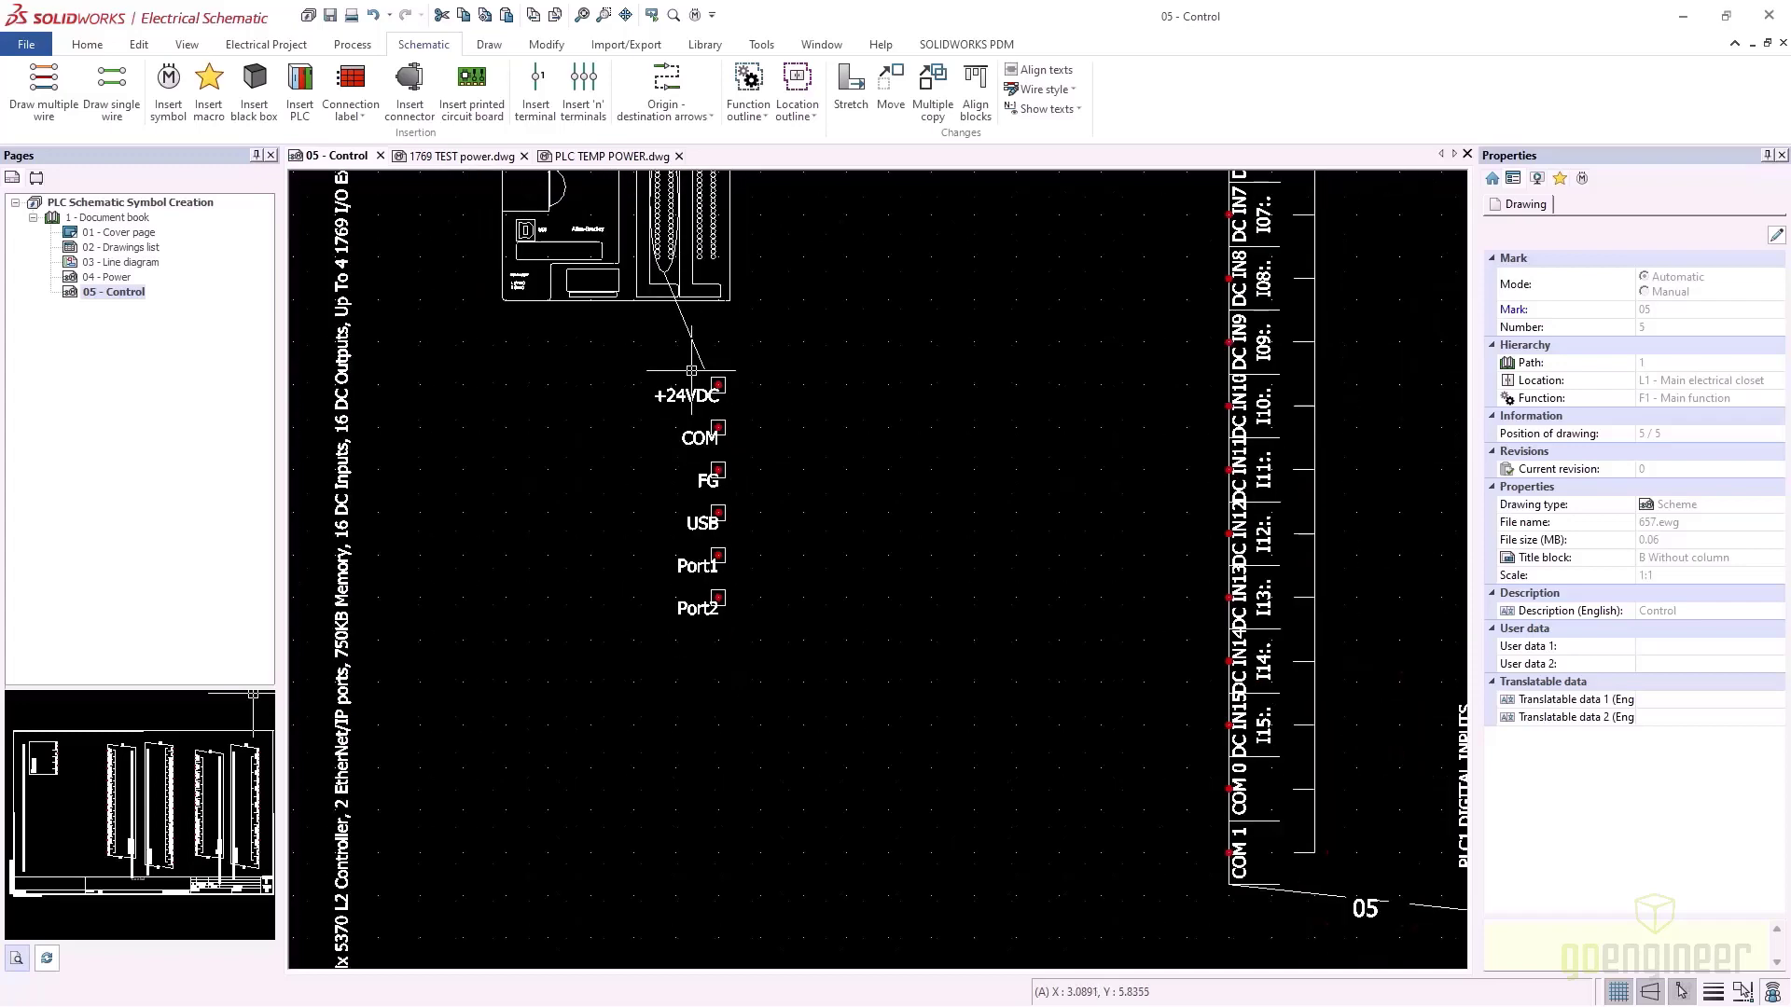
{"action": "middle_click_drag", "start_coordinate": [713, 392], "coordinate": [709, 533]}
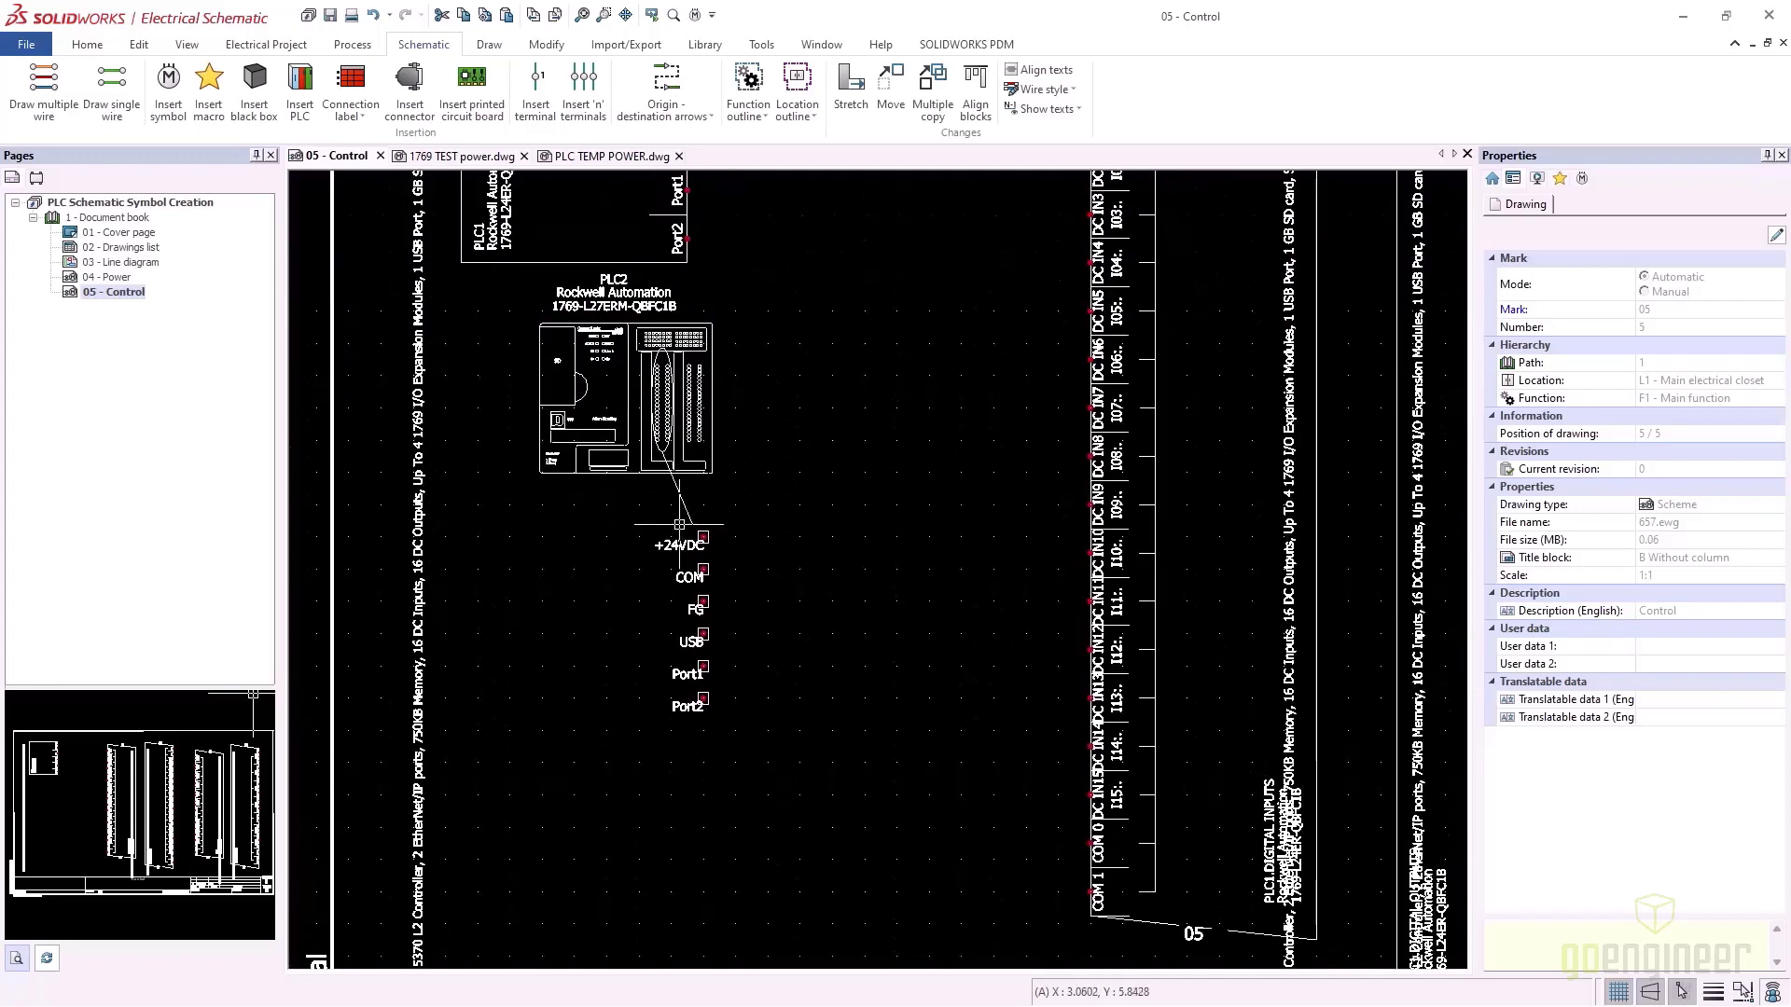
{"action": "middle_click_drag", "start_coordinate": [938, 386], "coordinate": [641, 586]}
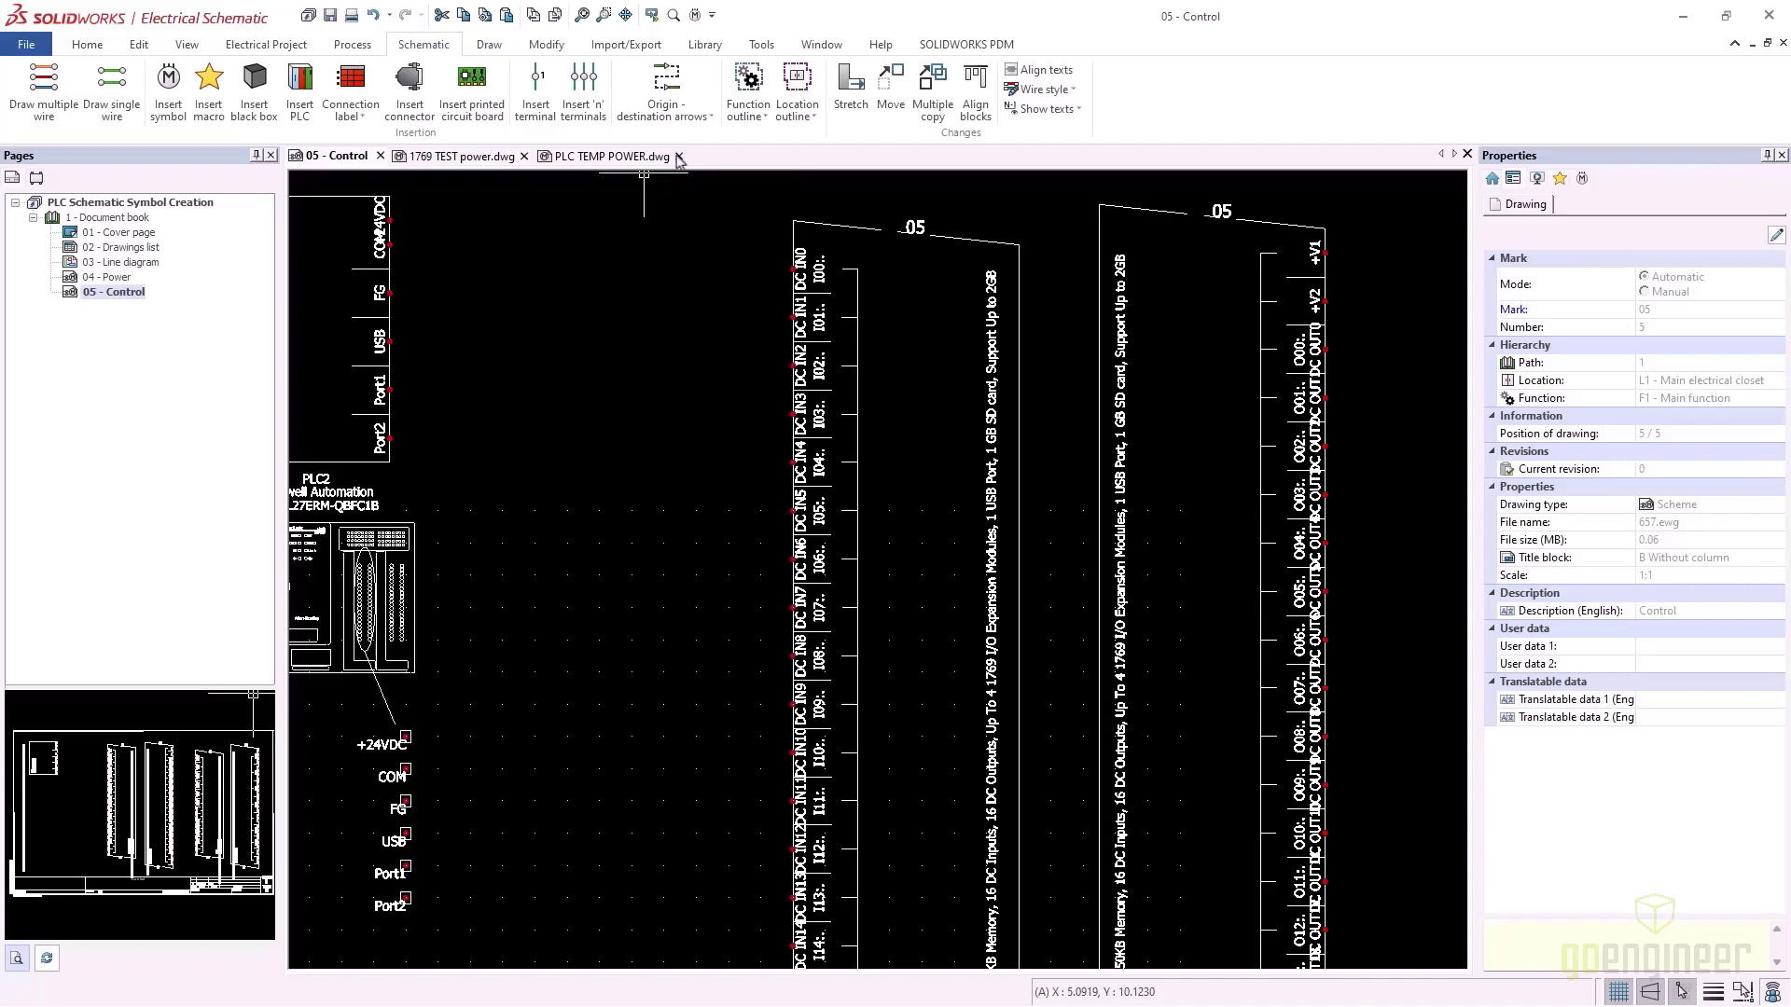
{"action": "left_click", "coordinate": [679, 157]}
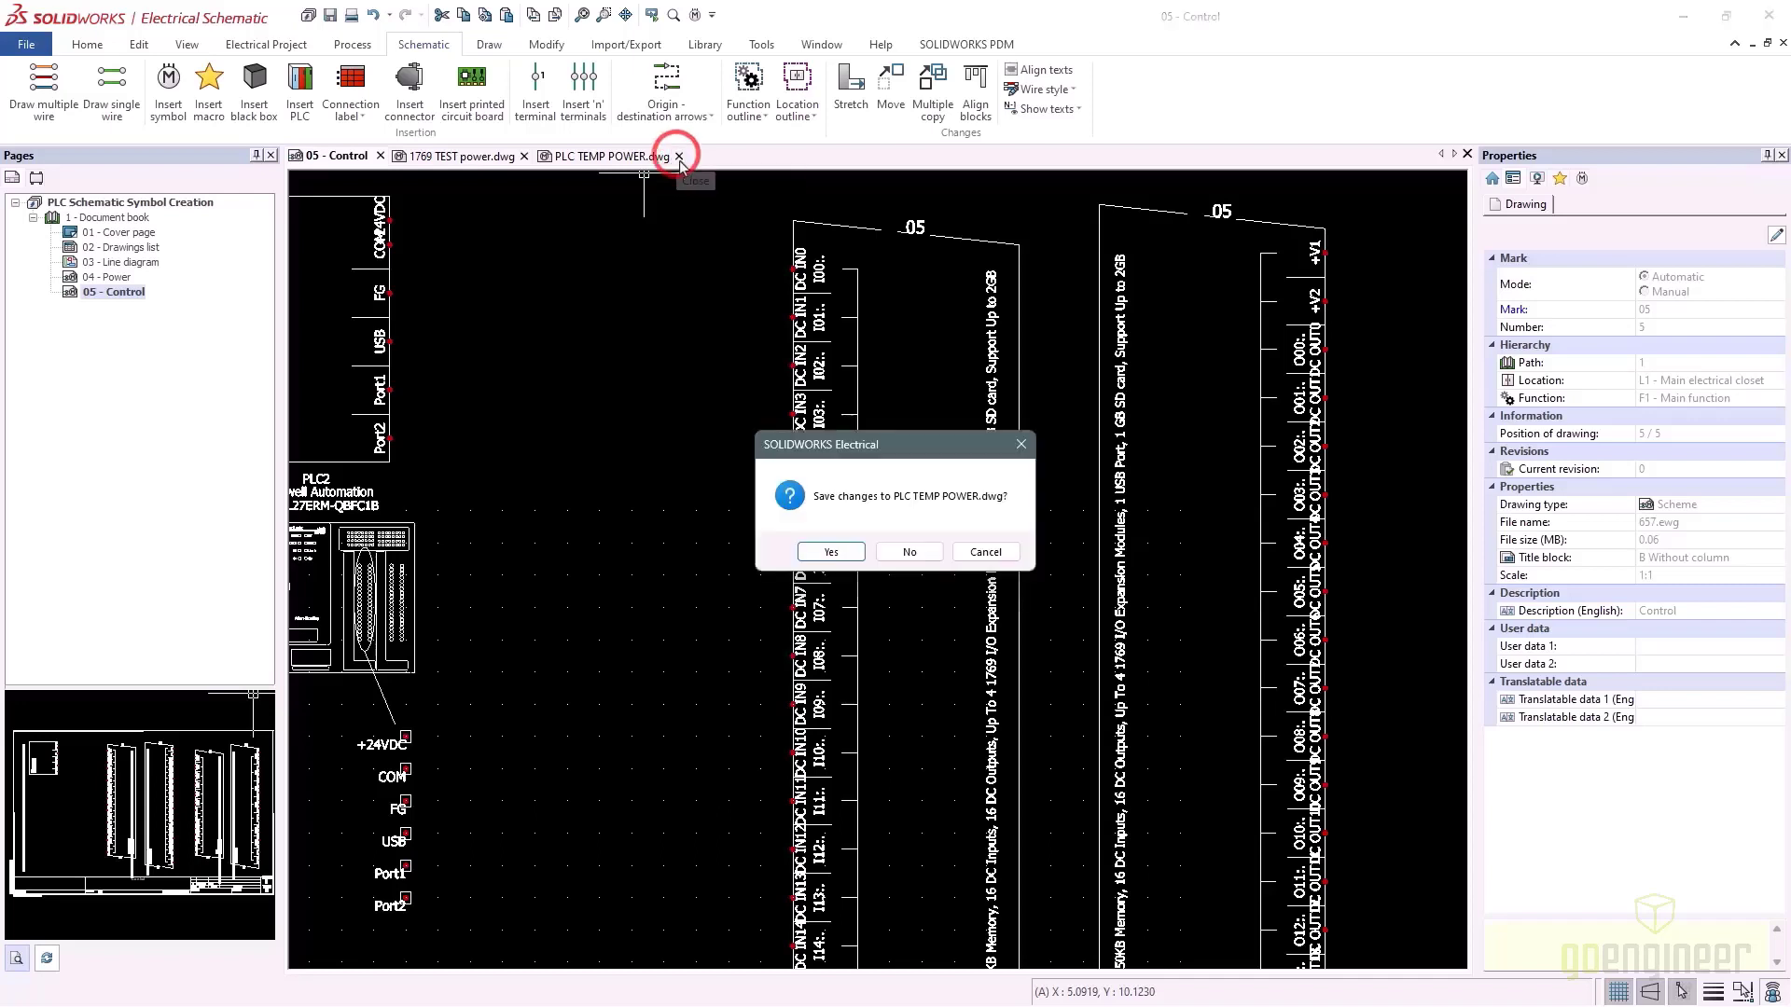
Close 1769 TEST power without saving, then add PLC1 to the library titled and described PLC TEMP INPUTS
{"action": "left_click", "coordinate": [909, 552]}
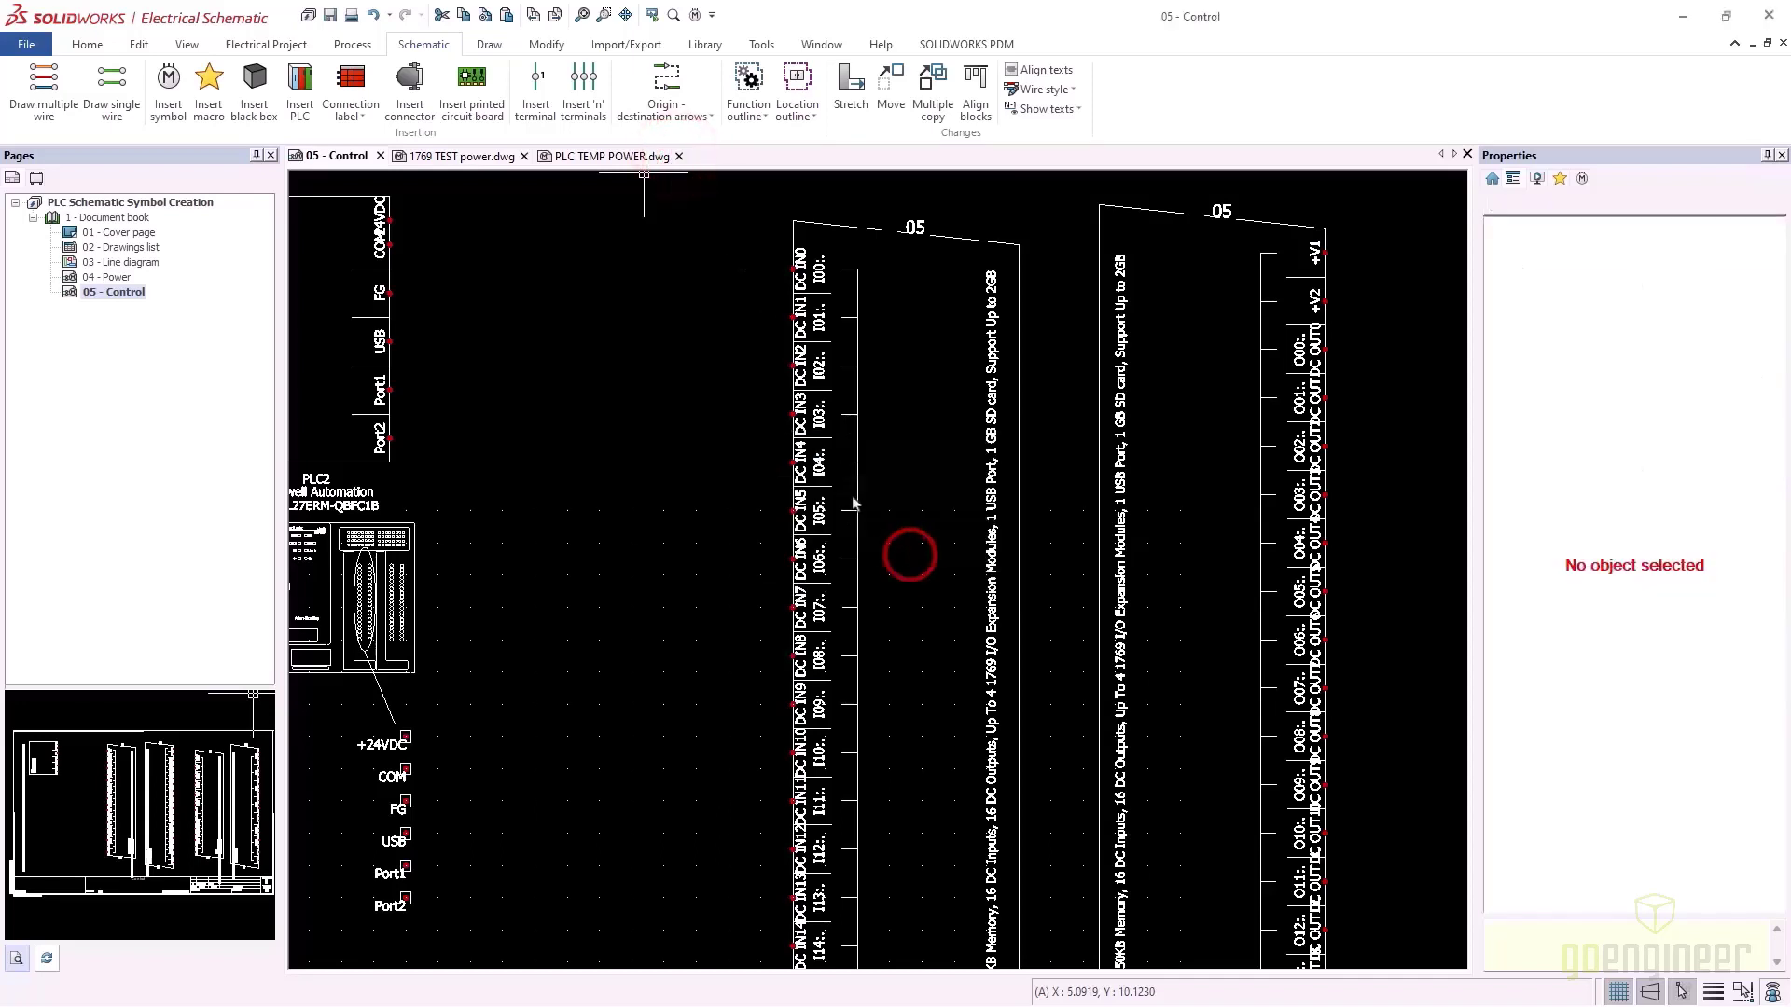
{"action": "left_click", "coordinate": [524, 157]}
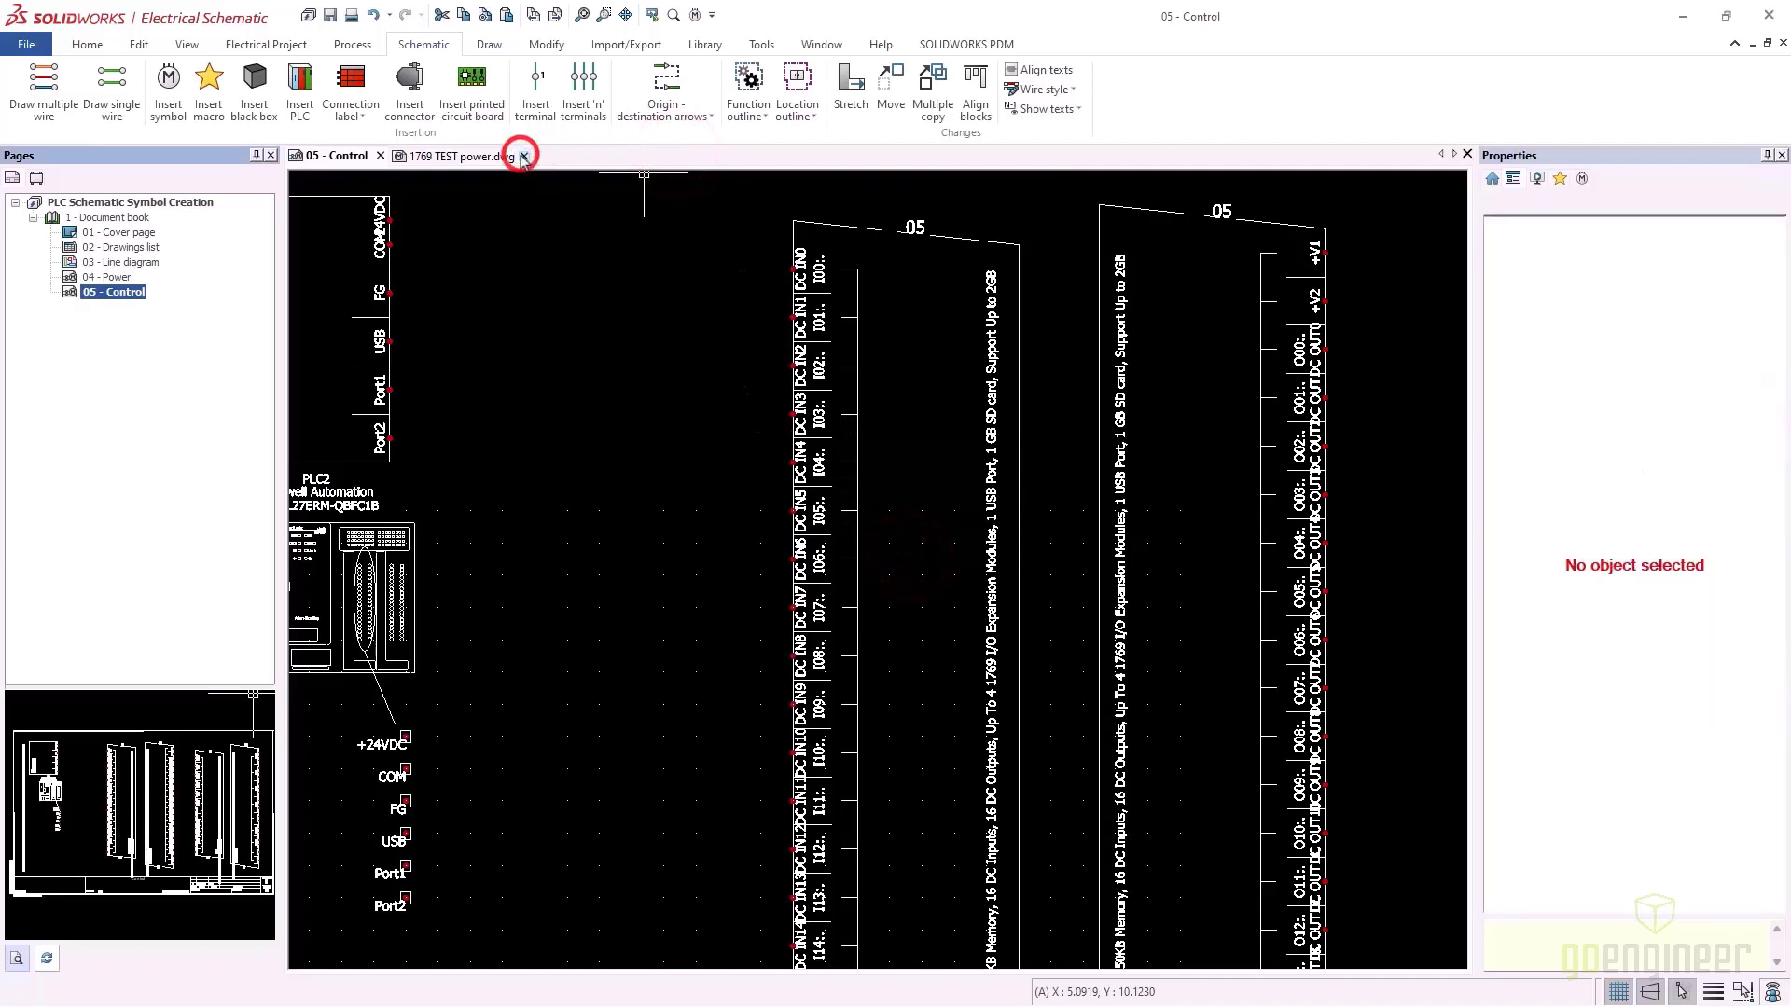
{"action": "left_click", "coordinate": [859, 226]}
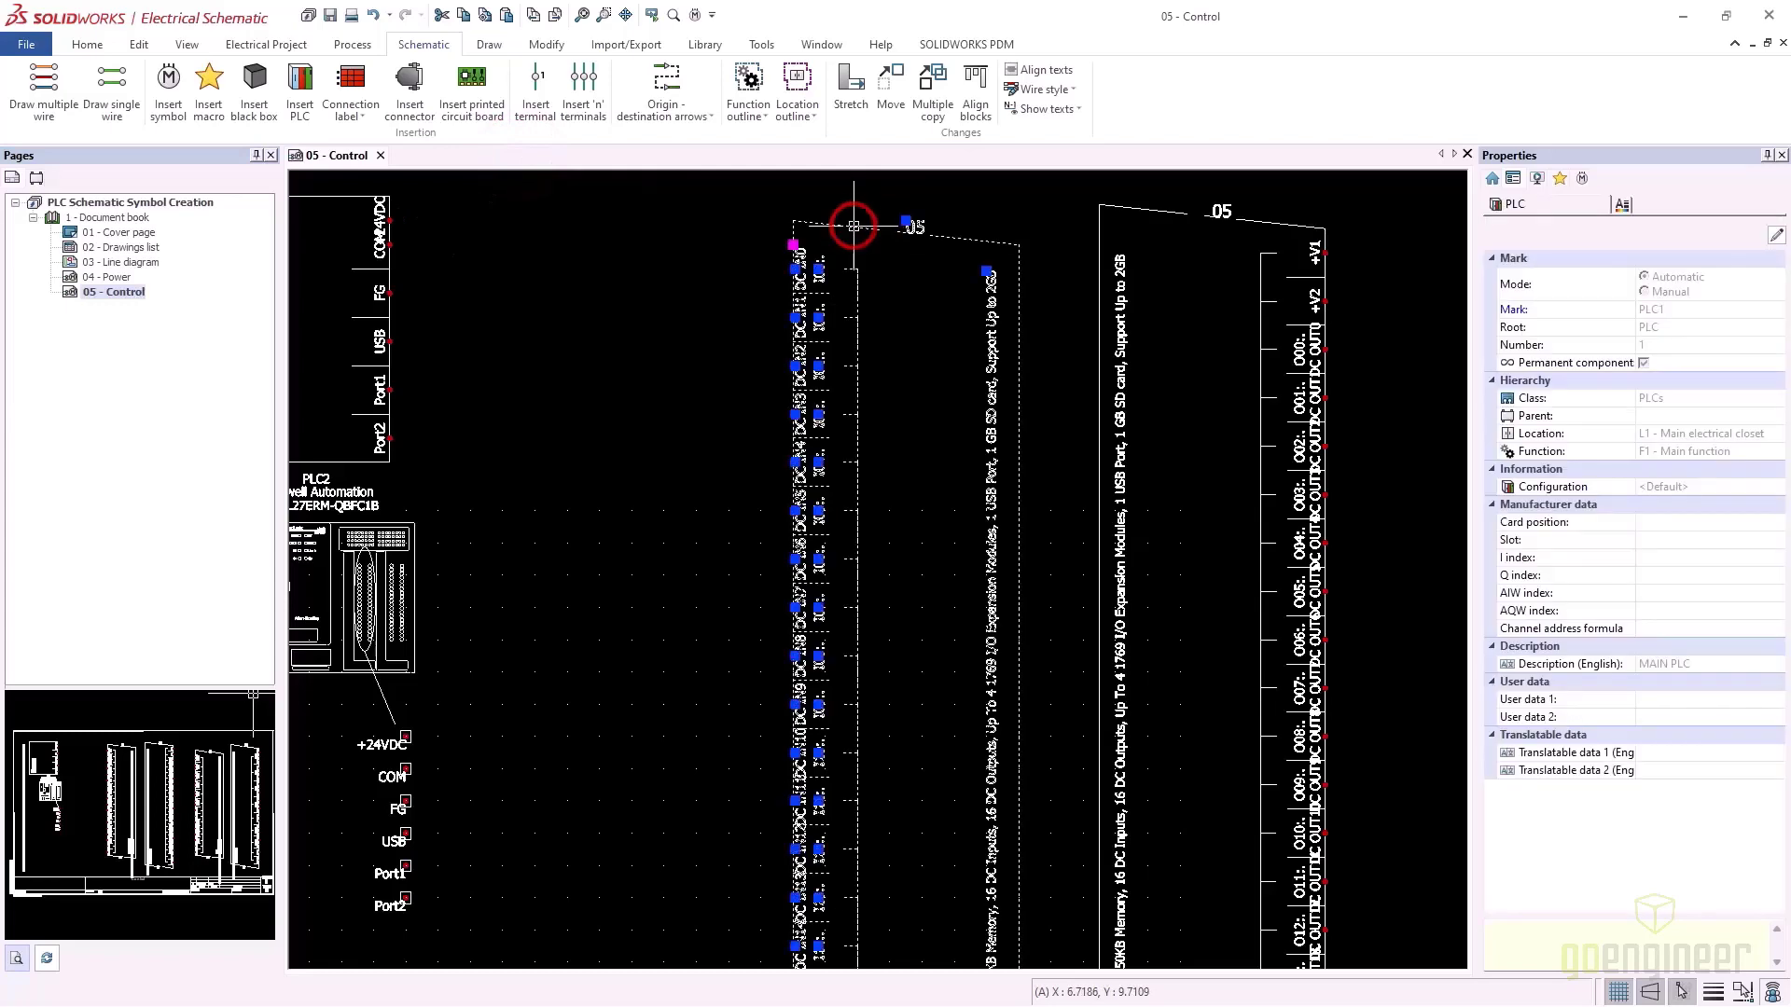
{"action": "right_click", "coordinate": [854, 225]}
{"action": "left_click", "coordinate": [911, 320]}
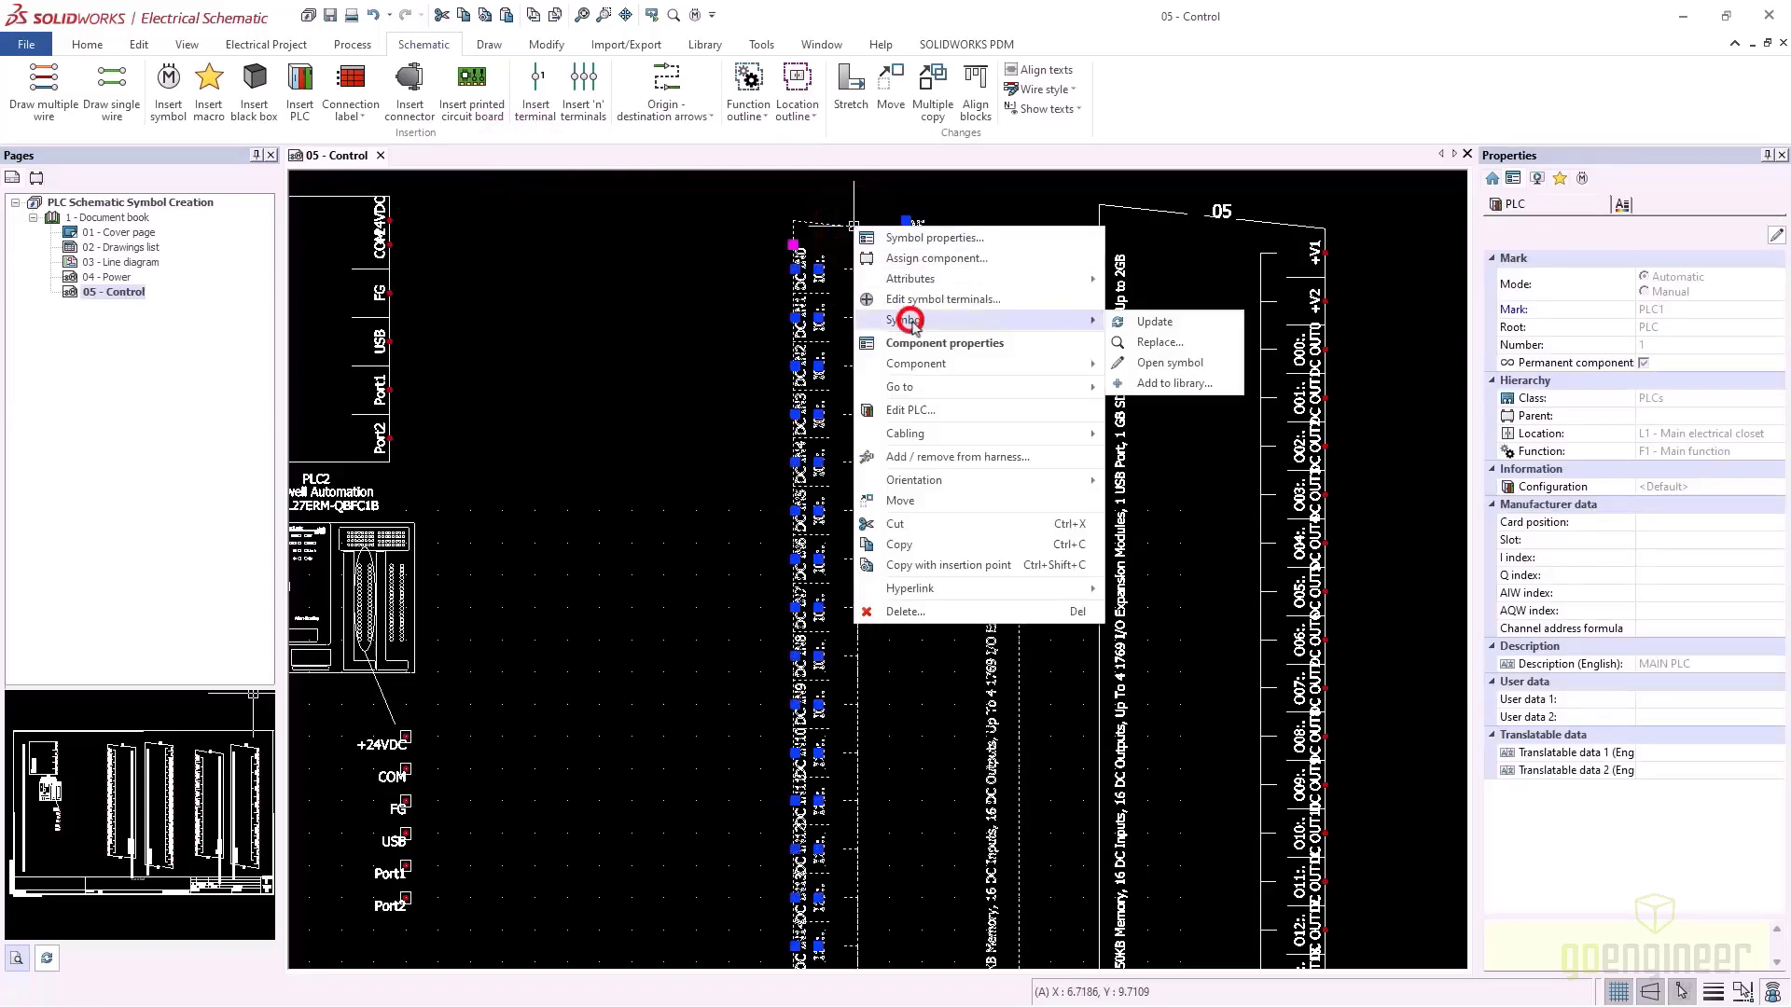
{"action": "left_click", "coordinate": [1154, 383]}
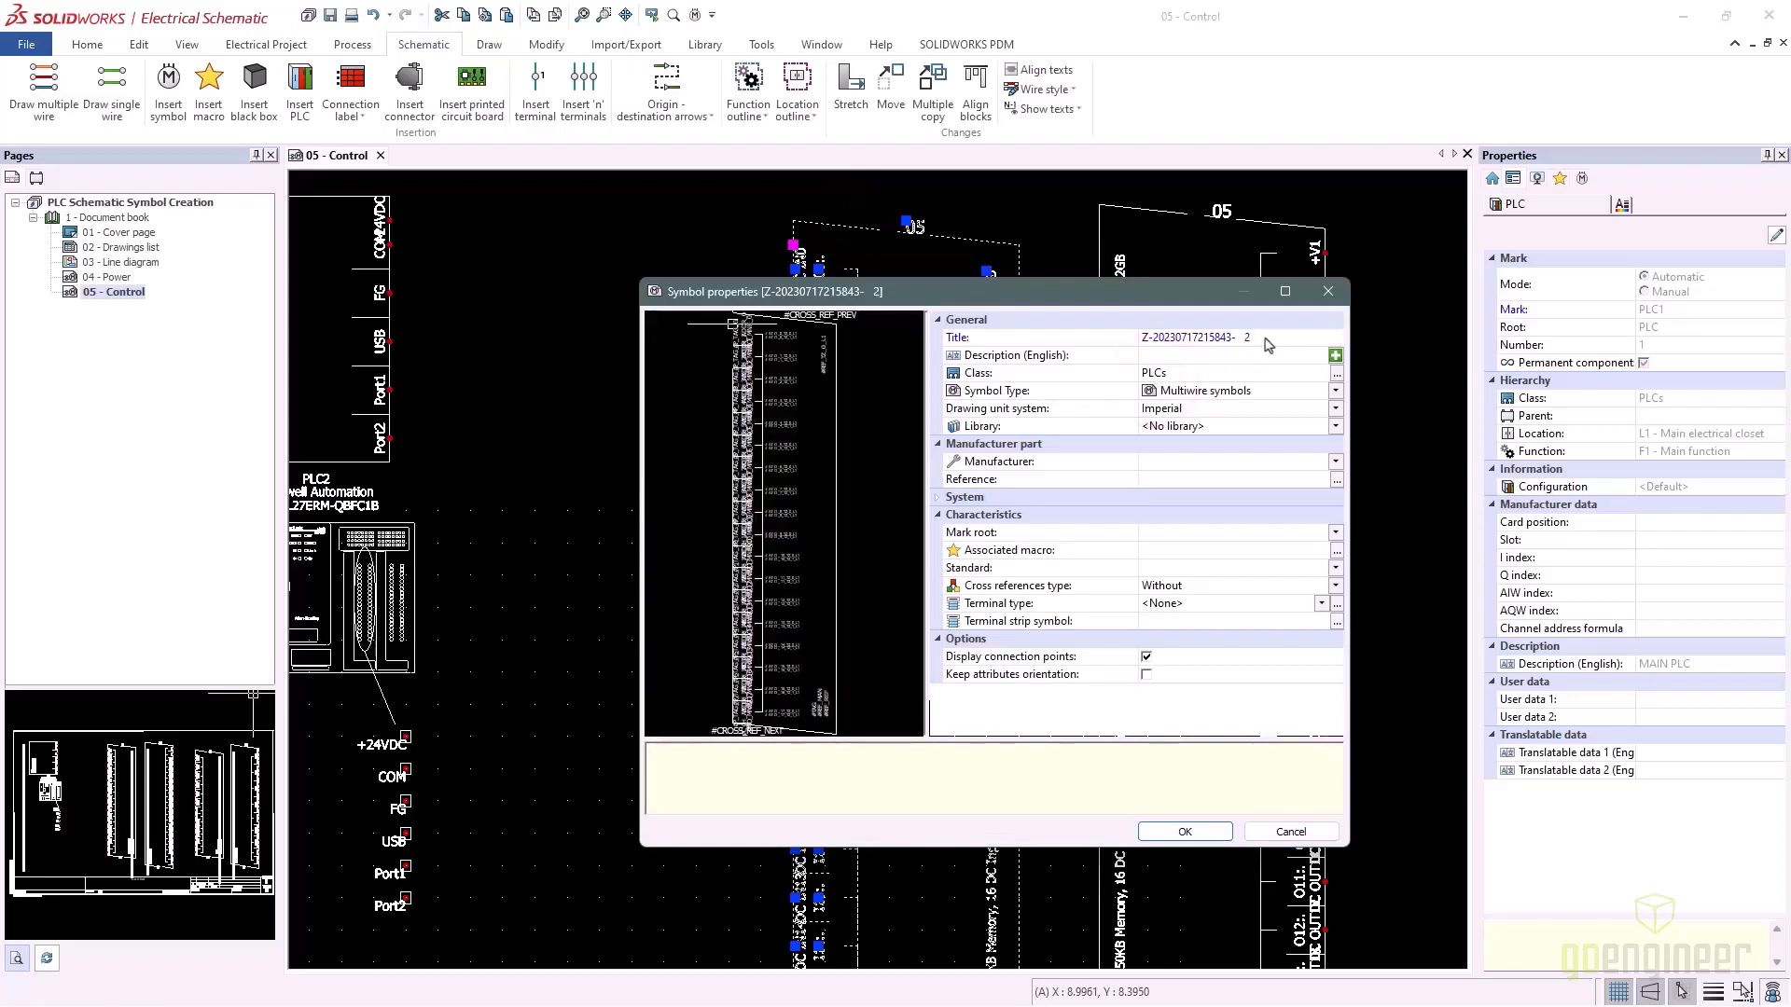
{"action": "left_click", "coordinate": [1268, 341]}
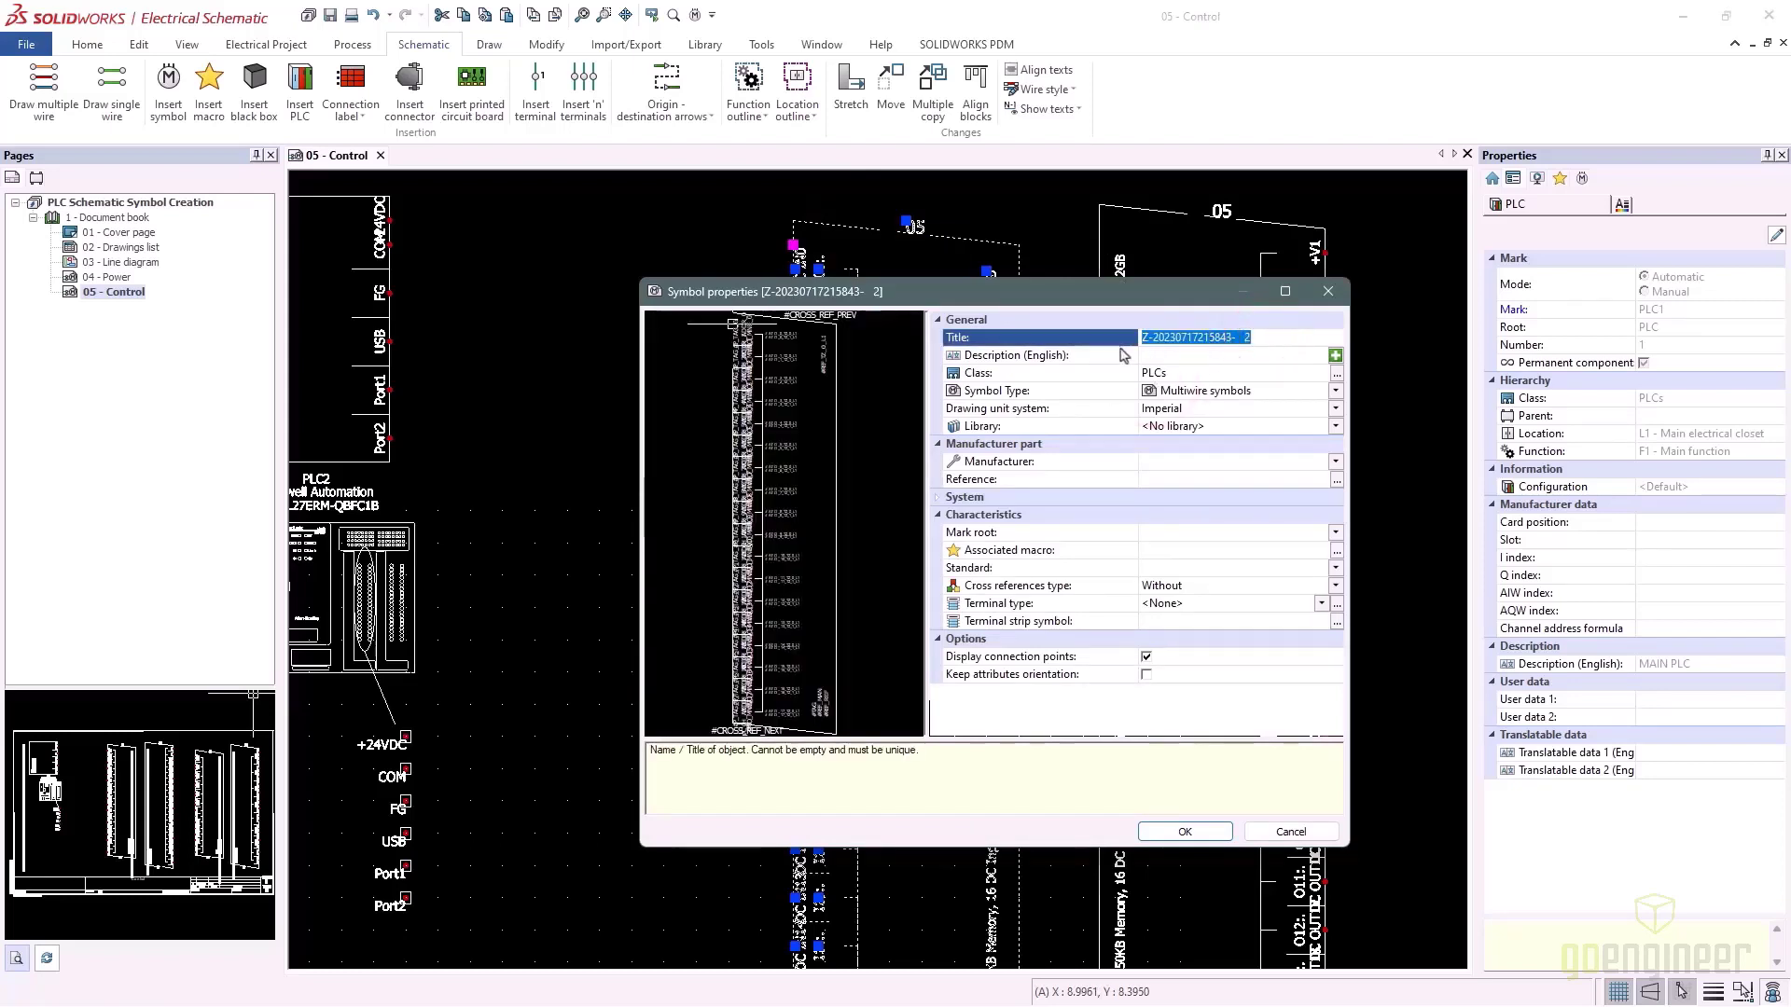
{"action": "type", "text": "PLC TEMP INPUTS"}
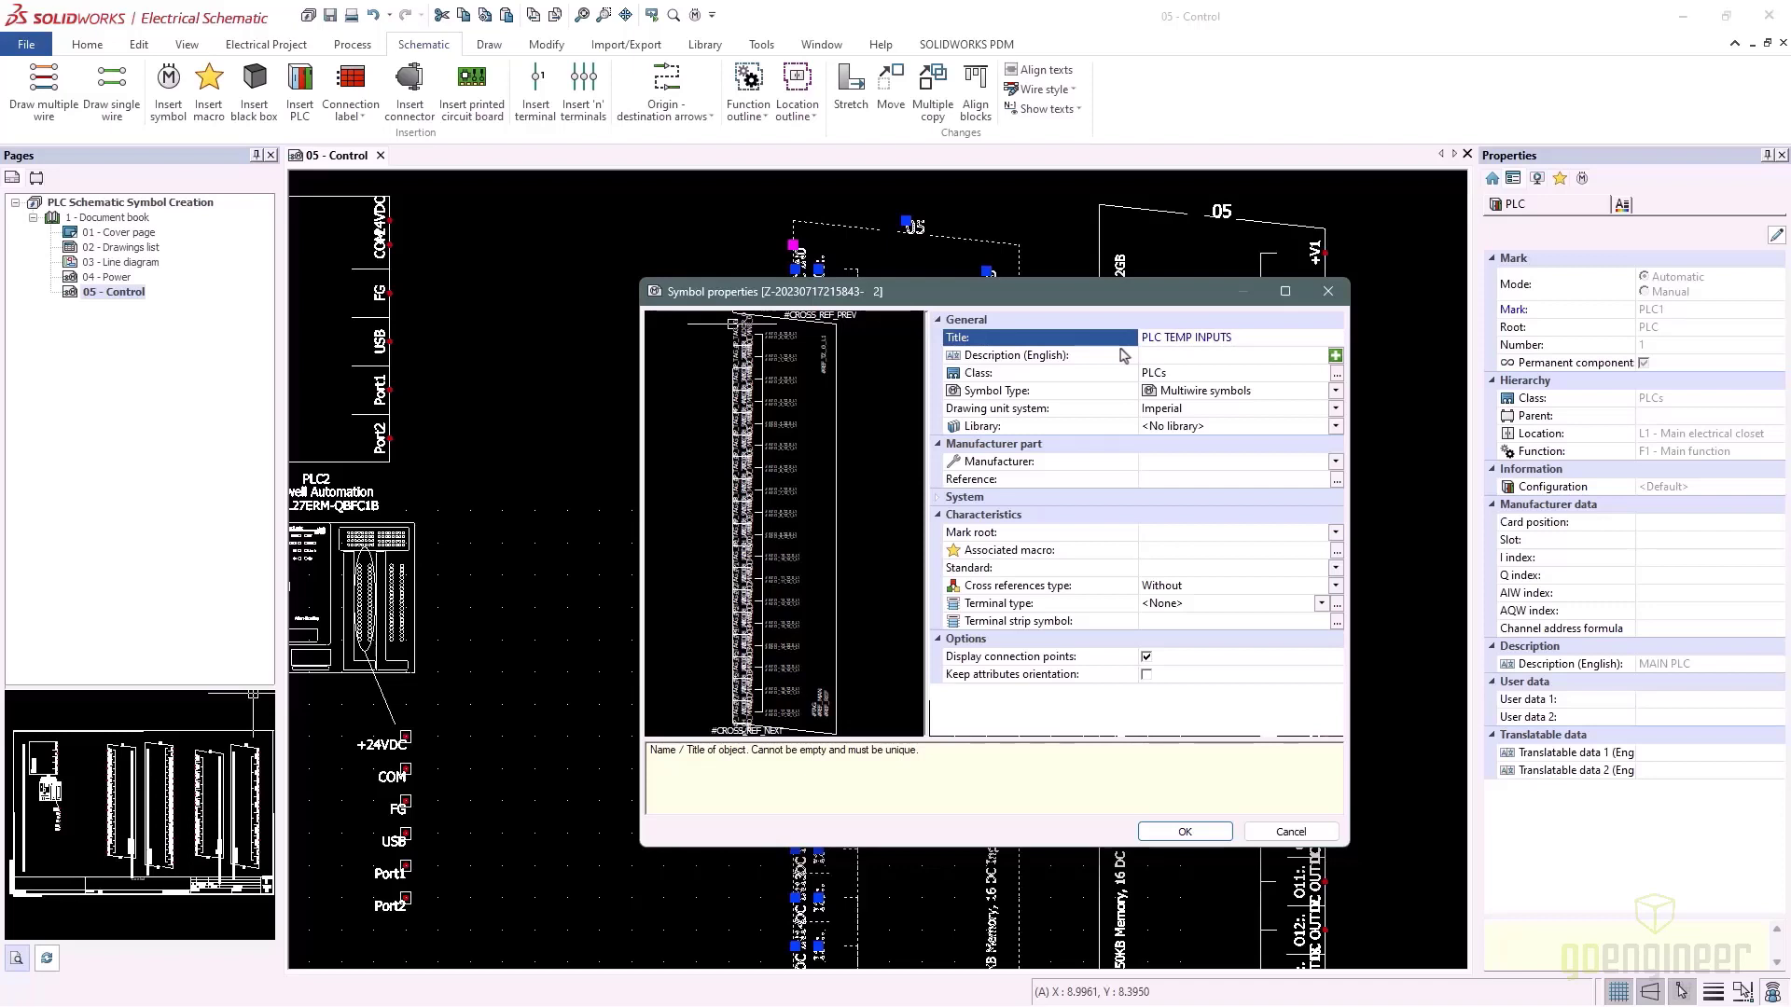
{"action": "left_click", "coordinate": [1160, 362]}
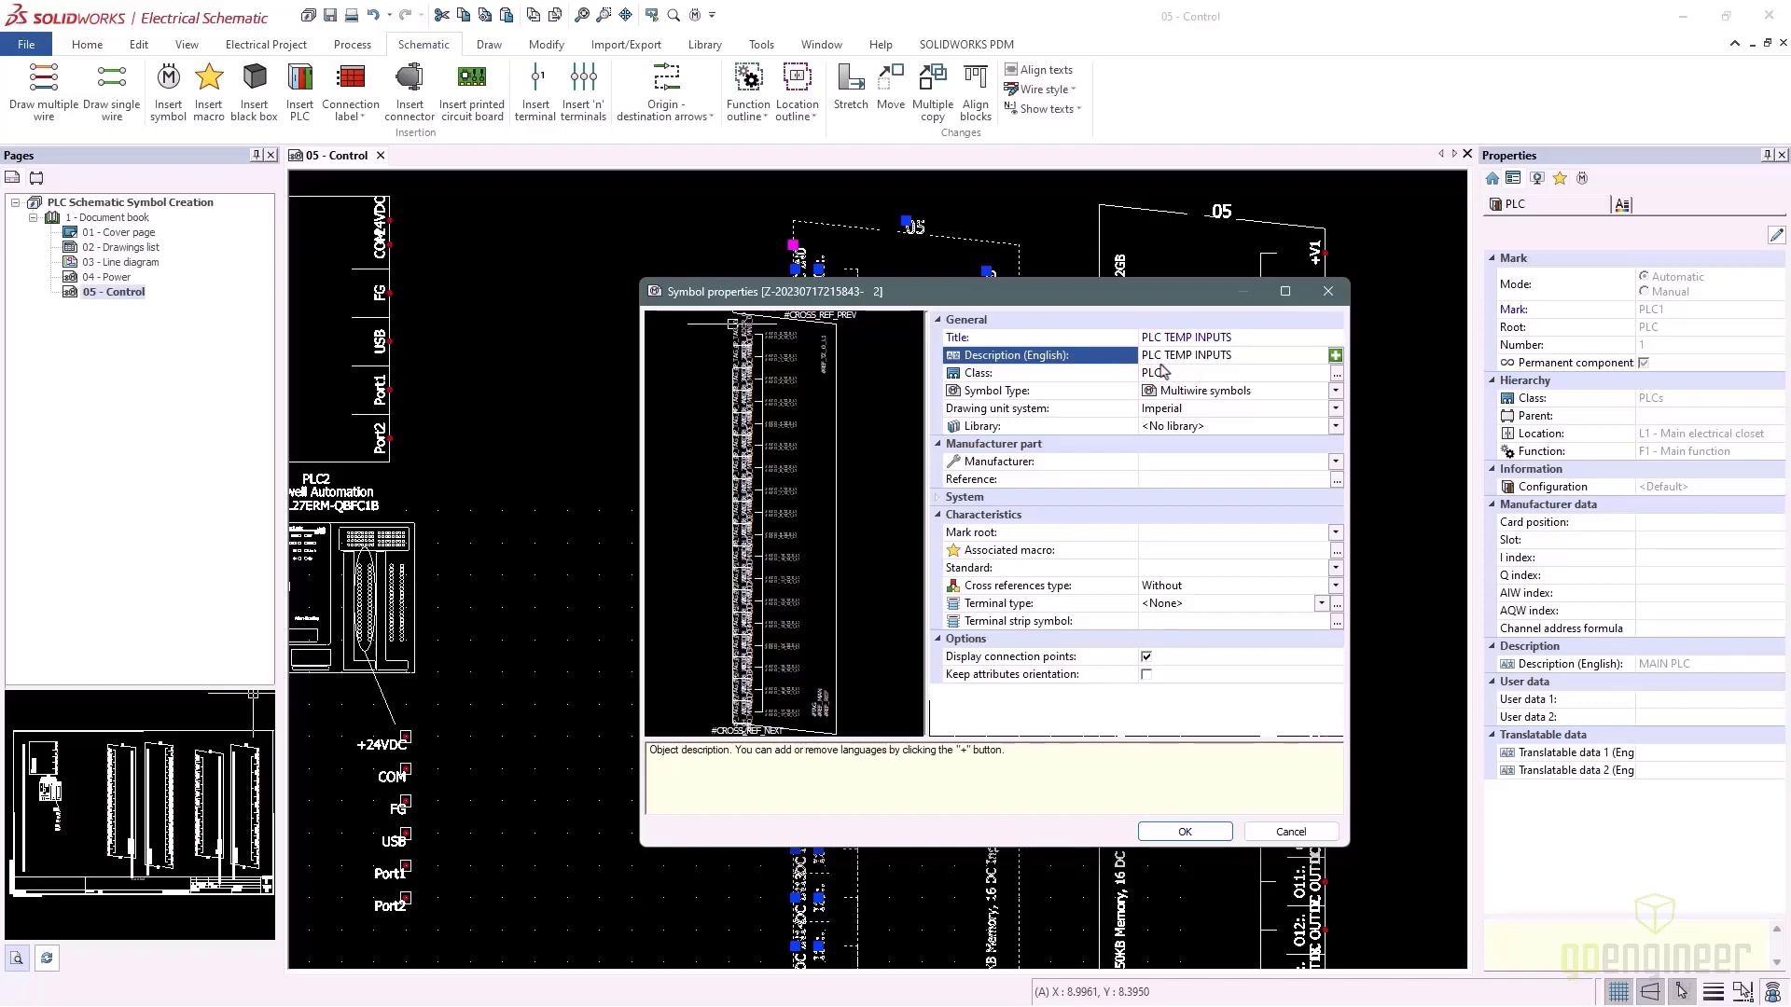
{"action": "left_click", "coordinate": [1184, 831]}
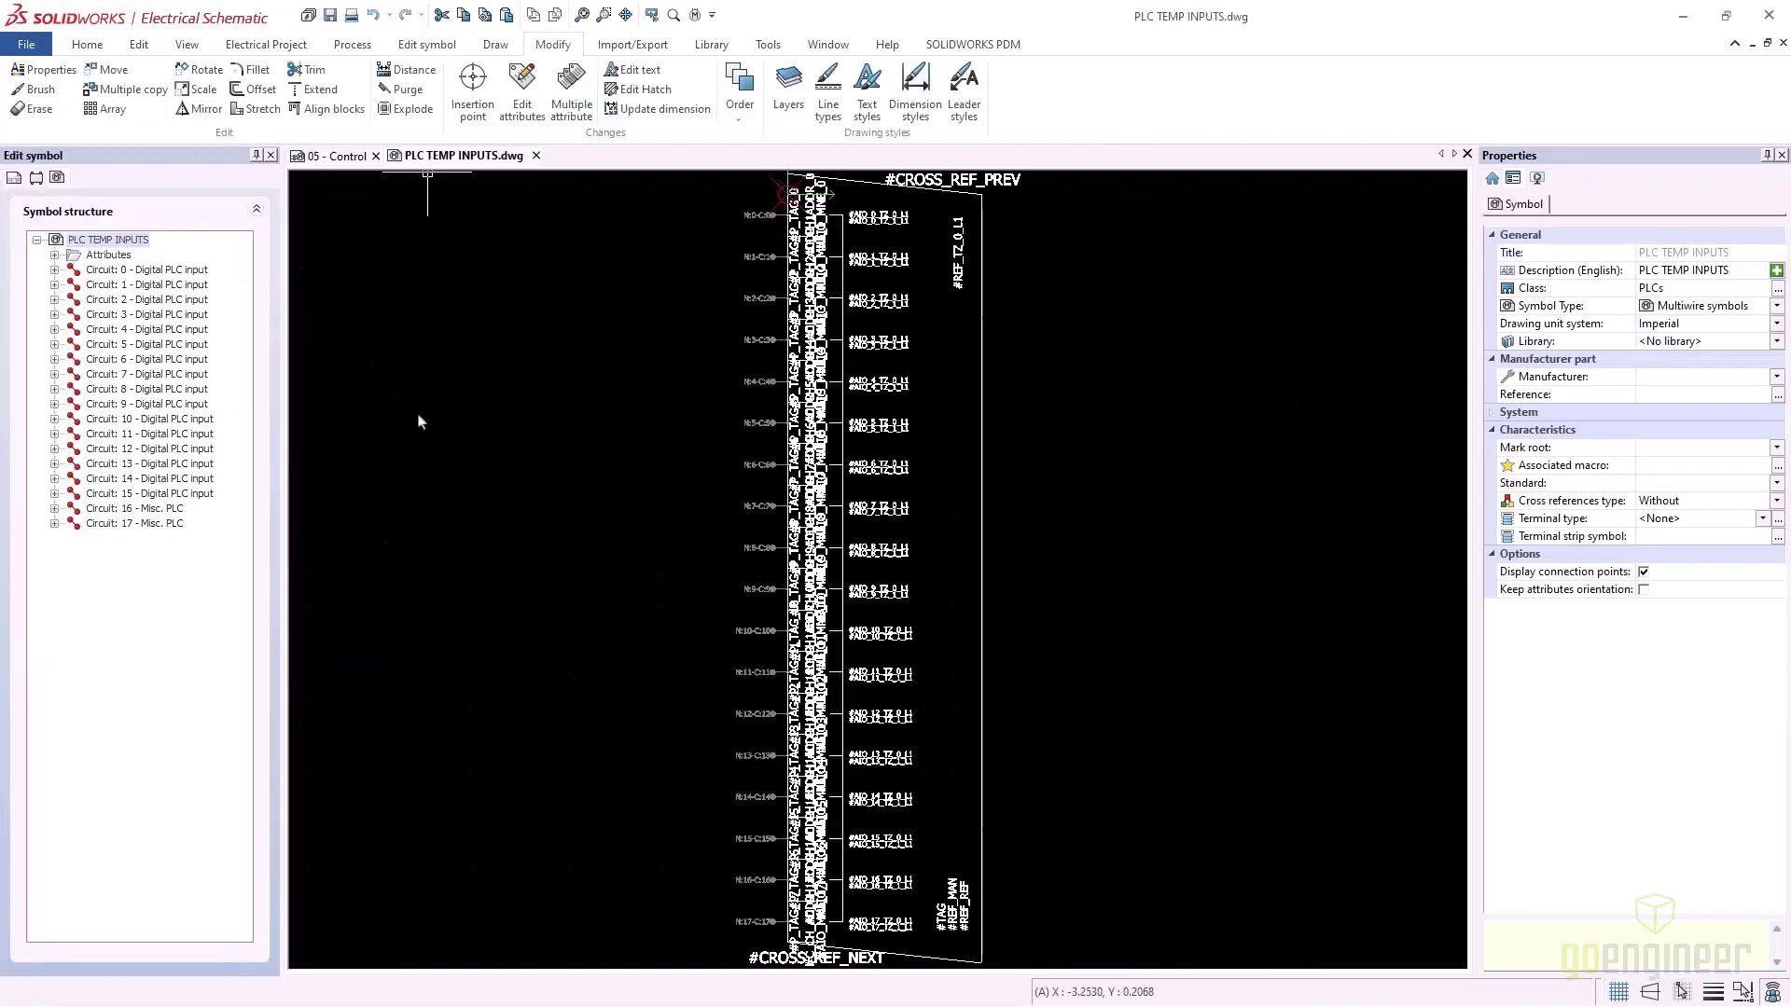
Open the 1769 test inputs symbol from the symbol library for editing
{"action": "left_click", "coordinate": [709, 46]}
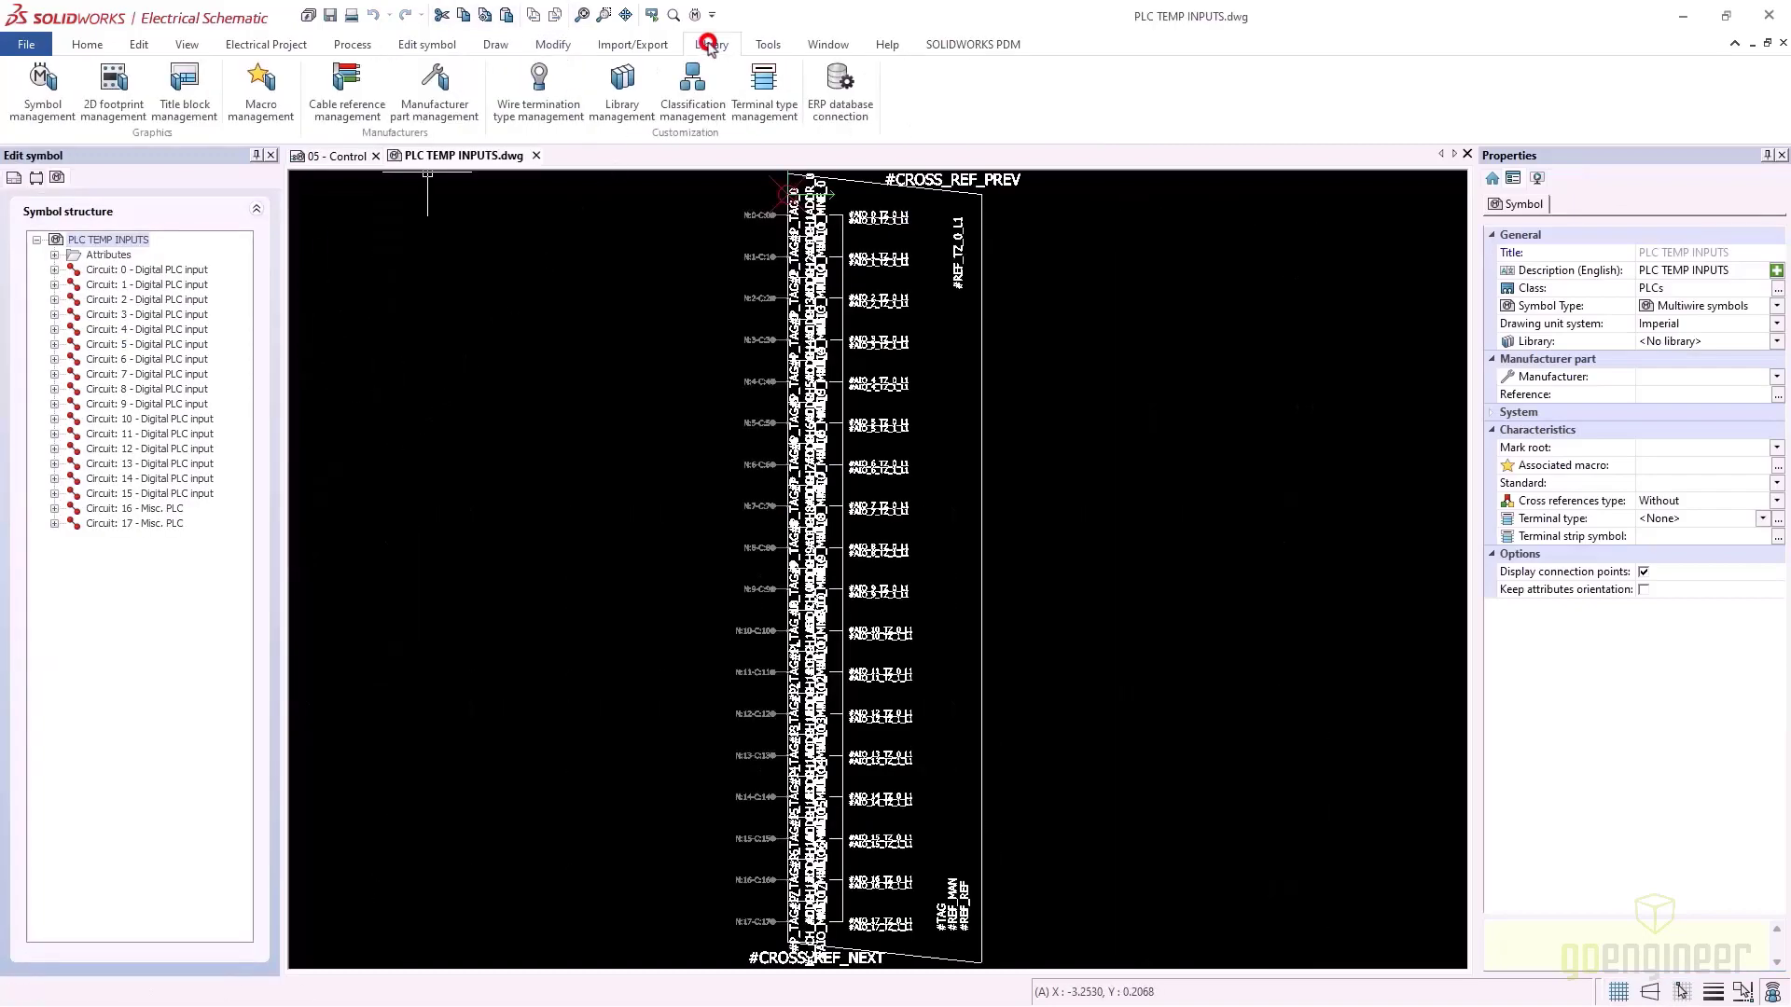
{"action": "left_click", "coordinate": [42, 91]}
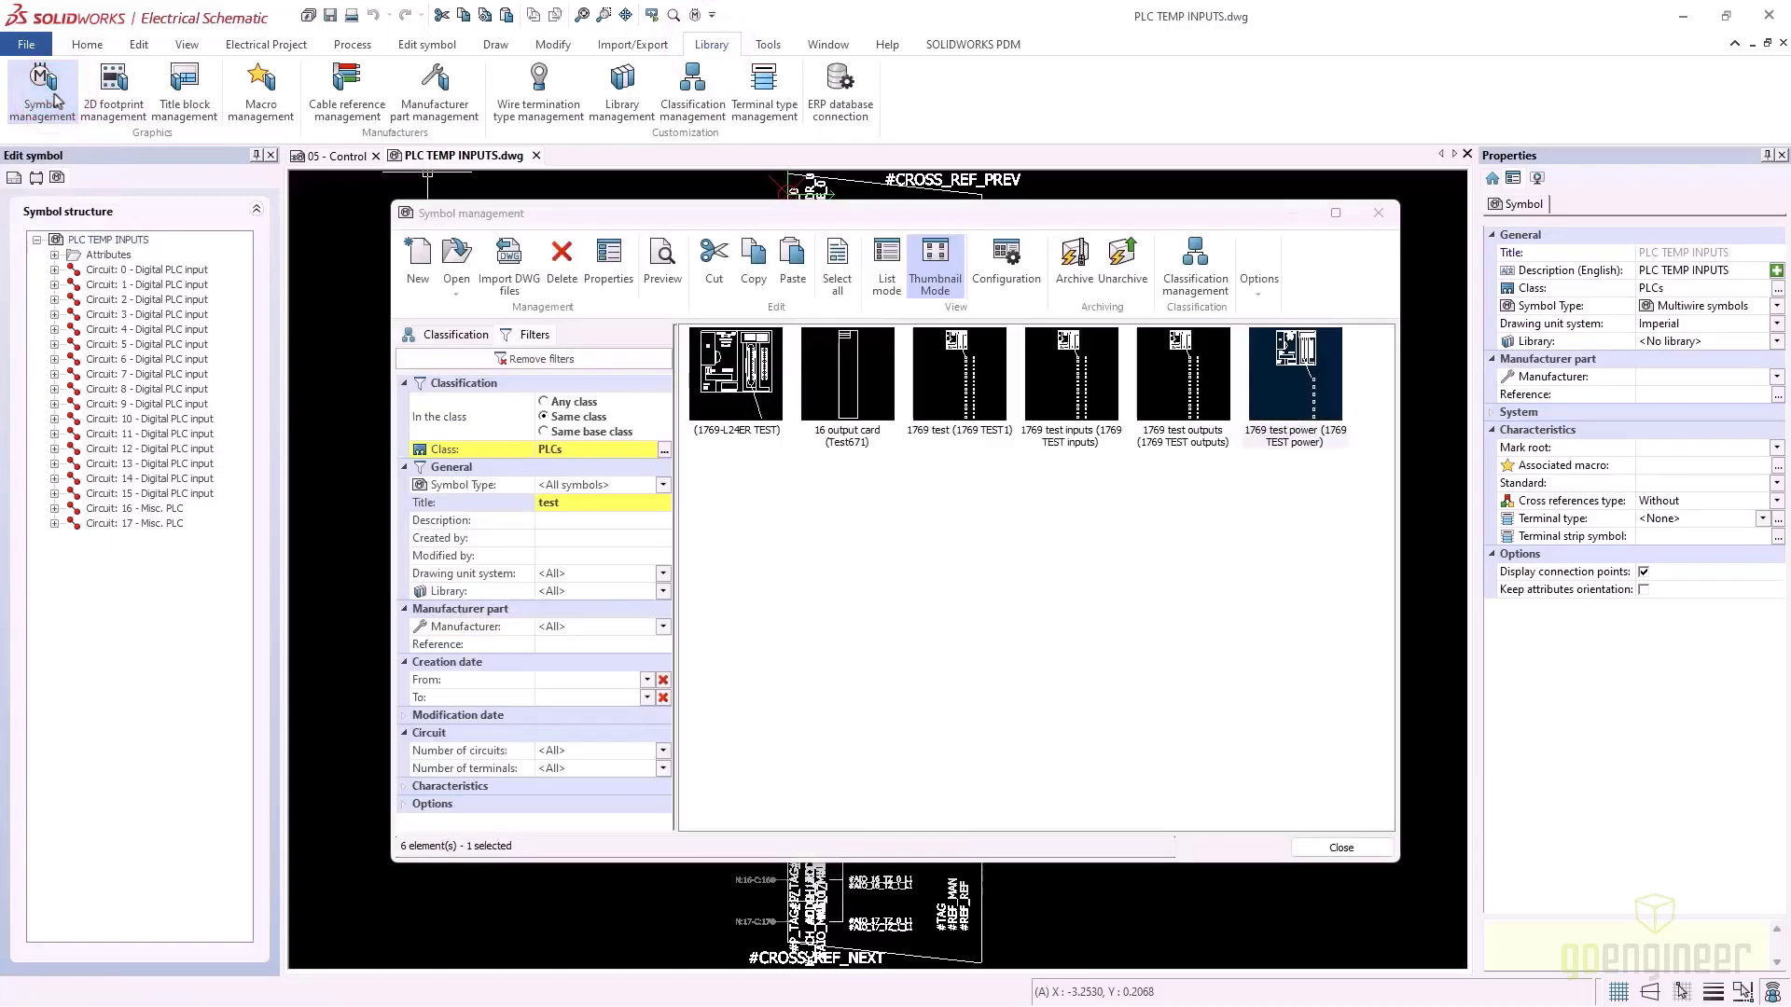
{"action": "left_click", "coordinate": [1086, 389]}
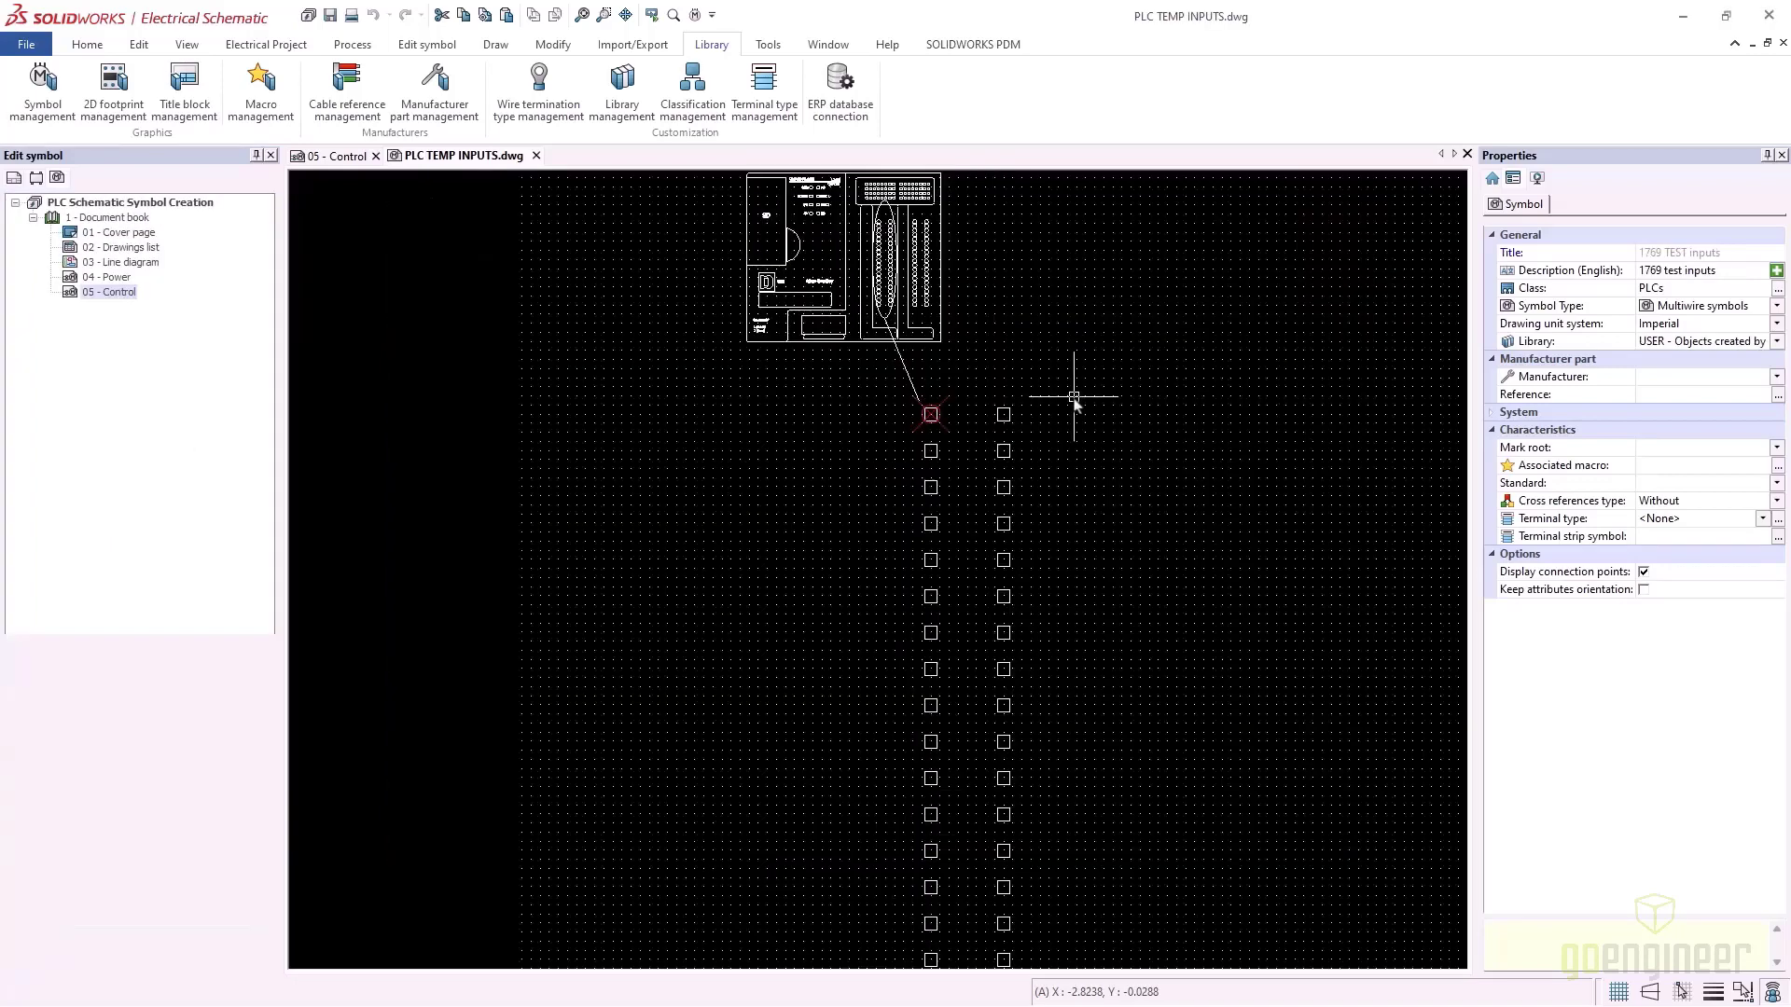
{"action": "scroll", "coordinate": [970, 504], "scroll_direction": "down", "scroll_amount": 1}
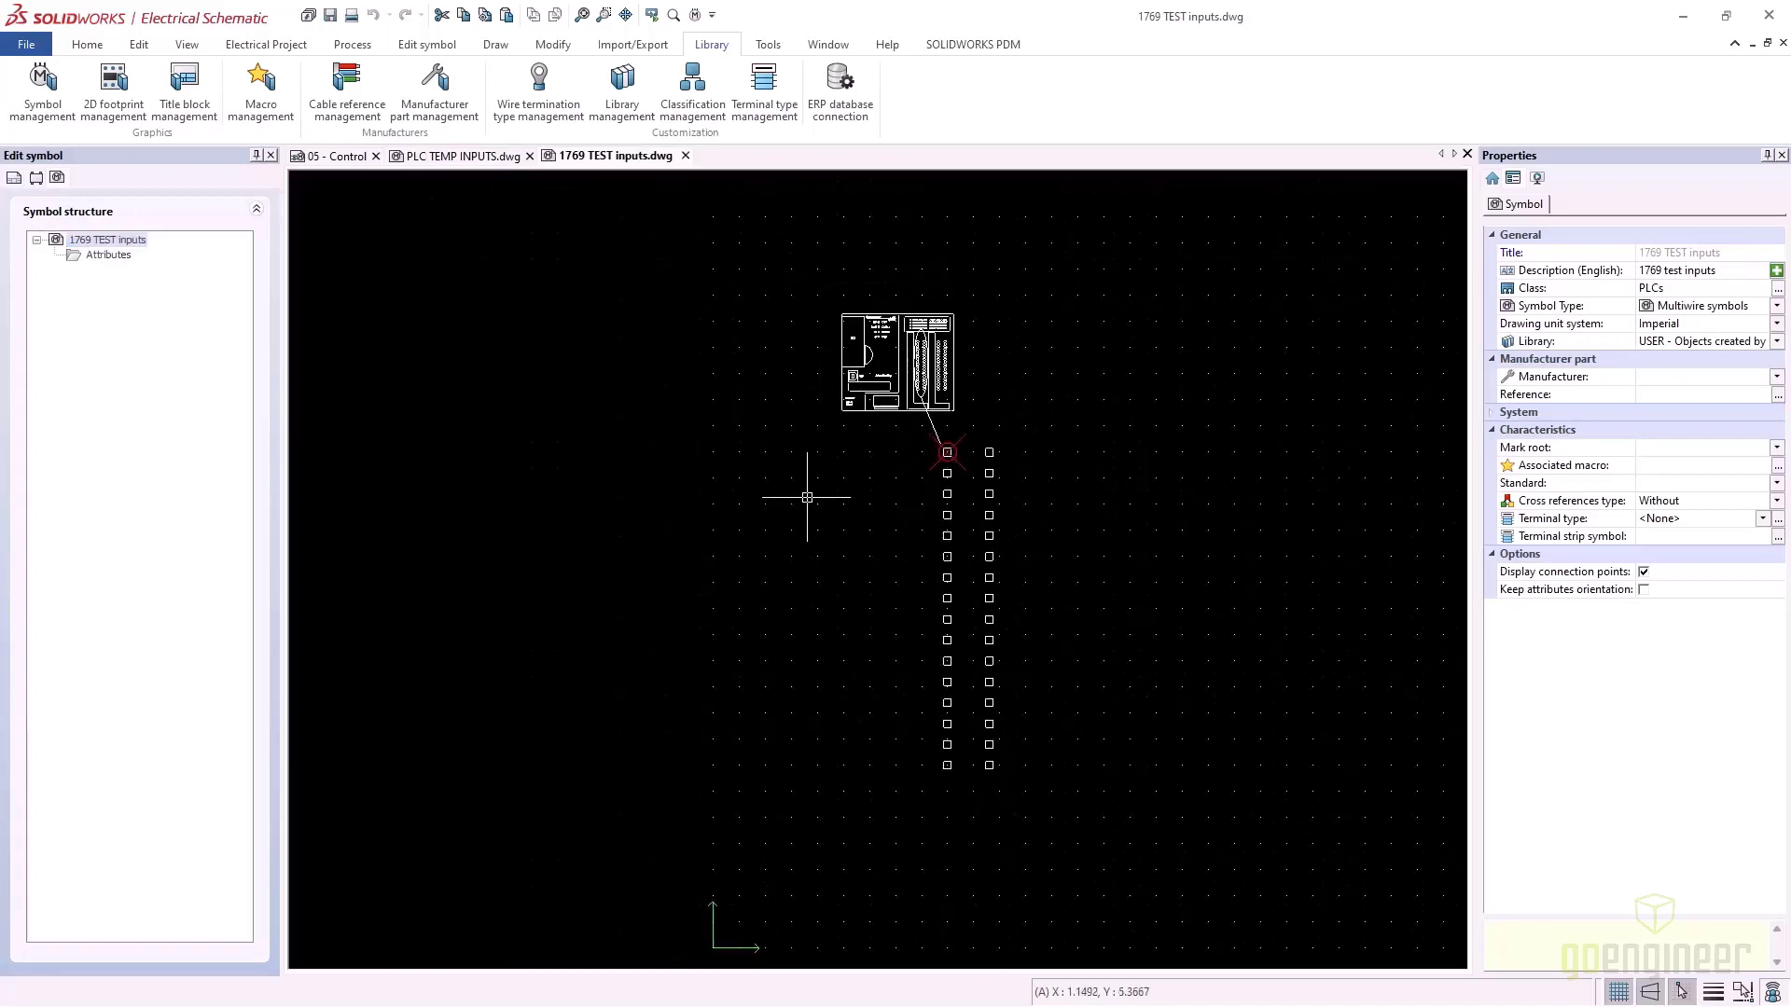
In PLC TEMP INPUTS, expand Misc. PLC circuits 16 and 17 to check their connection points
{"action": "left_click", "coordinate": [473, 157]}
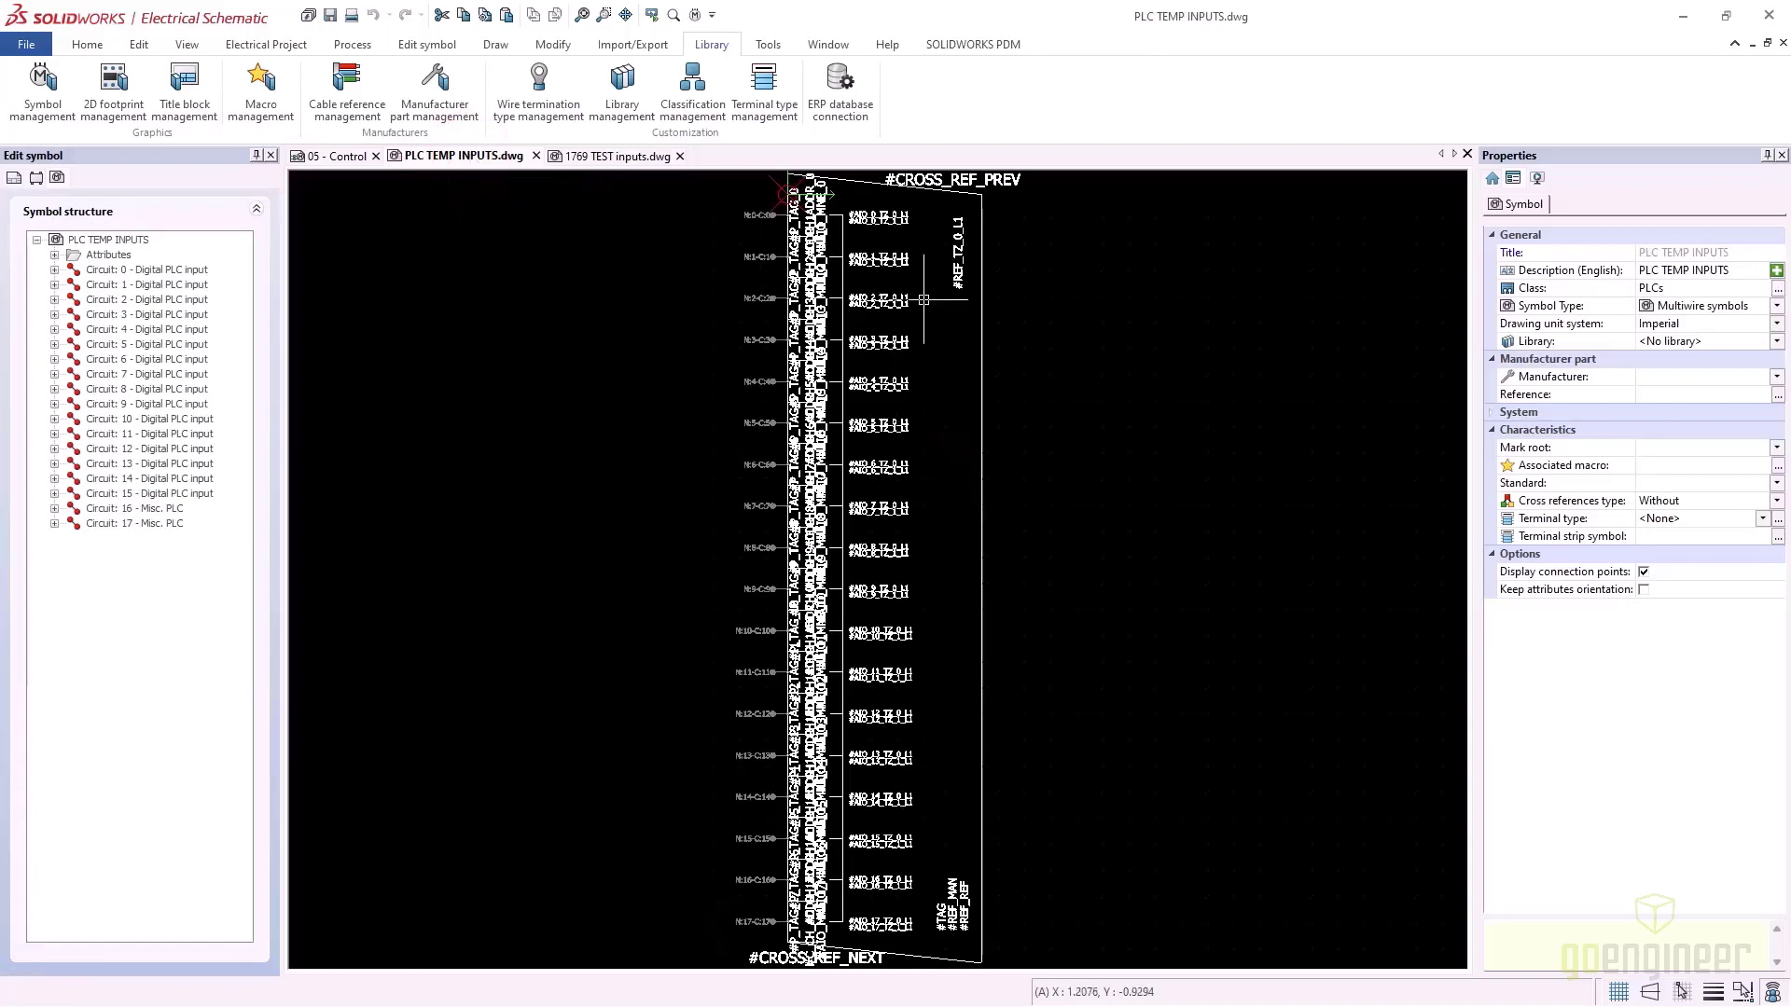
{"action": "mouse_move", "coordinate": [854, 241]}
{"action": "middle_mouse_down"}
{"action": "mouse_move", "coordinate": [921, 306]}
{"action": "mouse_move", "coordinate": [944, 383]}
{"action": "middle_mouse_up"}
{"action": "scroll", "coordinate": [933, 378], "scroll_direction": "up", "scroll_amount": 4}
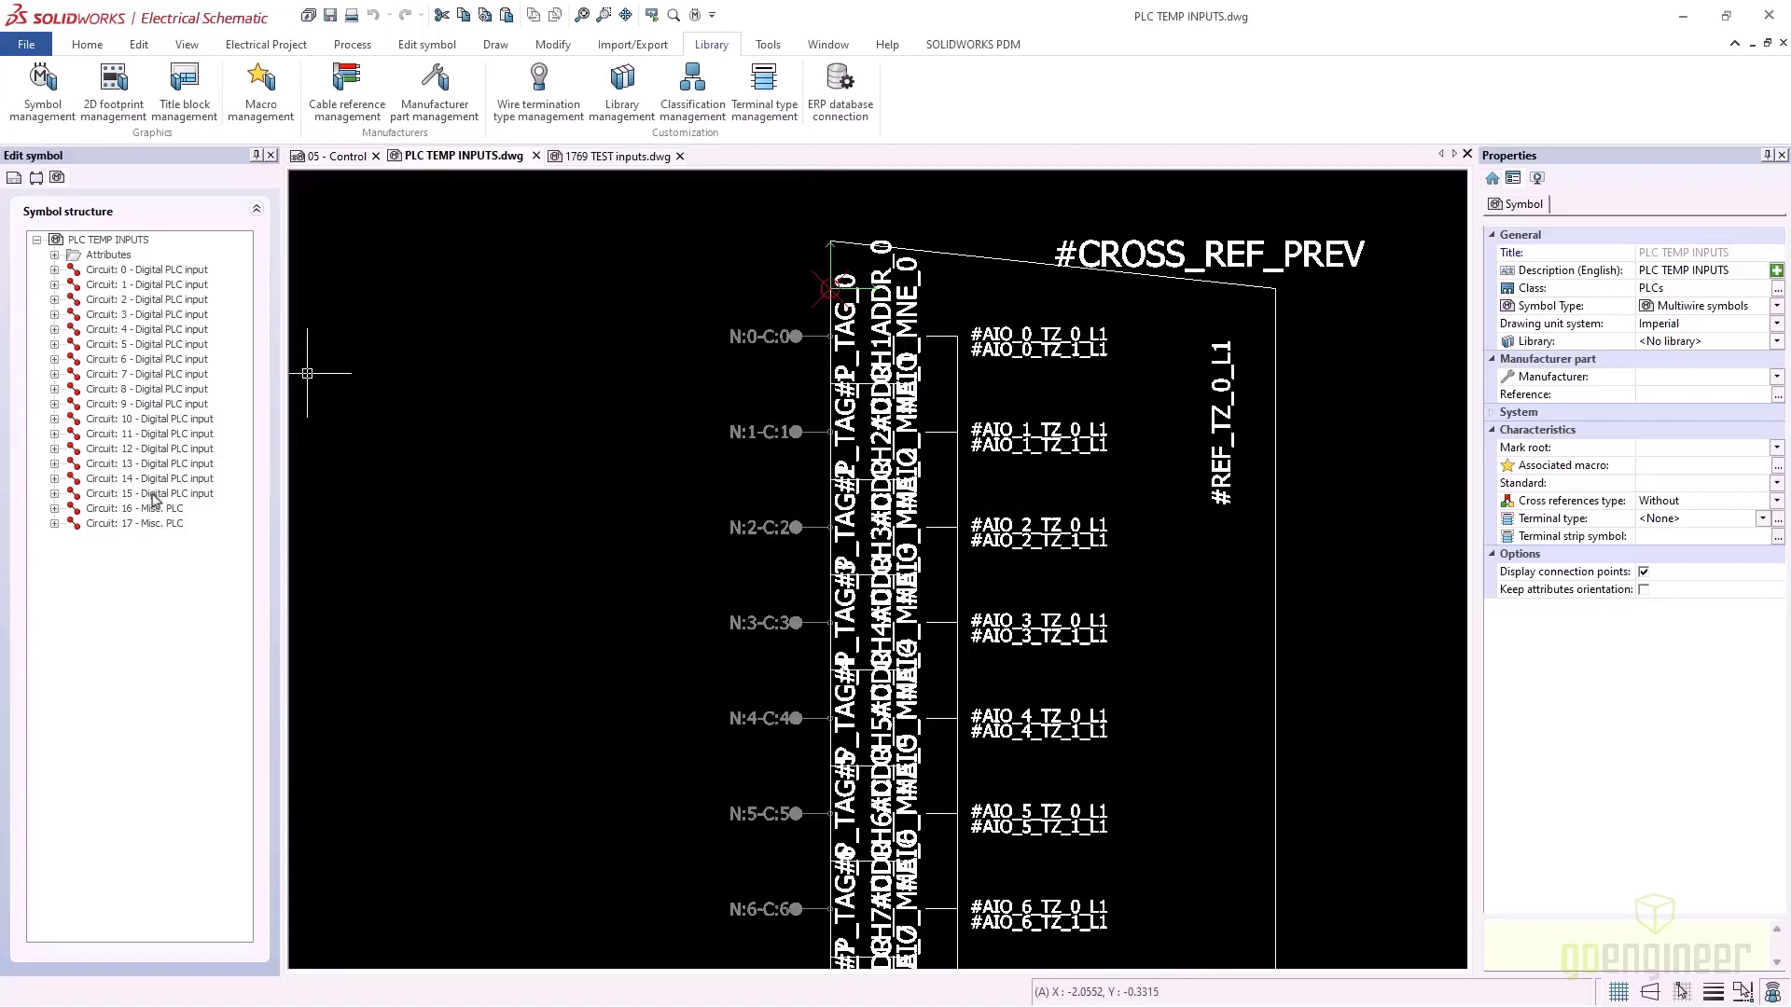
{"action": "left_click", "coordinate": [54, 508]}
{"action": "left_click", "coordinate": [54, 538]}
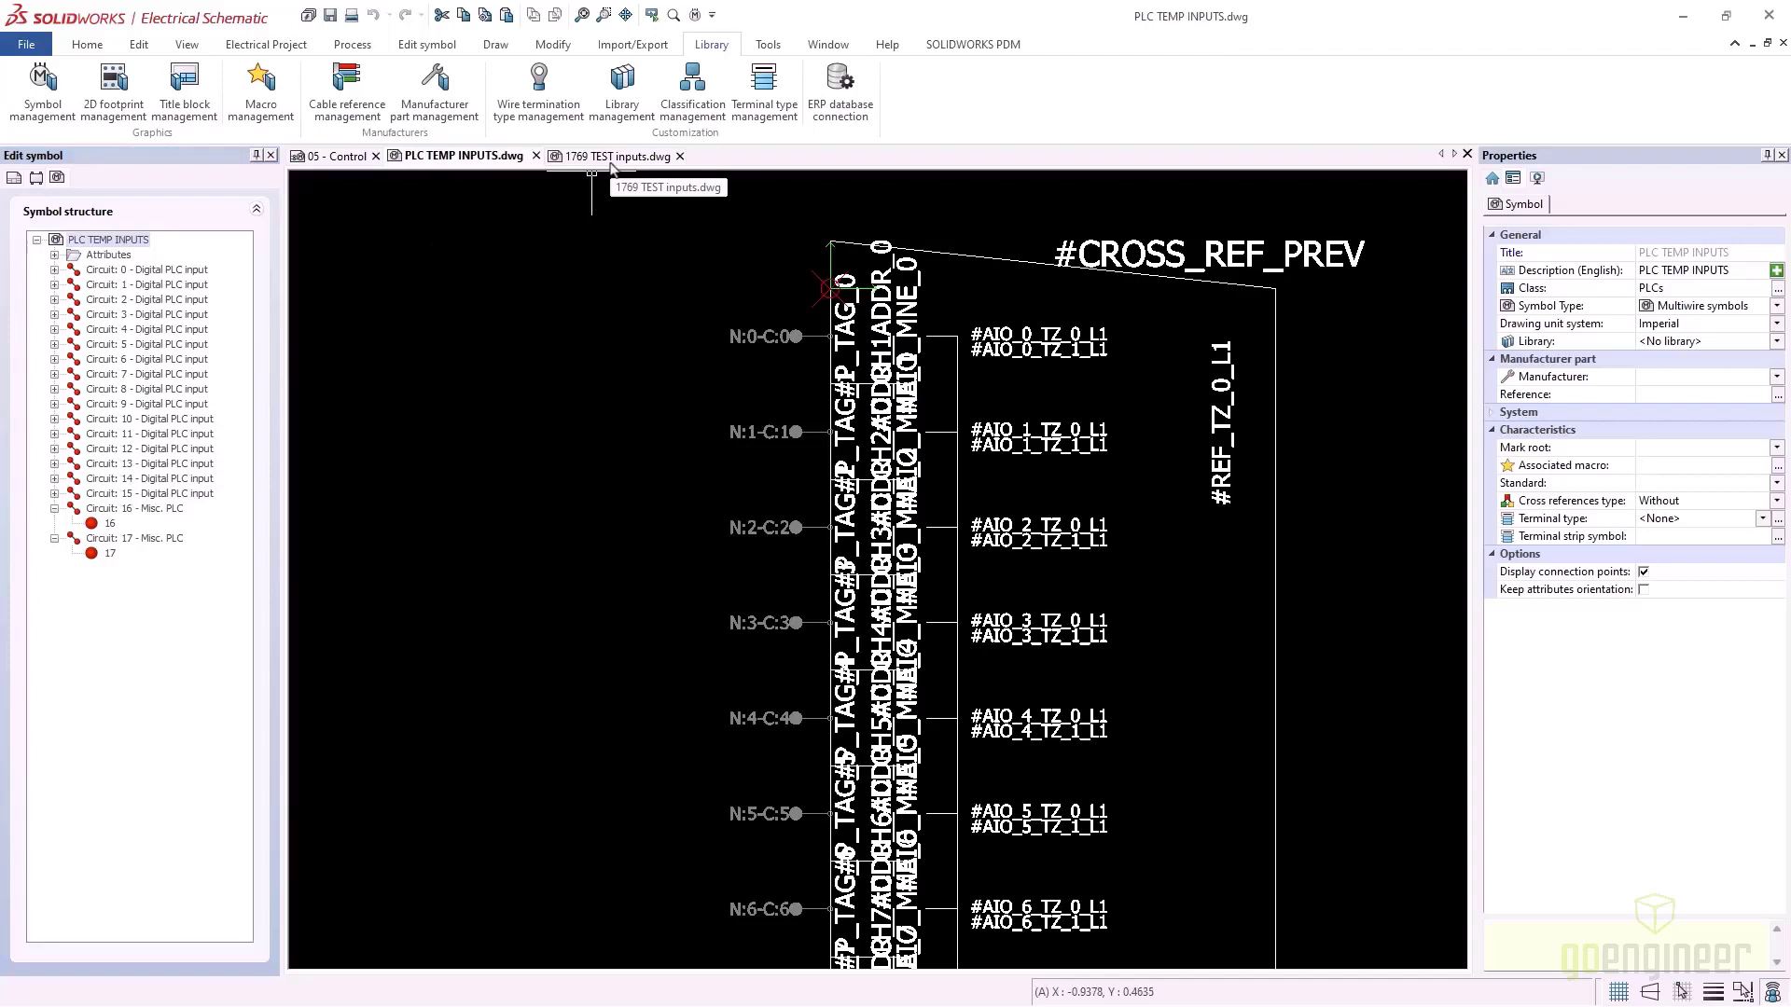
{"action": "left_click", "coordinate": [611, 161]}
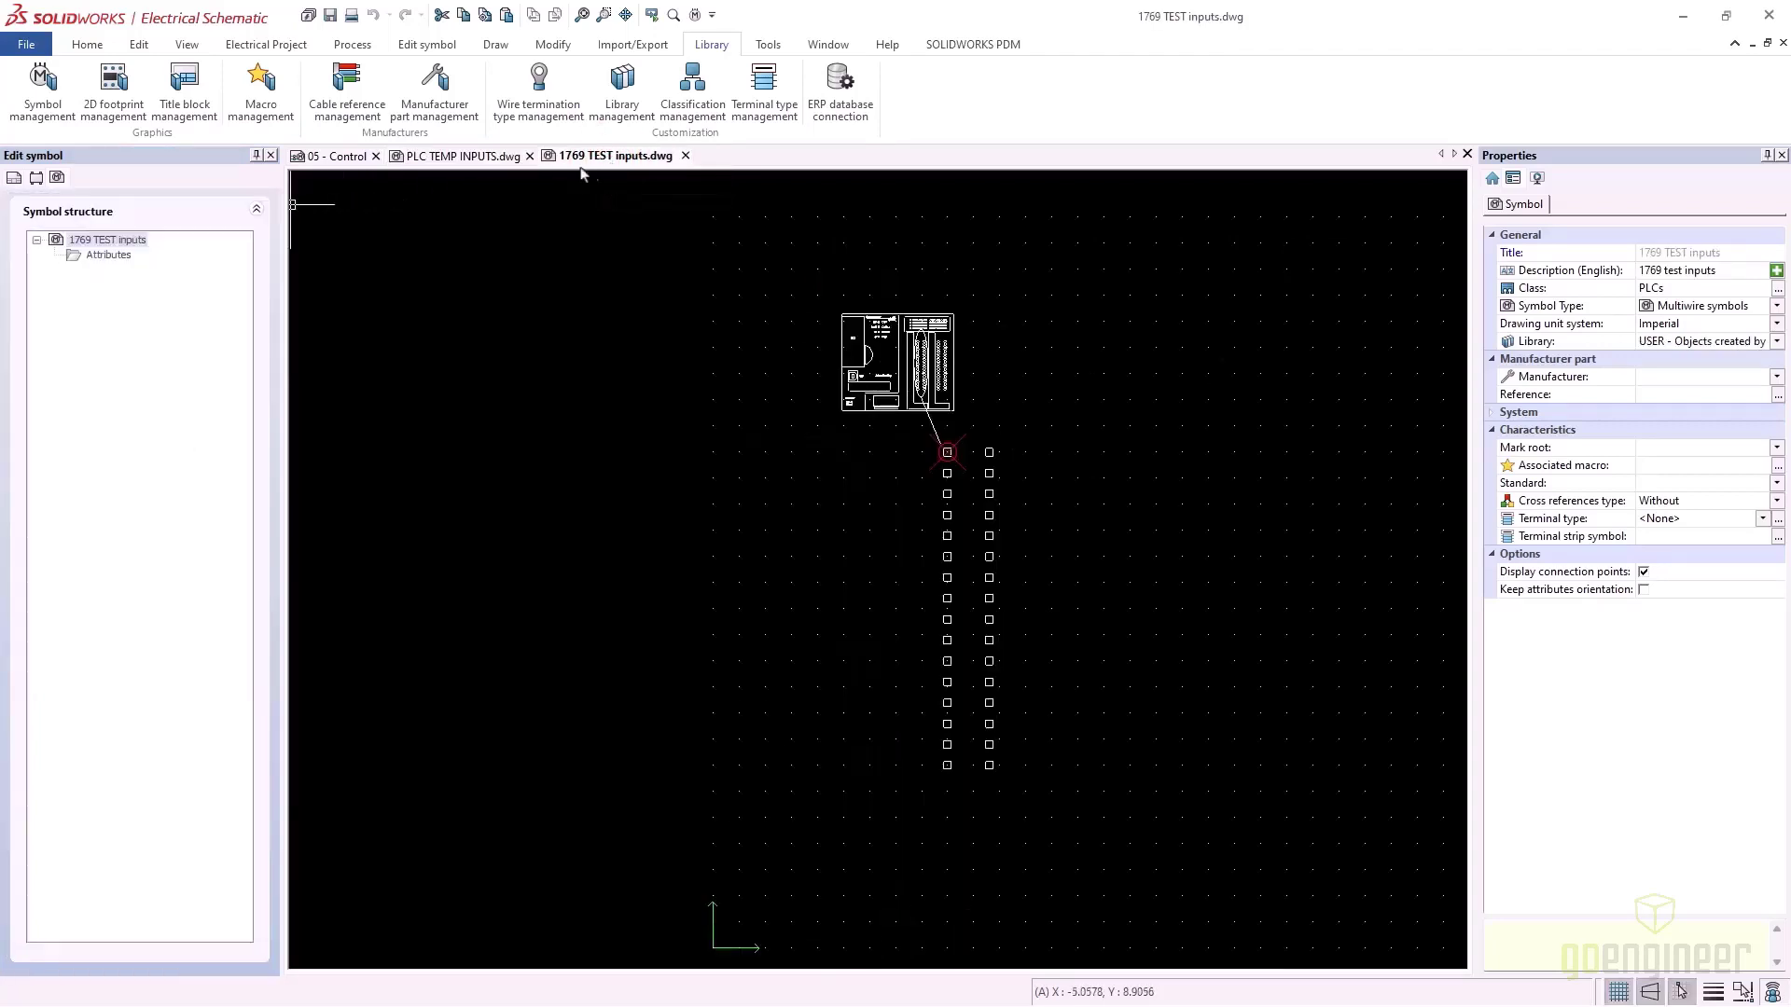
Add 16 Digital PLC input circuits to the 1769 TEST inputs symbol
{"action": "right_click", "coordinate": [116, 241]}
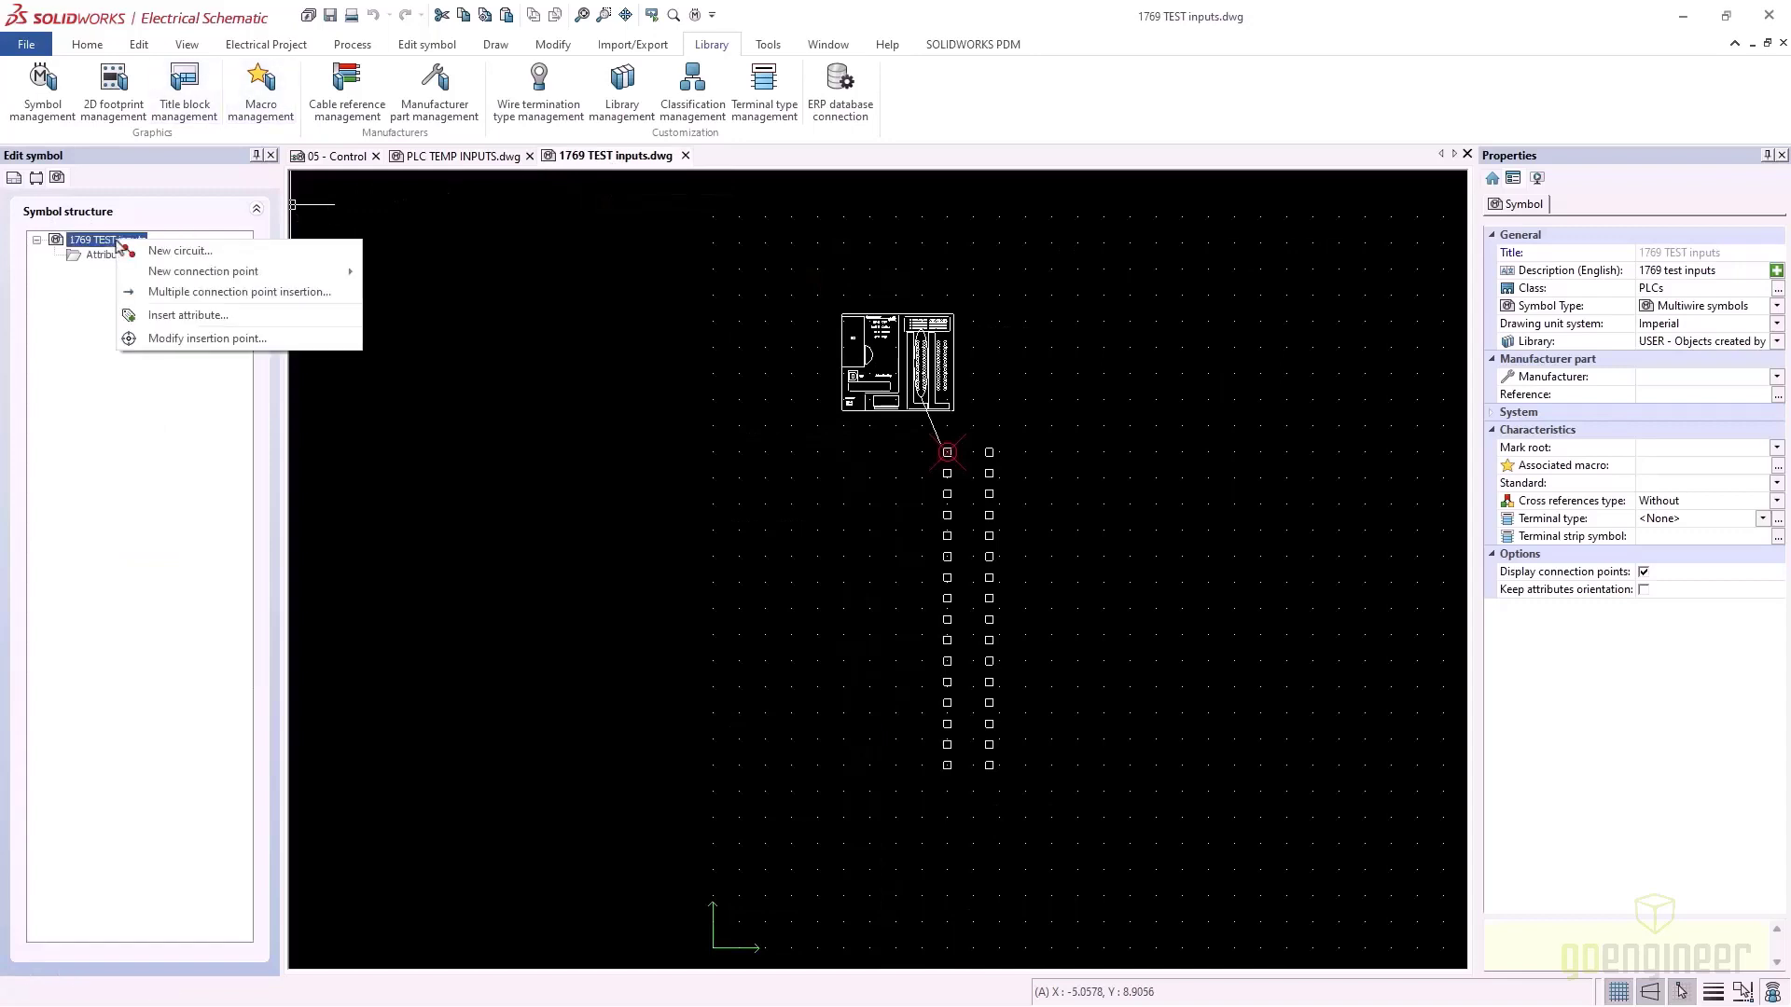
{"action": "left_click", "coordinate": [174, 252]}
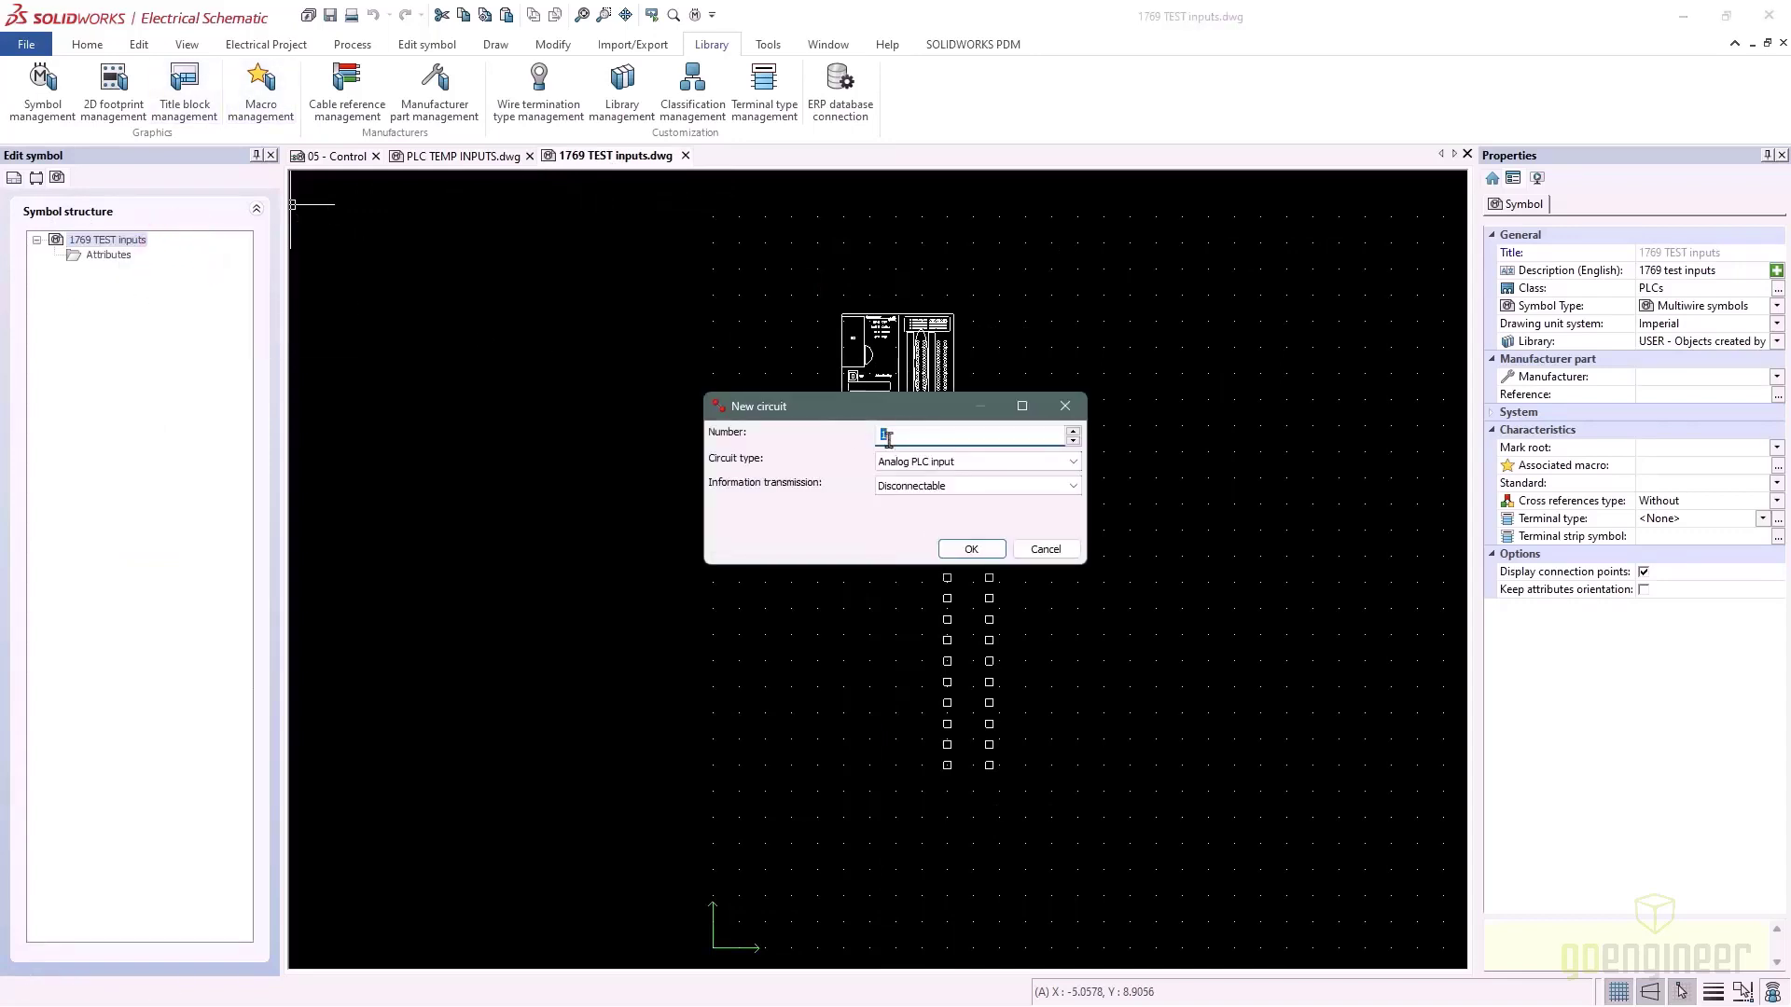
{"action": "left_click", "coordinate": [888, 437]}
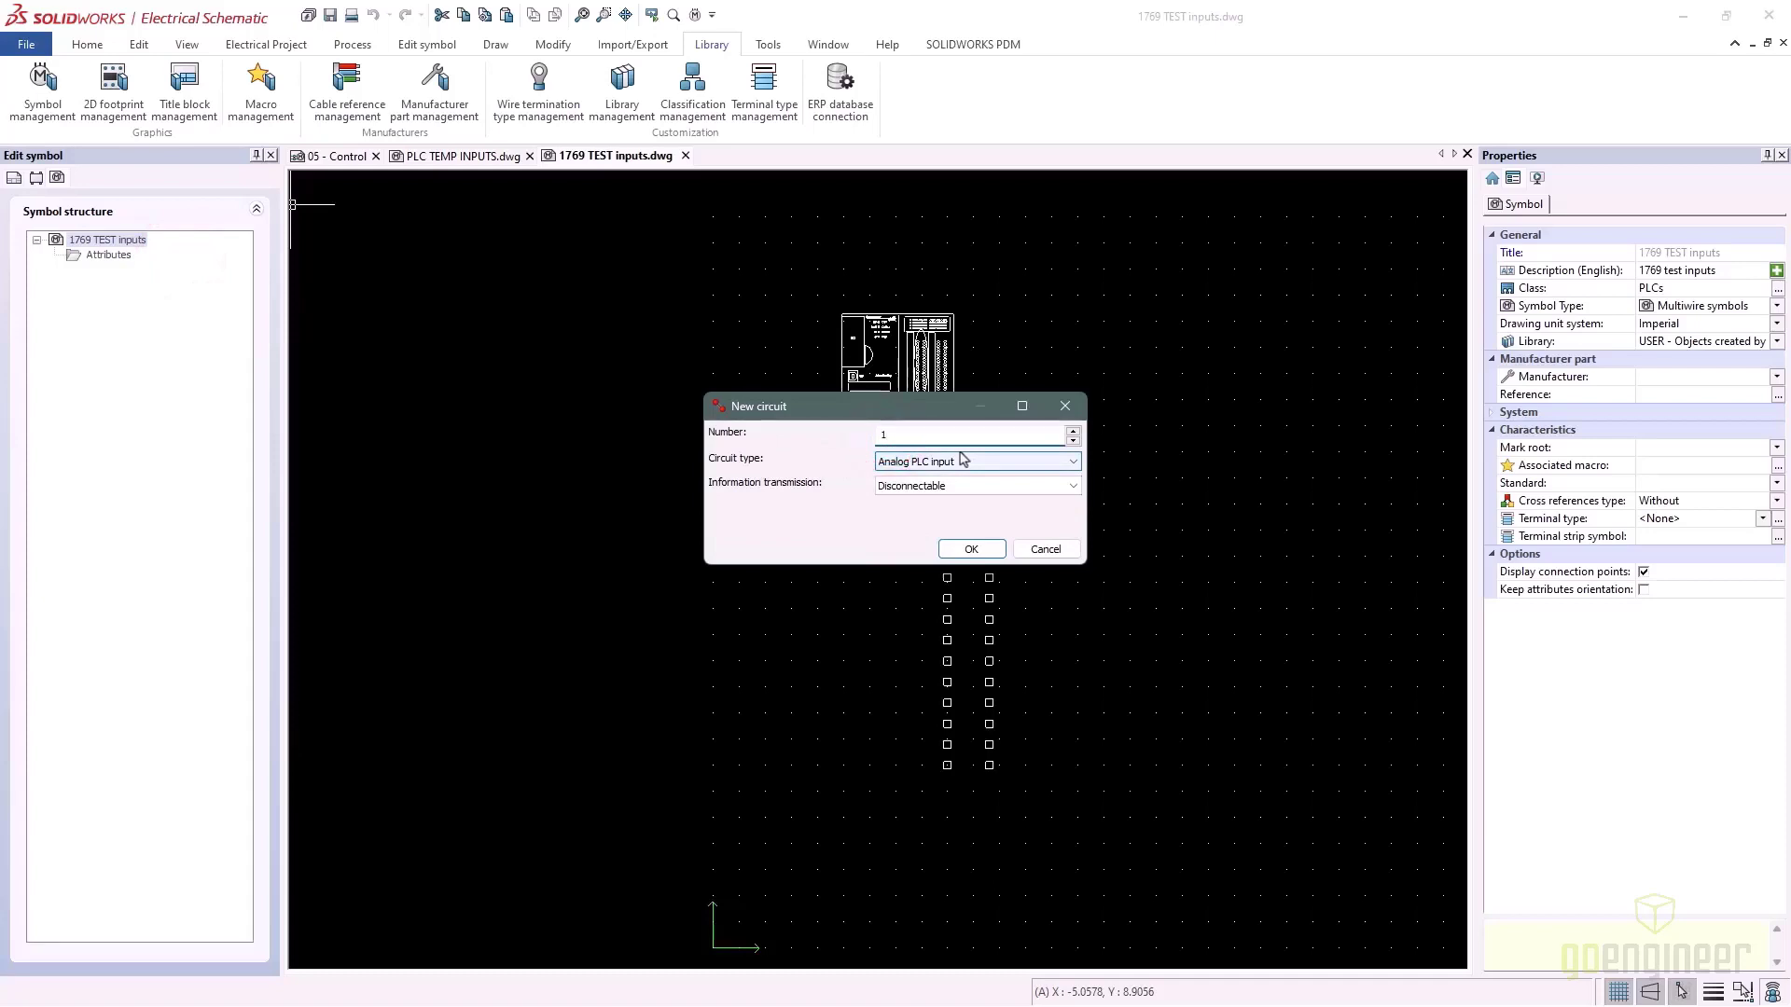
{"action": "left_click", "coordinate": [1068, 462]}
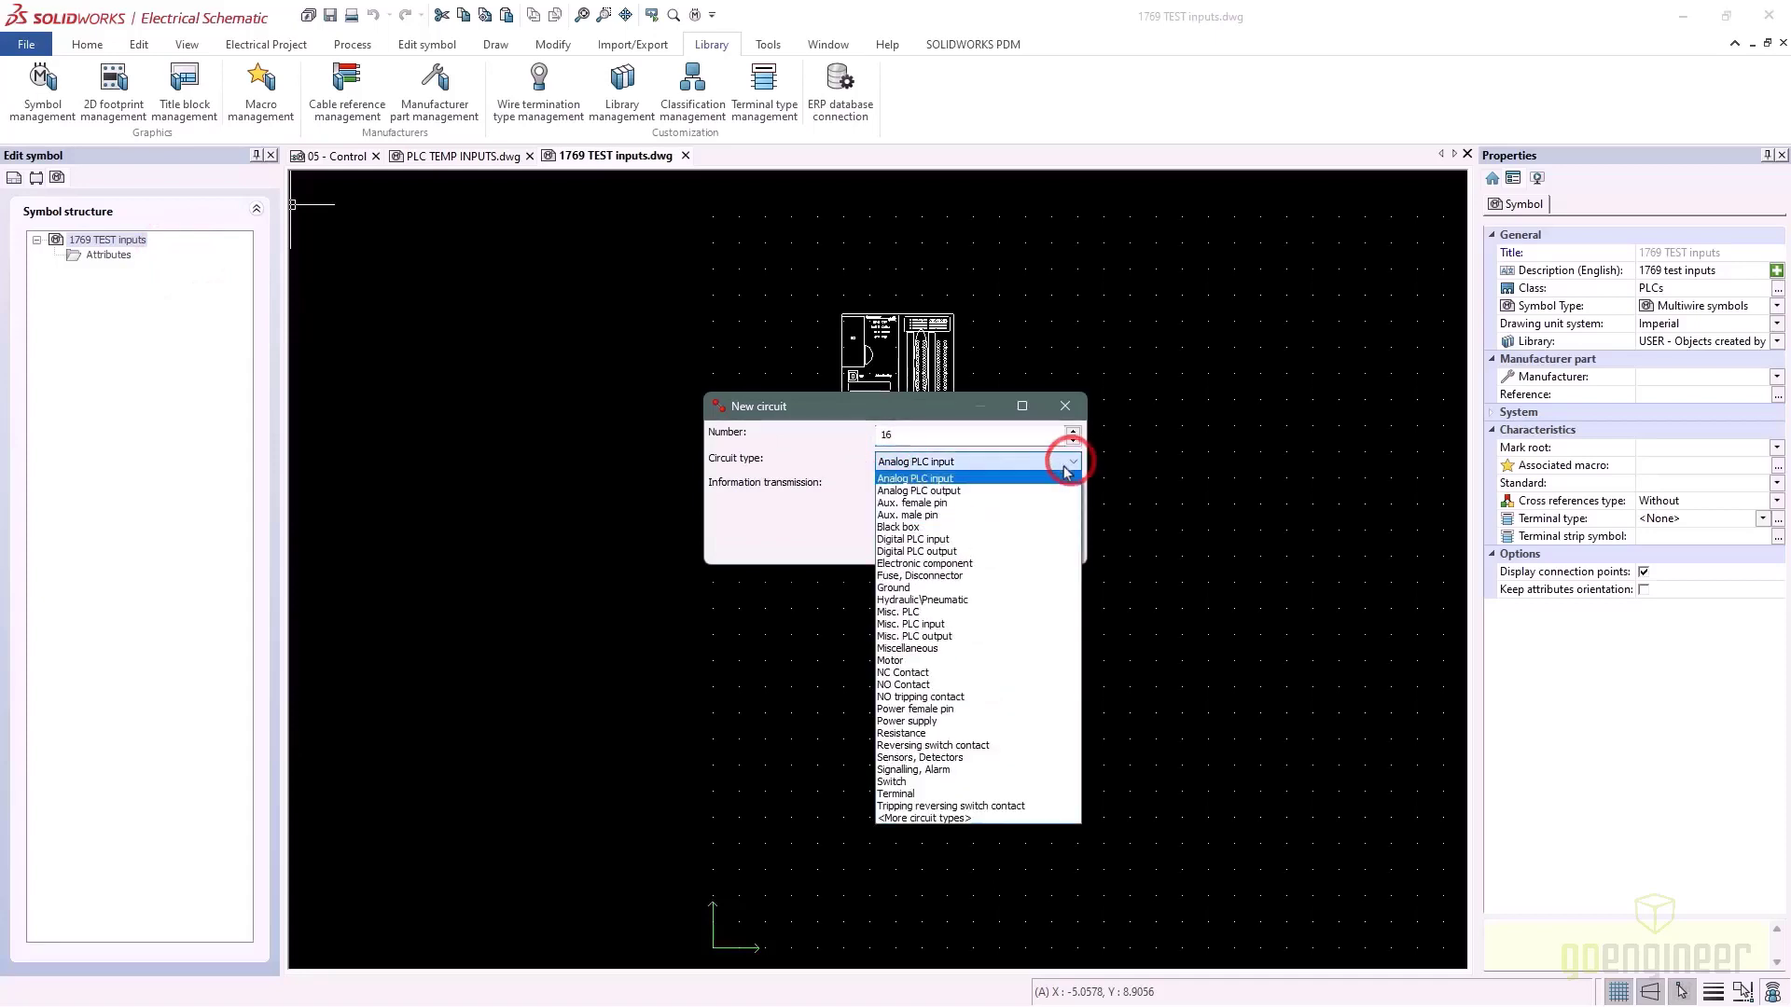
{"action": "left_click", "coordinate": [933, 539]}
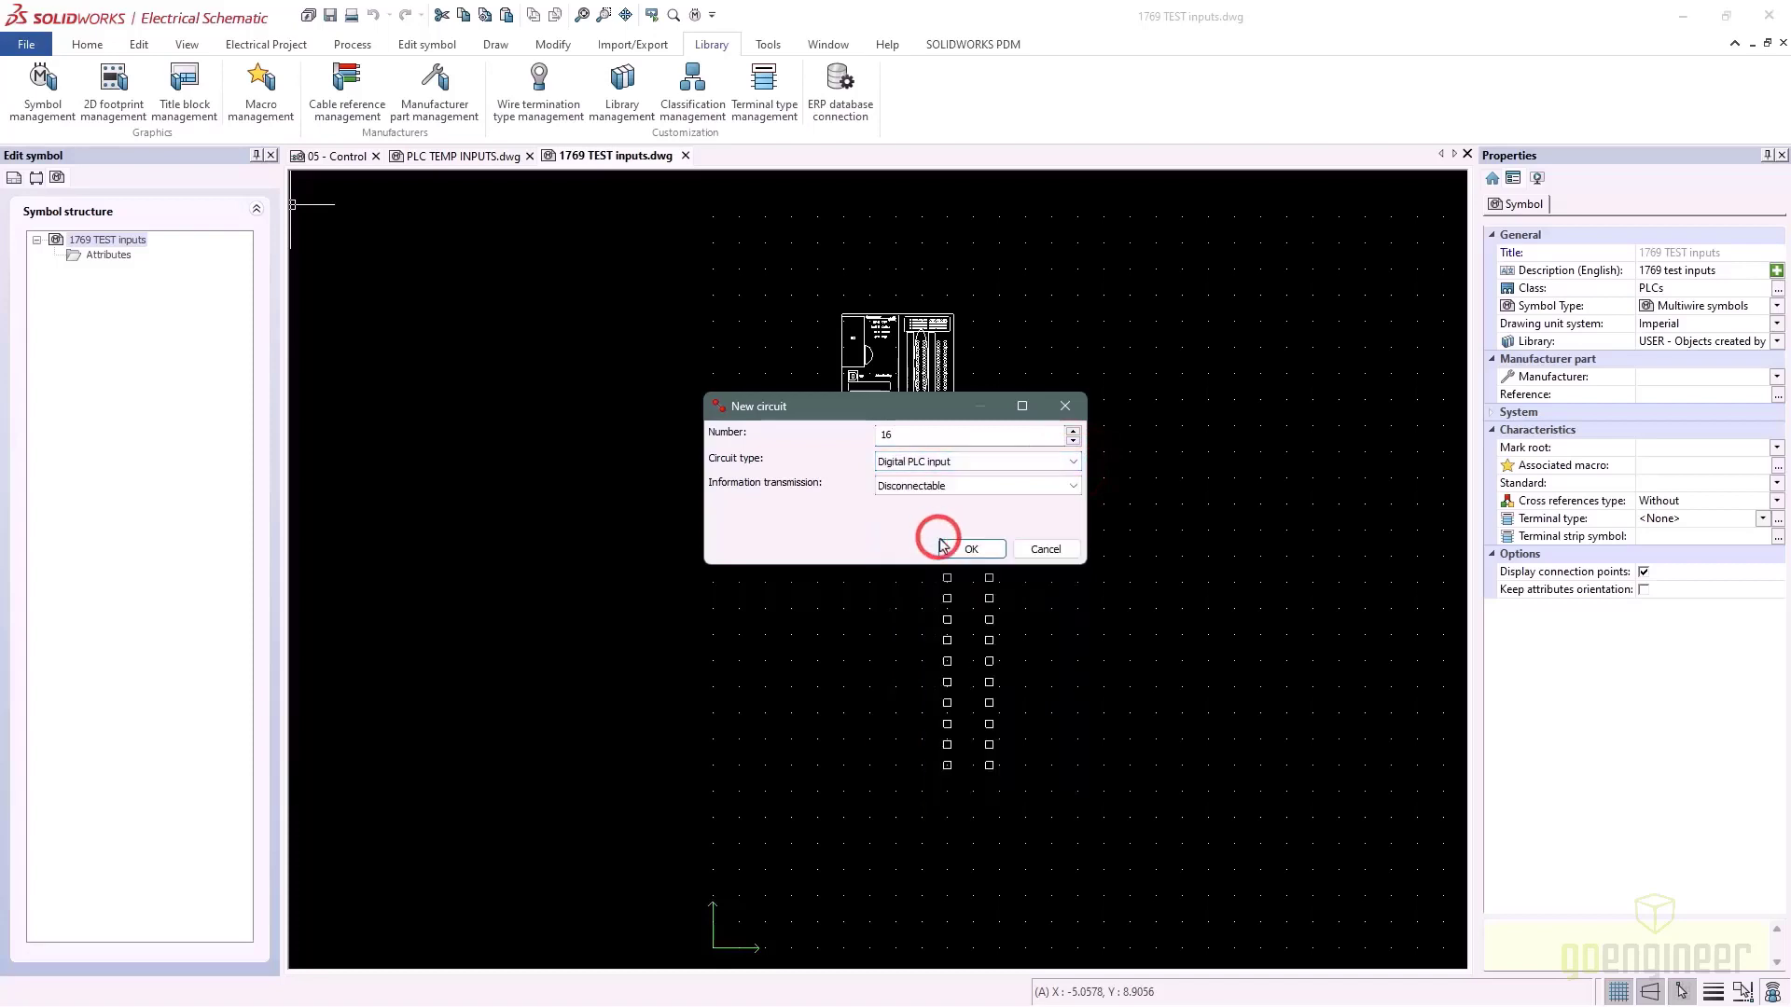
{"action": "left_click", "coordinate": [970, 550]}
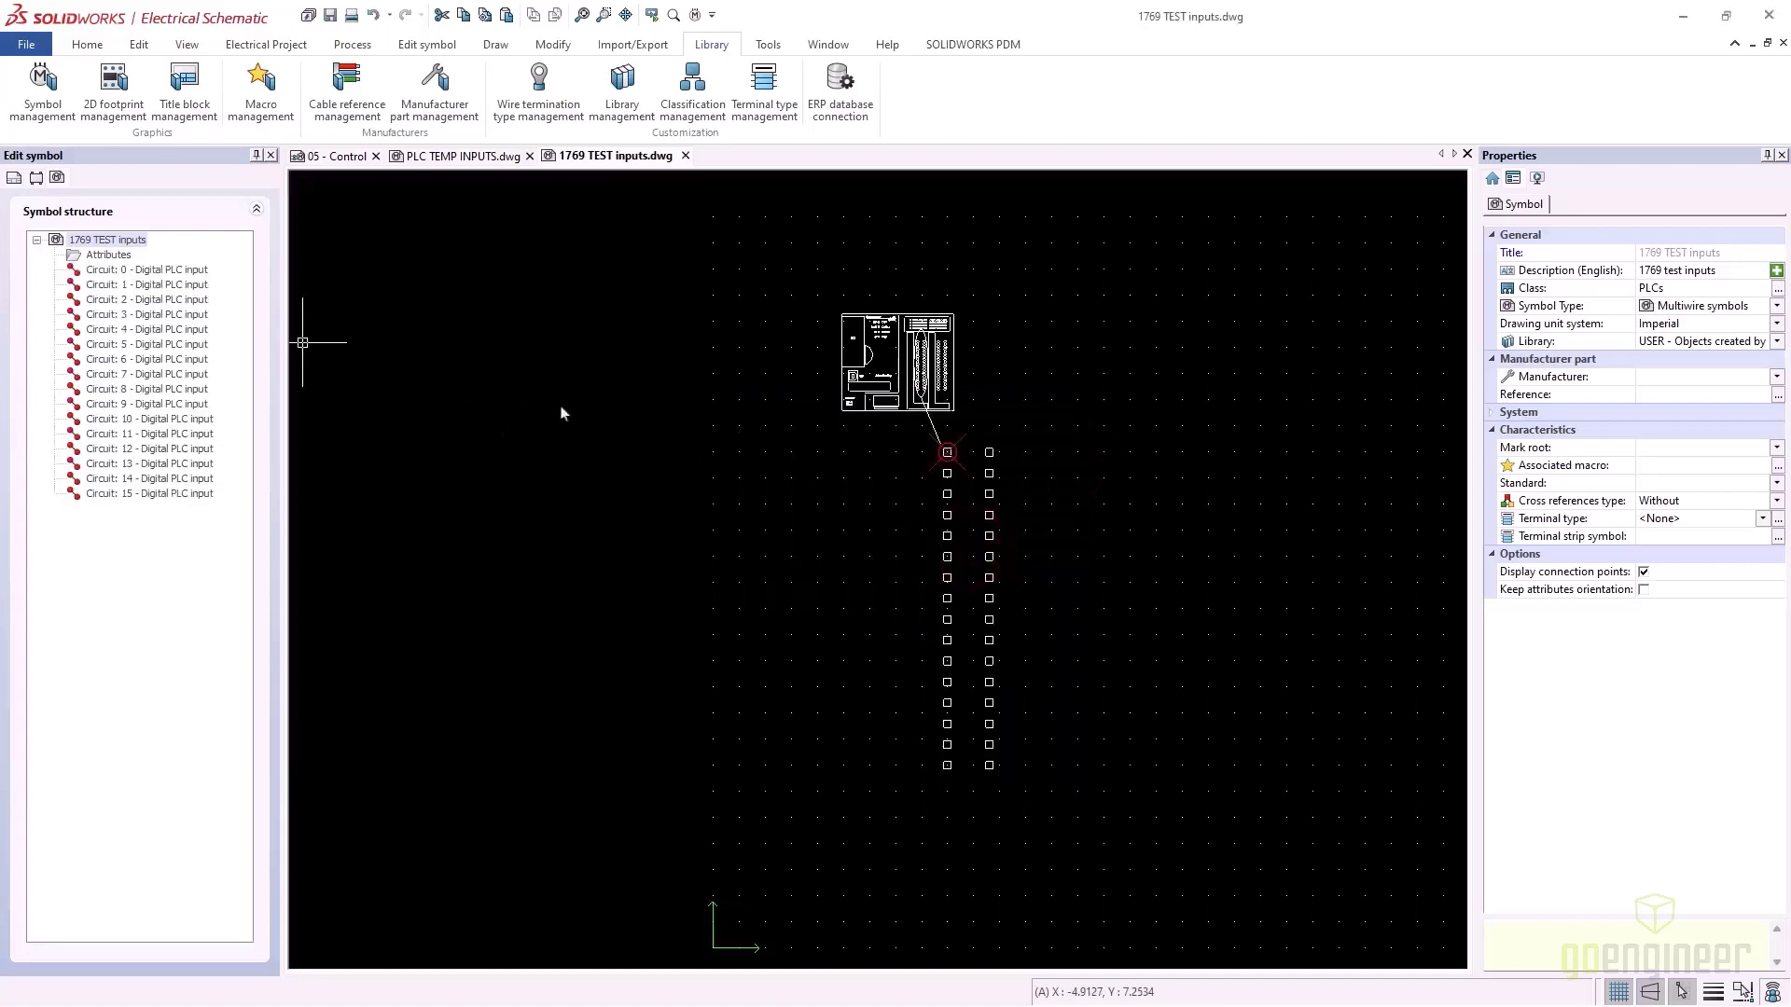
Add 2 Misc. PLC circuits to the 1769 TEST inputs symbol
{"action": "right_click", "coordinate": [97, 244]}
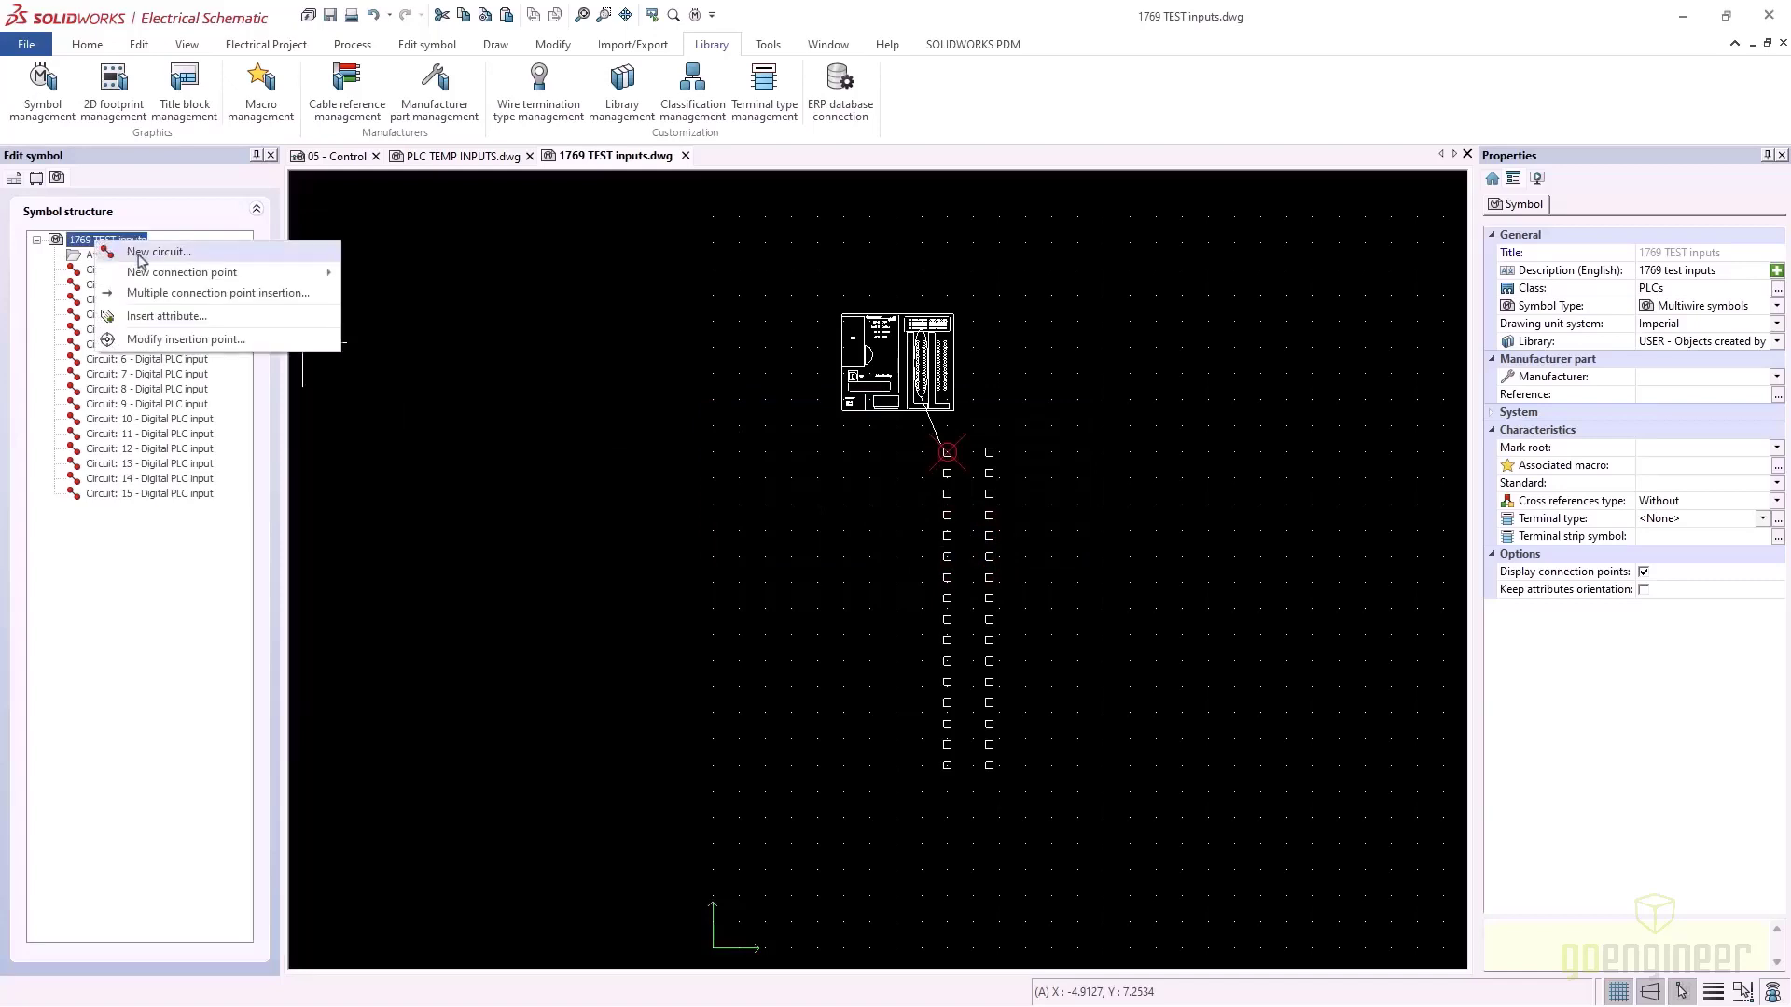
{"action": "left_click", "coordinate": [130, 255]}
{"action": "double_click", "coordinate": [893, 435]}
{"action": "type", "text": "2"}
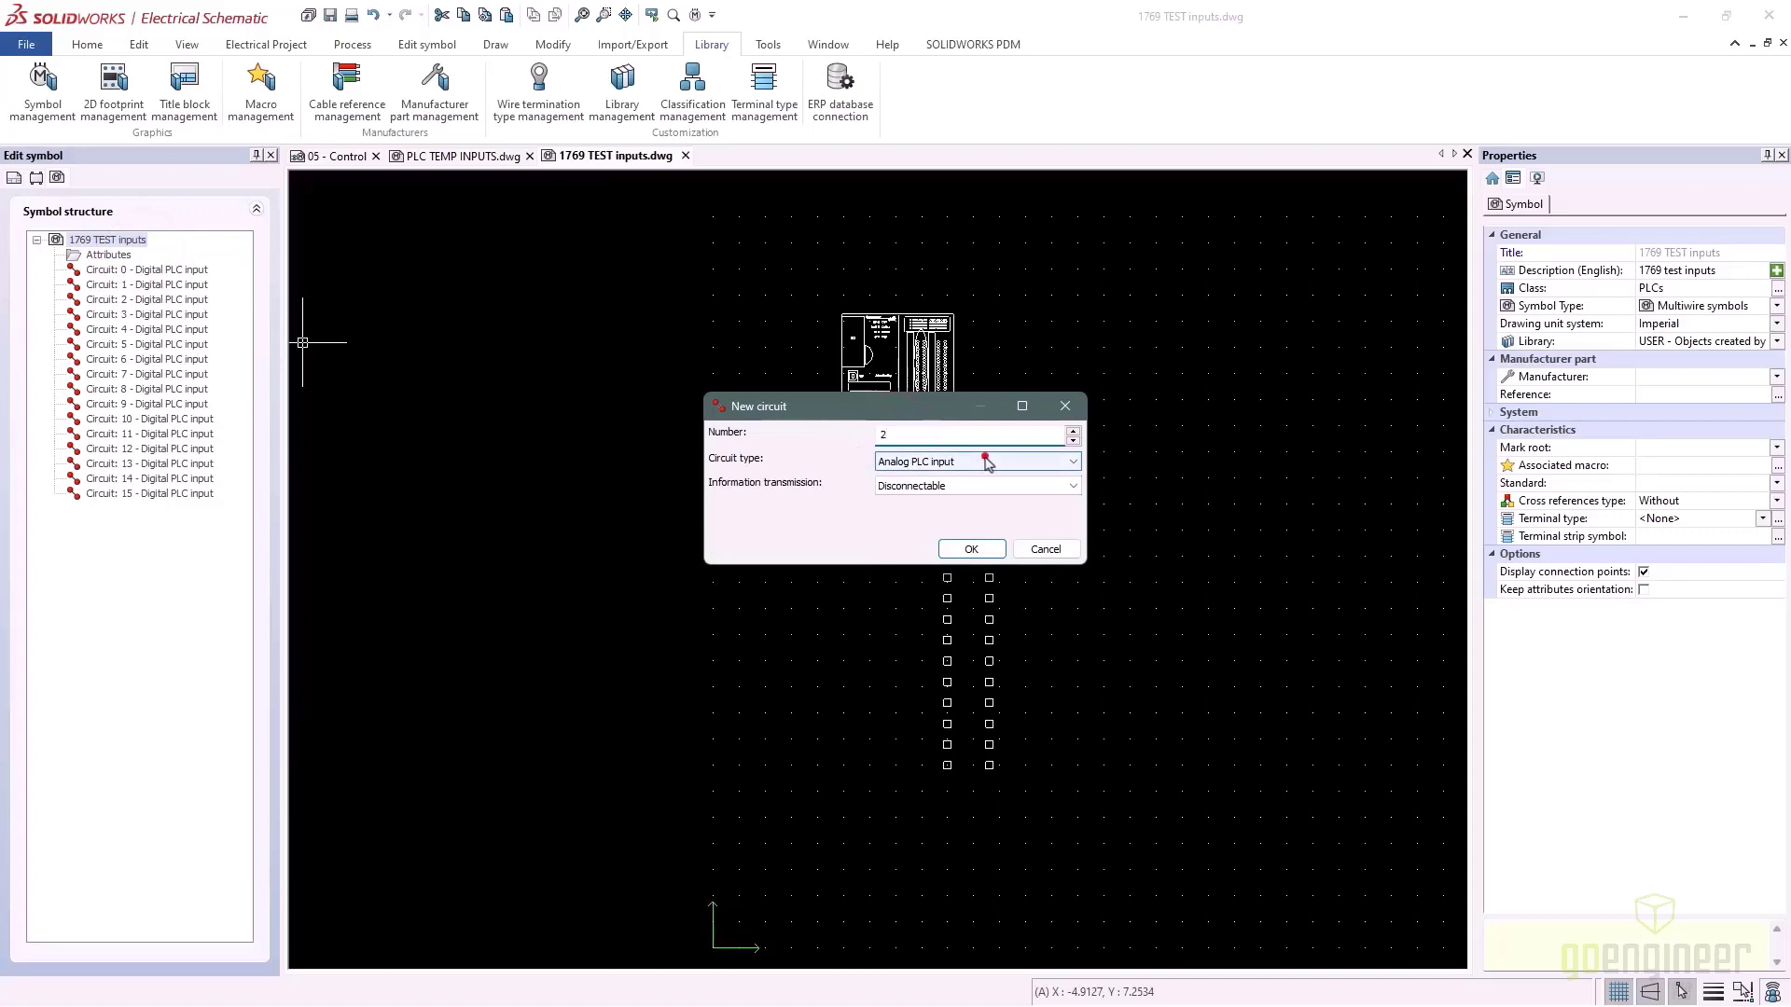
{"action": "left_click", "coordinate": [988, 463]}
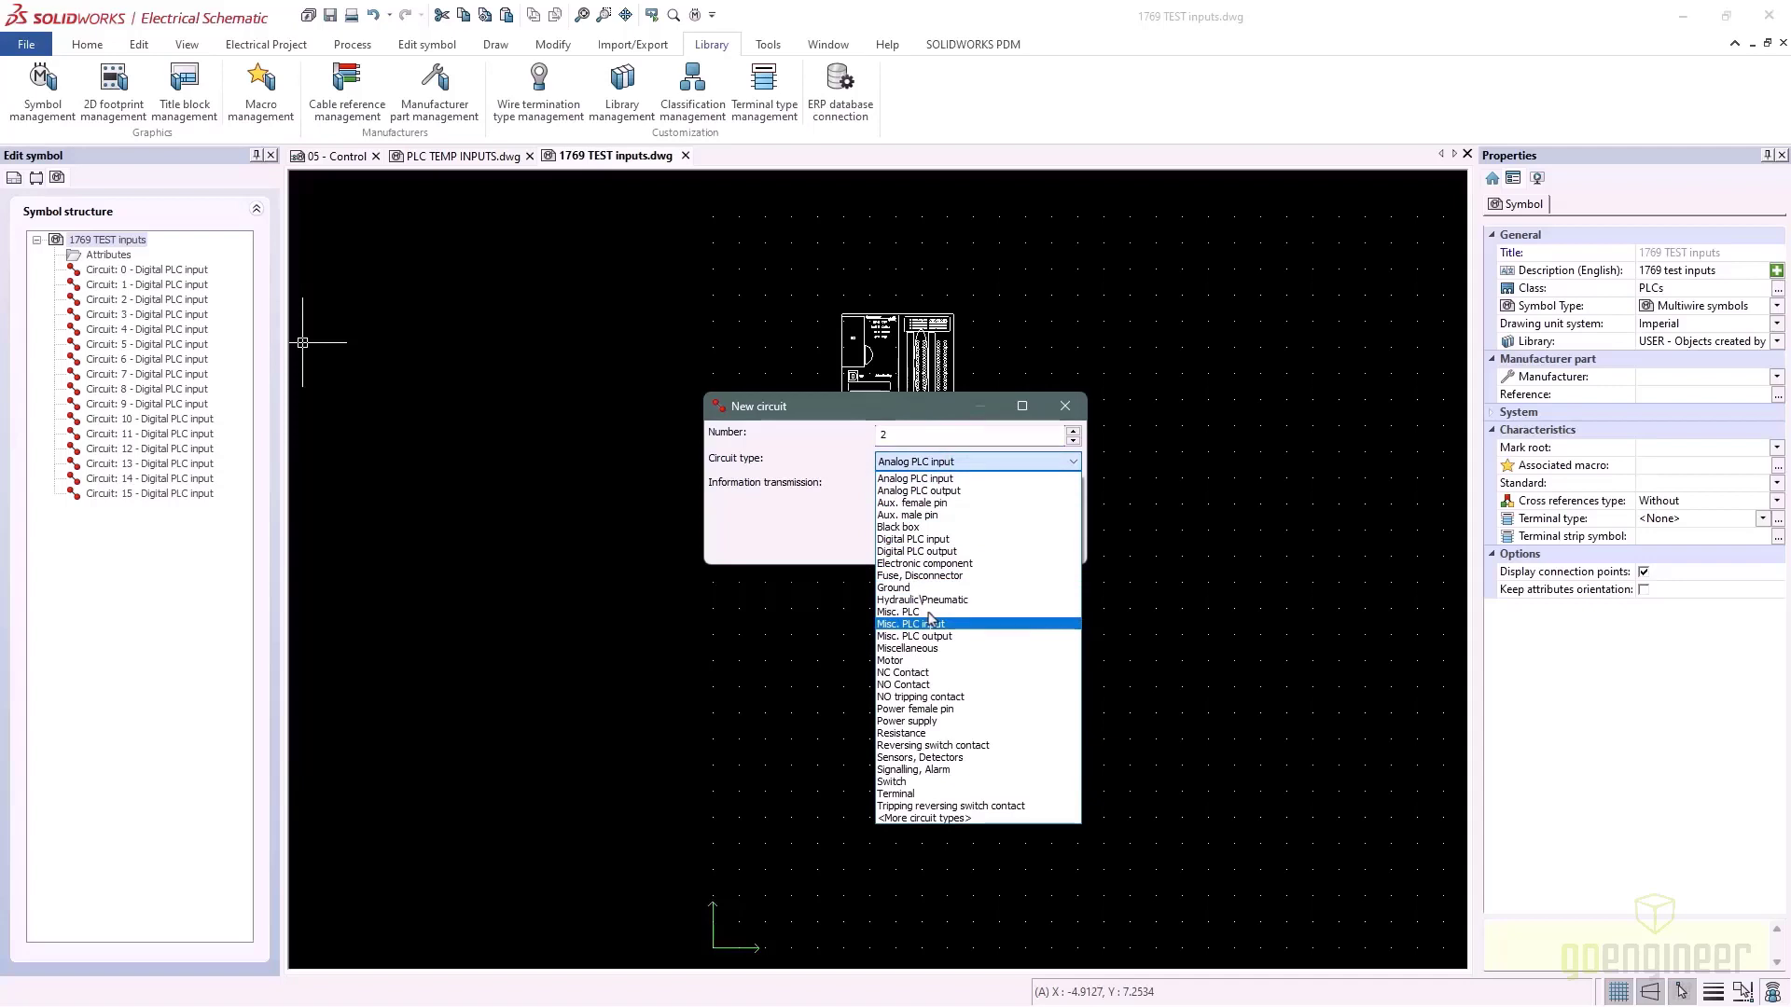
{"action": "left_click", "coordinate": [923, 612]}
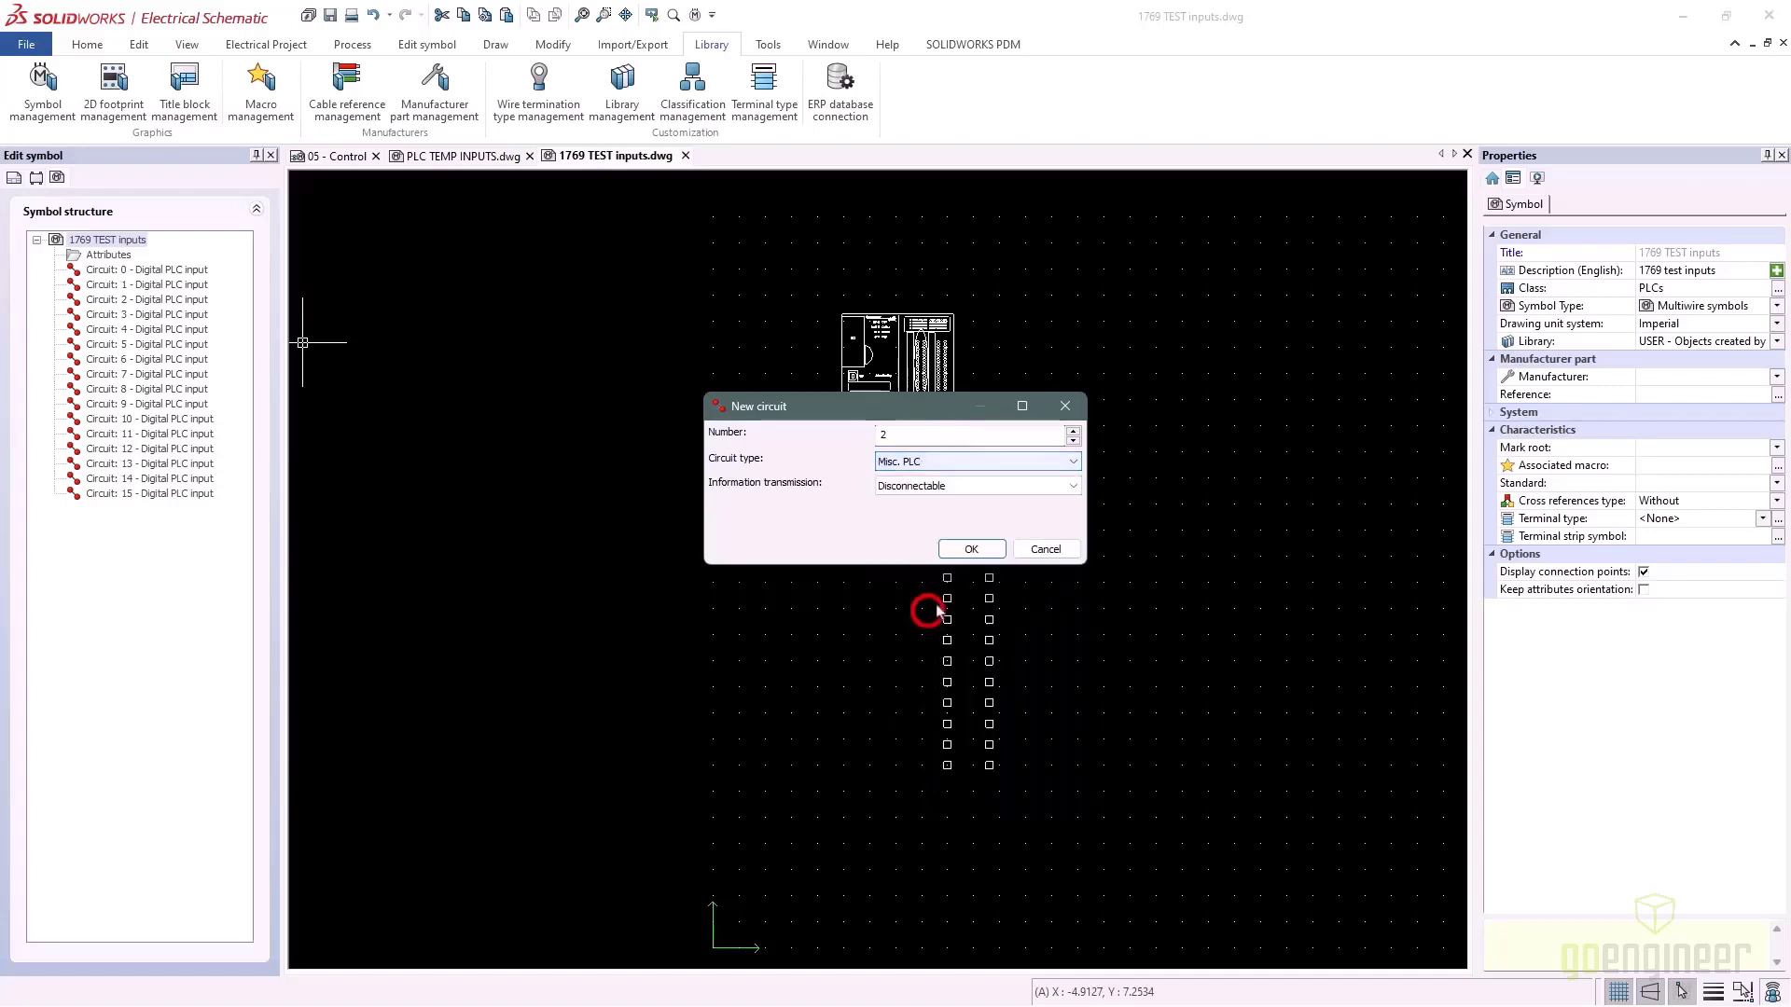
{"action": "left_click", "coordinate": [981, 550]}
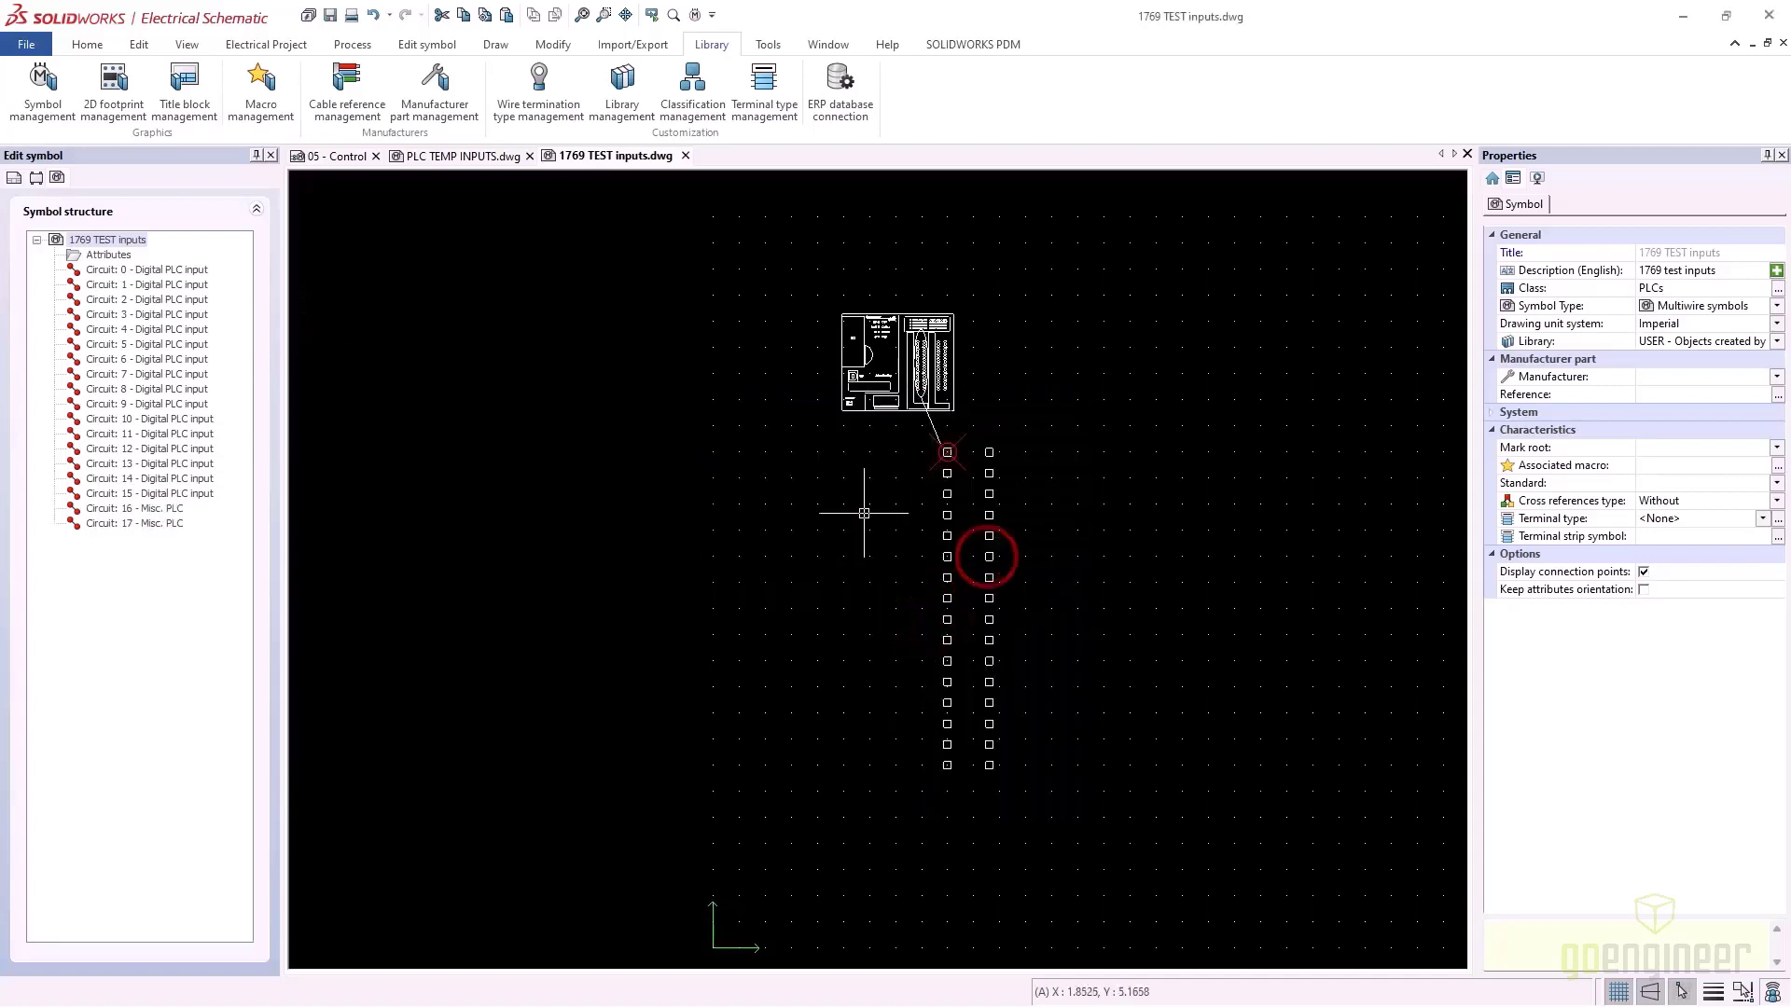
{"action": "left_click", "coordinate": [473, 157]}
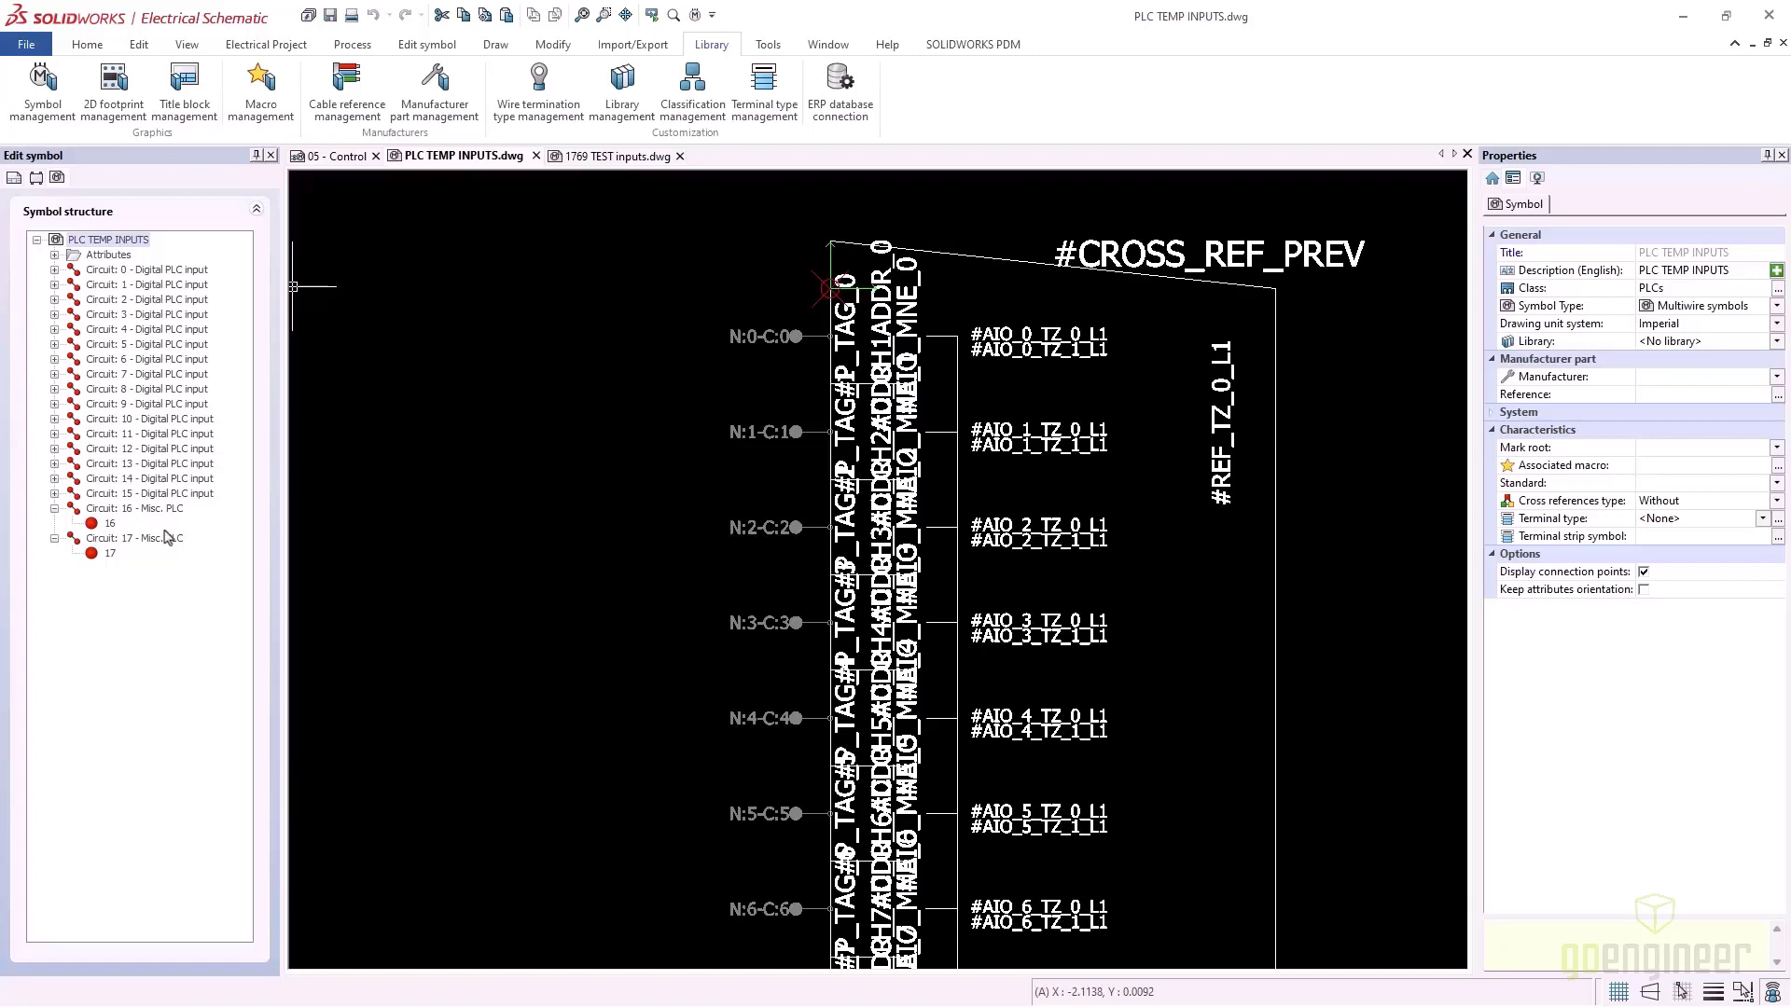
{"action": "left_click", "coordinate": [612, 156]}
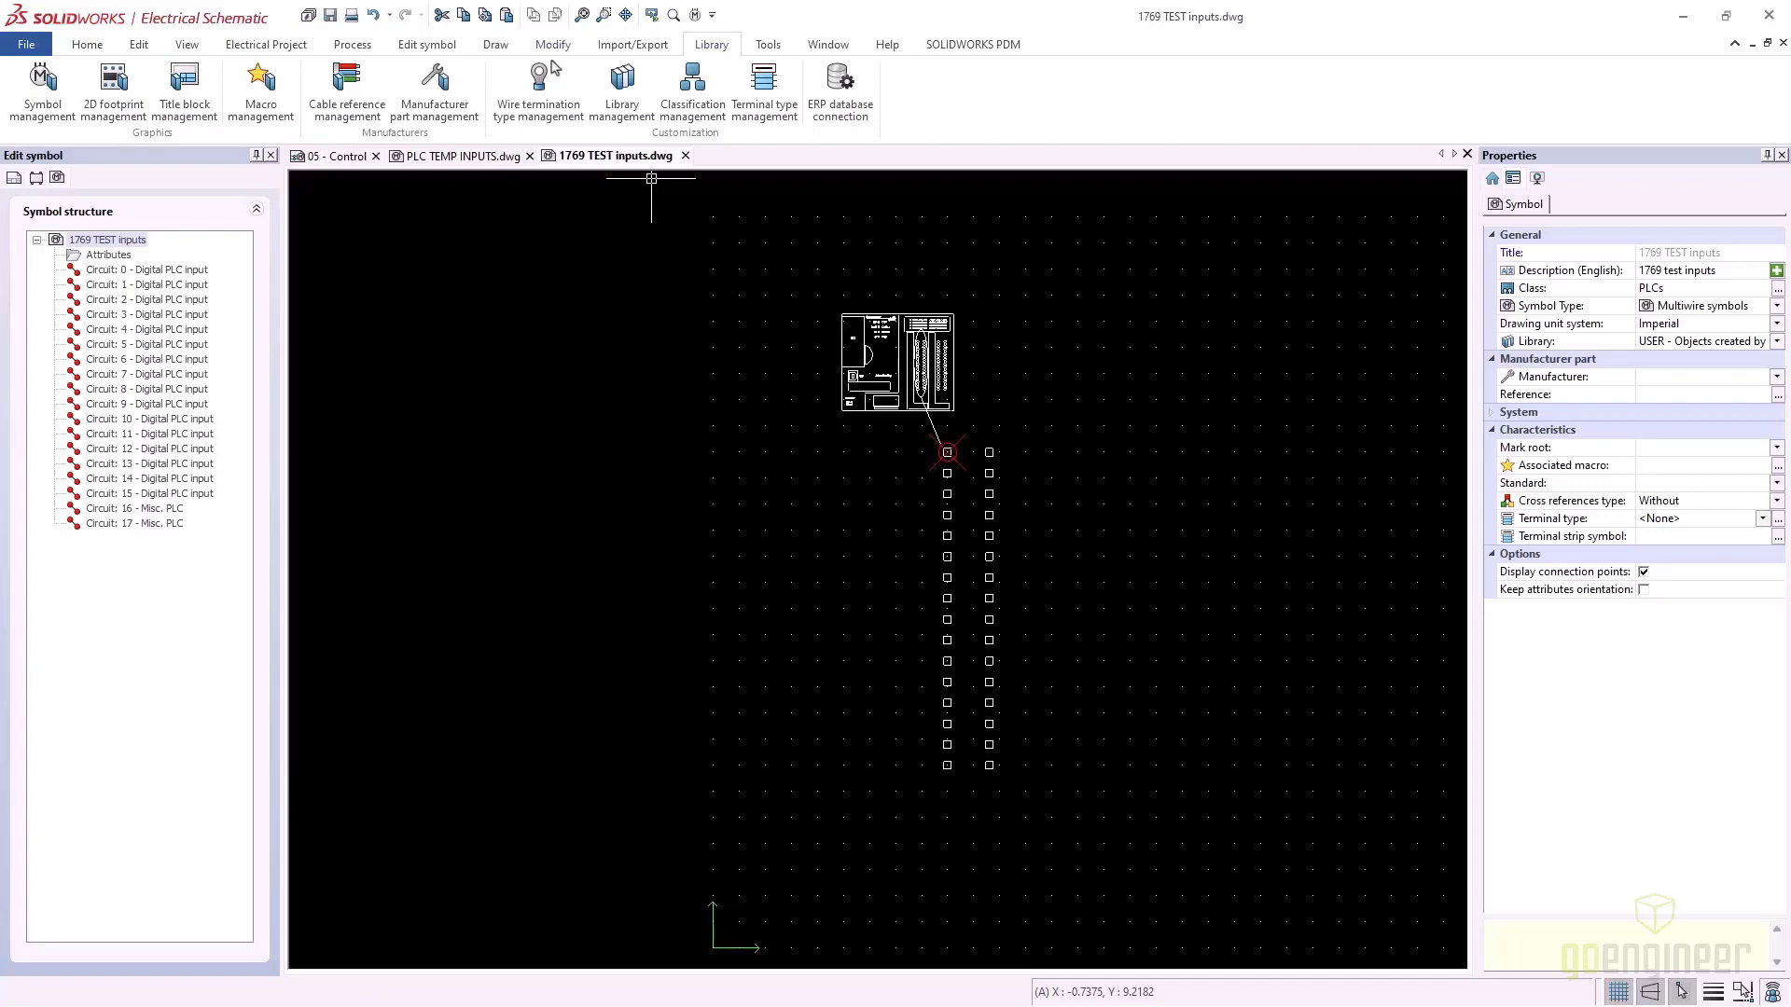
{"action": "key", "text": "alt+Tab"}
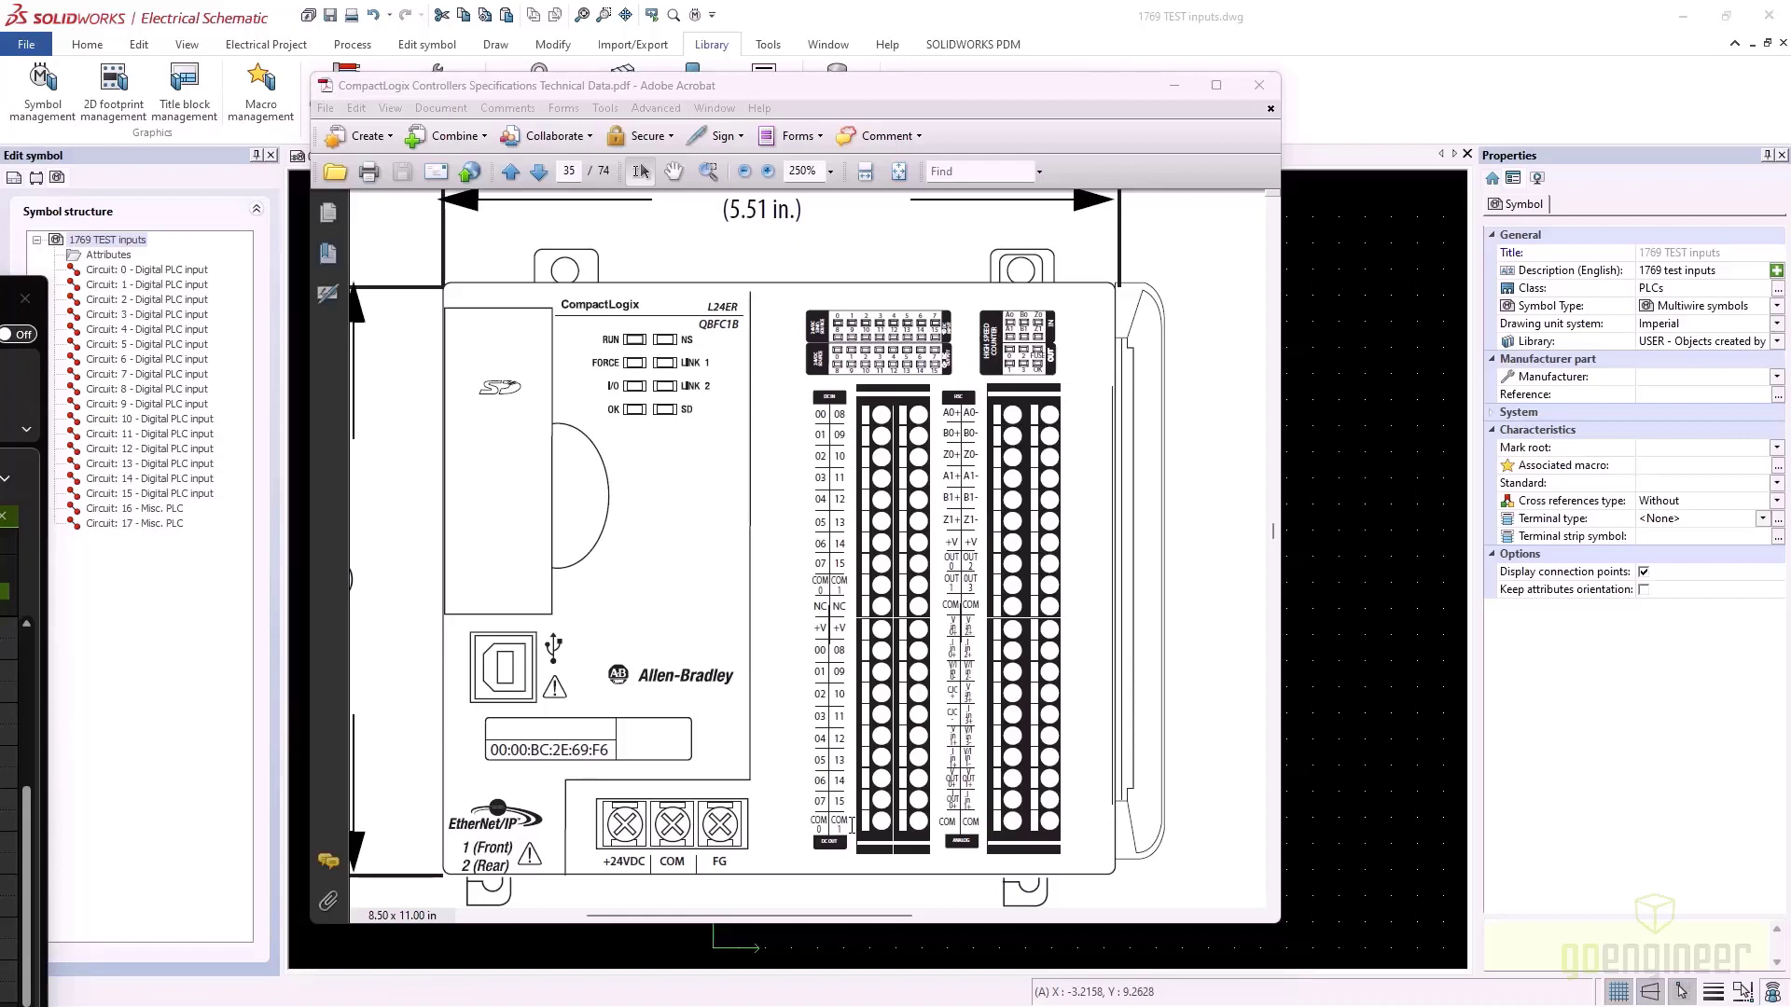
{"action": "left_click", "coordinate": [1178, 85]}
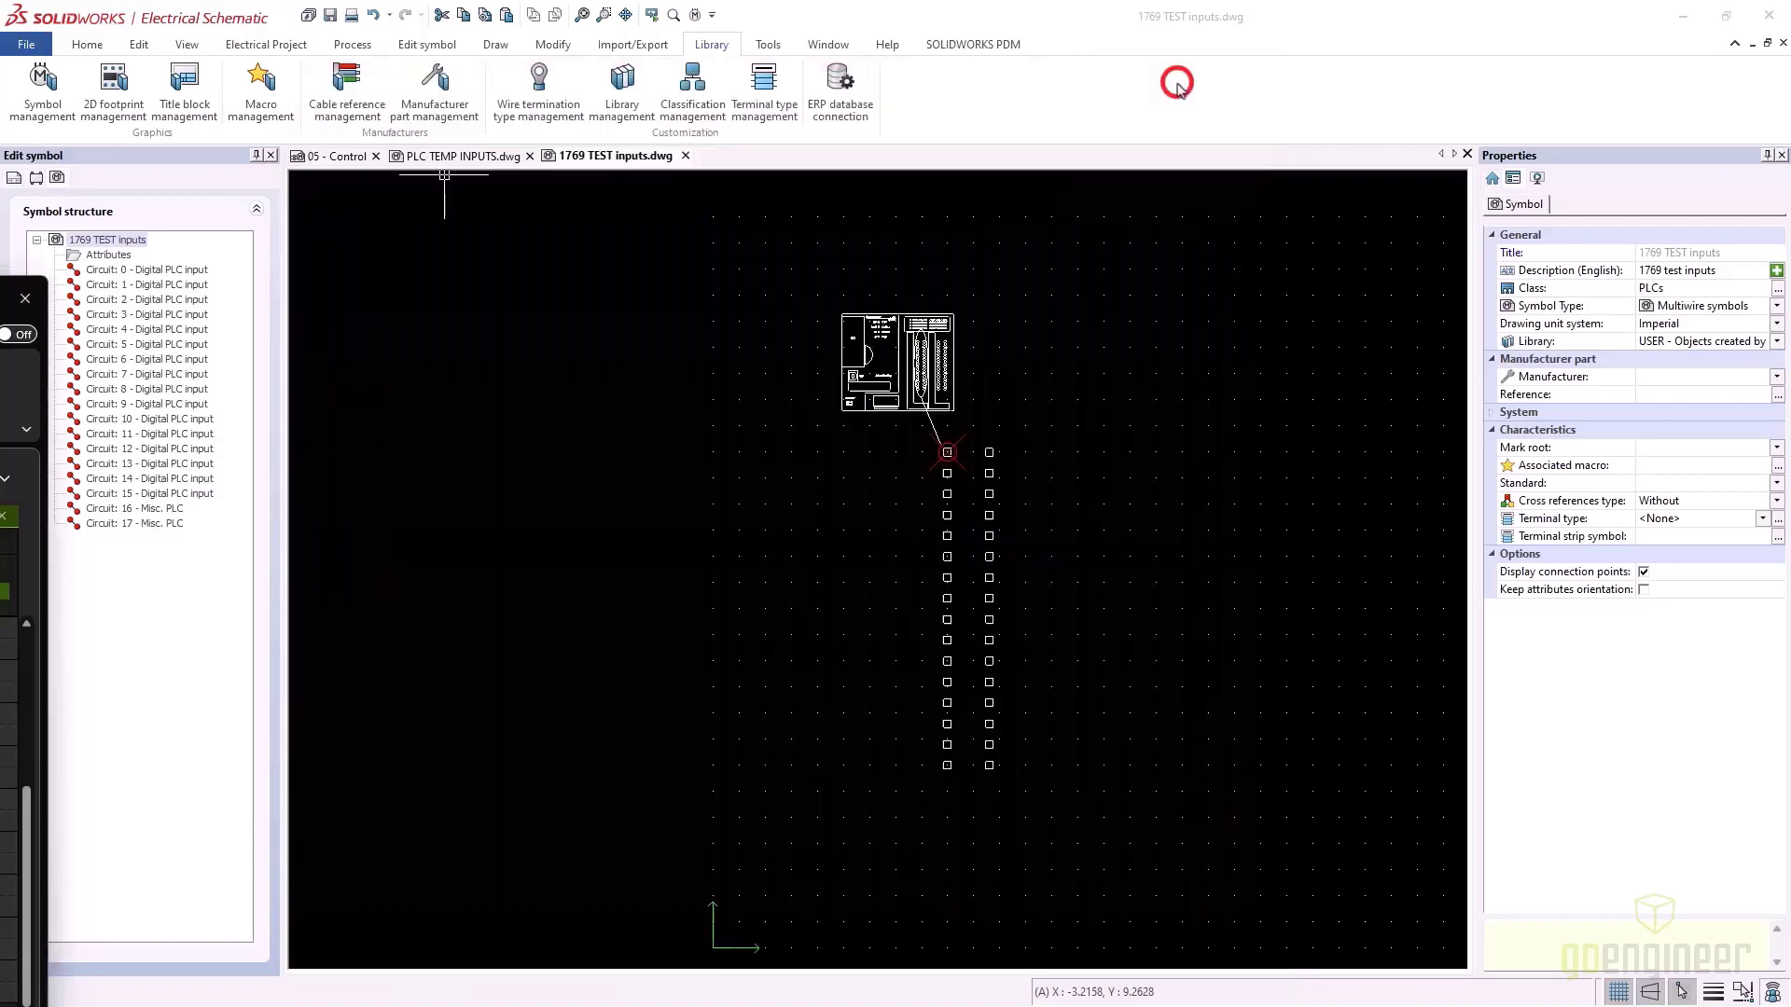
Place an undefined connection point for circuit 0 on the top-left pin
{"action": "right_click", "coordinate": [168, 269]}
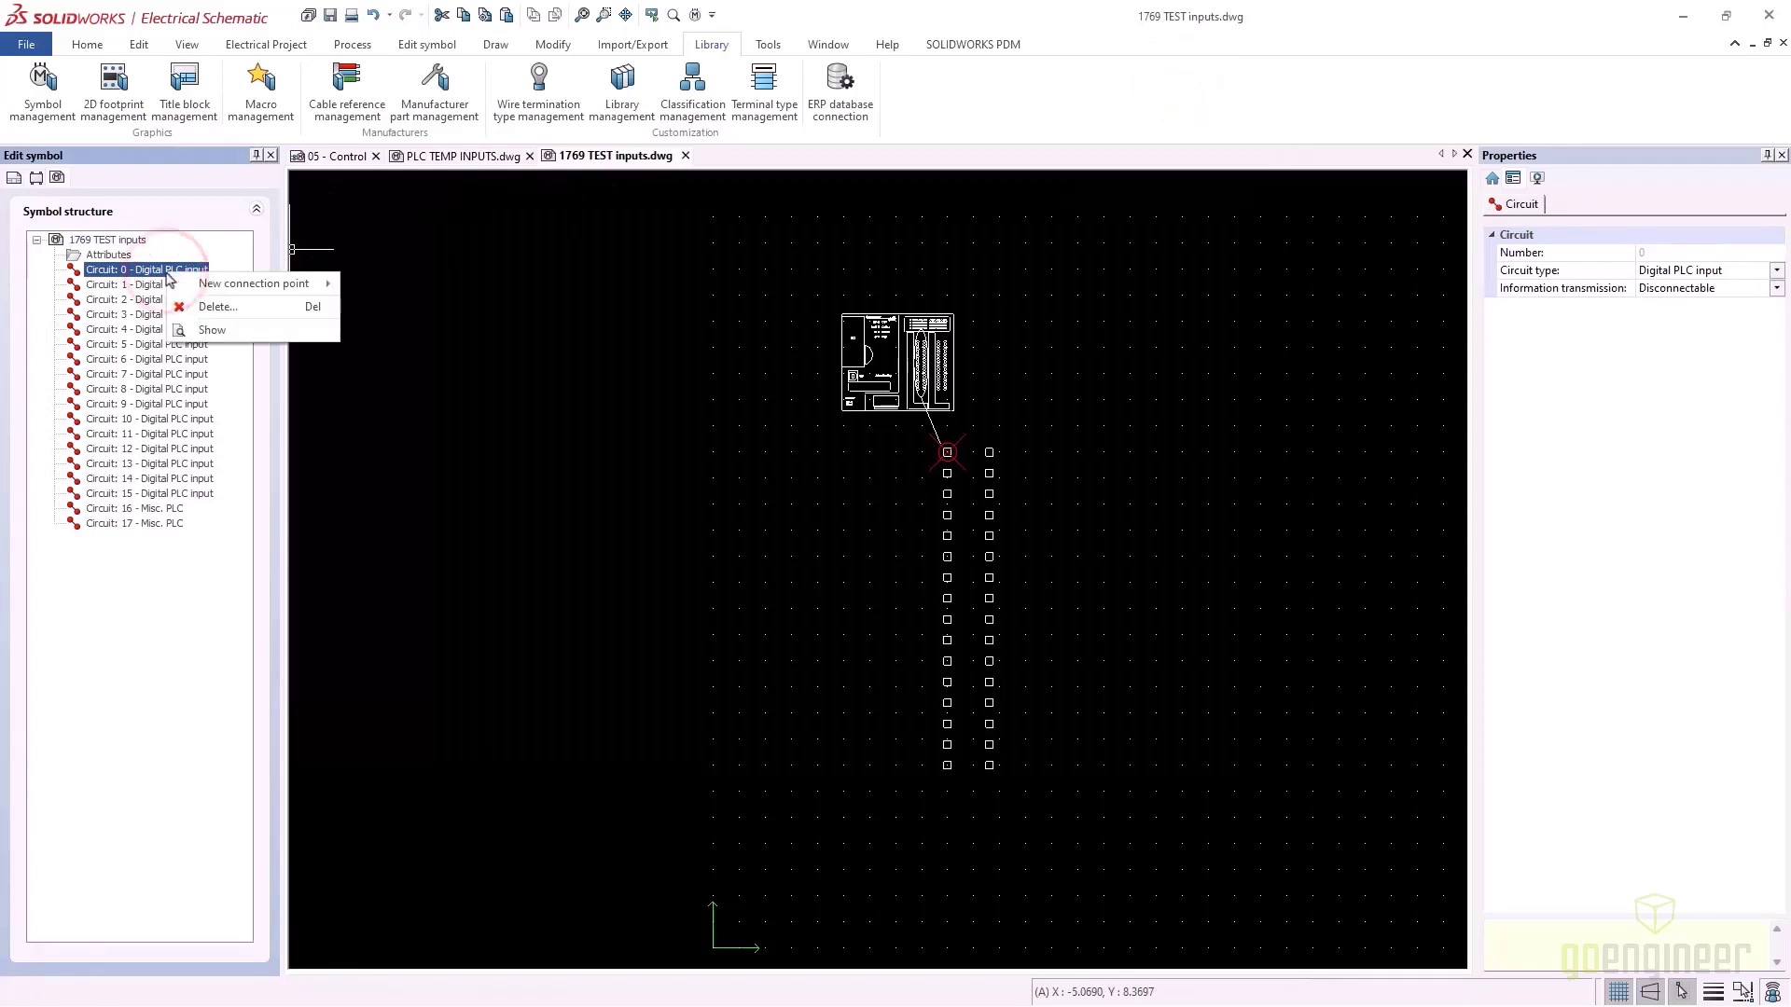
{"action": "left_click", "coordinate": [207, 284]}
{"action": "left_click", "coordinate": [403, 284]}
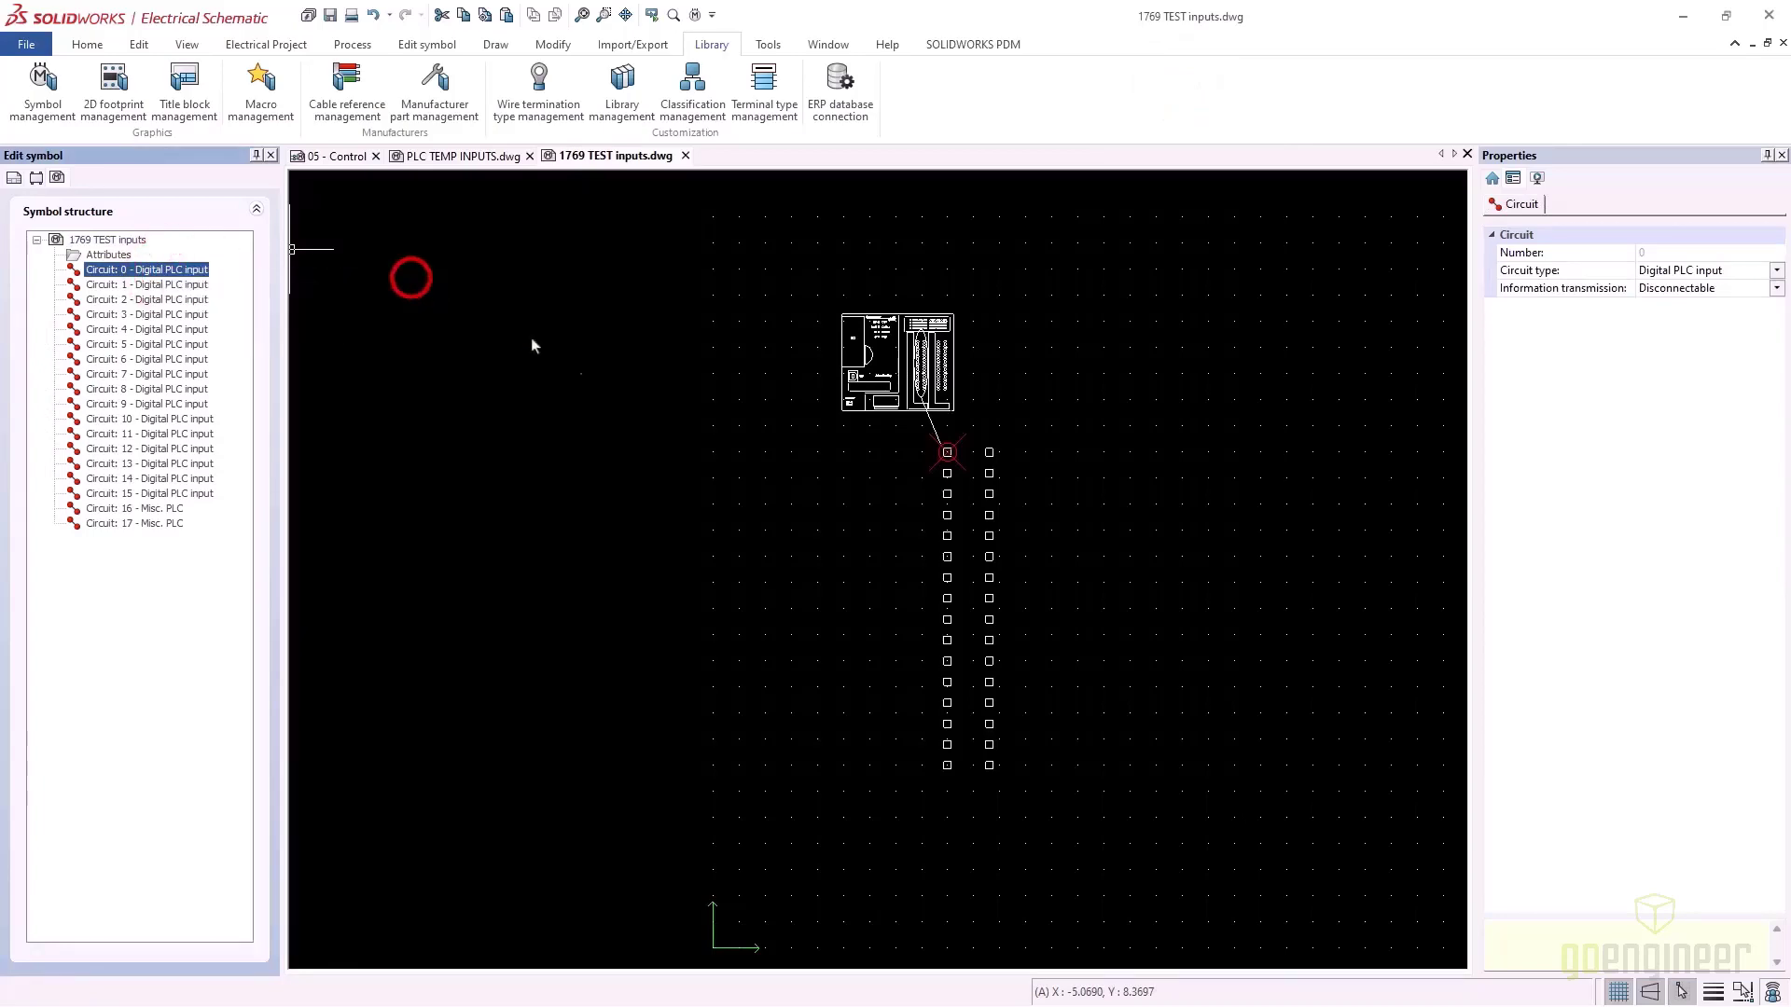
{"action": "scroll", "coordinate": [947, 454], "scroll_direction": "up", "scroll_amount": 5}
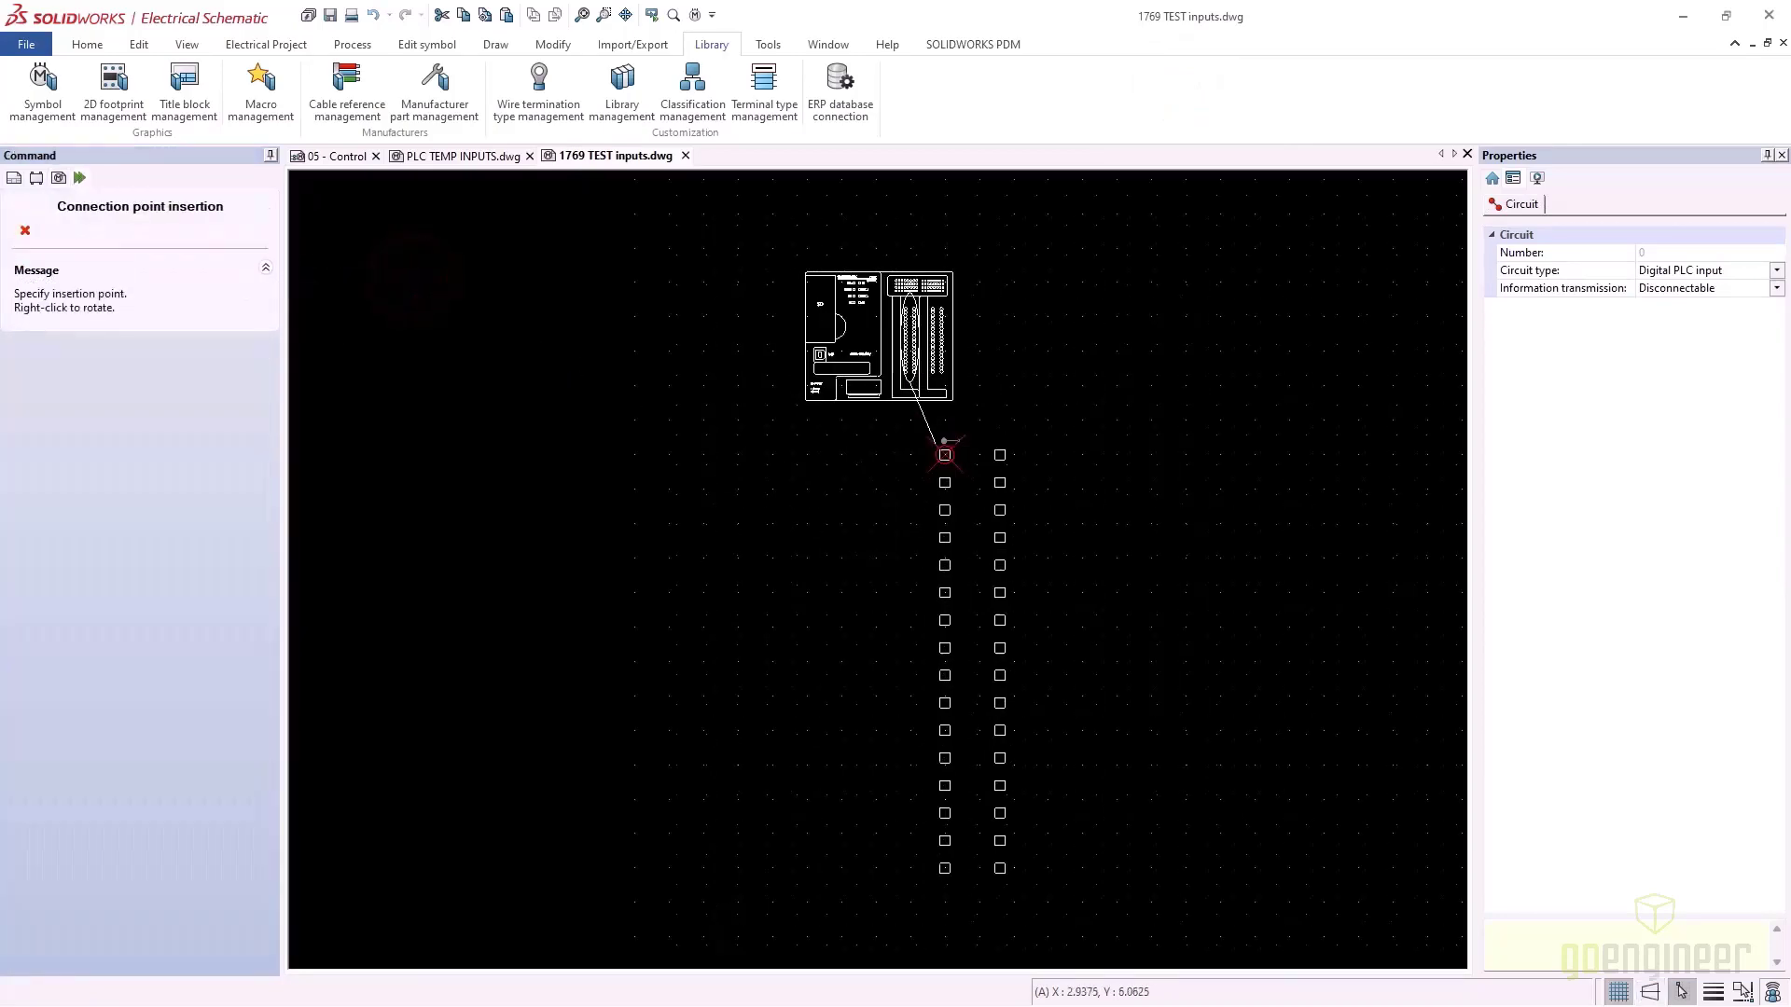
{"action": "left_click", "coordinate": [947, 454]}
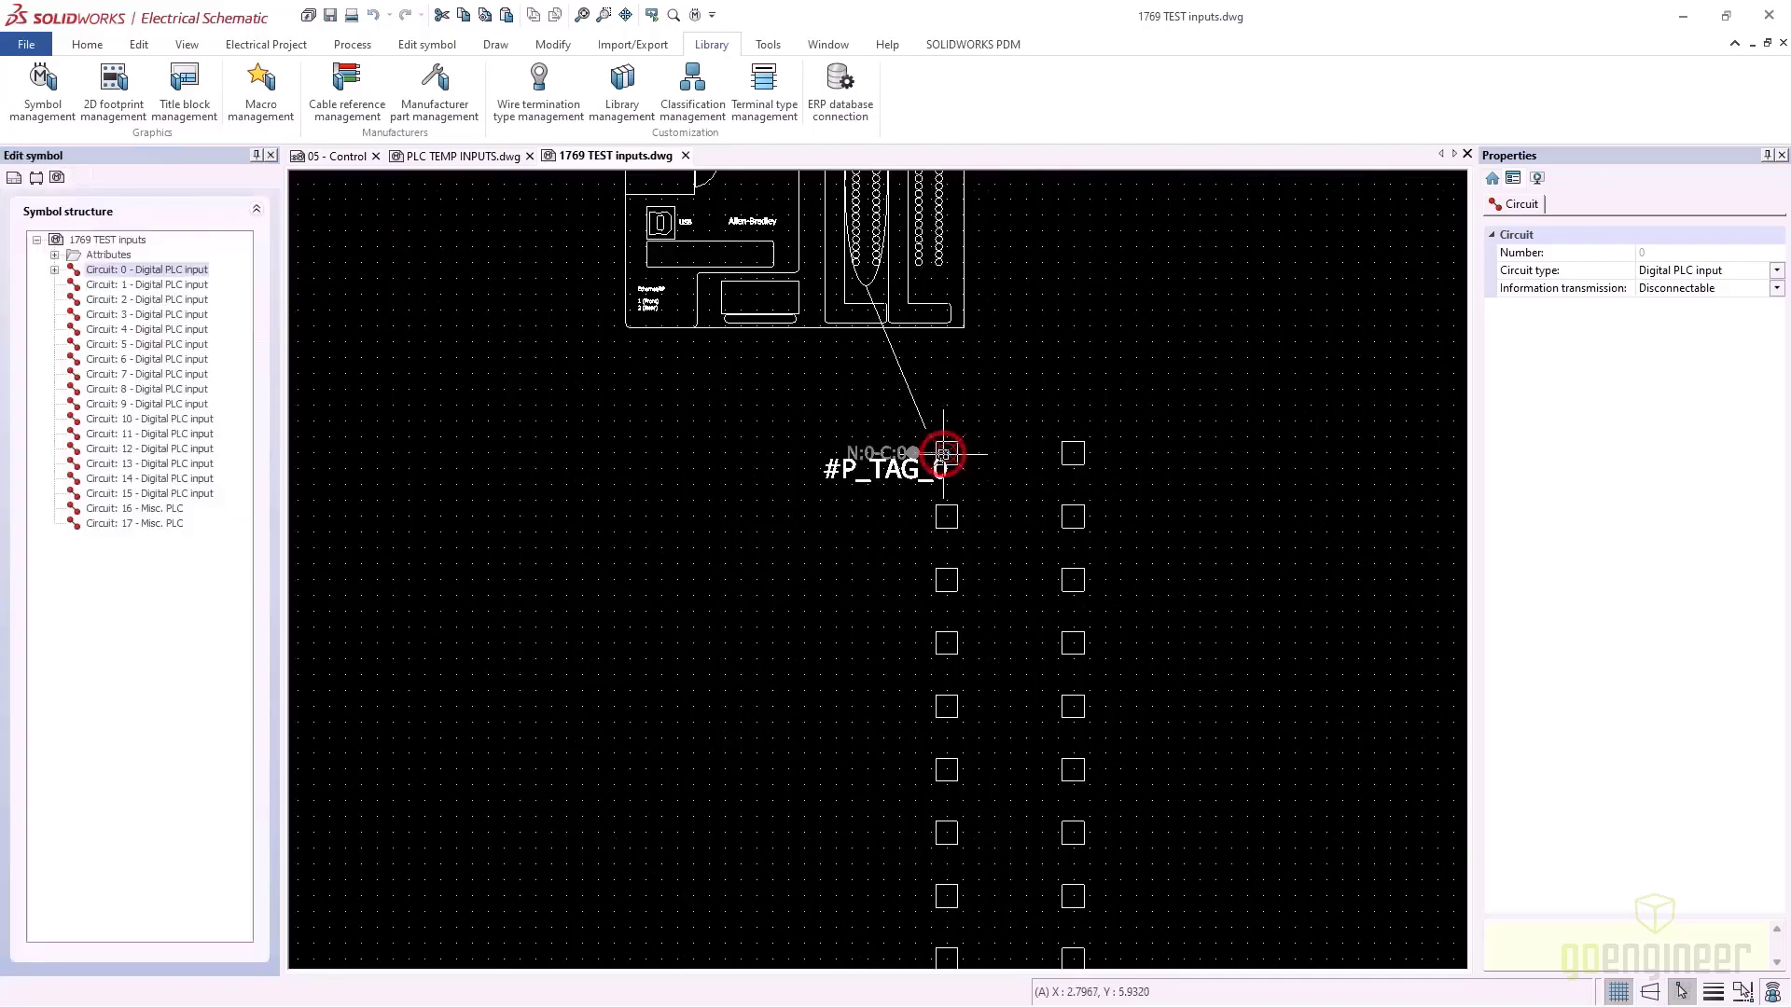
Place connection points for circuit 1 on the second left pin and circuit 8 atop the right column
{"action": "left_click", "coordinate": [180, 285]}
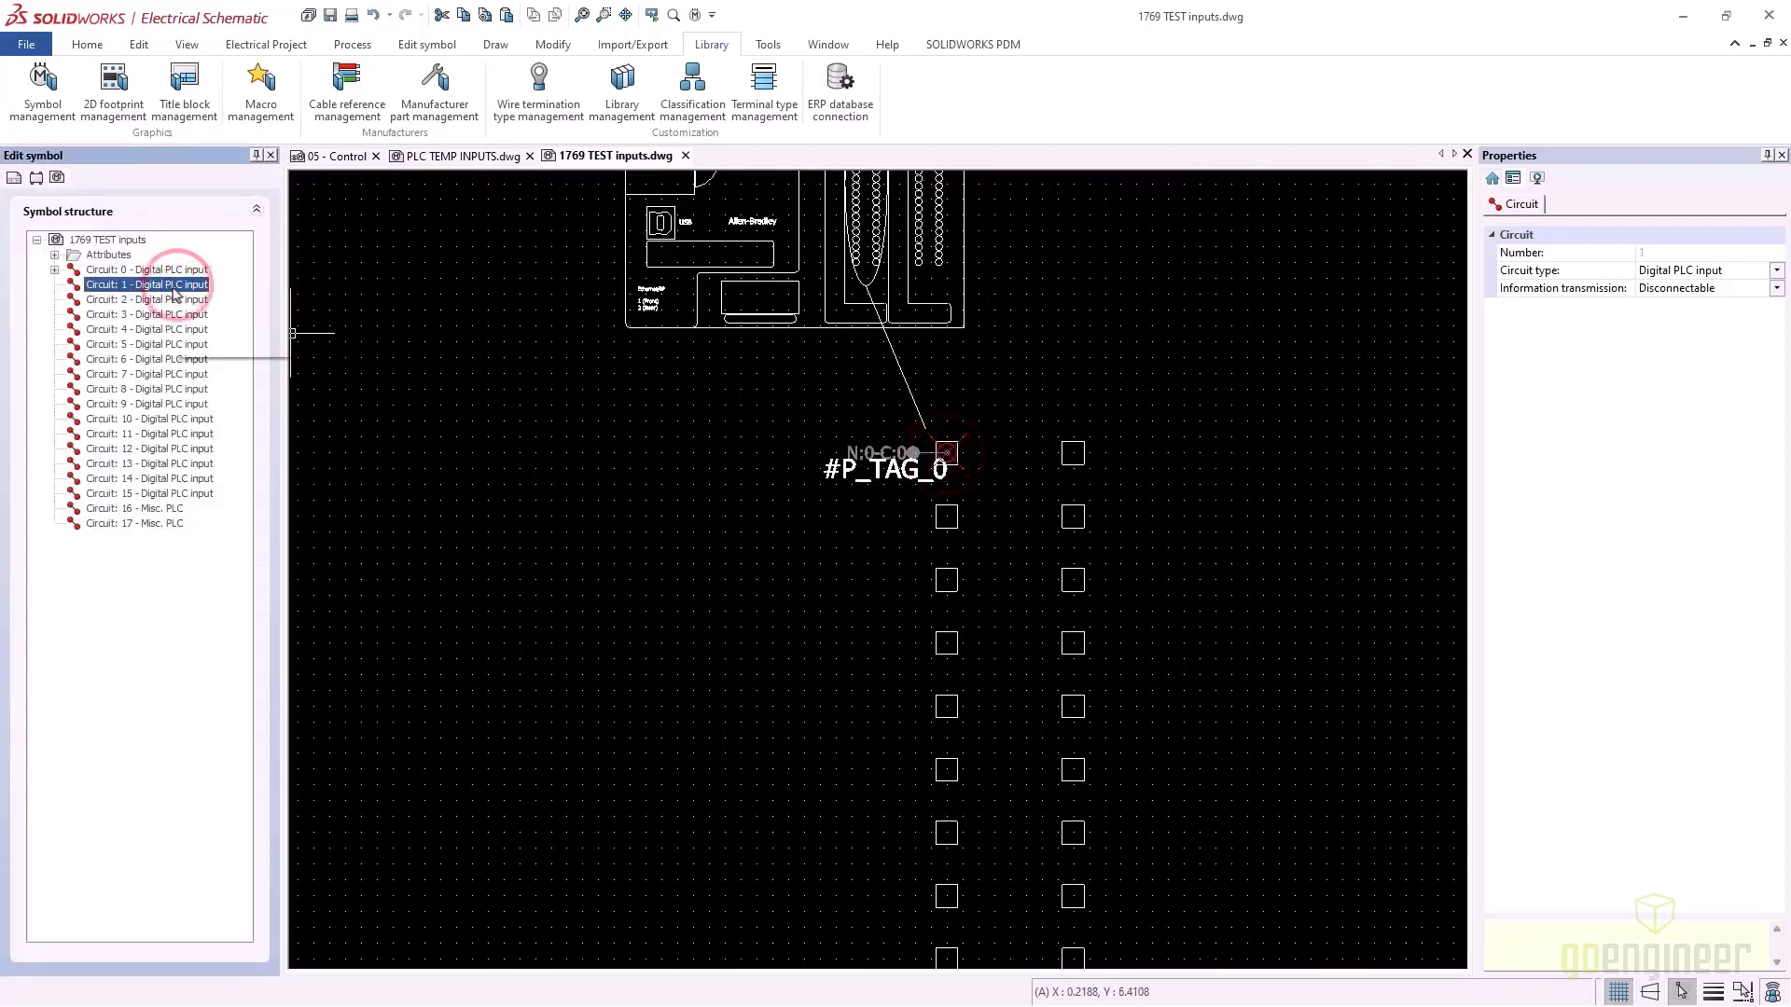
{"action": "right_click", "coordinate": [179, 287]}
{"action": "mouse_move", "coordinate": [306, 303]}
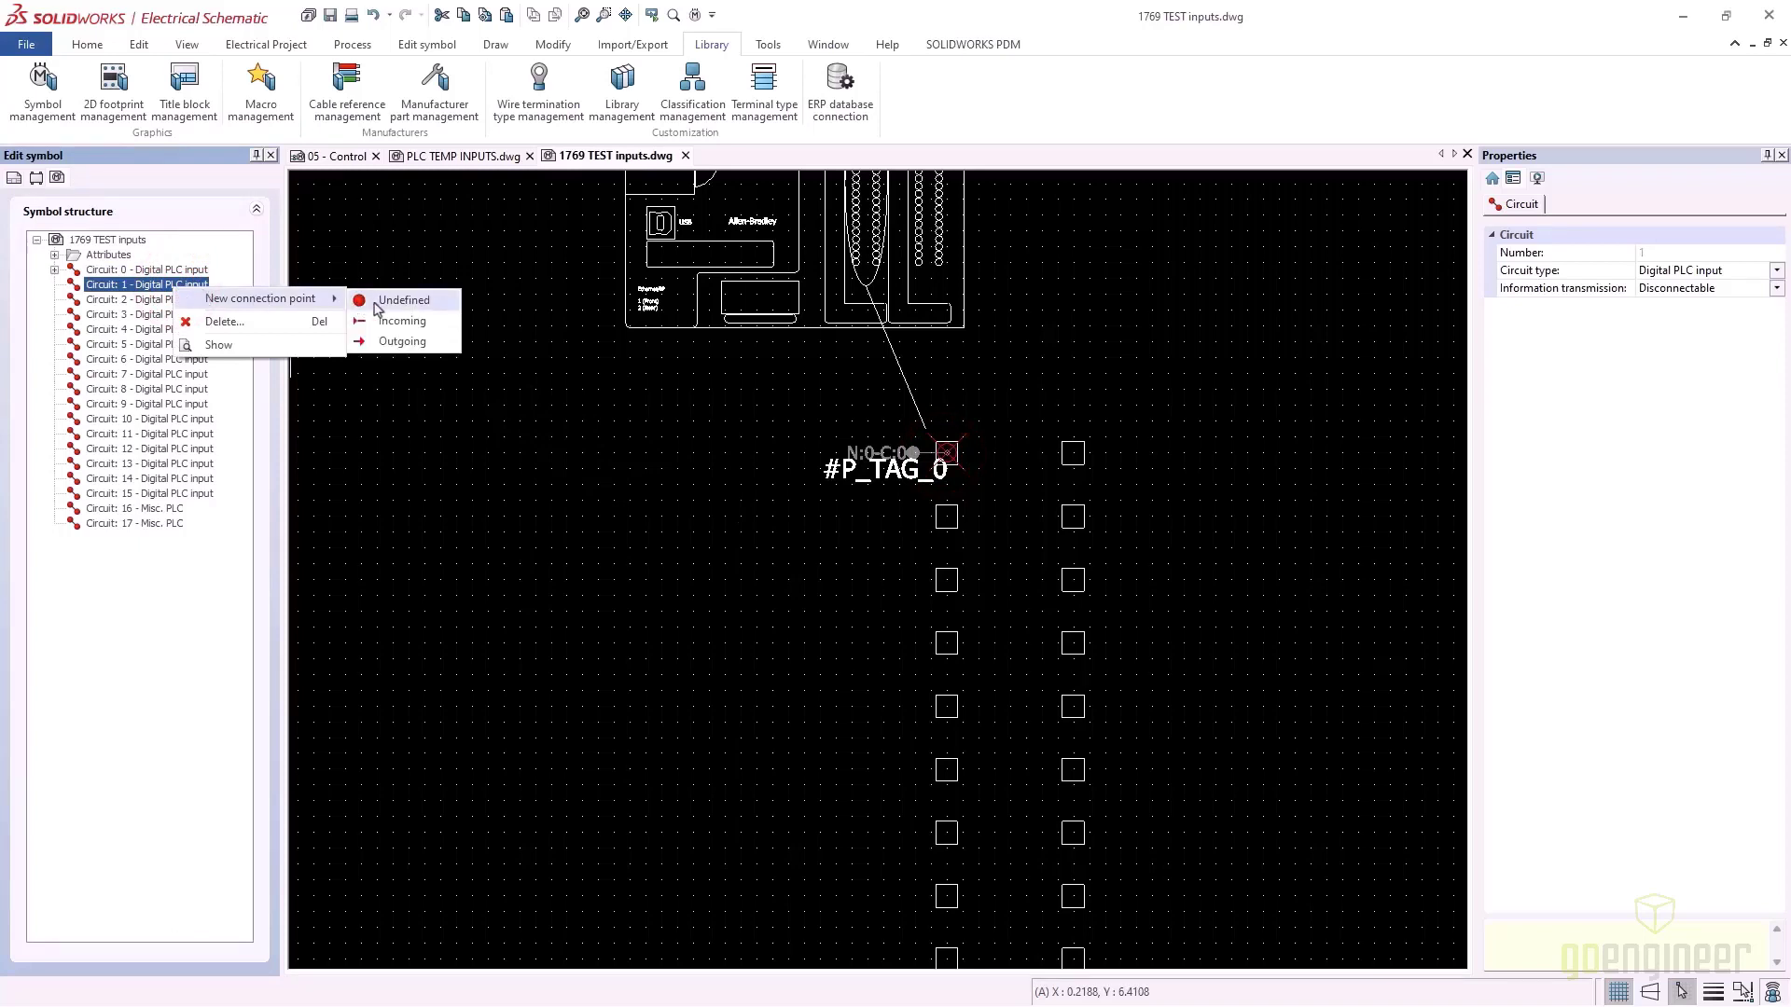
{"action": "left_click", "coordinate": [378, 303]}
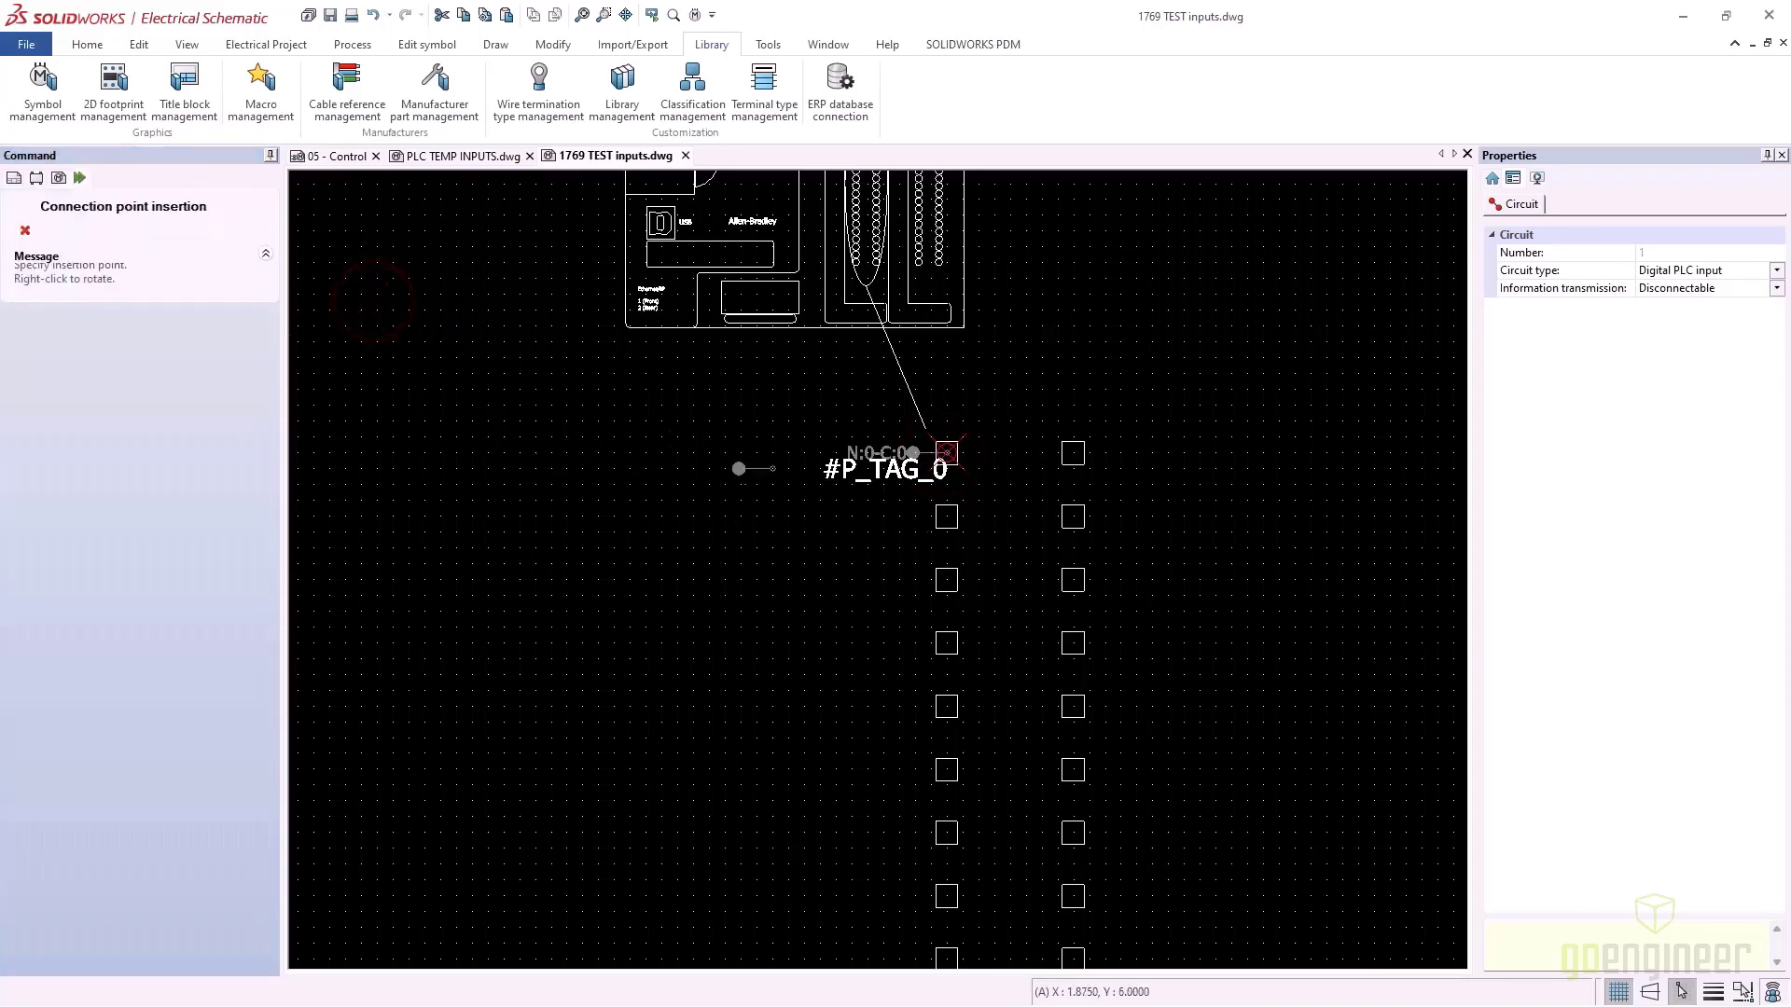
{"action": "left_click", "coordinate": [942, 516]}
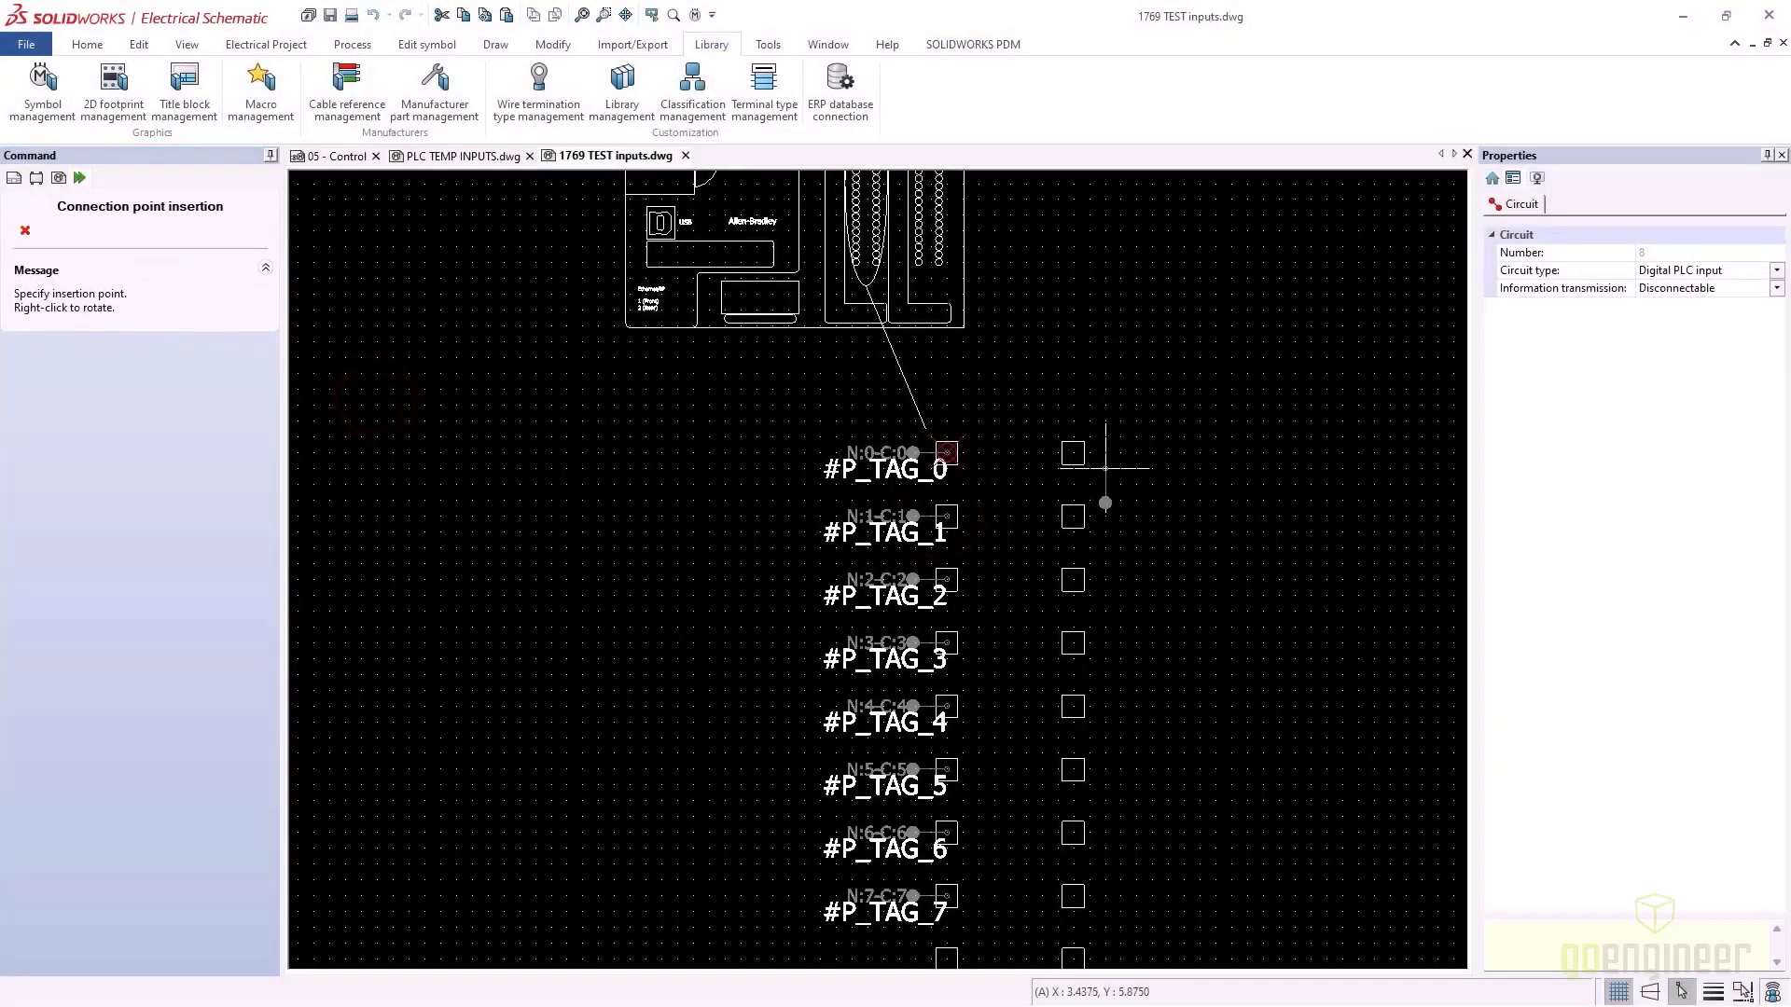
{"action": "left_click", "coordinate": [1075, 451]}
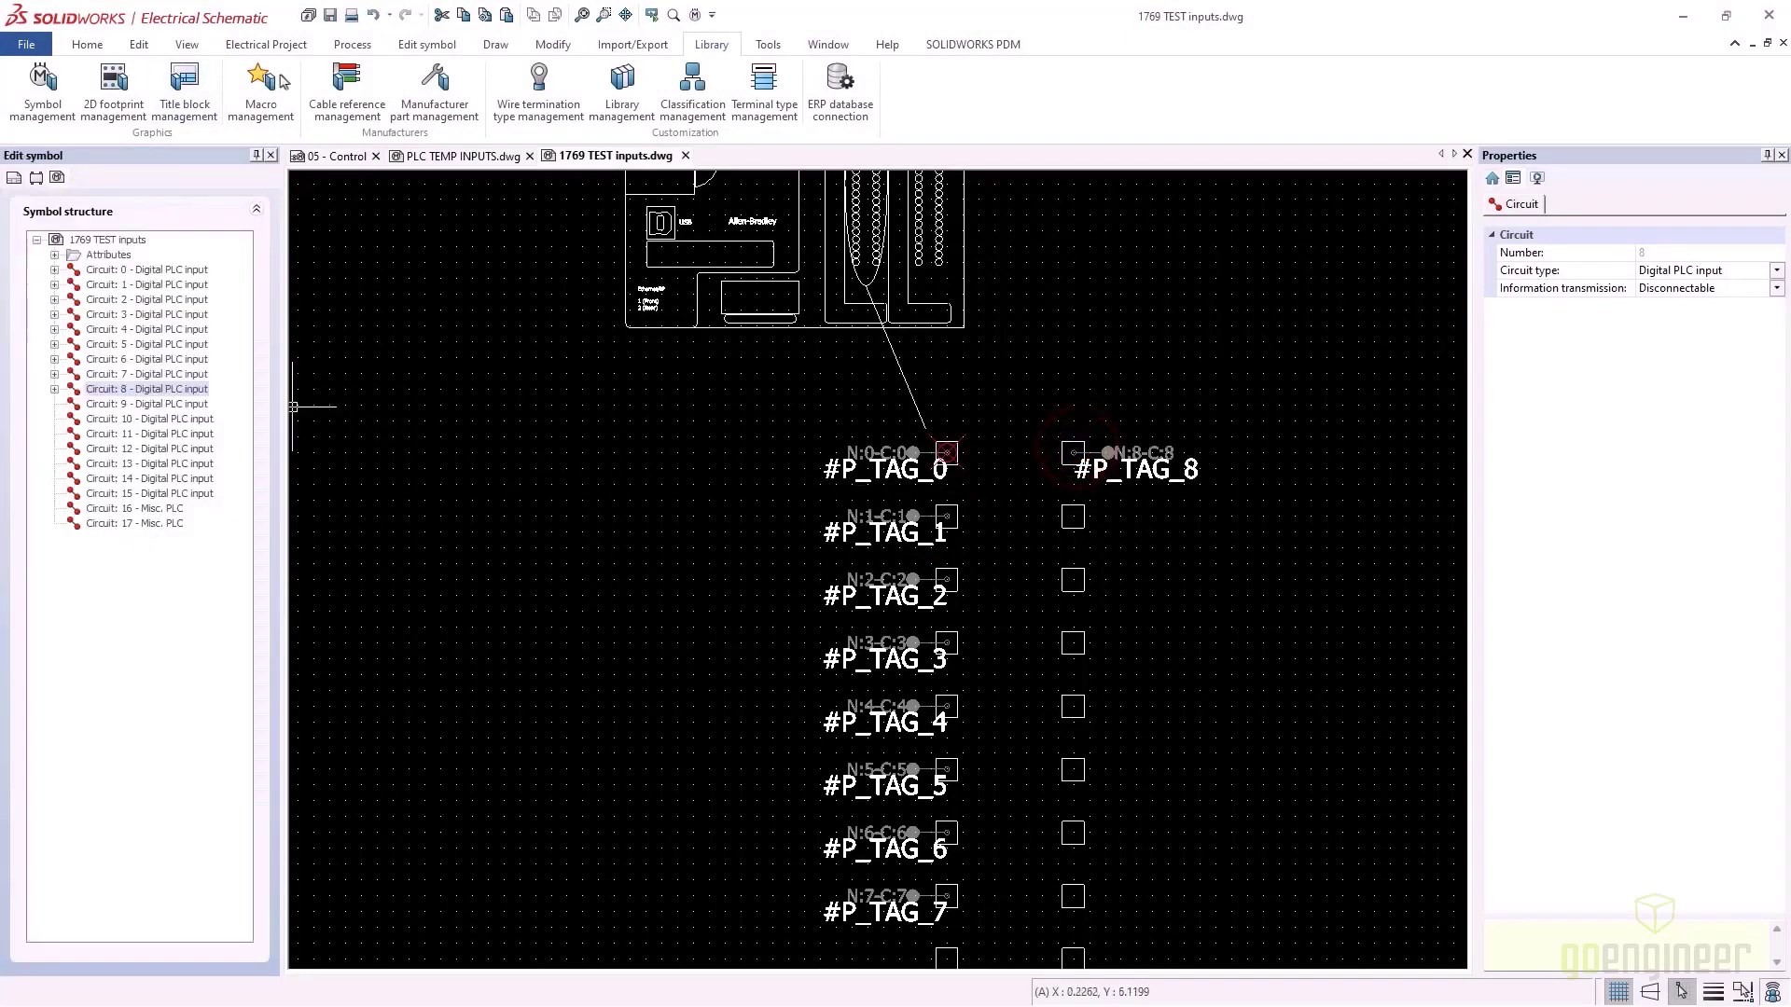
{"action": "key", "text": "alt+Tab"}
Review the terminal numbering on page 35 of the CompactLogix datasheet, then return to the symbol drawing
{"action": "scroll", "coordinate": [873, 757], "scroll_direction": "up", "scroll_amount": 4, "text": "ctrl"}
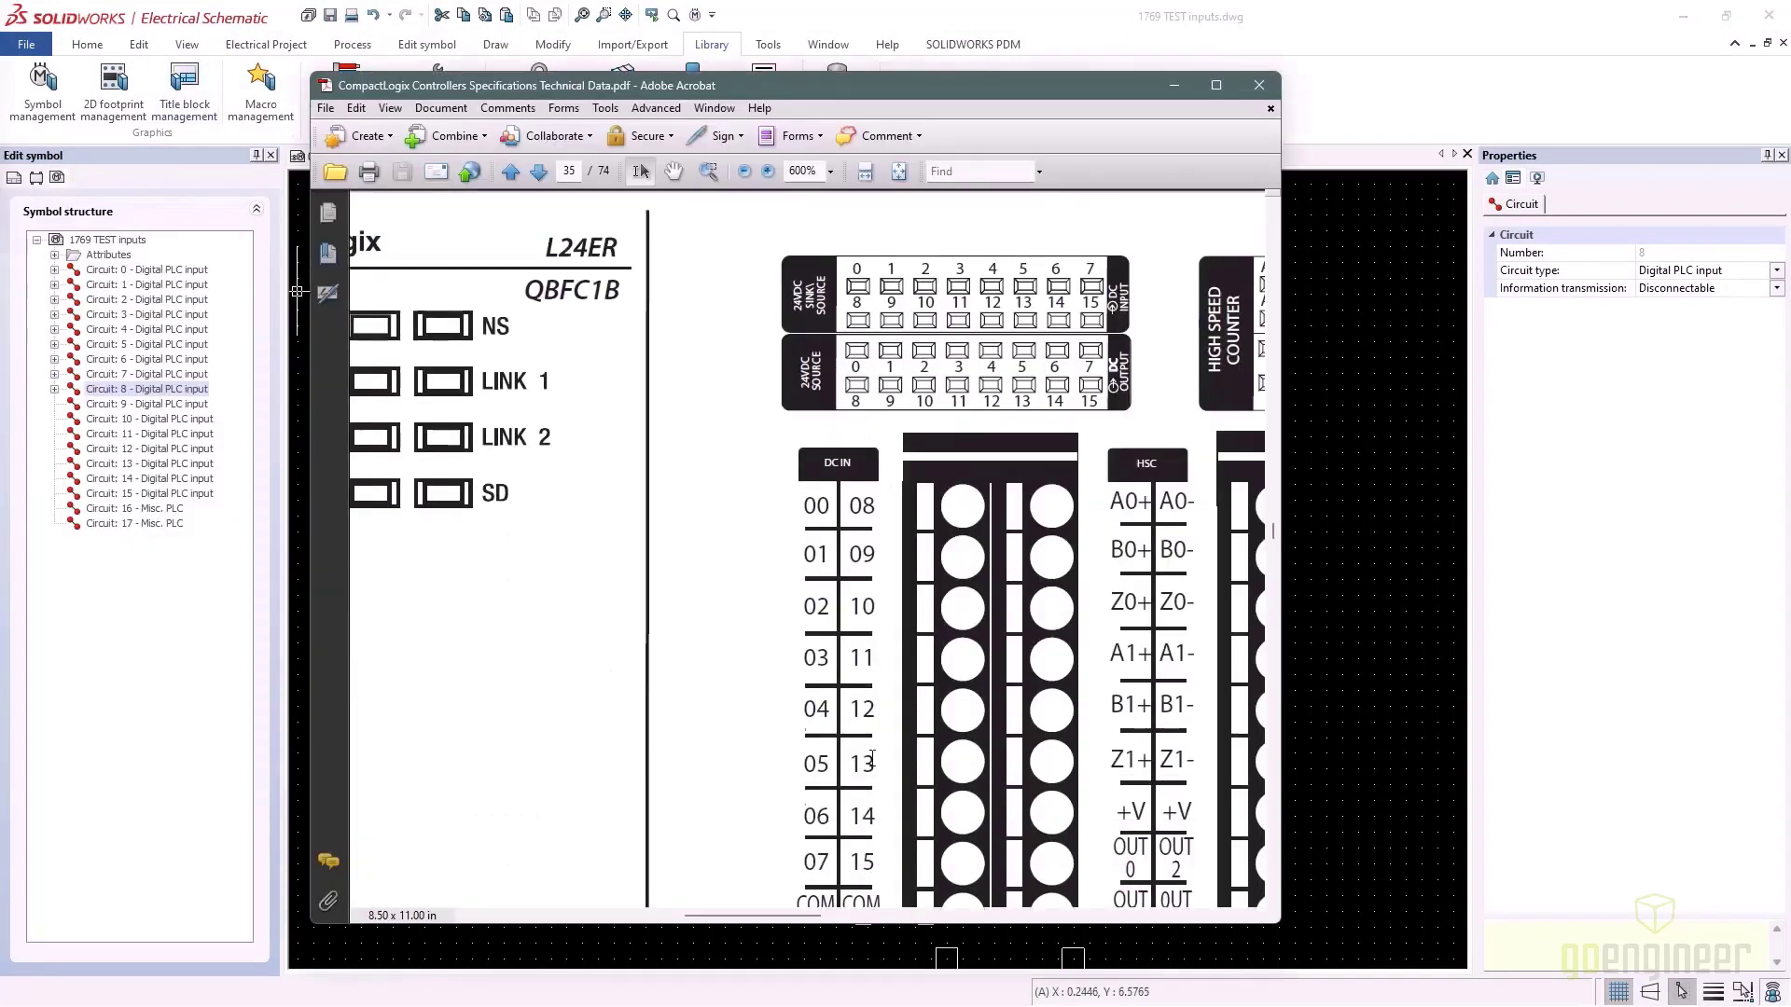
{"action": "scroll", "coordinate": [872, 758], "scroll_direction": "down", "scroll_amount": 5}
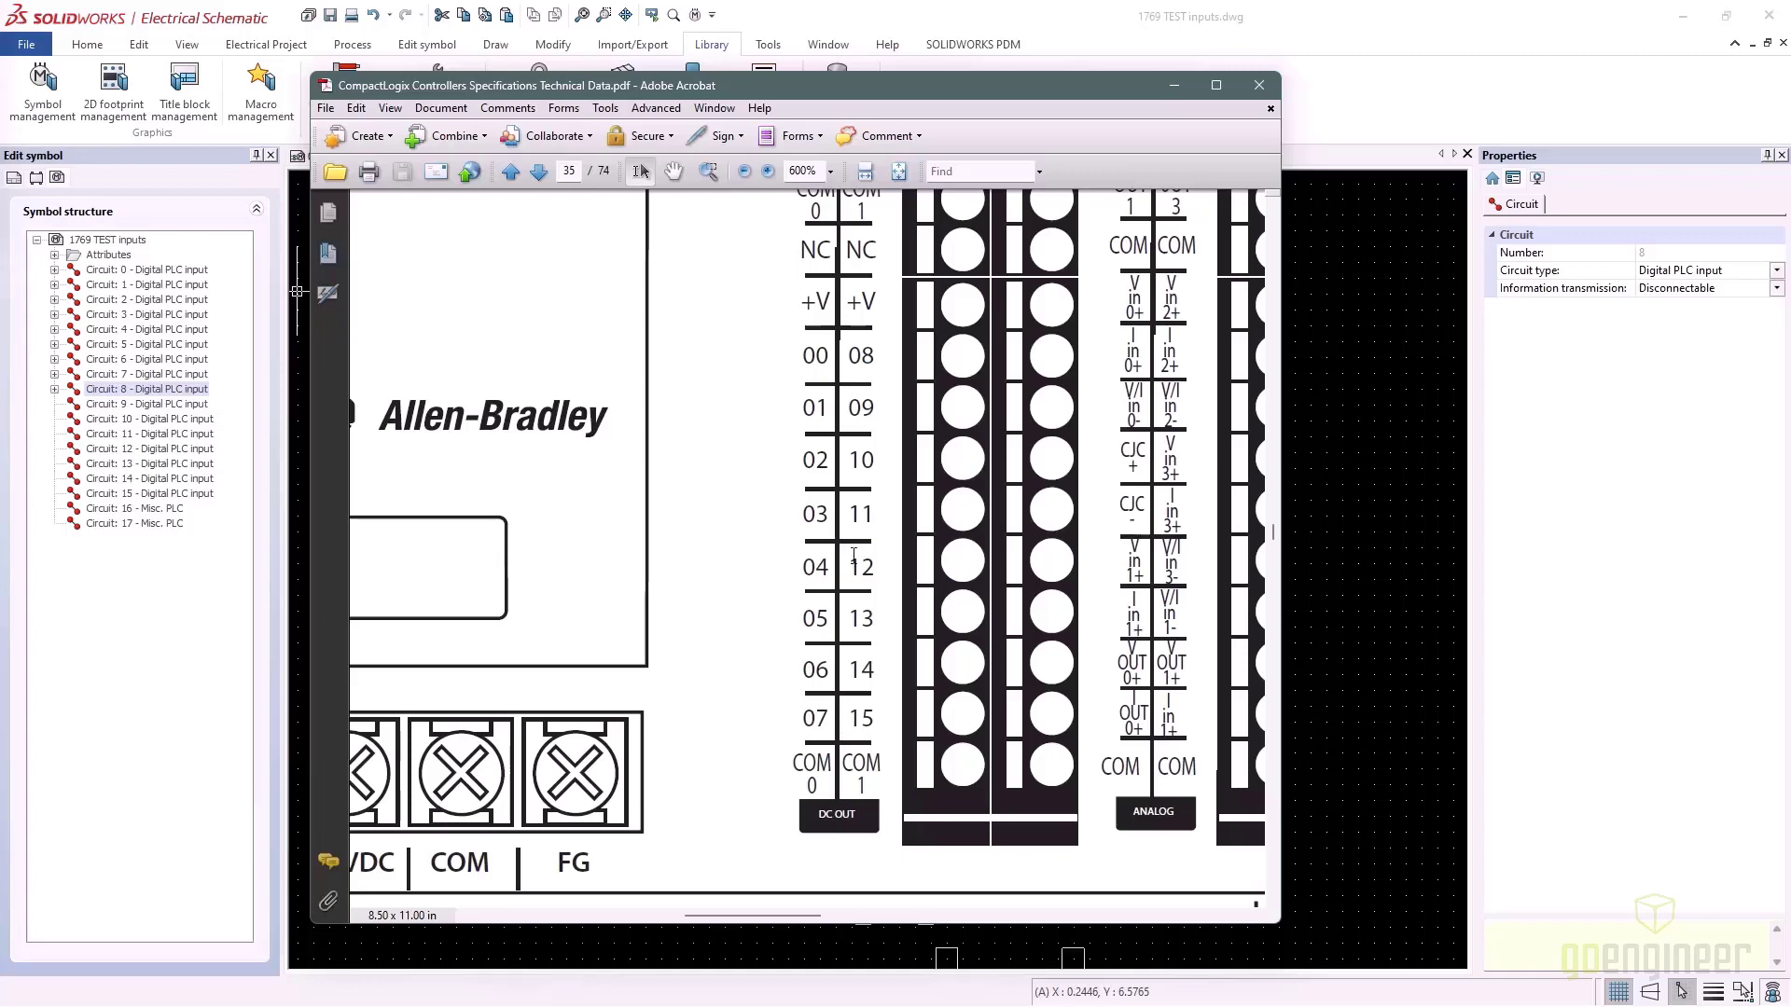
{"action": "left_click", "coordinate": [1331, 331]}
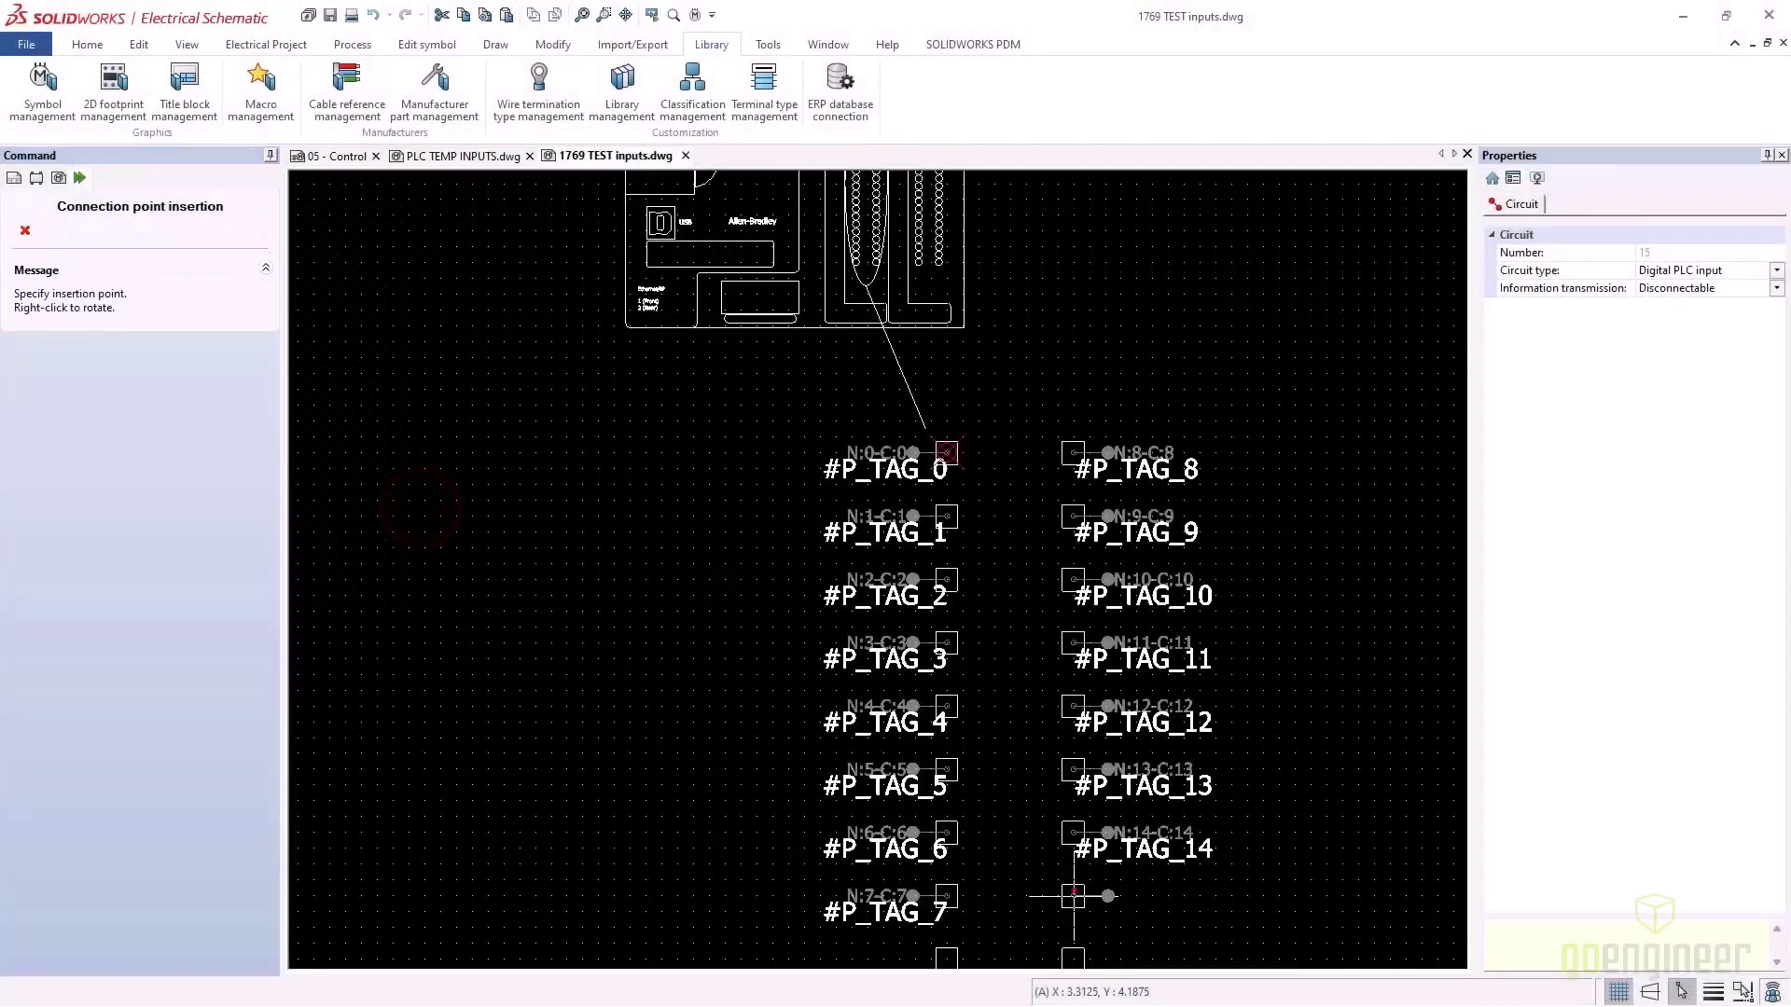
Place circuit 15's connection point #P_TAG_15 at the bottom of the right column
{"action": "left_click", "coordinate": [1073, 897]}
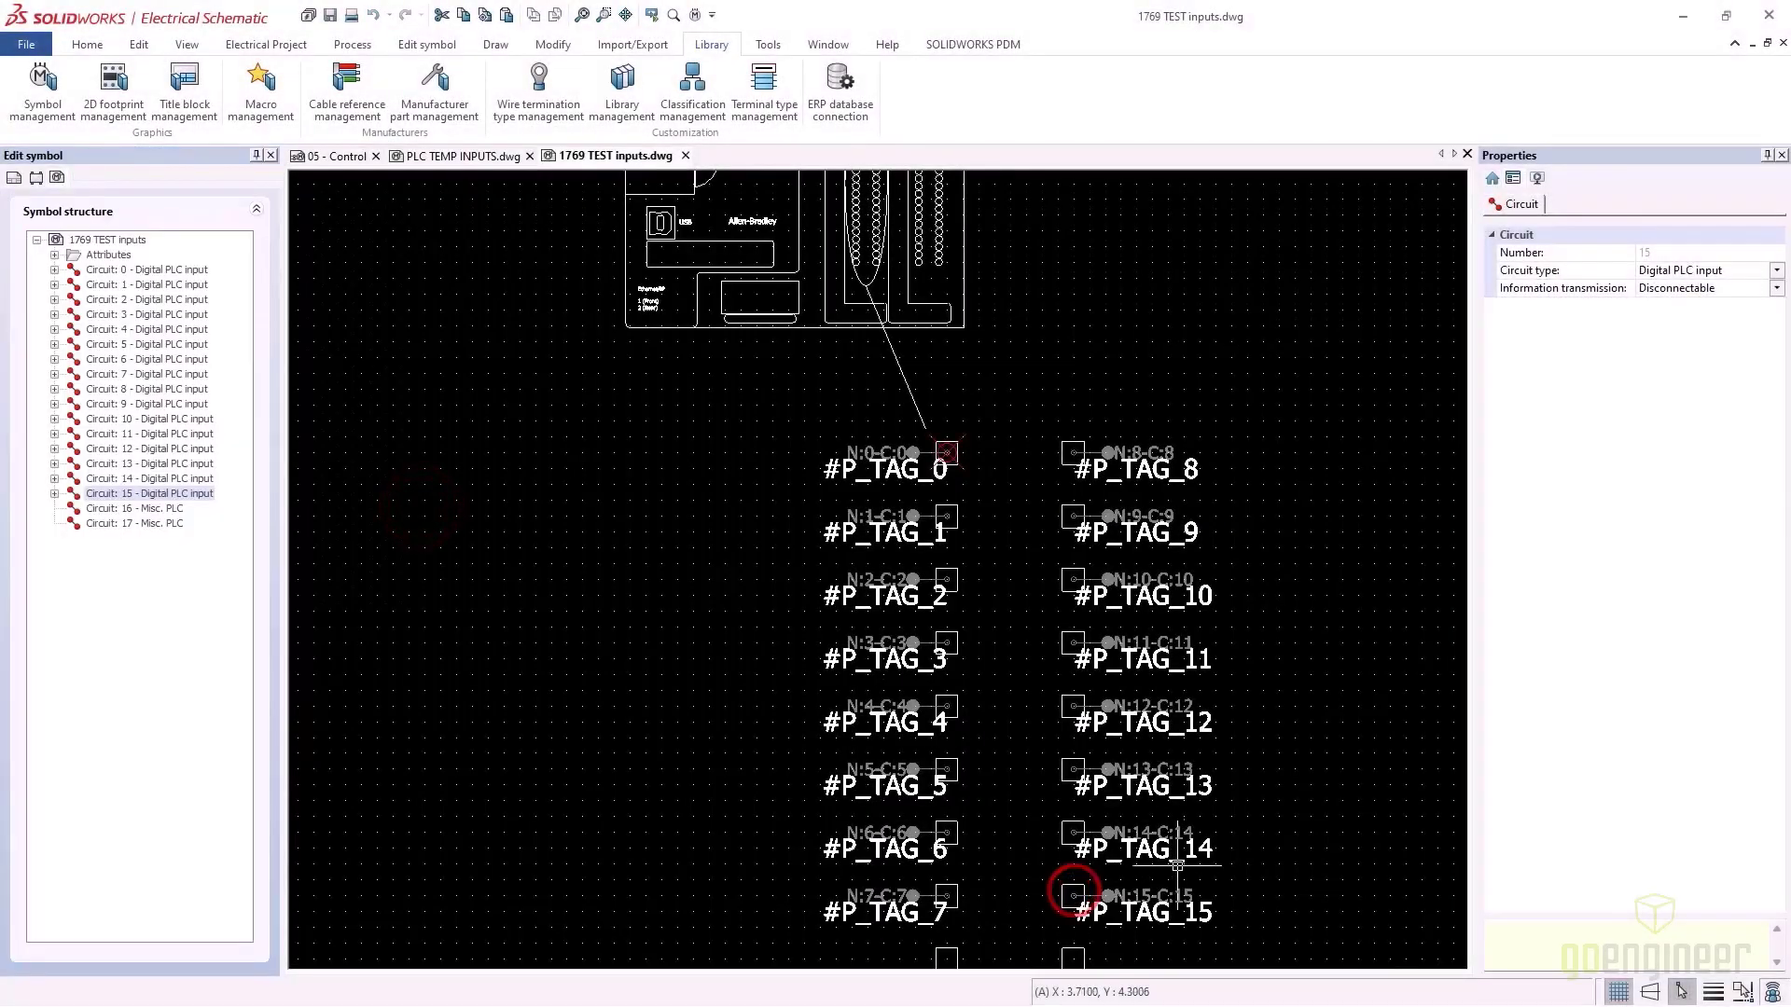
{"action": "middle_click_drag", "start_coordinate": [1144, 673], "coordinate": [1094, 499]}
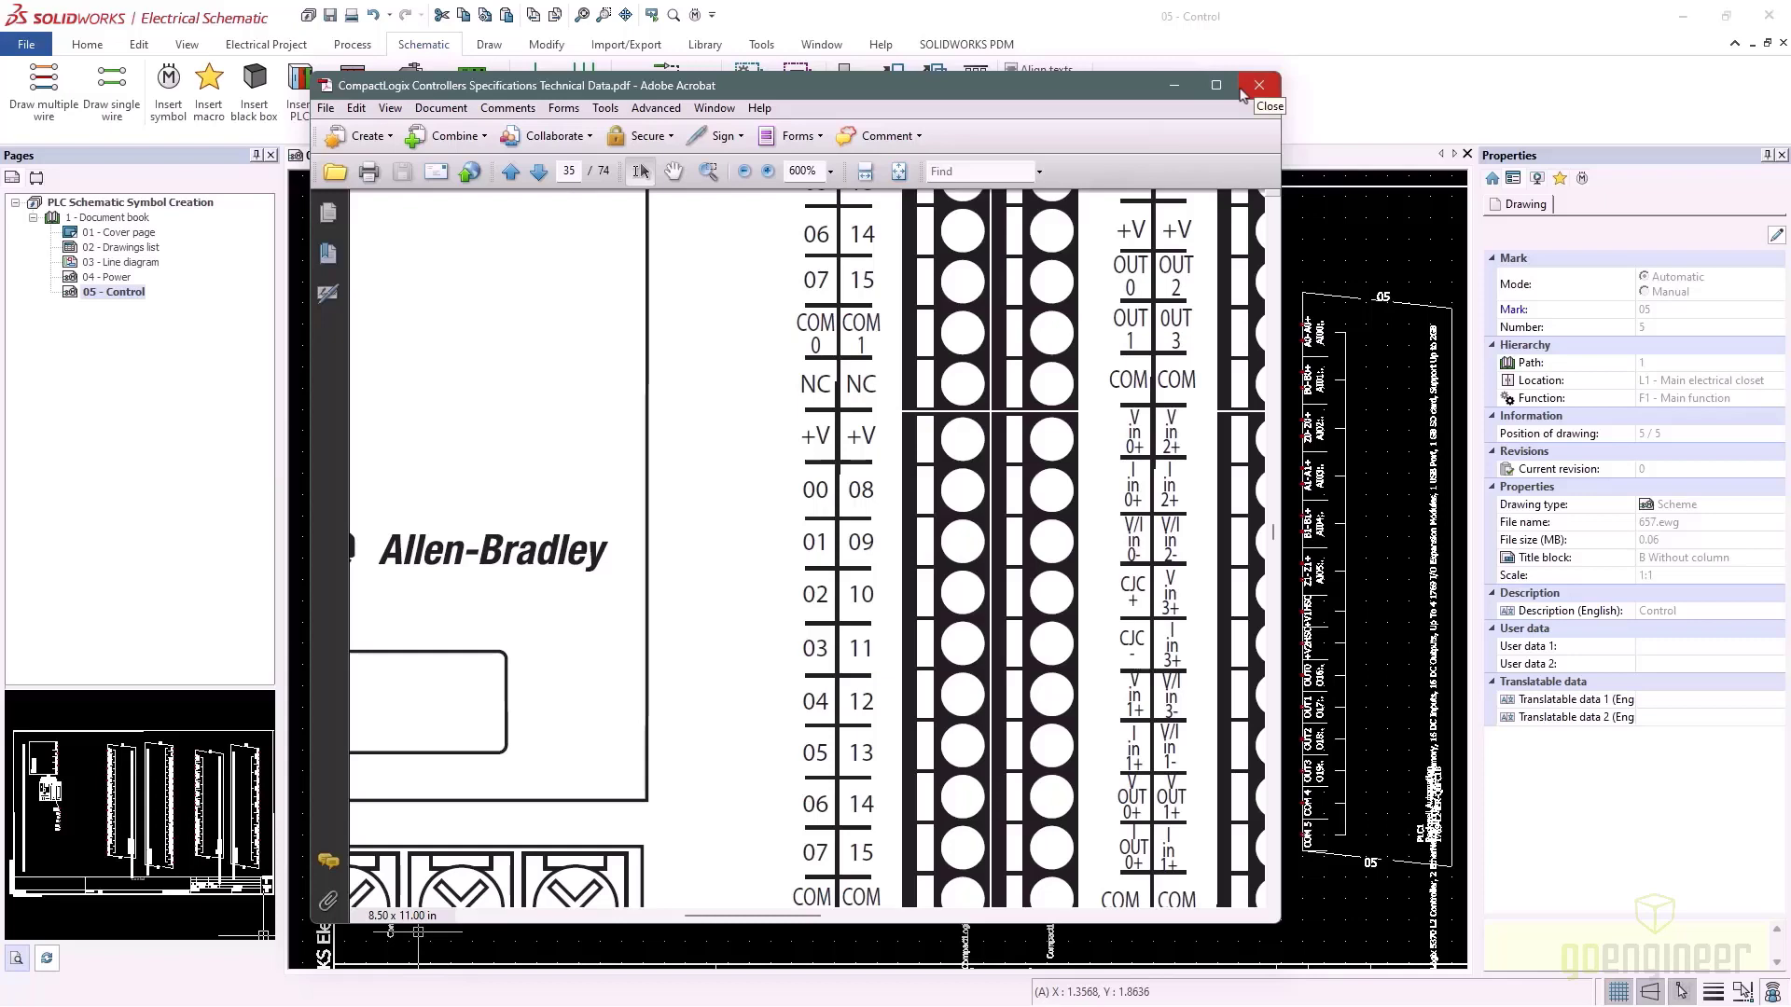
Add an undefined connection point #P_TAG_16 for circuit 16 in the empty slot under TAG_7
{"action": "left_click", "coordinate": [568, 332]}
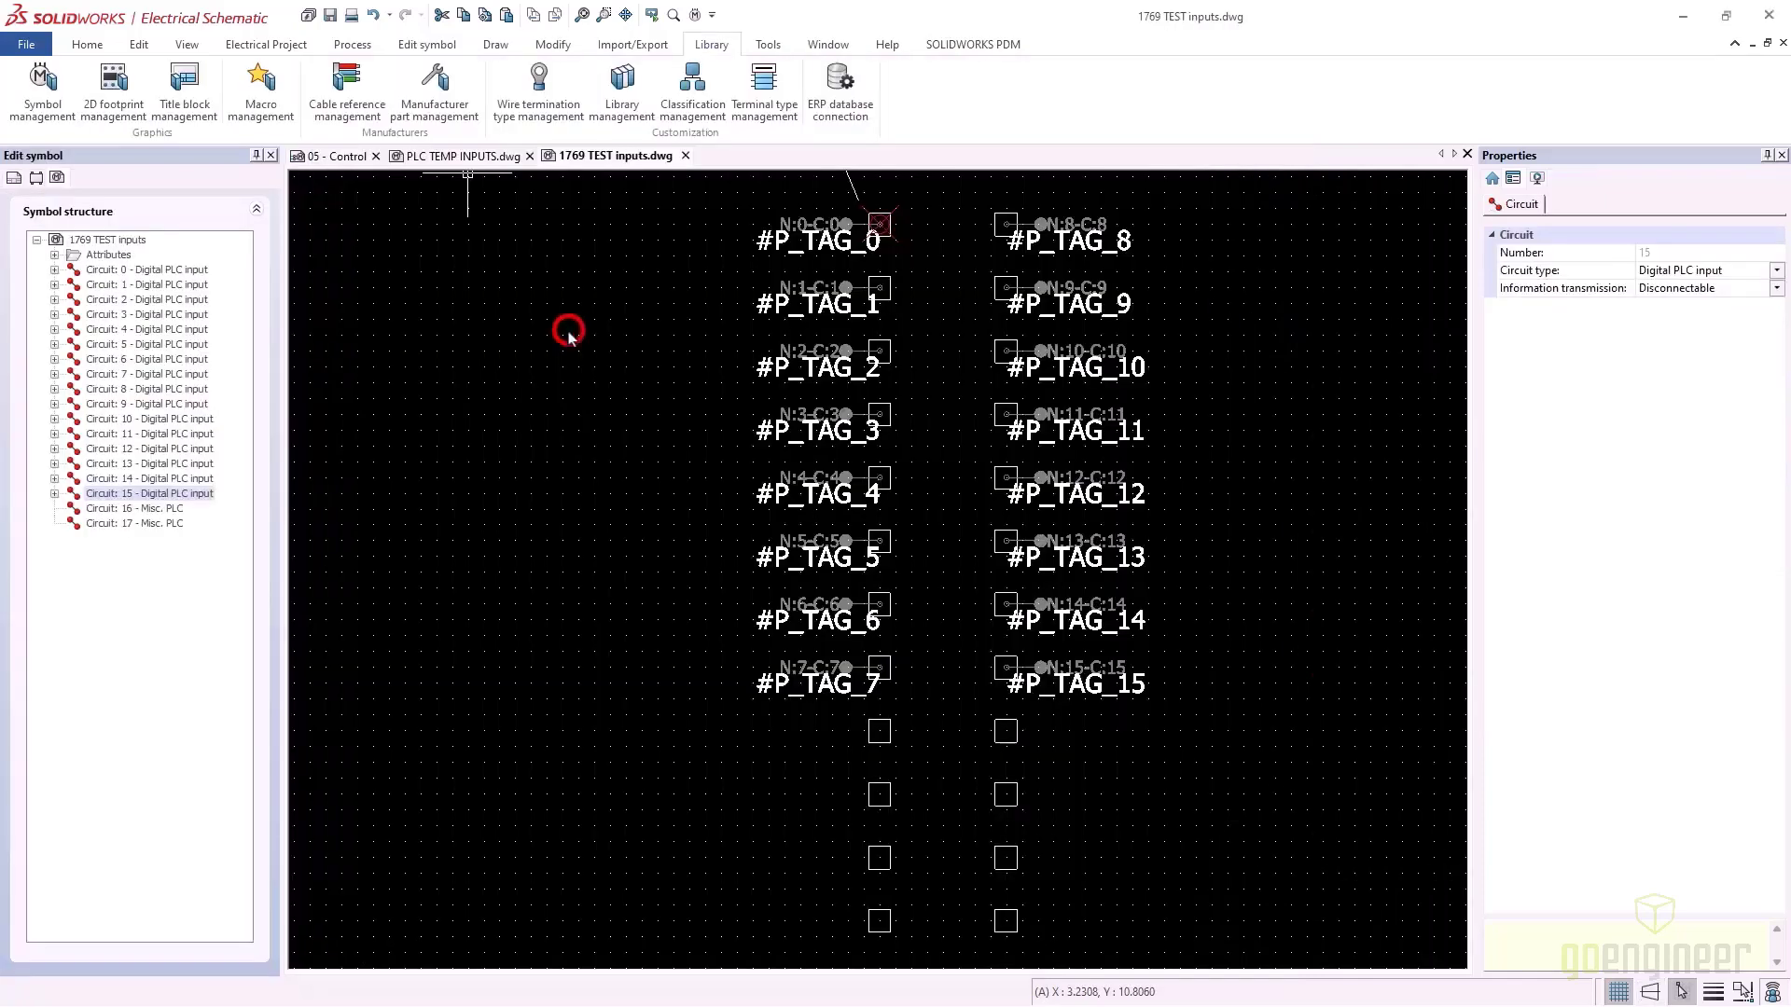
{"action": "left_click", "coordinate": [128, 508]}
{"action": "right_click", "coordinate": [128, 511]}
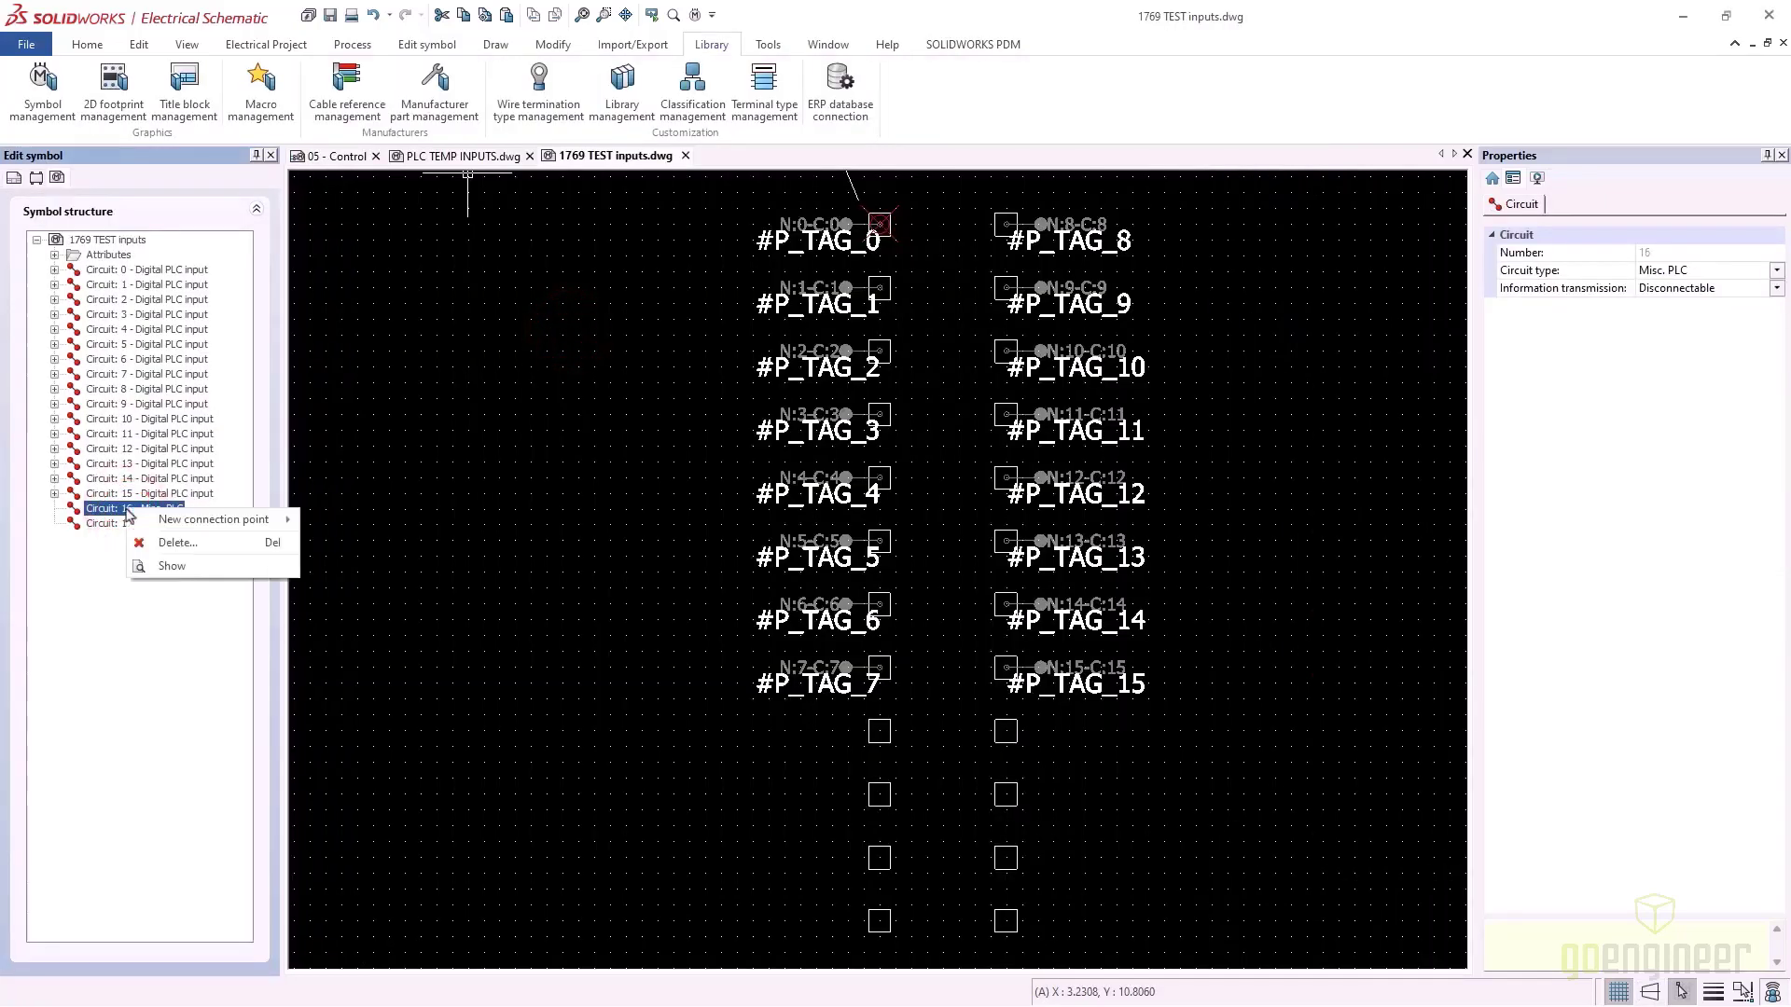
{"action": "mouse_move", "coordinate": [207, 519]}
{"action": "left_click", "coordinate": [362, 522]}
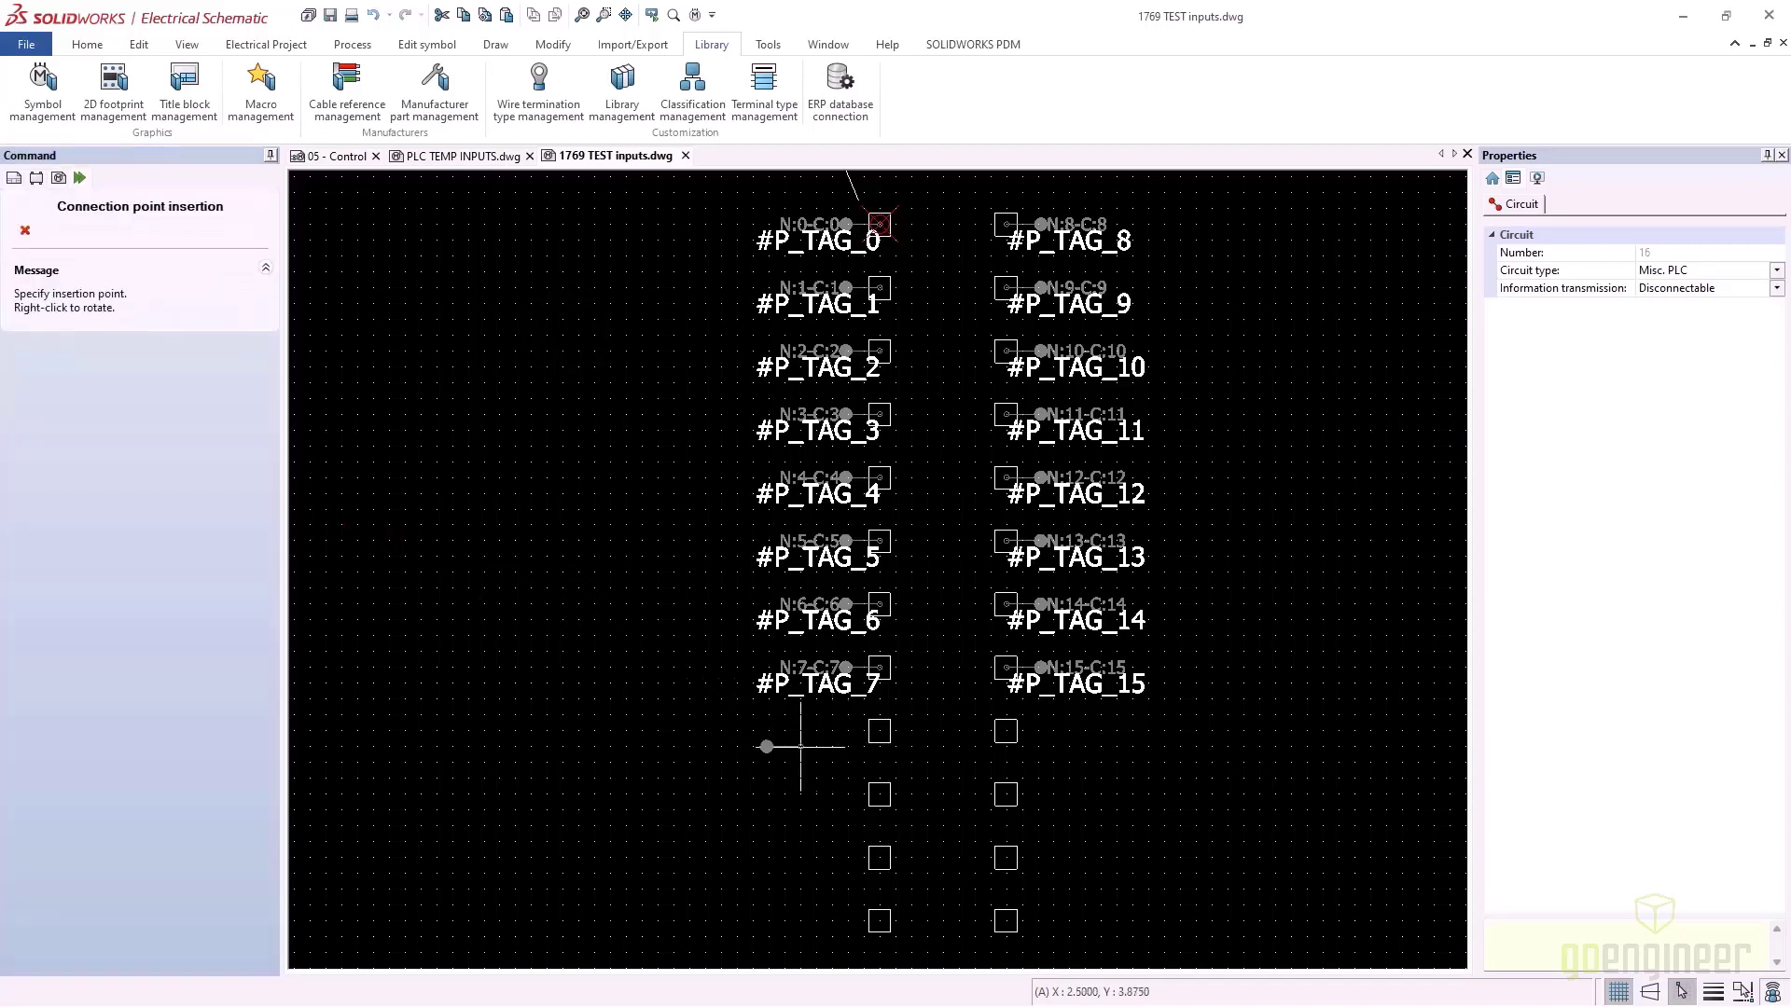
{"action": "left_click", "coordinate": [880, 731]}
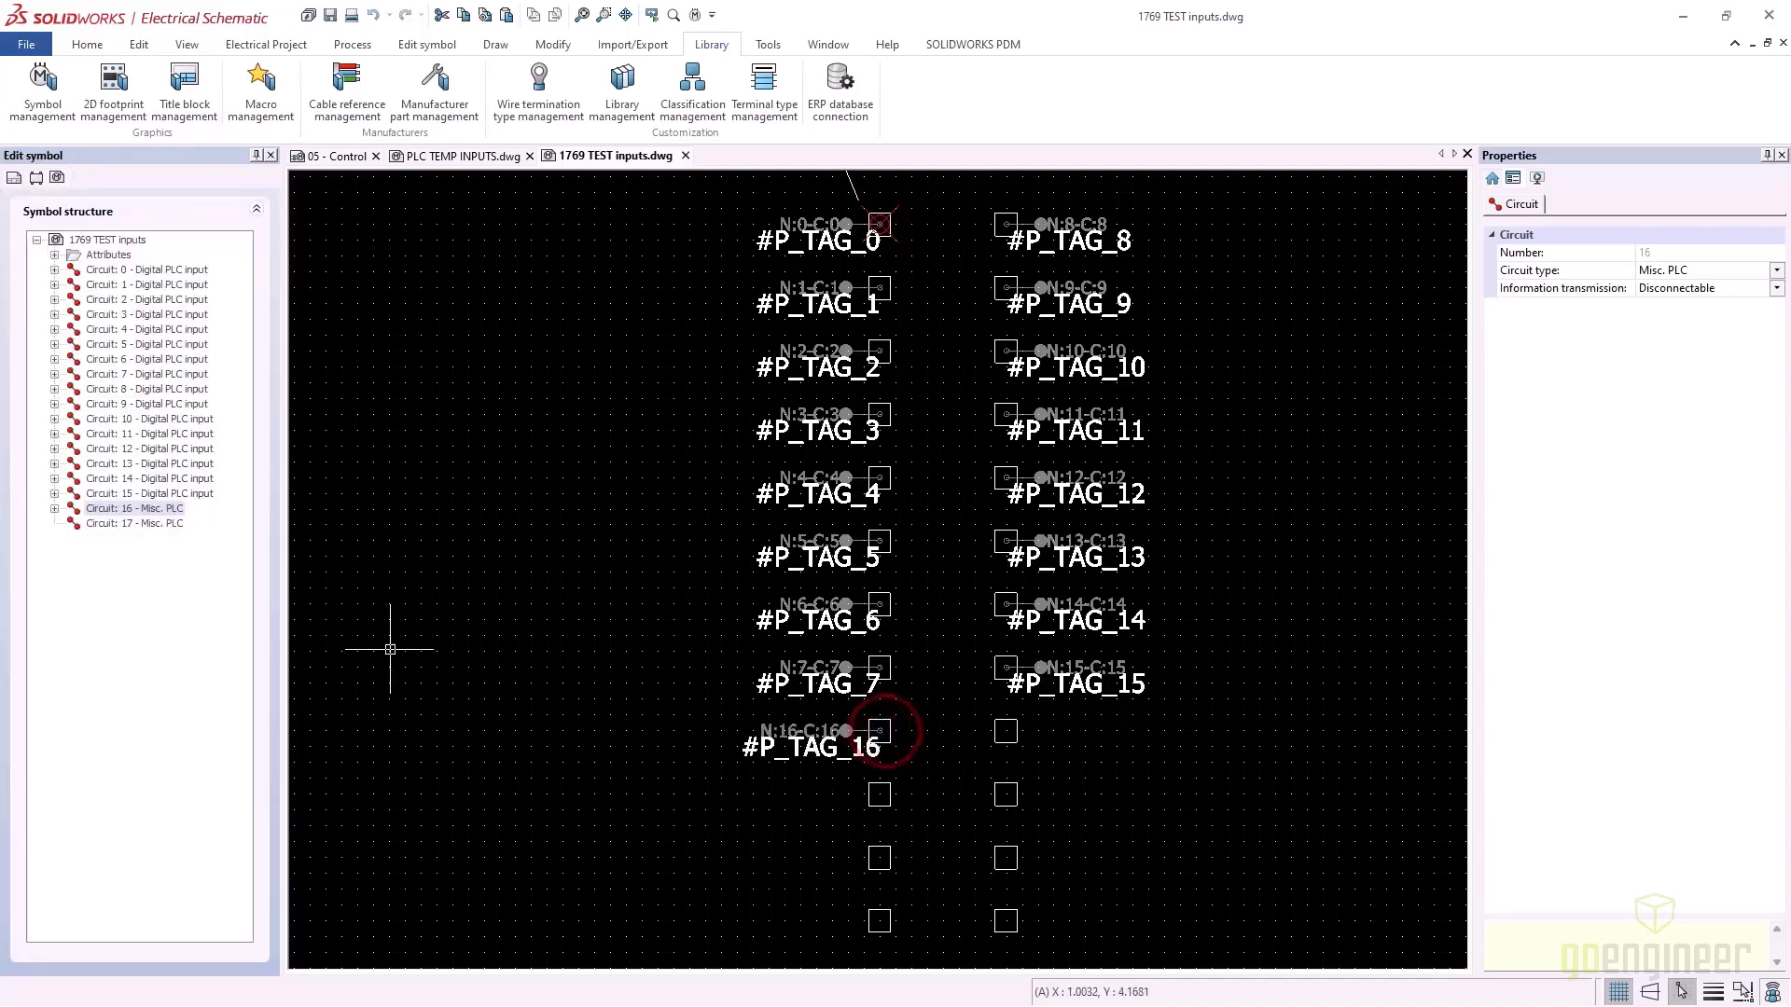
Add an undefined connection point #P_TAG_17 for circuit 17 in the empty slot under TAG_15
{"action": "left_click", "coordinate": [110, 523]}
{"action": "right_click", "coordinate": [110, 523]}
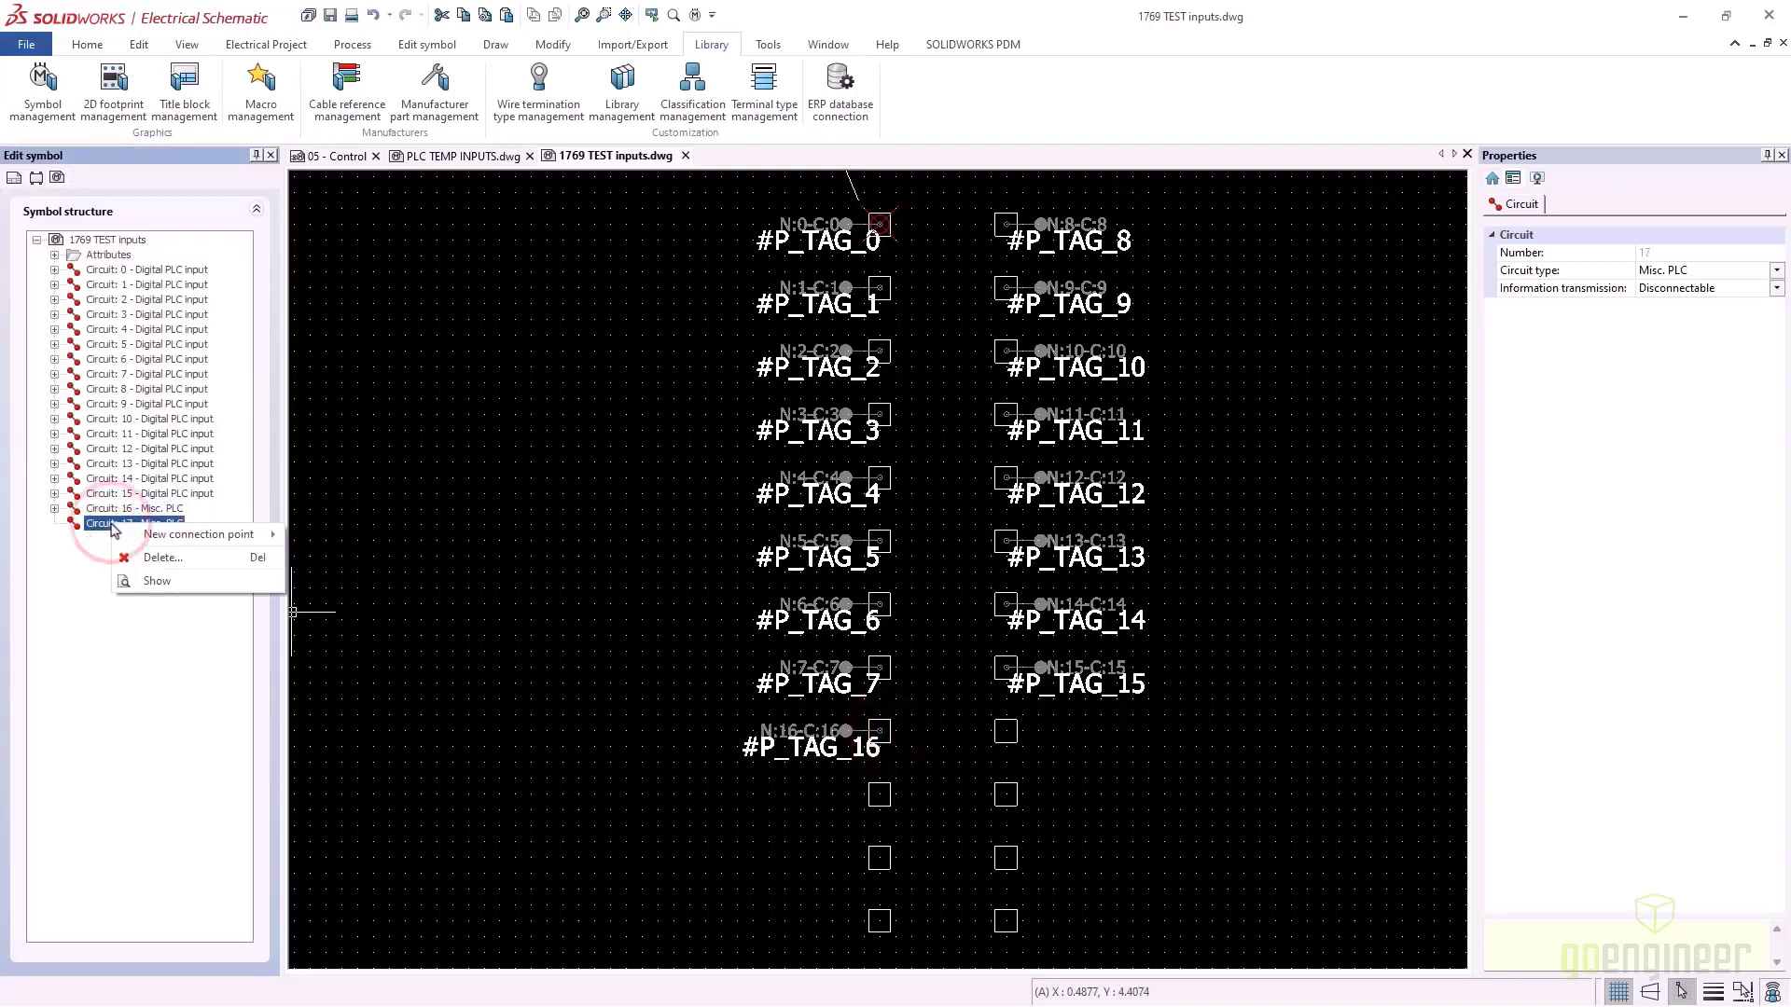
{"action": "mouse_move", "coordinate": [228, 536]}
{"action": "left_click", "coordinate": [333, 541]}
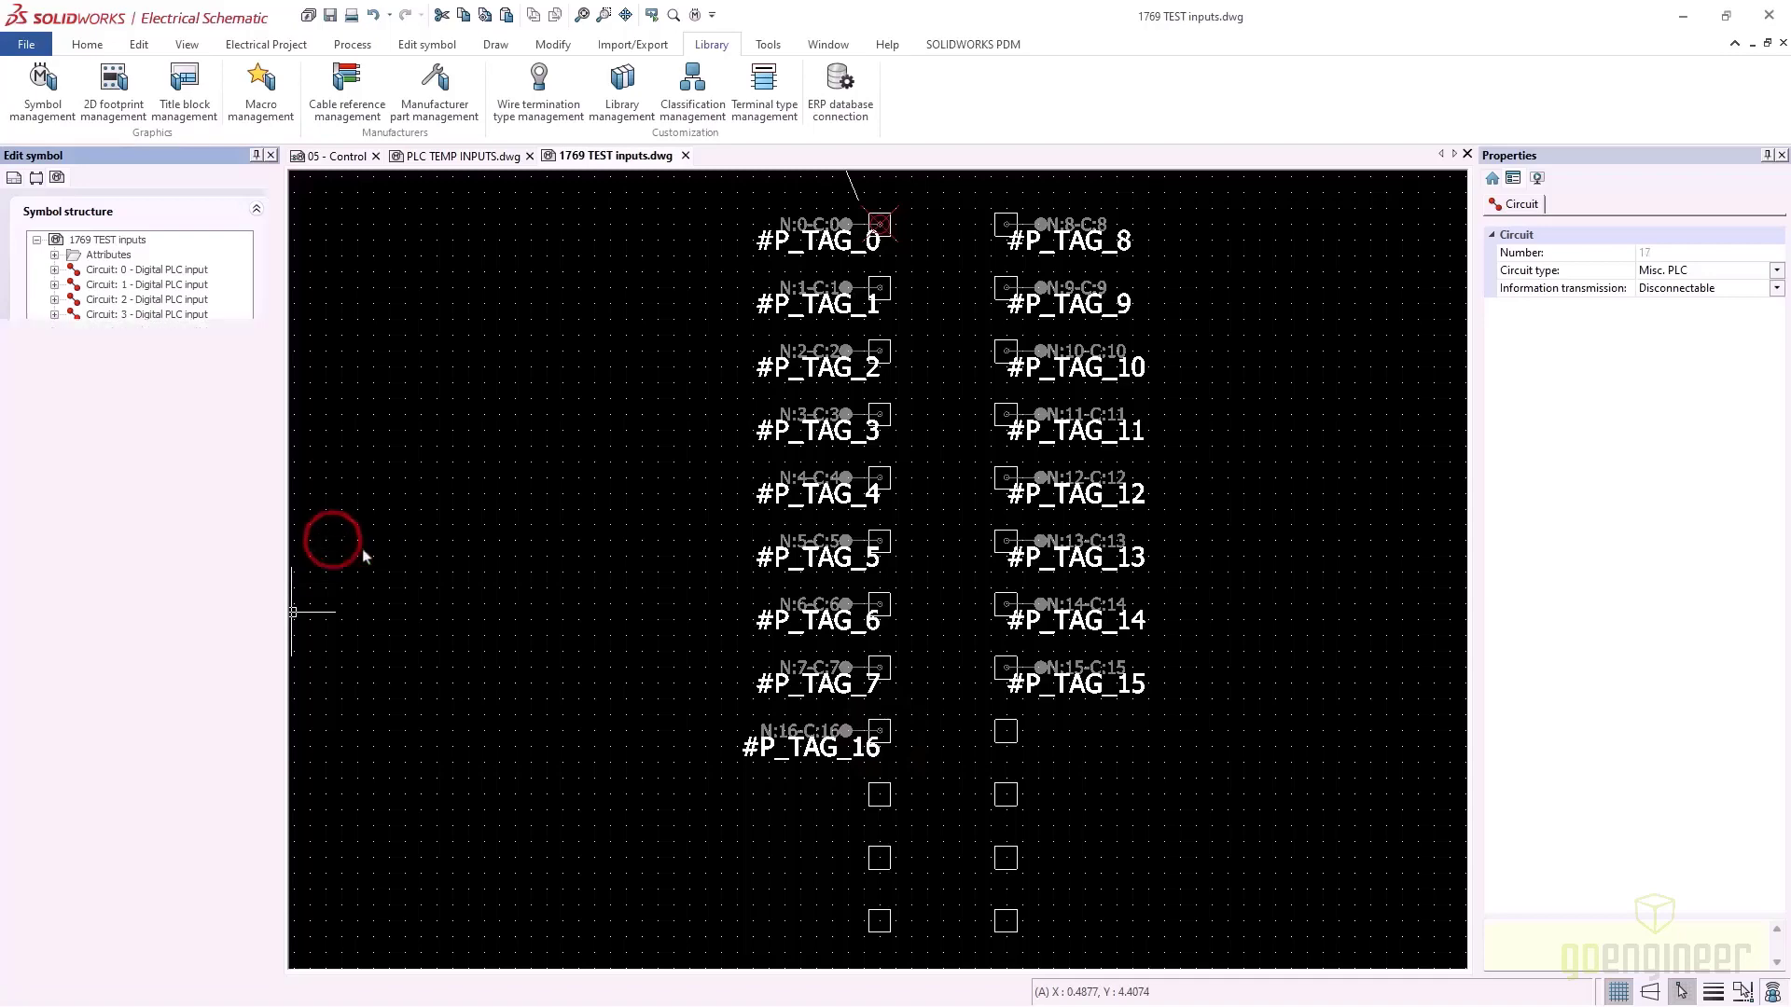
{"action": "left_click", "coordinate": [1007, 730]}
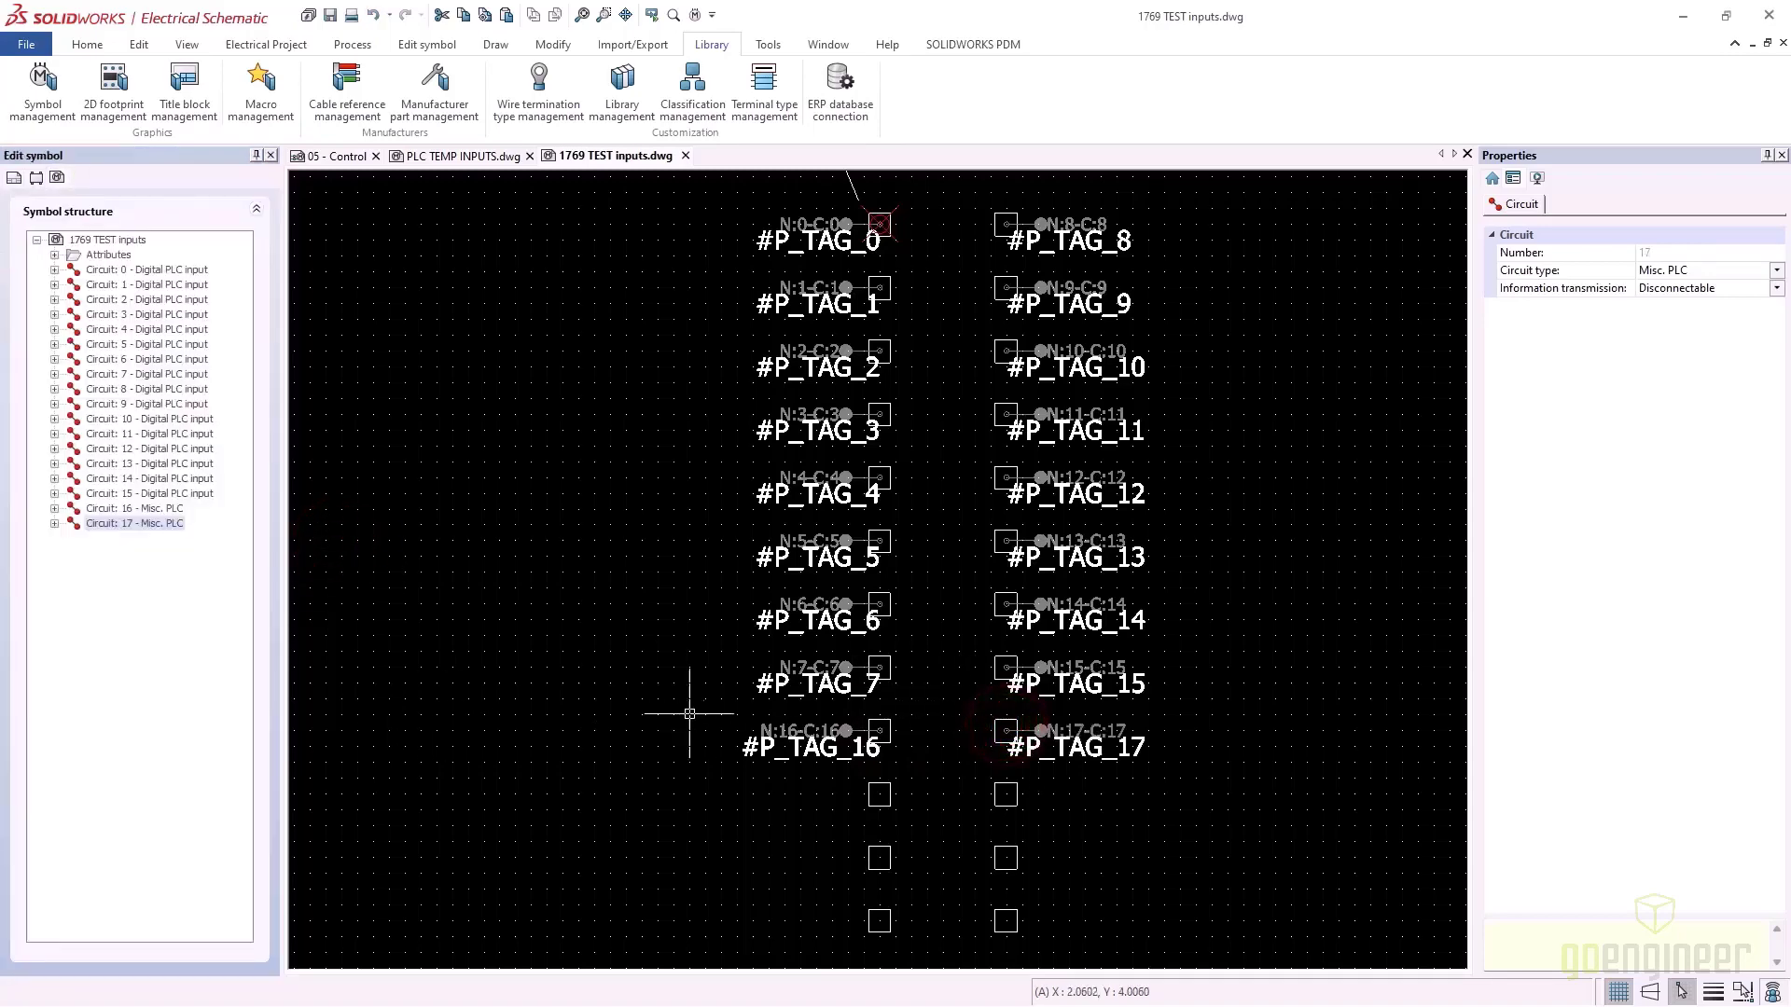
{"action": "middle_click_drag", "start_coordinate": [711, 744], "coordinate": [619, 360]}
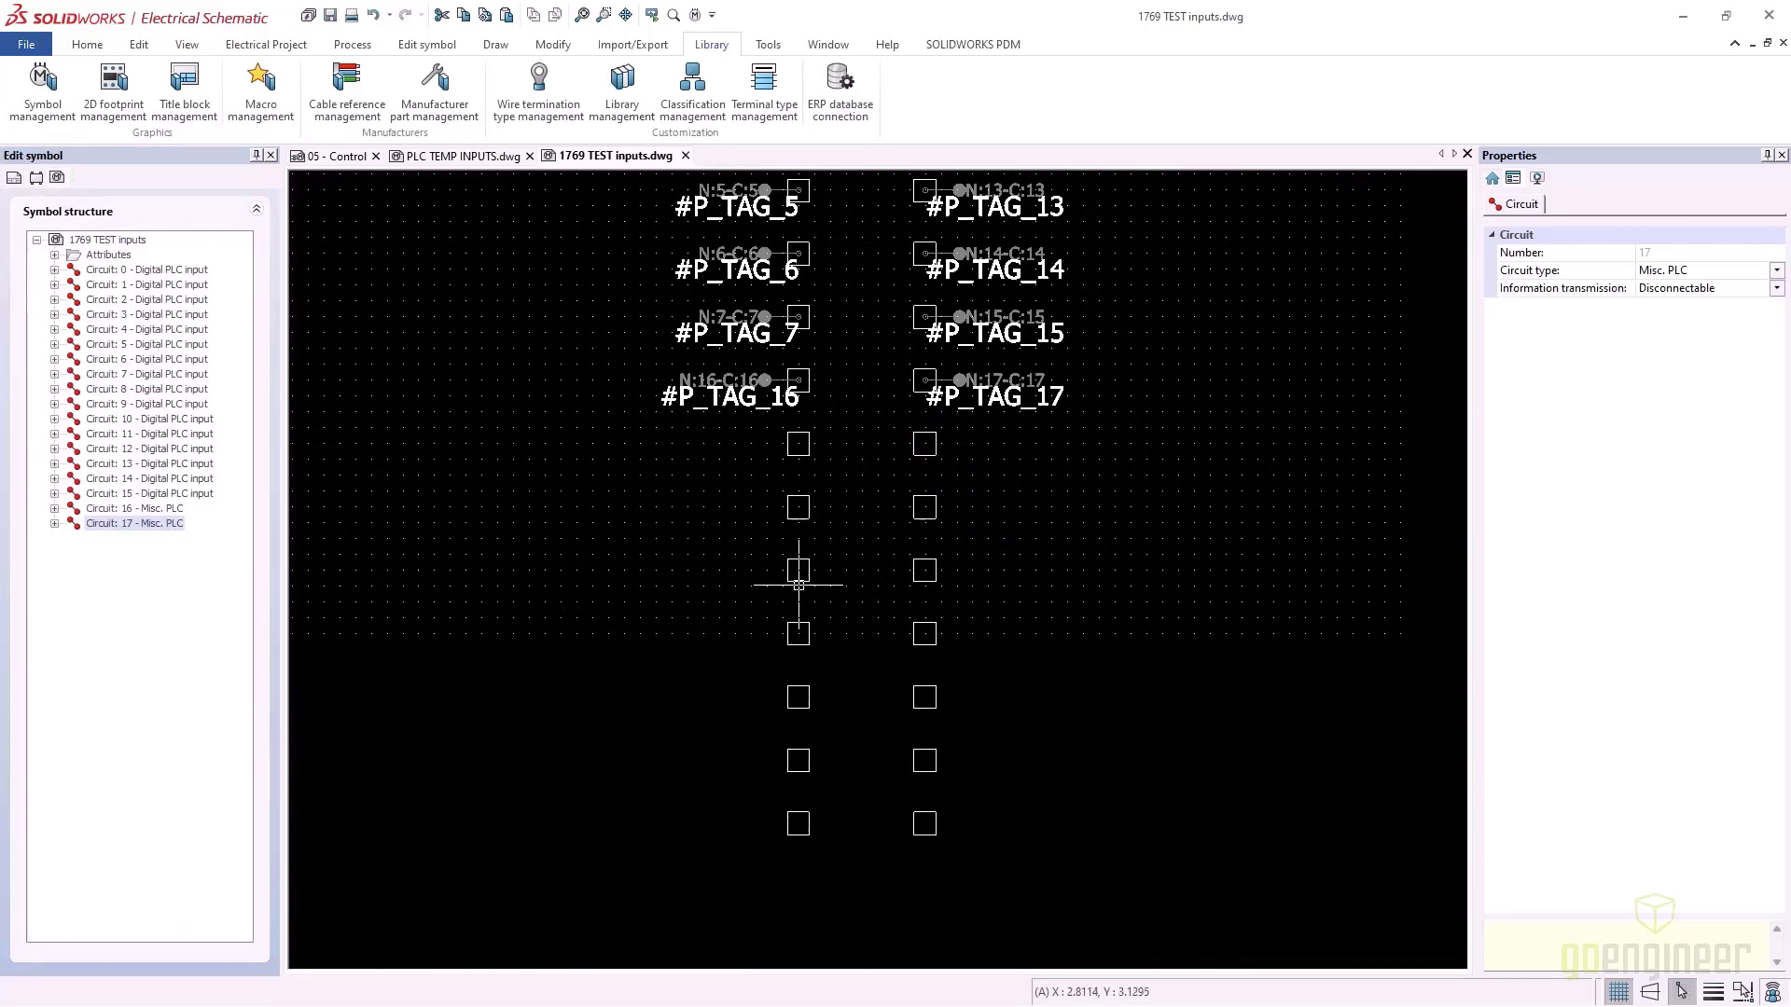
{"action": "key", "text": "alt+Tab"}
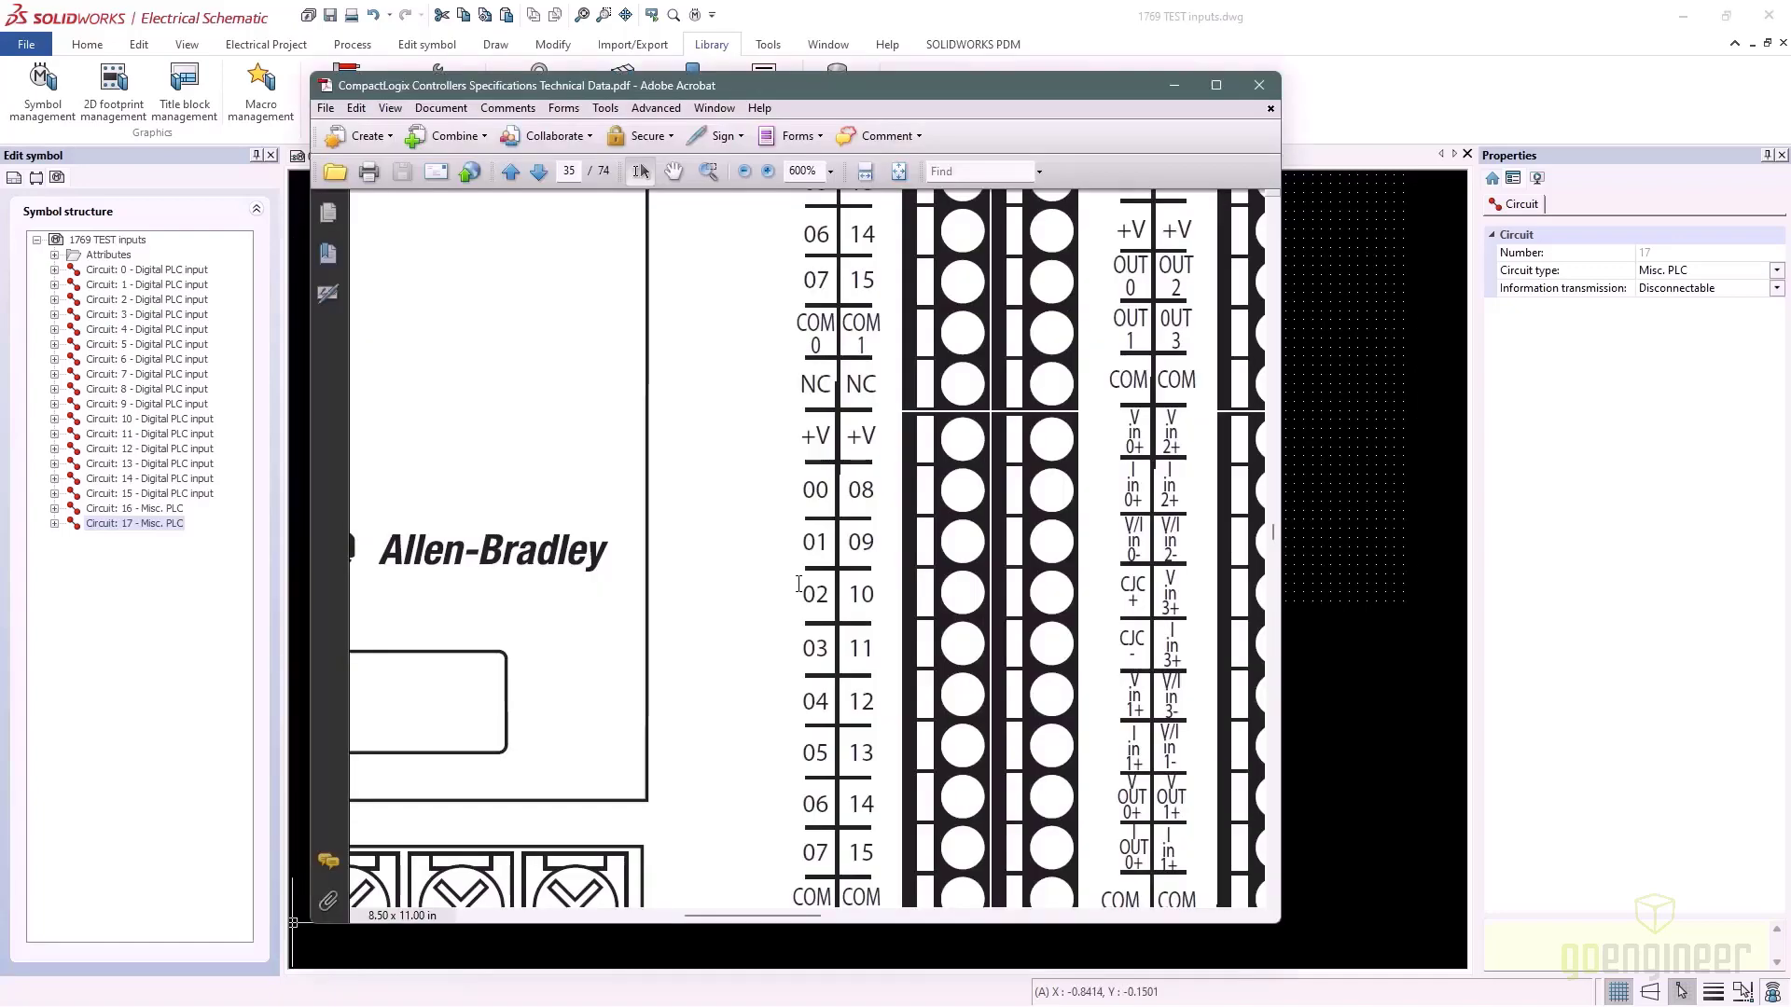
Scroll the datasheet to the DC OUT and ANALOG terminals, then return to the symbol drawing
{"action": "scroll", "coordinate": [799, 593], "scroll_direction": "down", "scroll_amount": 2}
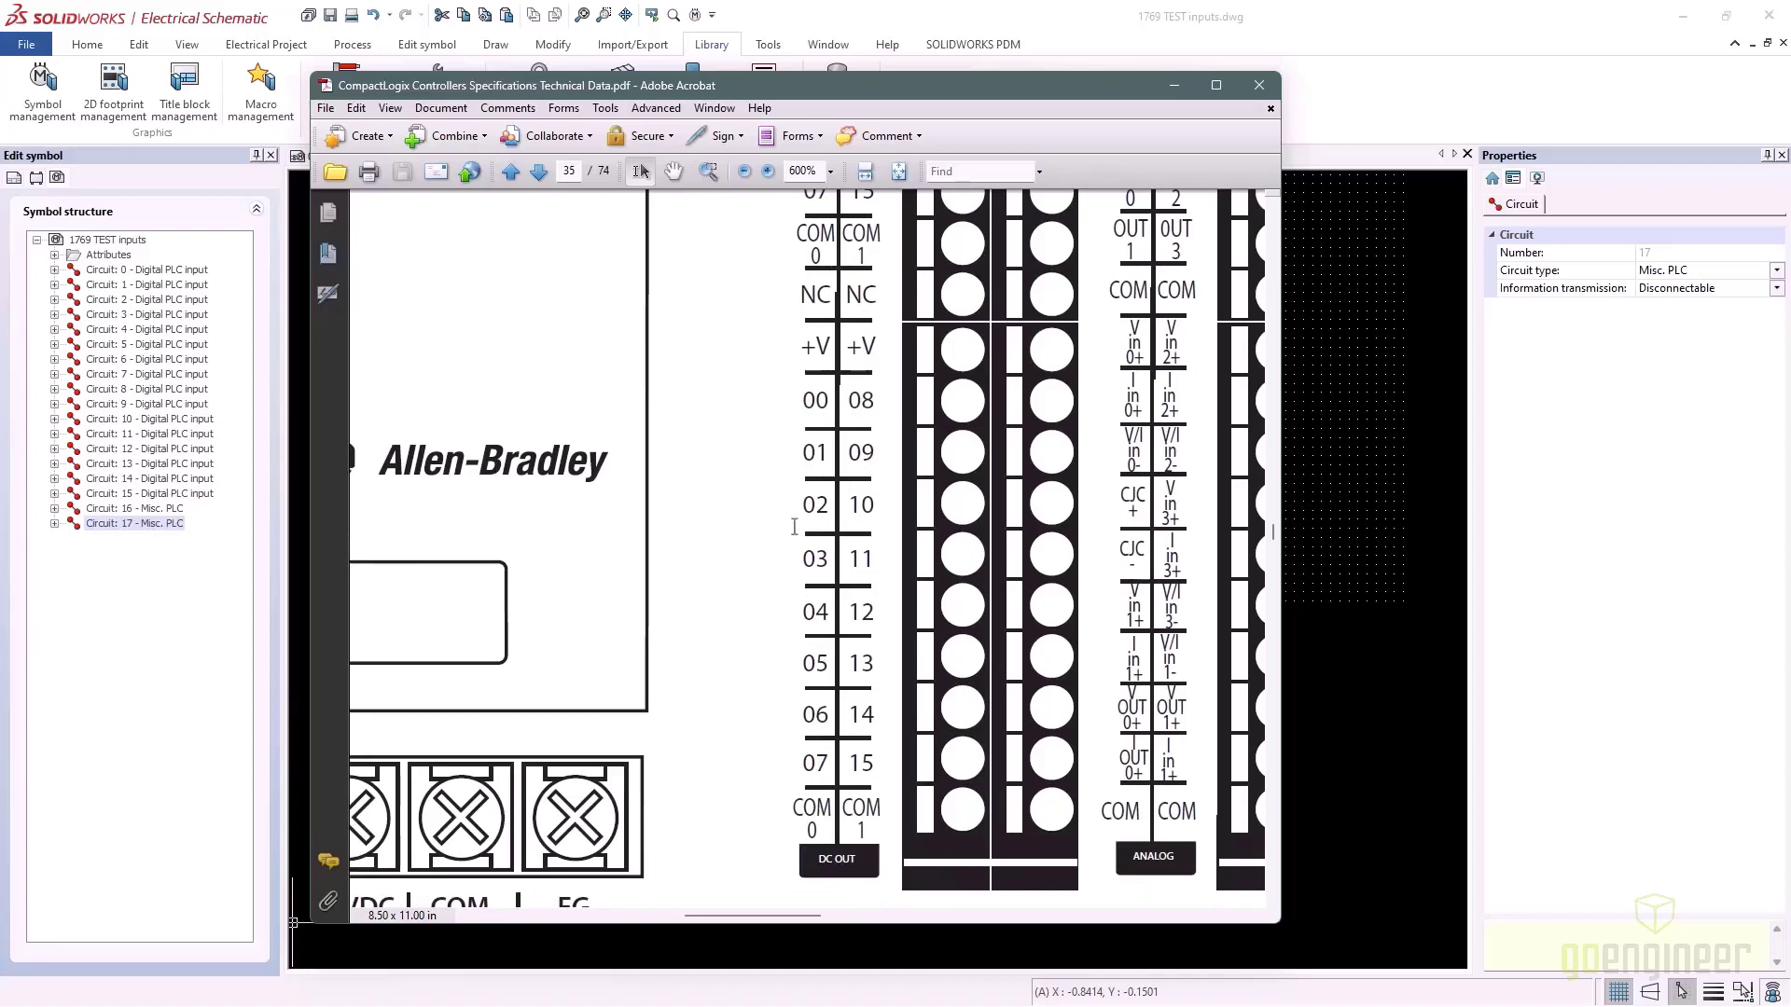
{"action": "key", "text": "alt+Tab"}
{"action": "left_click", "coordinate": [791, 499]}
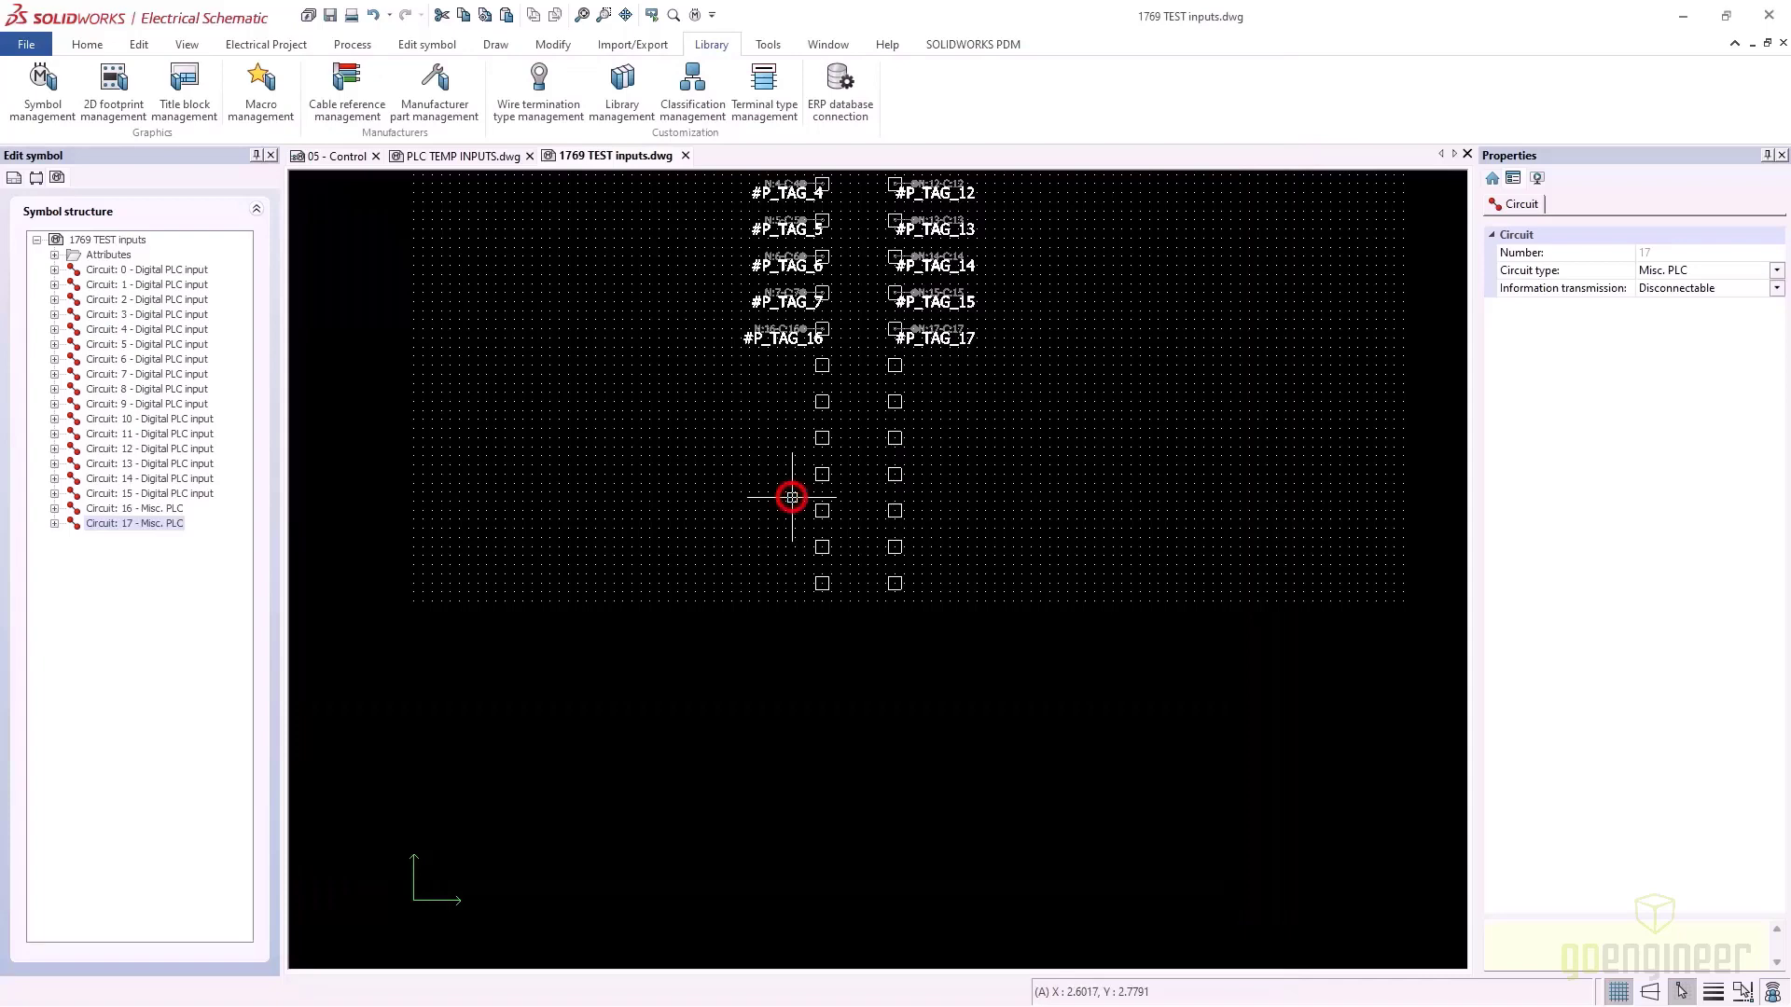
Copy the six bottom pin squares with a base point and paste them below to extend both columns
{"action": "left_click", "coordinate": [922, 607]}
{"action": "scroll", "coordinate": [819, 497], "scroll_direction": "up", "scroll_amount": 3}
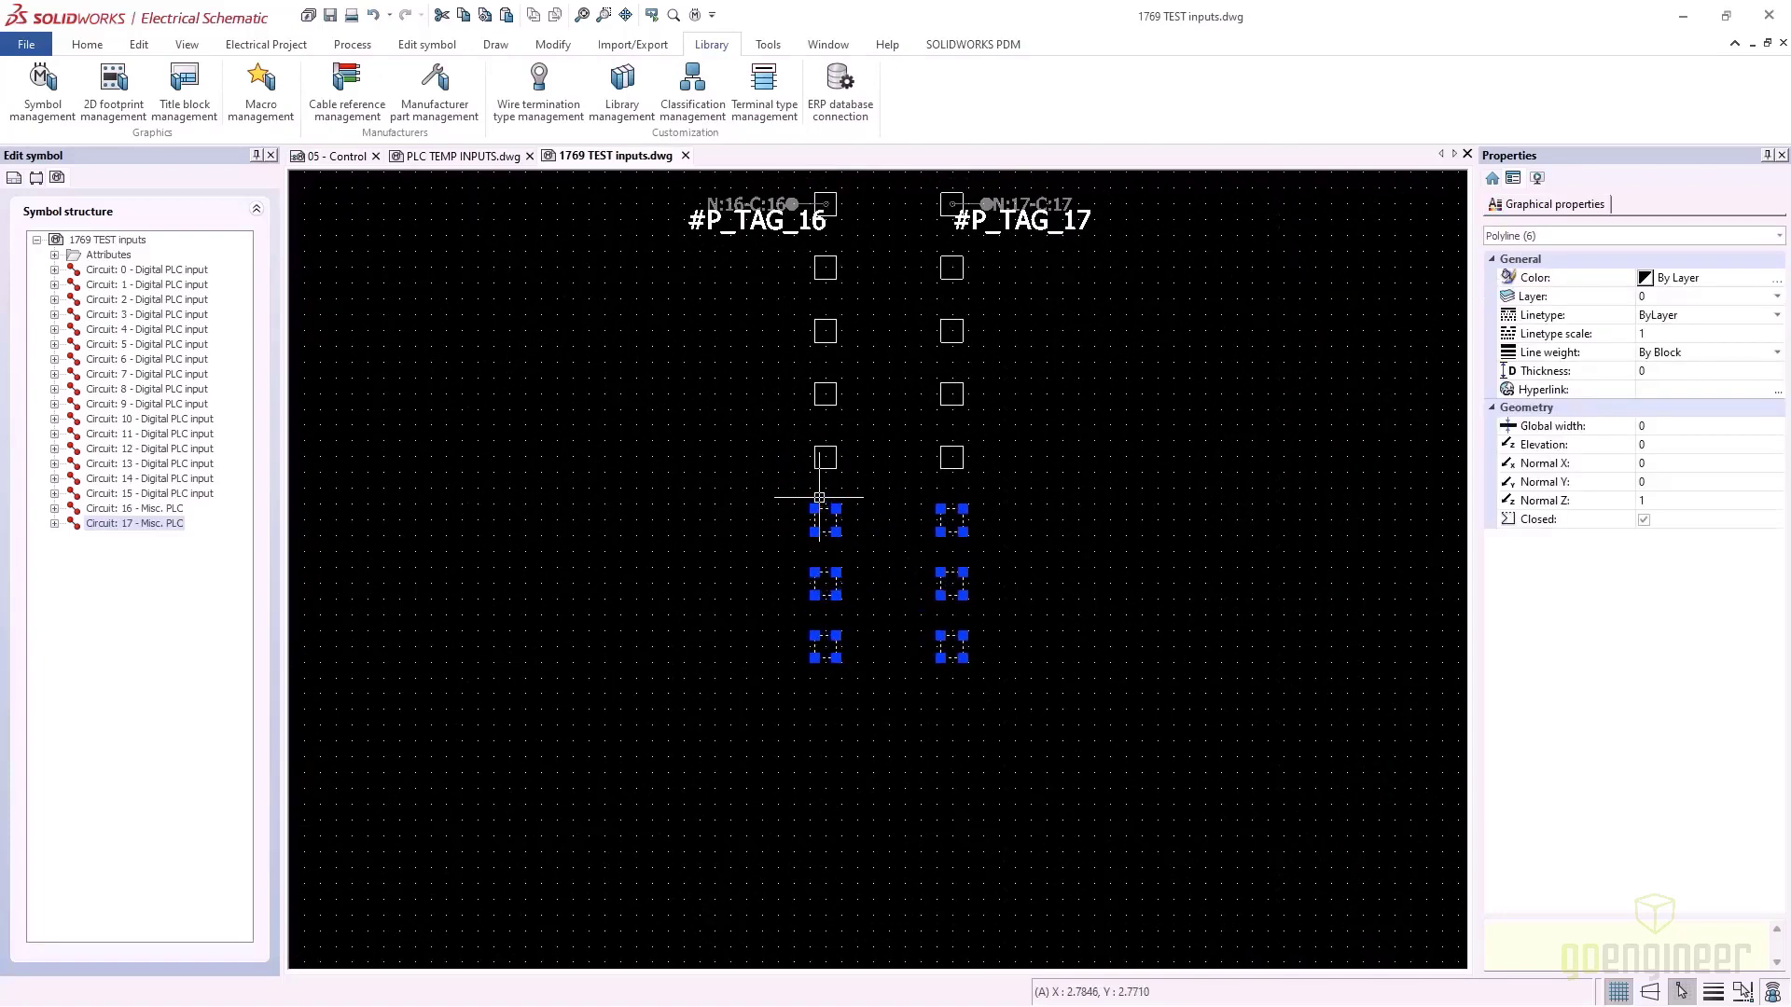
{"action": "scroll", "coordinate": [818, 497], "scroll_direction": "up", "scroll_amount": 2}
{"action": "right_click", "coordinate": [831, 512]}
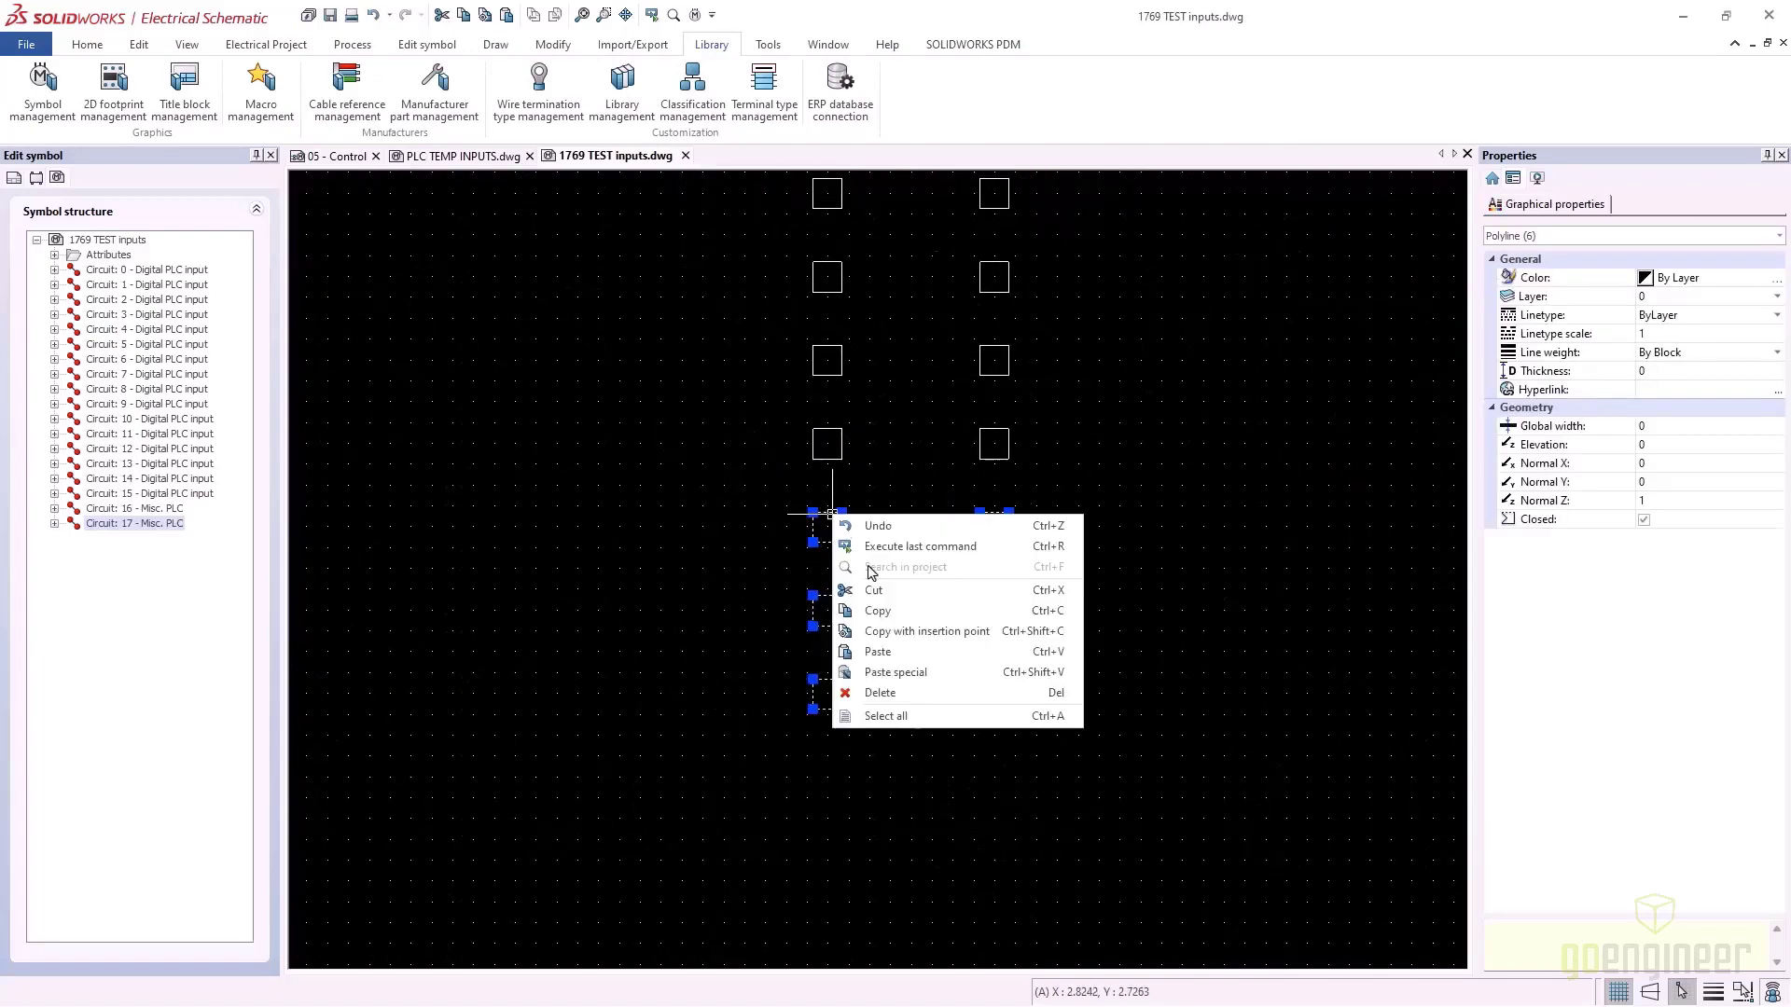
{"action": "left_click", "coordinate": [921, 634]}
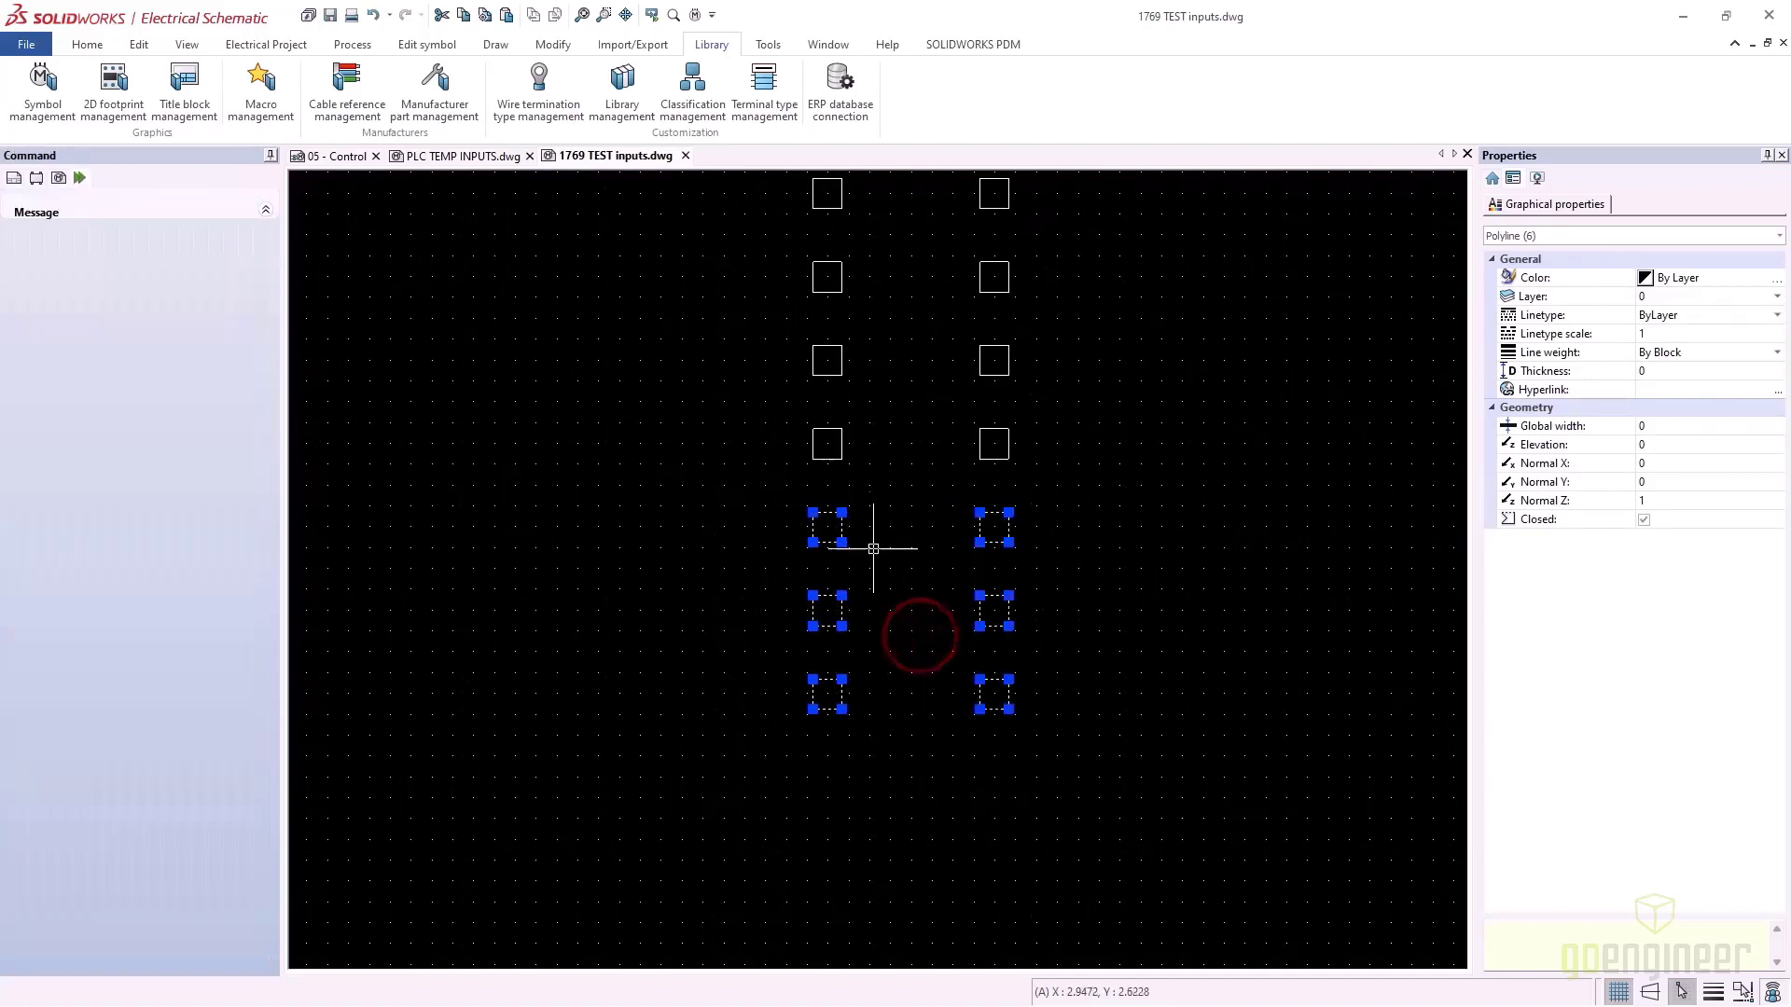
{"action": "left_click", "coordinate": [829, 443]}
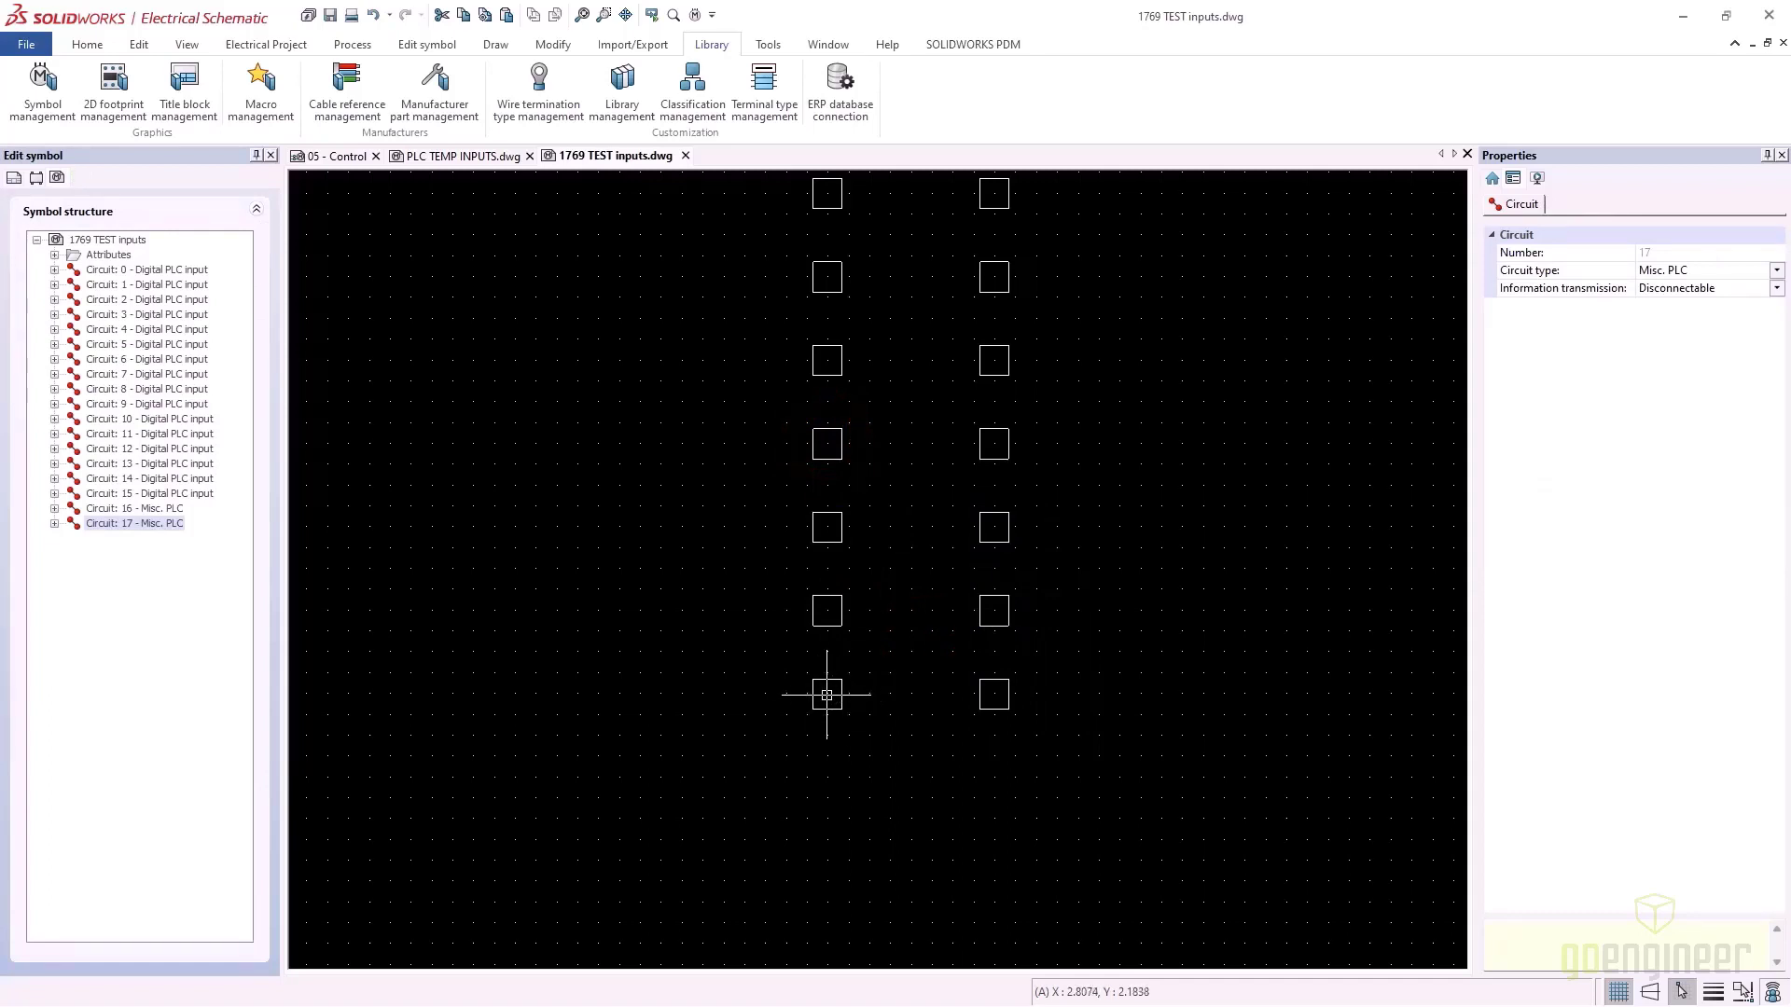
{"action": "right_click", "coordinate": [826, 695]}
{"action": "left_click", "coordinate": [873, 833]}
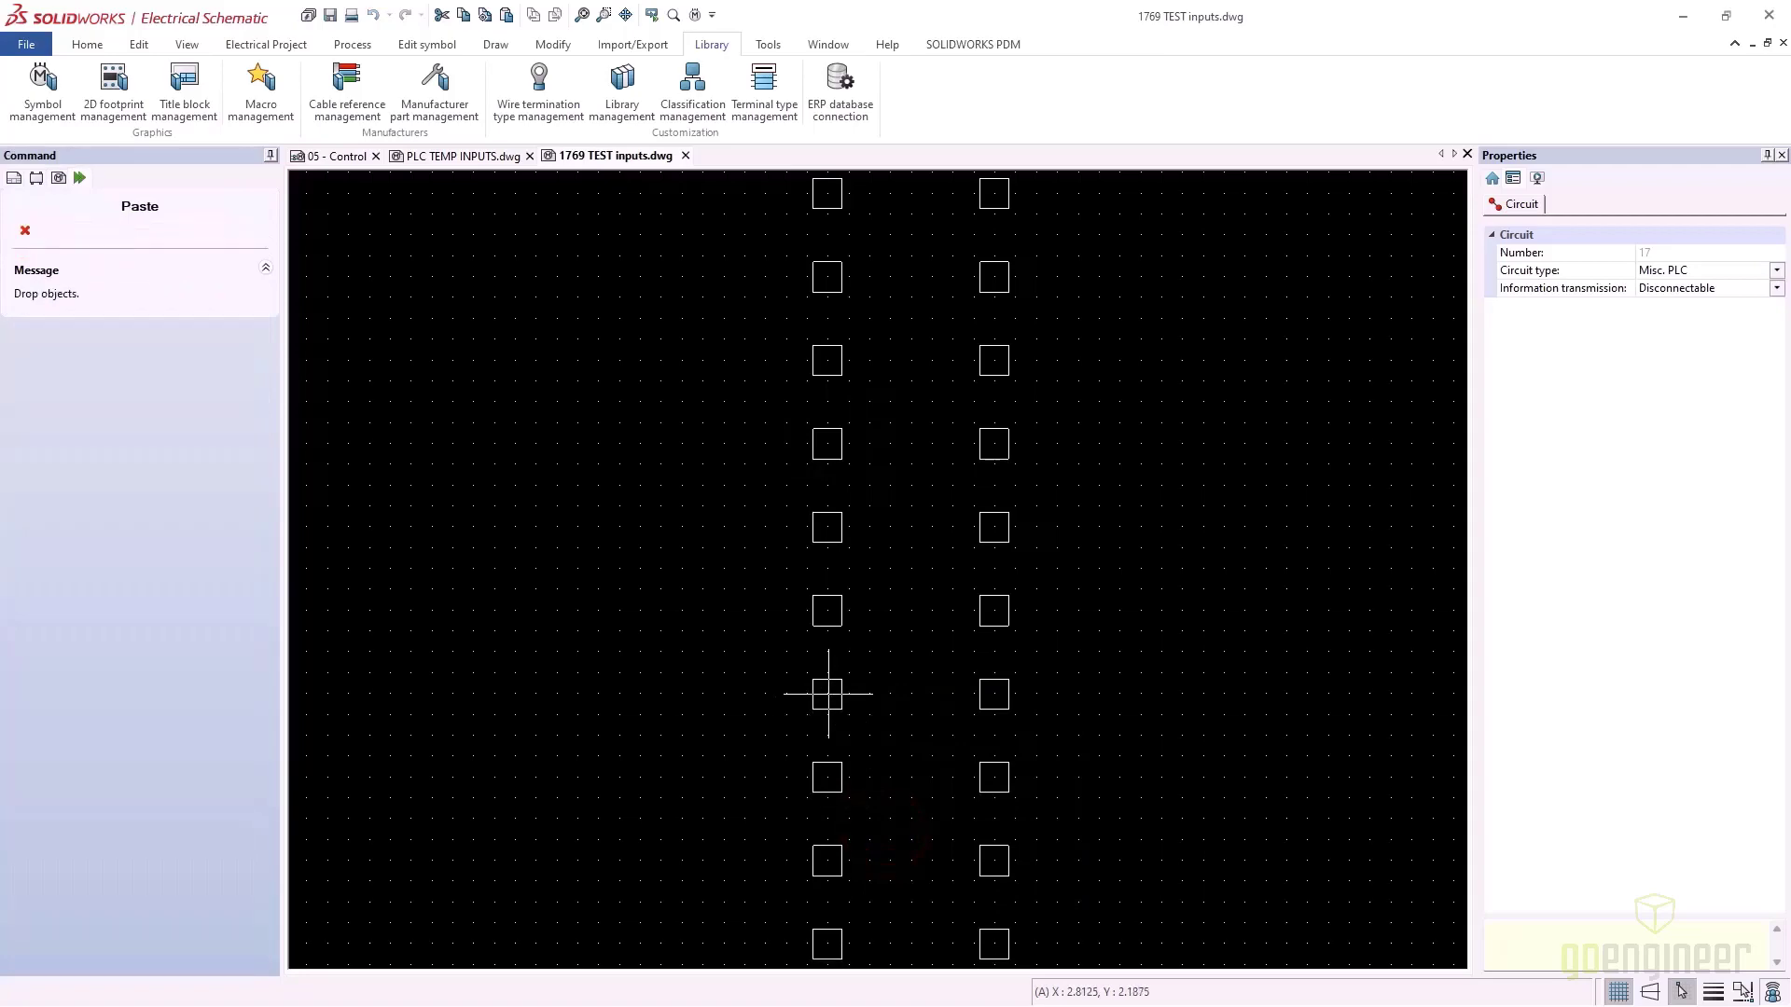
{"action": "left_click", "coordinate": [827, 694]}
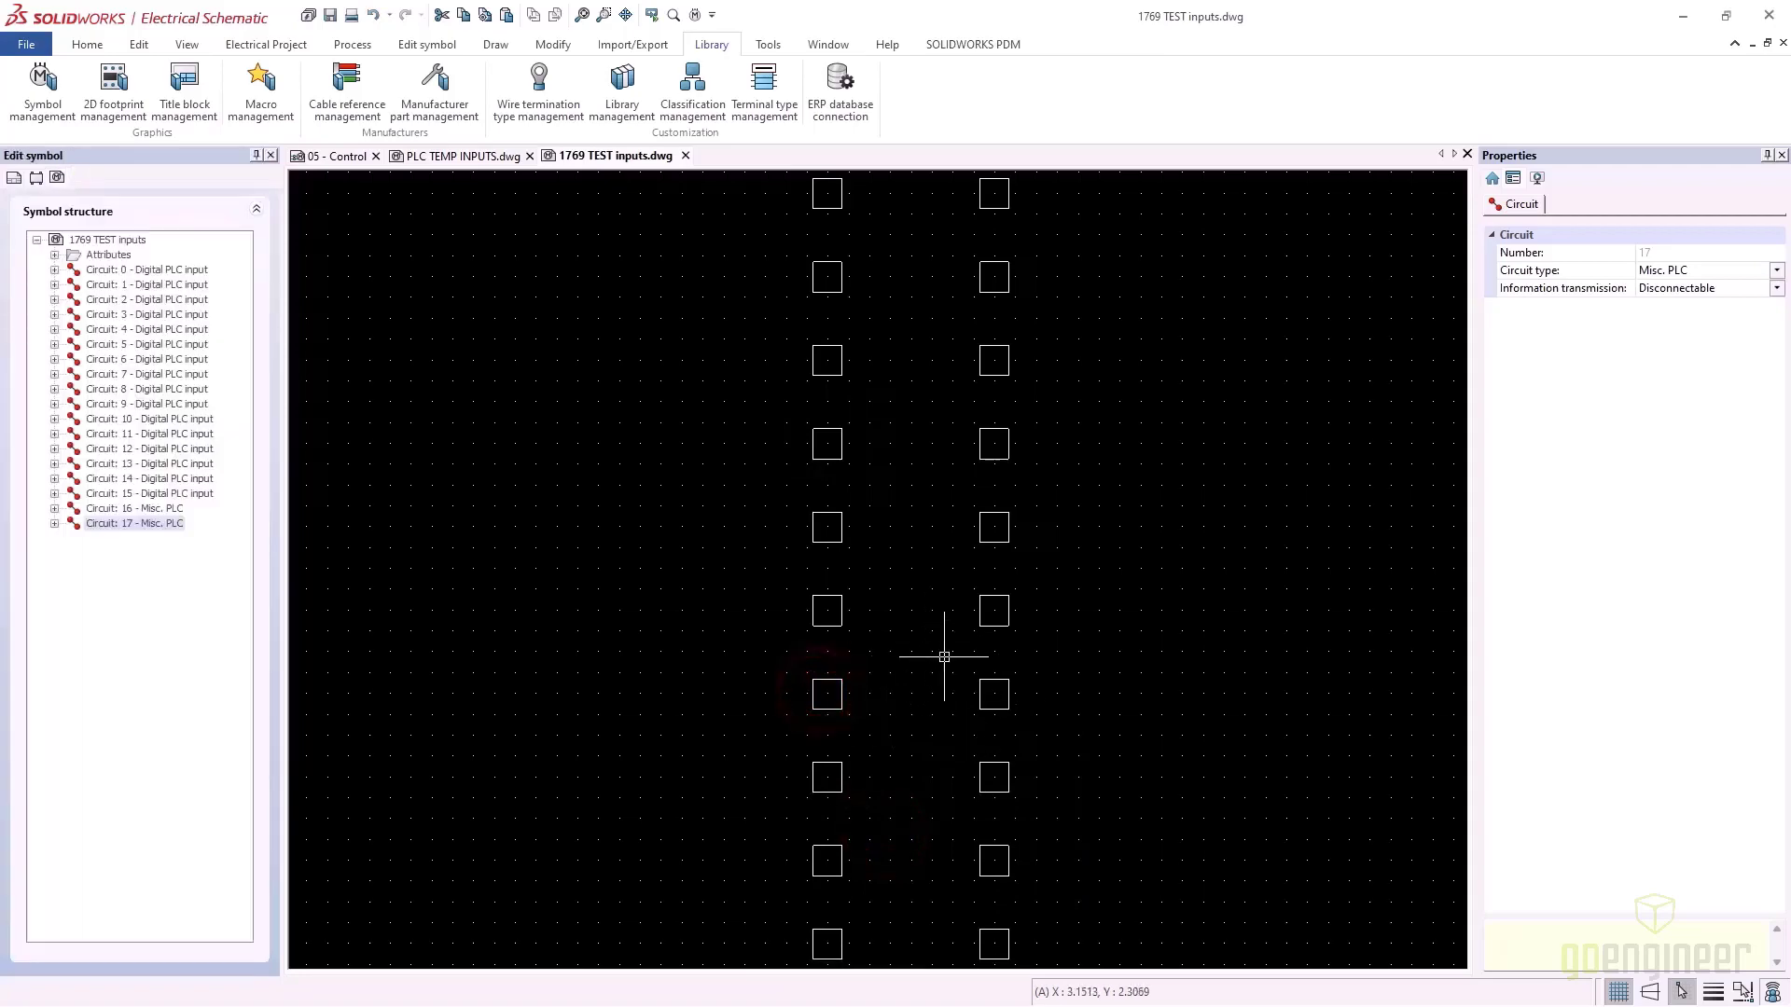
{"action": "scroll", "coordinate": [891, 420], "scroll_direction": "down", "scroll_amount": 4}
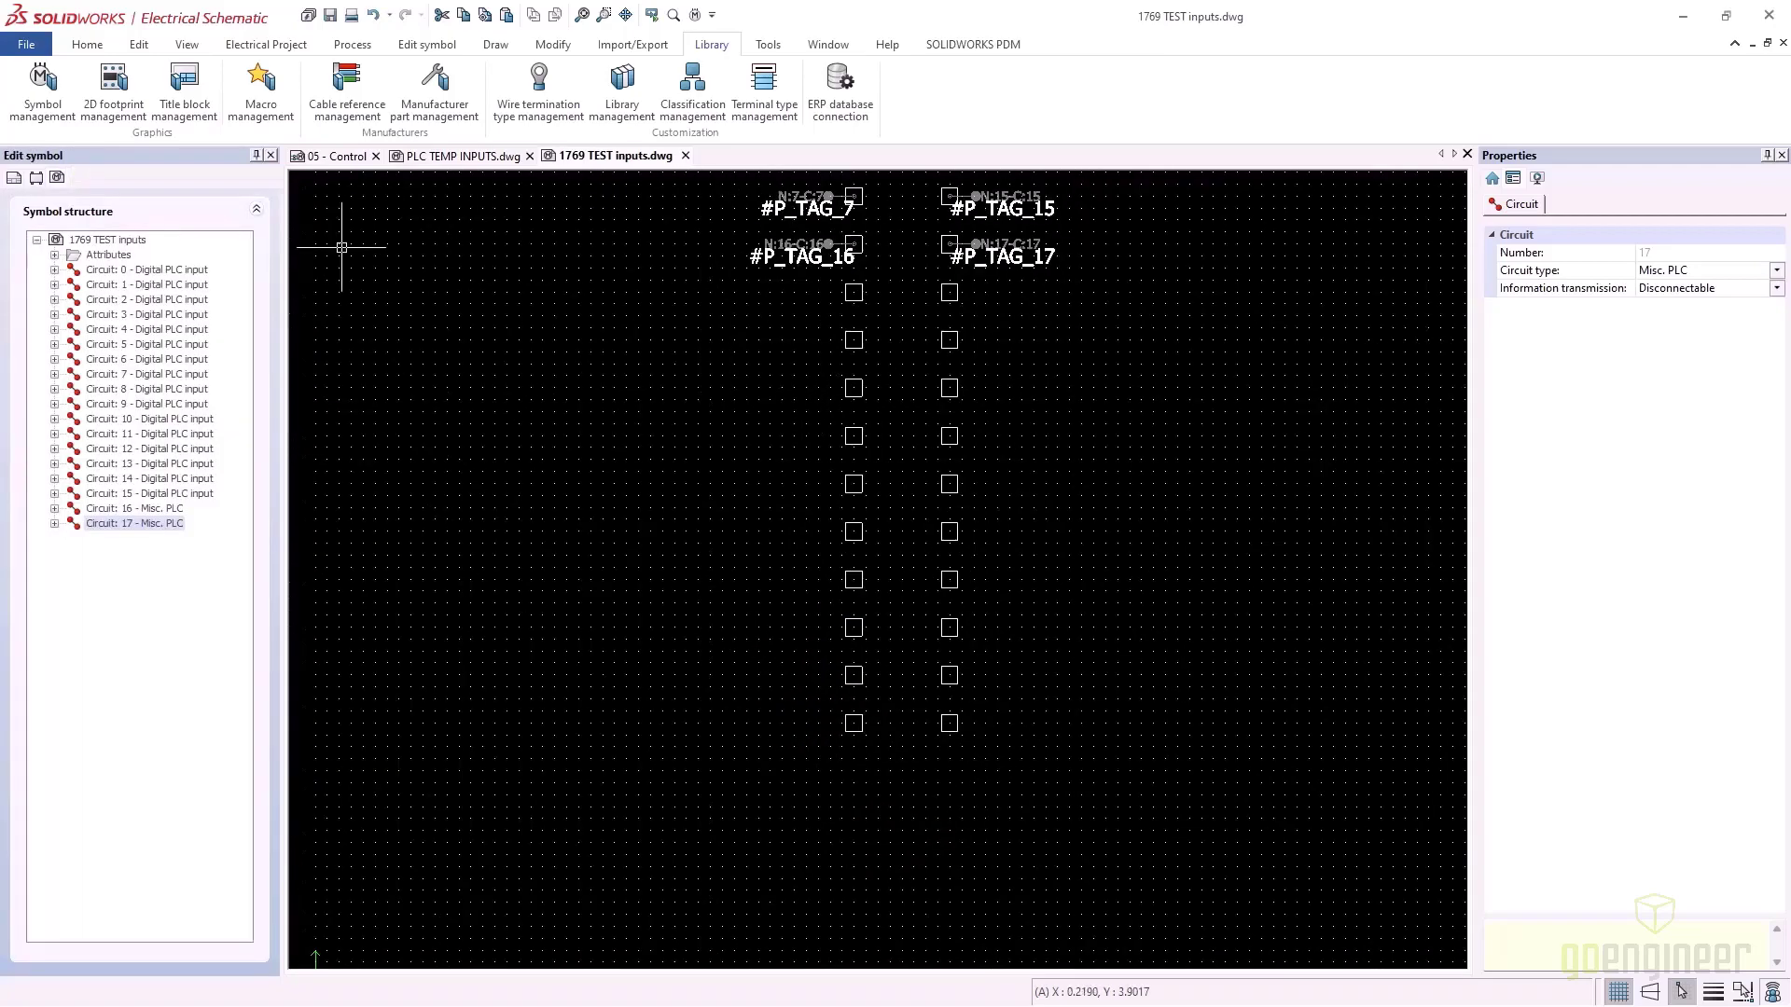
{"action": "left_click", "coordinate": [362, 158]}
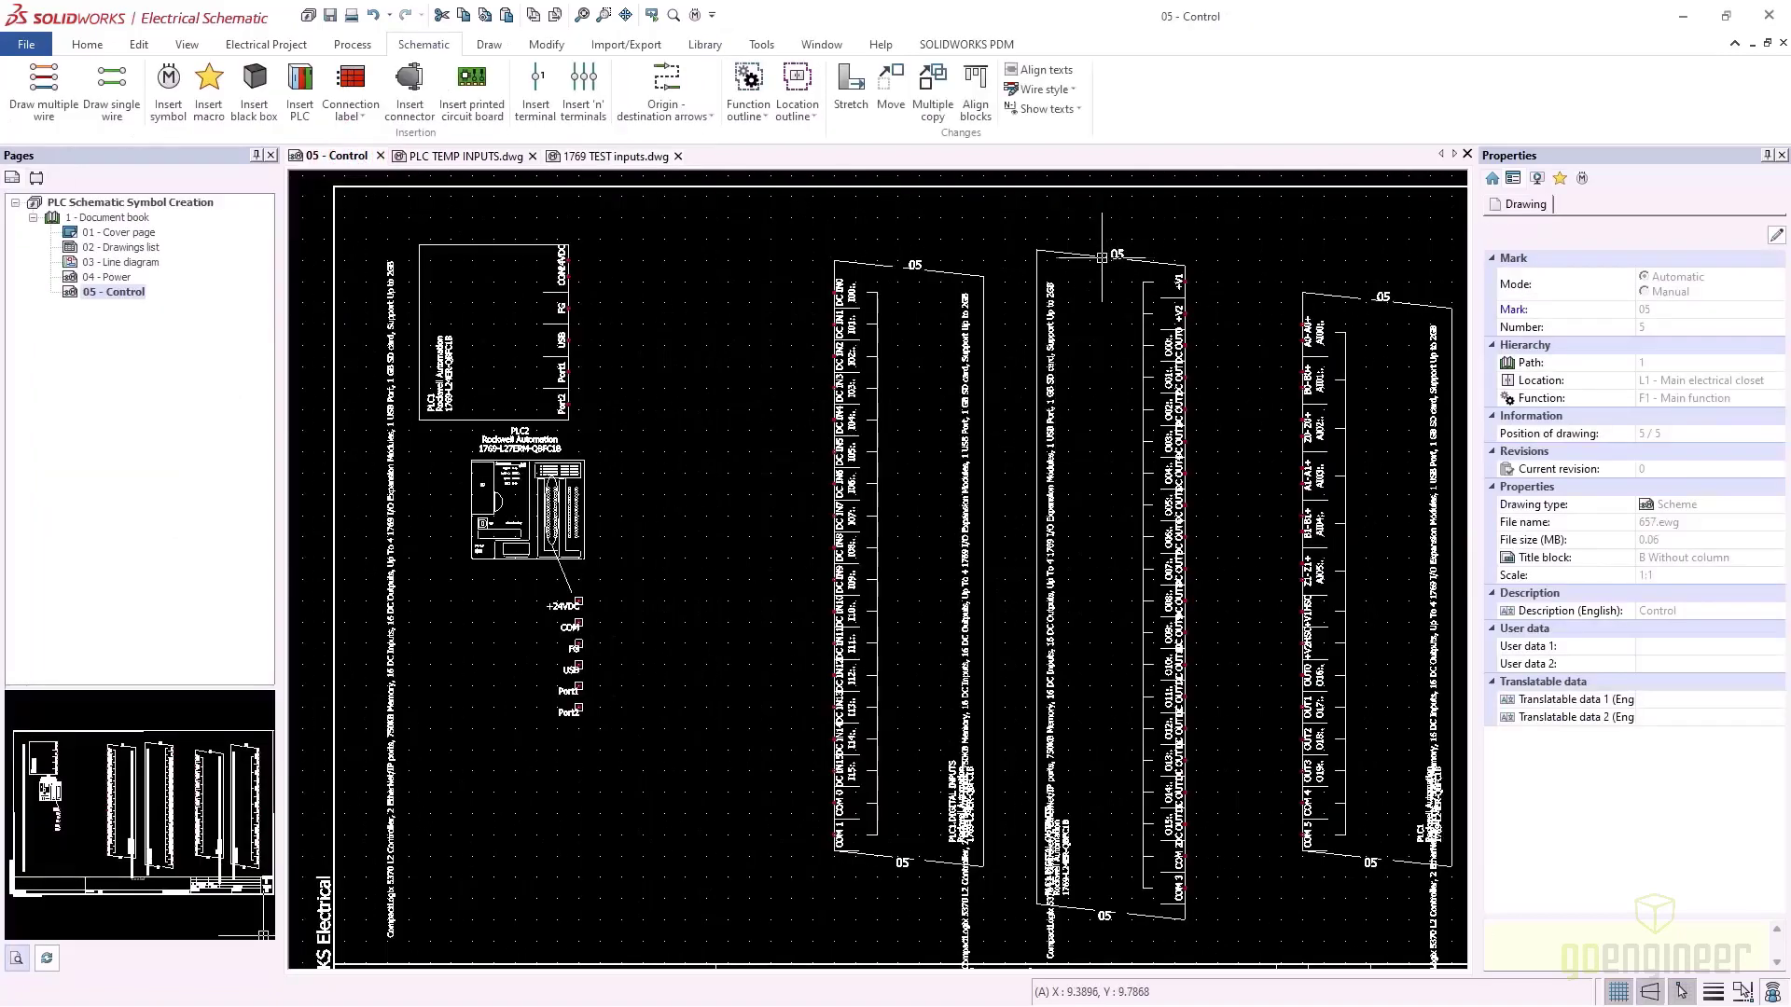
Add the 05 - Control PLC to the library with the title PLC TEMP OUTPUTS
{"action": "left_click", "coordinate": [1084, 252]}
{"action": "right_click", "coordinate": [1084, 251]}
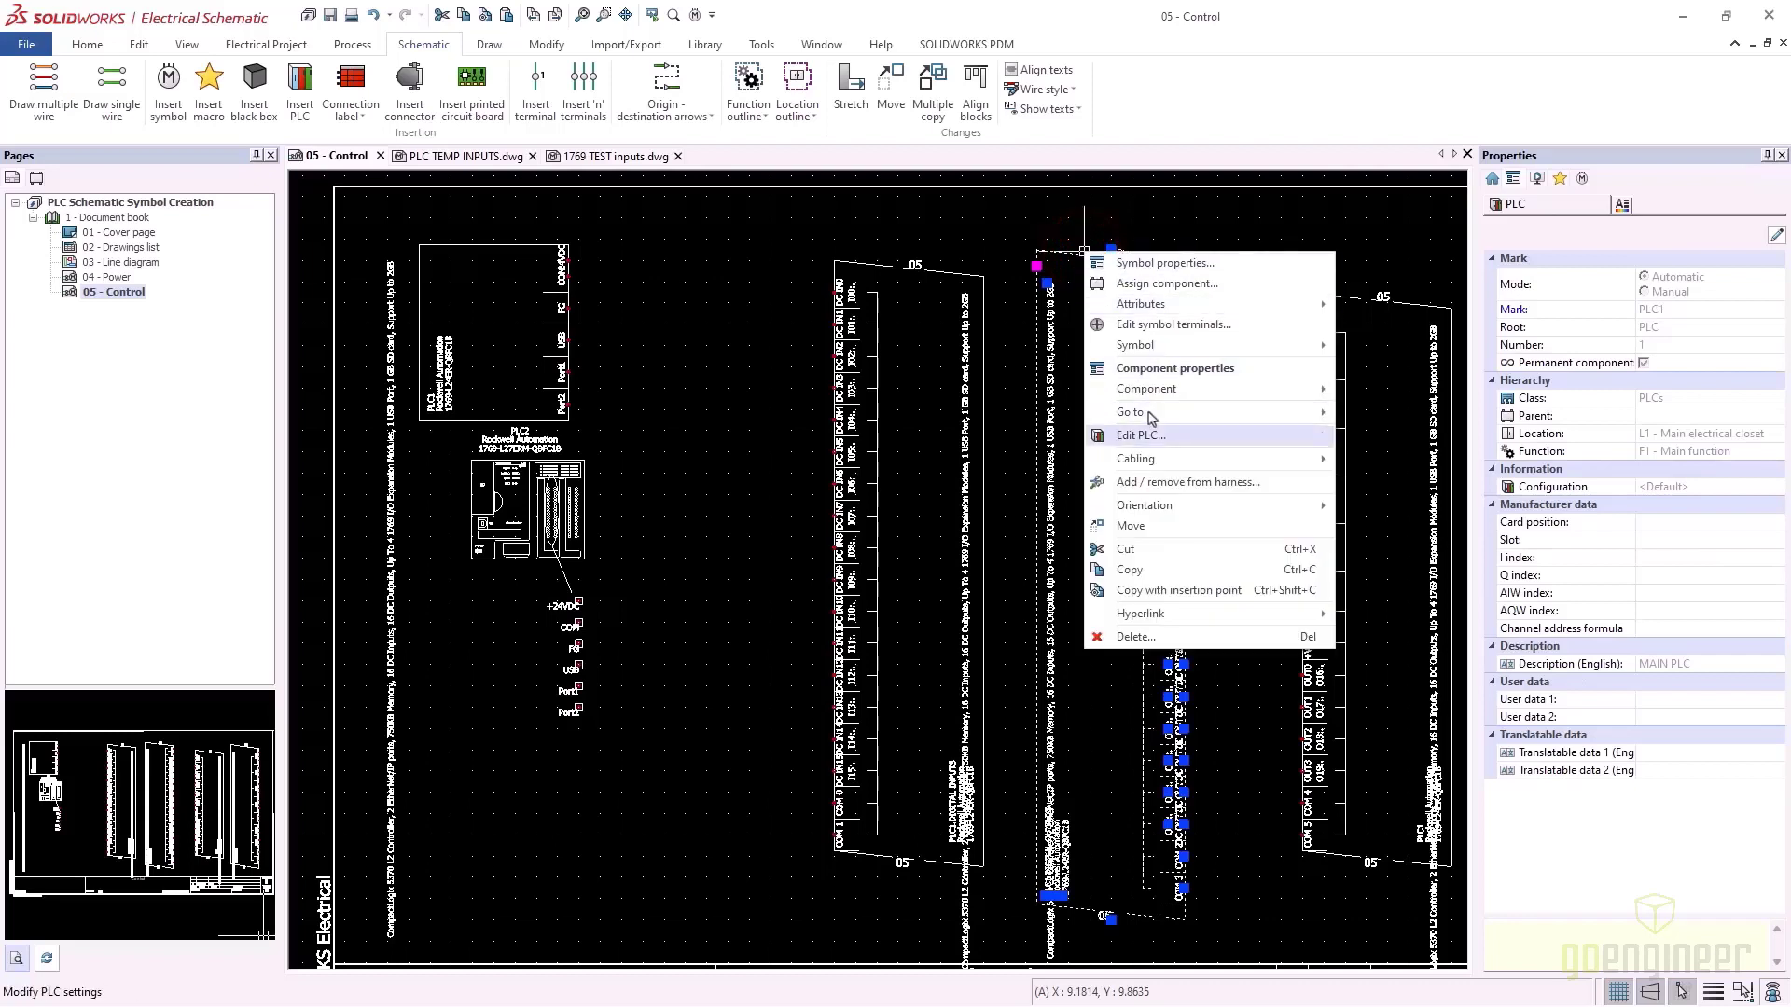
{"action": "mouse_move", "coordinate": [1231, 347]}
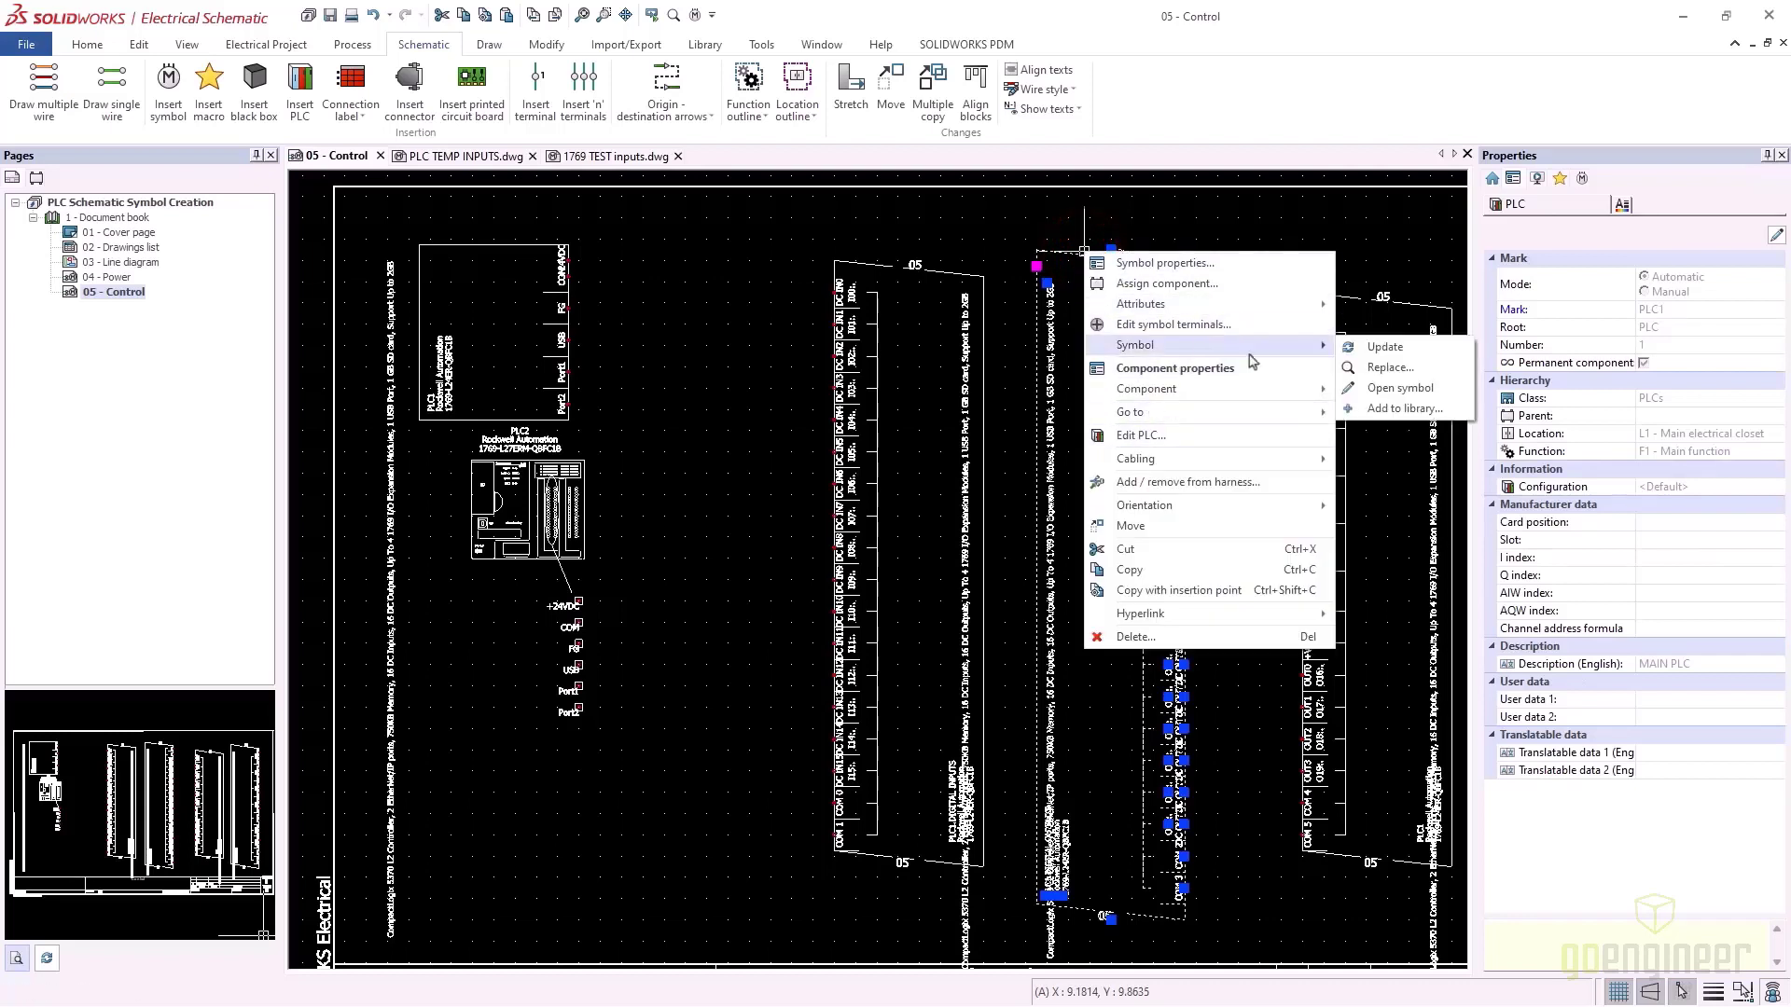
{"action": "left_click", "coordinate": [1404, 410]}
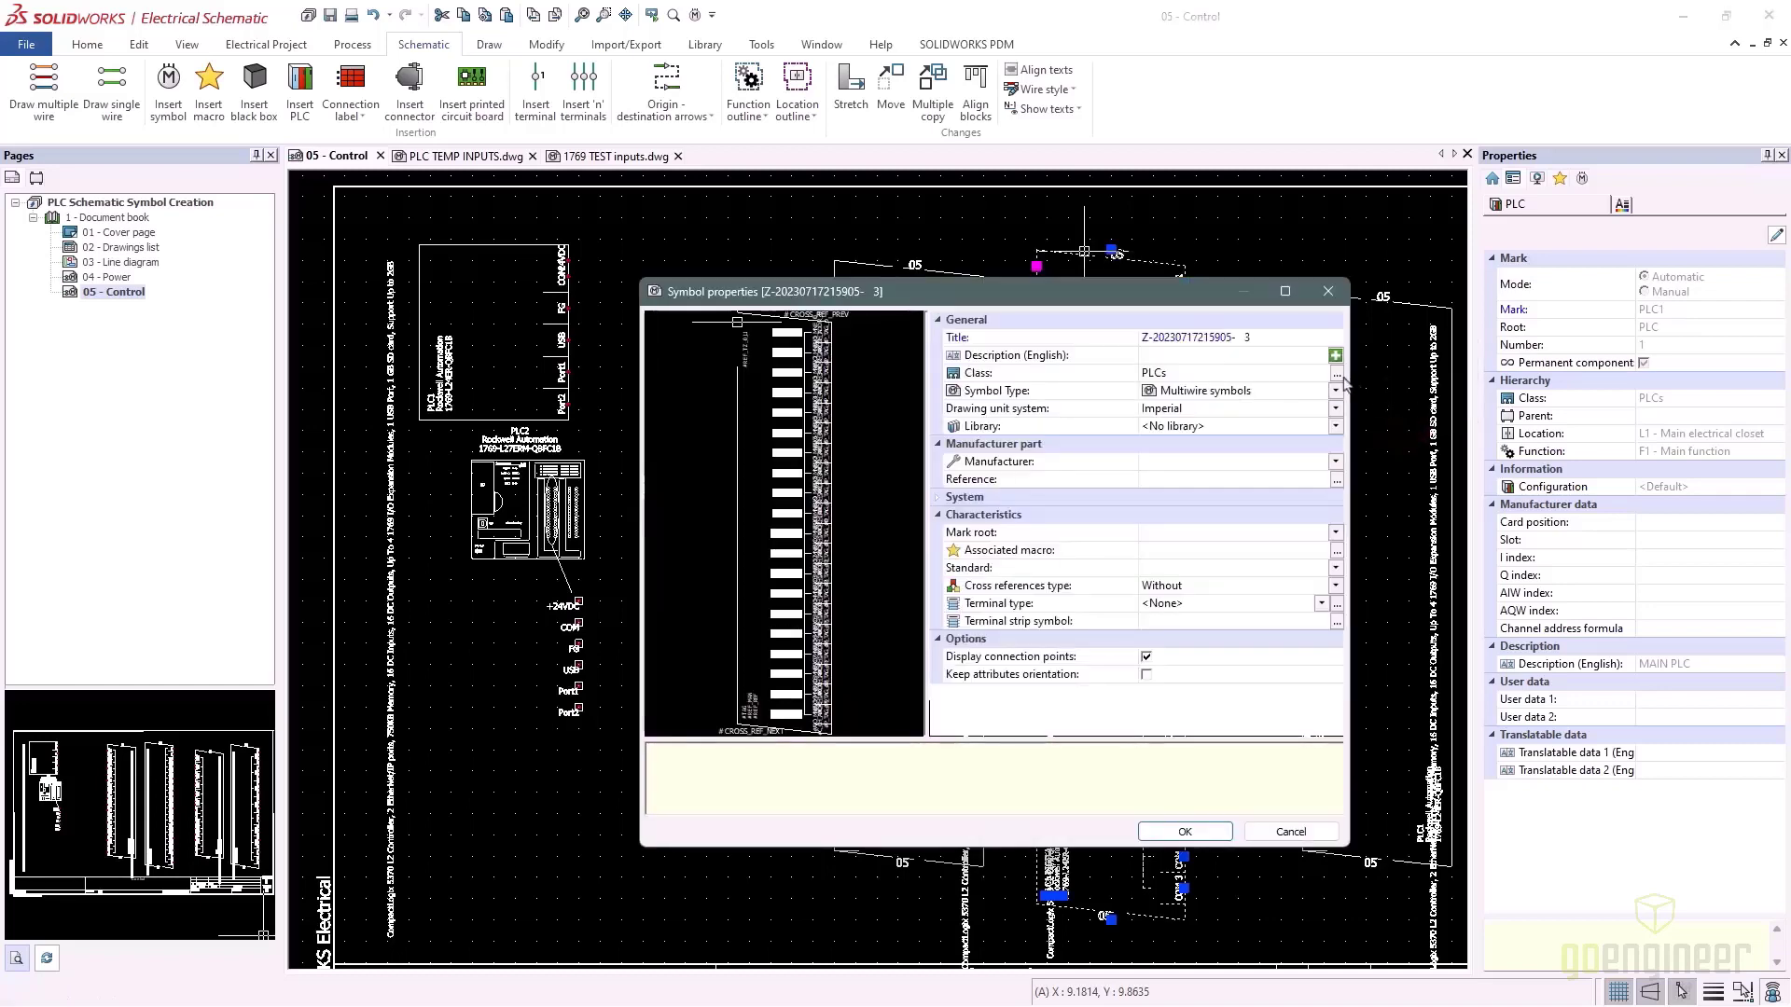
{"action": "left_click", "coordinate": [1261, 338]}
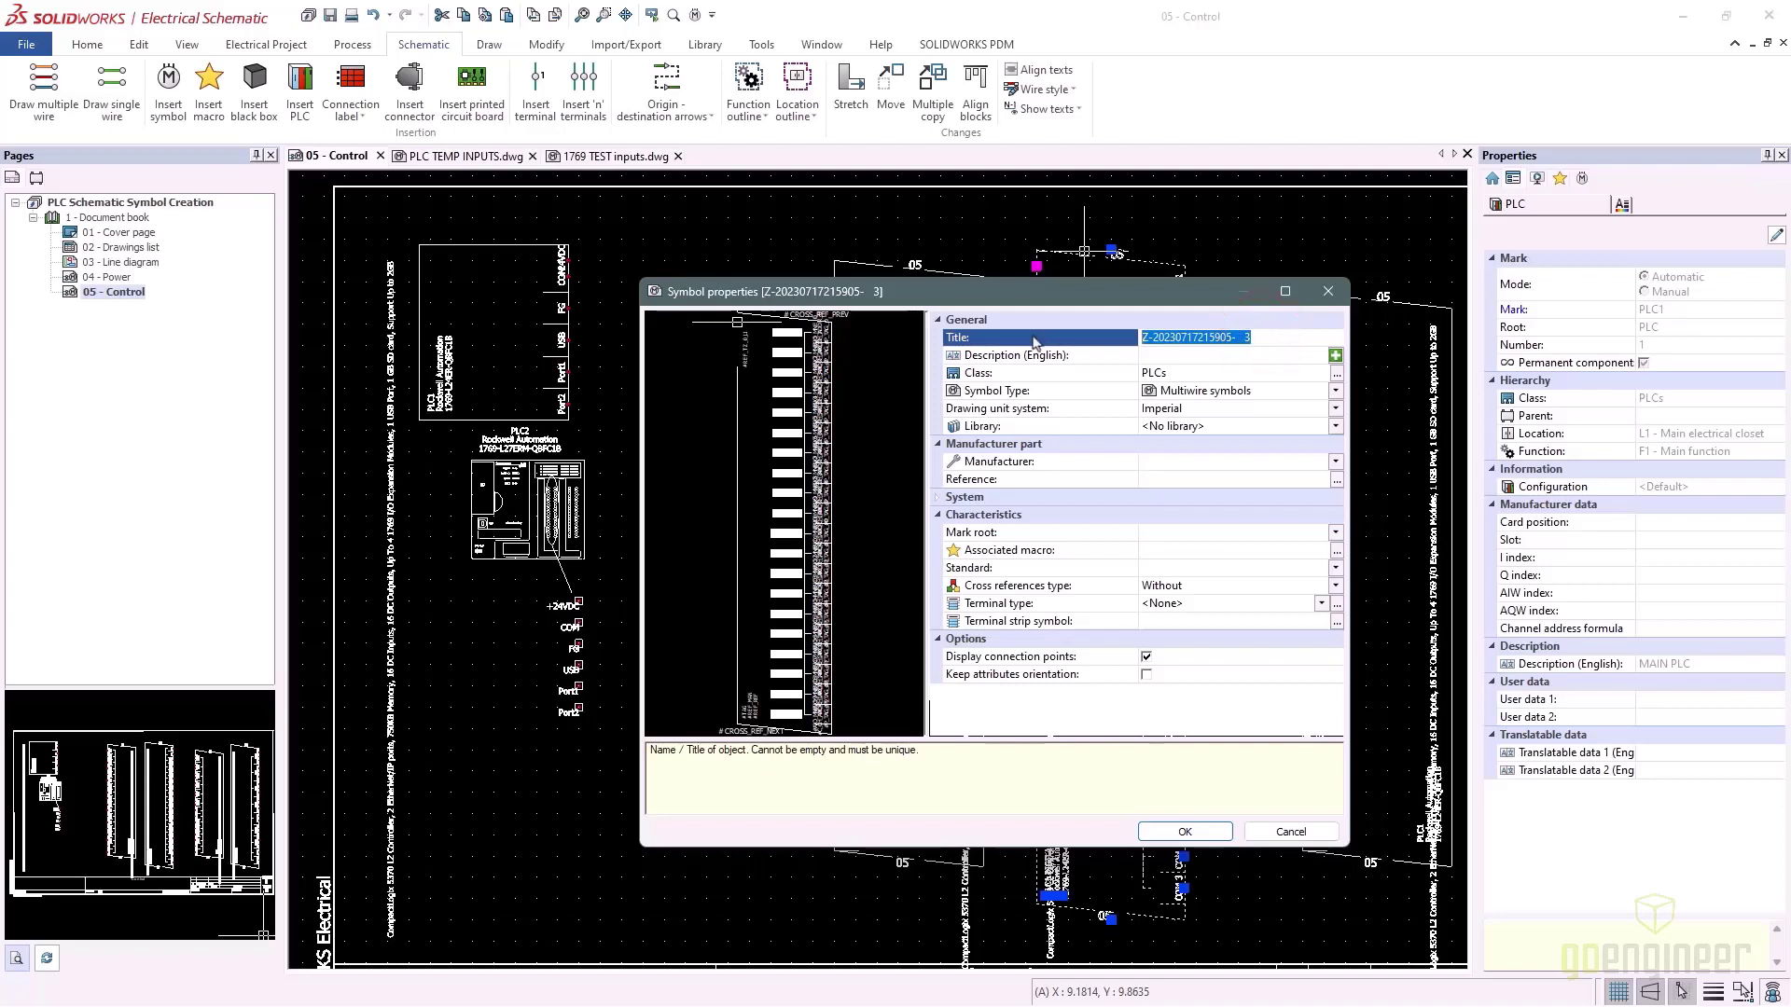
{"action": "type", "text": "PLC TEMP OUTPUTS"}
{"action": "left_click", "coordinate": [1183, 829]}
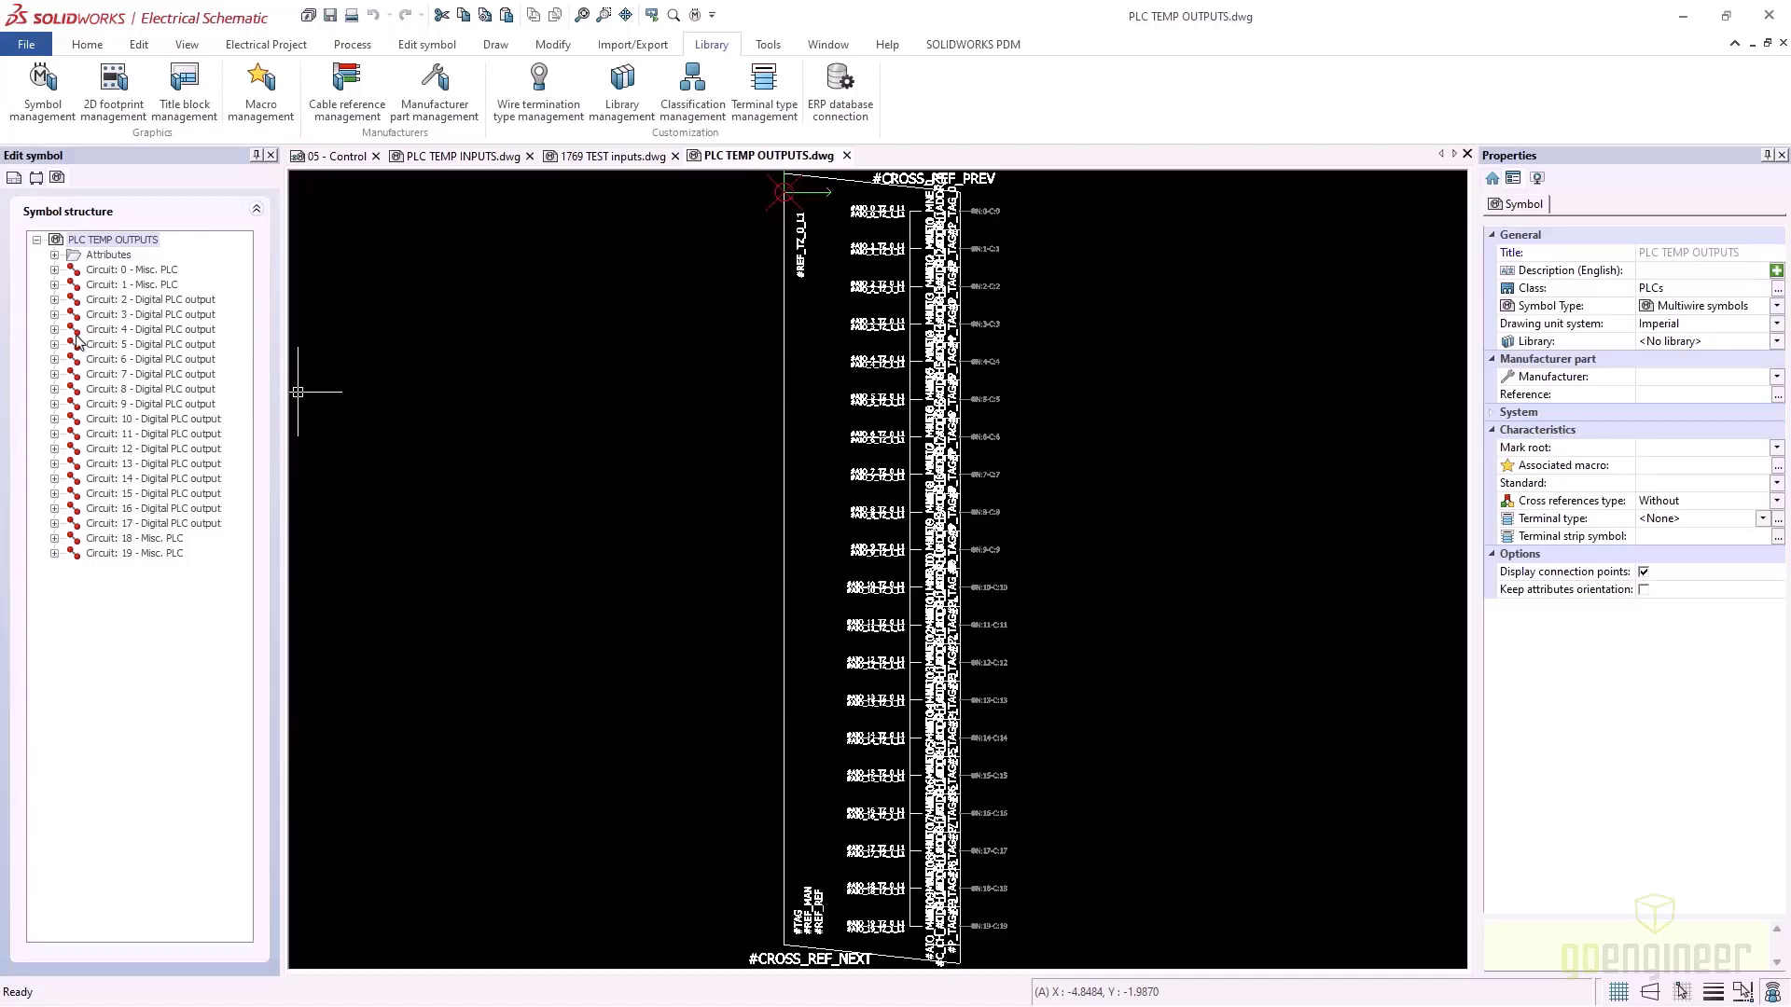
Expand PLC TEMP OUTPUTS circuits 0, 1, 18 and 19 to view their pins, then return to 1769 TEST inputs
{"action": "left_click", "coordinate": [54, 270]}
{"action": "left_click", "coordinate": [54, 299]}
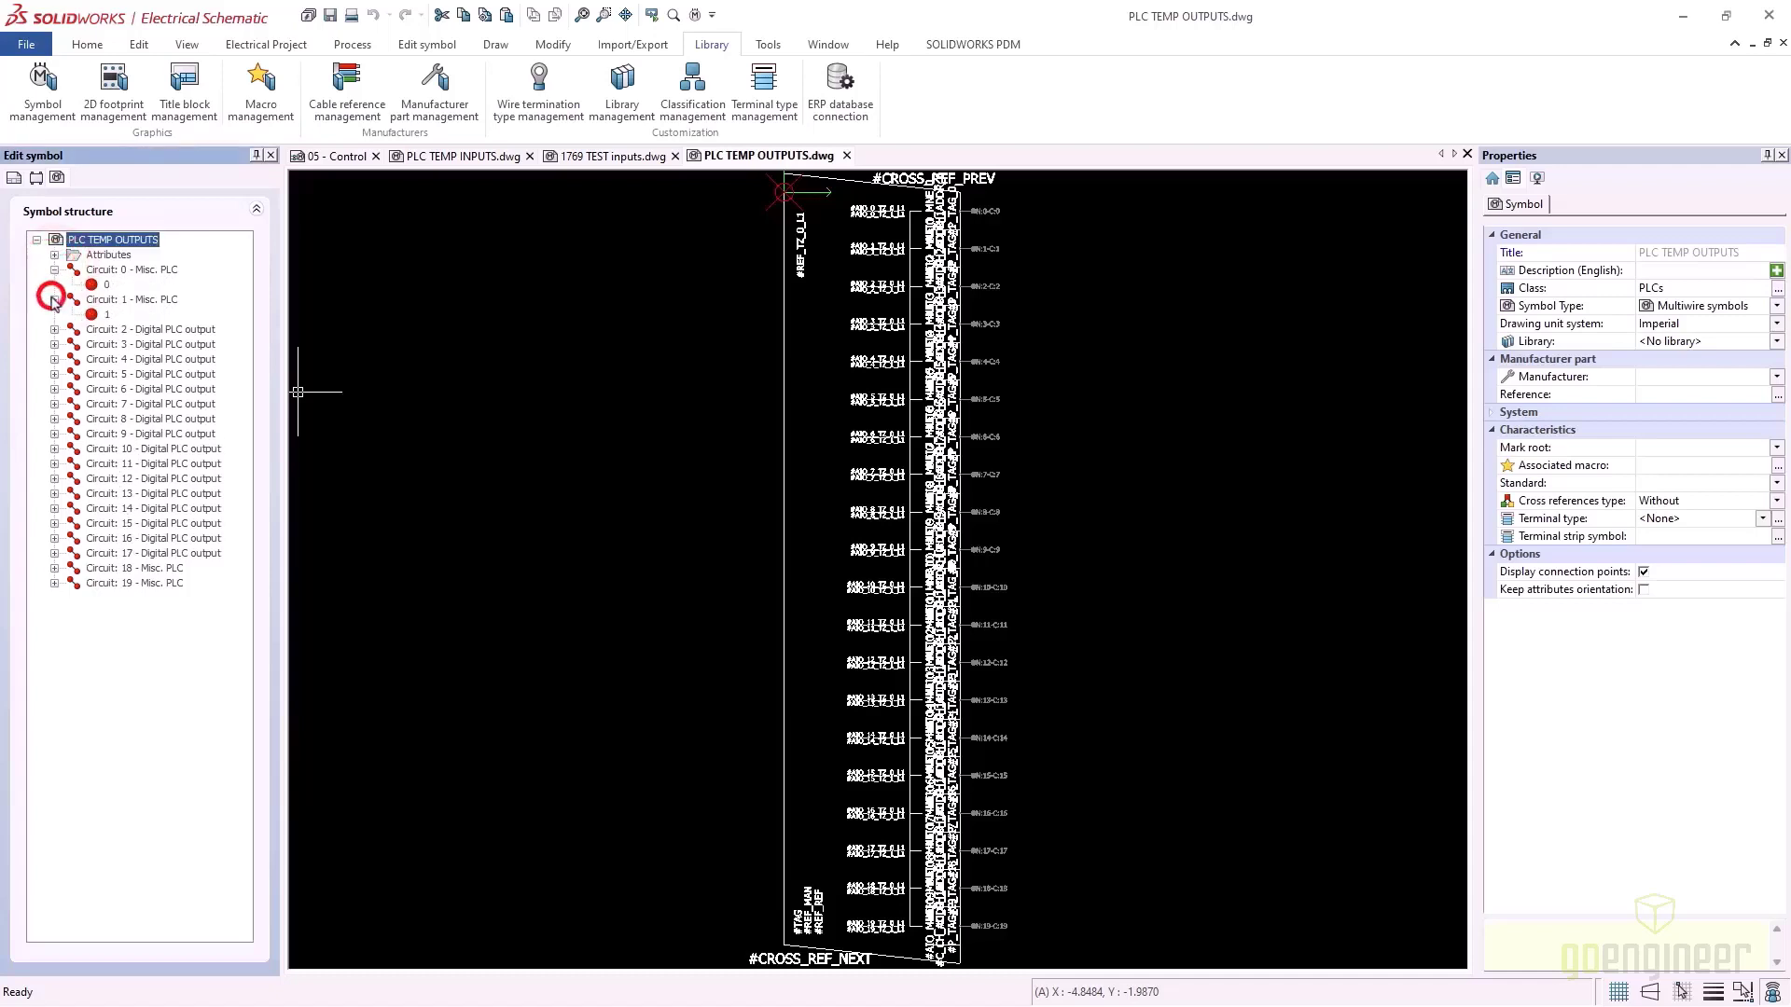
{"action": "left_click", "coordinate": [54, 568]}
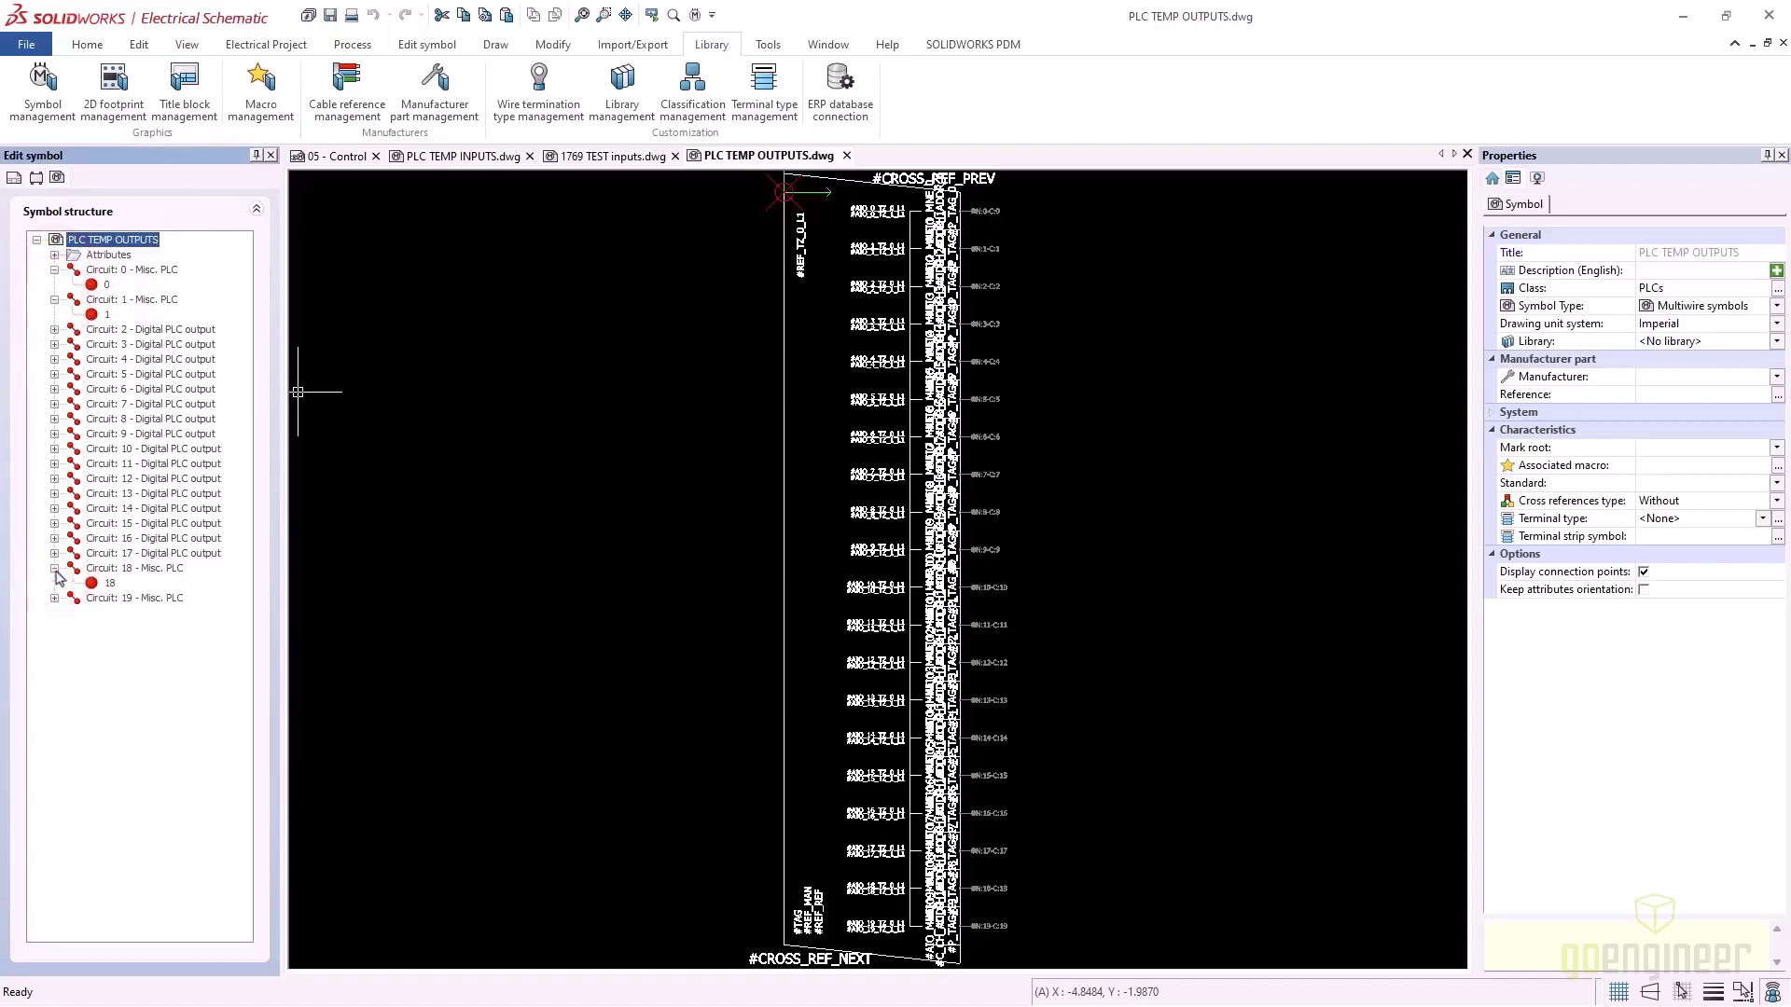
{"action": "left_click", "coordinate": [54, 599]}
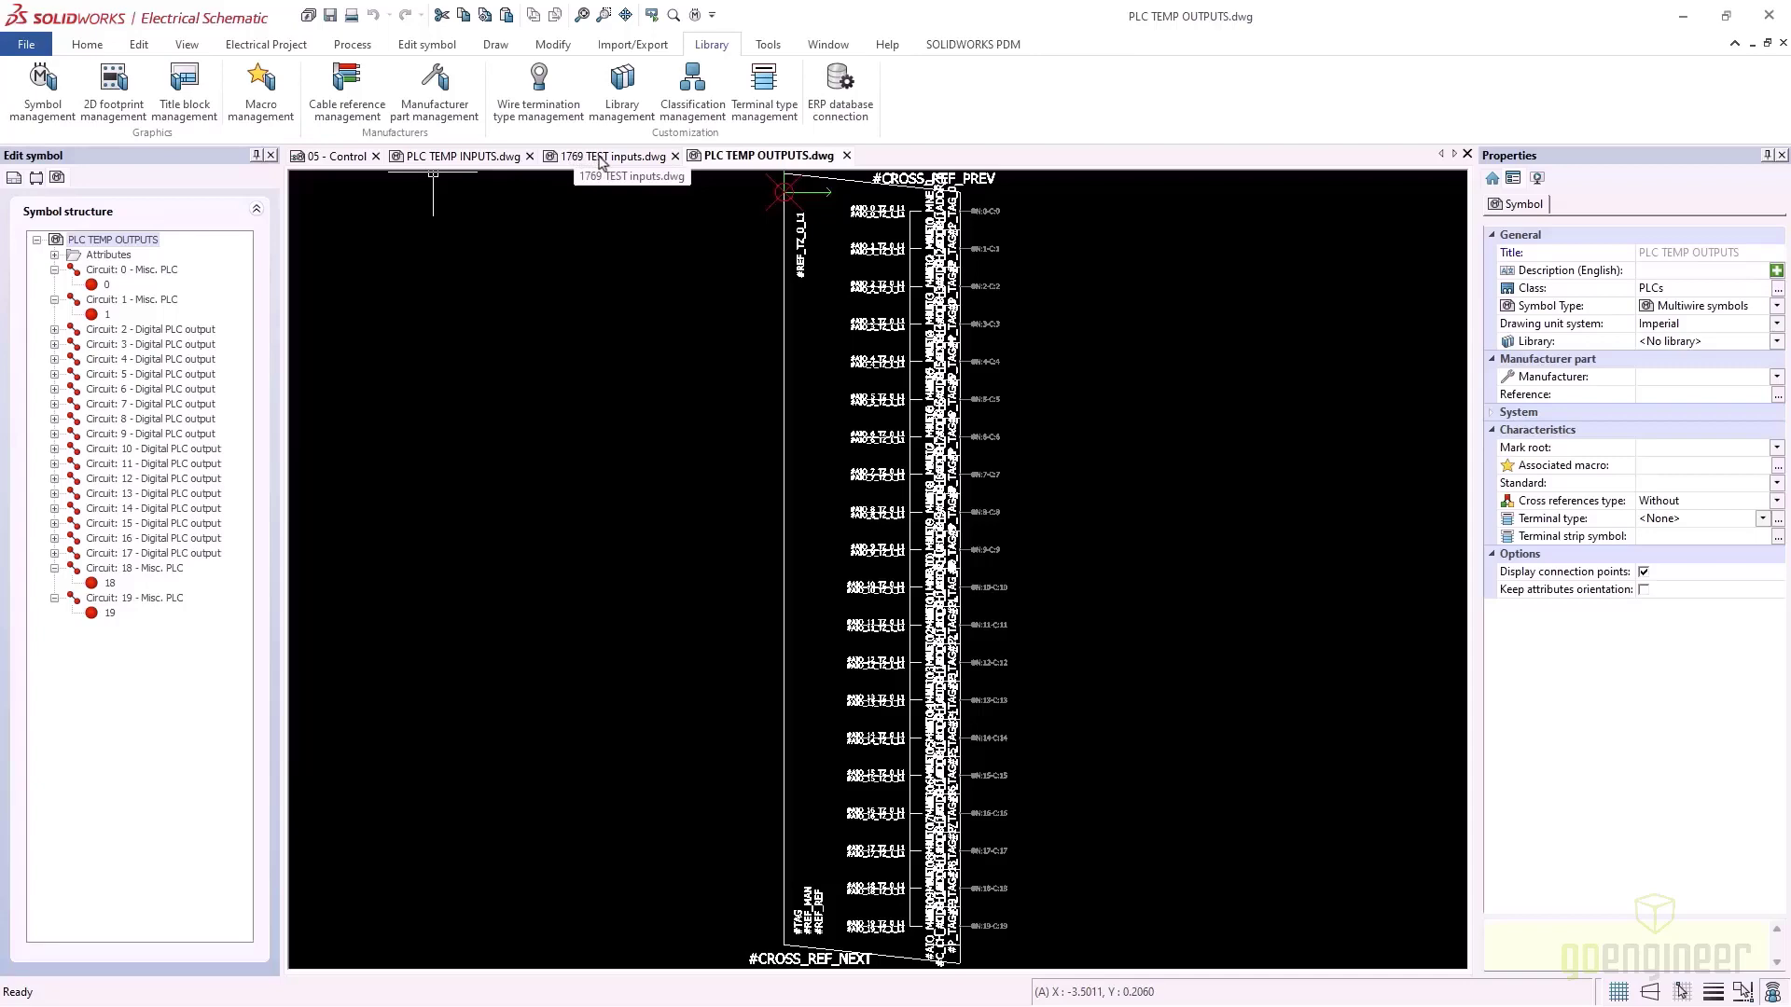
{"action": "left_click", "coordinate": [601, 159]}
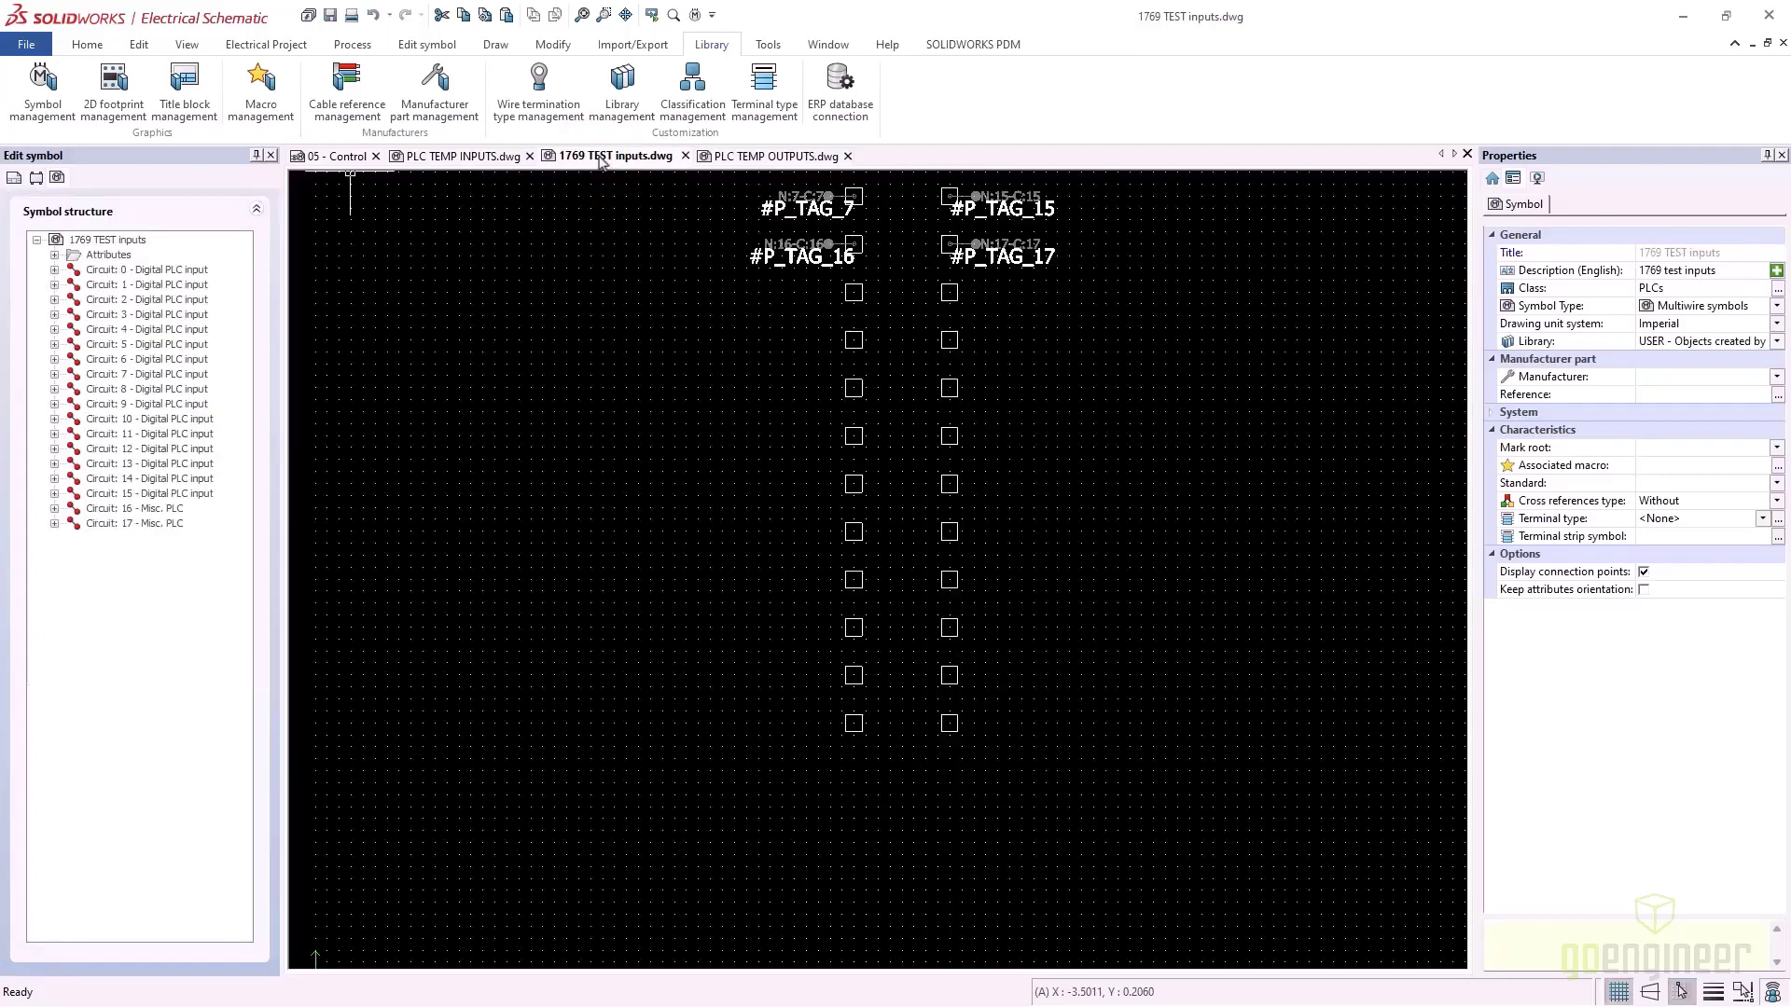
Add two Misc. PLC circuits, 18 and 19, to the 1769 TEST inputs symbol
{"action": "right_click", "coordinate": [108, 242]}
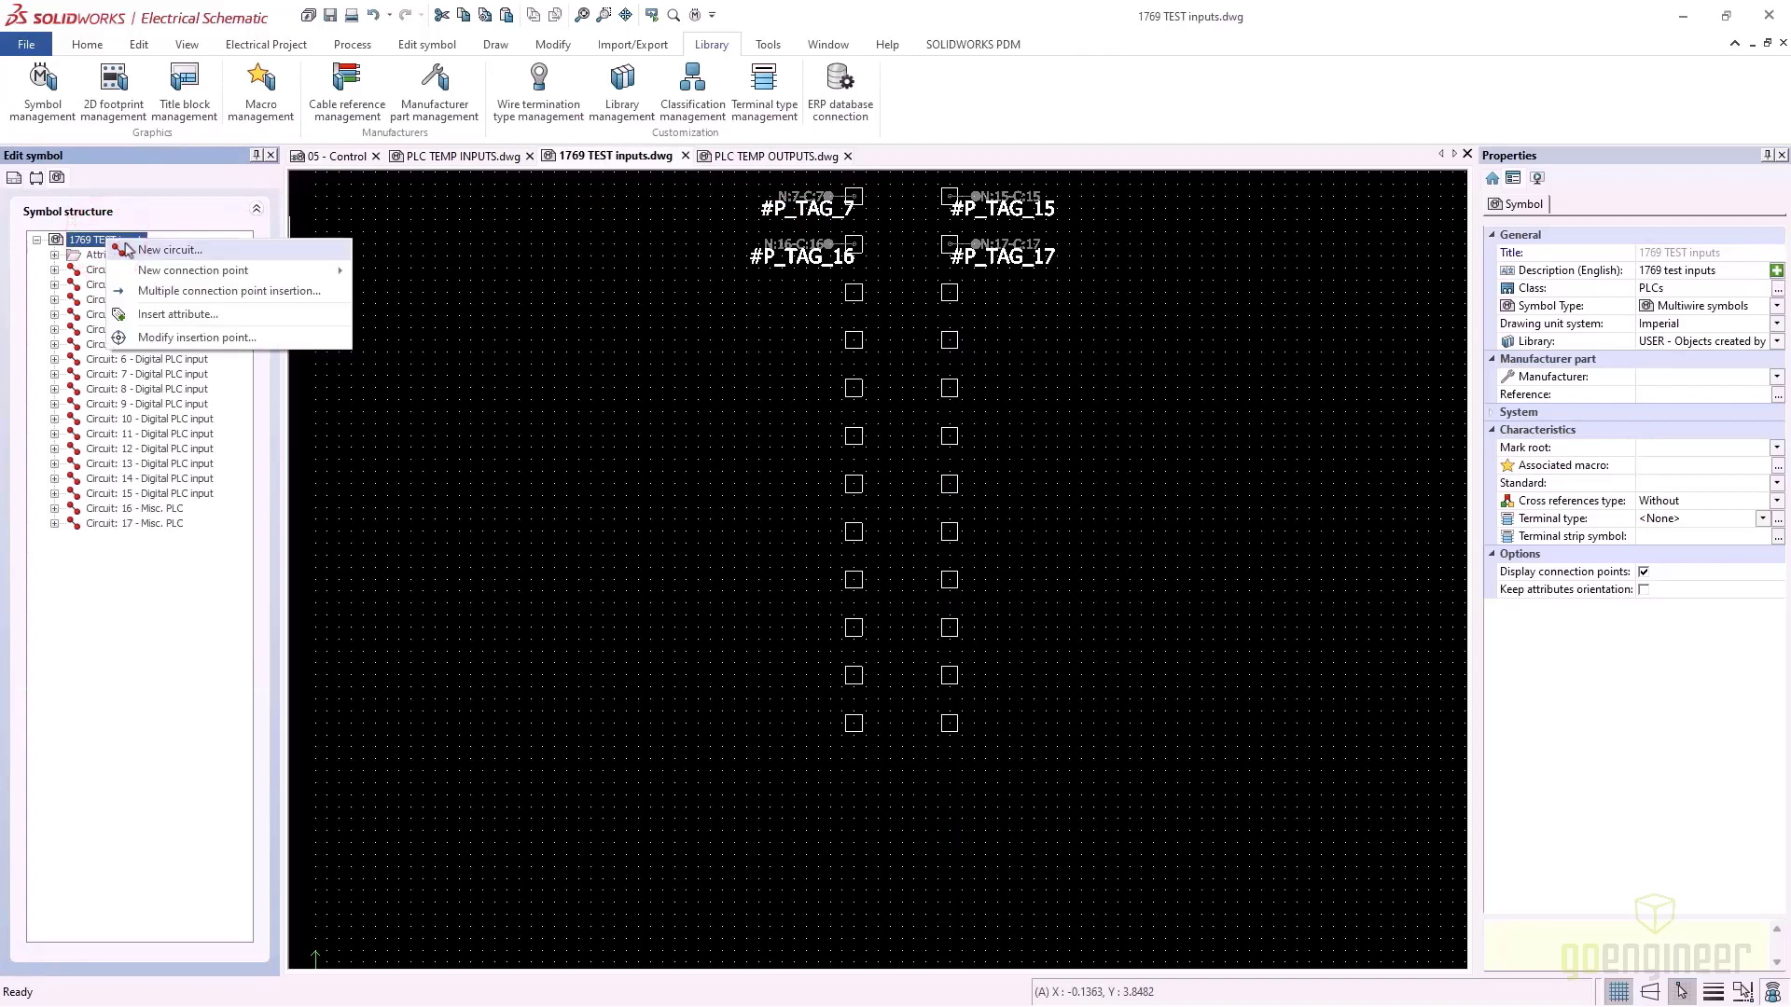
{"action": "left_click", "coordinate": [169, 250]}
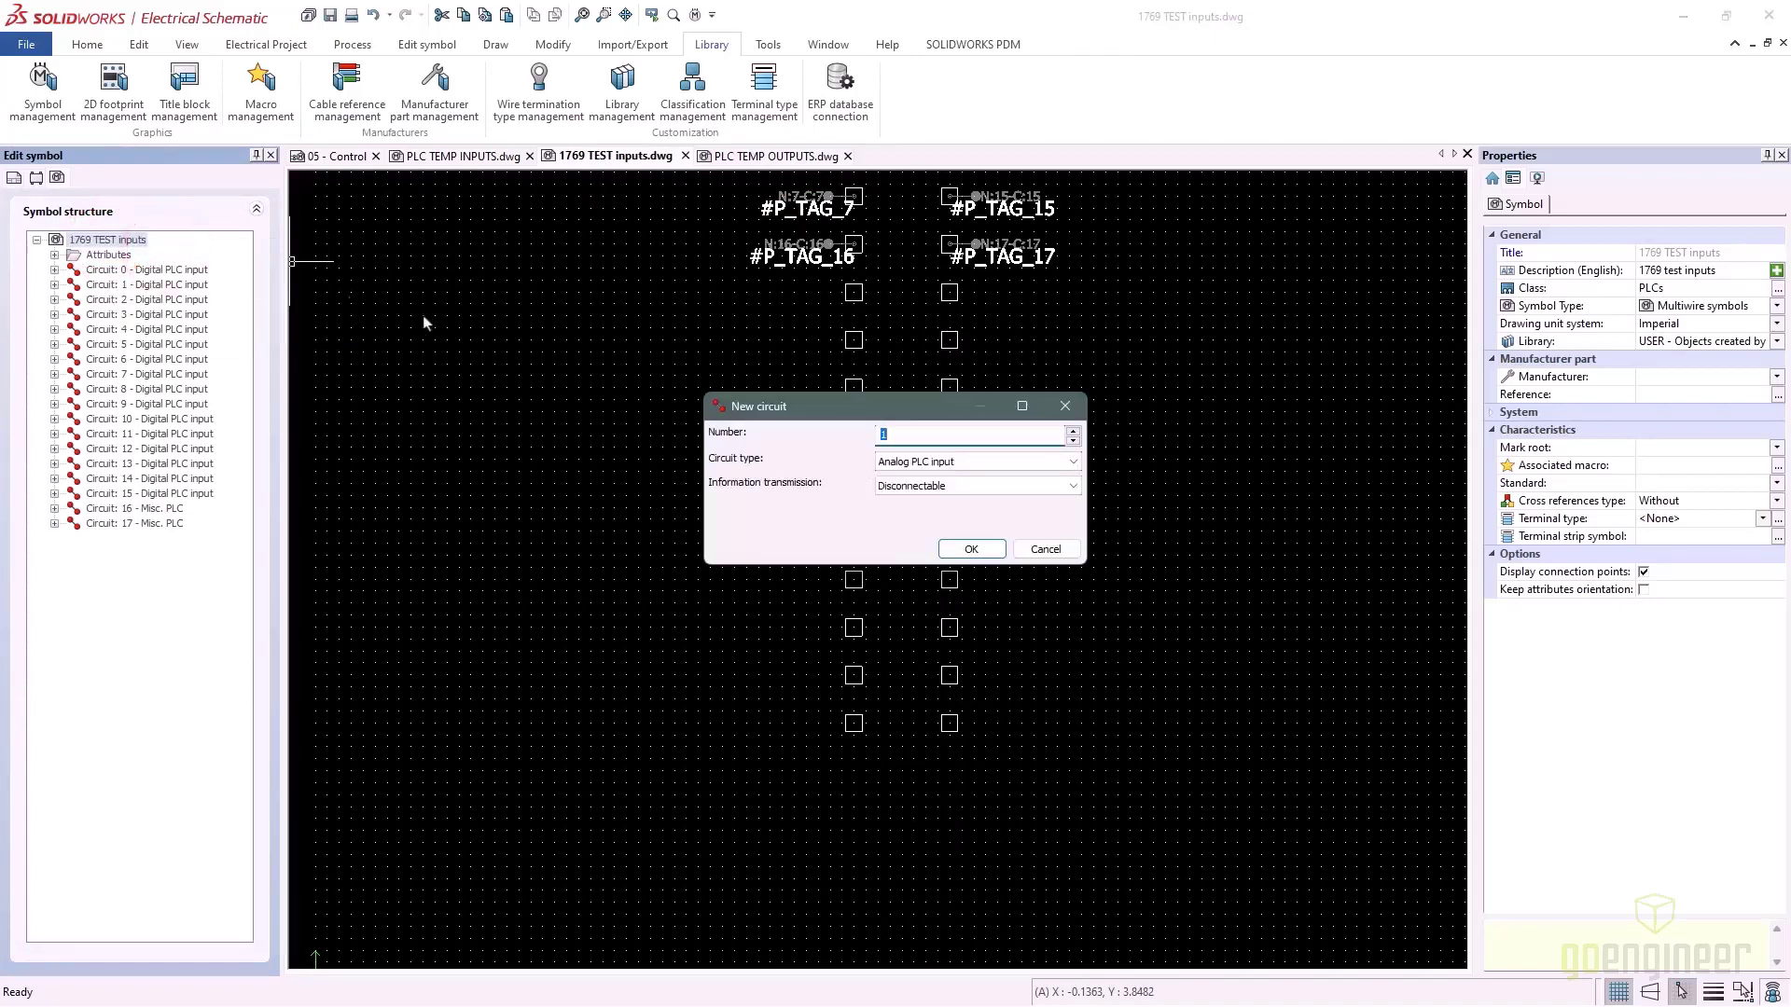
{"action": "double_click", "coordinate": [884, 434]}
{"action": "type", "text": "2"}
{"action": "left_click", "coordinate": [971, 461]}
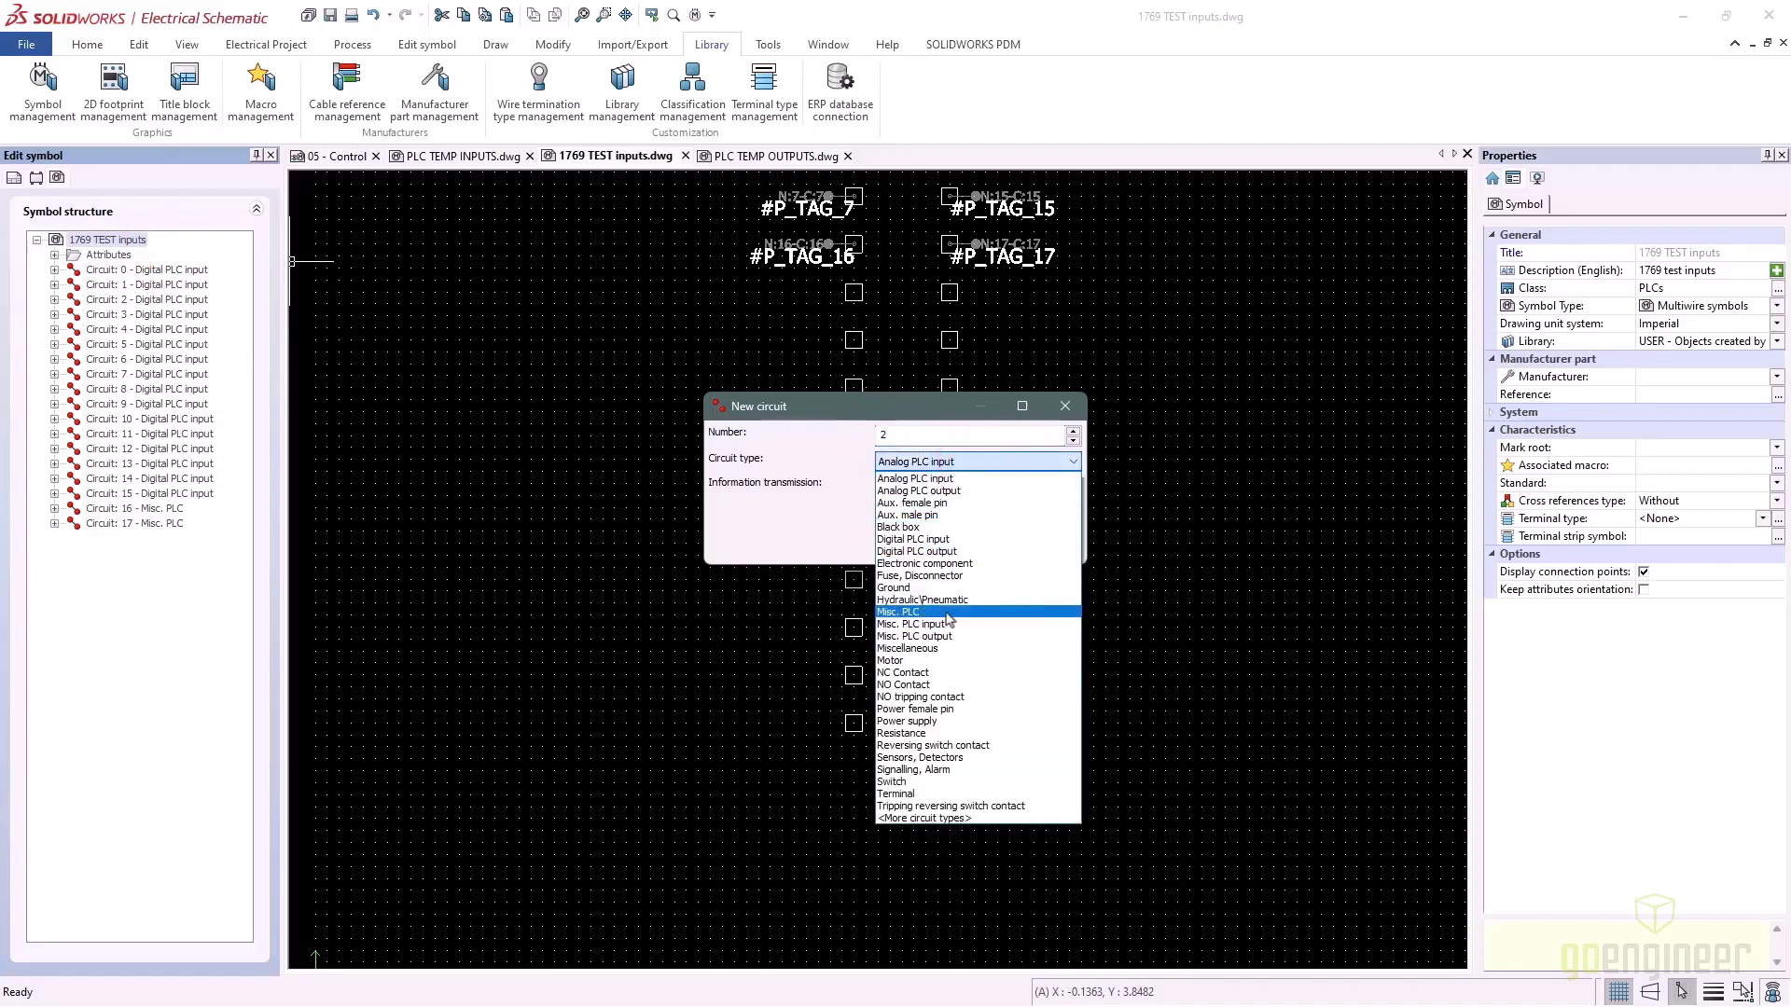
{"action": "left_click", "coordinate": [946, 613]}
{"action": "left_click", "coordinate": [971, 549]}
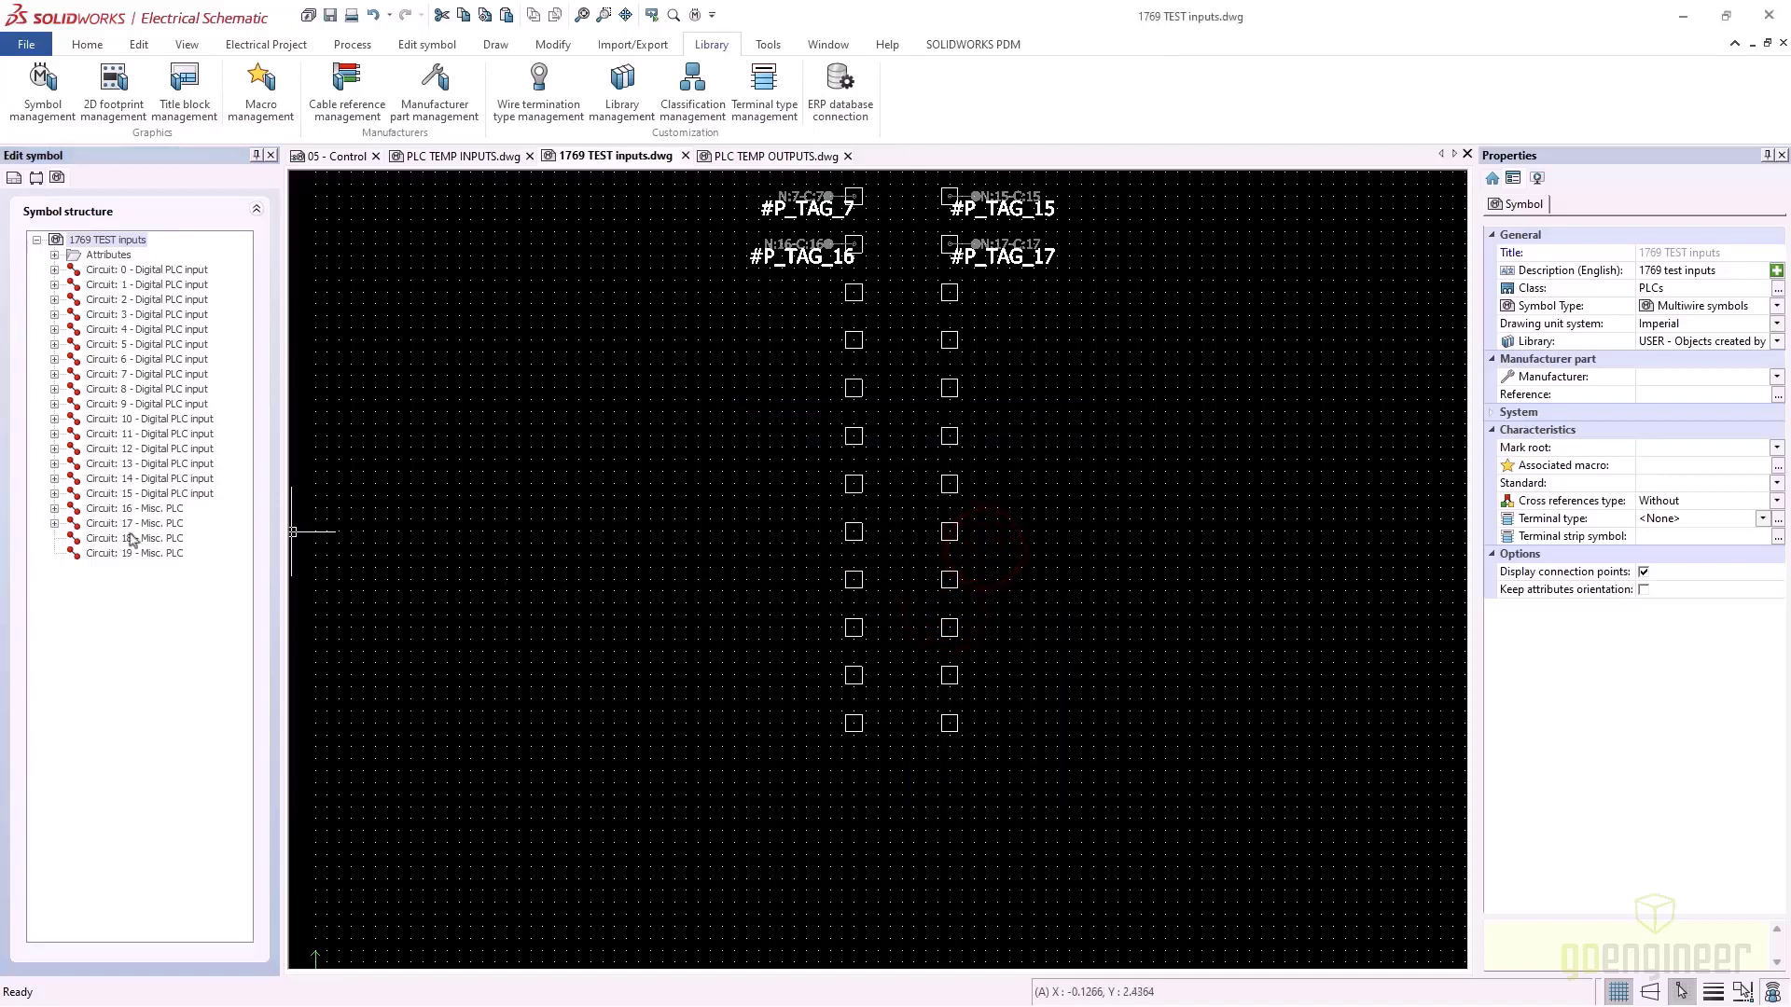
Add sixteen Digital PLC output circuits, numbered 20 to 35
{"action": "right_click", "coordinate": [109, 239]}
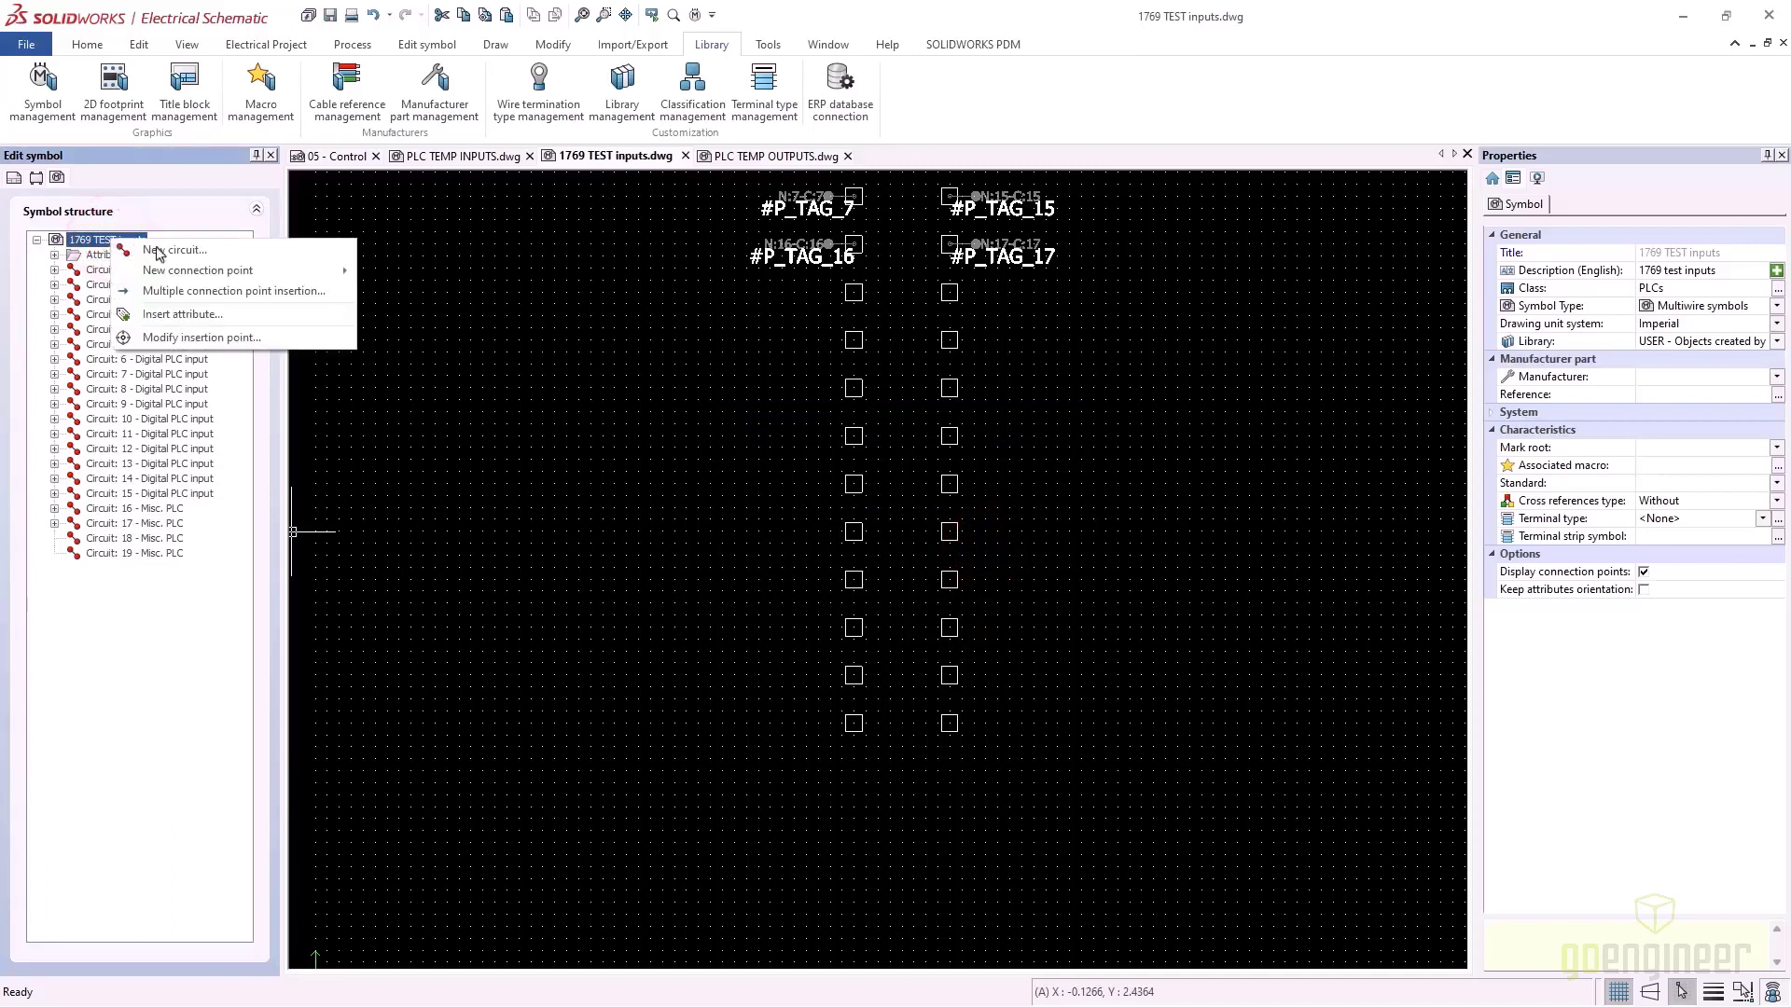
{"action": "left_click", "coordinate": [177, 252]}
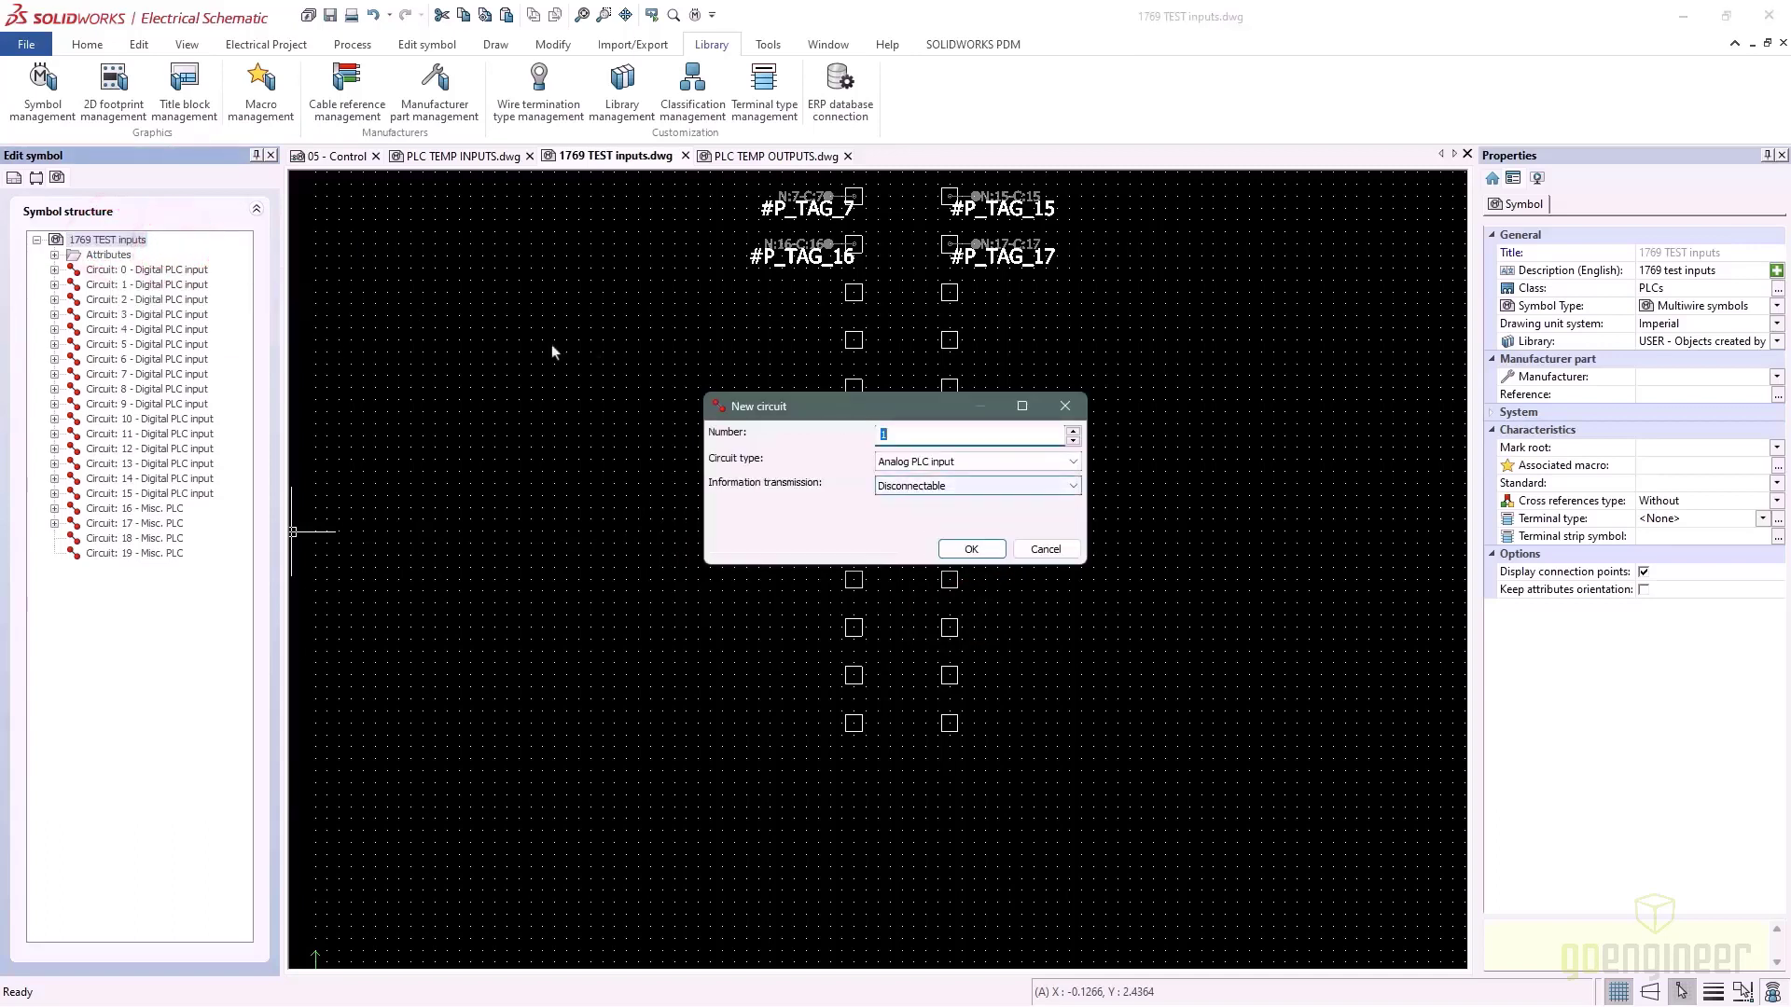
{"action": "left_click", "coordinate": [898, 430]}
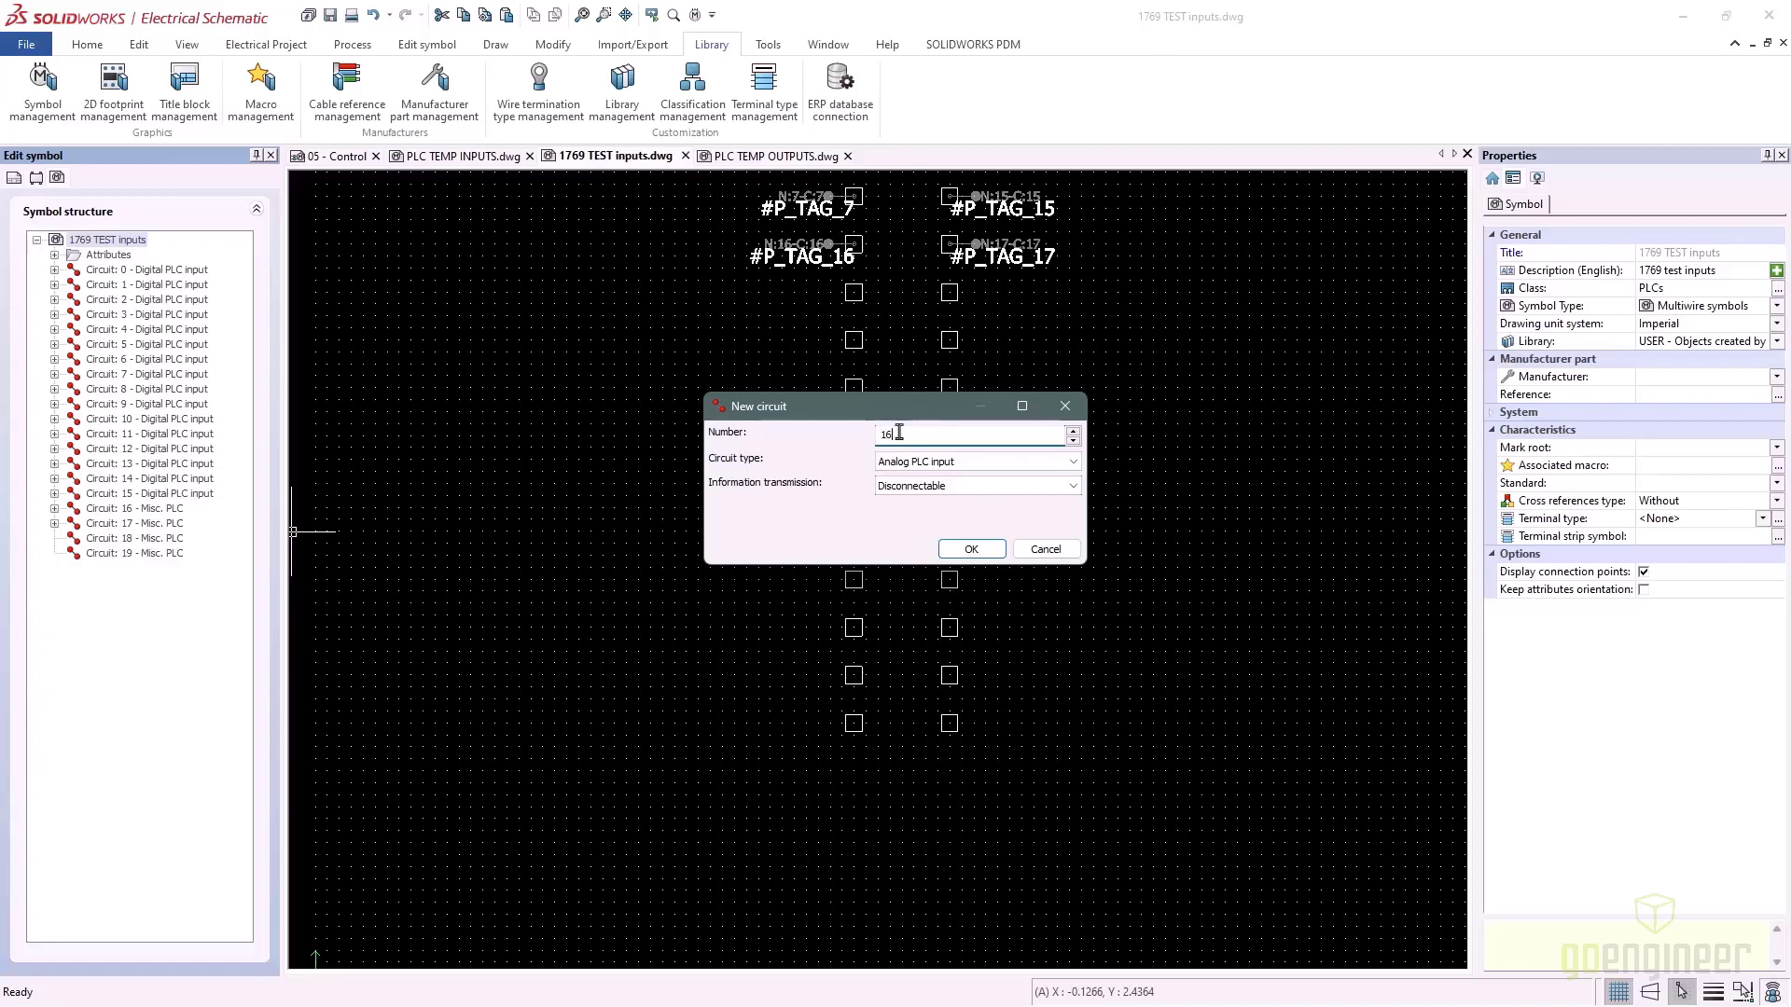
{"action": "left_click", "coordinate": [1042, 461]}
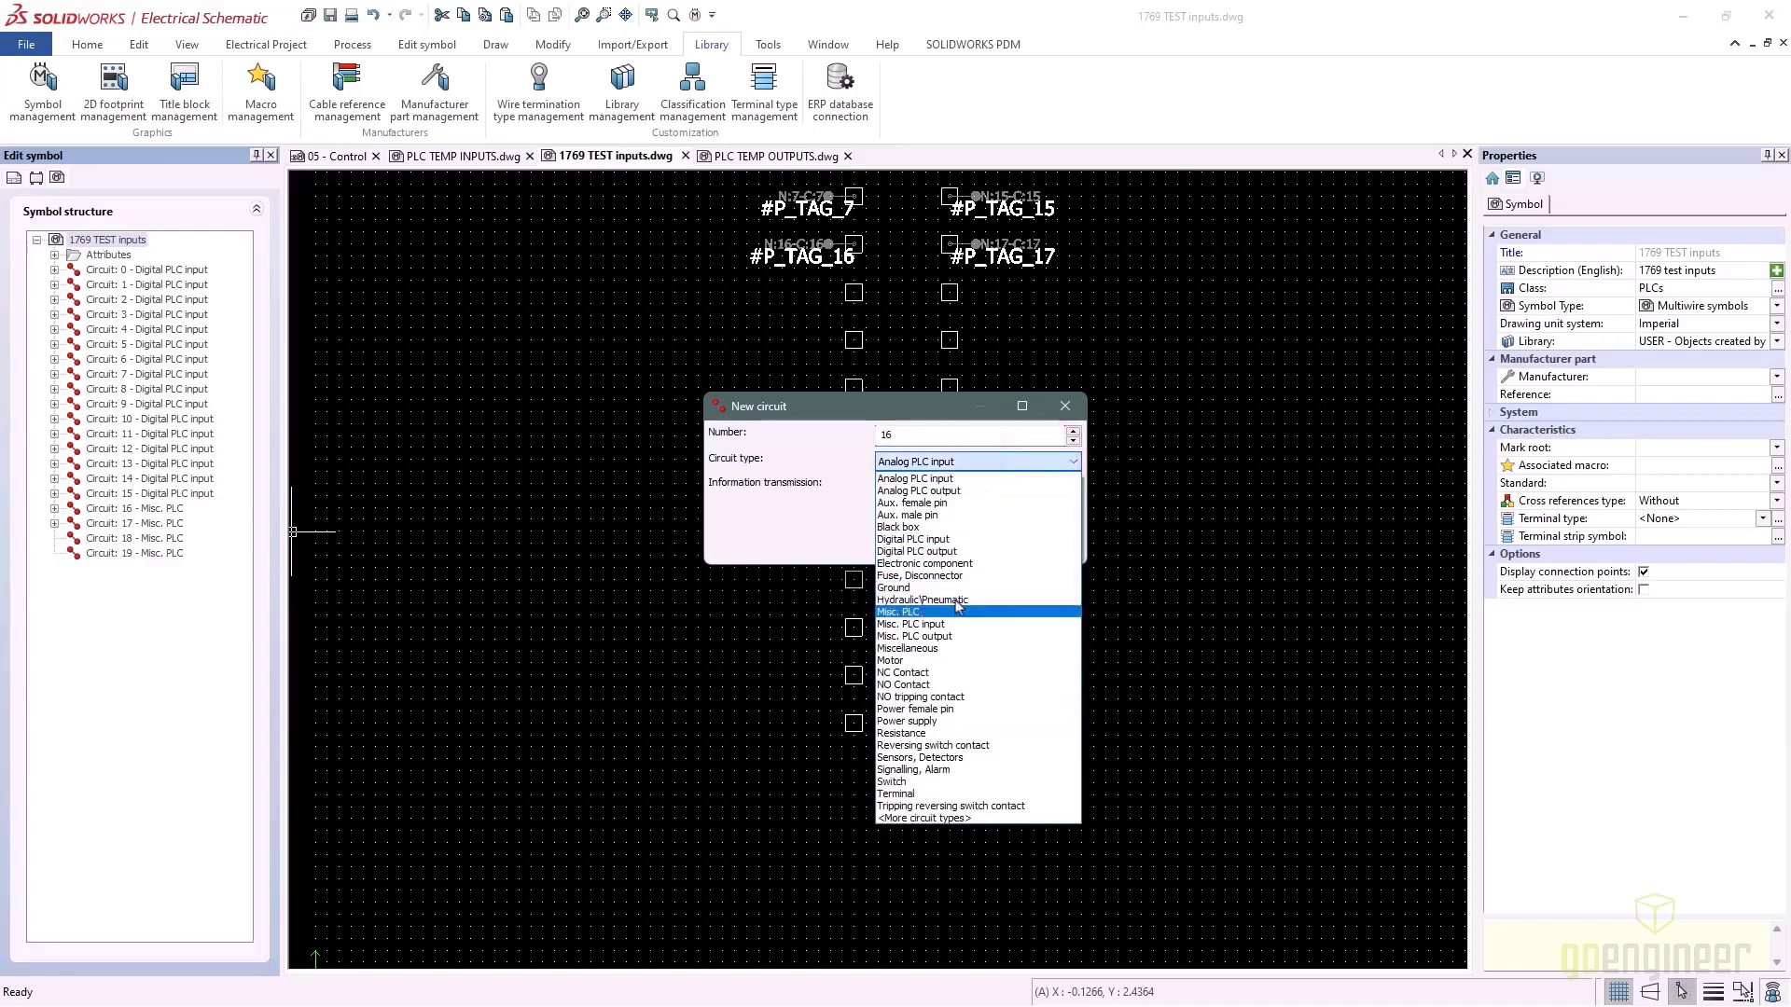
{"action": "left_click", "coordinate": [966, 551]}
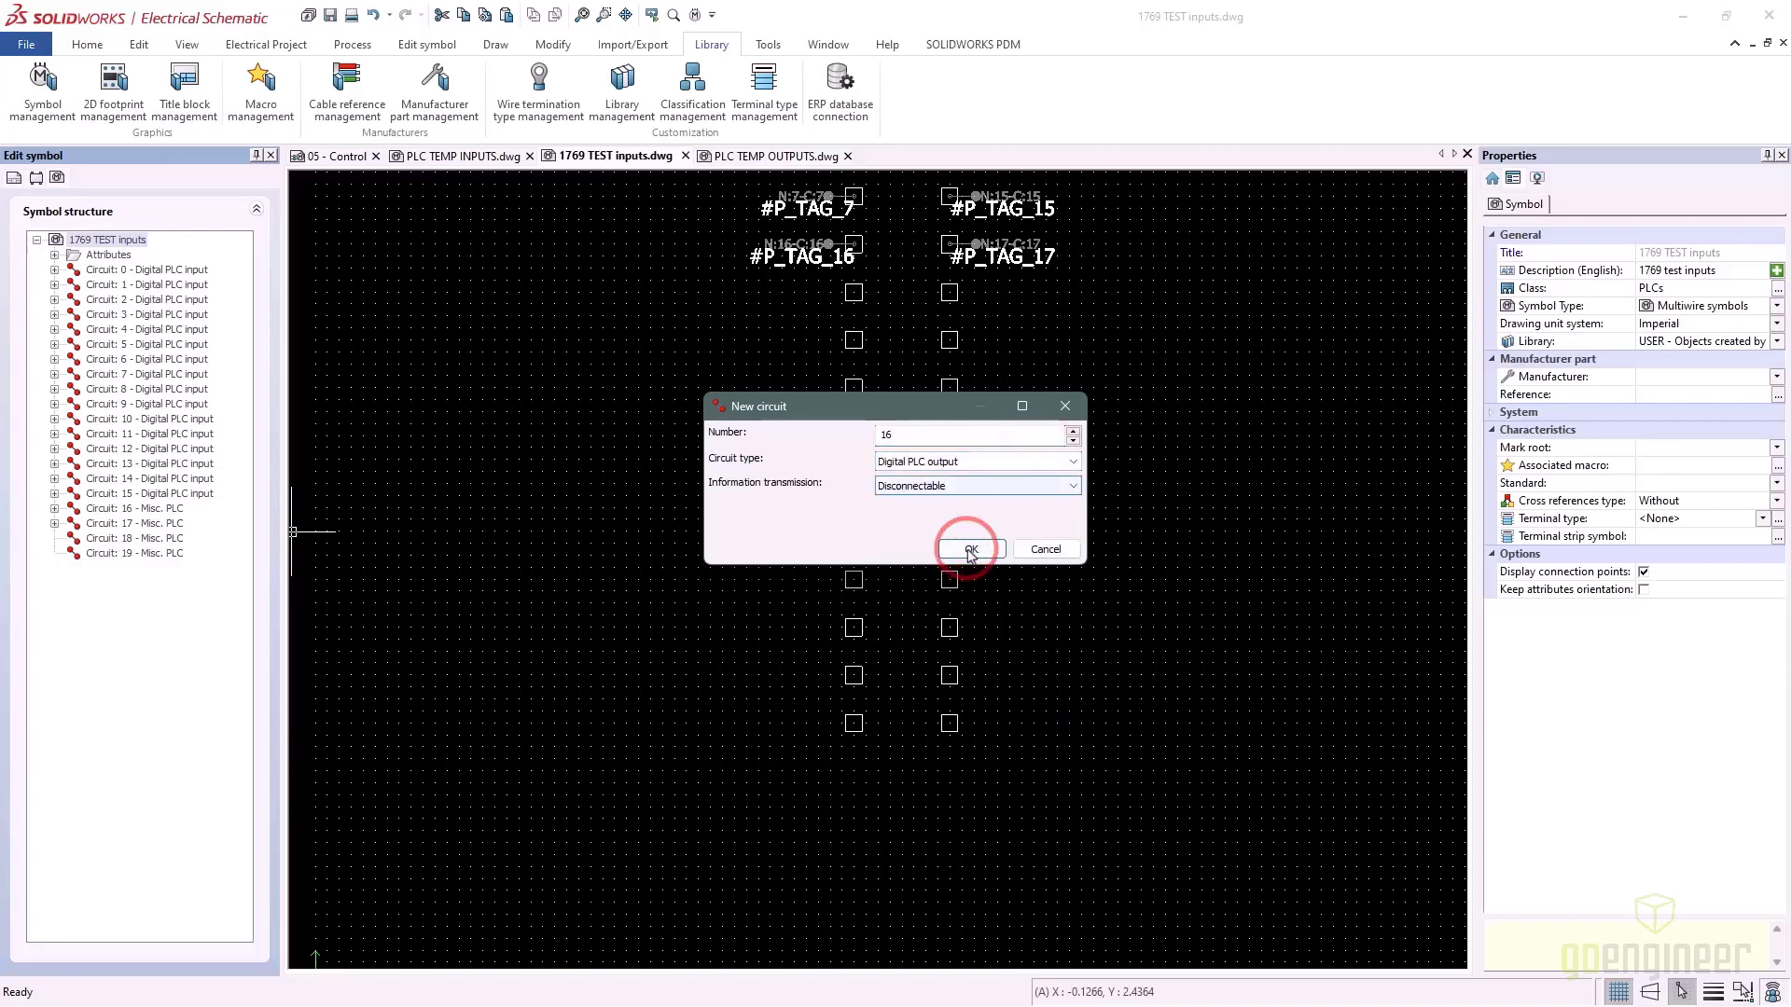
{"action": "left_click", "coordinate": [971, 549]}
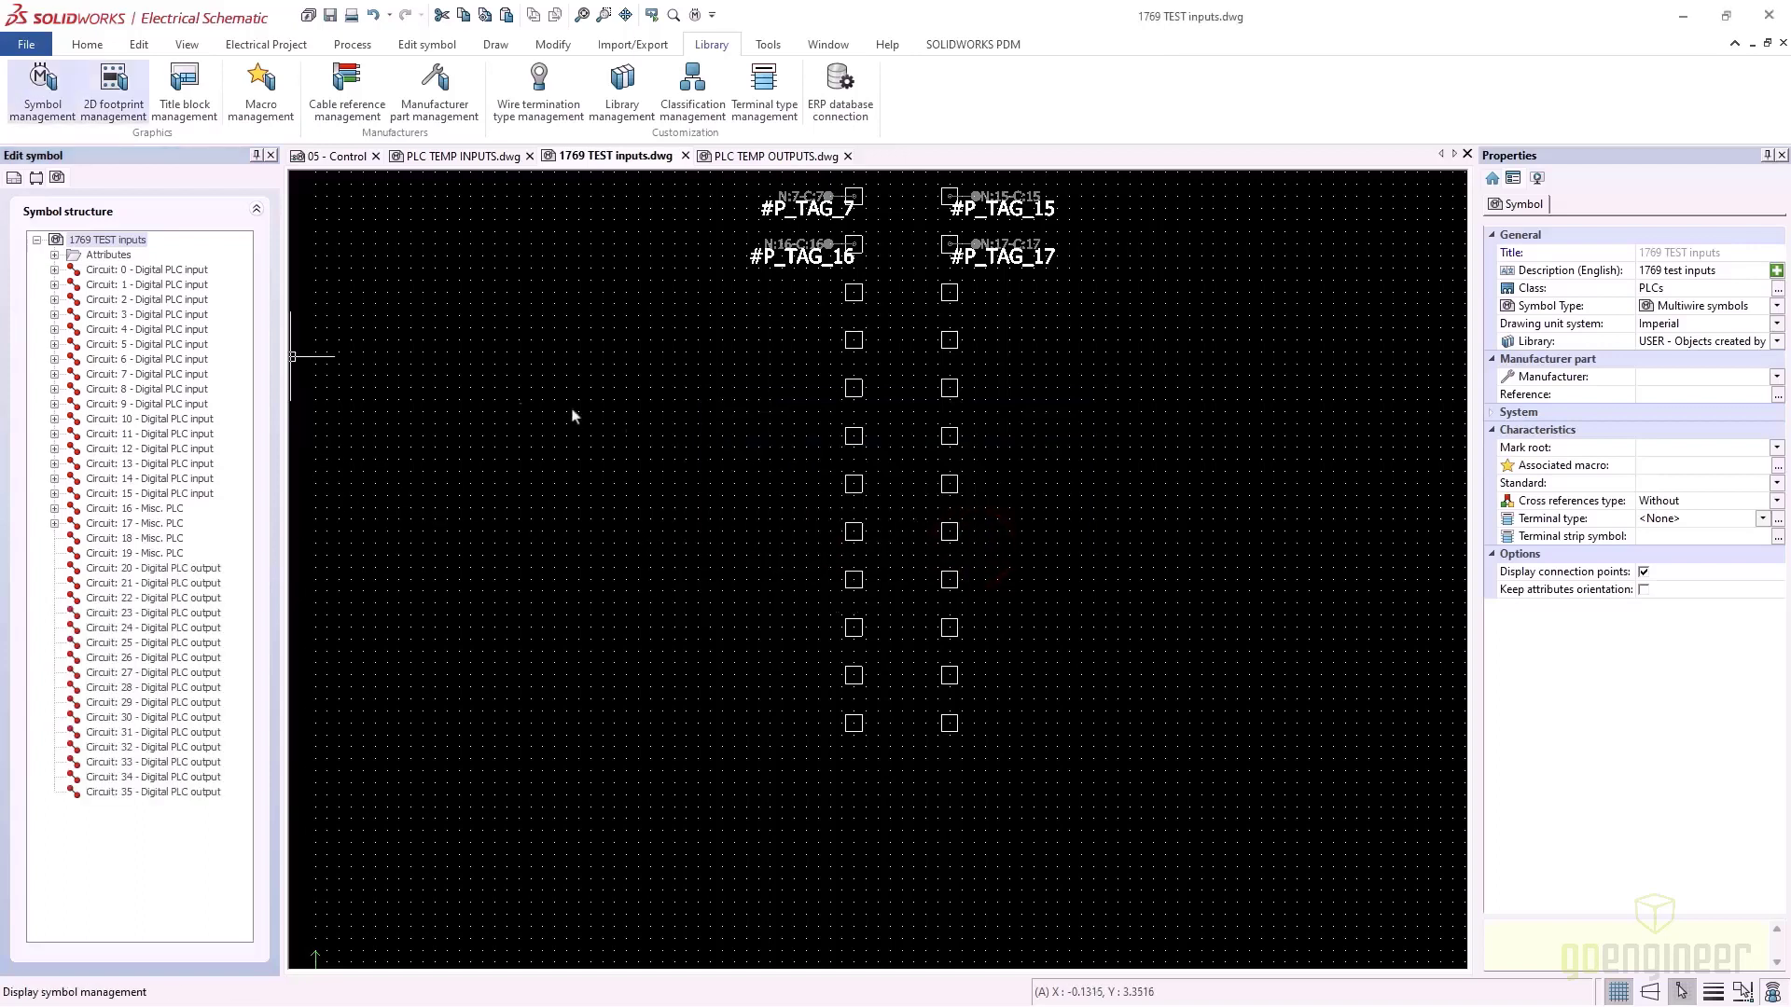
Add two more Misc. PLC circuits, 36 and 37
{"action": "right_click", "coordinate": [85, 242]}
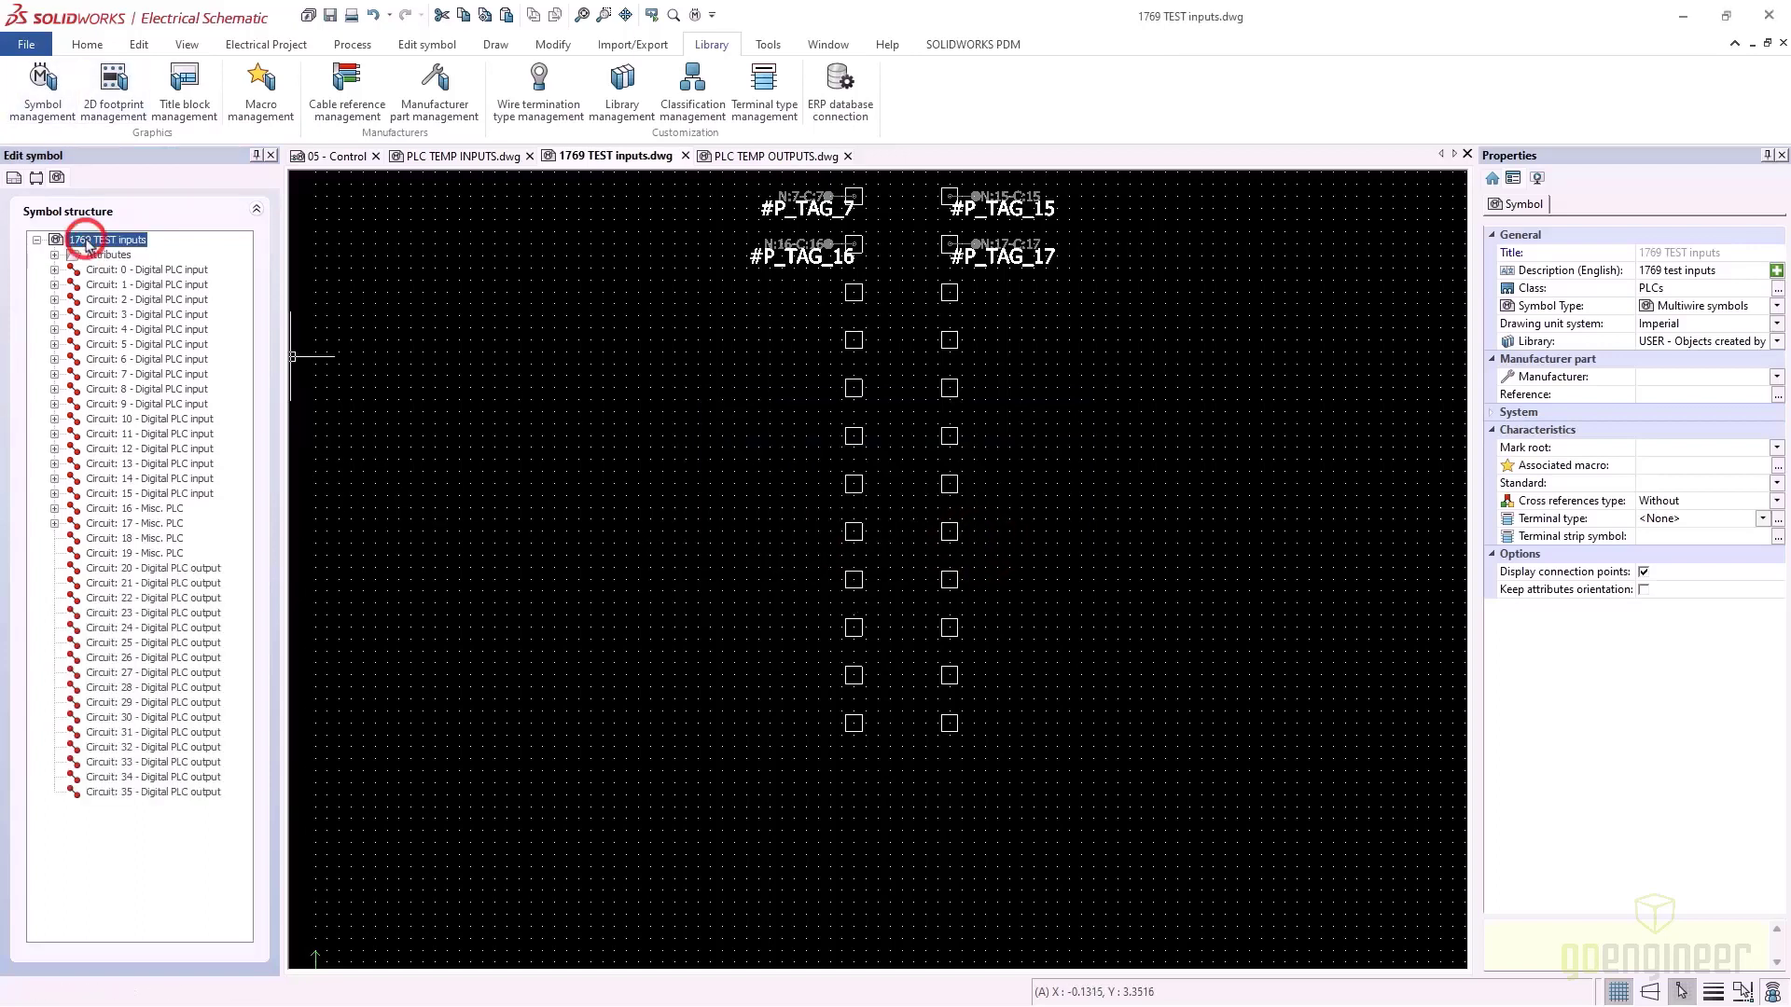
{"action": "left_click", "coordinate": [149, 252]}
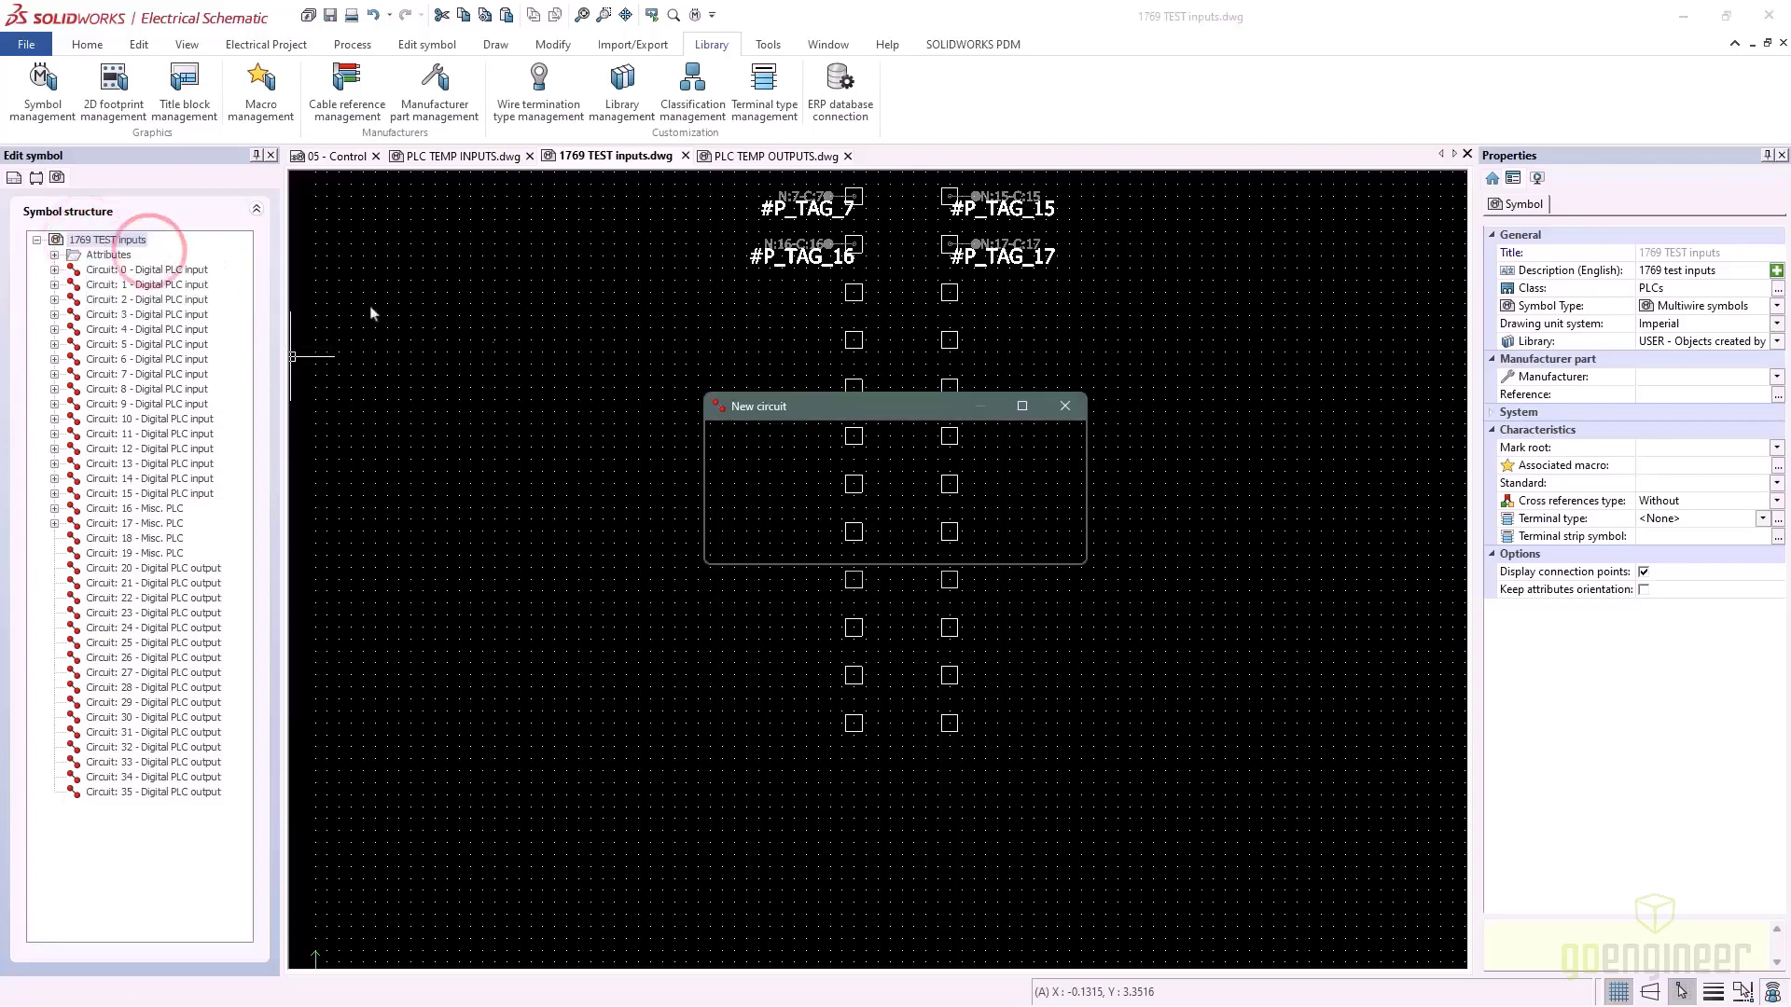
{"action": "type", "text": "2"}
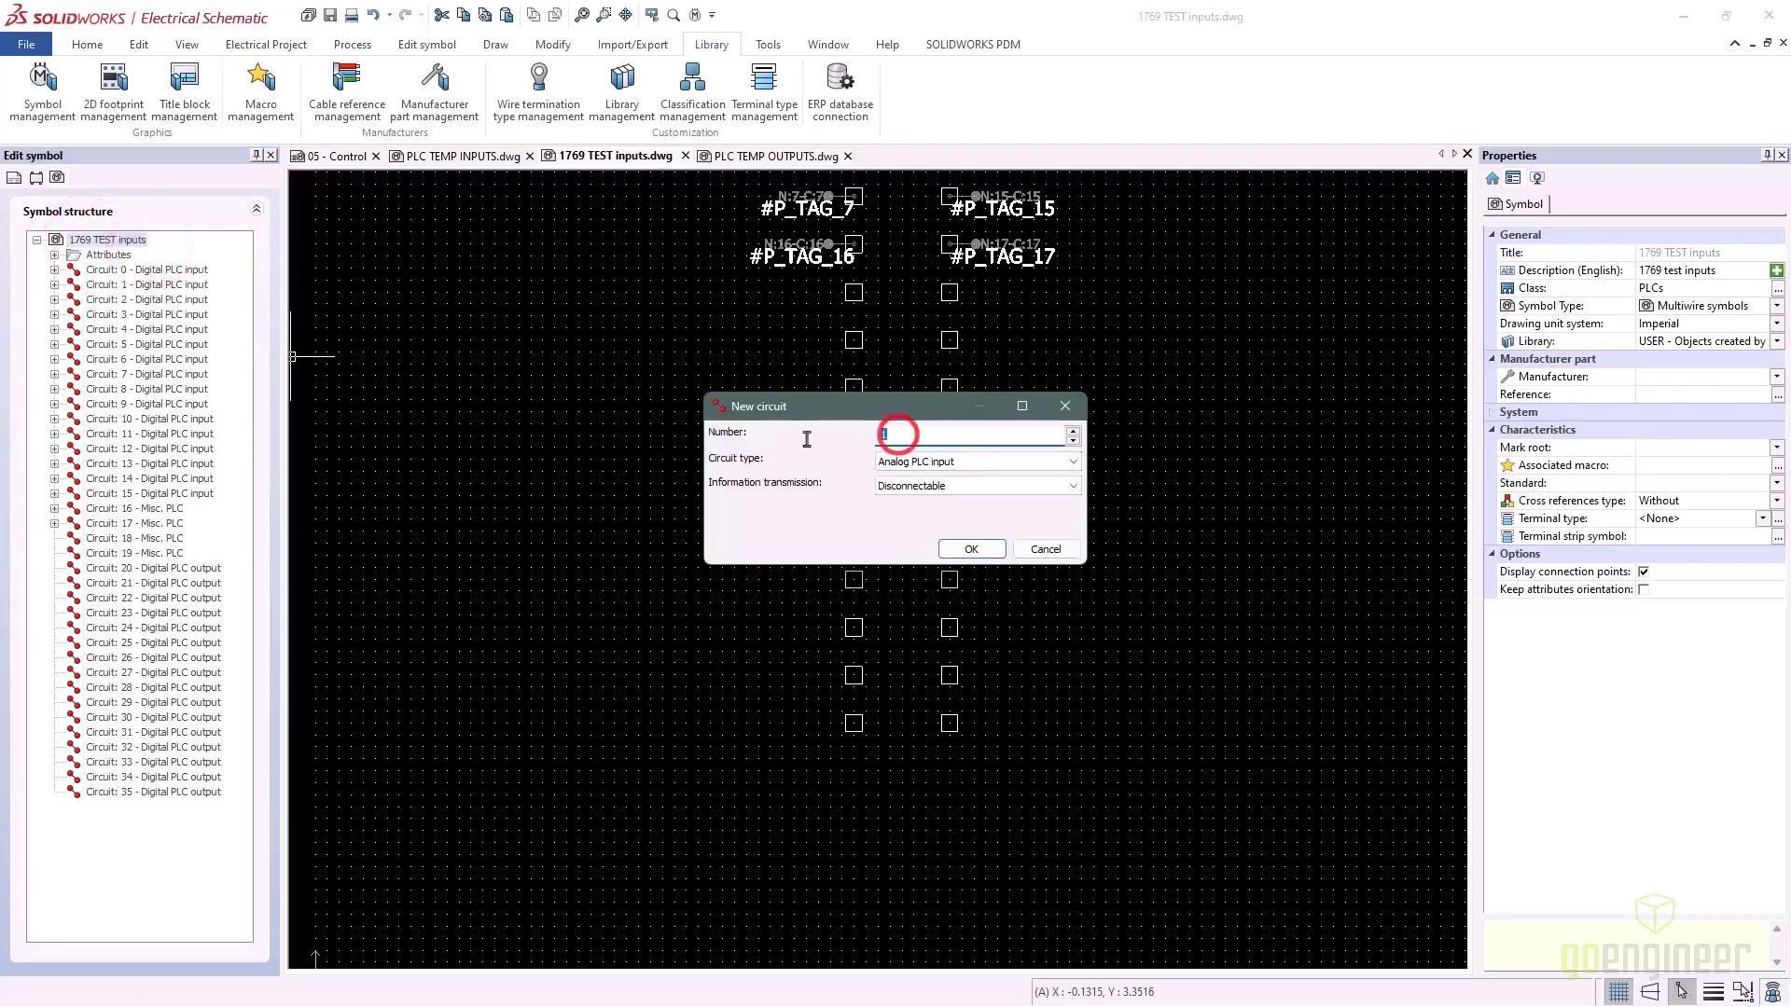
{"action": "key", "text": "Tab"}
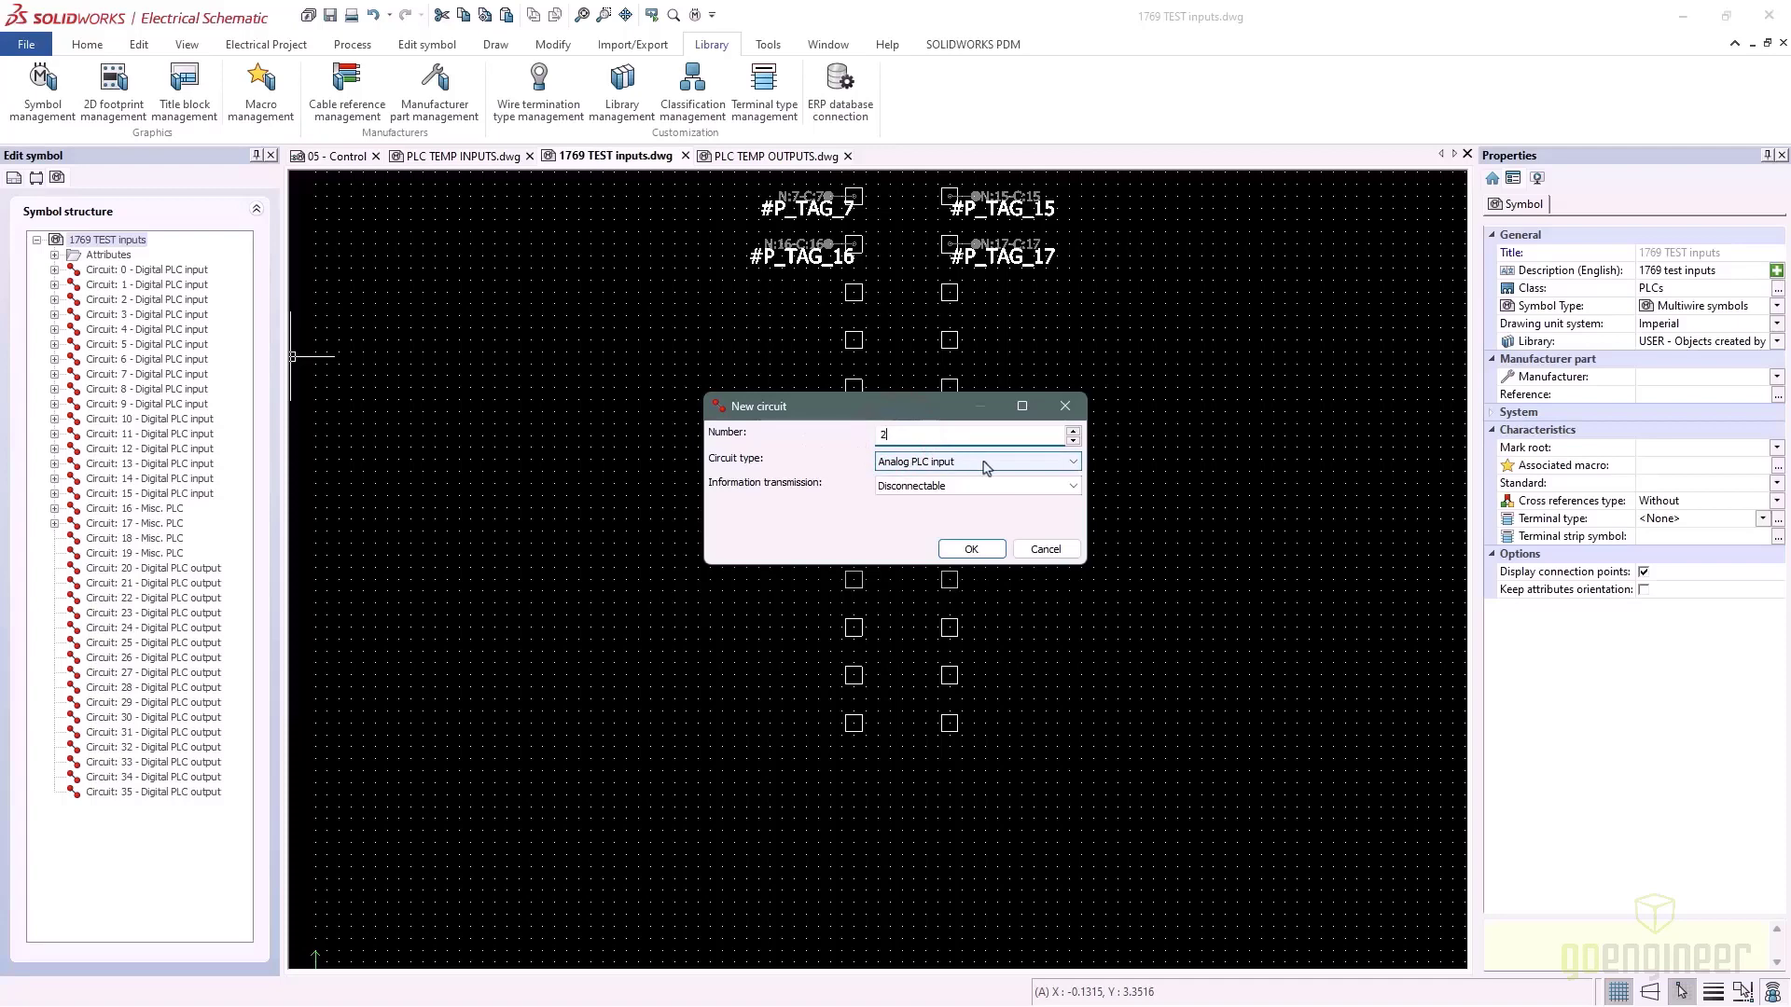
{"action": "left_click", "coordinate": [986, 461]}
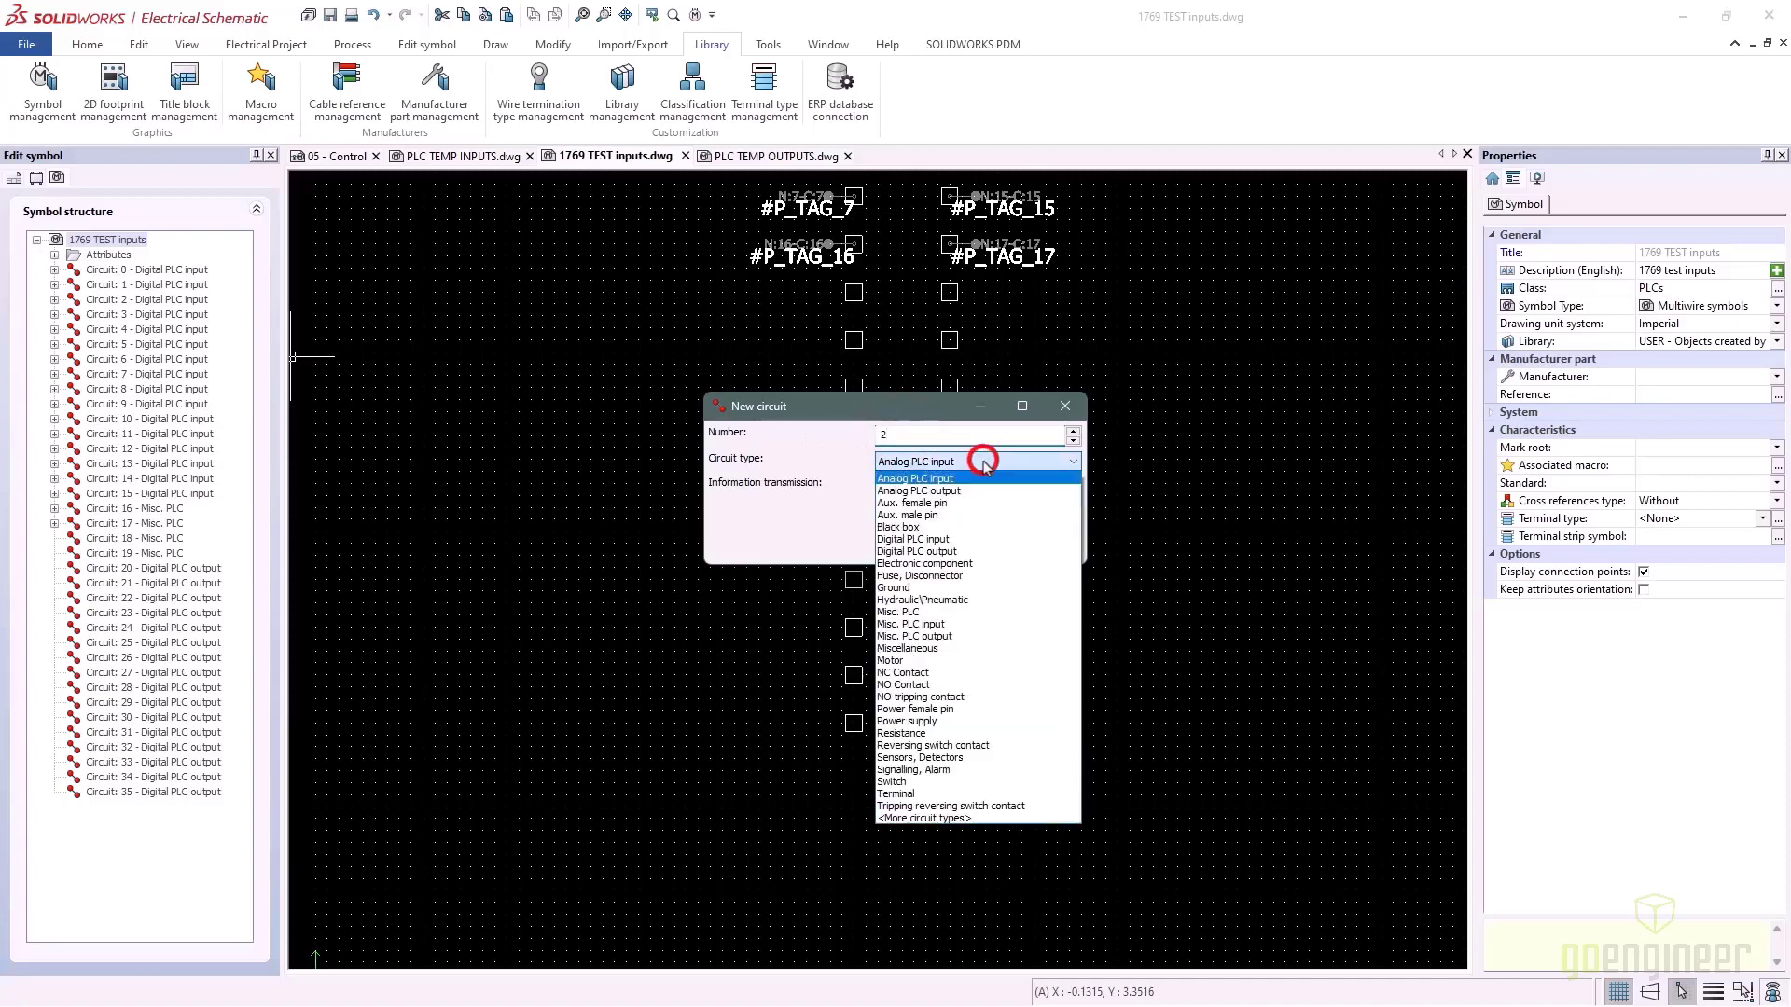
{"action": "left_click", "coordinate": [931, 612]}
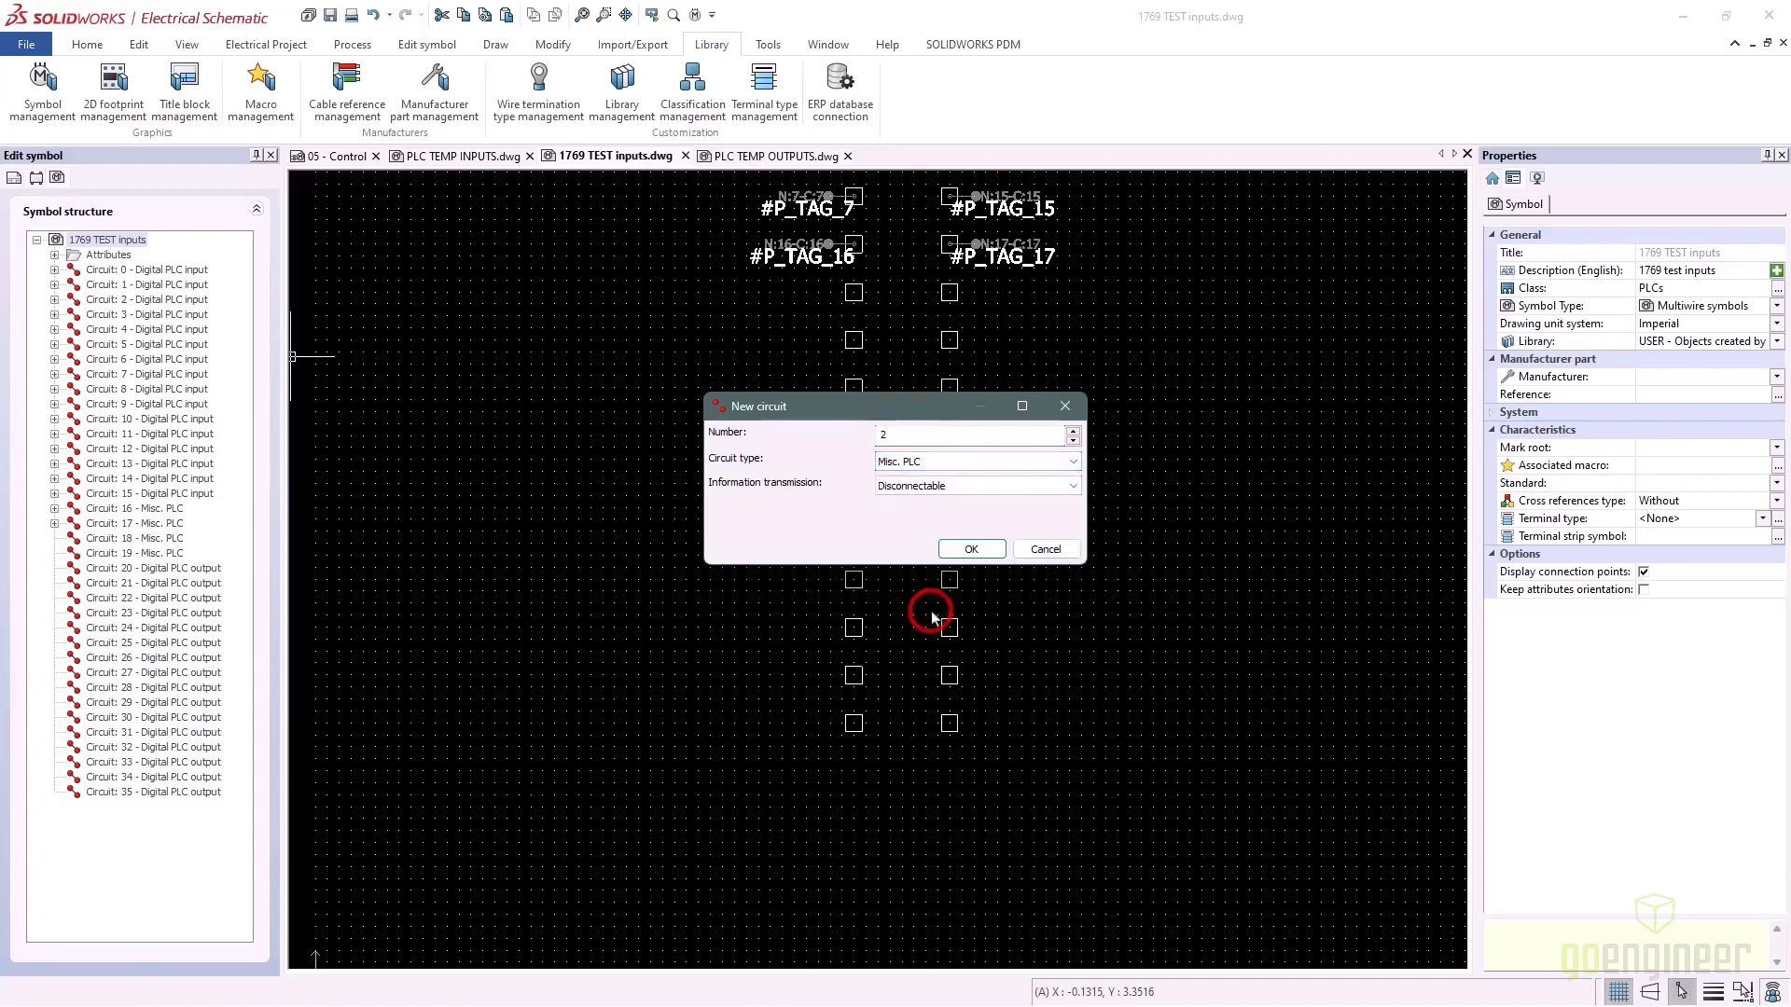
{"action": "left_click", "coordinate": [971, 551]}
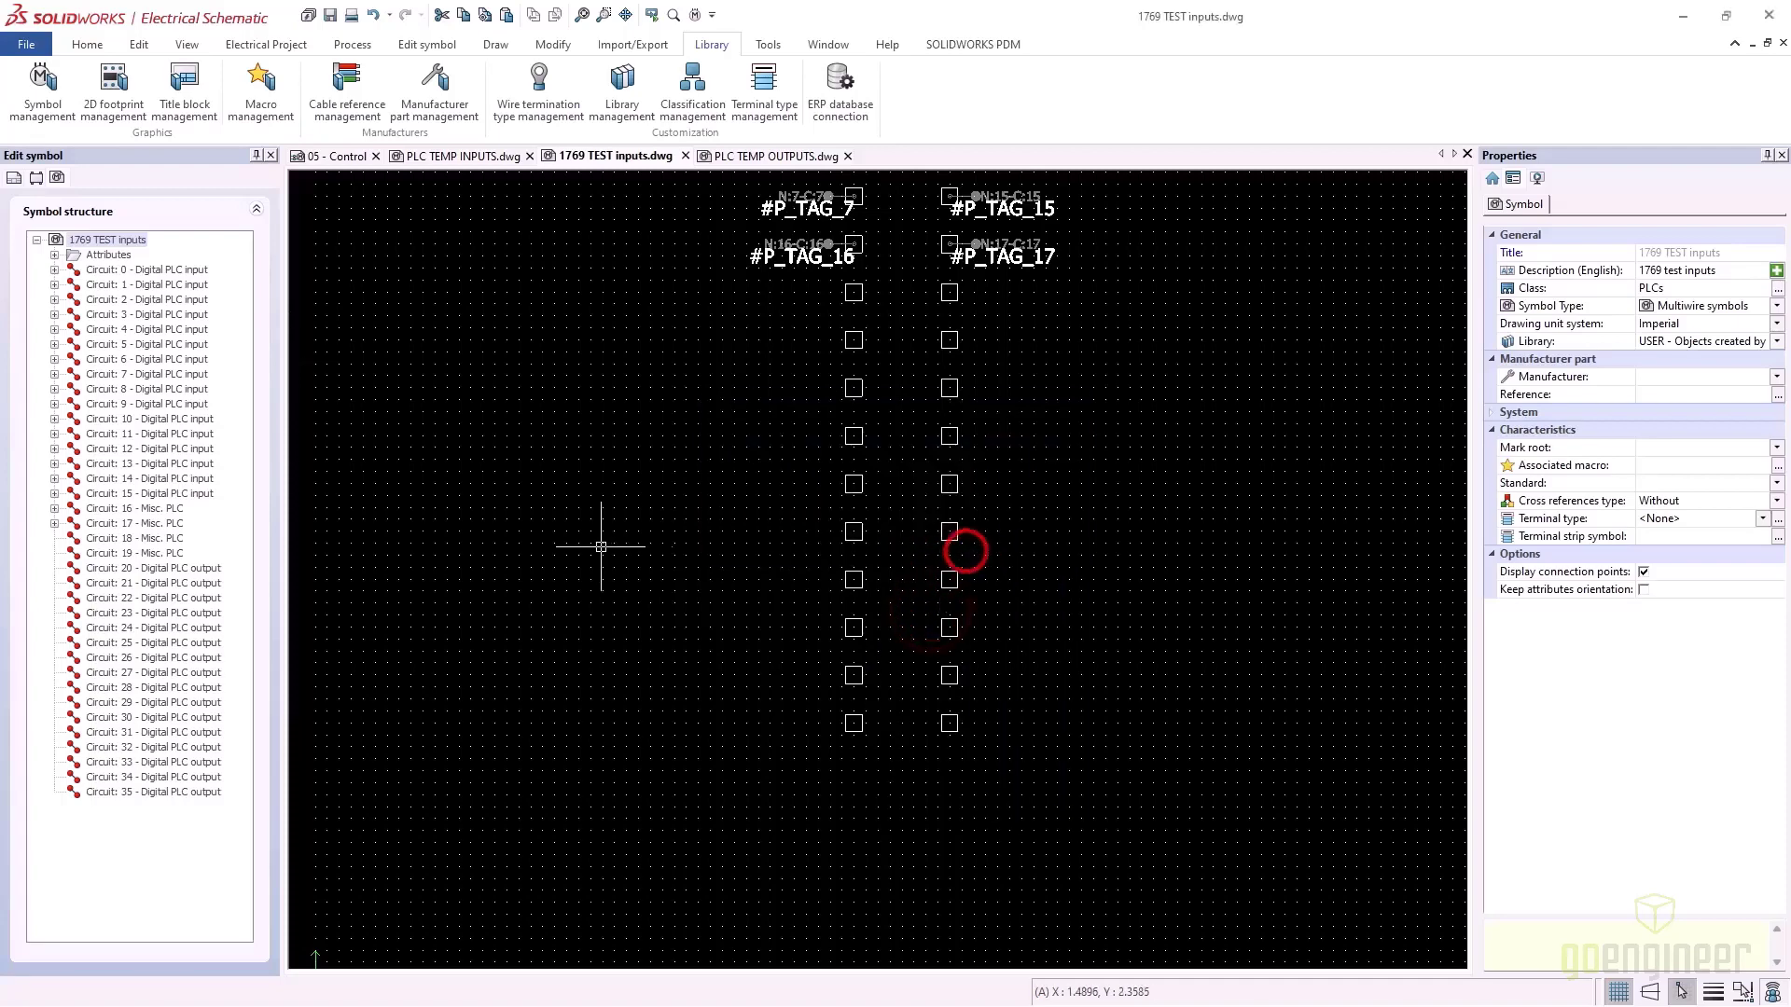
Give circuit 18 a rotated undefined connection point placed in the empty square
{"action": "left_click", "coordinate": [119, 538]}
{"action": "right_click", "coordinate": [119, 539]}
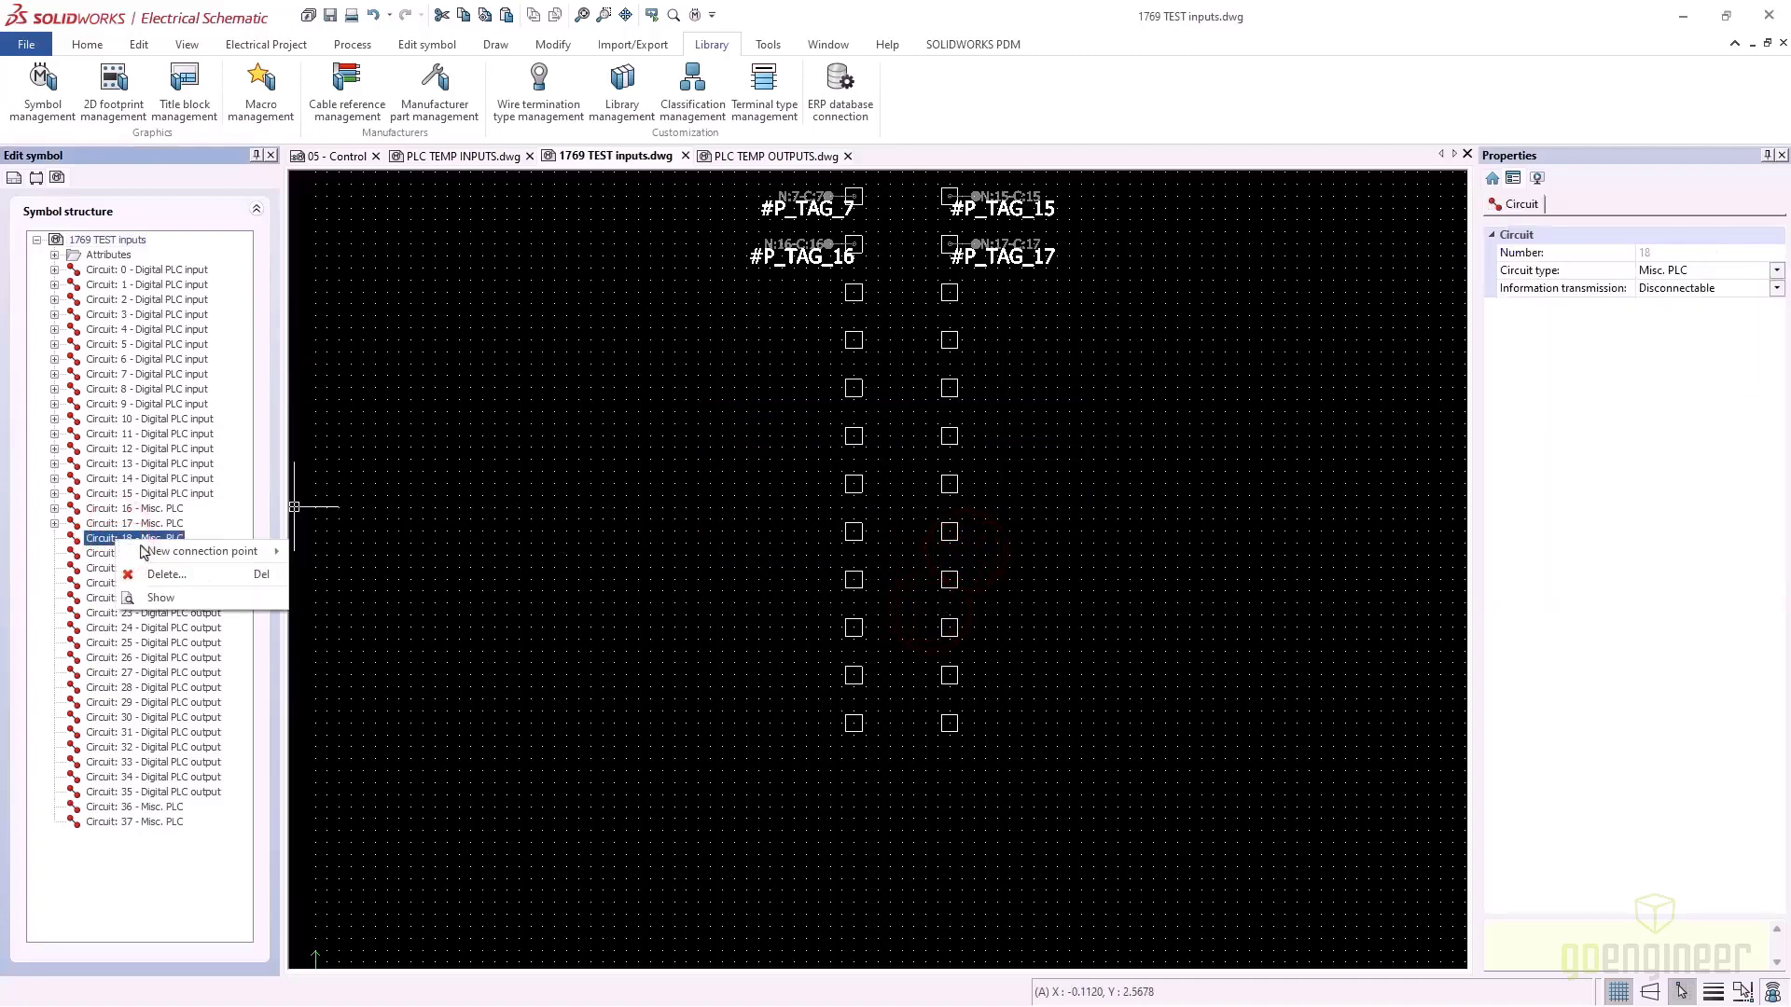
{"action": "left_click", "coordinate": [189, 554]}
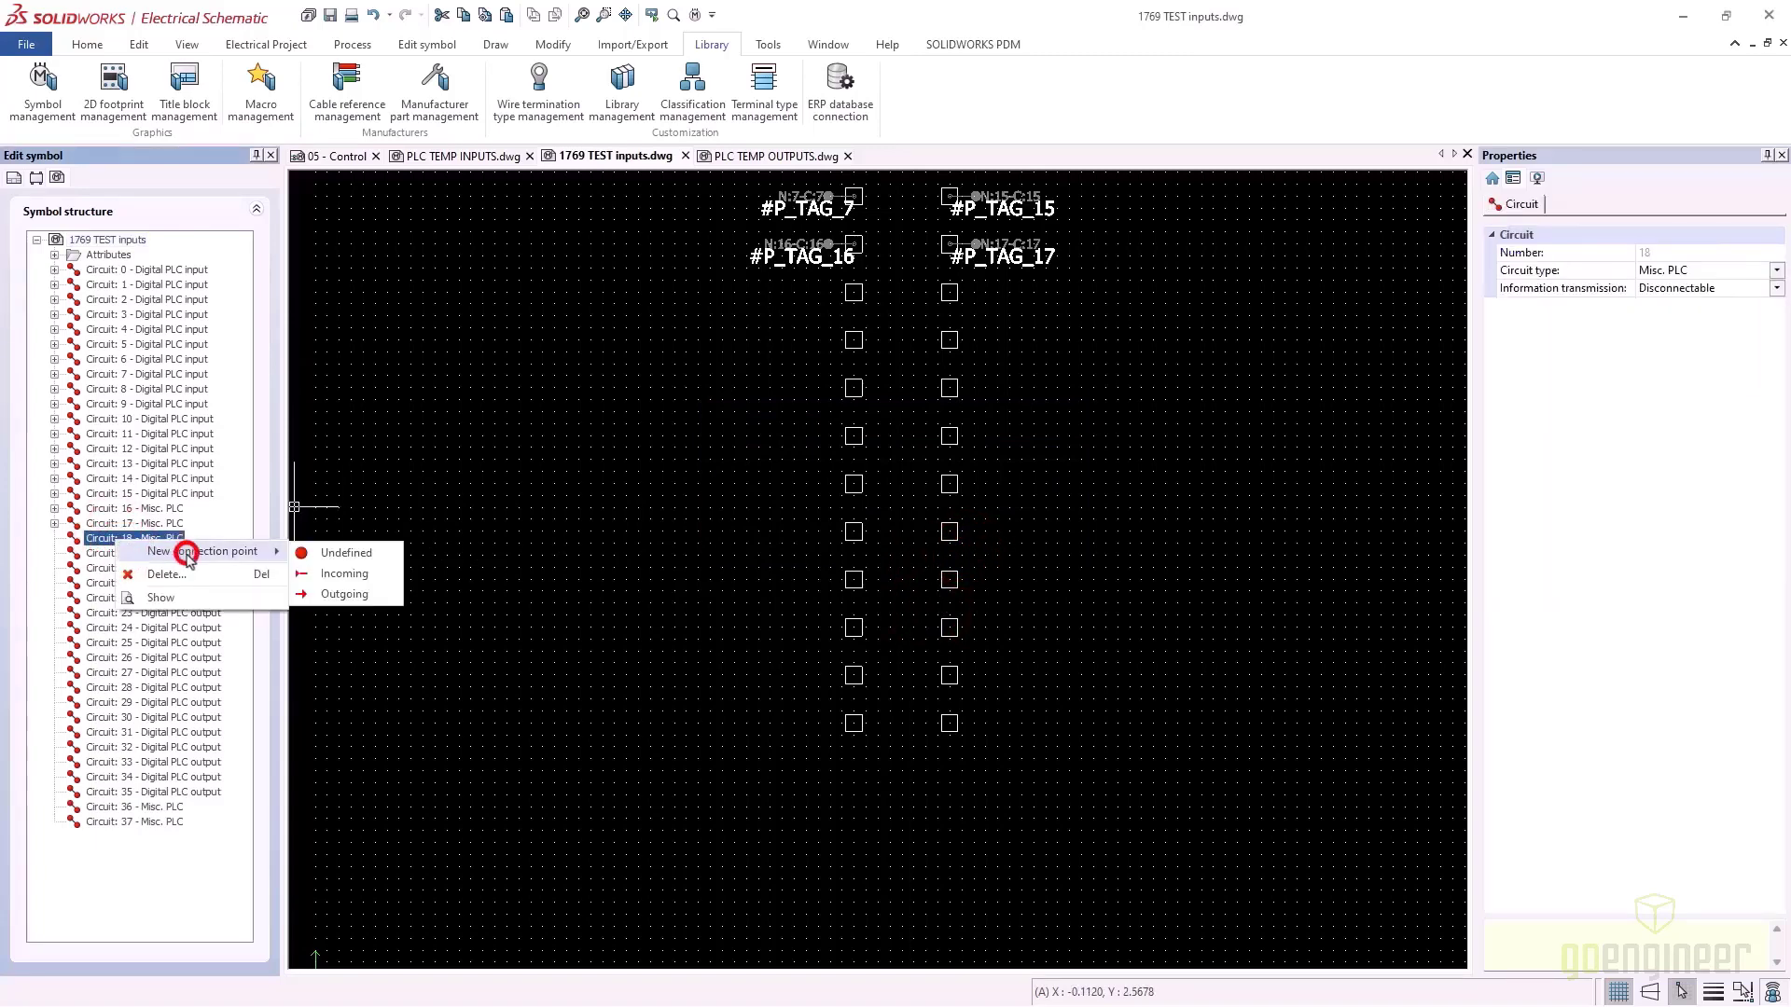
{"action": "left_click", "coordinate": [352, 554]}
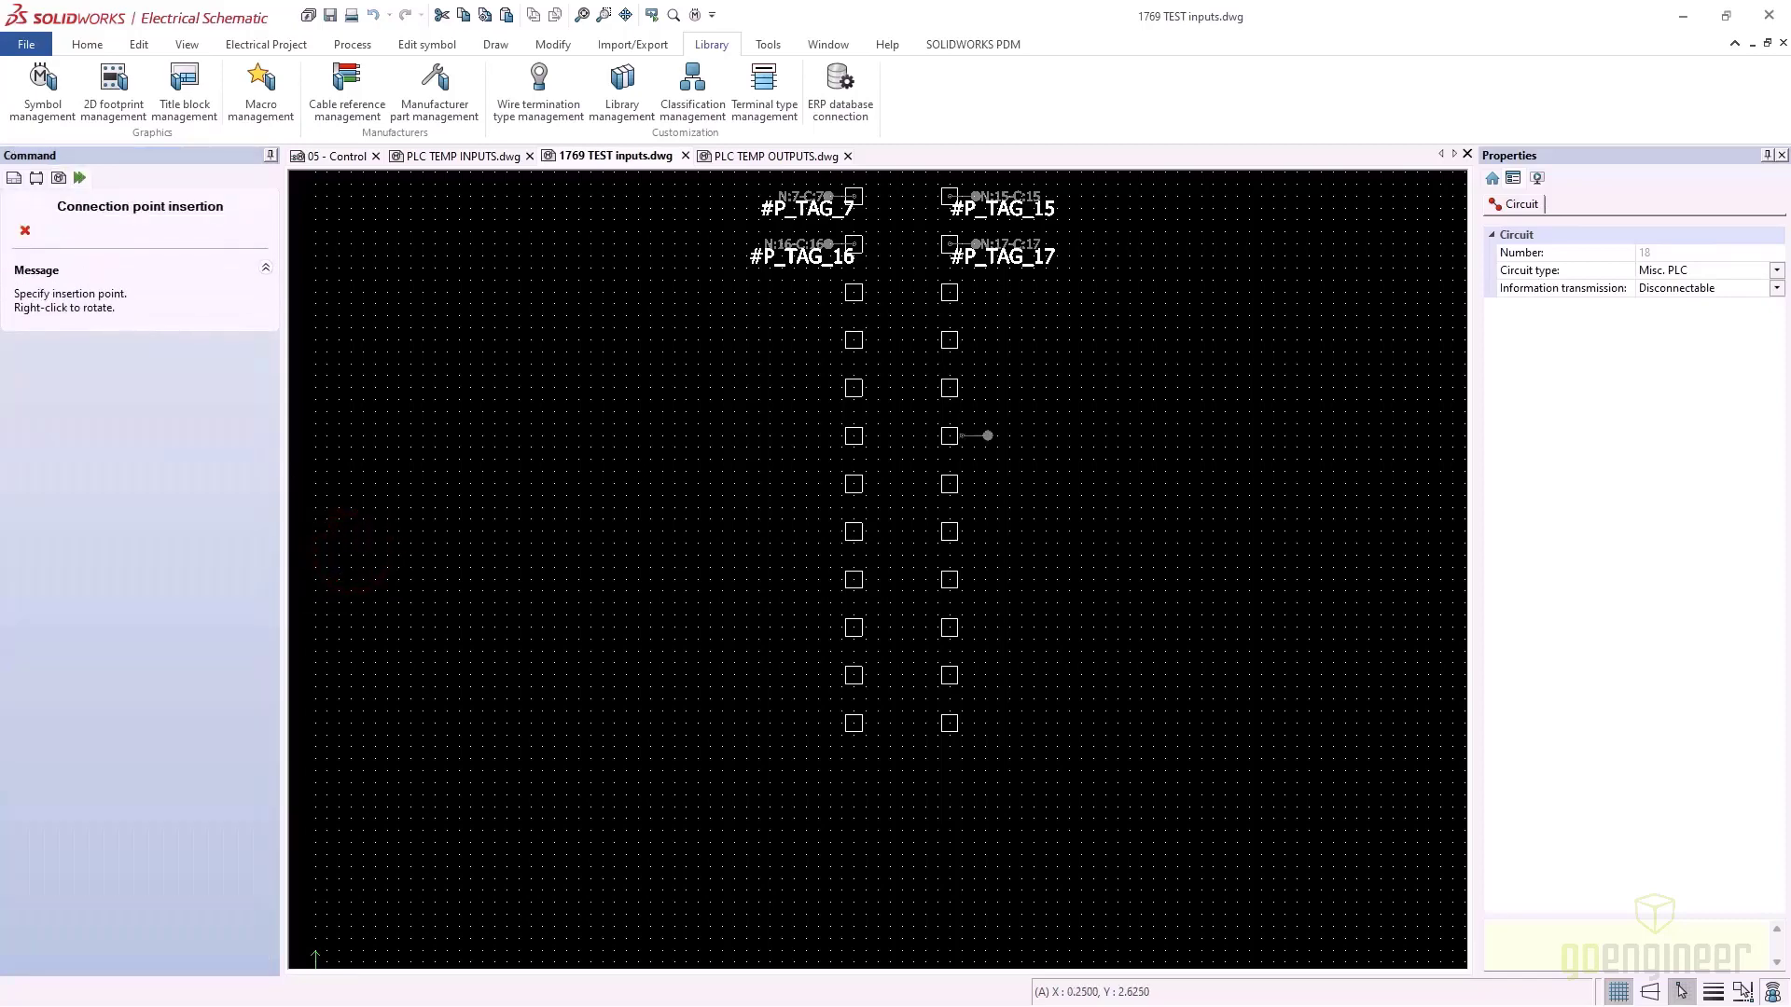
{"action": "right_click", "coordinate": [842, 339]}
{"action": "left_click", "coordinate": [852, 339]}
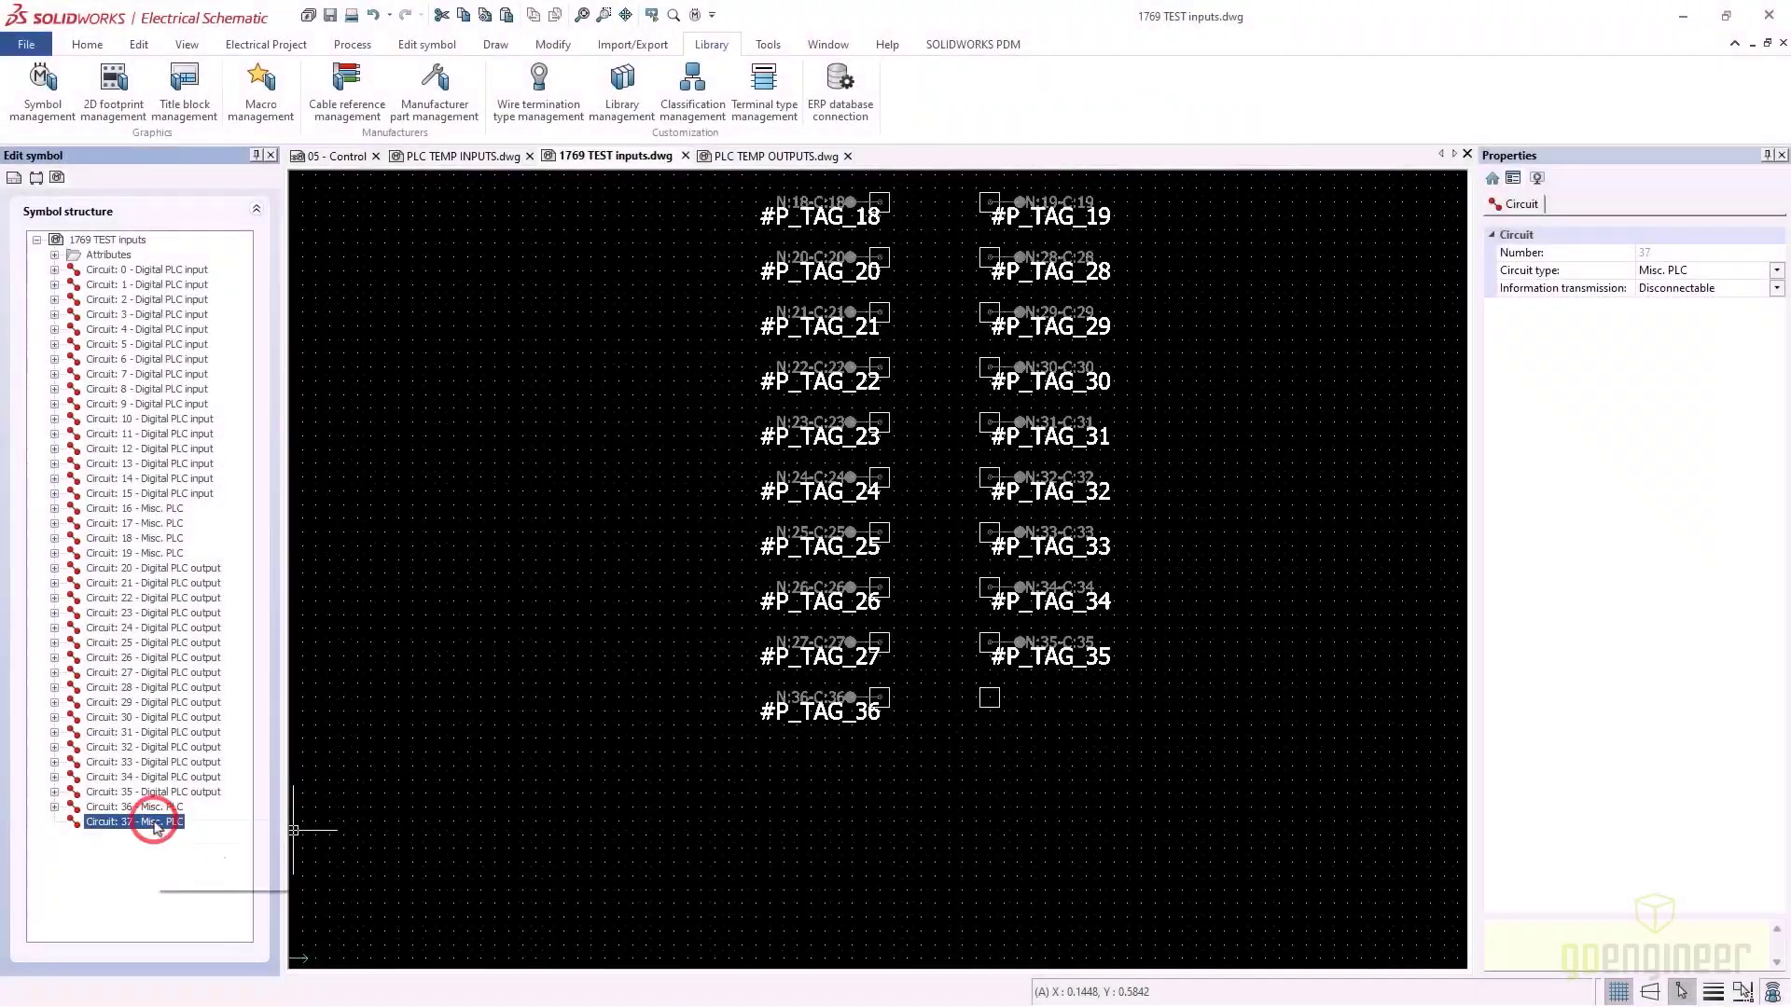
Add a right-facing connection point to circuit 37 beside #P_TAG_36 and save the symbol
{"action": "right_click", "coordinate": [155, 822]}
{"action": "mouse_move", "coordinate": [195, 833]}
{"action": "left_click", "coordinate": [388, 835]}
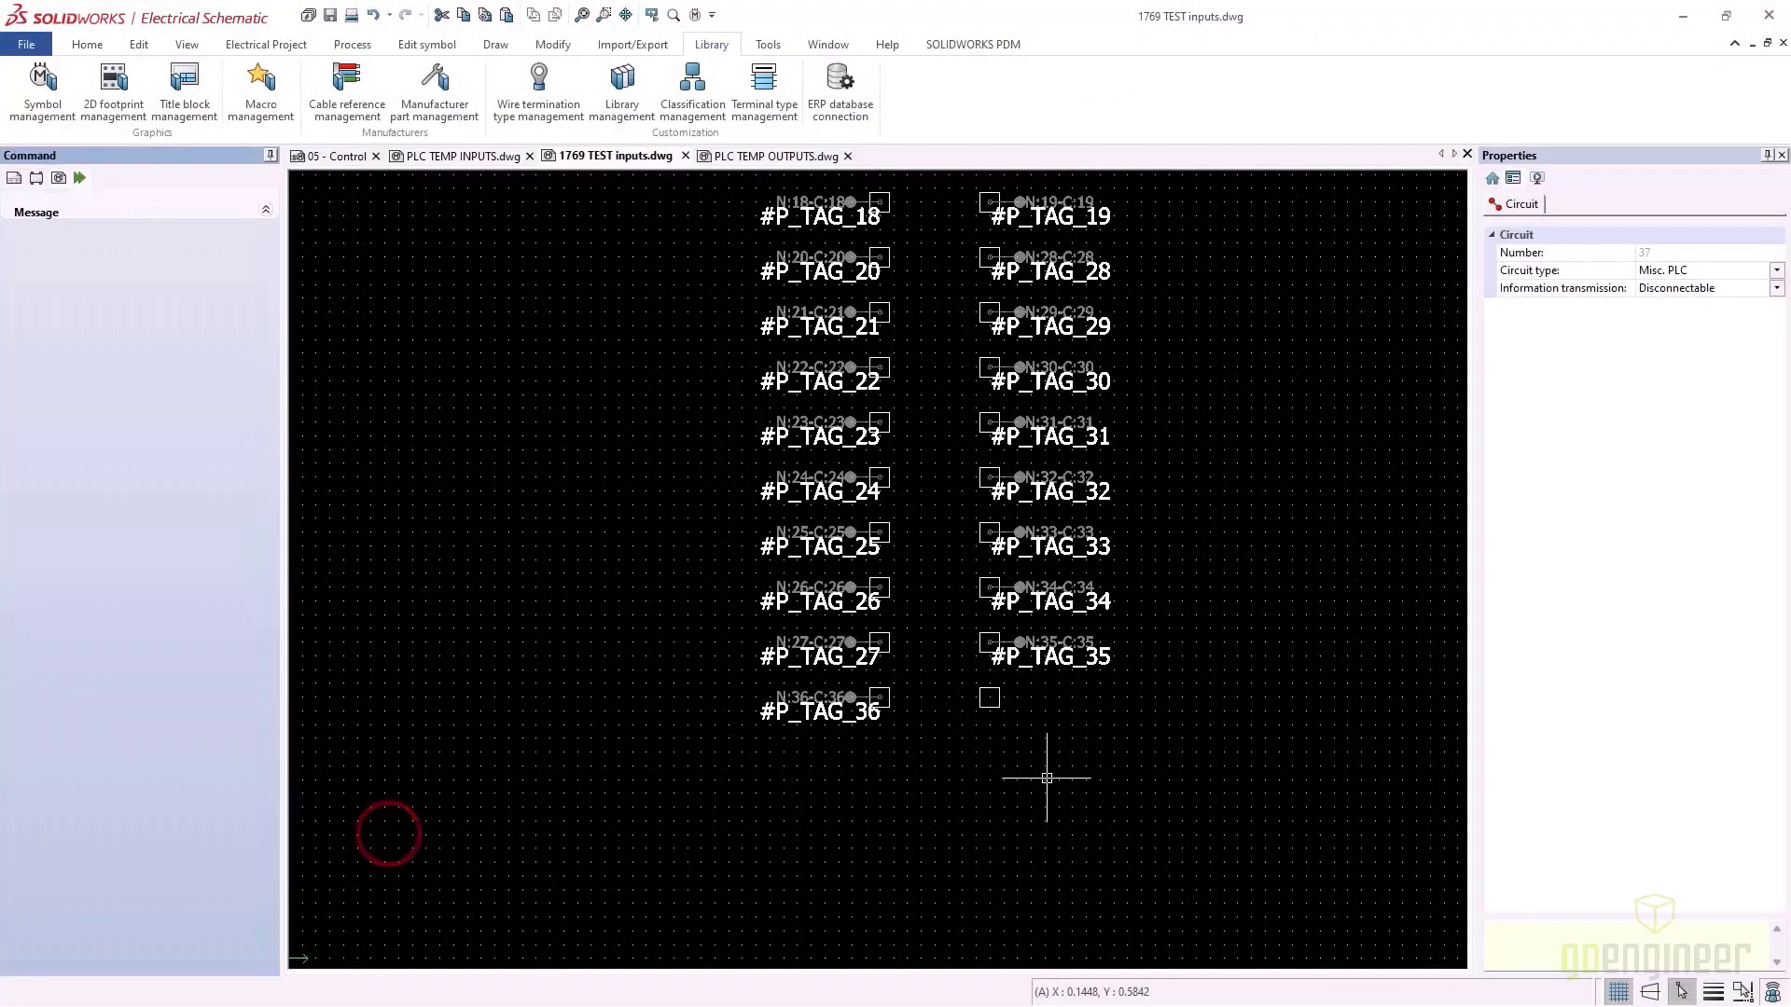
{"action": "right_click", "coordinate": [1045, 739]}
{"action": "right_click", "coordinate": [1044, 738]}
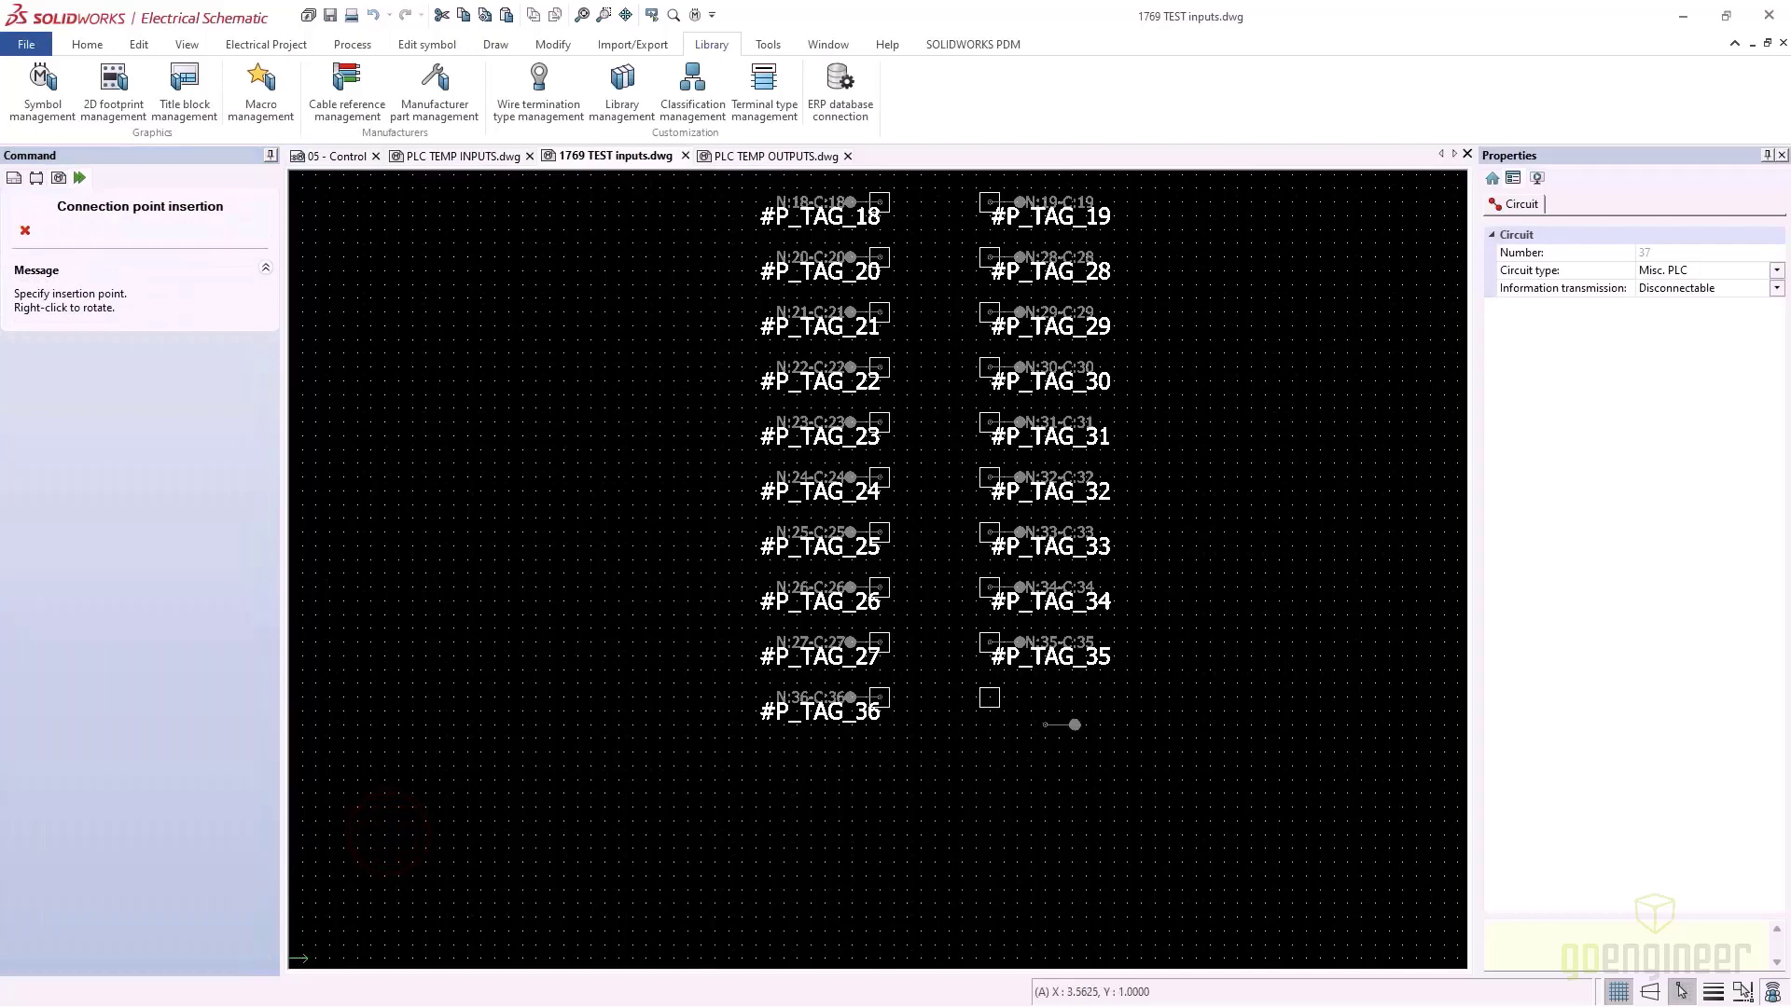
{"action": "left_click", "coordinate": [989, 698]}
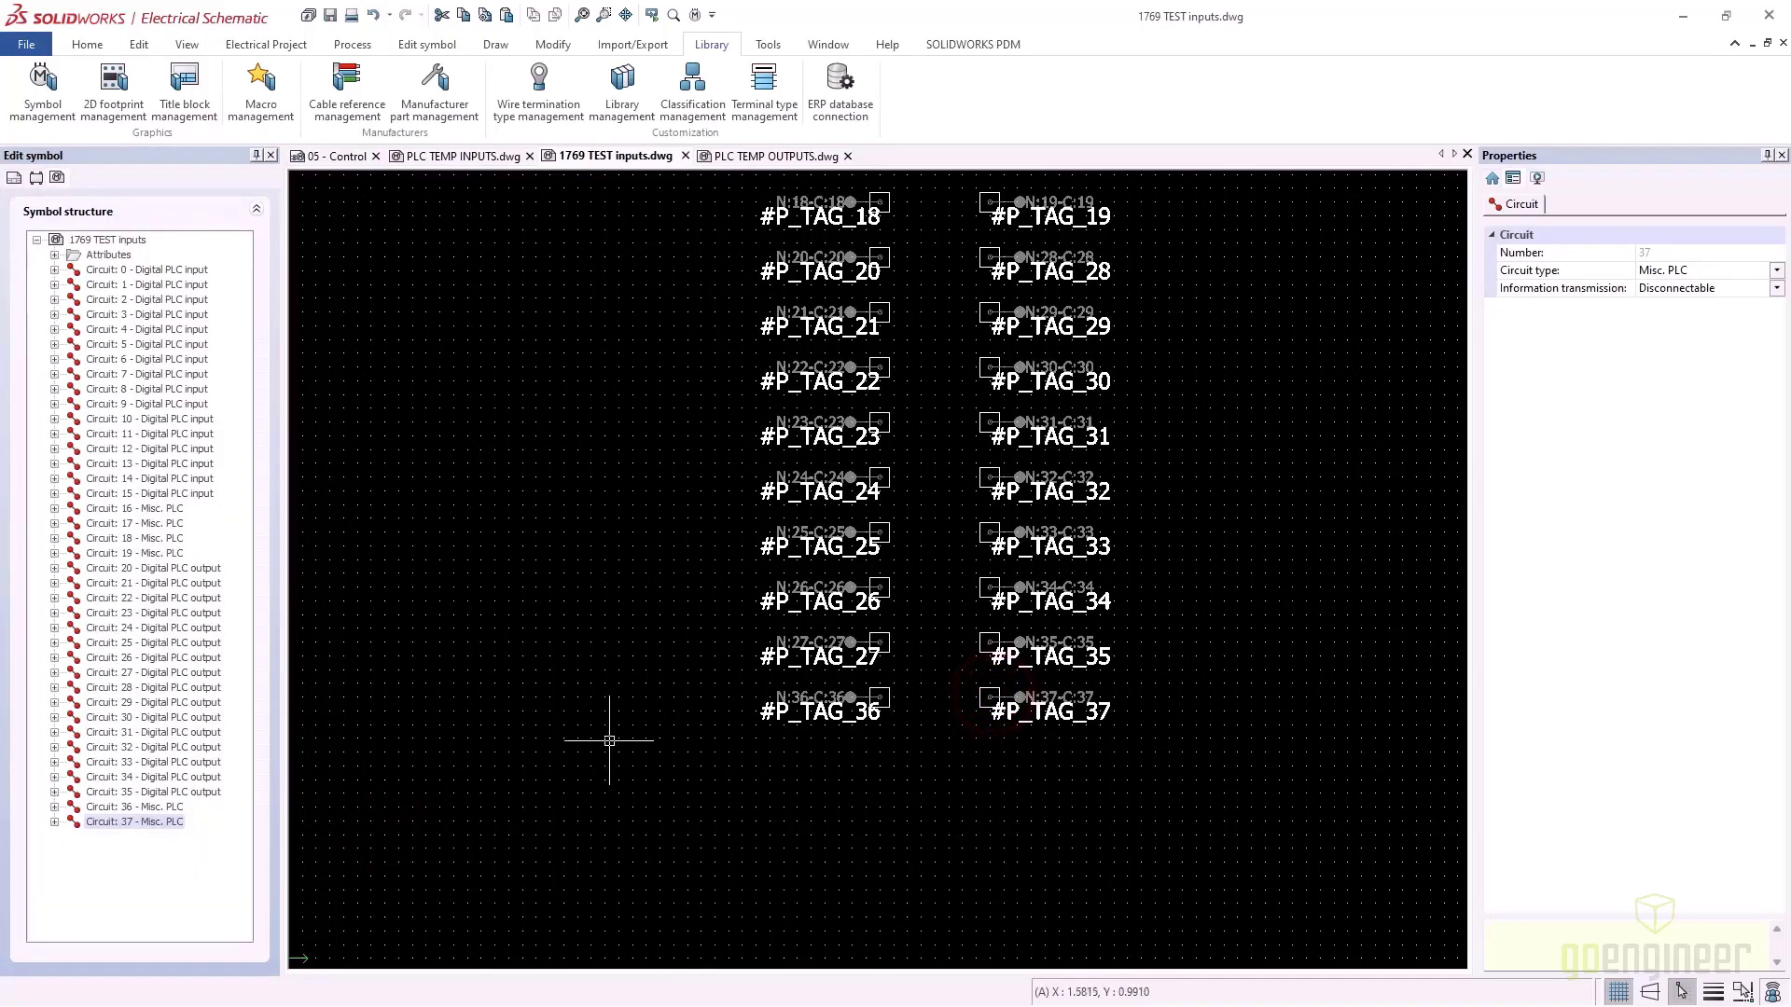
{"action": "scroll", "coordinate": [719, 701], "scroll_direction": "down", "scroll_amount": 3}
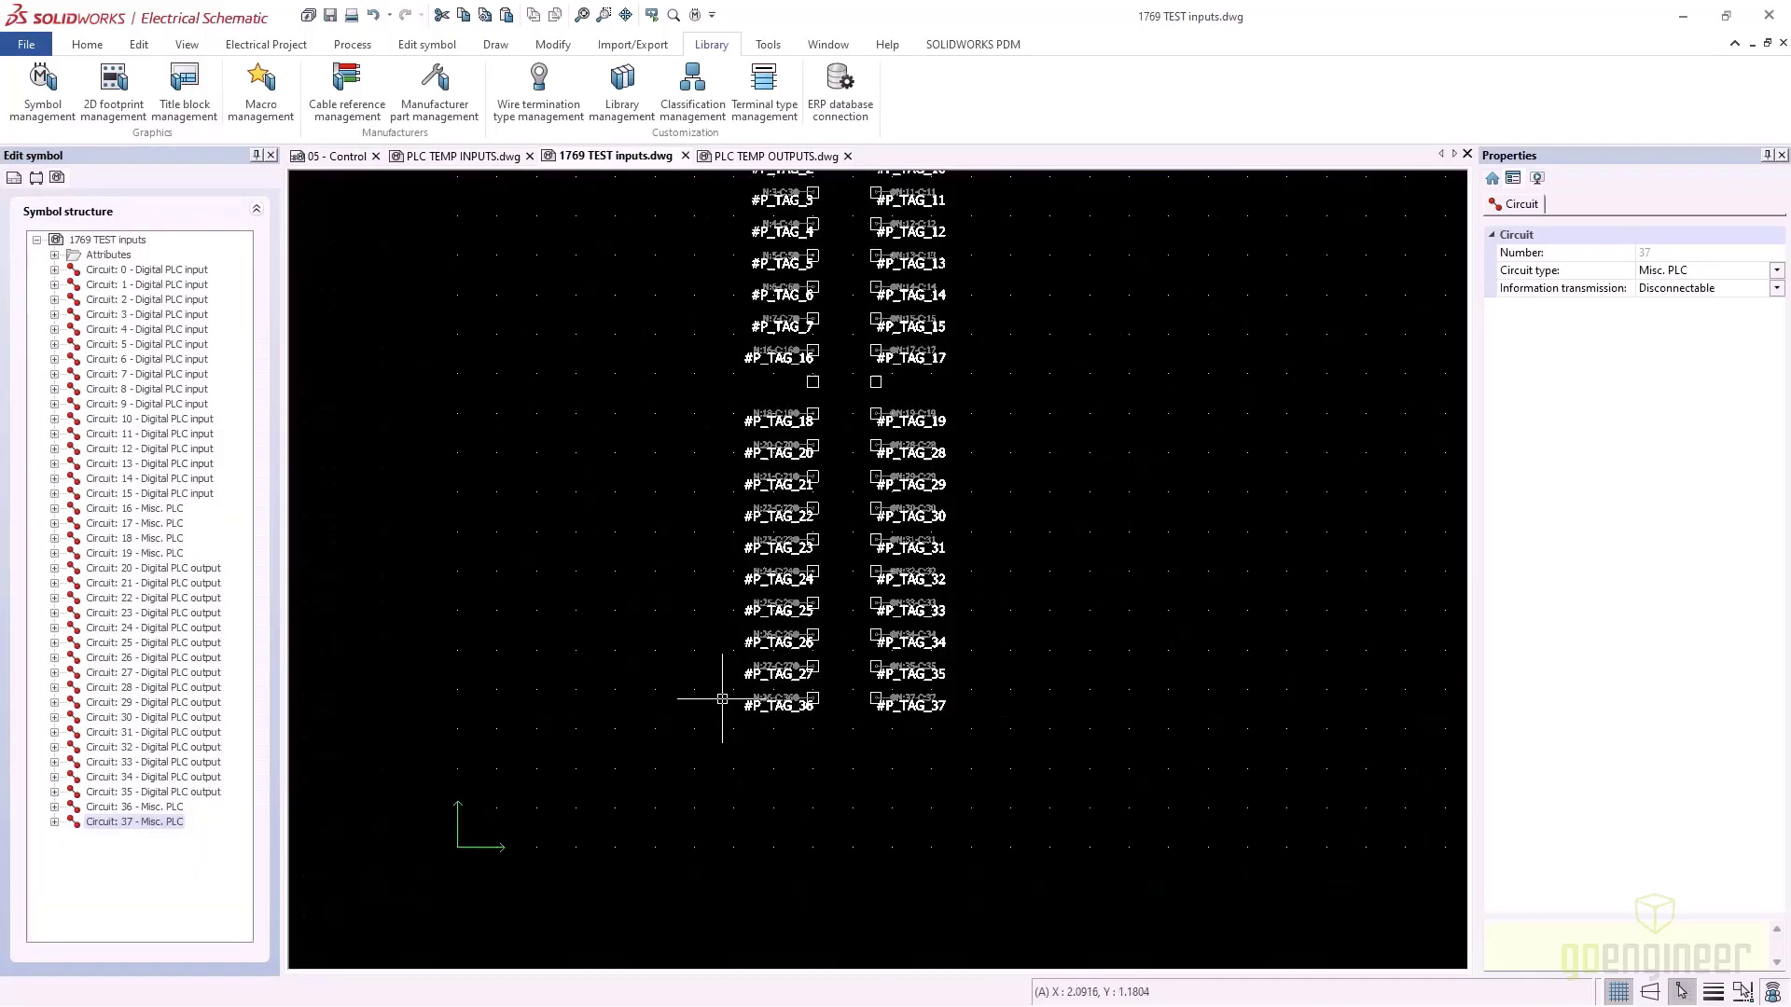
{"action": "scroll", "coordinate": [701, 700], "scroll_direction": "down", "scroll_amount": 2}
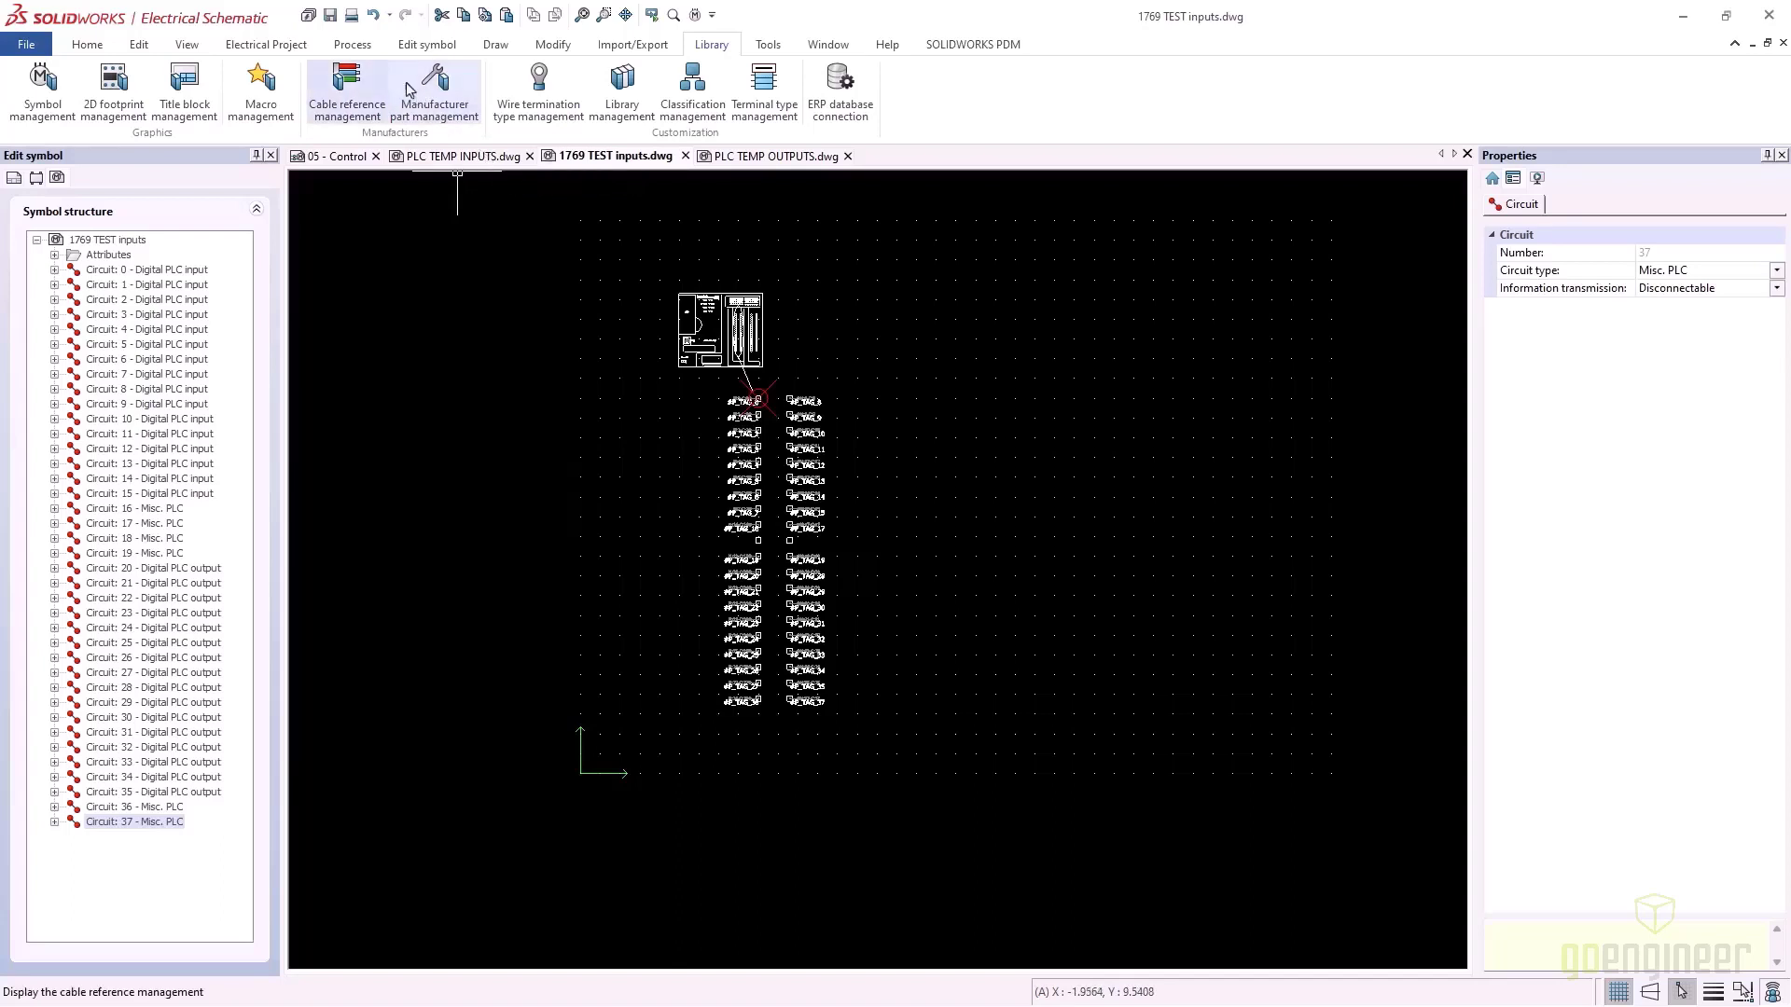
{"action": "left_click", "coordinate": [330, 15]}
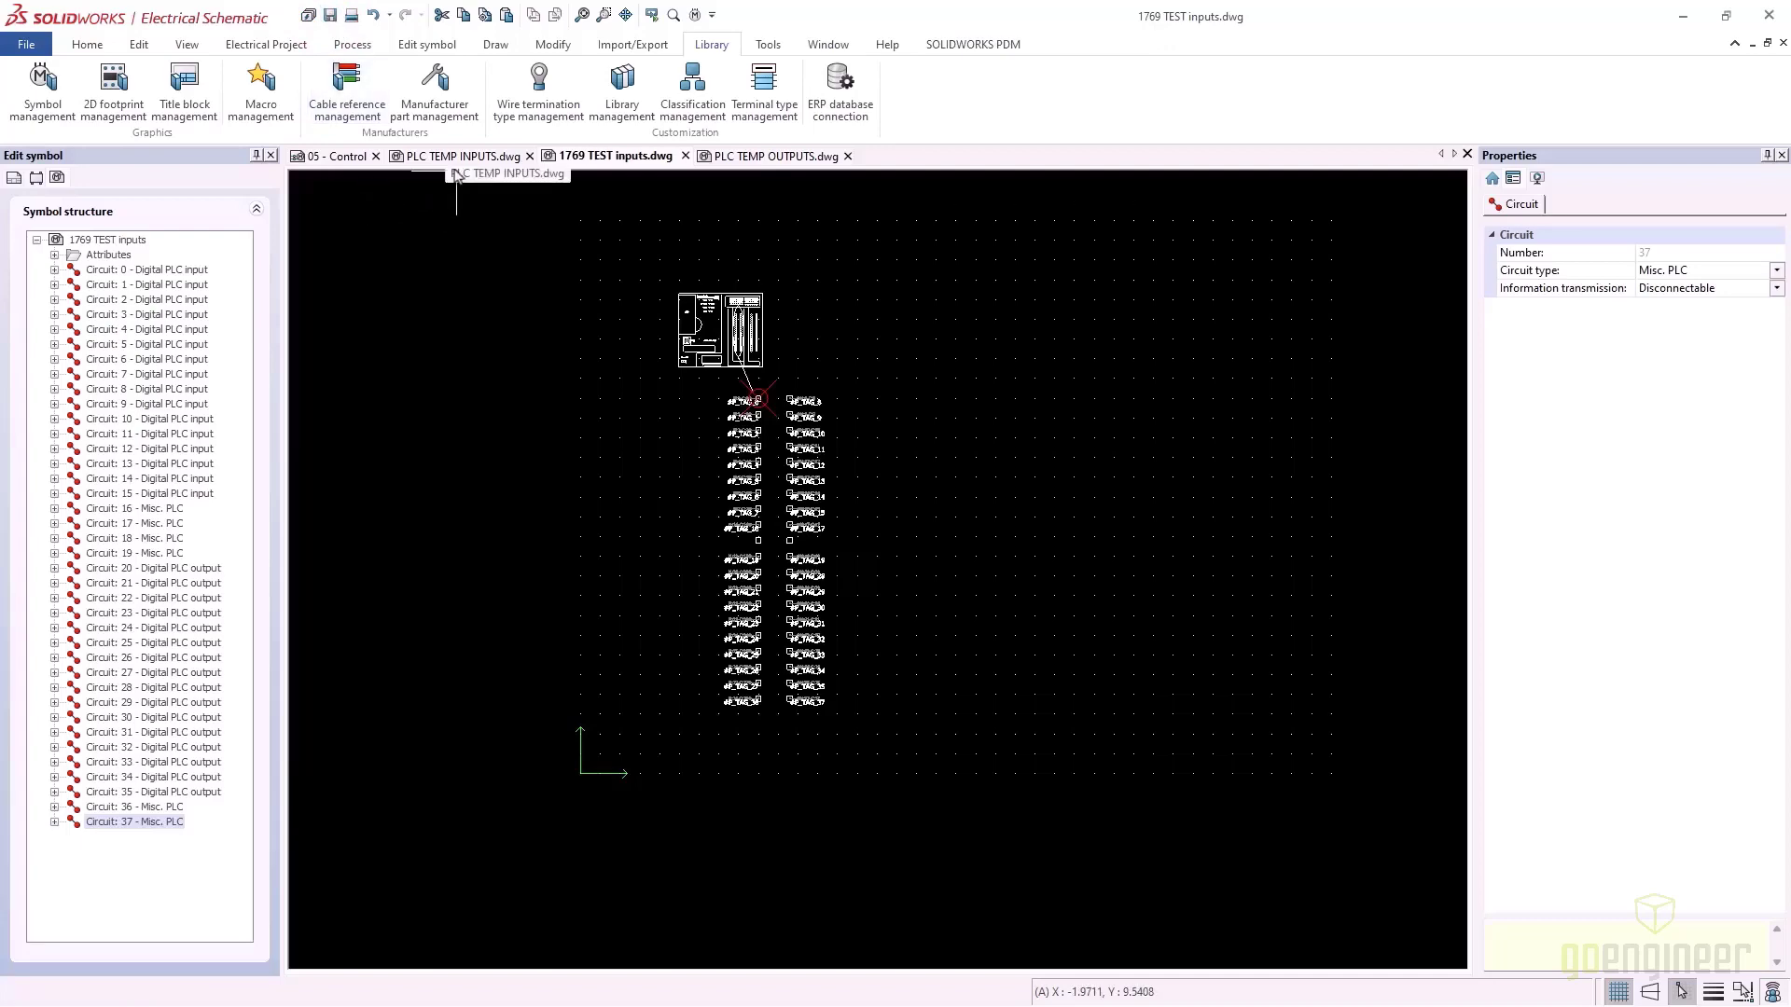
On the 05 - Control page, delete the two PLC I/O card symbols next to the controller
{"action": "left_click", "coordinate": [342, 156]}
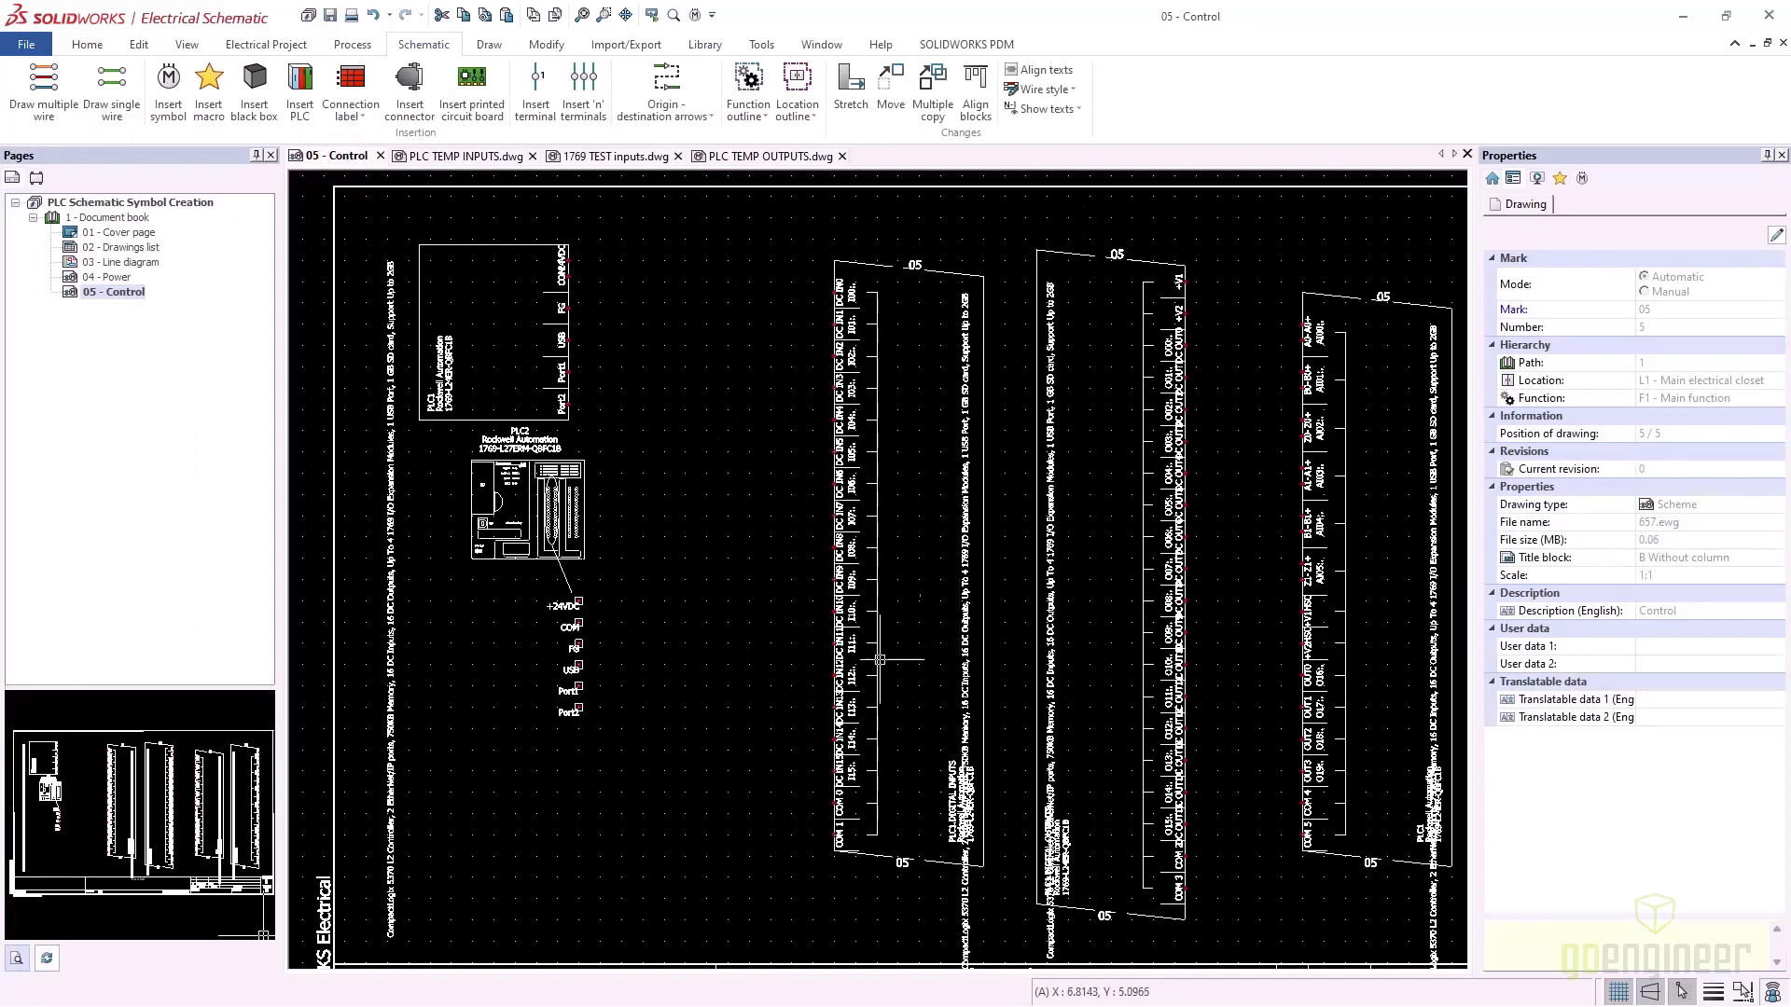
{"action": "scroll", "coordinate": [1021, 622], "scroll_direction": "down", "scroll_amount": 1}
{"action": "scroll", "coordinate": [1021, 622], "scroll_direction": "down", "scroll_amount": 1}
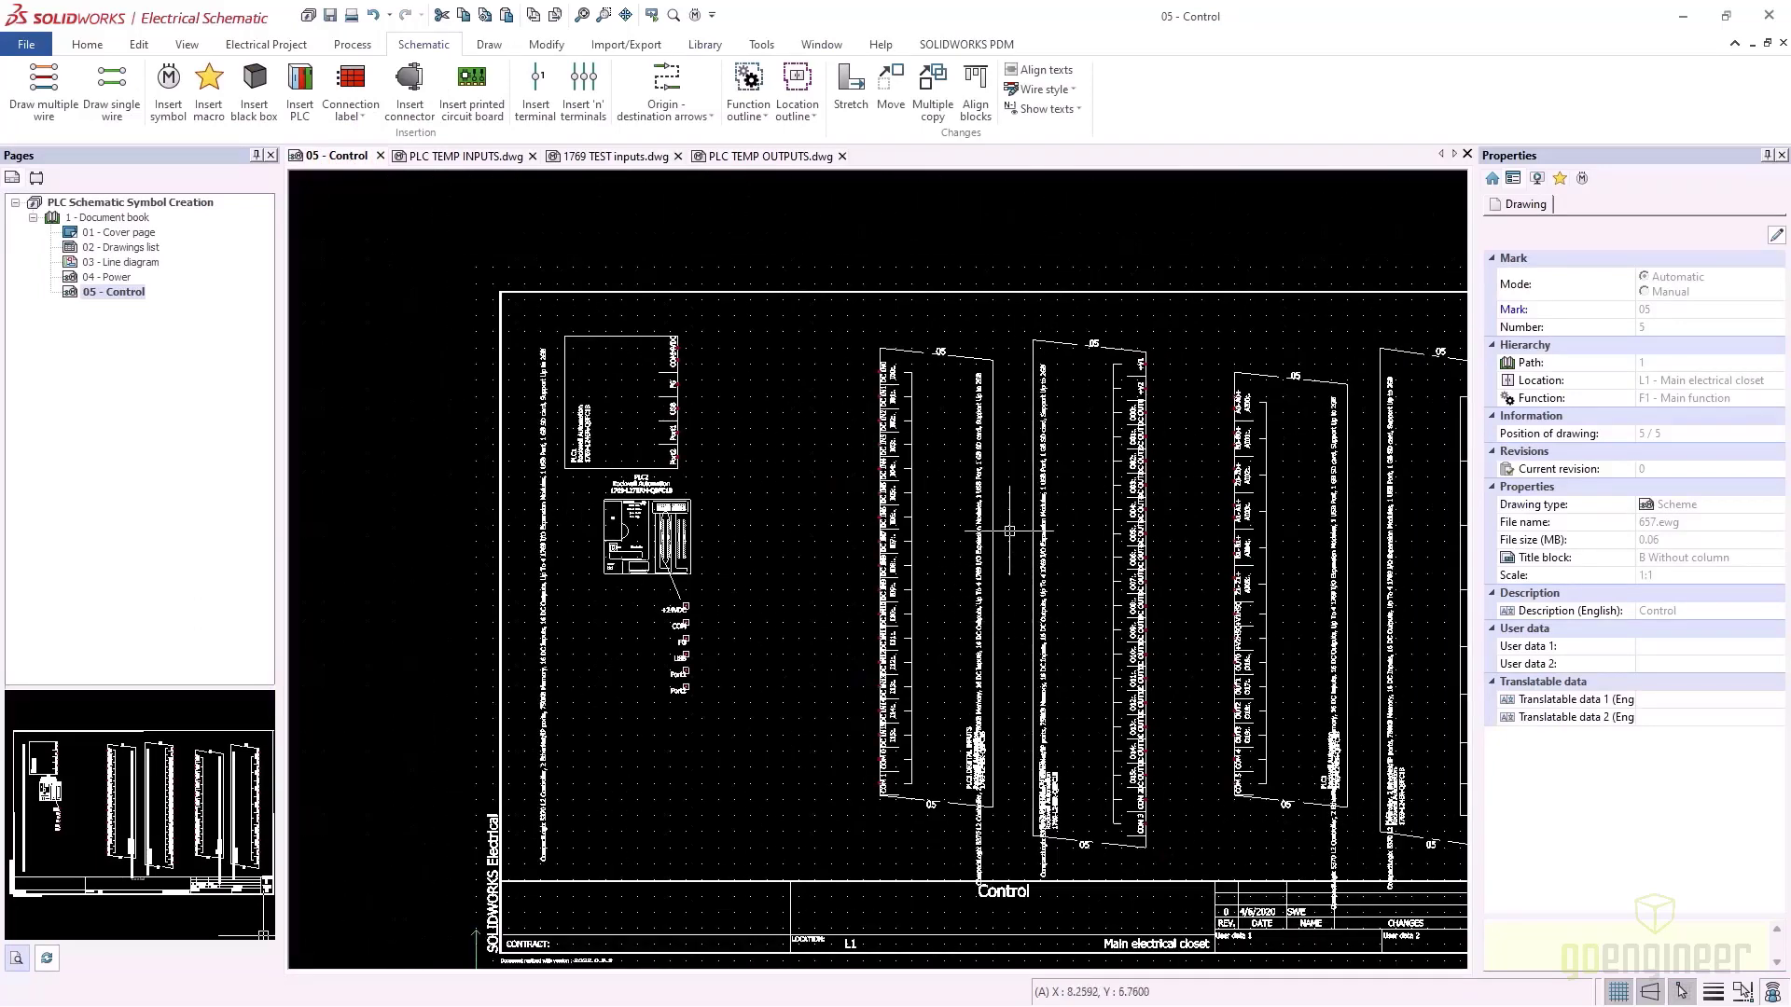
{"action": "left_click", "coordinate": [952, 353]}
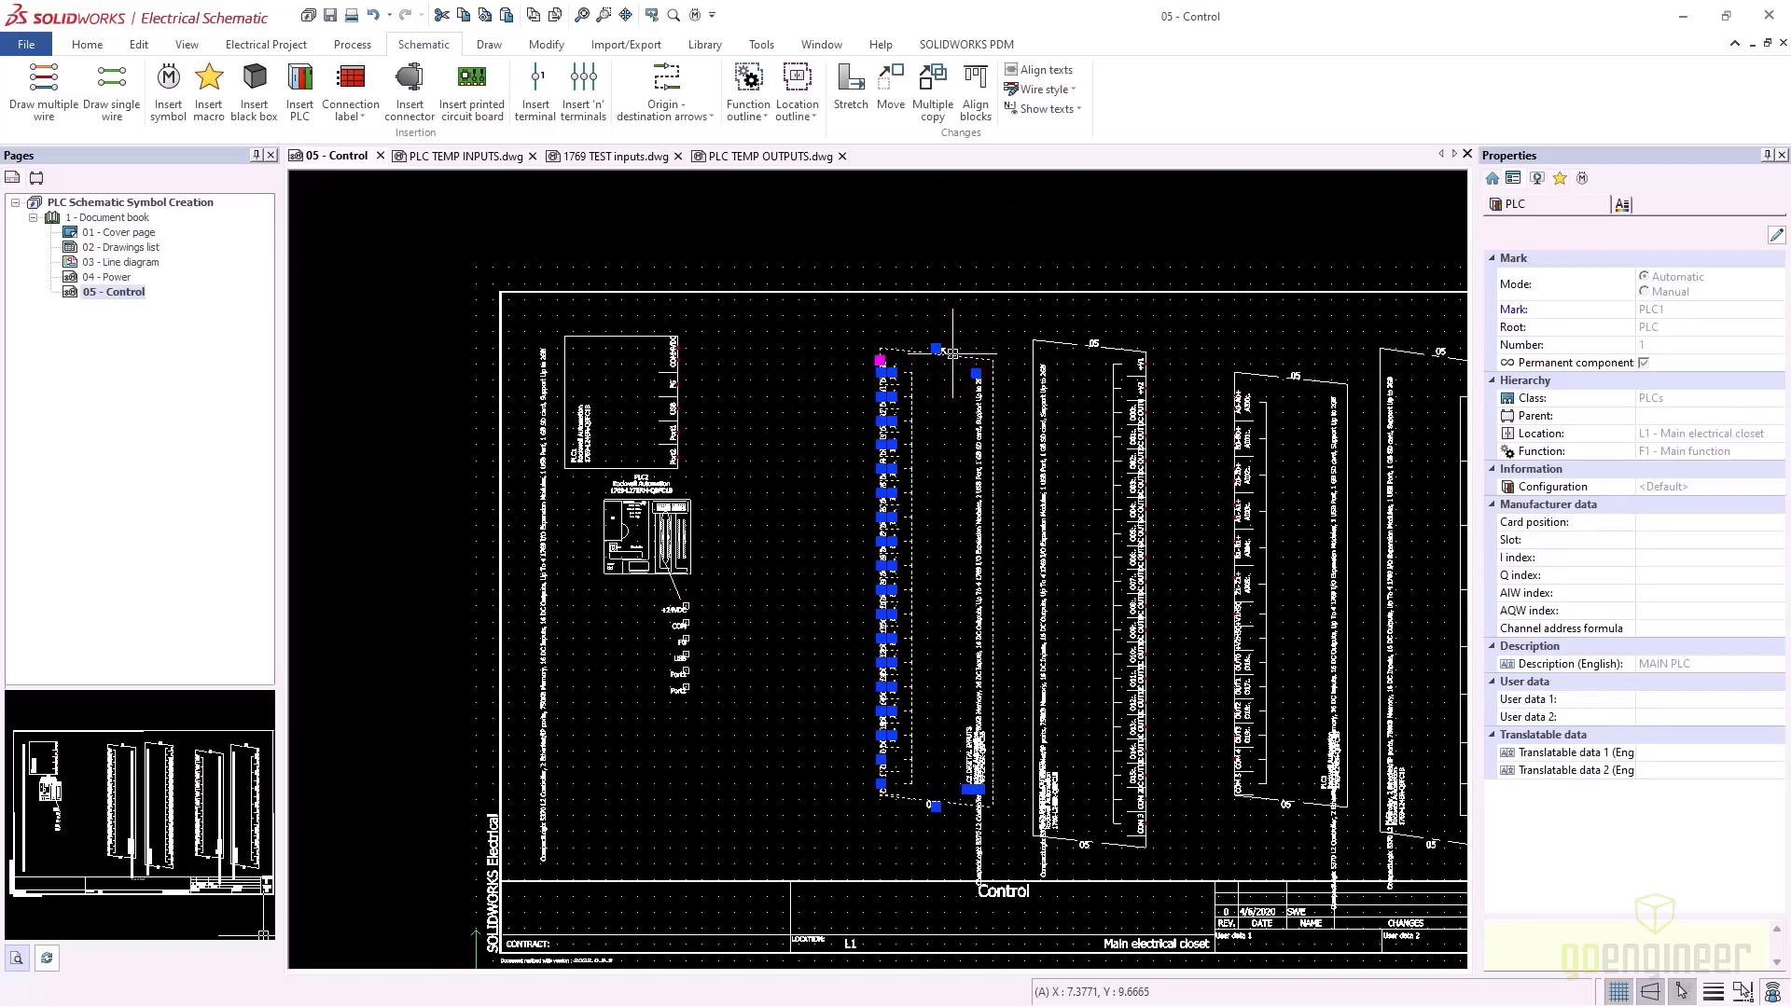
{"action": "key", "text": "Delete"}
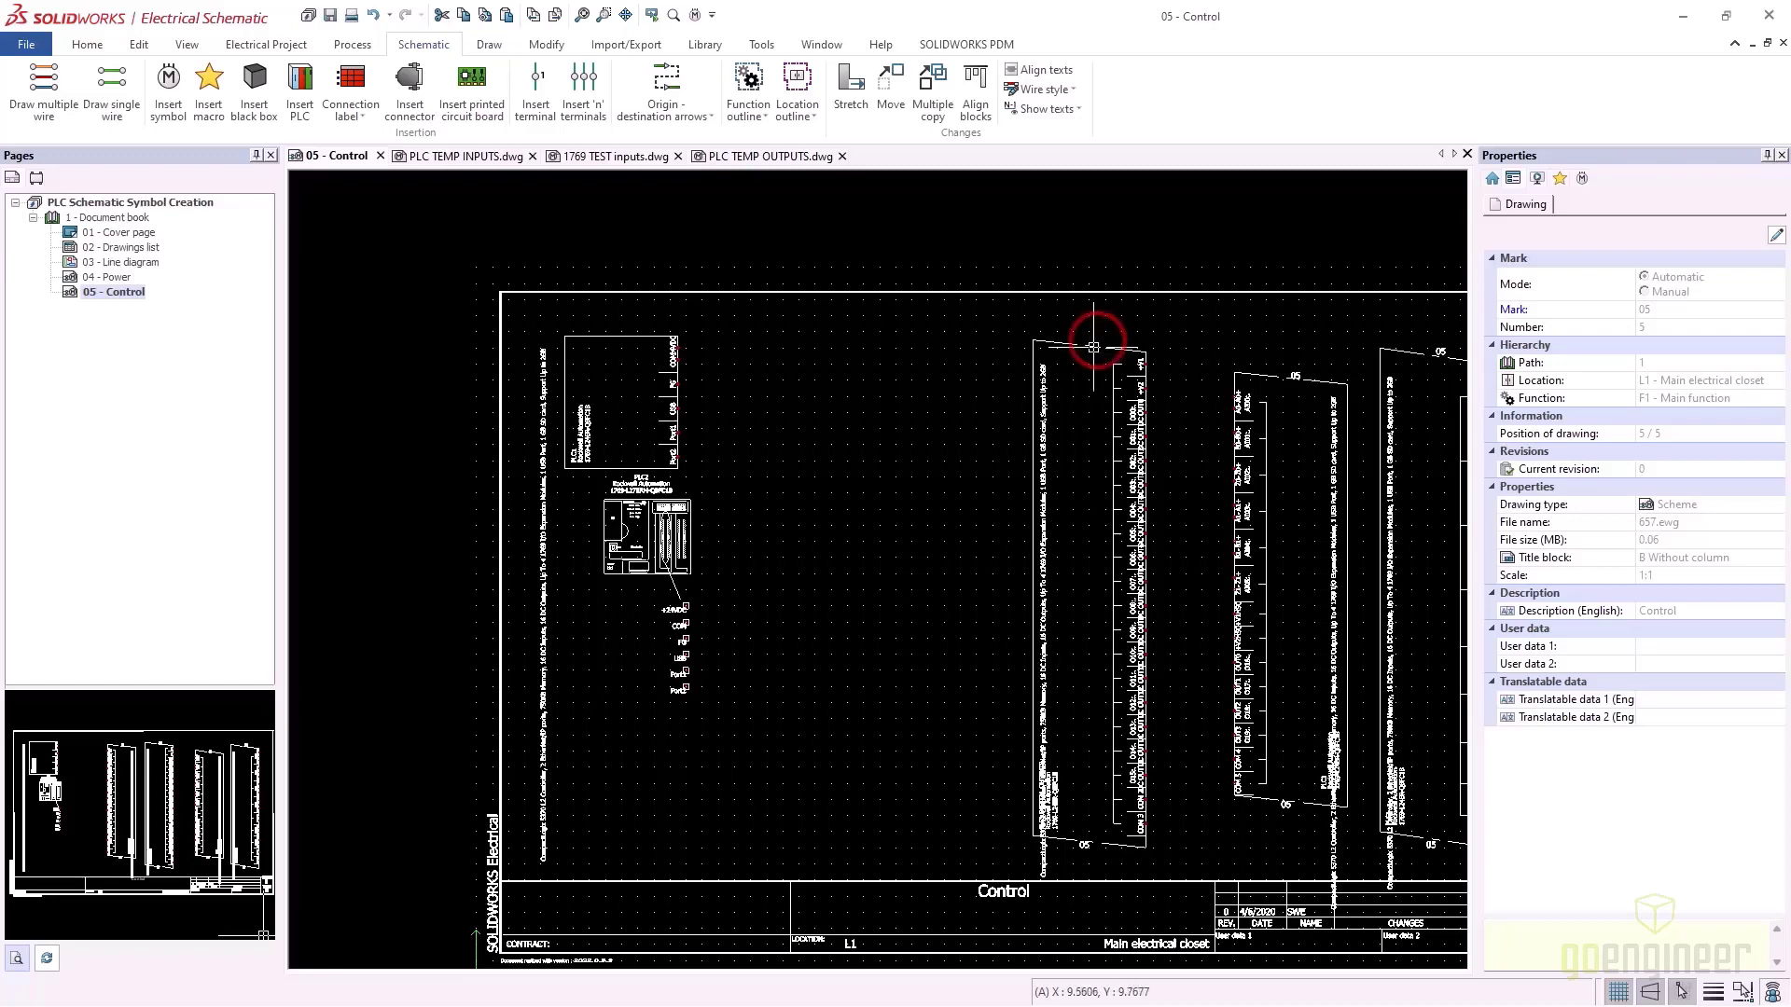
{"action": "left_click", "coordinate": [1089, 342]}
{"action": "key", "text": "Delete"}
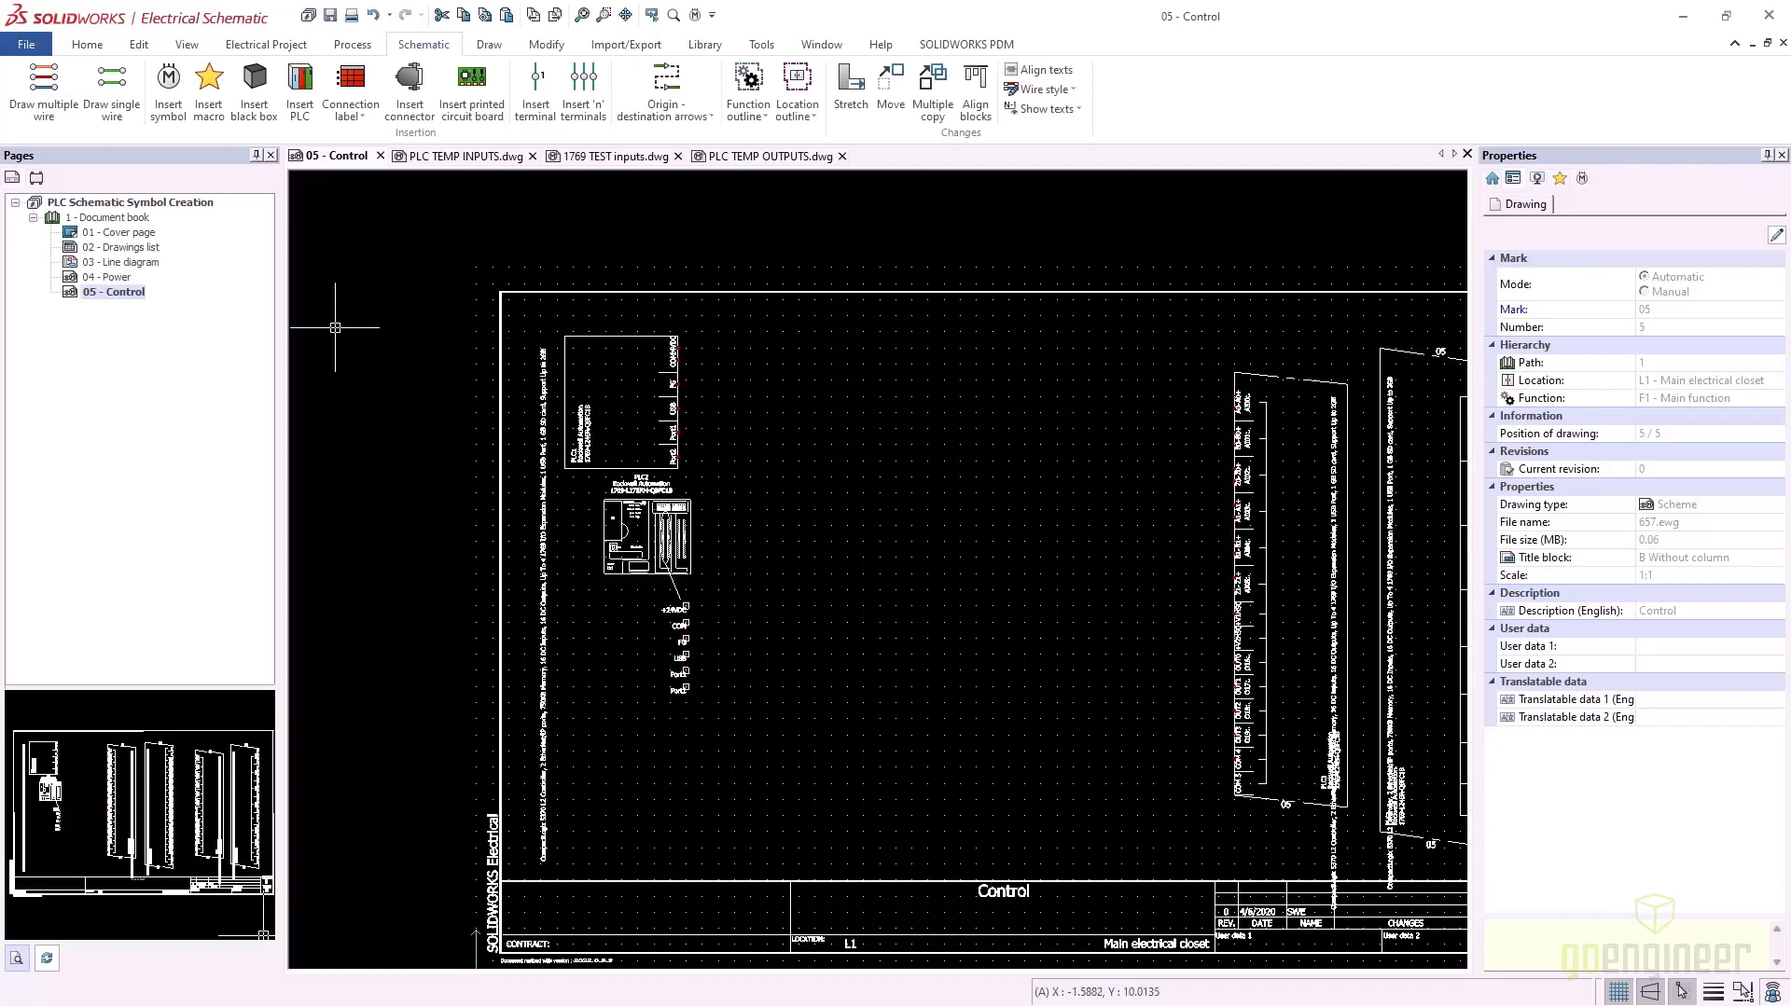
In the Components tree, expand L1 and =F1-PLC2 to show PLC2's symbols
{"action": "left_click", "coordinate": [36, 178]}
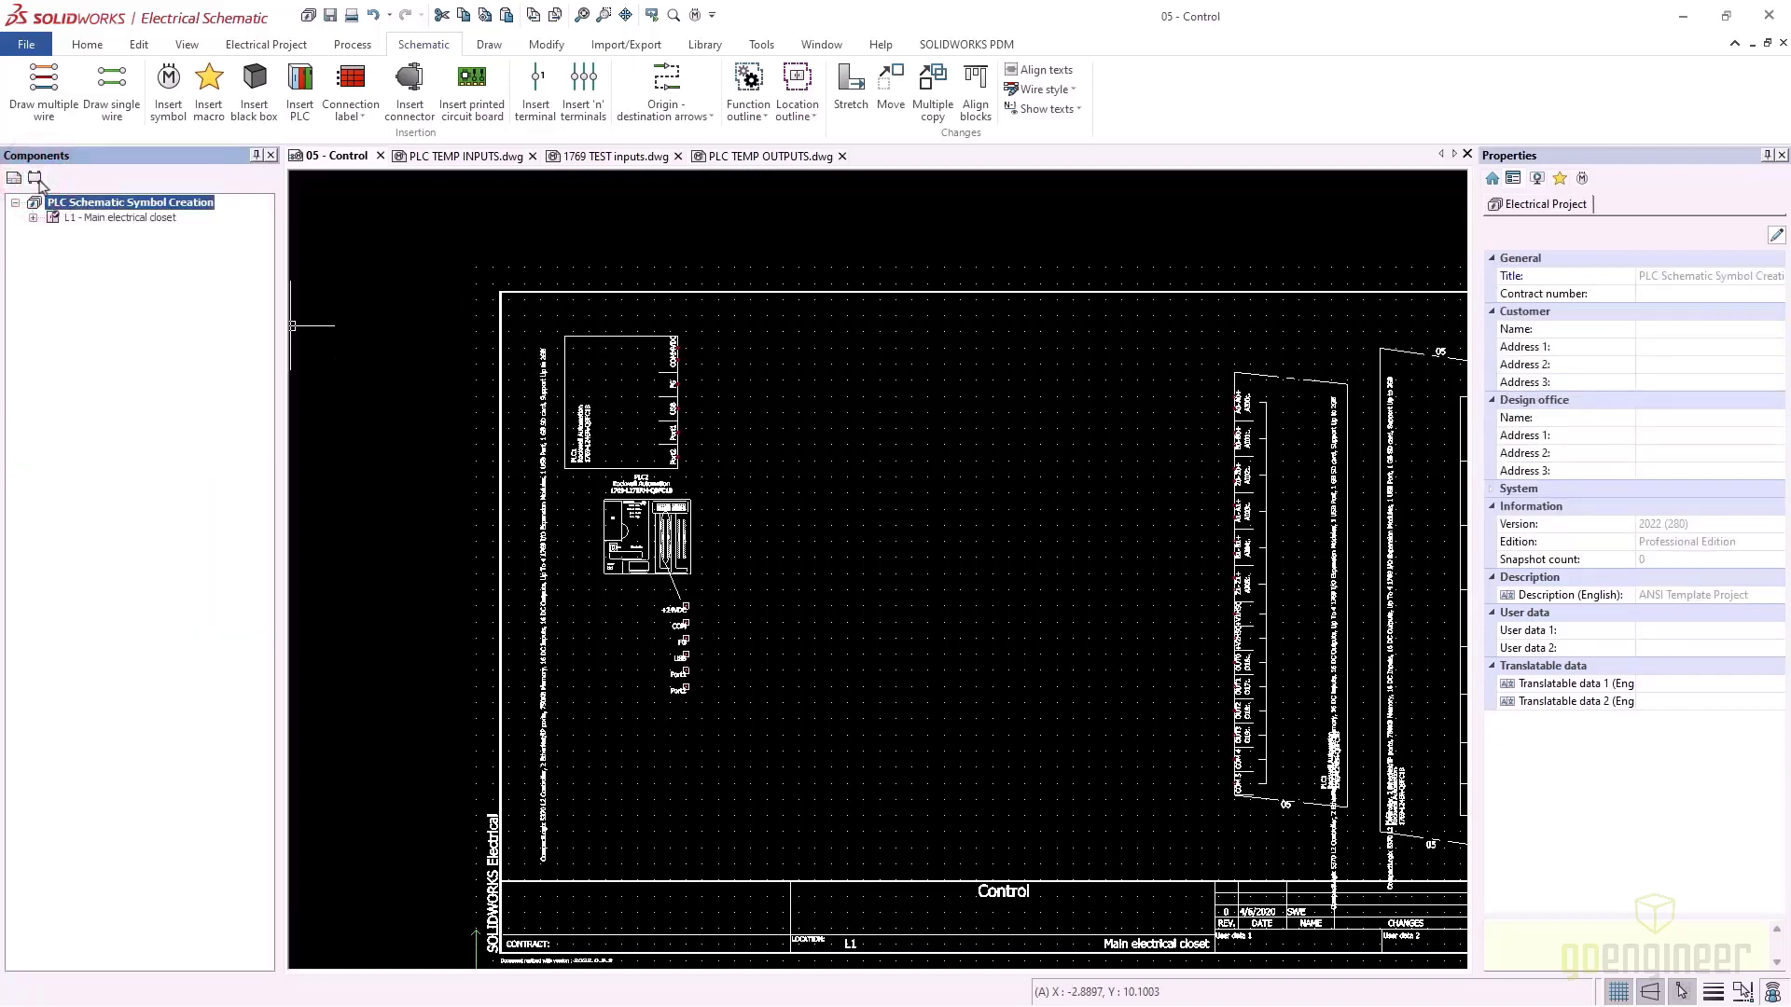
{"action": "left_click", "coordinate": [34, 218]}
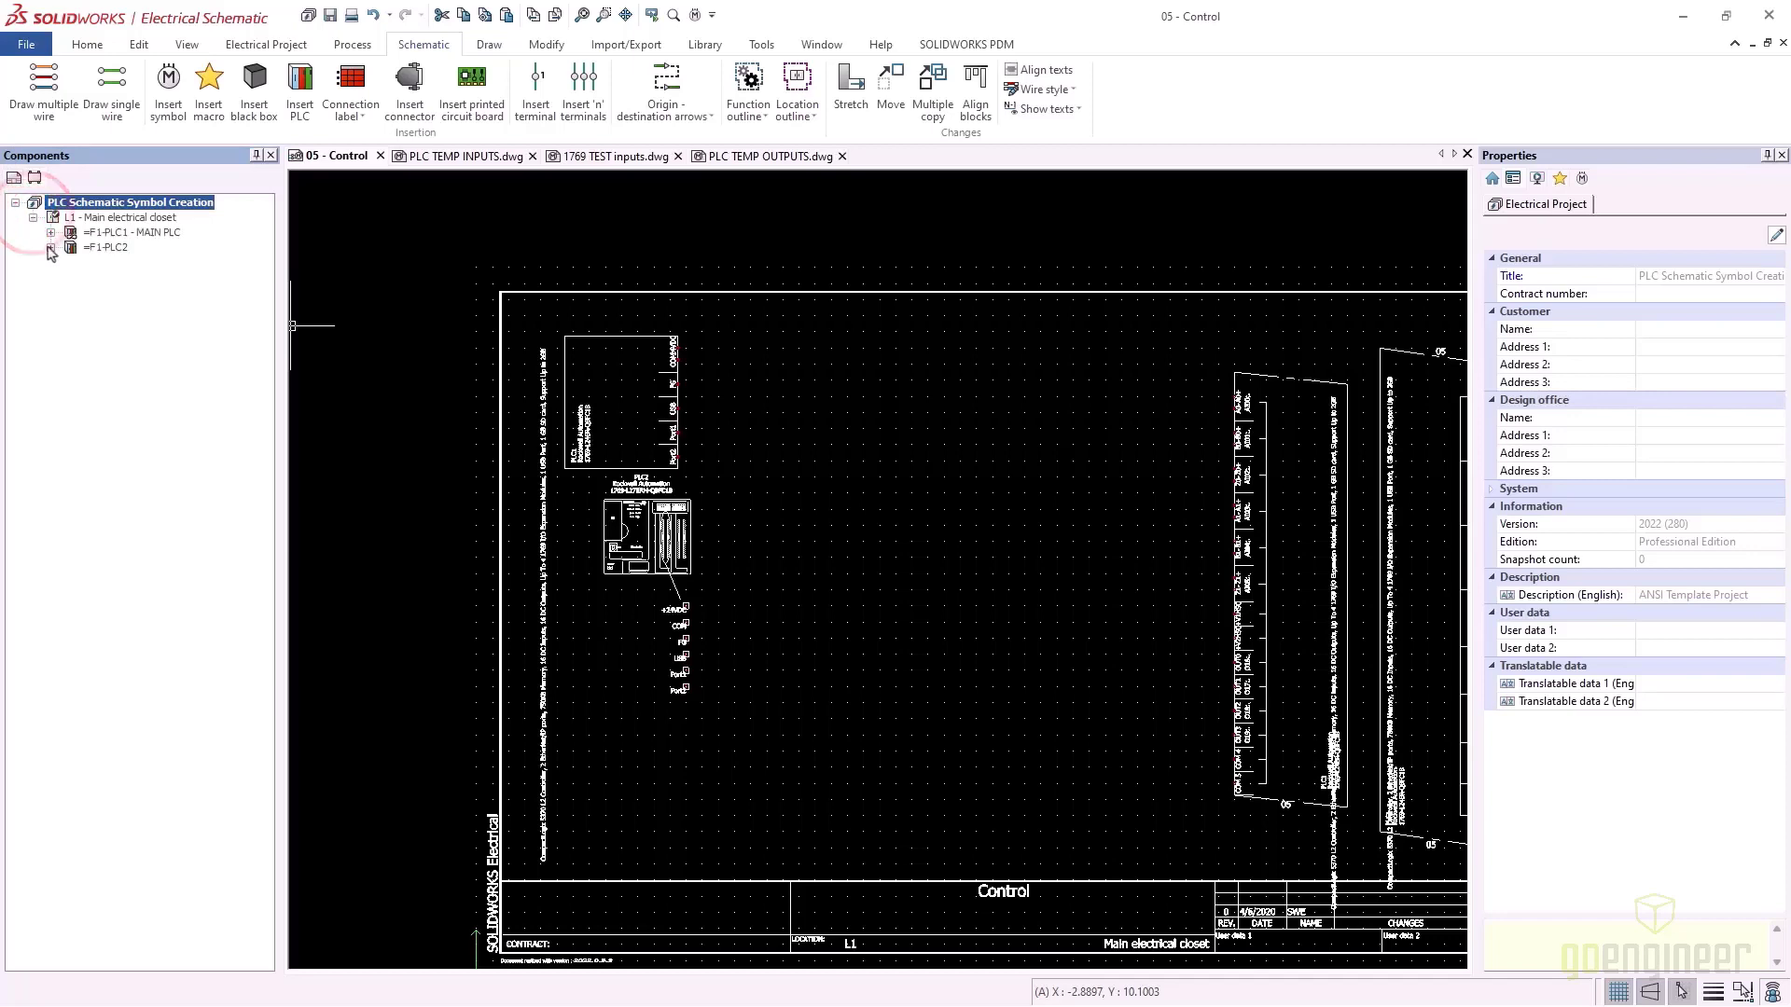
{"action": "left_click", "coordinate": [50, 248]}
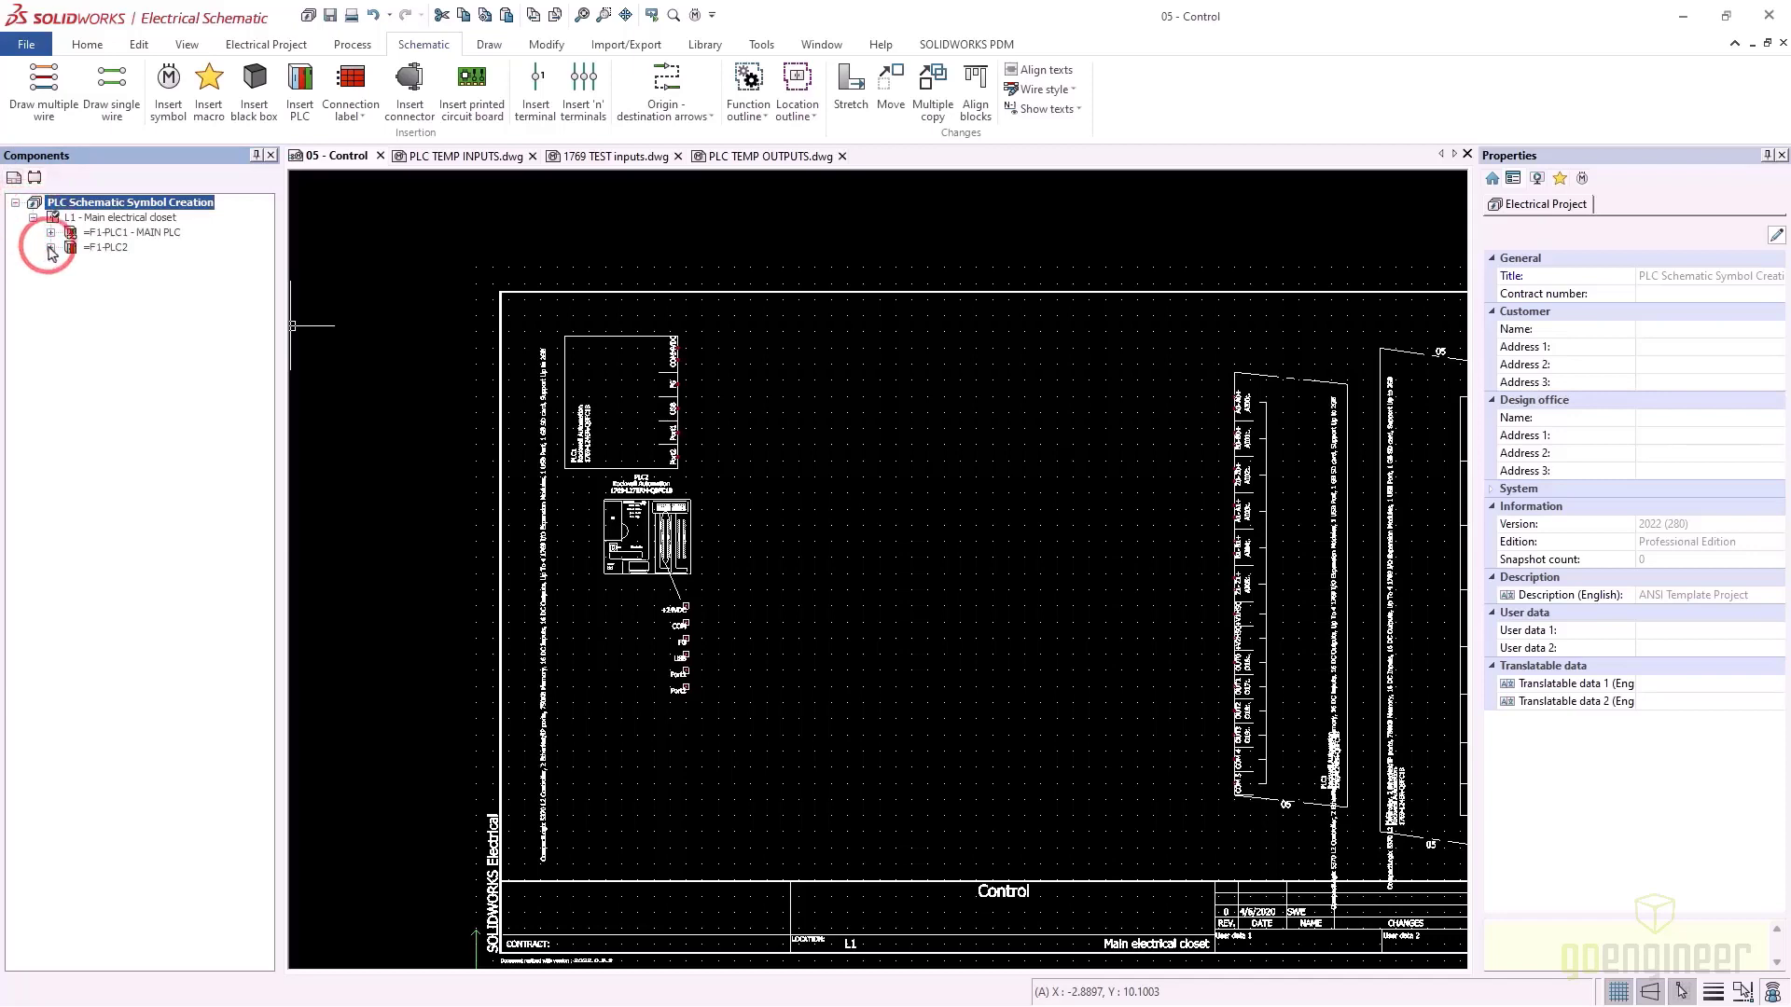
{"action": "left_click", "coordinate": [108, 264]}
{"action": "right_click", "coordinate": [108, 264]}
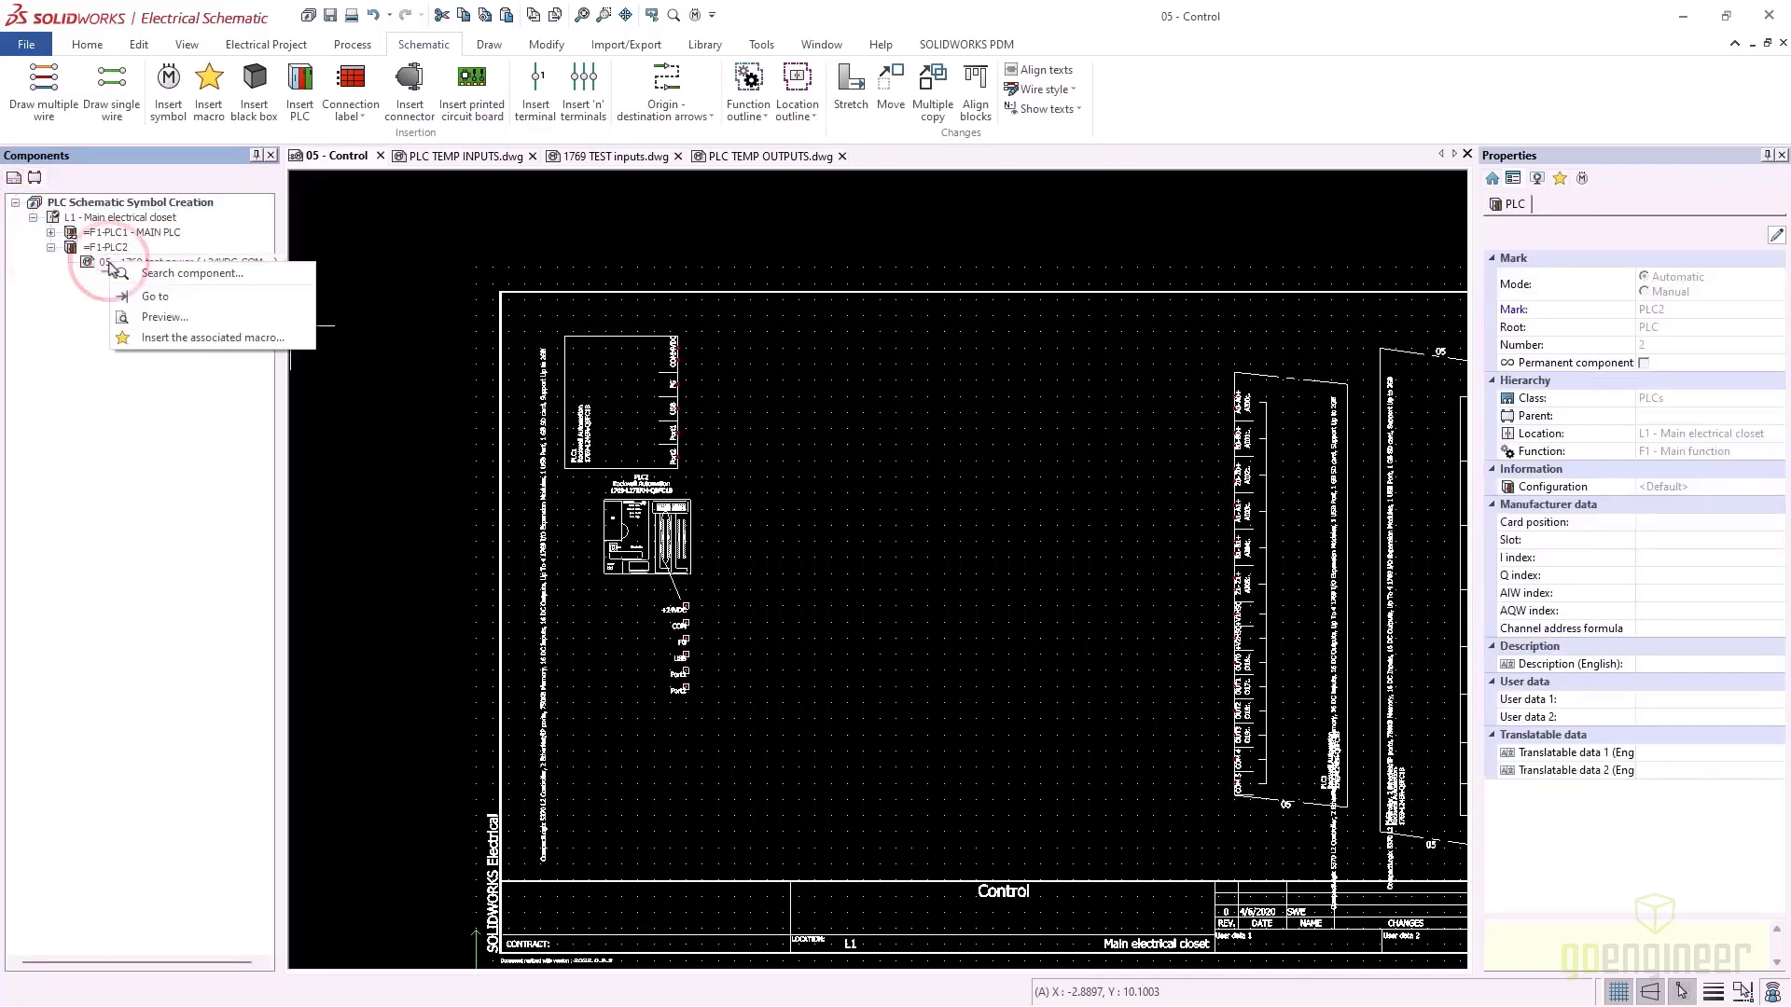
{"action": "left_click", "coordinate": [102, 247]}
Insert the 1769 test inputs symbol for PLC2 beside the existing PLC symbols
{"action": "right_click", "coordinate": [86, 250]}
{"action": "key", "text": "Down"}
{"action": "key", "text": "Down"}
{"action": "key", "text": "Down"}
{"action": "key", "text": "Down"}
{"action": "key", "text": "Down"}
{"action": "key", "text": "Down"}
{"action": "key", "text": "Down"}
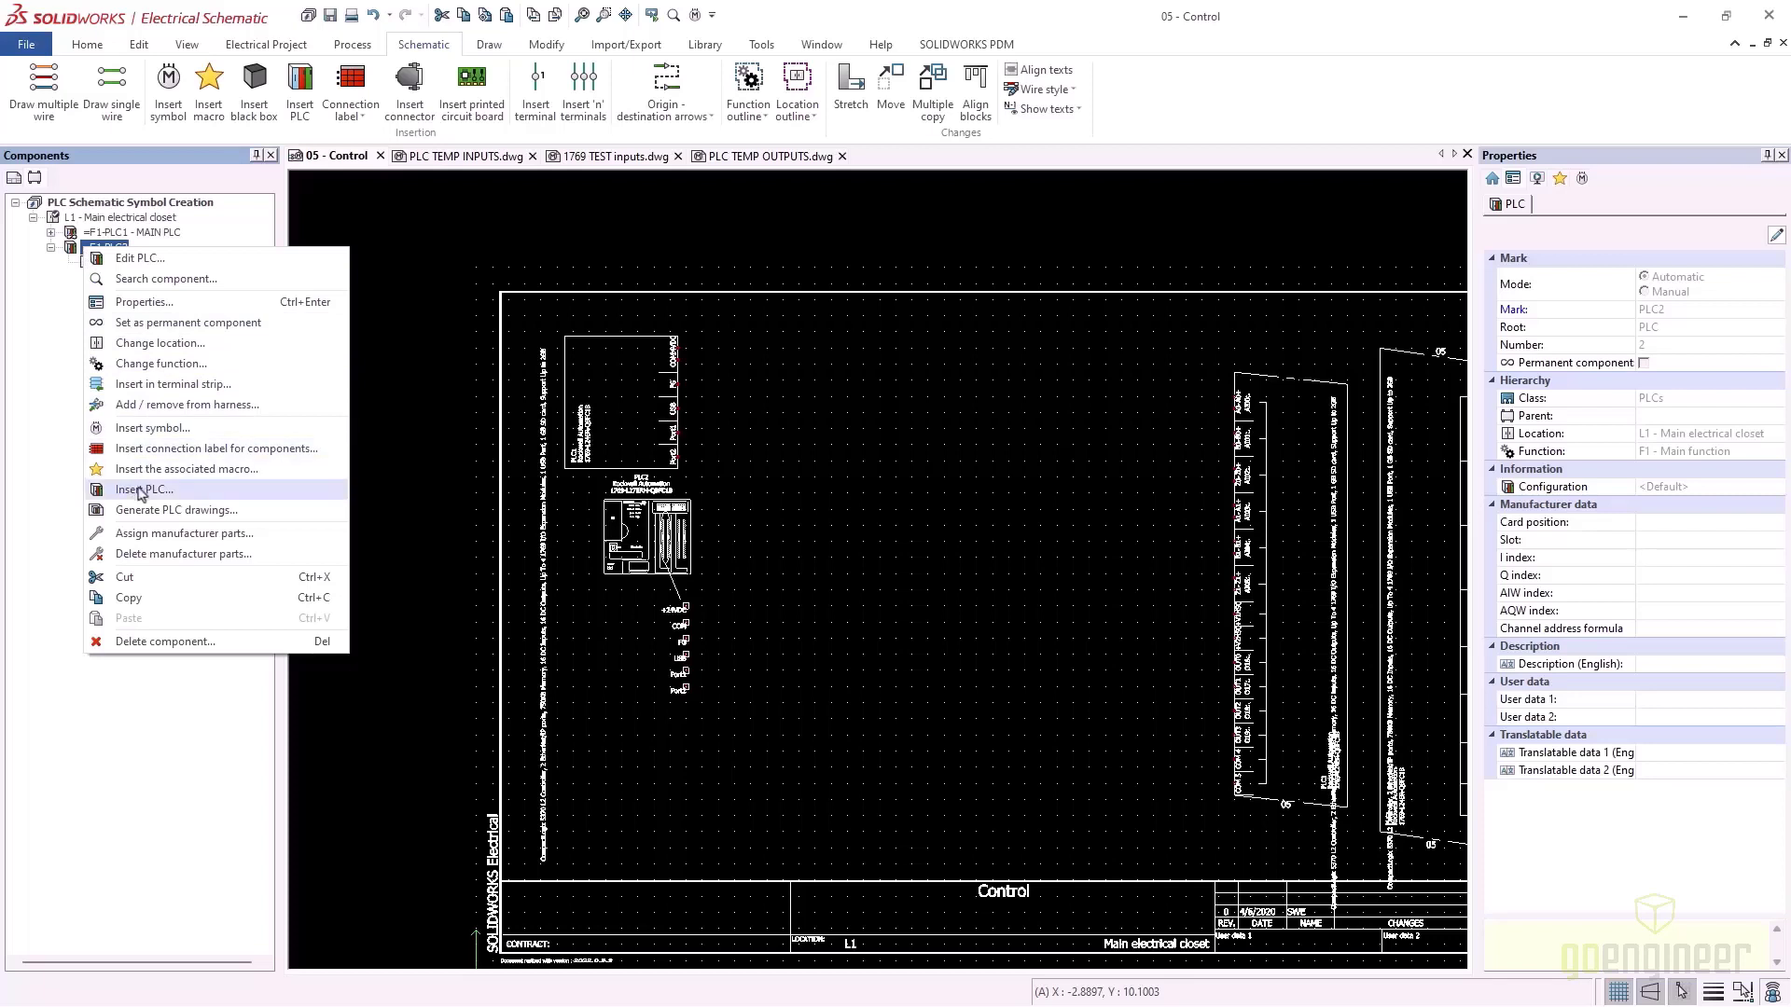
{"action": "key", "text": "Up"}
{"action": "key", "text": "Up"}
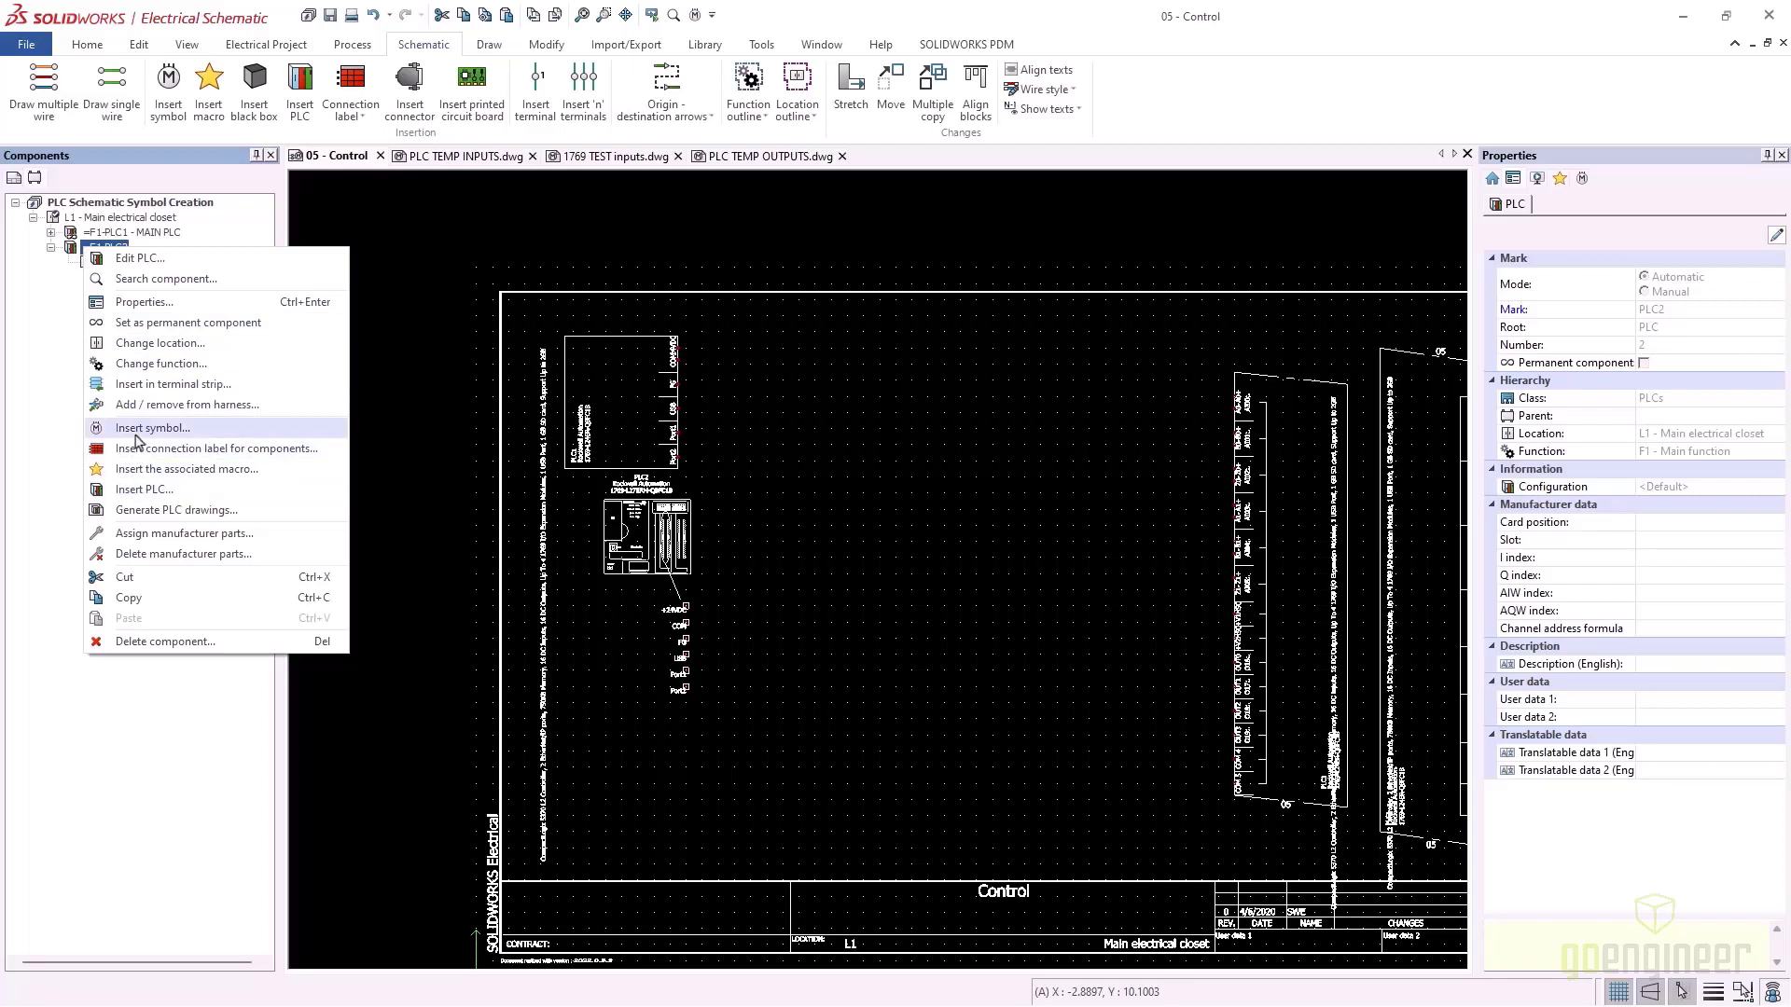
{"action": "left_click", "coordinate": [135, 429]}
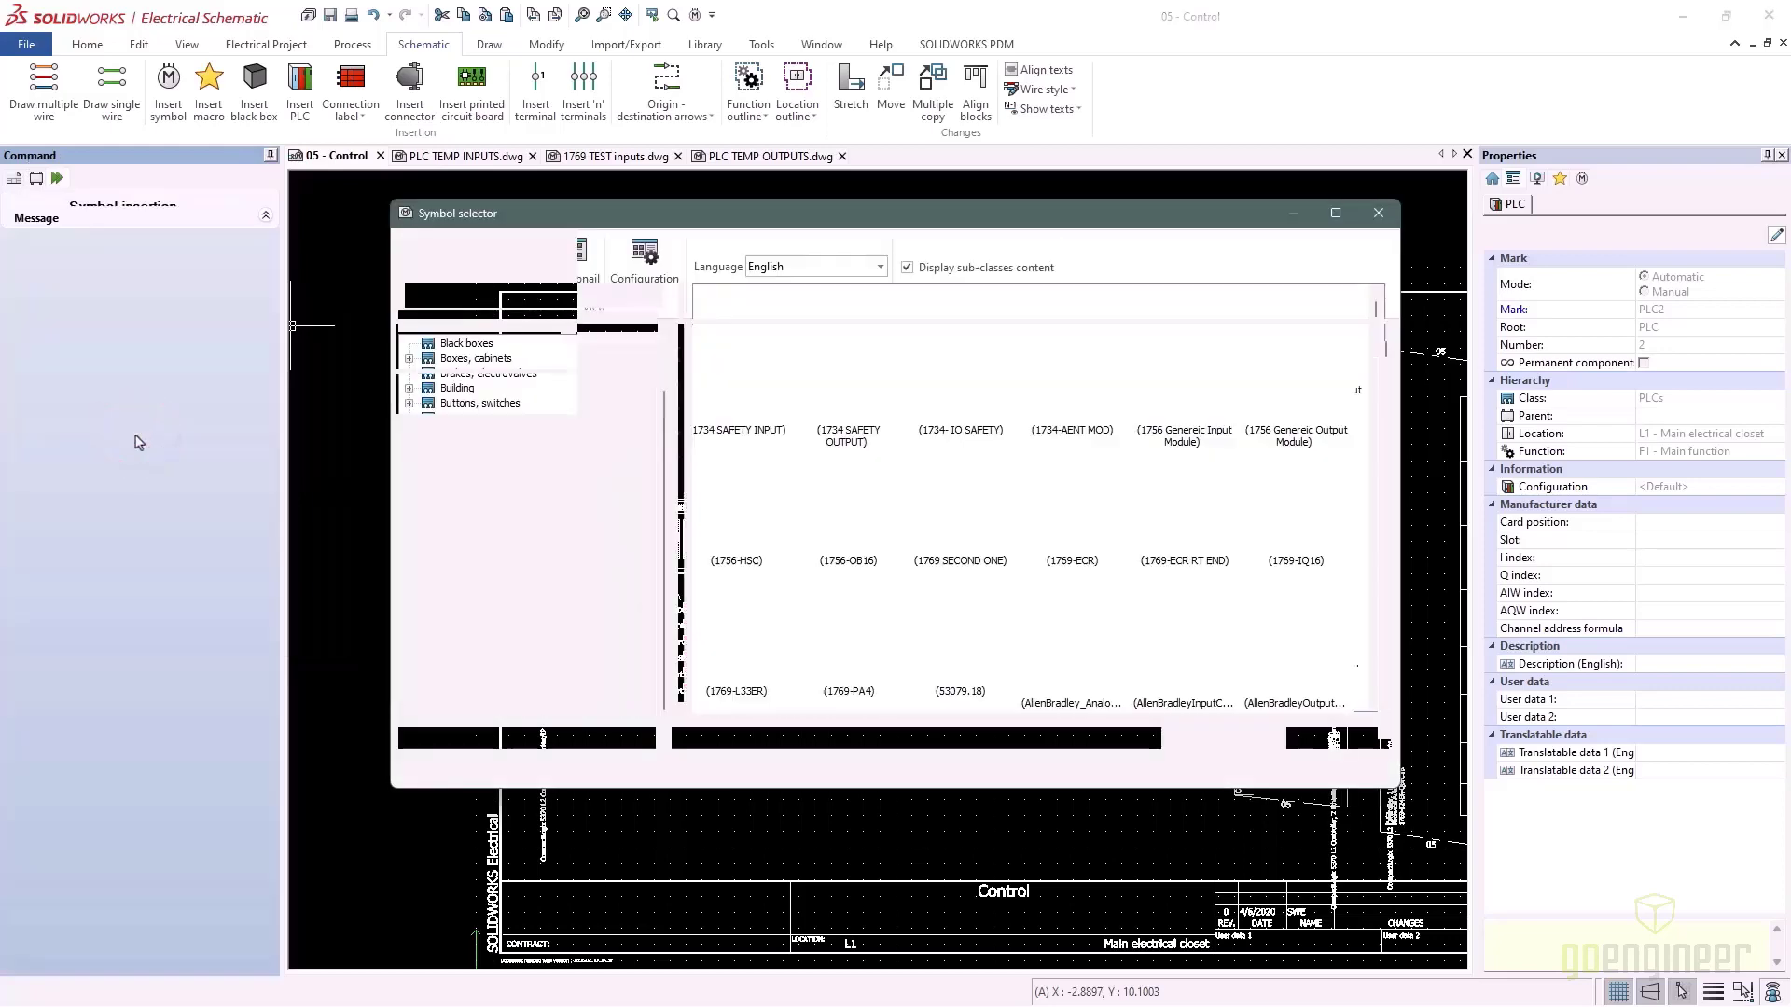
{"action": "left_click", "coordinate": [1063, 383]}
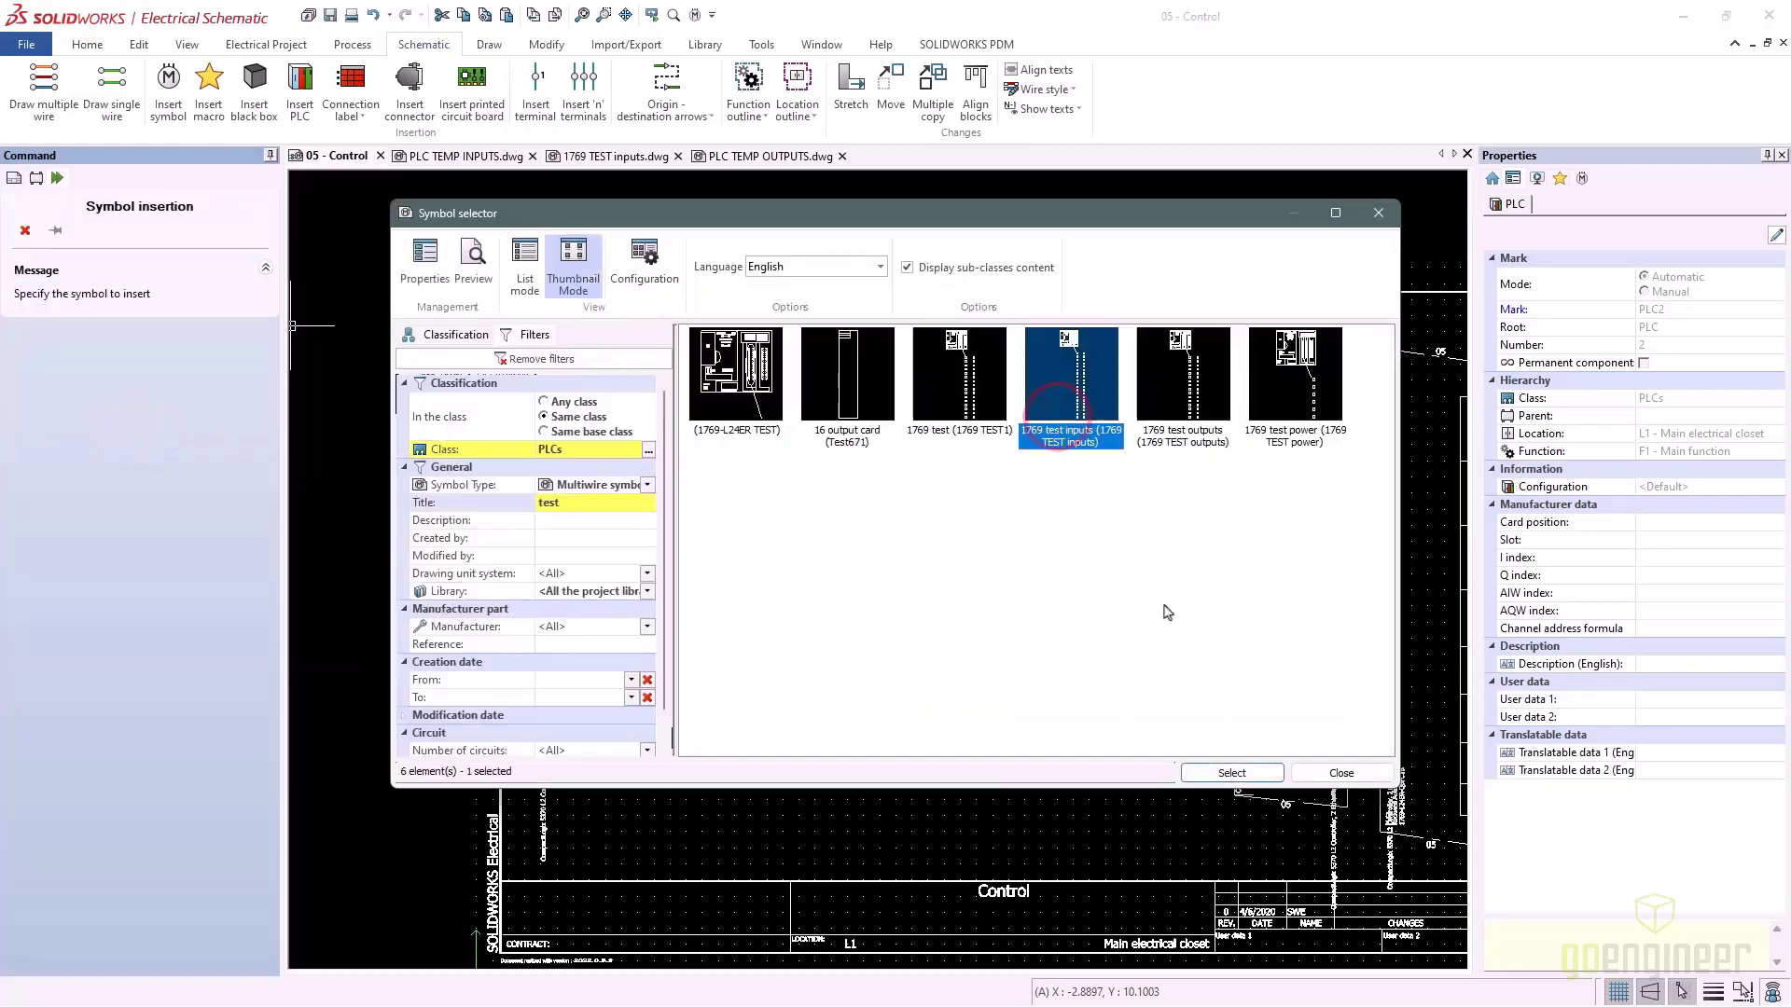
{"action": "left_click", "coordinate": [1232, 774]}
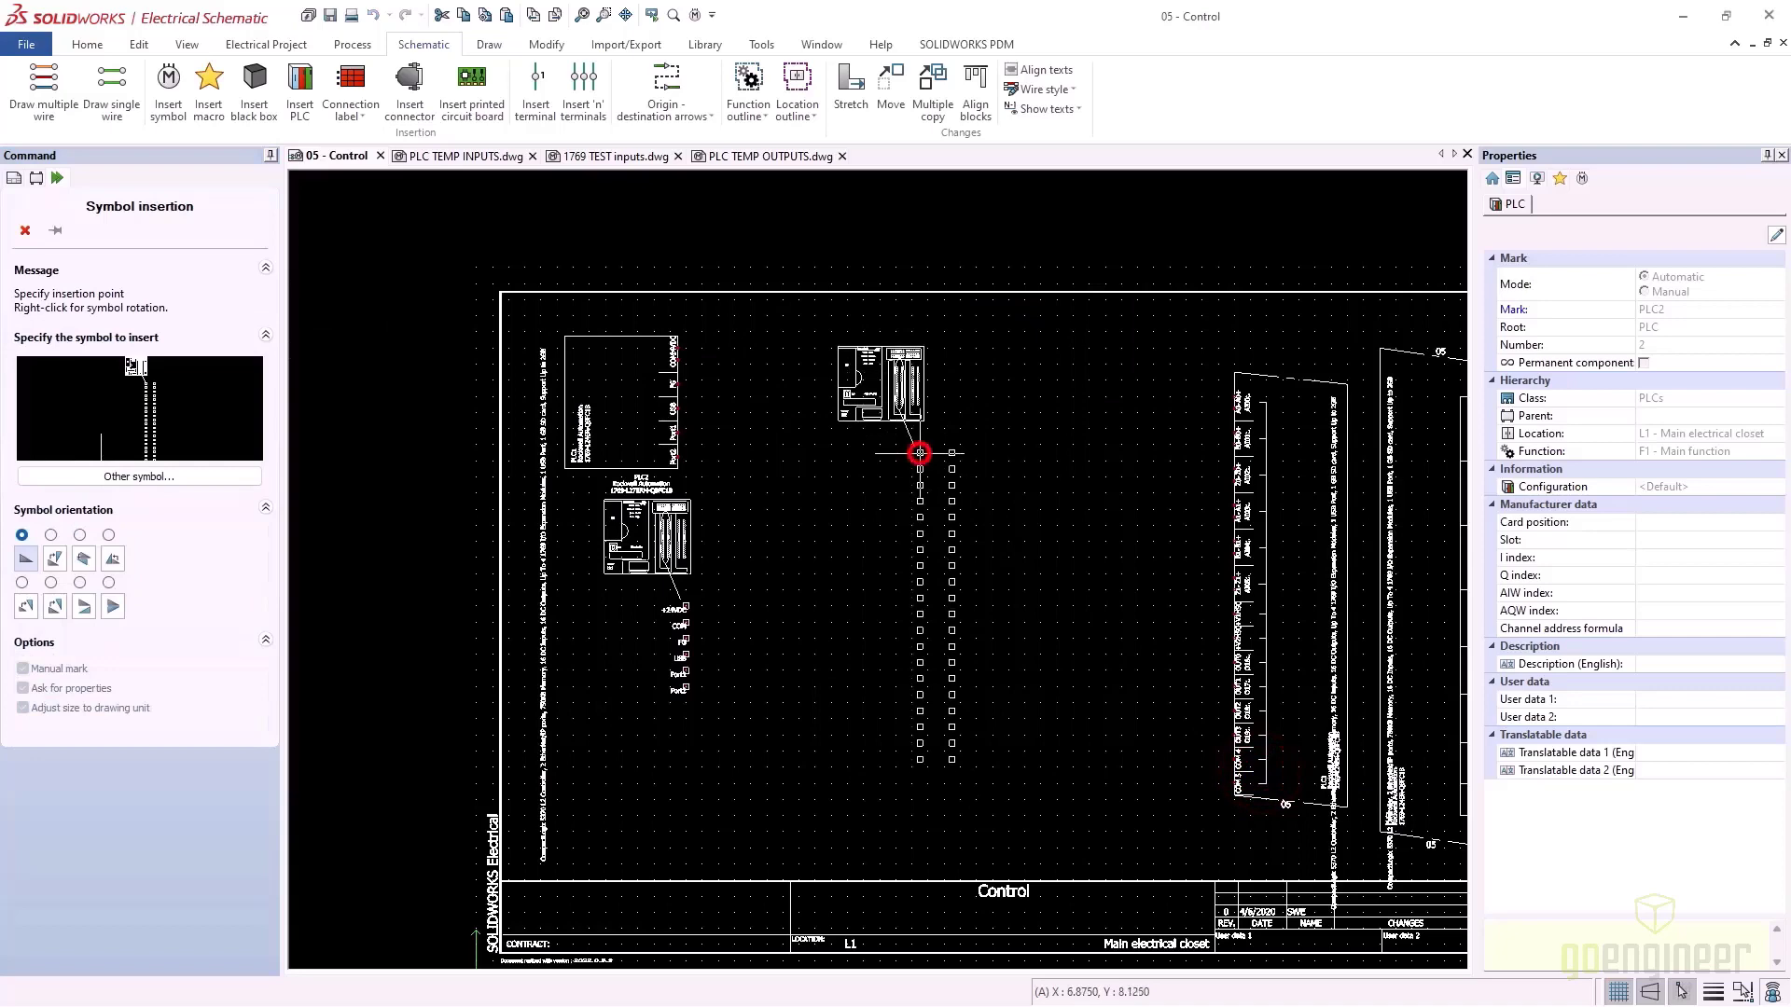
{"action": "left_click", "coordinate": [920, 454]}
Open the newly placed 1769 TEST inputs symbol for editing
{"action": "scroll", "coordinate": [924, 457], "scroll_direction": "up", "scroll_amount": 3}
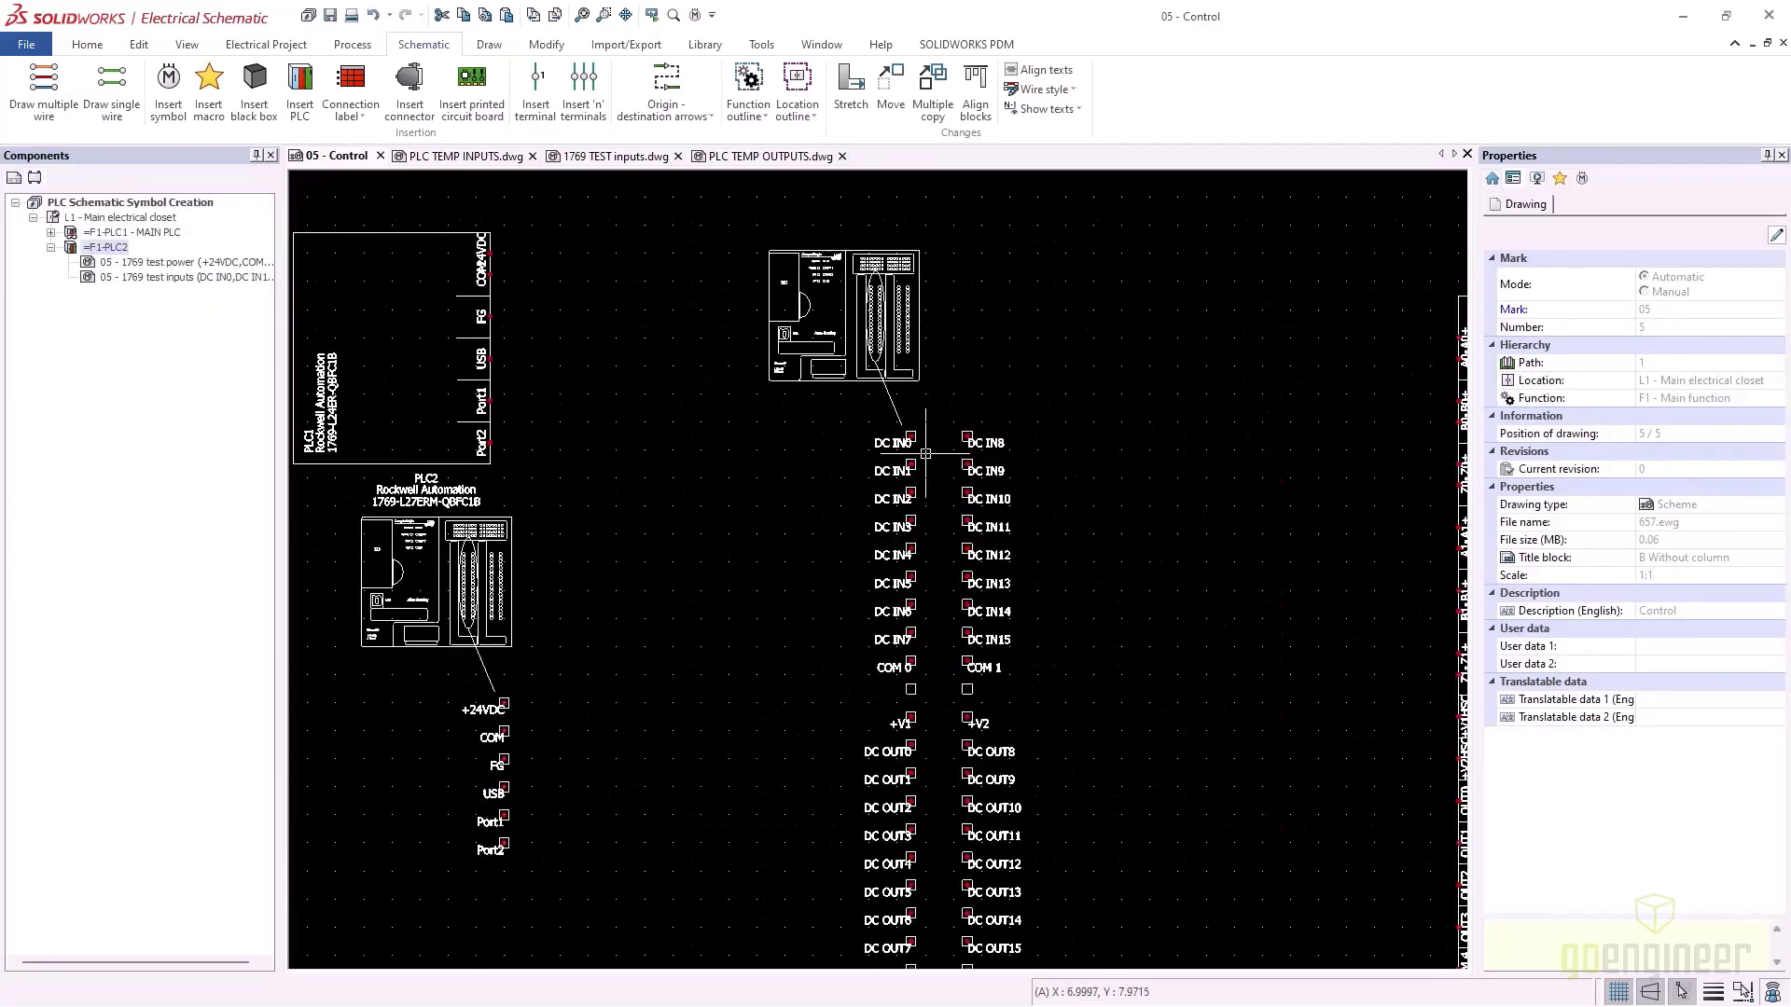
{"action": "middle_click_drag", "start_coordinate": [1069, 738], "coordinate": [1042, 617]}
{"action": "scroll", "coordinate": [1051, 434], "scroll_direction": "down", "scroll_amount": 2}
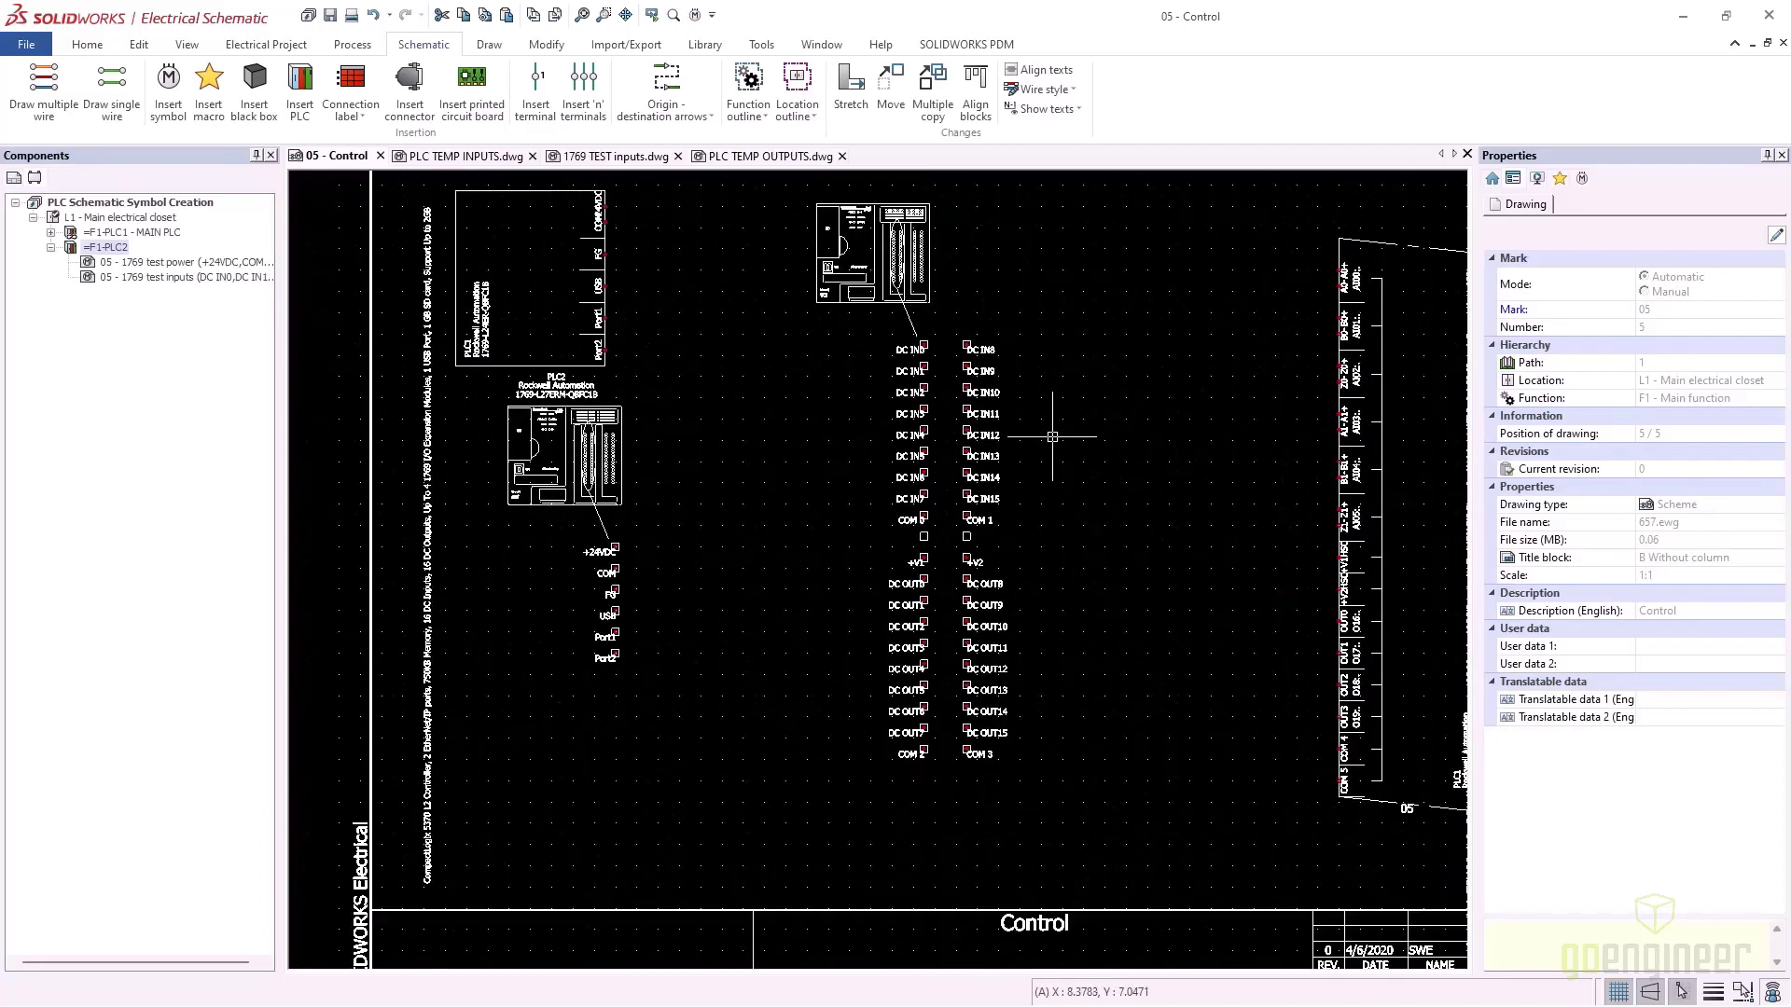
{"action": "middle_click_drag", "start_coordinate": [1051, 434], "coordinate": [926, 446]}
{"action": "left_click", "coordinate": [735, 303]}
{"action": "right_click", "coordinate": [743, 310]}
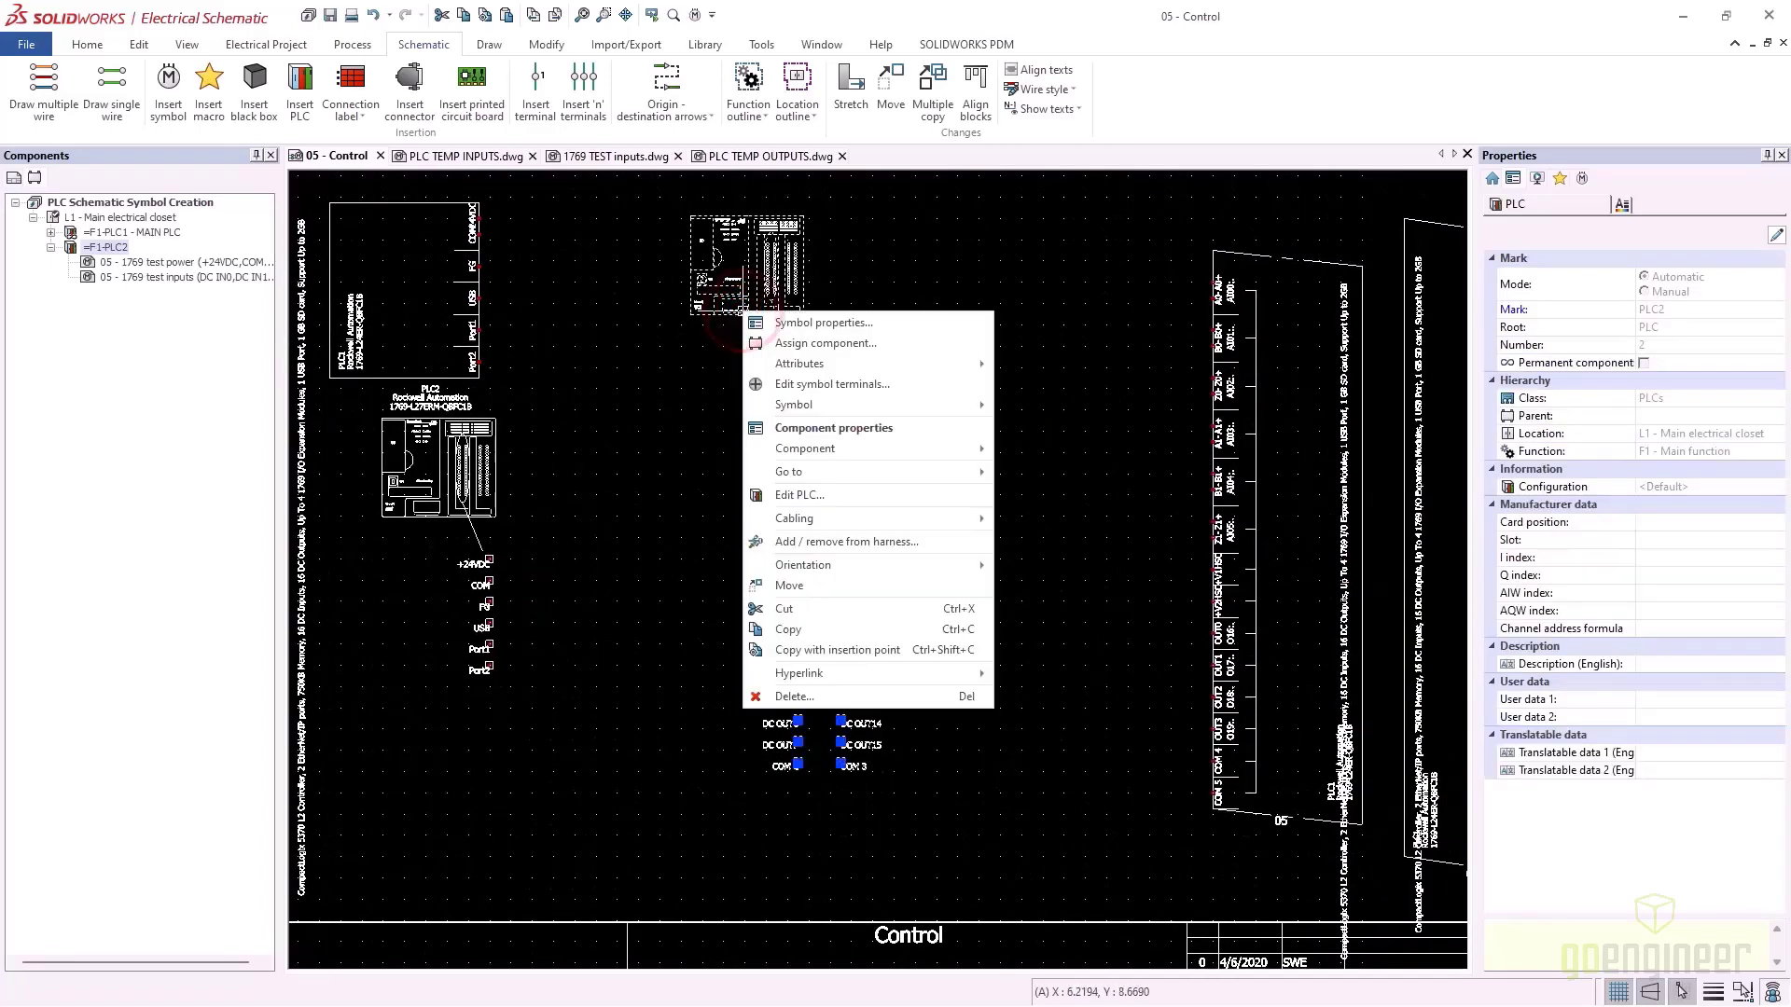
{"action": "mouse_move", "coordinate": [827, 411]}
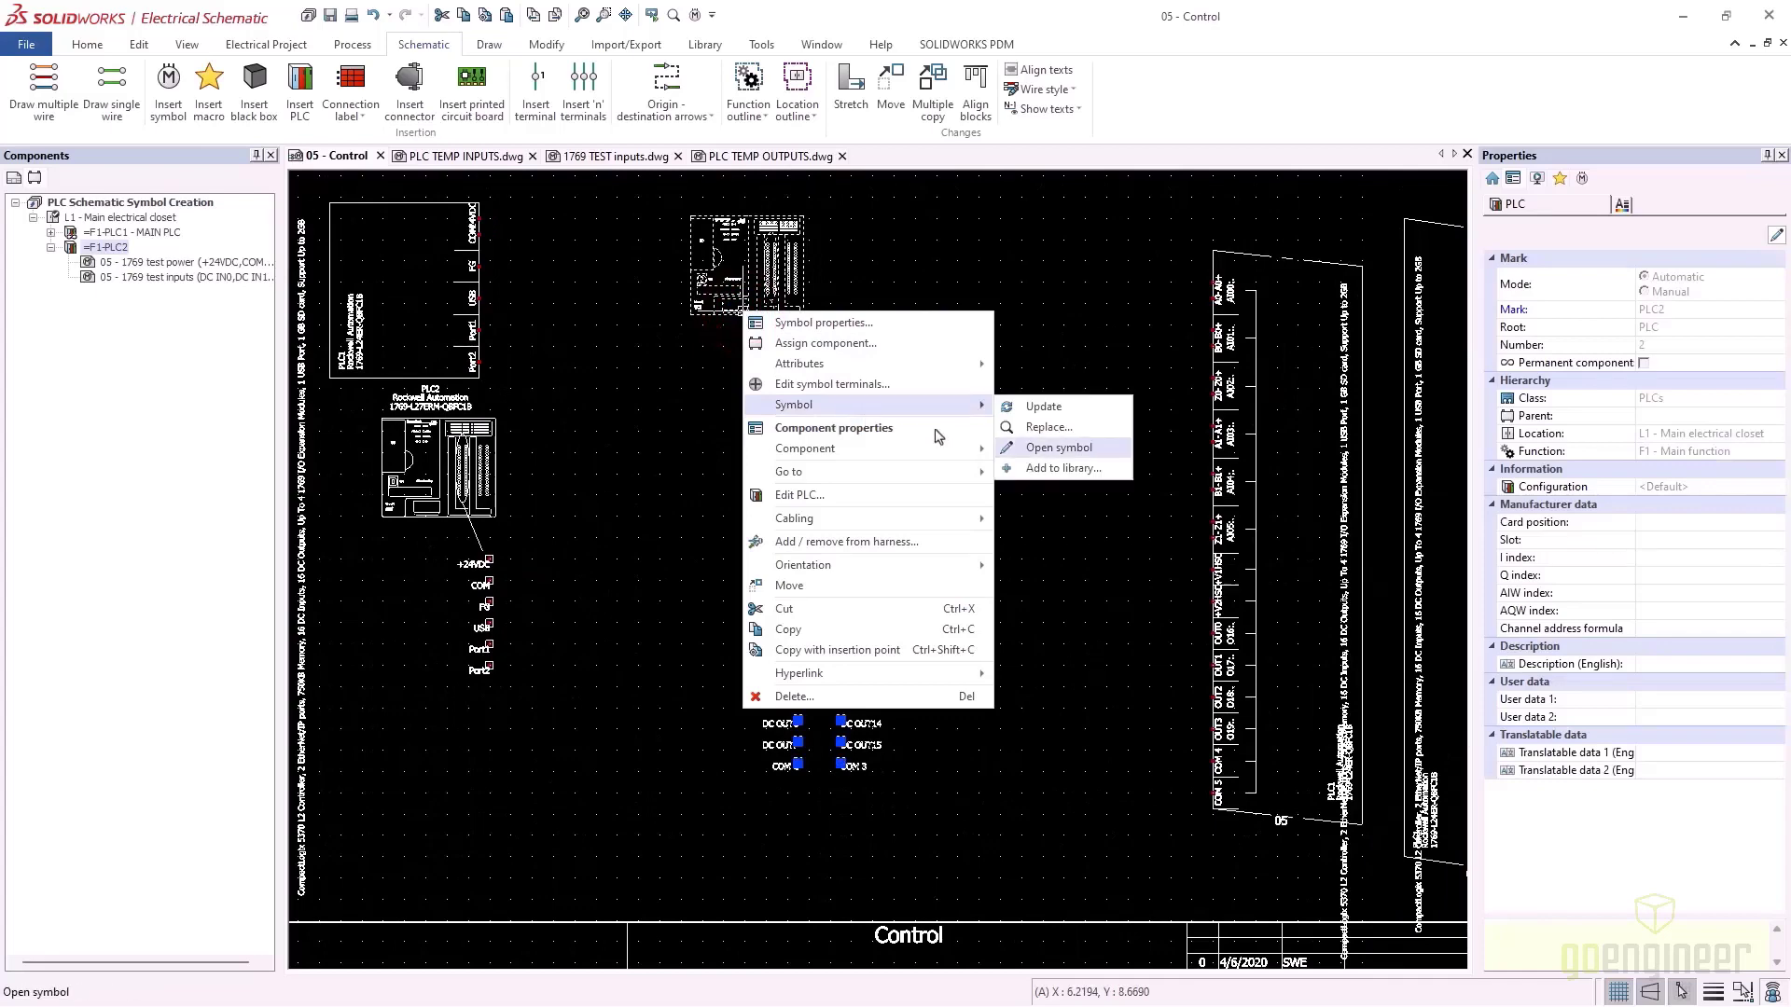
{"action": "left_click", "coordinate": [1052, 448]}
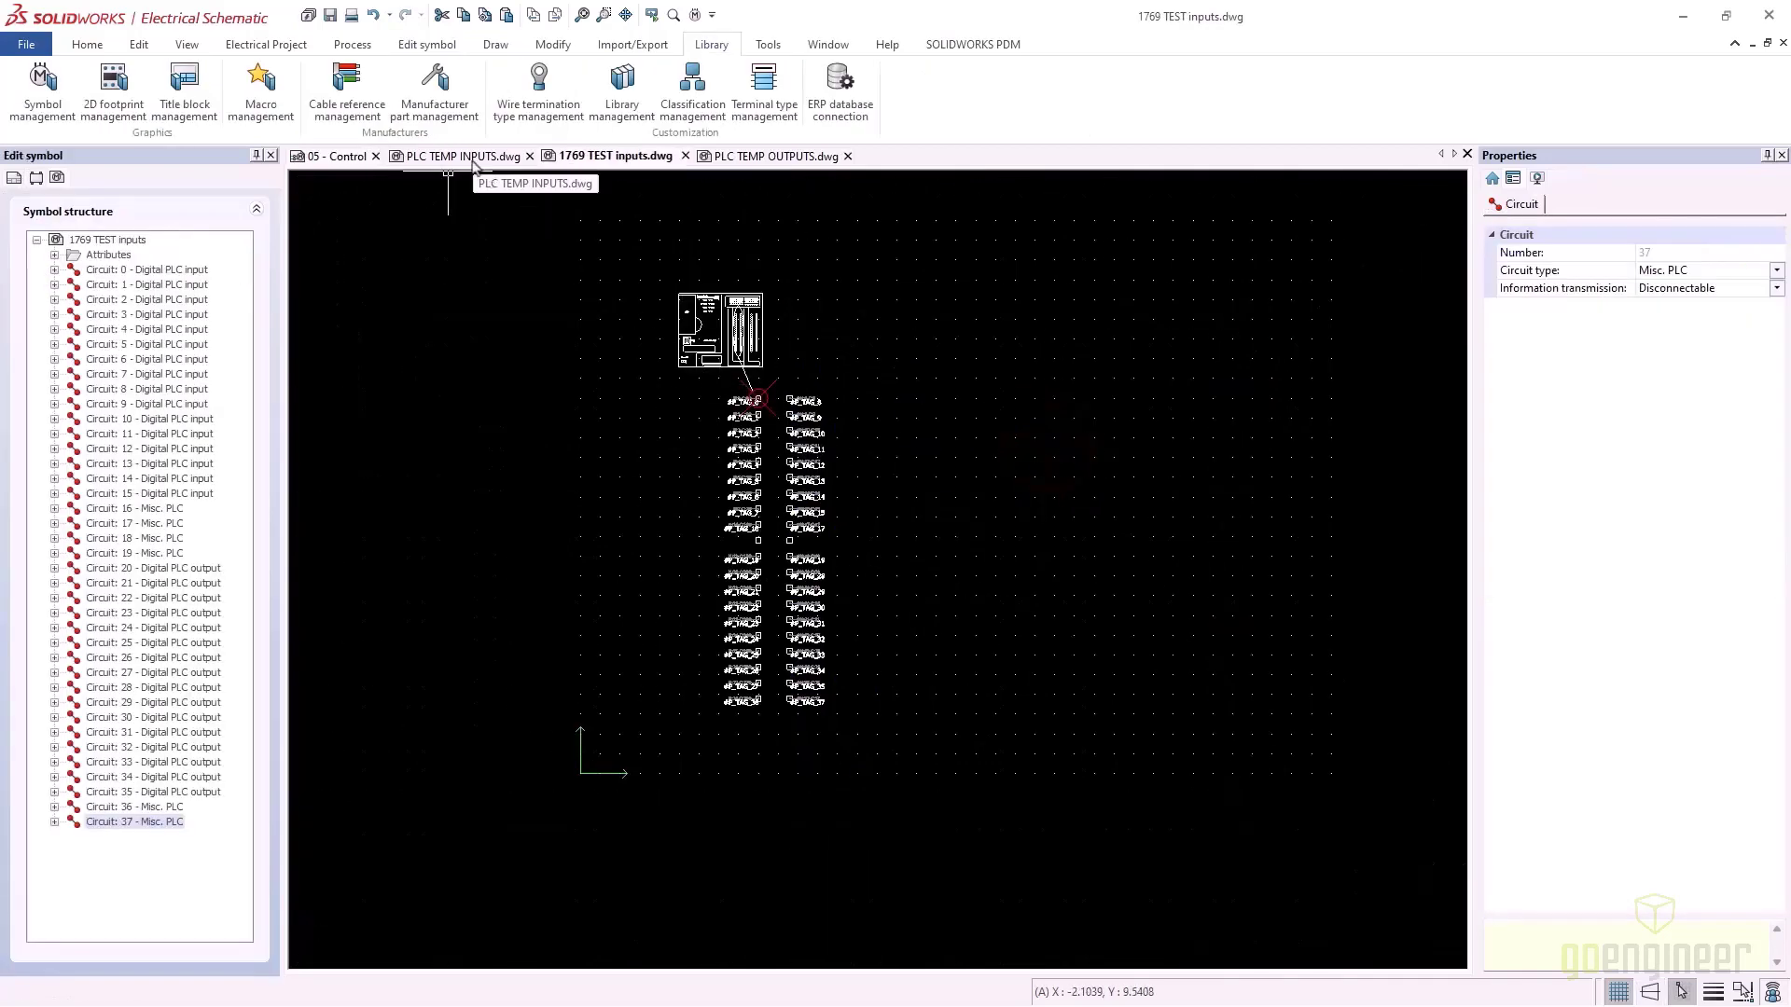
{"action": "left_click", "coordinate": [464, 157]}
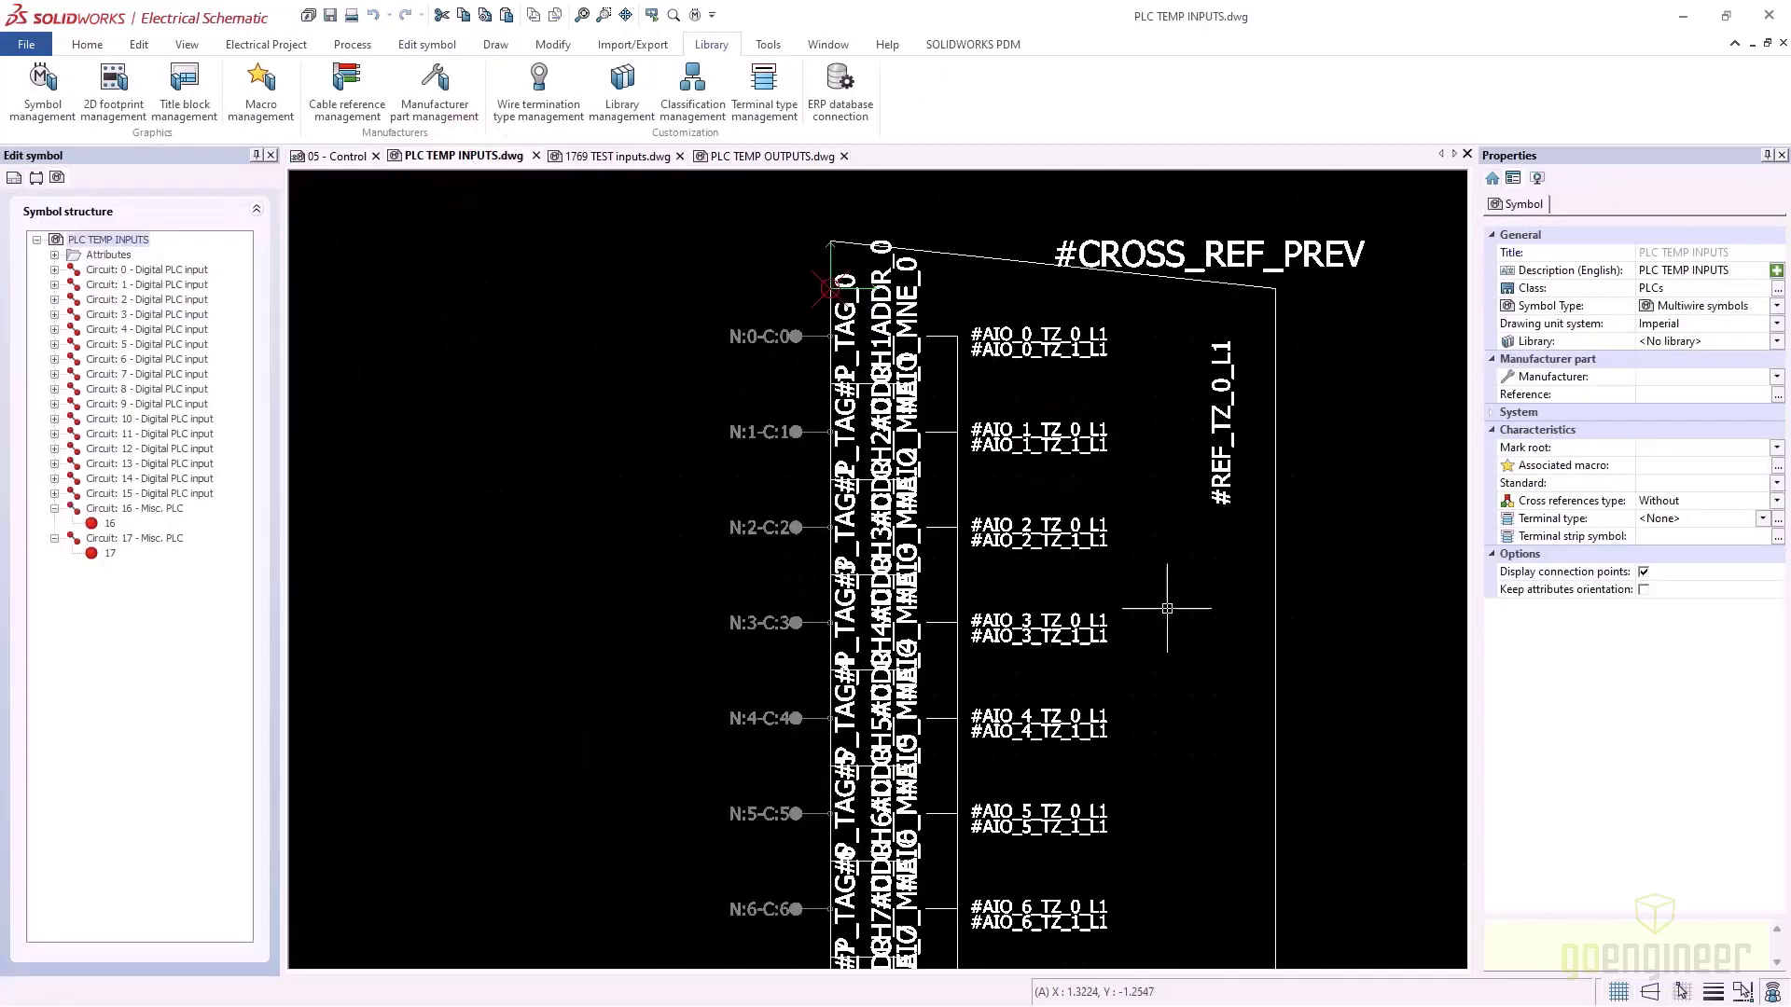
Move the channel 0 texts and #AIO_0_TZ texts to the left of the symbol
{"action": "scroll", "coordinate": [912, 448], "scroll_direction": "up", "scroll_amount": 2}
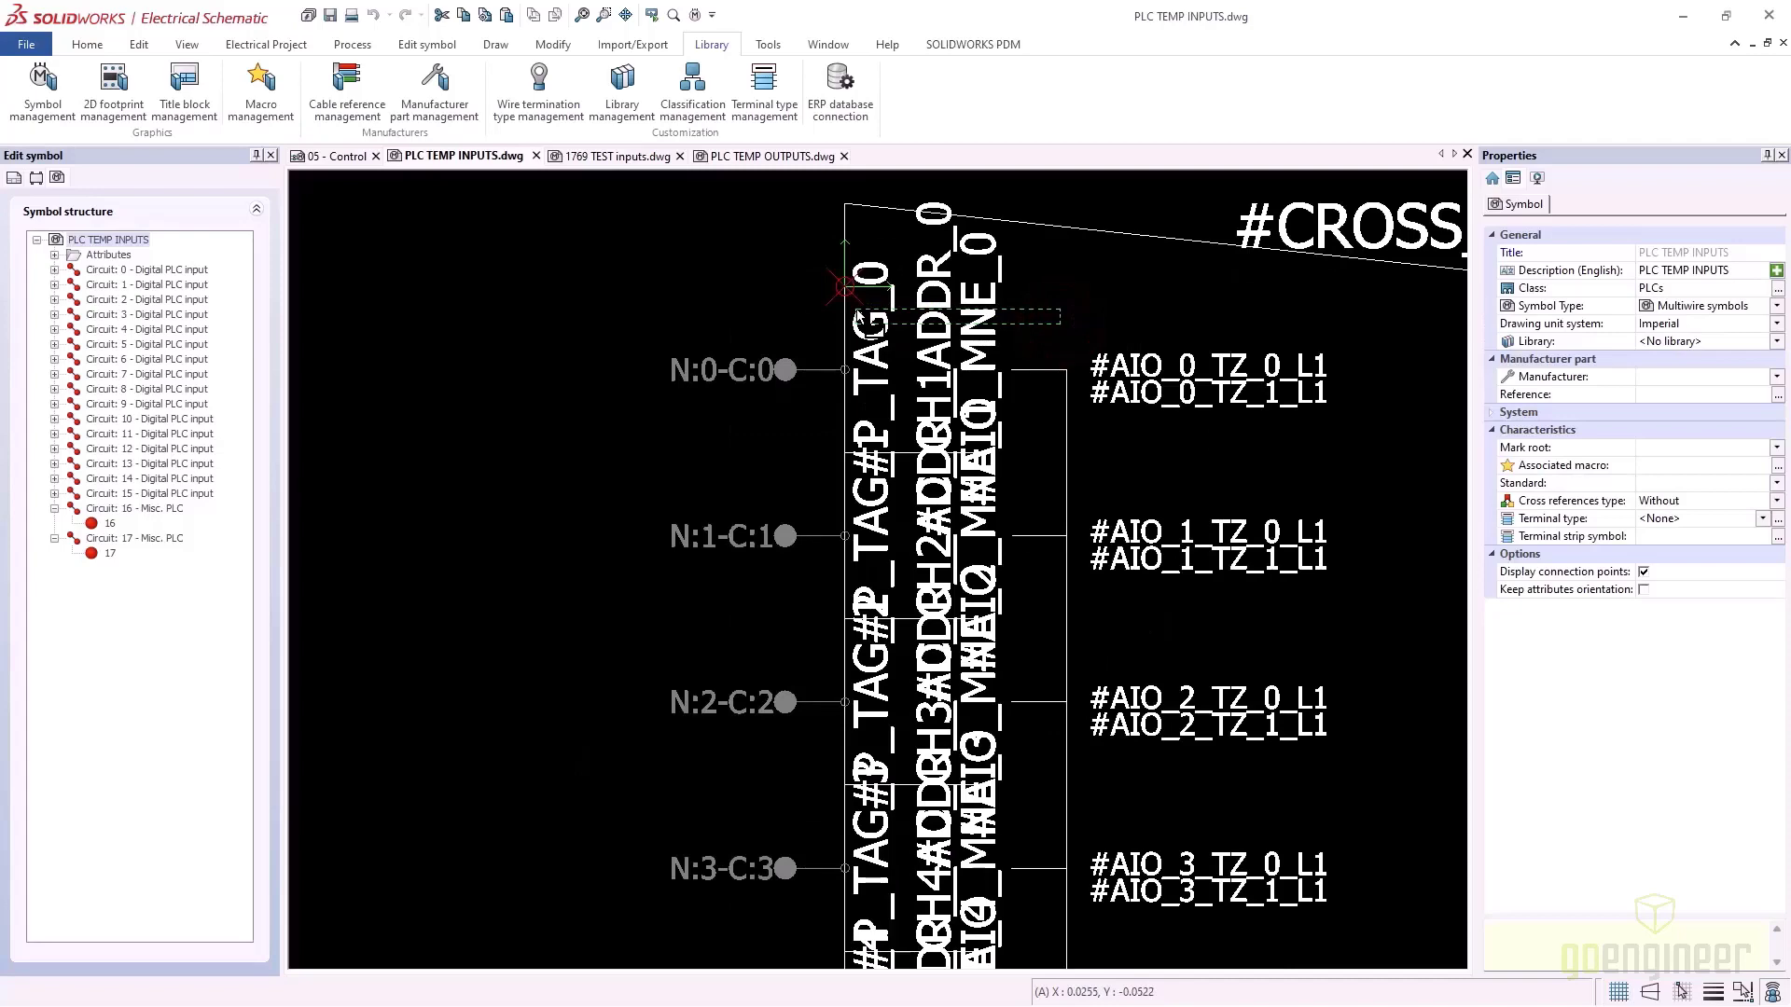
{"action": "left_click", "coordinate": [849, 315]}
{"action": "left_click_drag", "start_coordinate": [942, 321], "coordinate": [625, 438]}
{"action": "left_click", "coordinate": [626, 439]}
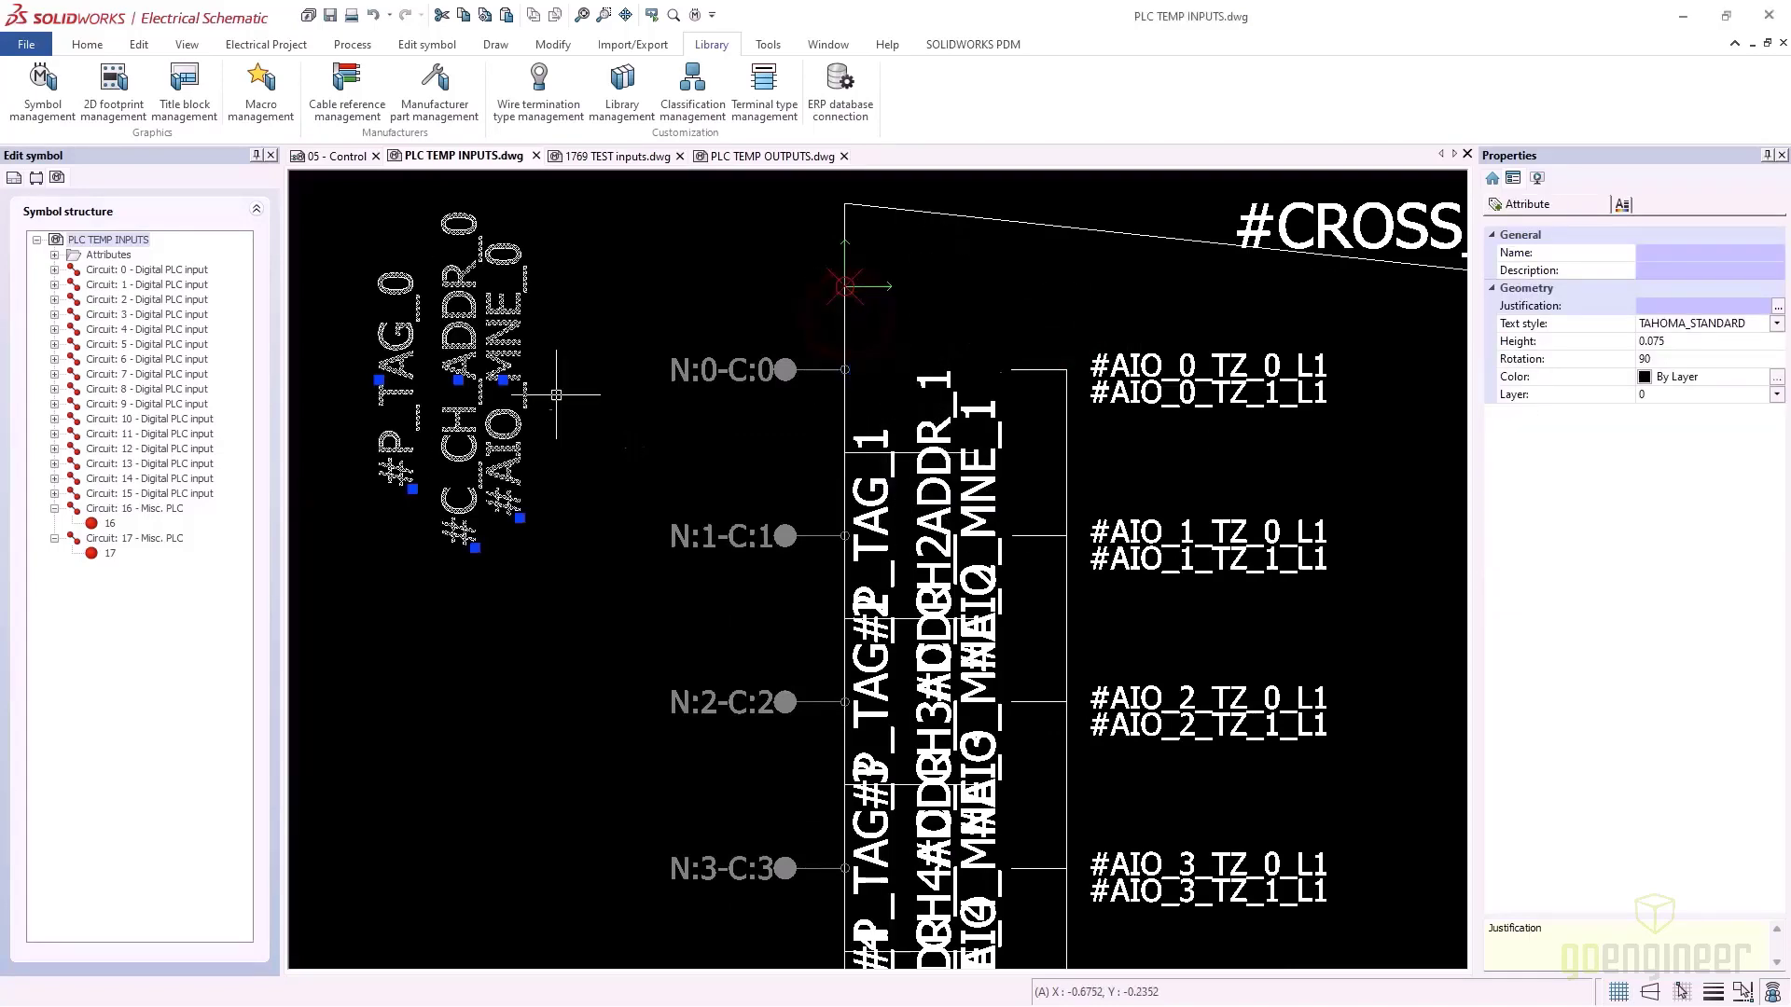
{"action": "scroll", "coordinate": [651, 452], "scroll_direction": "down", "scroll_amount": 3}
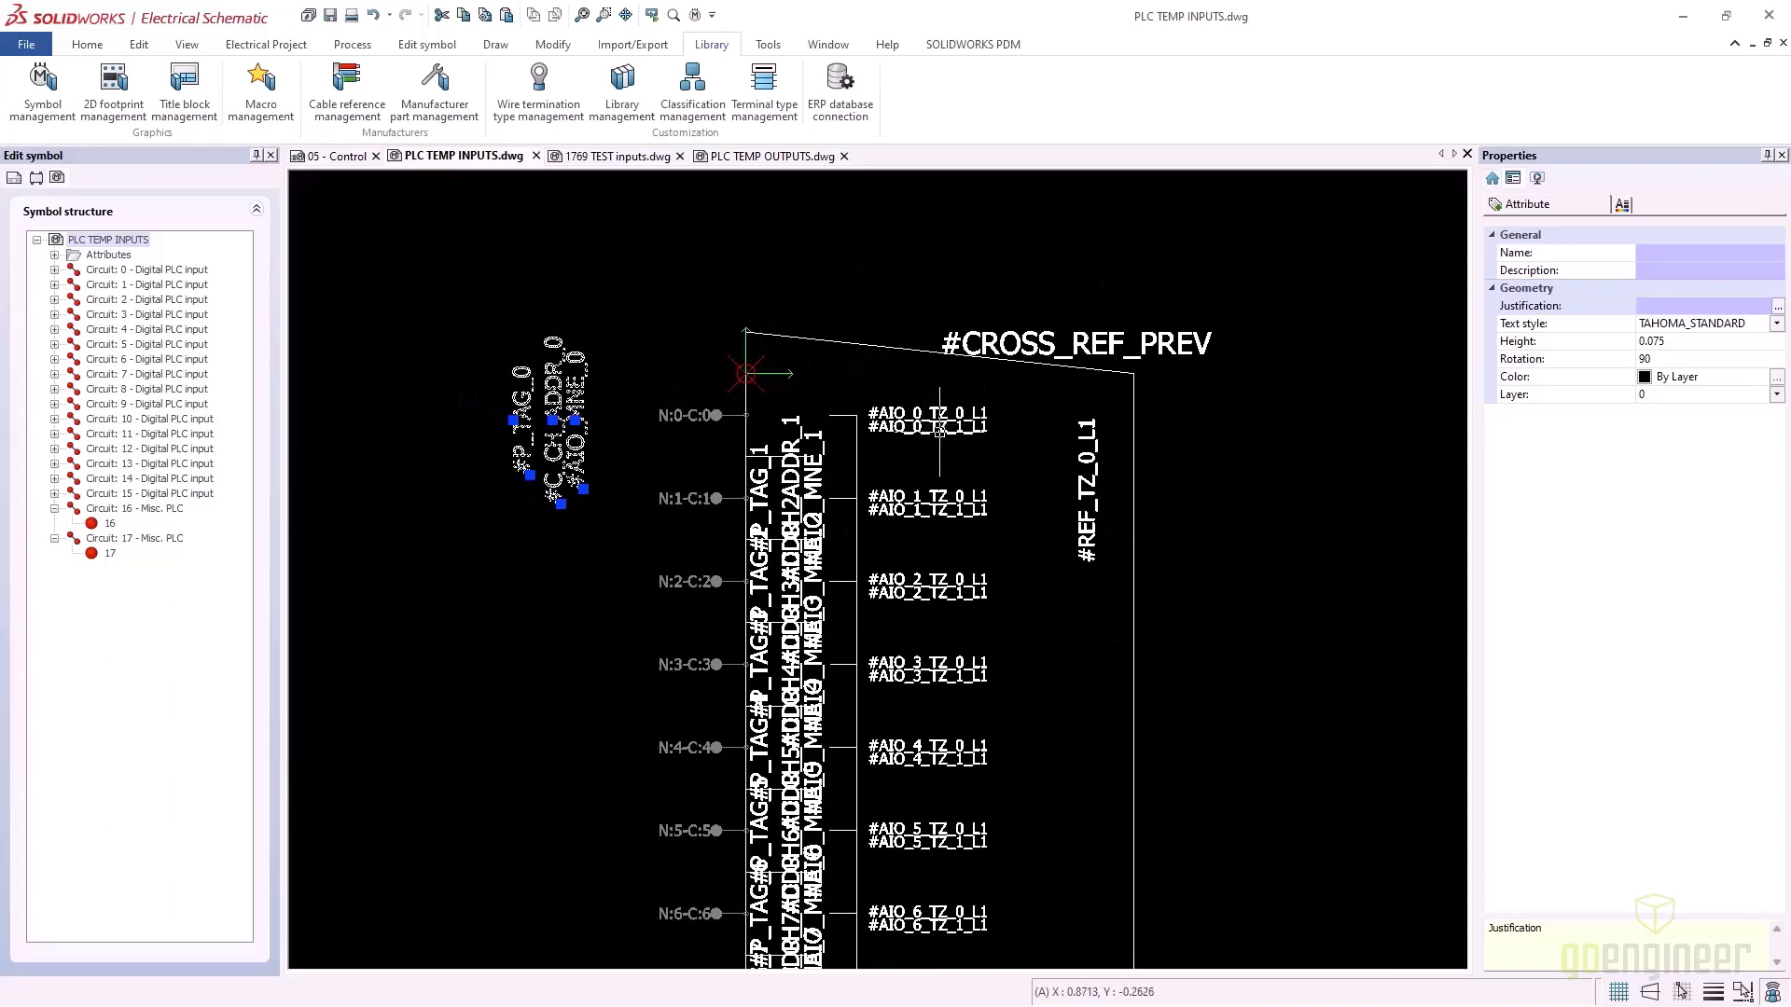
{"action": "key", "text": "Escape"}
{"action": "left_click", "coordinate": [928, 428]}
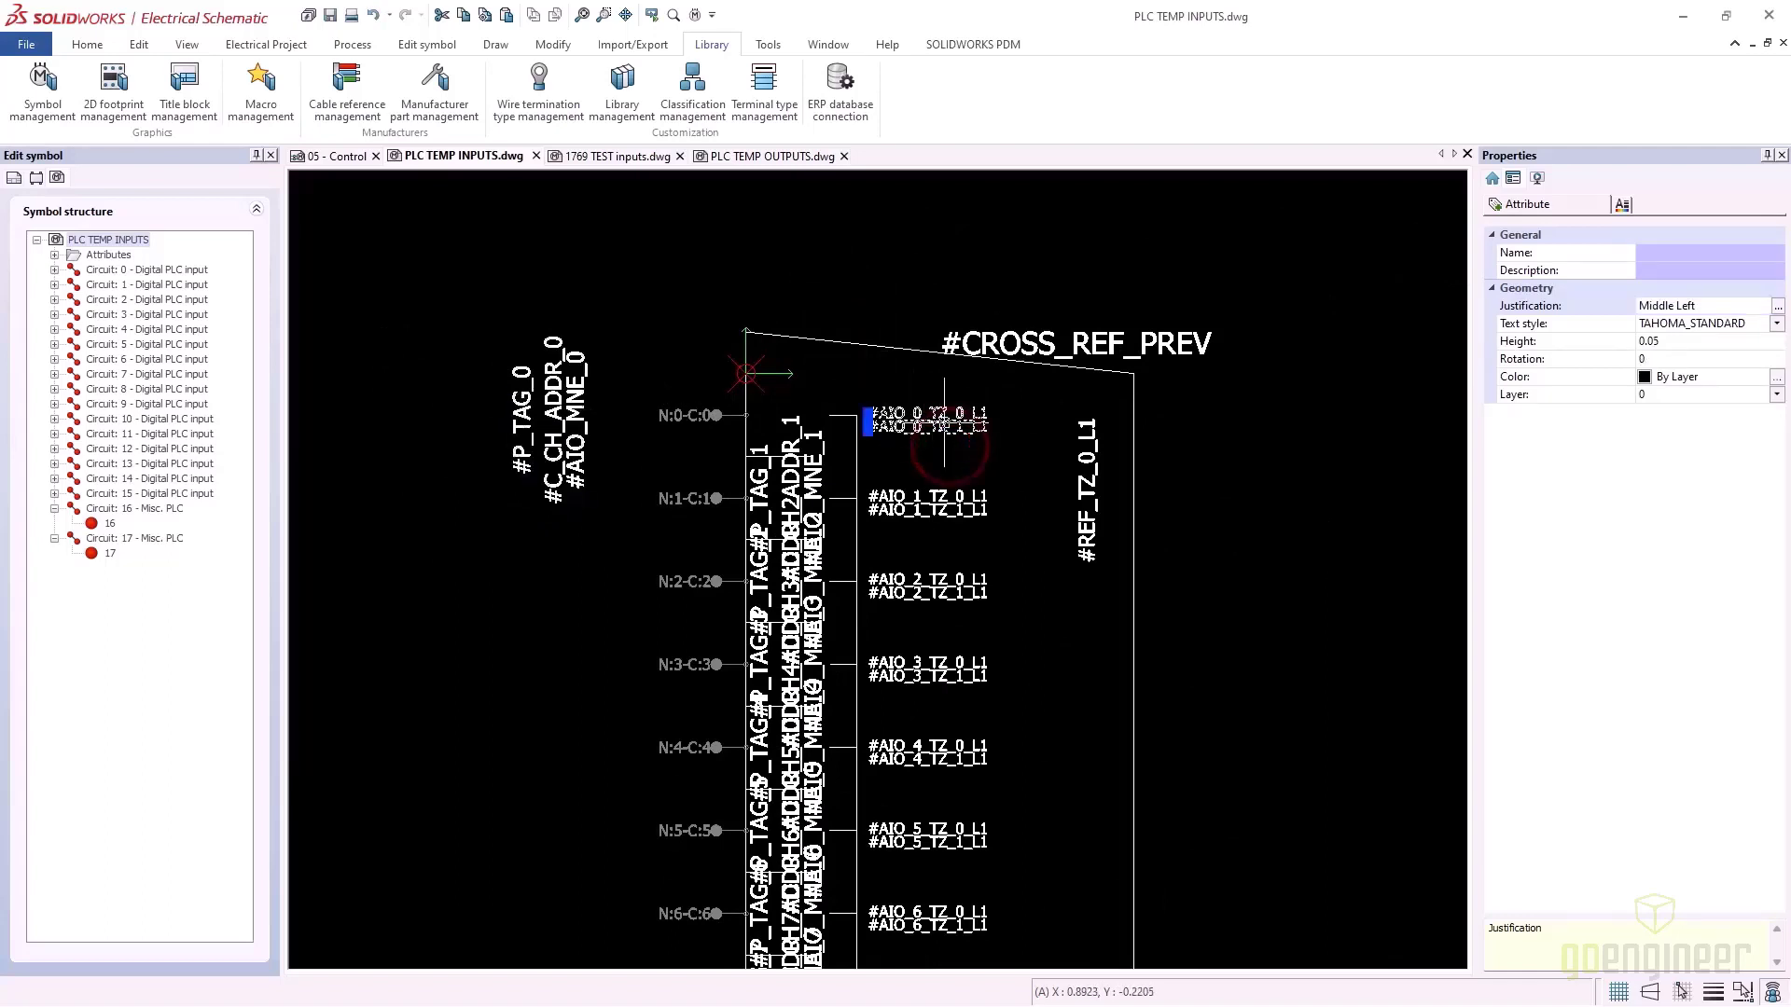
{"action": "left_click_drag", "start_coordinate": [924, 431], "coordinate": [414, 415]}
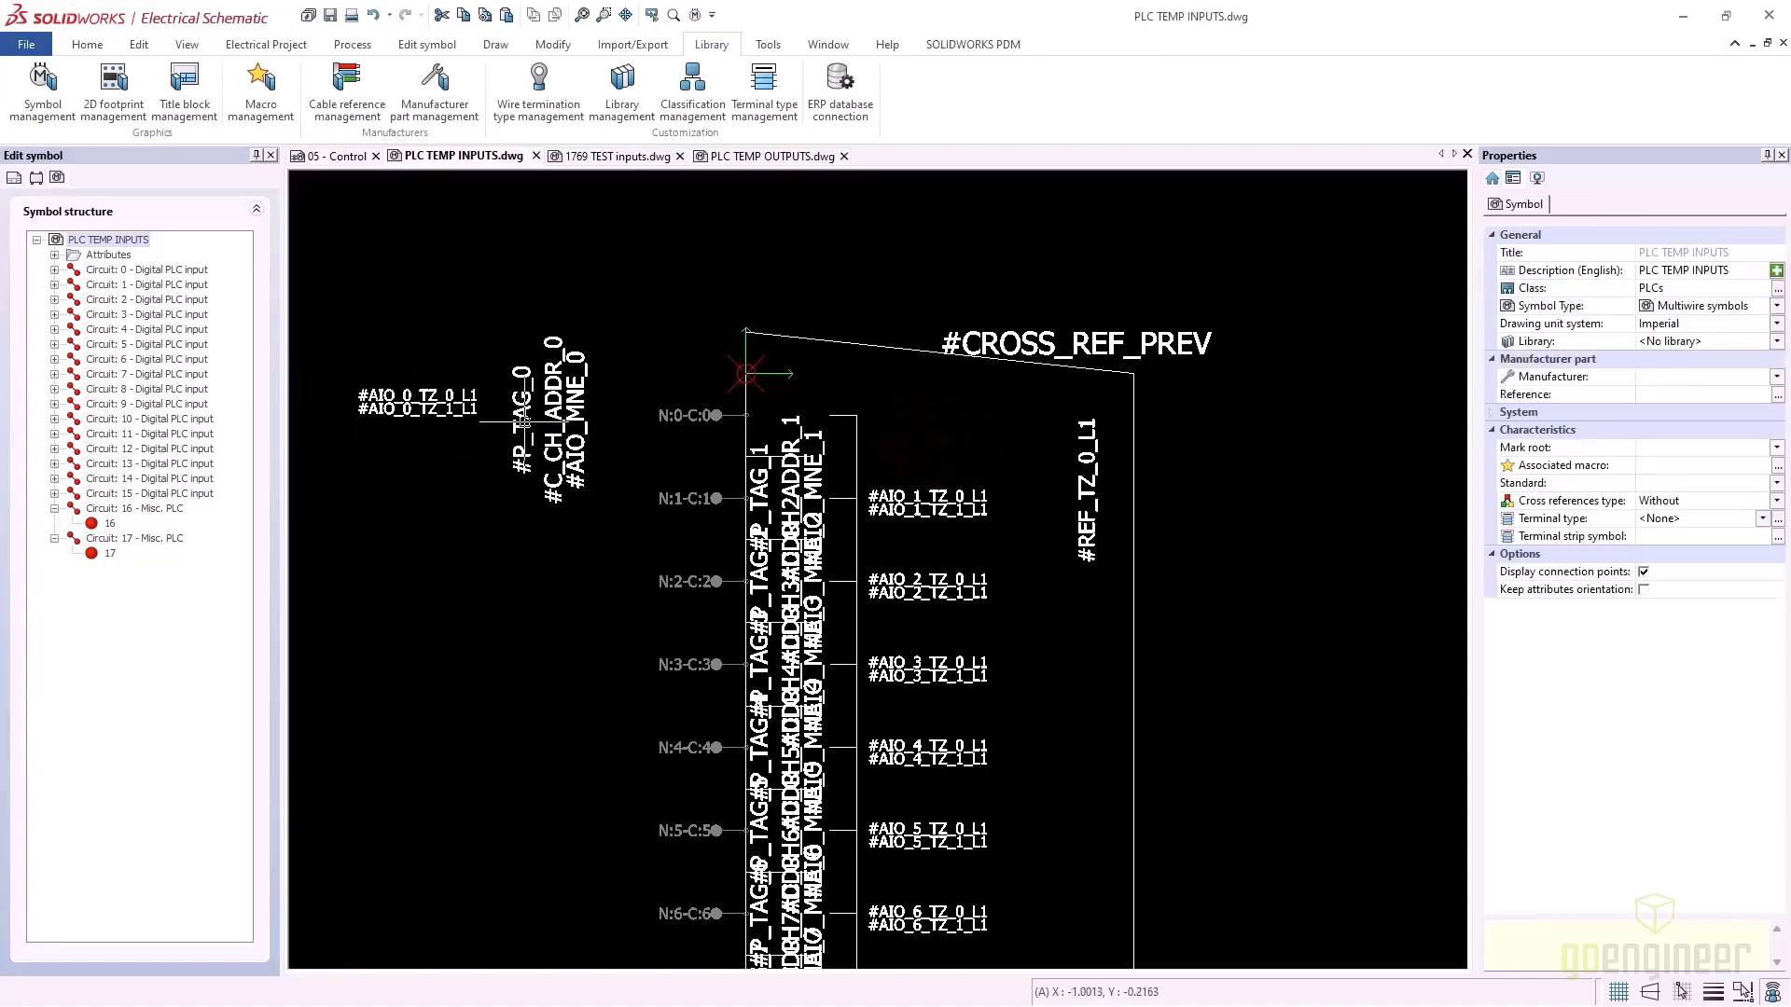
Delete the #P_TAG_0 text and try rotating the #C_CH_ADDR_0 and #AIO_MNE_0 texts
{"action": "left_click", "coordinate": [524, 422]}
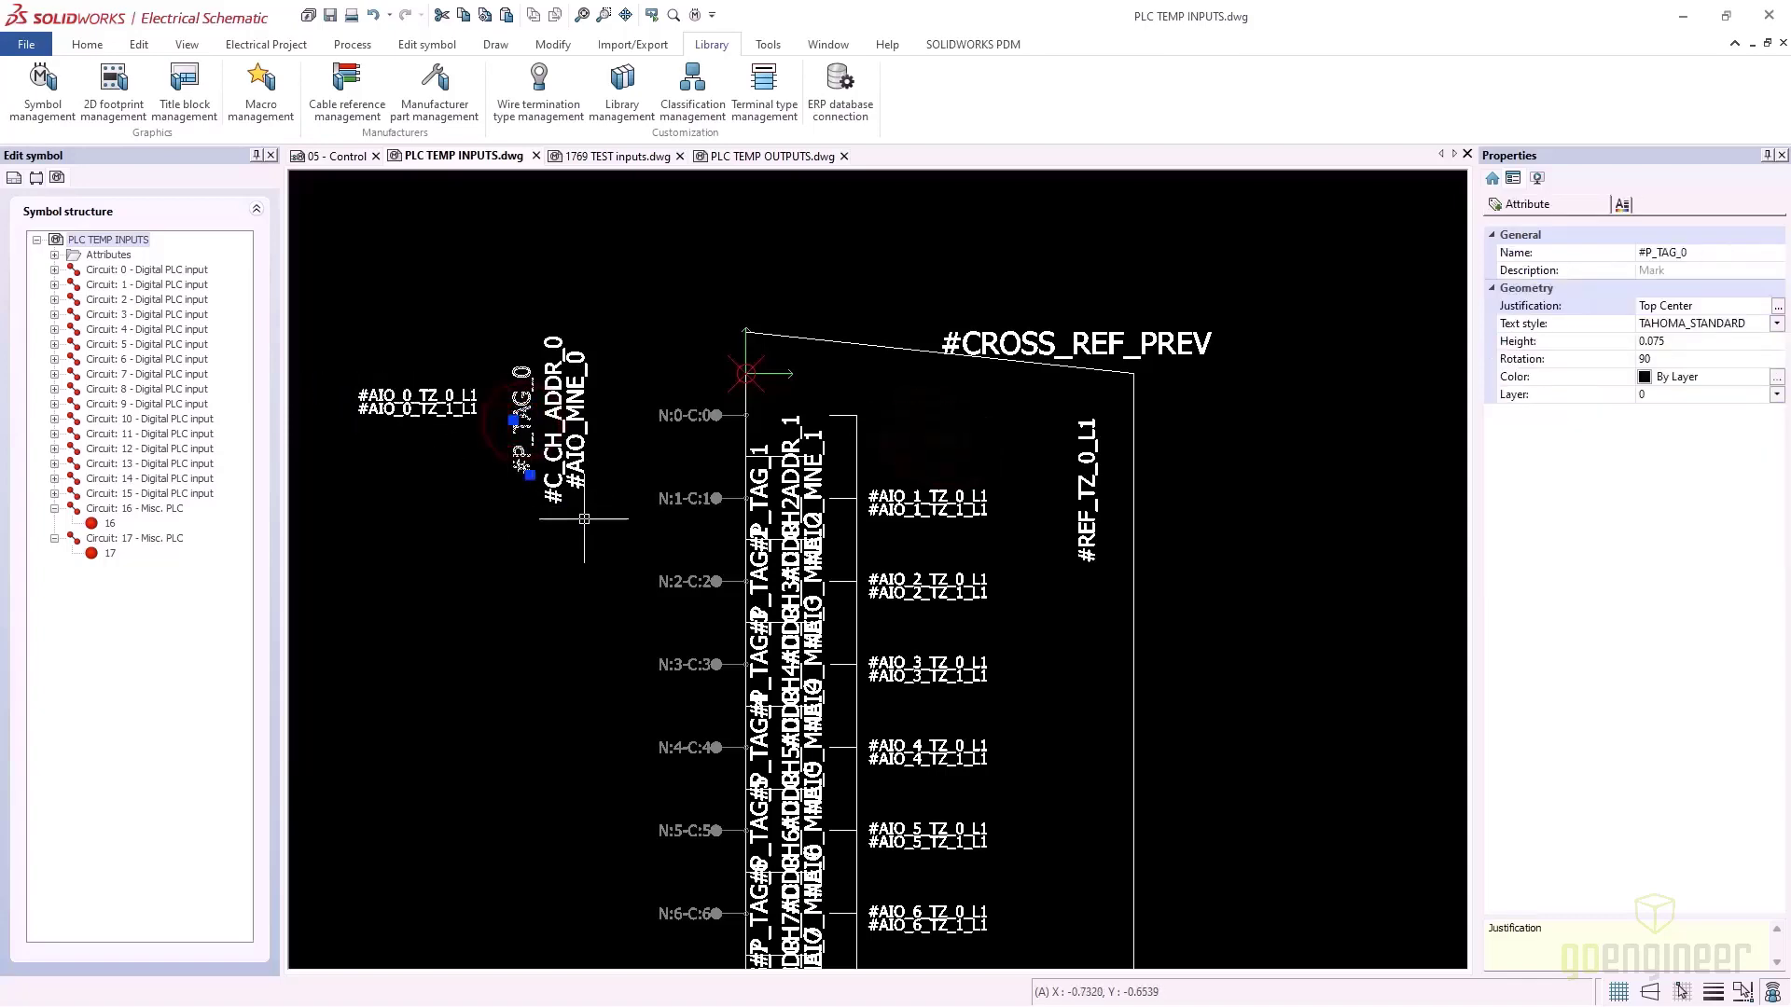
{"action": "key", "text": "Escape"}
{"action": "key", "text": "Delete"}
{"action": "left_click_drag", "start_coordinate": [395, 457], "coordinate": [441, 448]}
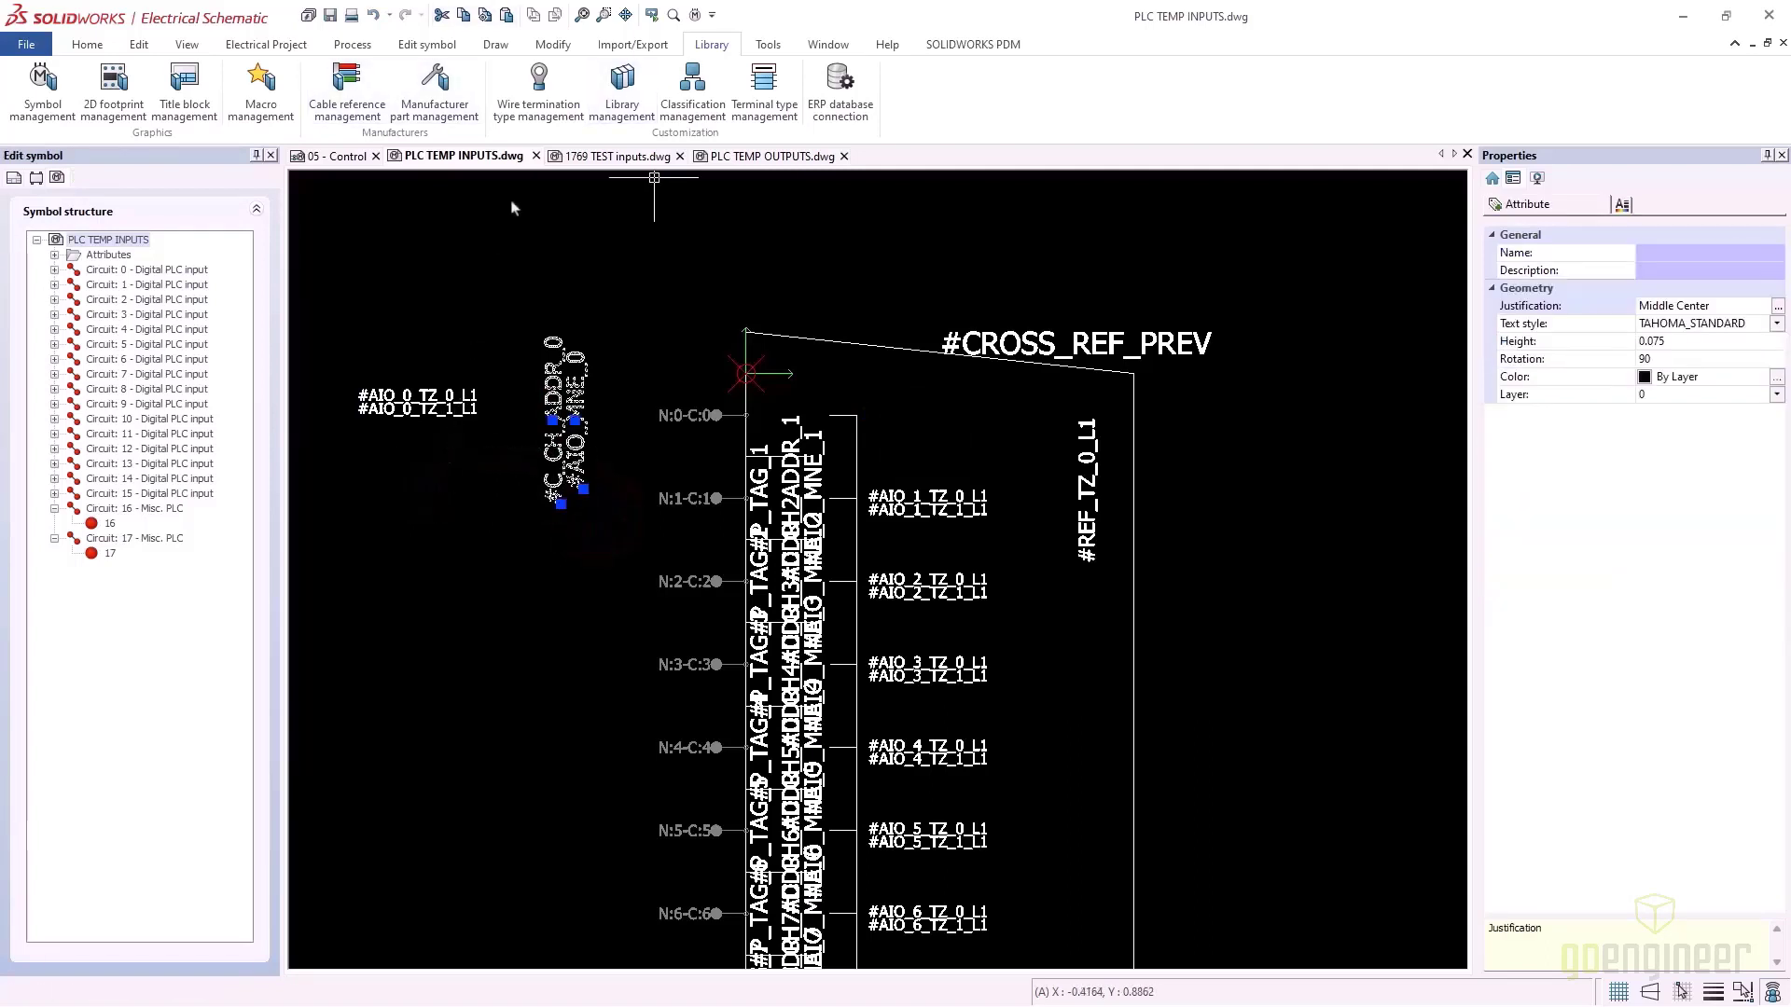
{"action": "left_click", "coordinate": [554, 47]}
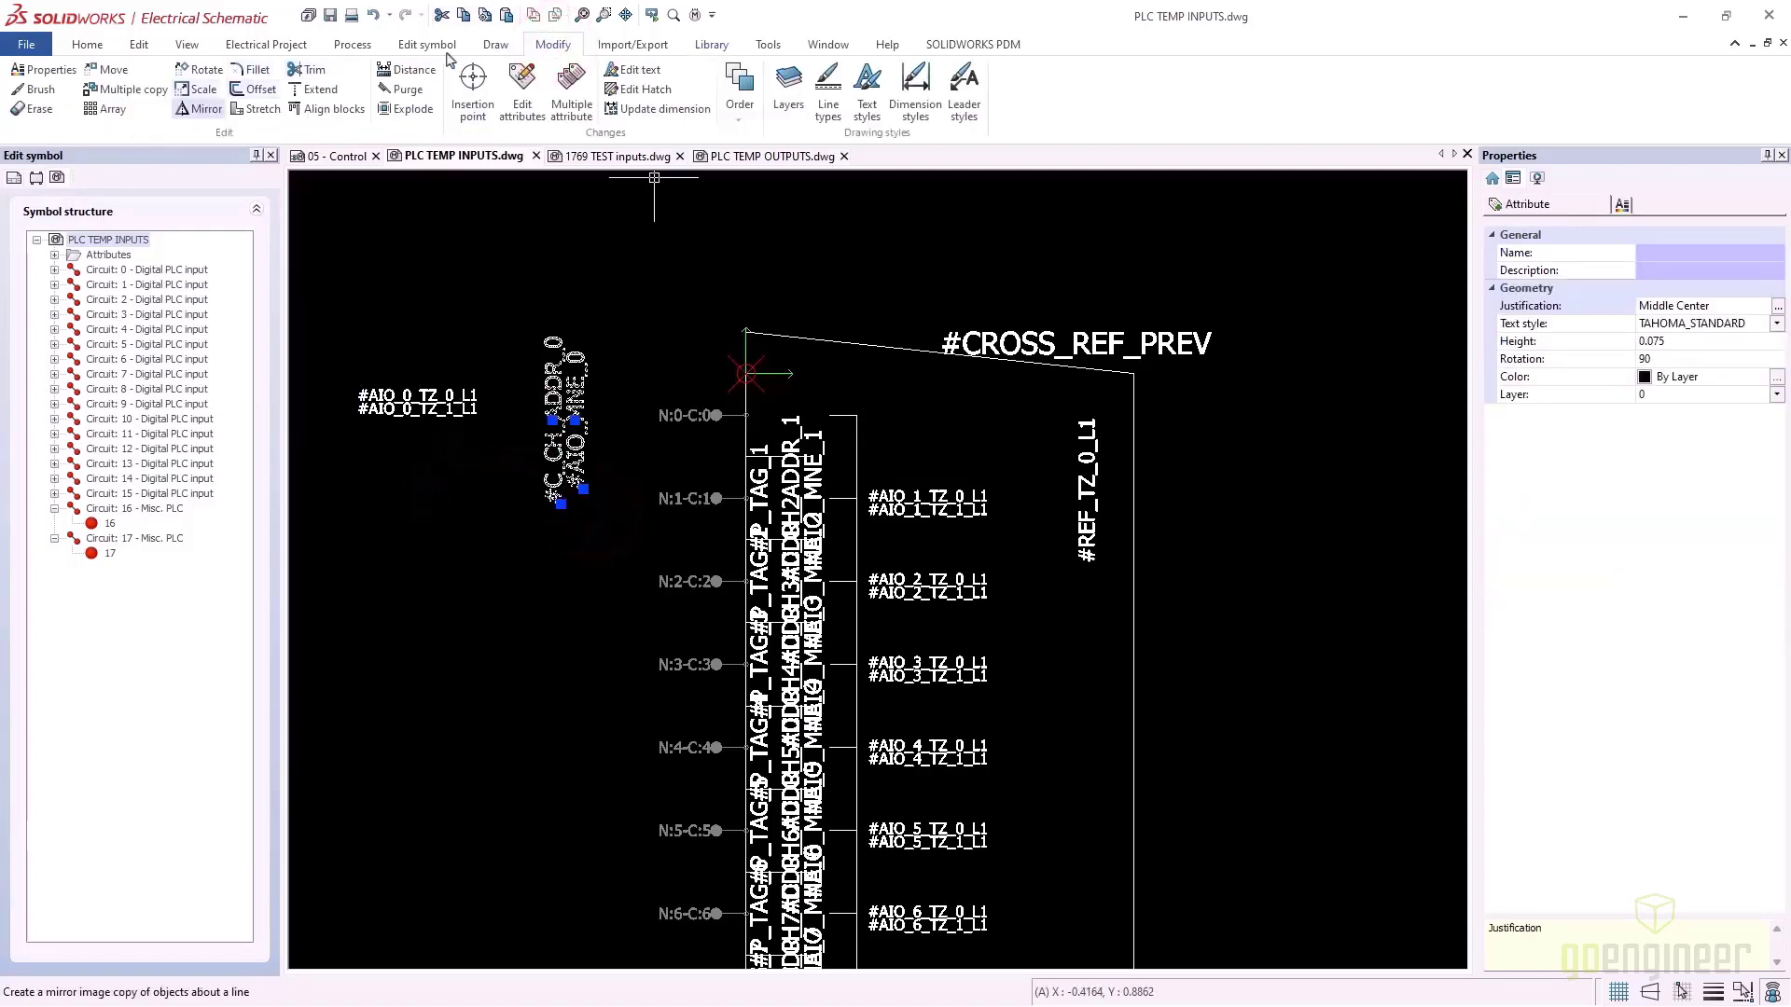
{"action": "left_click", "coordinate": [203, 70]}
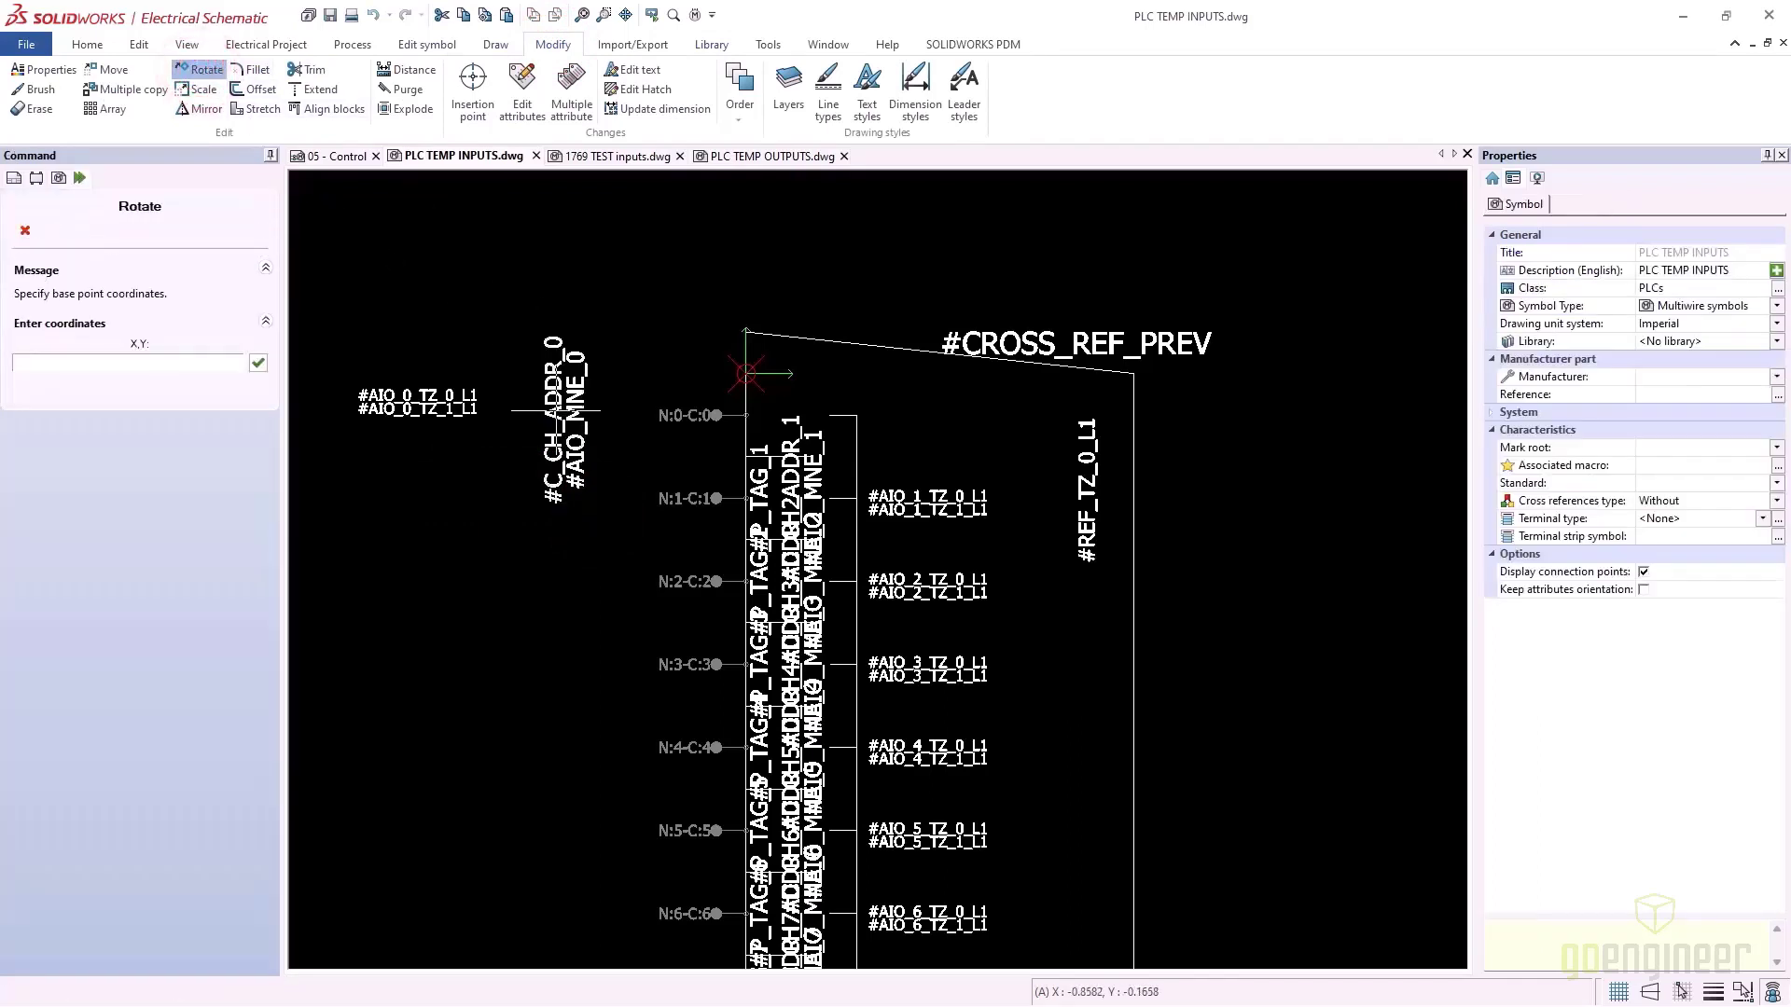
{"action": "left_click", "coordinate": [555, 410]}
{"action": "key", "text": "Escape"}
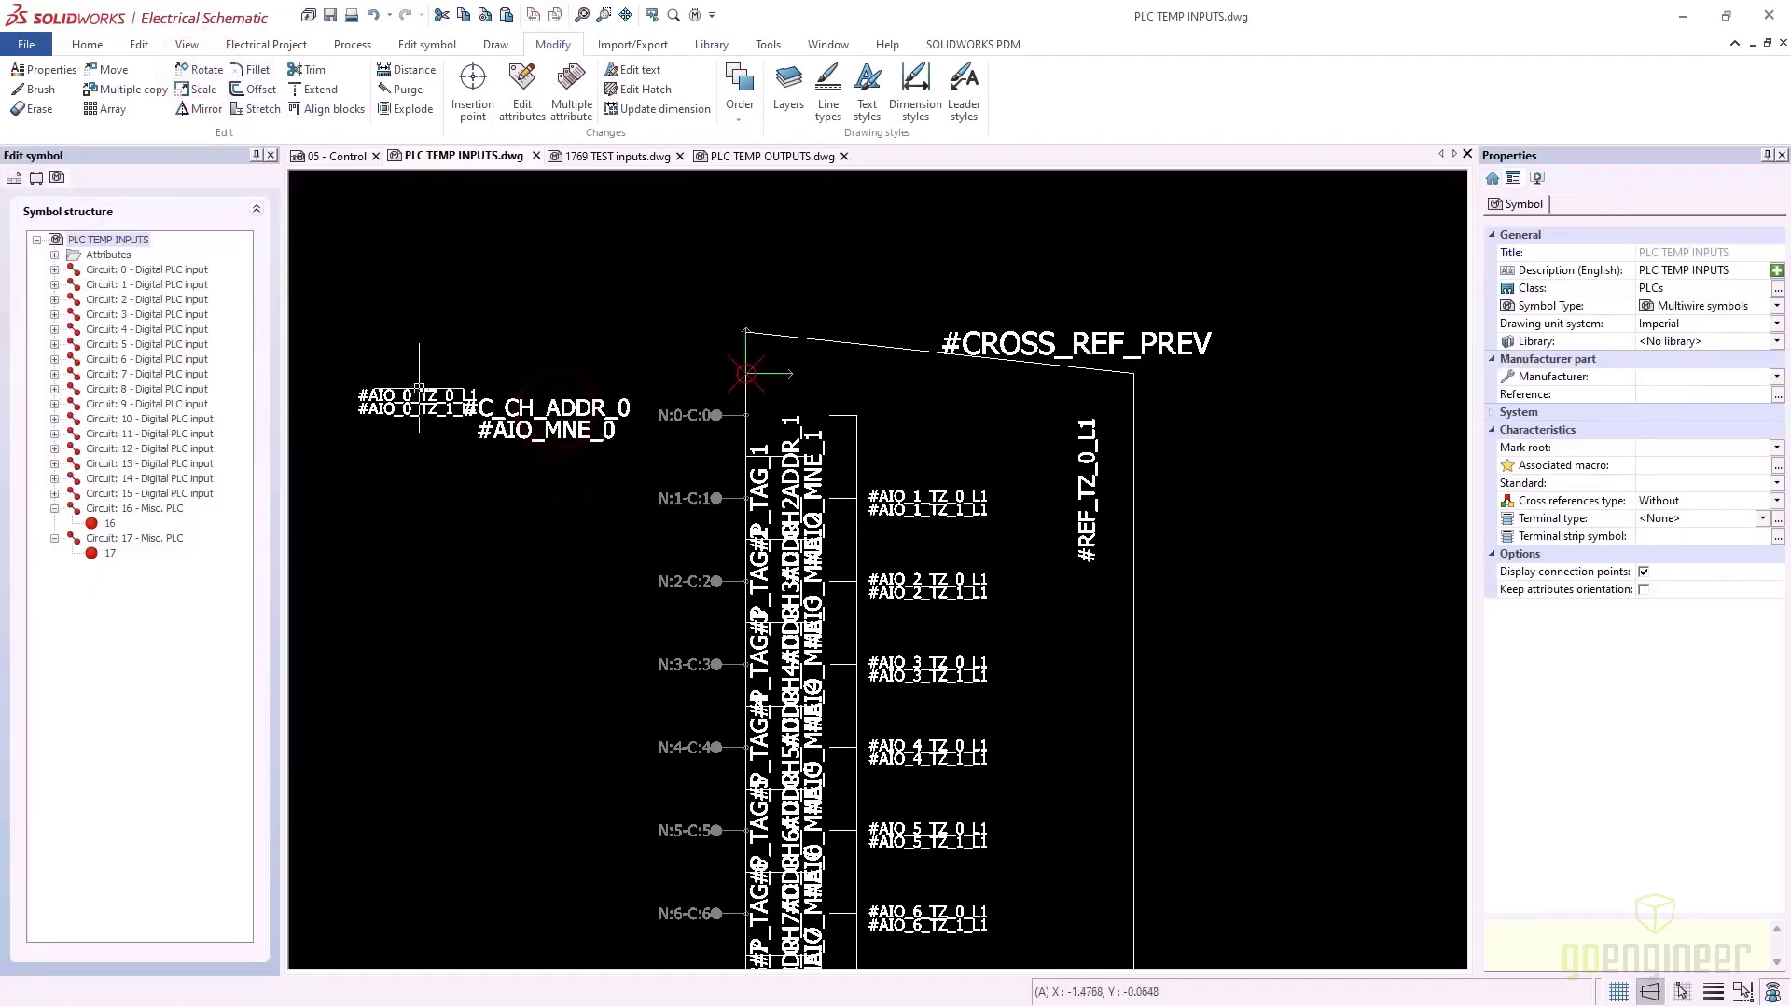
Match #AIO_0_TZ_0_L1's horizontal formatting onto the address and mnemonic texts, stacked above #AIO_0_TZ labels
{"action": "left_click", "coordinate": [415, 395]}
{"action": "right_click", "coordinate": [415, 394]}
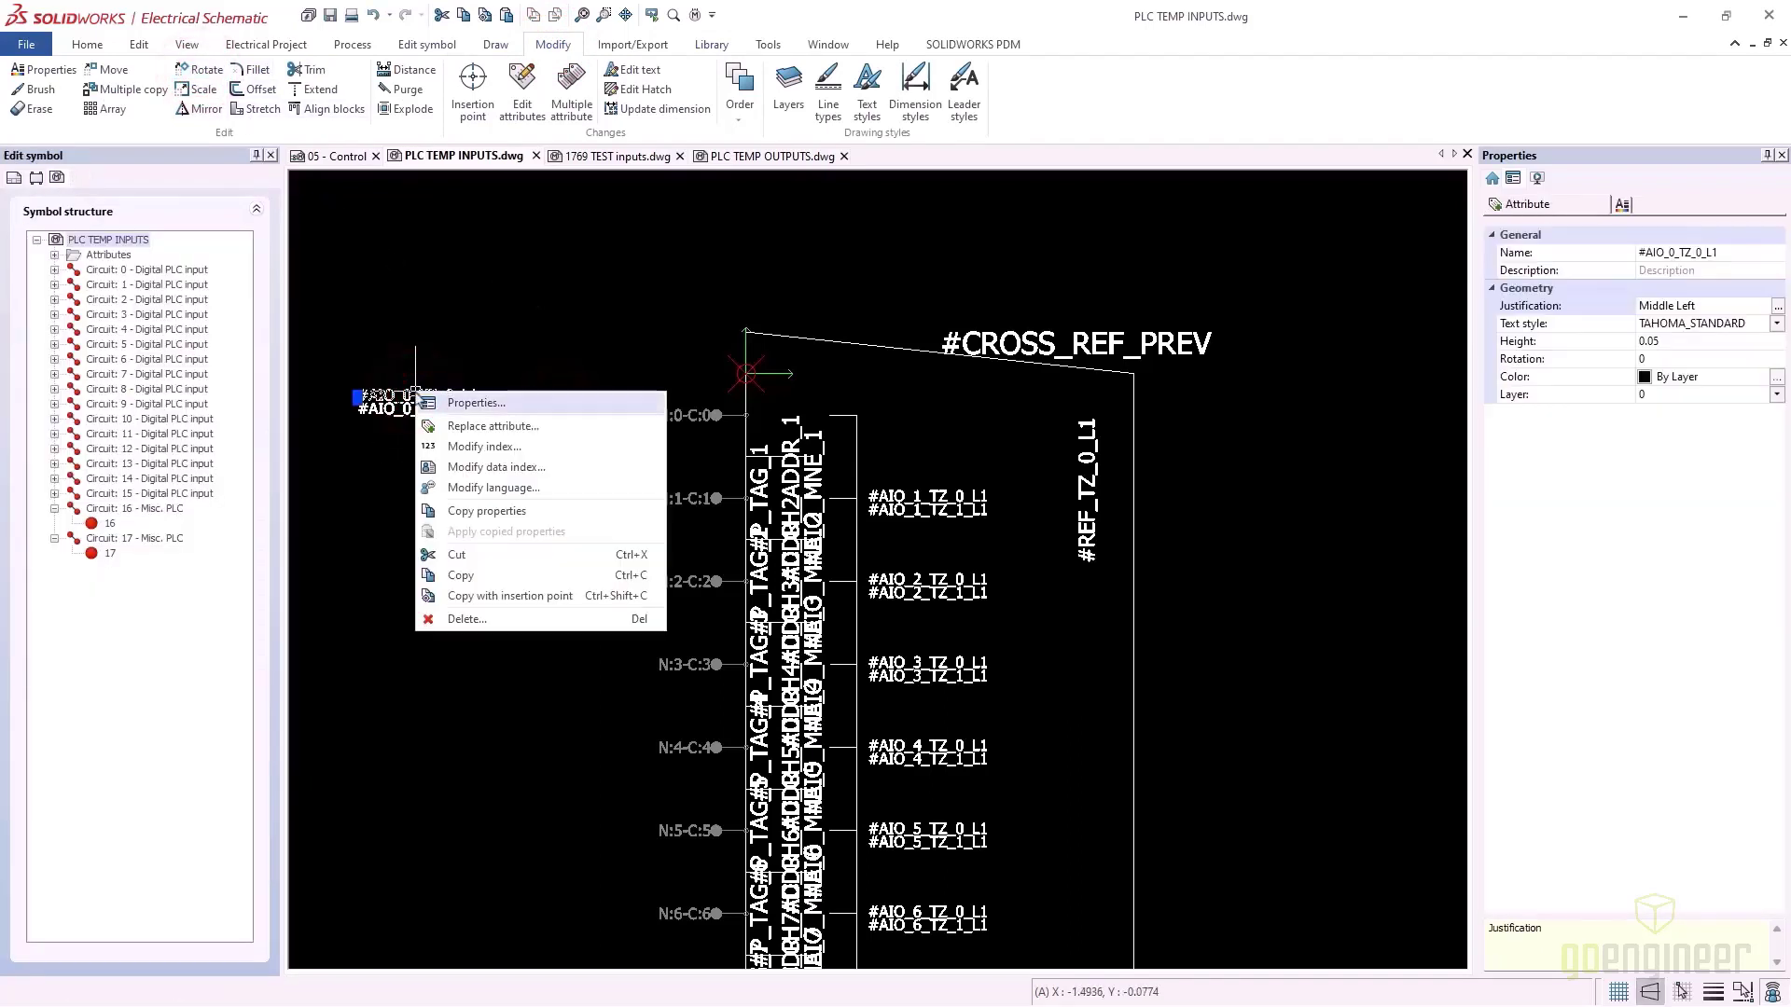
{"action": "left_click", "coordinate": [456, 511]}
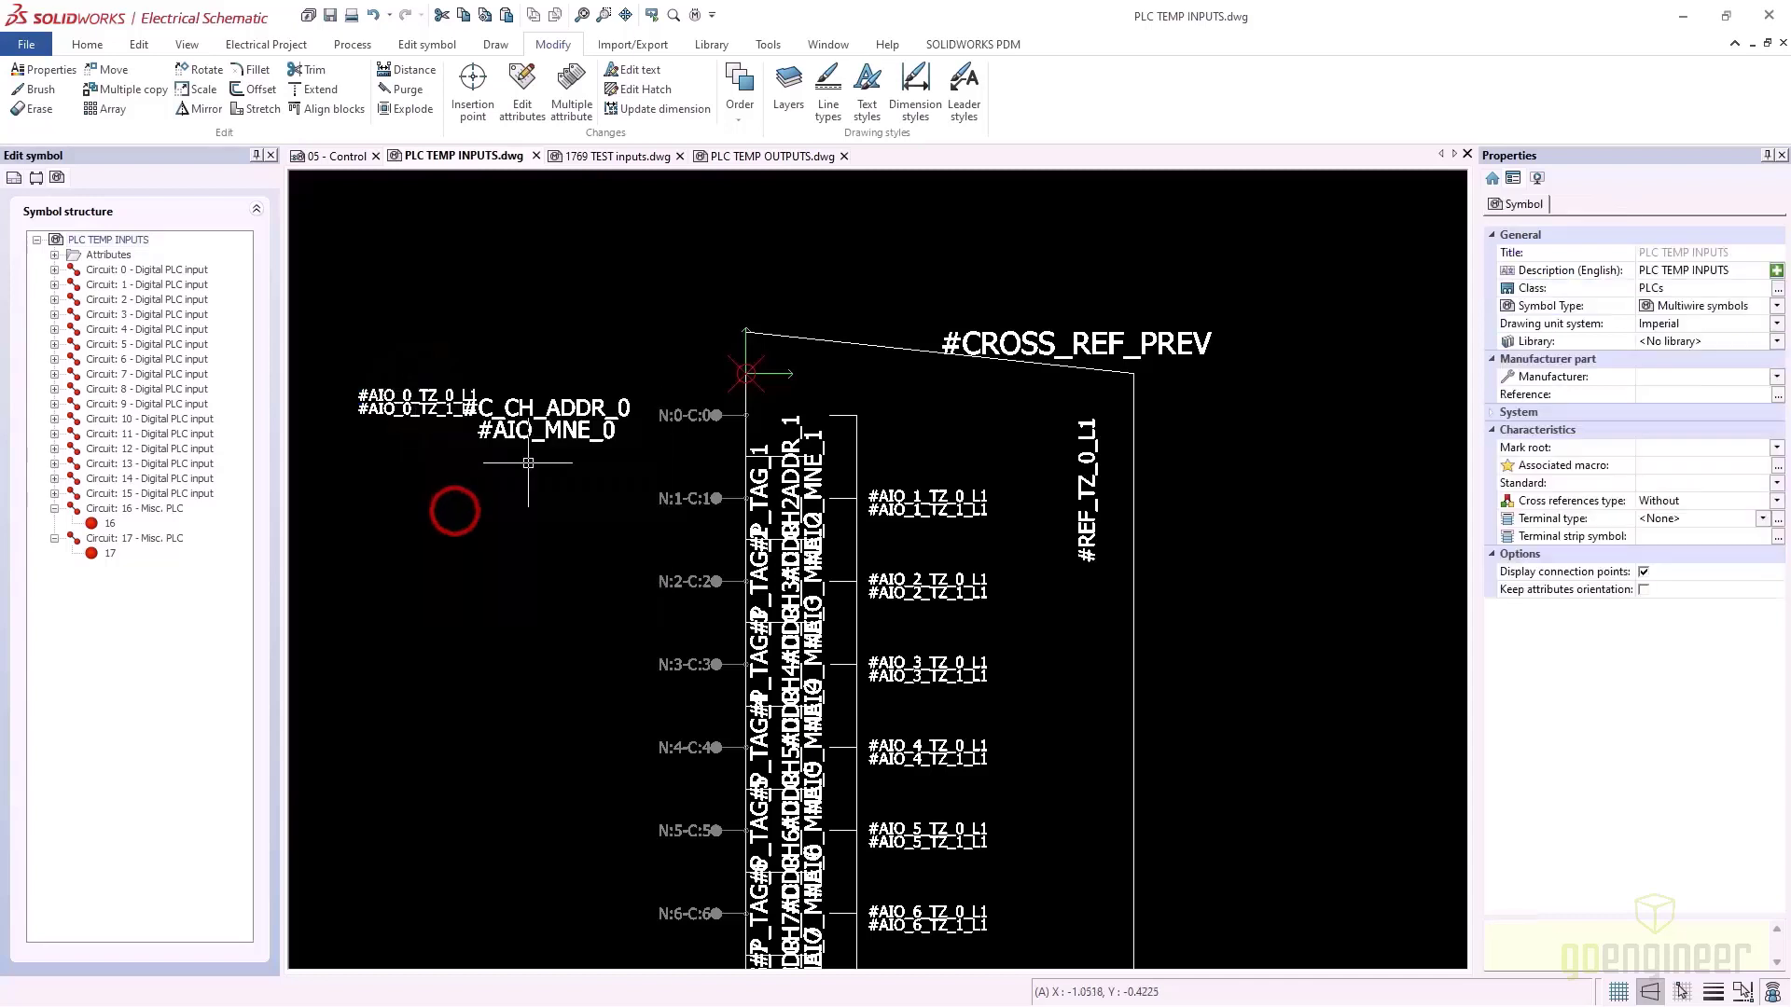
{"action": "left_click_drag", "start_coordinate": [568, 461], "coordinate": [540, 407]}
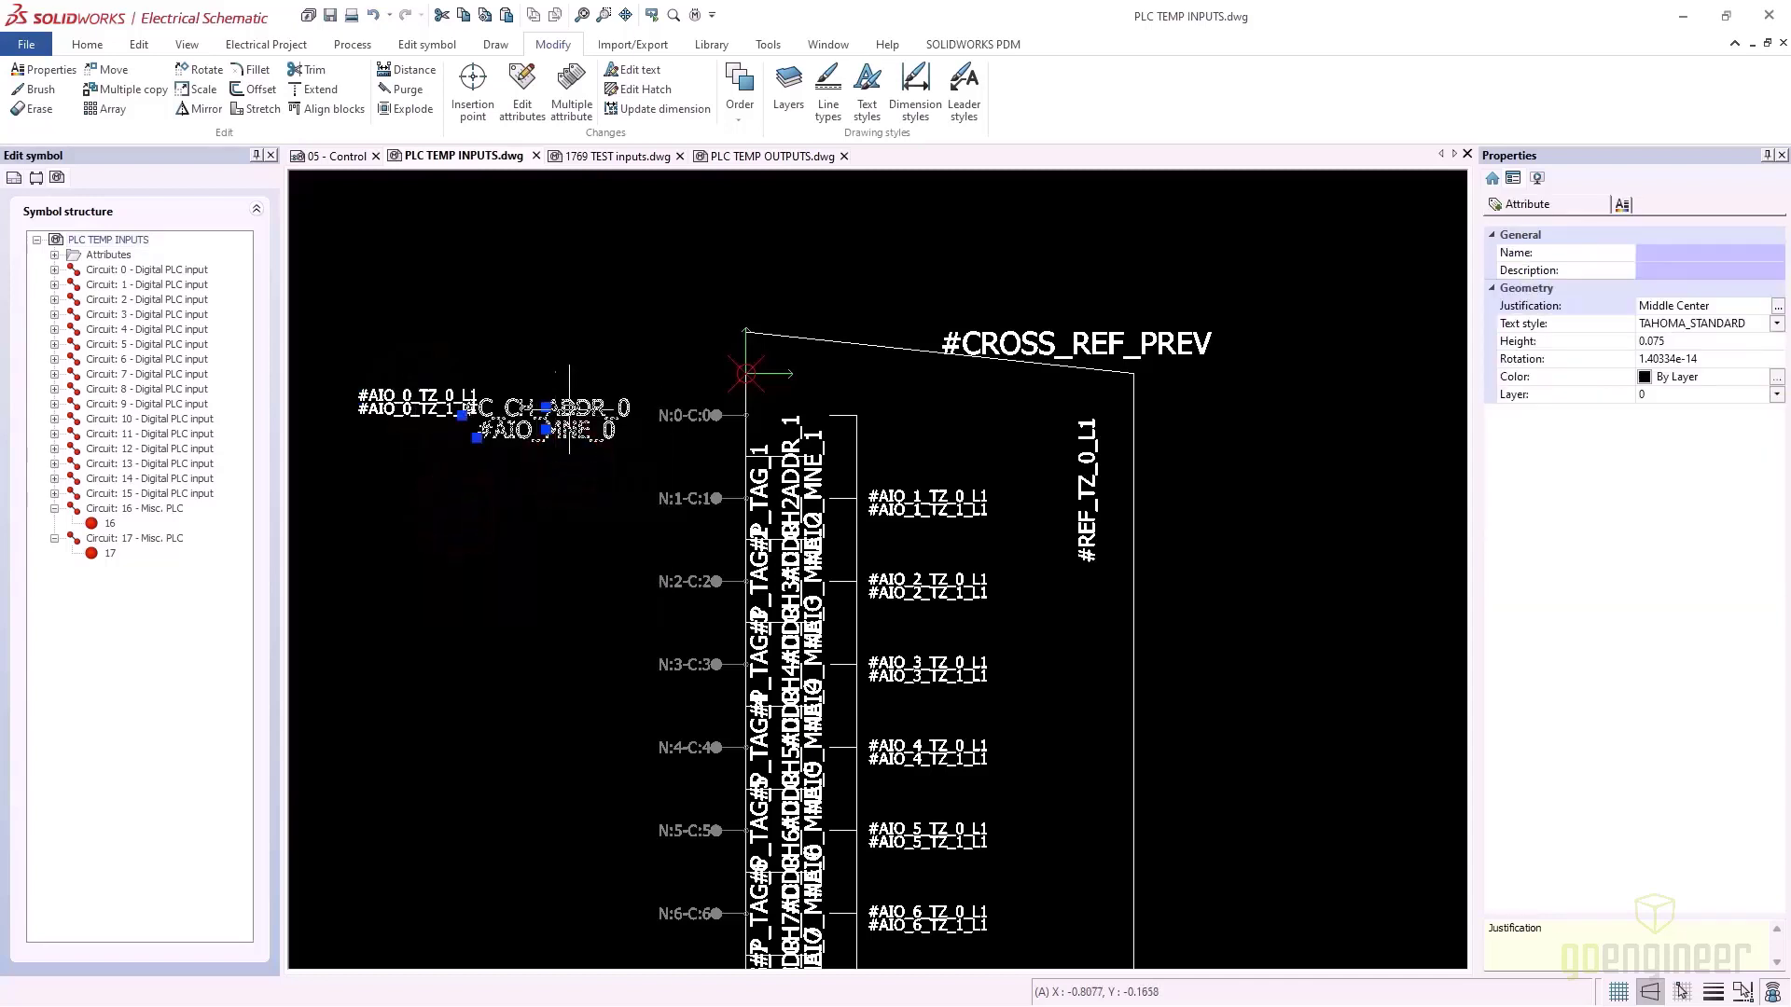
{"action": "right_click", "coordinate": [572, 411]}
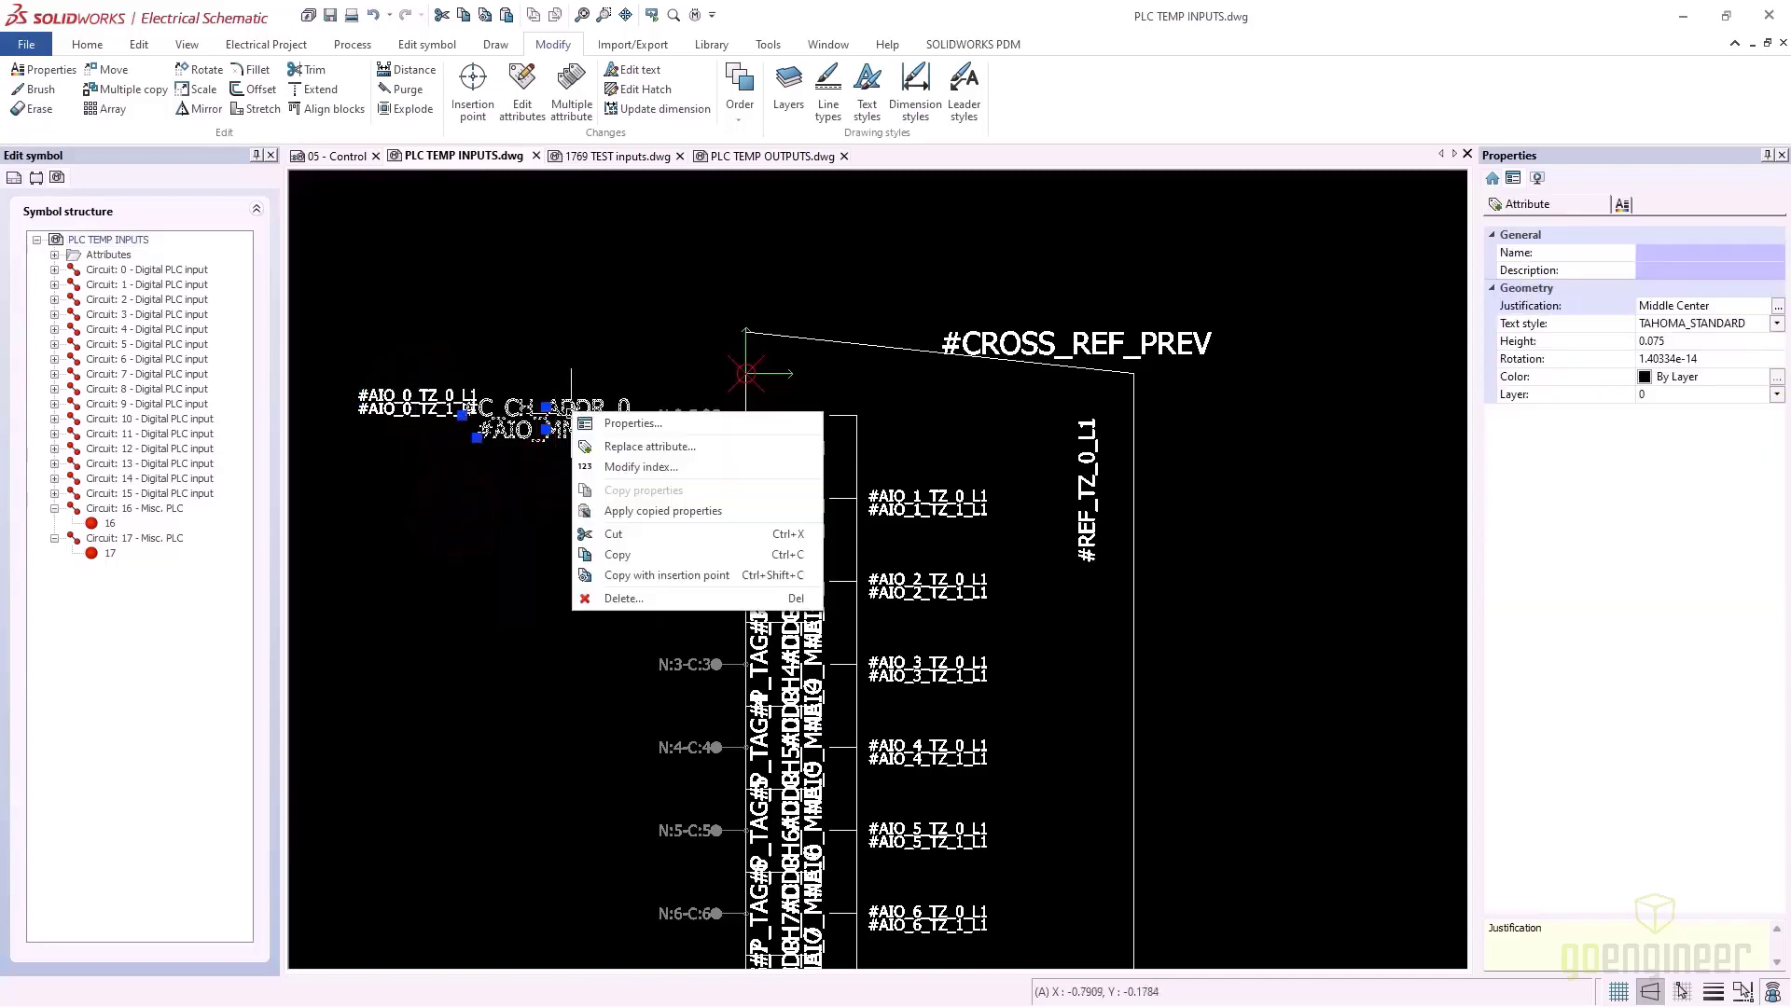
{"action": "left_click", "coordinate": [643, 514]}
{"action": "left_click_drag", "start_coordinate": [608, 448], "coordinate": [403, 385]}
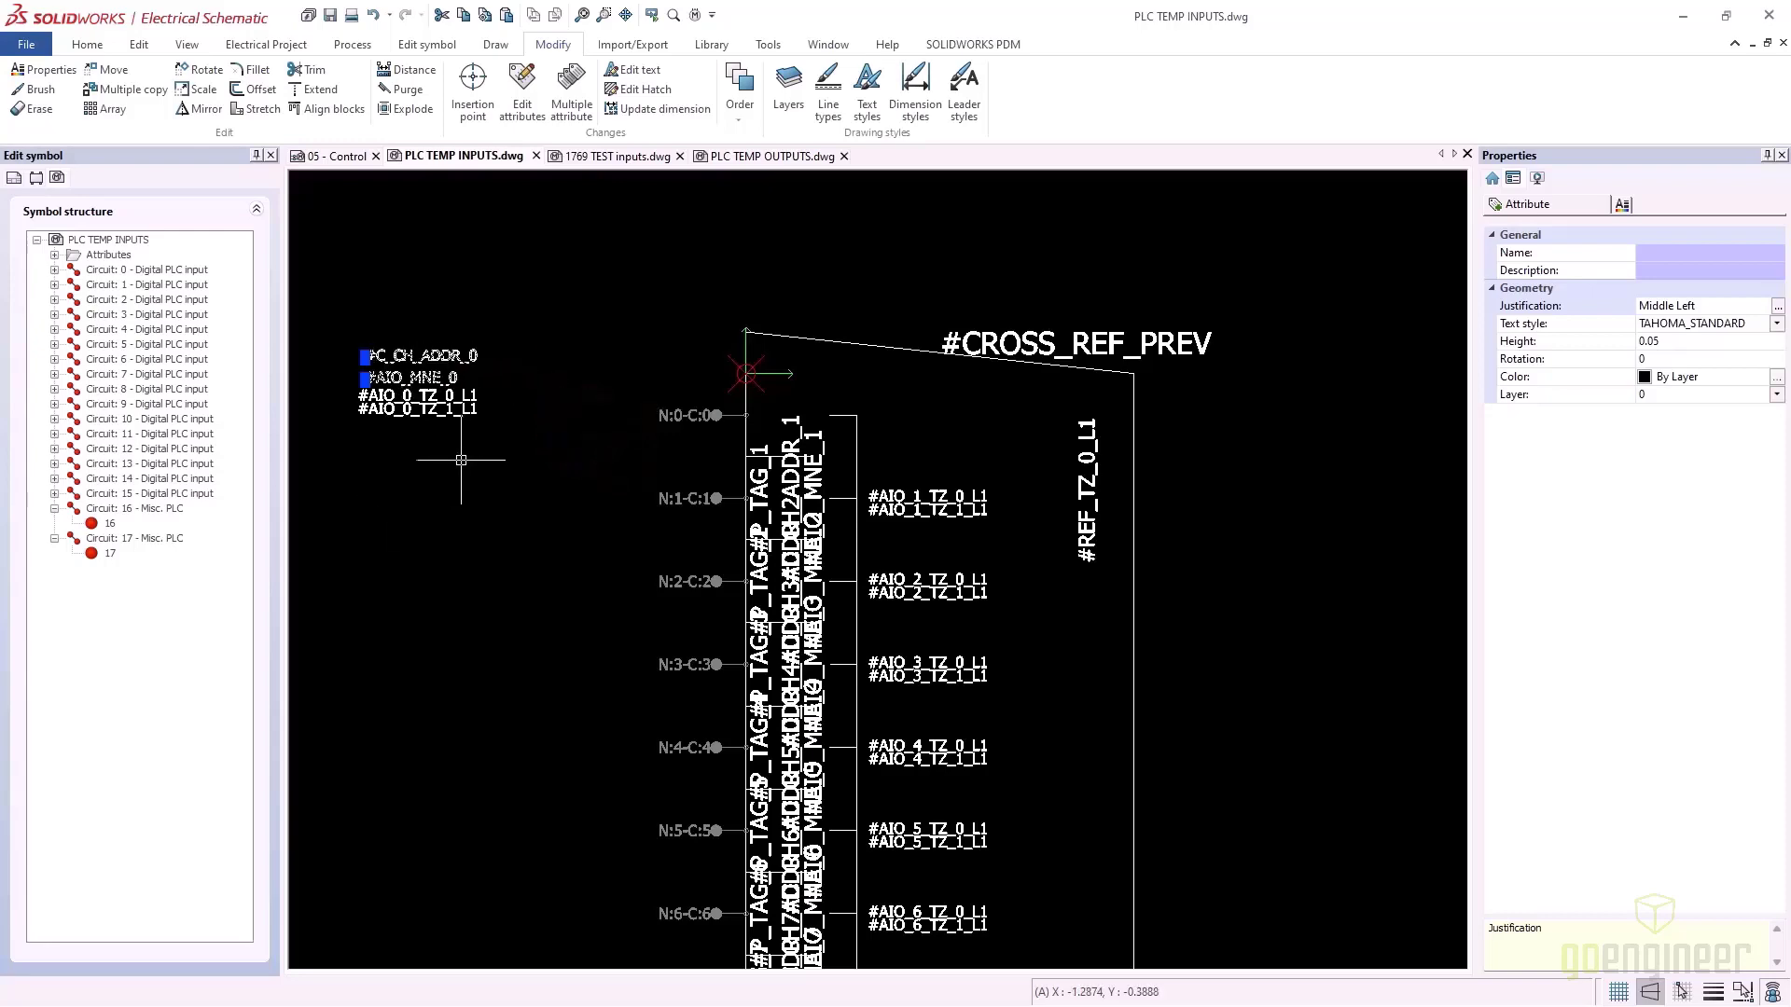
{"action": "left_click", "coordinate": [460, 459]}
Select and copy the four channel 0 attribute texts
{"action": "scroll", "coordinate": [958, 747], "scroll_direction": "down", "scroll_amount": 2}
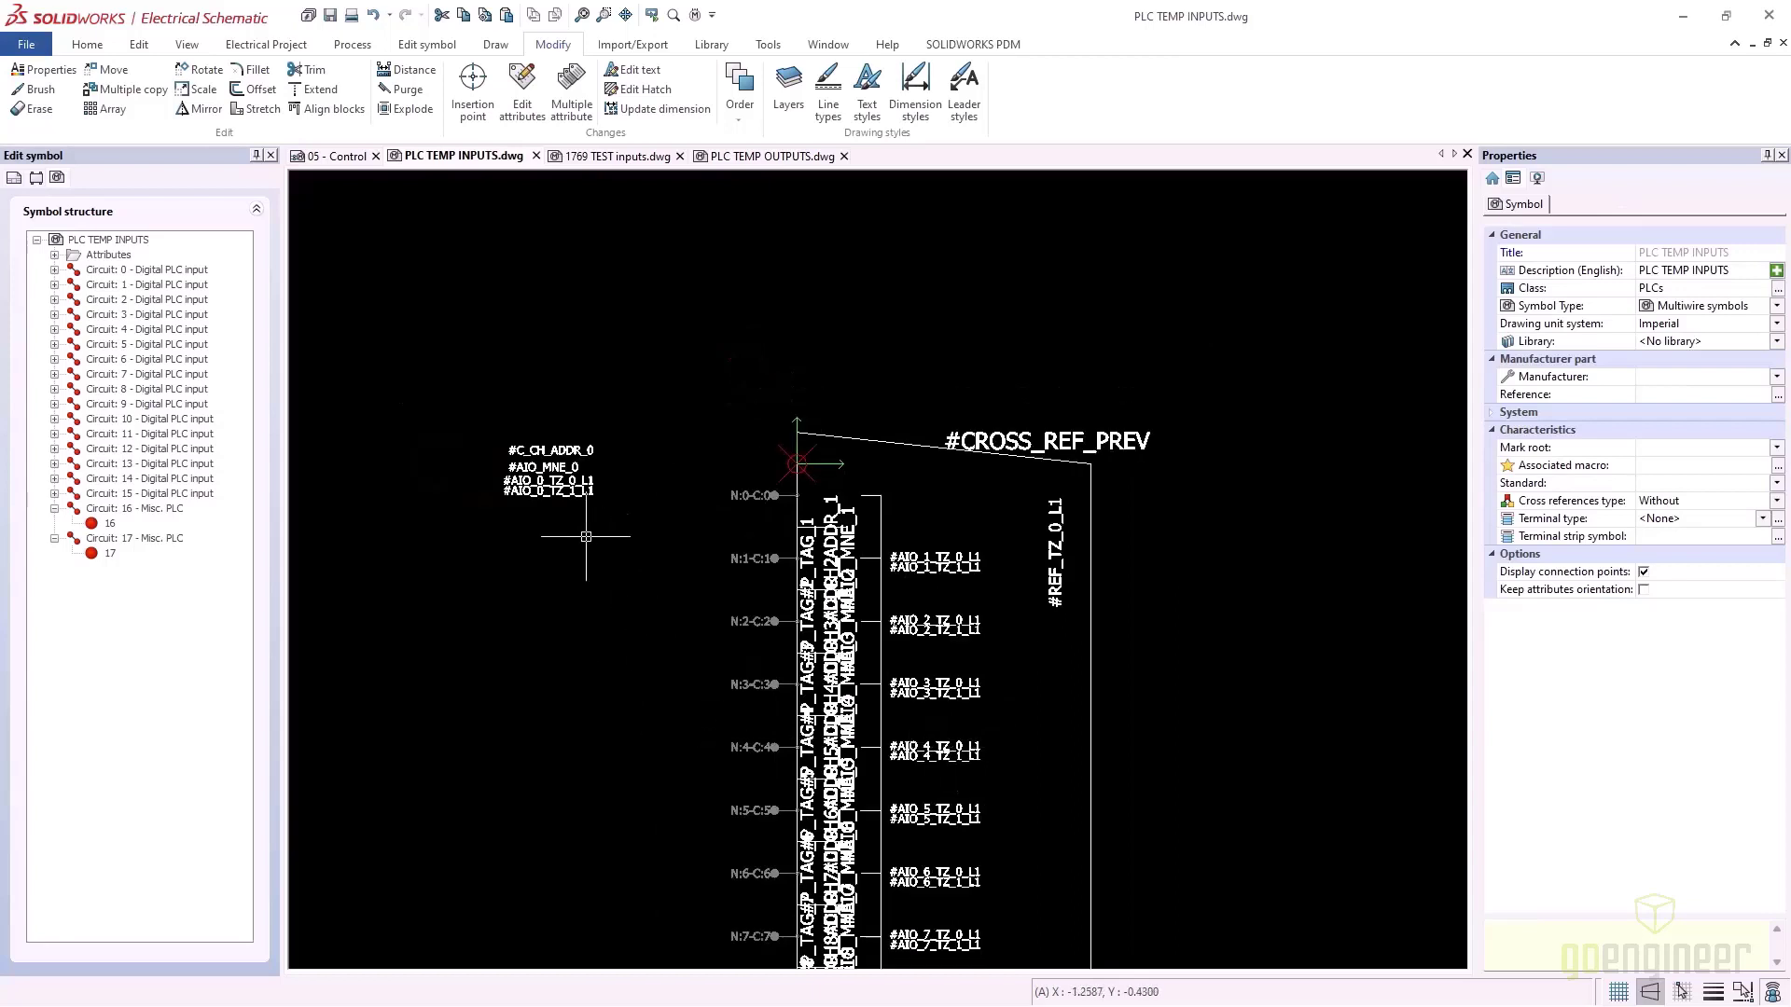
{"action": "left_click", "coordinate": [623, 549]}
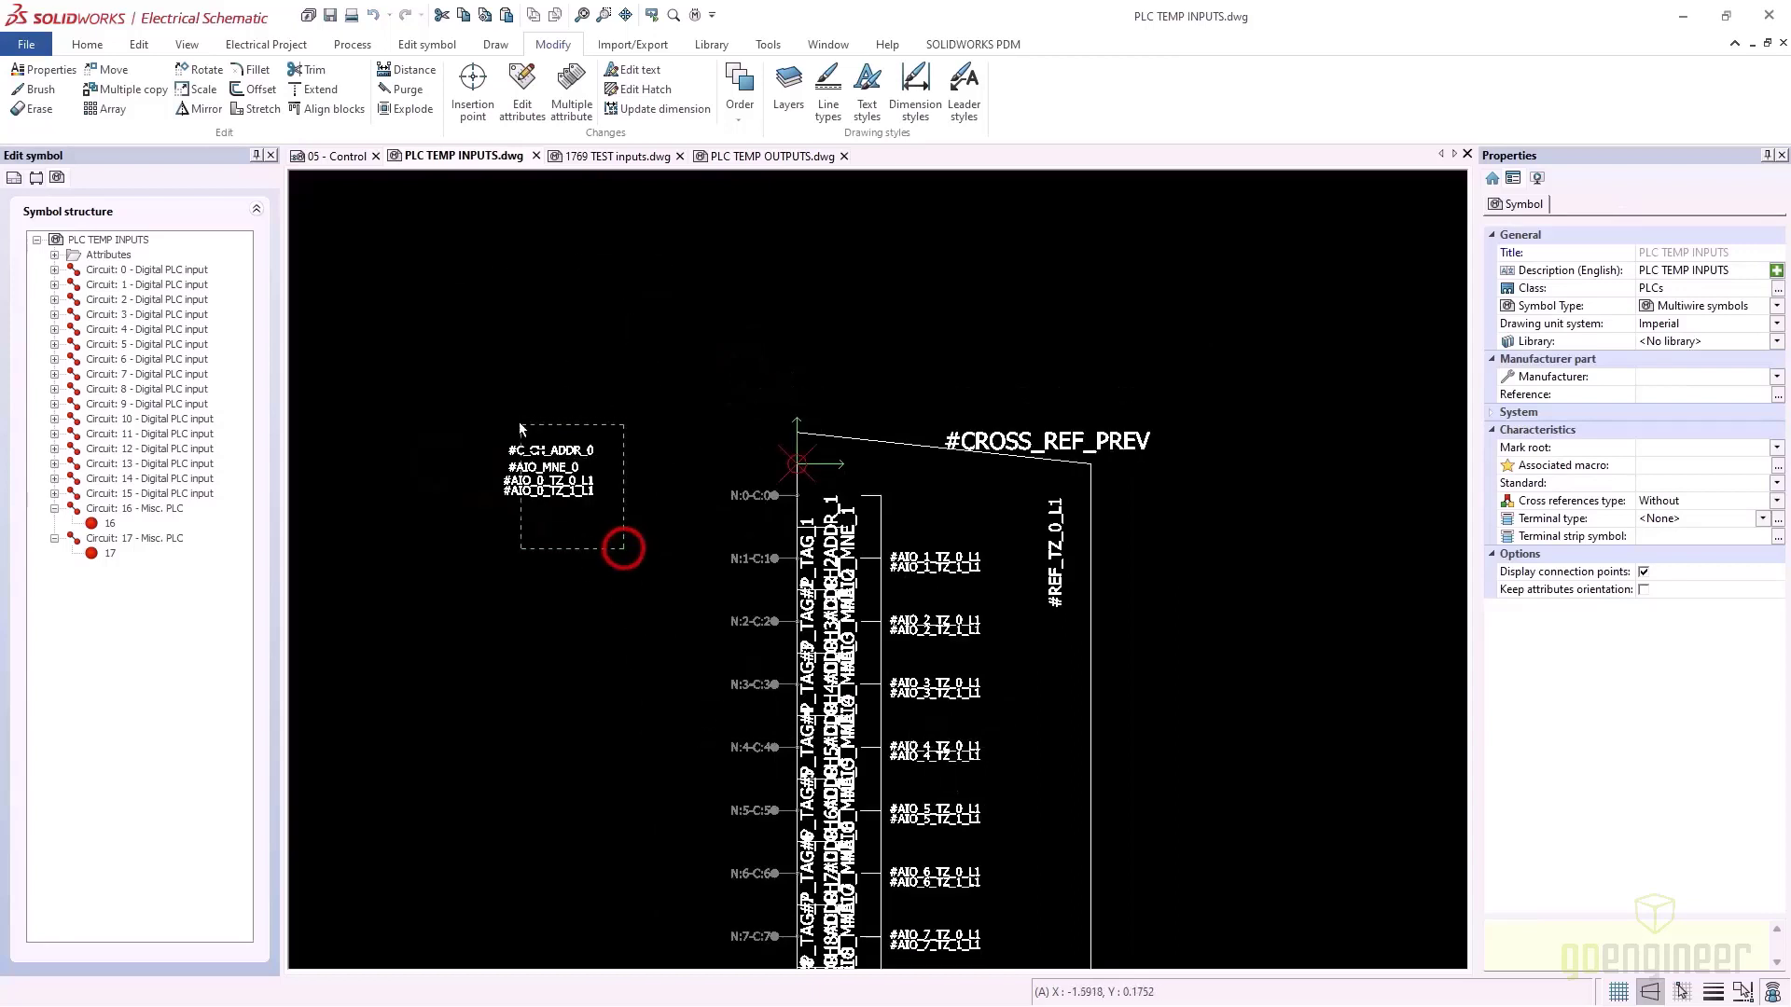
{"action": "left_click", "coordinate": [528, 436]}
{"action": "right_click", "coordinate": [553, 479]}
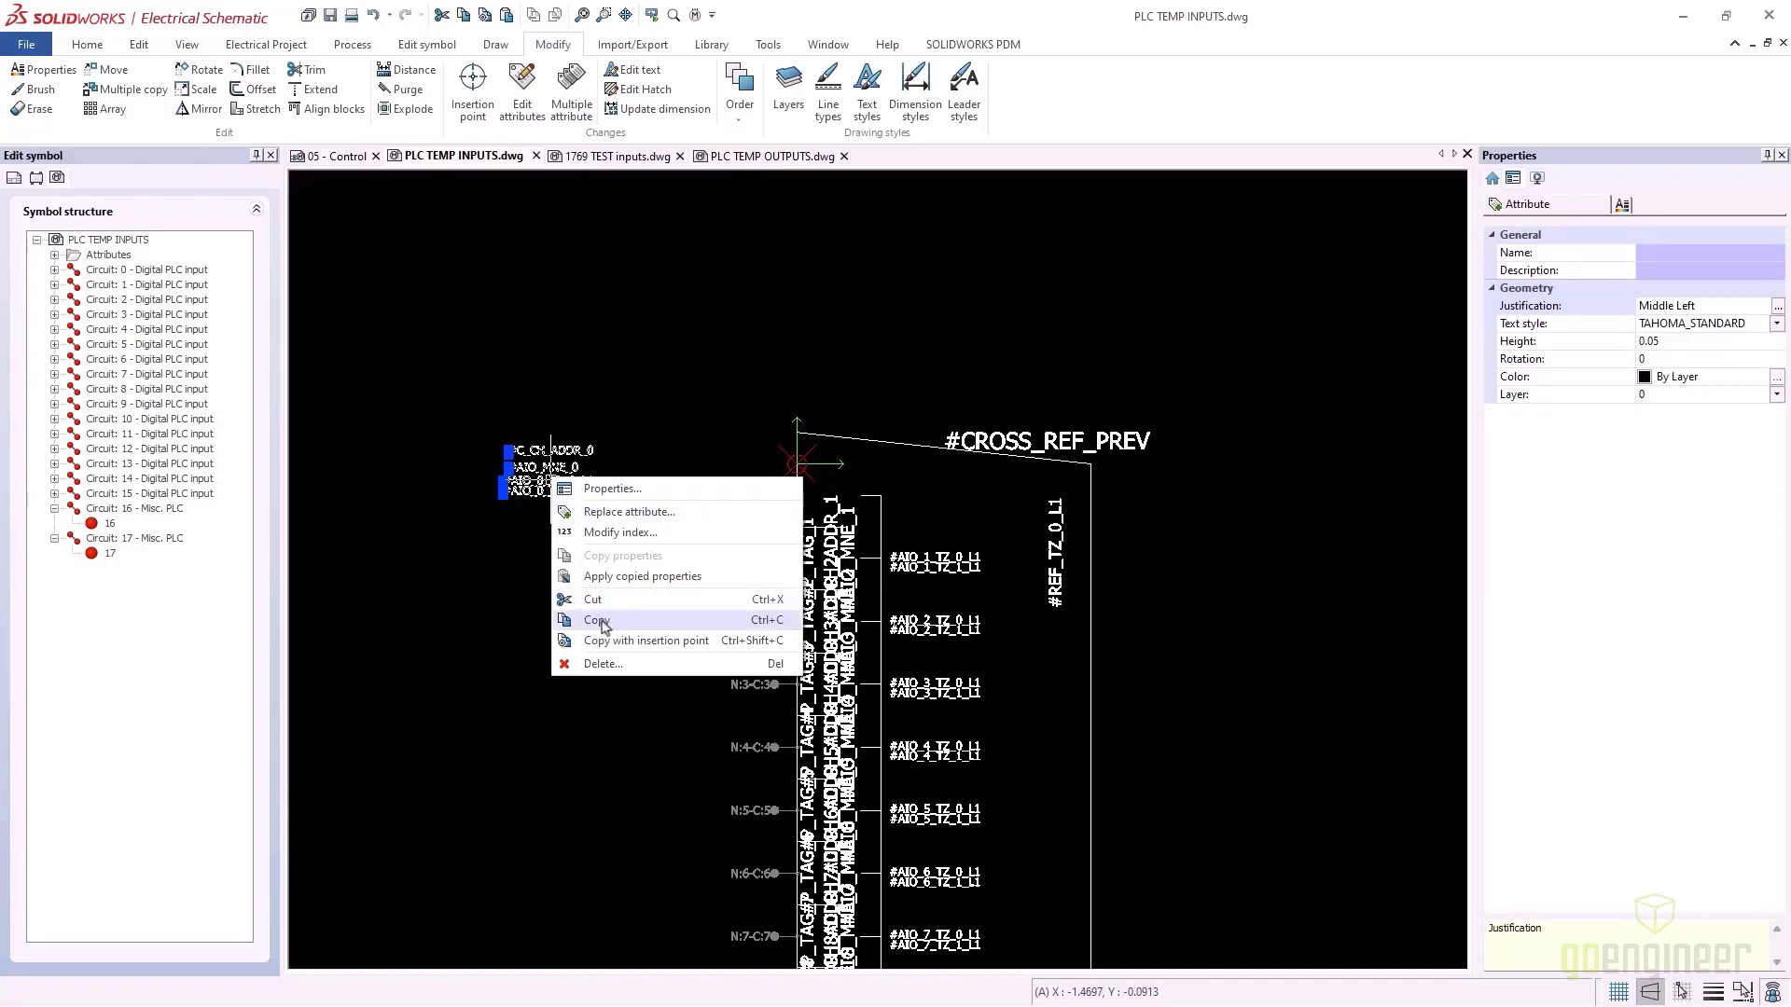
{"action": "left_click", "coordinate": [602, 623]}
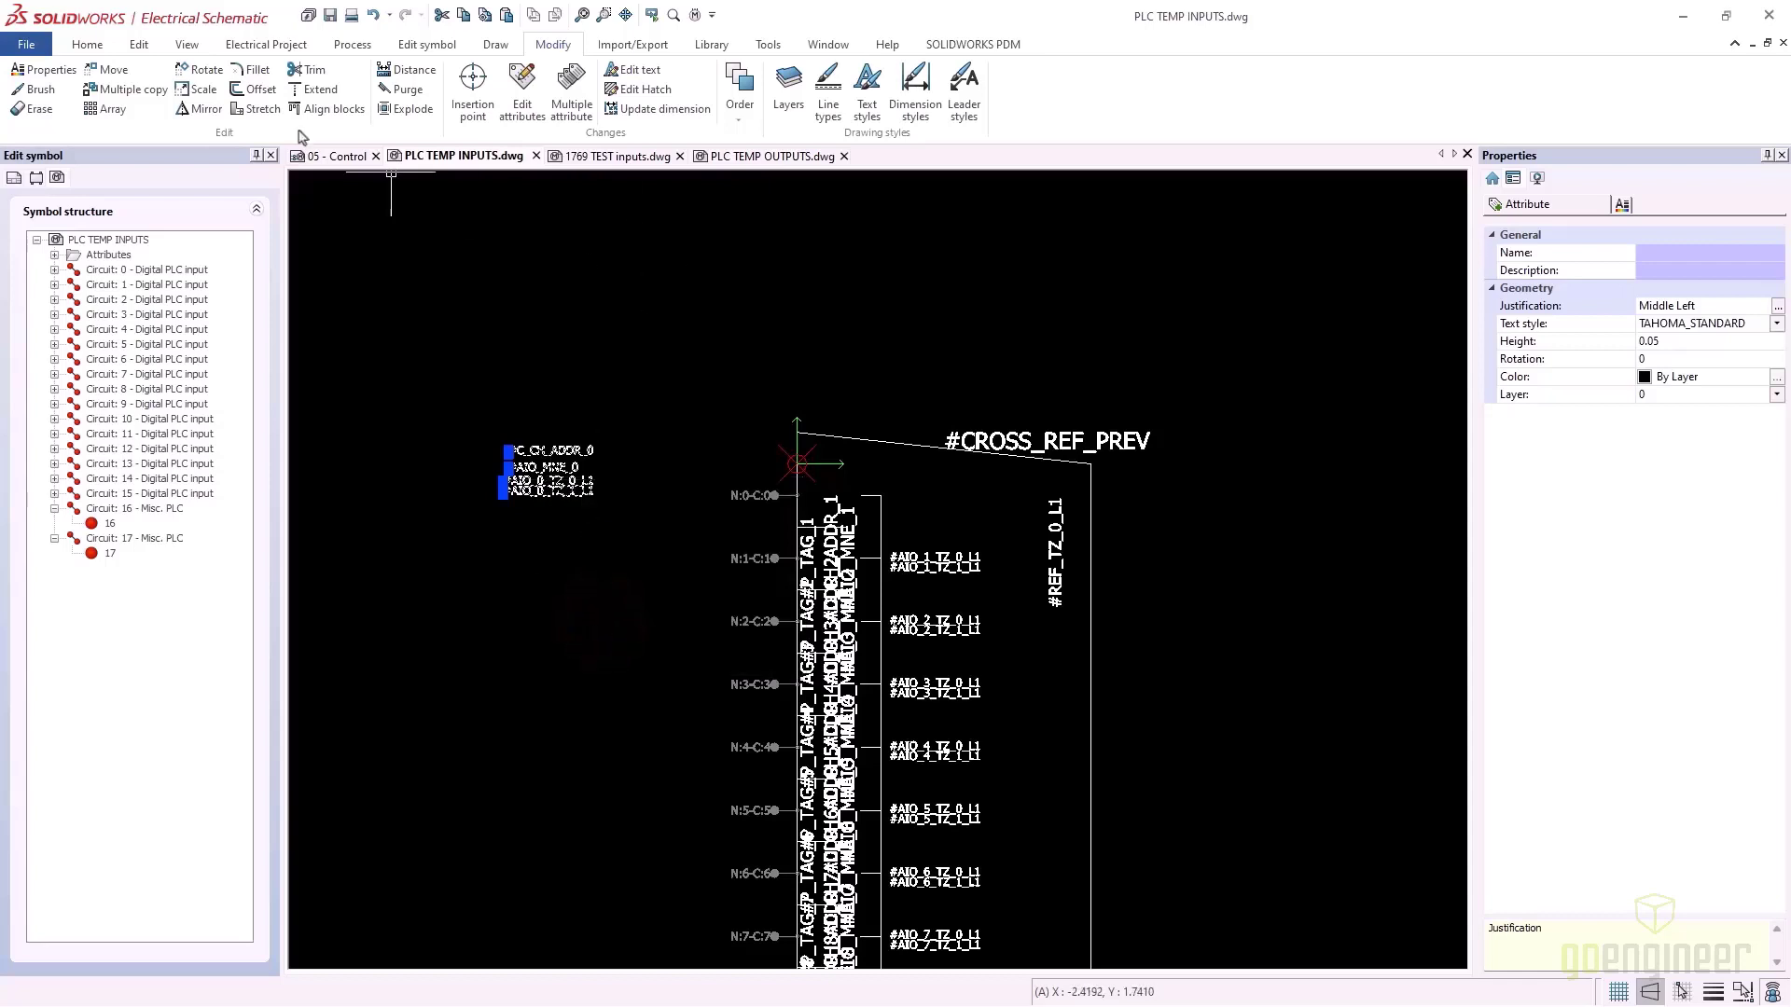
Paste the channel attributes into 1769 TEST inputs near the first input
{"action": "left_click", "coordinate": [633, 160]}
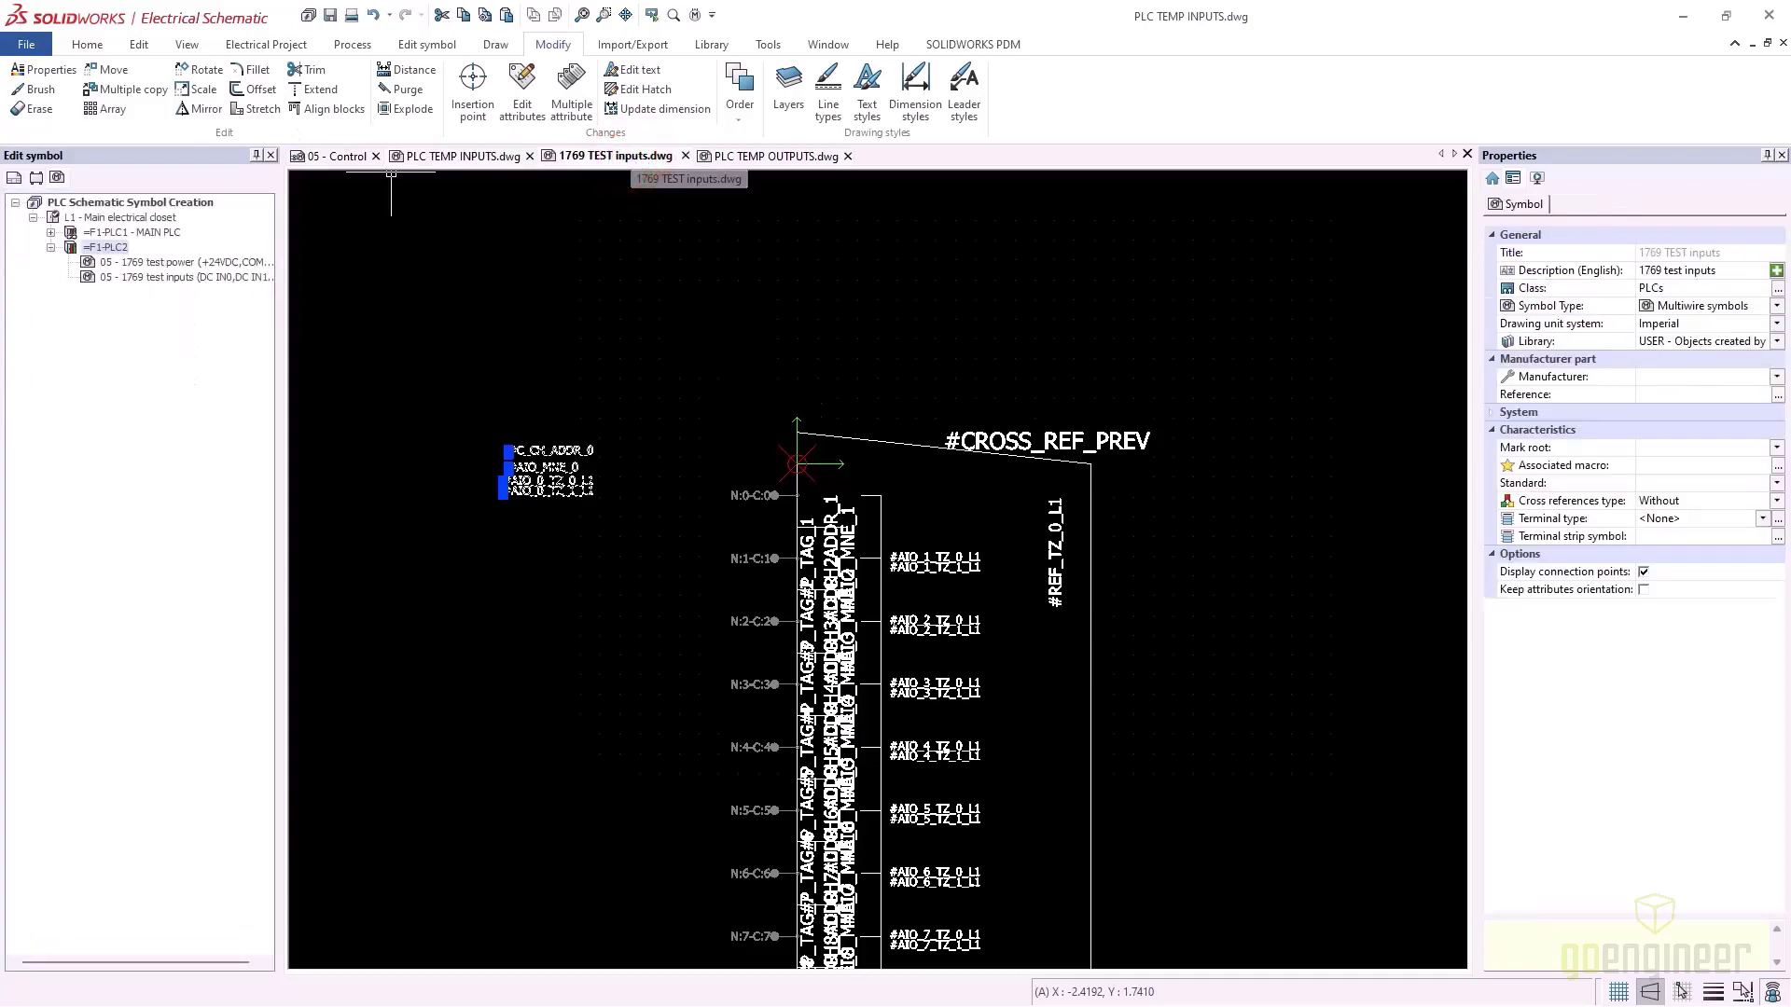
{"action": "right_click", "coordinate": [644, 413]}
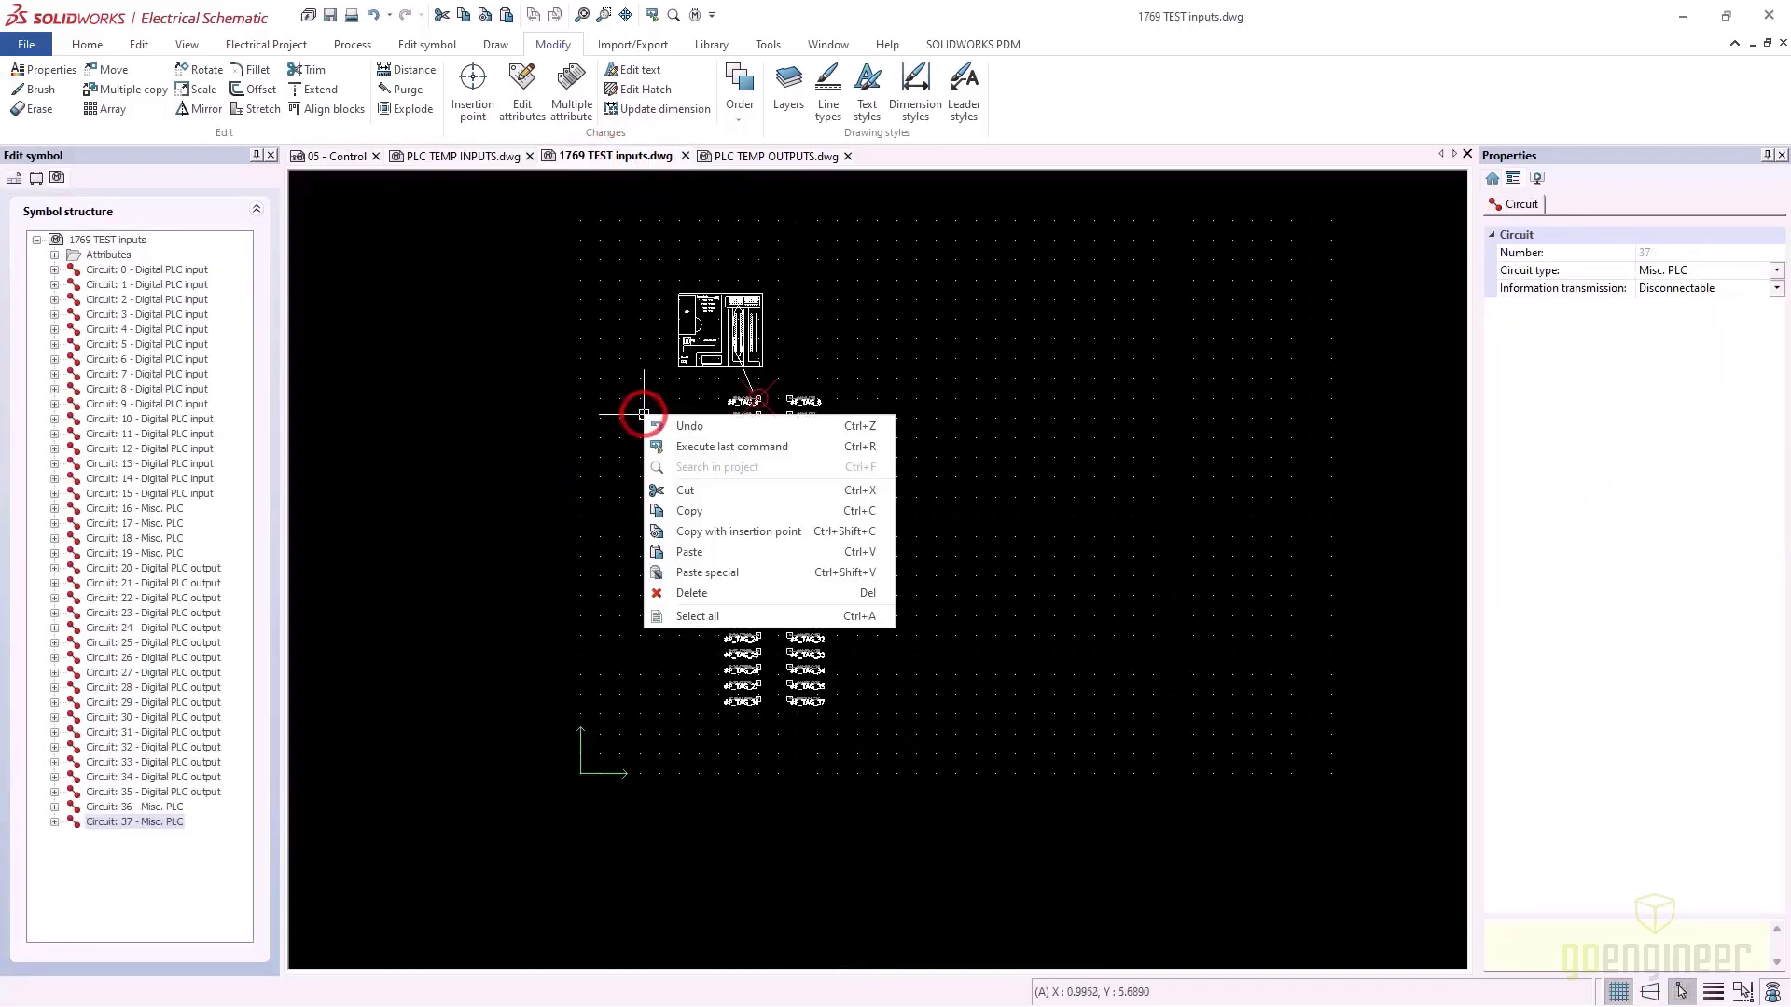
{"action": "left_click", "coordinate": [711, 553]}
{"action": "scroll", "coordinate": [778, 408], "scroll_direction": "up", "scroll_amount": 7}
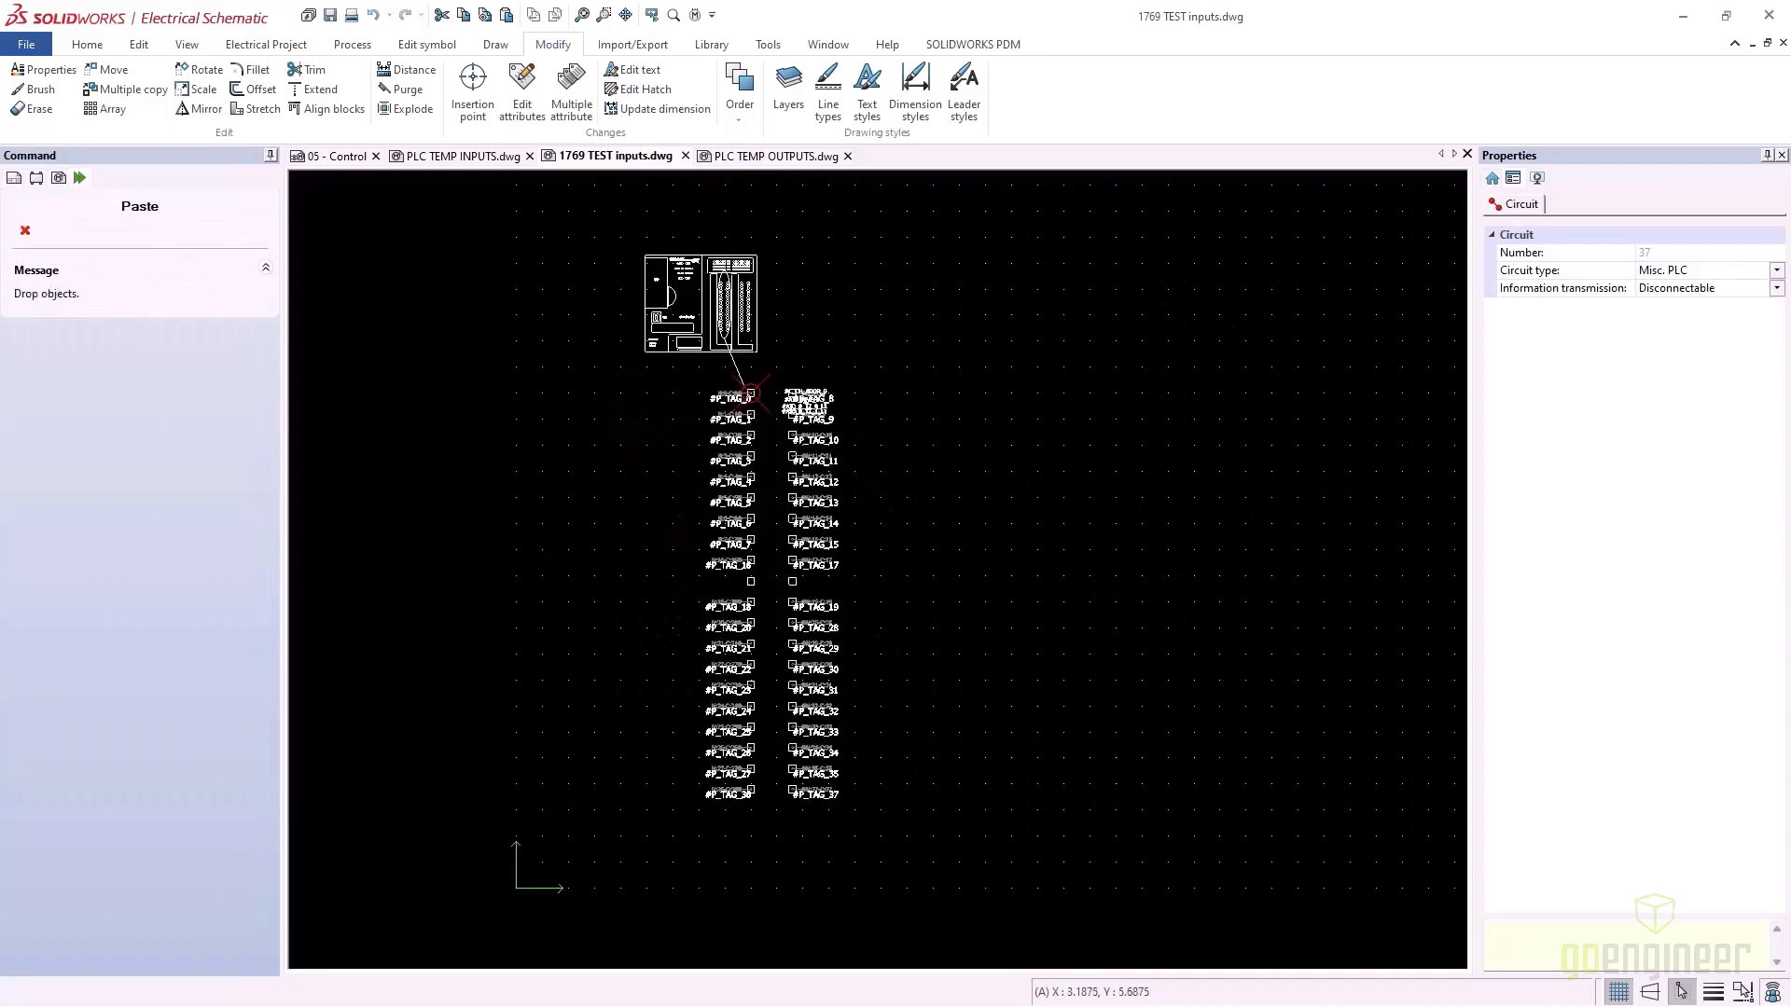
{"action": "left_click", "coordinate": [722, 334]}
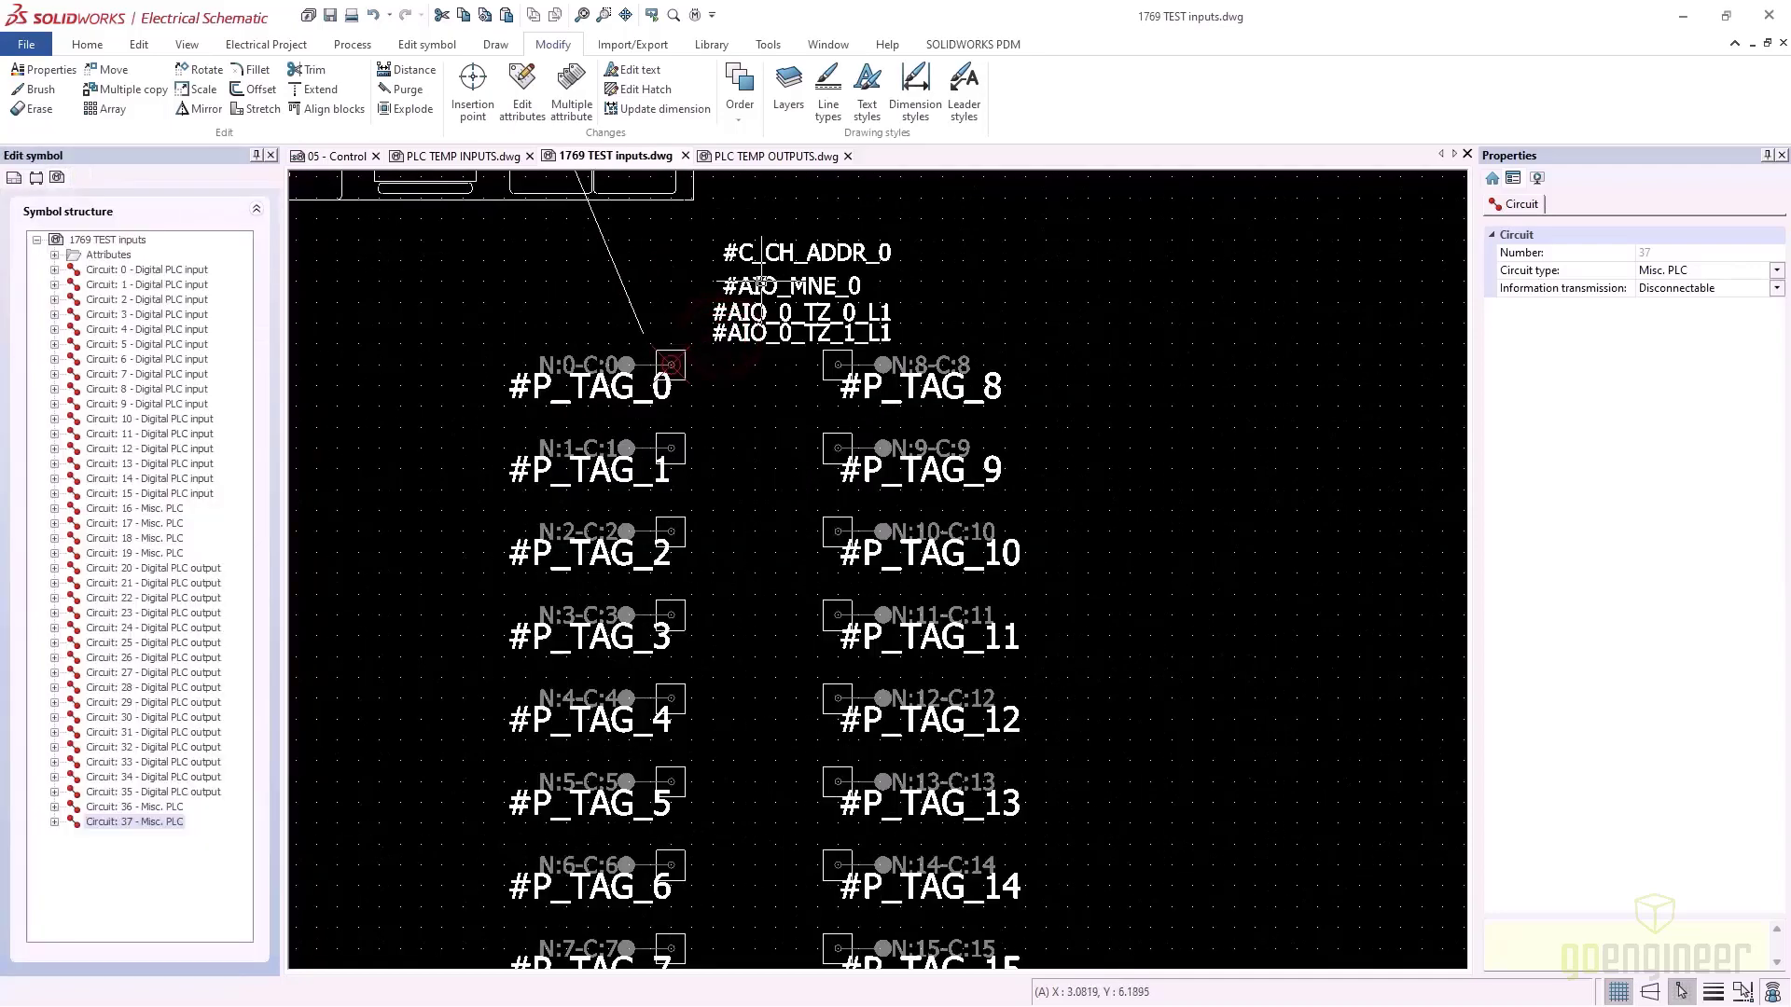
Reposition the #AIO_MNE_0 and #C_CH_ADDR_0 attributes by their grips
{"action": "left_click", "coordinate": [760, 285]}
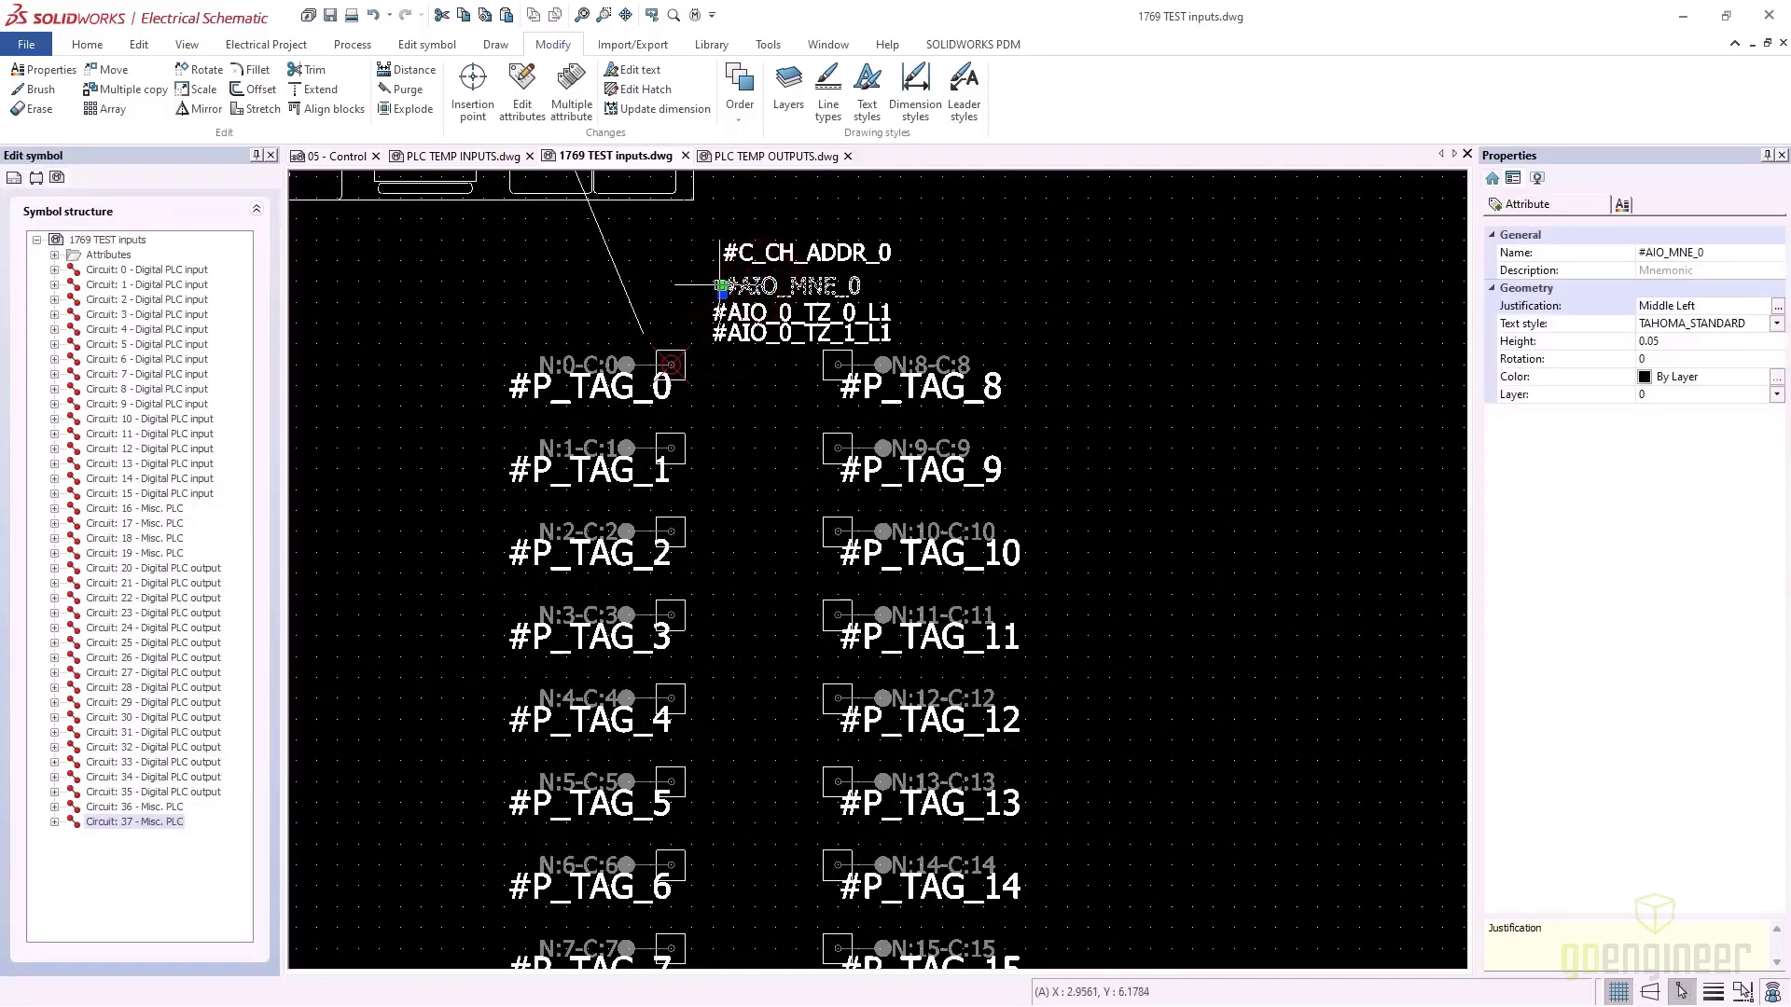
{"action": "left_click", "coordinate": [722, 286]}
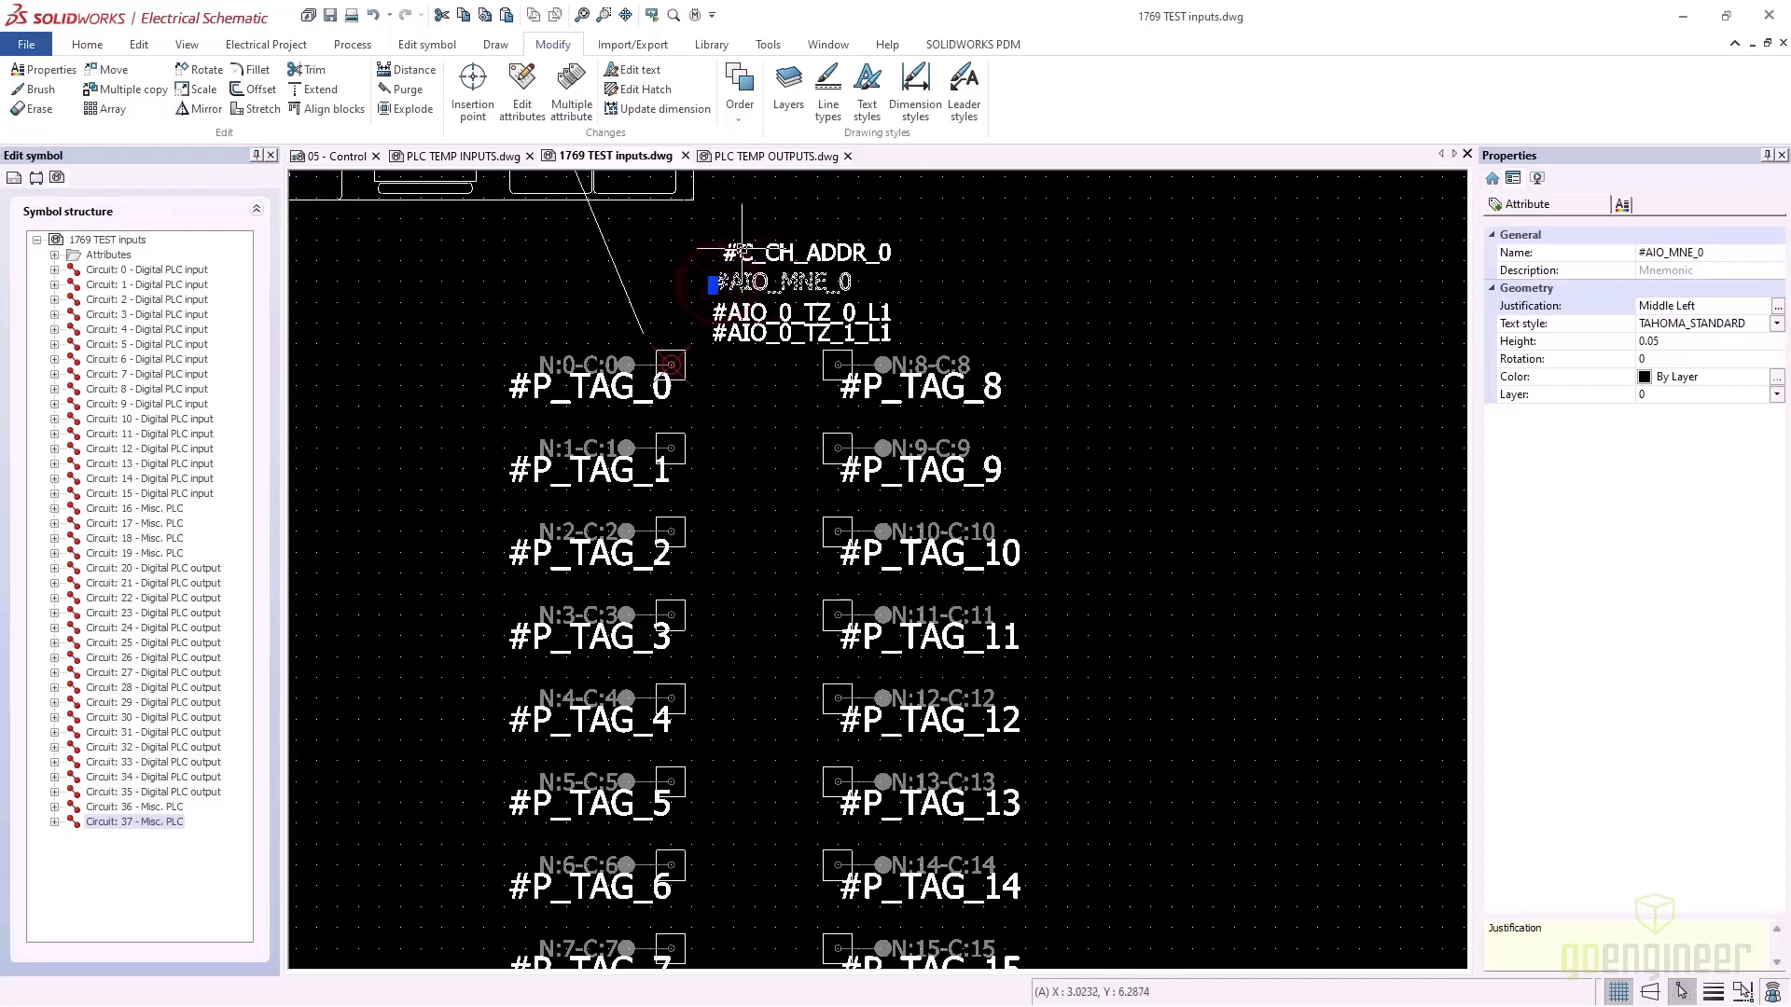
{"action": "left_click", "coordinate": [724, 283]}
{"action": "left_click", "coordinate": [701, 250]}
{"action": "left_click", "coordinate": [714, 263]}
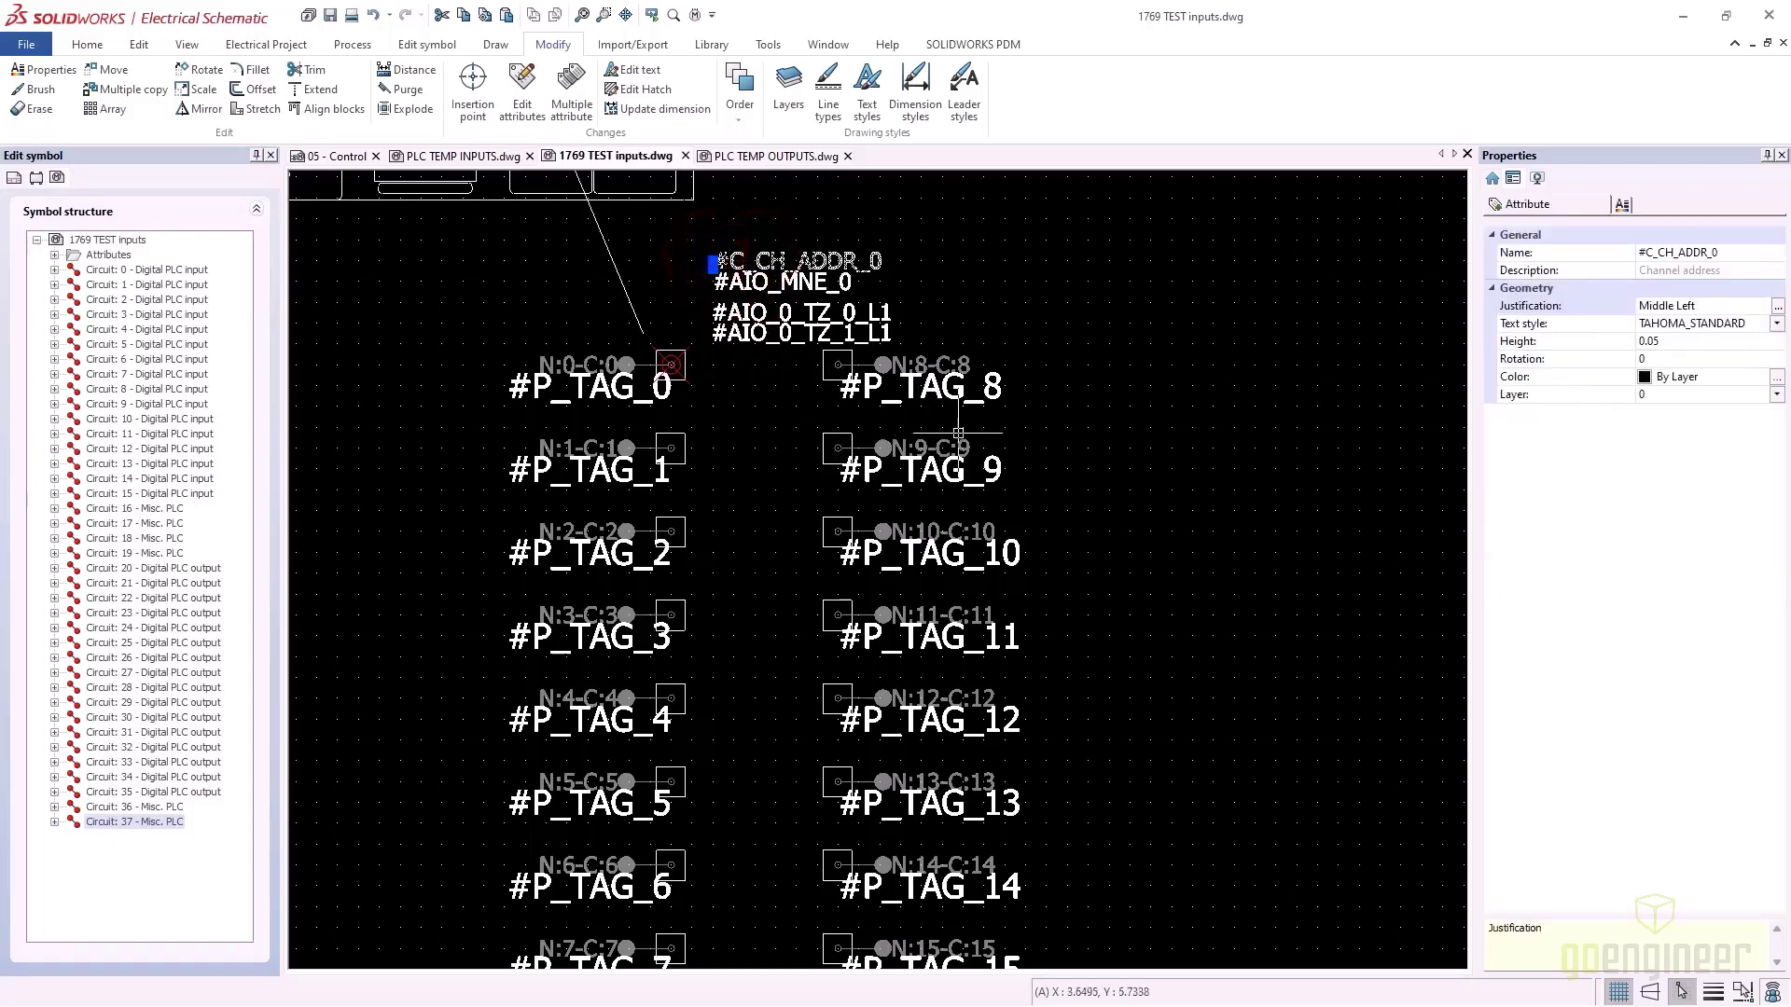
{"action": "scroll", "coordinate": [993, 506], "scroll_direction": "down", "scroll_amount": 5}
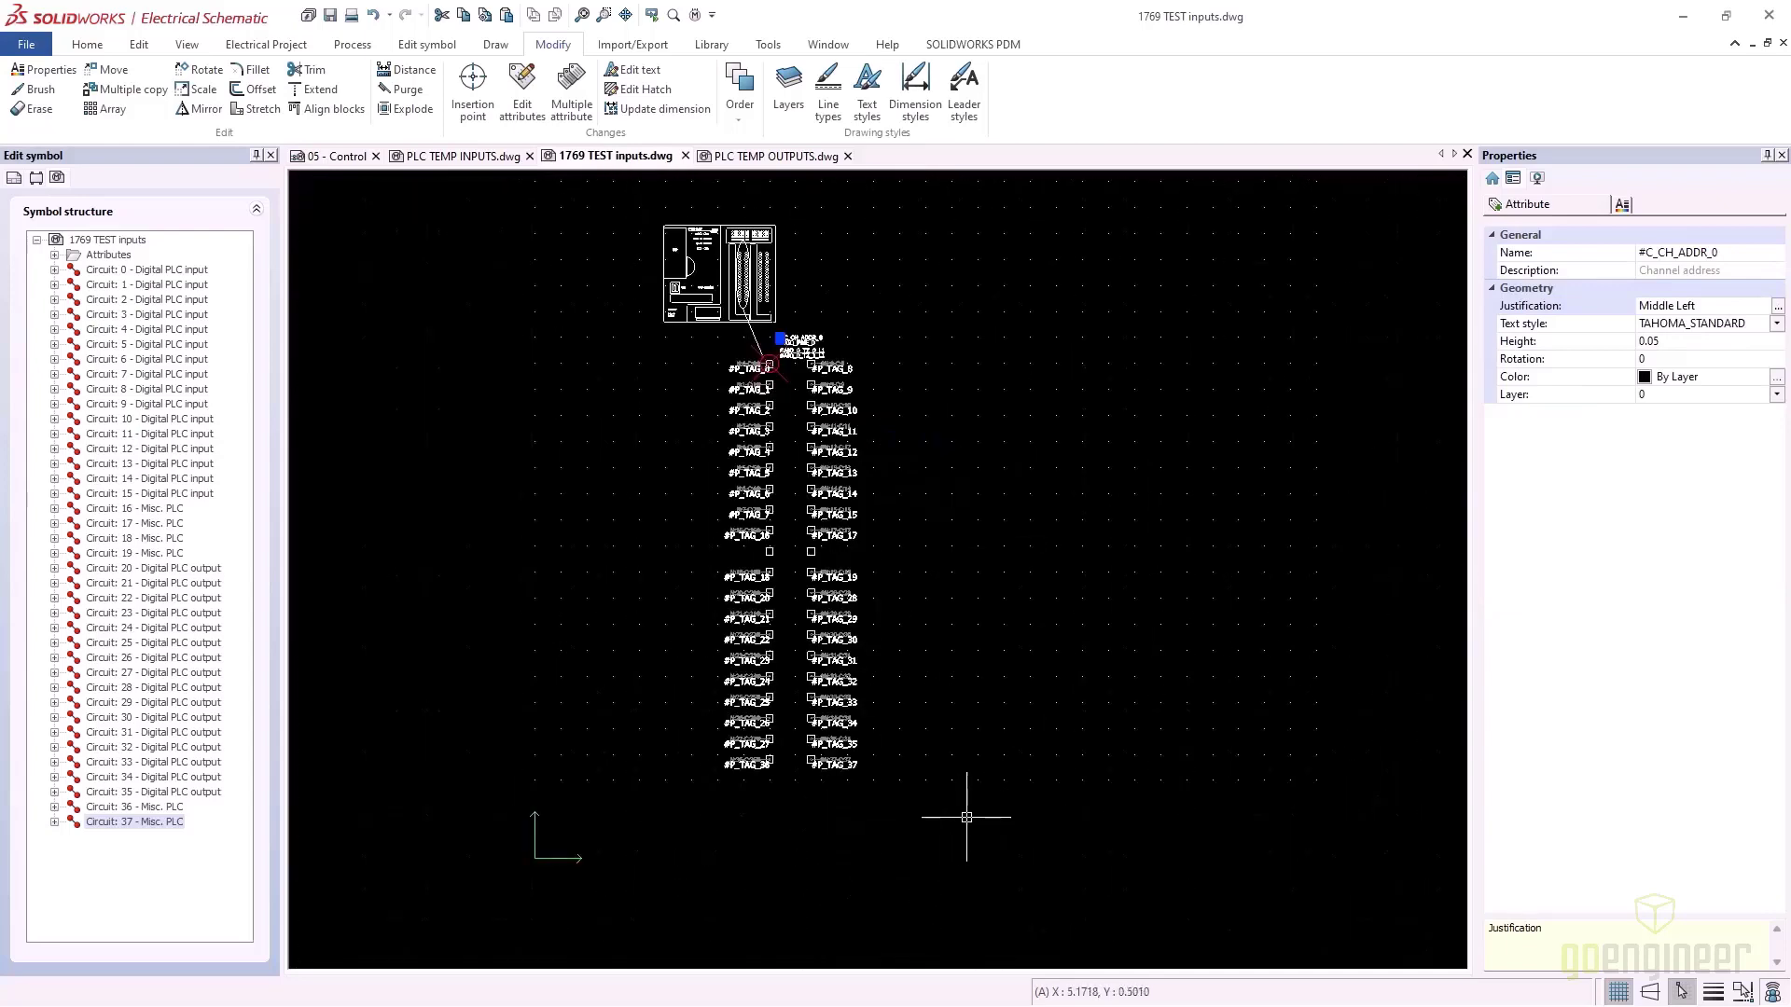
Shift the right column's connection points further to the right
{"action": "left_click", "coordinate": [800, 360]}
{"action": "scroll", "coordinate": [846, 563], "scroll_direction": "up", "scroll_amount": 4}
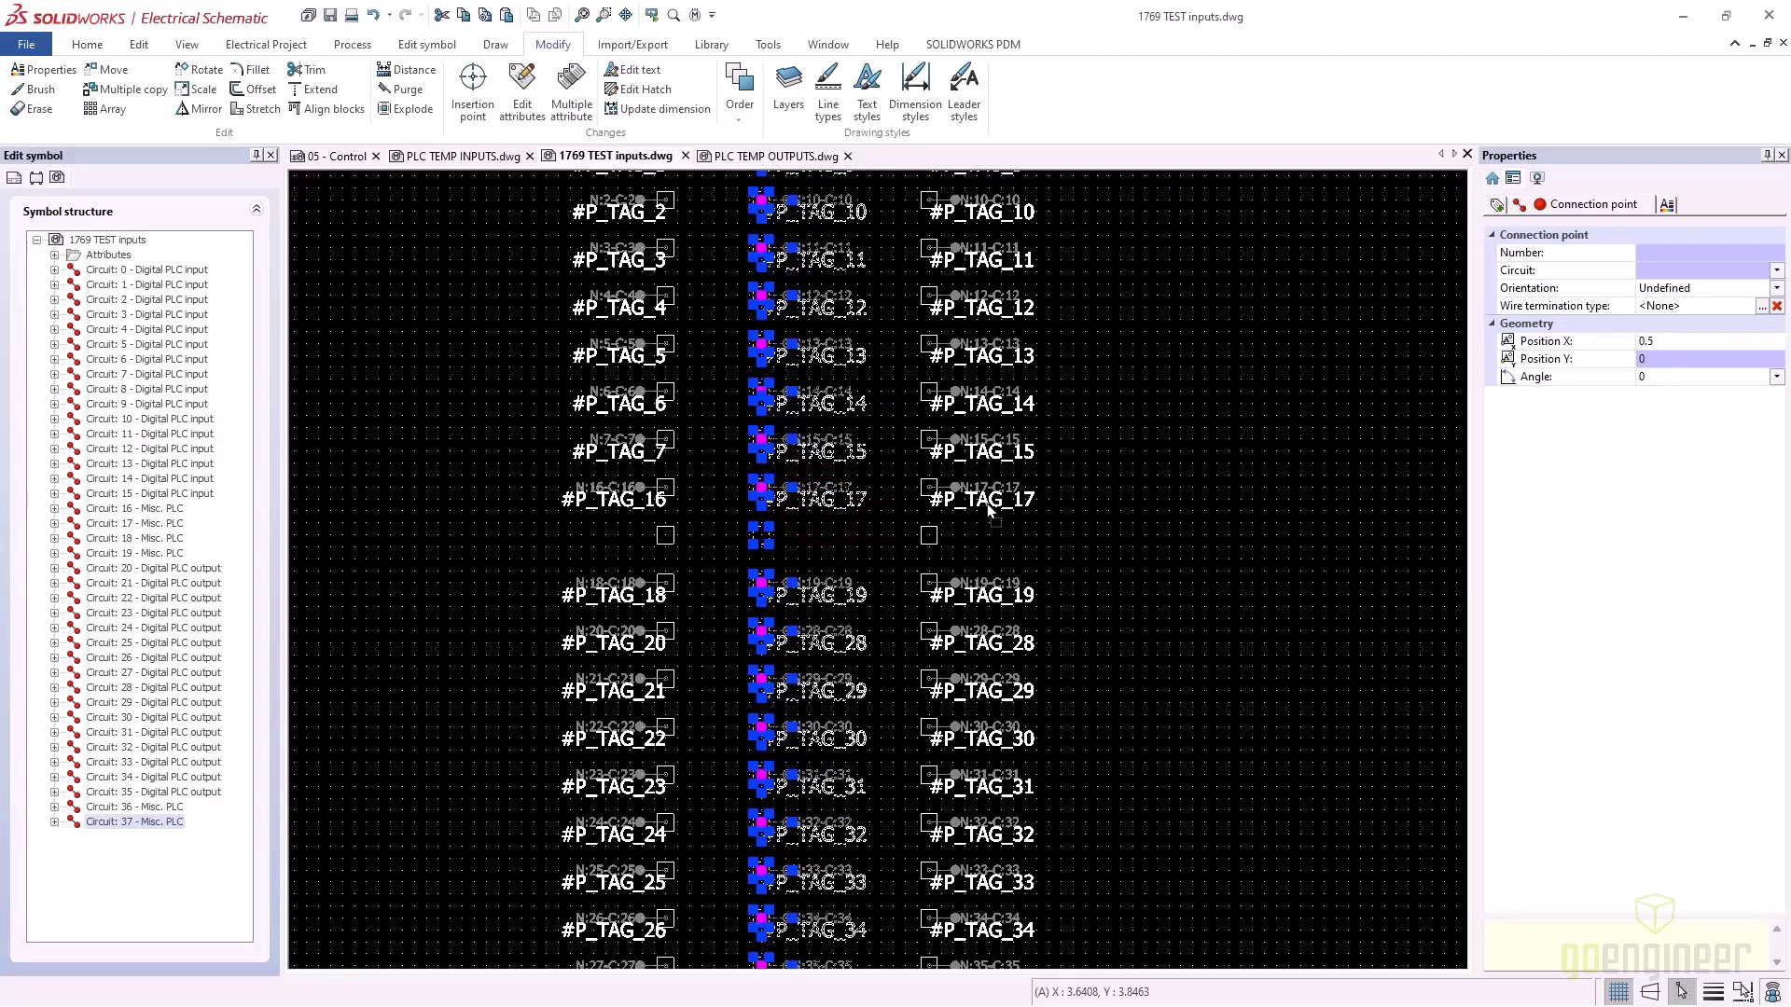
{"action": "left_click", "coordinate": [979, 508]}
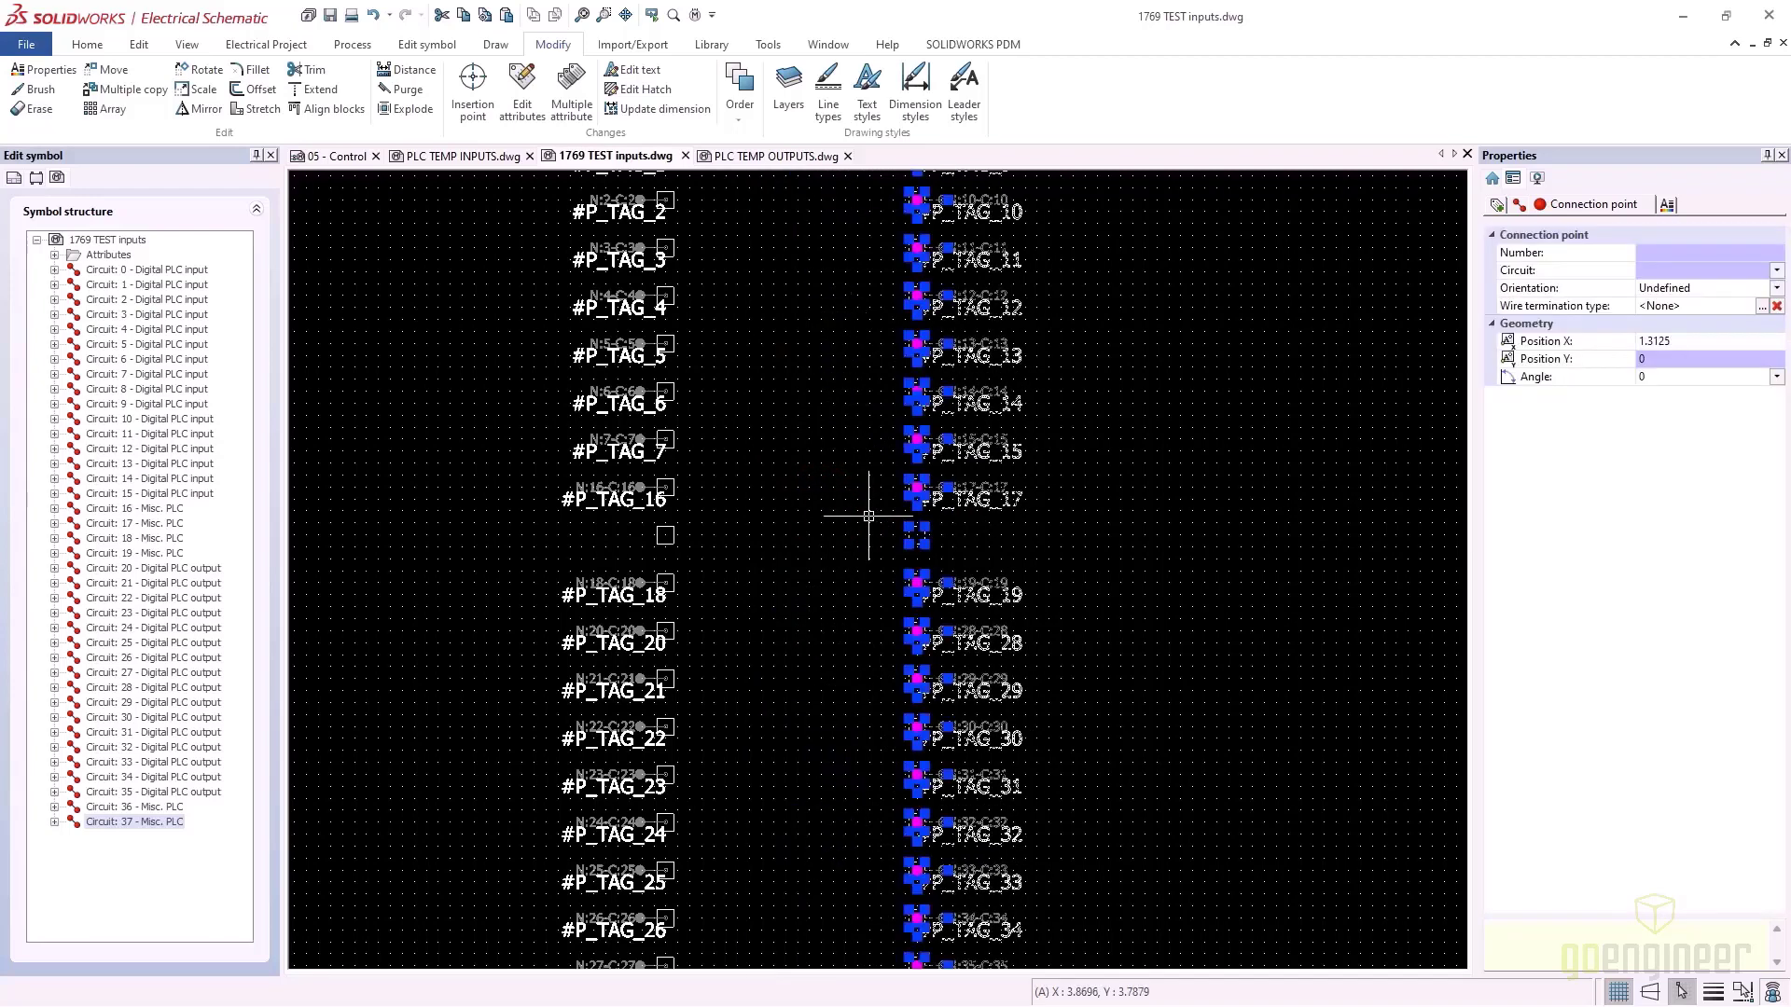
{"action": "scroll", "coordinate": [771, 449], "scroll_direction": "down", "scroll_amount": 3}
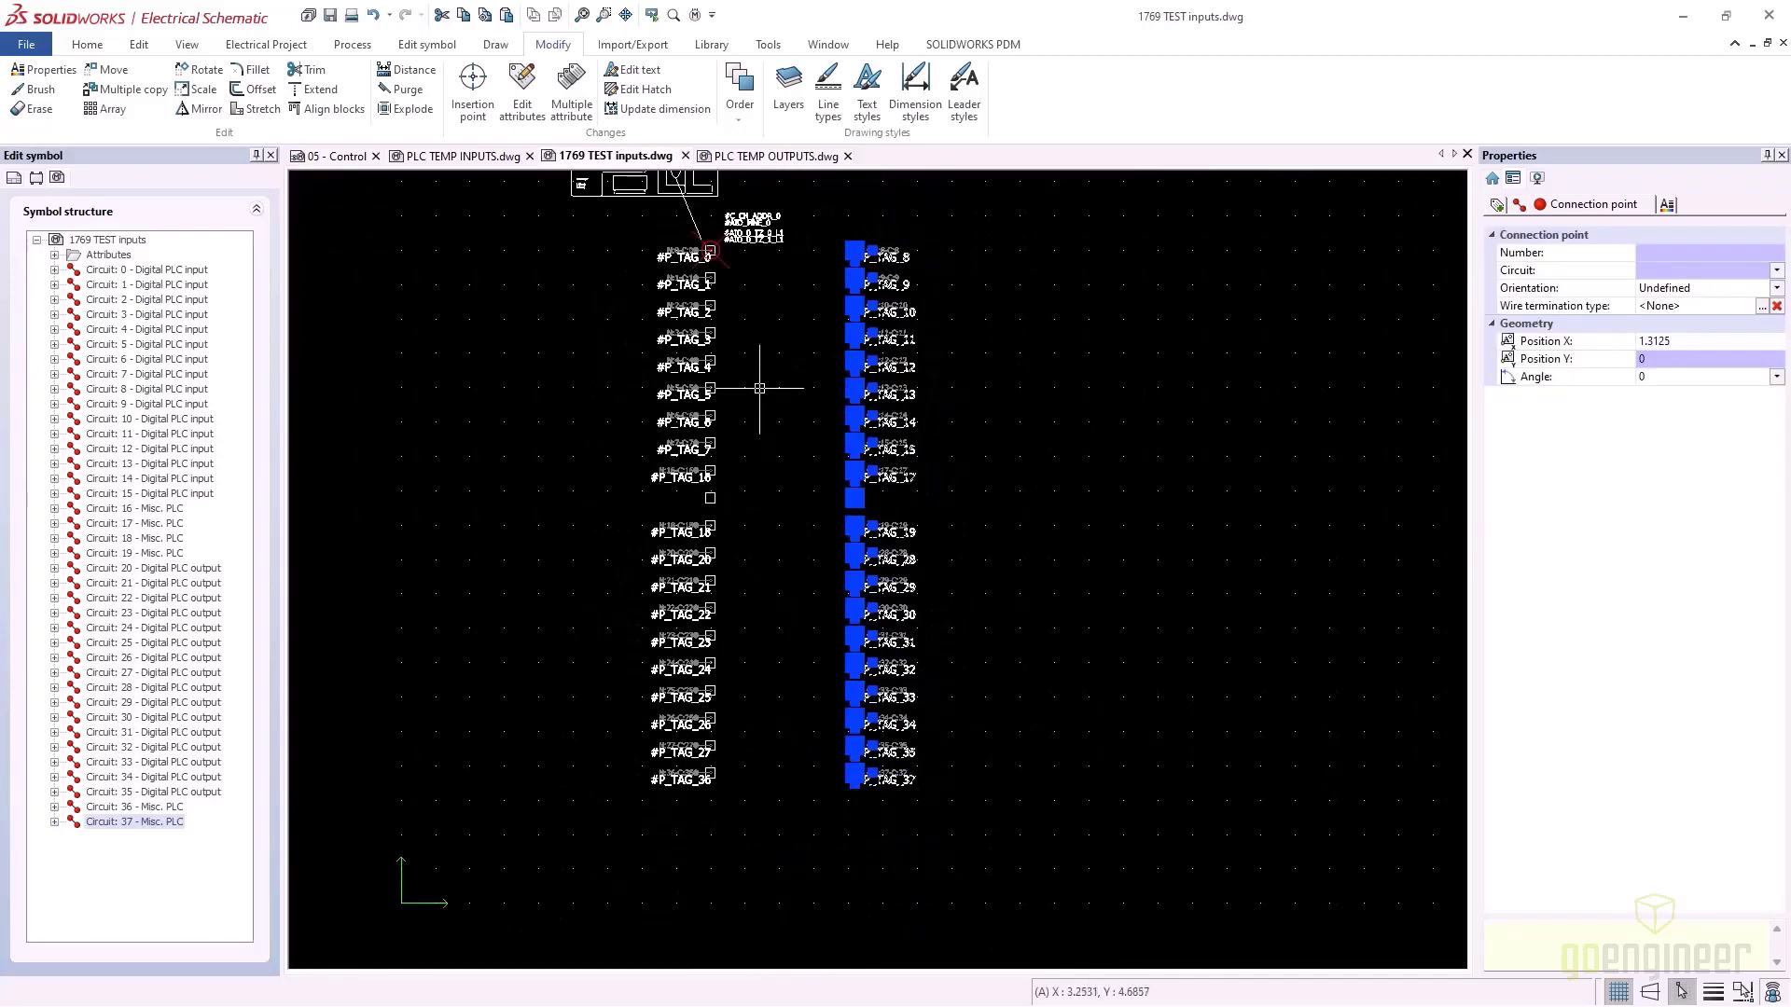
{"action": "scroll", "coordinate": [772, 382], "scroll_direction": "up", "scroll_amount": 3}
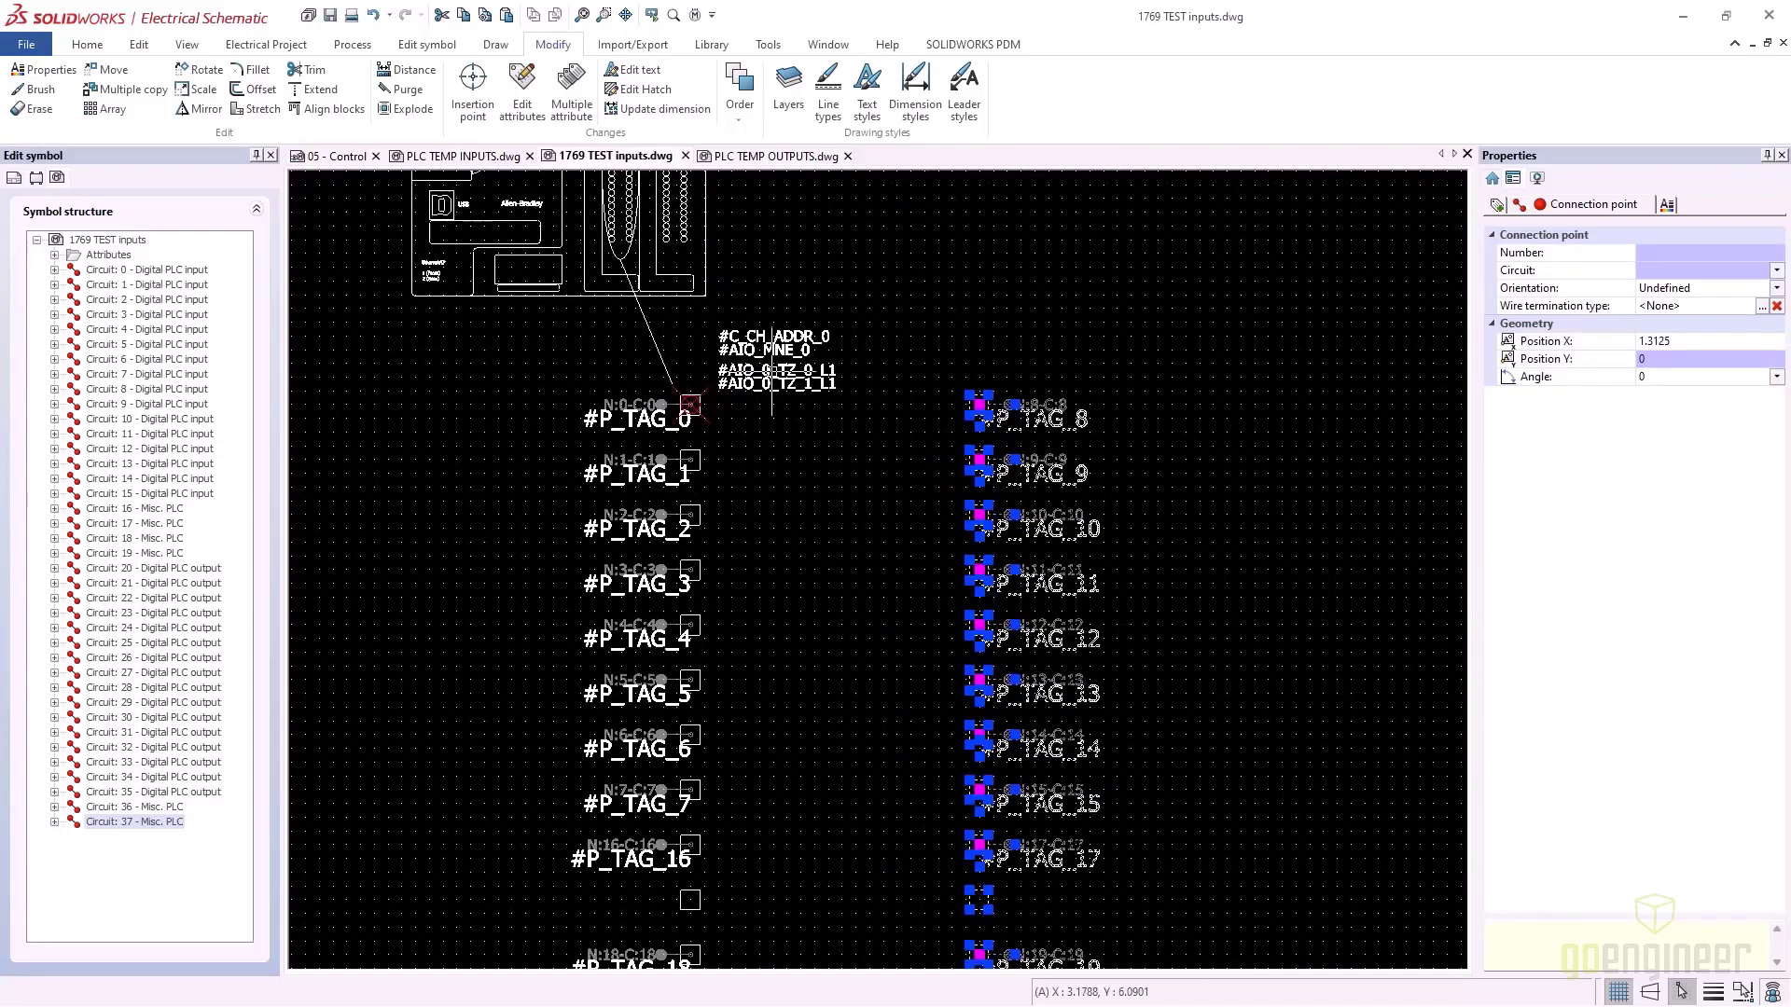
{"action": "left_click", "coordinate": [844, 403]}
Move the four pasted attribute texts down toward the first input
{"action": "left_click", "coordinate": [720, 310]}
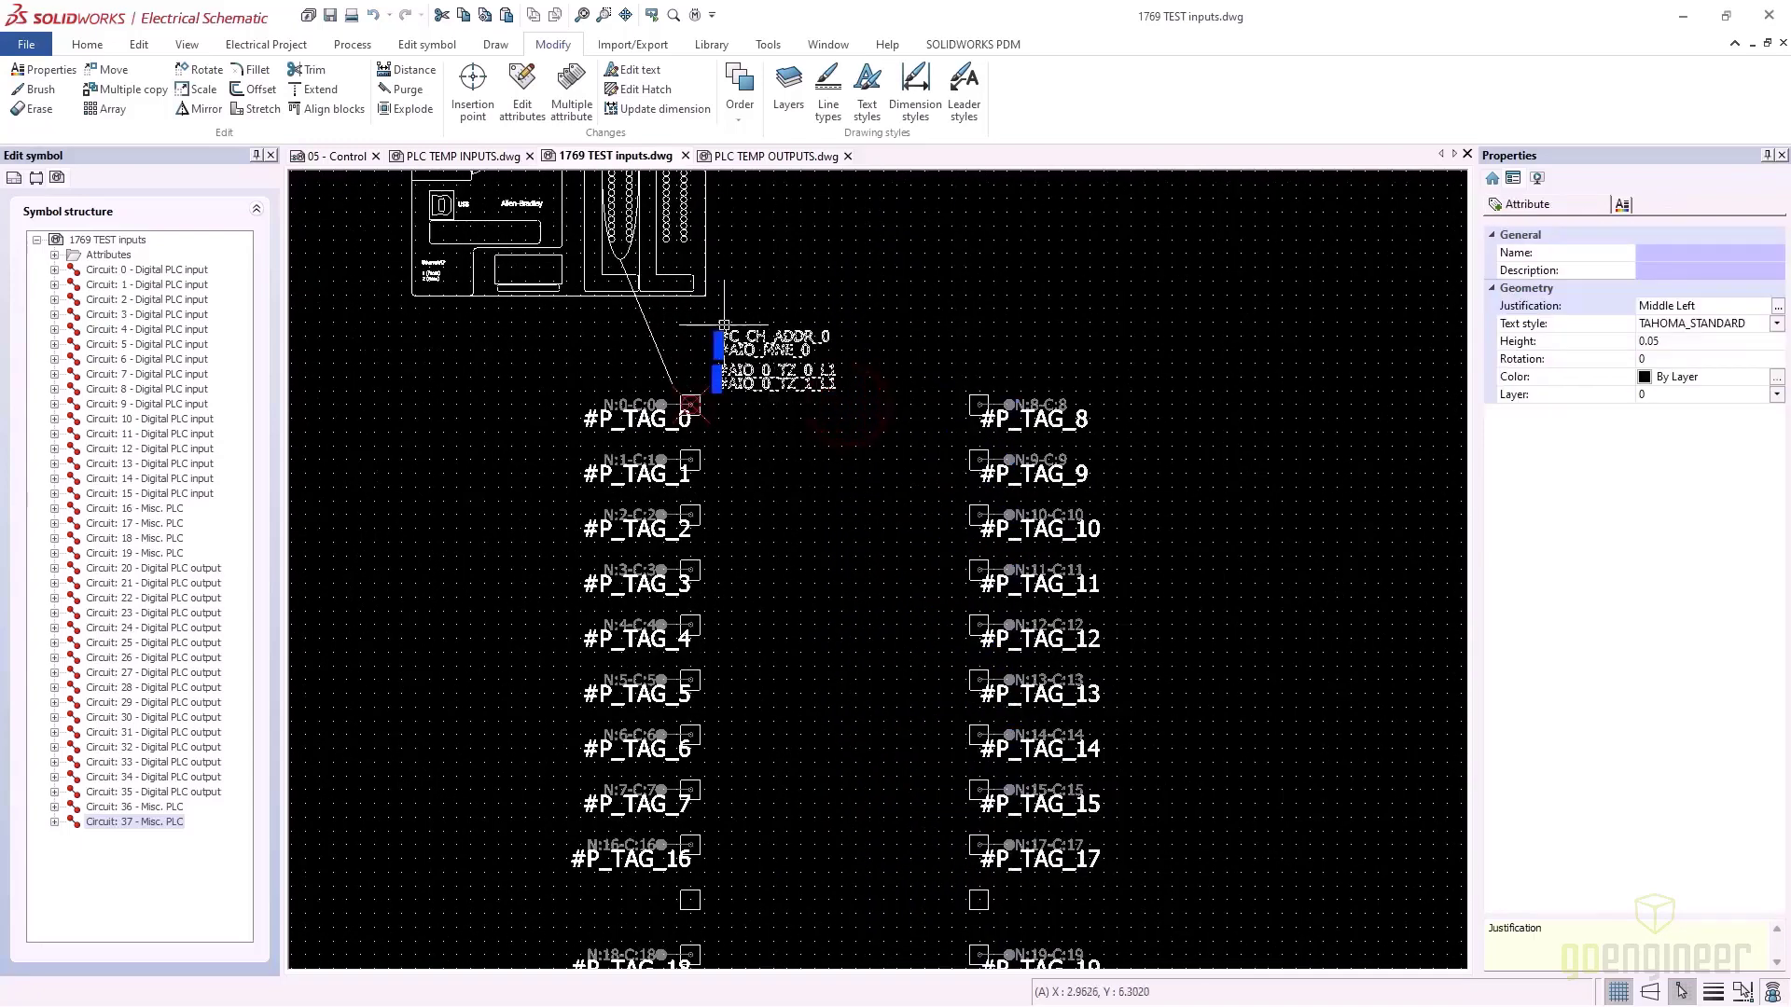
{"action": "left_click_drag", "start_coordinate": [753, 348], "coordinate": [763, 396]}
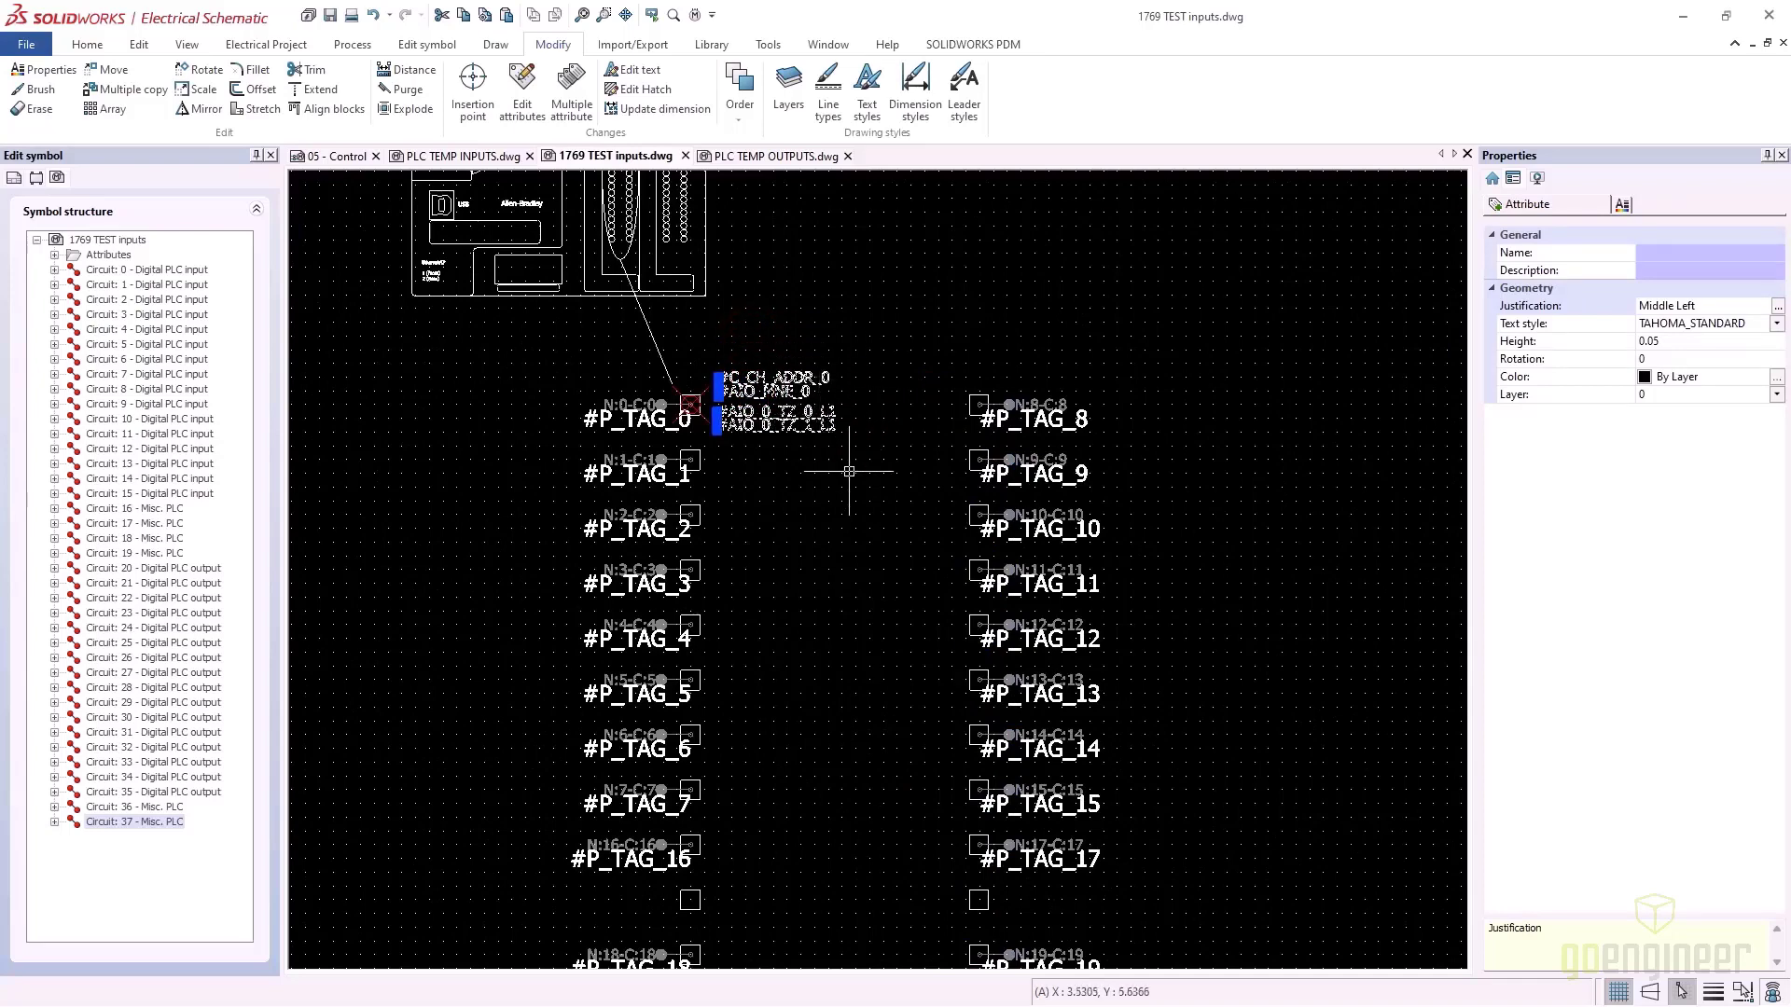
{"action": "scroll", "coordinate": [822, 515], "scroll_direction": "down", "scroll_amount": 2}
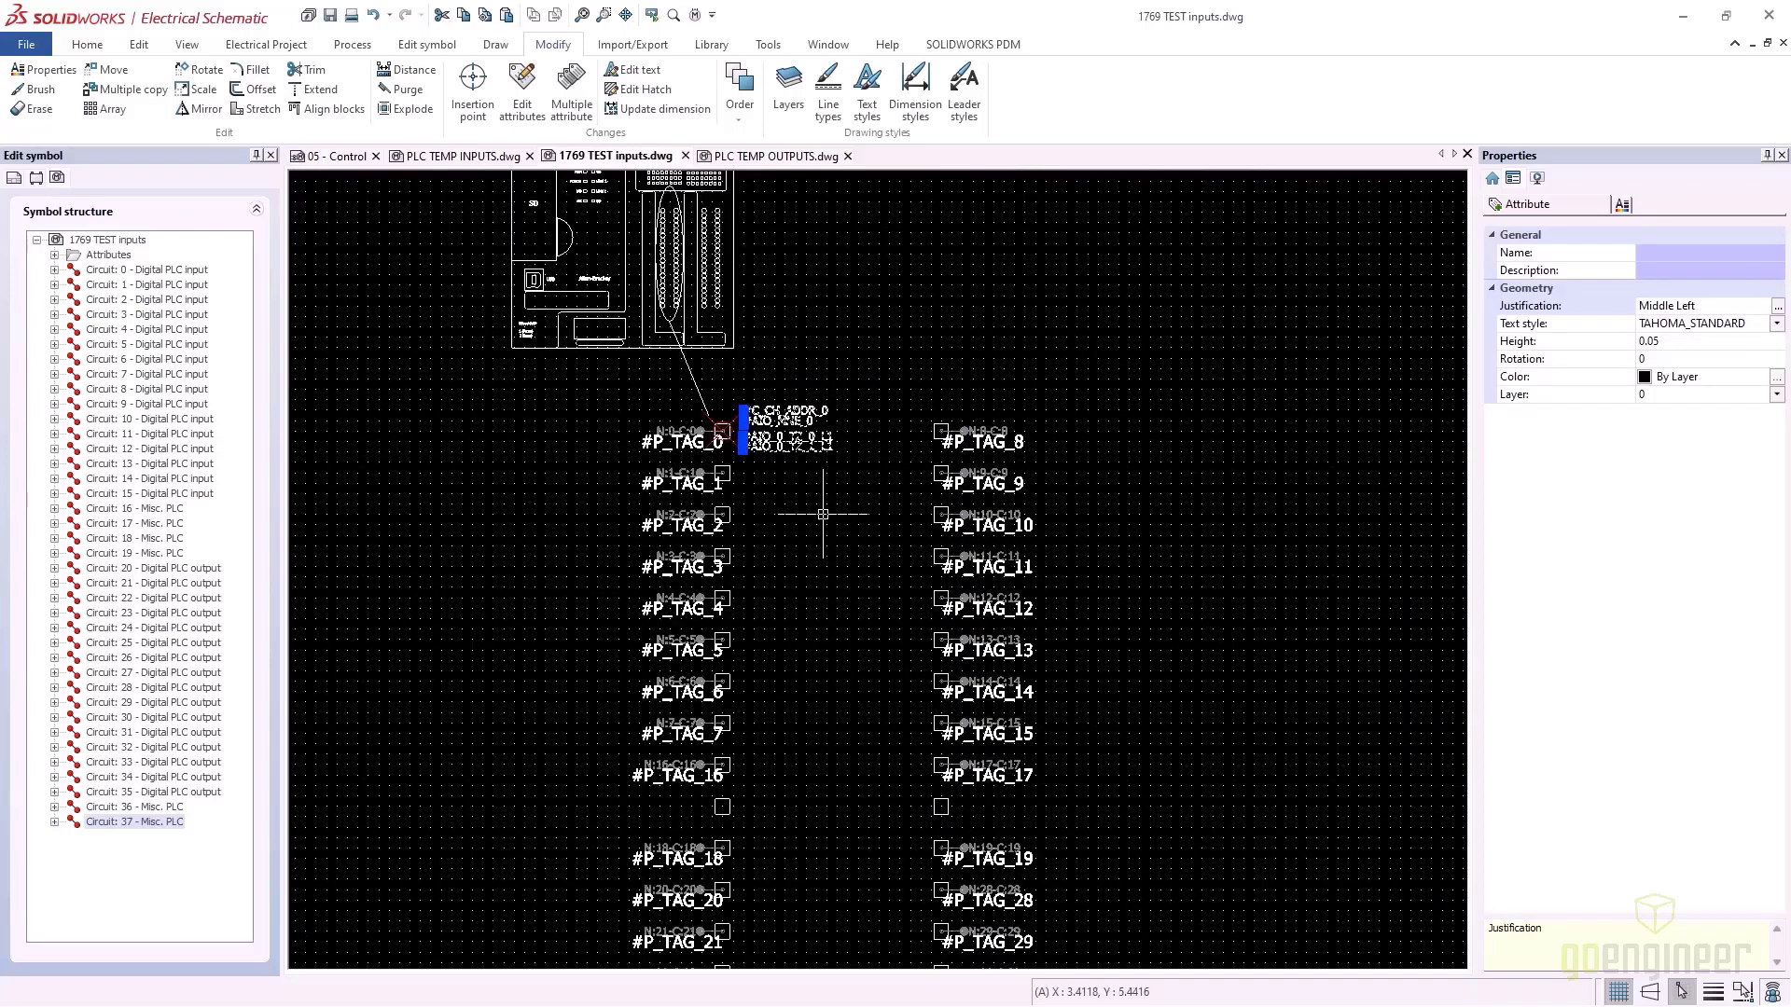
{"action": "left_click", "coordinate": [823, 514]}
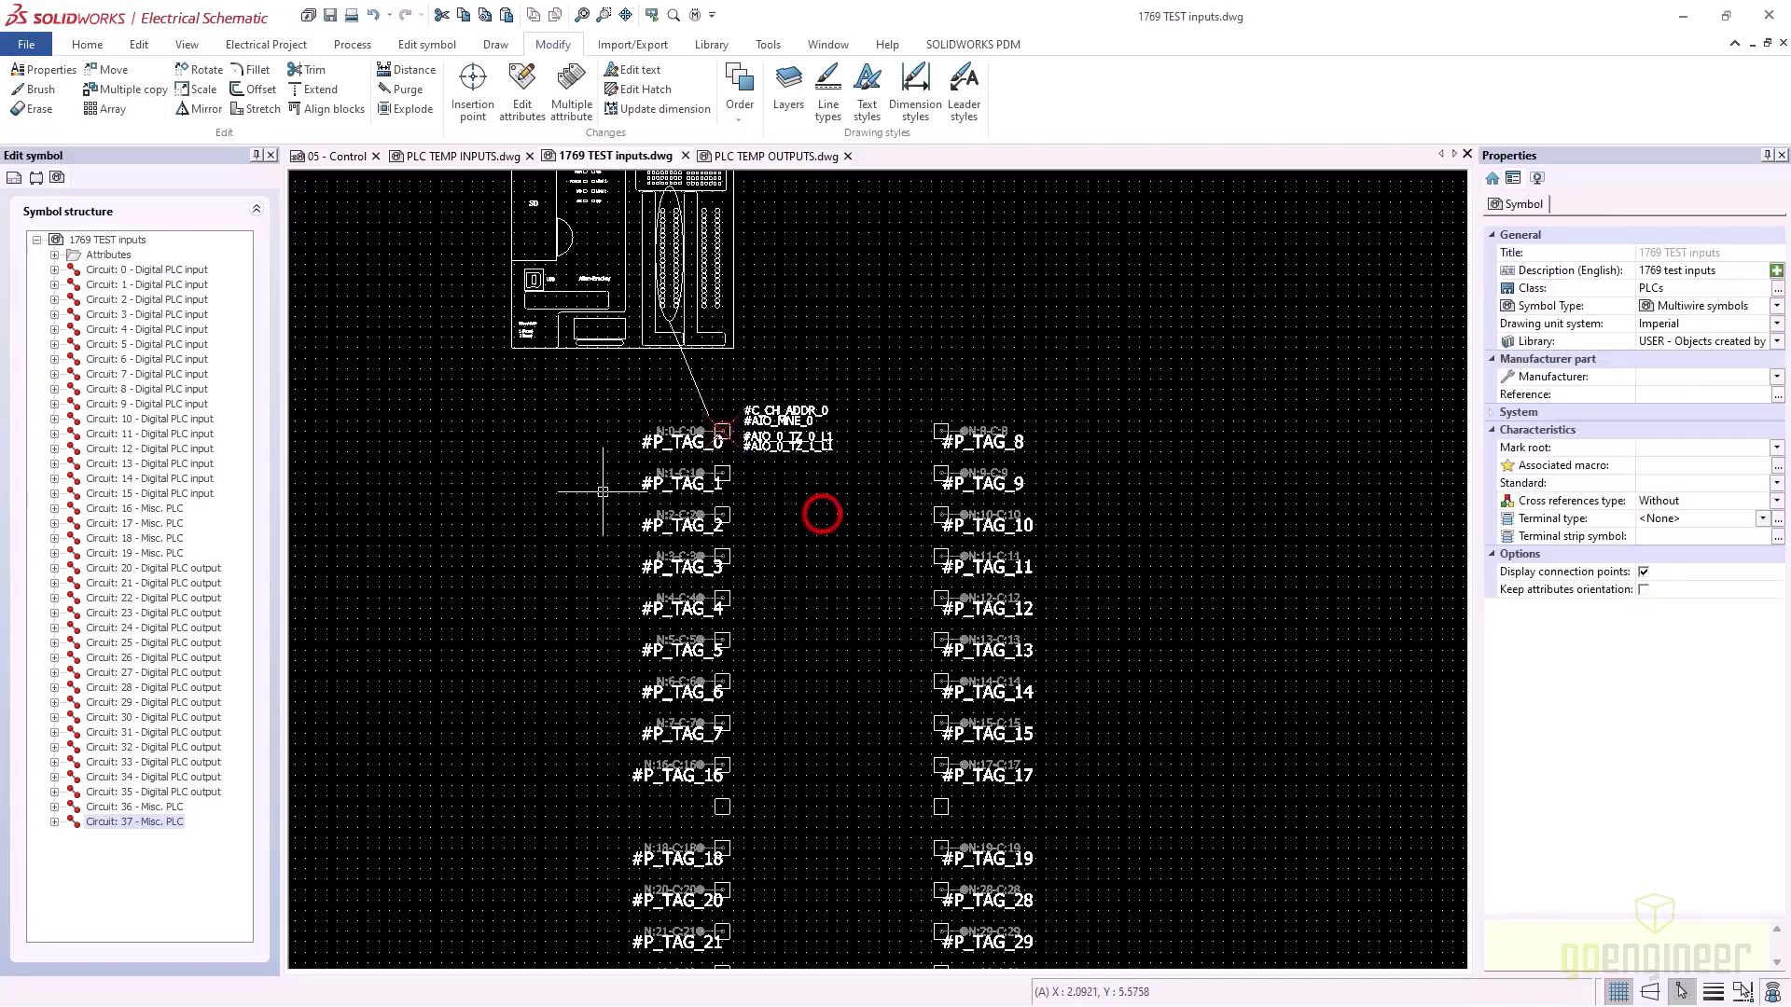
Save, then move the two #AIO_0_TZ attributes to the left of #P_TAG_0
{"action": "left_click", "coordinate": [328, 19]}
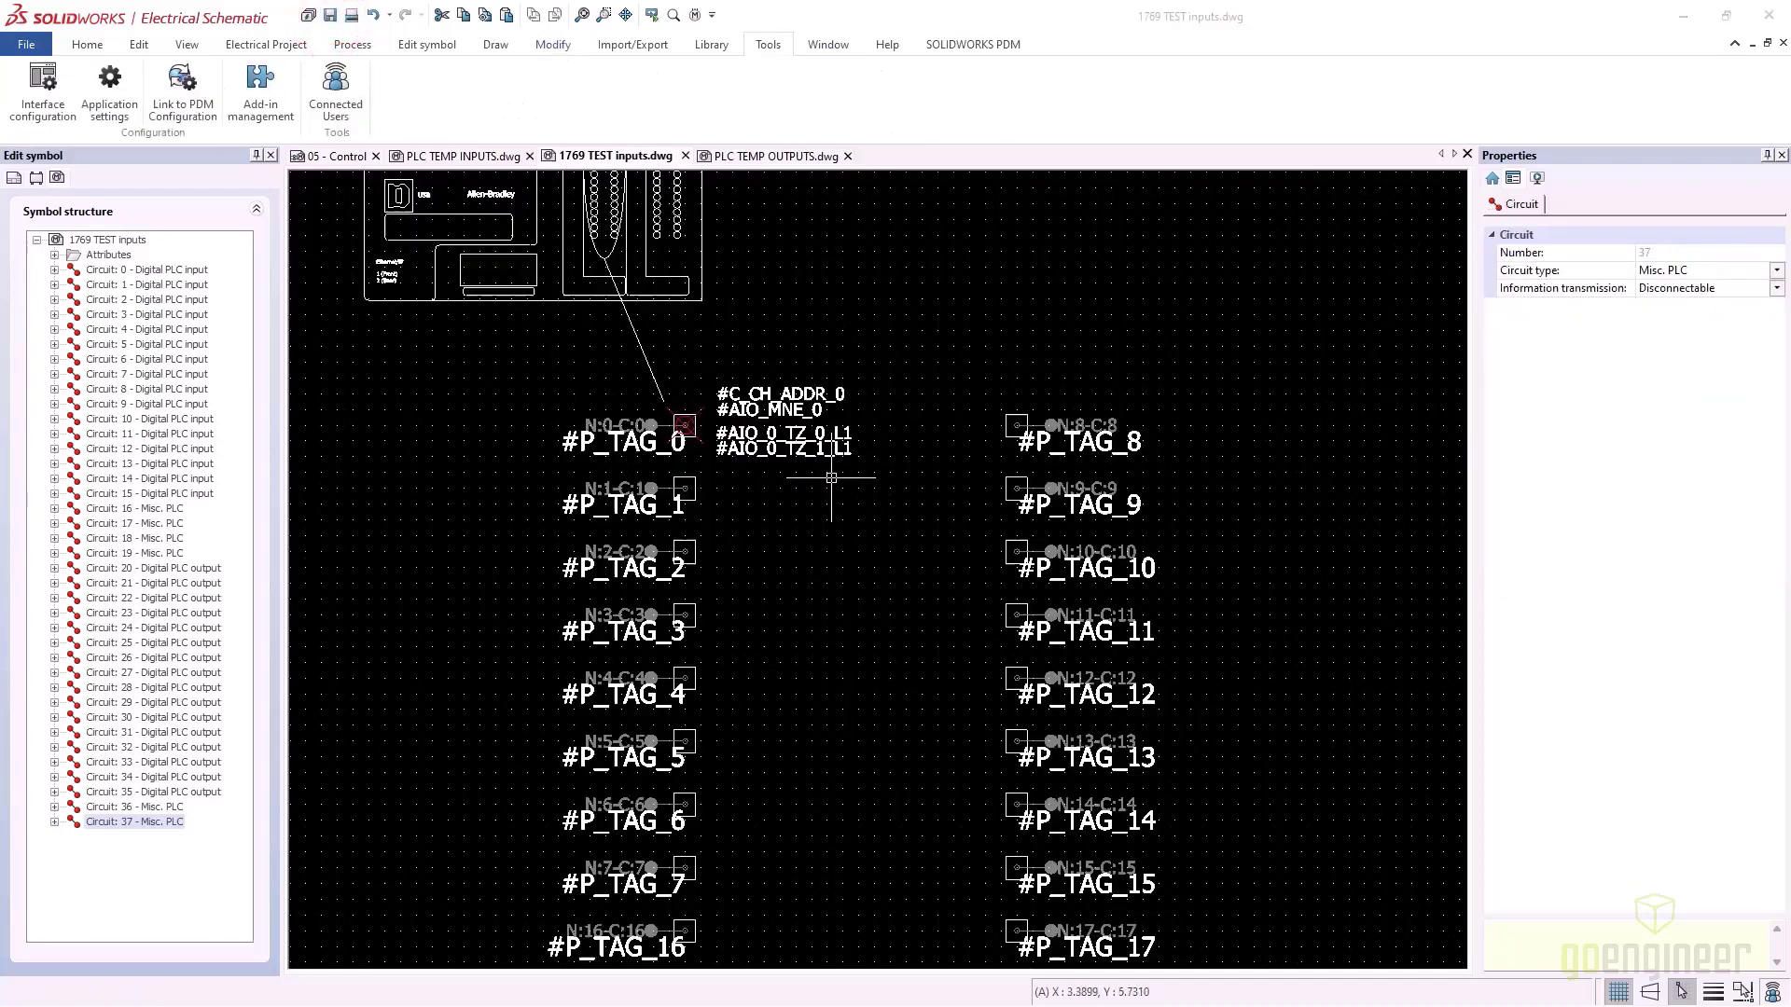
{"action": "left_click", "coordinate": [832, 472]}
{"action": "left_click", "coordinate": [735, 434]}
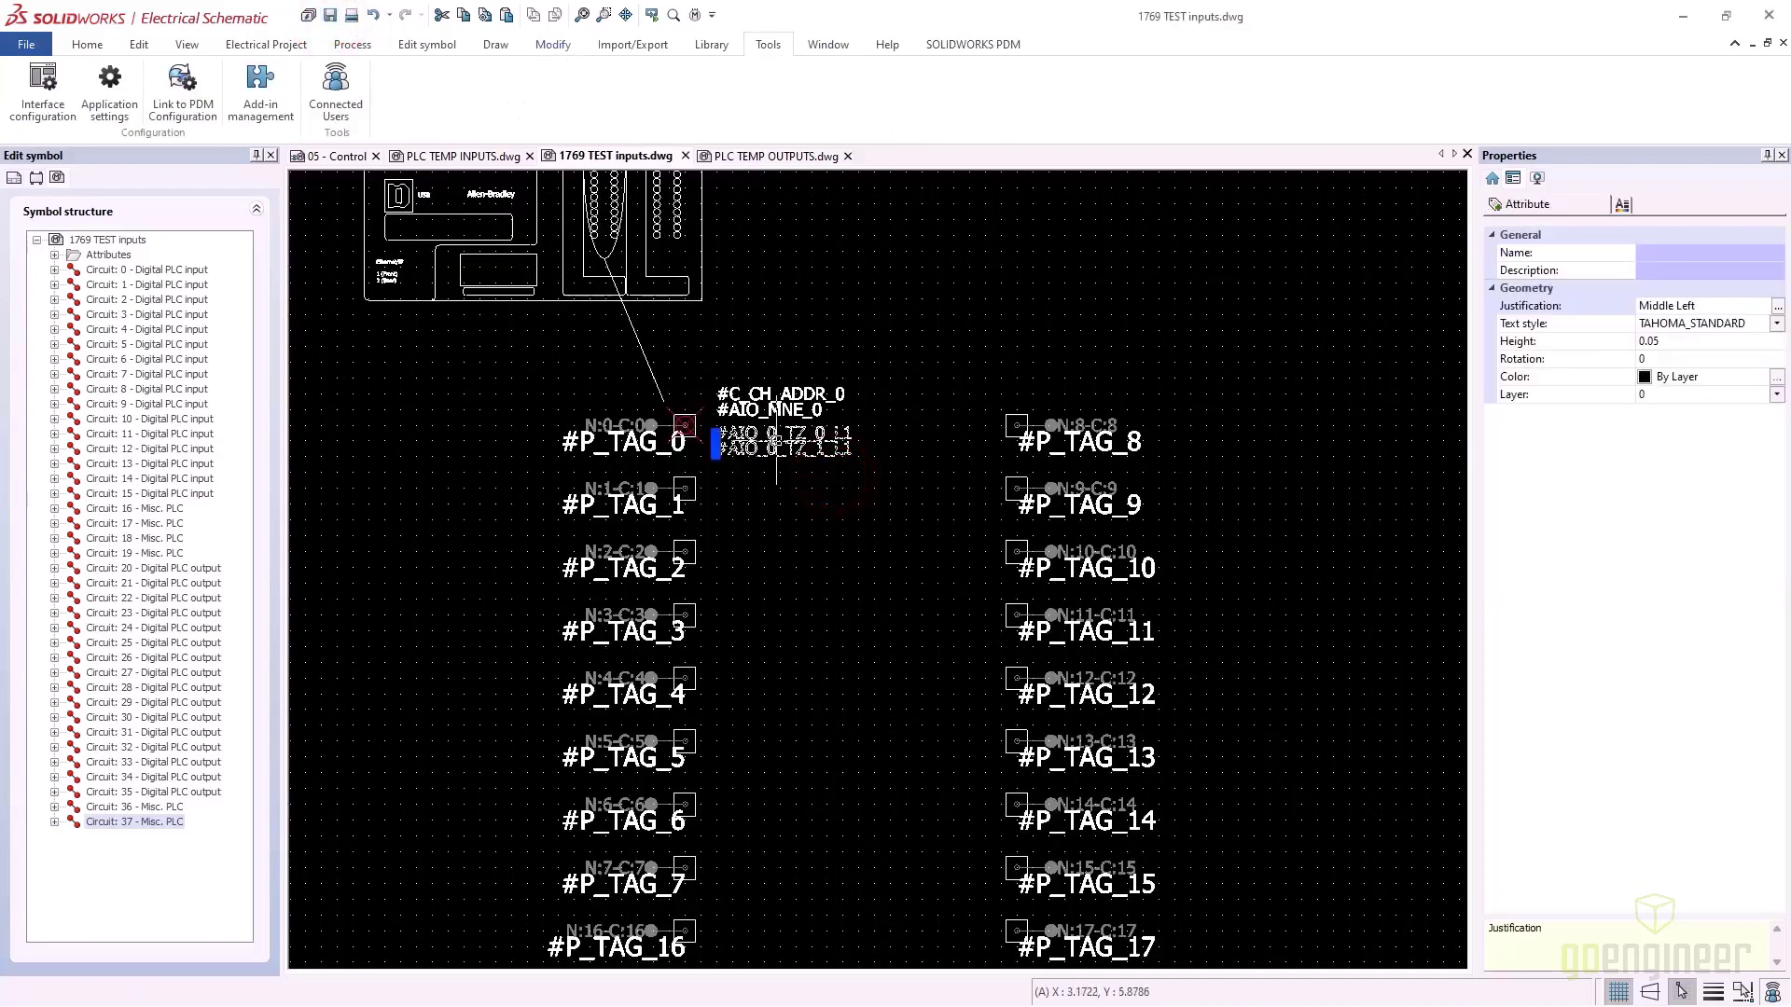
{"action": "left_click_drag", "start_coordinate": [774, 441], "coordinate": [511, 417]}
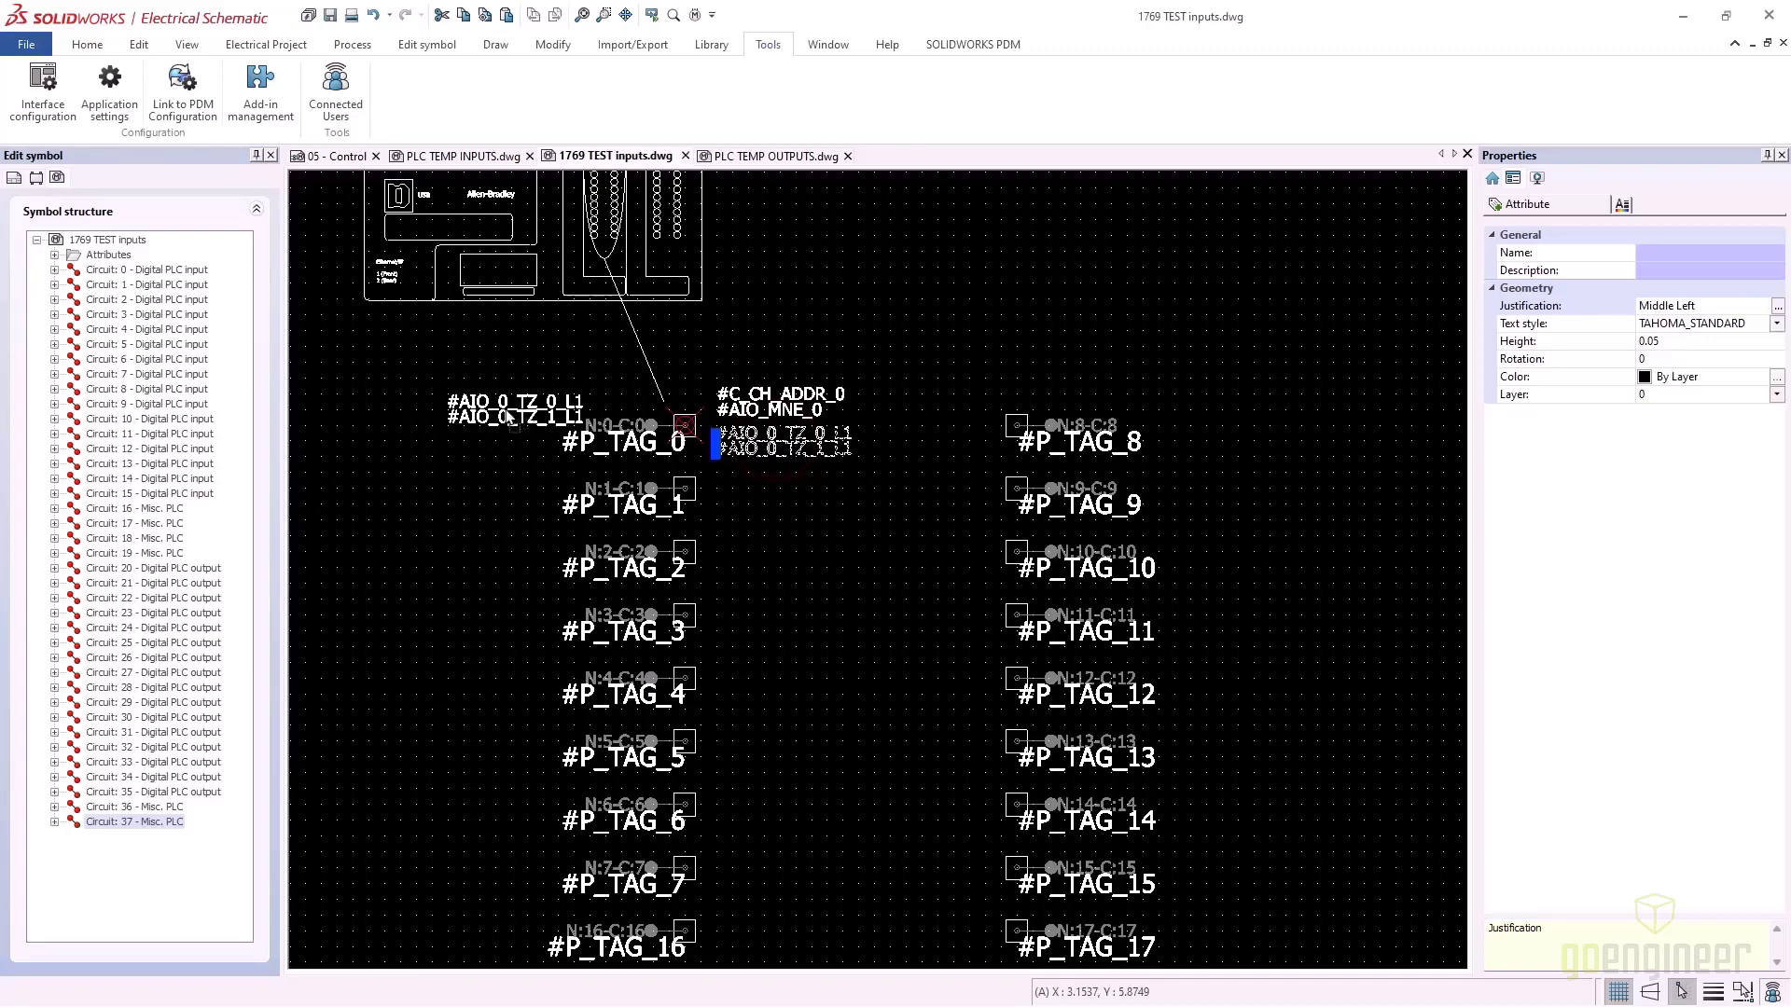
{"action": "left_click", "coordinate": [511, 418]}
Place #C_CH_ADDR_0 and #AIO_MNE_0 beside the #P_TAG_0 connection box
{"action": "scroll", "coordinate": [558, 429], "scroll_direction": "up", "scroll_amount": 4}
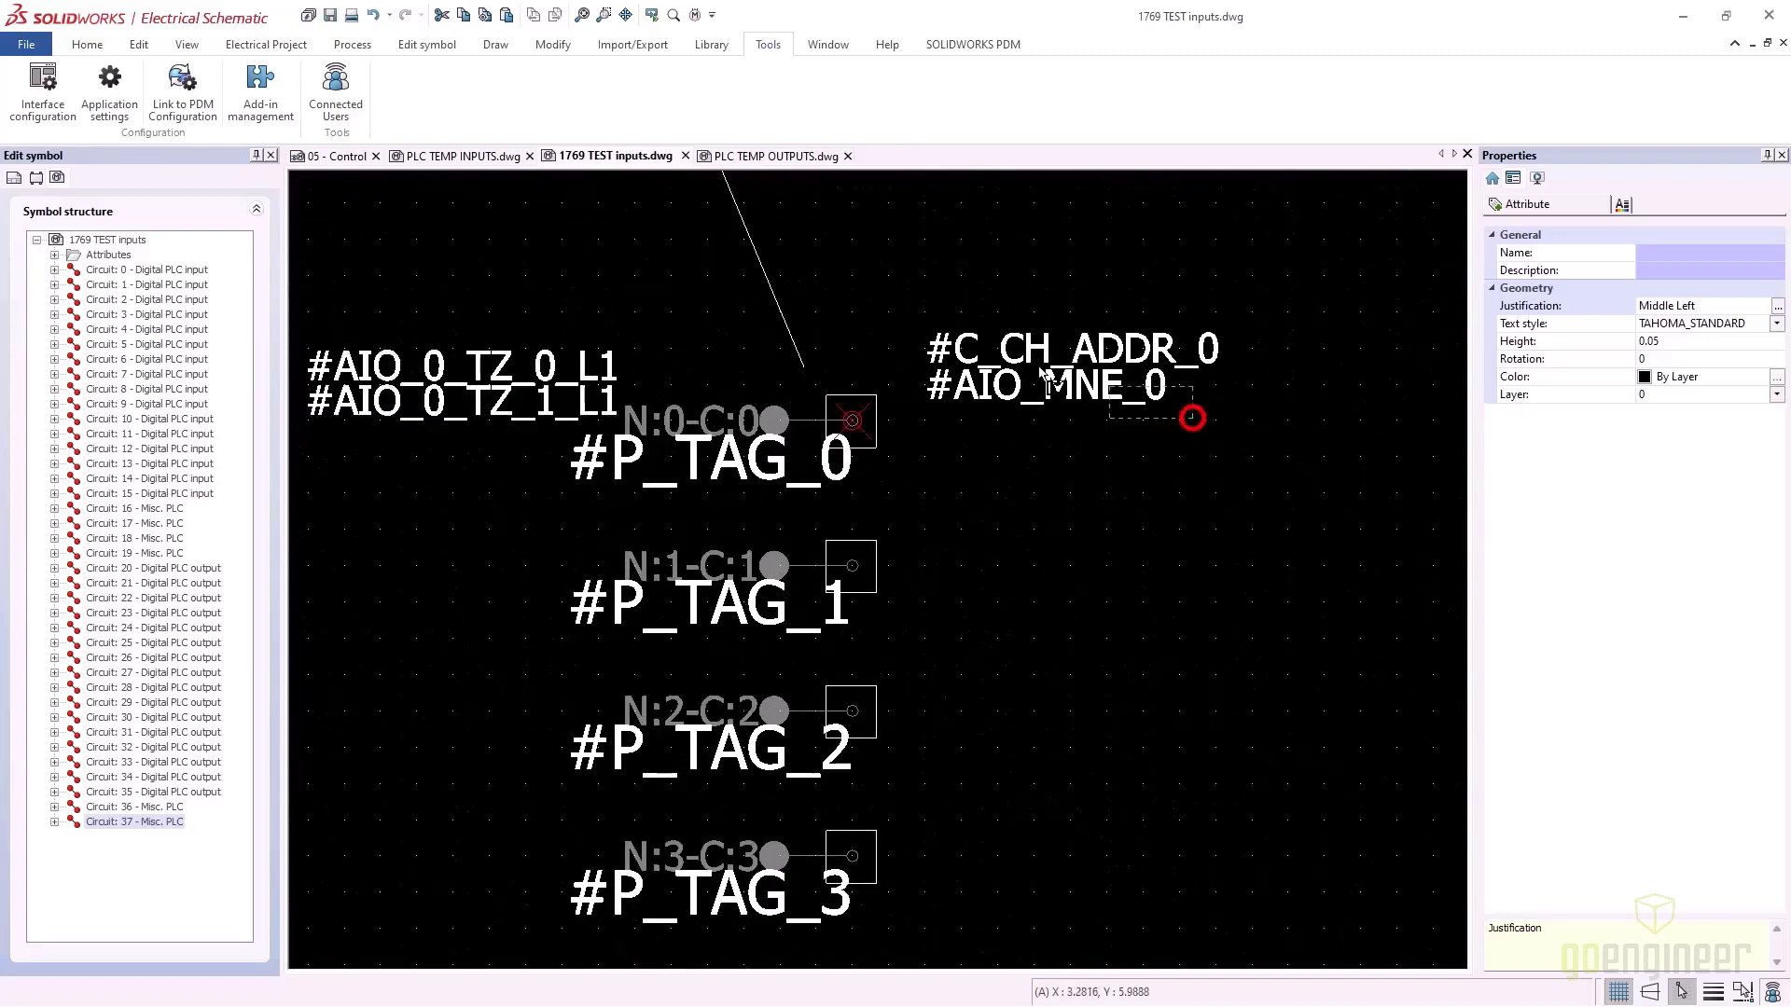
{"action": "left_click", "coordinate": [972, 347]}
{"action": "left_click_drag", "start_coordinate": [1003, 352], "coordinate": [985, 408]}
{"action": "left_click", "coordinate": [938, 466]}
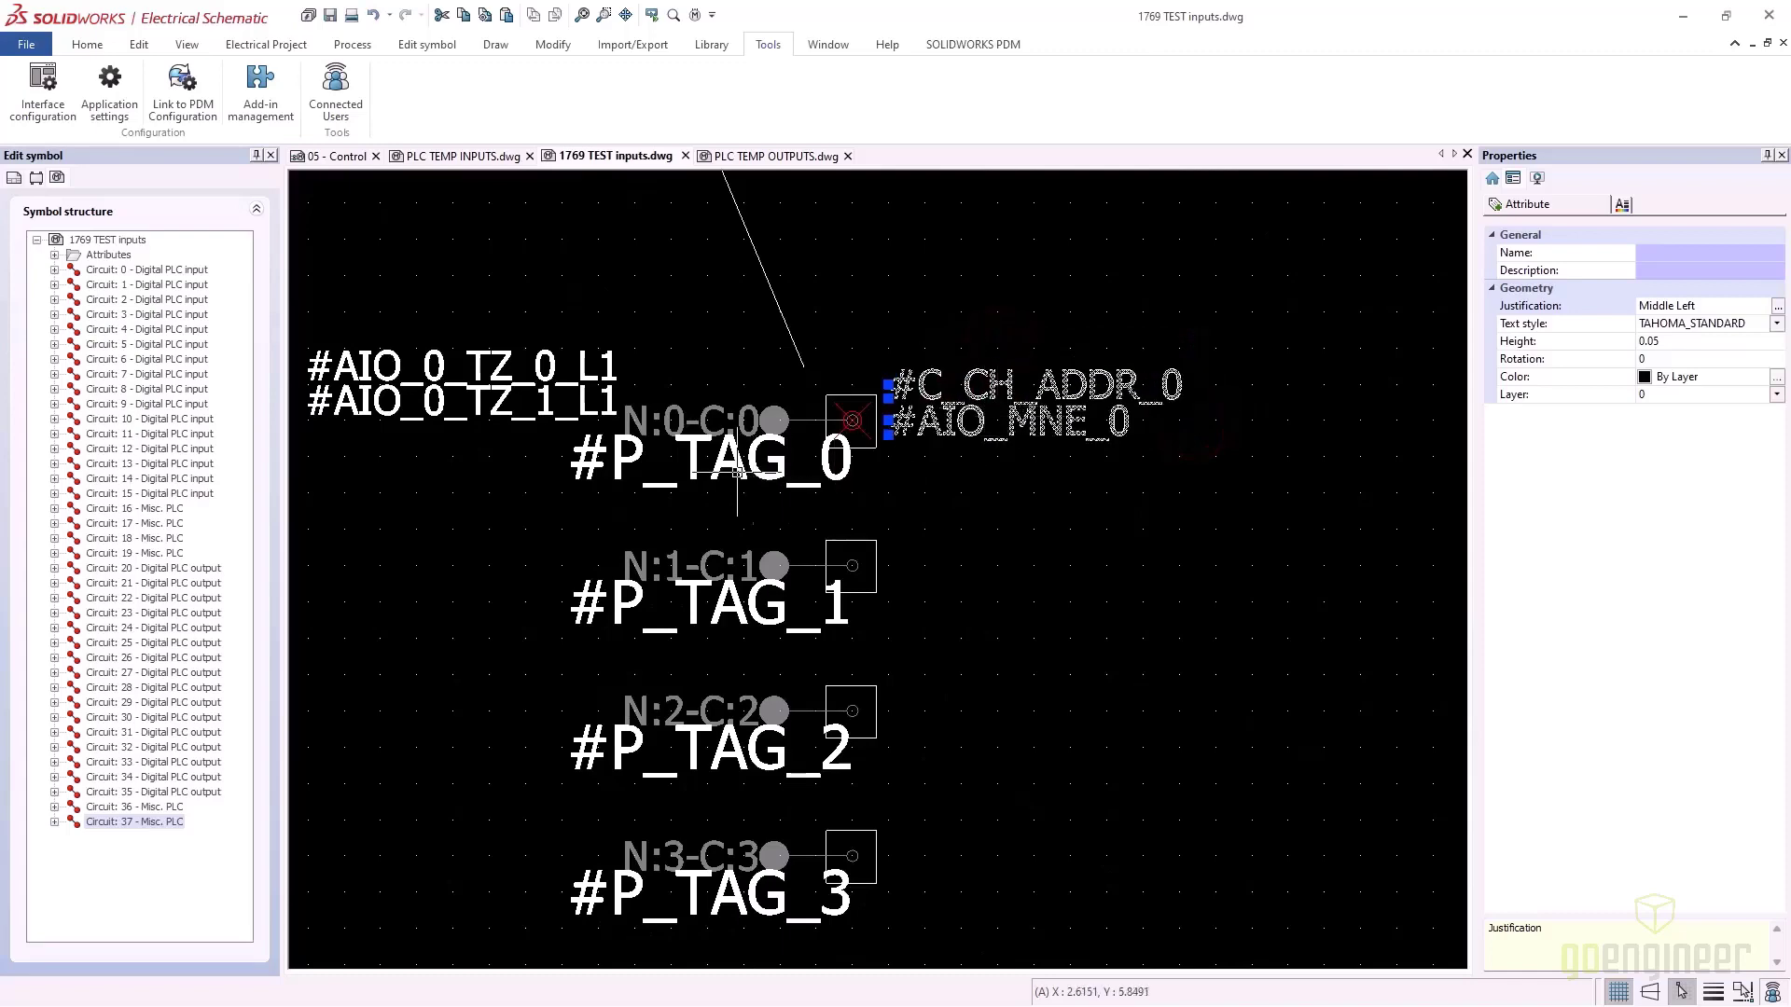
{"action": "scroll", "coordinate": [839, 471], "scroll_direction": "down", "scroll_amount": 5}
Set the height of all tag attribute texts to 0.05
{"action": "left_click", "coordinate": [766, 774]}
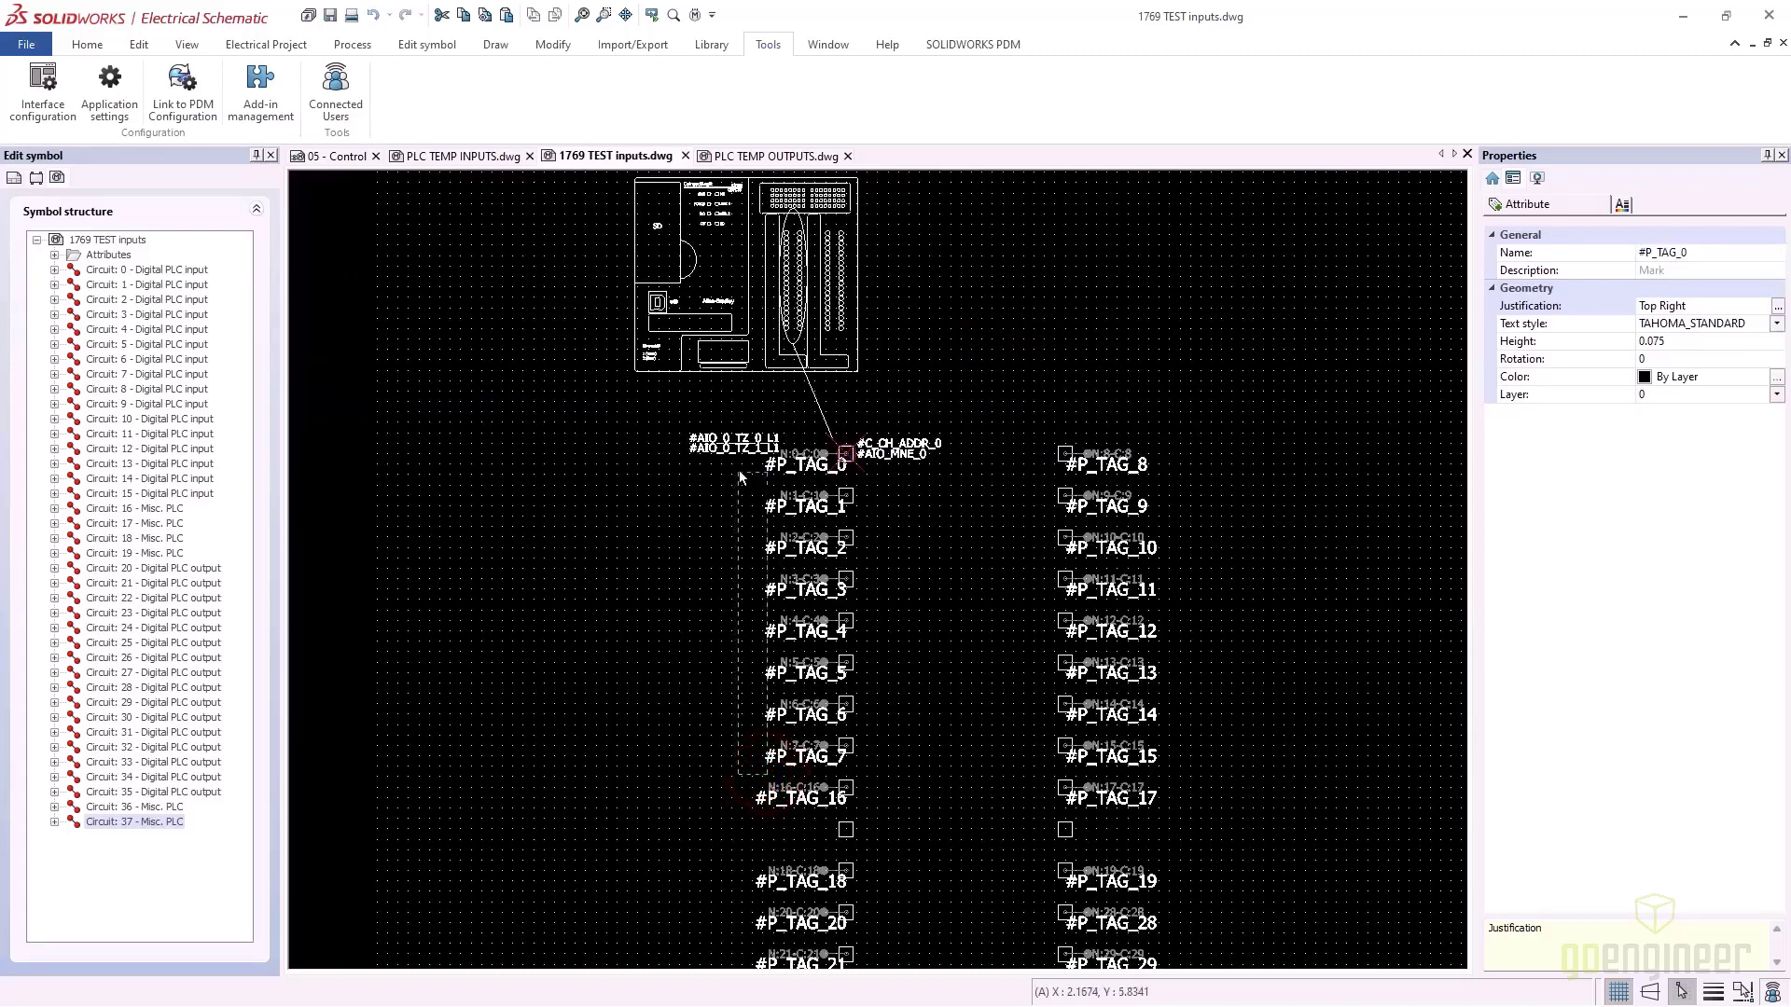
{"action": "left_click", "coordinate": [744, 466]}
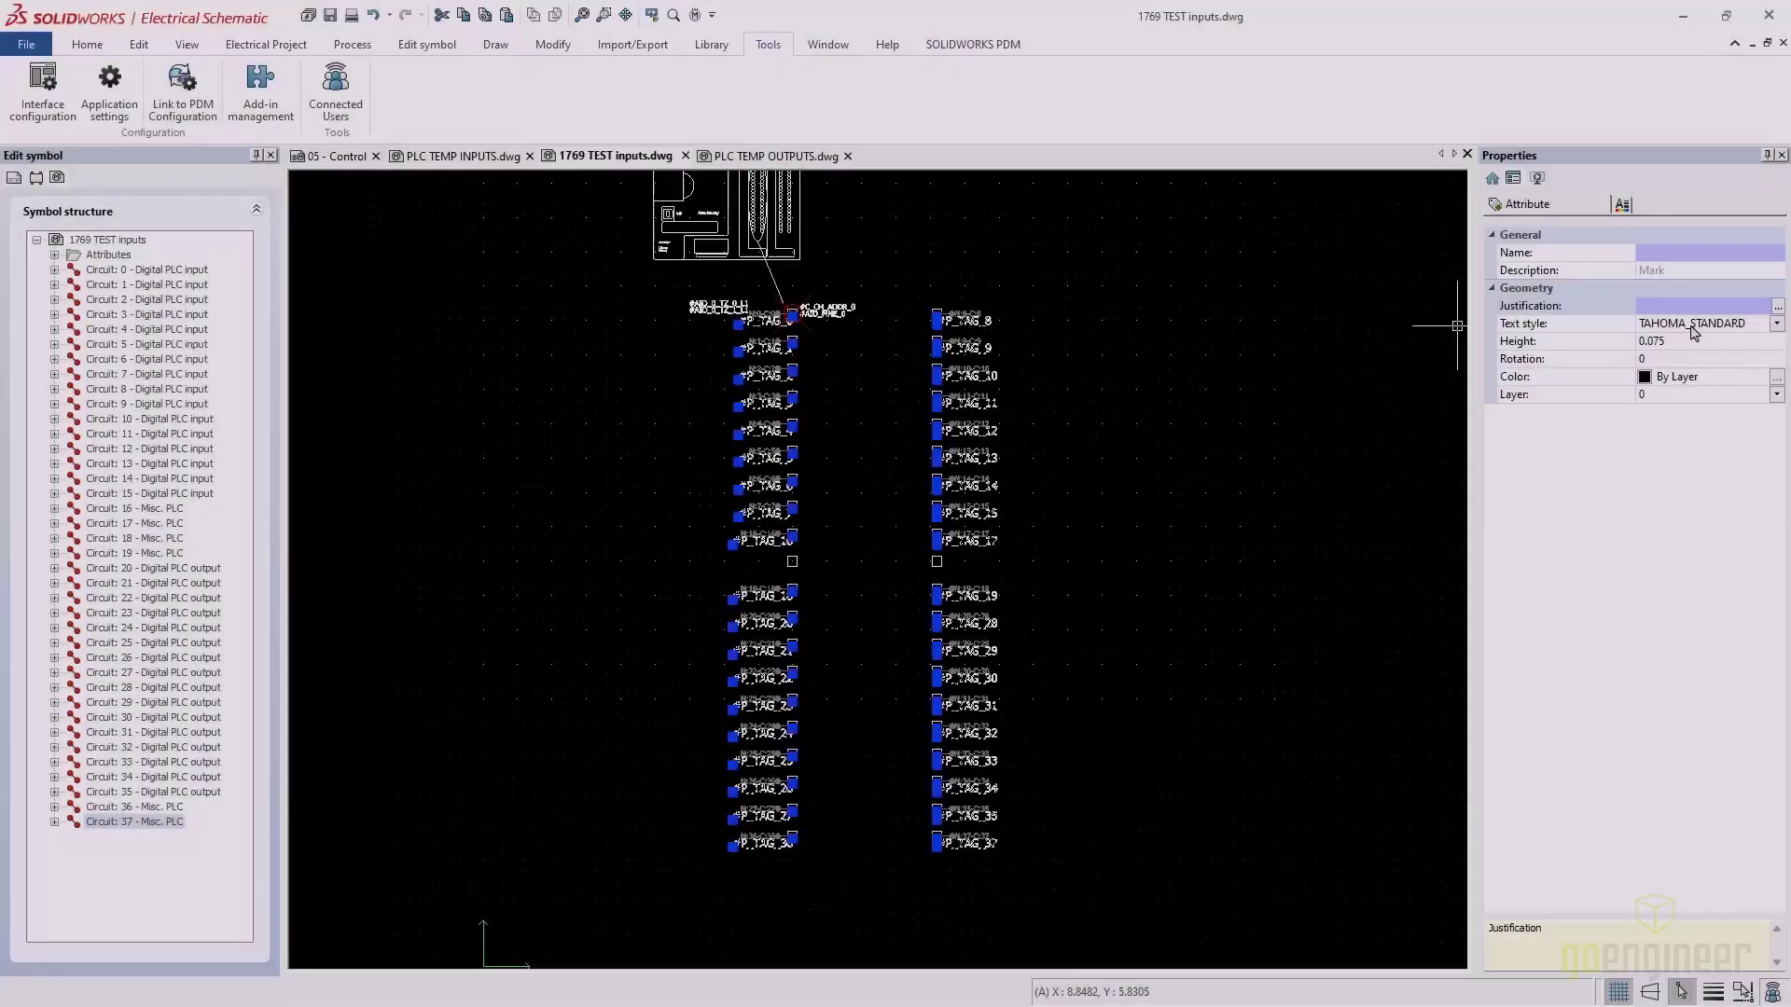
{"action": "left_click", "coordinate": [1676, 340]}
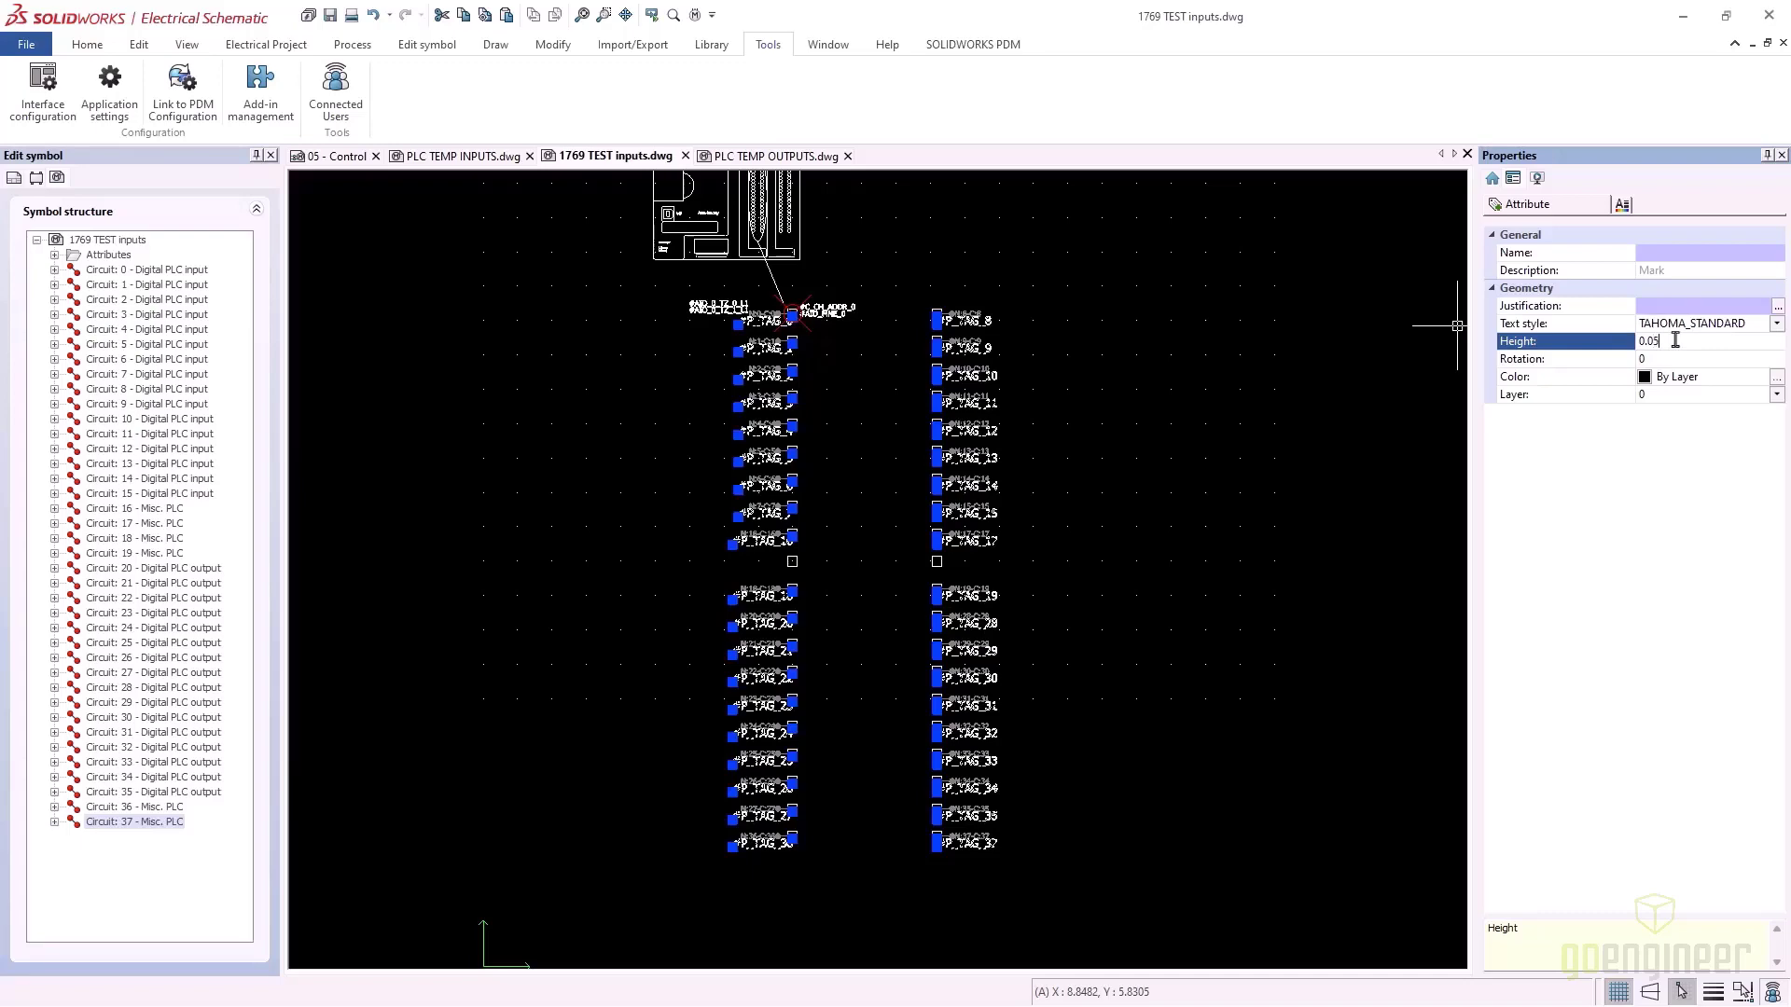
{"action": "key", "text": "Return"}
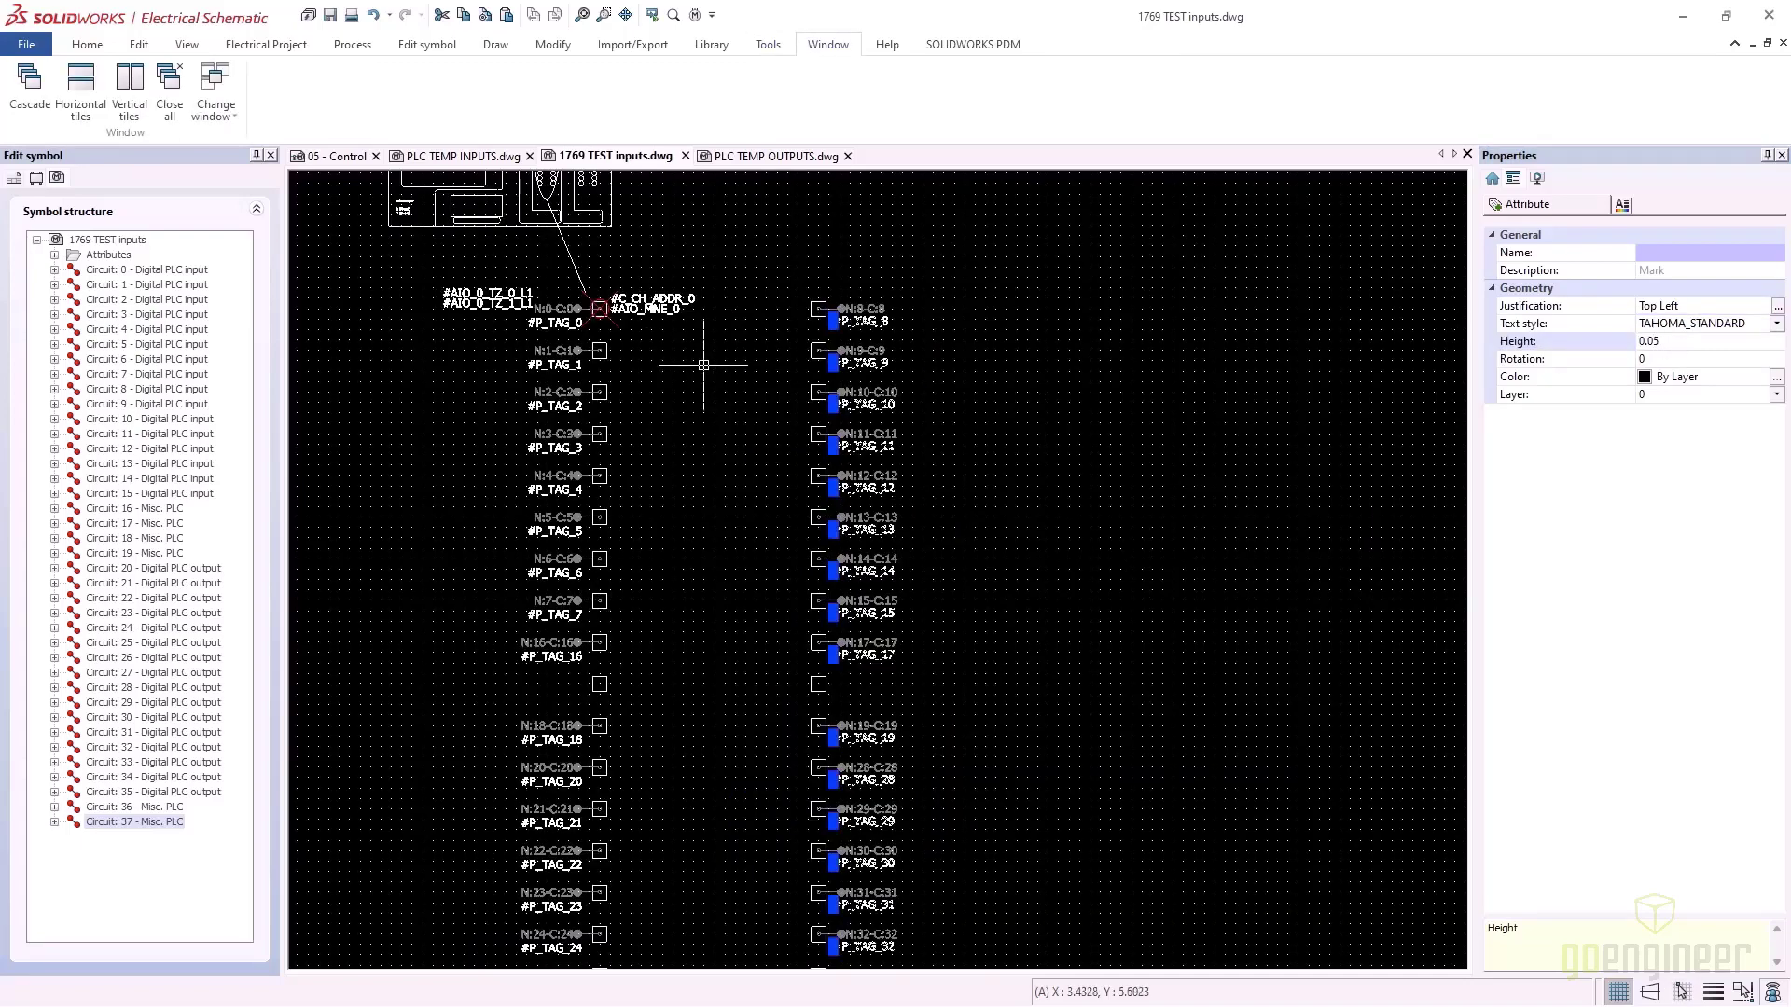
Copy the four channel attributes and start an array of them
{"action": "left_click_drag", "start_coordinate": [703, 362], "coordinate": [648, 264]}
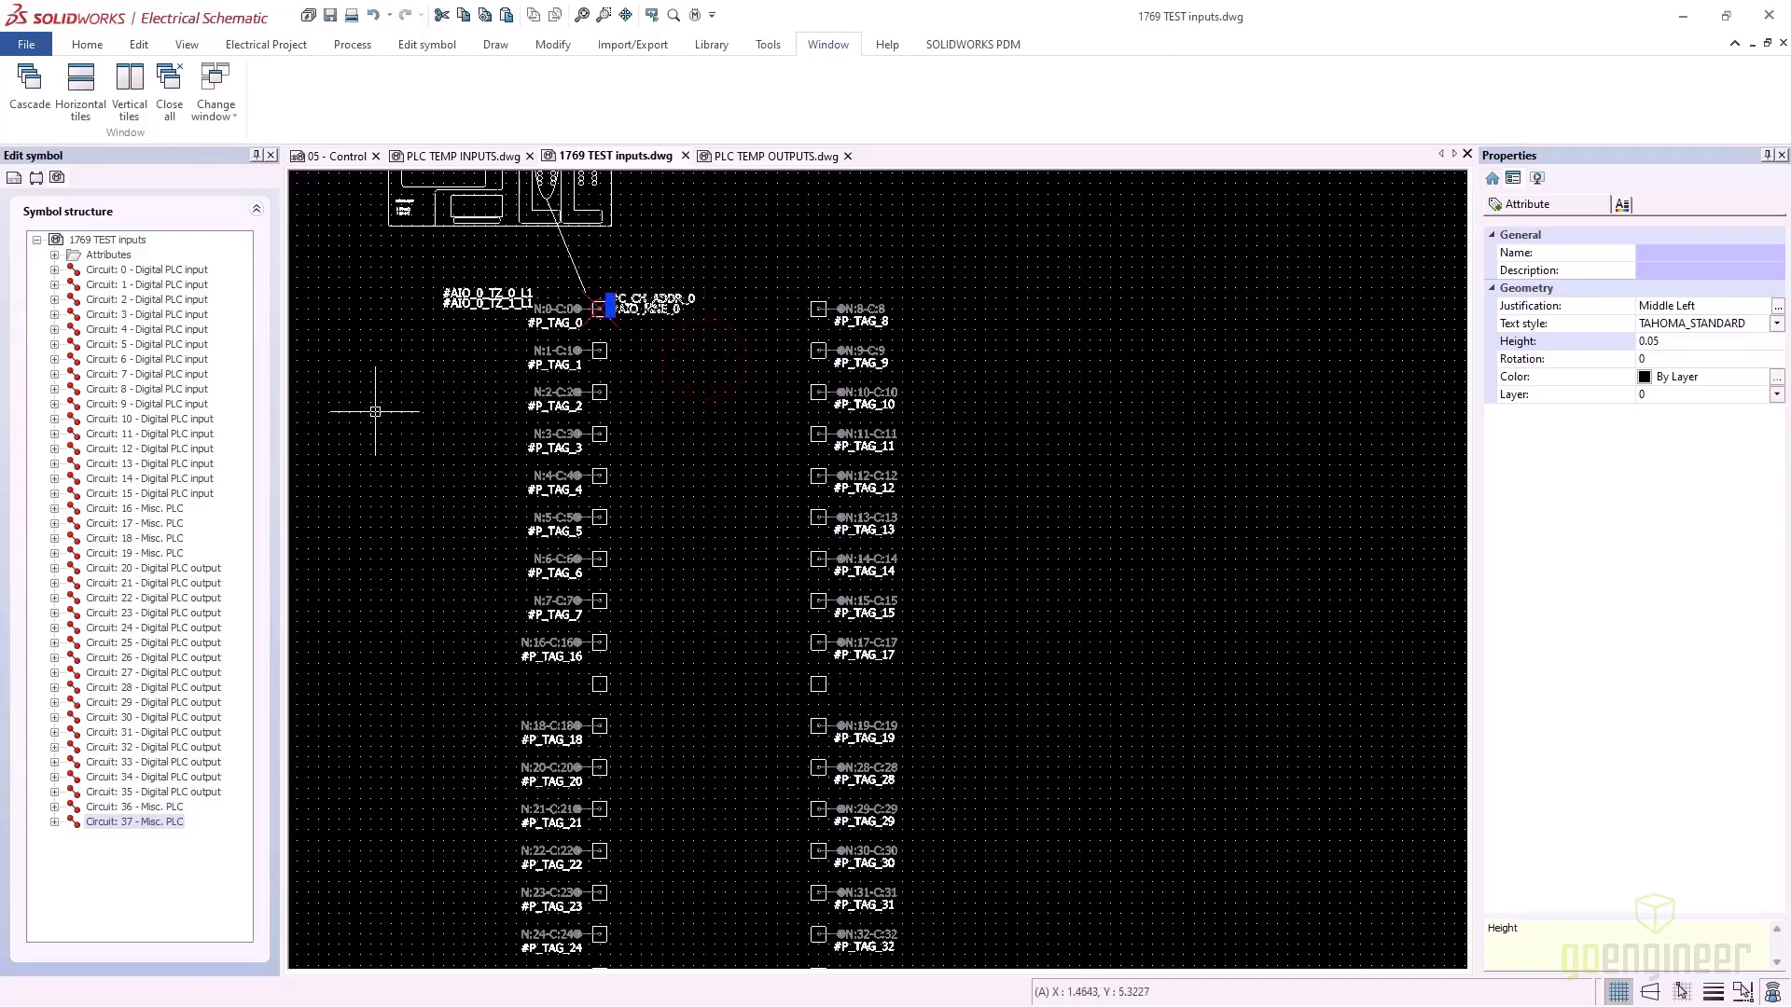
{"action": "left_click_drag", "start_coordinate": [471, 332], "coordinate": [412, 266]}
{"action": "right_click", "coordinate": [489, 297]}
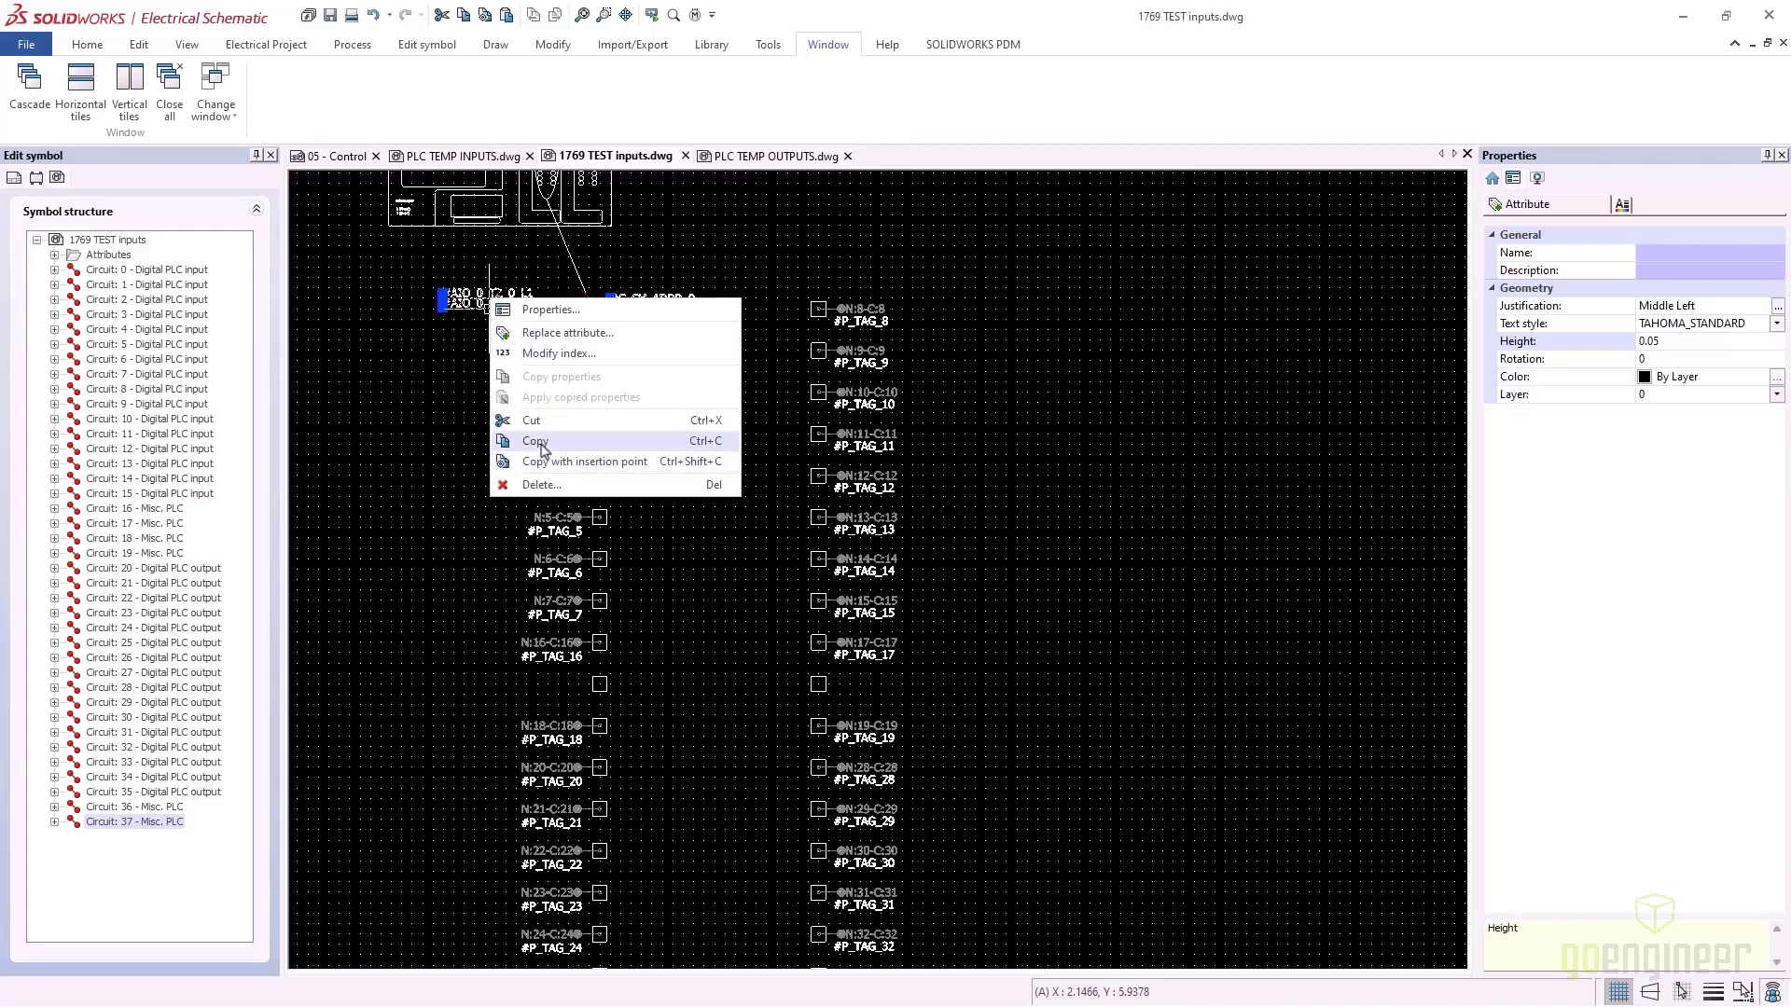
{"action": "left_click", "coordinate": [538, 442]}
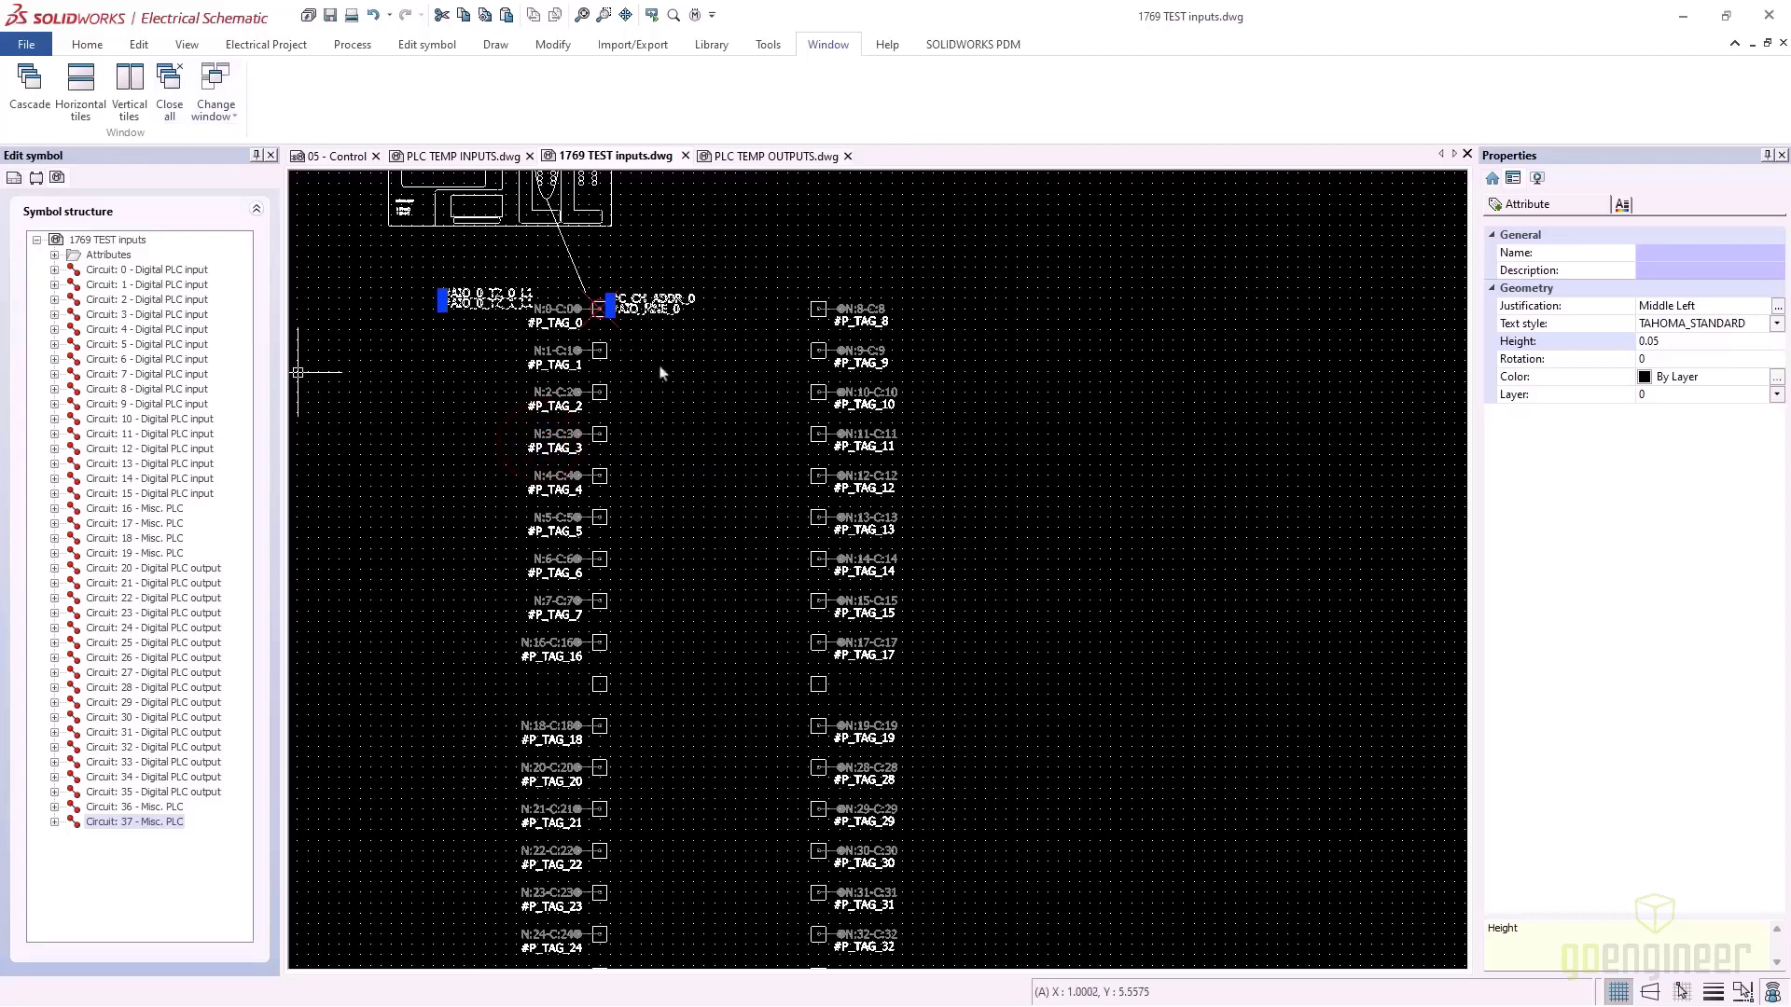
{"action": "left_click", "coordinate": [554, 45]}
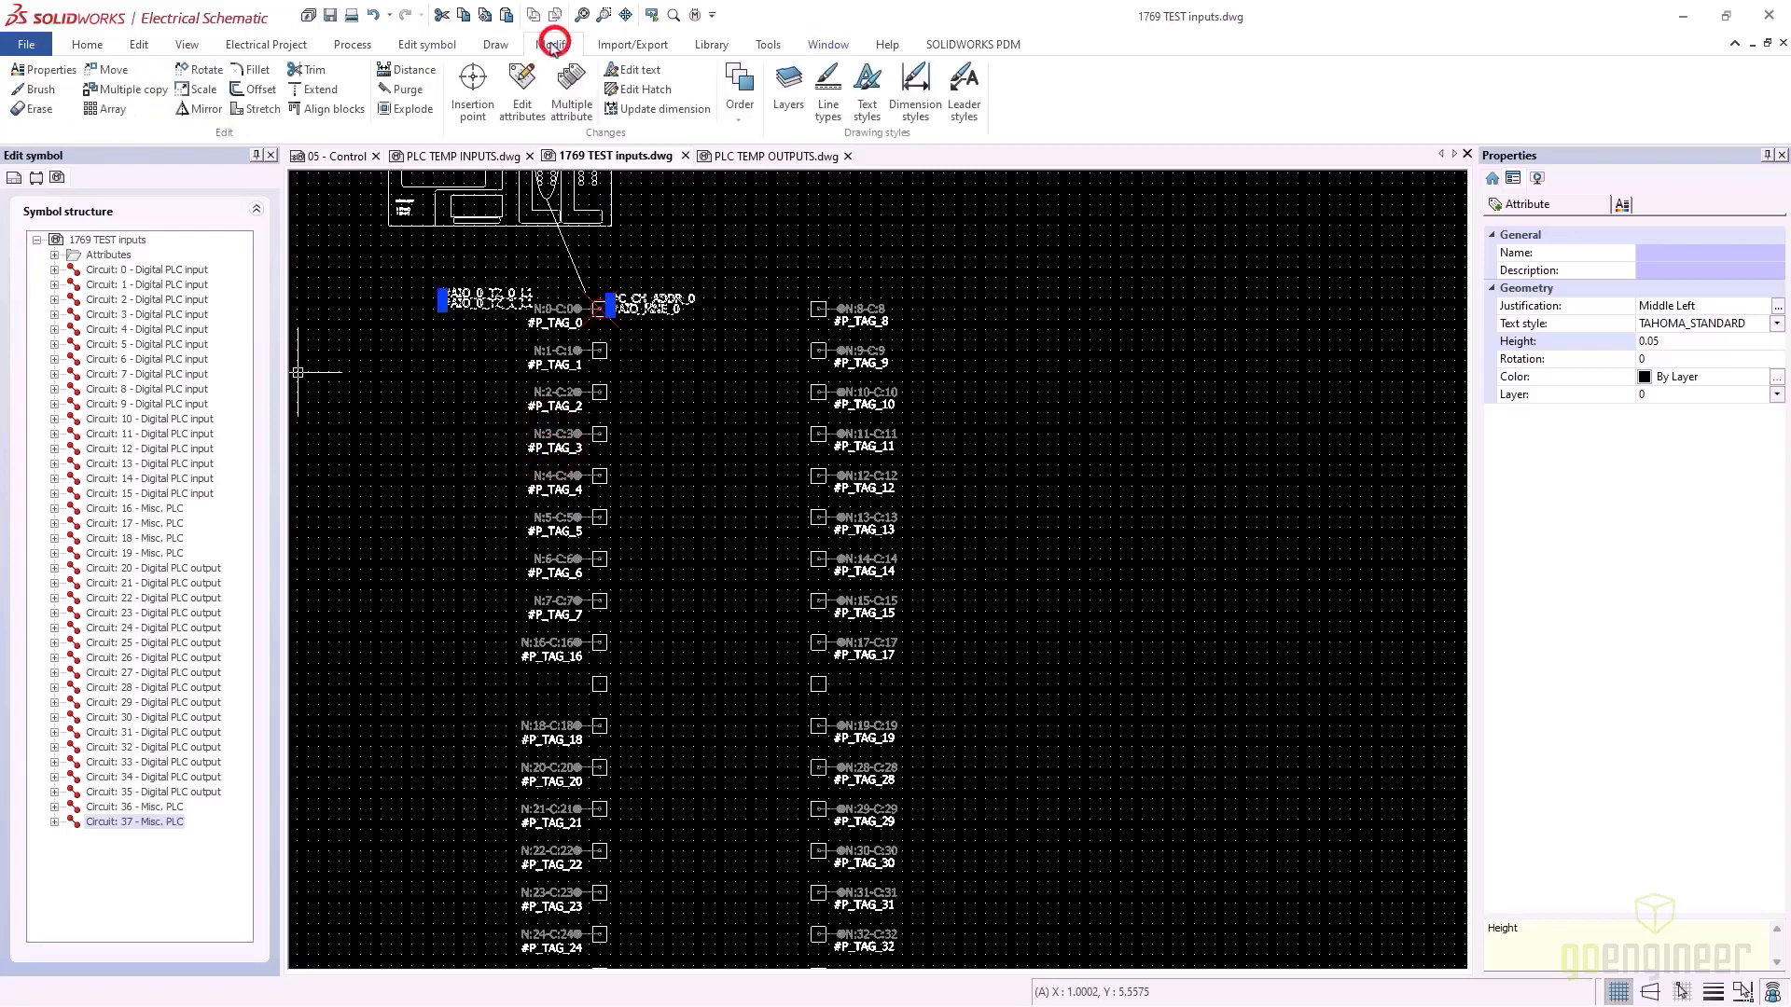
{"action": "left_click", "coordinate": [105, 111]}
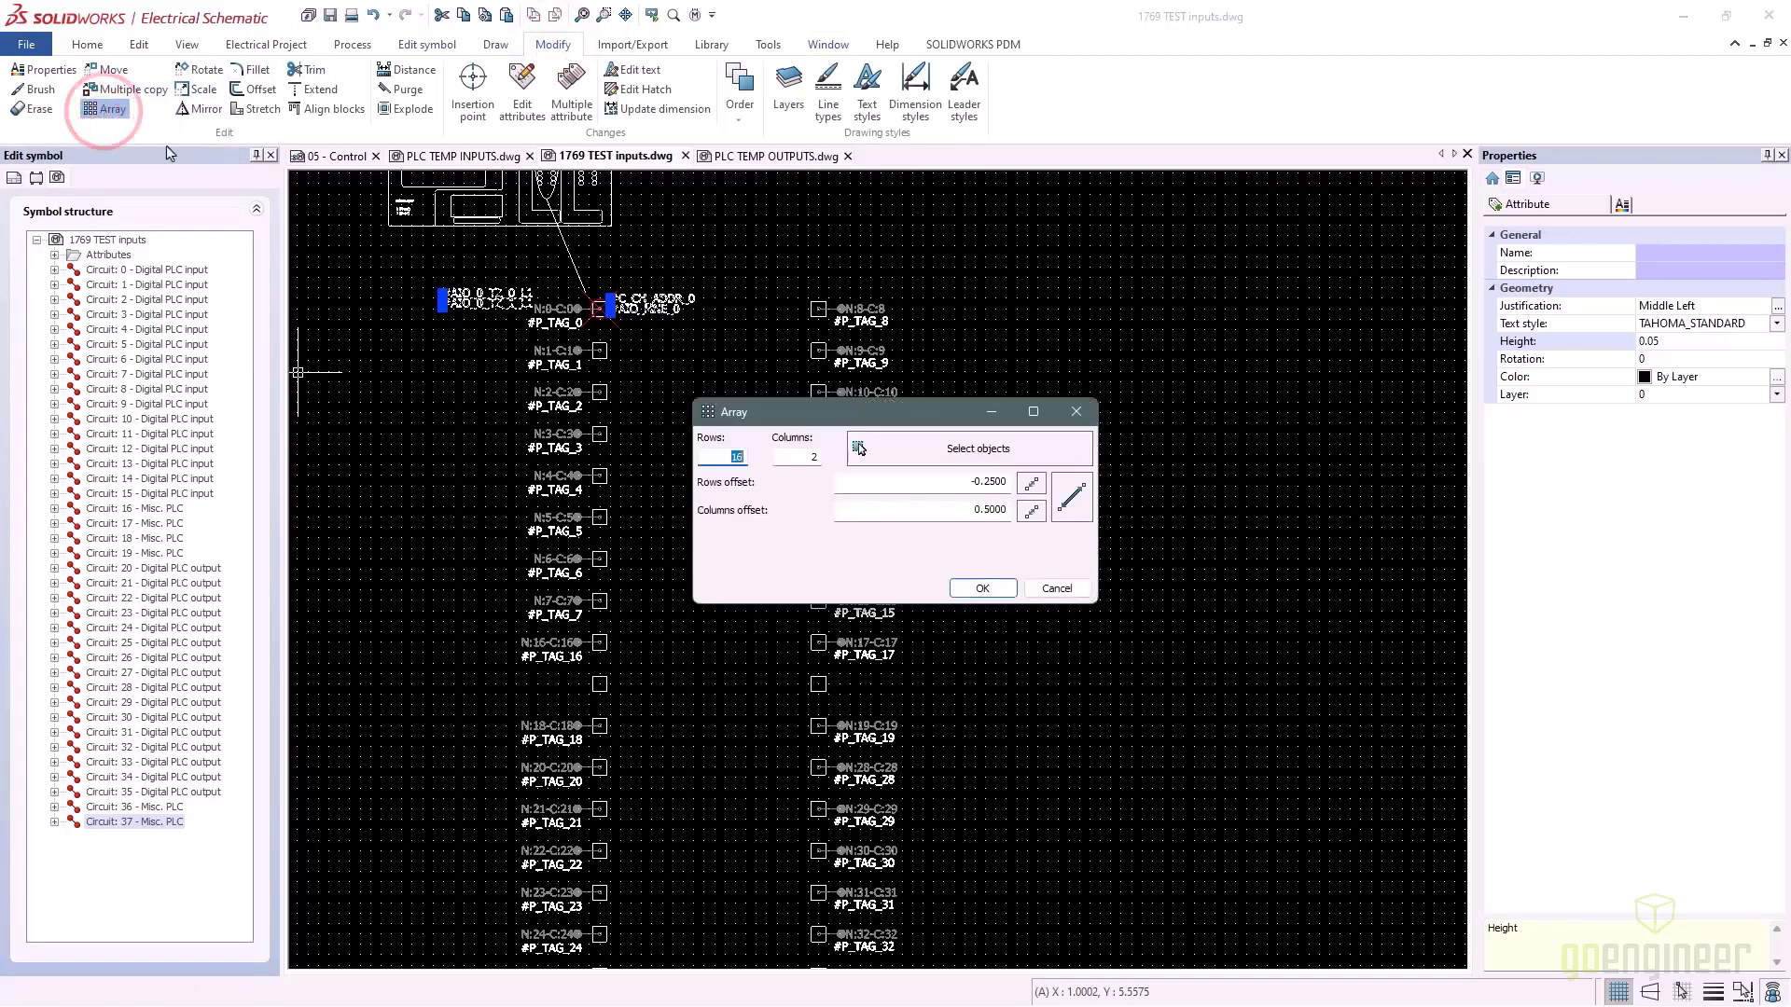
Set the array to 20 rows and 2 columns, offsets -0.25 and 0.5
{"action": "left_click", "coordinate": [737, 456]}
{"action": "left_click", "coordinate": [817, 456]}
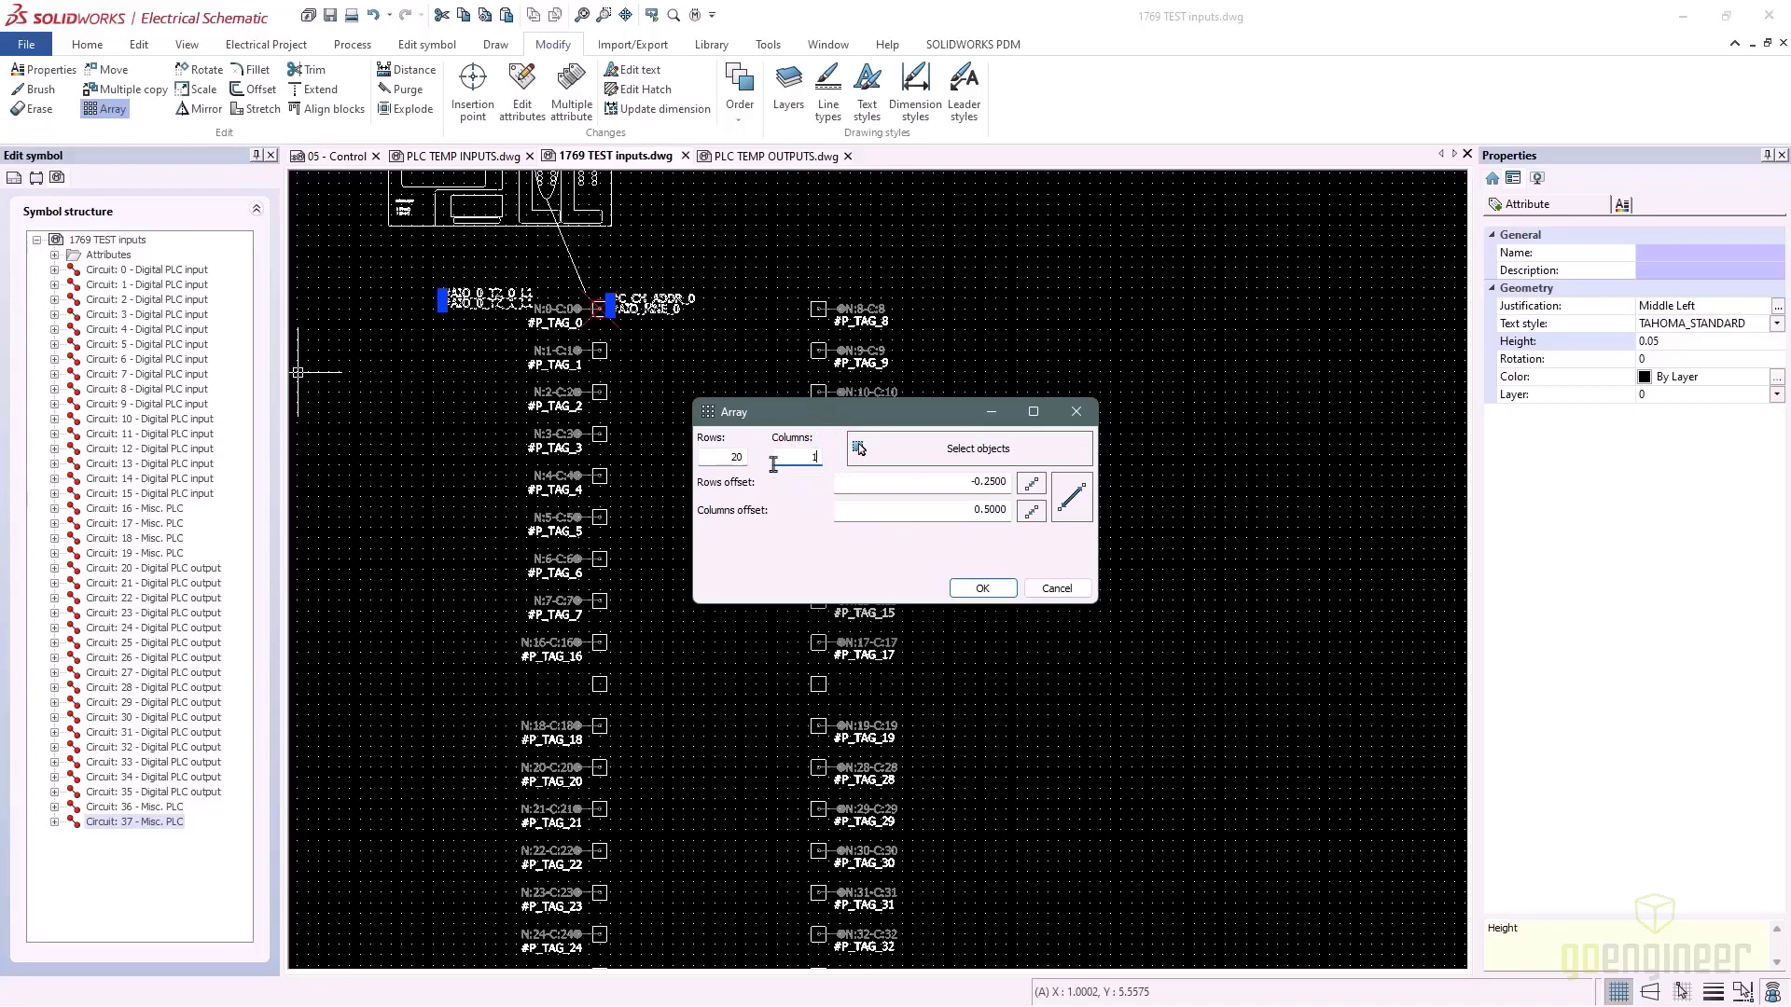
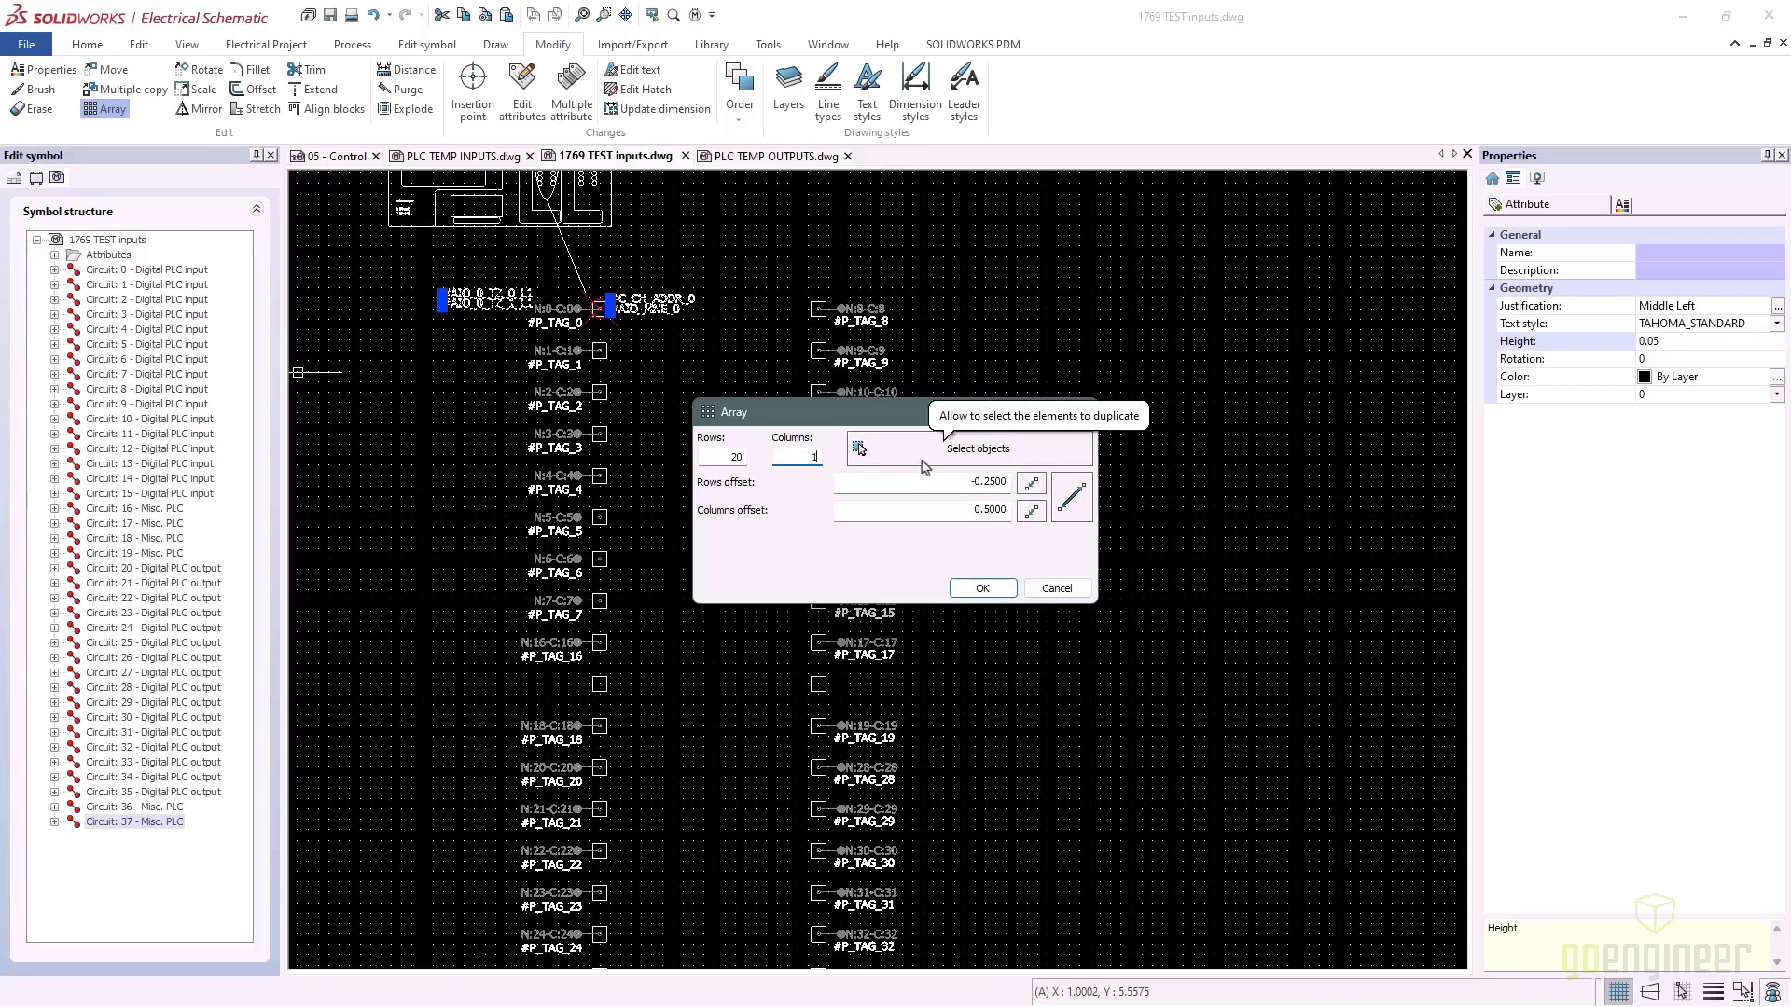
Array the AIO and C_CH_ADDR attribute pairs into 20 rows, 0.25 apart
{"action": "left_click", "coordinate": [986, 590]}
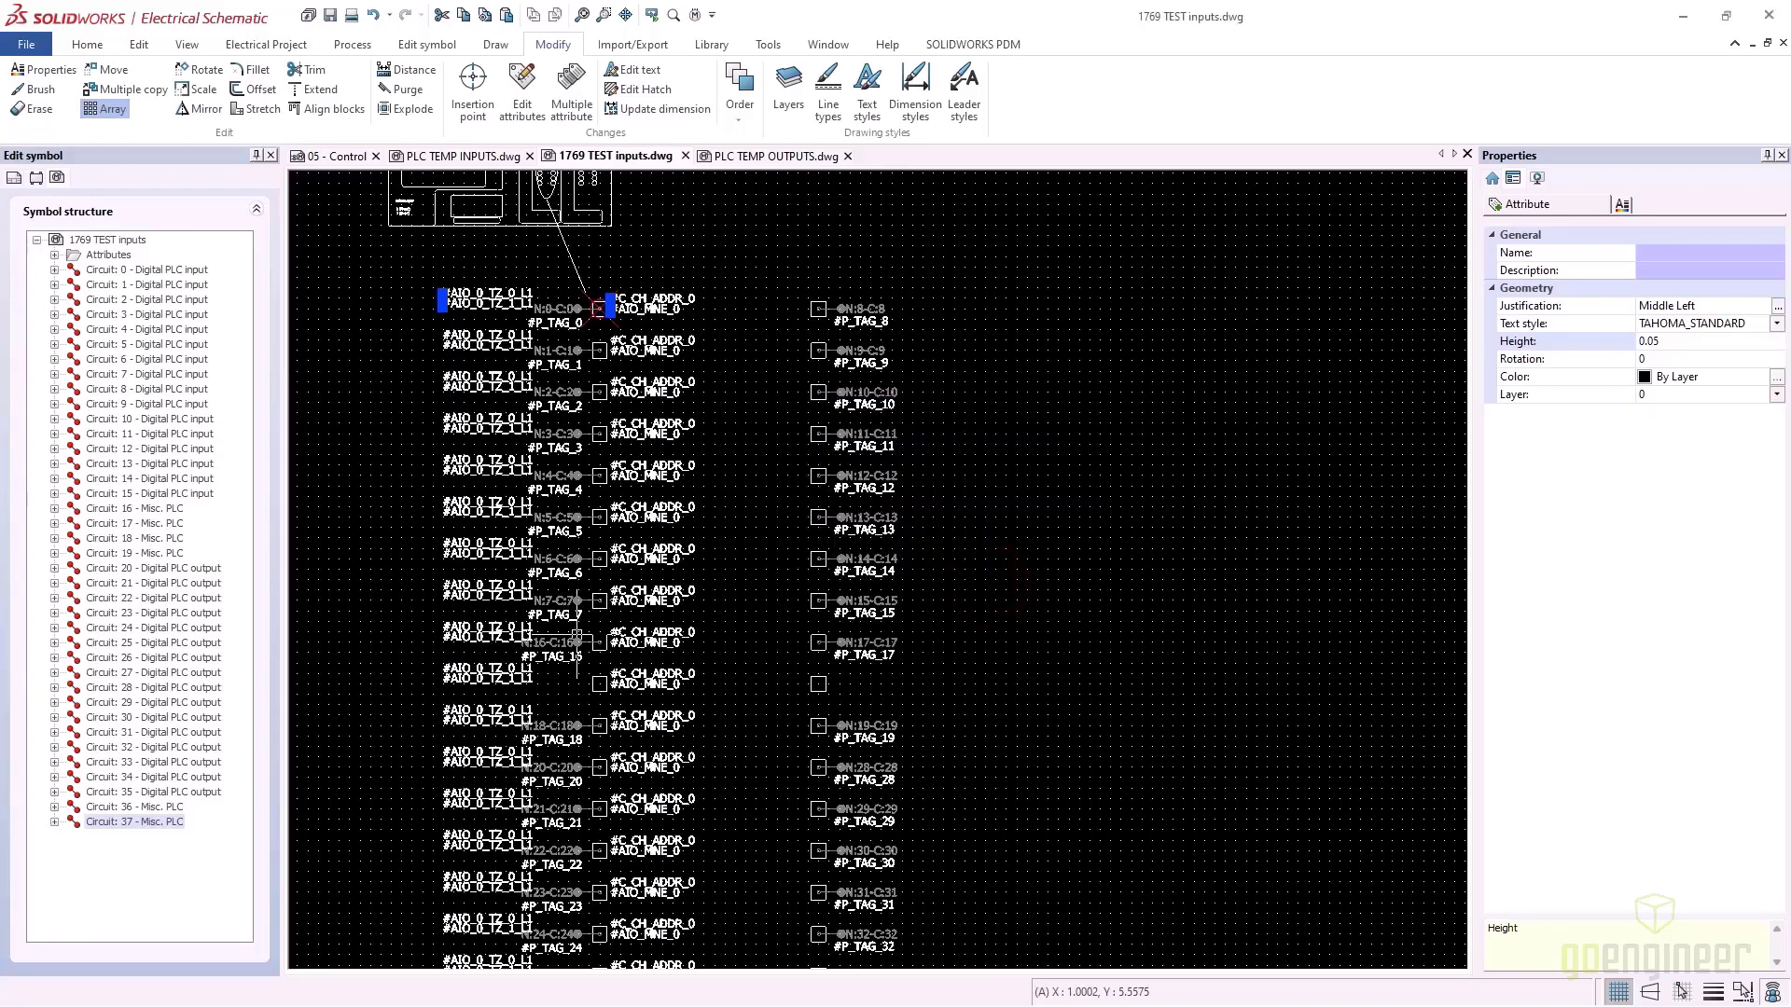
{"action": "scroll", "coordinate": [724, 658], "scroll_direction": "down", "scroll_amount": 5}
{"action": "scroll", "coordinate": [746, 657], "scroll_direction": "up", "scroll_amount": 6}
{"action": "middle_click_drag", "start_coordinate": [691, 517], "coordinate": [796, 511]}
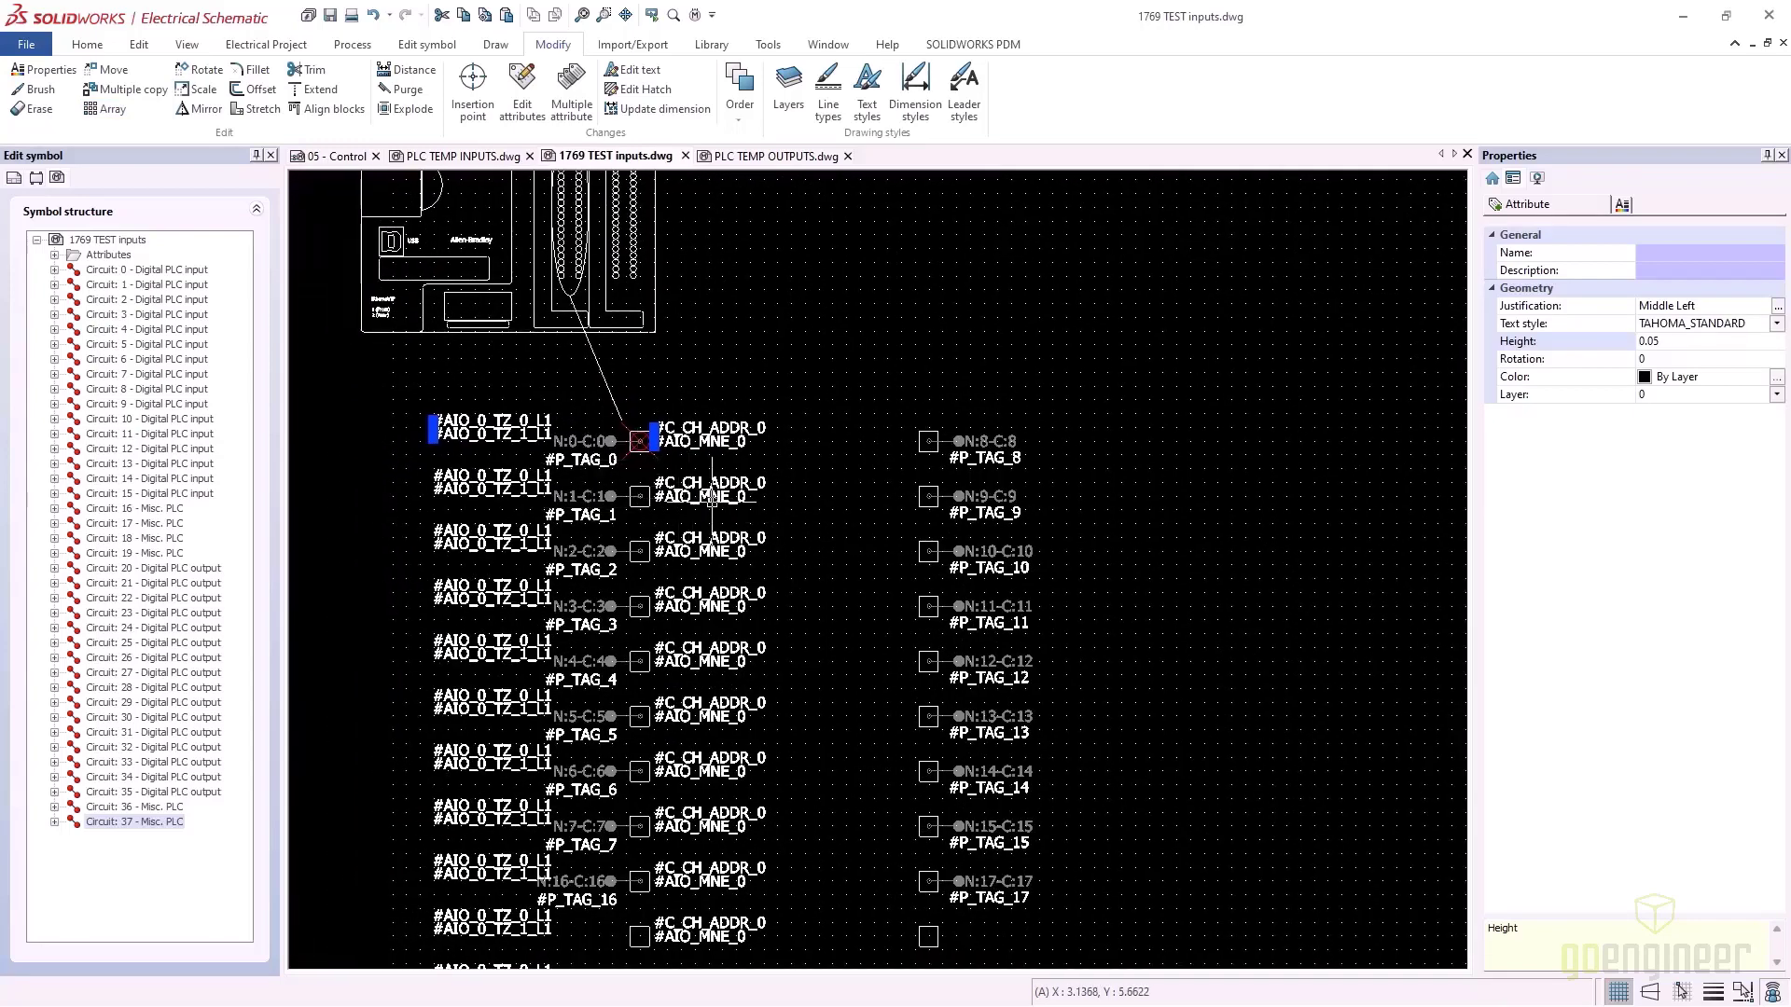
{"action": "left_click", "coordinate": [798, 501]}
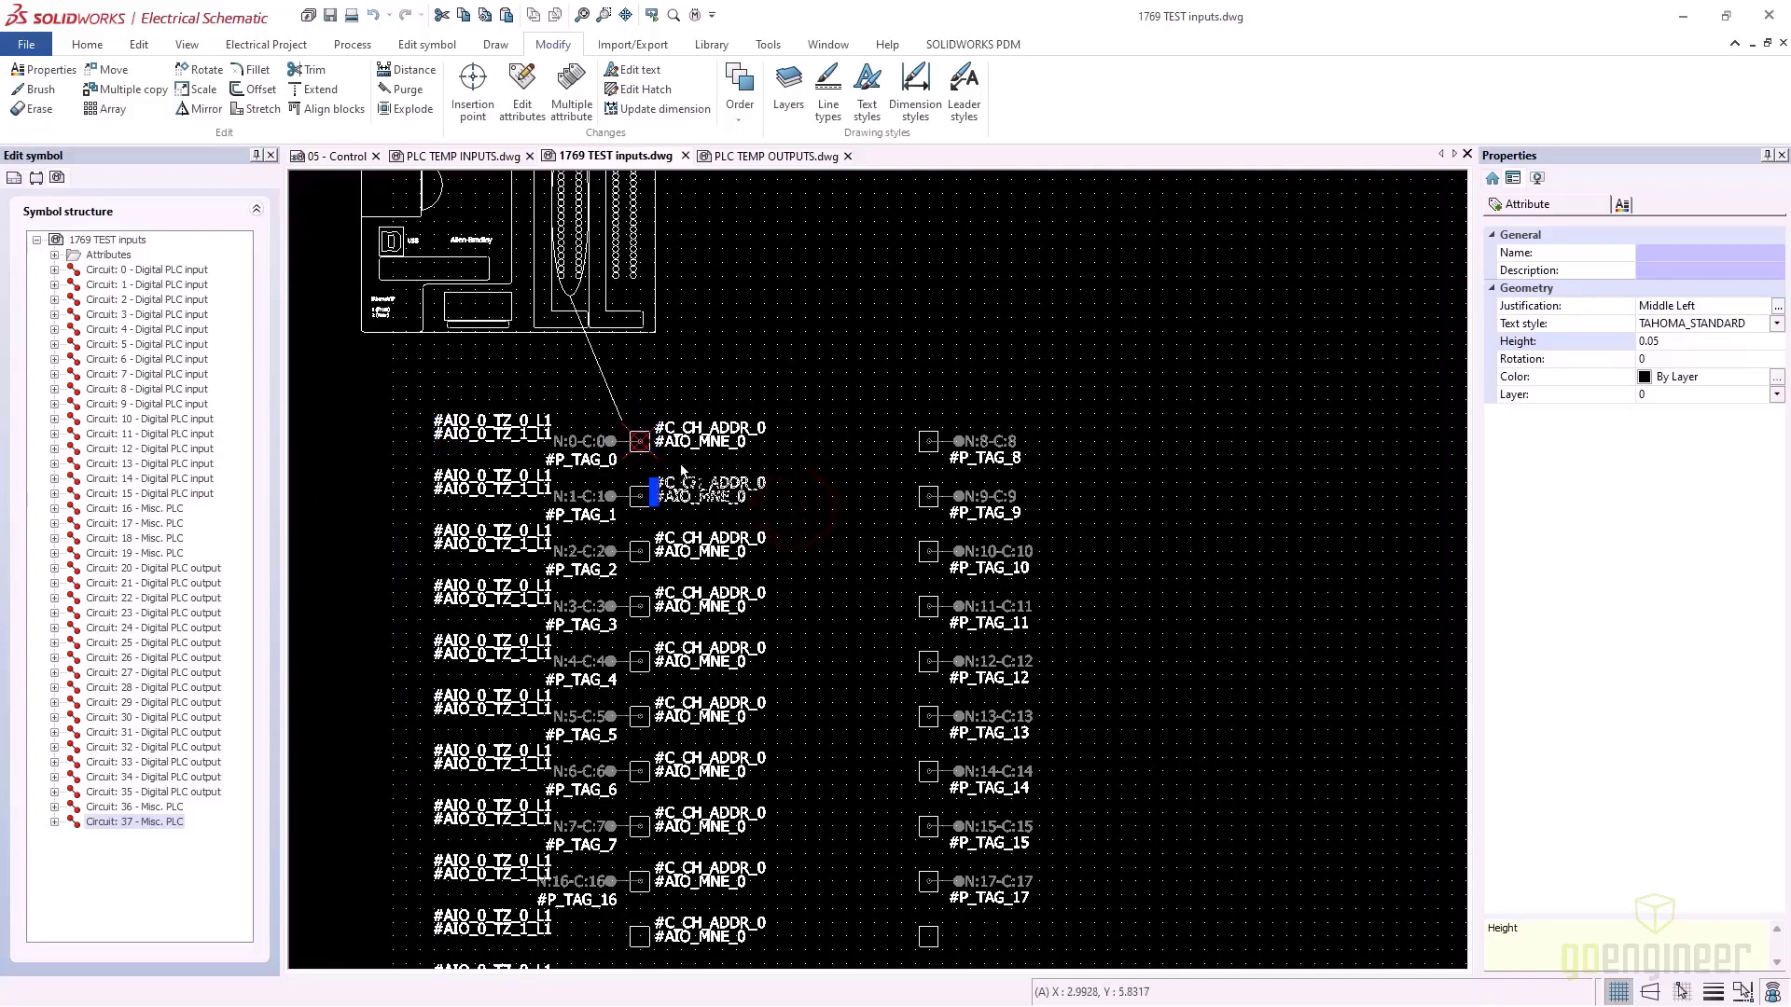
Change the index of row 1's tag and address attributes to 1
{"action": "left_click", "coordinate": [514, 503]}
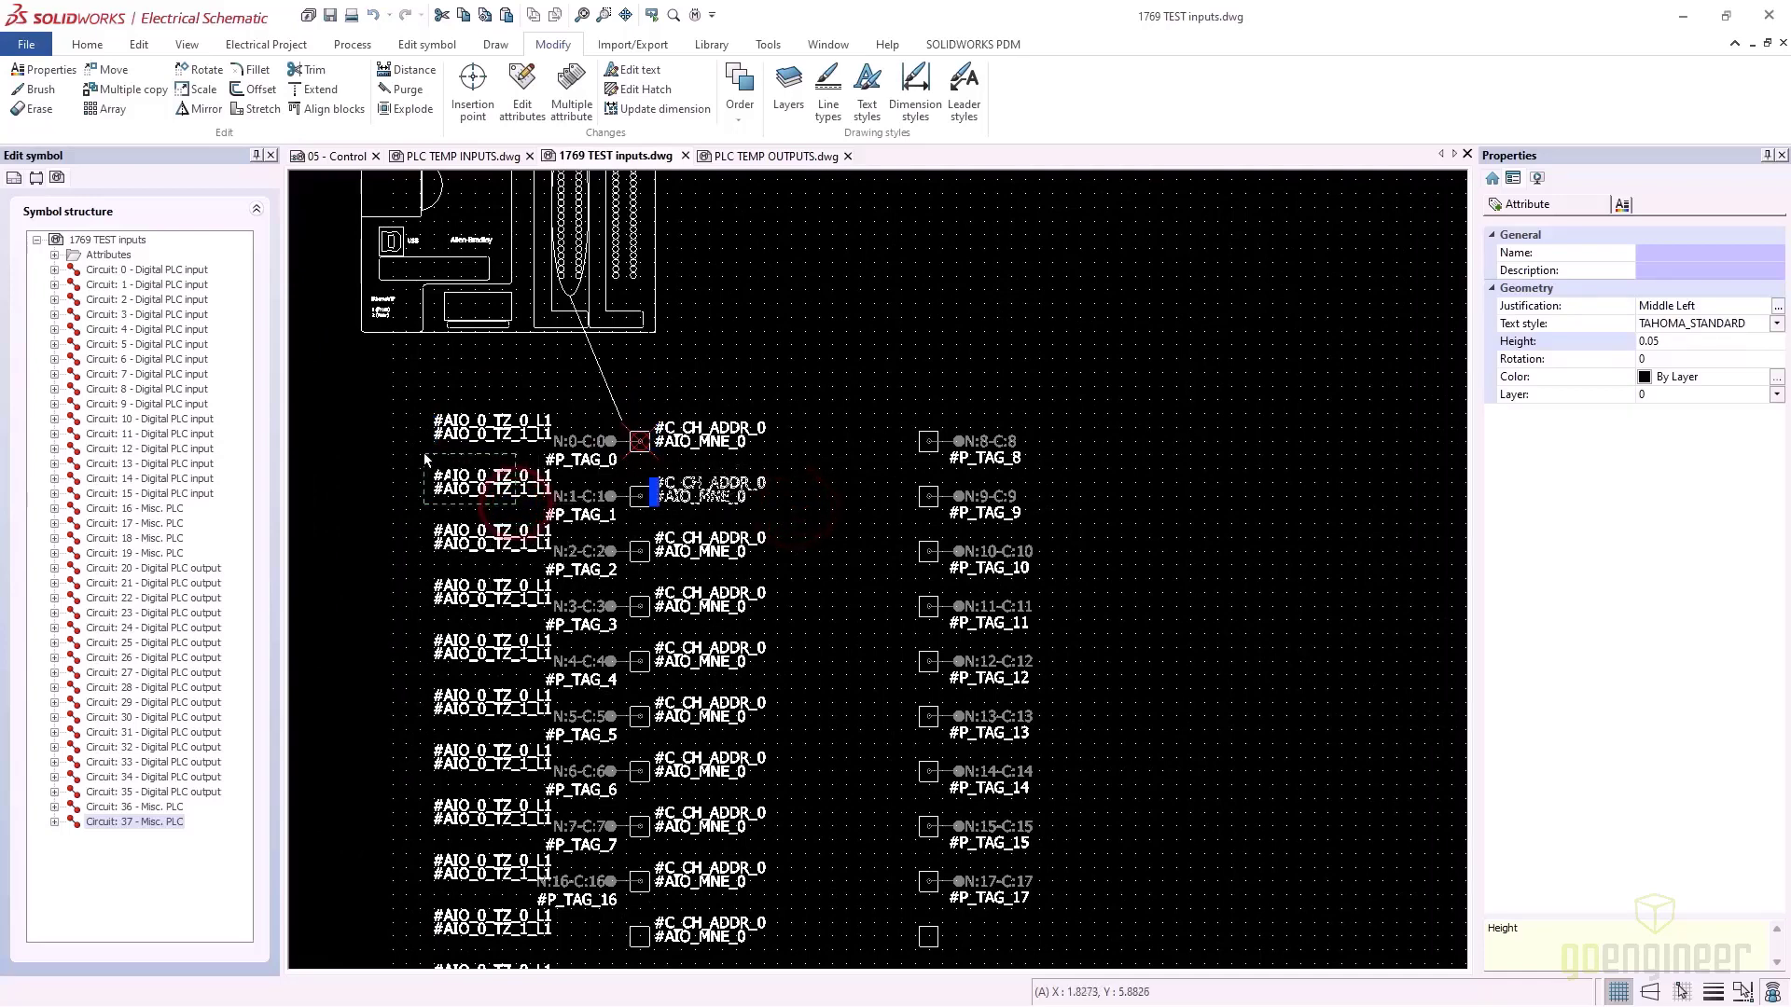
{"action": "right_click", "coordinate": [503, 478]}
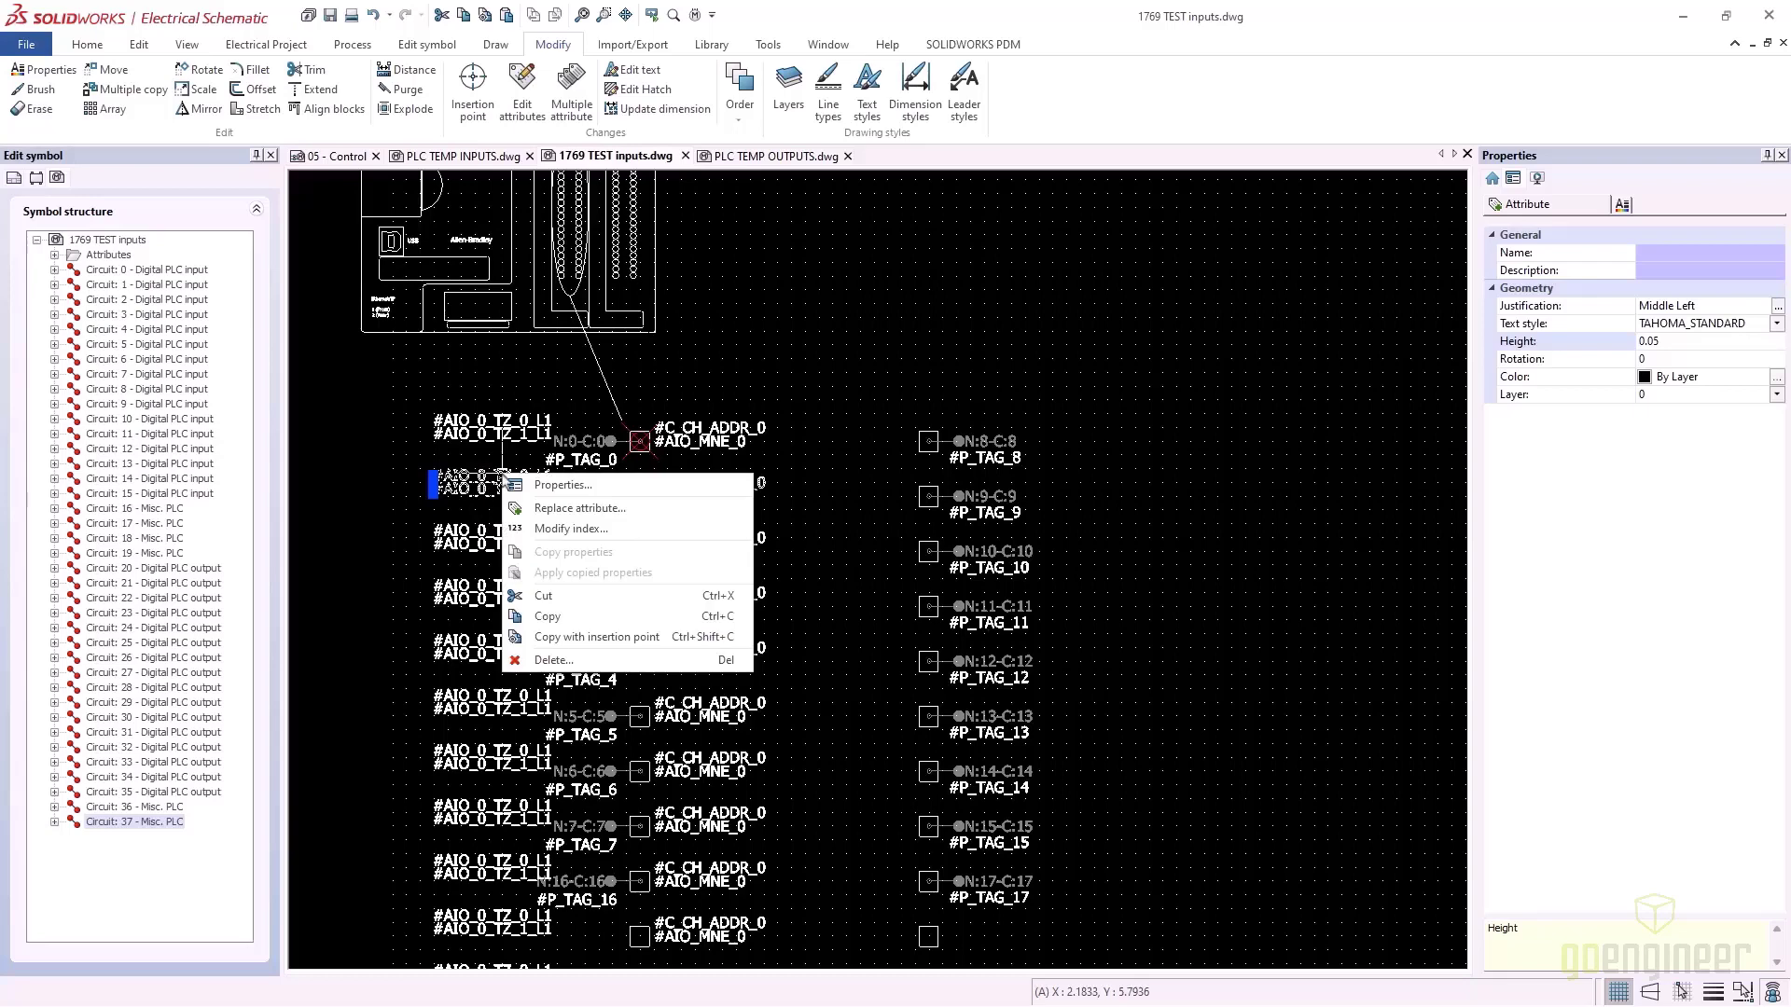
{"action": "left_click", "coordinate": [552, 529]}
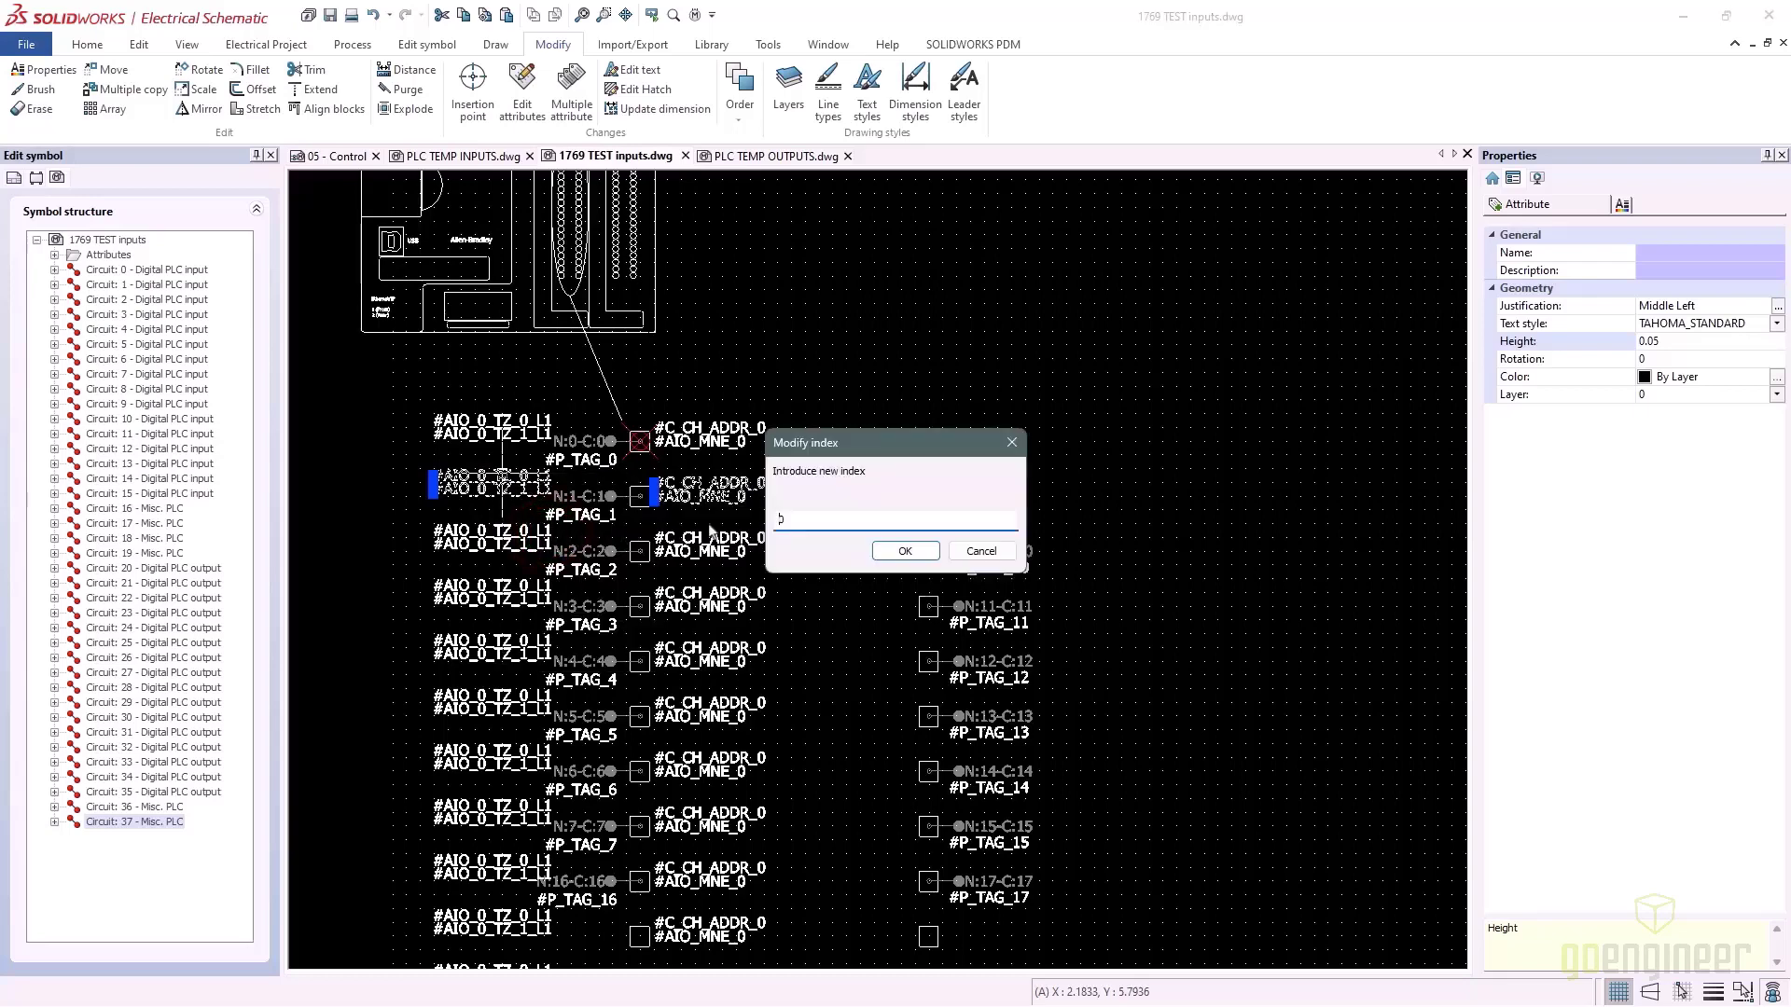
{"action": "double_click", "coordinate": [772, 518]}
{"action": "type", "text": "1"}
{"action": "left_click", "coordinate": [903, 551]}
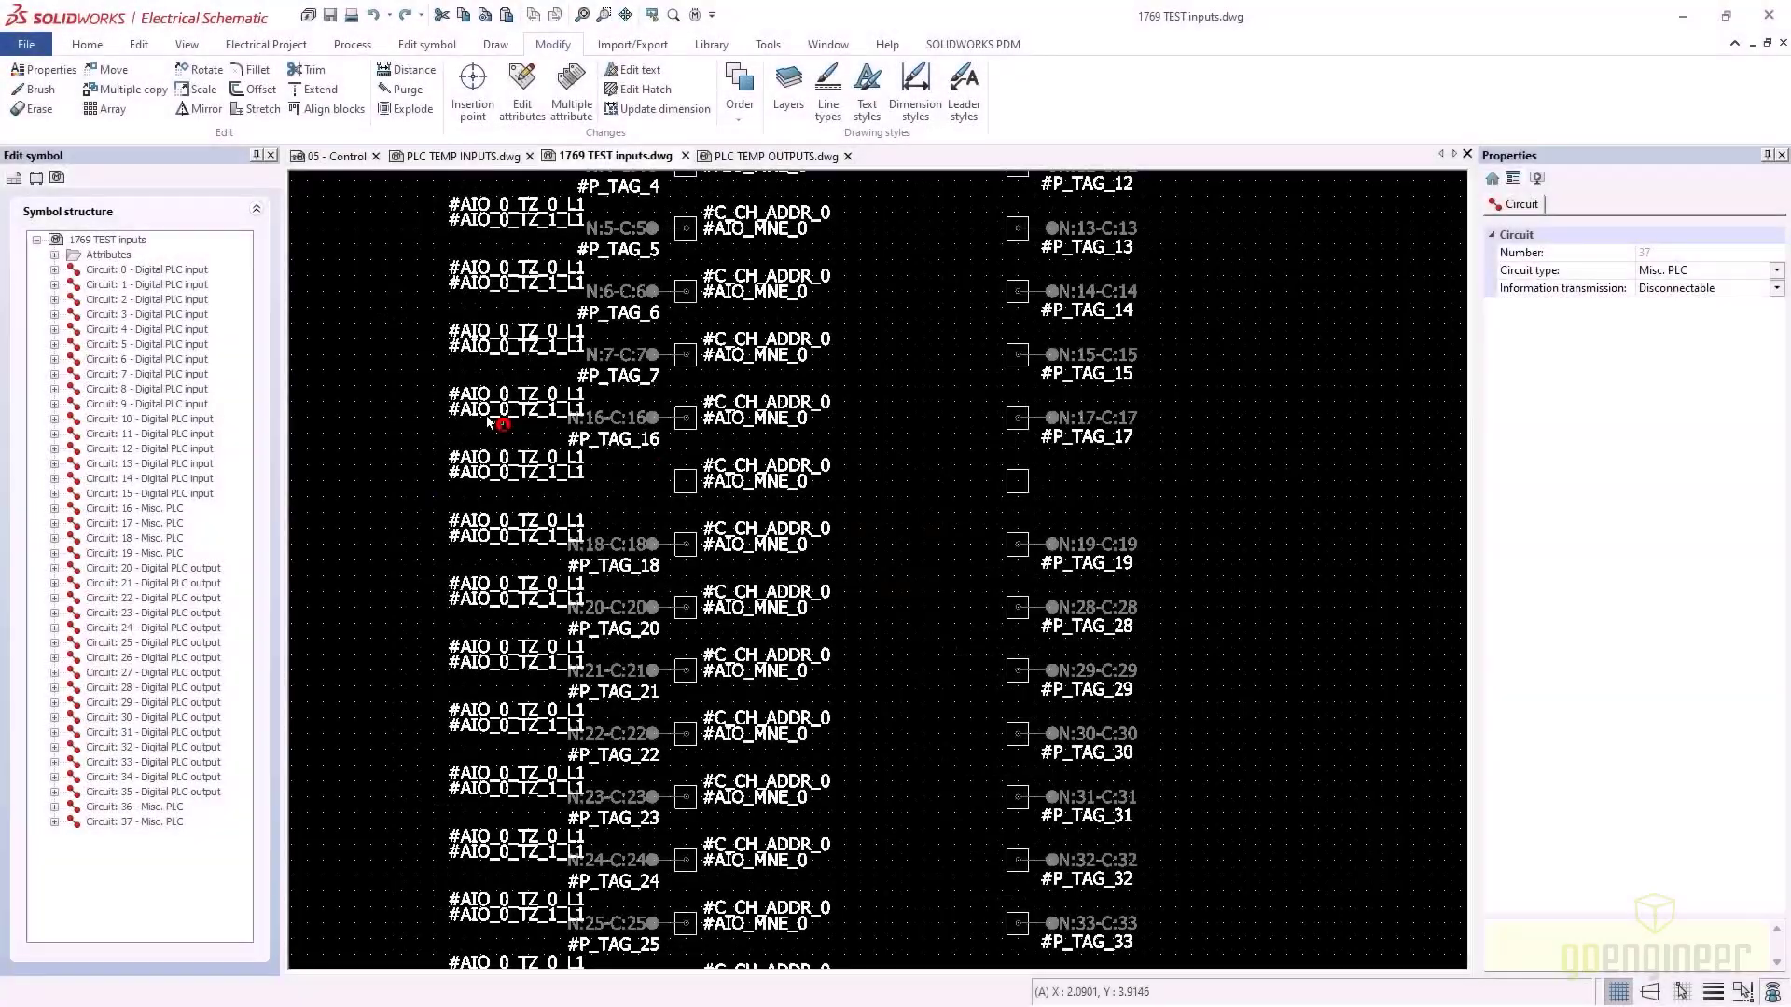
Change the index of the N:16 row's attributes to 16
{"action": "left_click", "coordinate": [511, 403]}
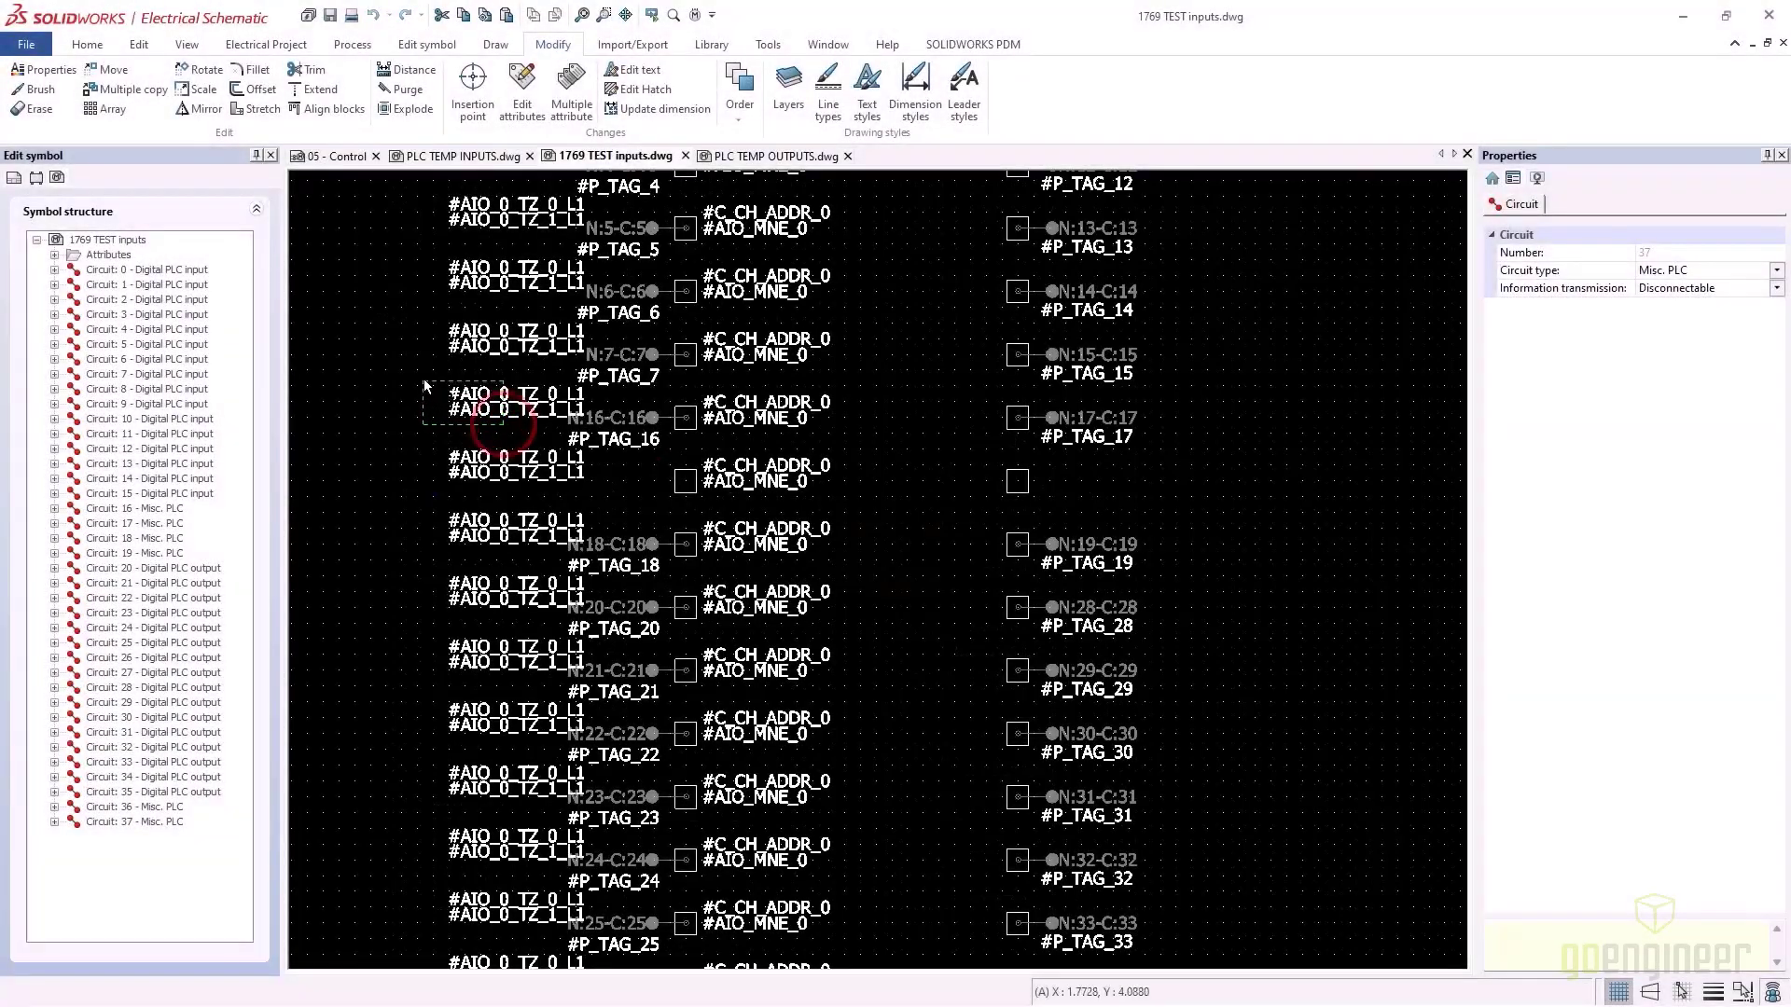
{"action": "left_click", "coordinate": [850, 443]}
{"action": "left_click", "coordinate": [760, 393]}
{"action": "right_click", "coordinate": [766, 403]}
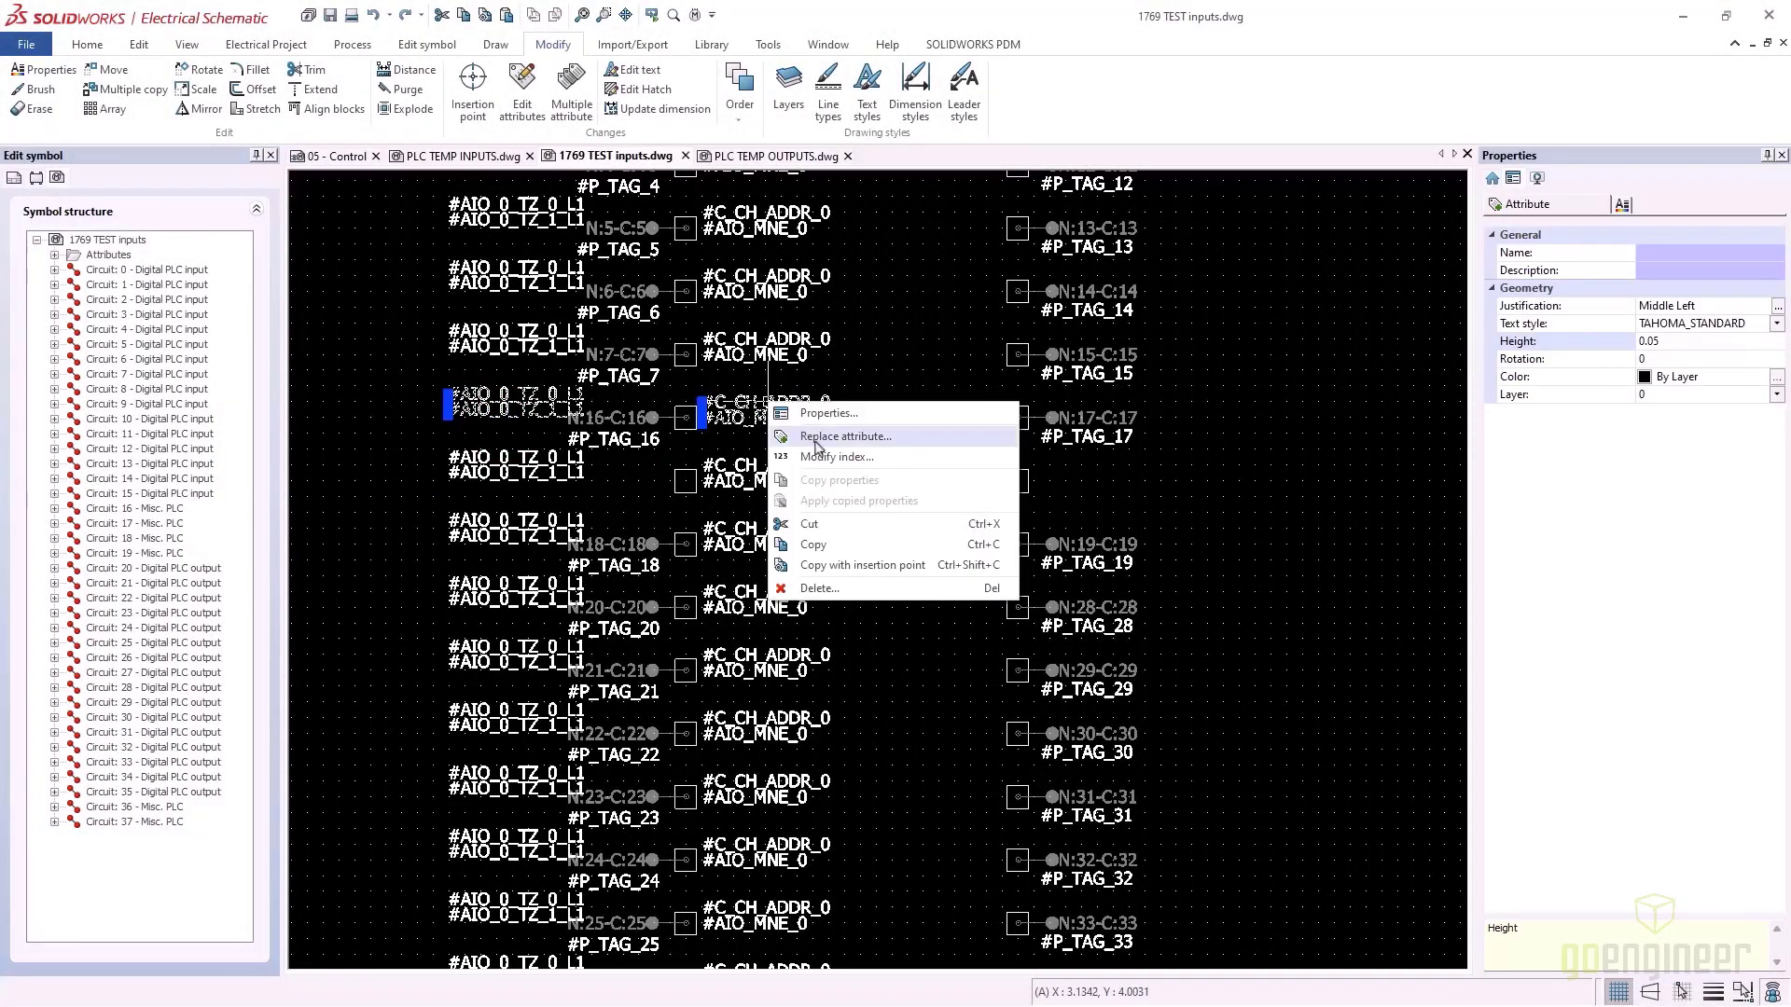
{"action": "left_click", "coordinate": [831, 457]}
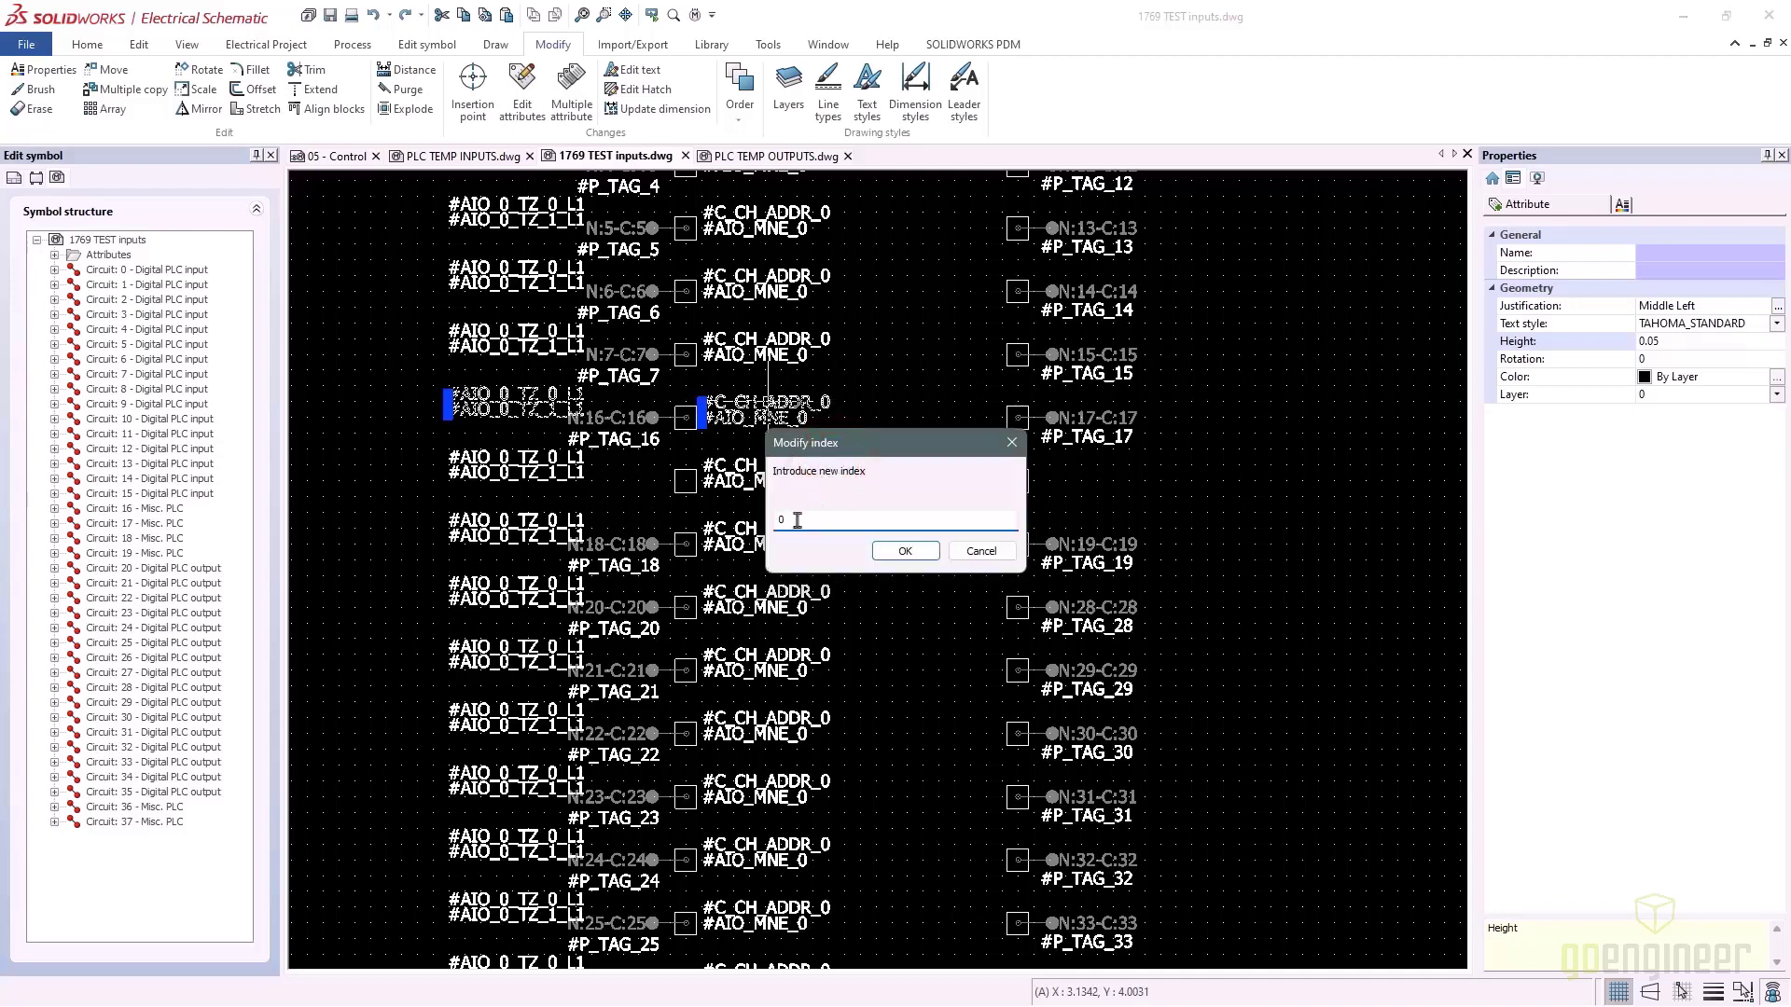
{"action": "left_click_drag", "start_coordinate": [777, 523], "coordinate": [743, 533]}
{"action": "type", "text": "16"}
{"action": "left_click", "coordinate": [887, 551]}
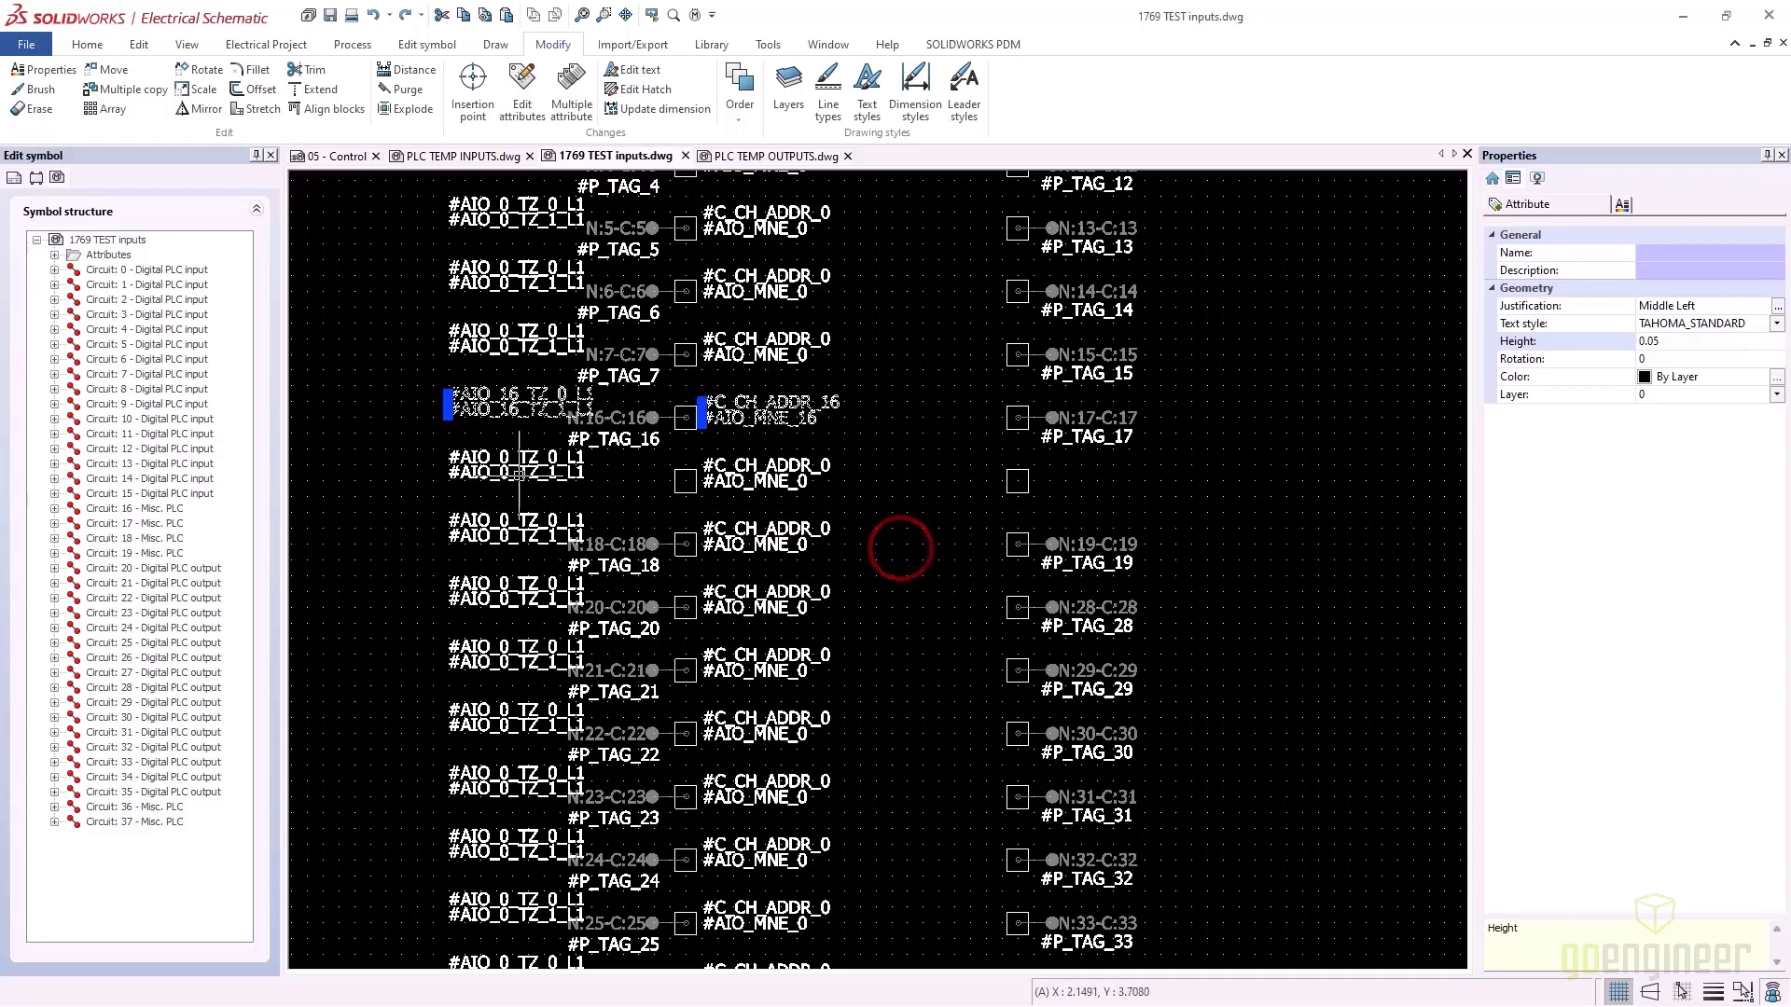
Delete the tag and address attributes from the unused row
{"action": "key", "text": "Escape"}
{"action": "left_click", "coordinate": [454, 457]}
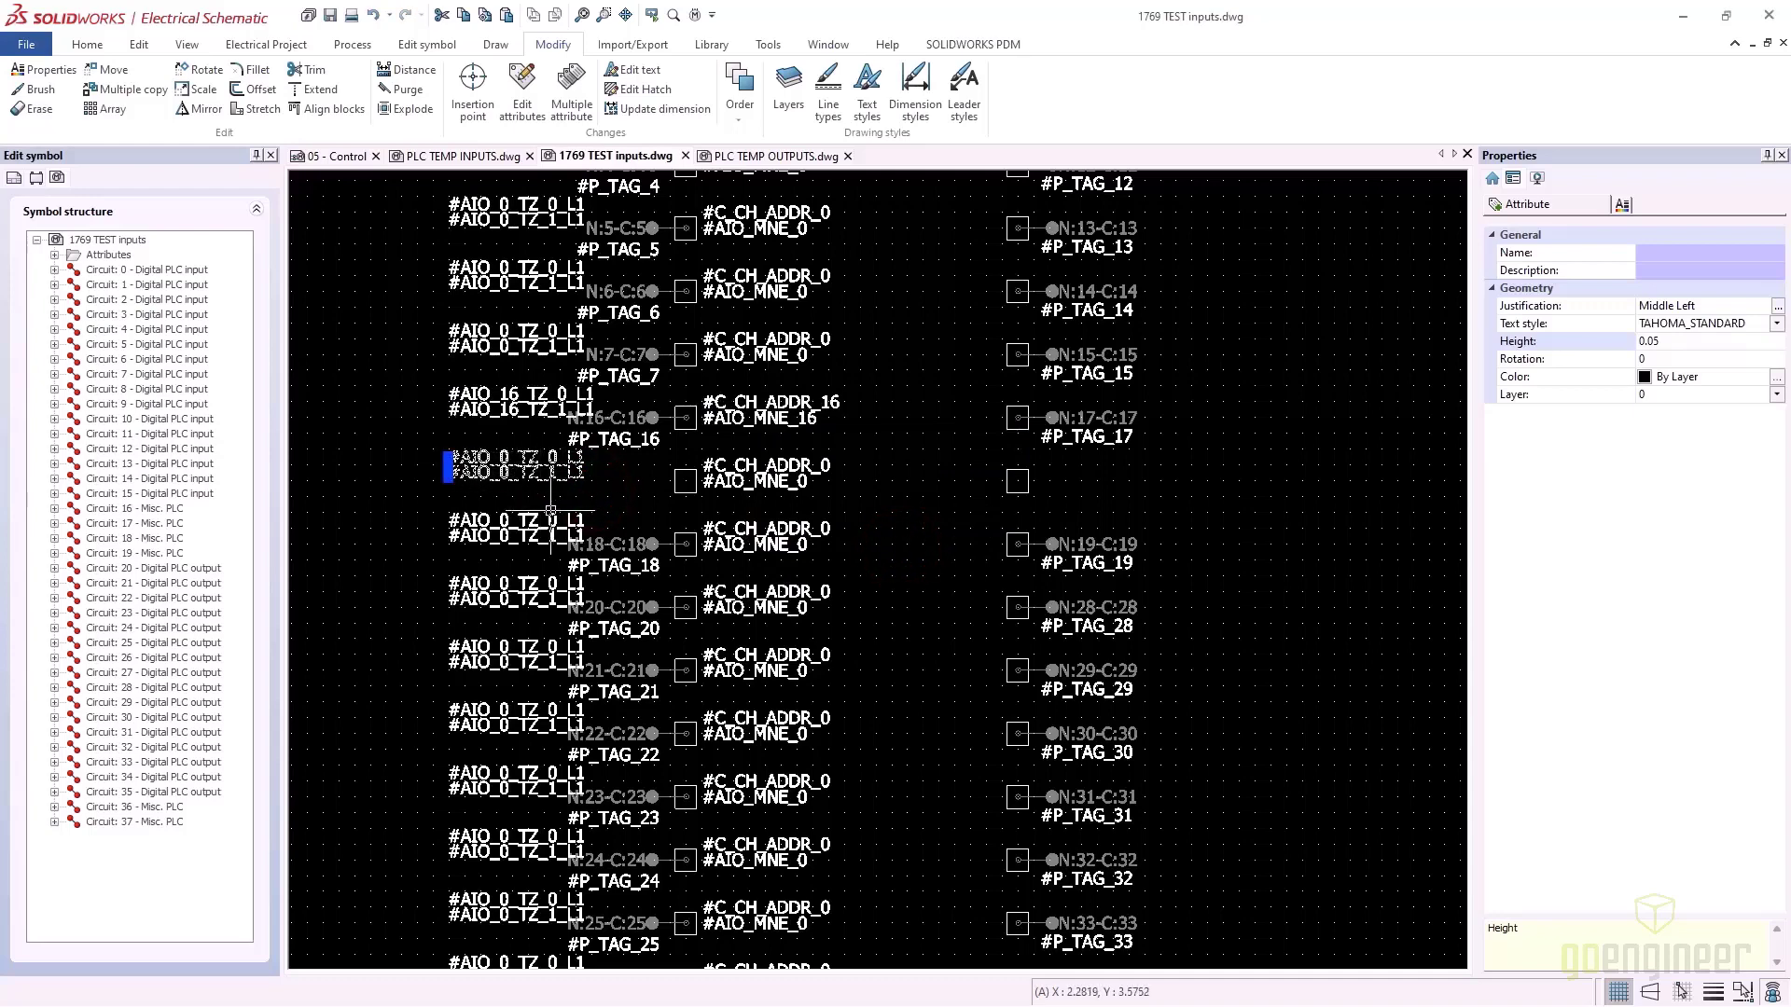
{"action": "key", "text": "Delete"}
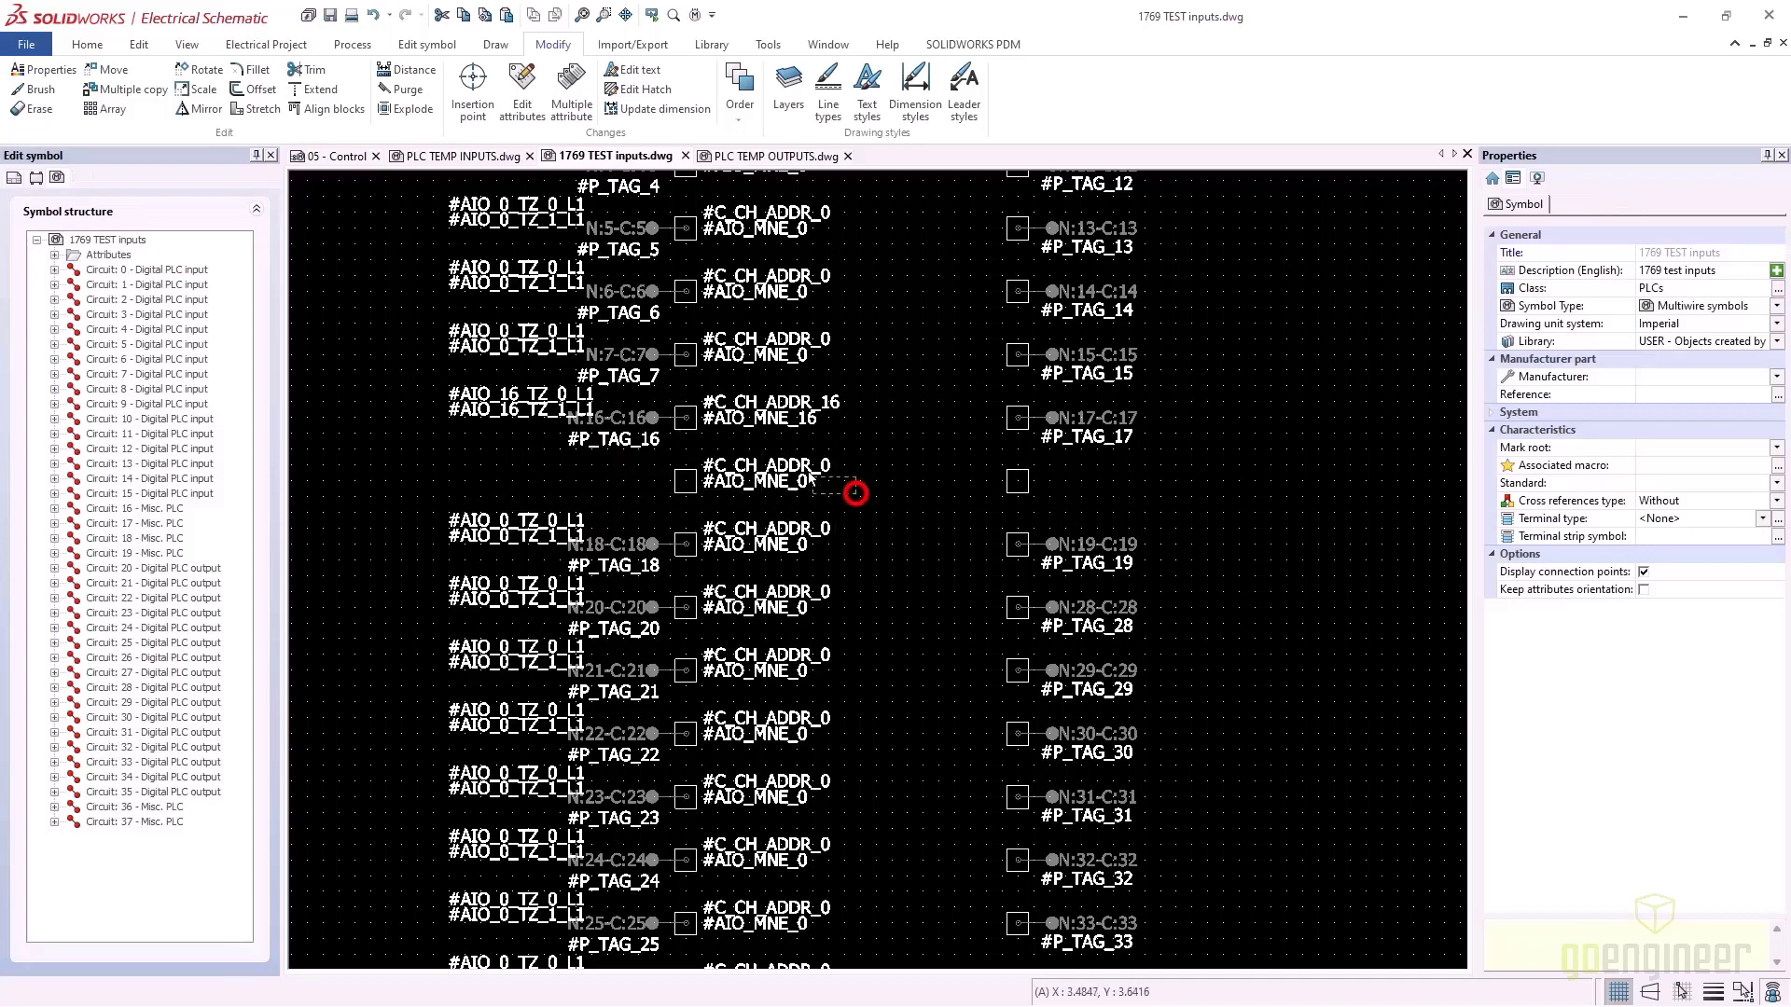
{"action": "left_click", "coordinate": [821, 482]}
{"action": "key", "text": "Delete"}
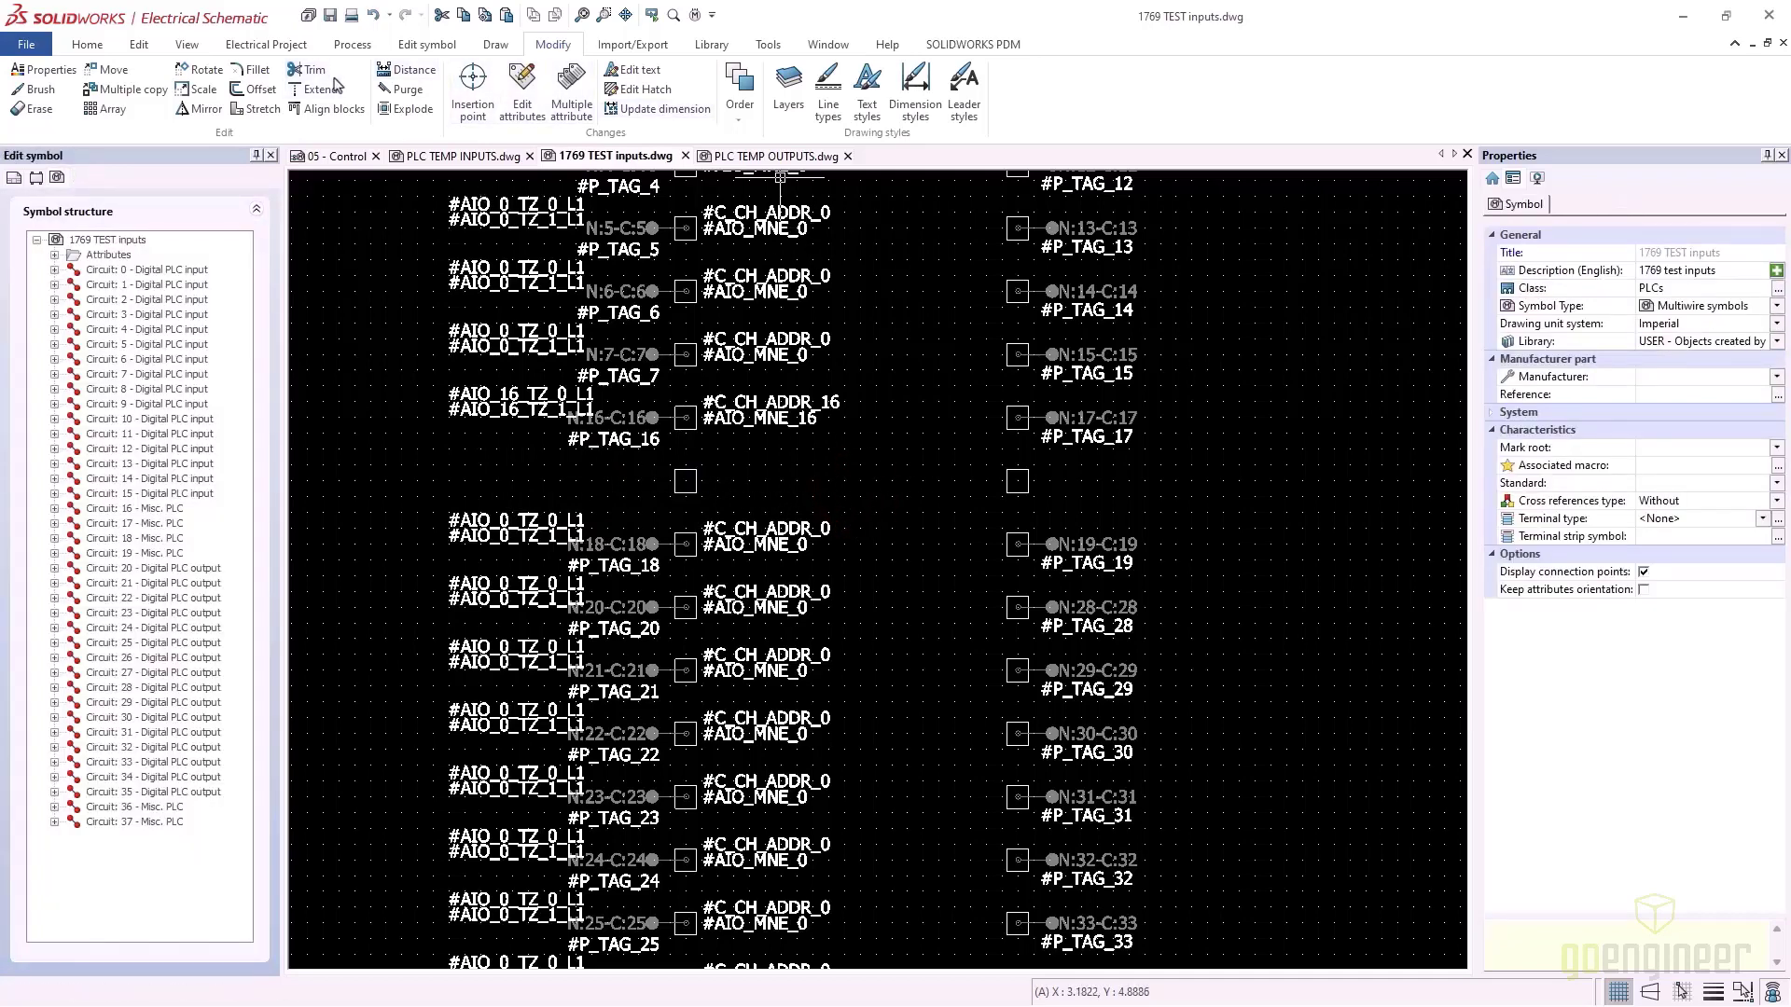
Add an NC text label beside the unused row, sized on canvas, and adjust its justification
{"action": "left_click", "coordinate": [495, 46]}
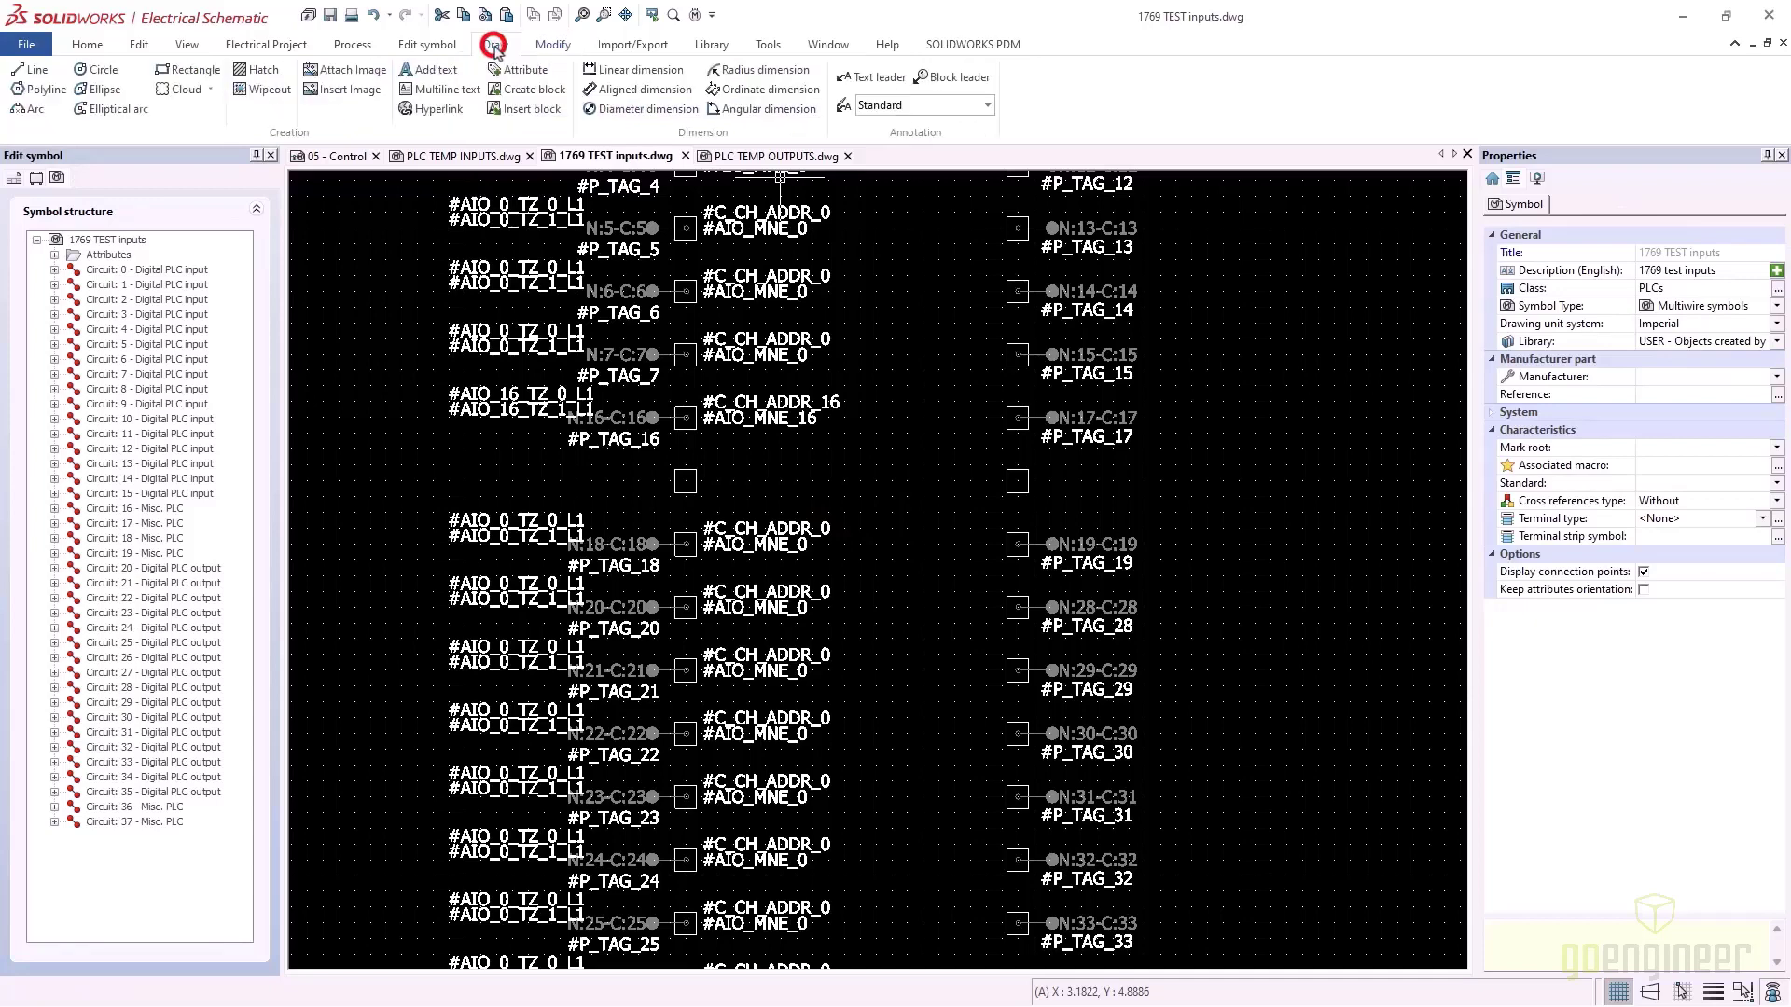
{"action": "left_click", "coordinate": [422, 73]}
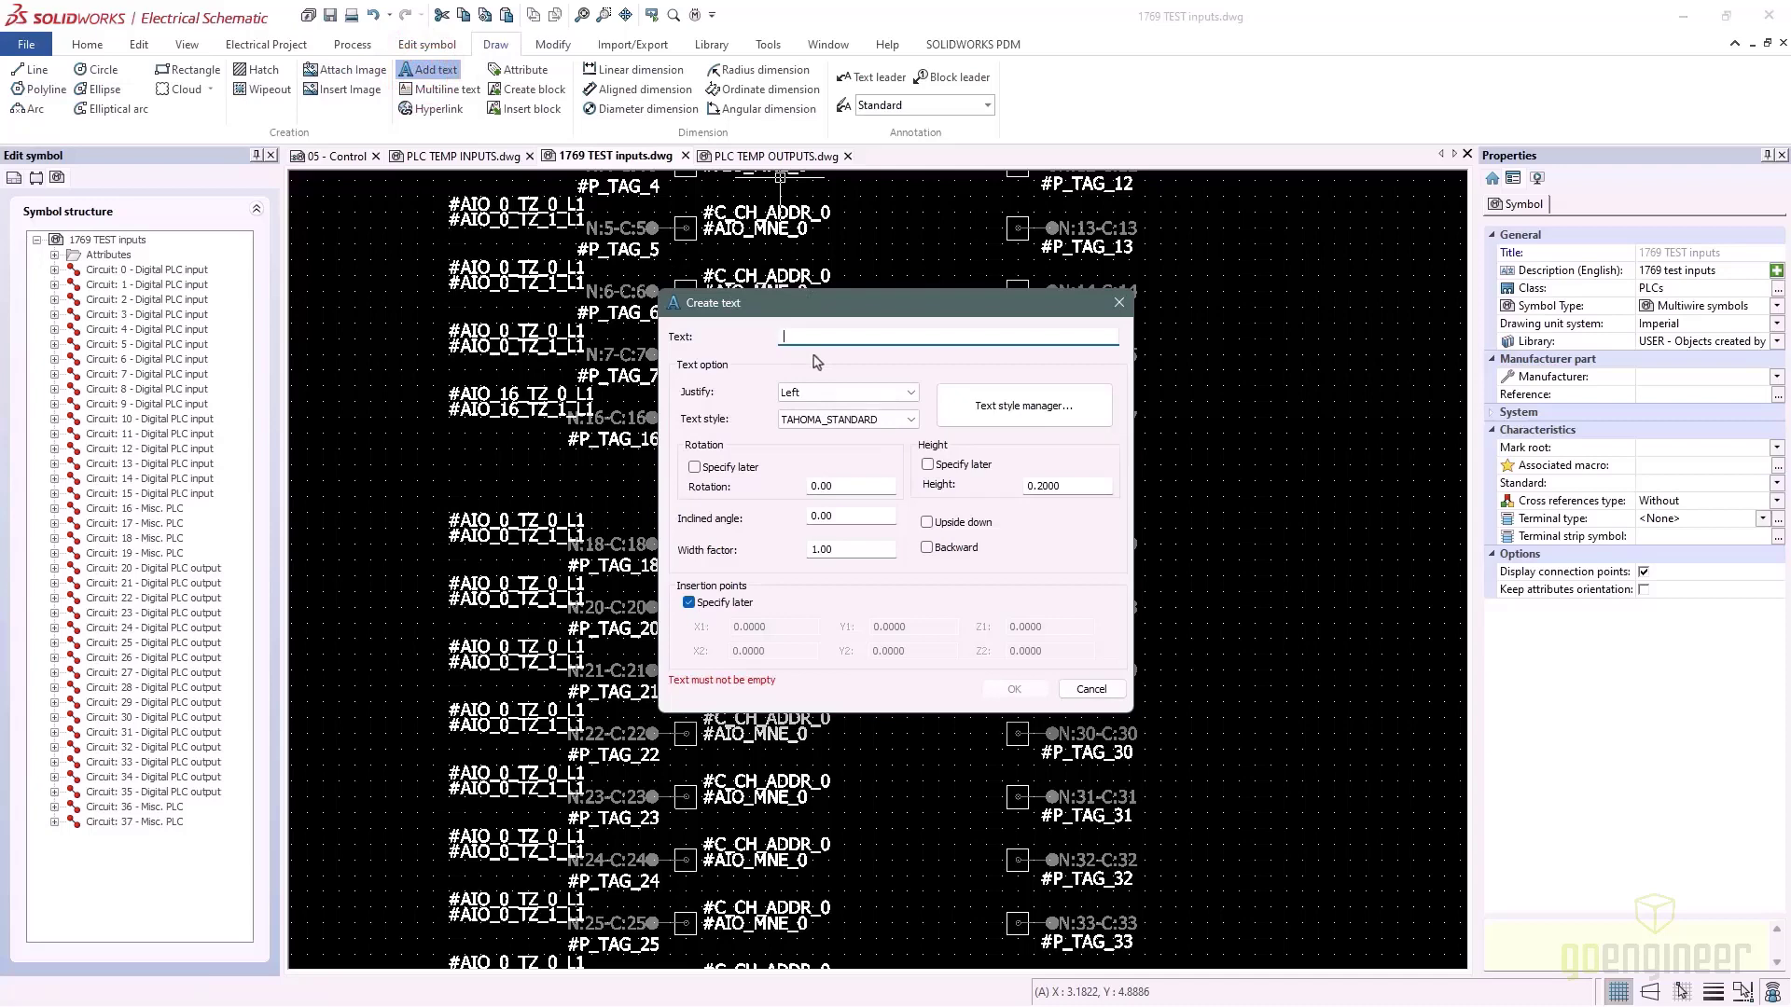
{"action": "type", "text": "NC"}
{"action": "left_click", "coordinate": [928, 464]}
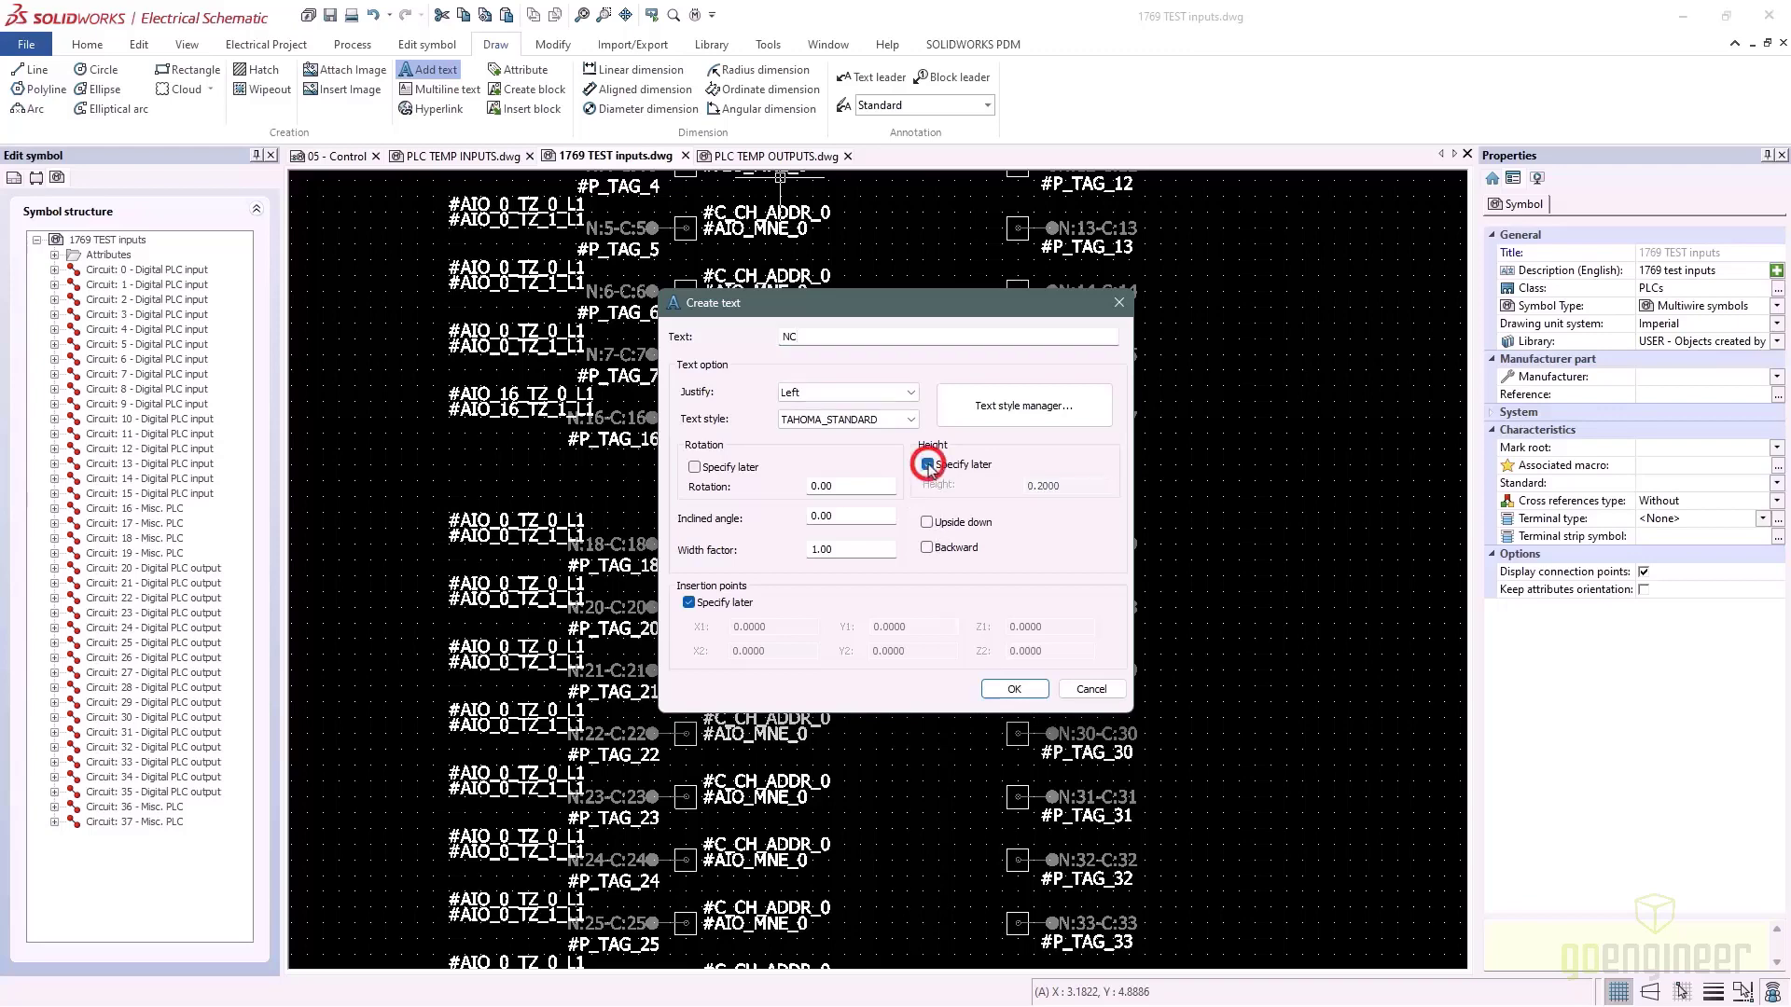
{"action": "left_click", "coordinate": [1013, 689]}
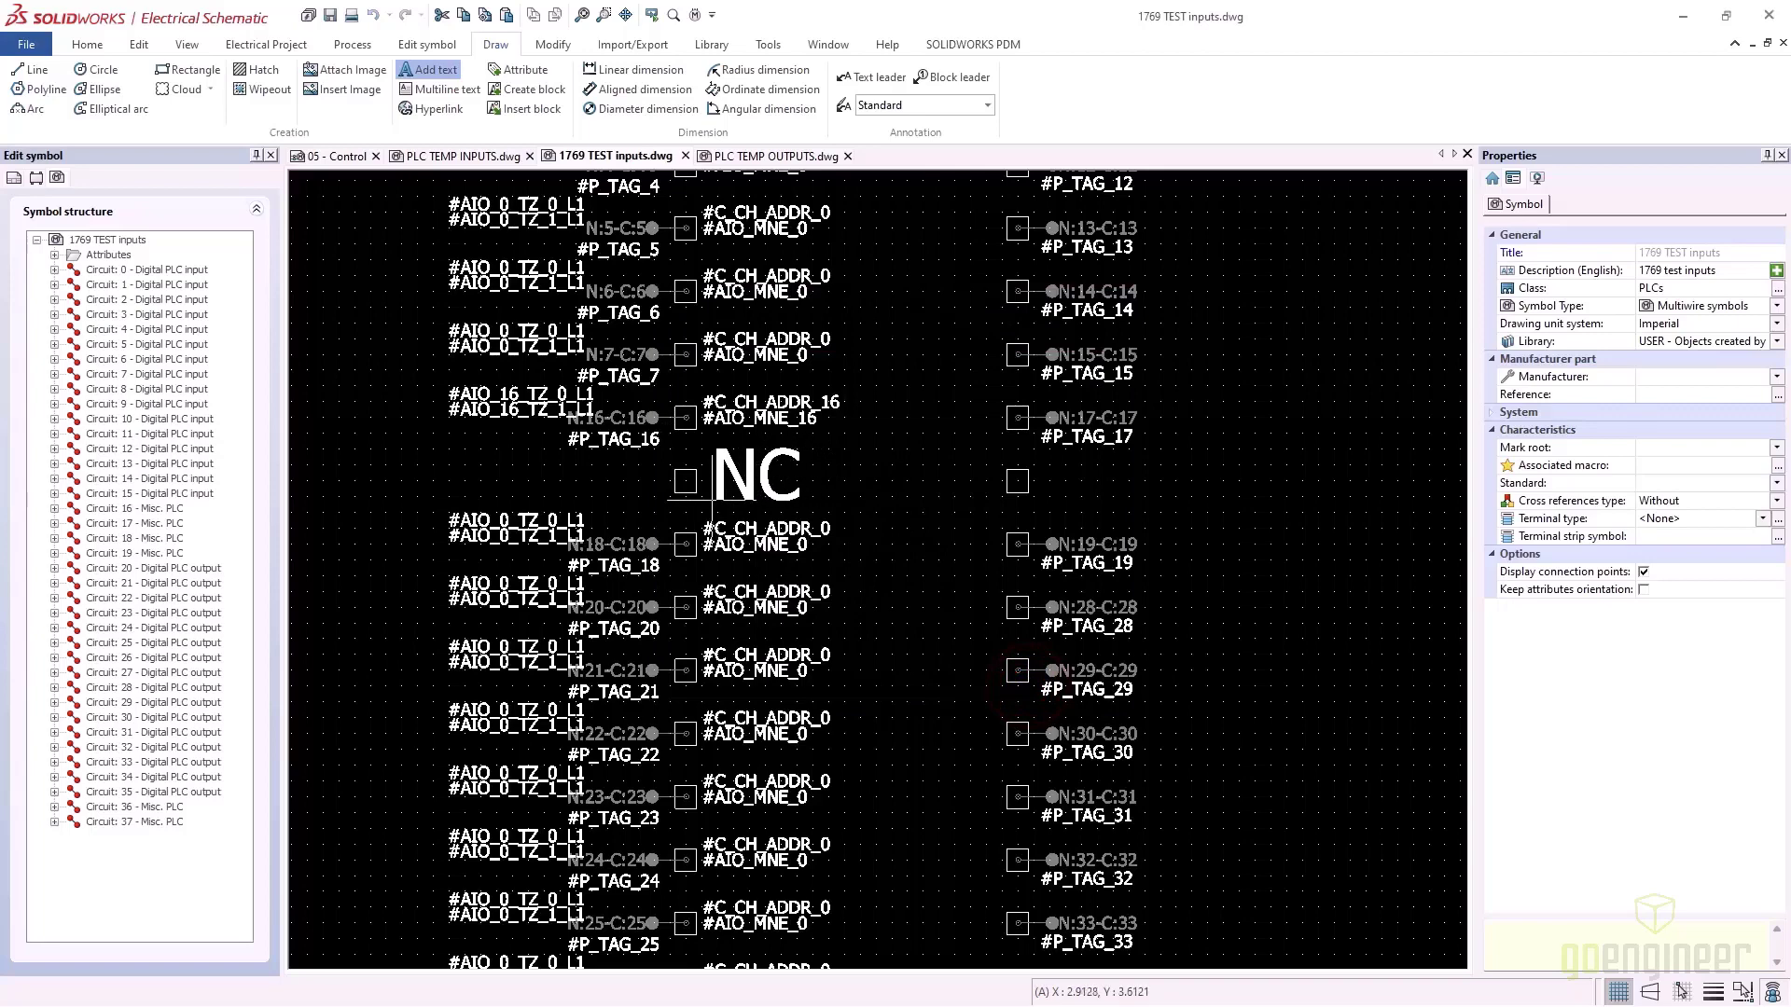
{"action": "left_click", "coordinate": [712, 500]}
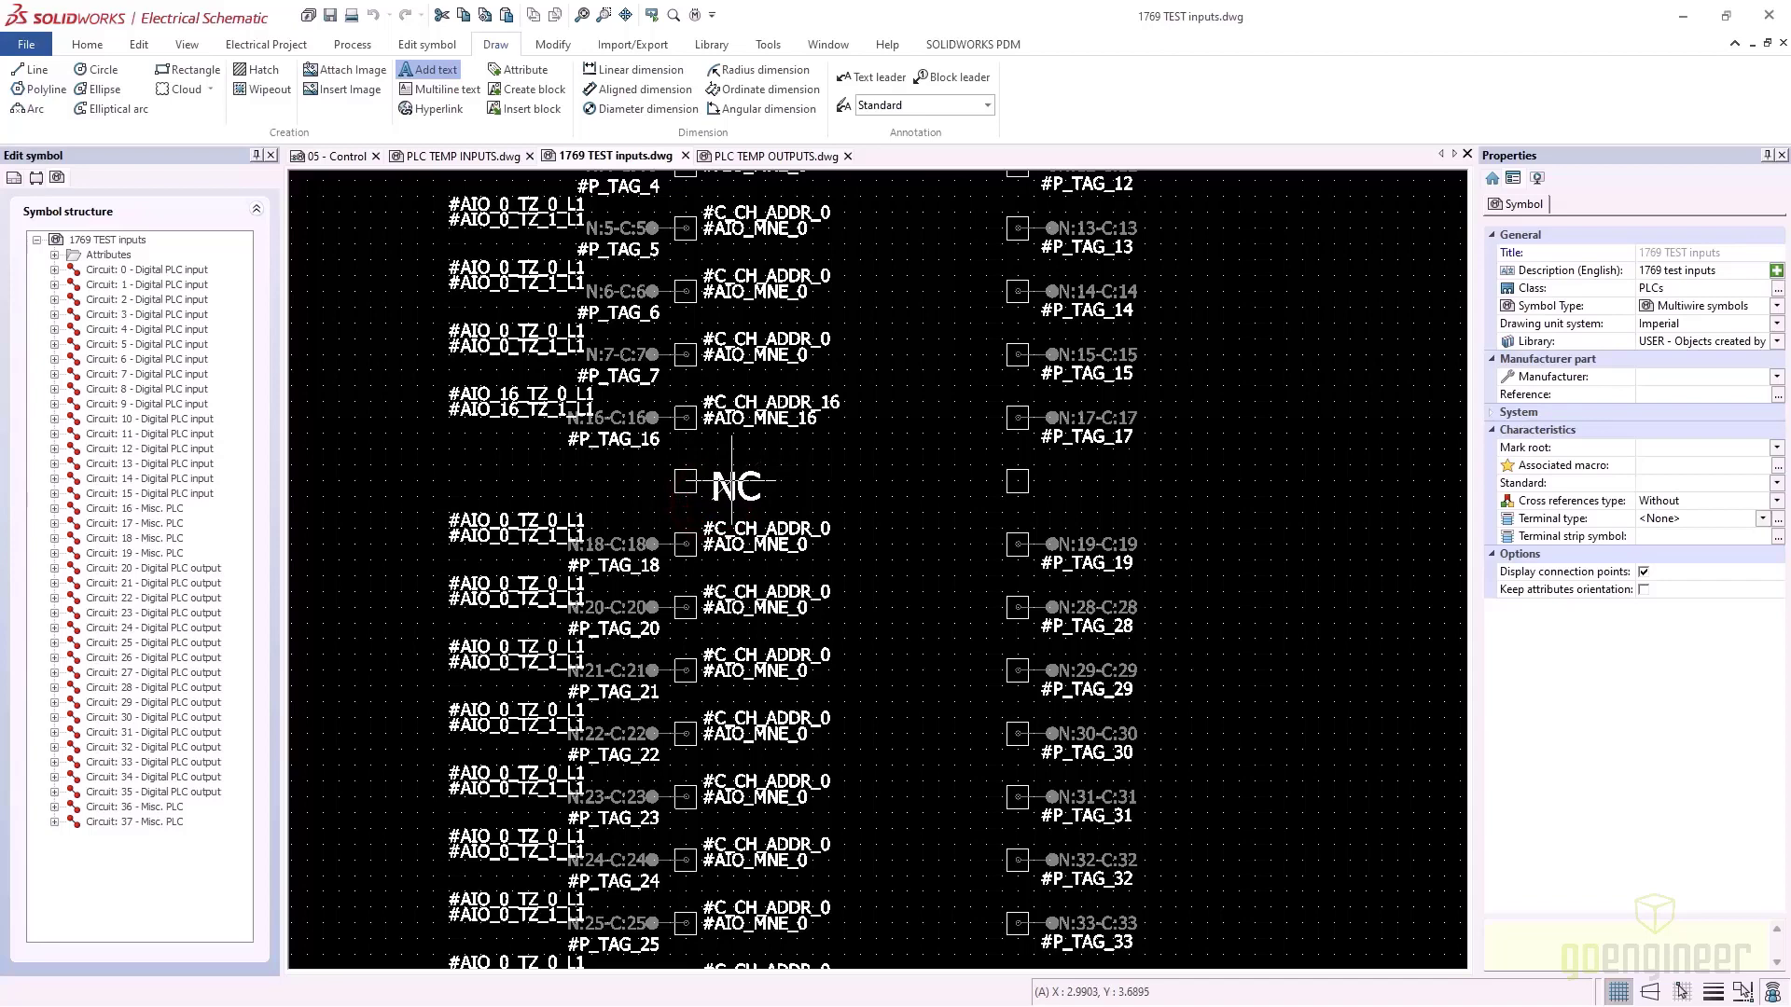
{"action": "left_click", "coordinate": [731, 482]}
{"action": "left_click", "coordinate": [739, 487]}
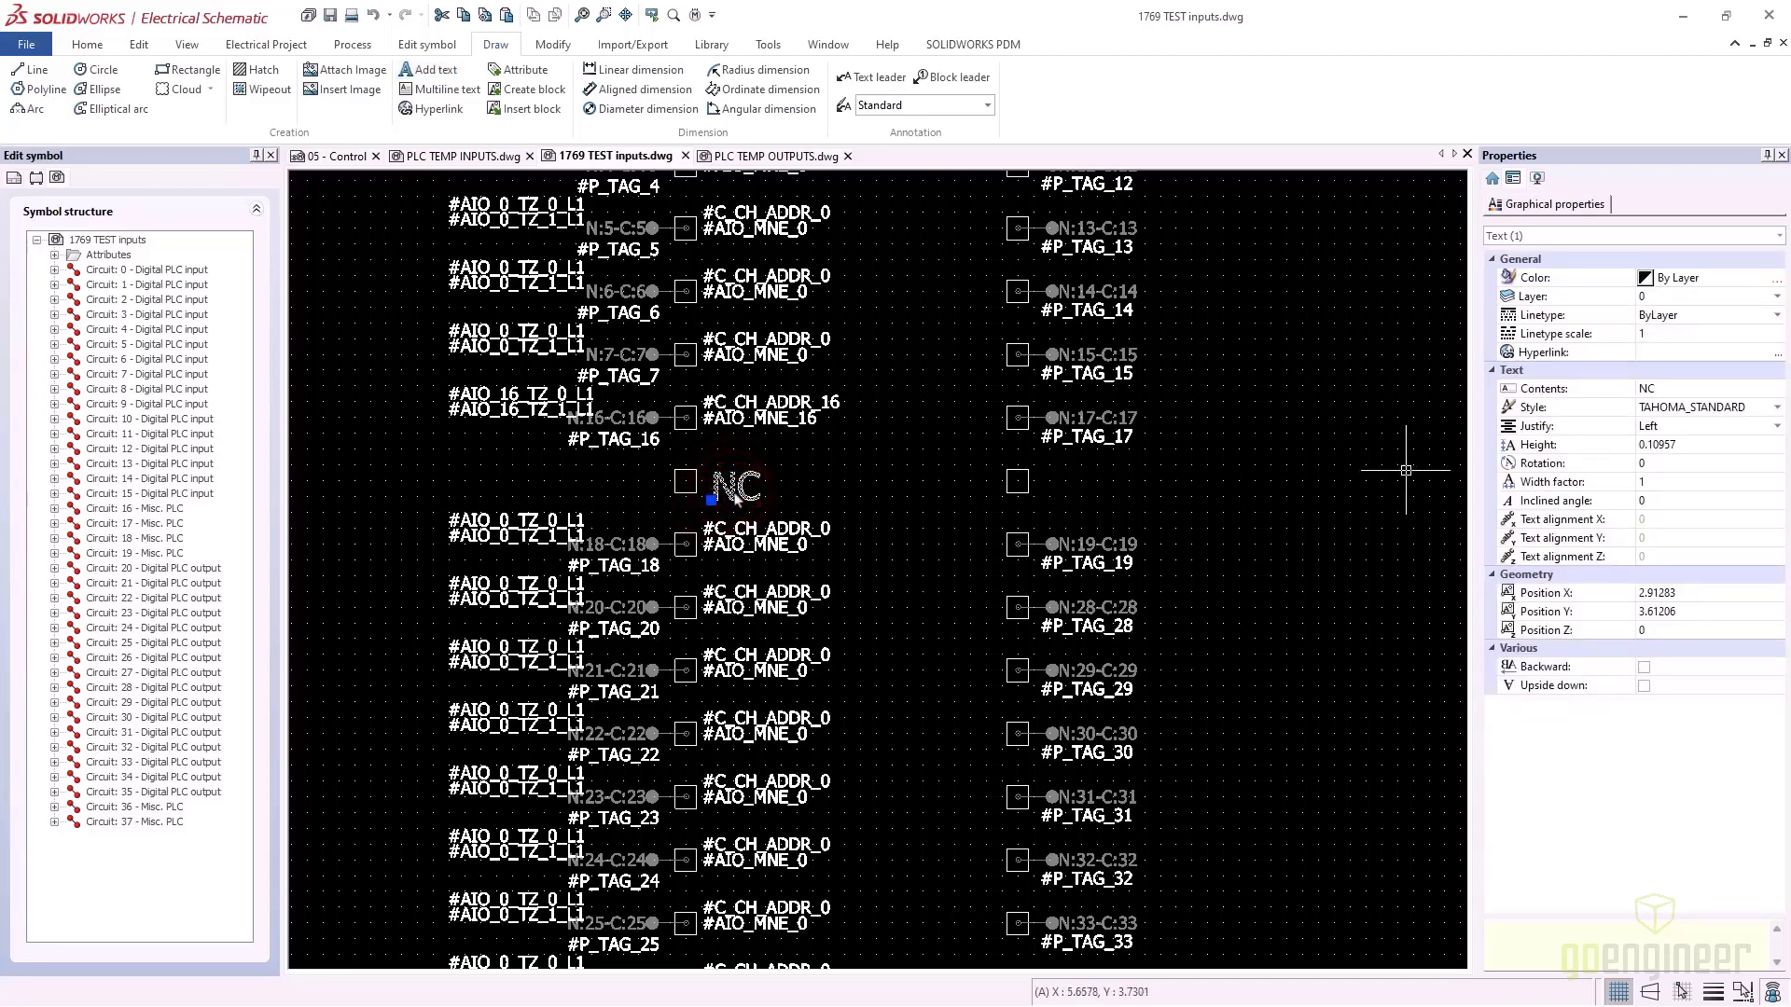
{"action": "left_click", "coordinate": [1780, 427]}
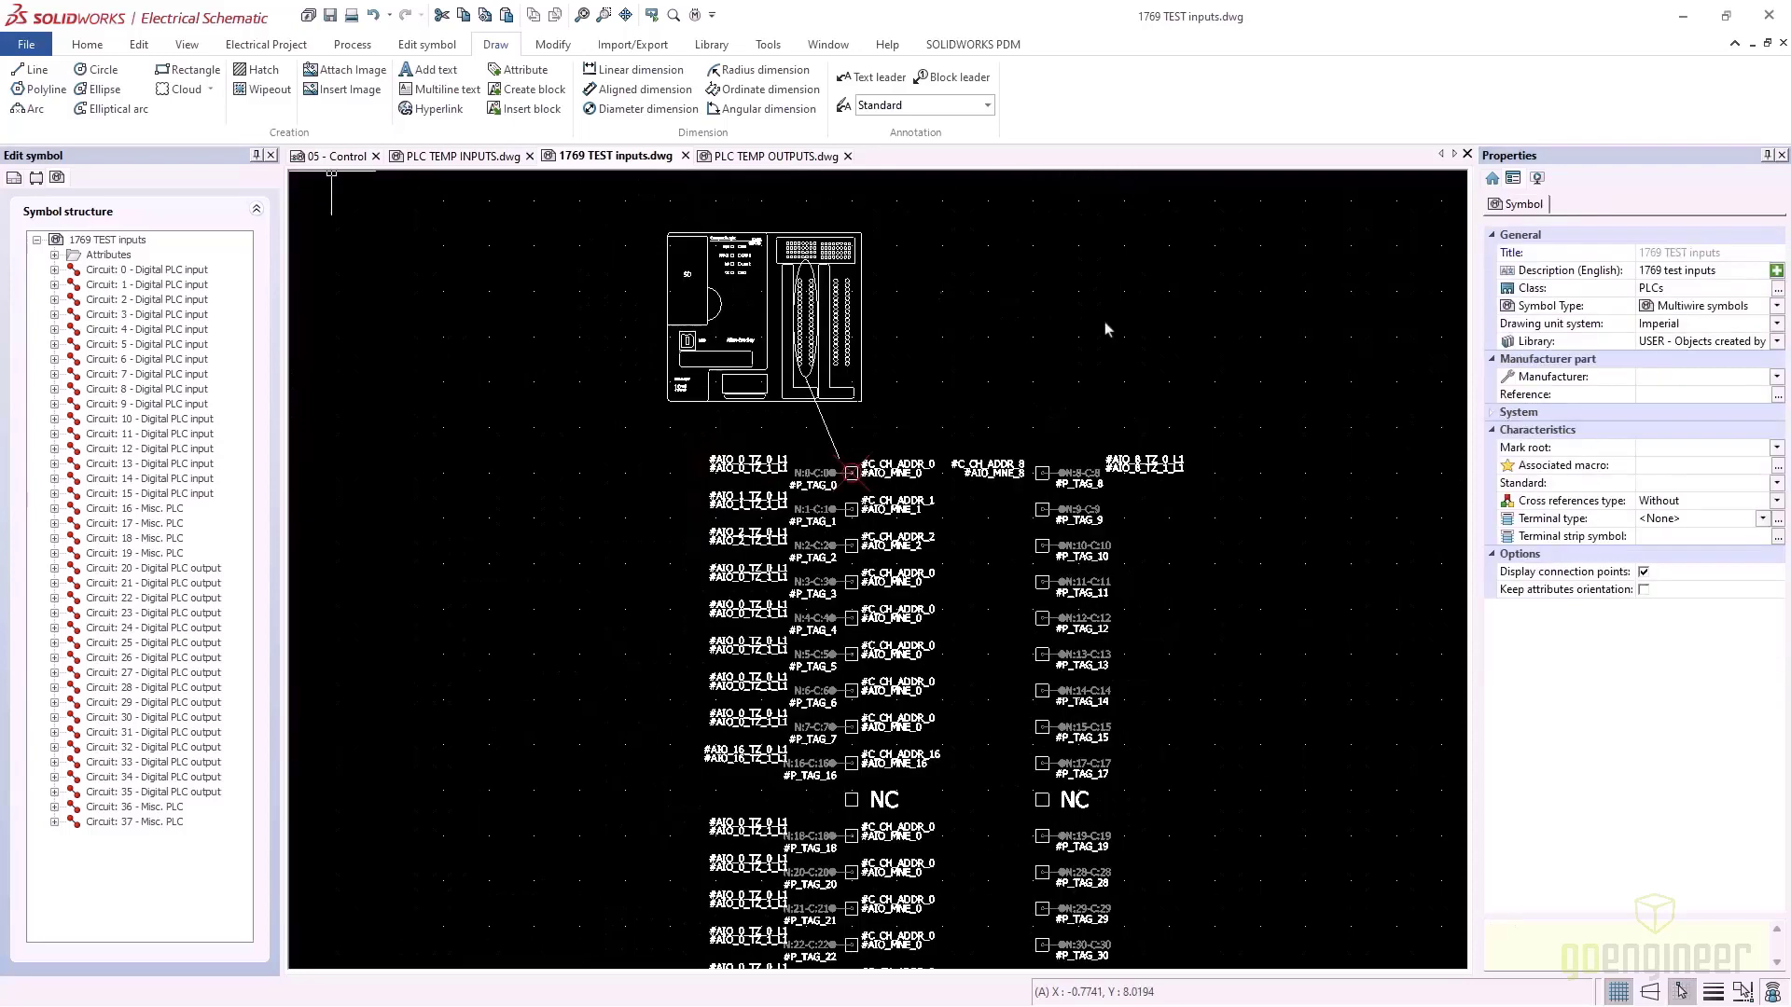
{"action": "left_click", "coordinate": [339, 156]}
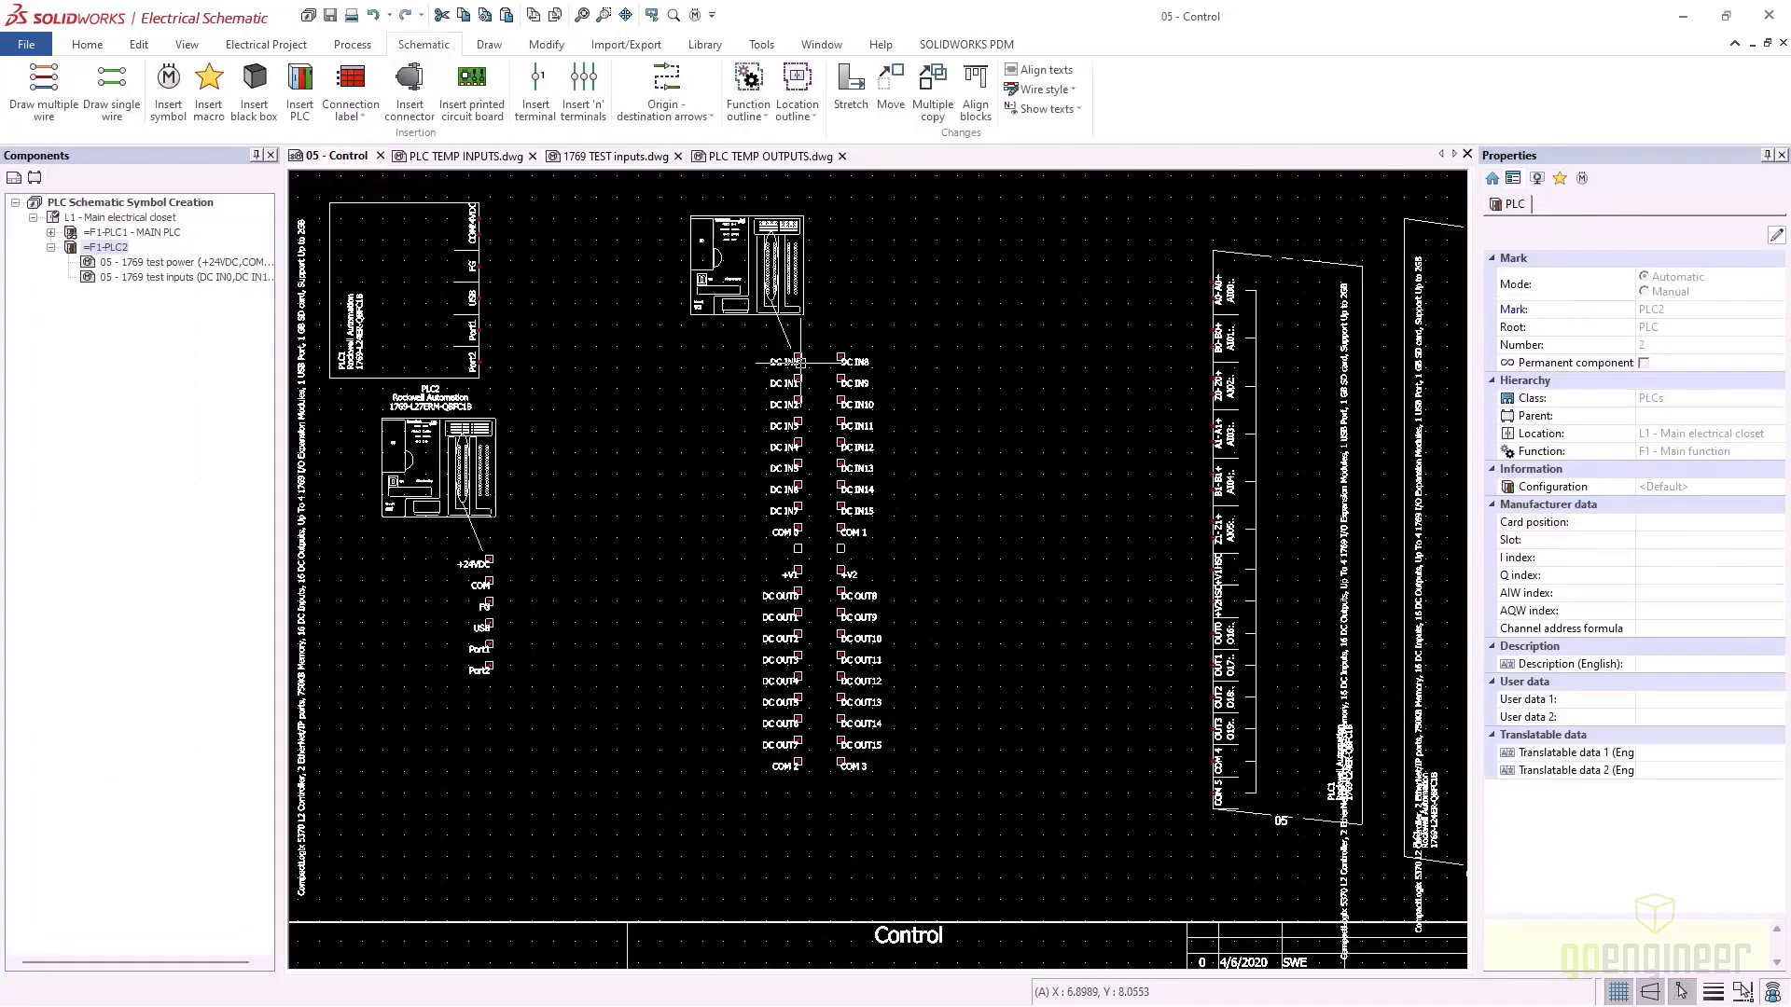
Update the PLC2 inputs symbol on the Control page from its edited version
{"action": "left_click", "coordinate": [741, 291]}
{"action": "right_click", "coordinate": [760, 311]}
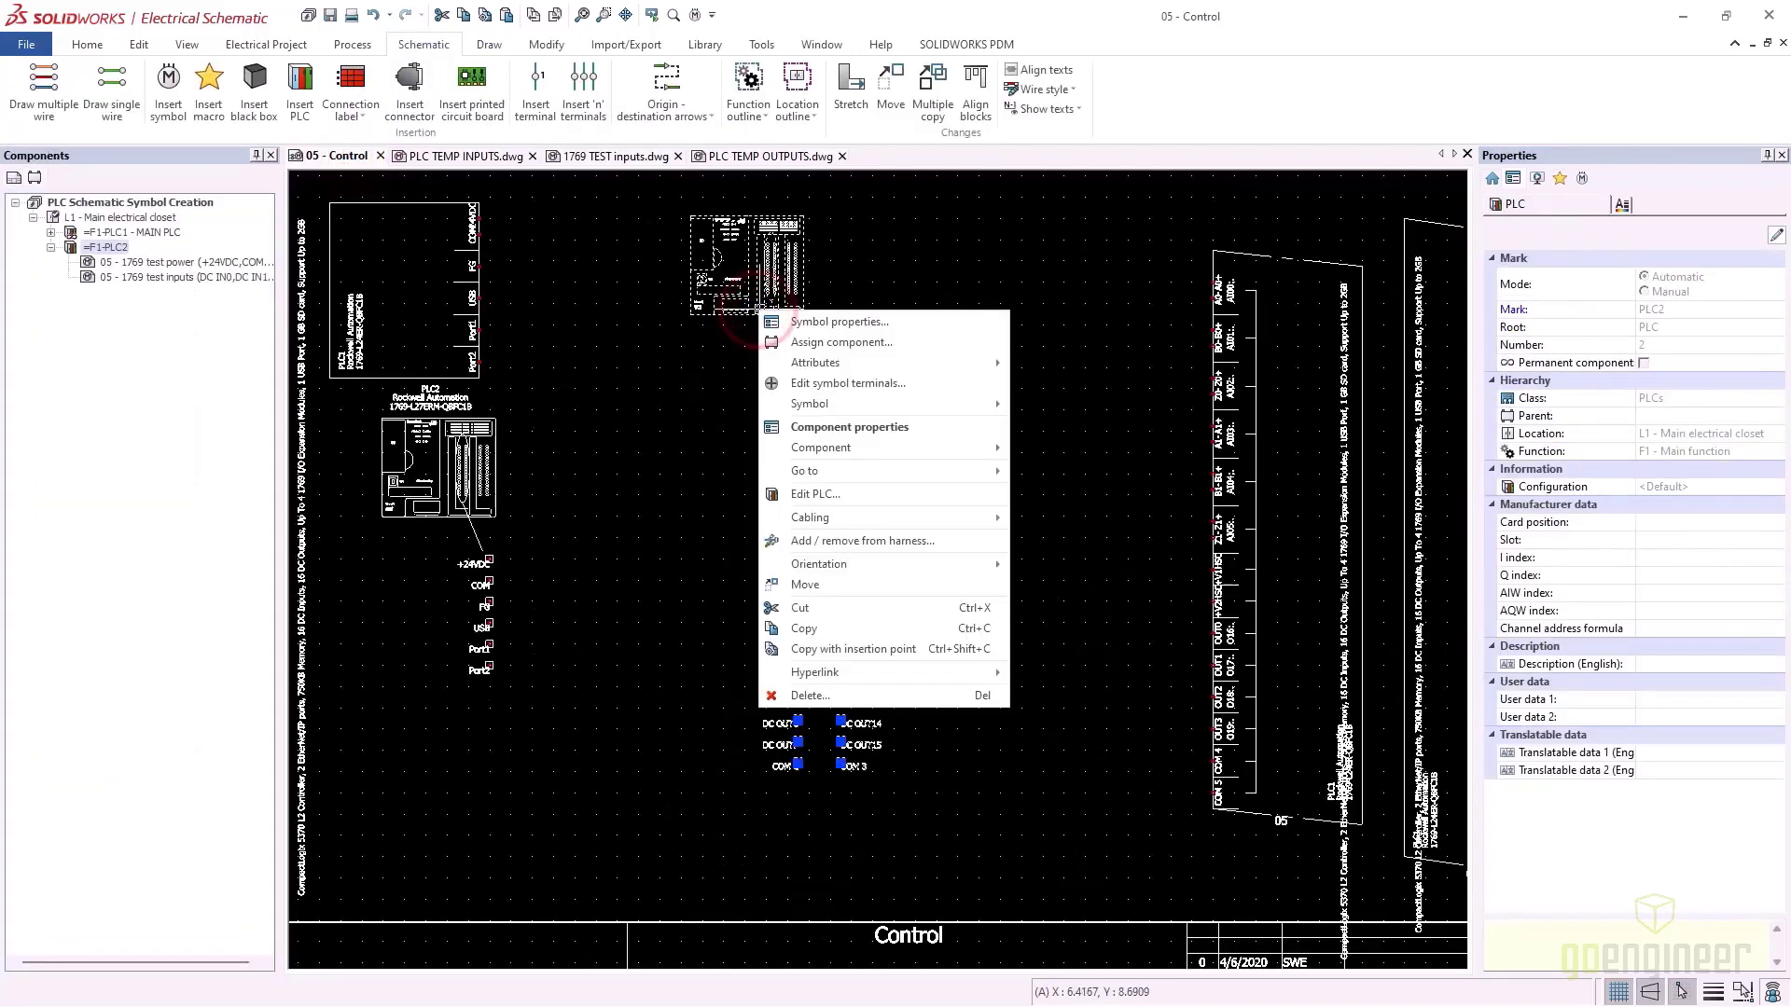
{"action": "mouse_move", "coordinate": [833, 407]}
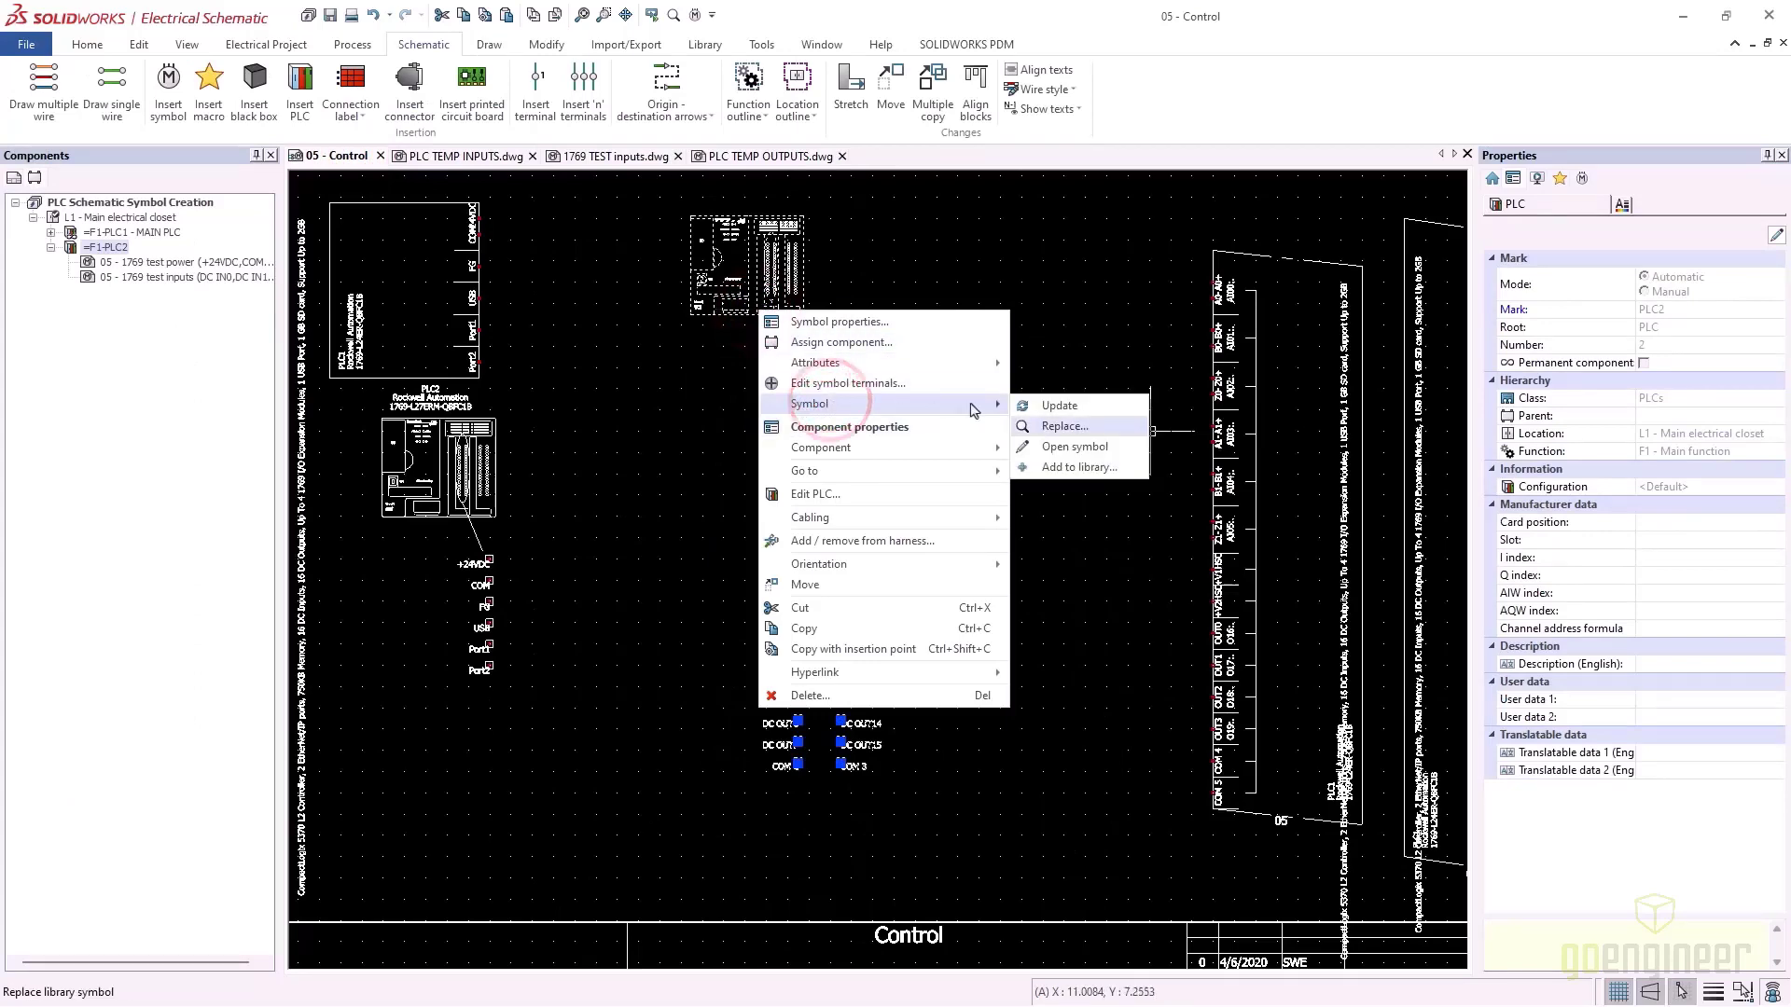
{"action": "left_click", "coordinate": [1077, 407]}
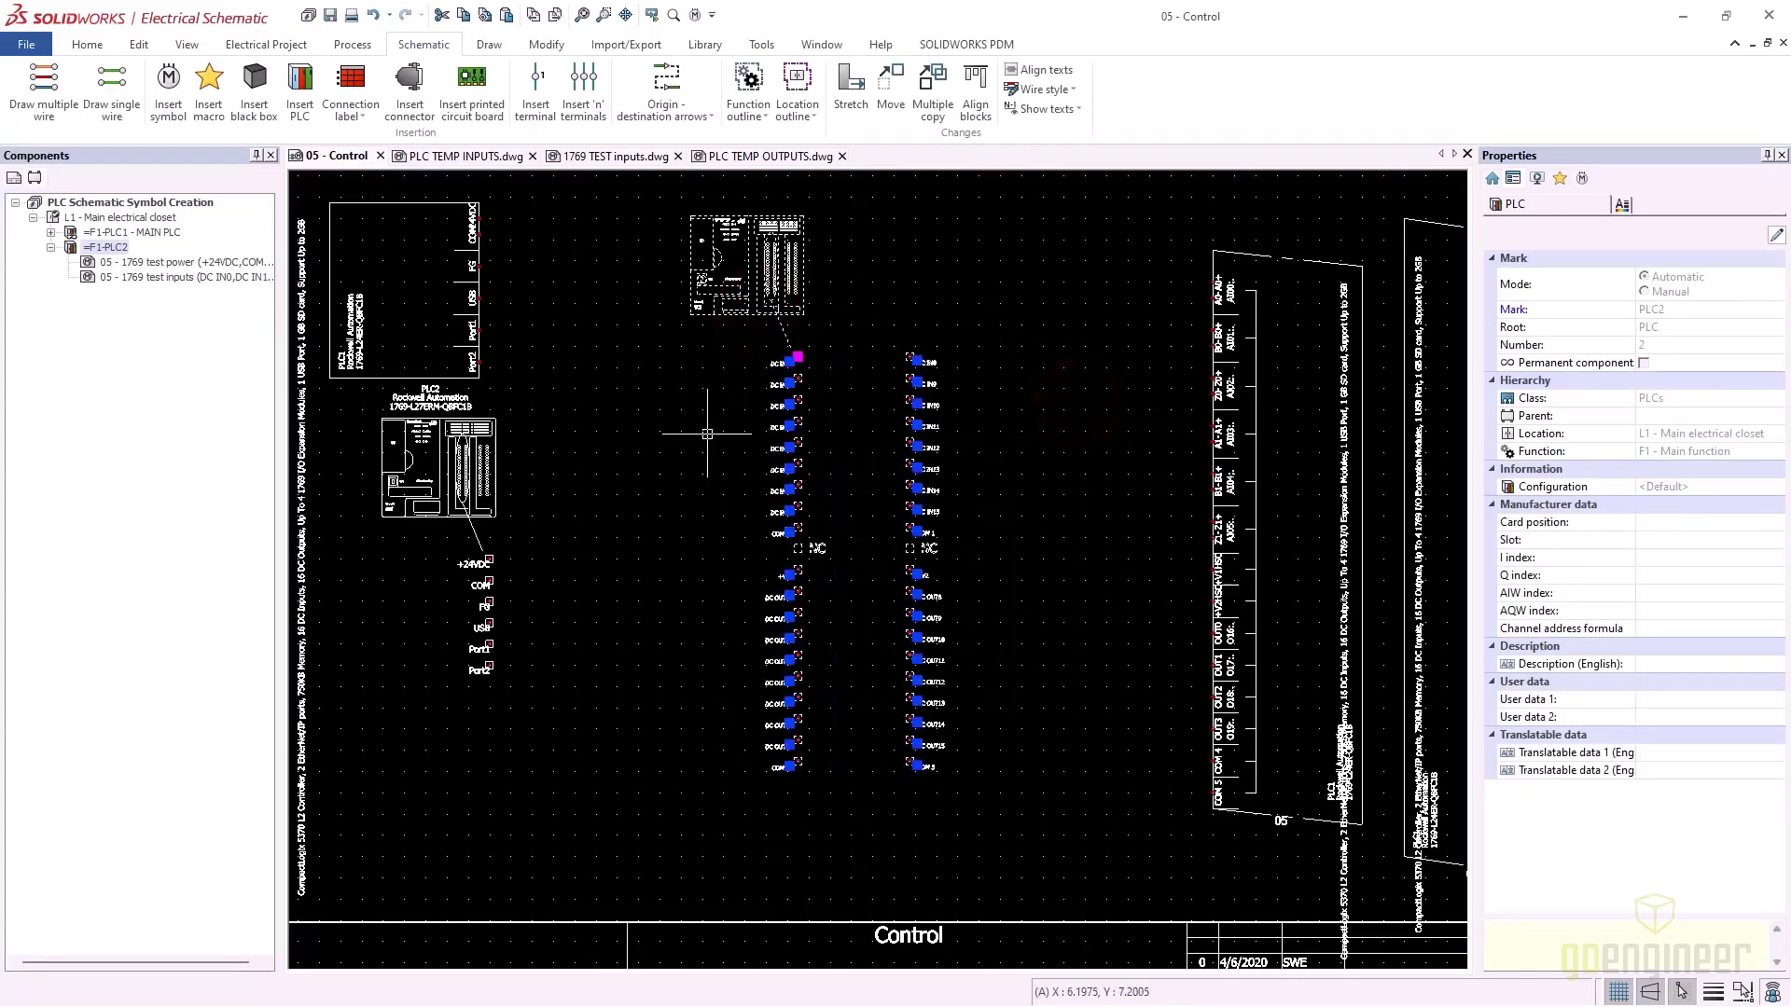
{"action": "left_click", "coordinate": [714, 362]}
Show the Symbol submenu for the PLC inputs symbol
{"action": "scroll", "coordinate": [714, 363], "scroll_direction": "up", "scroll_amount": 3}
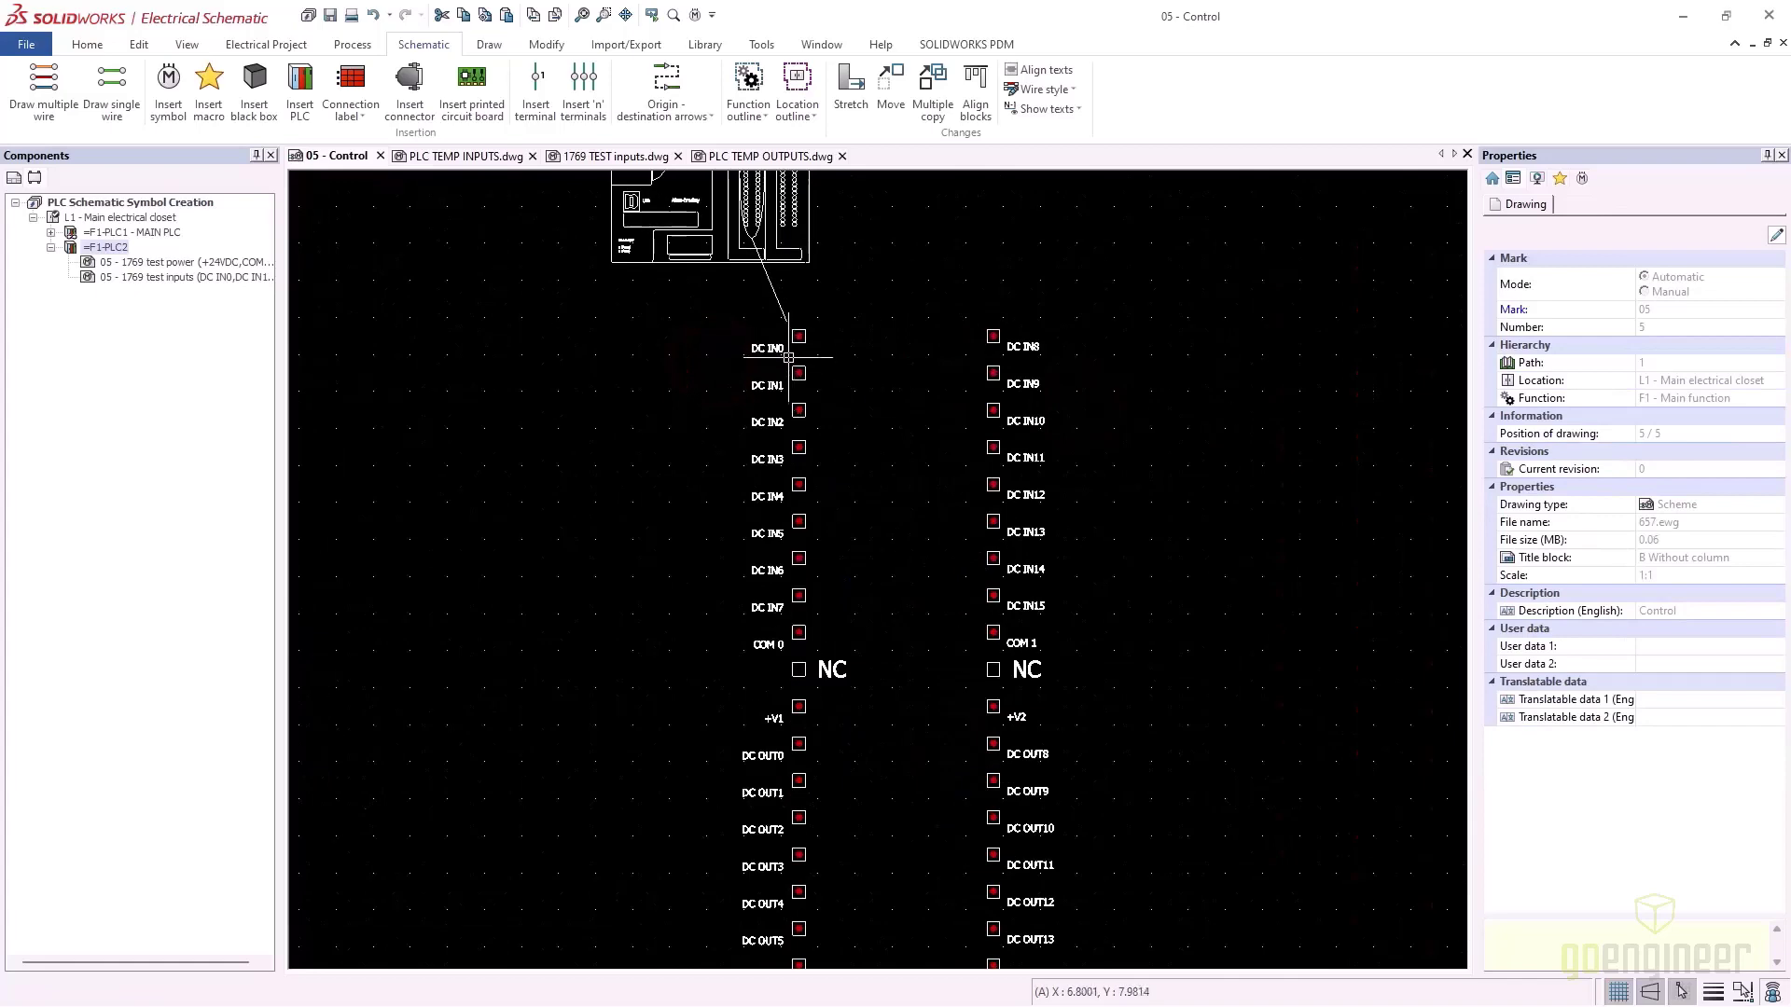
{"action": "left_click", "coordinate": [709, 259]}
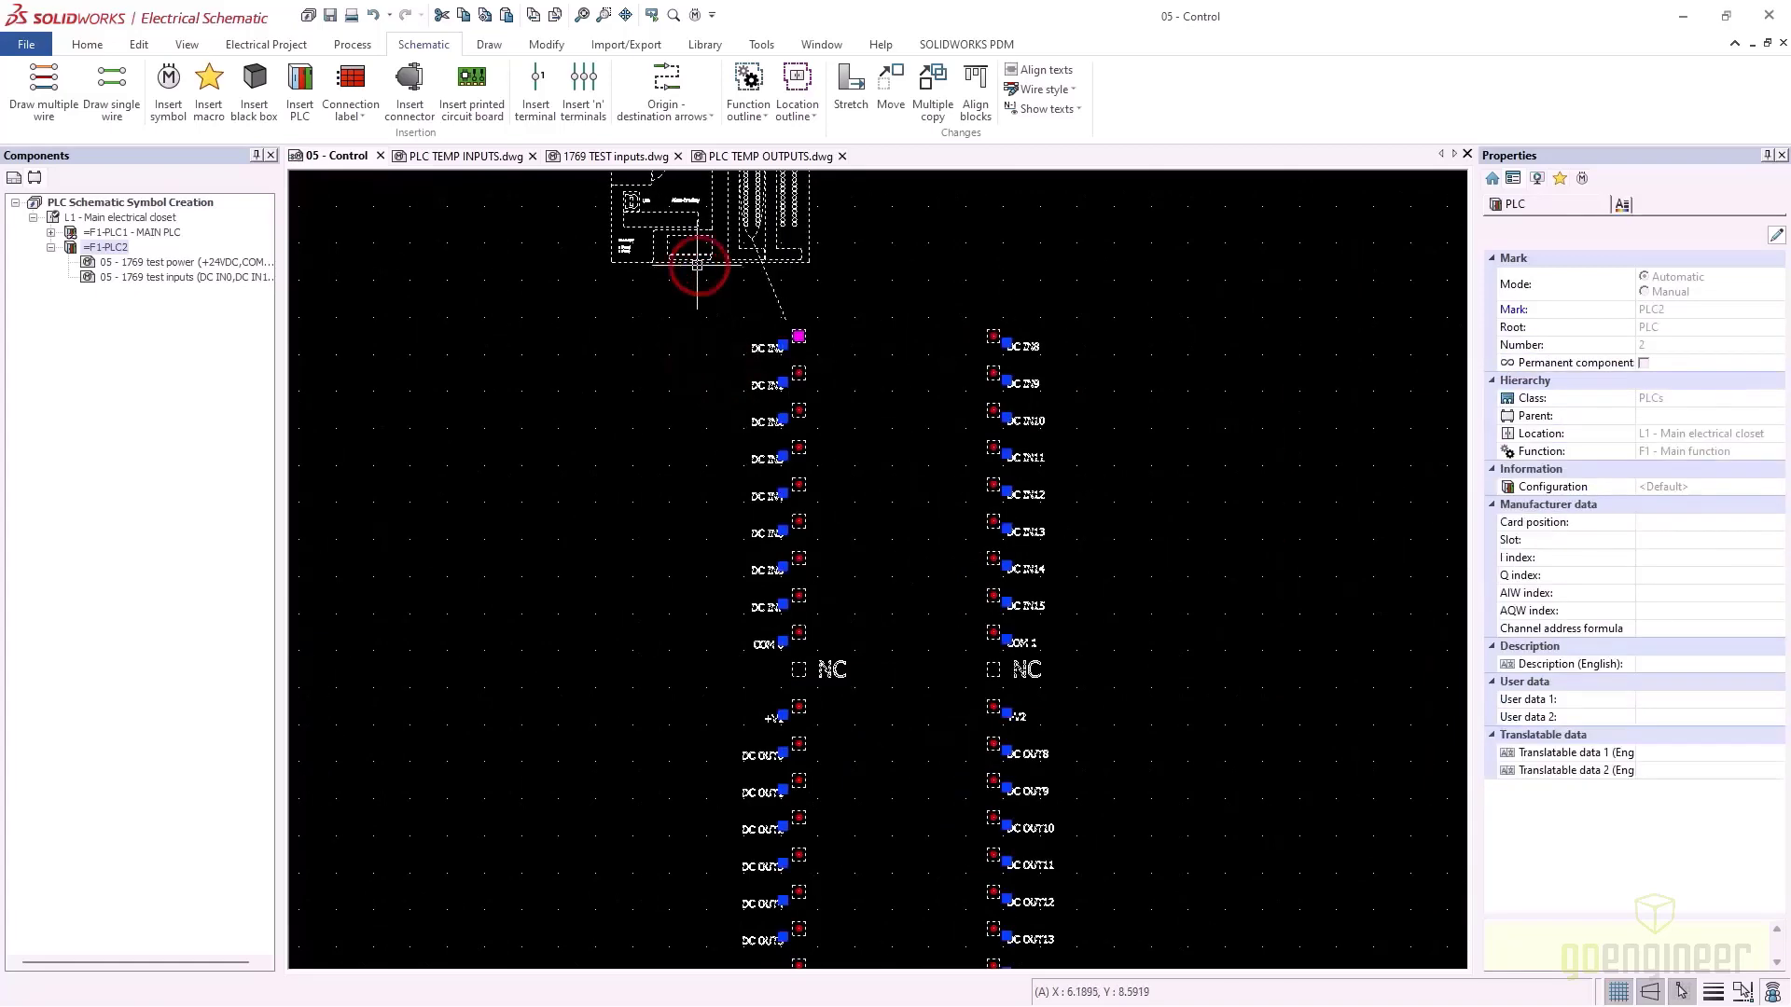
{"action": "right_click", "coordinate": [698, 265]}
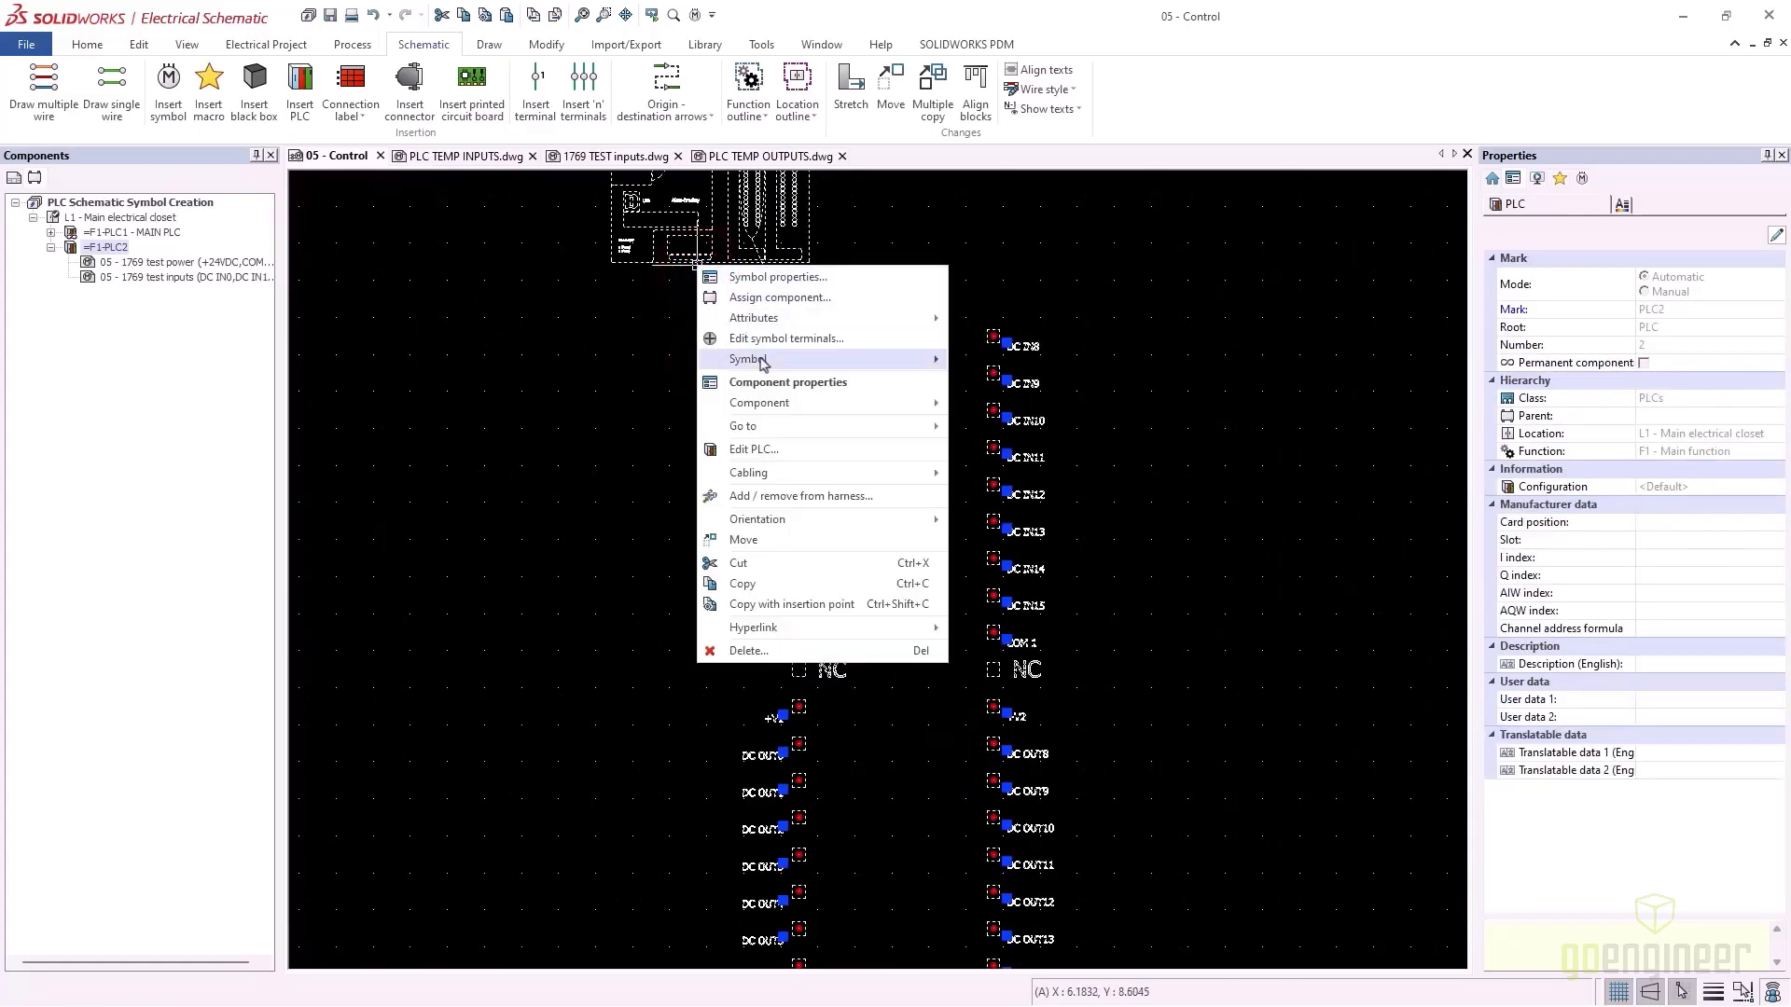
{"action": "mouse_move", "coordinate": [764, 364]}
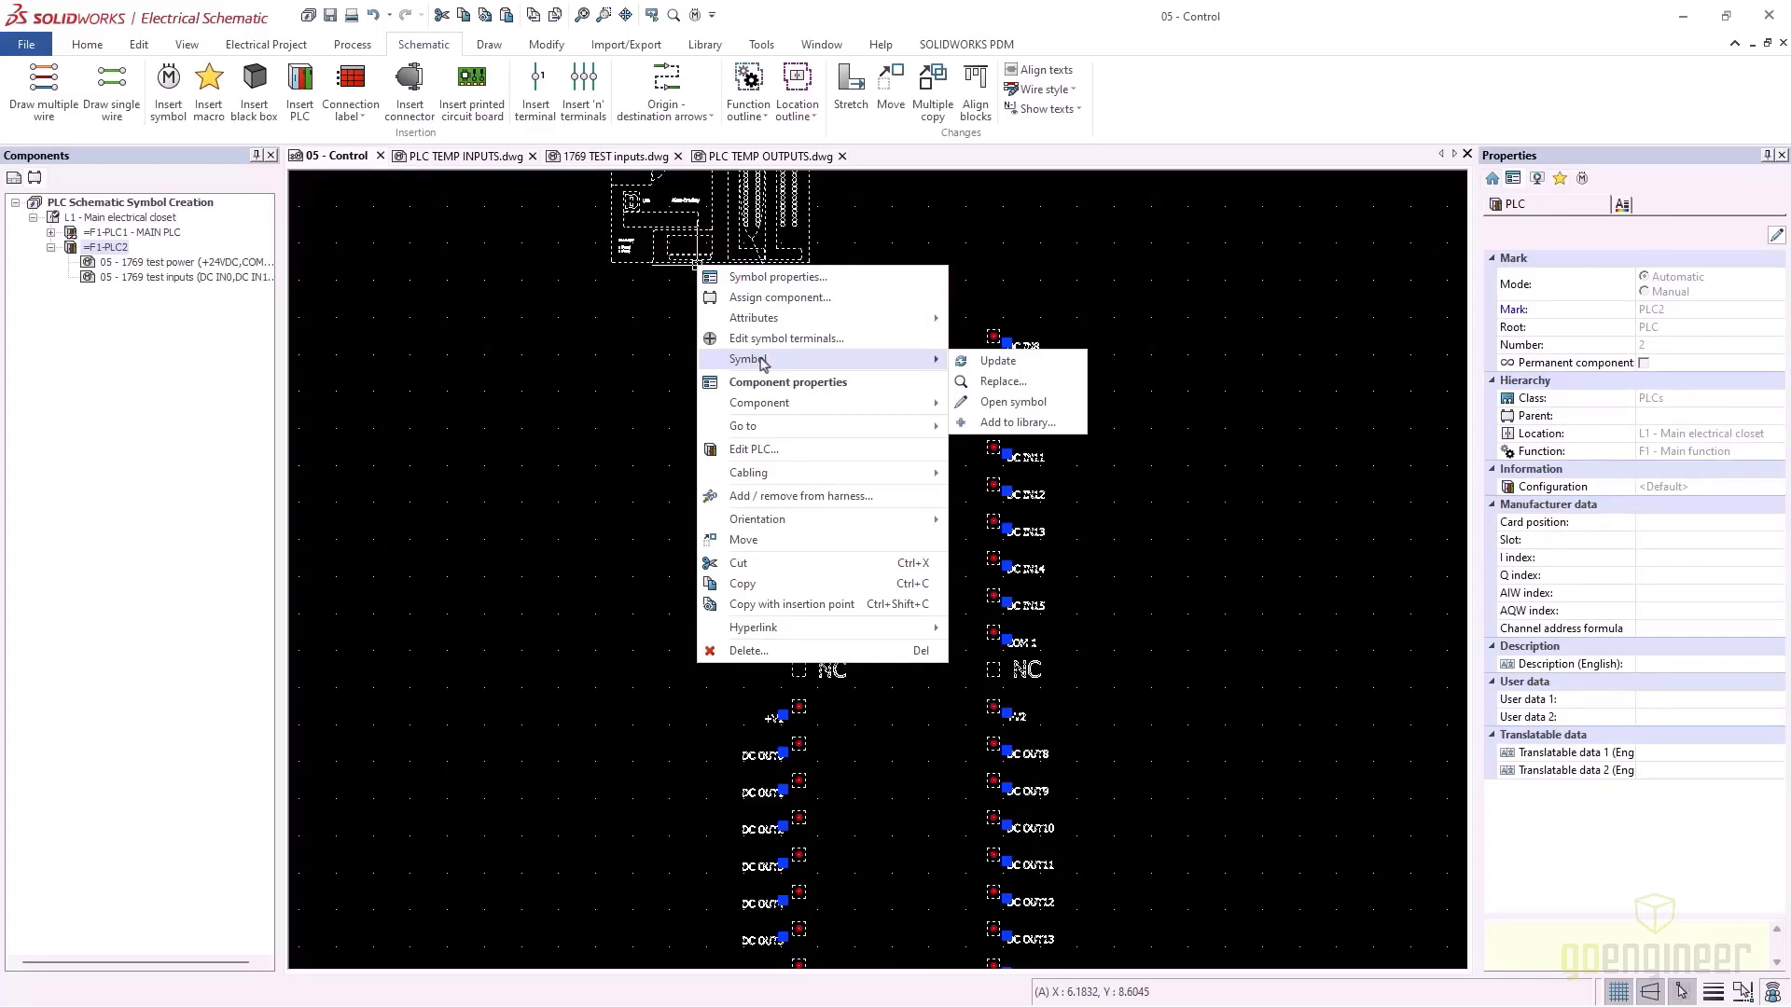
Reassign the 1769 test inputs symbol from PLC2 to =F1-PLC1 - MAIN PLC
{"action": "left_click", "coordinate": [807, 277]}
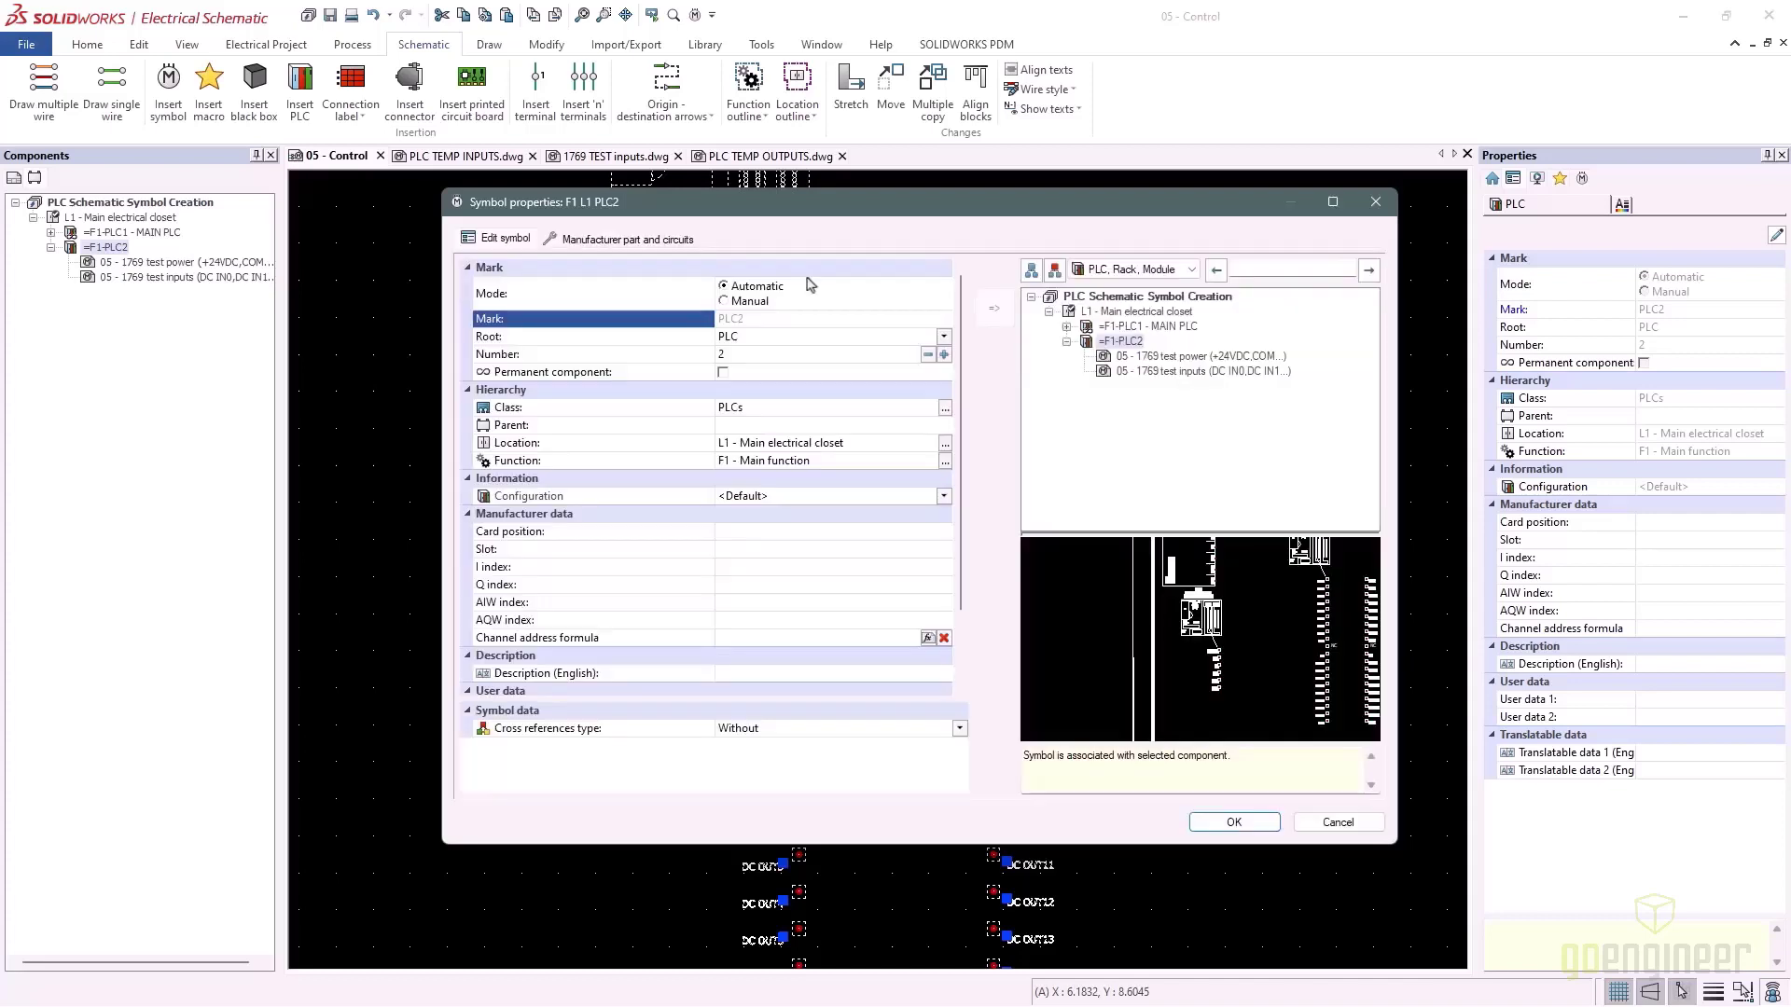
{"action": "left_click", "coordinate": [1110, 326]}
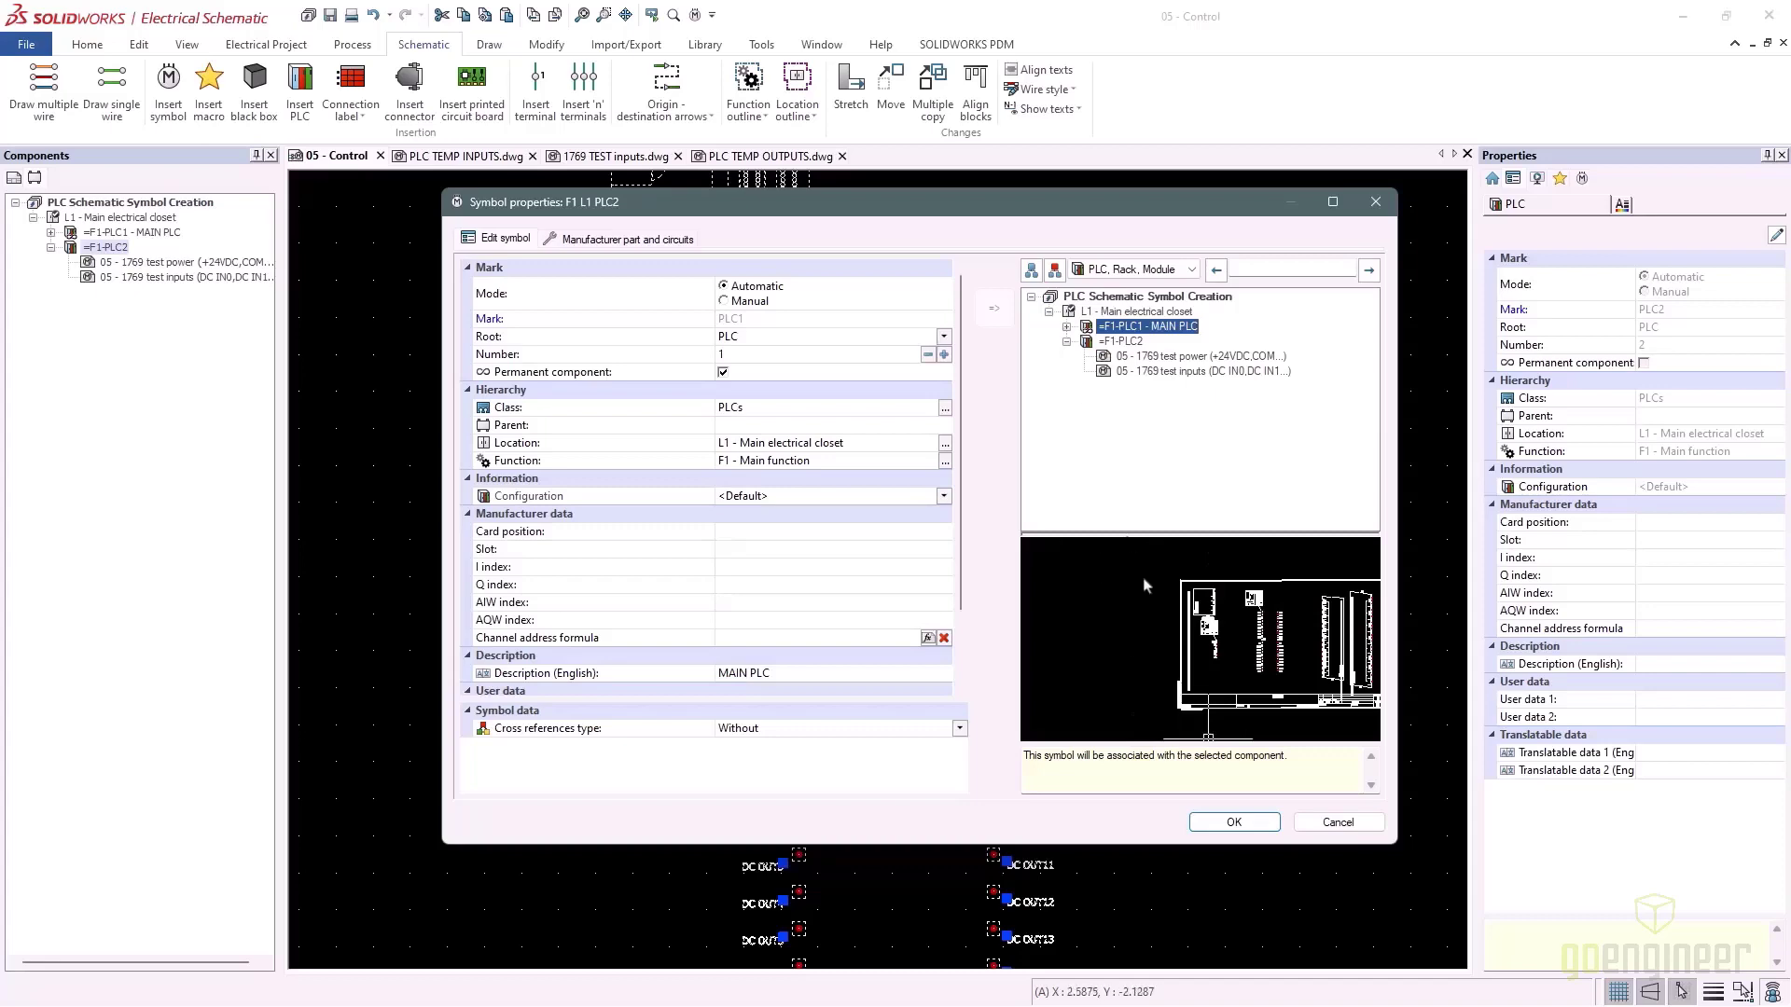
{"action": "left_click", "coordinate": [1234, 823]}
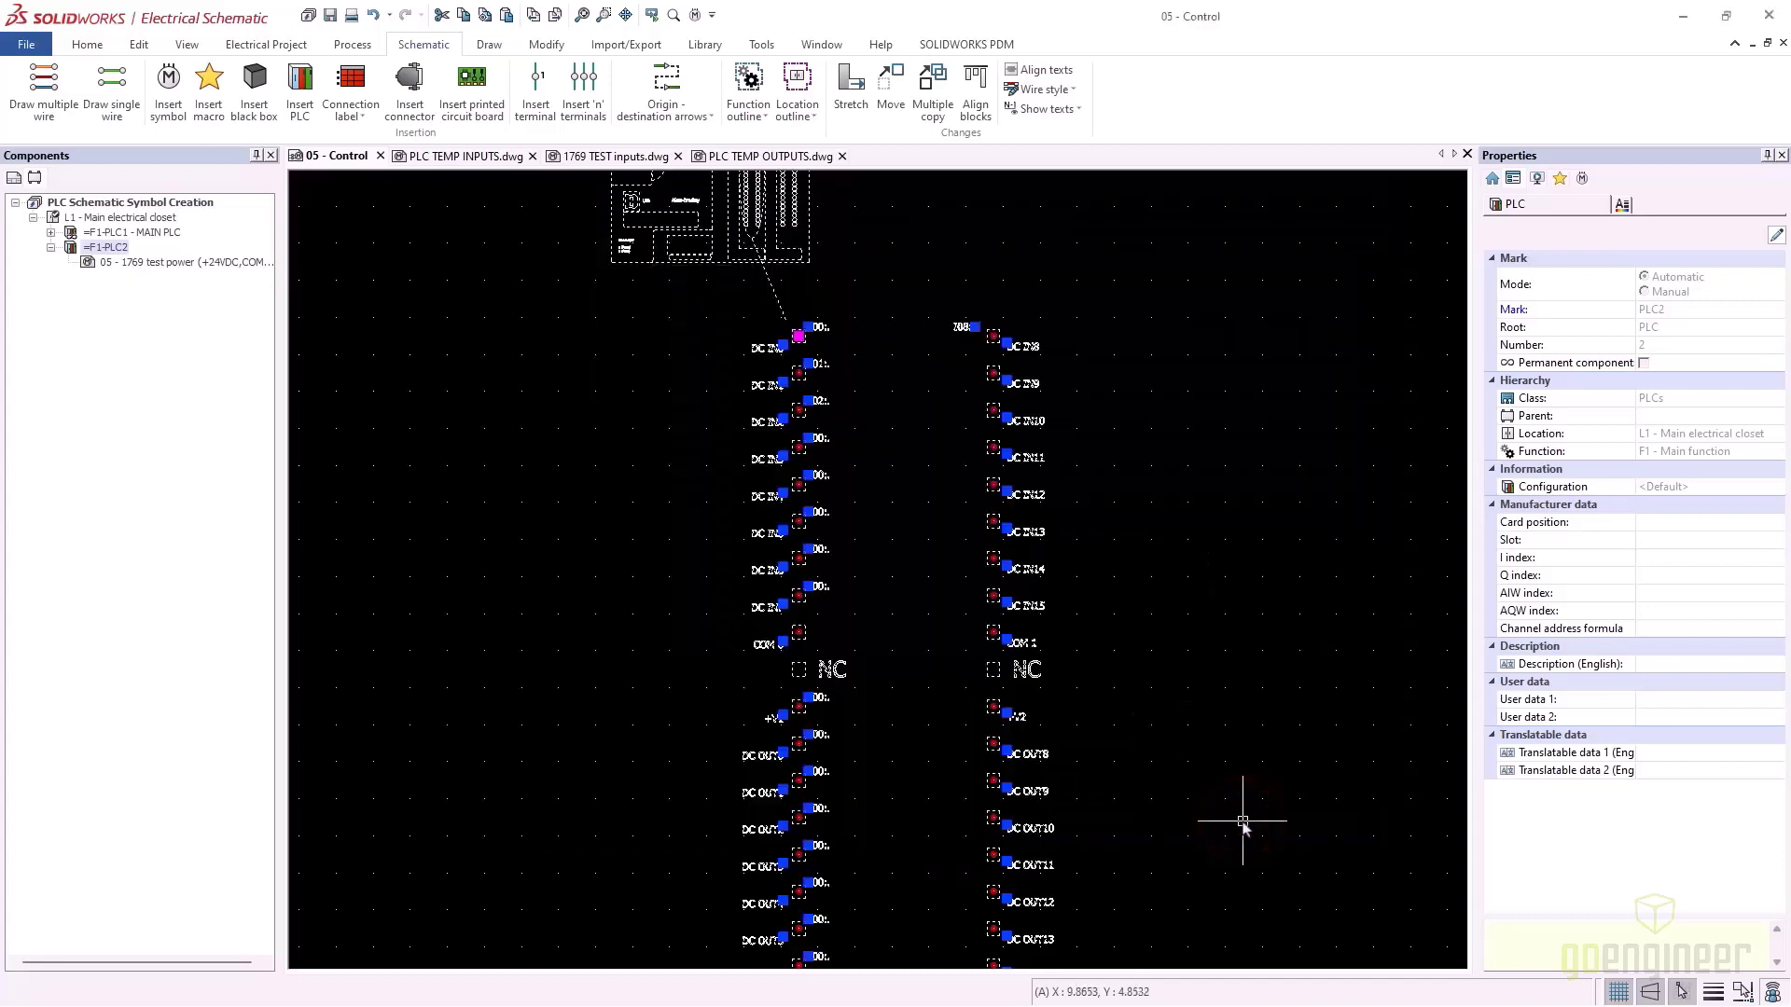
{"action": "left_click", "coordinate": [901, 462]}
{"action": "scroll", "coordinate": [800, 359], "scroll_direction": "up", "scroll_amount": 4}
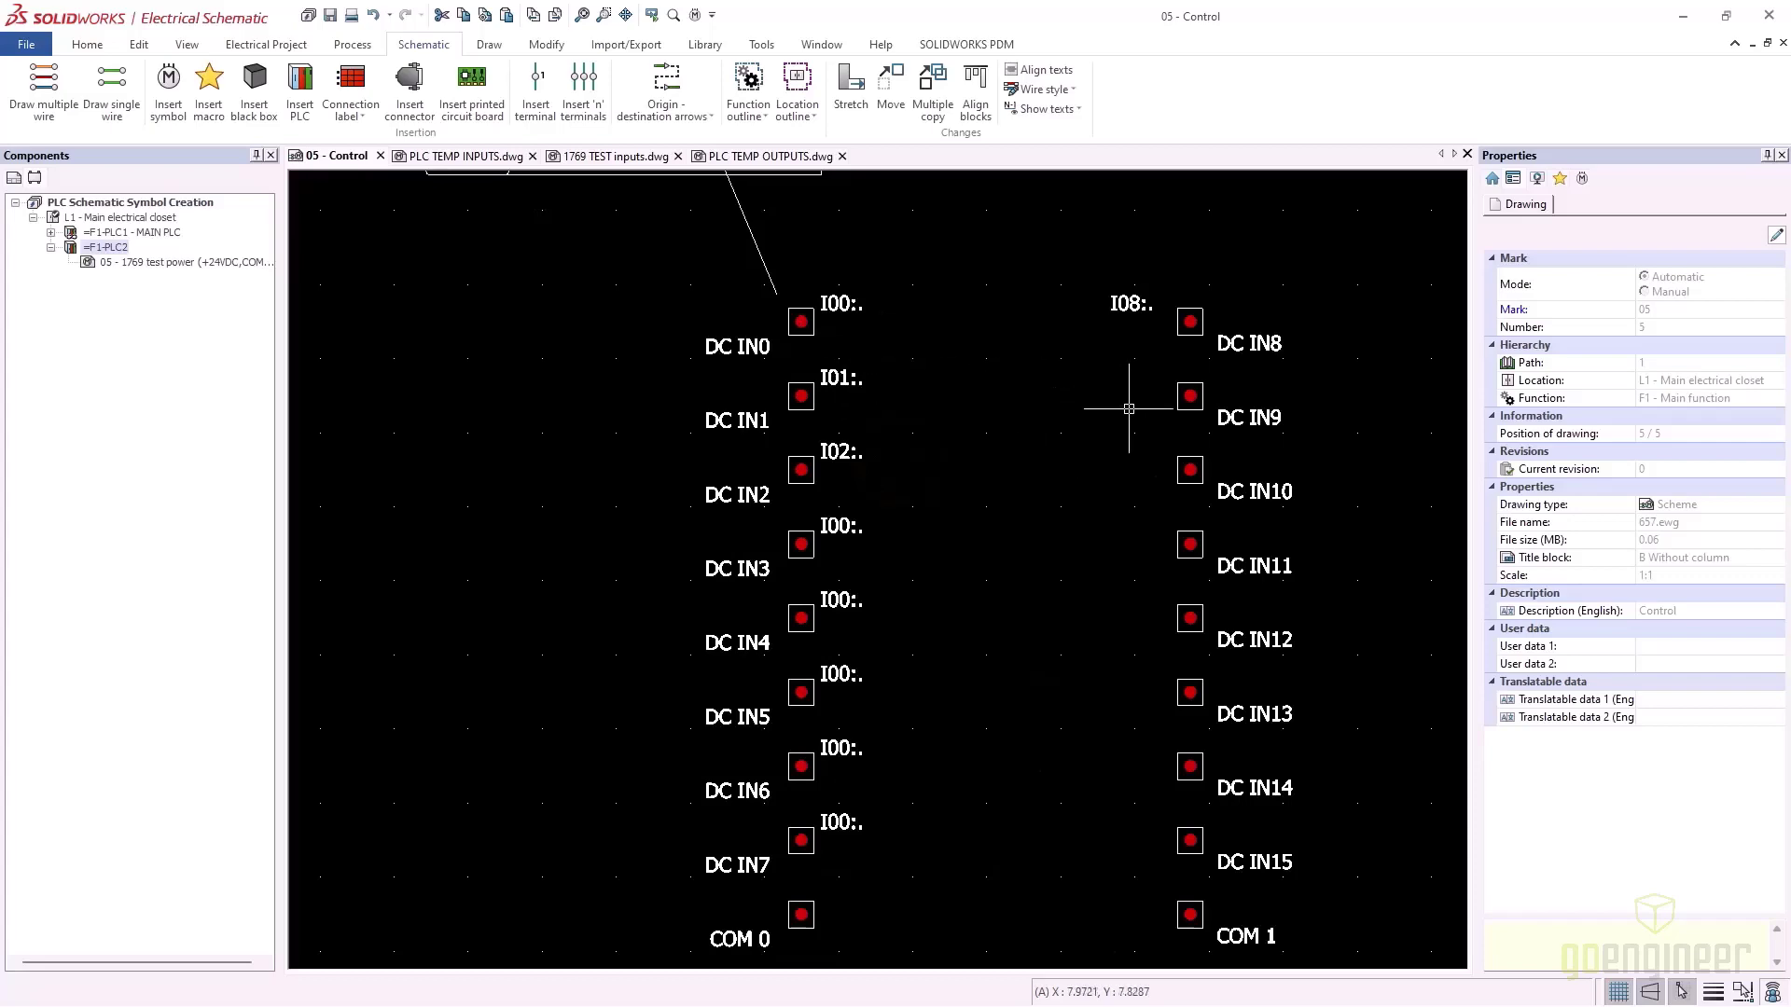
{"action": "scroll", "coordinate": [792, 350], "scroll_direction": "down", "scroll_amount": 4}
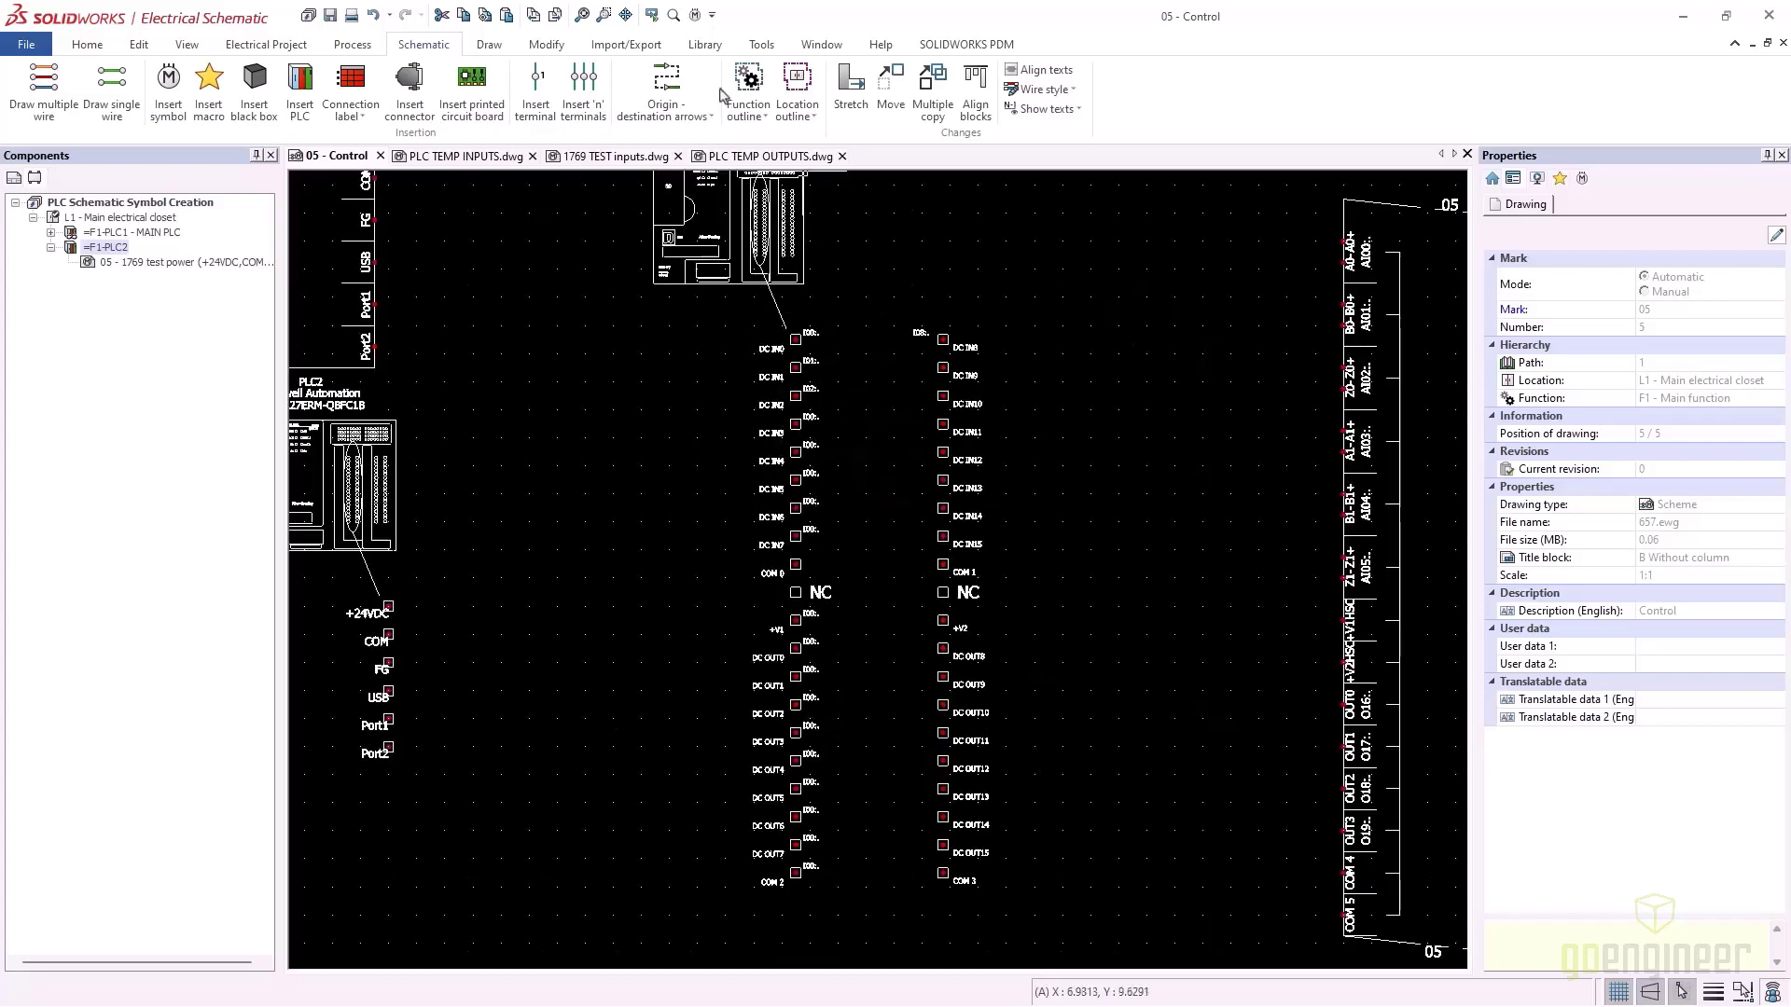
Open the DIGITAL I_O symbol from Symbol management, then return to 05 - Control
{"action": "left_click", "coordinate": [705, 45]}
{"action": "left_click", "coordinate": [42, 88]}
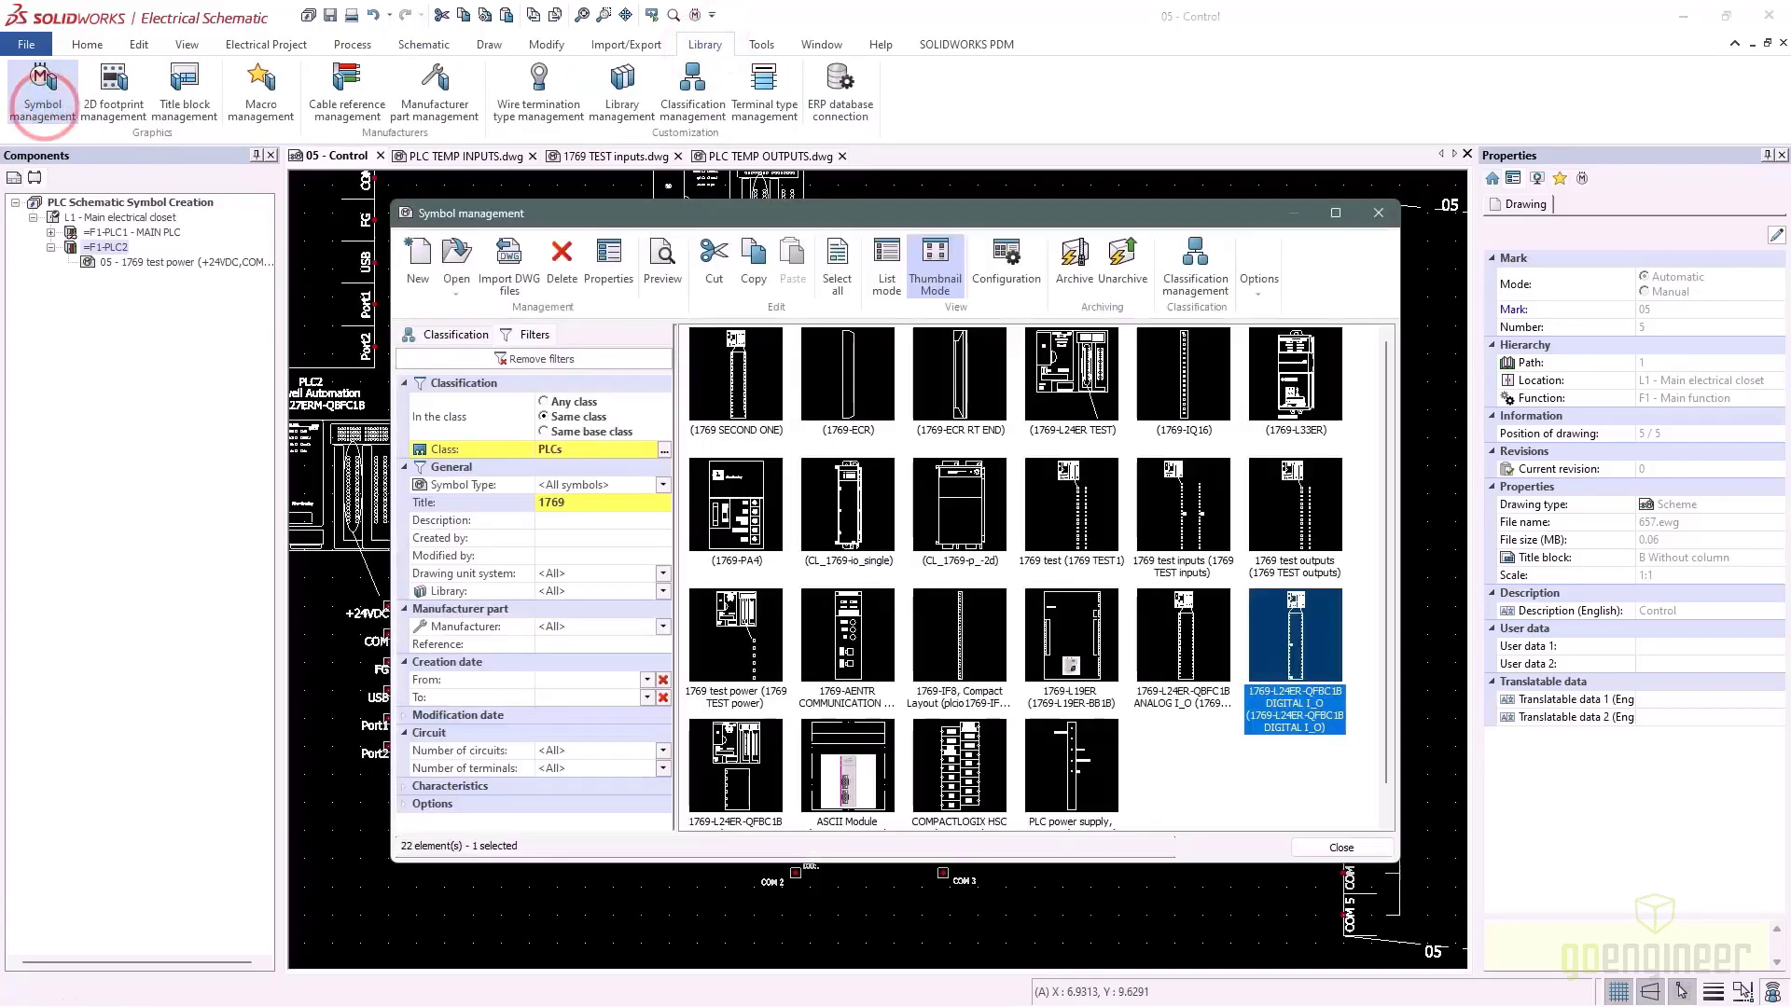
{"action": "double_click", "coordinate": [1312, 652]}
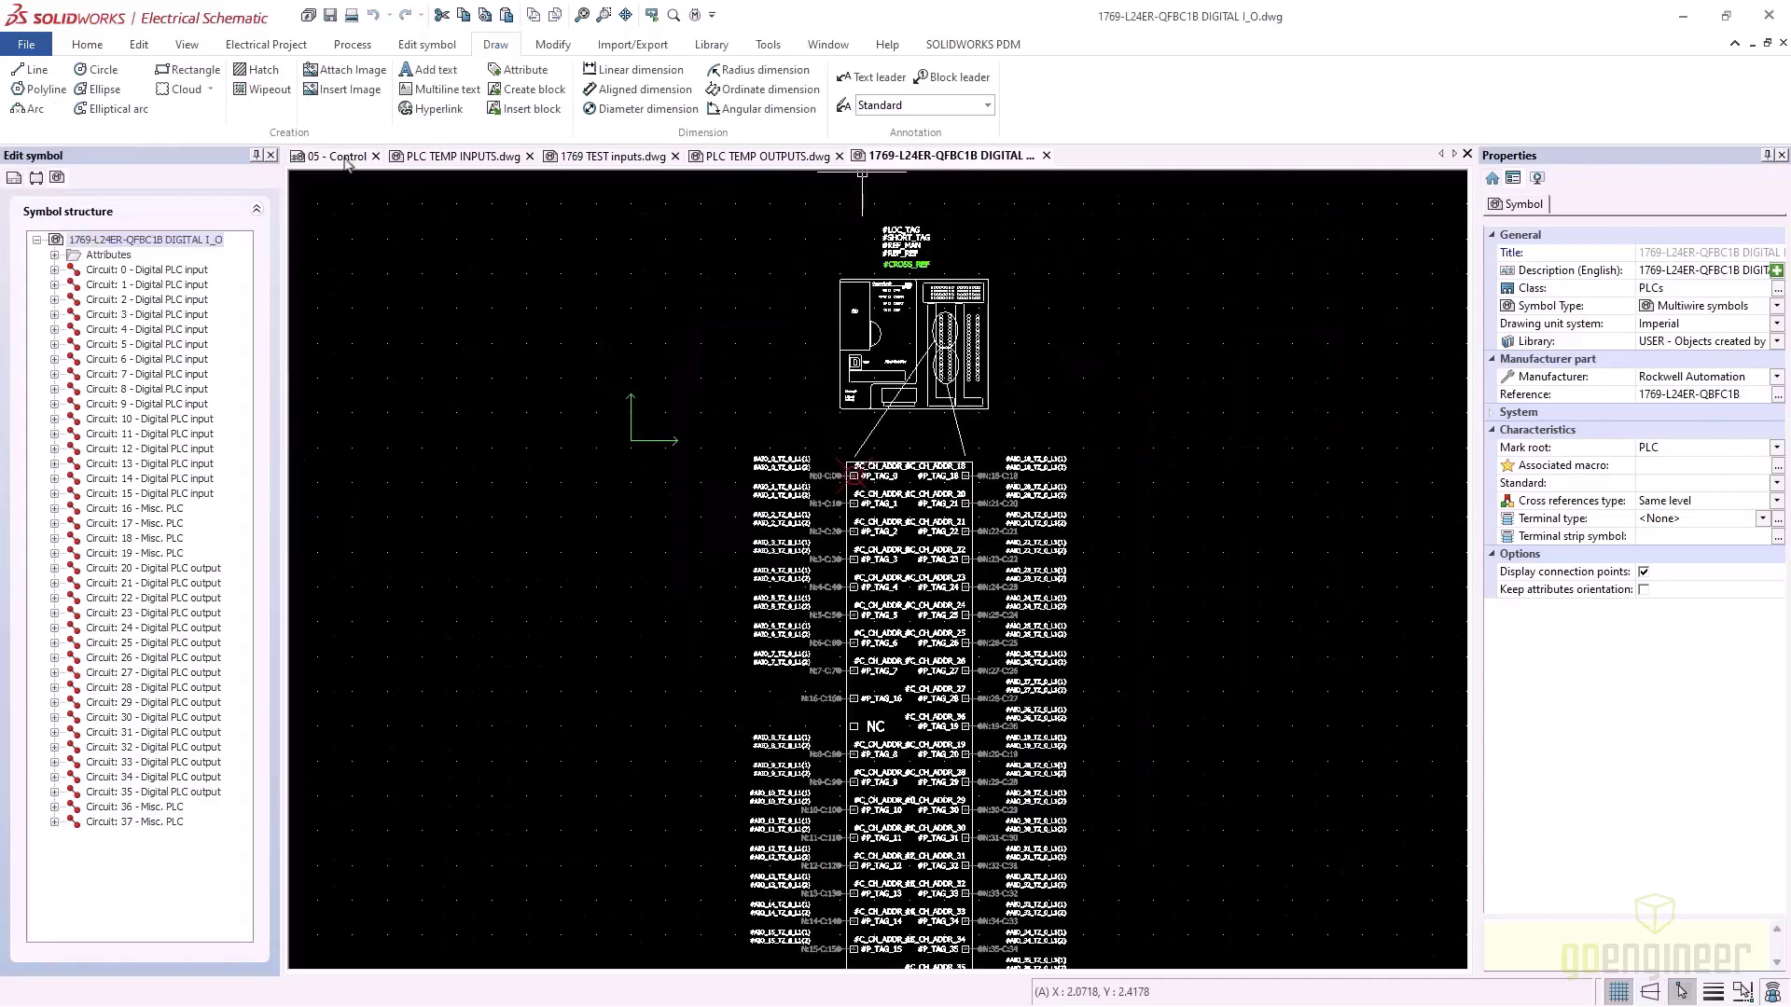
{"action": "left_click", "coordinate": [345, 158]}
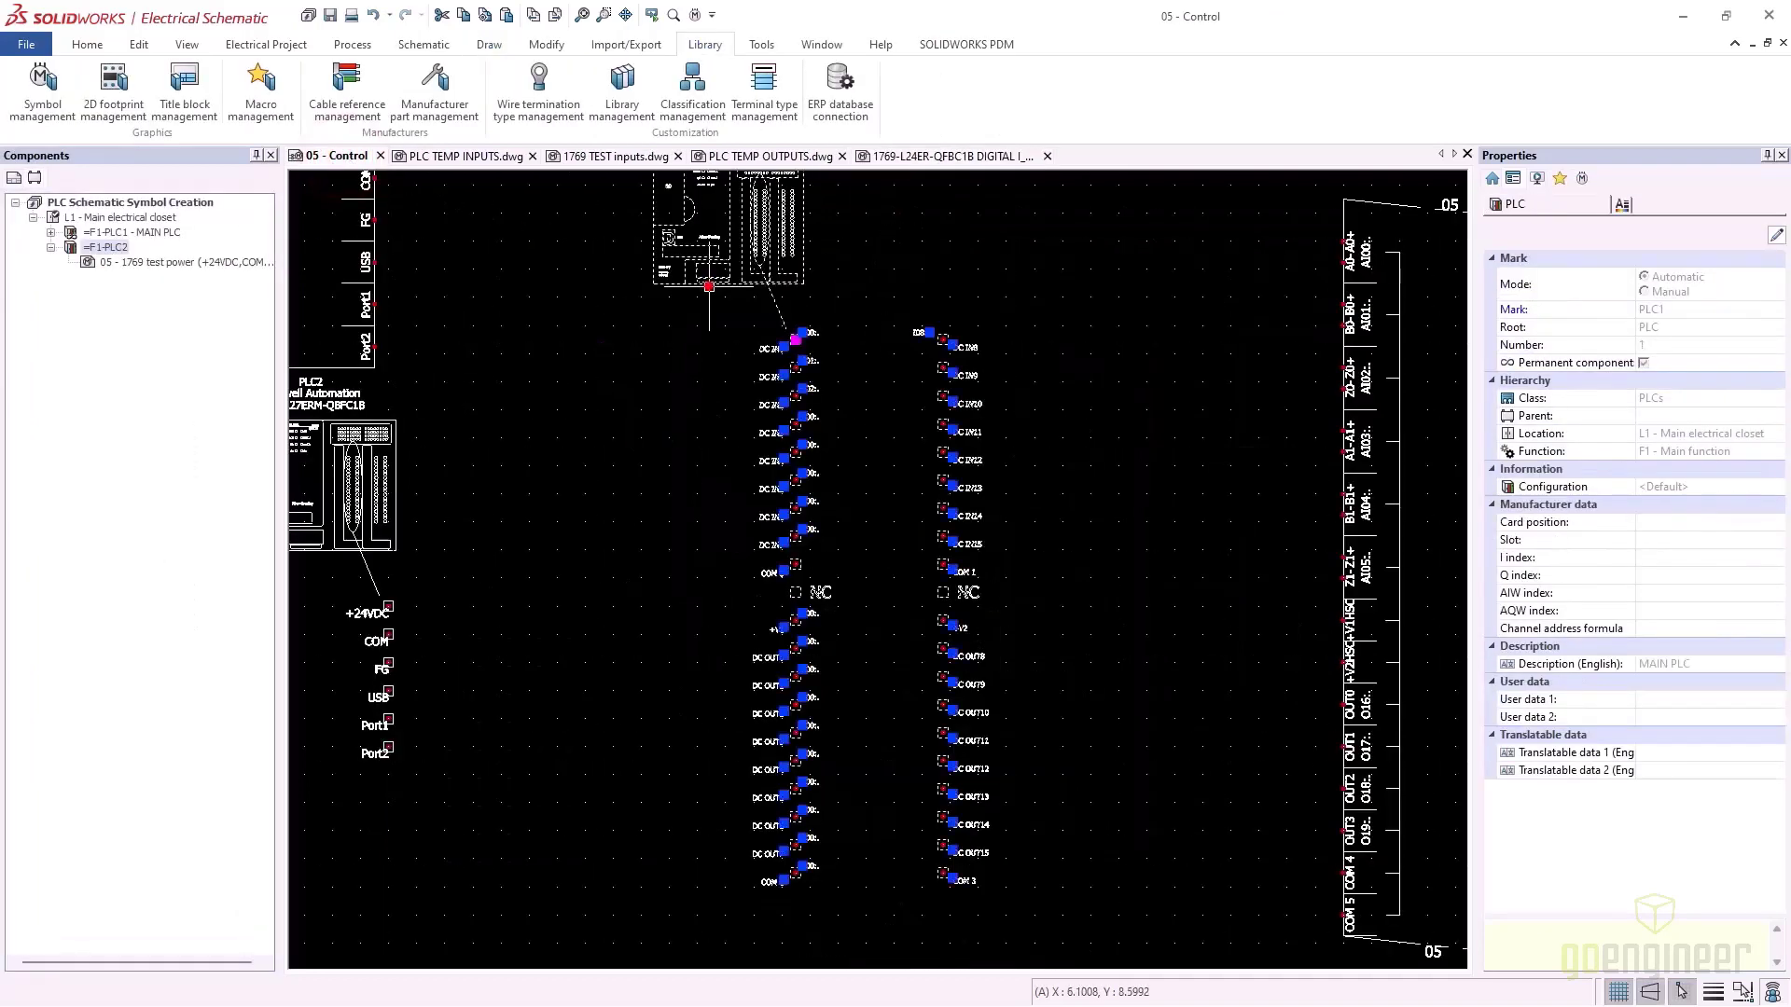
Replace the PLC symbol with 1769-L24ER-QFBC1B DIGITAL I_O and delete the rotated controller symbol
{"action": "right_click", "coordinate": [707, 283]}
{"action": "mouse_move", "coordinate": [923, 381]}
{"action": "left_click", "coordinate": [1009, 401]}
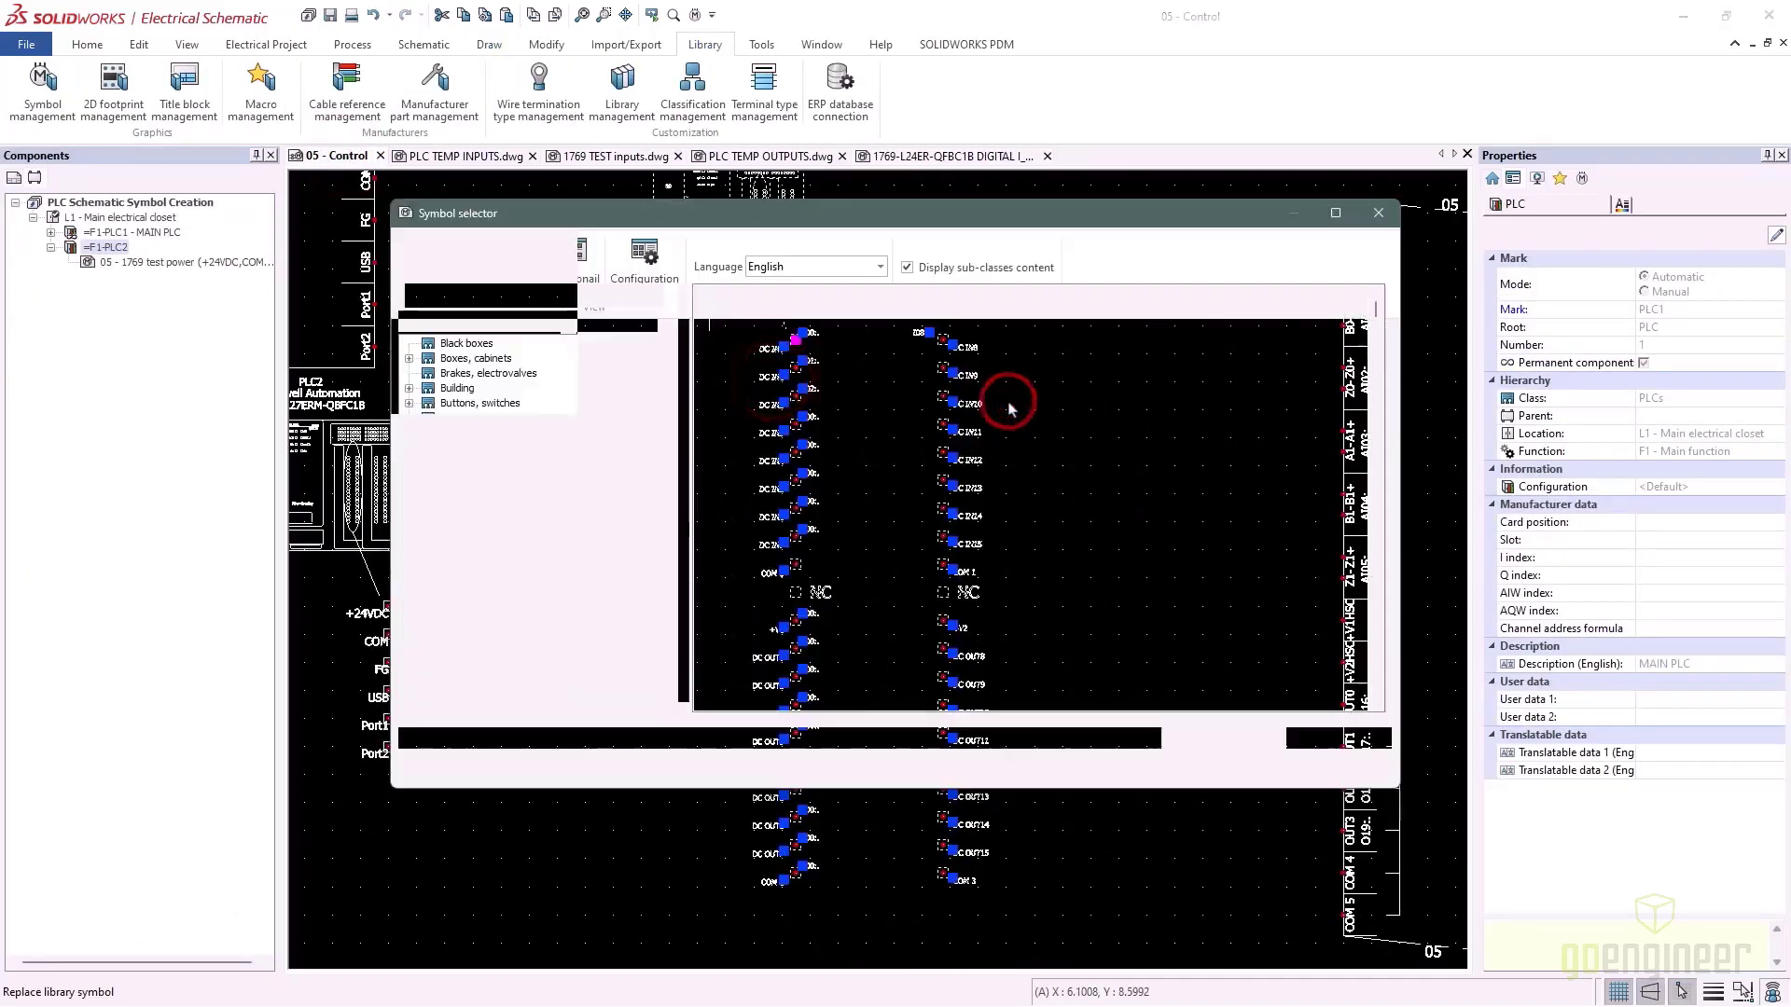
{"action": "left_click", "coordinate": [570, 503]}
{"action": "type", "text": "1769"}
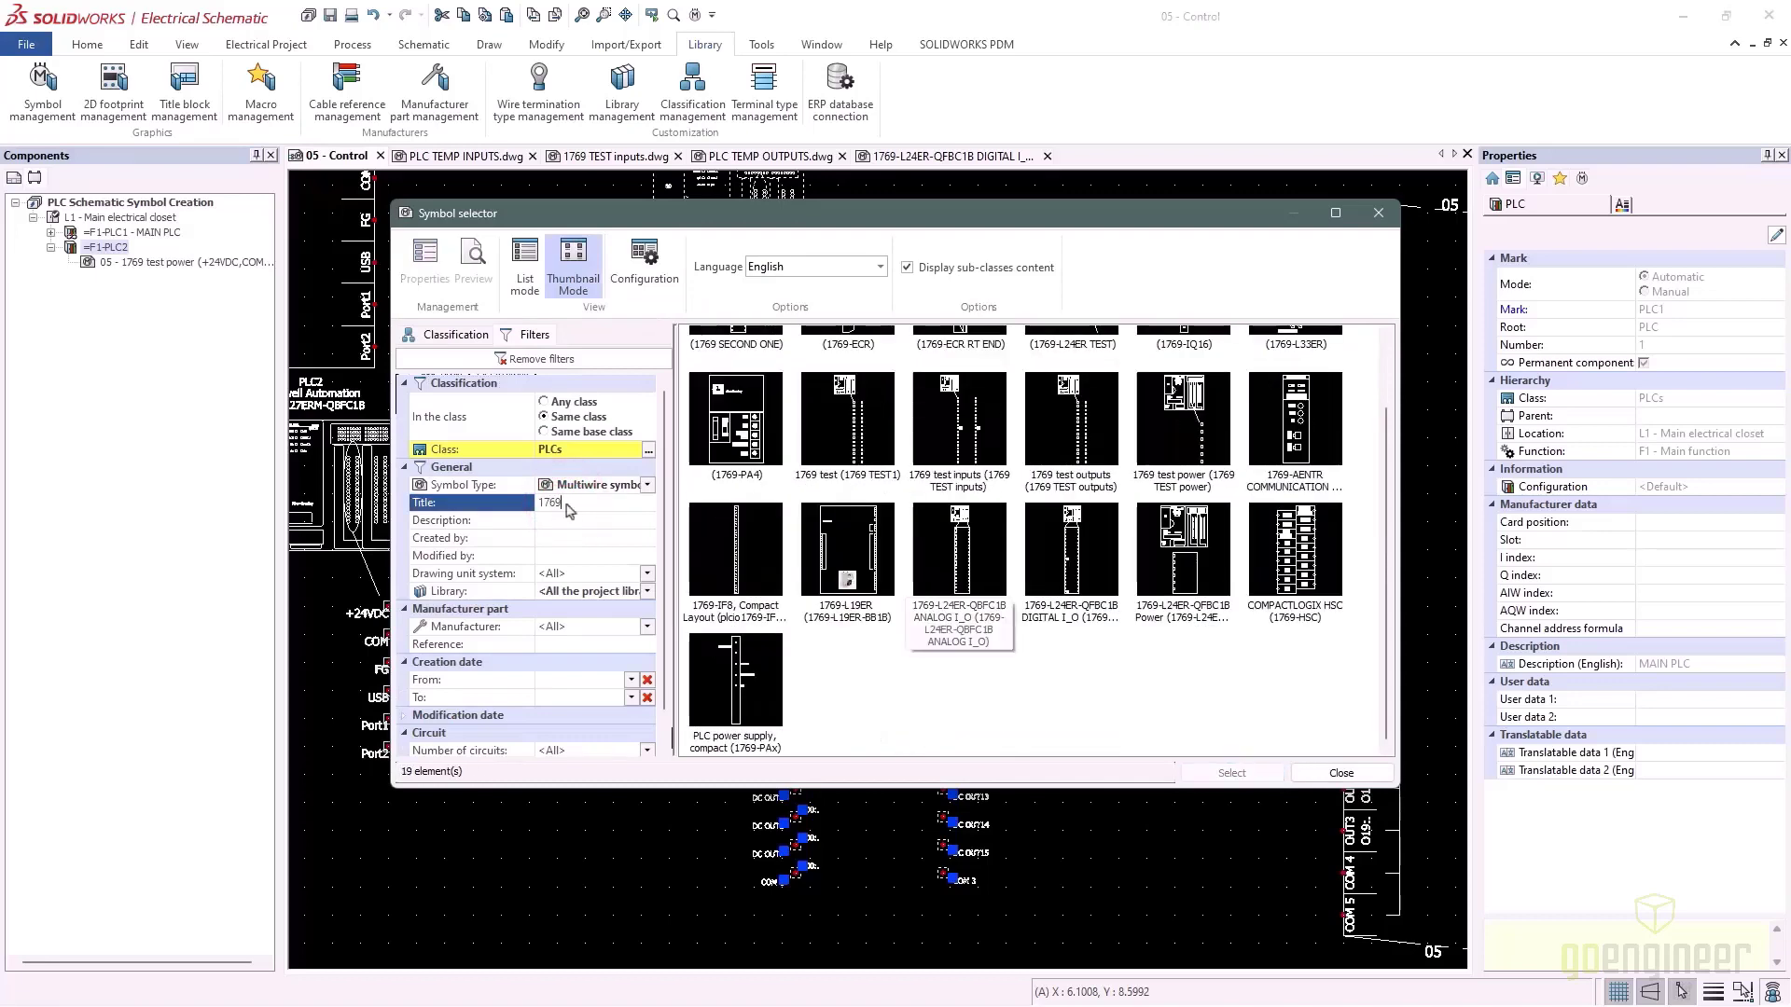
{"action": "left_click", "coordinate": [1071, 559]}
{"action": "left_click", "coordinate": [1262, 769]}
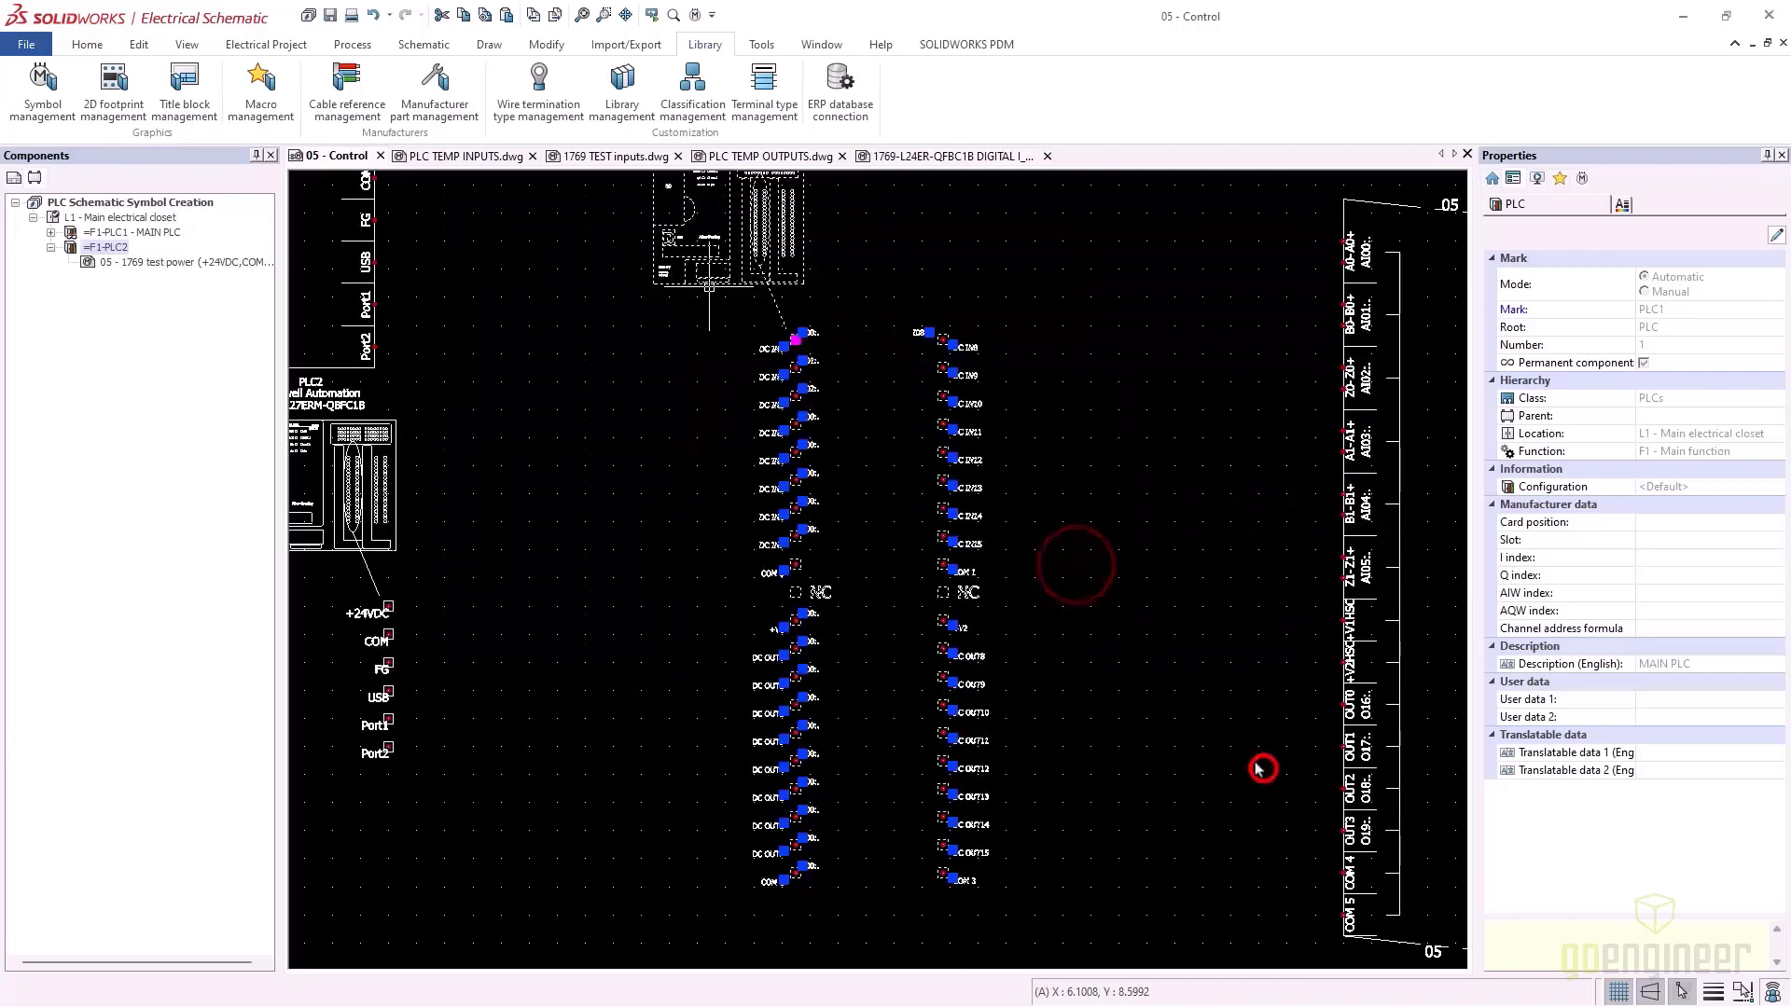
{"action": "left_click", "coordinate": [1003, 551]}
{"action": "scroll", "coordinate": [927, 467], "scroll_direction": "up", "scroll_amount": 5}
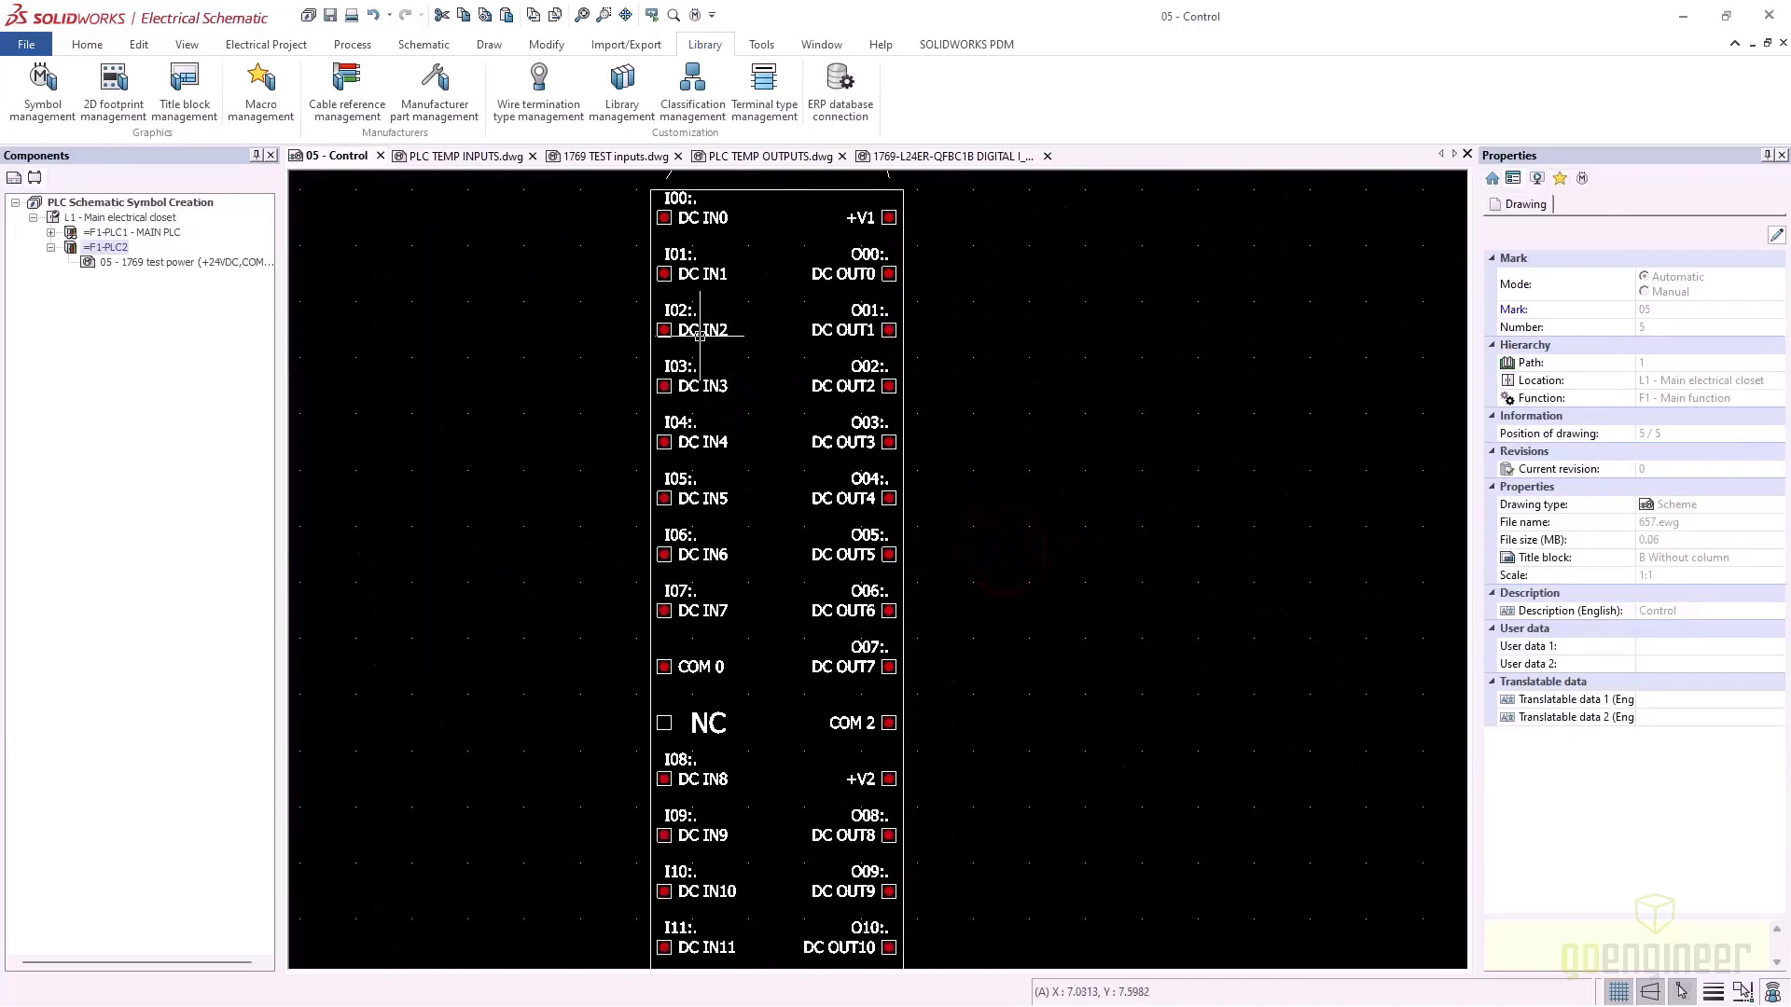
{"action": "scroll", "coordinate": [1213, 537], "scroll_direction": "down", "scroll_amount": 6}
{"action": "scroll", "coordinate": [986, 503], "scroll_direction": "down", "scroll_amount": 3}
{"action": "left_click", "coordinate": [1177, 595]}
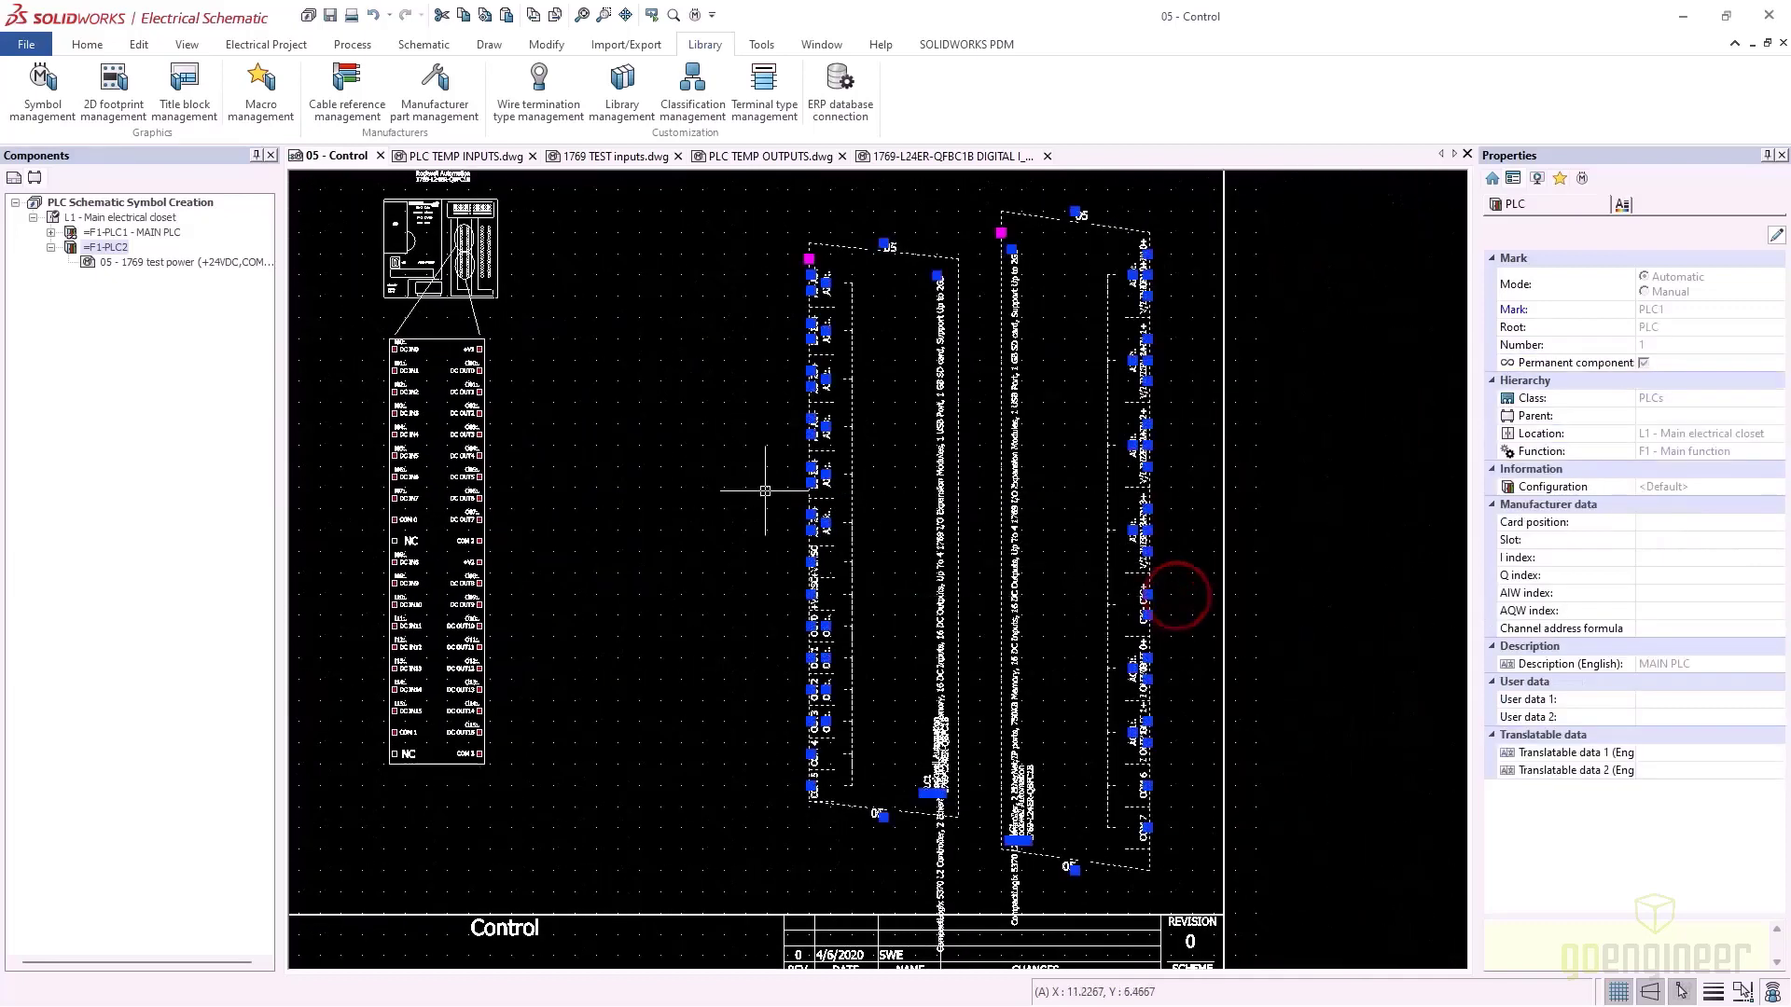
{"action": "key", "text": "Delete"}
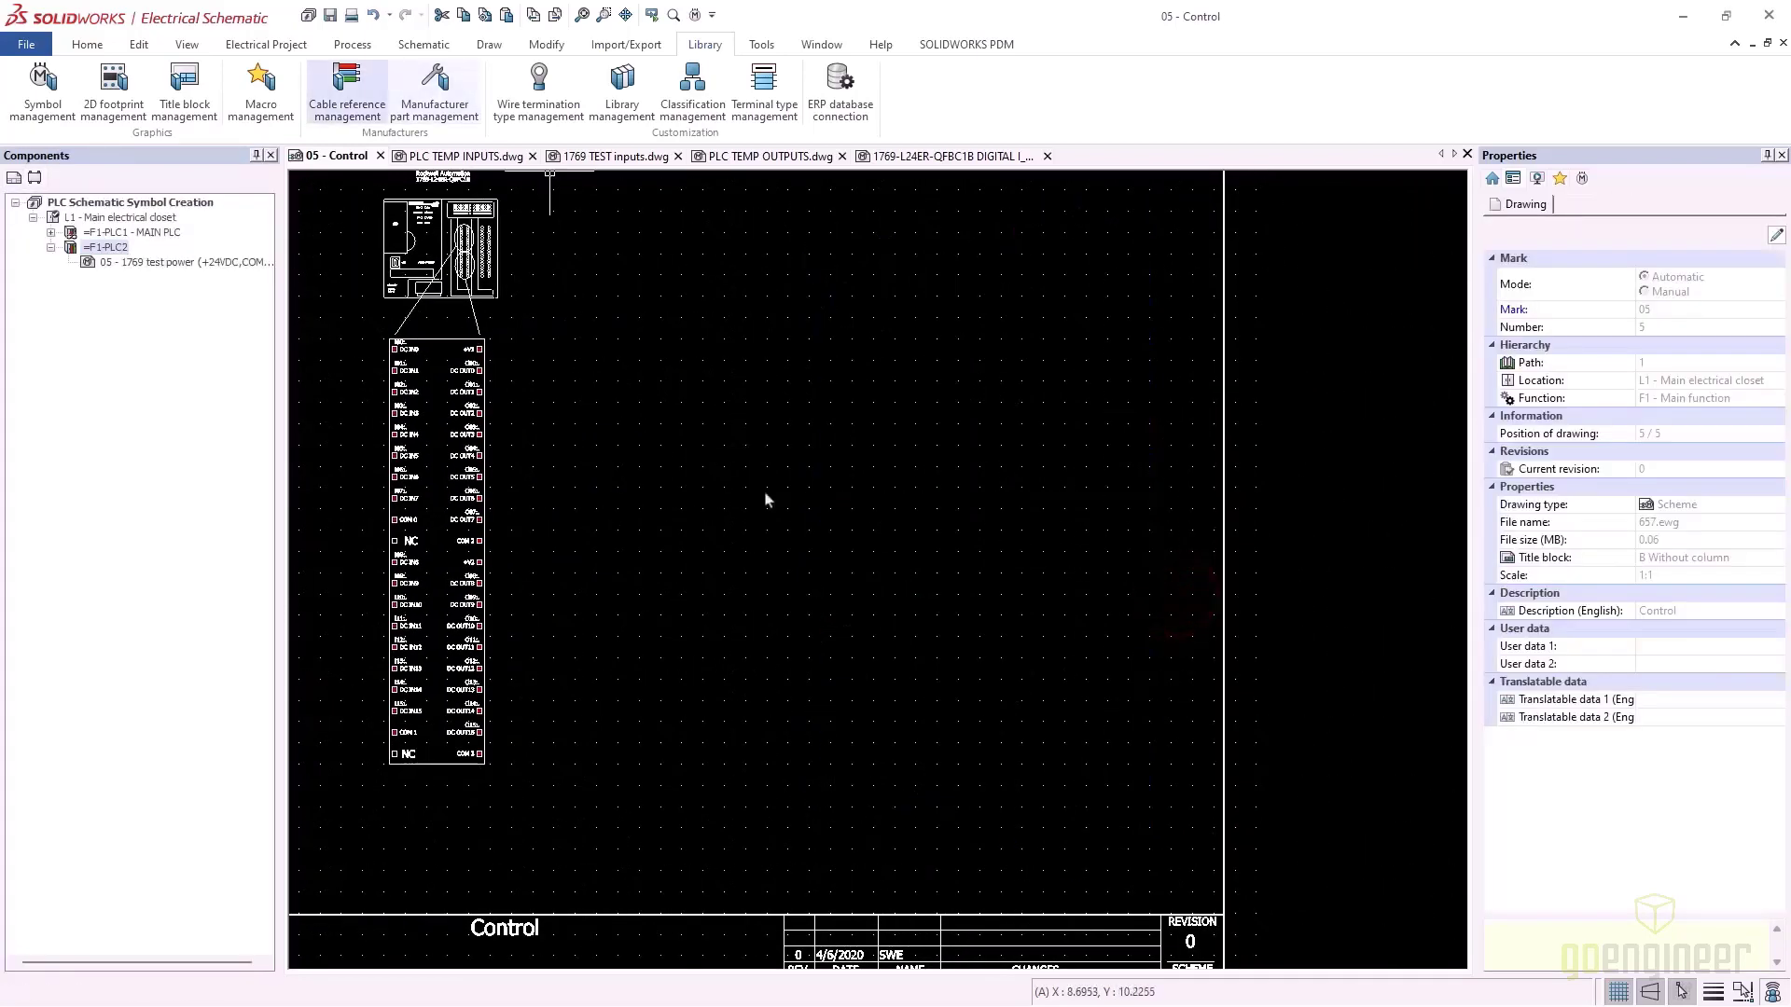
Insert the 1769-L24ER-QFBC1B ANALOG I_O symbol for MAIN PLC beside the digital one
{"action": "left_click", "coordinate": [424, 44]}
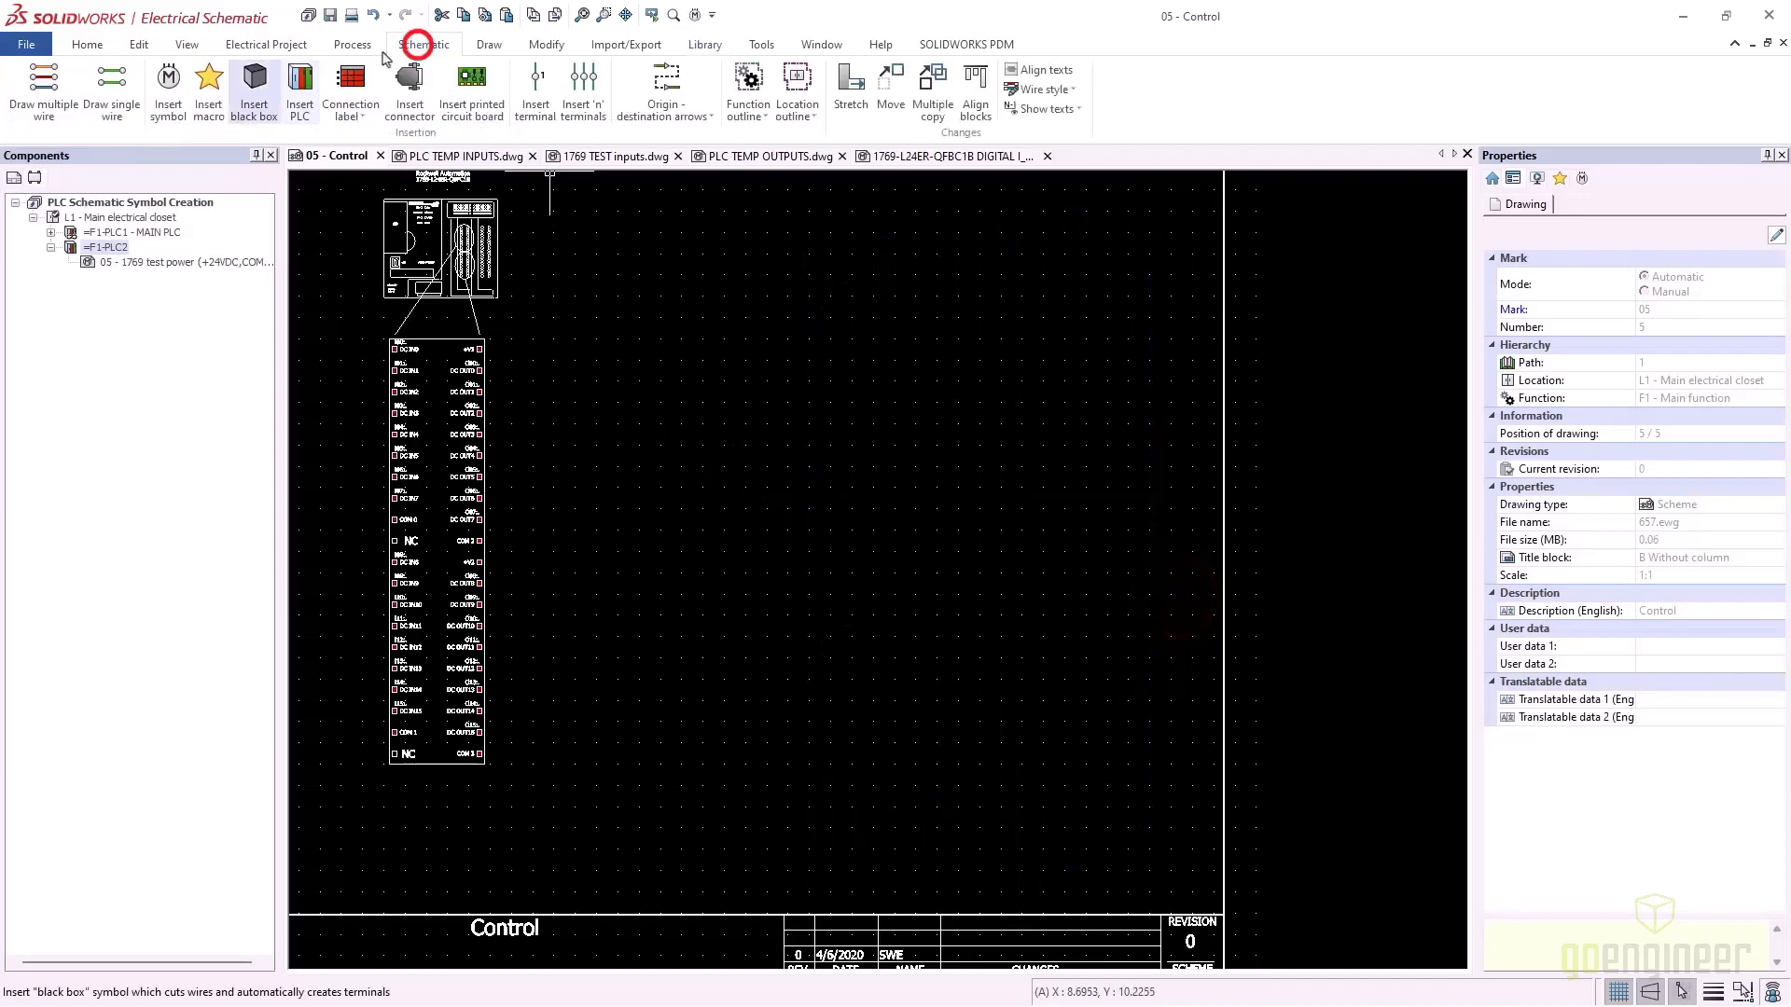
{"action": "left_click", "coordinate": [169, 84]}
{"action": "left_click", "coordinate": [159, 475]}
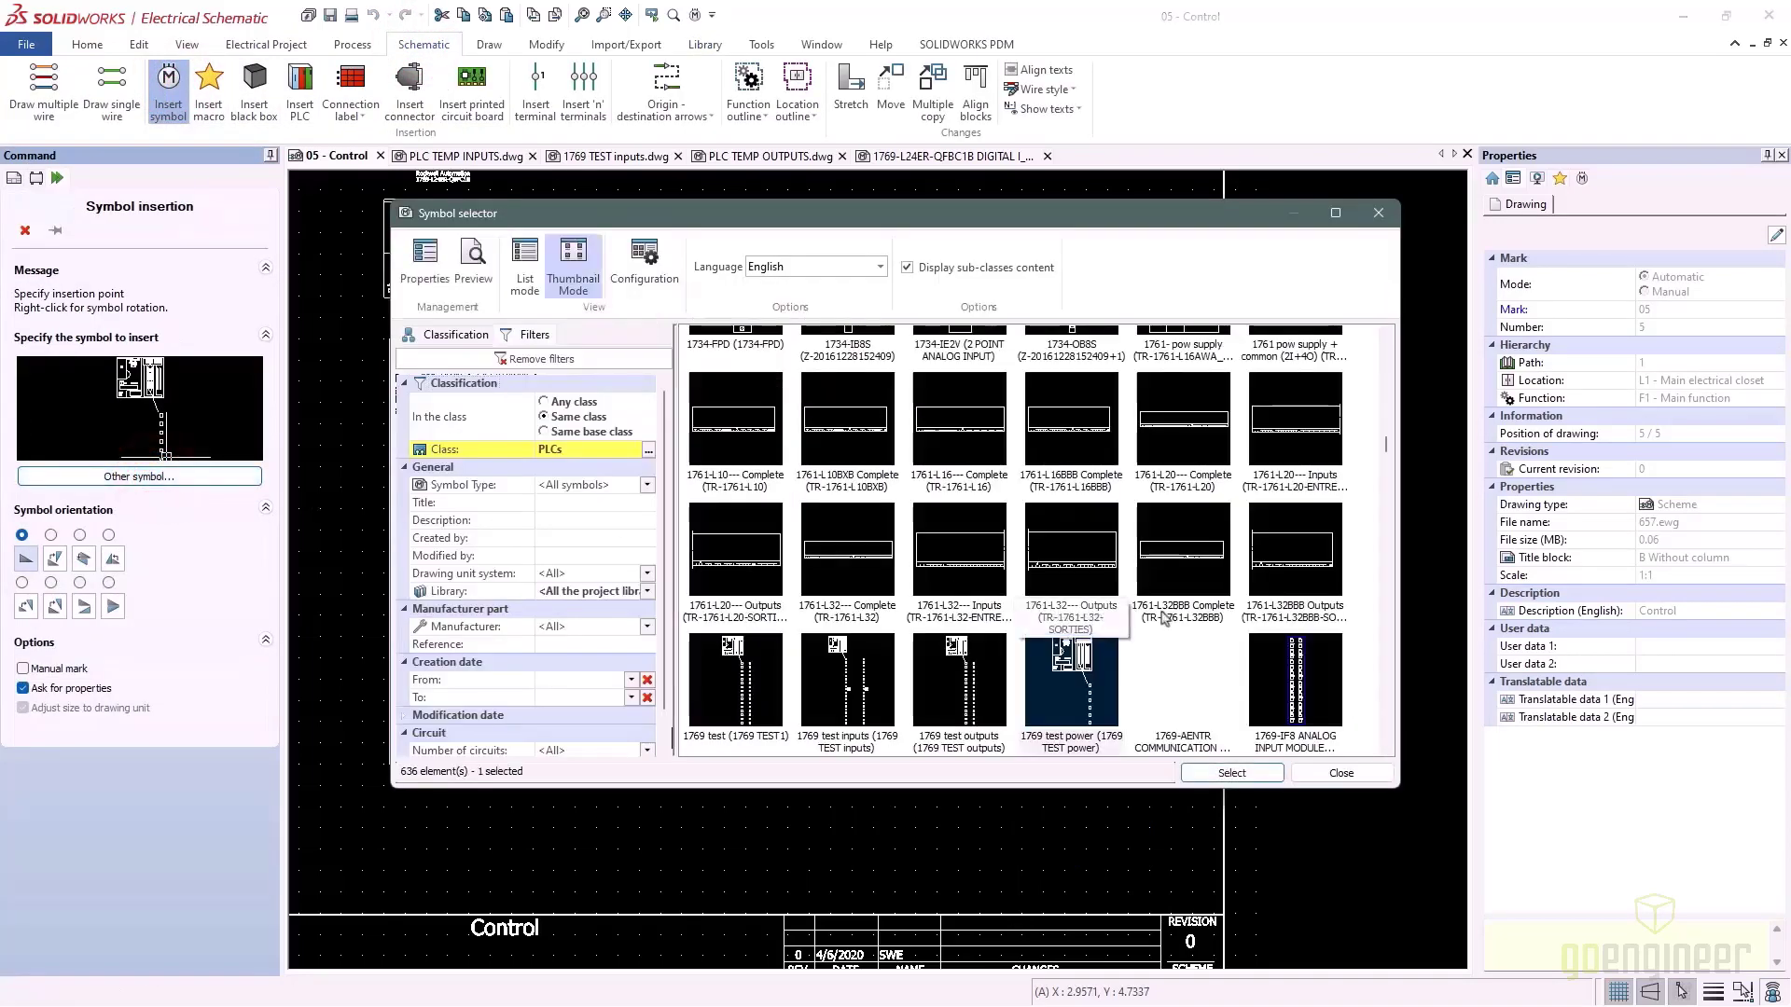
{"action": "left_click", "coordinate": [546, 502]}
{"action": "type", "text": "1769"}
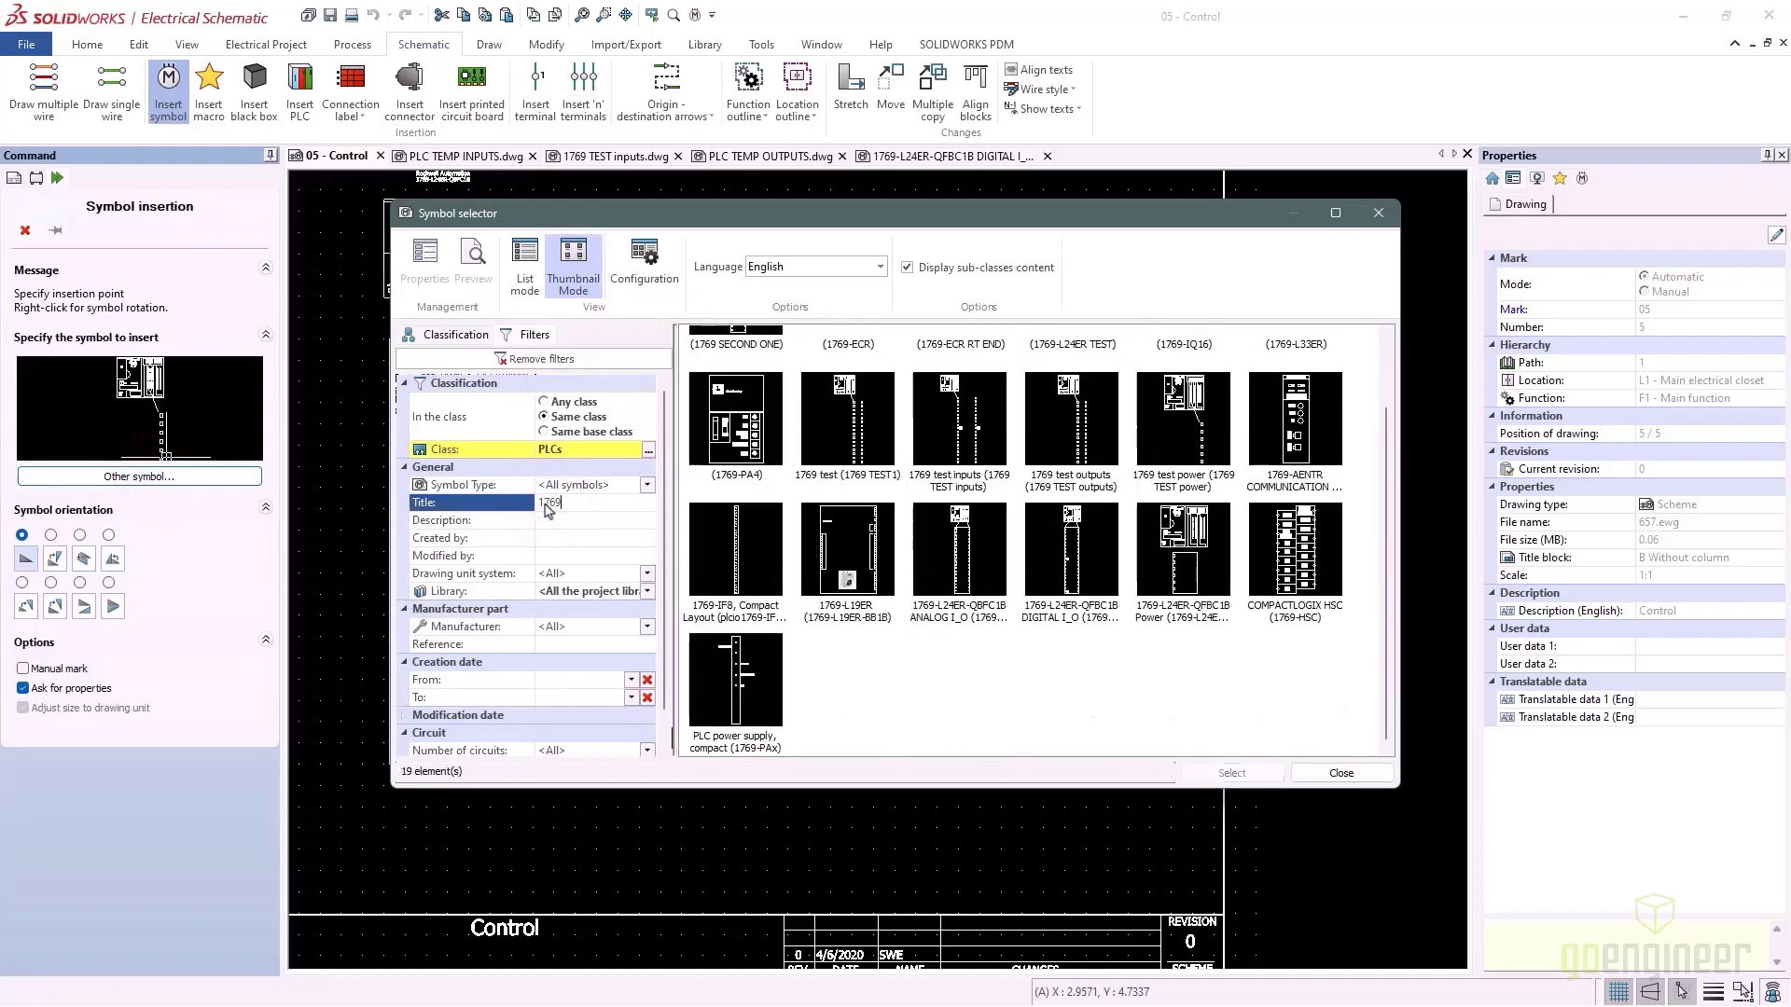
{"action": "scroll", "coordinate": [986, 614], "scroll_direction": "up", "scroll_amount": 1}
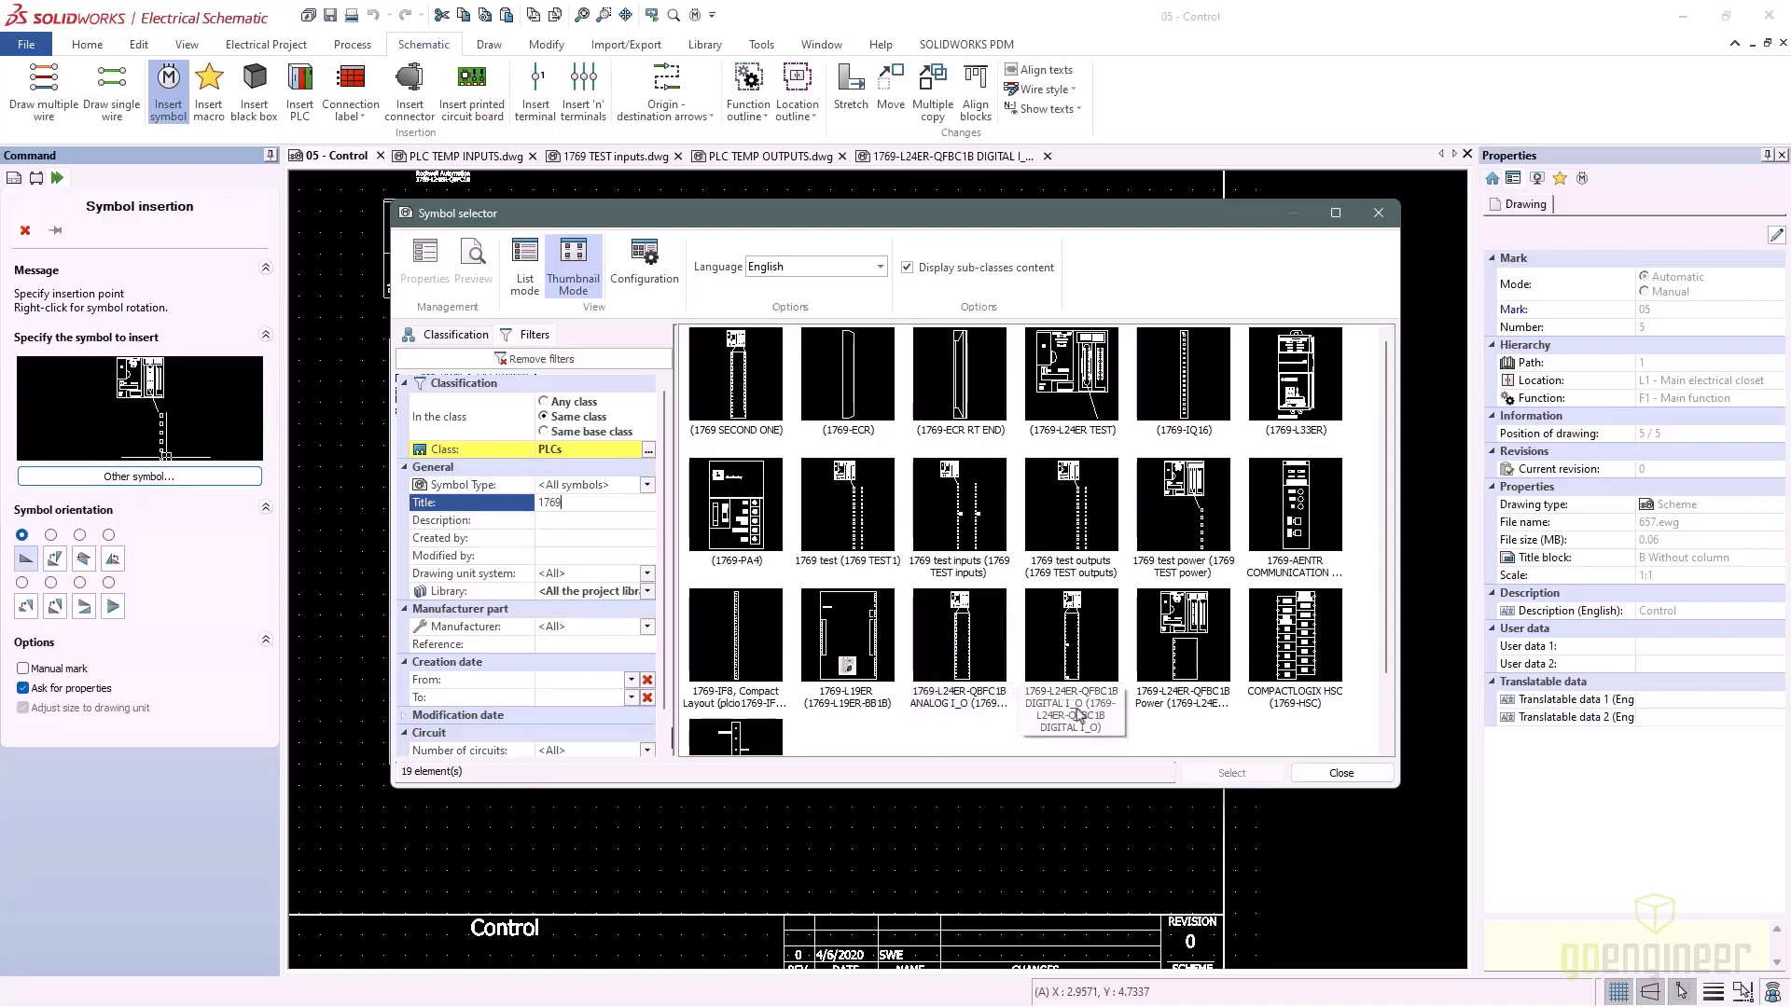
{"action": "left_click", "coordinate": [953, 688]}
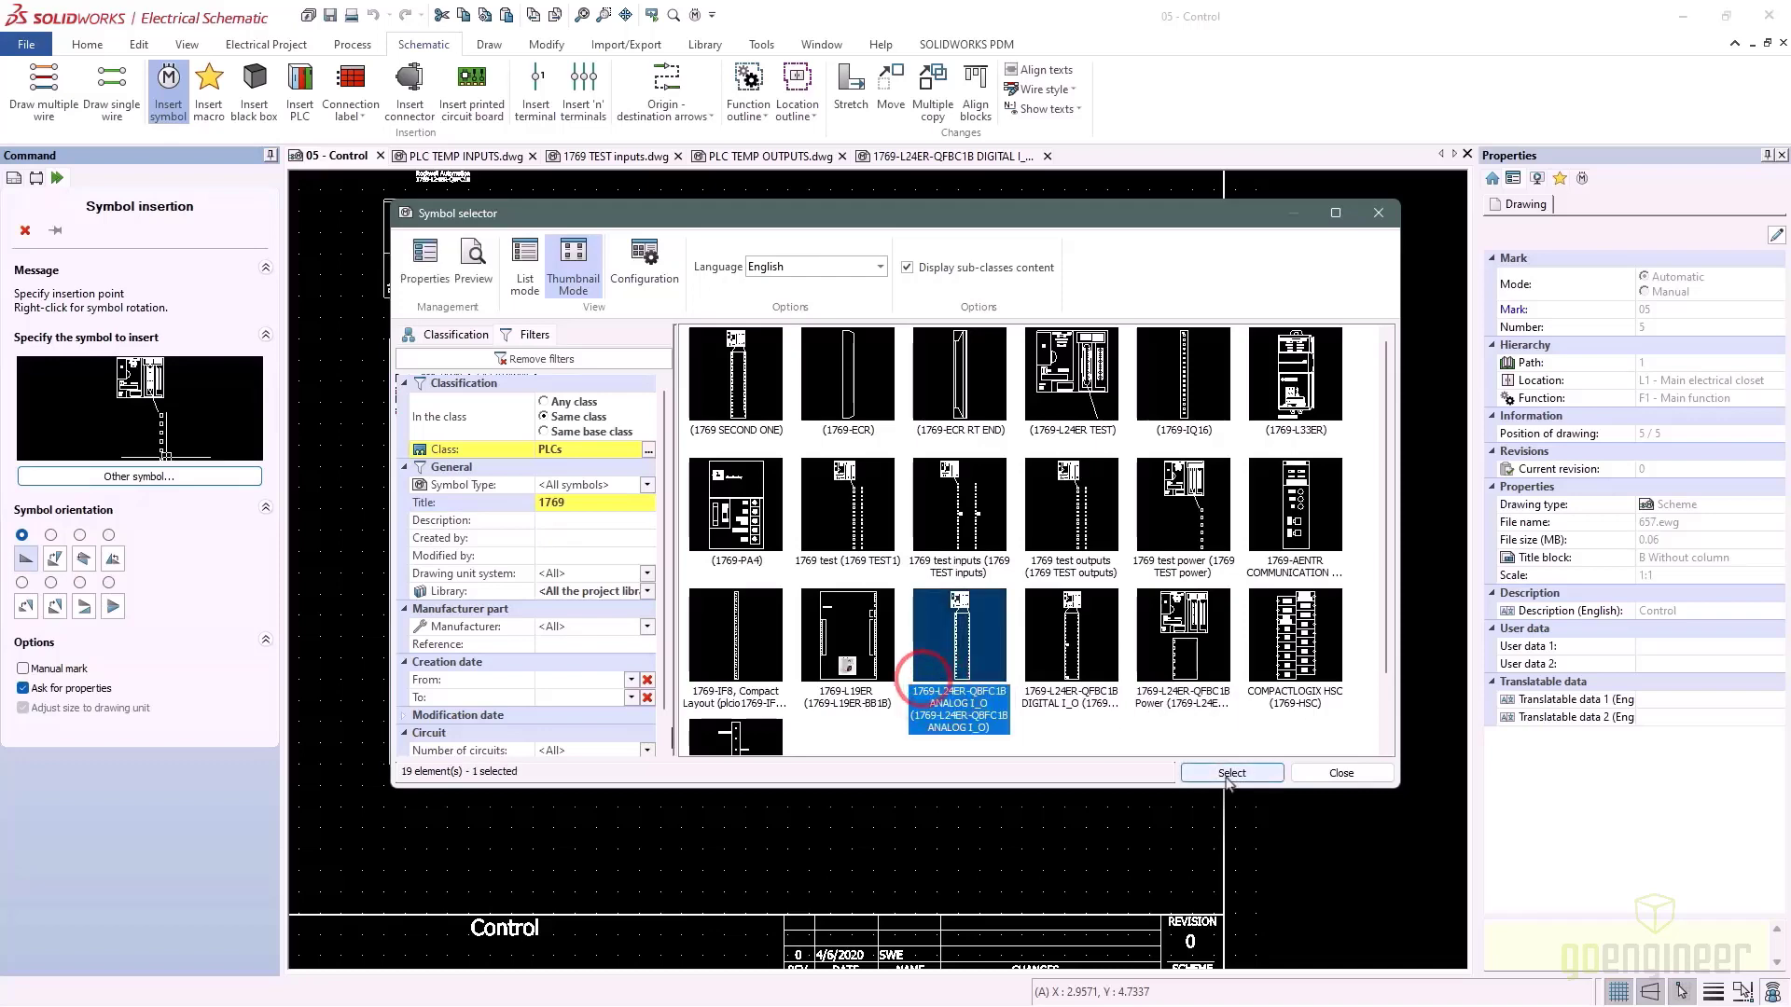
{"action": "left_click", "coordinate": [1230, 774]}
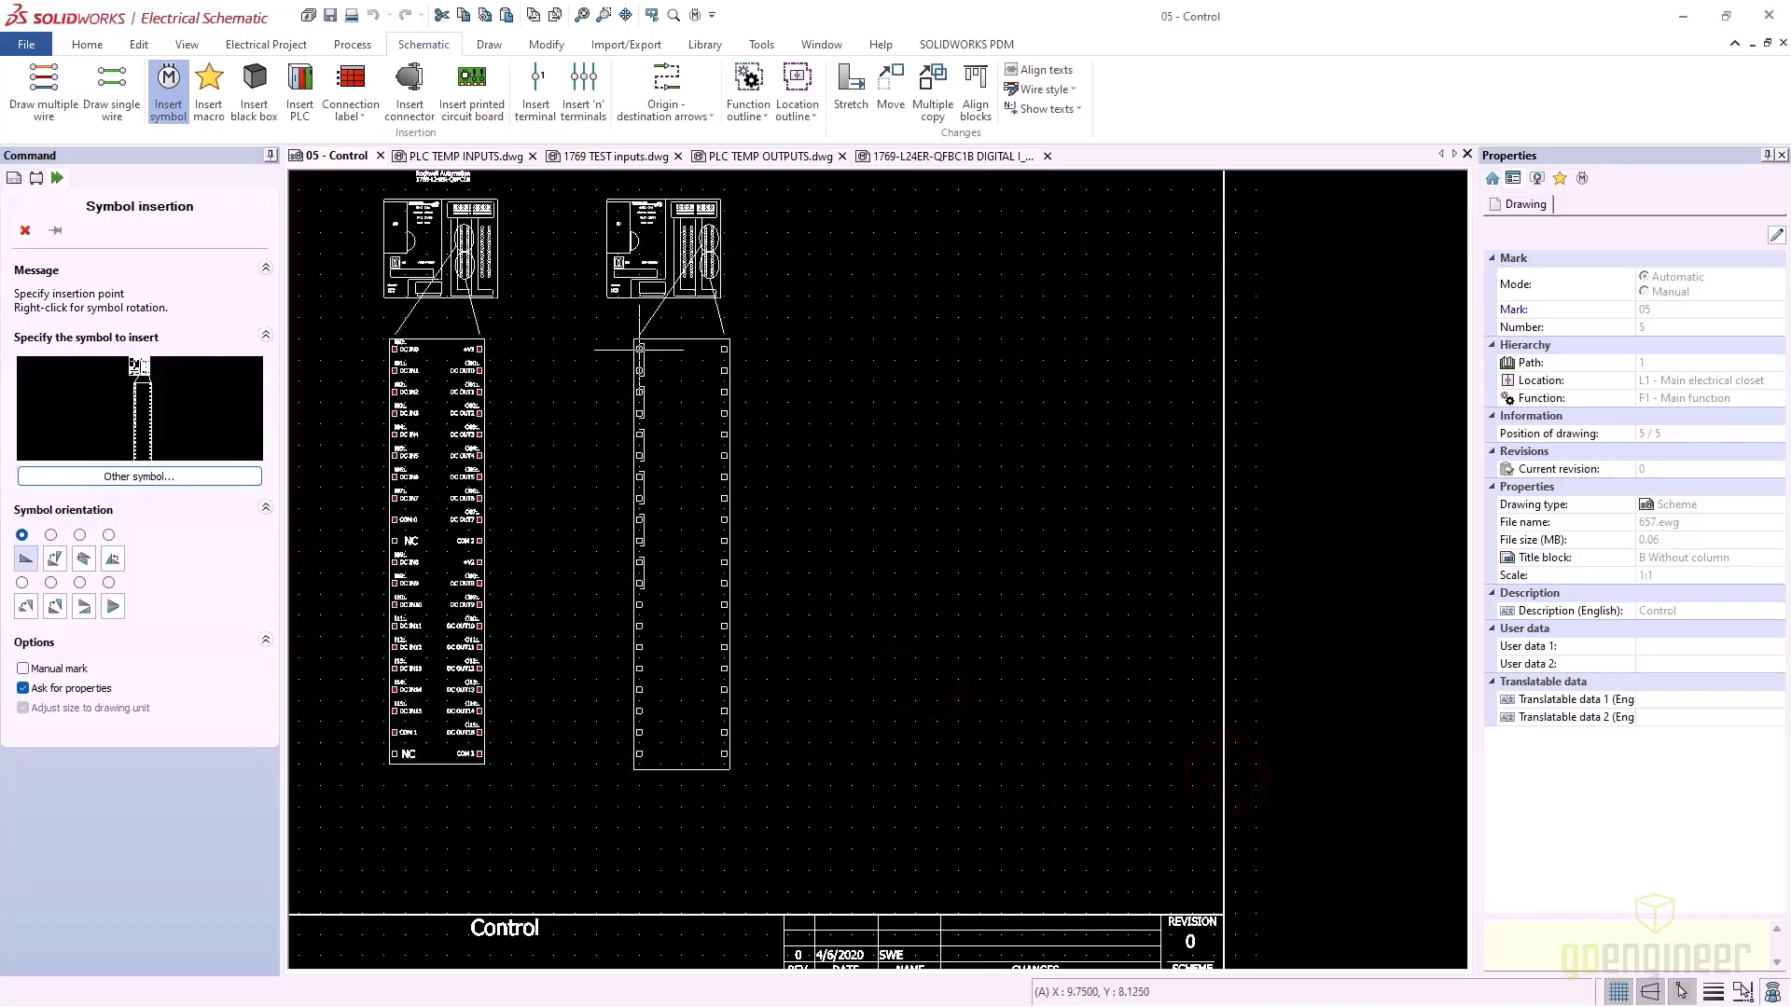
{"action": "left_click", "coordinate": [642, 347]}
{"action": "left_click", "coordinate": [1120, 342]}
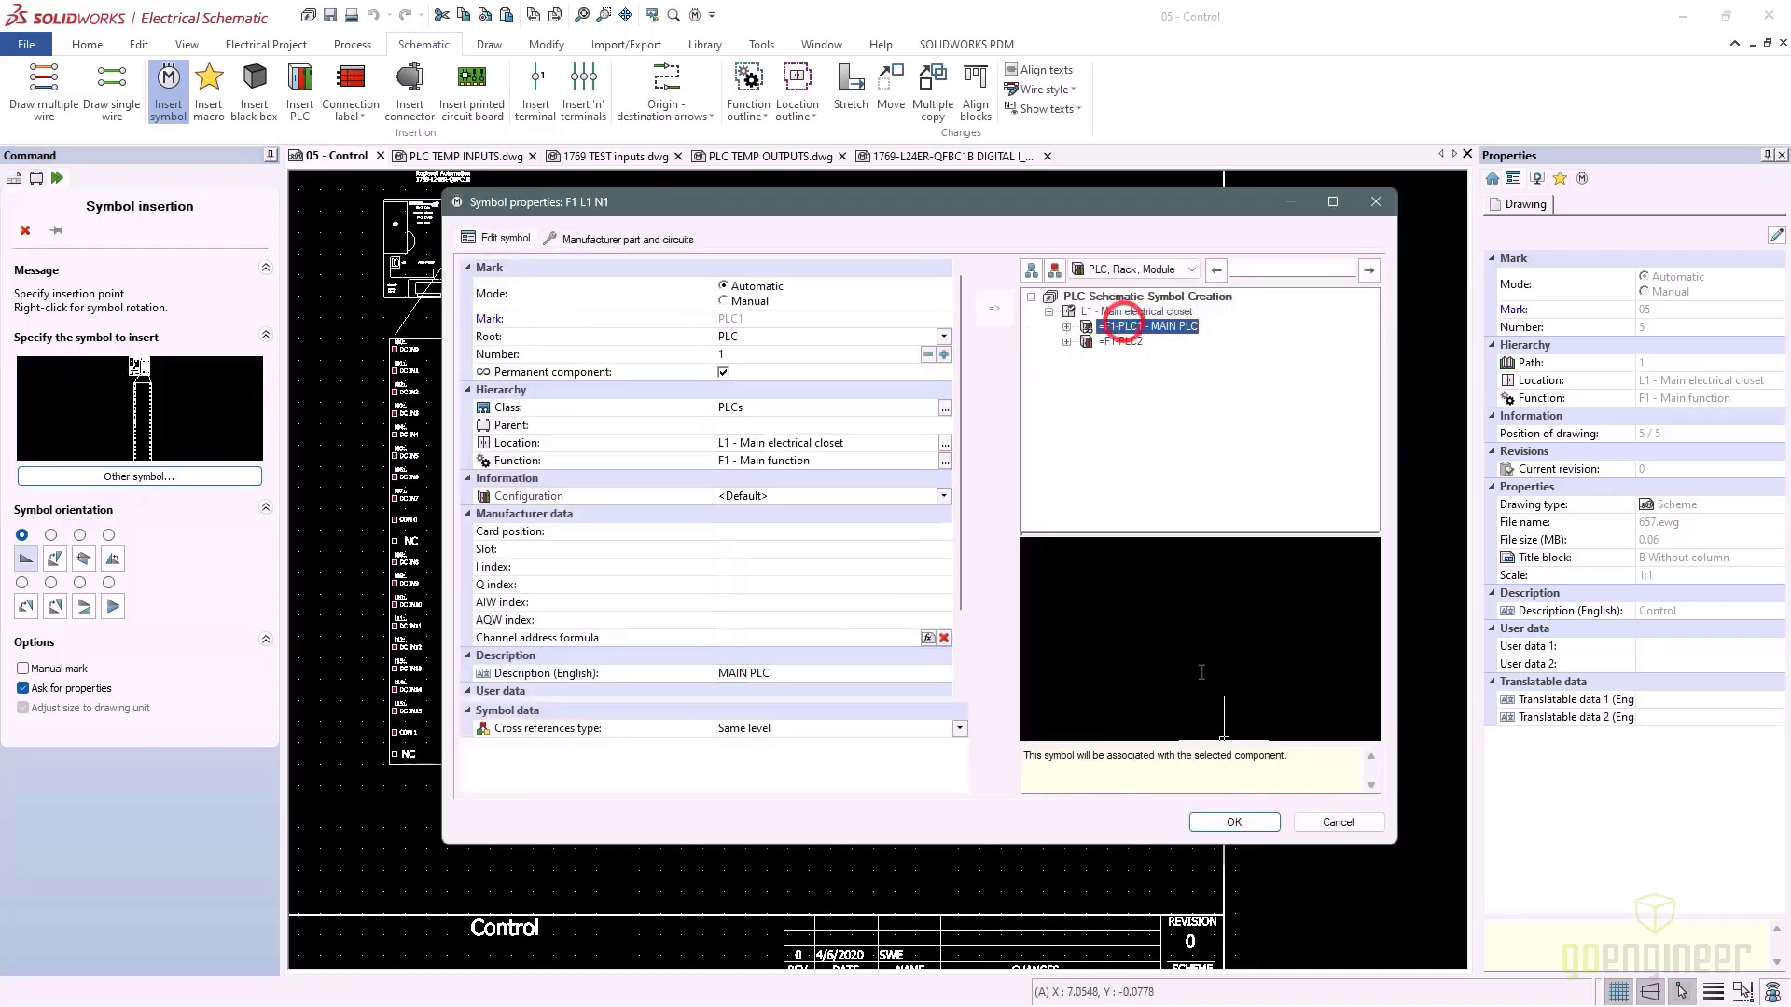
{"action": "left_click", "coordinate": [1234, 822]}
{"action": "scroll", "coordinate": [664, 375], "scroll_direction": "up", "scroll_amount": 3}
{"action": "scroll", "coordinate": [664, 375], "scroll_direction": "up", "scroll_amount": 2}
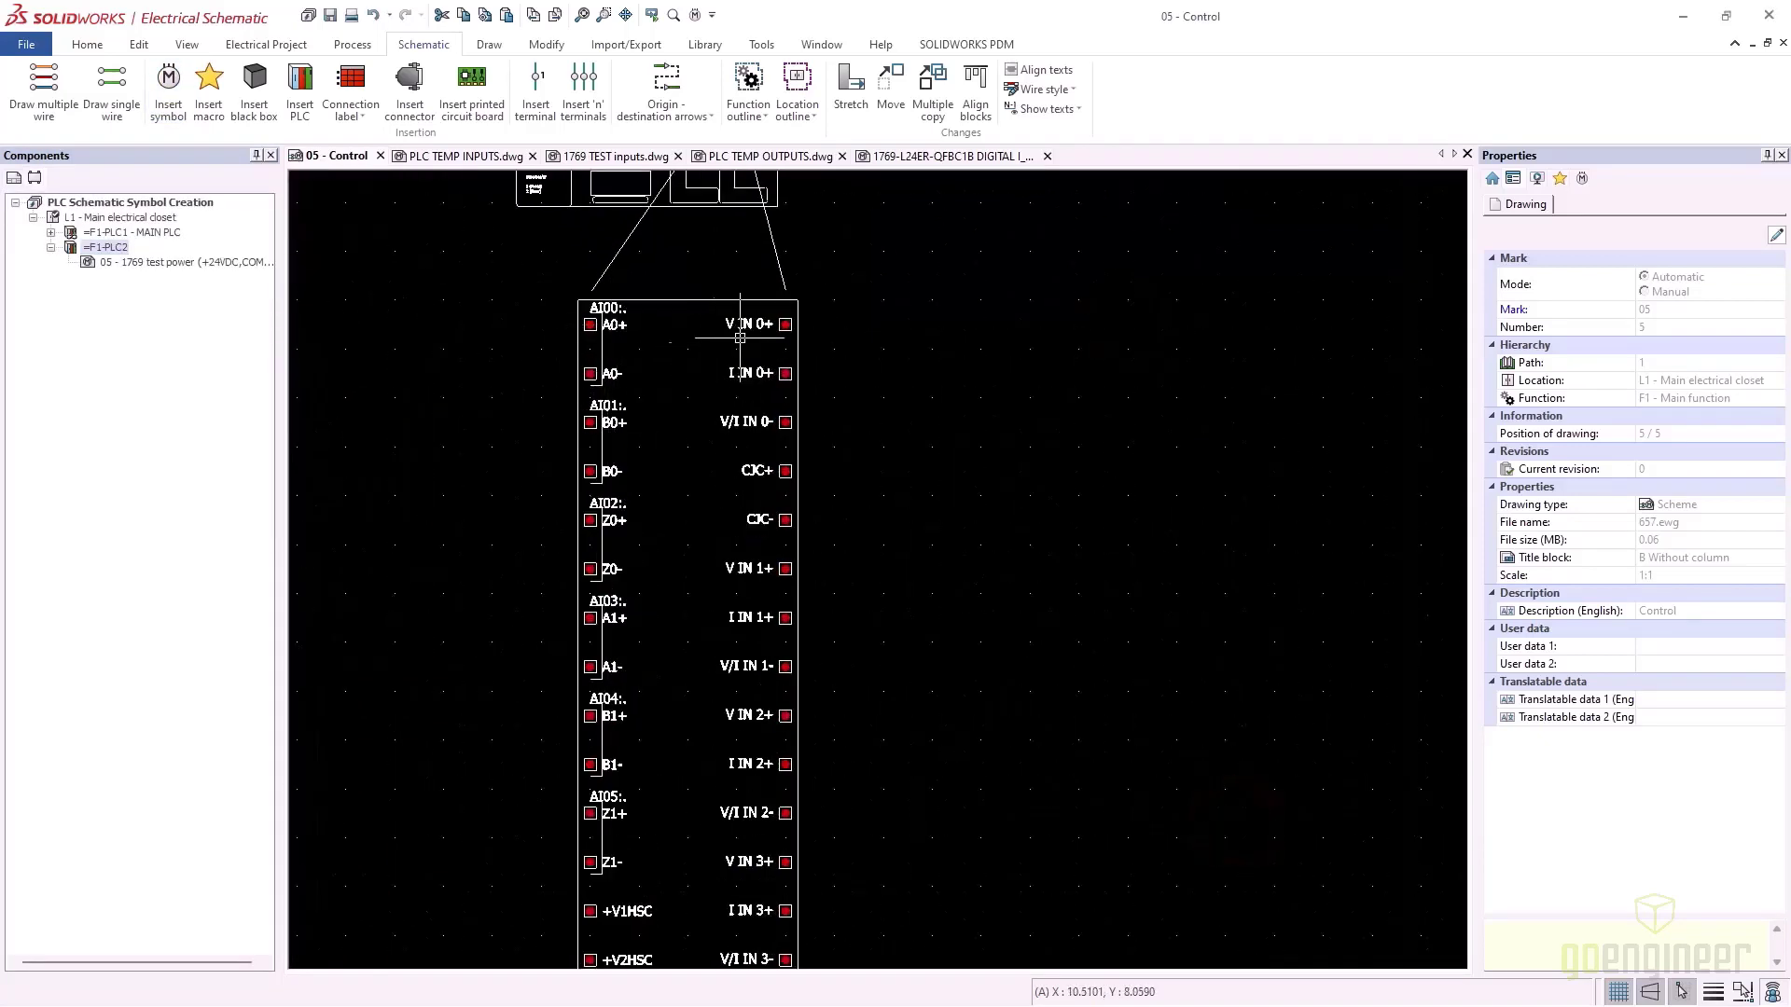
{"action": "scroll", "coordinate": [664, 550], "scroll_direction": "down", "scroll_amount": 2}
Delete the old PLC black box, PLC2 symbol and its terminals
{"action": "middle_click_drag", "start_coordinate": [747, 524], "coordinate": [1269, 512]}
{"action": "middle_click_drag", "start_coordinate": [660, 551], "coordinate": [709, 541]}
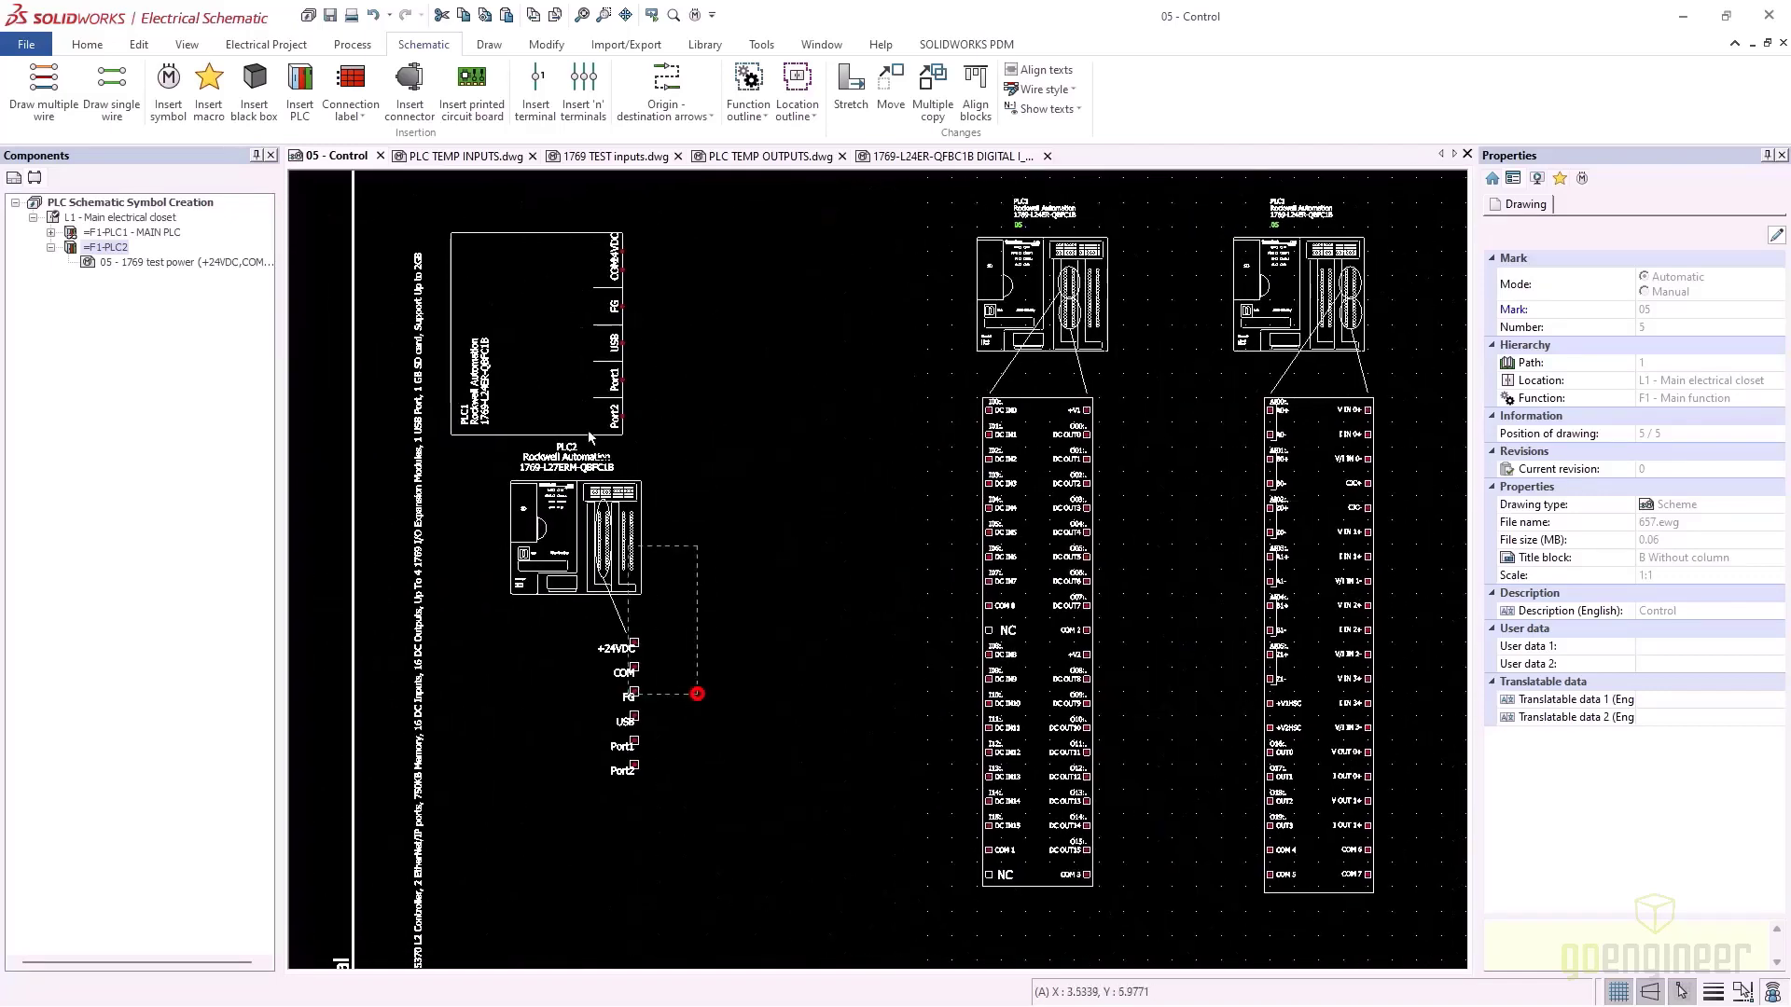
{"action": "left_click_drag", "start_coordinate": [696, 693], "coordinate": [484, 340]}
{"action": "key", "text": "Delete"}
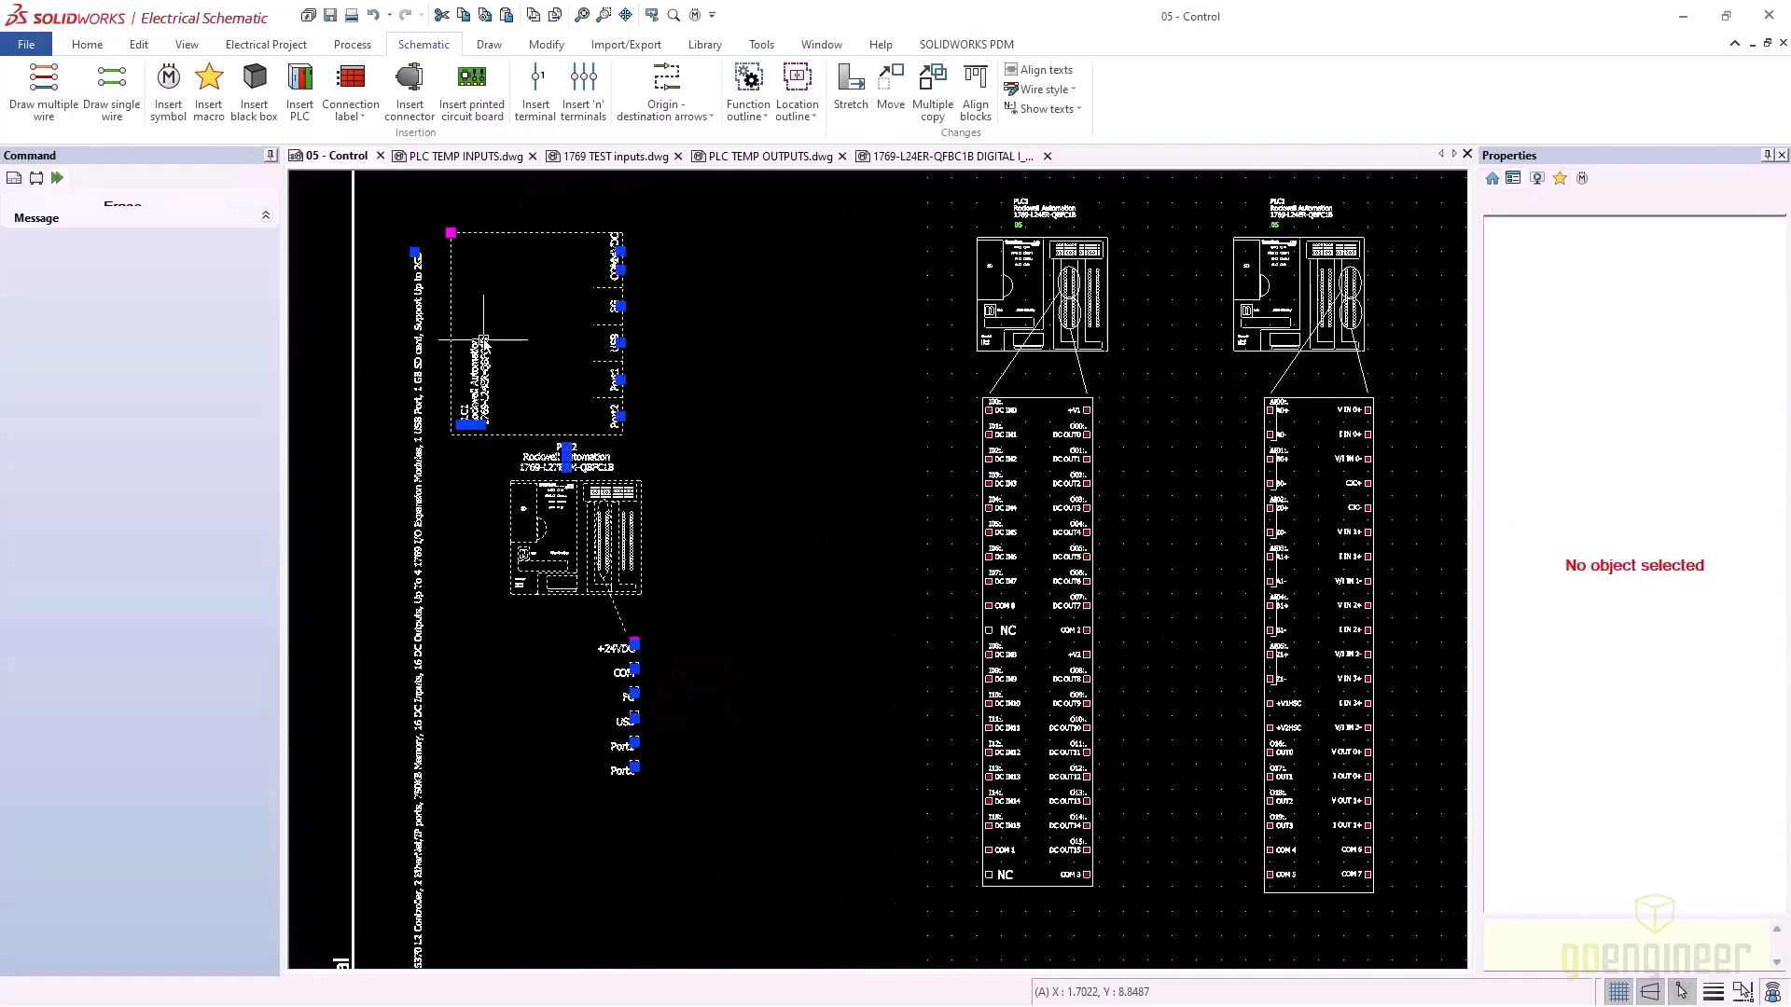
Place the 1769-L24ER-QFBC1B Power symbol for PLC1 - MAIN PLC on the page's left
{"action": "left_click", "coordinate": [170, 91]}
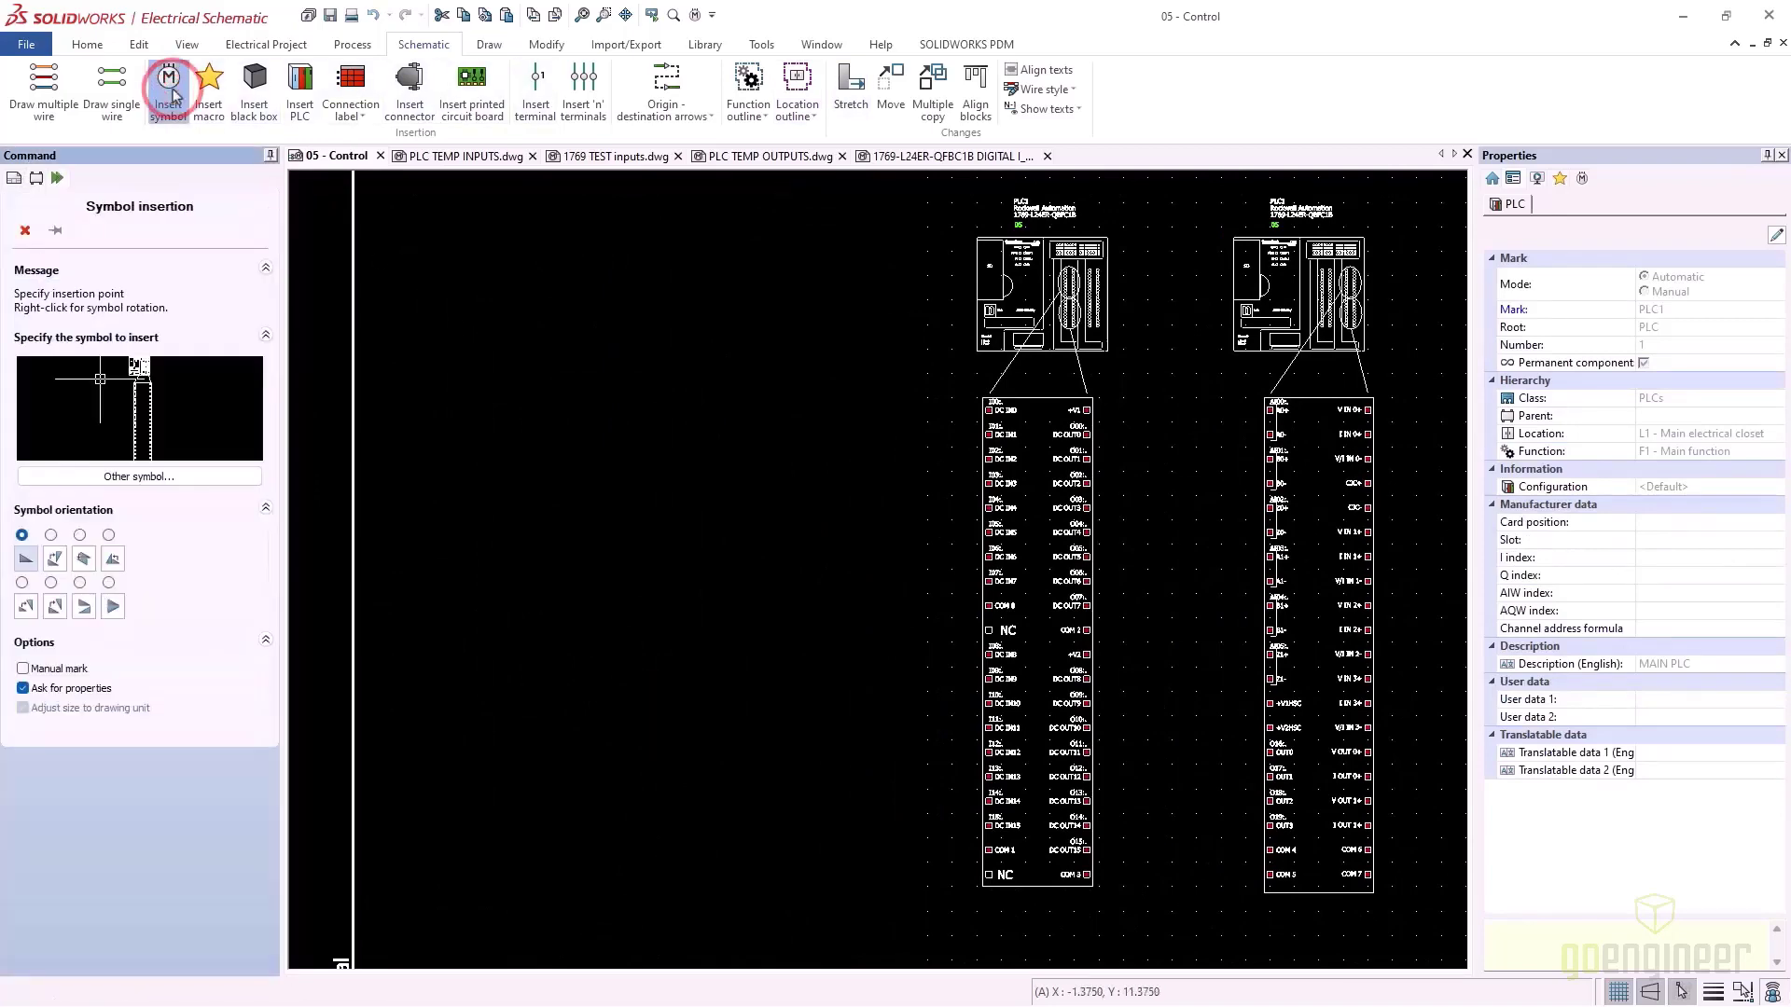
{"action": "left_click", "coordinate": [152, 474]}
{"action": "left_click", "coordinate": [549, 504]}
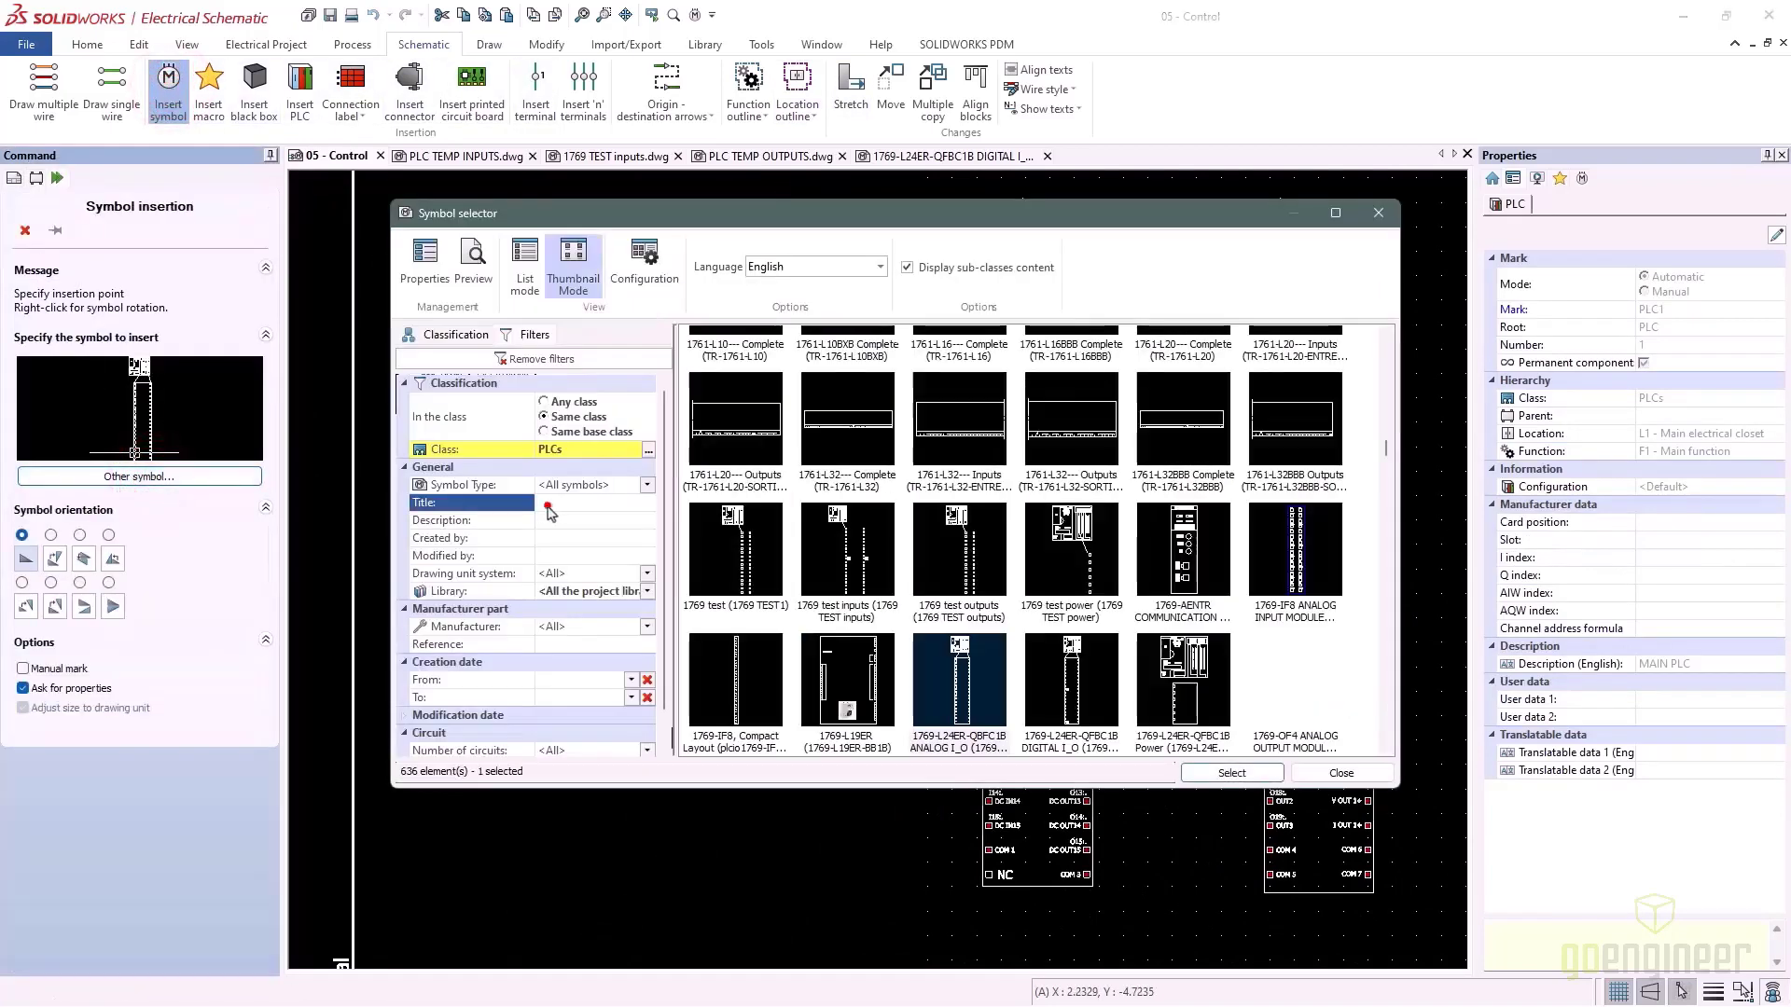
{"action": "type", "text": "1769"}
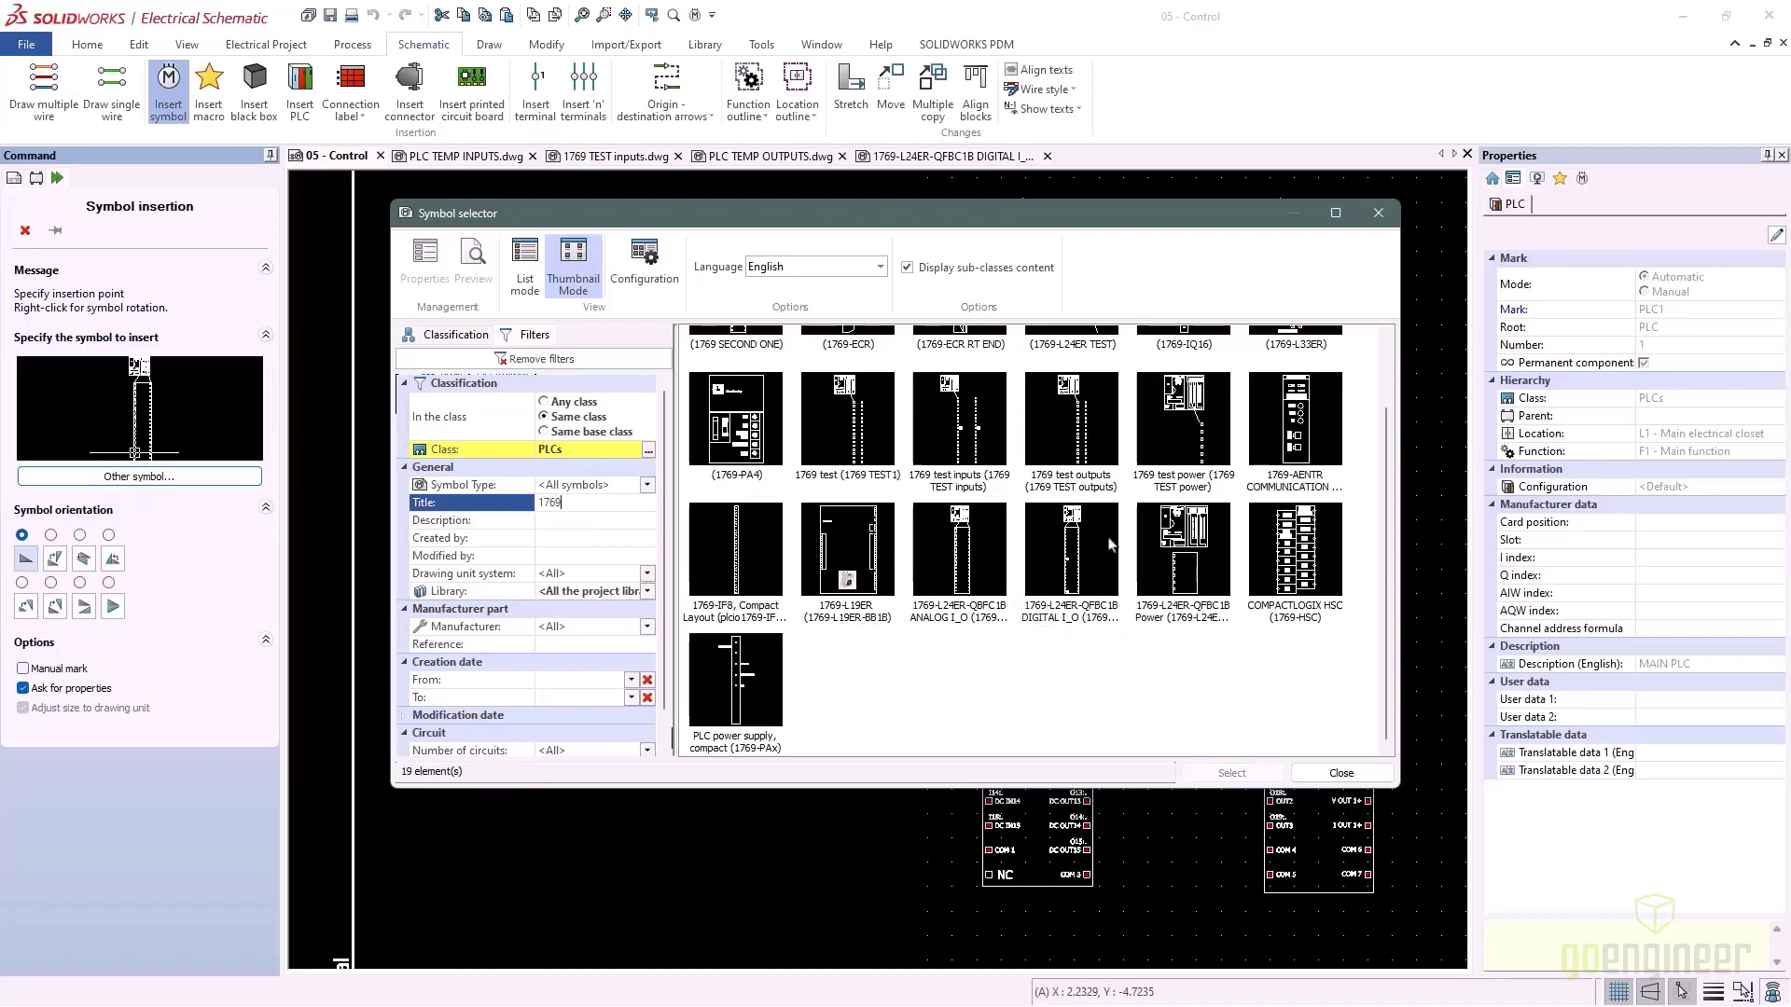
{"action": "left_click", "coordinate": [1194, 565]}
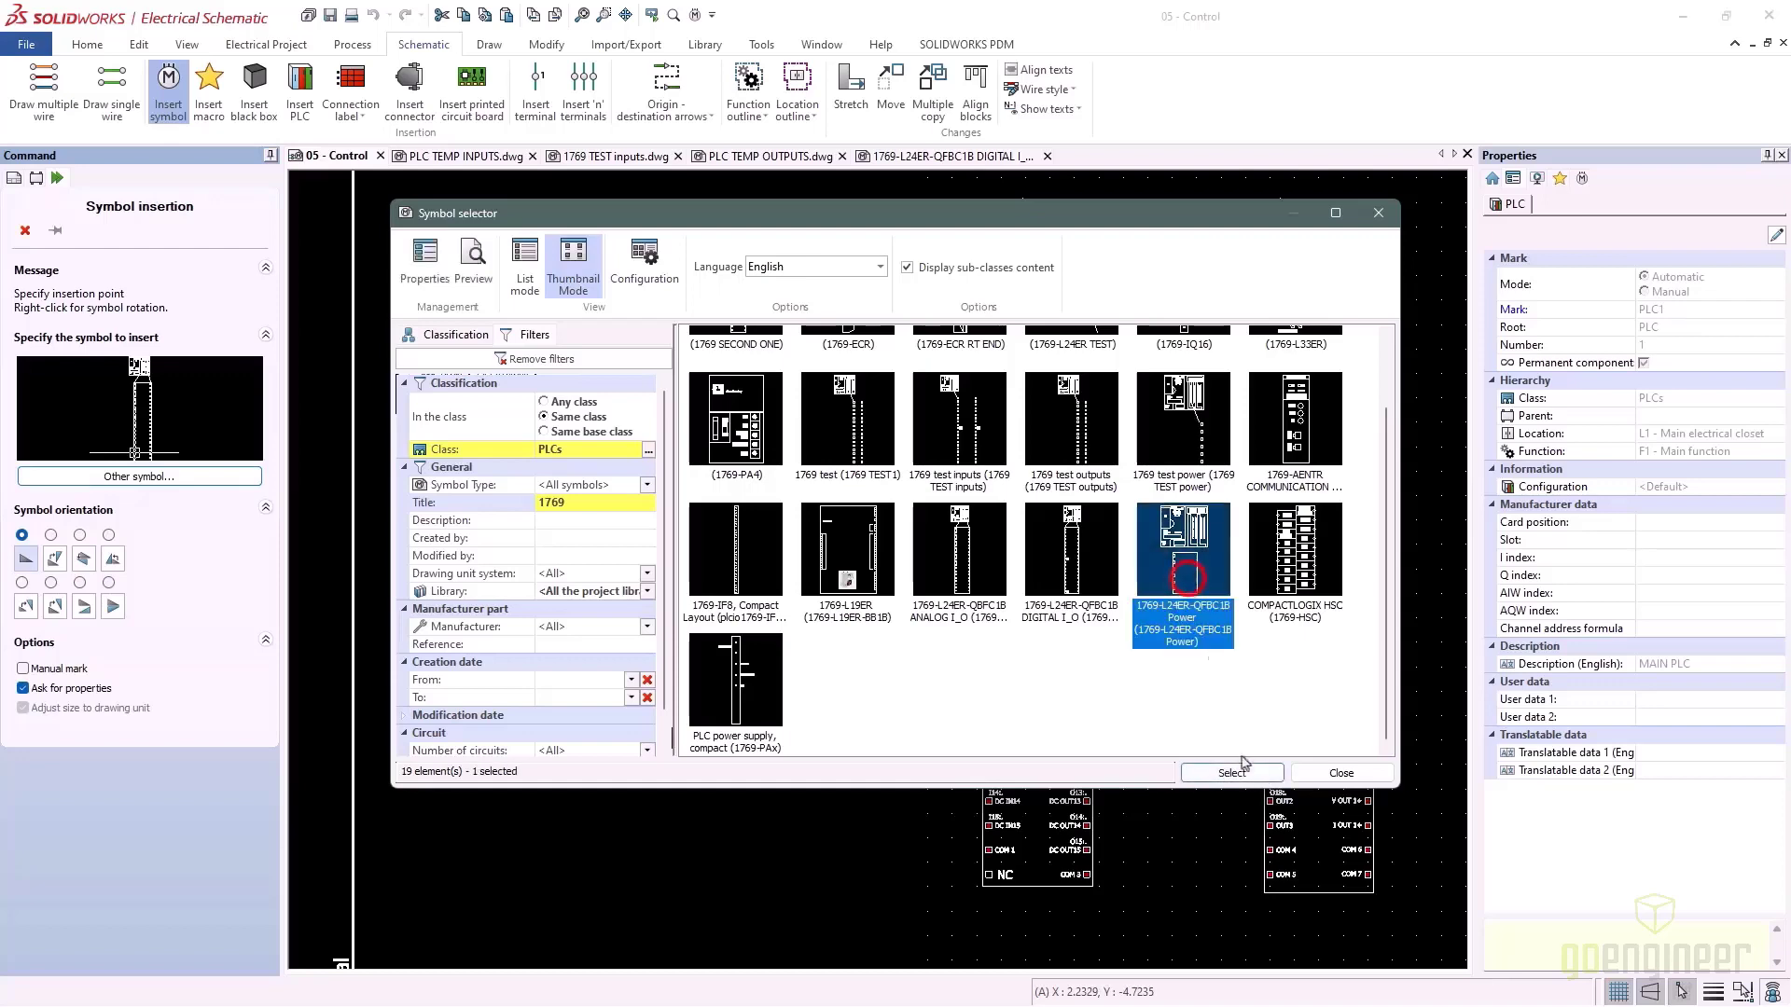
{"action": "left_click", "coordinate": [1240, 772]}
{"action": "left_click", "coordinate": [1119, 326]}
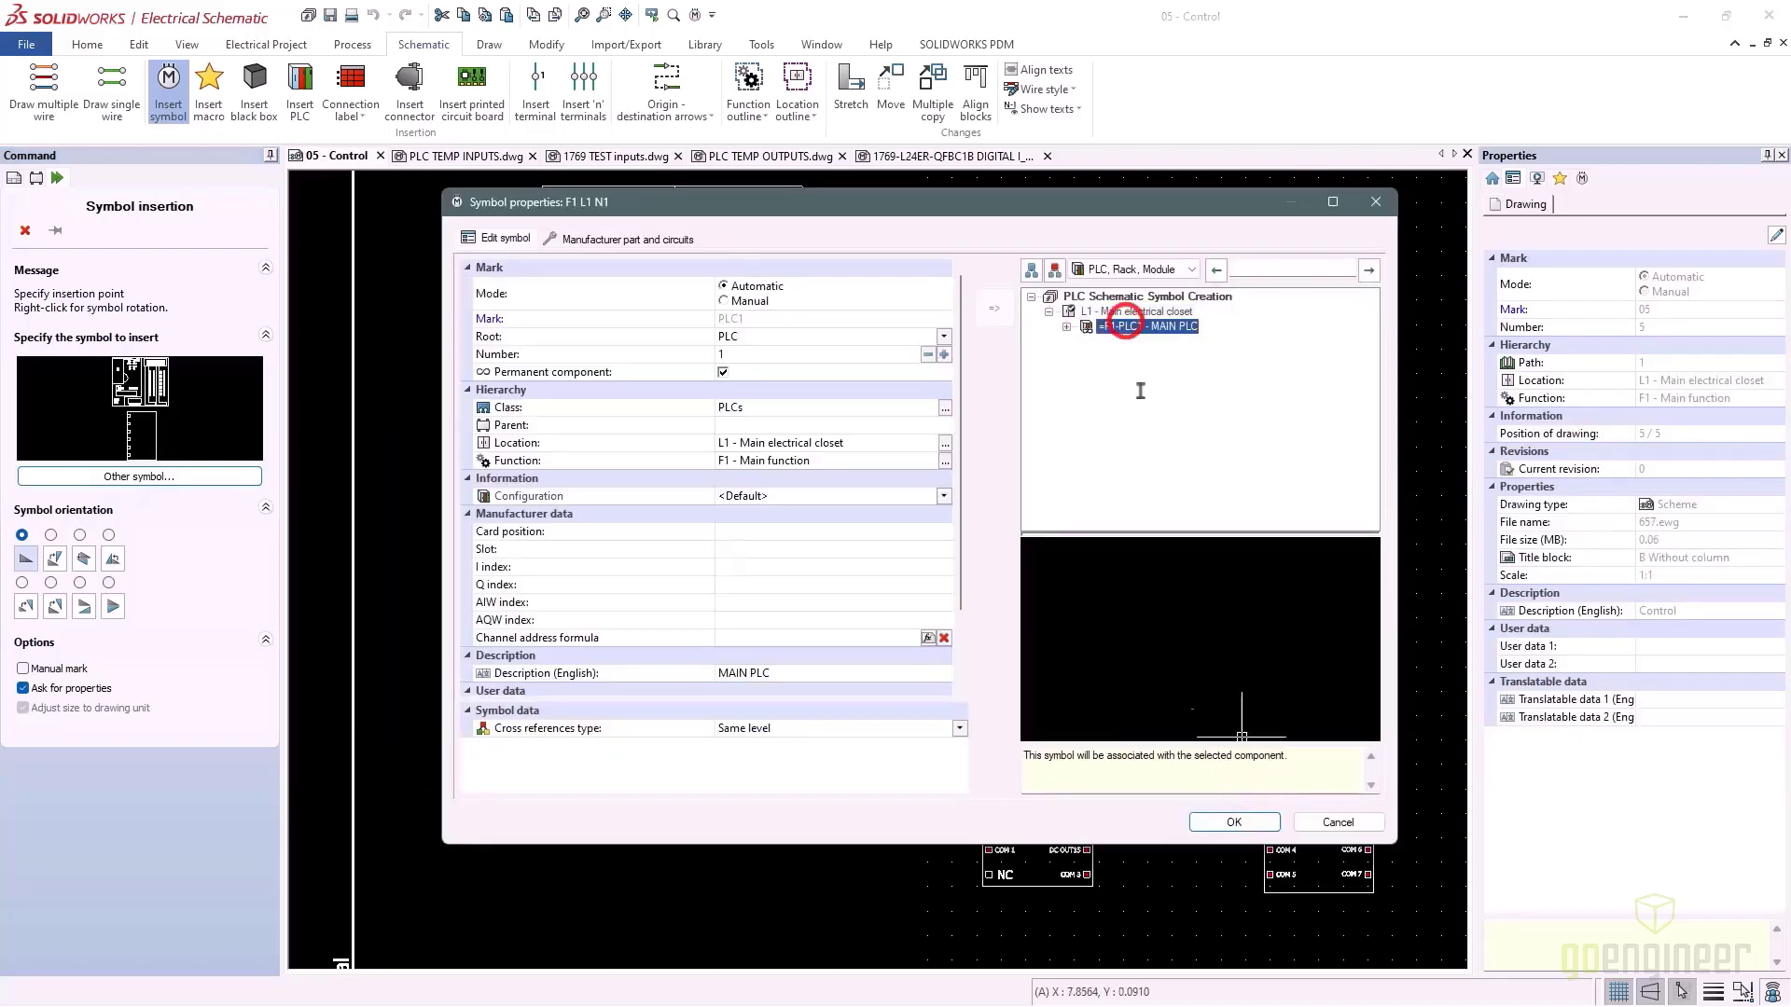
{"action": "left_click", "coordinate": [1233, 822]}
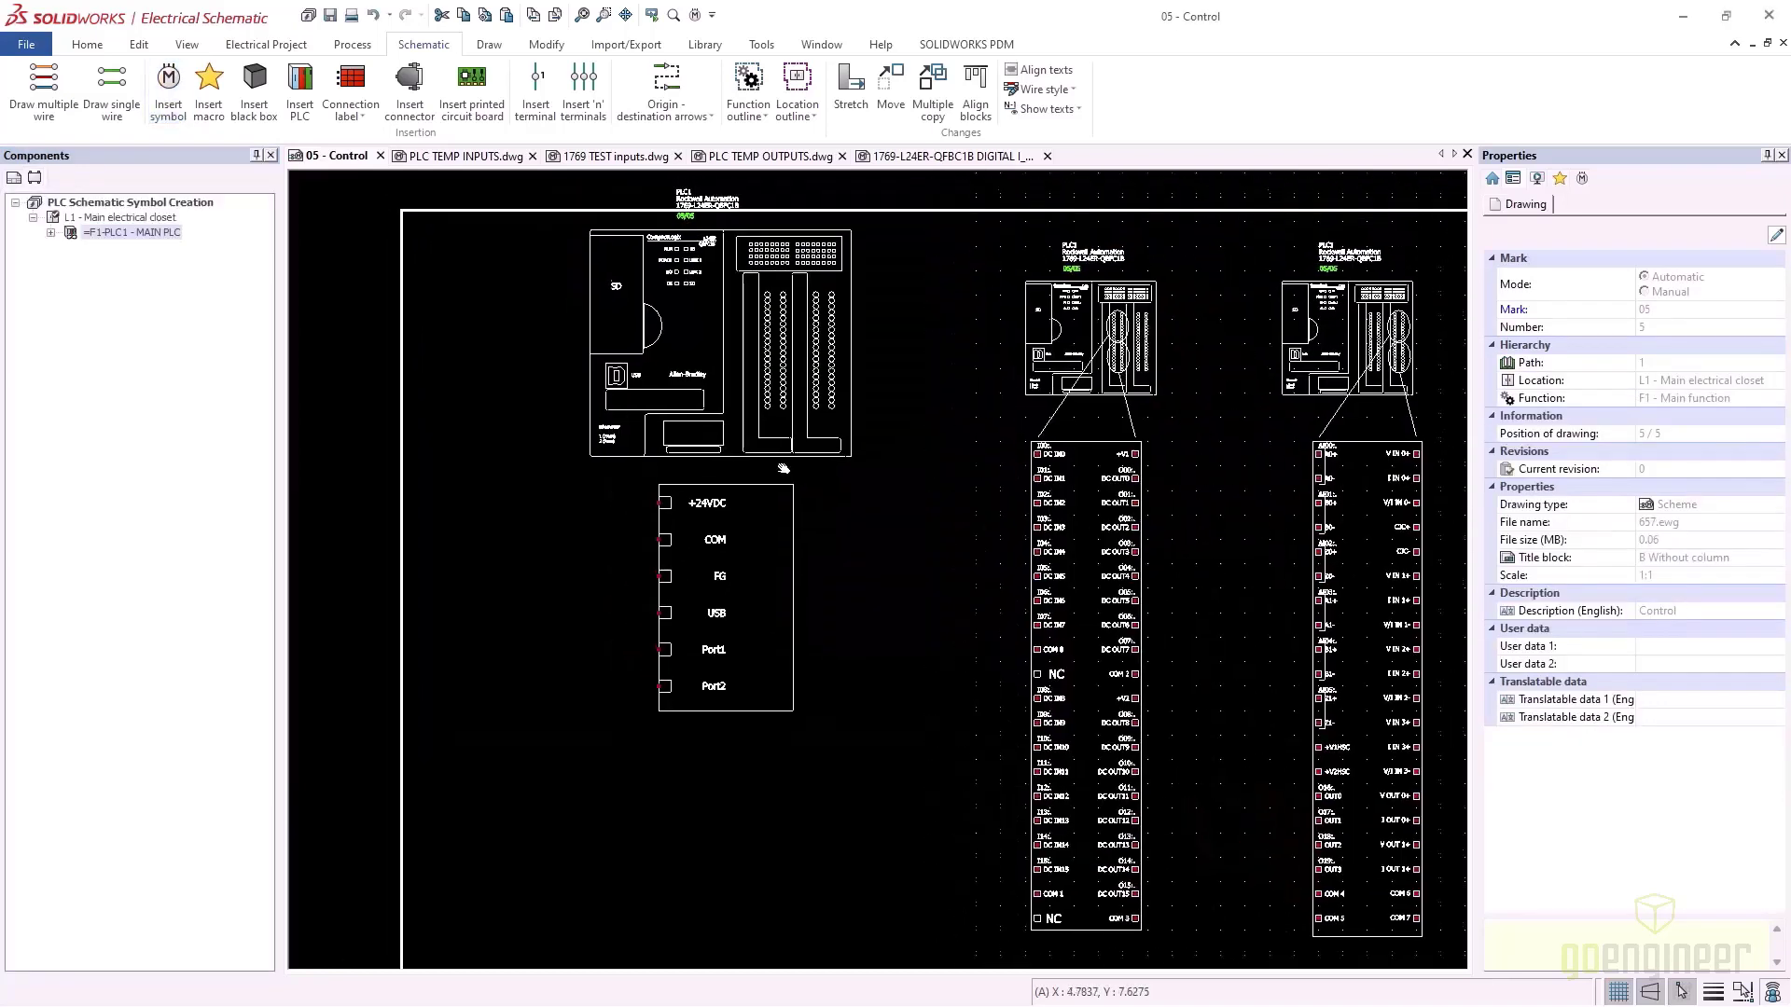
{"action": "left_click", "coordinate": [779, 448]}
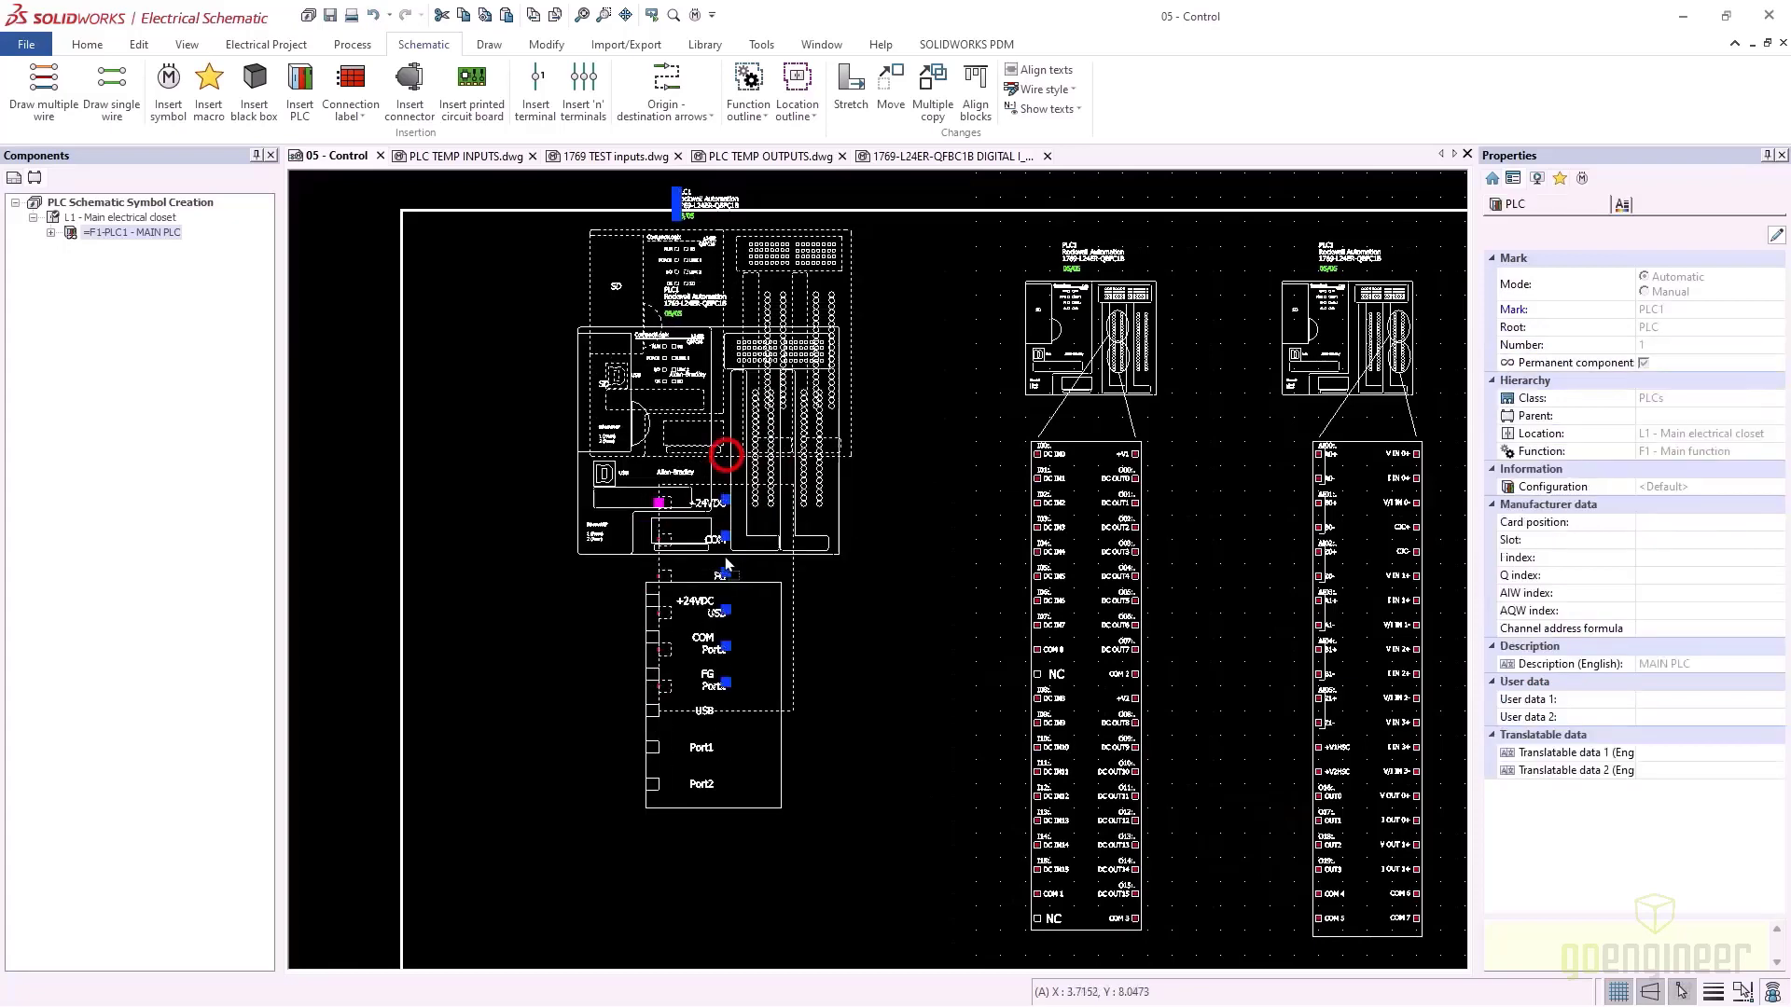
{"action": "left_click", "coordinate": [928, 663]}
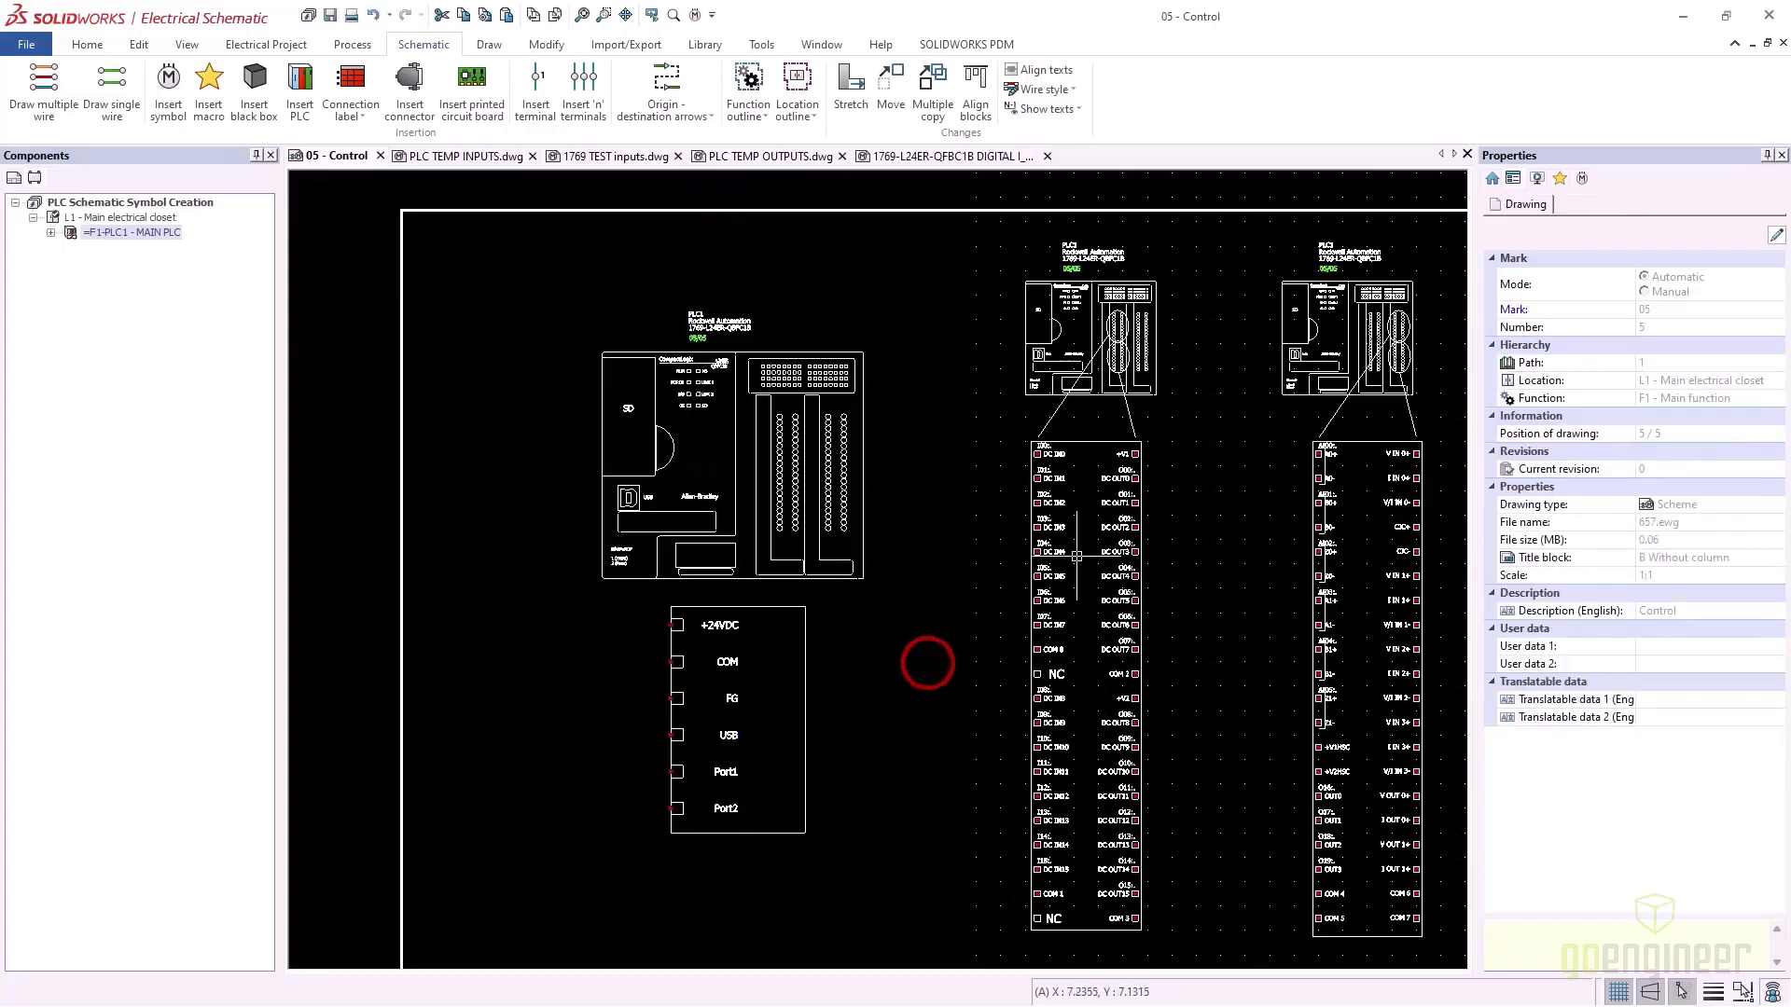
{"action": "scroll", "coordinate": [1181, 620], "scroll_direction": "up", "scroll_amount": 1}
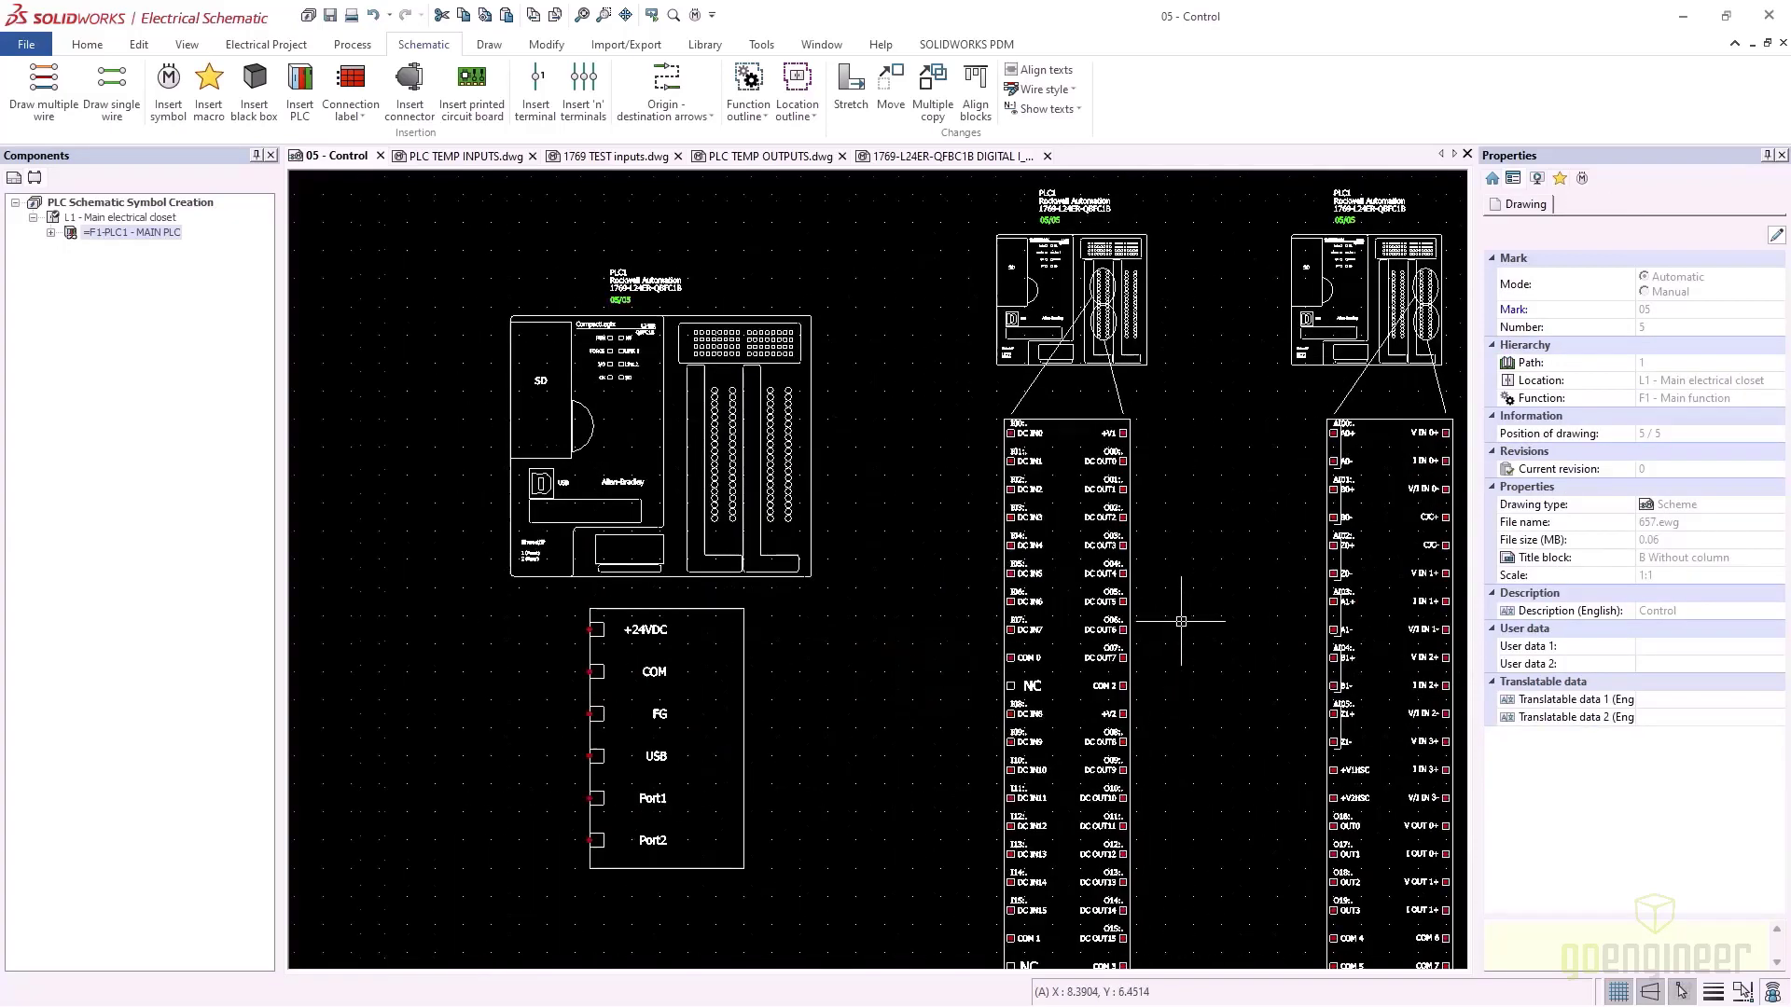
{"action": "middle_click_drag", "start_coordinate": [1181, 621], "coordinate": [1052, 581]}
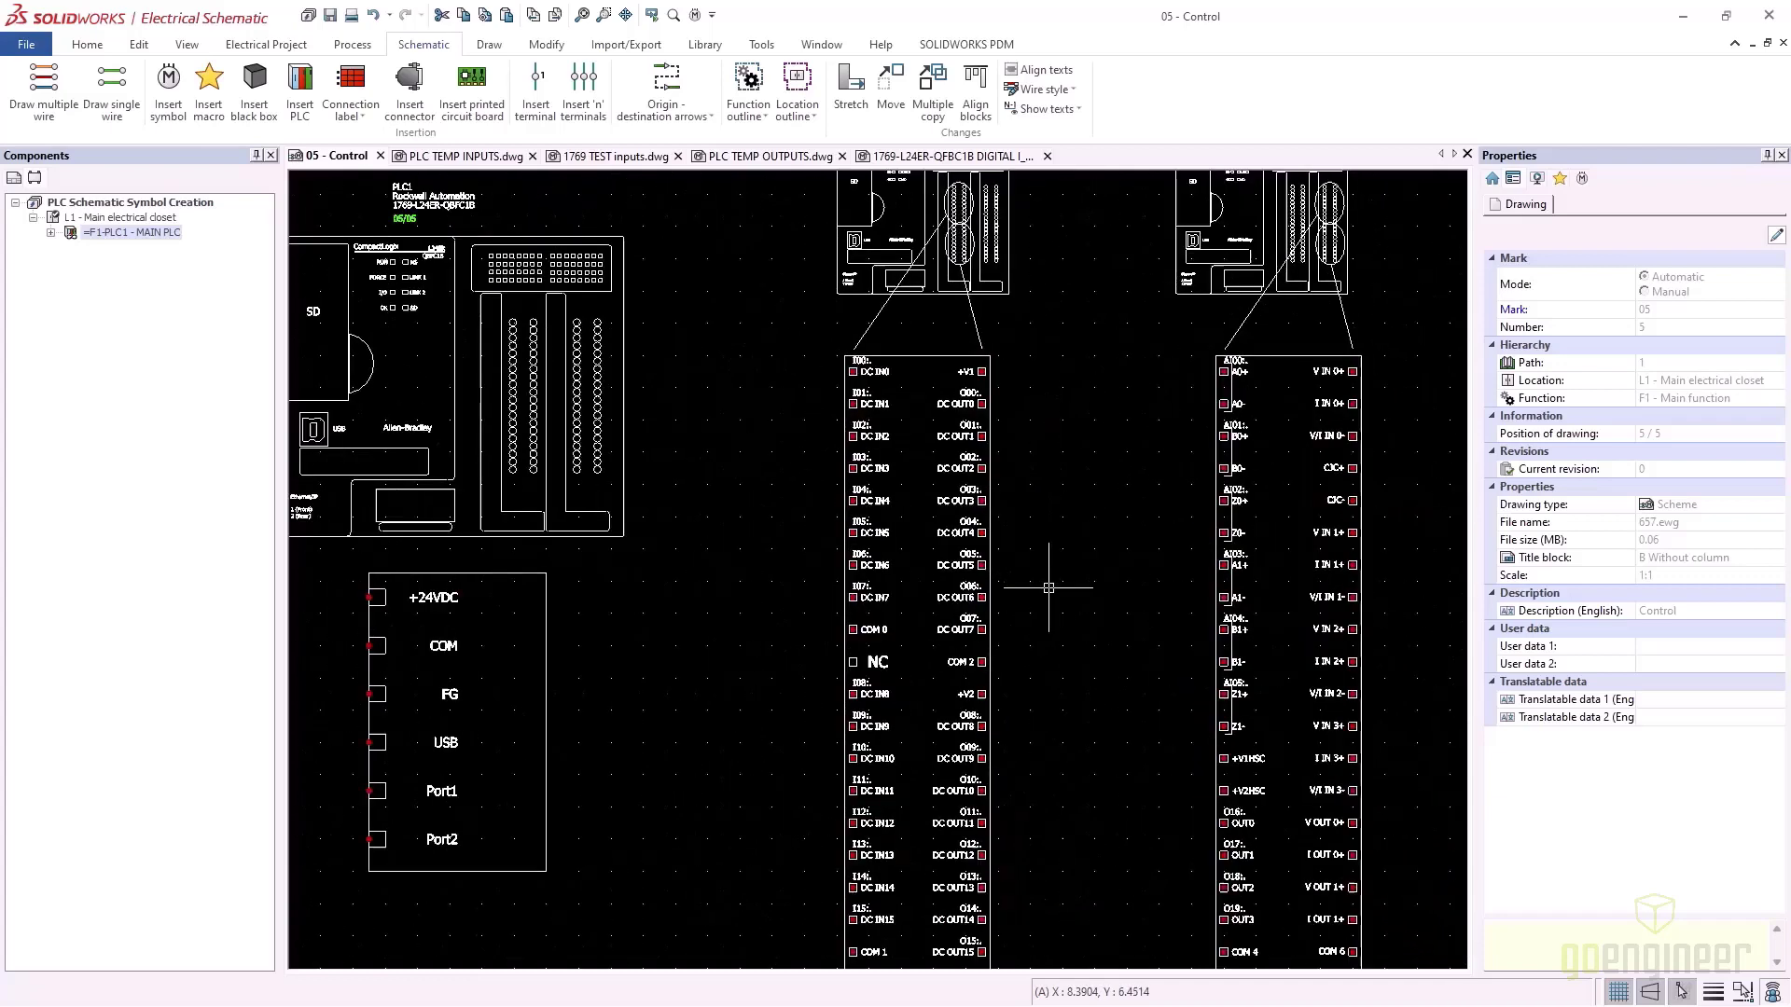
{"action": "scroll", "coordinate": [1048, 588], "scroll_direction": "down", "scroll_amount": 1}
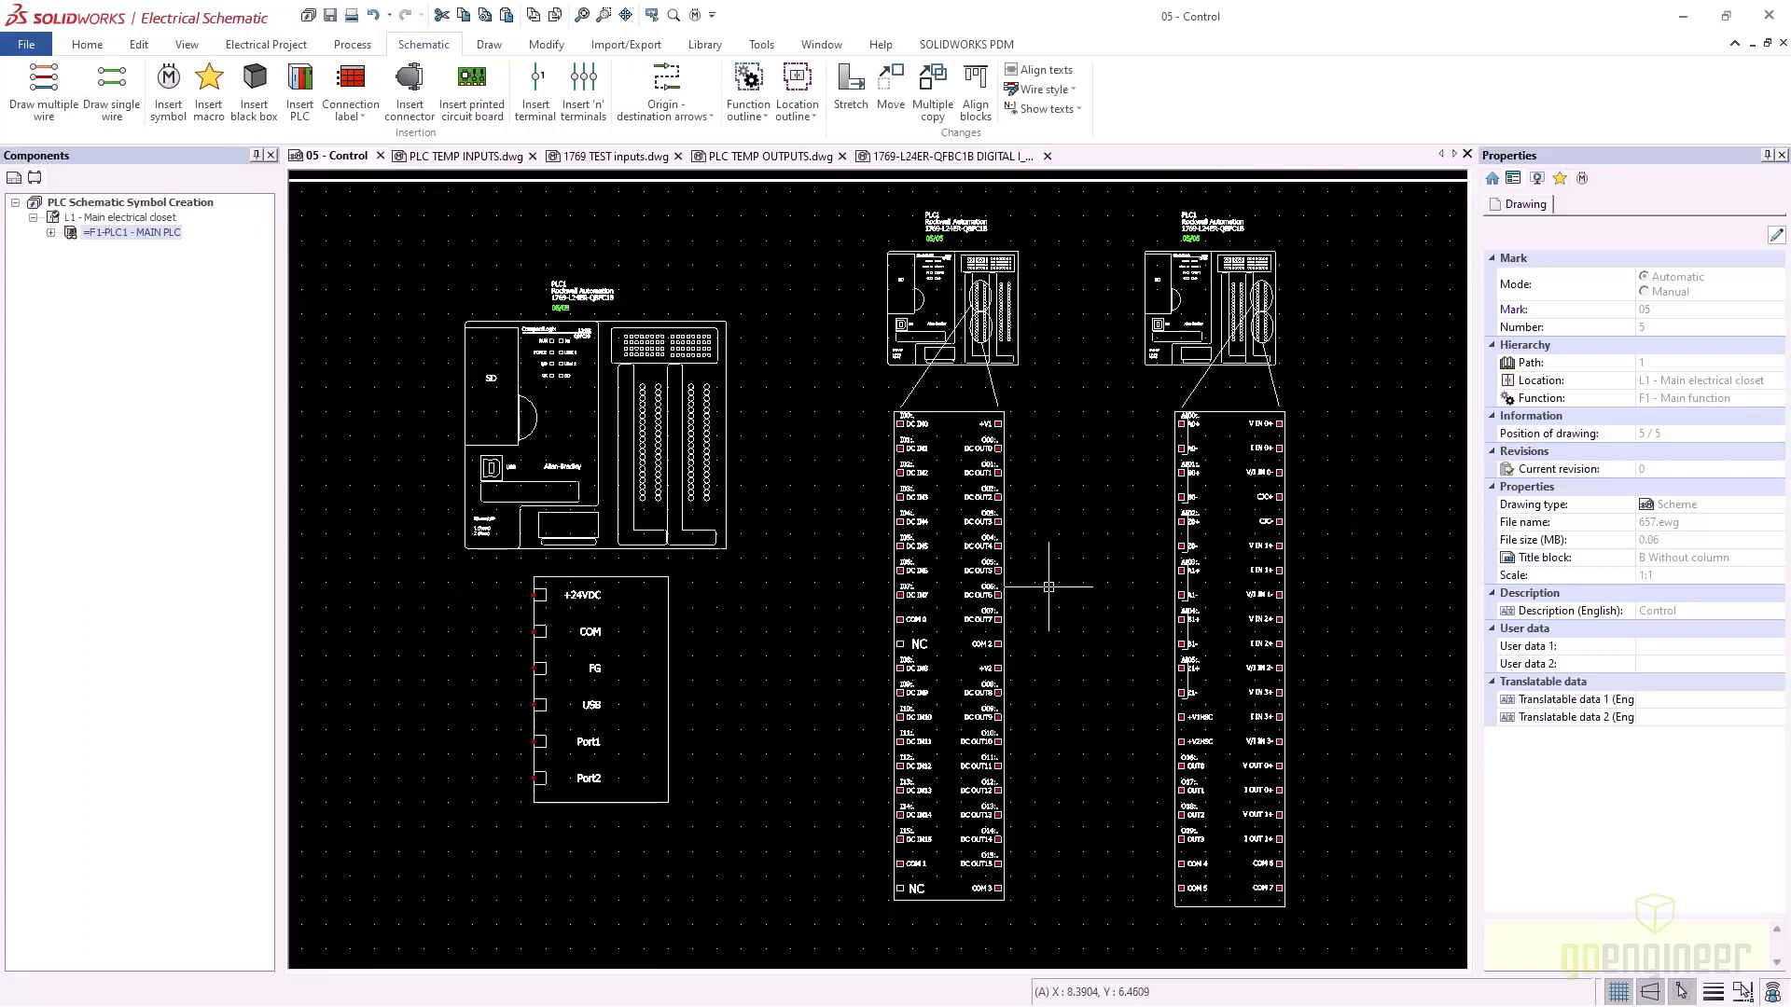
Close the 1769-L24ER, PLC TEMP OUTPUTS and 1769 TEST inputs drawings
{"action": "left_click", "coordinate": [1047, 156]}
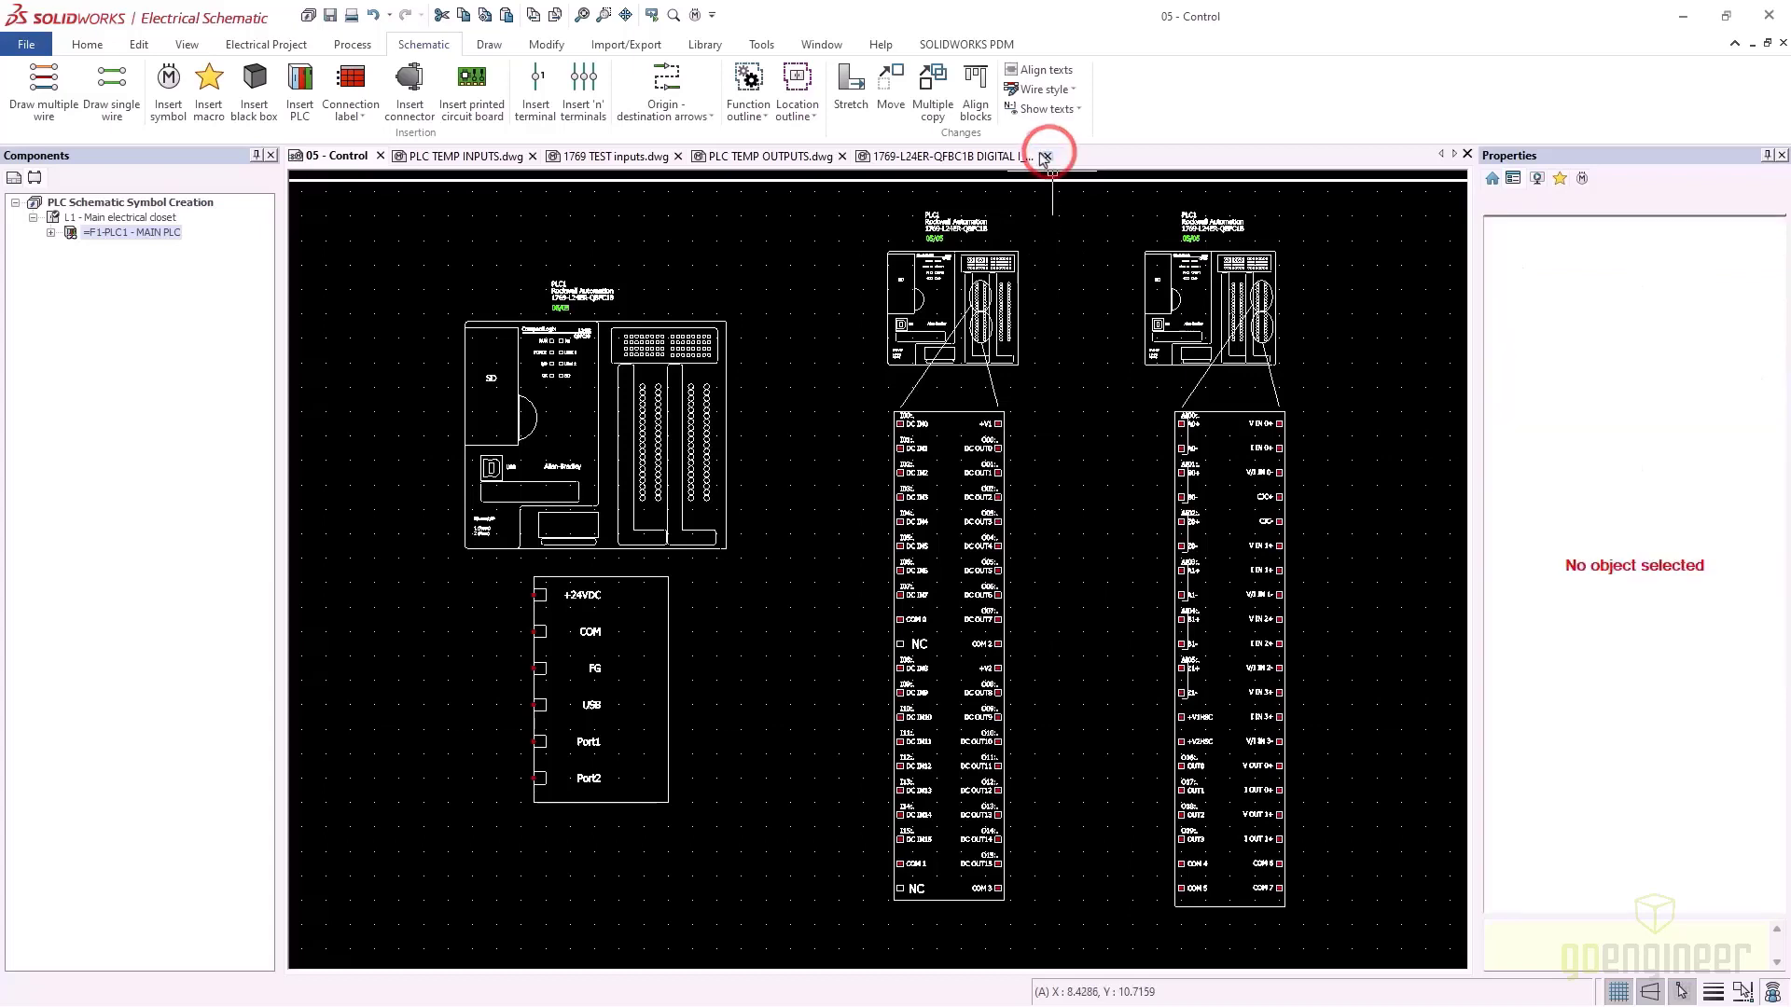
{"action": "left_click", "coordinate": [842, 156]}
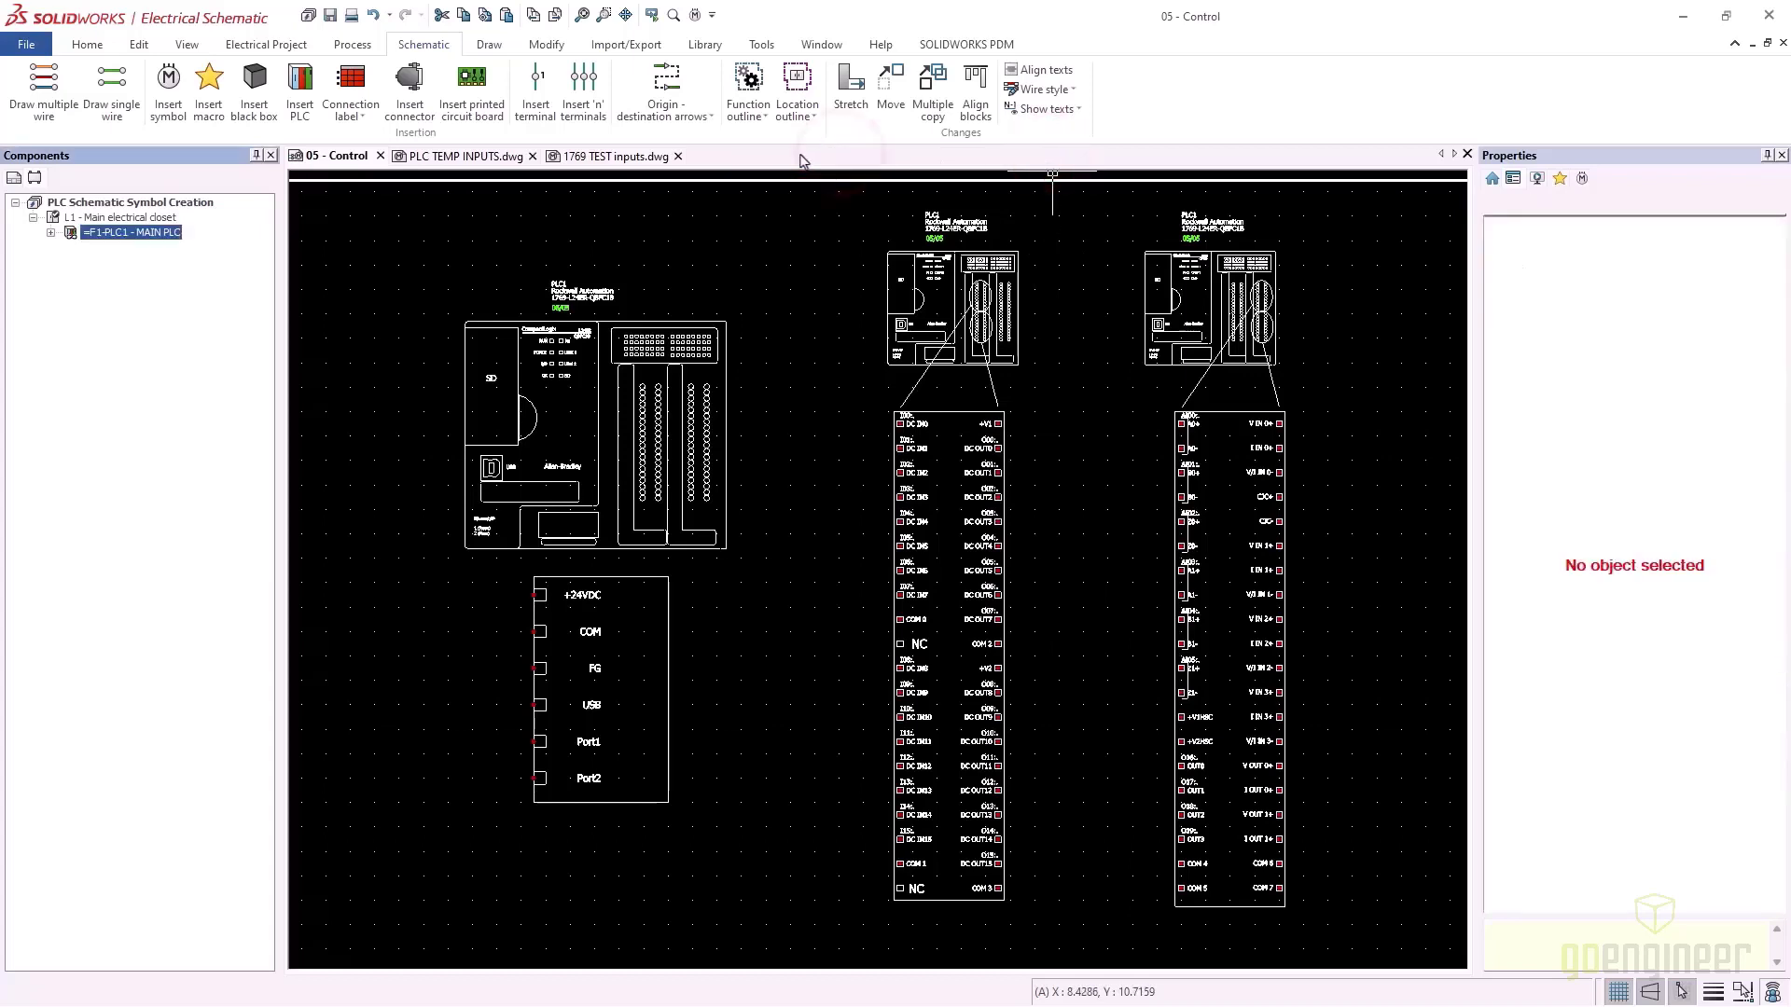
{"action": "left_click", "coordinate": [678, 155]}
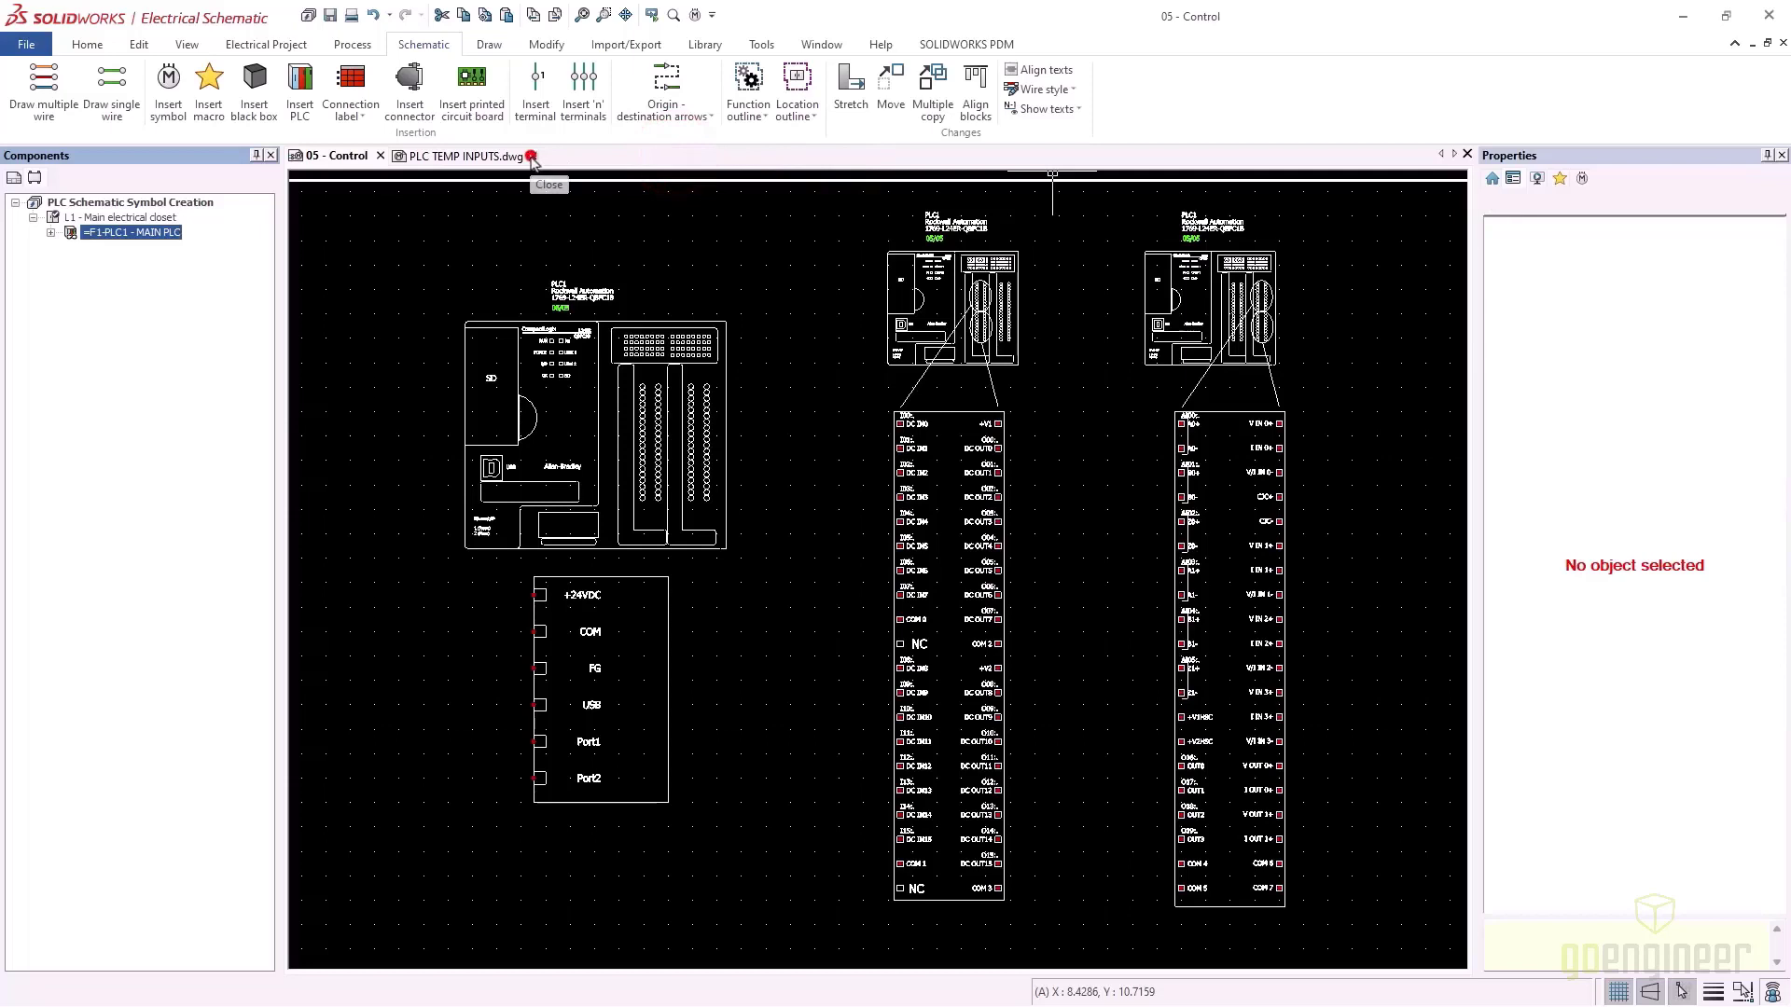
Close the PLC TEMP INPUTS drawing, discarding its unsaved changes
{"action": "left_click", "coordinate": [532, 157]}
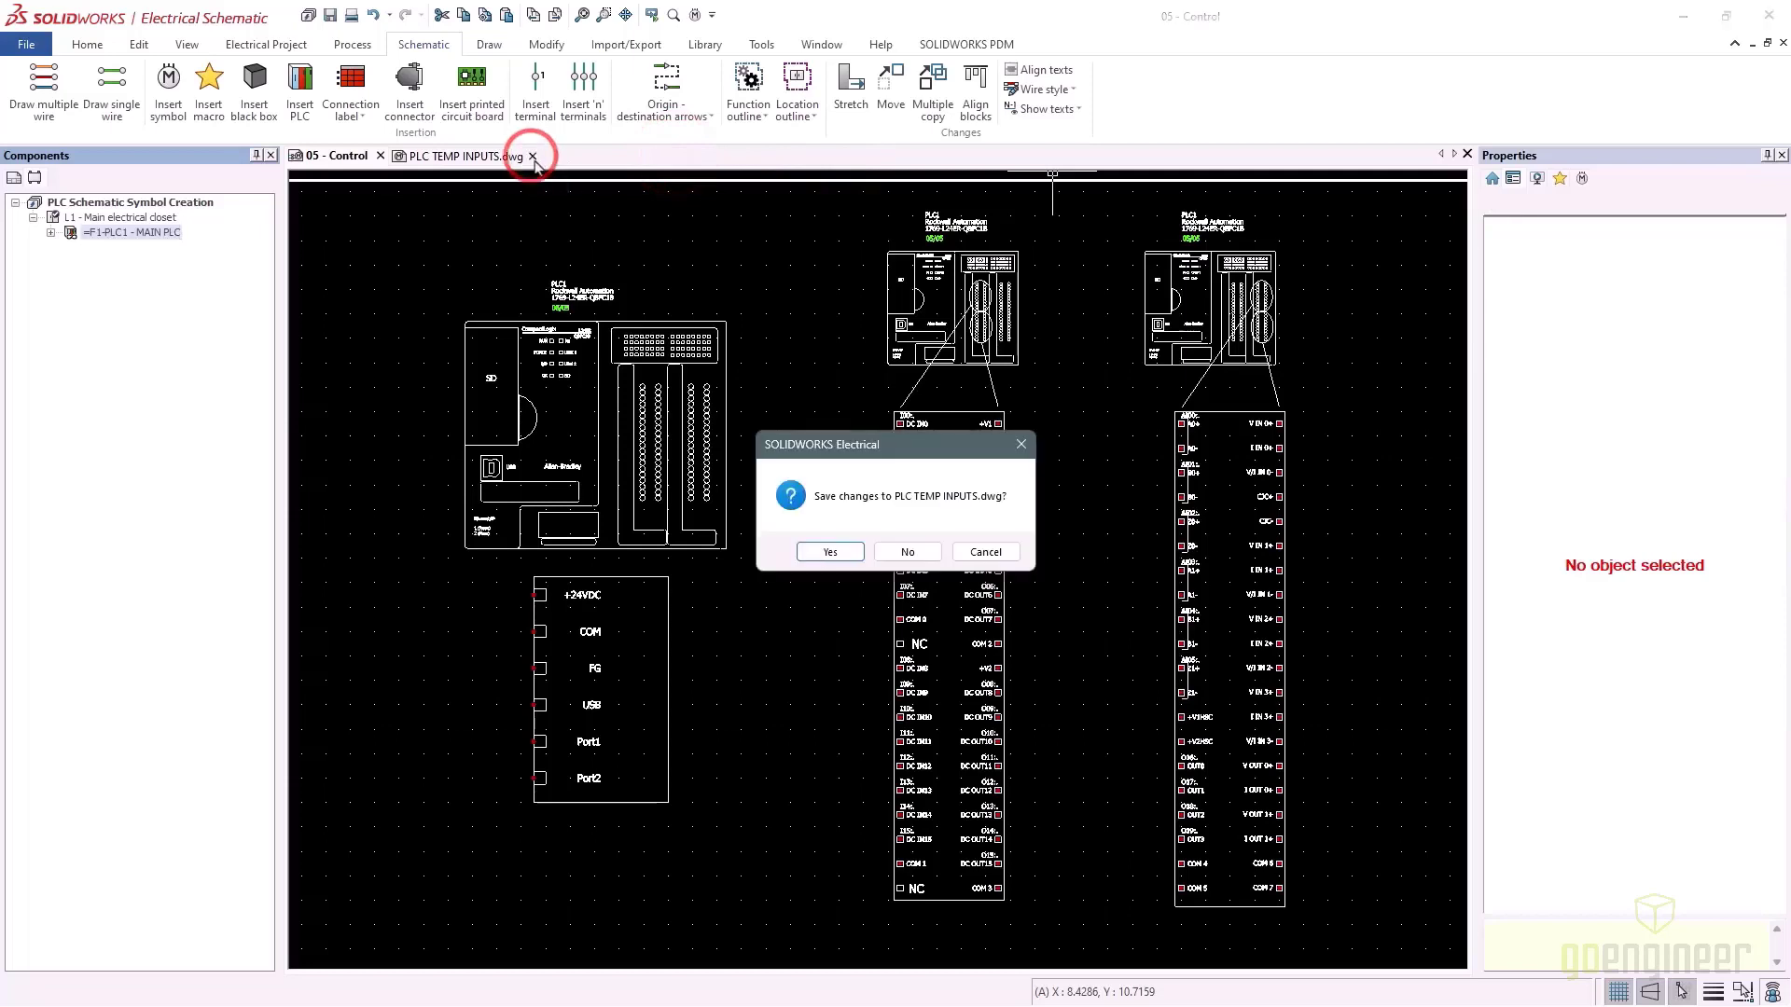
{"action": "left_click", "coordinate": [907, 552]}
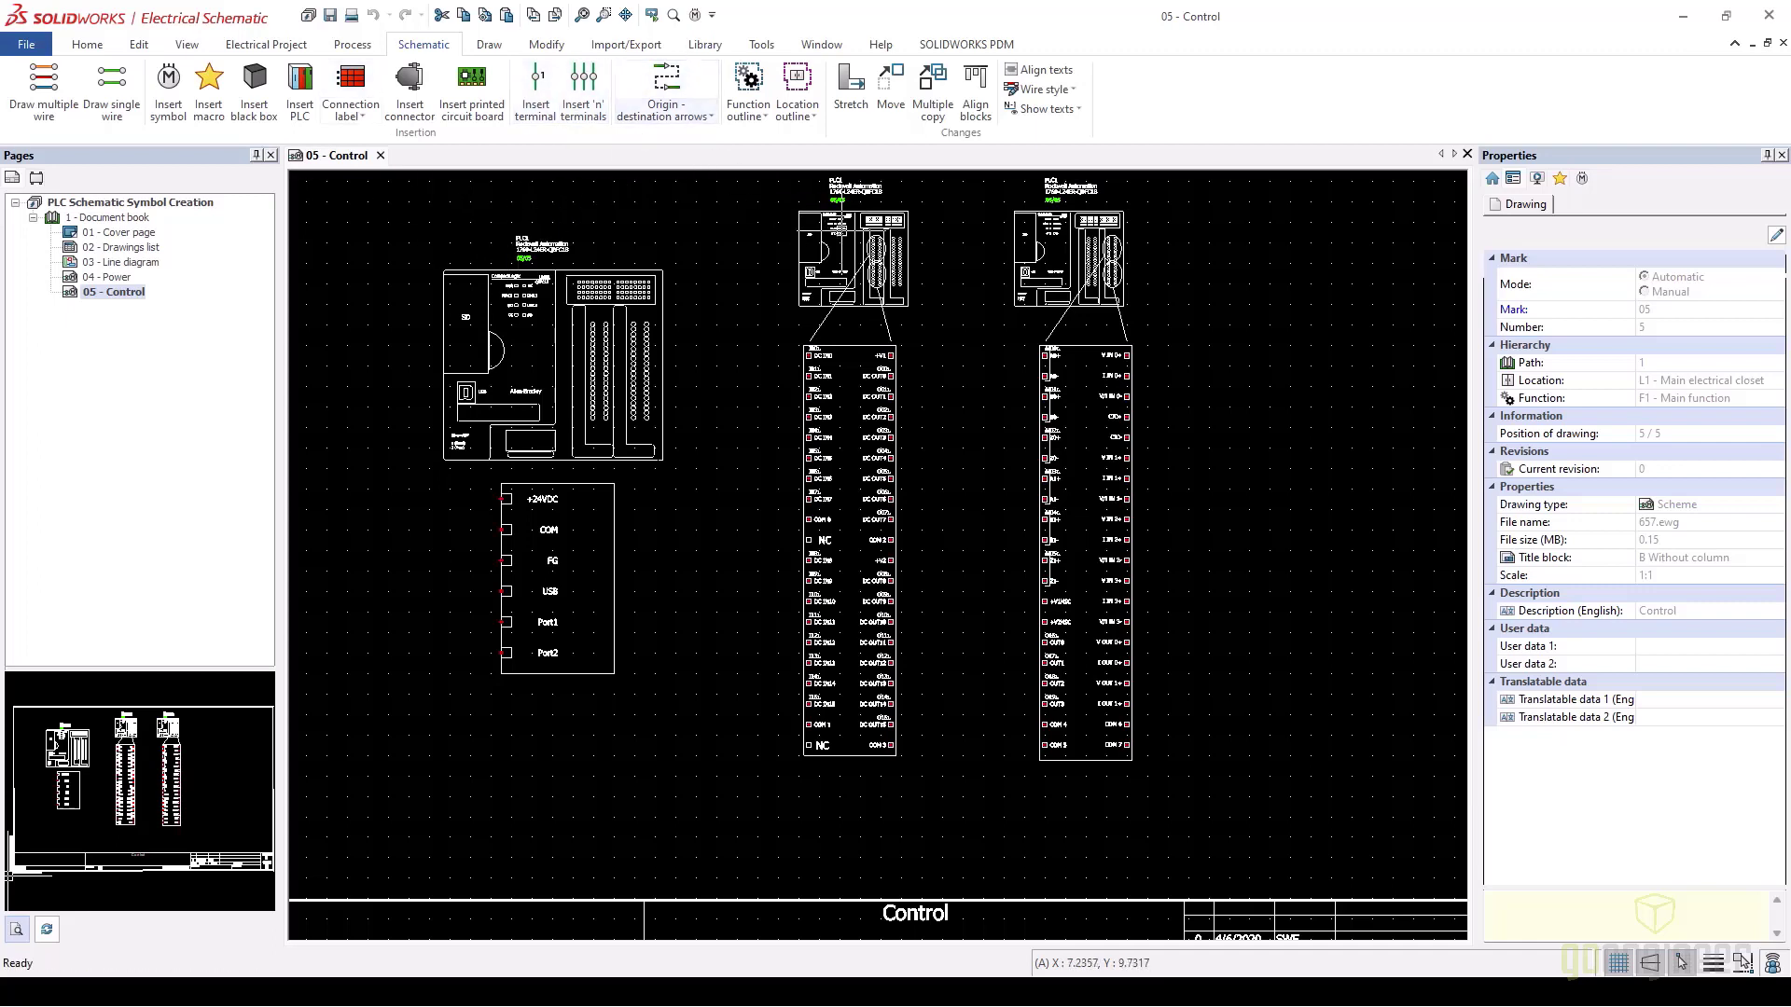
Open the DIGITAL I_O symbol via Symbol > Open symbol and start Insert attribute
{"action": "left_click", "coordinate": [811, 210]}
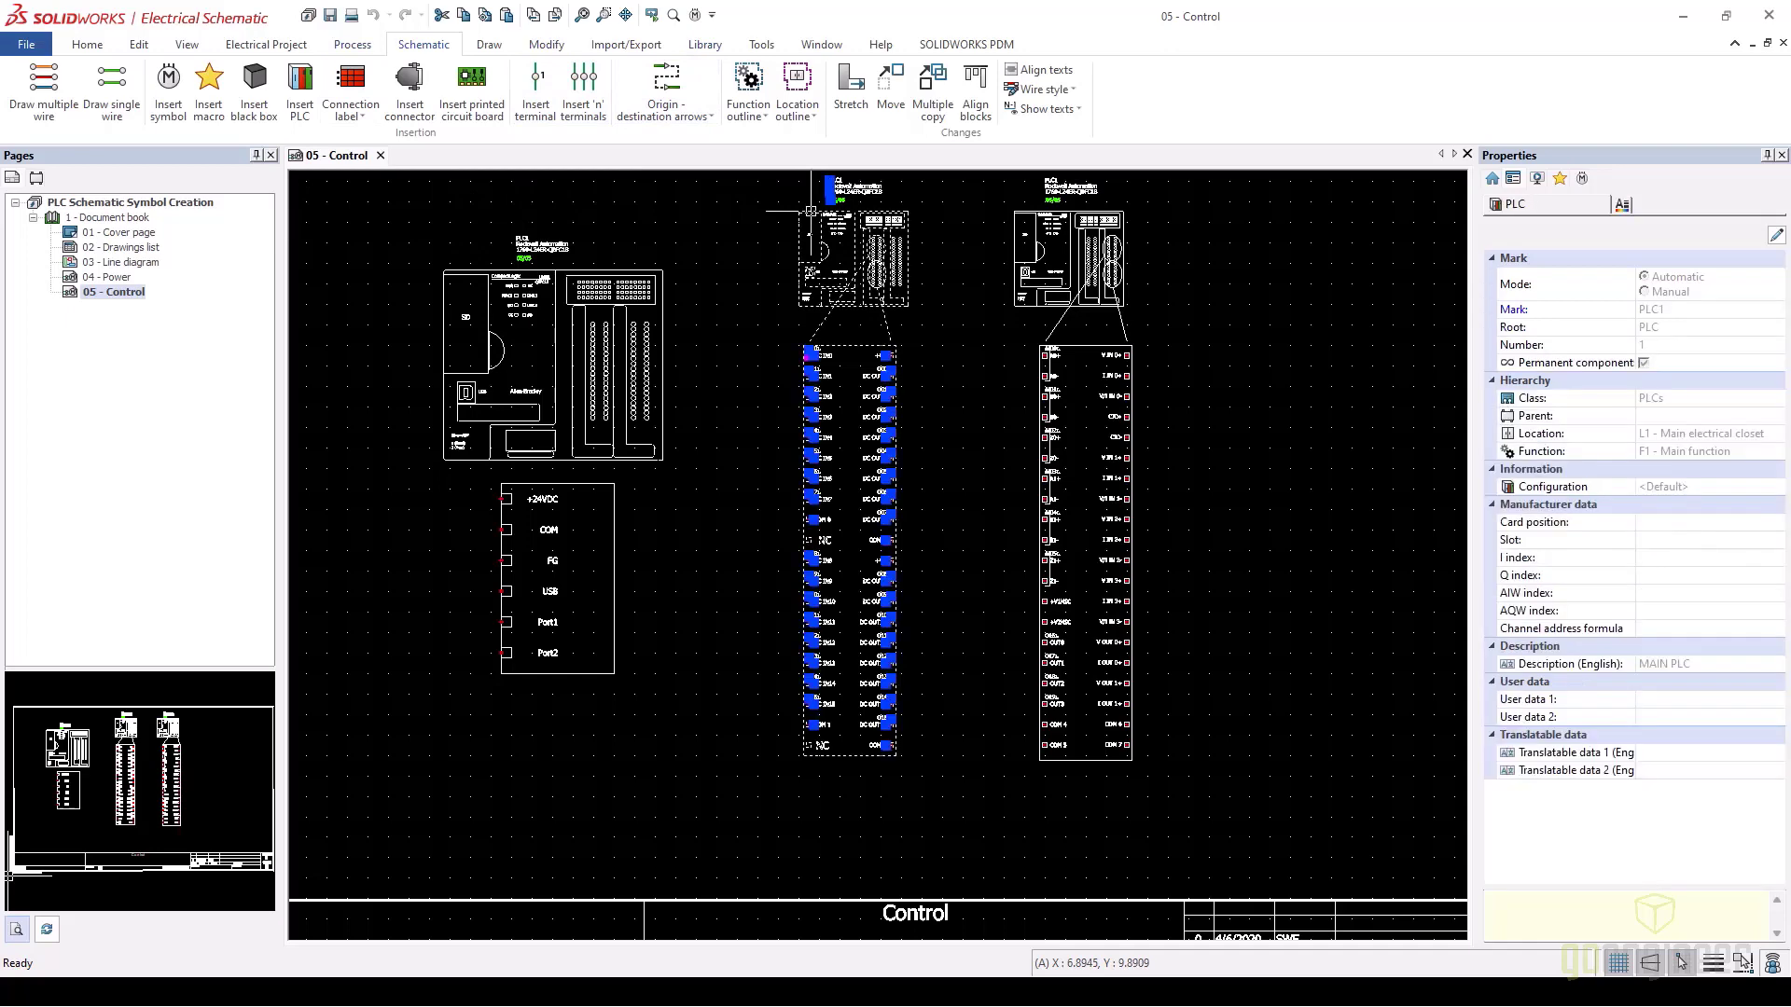
{"action": "right_click", "coordinate": [810, 210]}
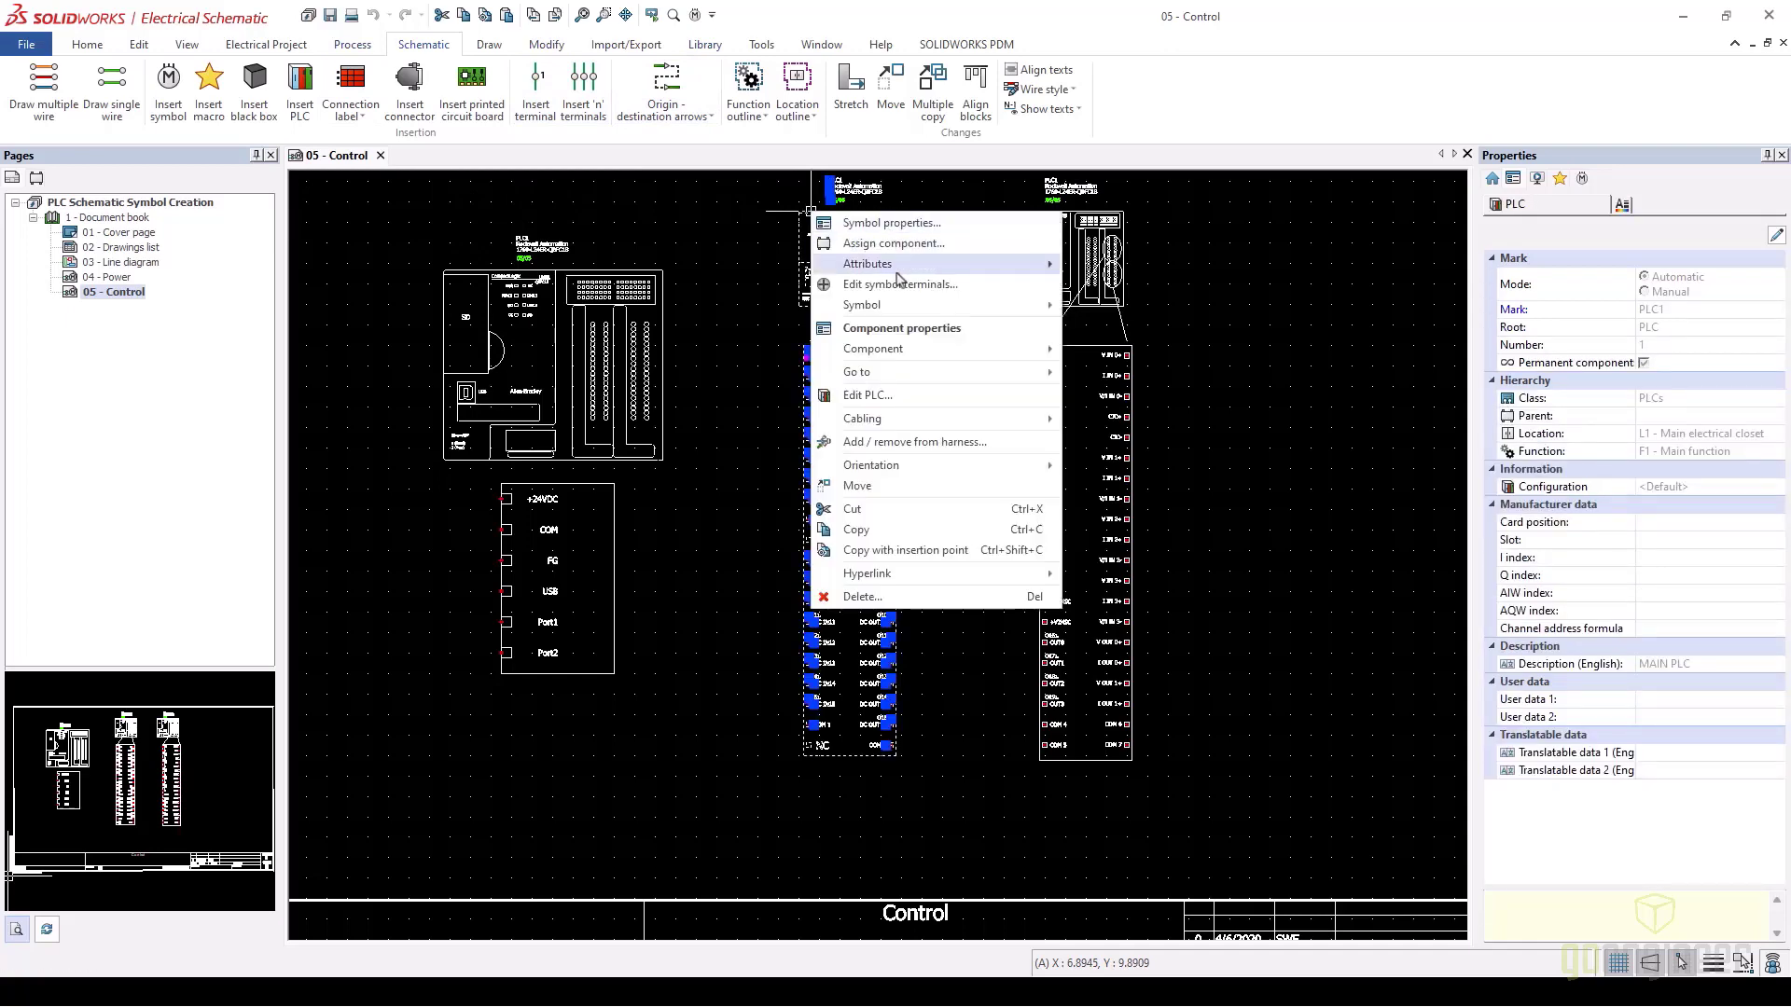
{"action": "mouse_move", "coordinate": [899, 305]}
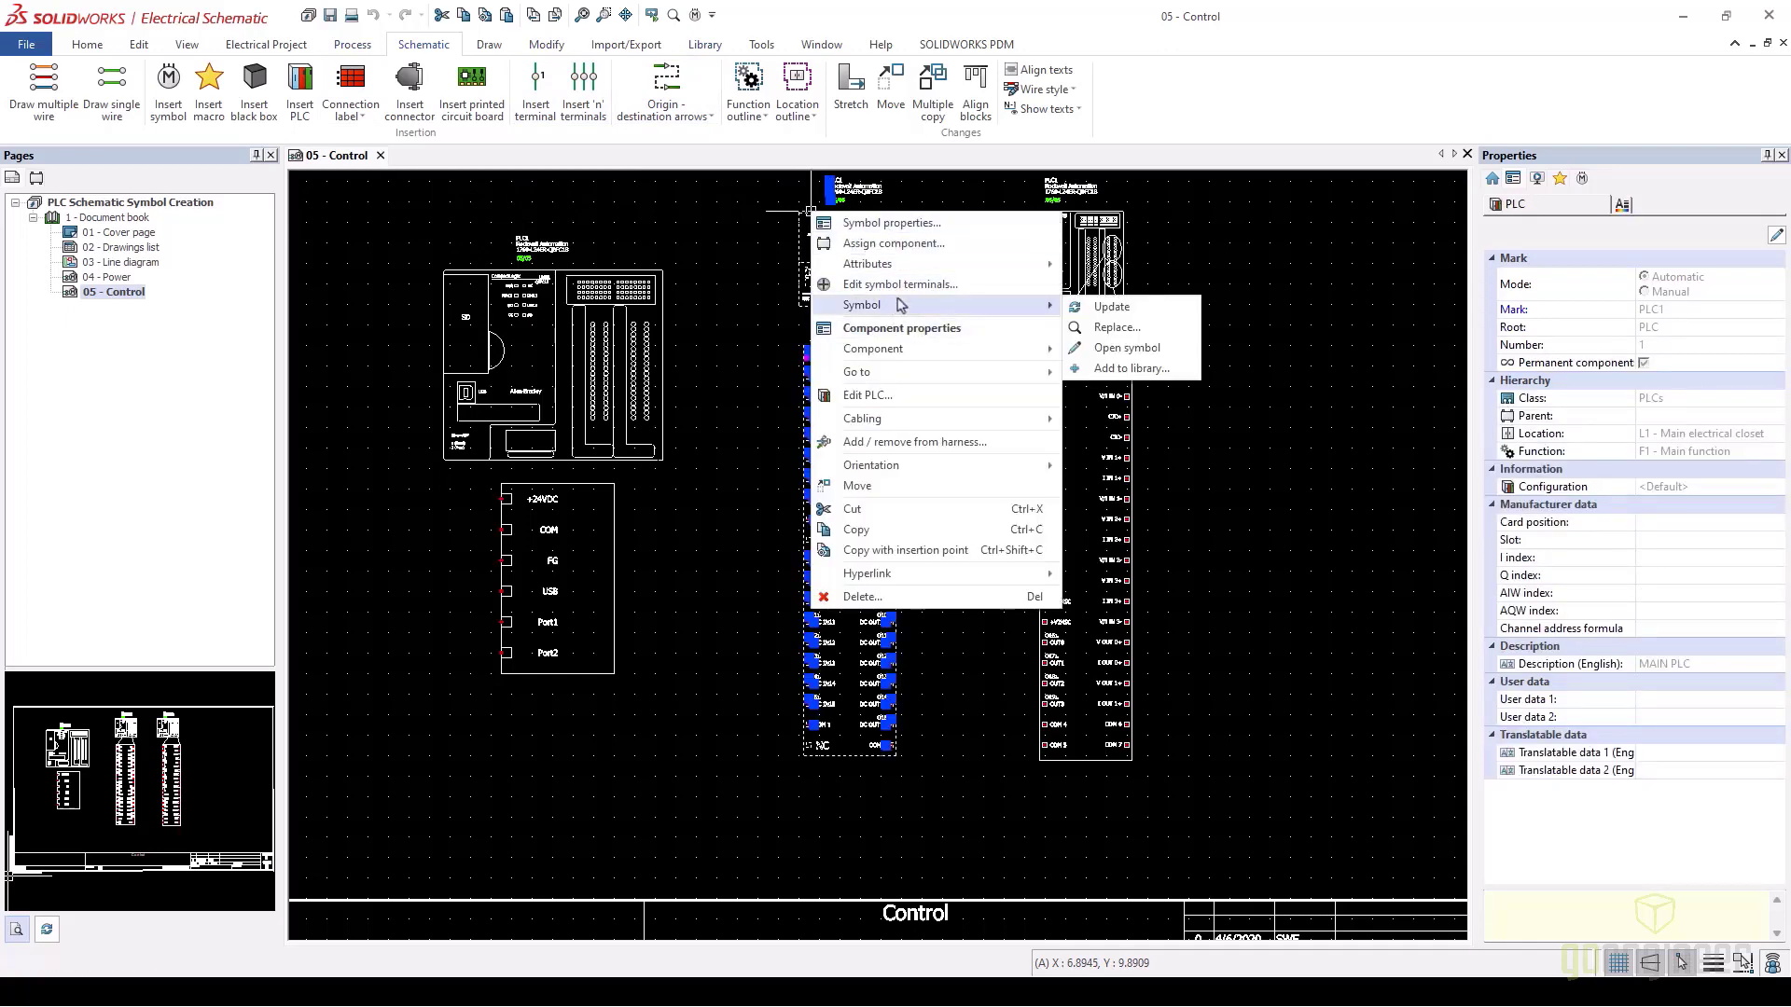
{"action": "left_click", "coordinate": [1116, 350]}
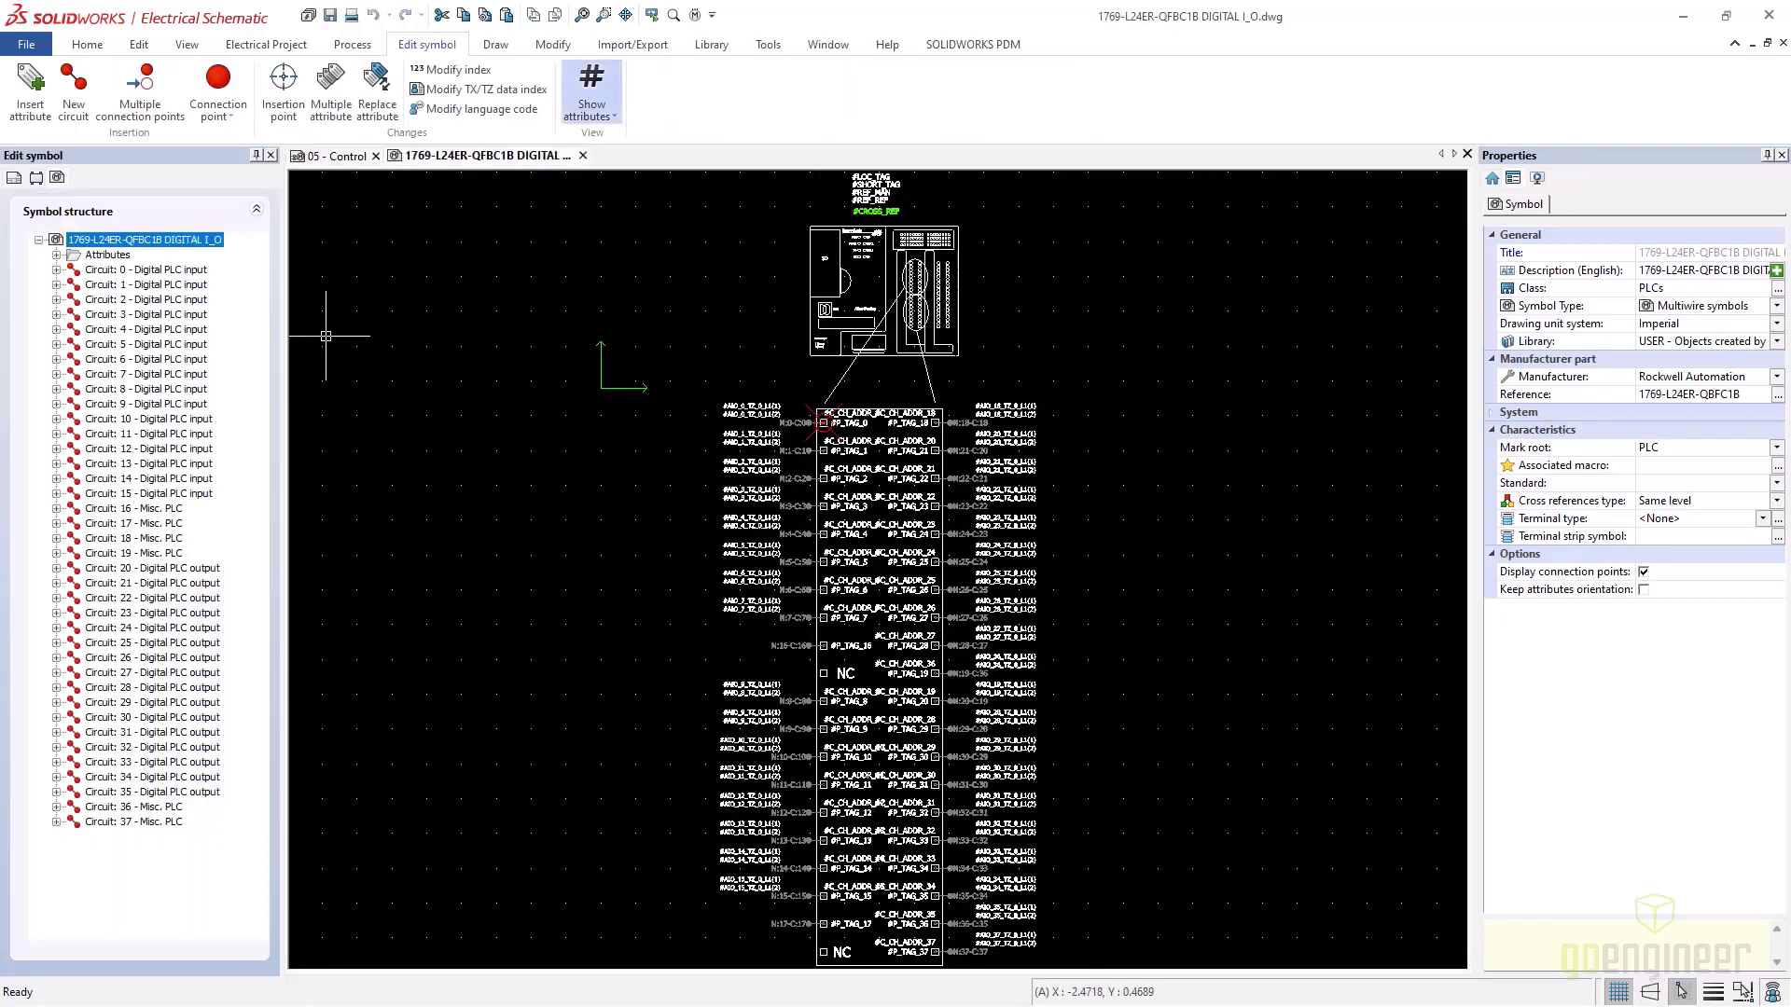
{"action": "left_click", "coordinate": [30, 90]}
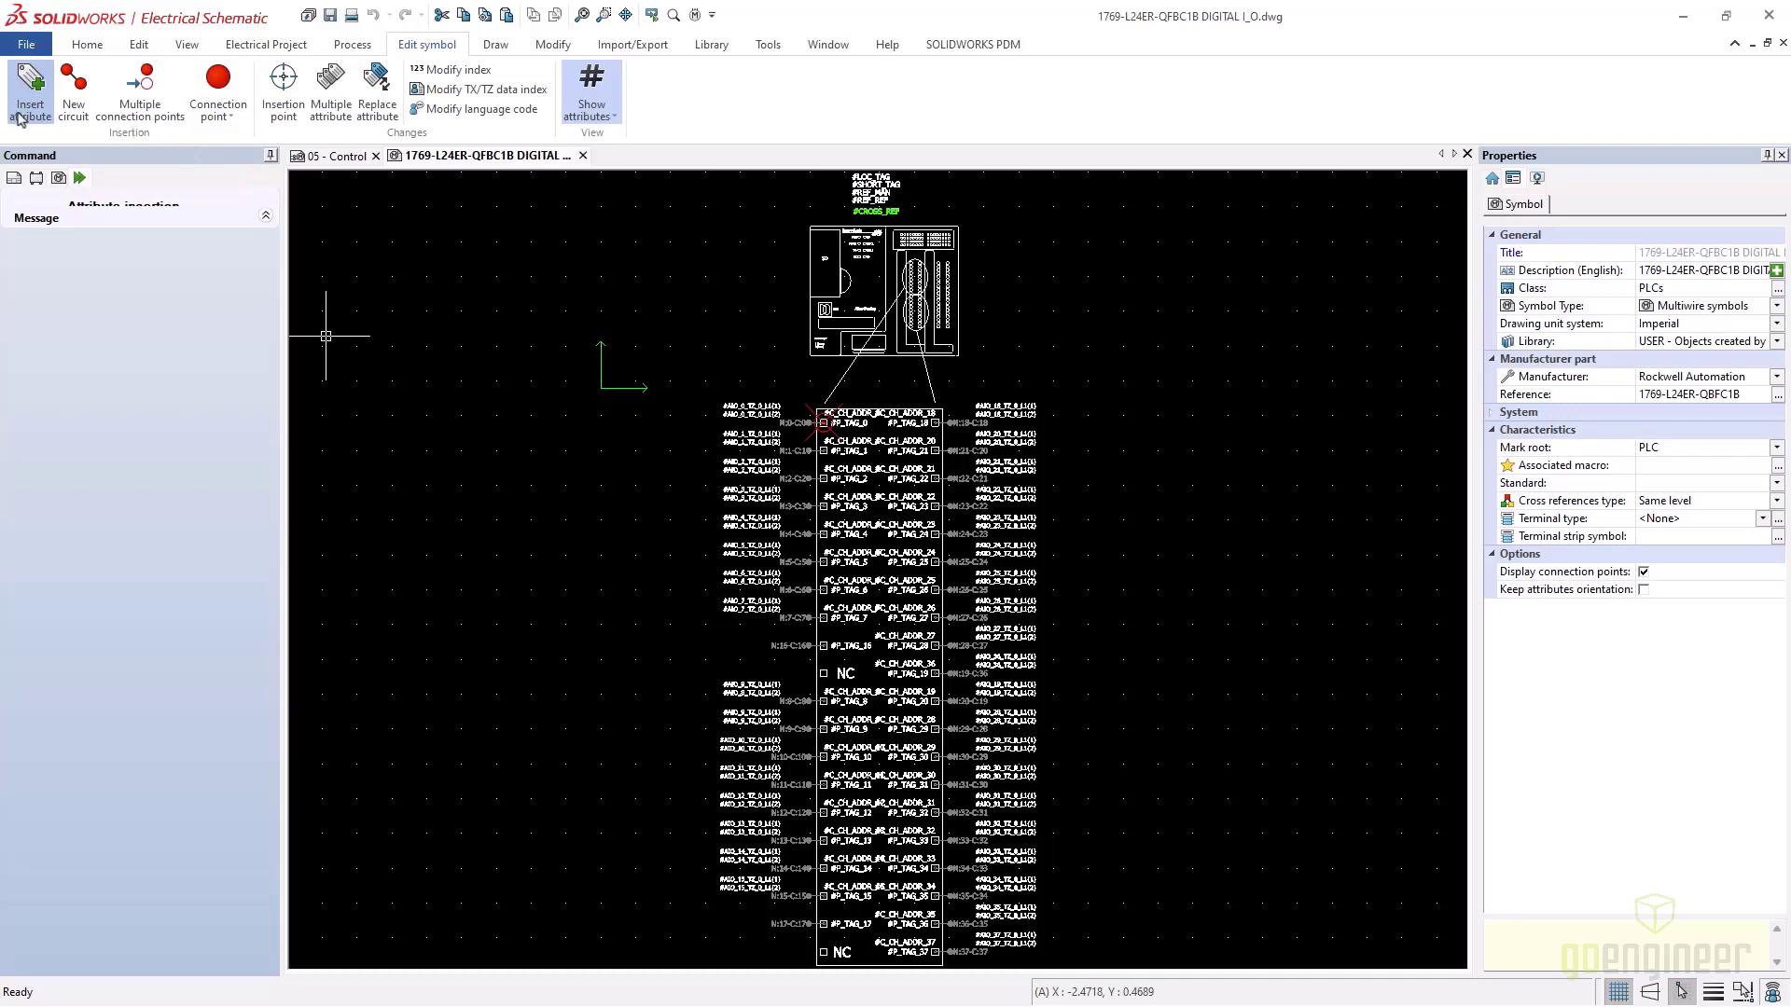
Expand PLC > Circuit: 0 > Description in the attribute list, then switch to the web browser
{"action": "left_click", "coordinate": [49, 110]}
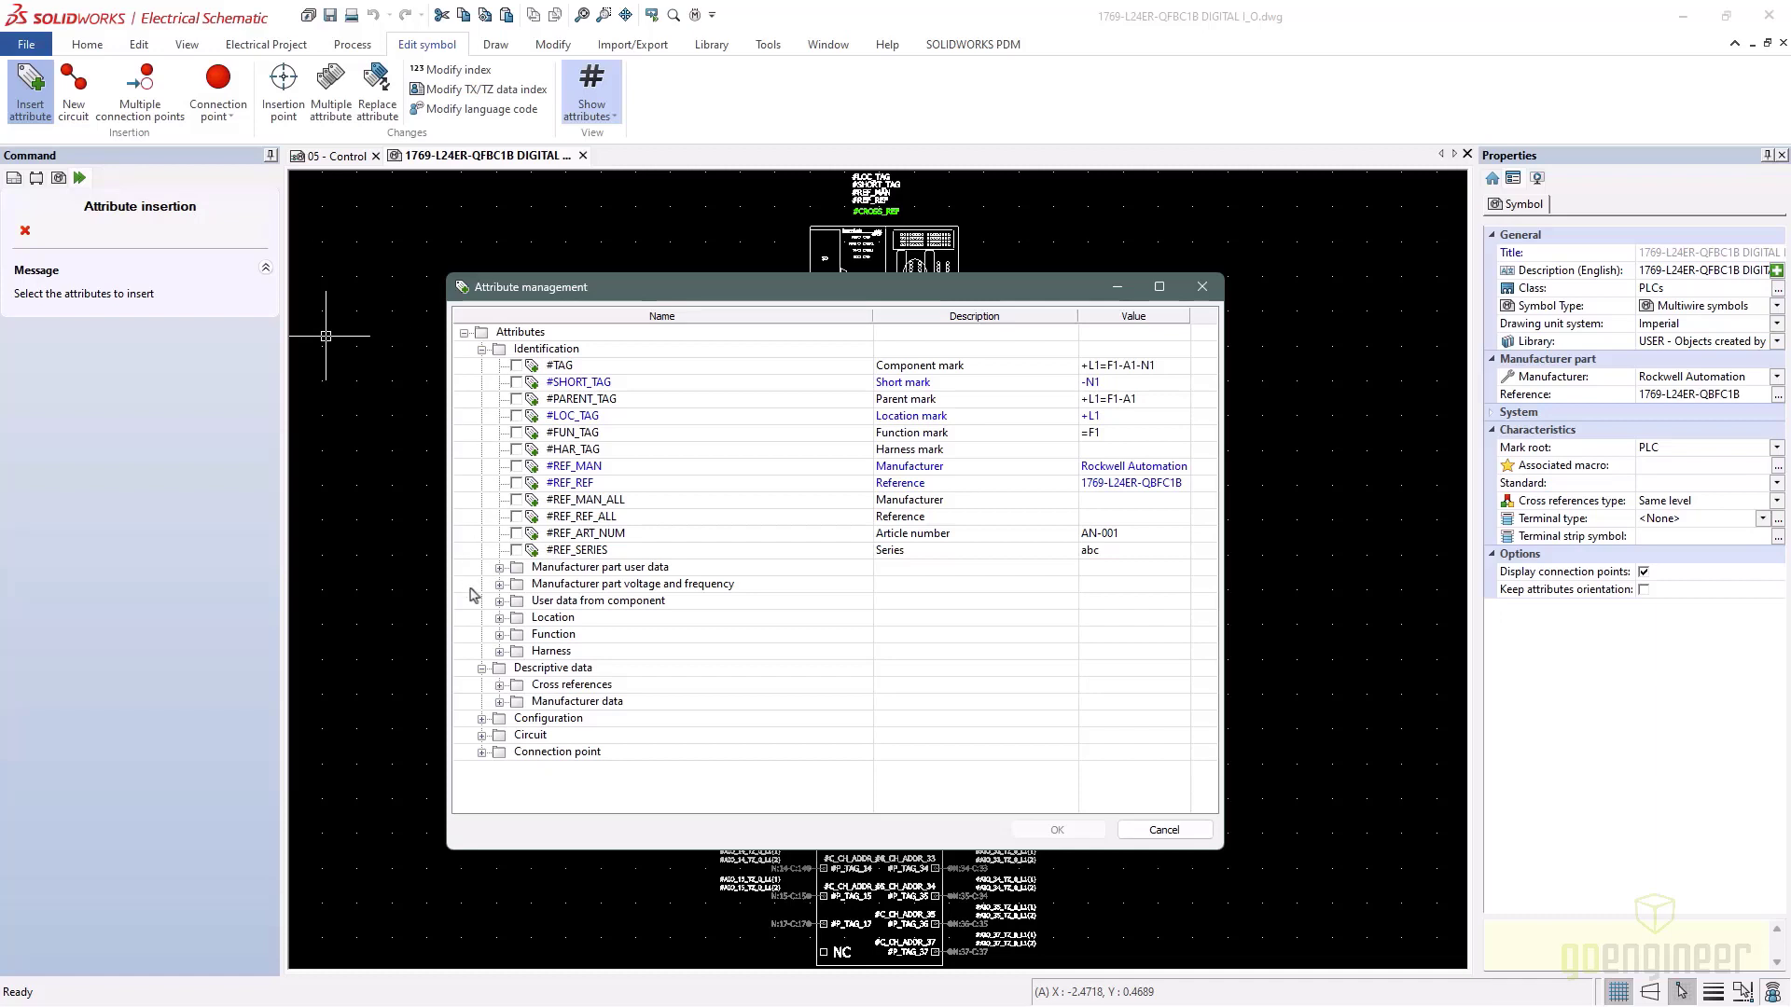
{"action": "left_click", "coordinate": [482, 735]}
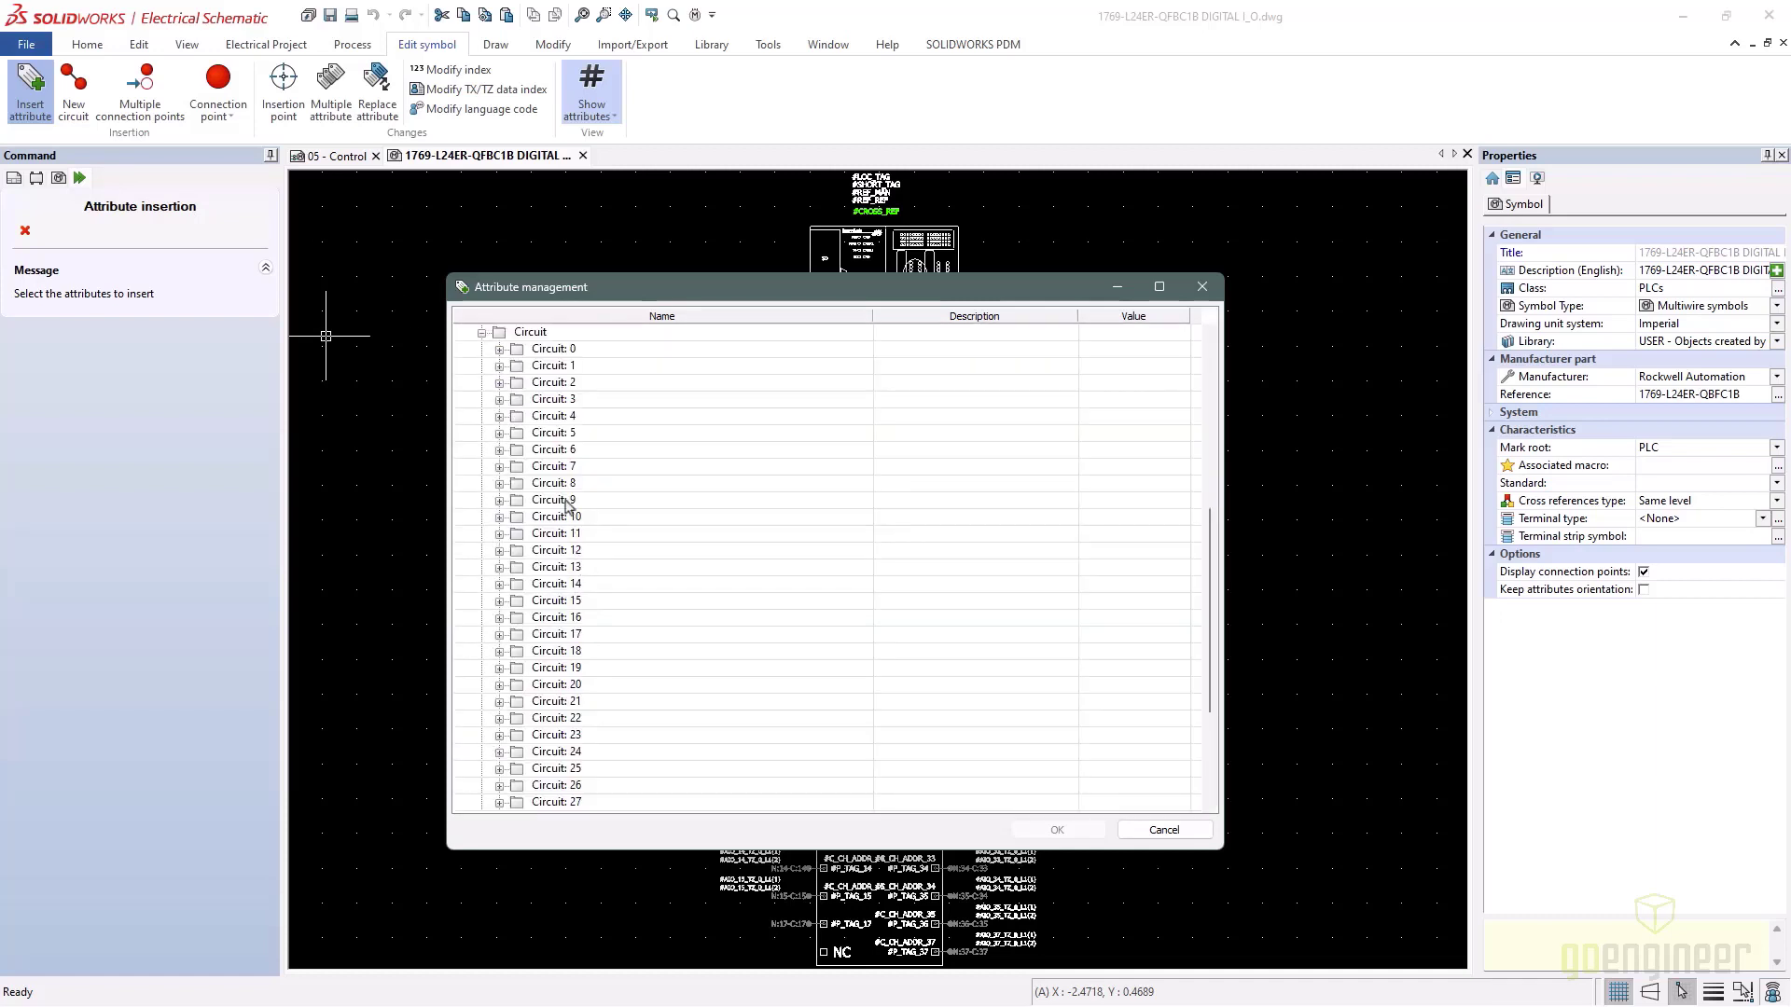
{"action": "scroll", "coordinate": [558, 466], "scroll_direction": "down", "scroll_amount": 3}
{"action": "scroll", "coordinate": [564, 471], "scroll_direction": "down", "scroll_amount": 1}
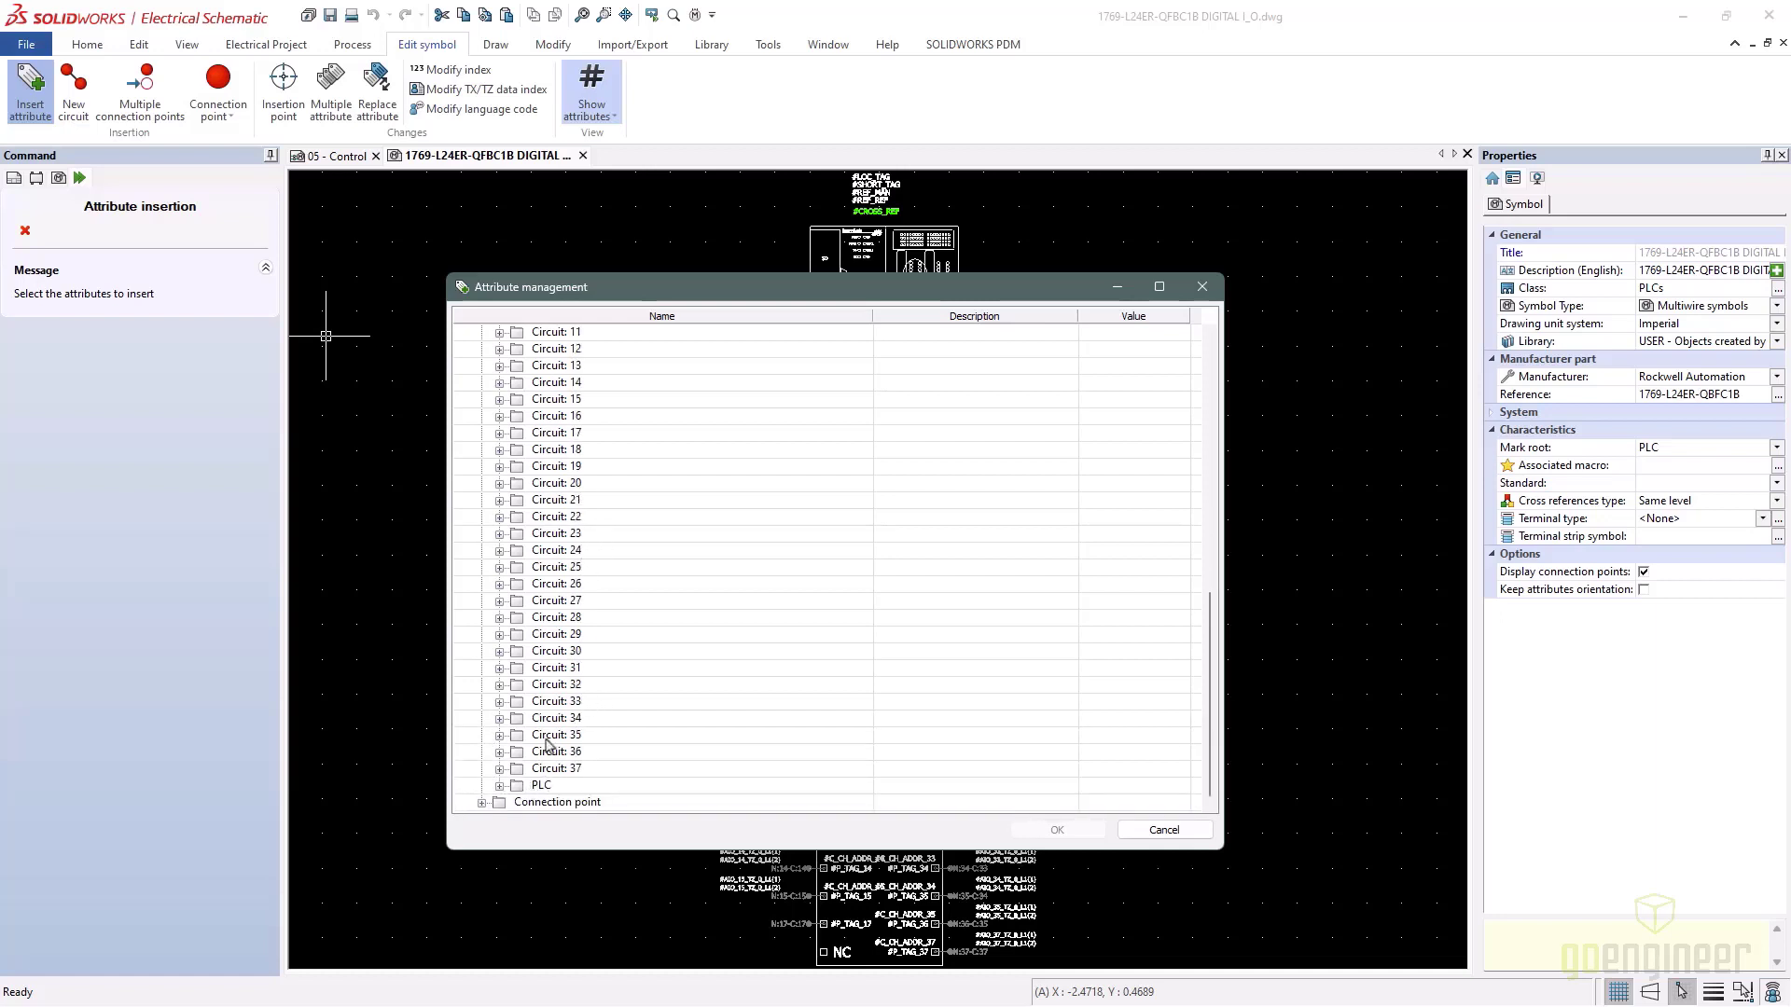
{"action": "left_click", "coordinate": [498, 786]}
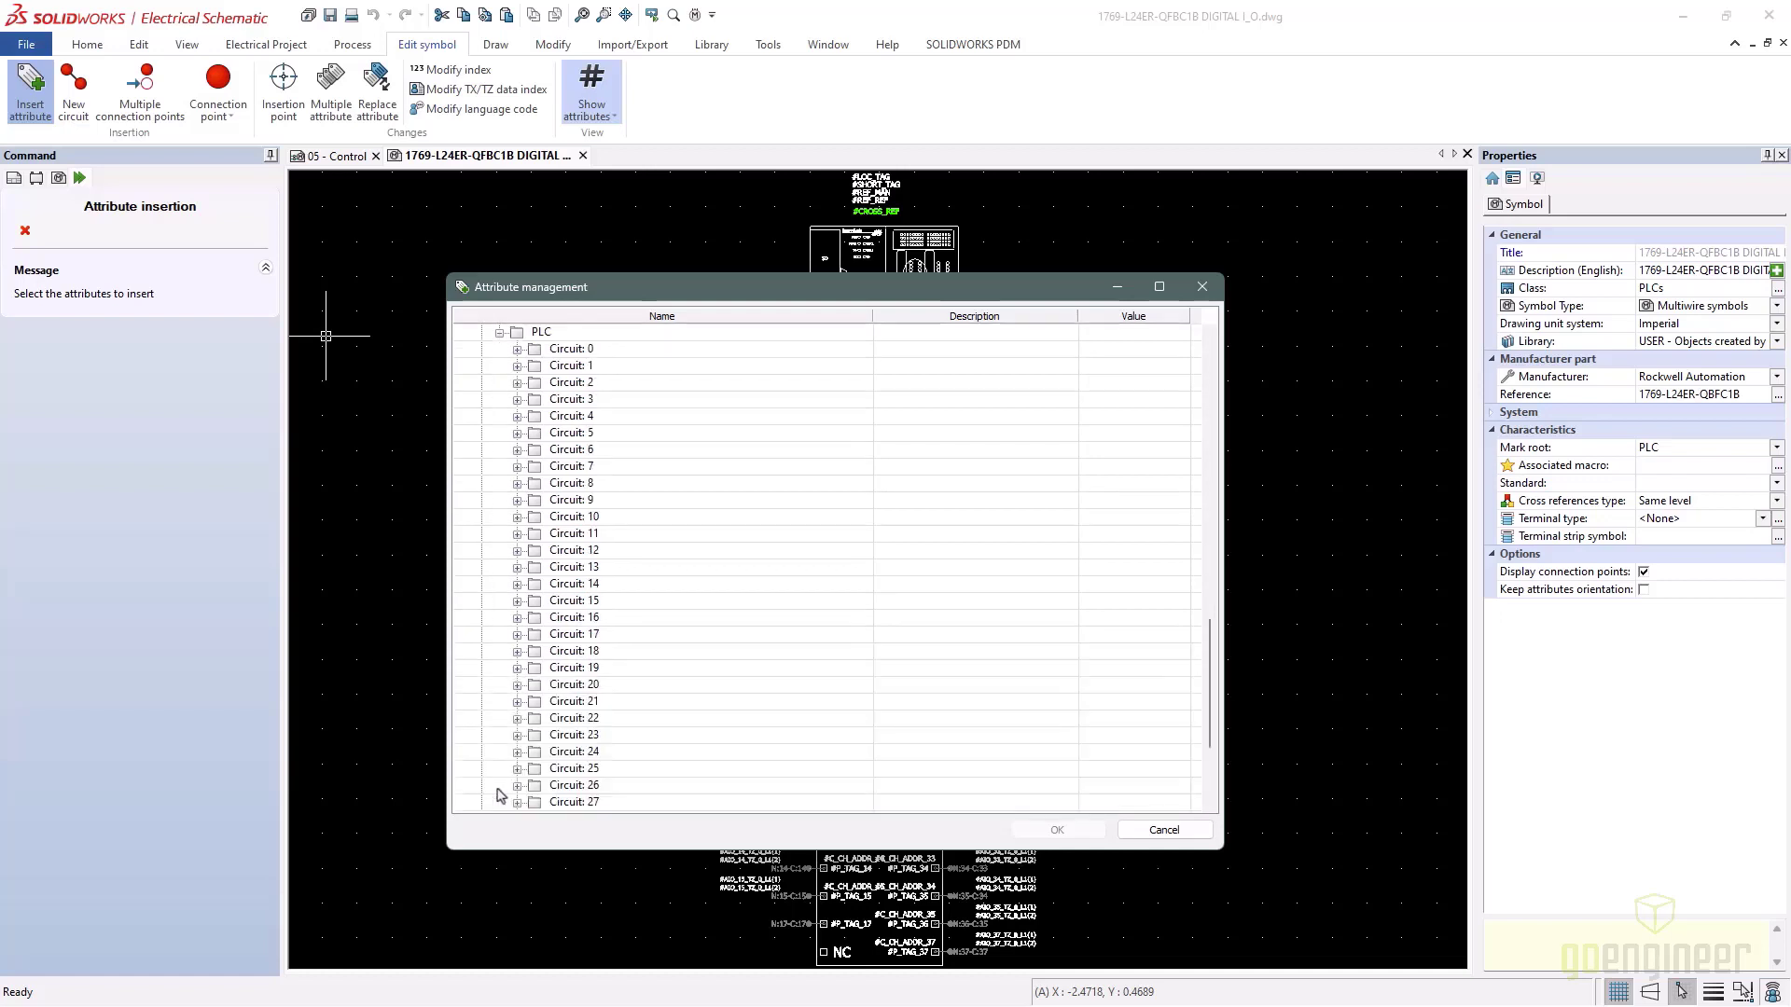
{"action": "left_click", "coordinate": [516, 348]}
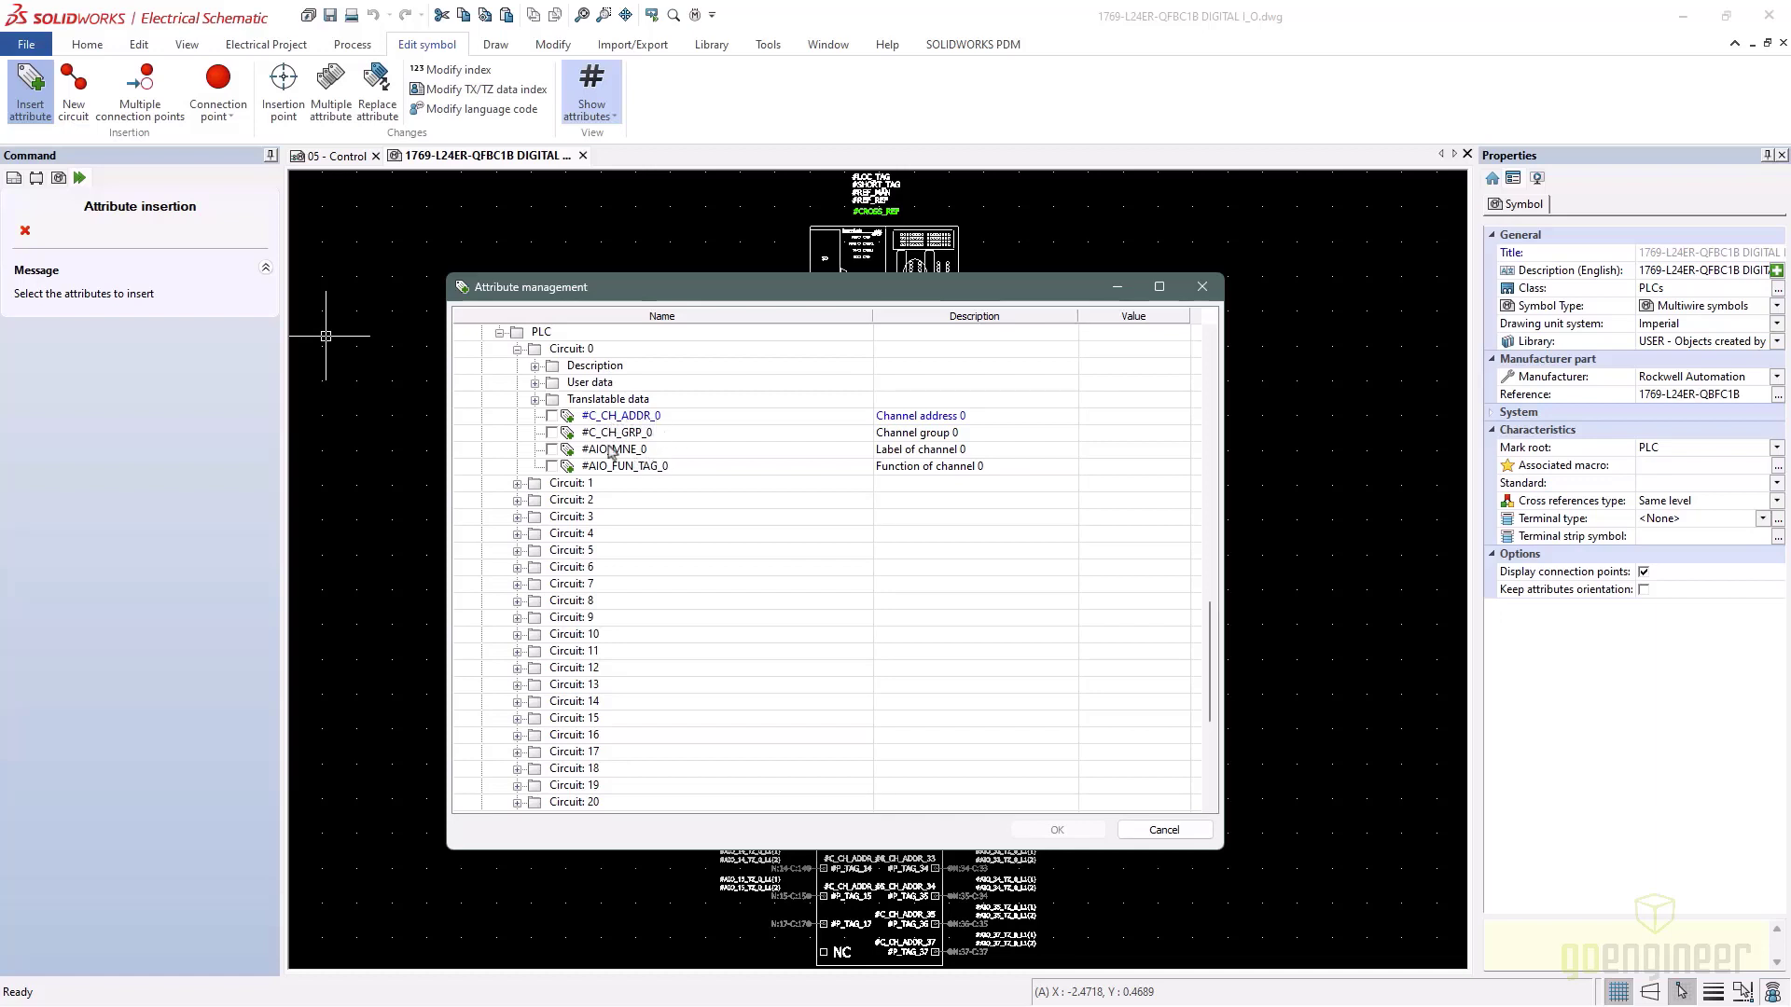
{"action": "left_click", "coordinate": [535, 366]}
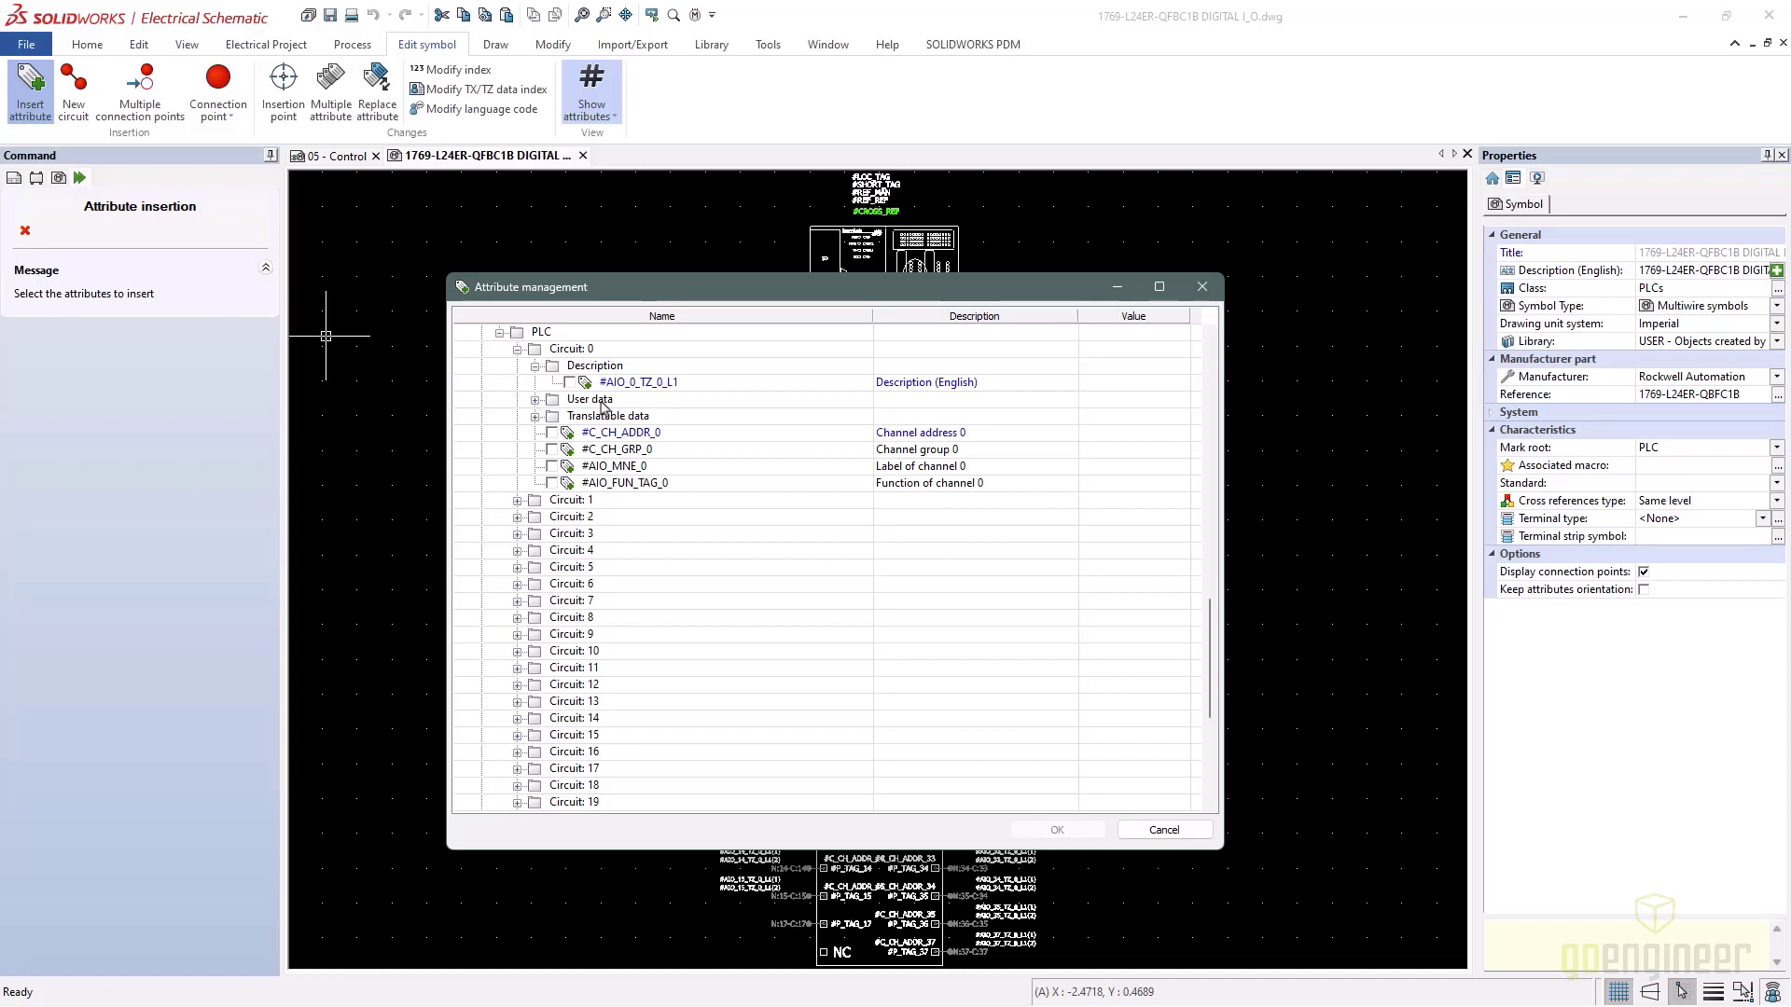
{"action": "key", "text": "alt+Tab"}
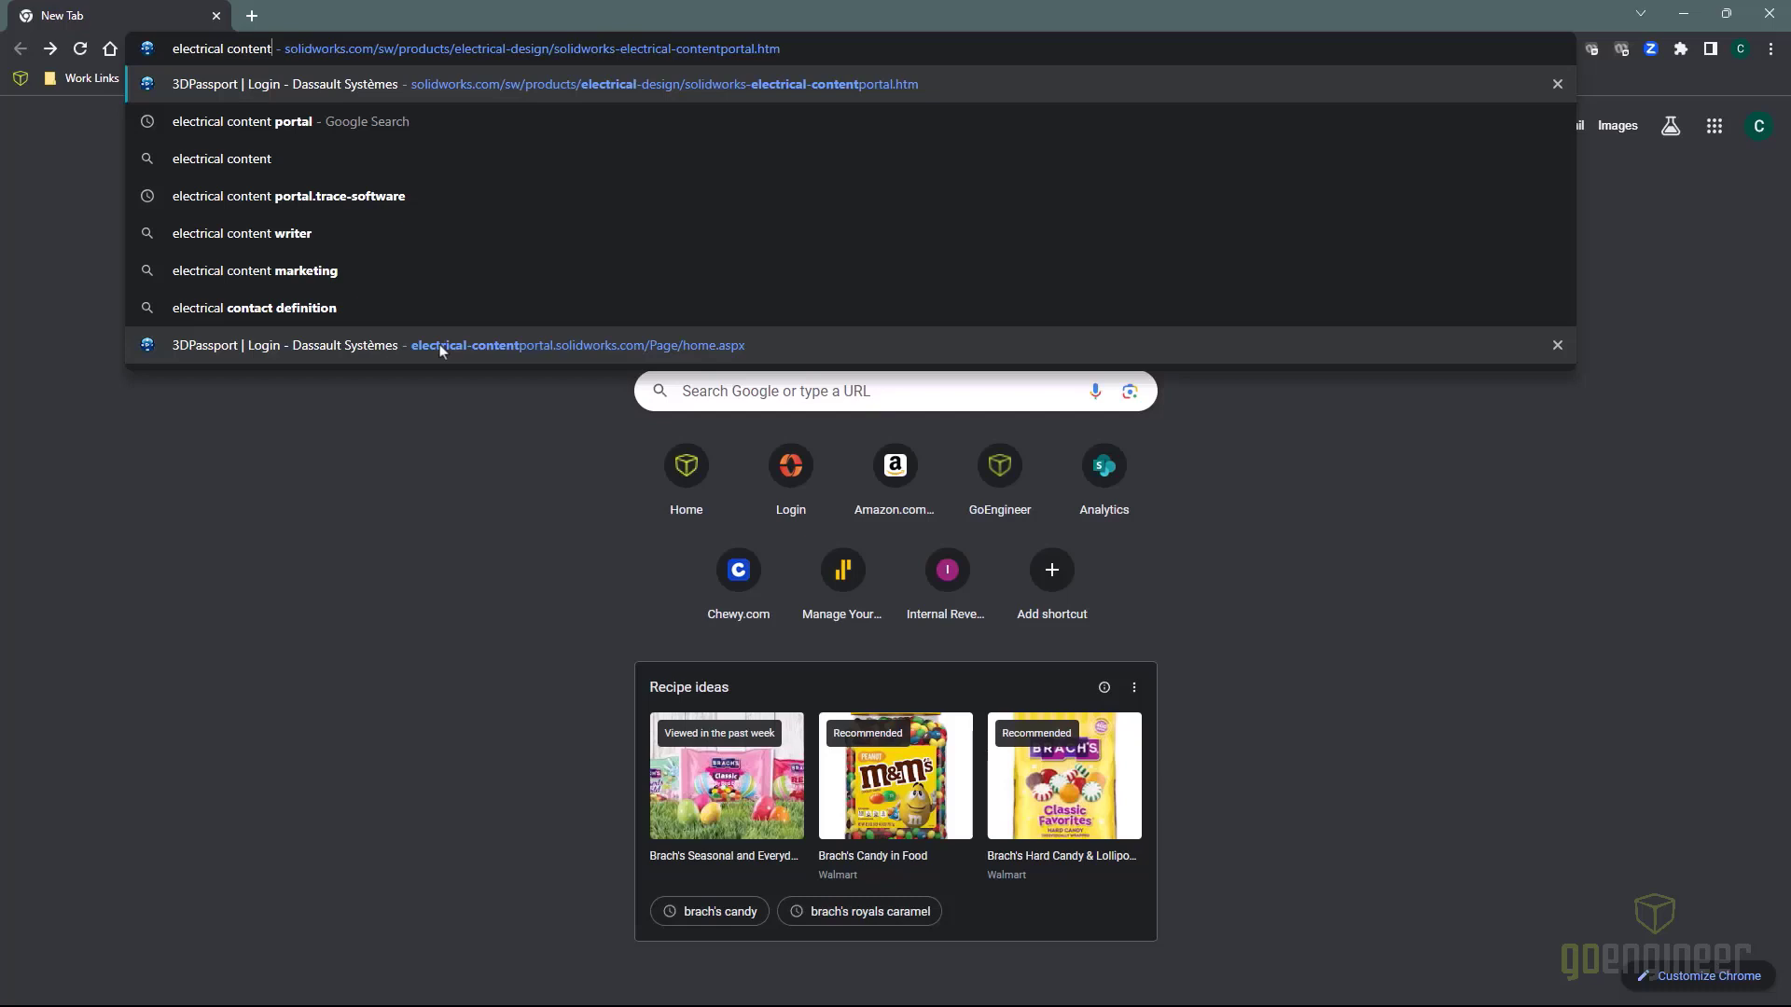
Open the Electrical Content Portal, log in, and choose the Rockwell Automation manufacturer catalog
{"action": "left_click", "coordinate": [441, 347]}
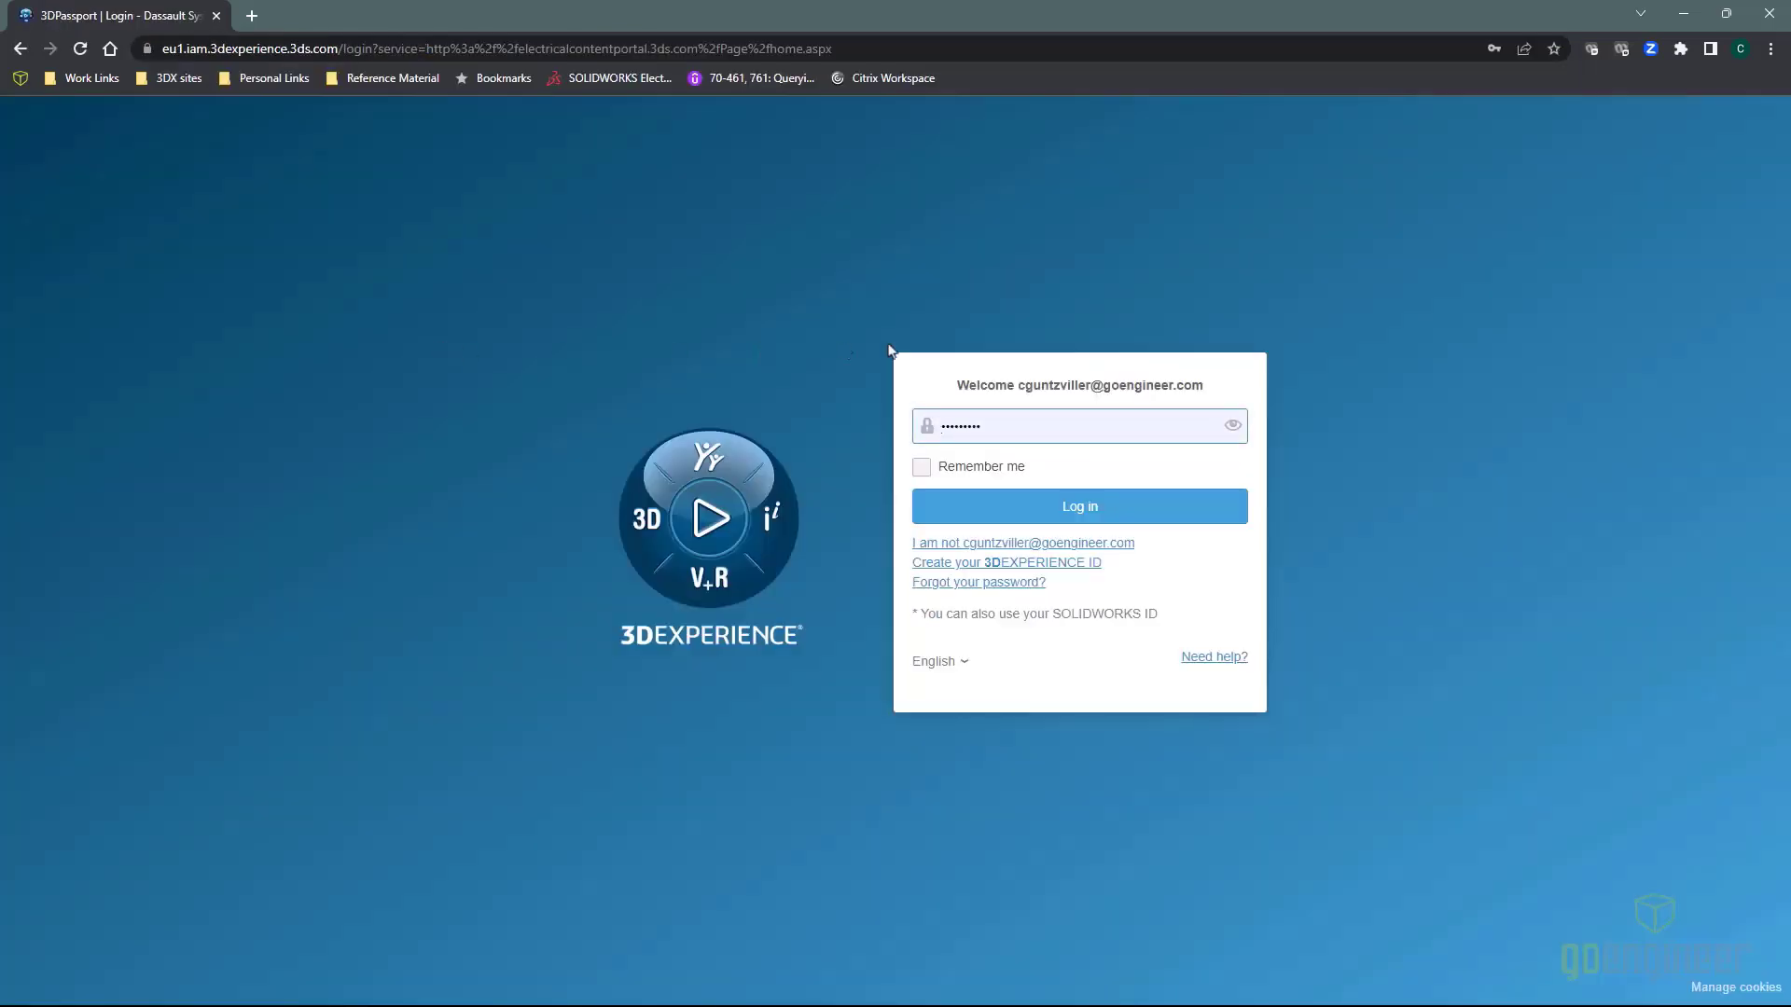
{"action": "left_click", "coordinate": [1015, 508]}
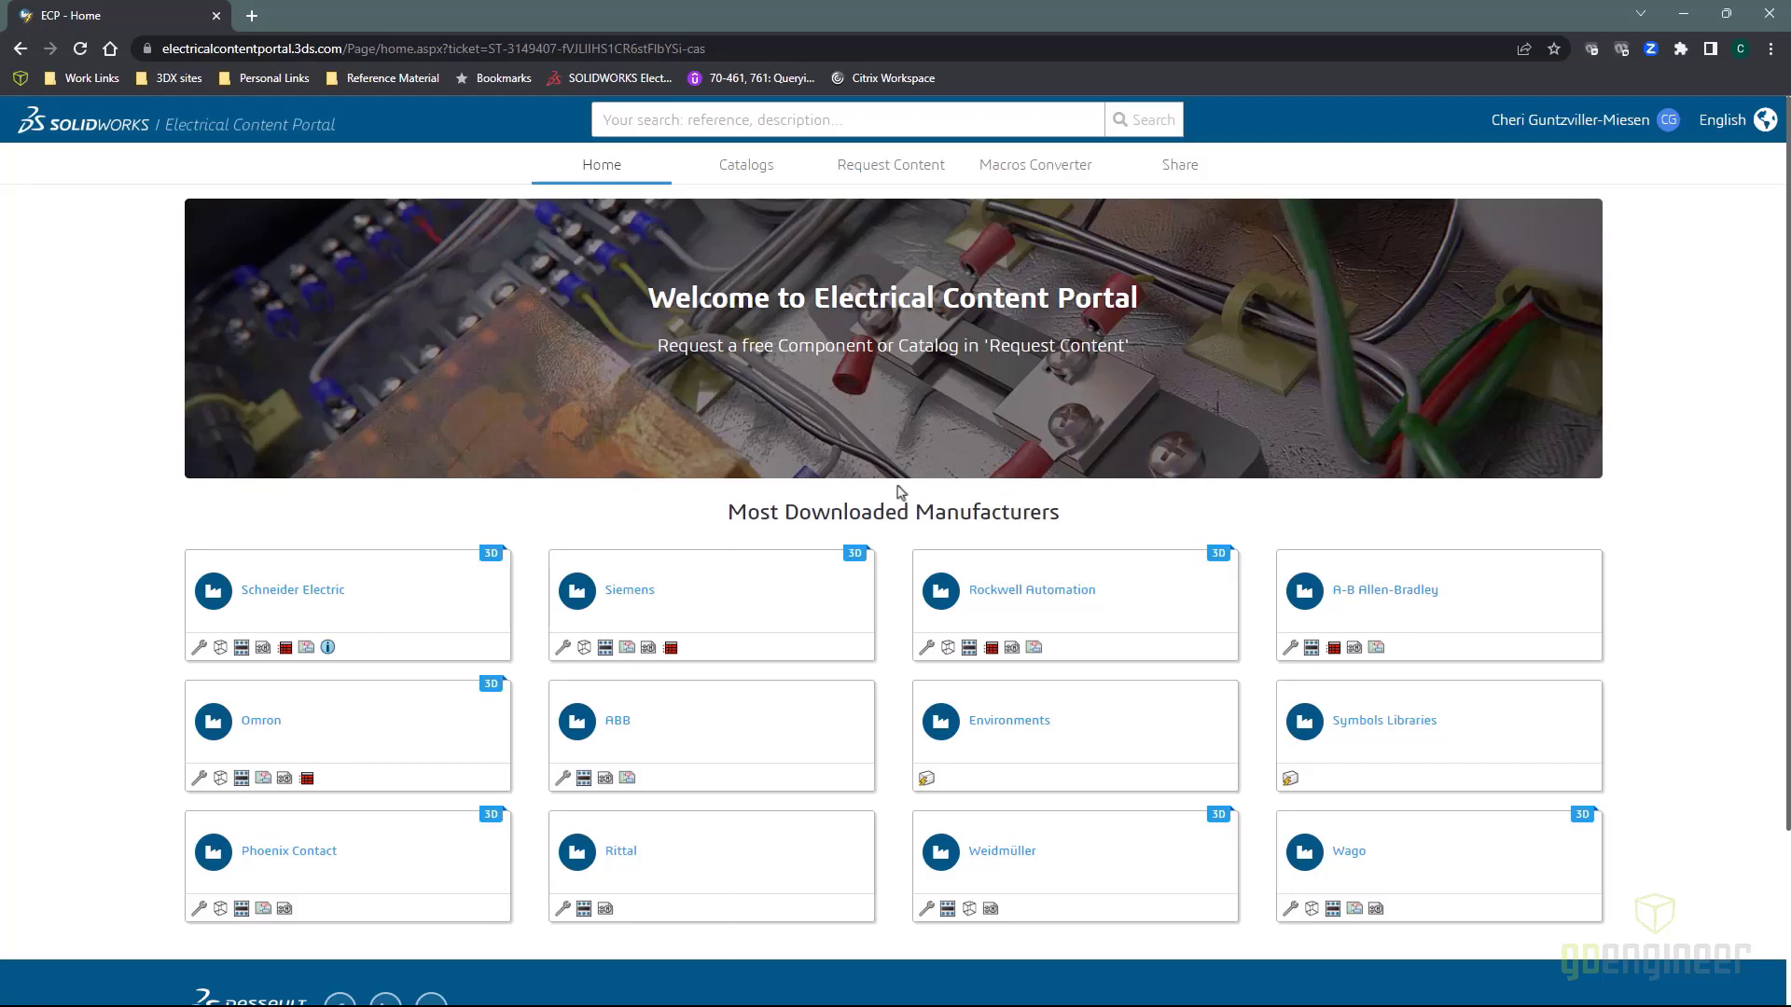
{"action": "left_click", "coordinate": [1051, 608]}
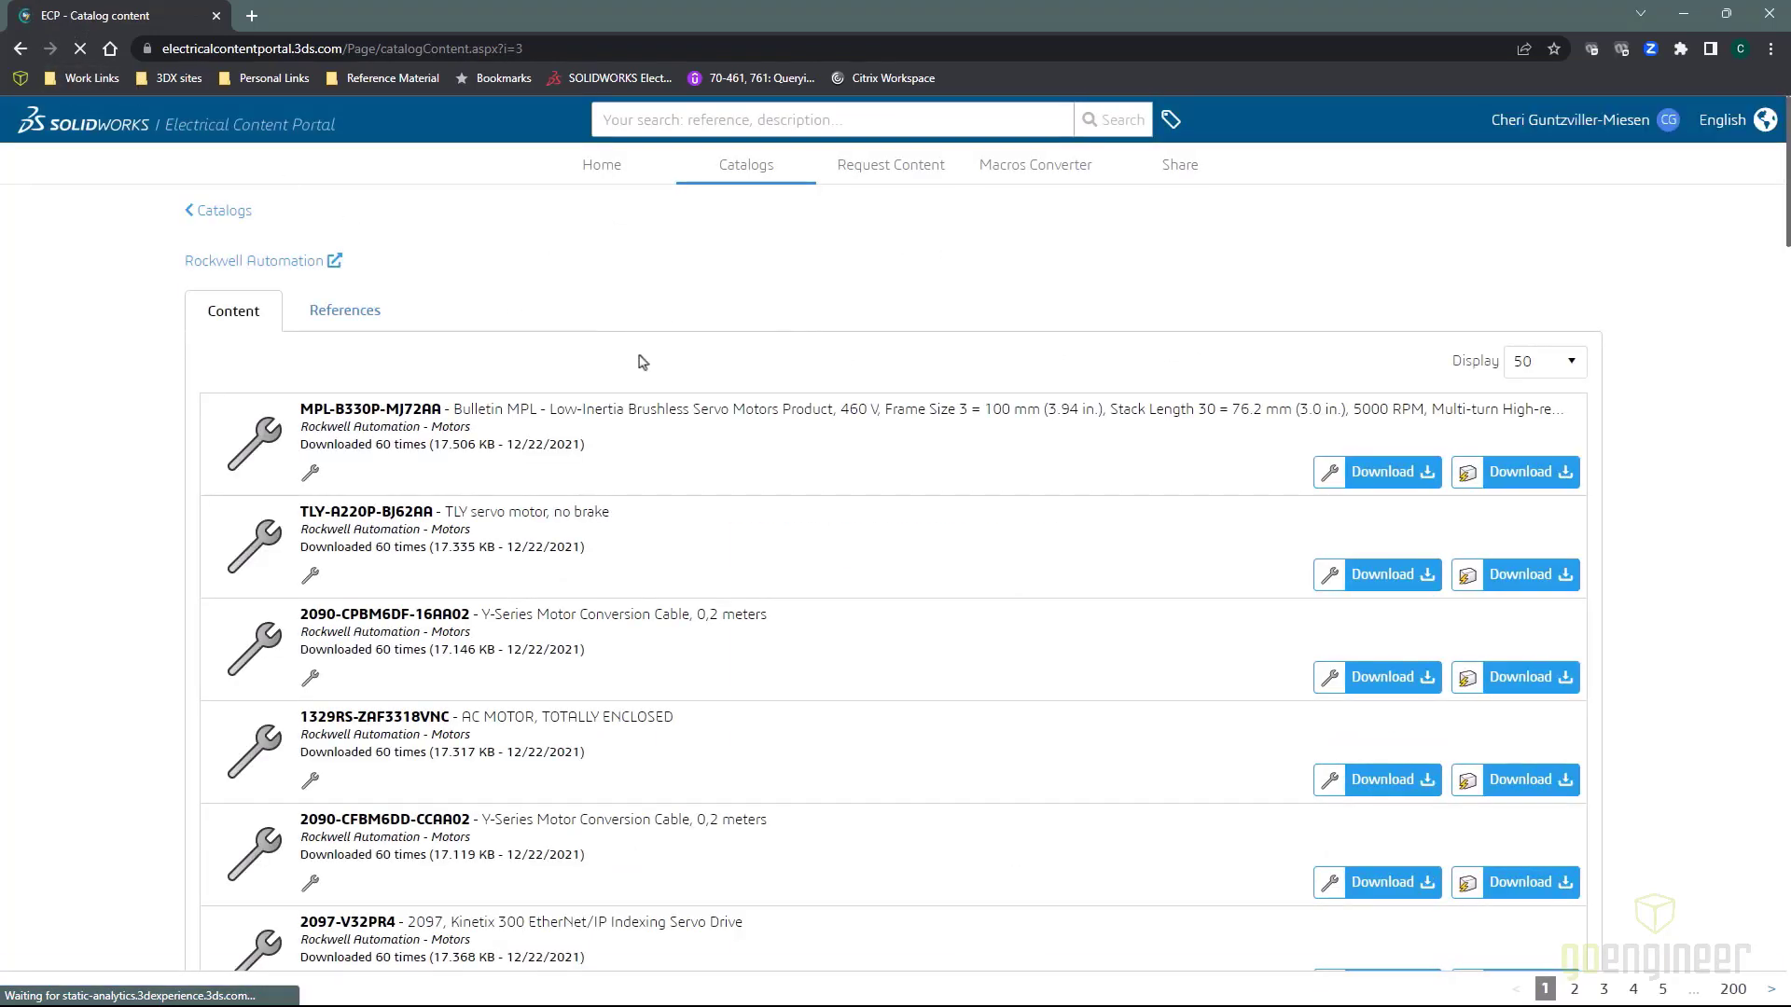
Accept cookies and search the Rockwell catalog's references for 1769, returning 11 results
{"action": "scroll", "coordinate": [912, 457], "scroll_direction": "down", "scroll_amount": 1}
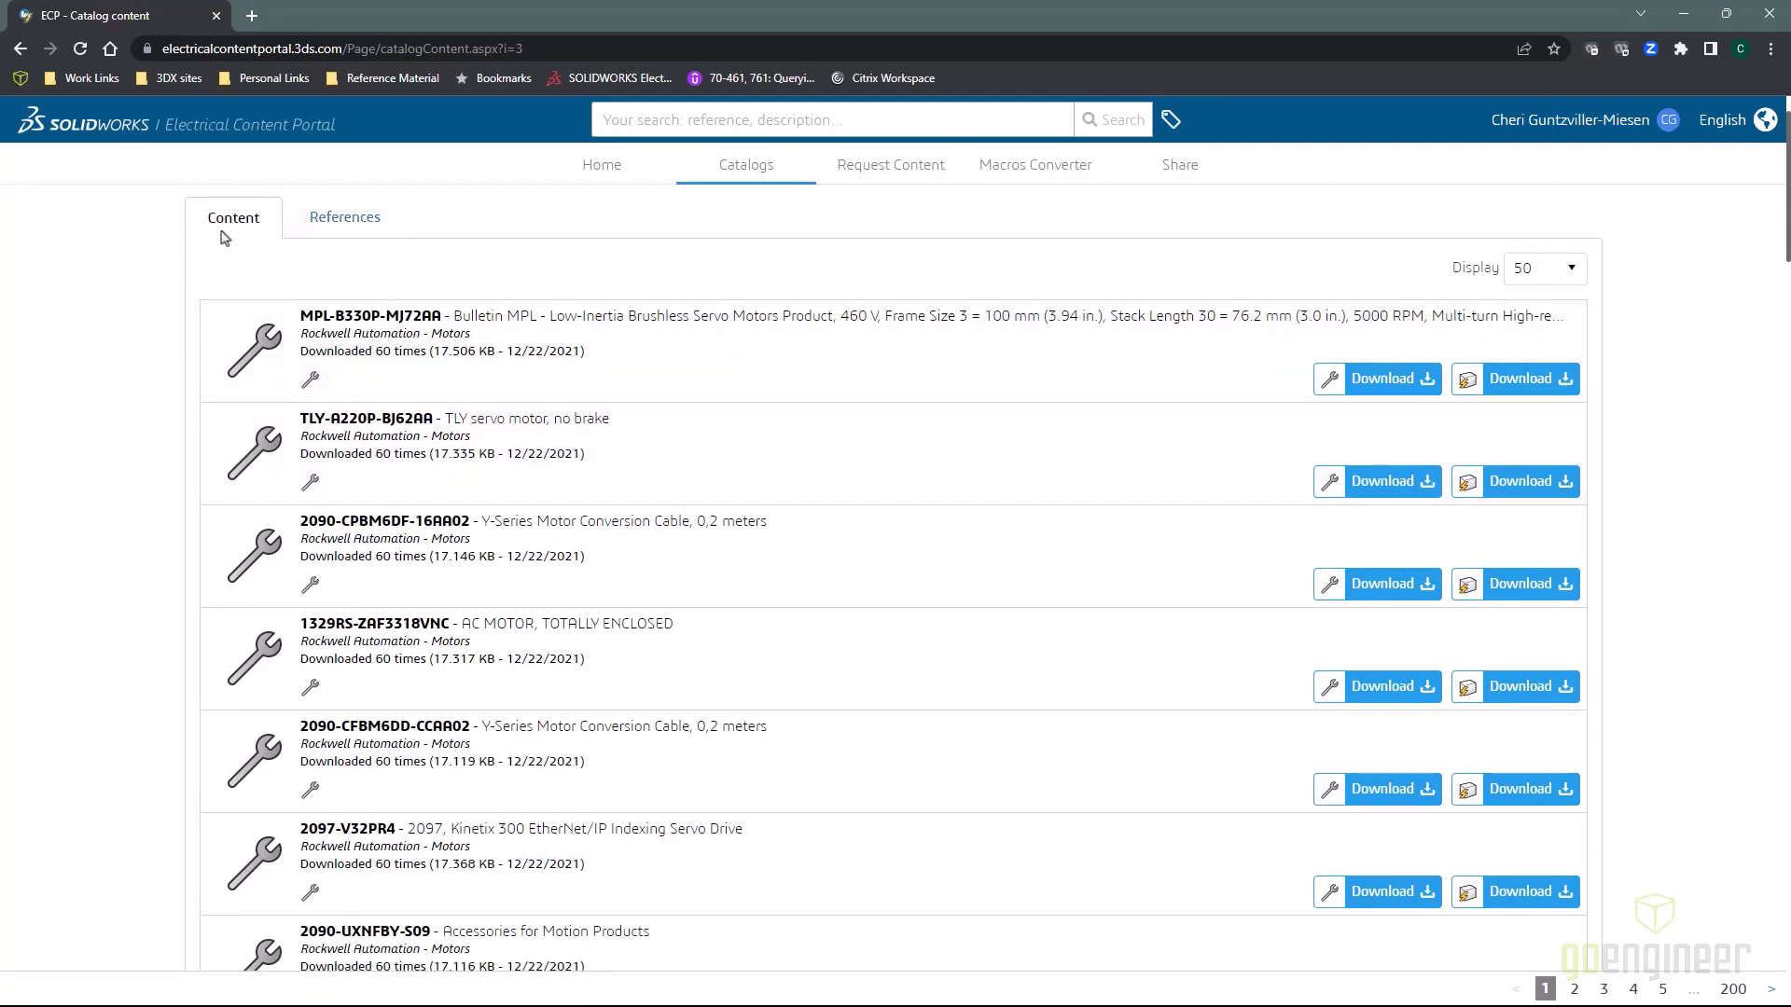
{"action": "left_click", "coordinate": [356, 226]}
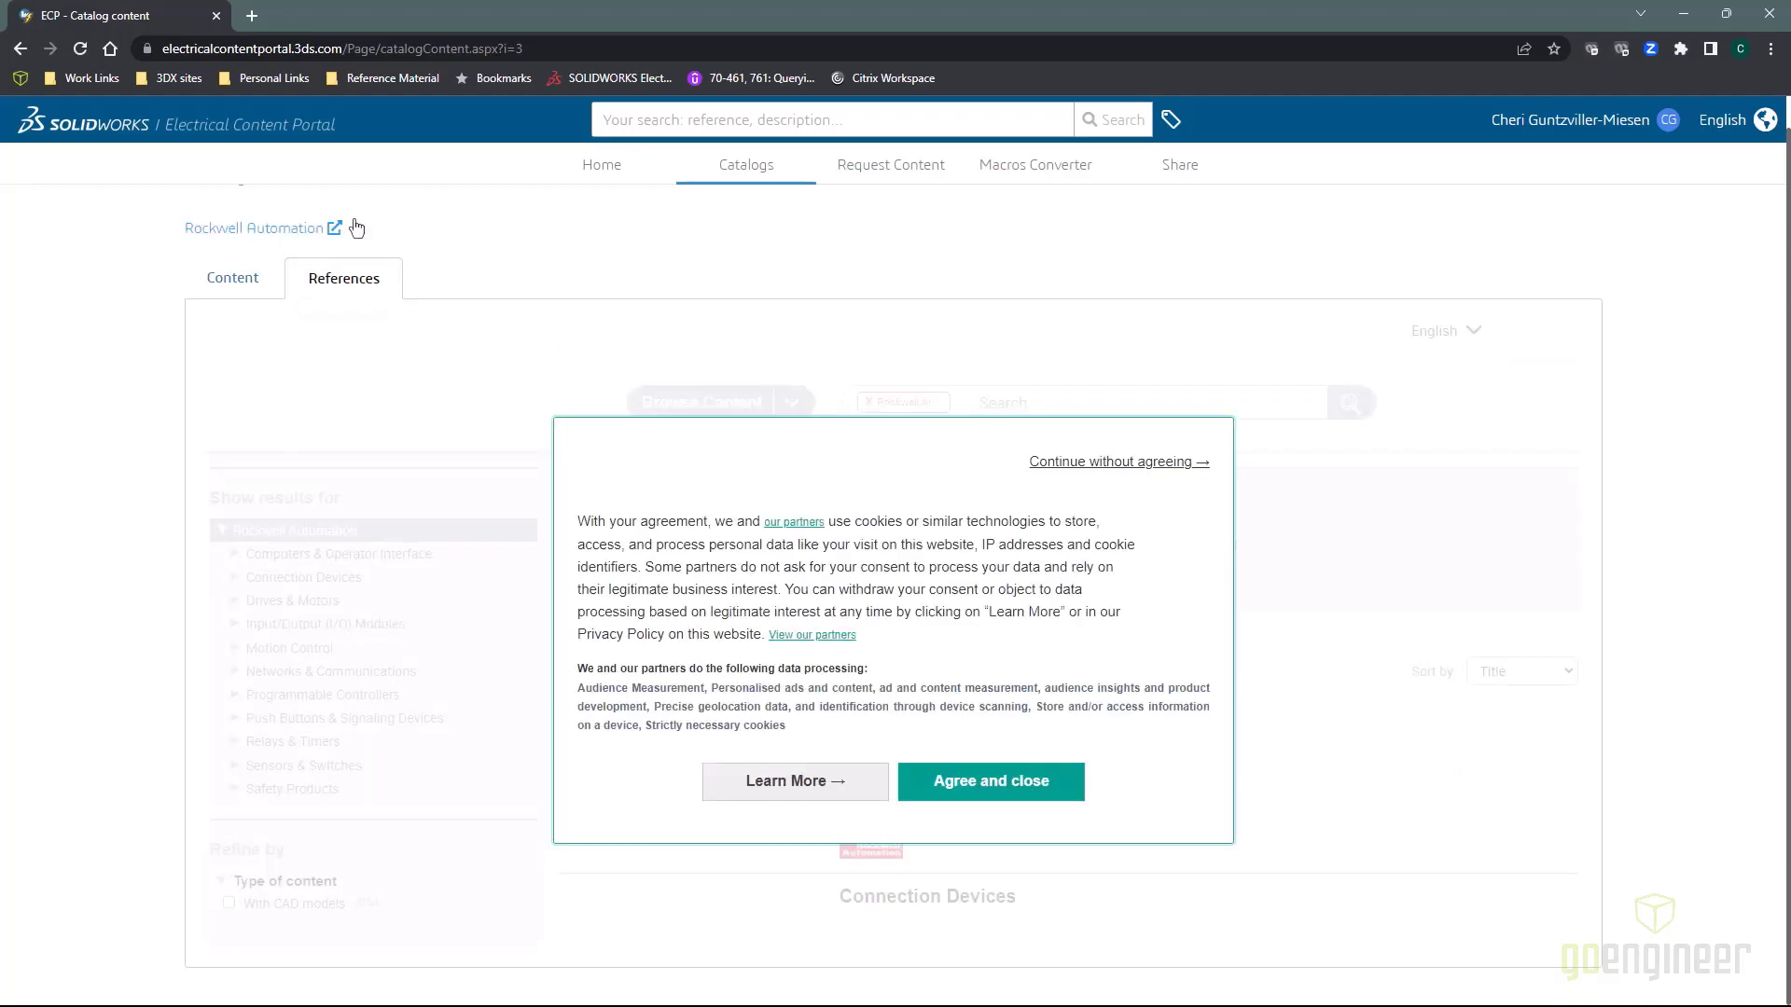
{"action": "left_click", "coordinate": [961, 789]}
{"action": "left_click", "coordinate": [996, 401]}
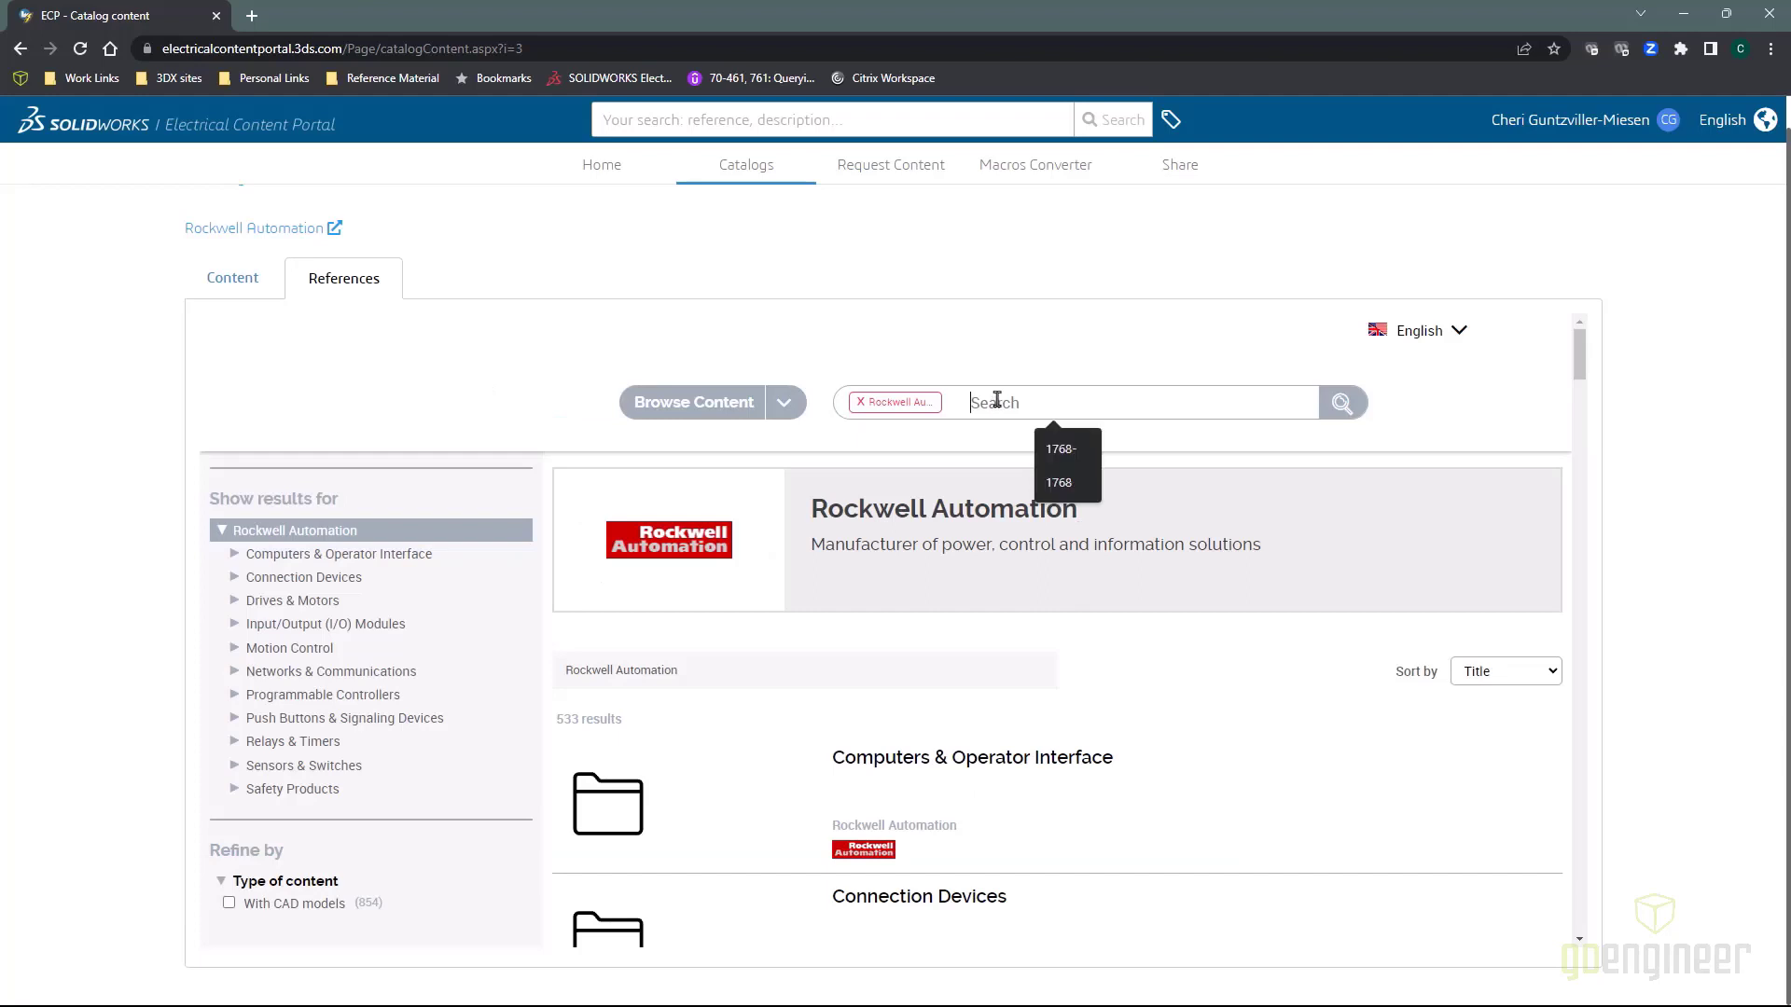
{"action": "type", "text": "1769-L24"}
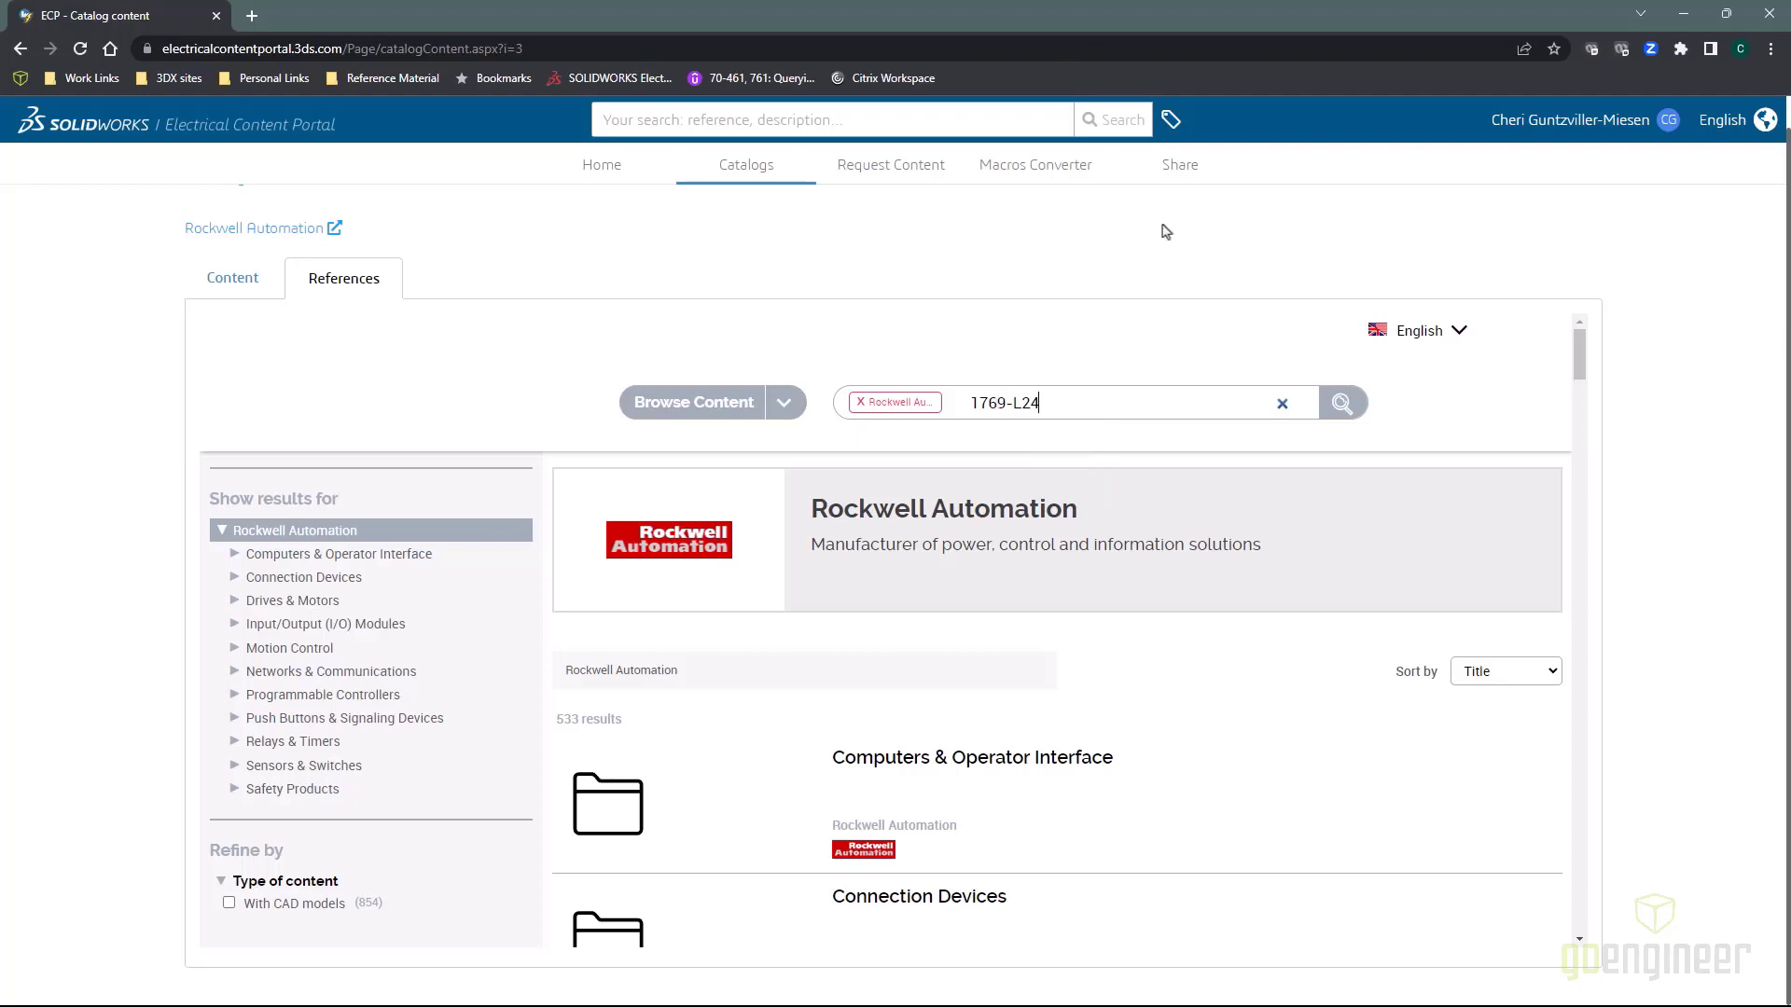
{"action": "left_click", "coordinate": [1340, 407]}
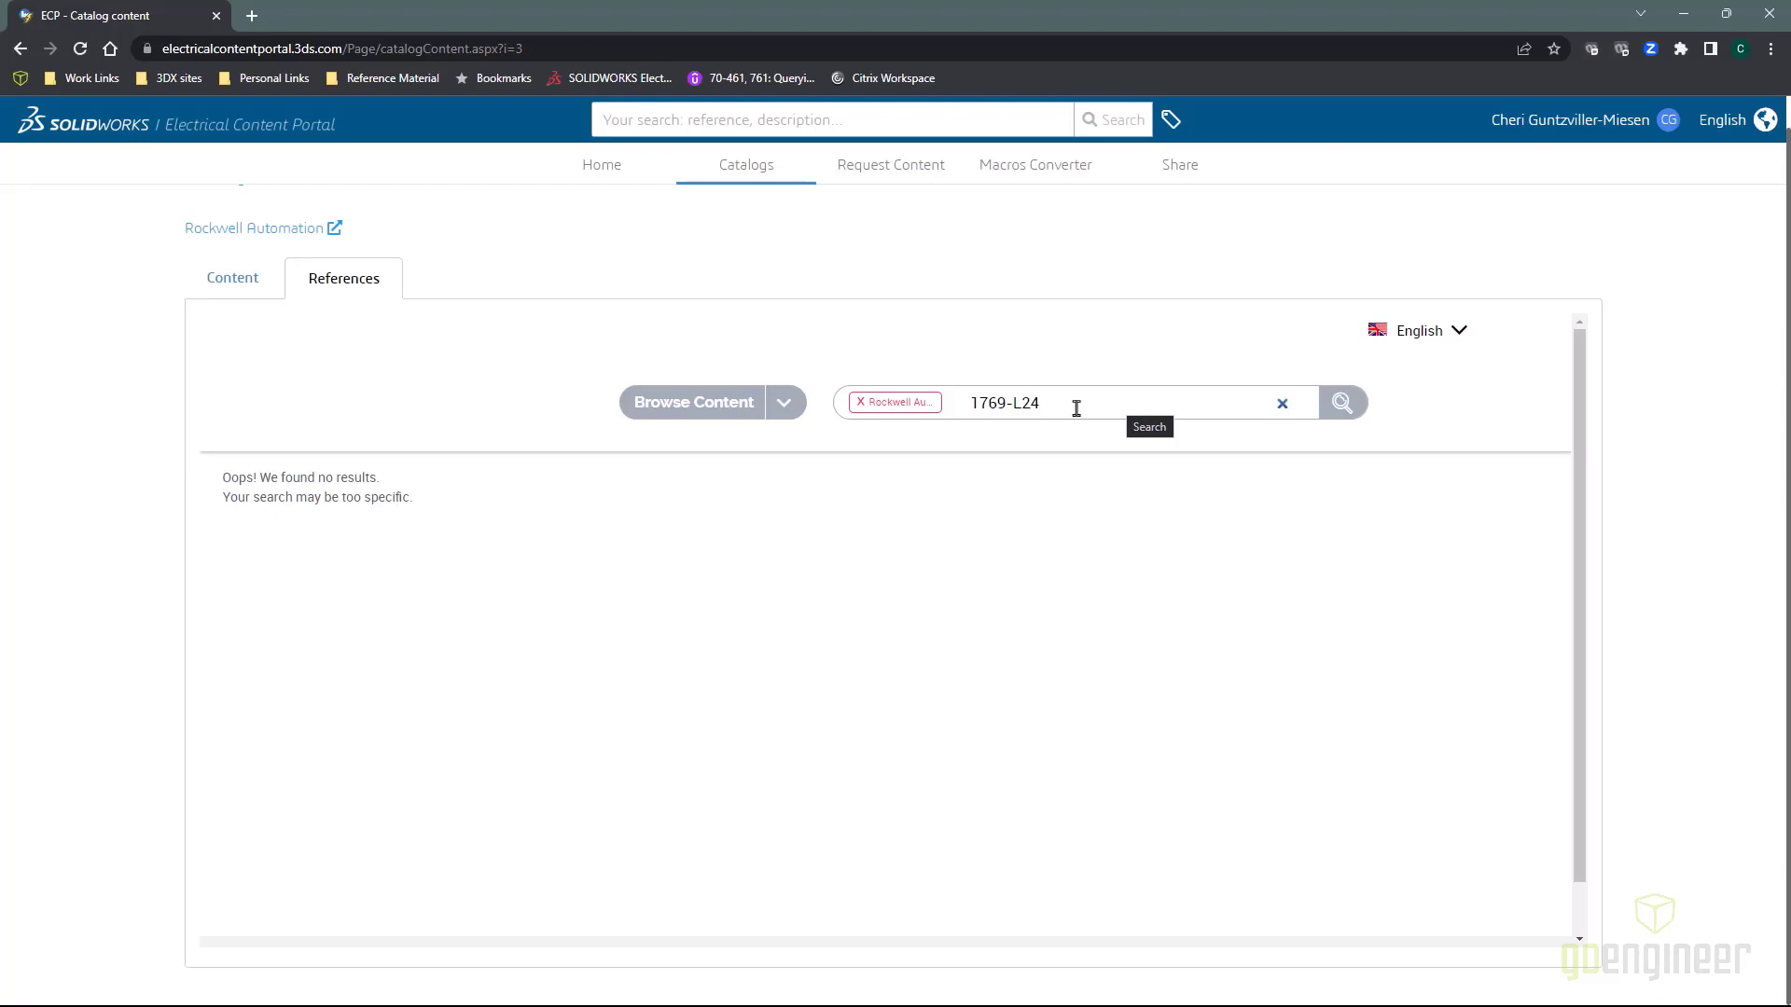
{"action": "left_click", "coordinate": [1076, 408]}
{"action": "key", "text": "BackSpace"}
{"action": "key", "text": "BackSpace"}
{"action": "key", "text": "BackSpace"}
{"action": "key", "text": "BackSpace"}
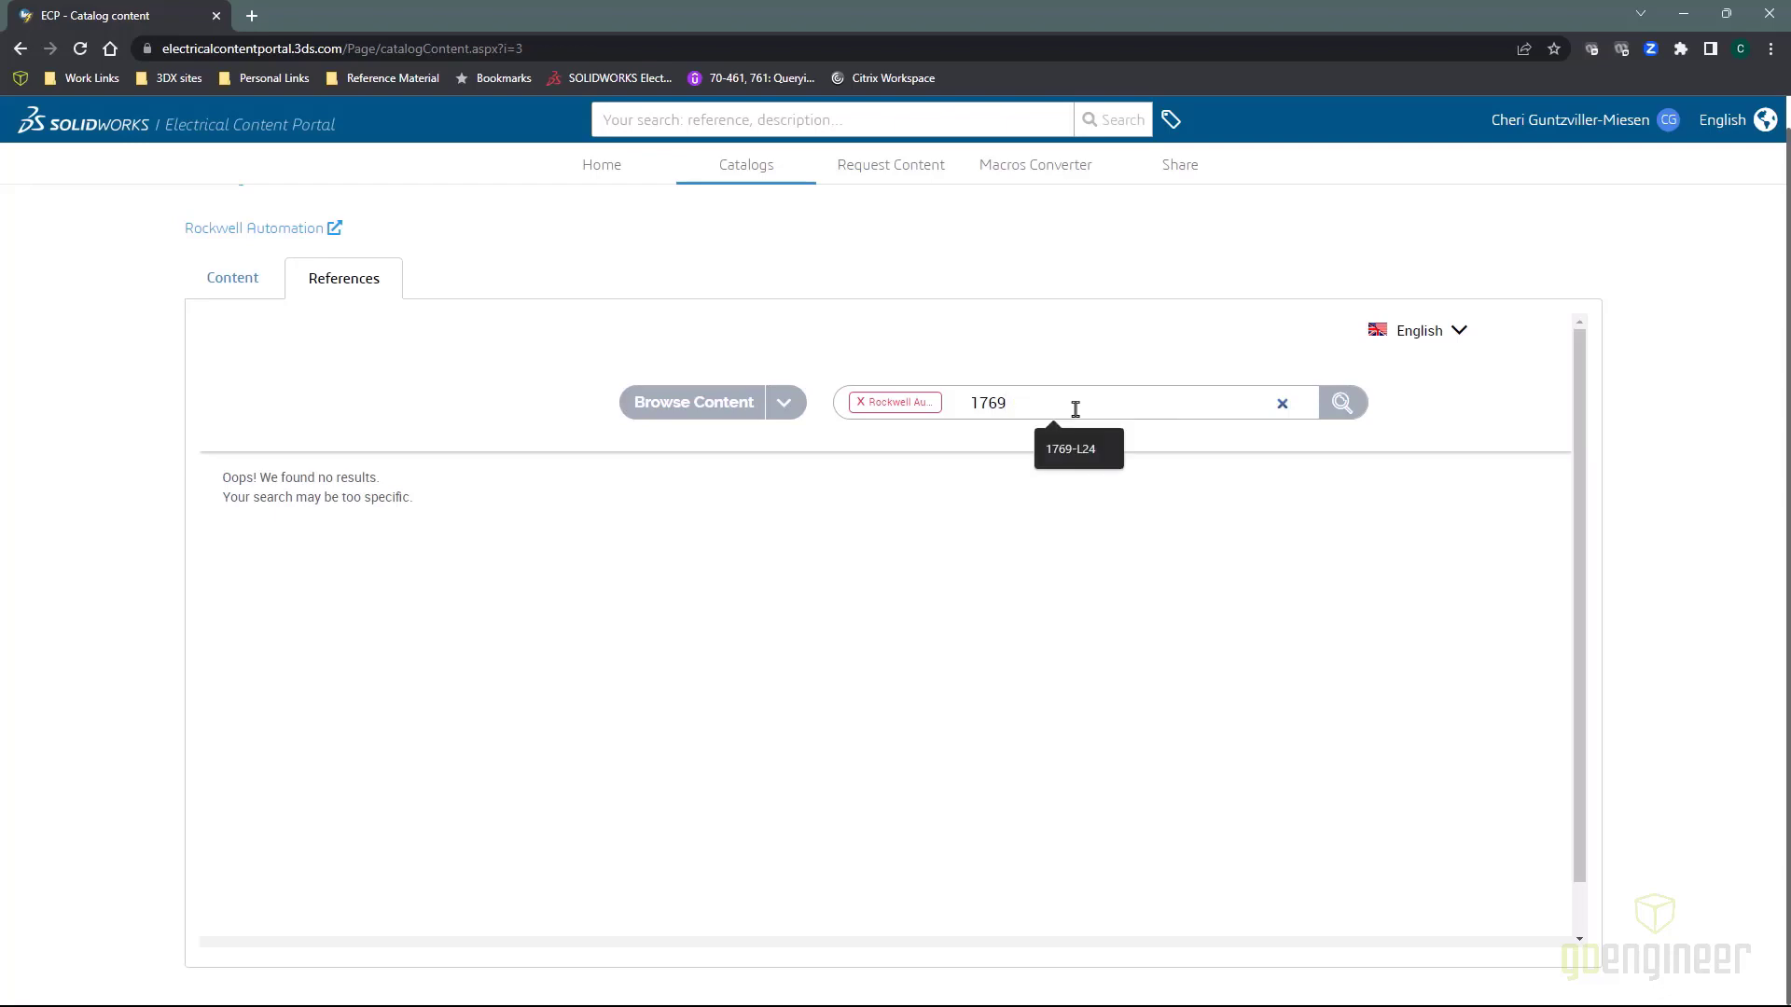
{"action": "left_click", "coordinate": [1344, 403]}
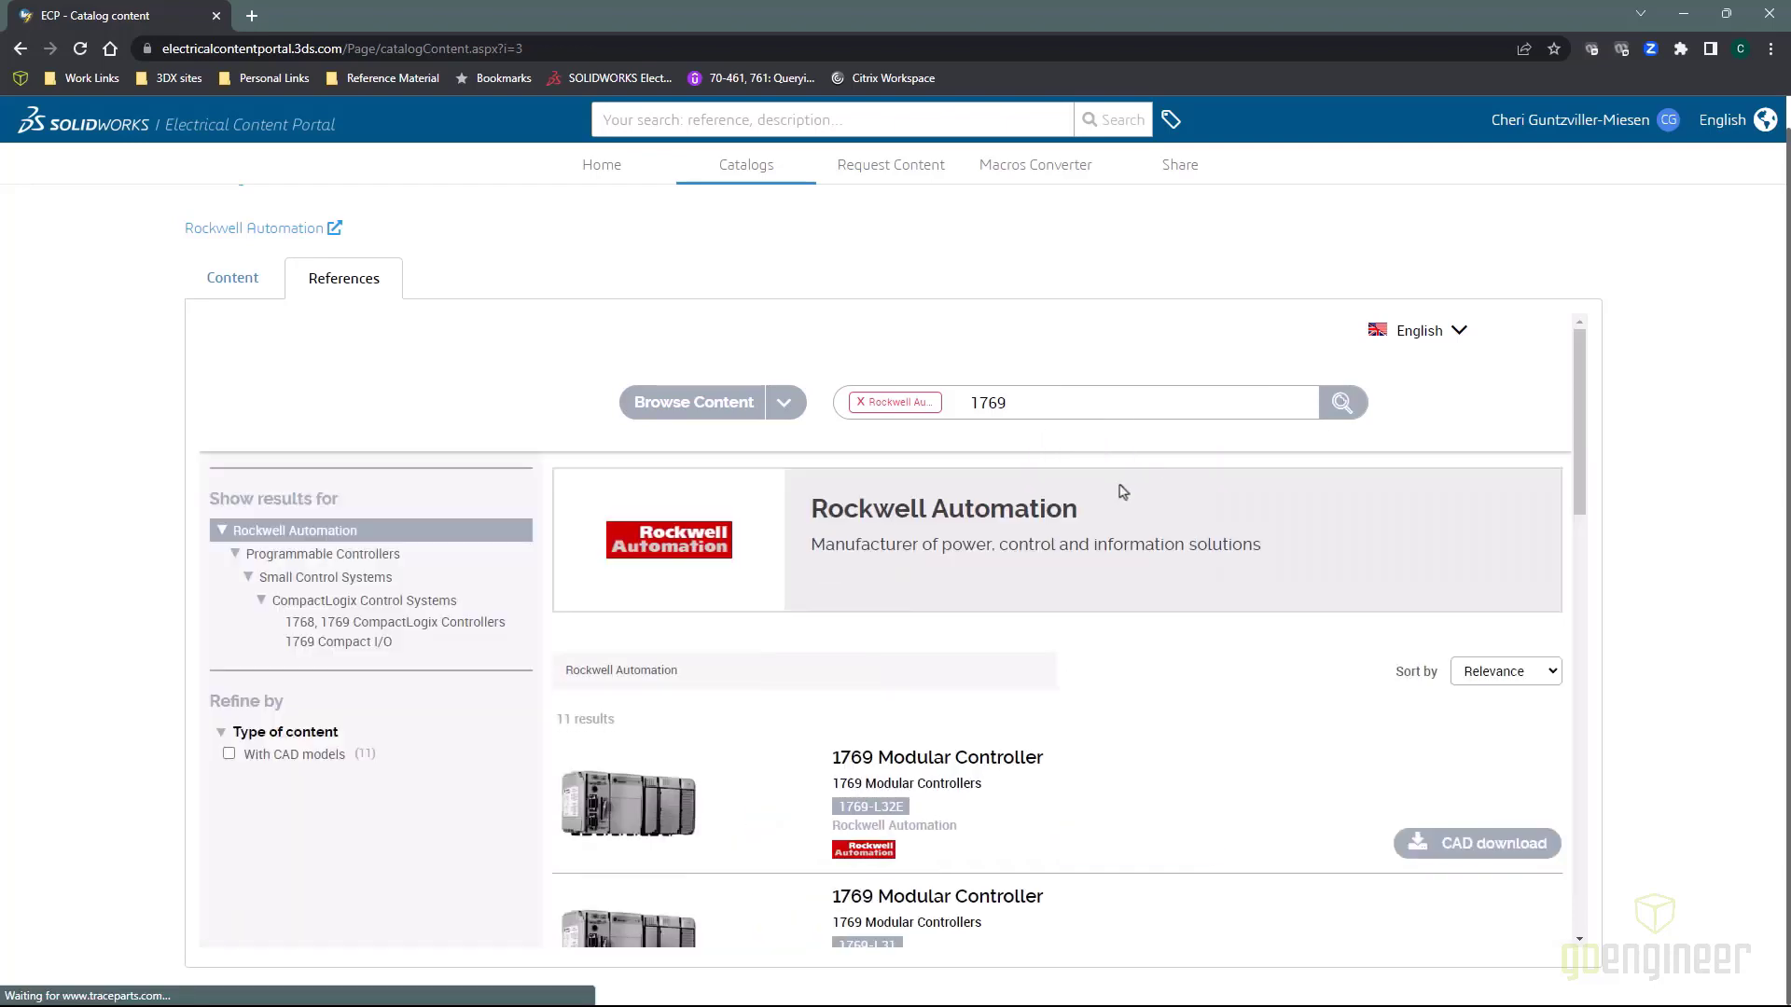
Start the 1769-L32E CAD download with the SOLIDWORKS Electrical 3D format
{"action": "scroll", "coordinate": [909, 801], "scroll_direction": "down", "scroll_amount": 2}
{"action": "scroll", "coordinate": [910, 800], "scroll_direction": "down", "scroll_amount": 1}
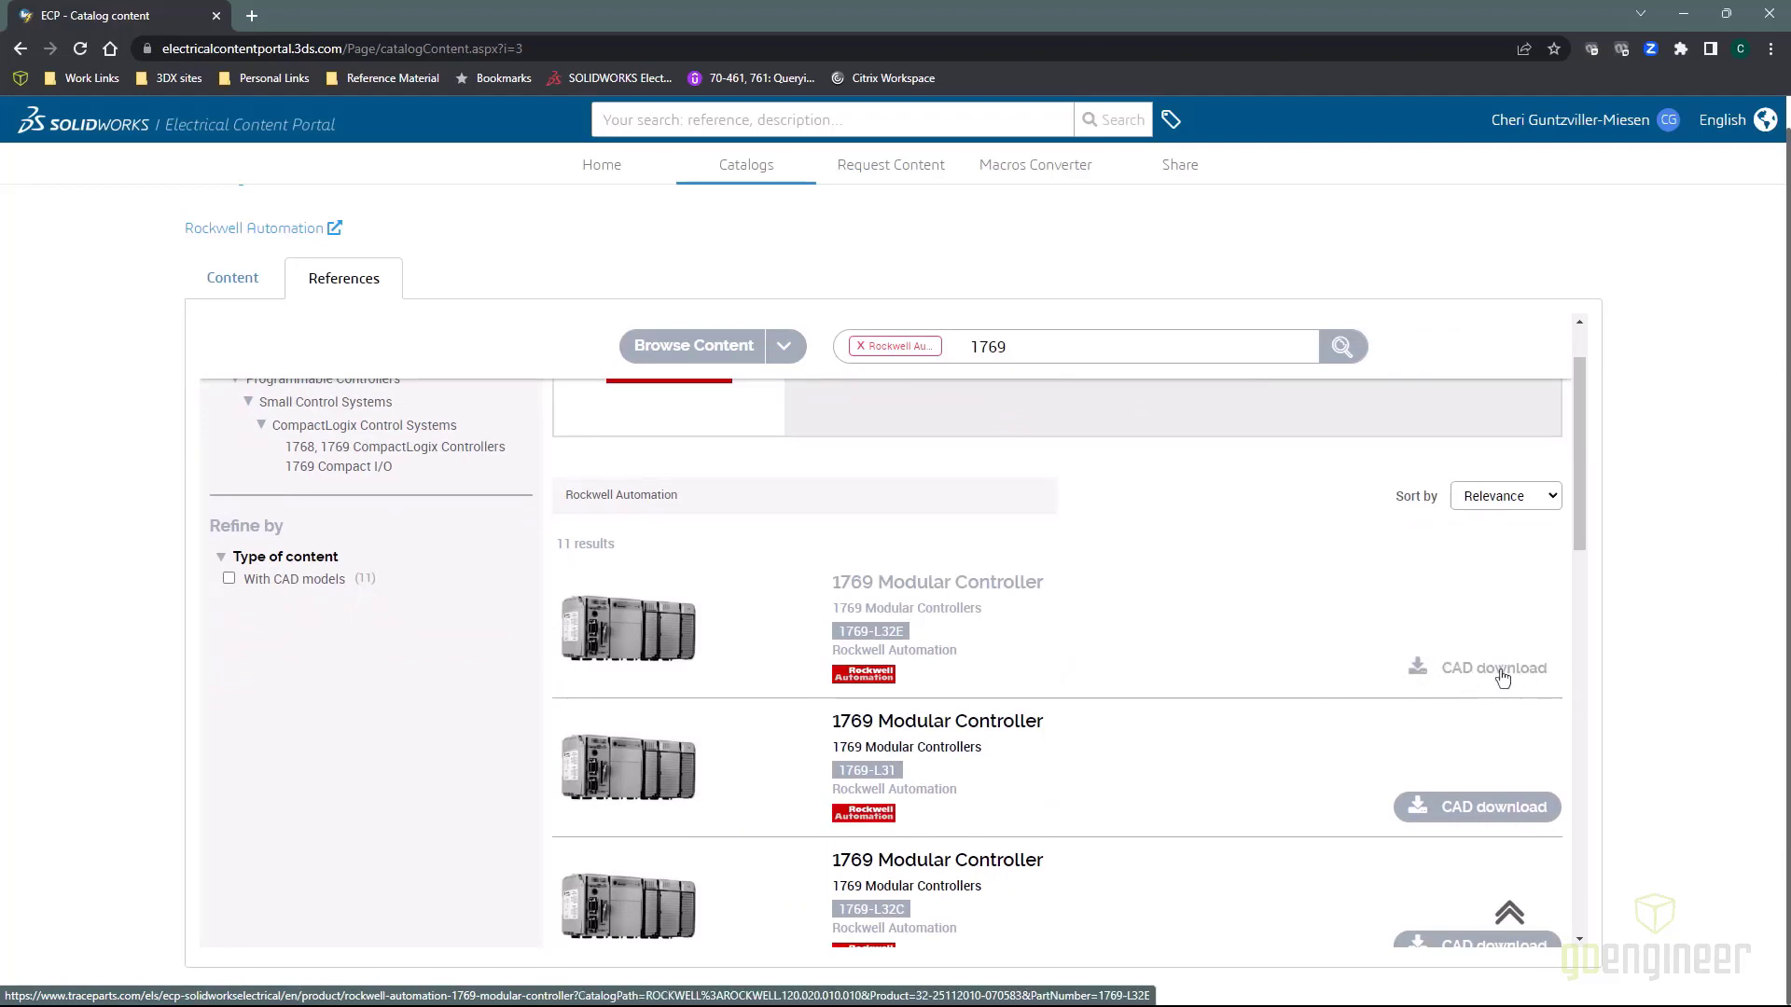
{"action": "left_click", "coordinate": [1495, 670]}
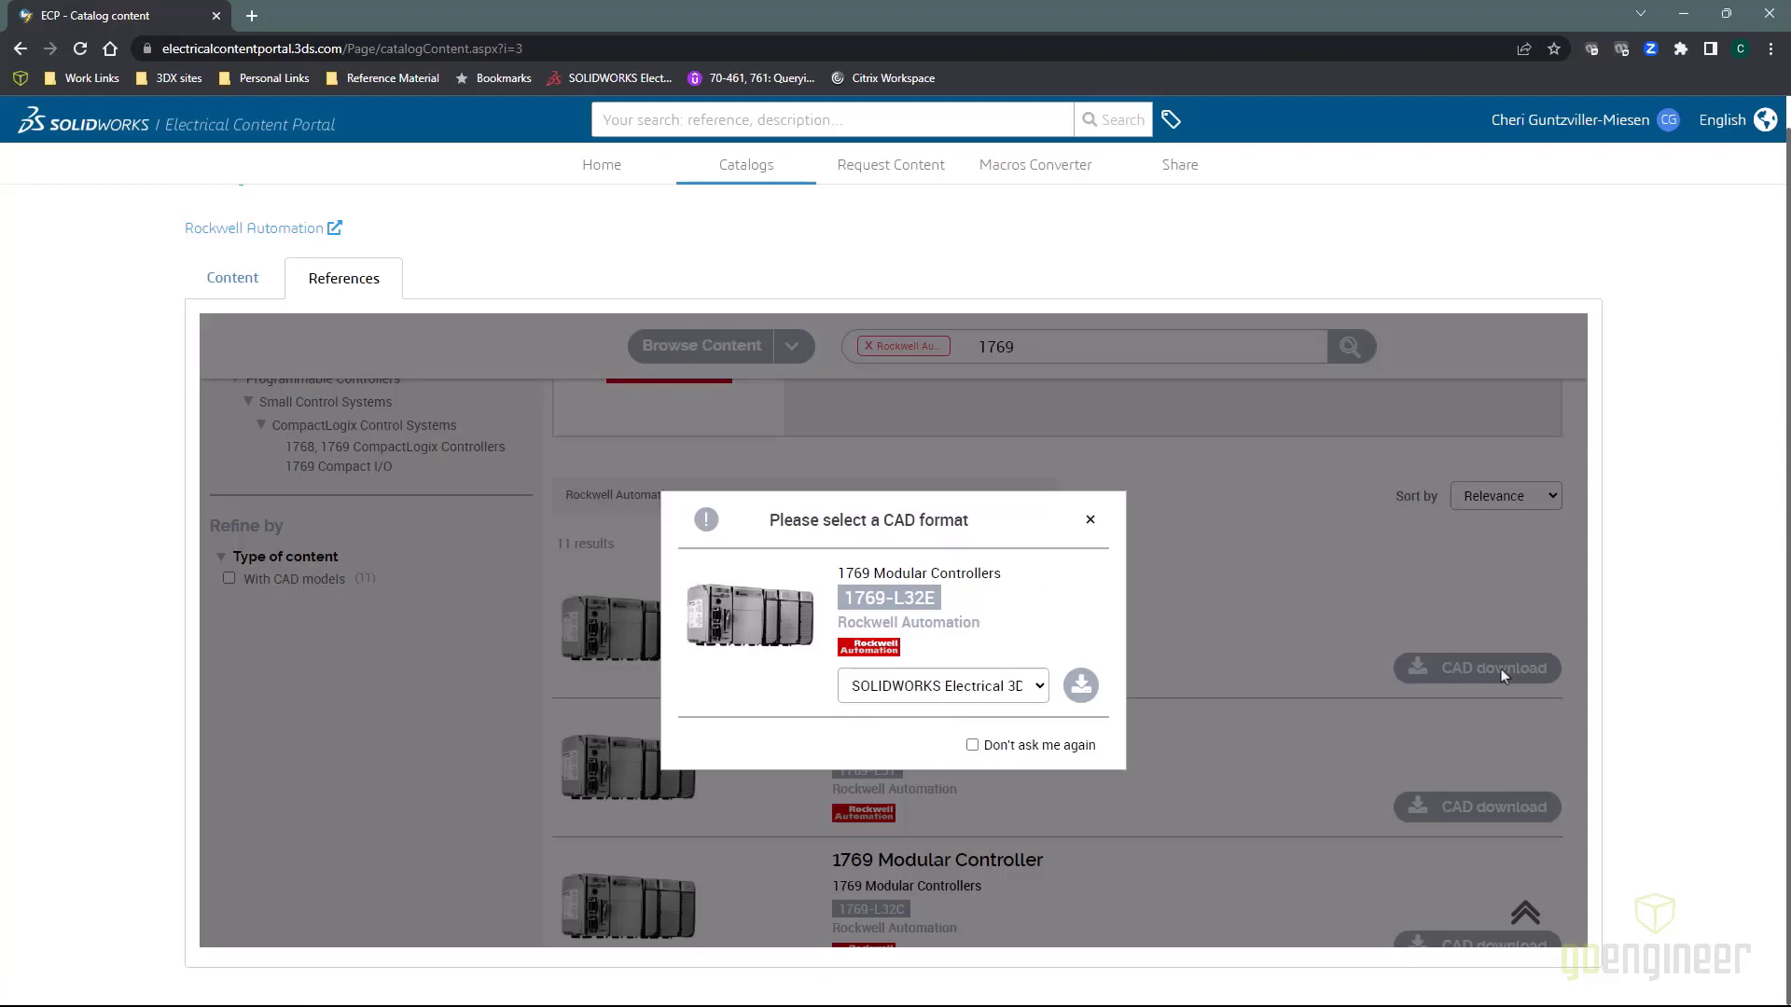
{"action": "left_click", "coordinate": [1039, 687]}
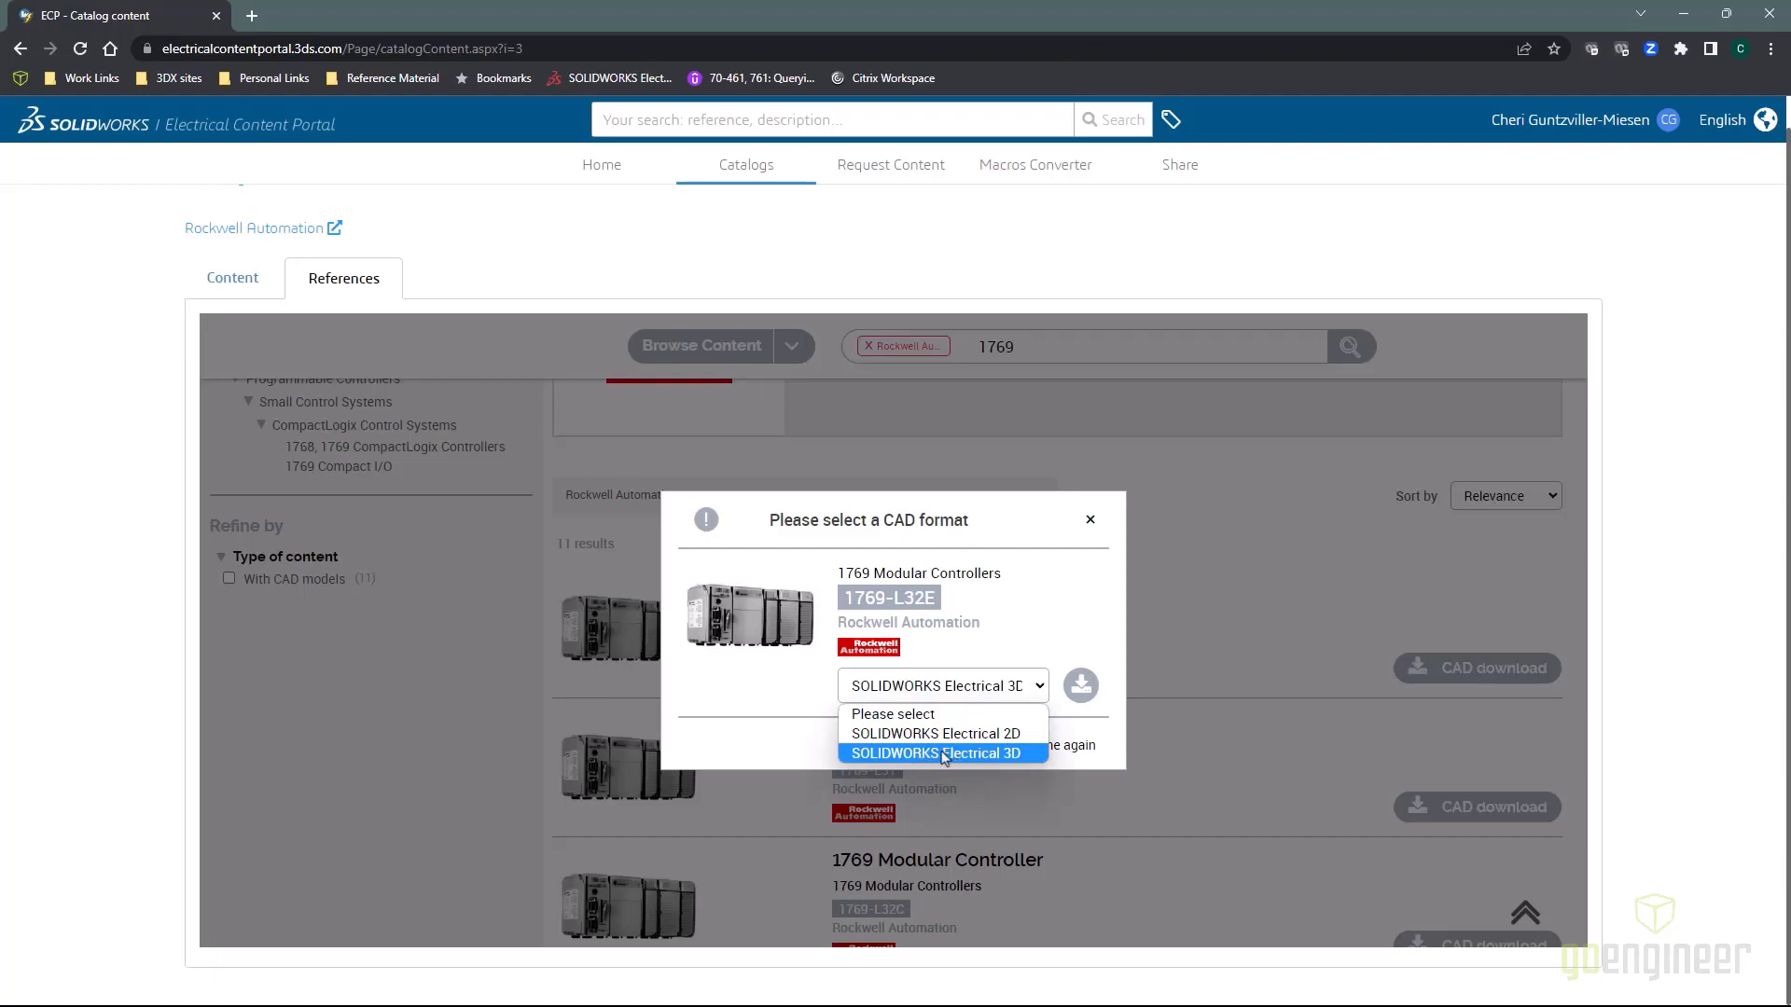
{"action": "left_click", "coordinate": [944, 753]}
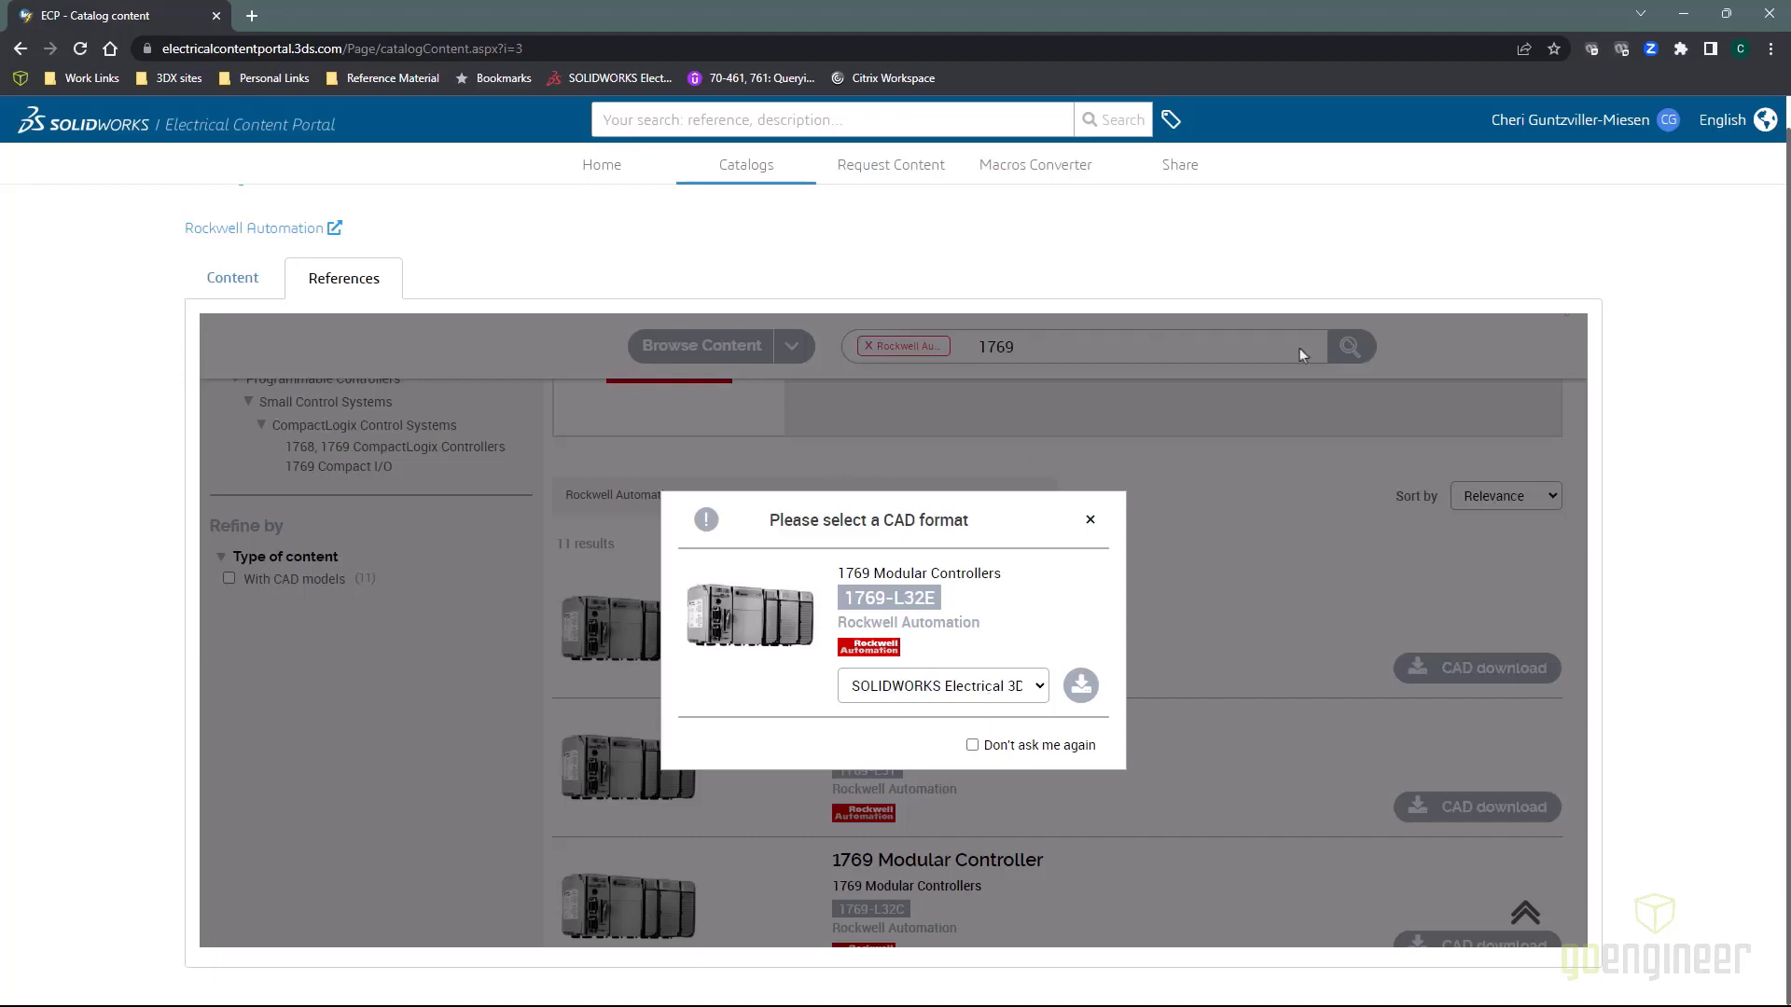
Close Chrome and advance the PowerPoint slide show past the Q & A slide
{"action": "left_click", "coordinate": [1762, 17]}
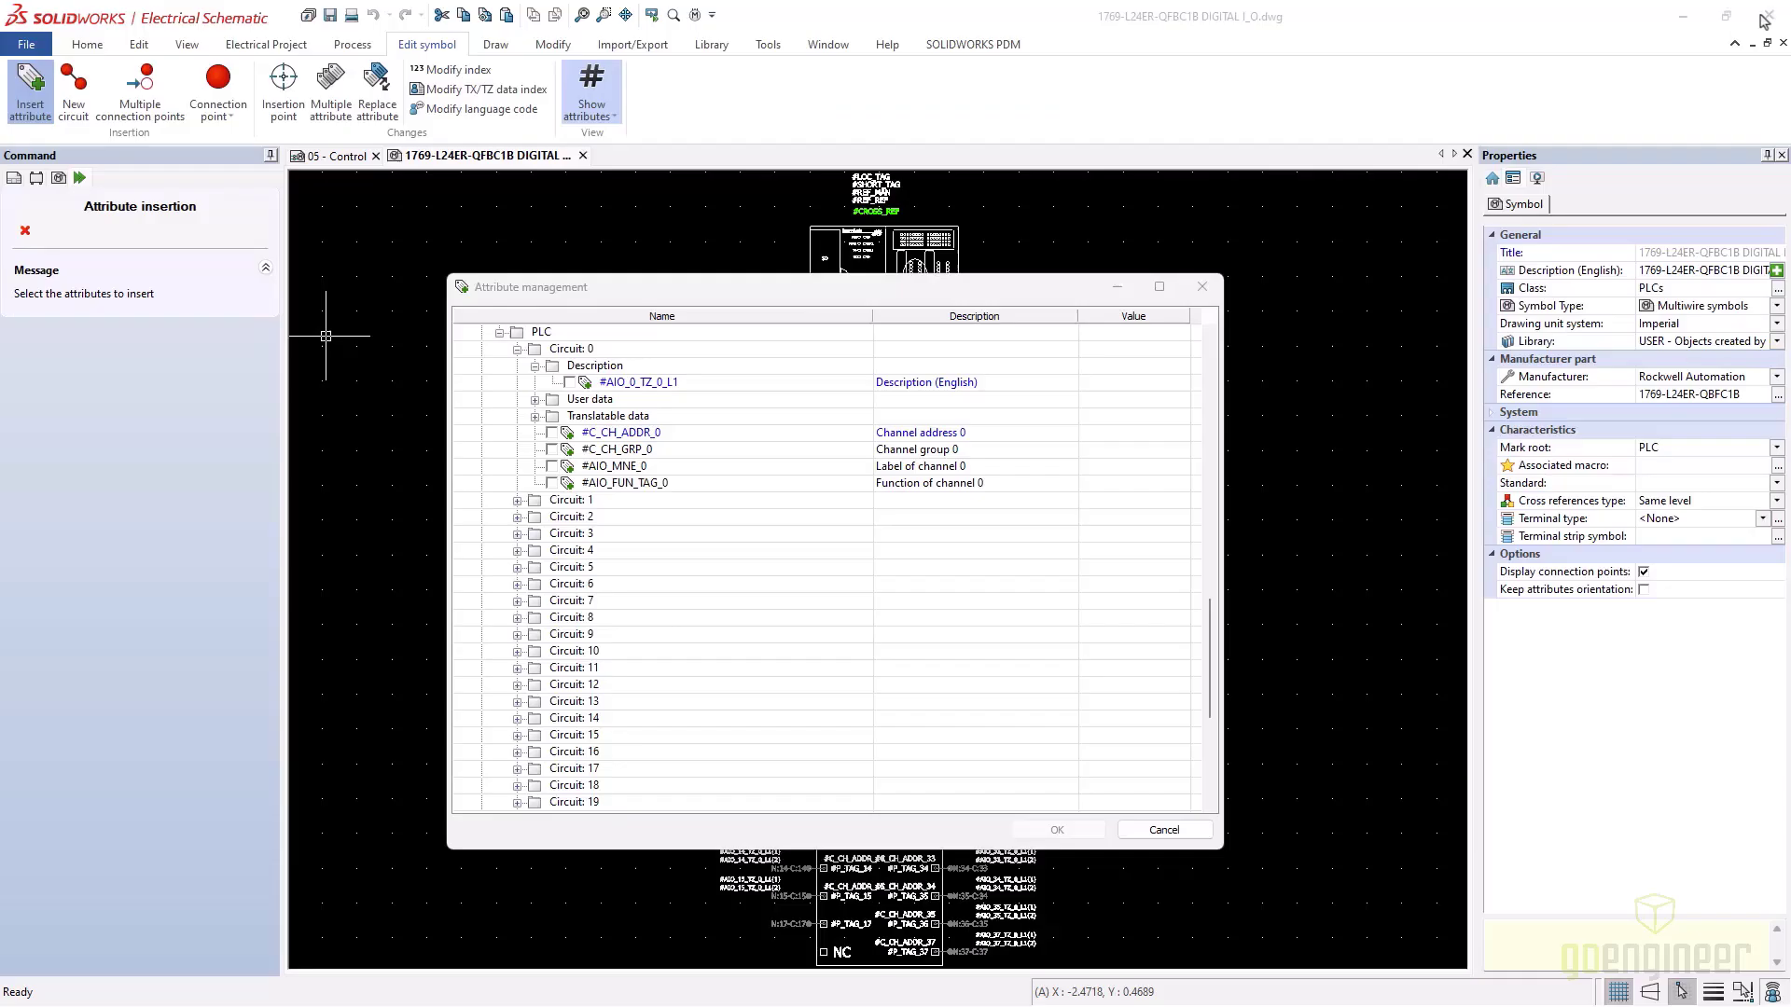
{"action": "key", "text": "alt+Tab"}
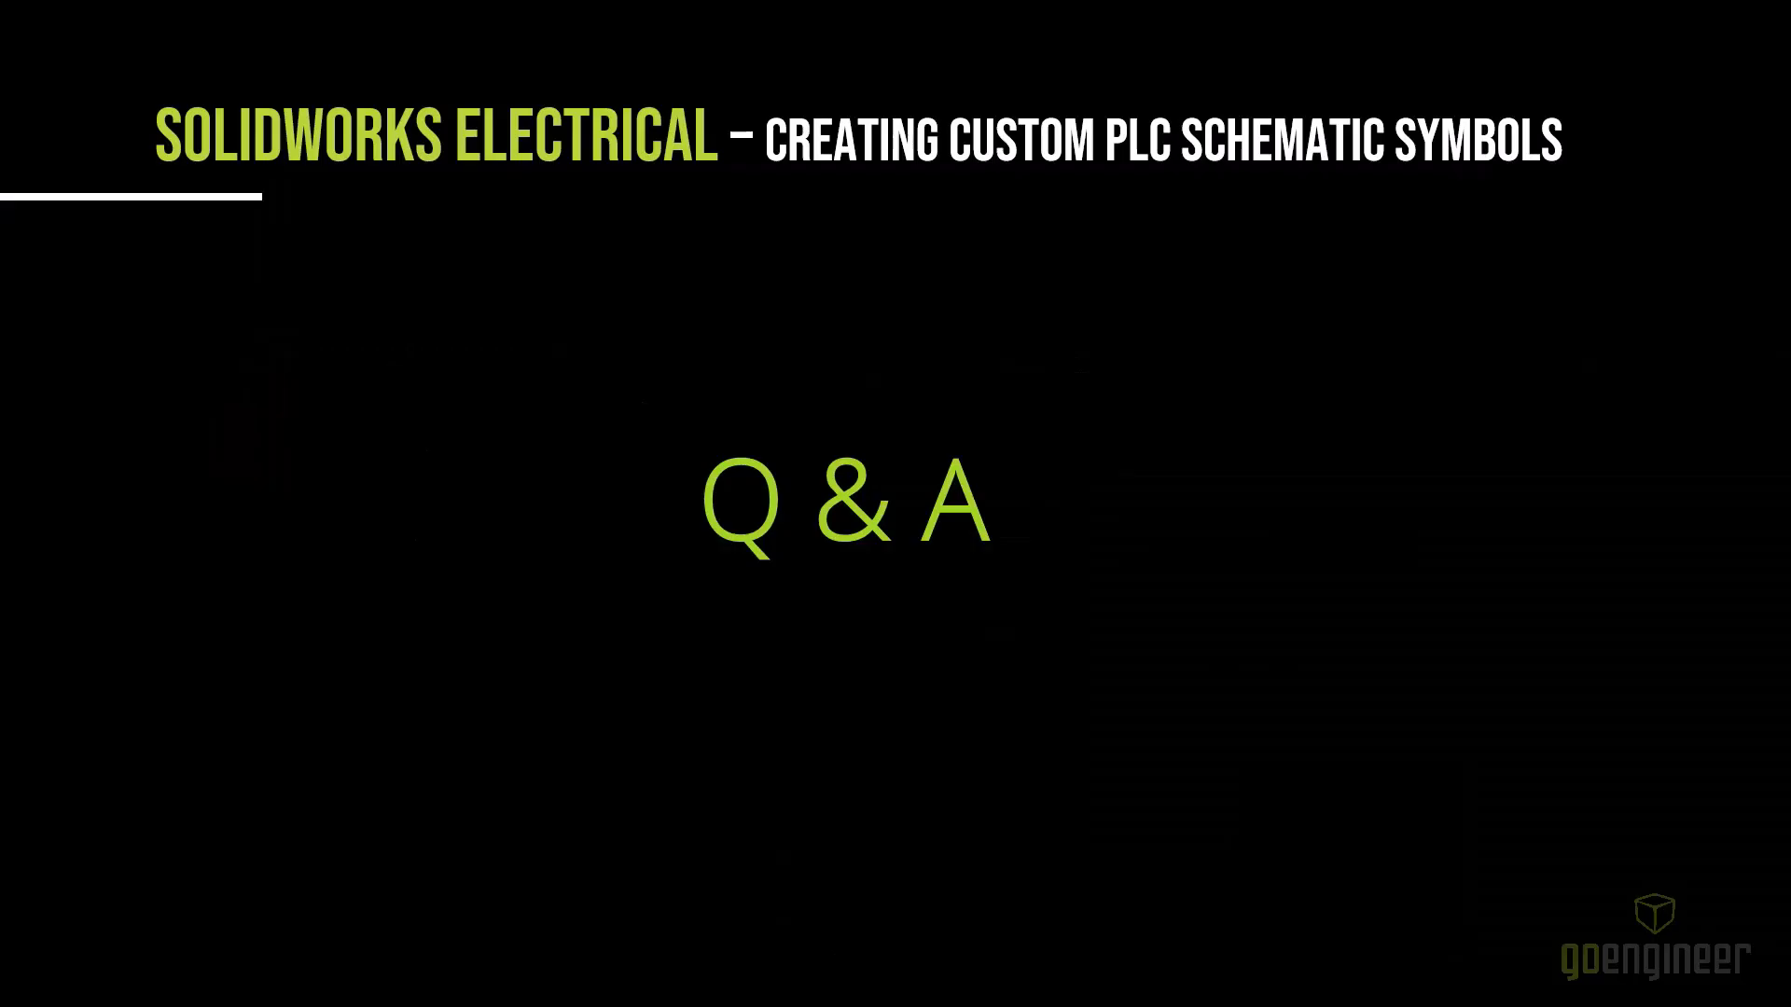
{"action": "left_click", "coordinate": [801, 426]}
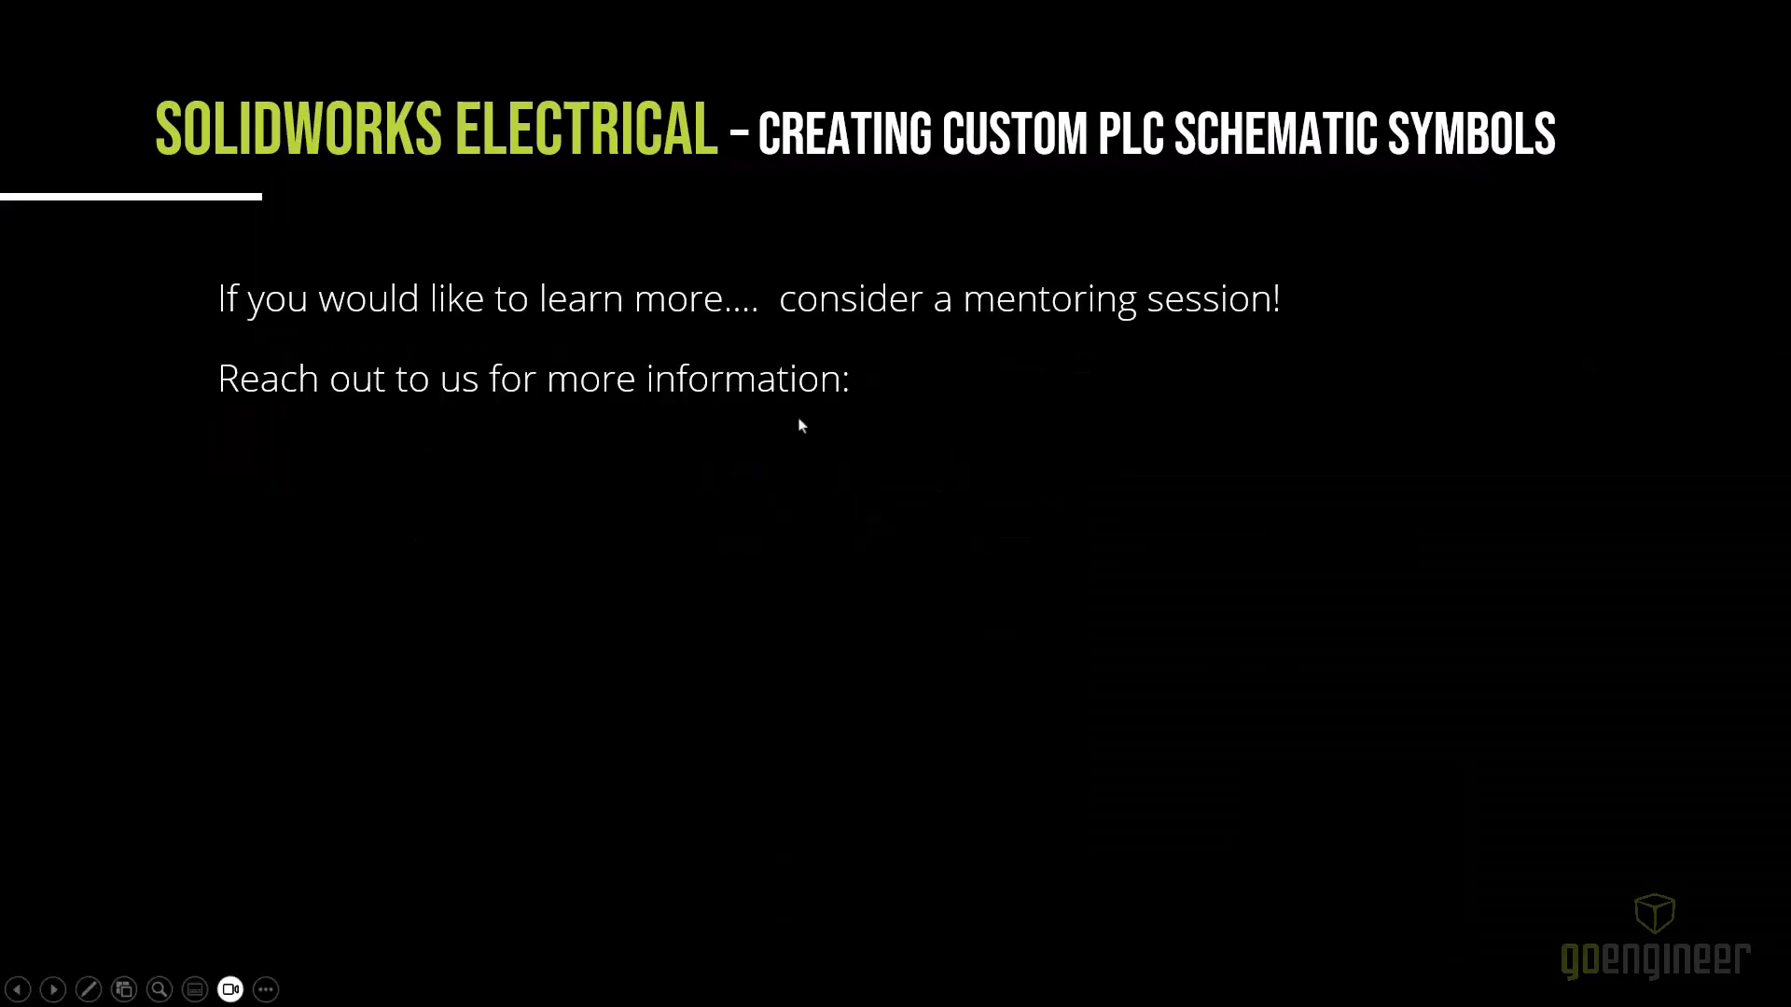